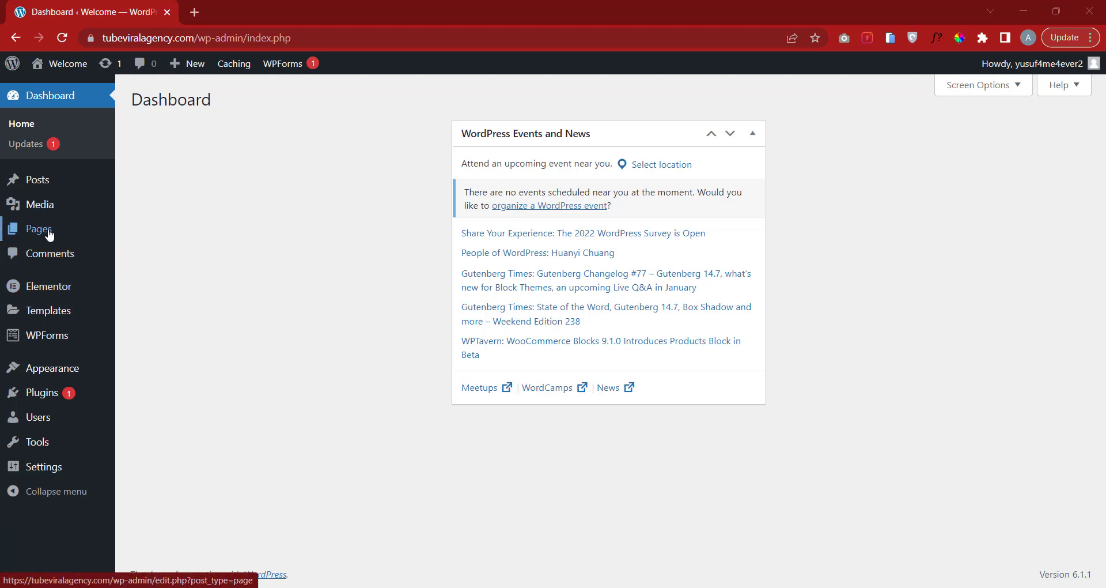
From the list of site pages, open the live view of the Home2 page in a new browser tab.
{"action": "mouse_move", "coordinate": [48, 233]}
{"action": "left_click", "coordinate": [156, 233]}
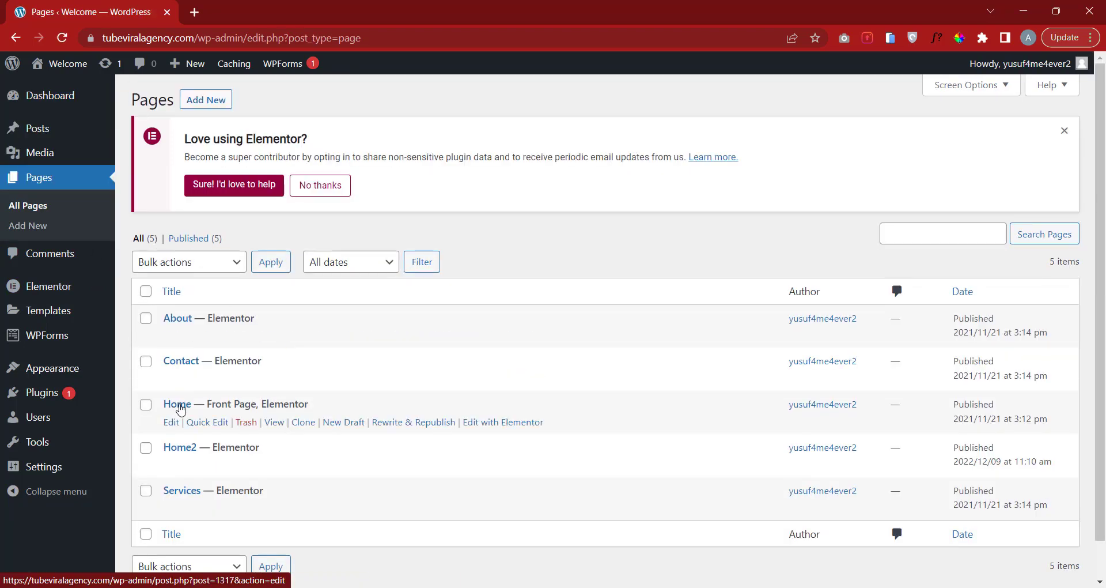
{"action": "scroll", "coordinate": [206, 402], "scroll_direction": "down", "scroll_amount": 1}
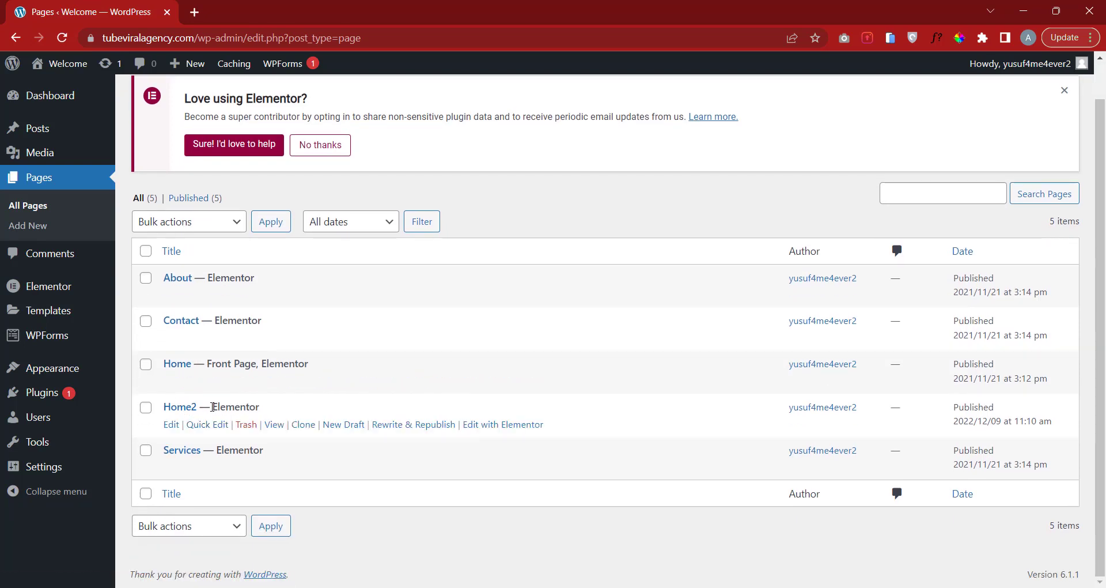
{"action": "right_click", "coordinate": [278, 435]}
{"action": "left_click", "coordinate": [335, 247]}
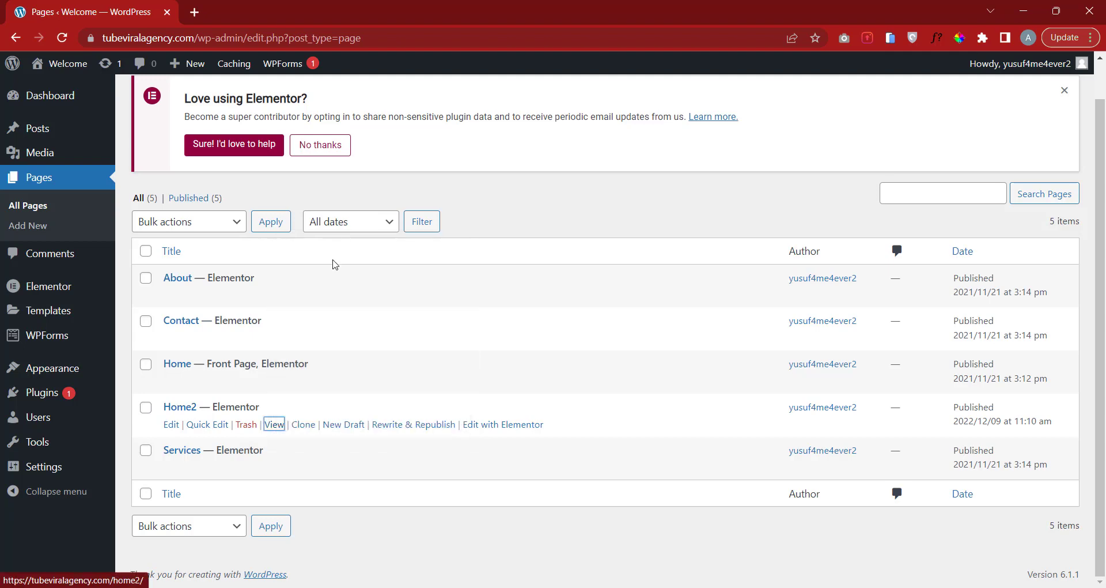
{"action": "left_click", "coordinate": [283, 8]}
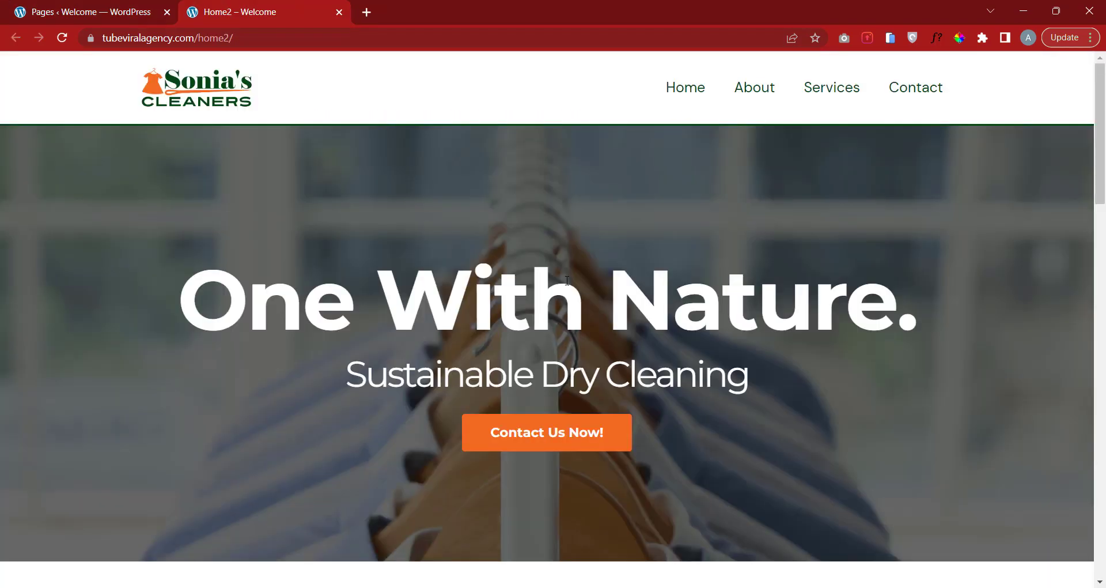
Review the whole Home2 page and the Our Services text in the Word document, returning to the browser.
{"action": "scroll", "coordinate": [373, 363], "scroll_direction": "down", "scroll_amount": 15}
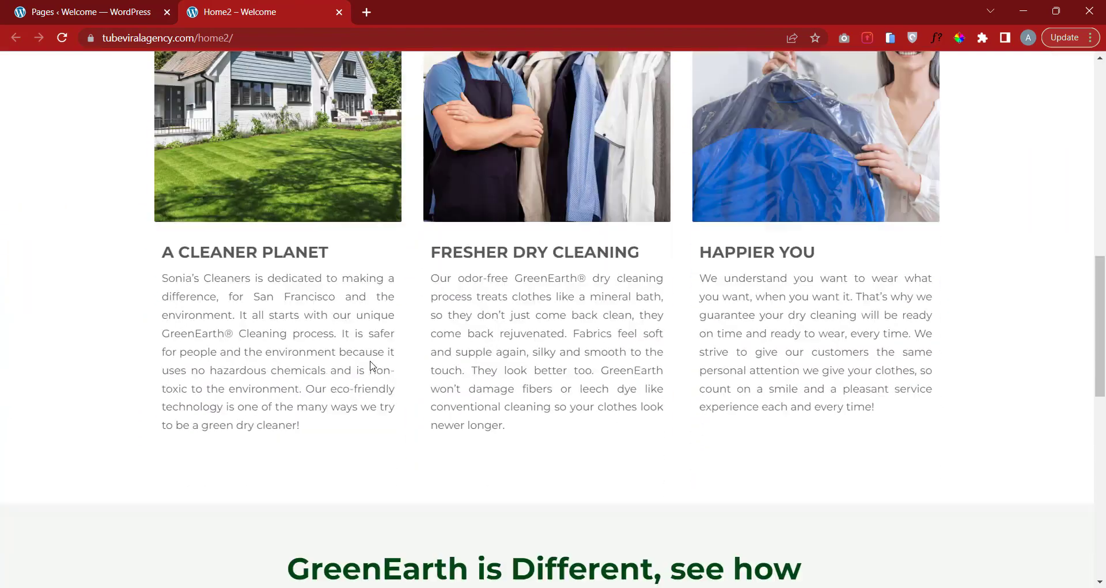
{"action": "scroll", "coordinate": [383, 365], "scroll_direction": "down", "scroll_amount": 8}
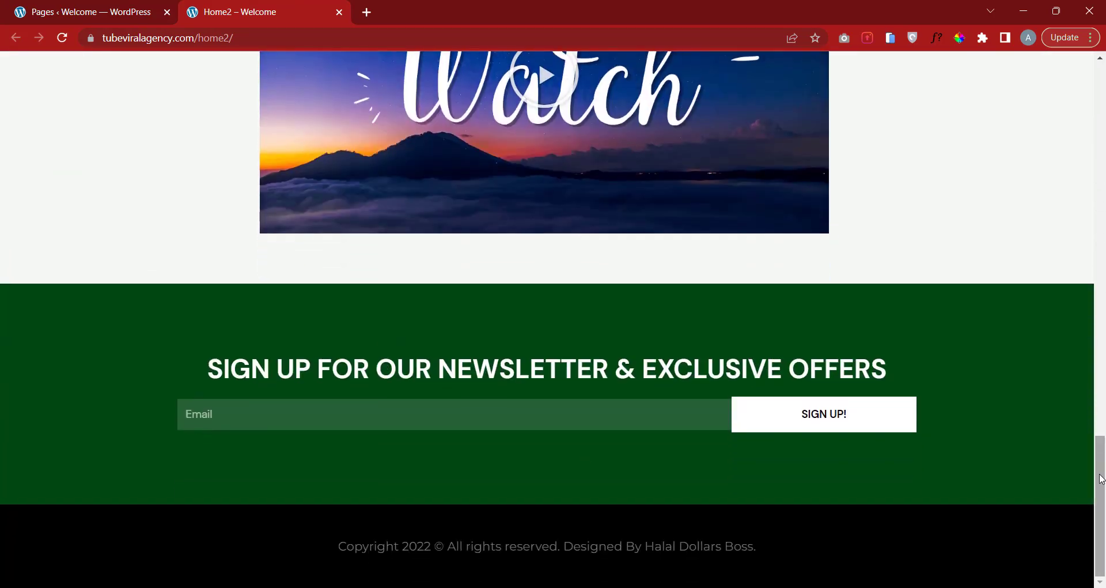
{"action": "scroll", "coordinate": [1056, 171], "scroll_direction": "up", "scroll_amount": 15}
{"action": "scroll", "coordinate": [1056, 172], "scroll_direction": "up", "scroll_amount": 8}
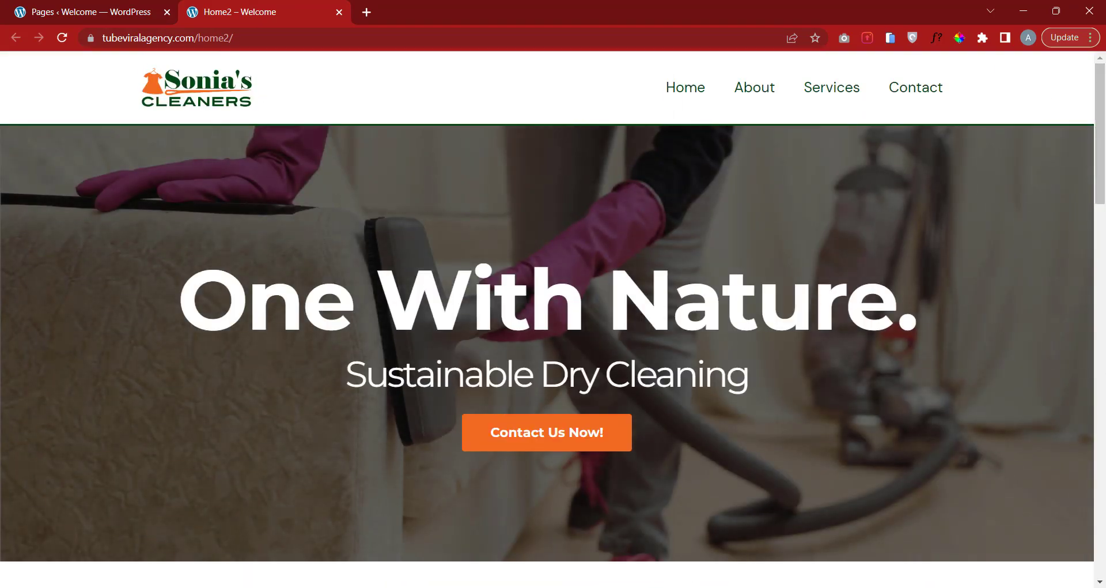
{"action": "key", "text": "alt+Tab"}
{"action": "scroll", "coordinate": [485, 415], "scroll_direction": "up", "scroll_amount": 4}
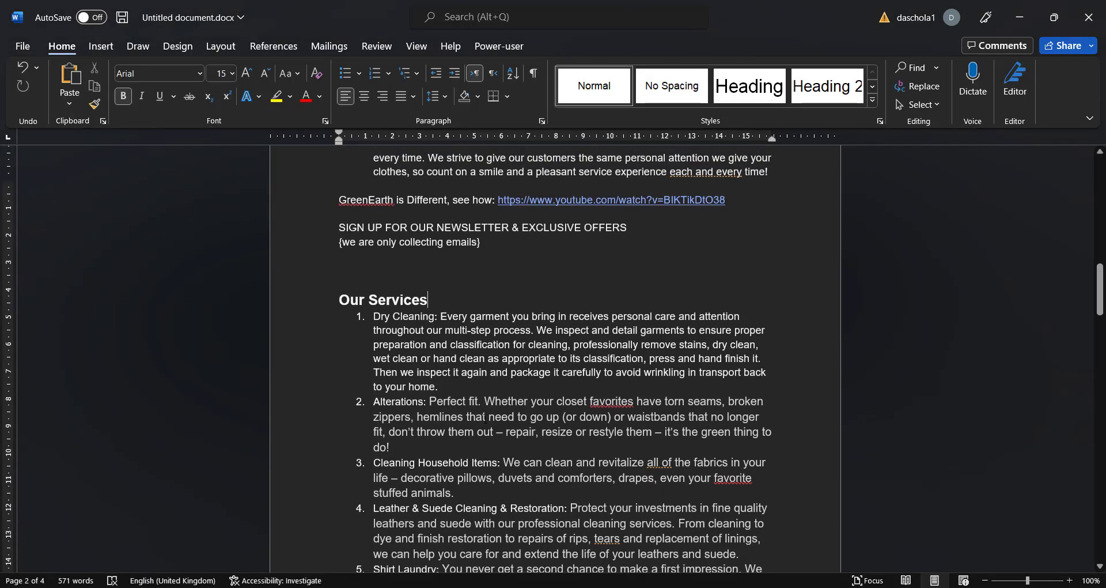
{"action": "scroll", "coordinate": [486, 415], "scroll_direction": "up", "scroll_amount": 6}
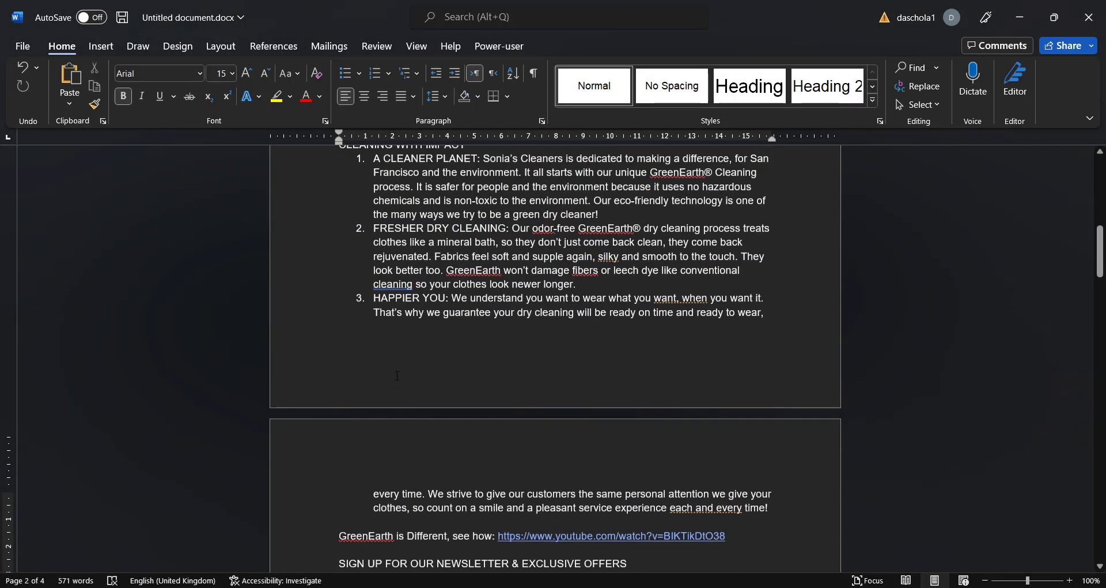
{"action": "scroll", "coordinate": [397, 376], "scroll_direction": "down", "scroll_amount": 4}
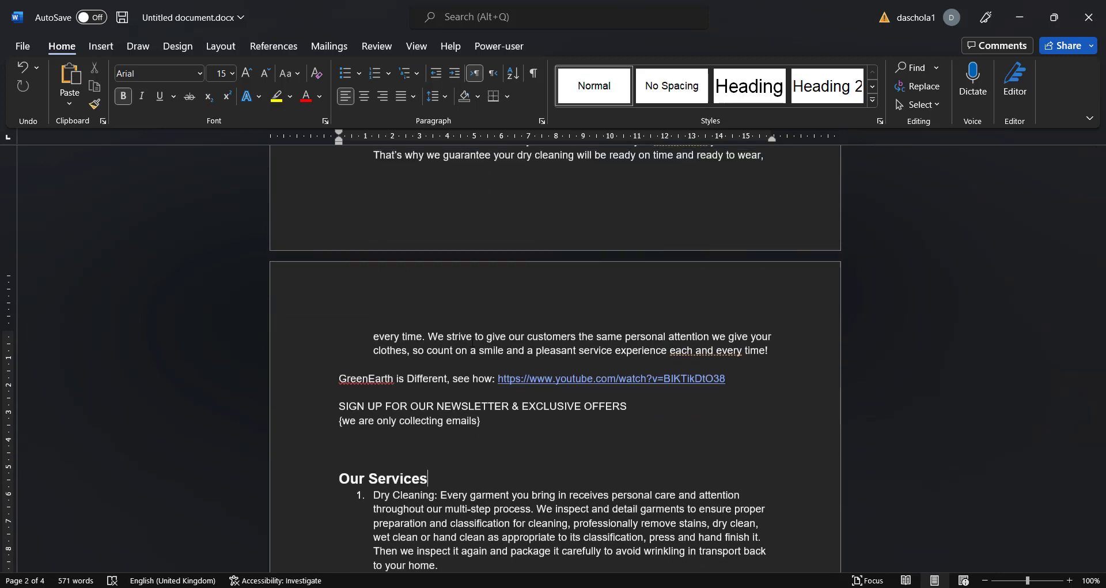
{"action": "scroll", "coordinate": [449, 394], "scroll_direction": "down", "scroll_amount": 2}
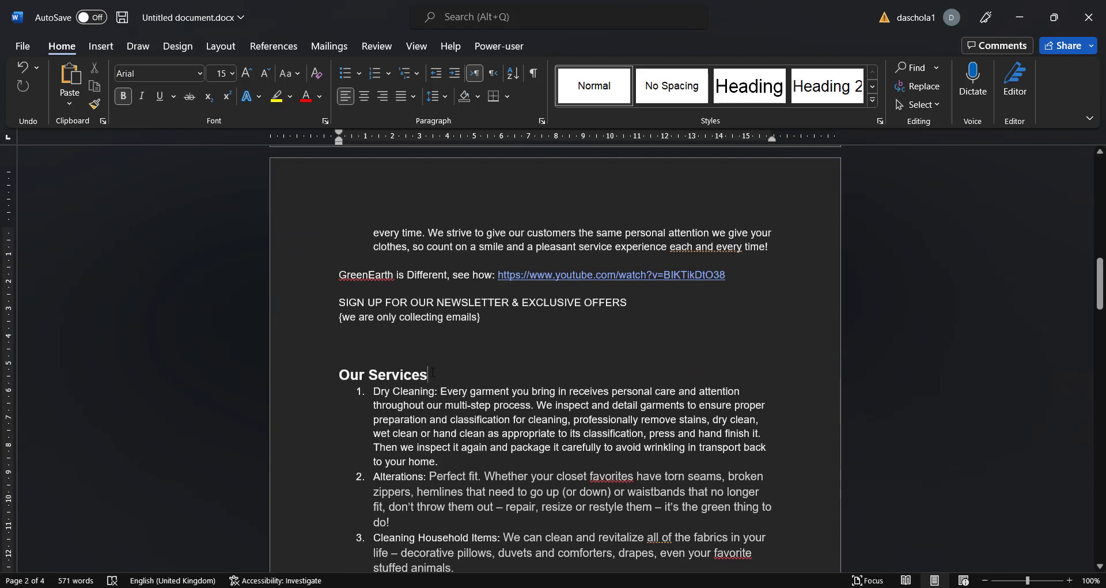
{"action": "key", "text": "alt+Tab"}
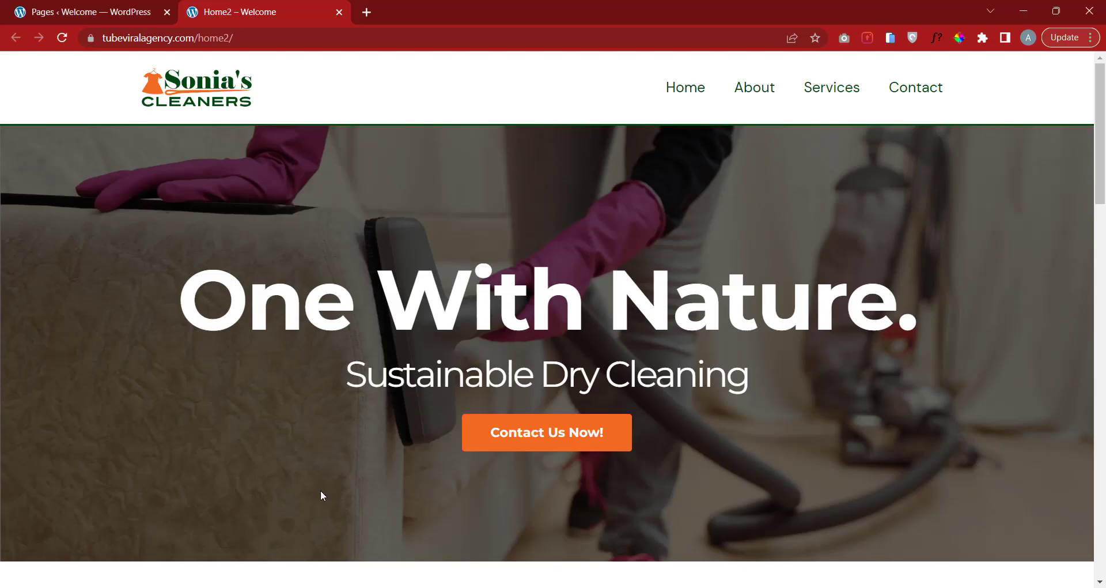
Open the site's Services page in a new browser tab and compare its header with the Home2 page.
{"action": "right_click", "coordinate": [835, 87]}
{"action": "left_click", "coordinate": [847, 97]}
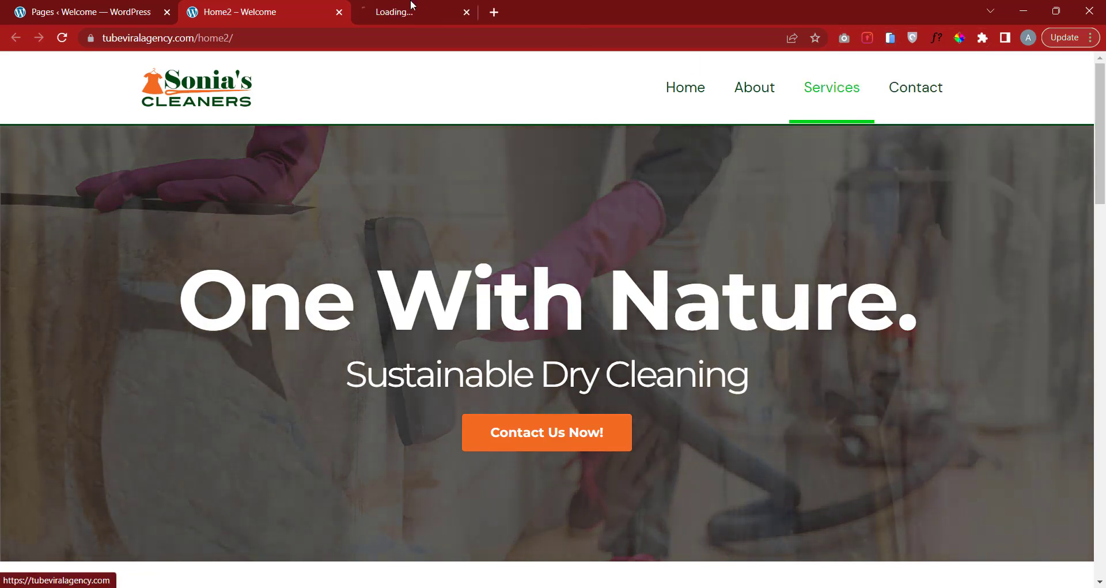
{"action": "left_click", "coordinate": [418, 9]}
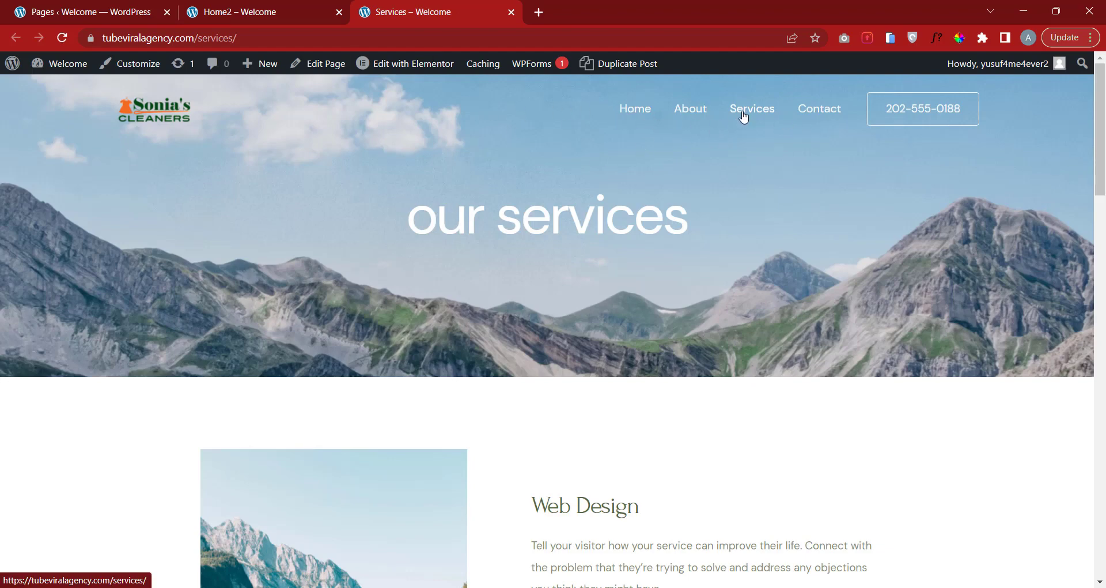
{"action": "mouse_move", "coordinate": [1100, 127]}
{"action": "left_mouse_down"}
{"action": "mouse_move", "coordinate": [1100, 507]}
{"action": "mouse_move", "coordinate": [1100, 128]}
{"action": "left_mouse_up"}
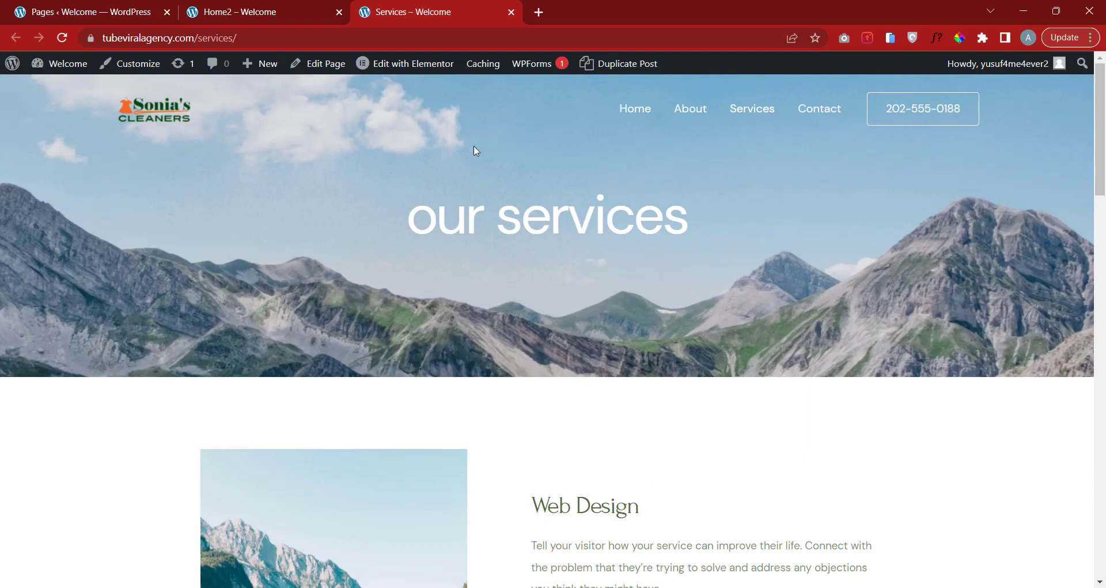
{"action": "left_click", "coordinate": [209, 16]}
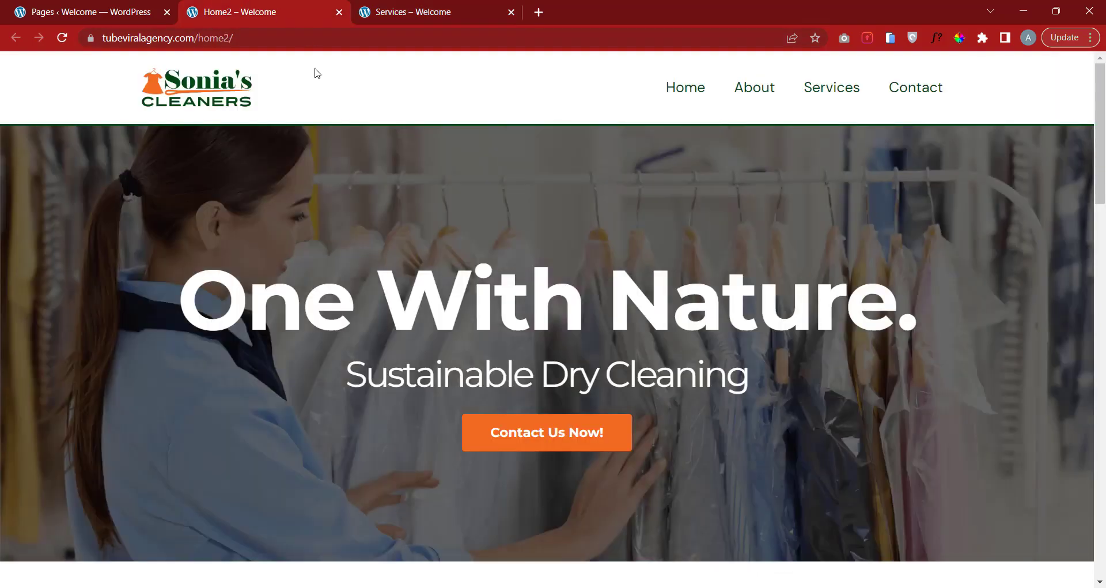
{"action": "left_click_drag", "start_coordinate": [1099, 163], "coordinate": [1100, 138]}
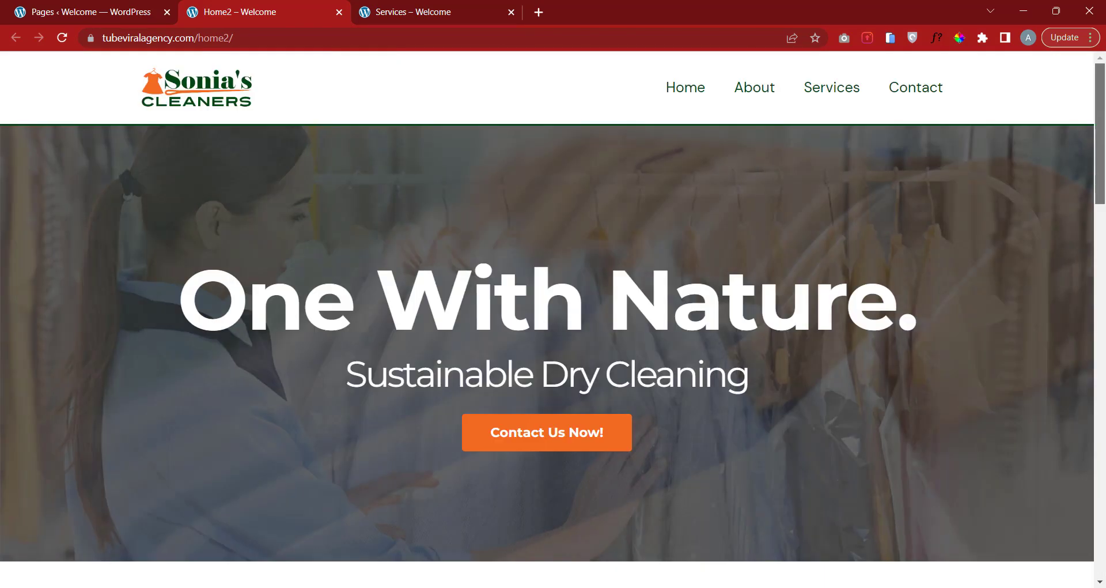
{"action": "left_click", "coordinate": [402, 16]}
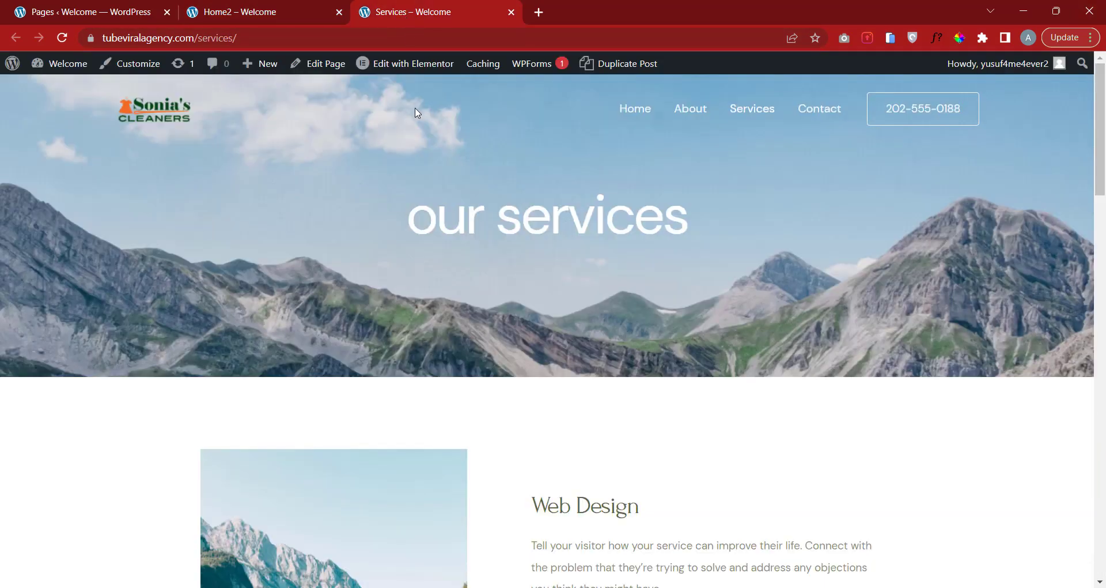
Open the Services page in Elementor, set its page layout to Elementor Canvas, update it and check the full-width view.
{"action": "mouse_move", "coordinate": [422, 71]}
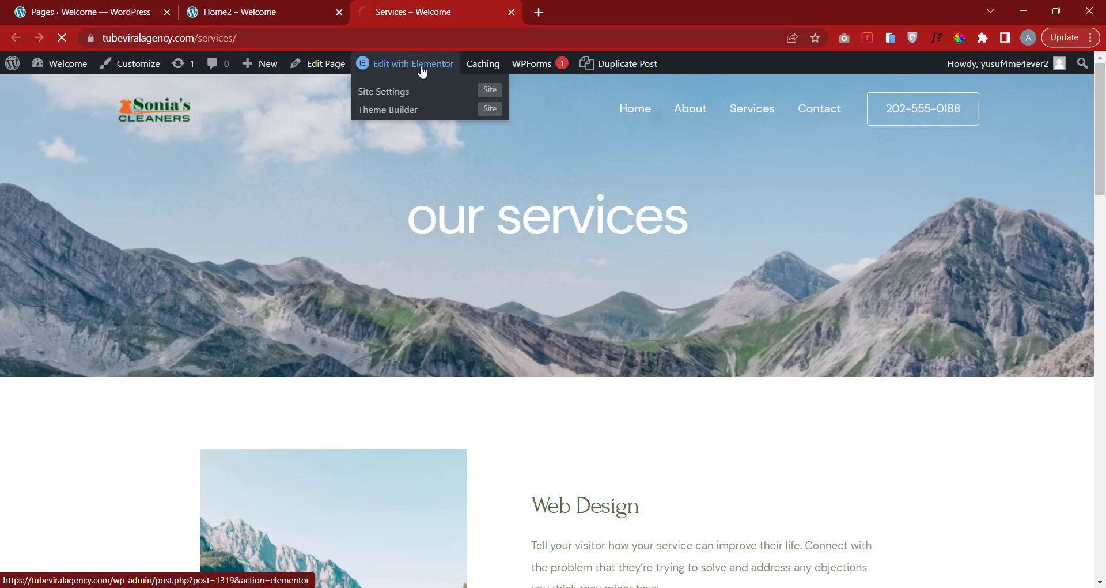
{"action": "left_click", "coordinate": [422, 70]}
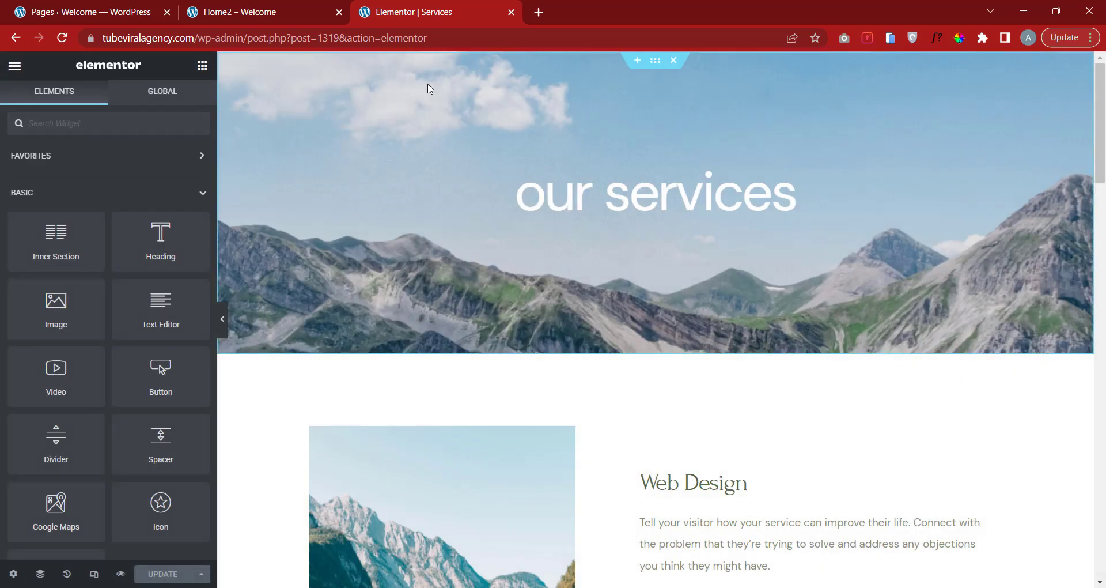
{"action": "left_click", "coordinate": [13, 573]}
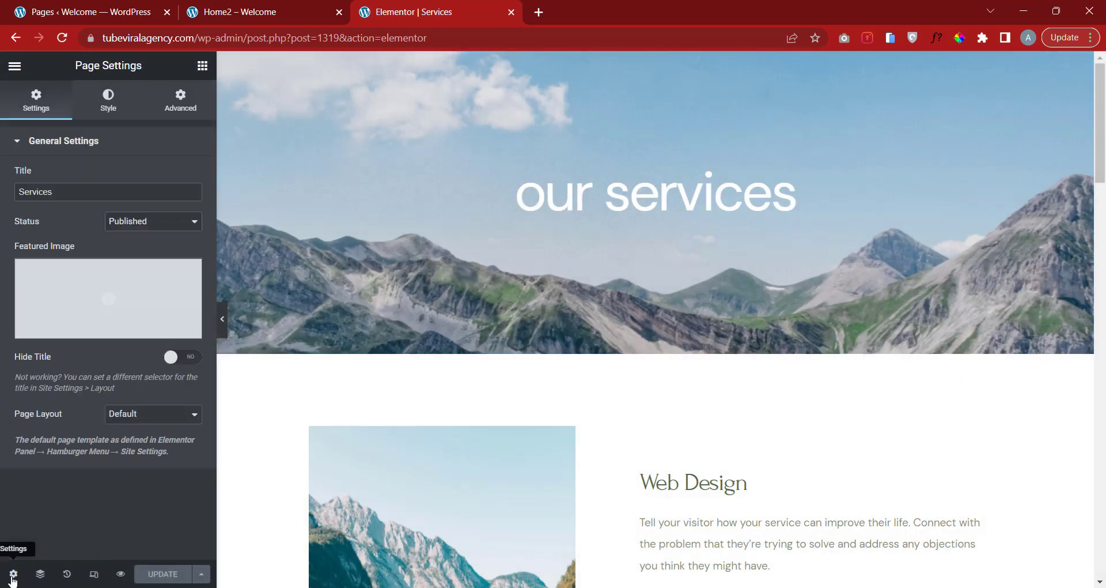
{"action": "left_click", "coordinate": [160, 416]}
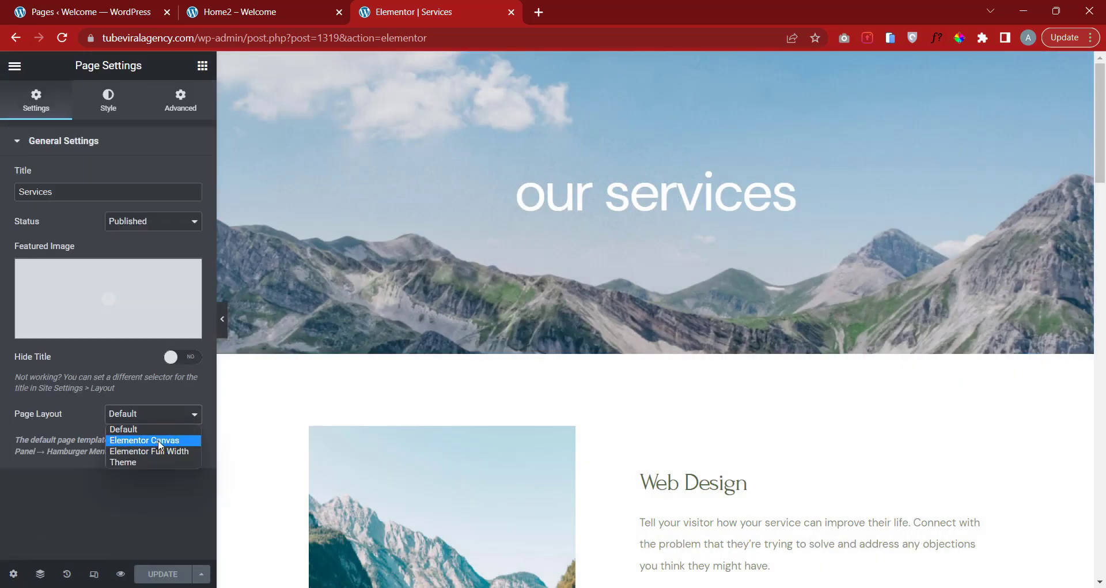
{"action": "left_click", "coordinate": [158, 442]}
{"action": "left_click", "coordinate": [162, 574]}
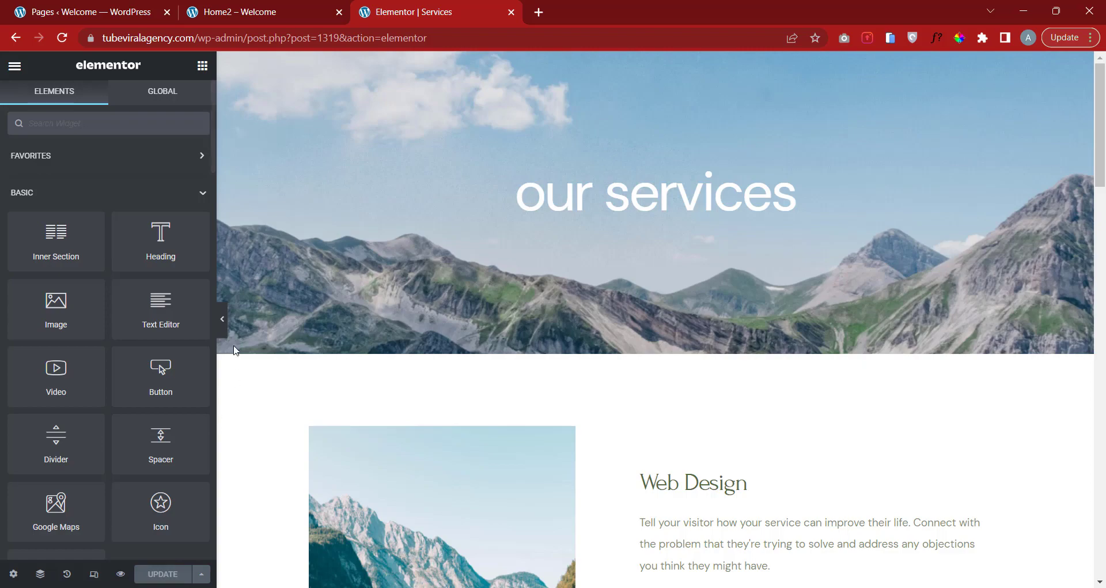
{"action": "left_click", "coordinate": [223, 319]}
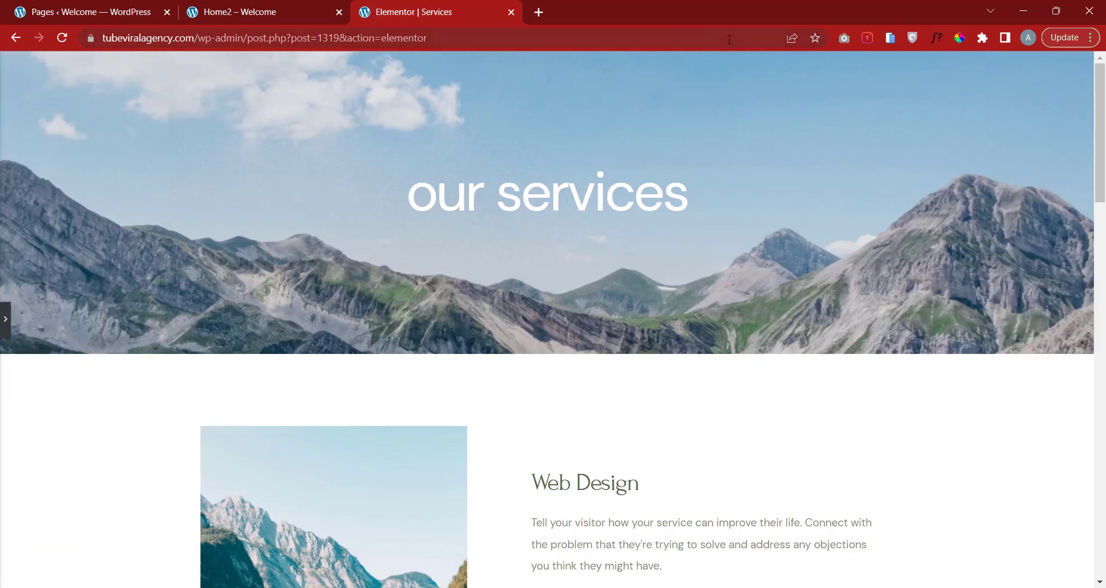
{"action": "scroll", "coordinate": [800, 530], "scroll_direction": "down", "scroll_amount": 10}
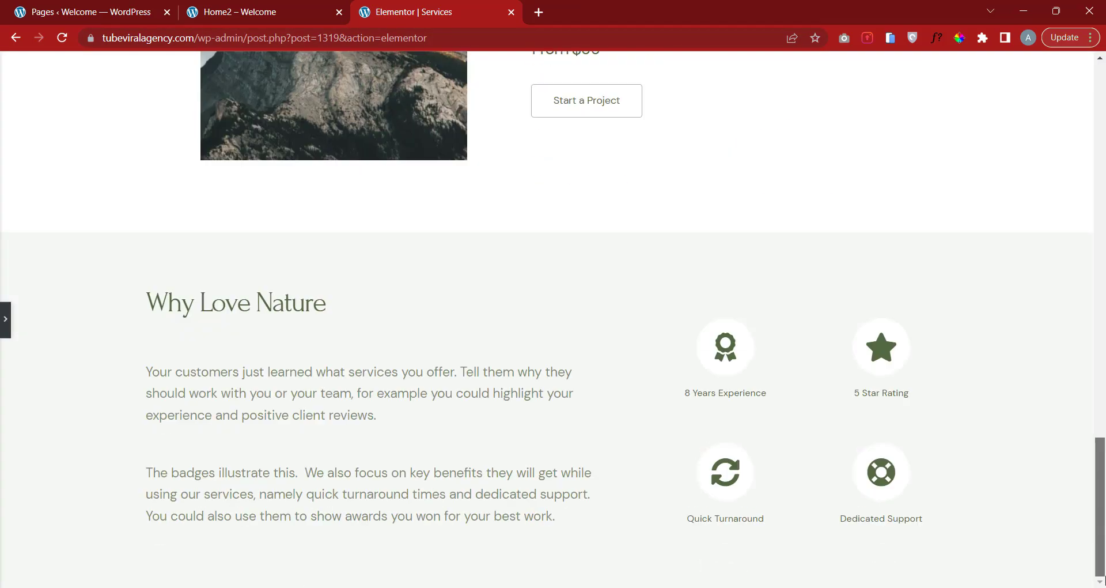
{"action": "left_click", "coordinate": [5, 323]}
Open the Home2 page for editing in Elementor.
{"action": "left_click", "coordinate": [278, 8]}
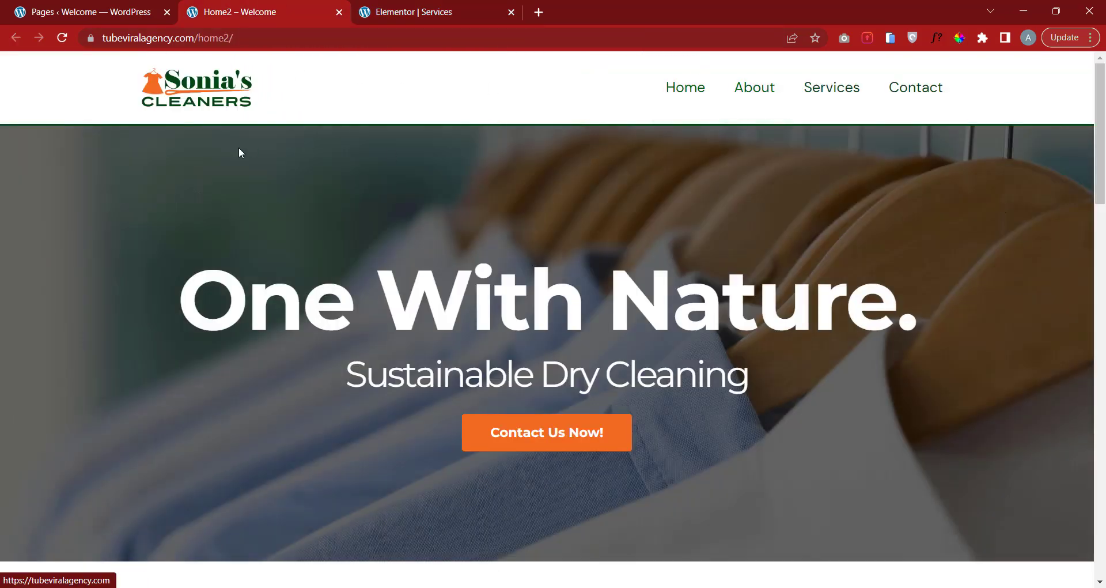
{"action": "scroll", "coordinate": [239, 153], "scroll_direction": "down", "scroll_amount": 1}
{"action": "scroll", "coordinate": [239, 153], "scroll_direction": "up", "scroll_amount": 1}
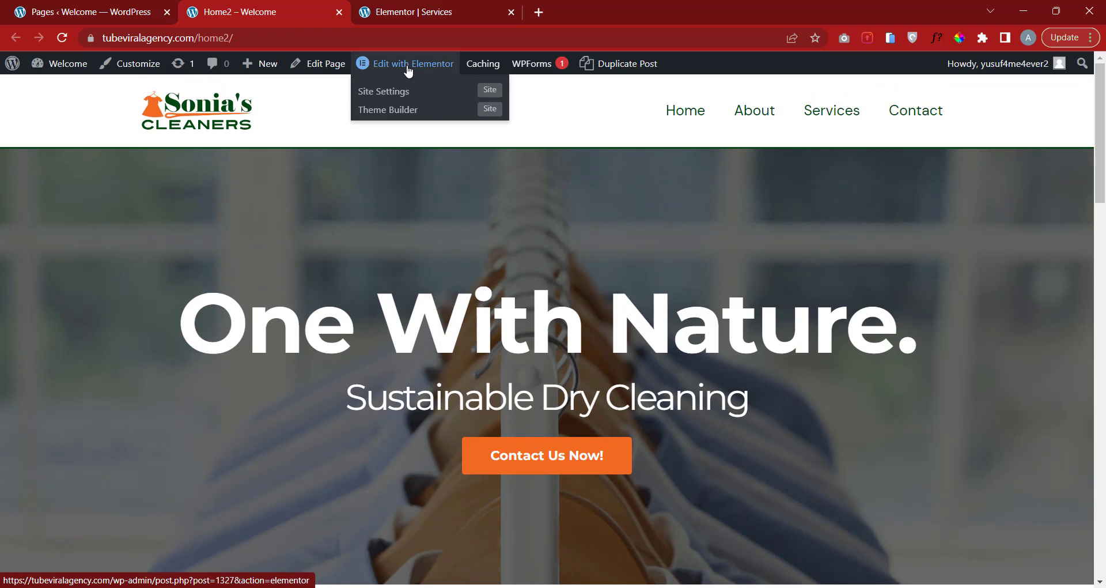
{"action": "left_click", "coordinate": [408, 68]}
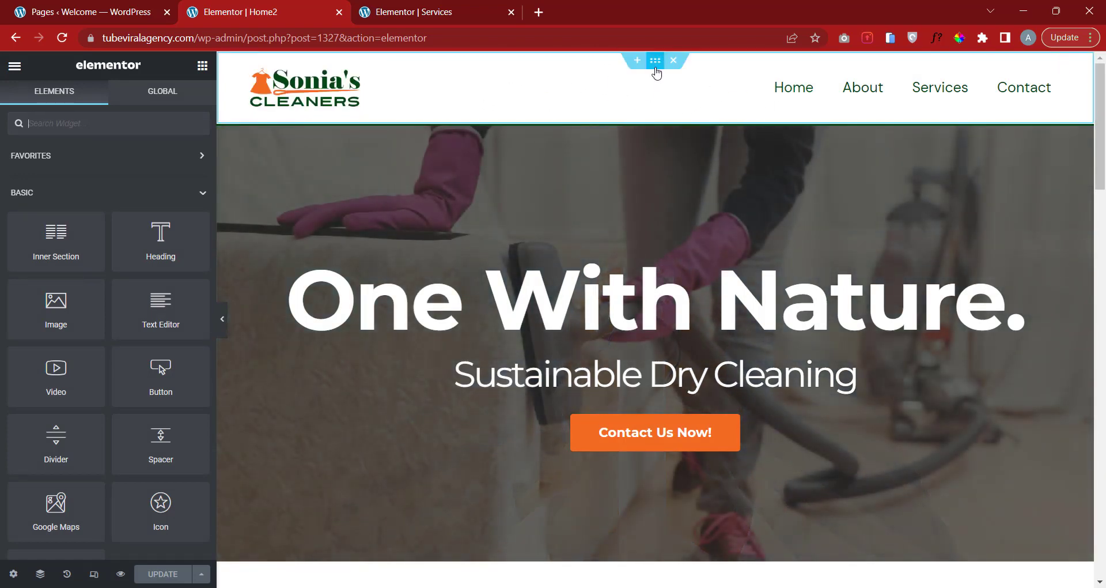
Copy the header section with the logo and navigation menu from the Home2 page.
{"action": "left_click", "coordinate": [409, 11]}
{"action": "left_click", "coordinate": [274, 13]}
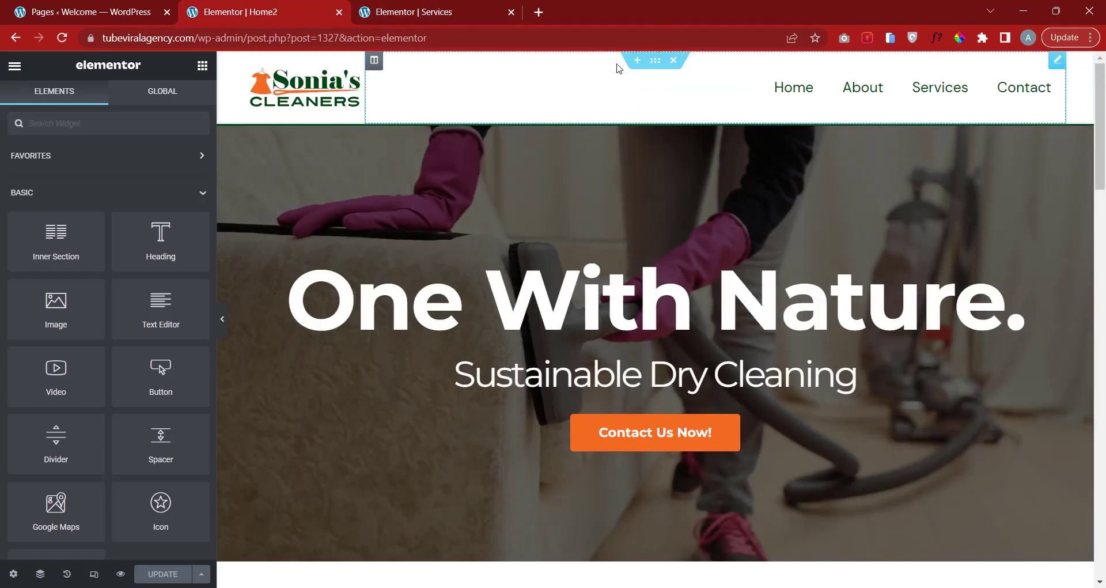
{"action": "left_click", "coordinate": [410, 11]}
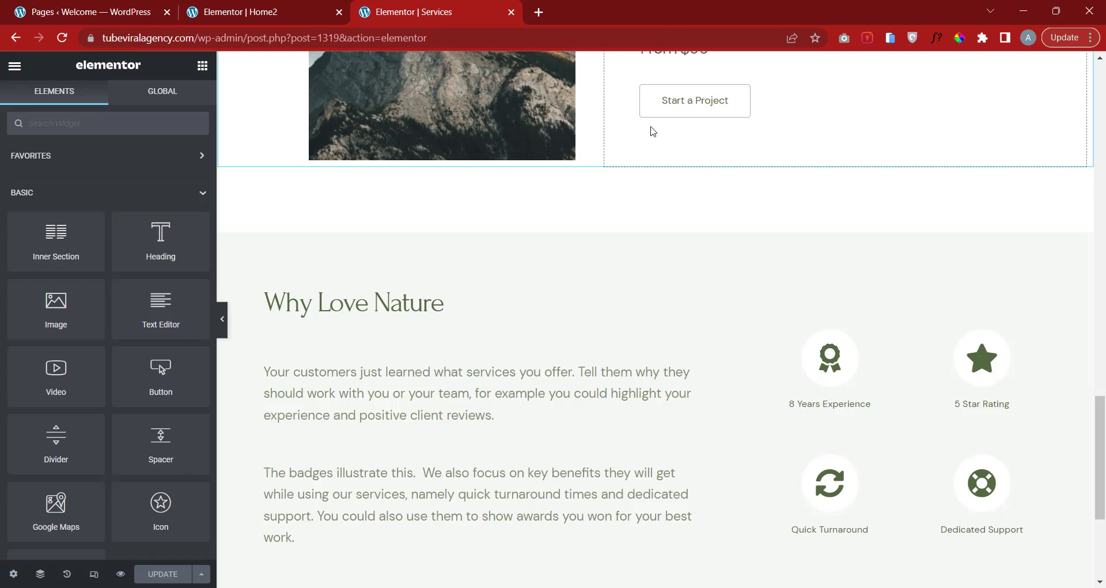
{"action": "left_click", "coordinate": [280, 12]}
{"action": "right_click", "coordinate": [658, 64]}
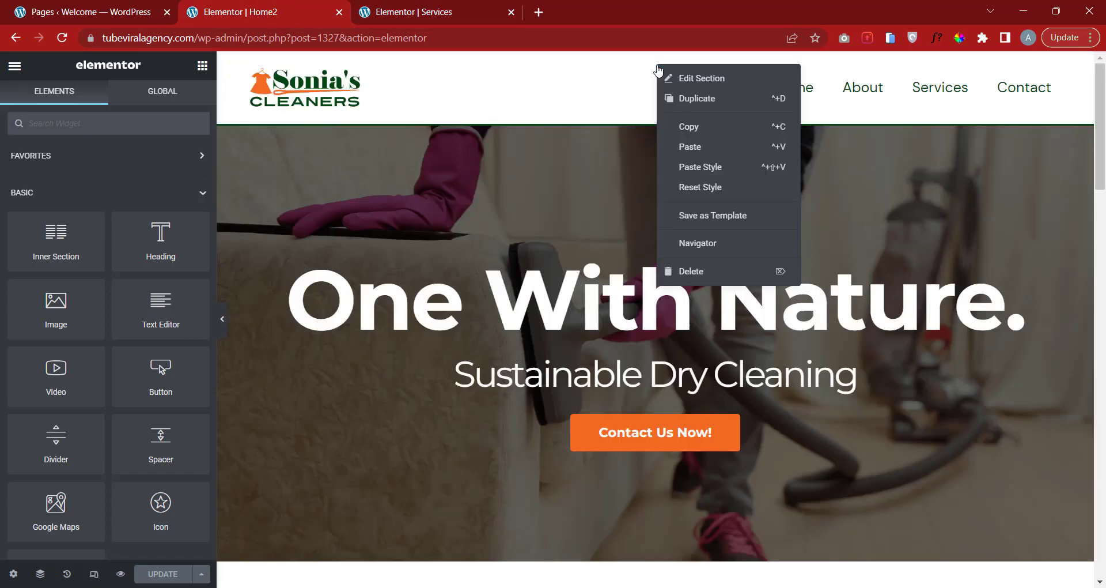
{"action": "left_click", "coordinate": [699, 127]}
Paste the copied header section into the Services page and move it above the "our services" hero section.
{"action": "left_click", "coordinate": [438, 11]}
{"action": "scroll", "coordinate": [761, 261], "scroll_direction": "up", "scroll_amount": 5}
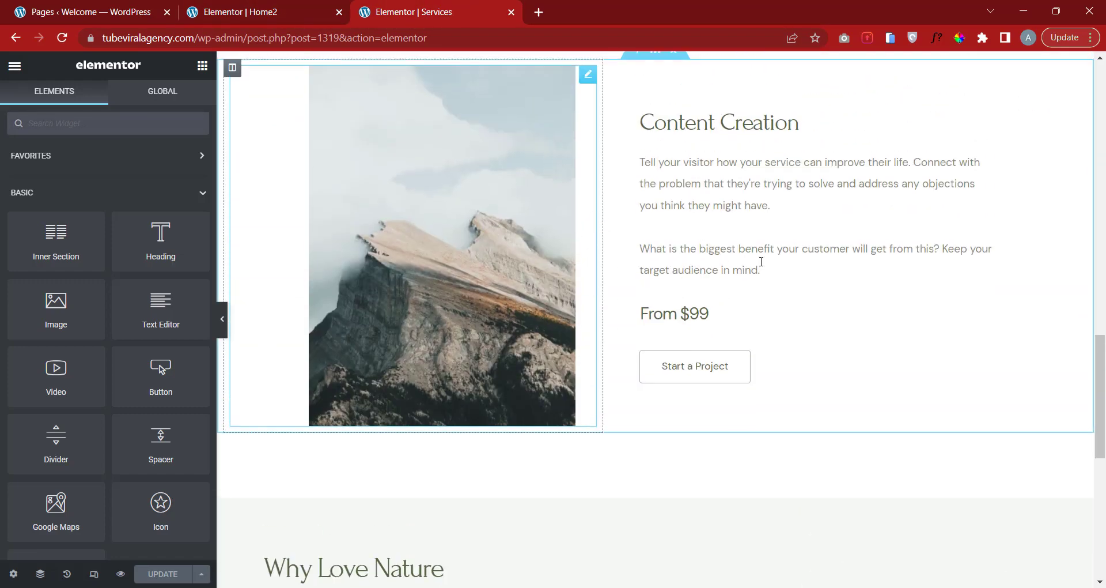
{"action": "scroll", "coordinate": [761, 261], "scroll_direction": "up", "scroll_amount": 10}
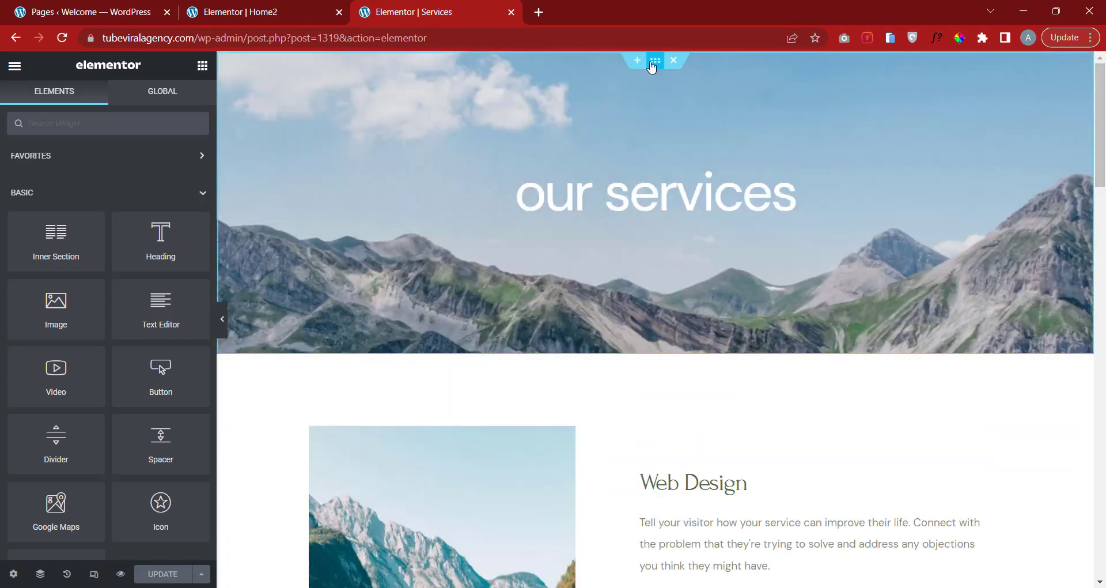
{"action": "right_click", "coordinate": [655, 61]}
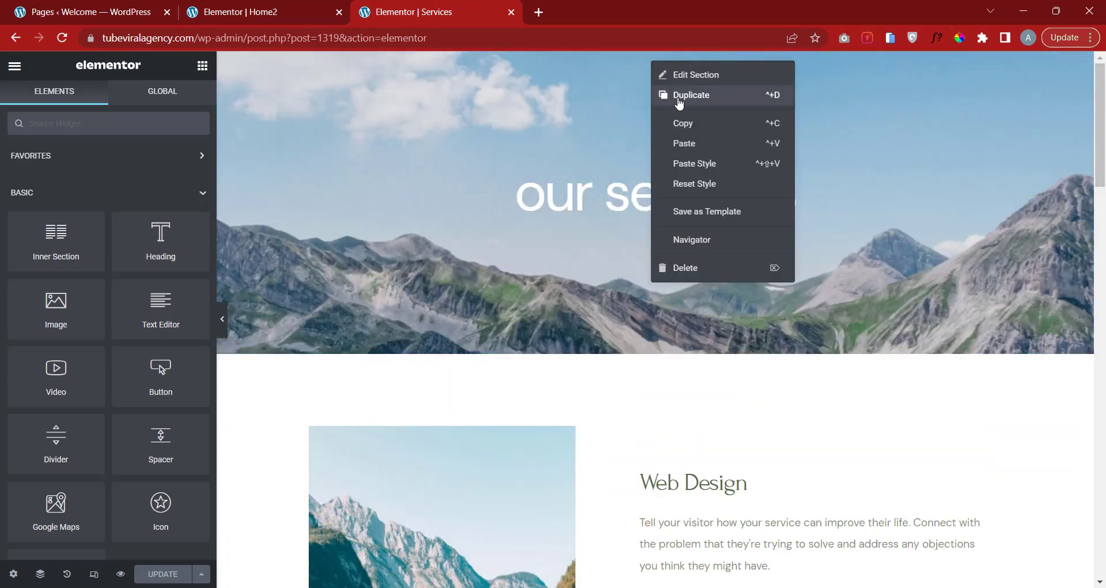
{"action": "left_click", "coordinate": [690, 149]}
{"action": "left_click_drag", "start_coordinate": [651, 344], "coordinate": [623, 87]}
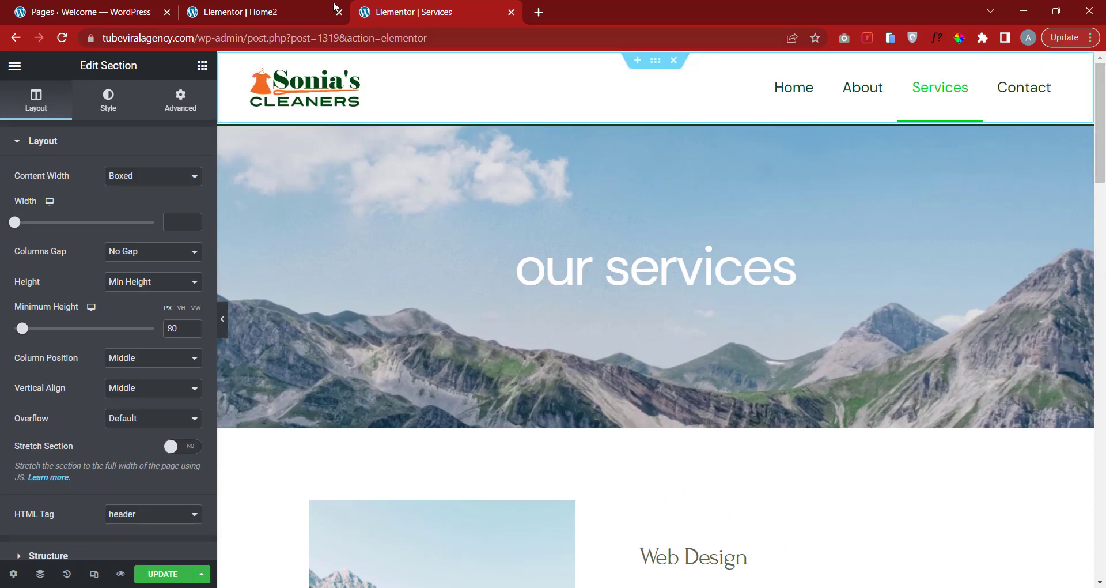
Copy the black copyright footer section from the end of the Home2 page.
{"action": "left_click", "coordinate": [265, 3]}
{"action": "left_click_drag", "start_coordinate": [1103, 158], "coordinate": [1104, 546]}
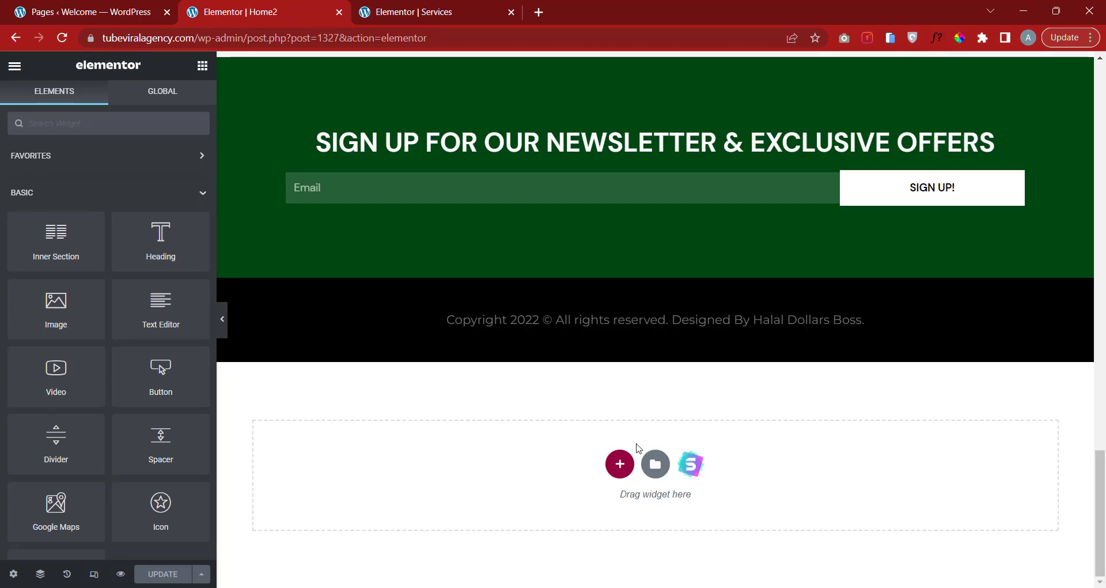
{"action": "scroll", "coordinate": [652, 407], "scroll_direction": "up", "scroll_amount": 3}
{"action": "scroll", "coordinate": [670, 404], "scroll_direction": "up", "scroll_amount": 1}
{"action": "scroll", "coordinate": [630, 507], "scroll_direction": "down", "scroll_amount": 1}
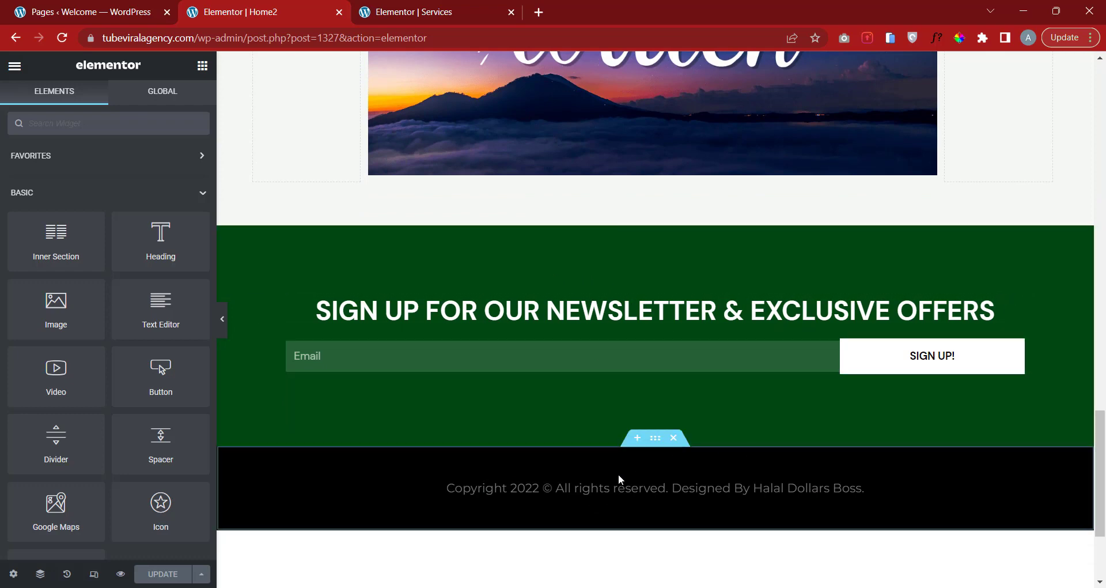
{"action": "right_click", "coordinate": [662, 447]}
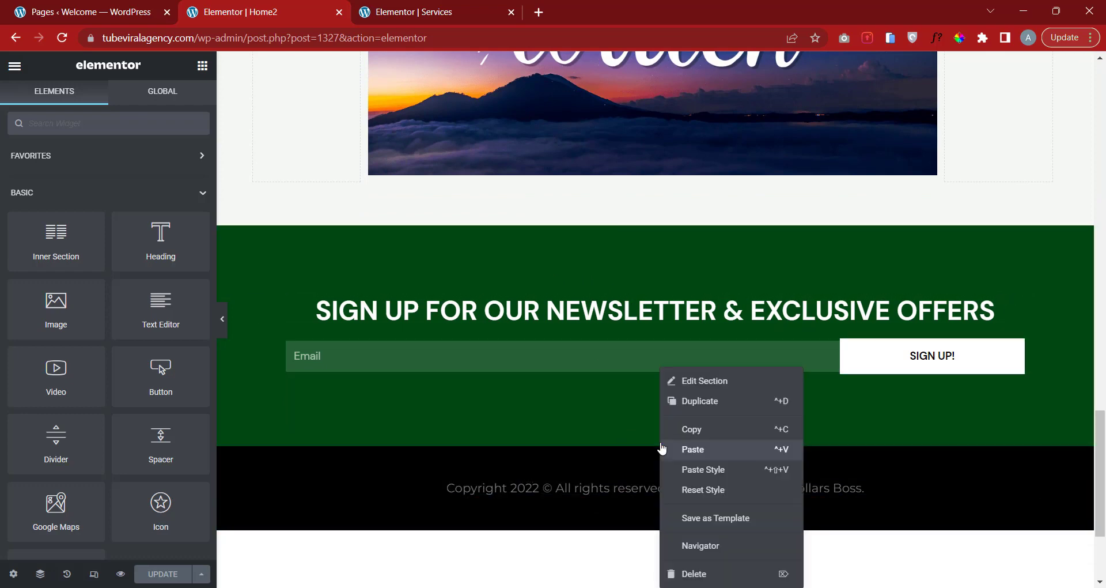
{"action": "left_click", "coordinate": [662, 426]}
Paste the copied footer section below the "Why Love Nature" section on the Services page.
{"action": "left_click", "coordinate": [442, 13]}
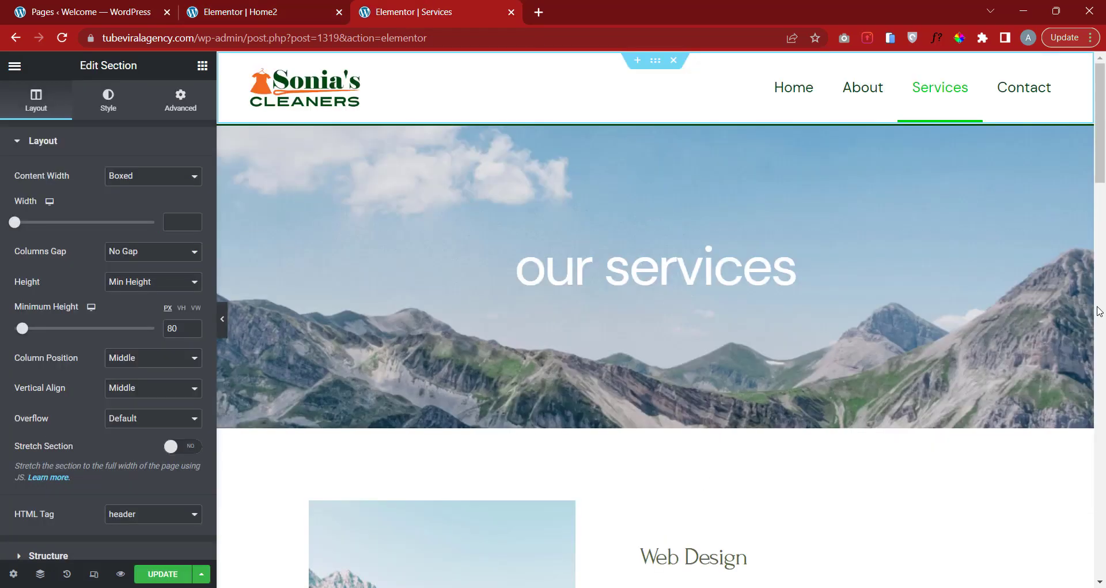
{"action": "left_click_drag", "start_coordinate": [1101, 151], "coordinate": [1101, 545]}
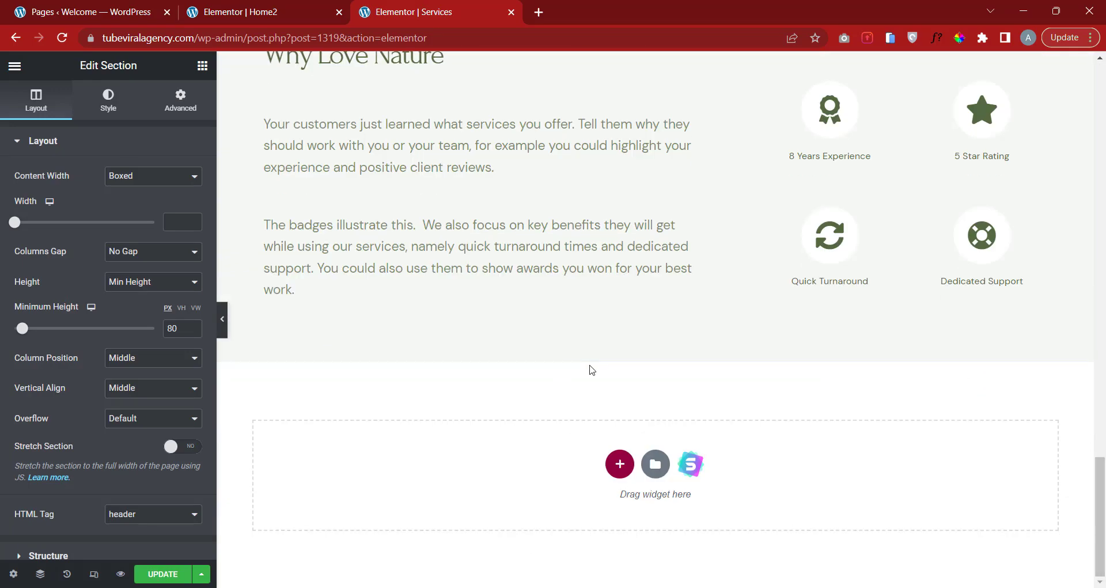
{"action": "scroll", "coordinate": [600, 363], "scroll_direction": "up", "scroll_amount": 4}
{"action": "right_click", "coordinate": [653, 199]}
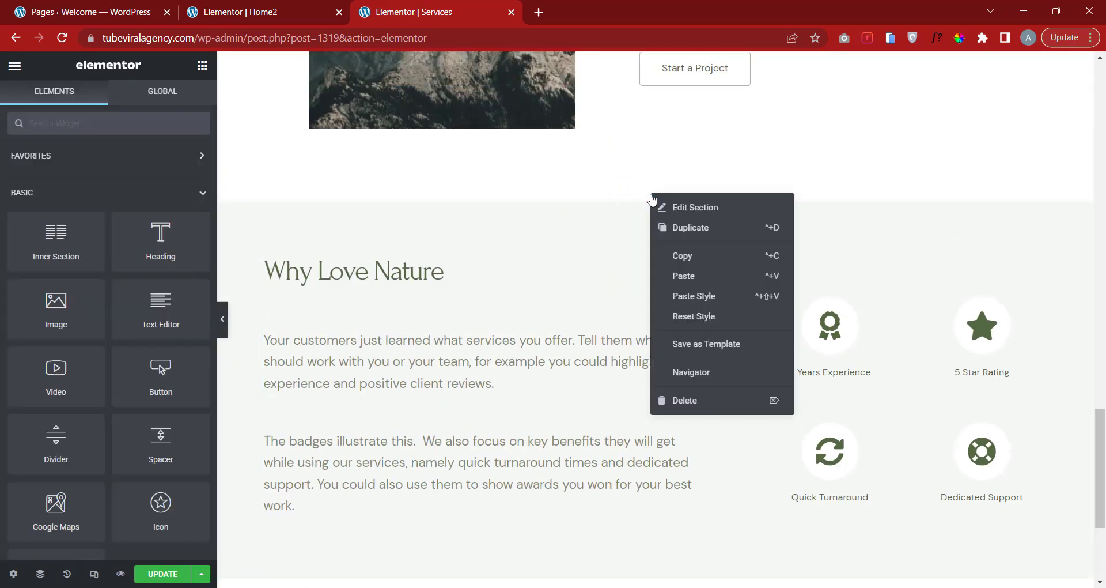
{"action": "left_click", "coordinate": [683, 277]}
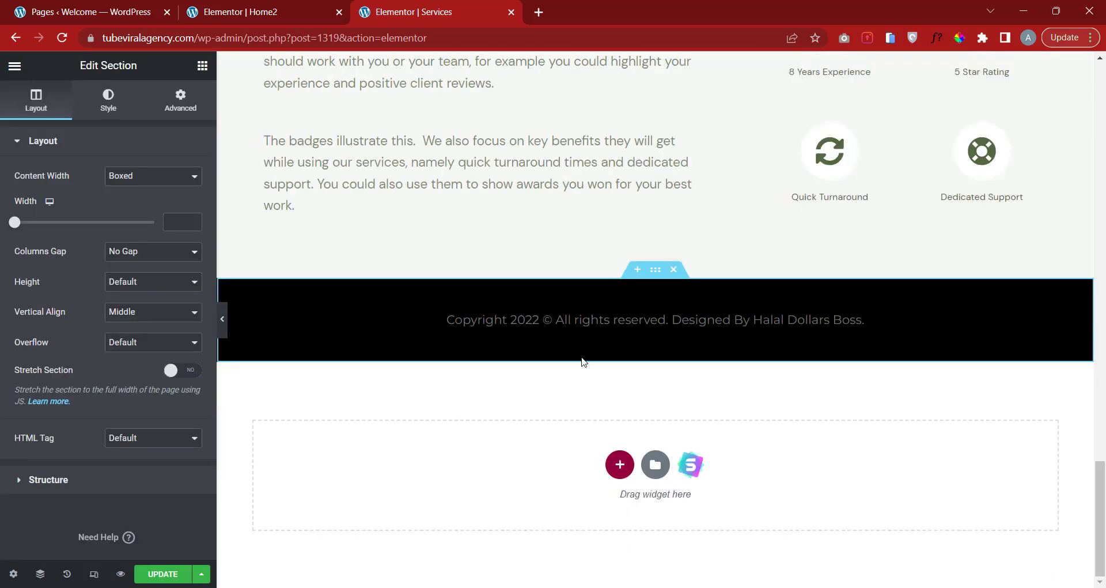
Update the Services page and check its header and footer in the full-width view.
{"action": "left_click", "coordinate": [162, 573]}
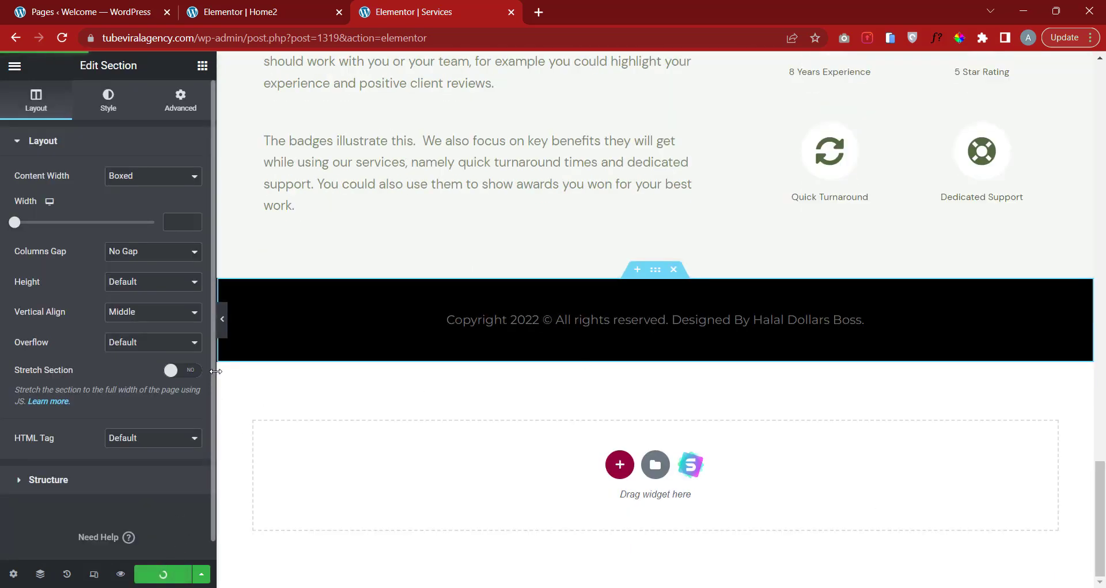
{"action": "left_click", "coordinate": [224, 320]}
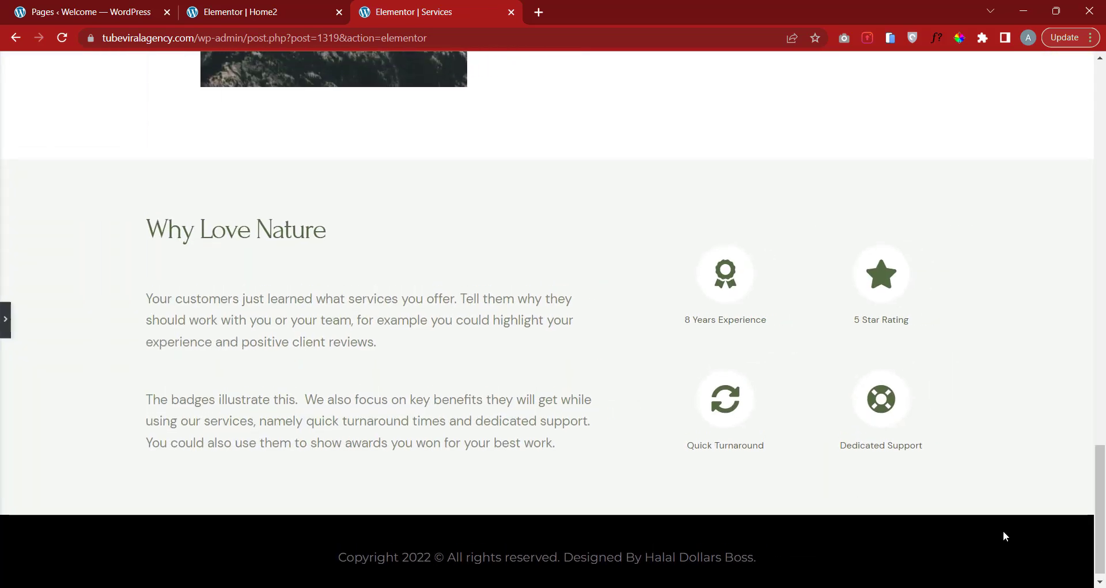
{"action": "scroll", "coordinate": [1004, 537], "scroll_direction": "up", "scroll_amount": 2}
{"action": "scroll", "coordinate": [766, 465], "scroll_direction": "down", "scroll_amount": 2}
{"action": "left_click_drag", "start_coordinate": [1100, 489], "coordinate": [1058, 31]}
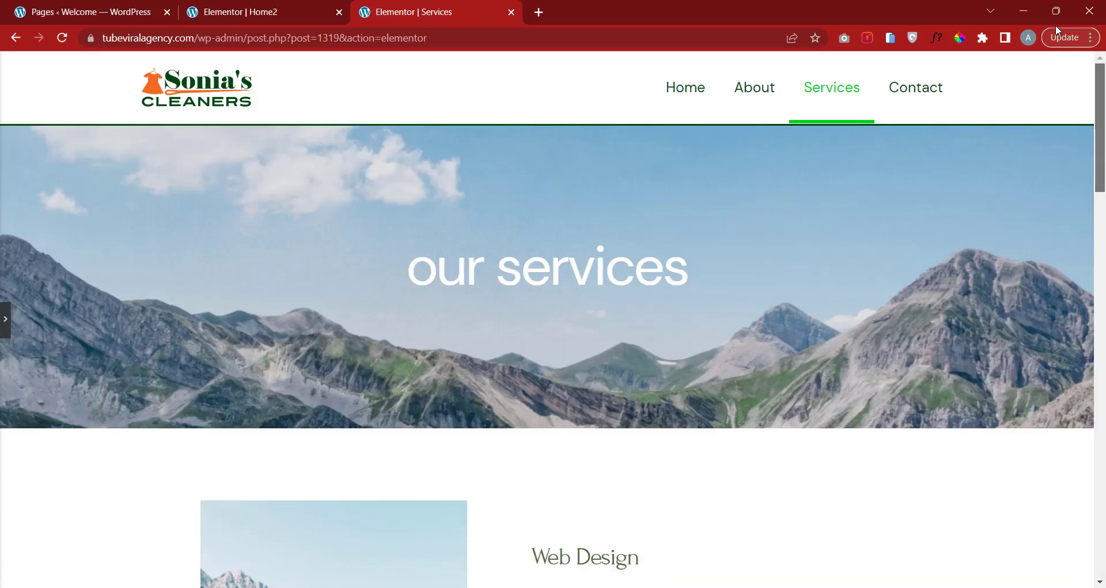
{"action": "left_click", "coordinate": [4, 314]}
Save the Home2 page's black copyright footer section to the template library as "my footer".
{"action": "left_click", "coordinate": [256, 12]}
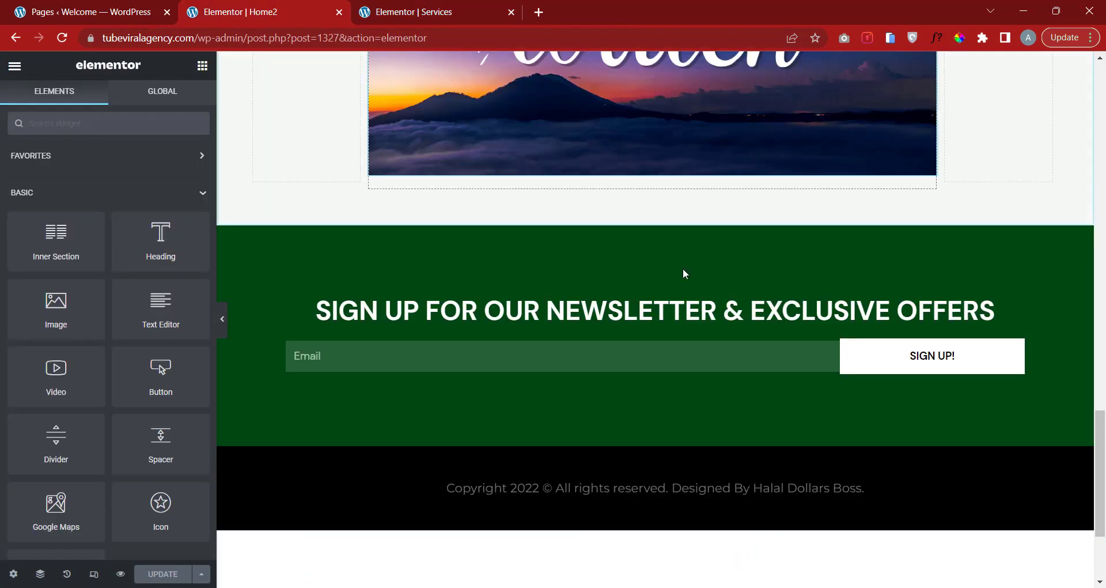
{"action": "right_click", "coordinate": [654, 445]}
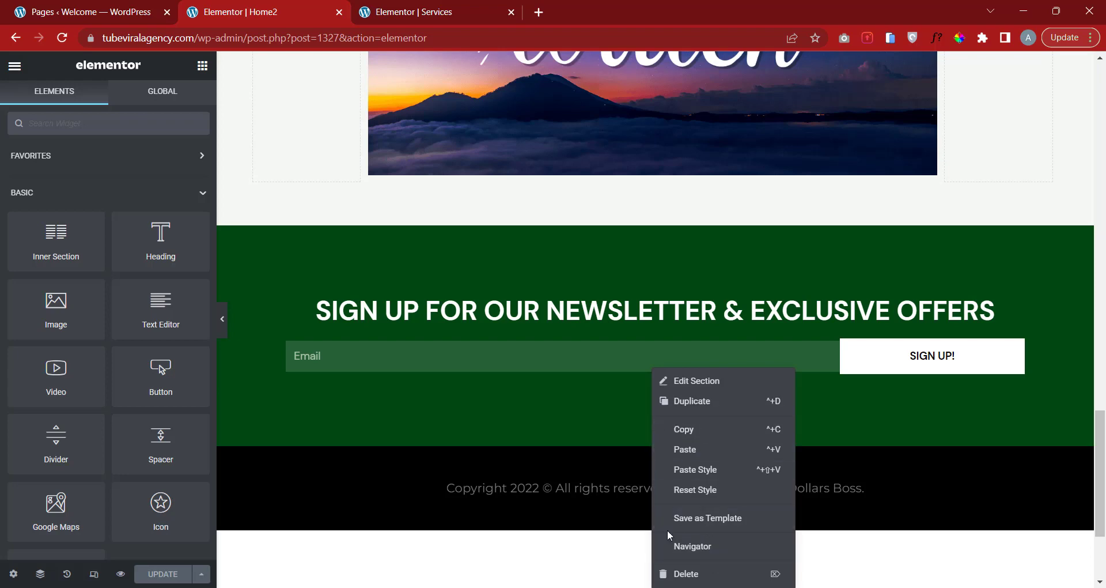
{"action": "left_click", "coordinate": [698, 518]}
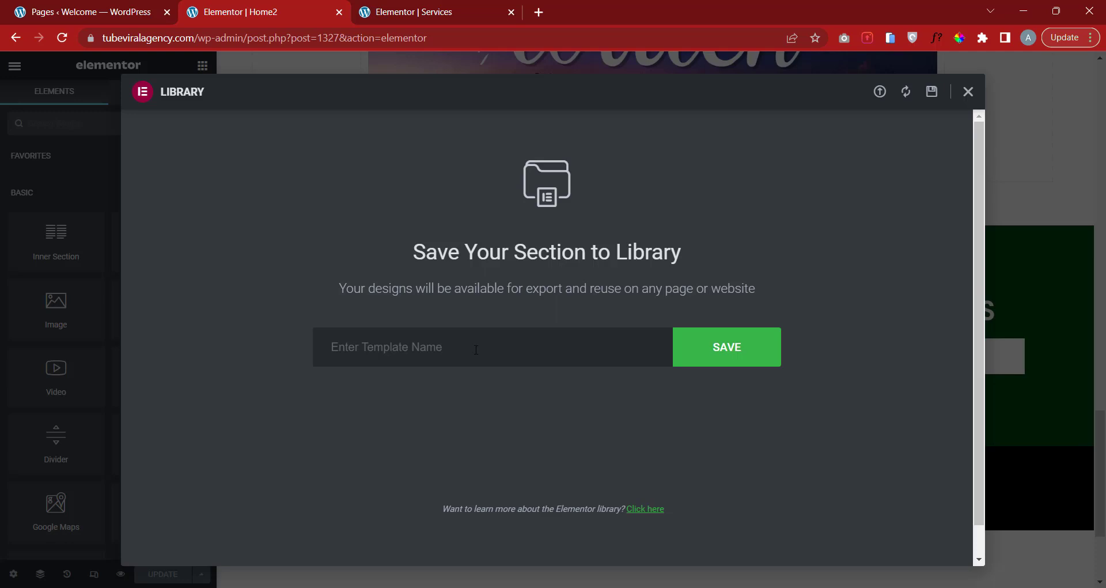
{"action": "type", "text": "f"}
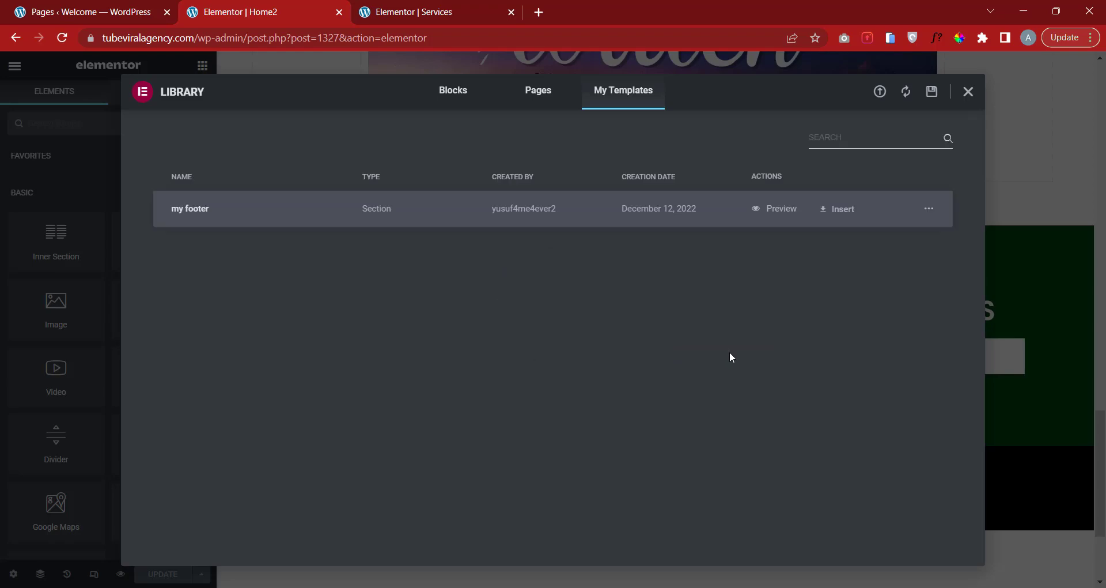
{"action": "left_click", "coordinate": [968, 91]}
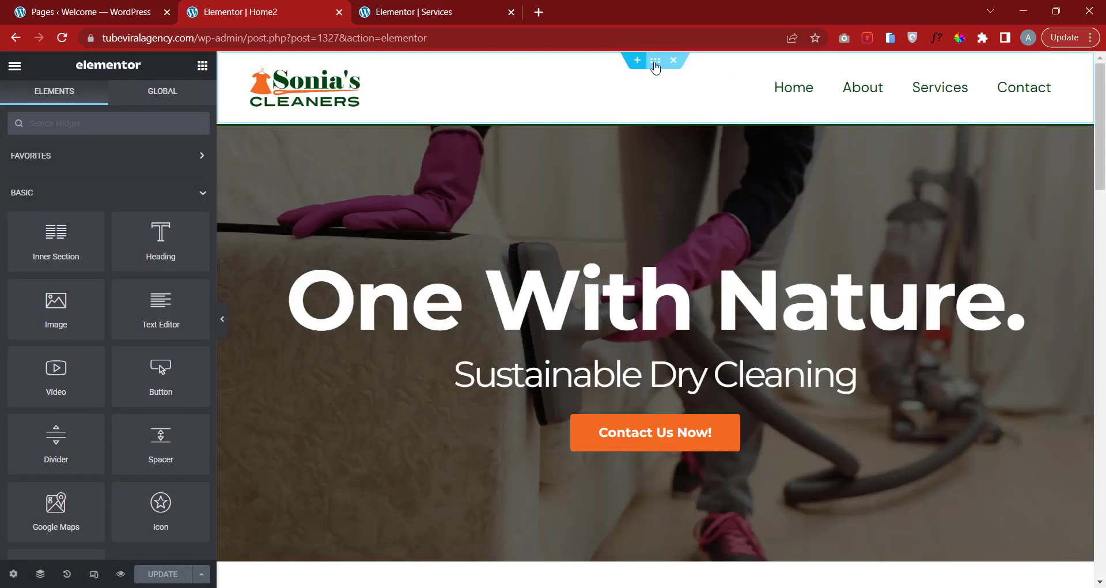
Save the Home2 page's header section to the template library as "my header".
{"action": "right_click", "coordinate": [655, 65]}
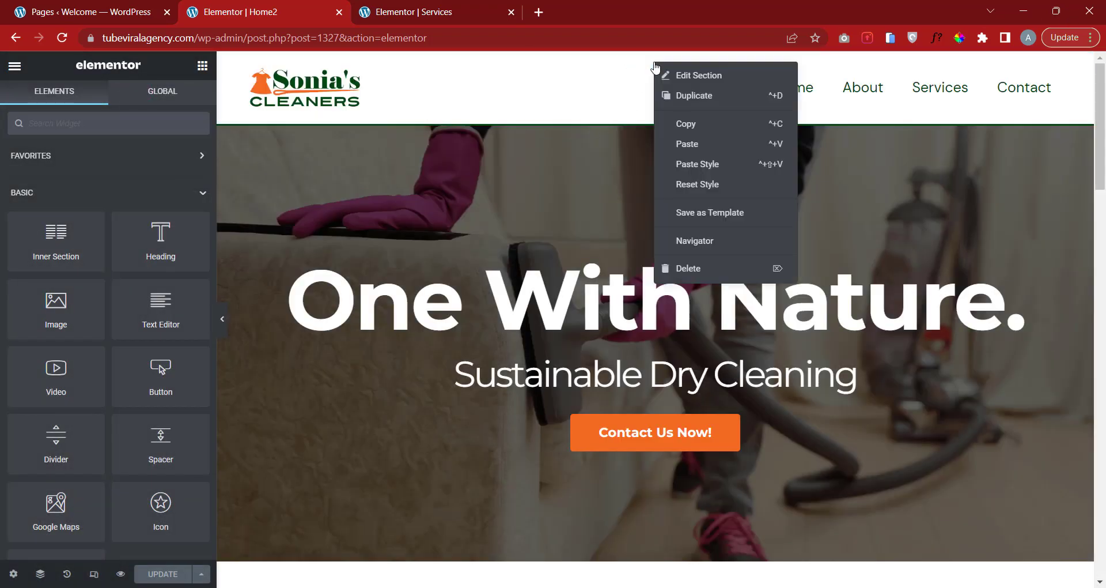
{"action": "left_click", "coordinate": [701, 215]}
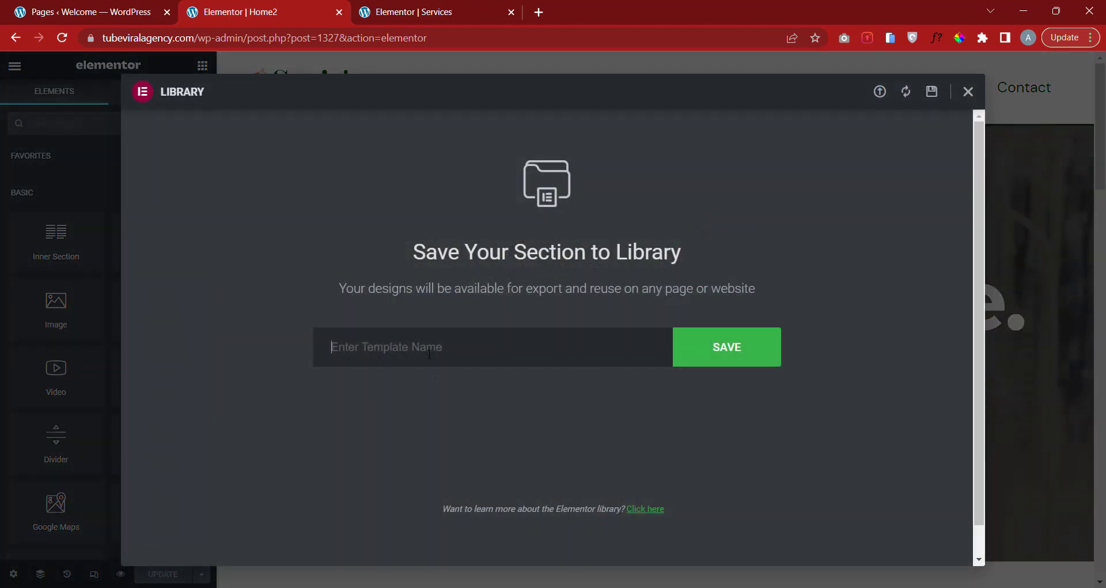
{"action": "type", "text": "m"}
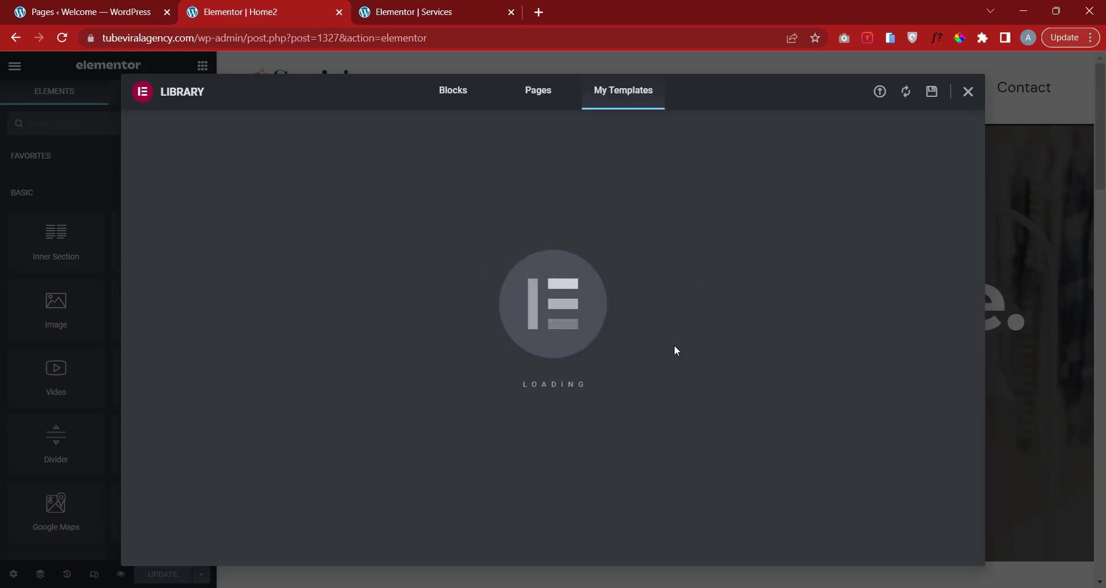
{"action": "left_click", "coordinate": [968, 94]}
Insert the saved "my header" template above the existing header on the Services page, importing its document settings.
{"action": "left_click", "coordinate": [435, 12]}
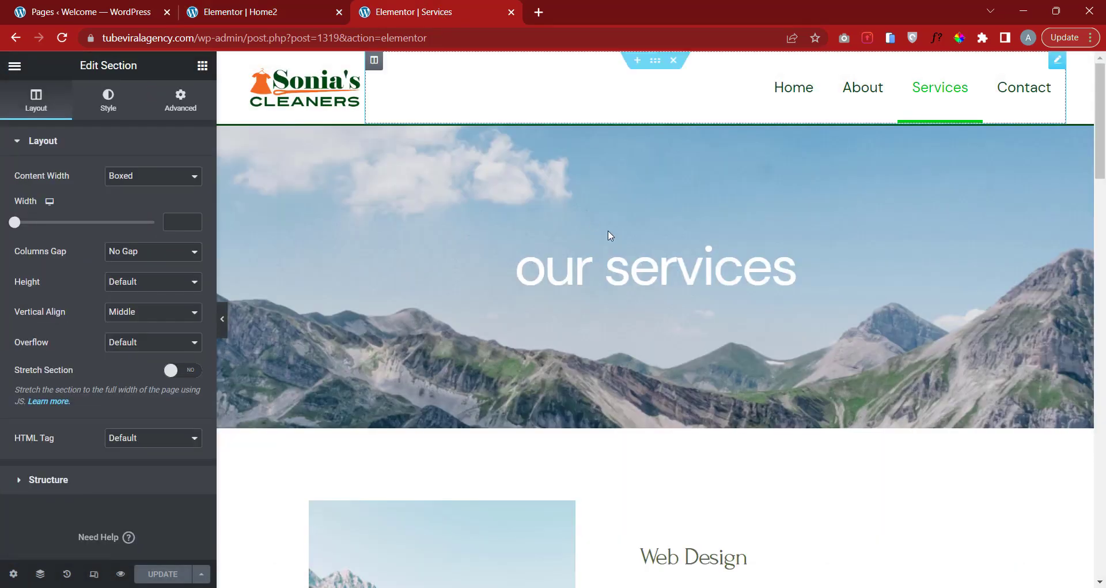
{"action": "left_click", "coordinate": [637, 62]}
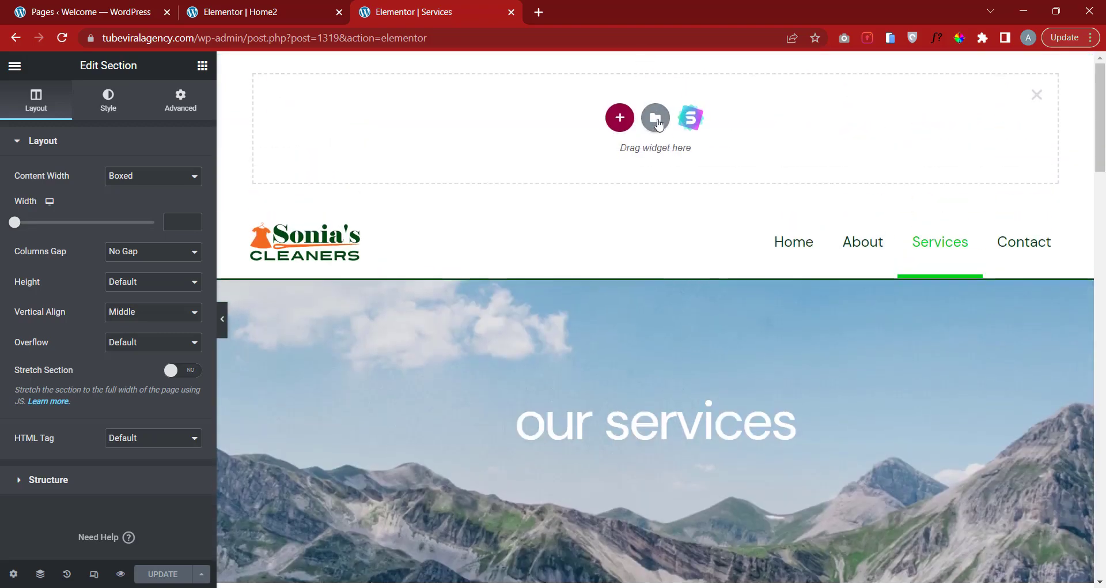
{"action": "left_click", "coordinate": [656, 119]}
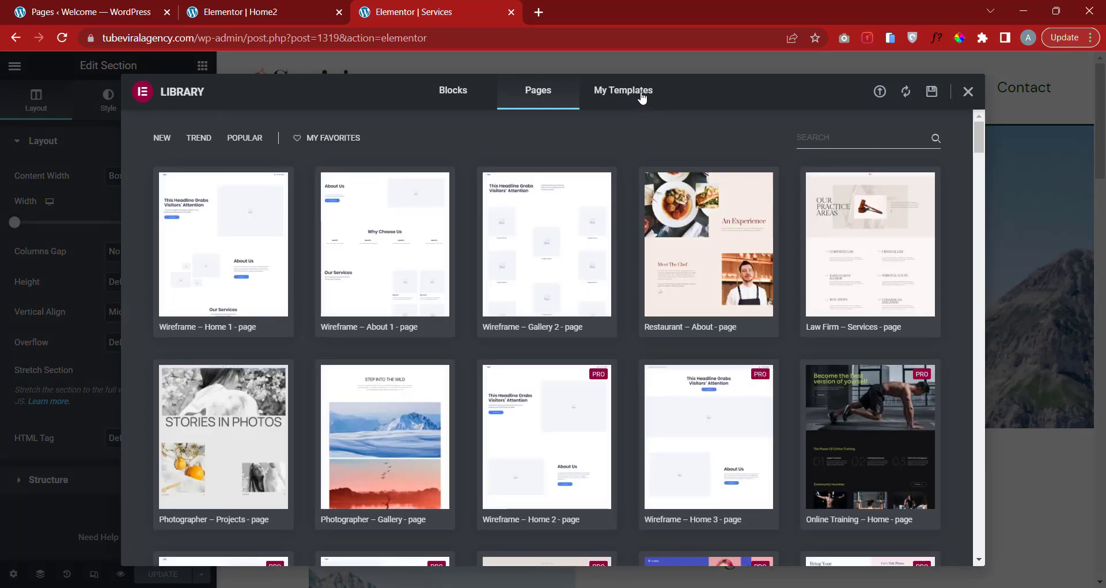
{"action": "left_click", "coordinate": [643, 98]}
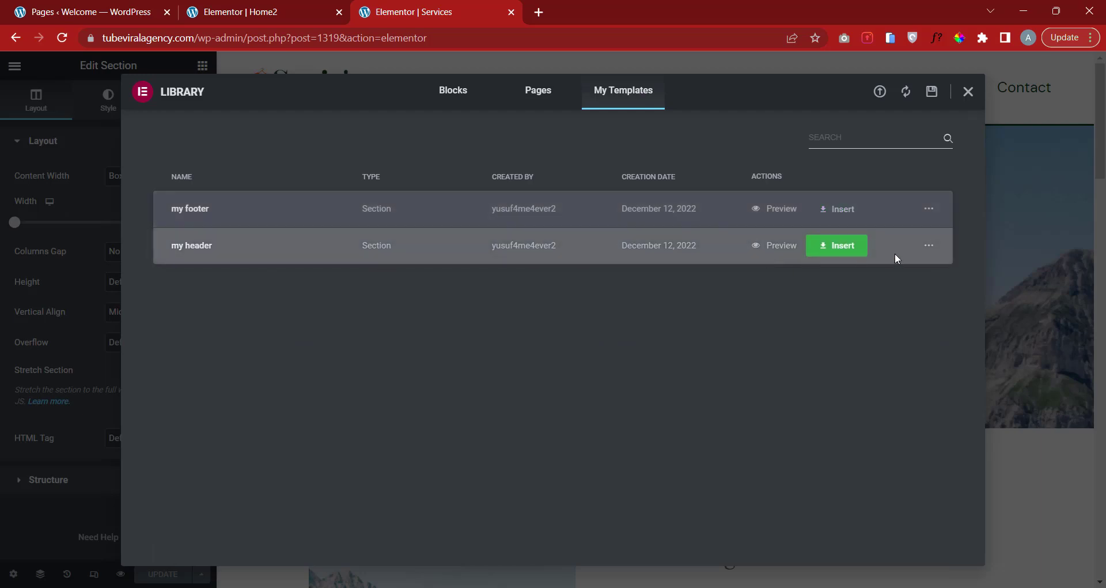
{"action": "left_click", "coordinate": [848, 250]}
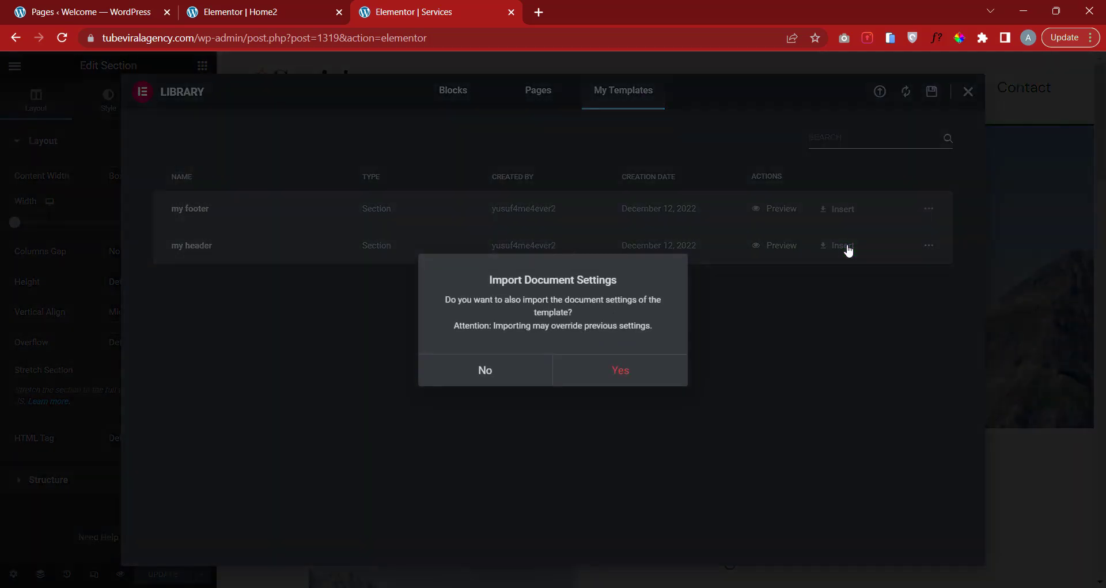
{"action": "left_click", "coordinate": [615, 369]}
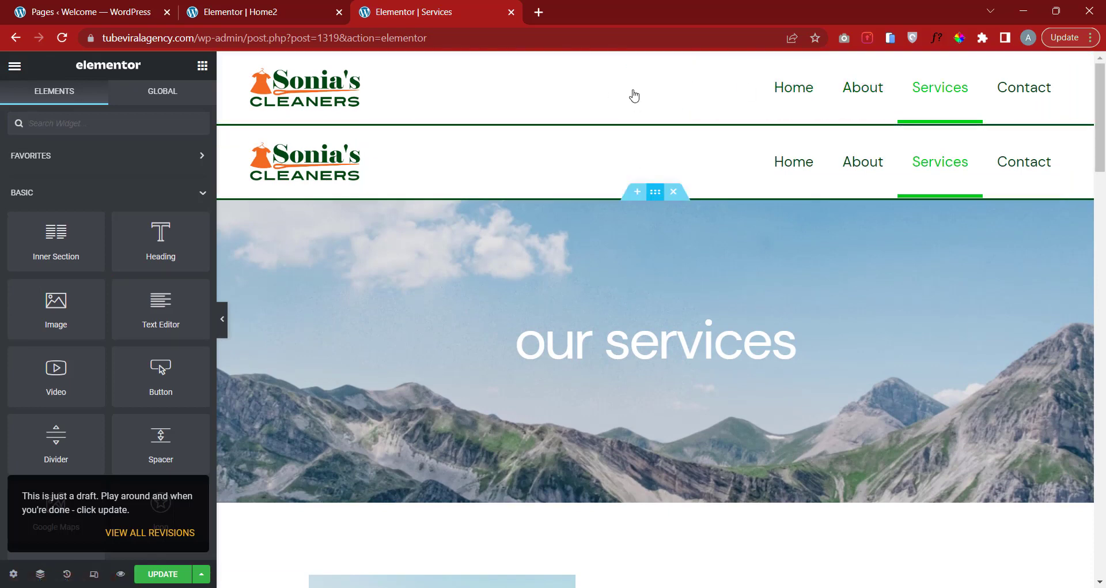
Delete the duplicate header section at the top of the Services page and update the page.
{"action": "left_click", "coordinate": [673, 60]}
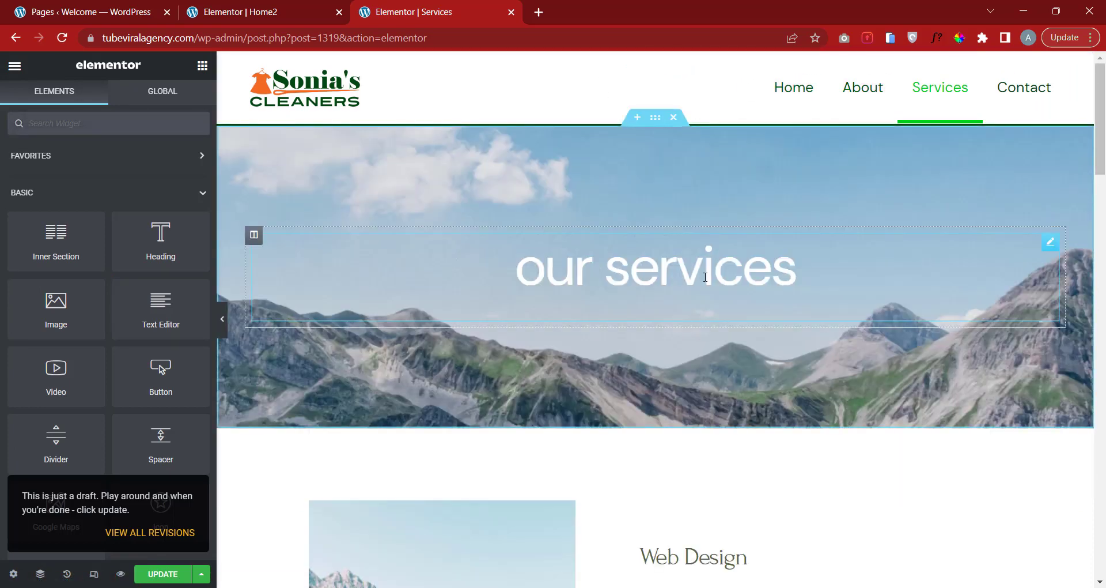
{"action": "left_click", "coordinate": [162, 574]}
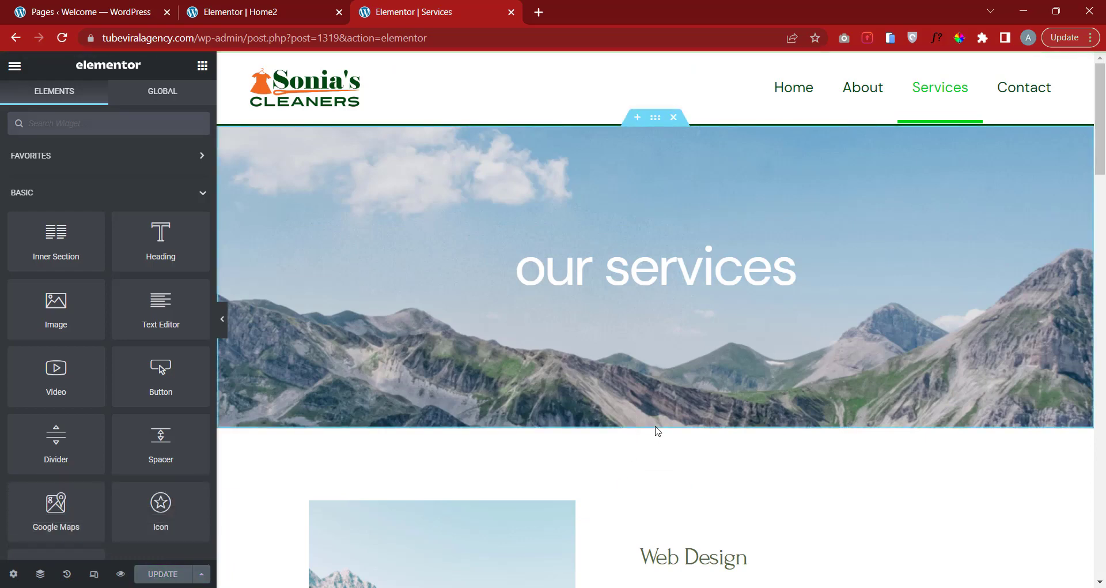
Compare the "our services" hero on the Services page with the "One With Nature." hero on Home2.
{"action": "scroll", "coordinate": [634, 374], "scroll_direction": "down", "scroll_amount": 3}
{"action": "scroll", "coordinate": [627, 358], "scroll_direction": "up", "scroll_amount": 3}
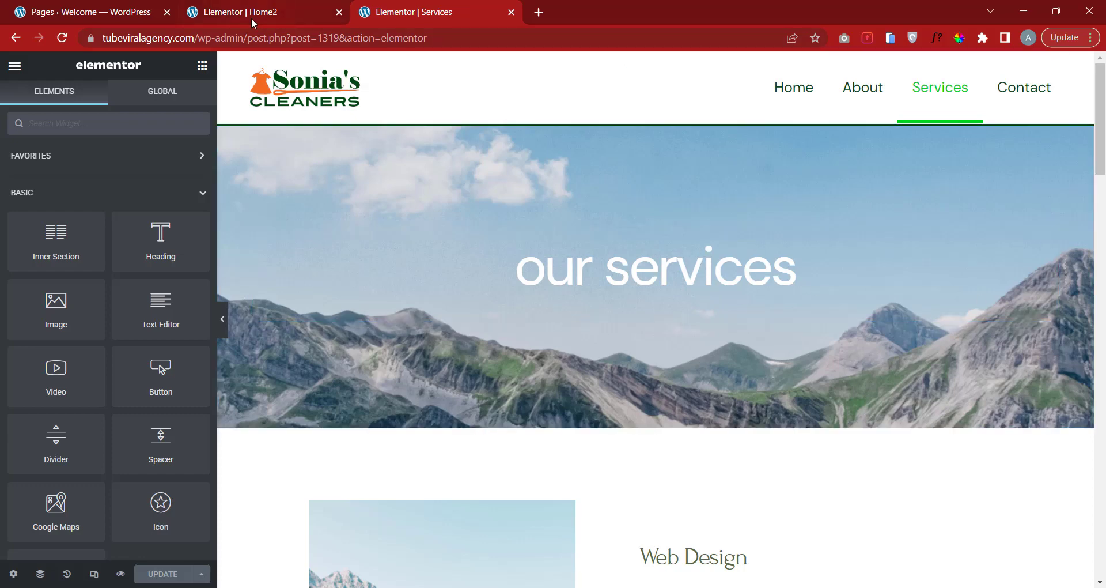
{"action": "left_click", "coordinate": [266, 5]}
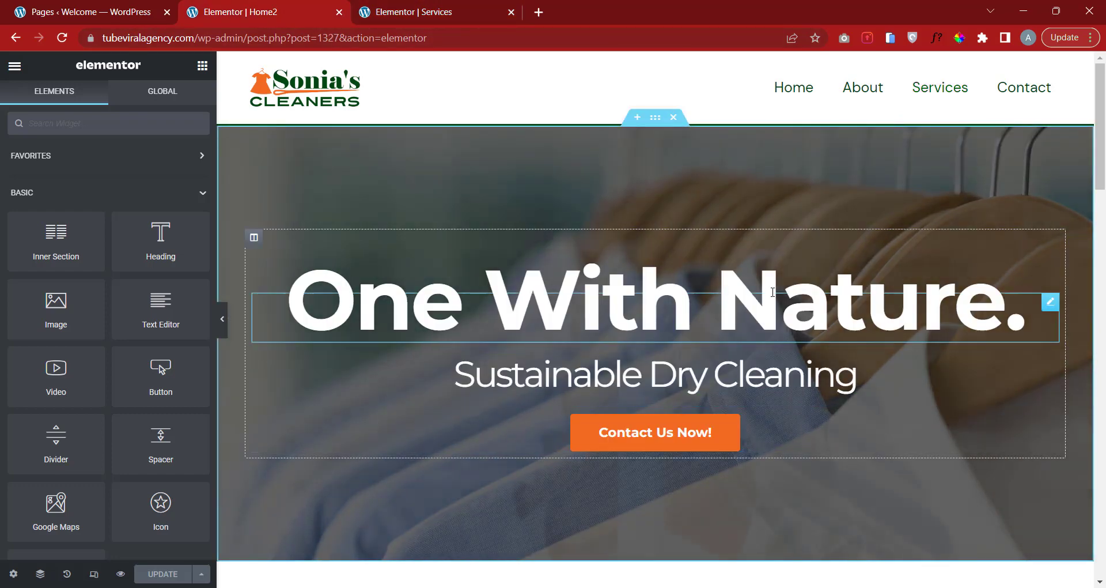
{"action": "scroll", "coordinate": [741, 343], "scroll_direction": "down", "scroll_amount": 2}
{"action": "scroll", "coordinate": [688, 167], "scroll_direction": "up", "scroll_amount": 2}
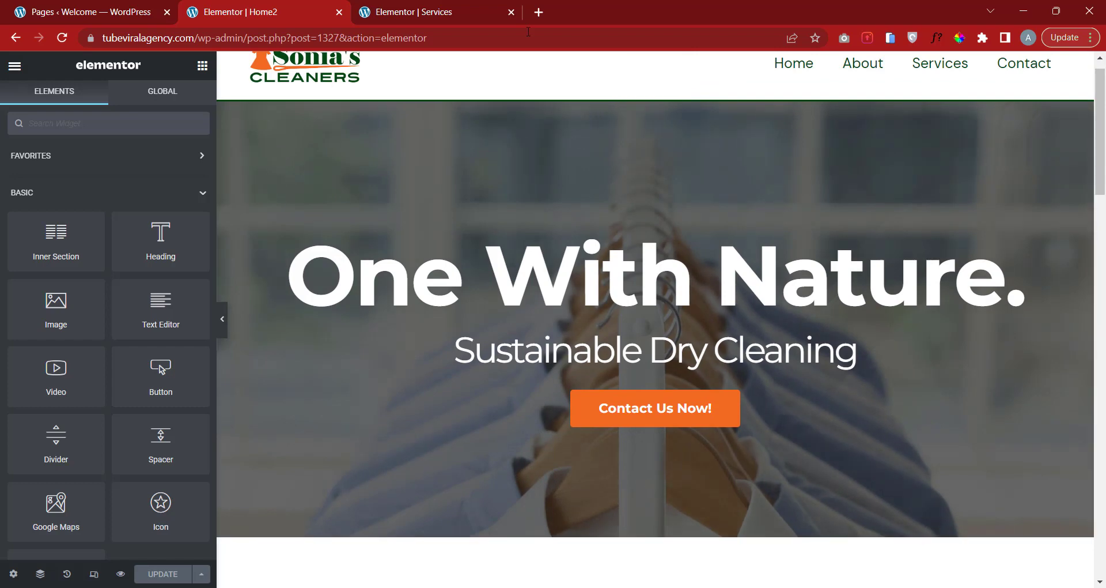
{"action": "left_click", "coordinate": [419, 8]}
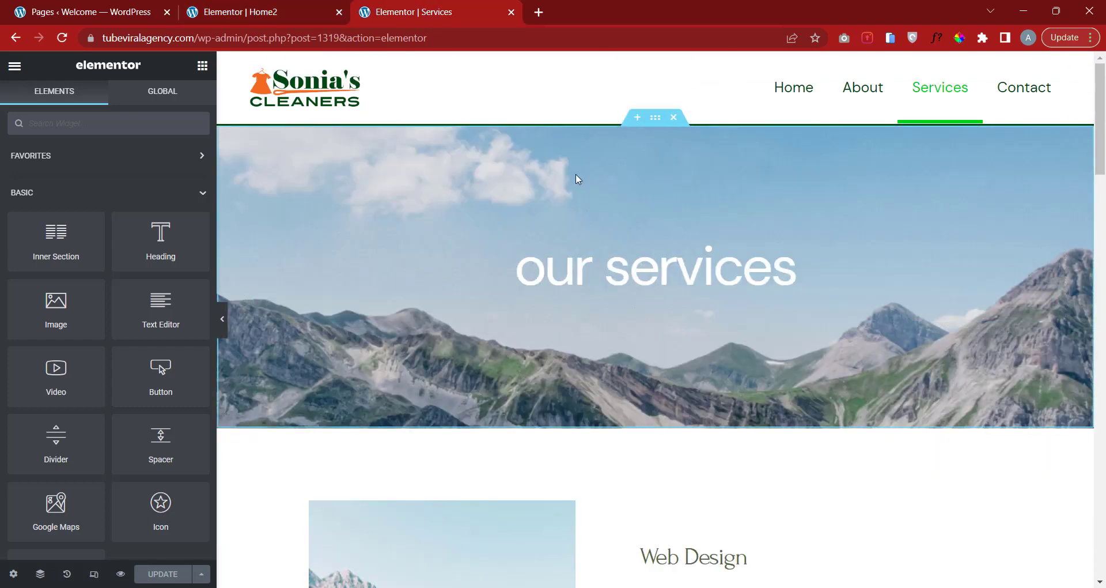
{"action": "left_click", "coordinate": [270, 8]}
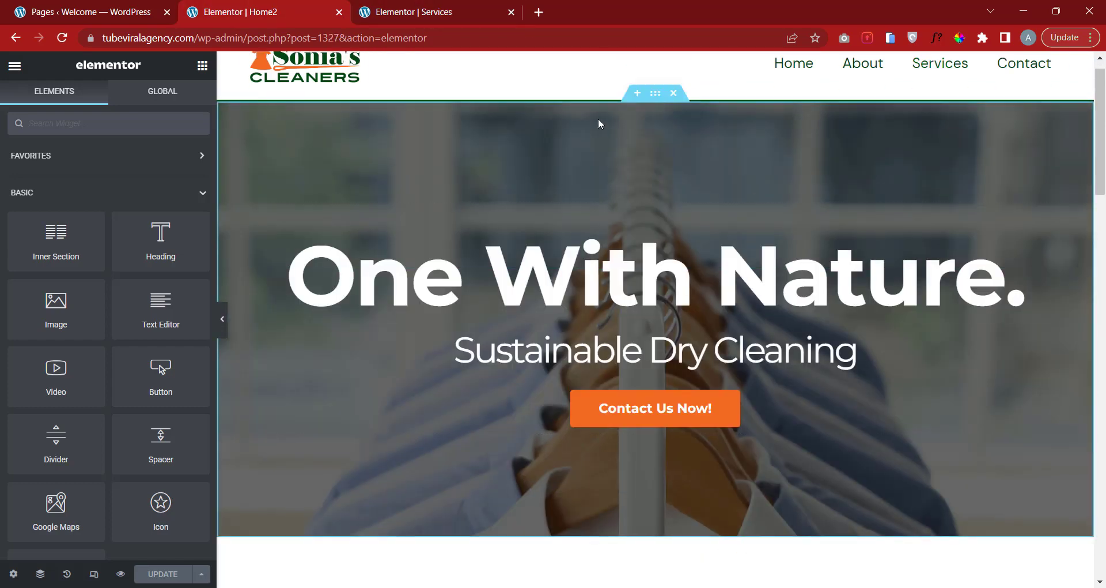
Switch to Canva and create a blank Presentation (16:9) design in a new tab.
{"action": "left_click", "coordinate": [470, 11]}
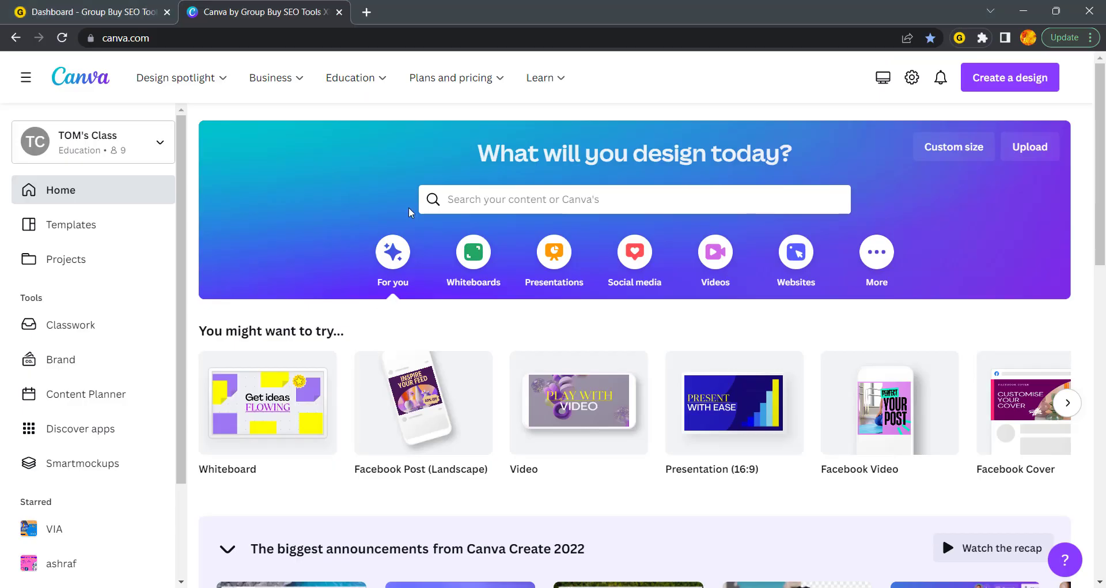
{"action": "scroll", "coordinate": [697, 432], "scroll_direction": "down", "scroll_amount": 2}
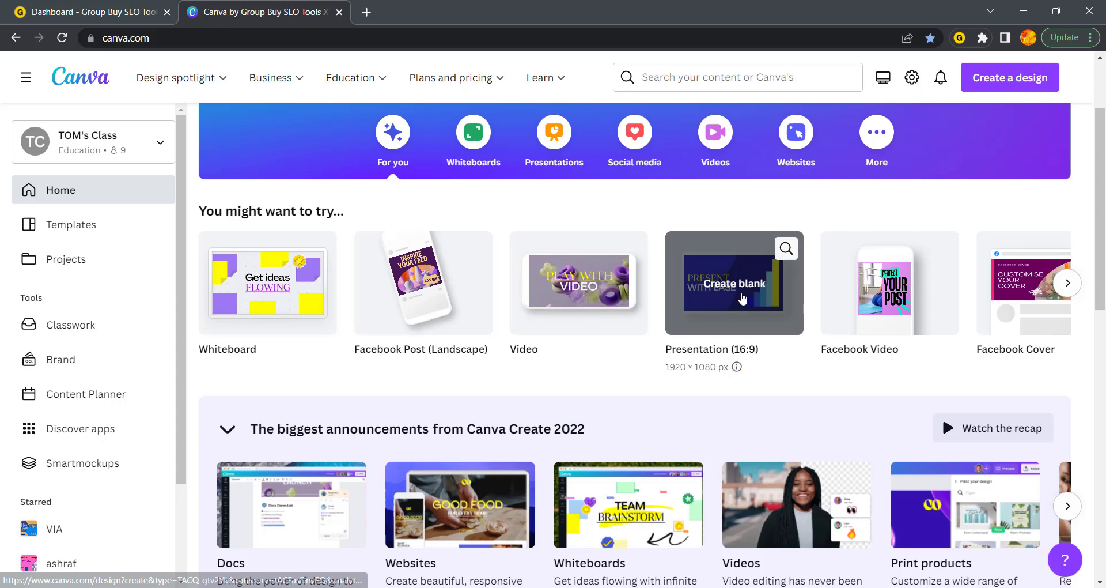
{"action": "right_click", "coordinate": [739, 293]}
{"action": "left_click", "coordinate": [772, 302]}
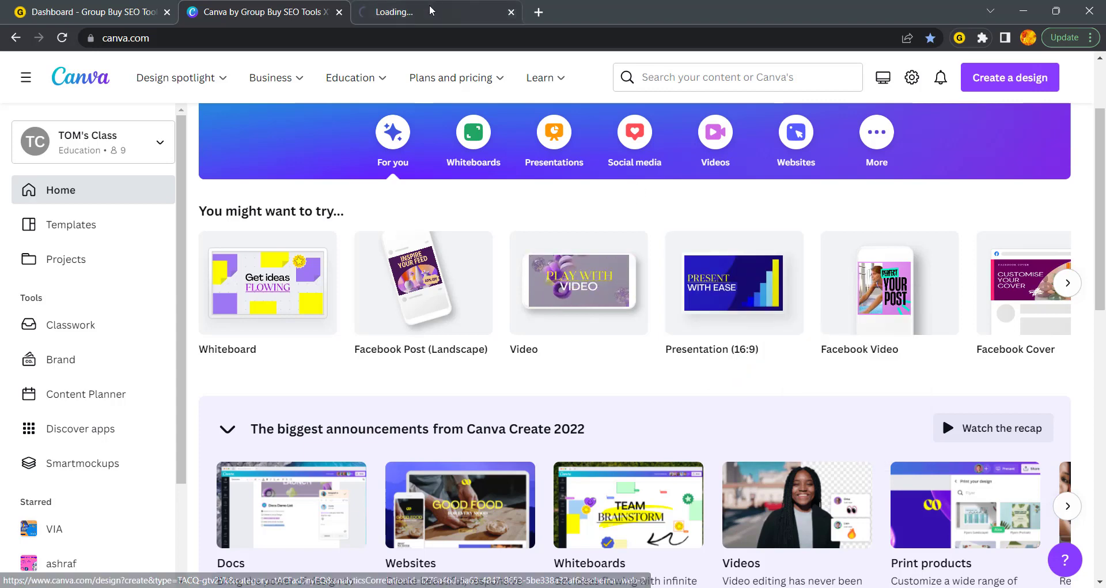
{"action": "key", "text": "ctrl+Tab"}
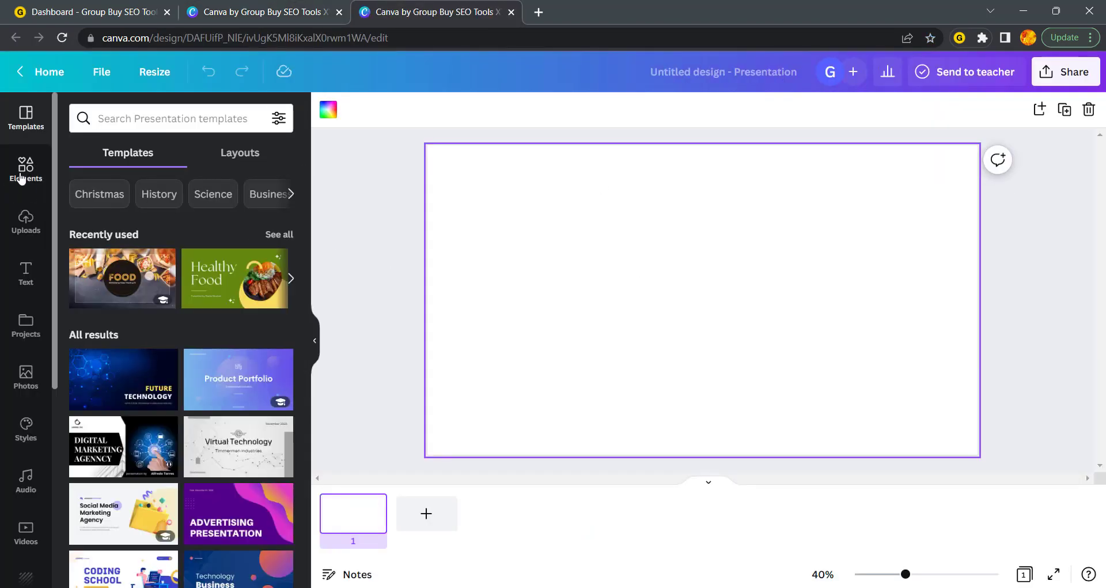
Search Canva's elements for "dry cleaning" and limit the results to photos.
{"action": "left_click", "coordinate": [23, 170]}
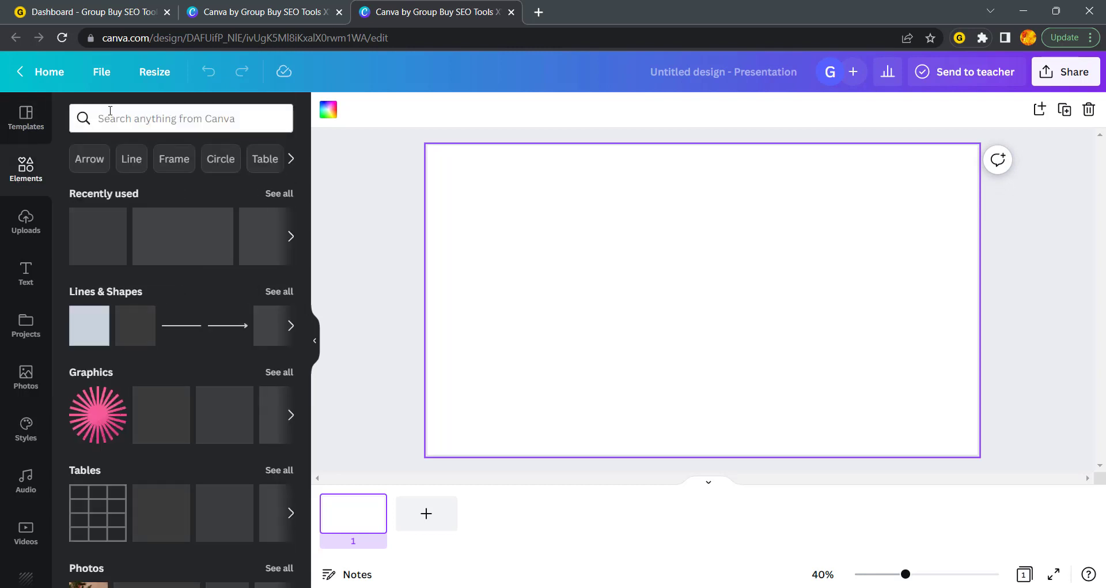
{"action": "left_click", "coordinate": [110, 111]}
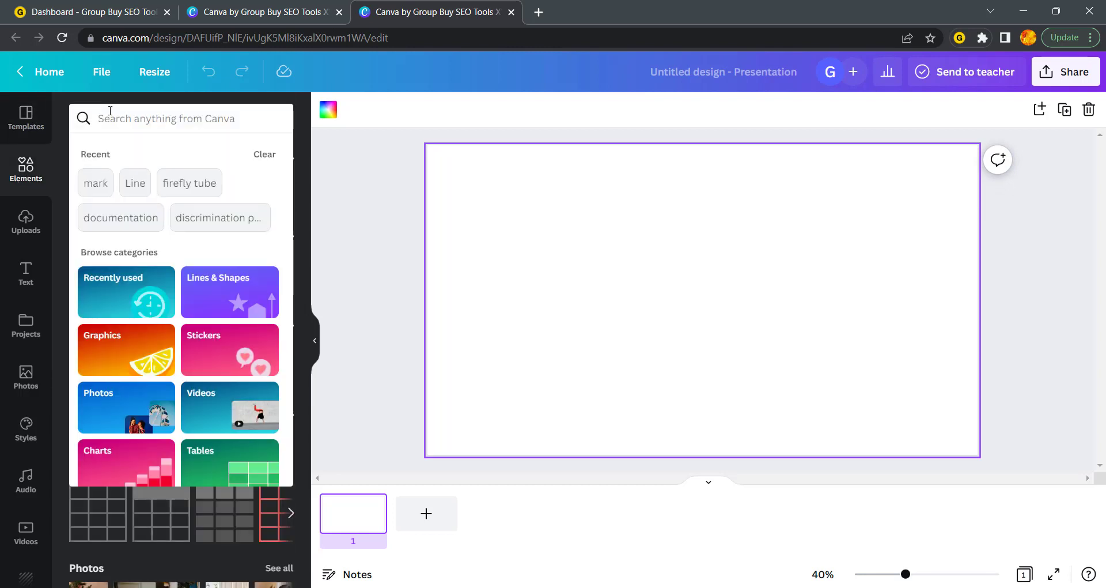
{"action": "type", "text": "dry"}
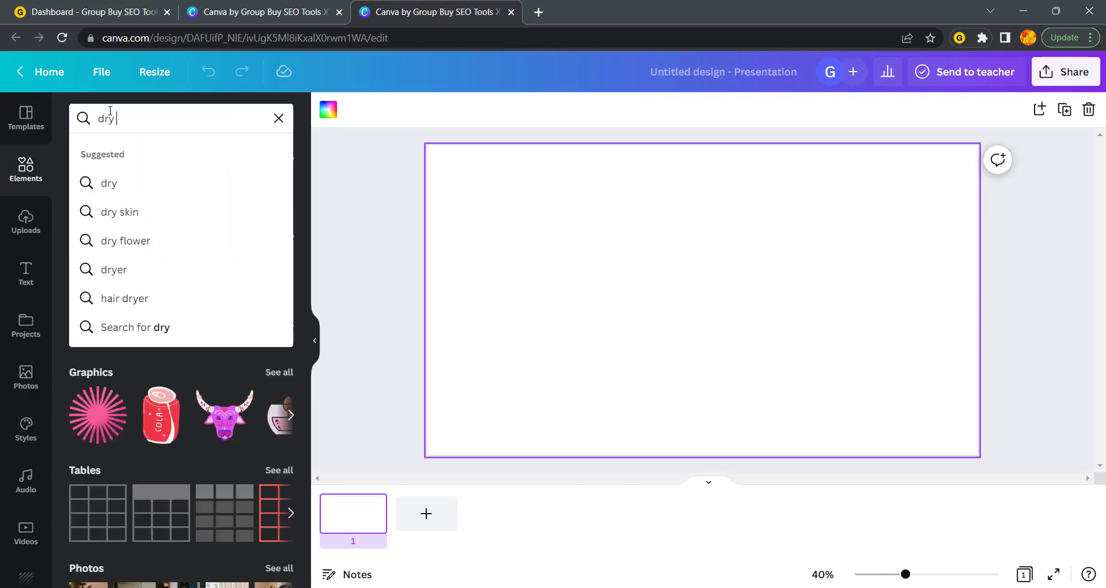
{"action": "type", "text": " clea"}
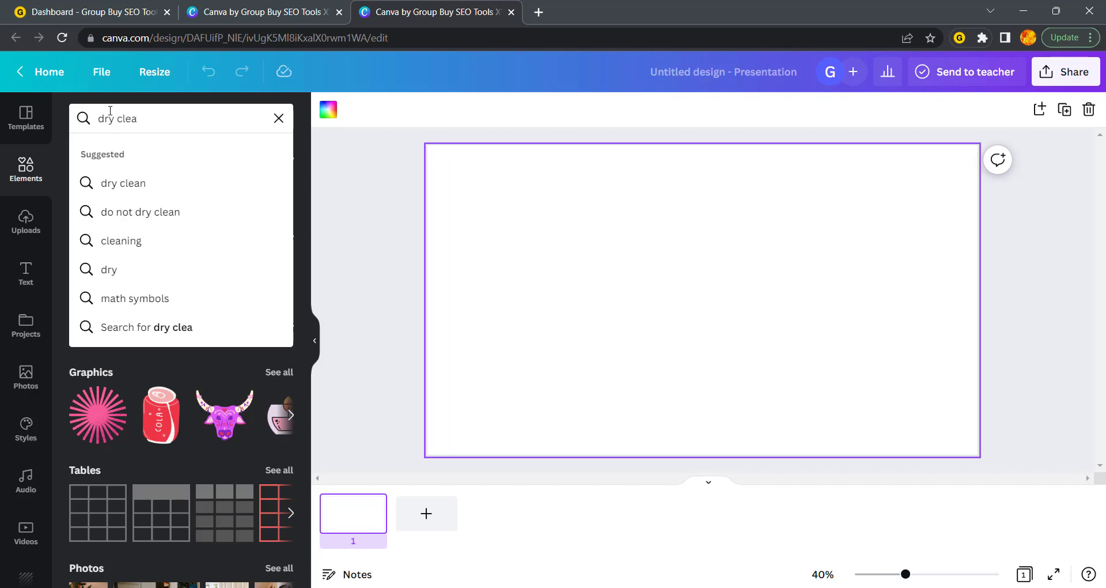
{"action": "type", "text": "ning"}
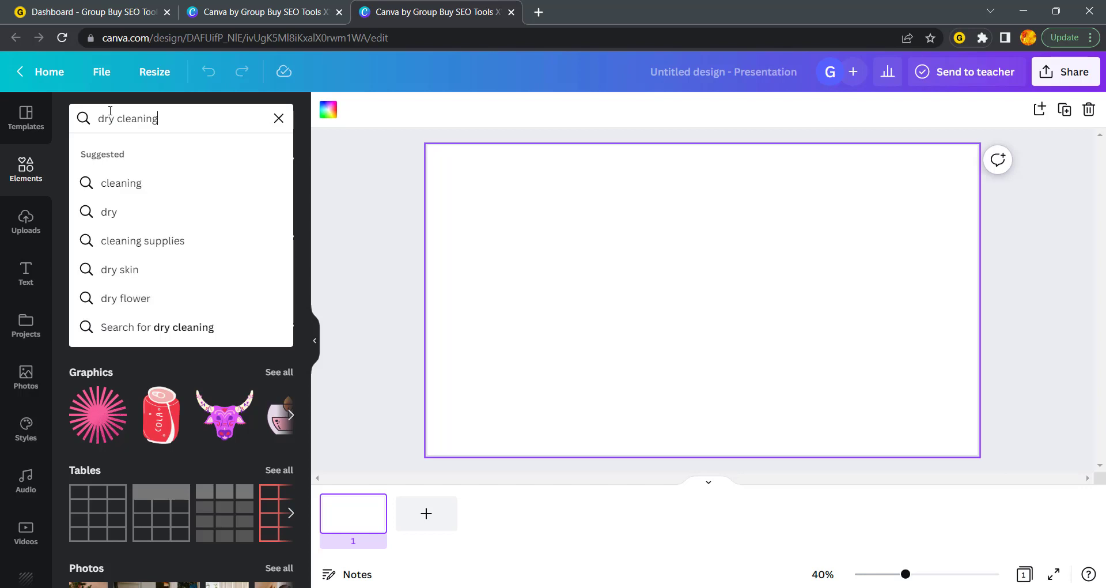
{"action": "key", "text": "Return"}
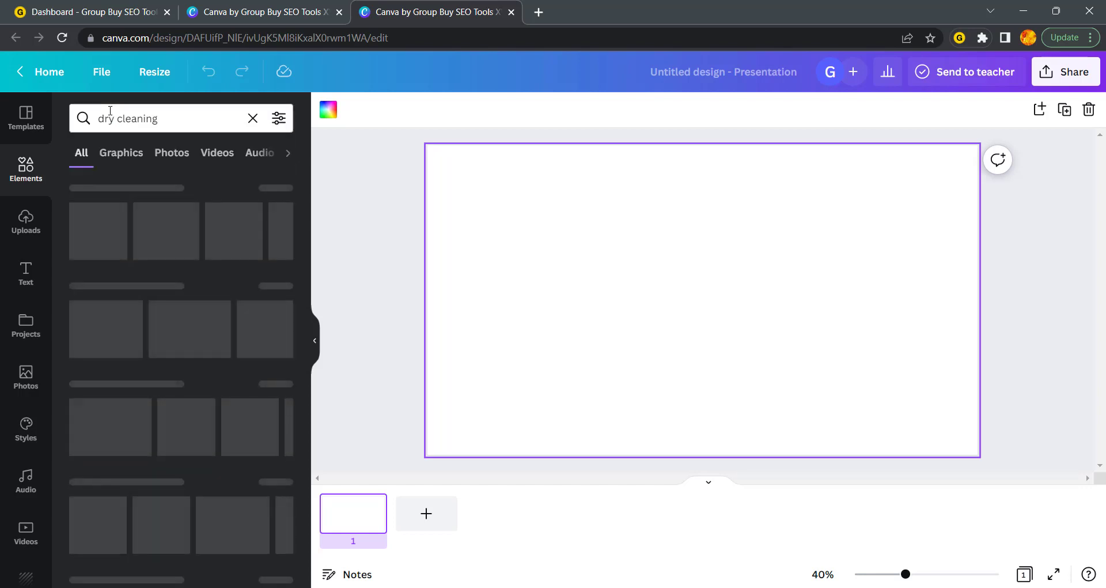
{"action": "left_click", "coordinate": [172, 160]}
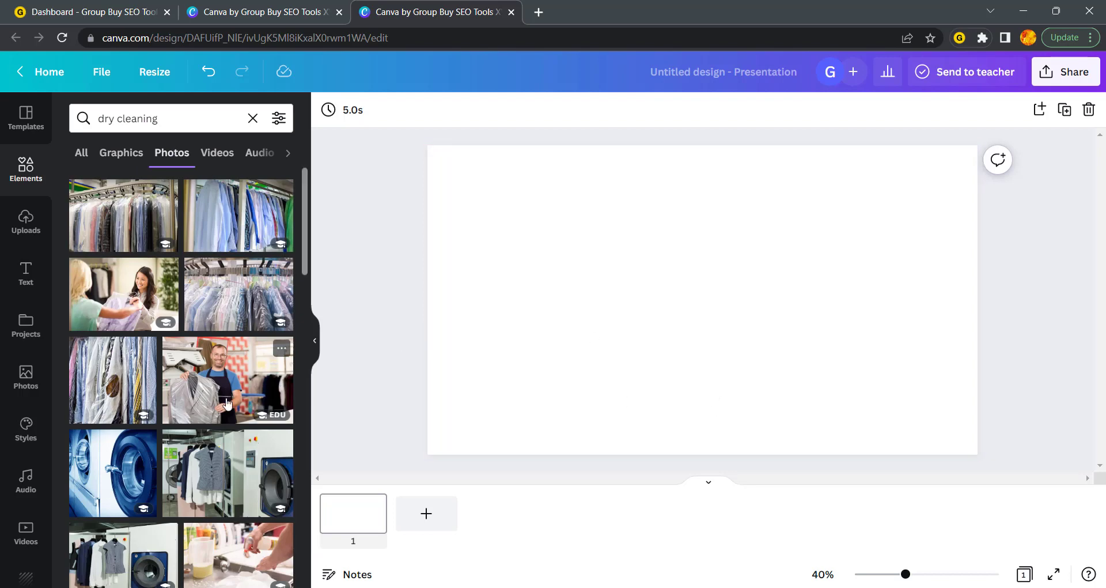
Add the photo of a person ironing dark trousers to the slide and align it with the slide's upper-right corner.
{"action": "scroll", "coordinate": [226, 404], "scroll_direction": "down", "scroll_amount": 6}
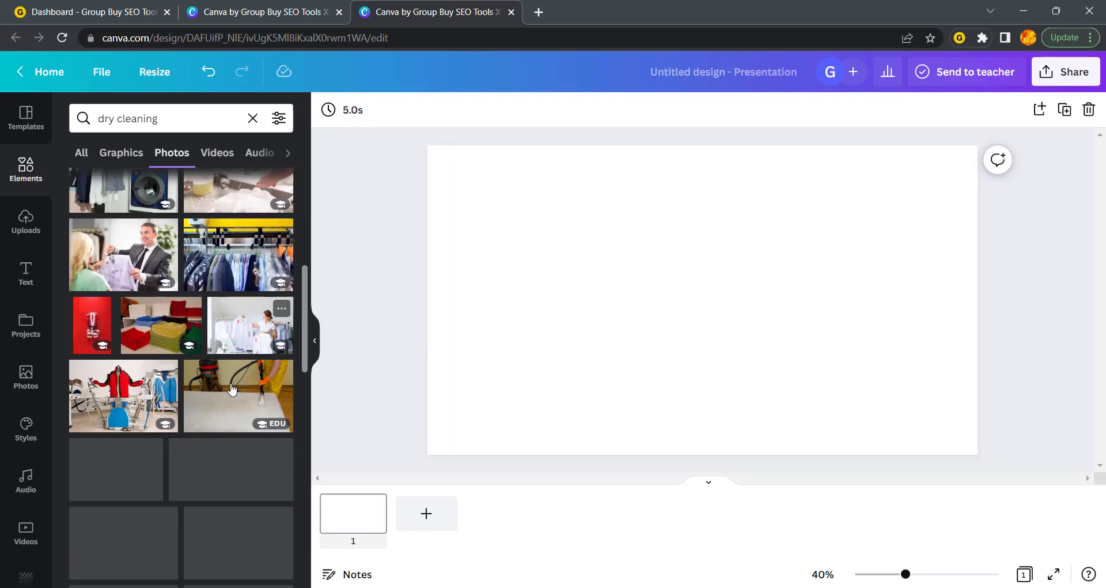
{"action": "scroll", "coordinate": [232, 390], "scroll_direction": "down", "scroll_amount": 2}
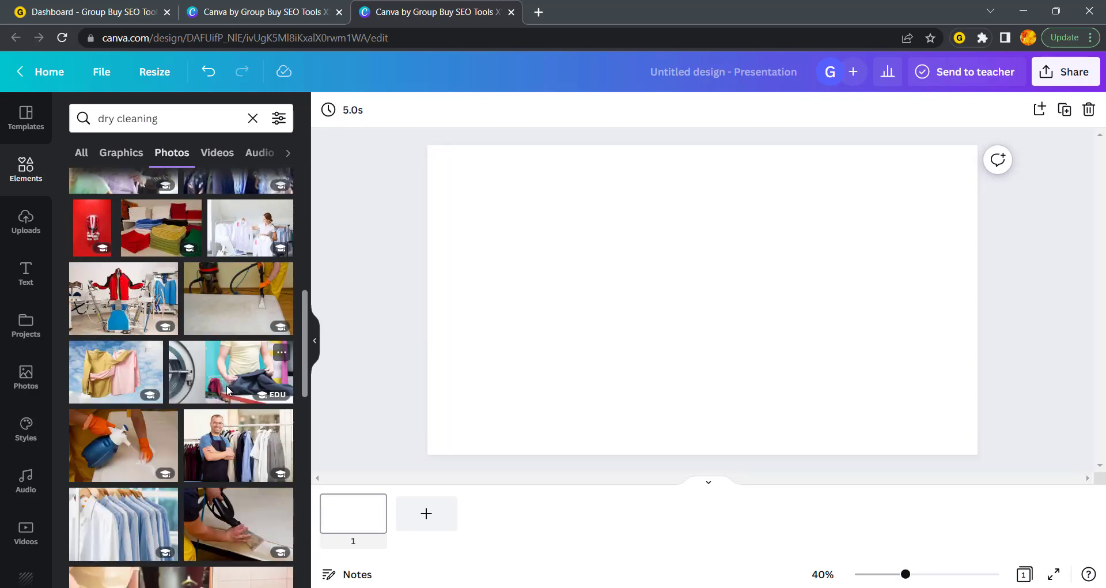
{"action": "scroll", "coordinate": [186, 438], "scroll_direction": "down", "scroll_amount": 9}
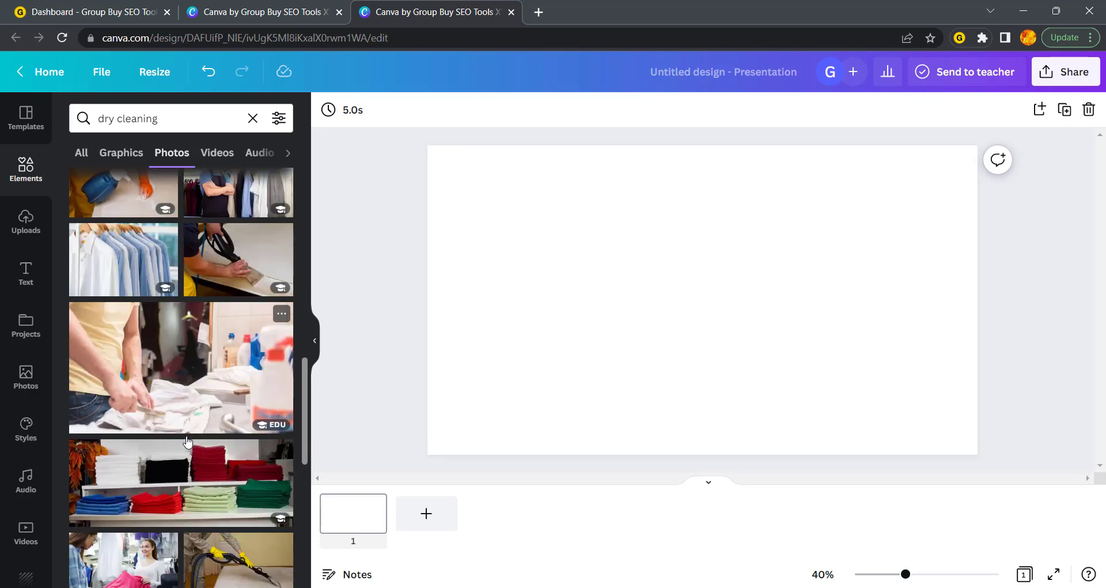
{"action": "scroll", "coordinate": [188, 442], "scroll_direction": "down", "scroll_amount": 1}
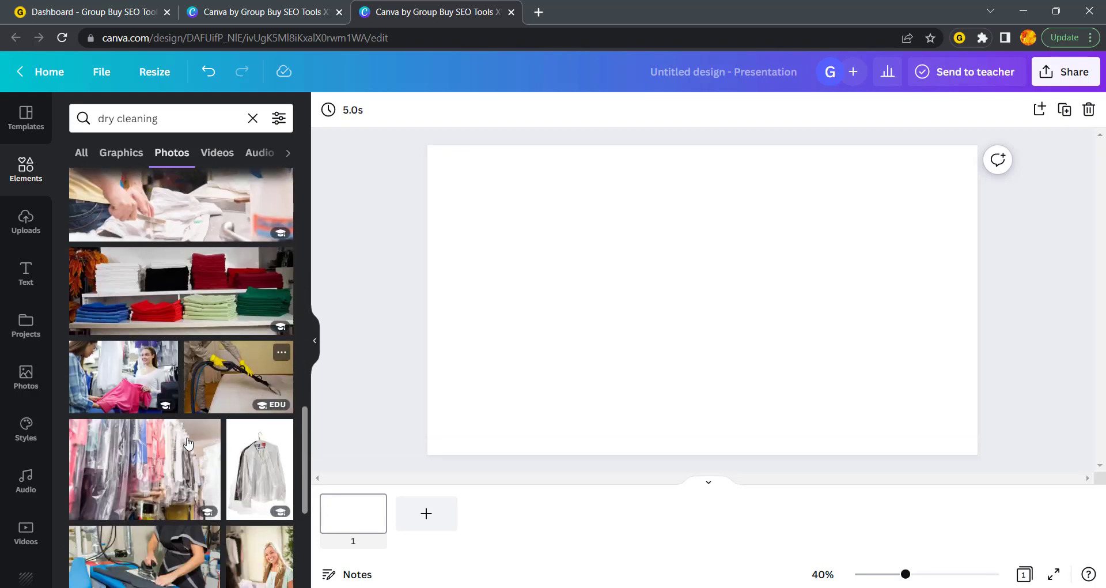
{"action": "scroll", "coordinate": [188, 443], "scroll_direction": "down", "scroll_amount": 2}
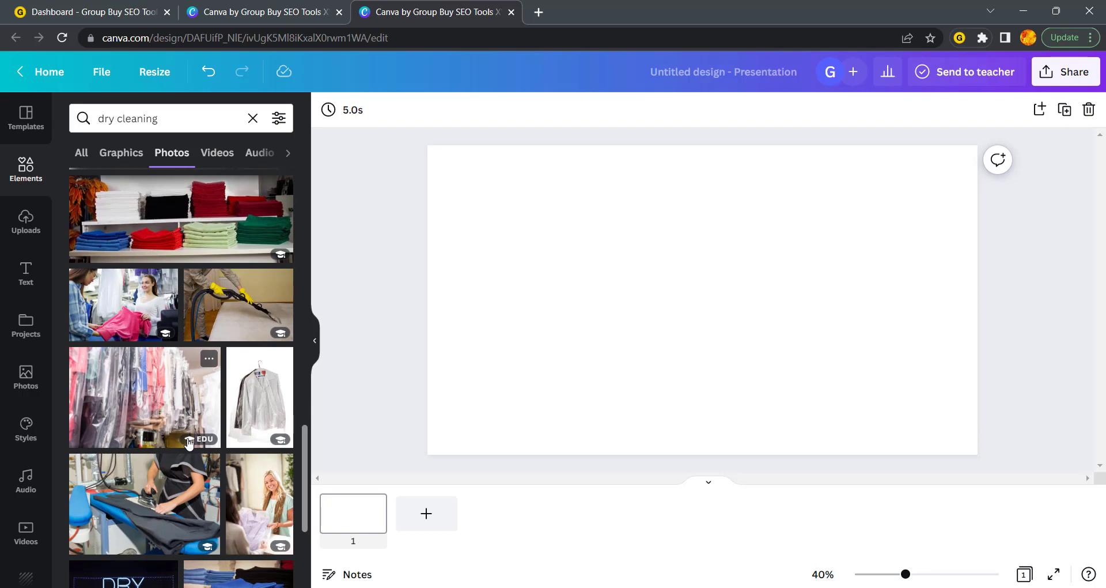
{"action": "scroll", "coordinate": [189, 442], "scroll_direction": "down", "scroll_amount": 1}
{"action": "scroll", "coordinate": [188, 443], "scroll_direction": "down", "scroll_amount": 2}
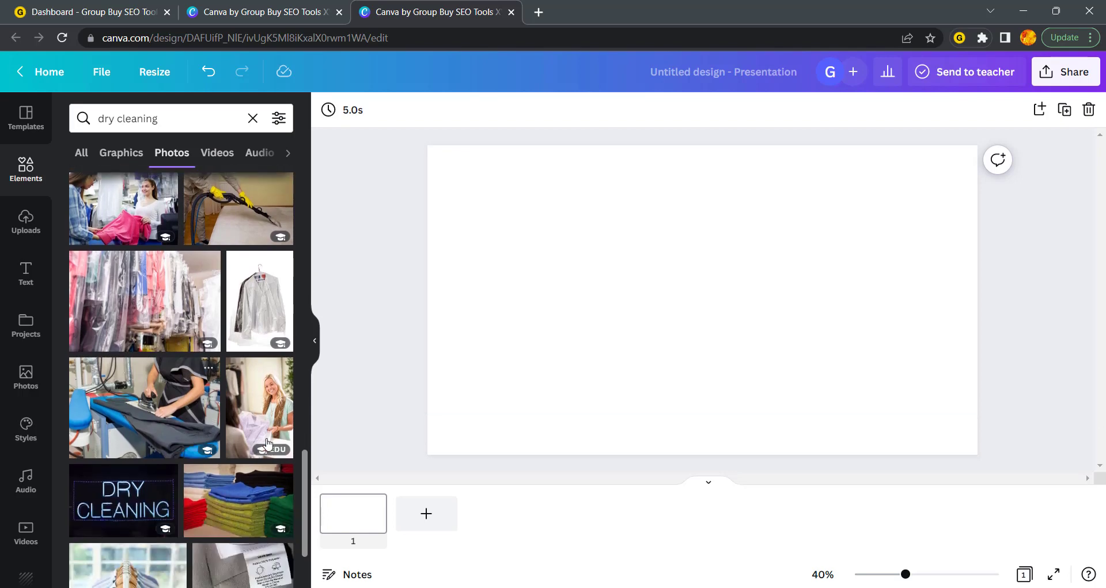
{"action": "left_click", "coordinate": [161, 409]}
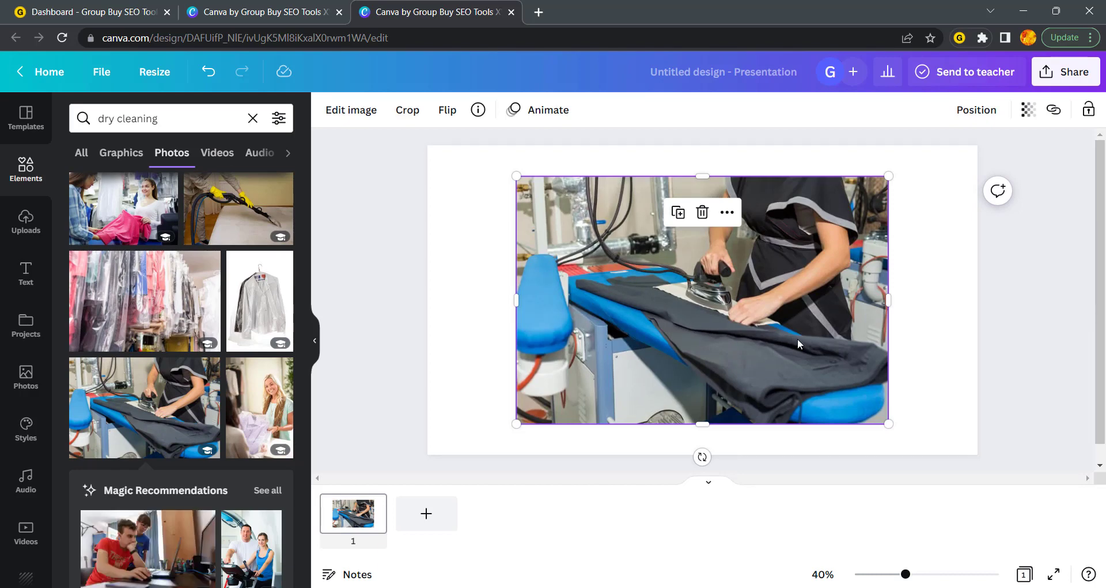
{"action": "left_click_drag", "start_coordinate": [798, 340], "coordinate": [885, 309]}
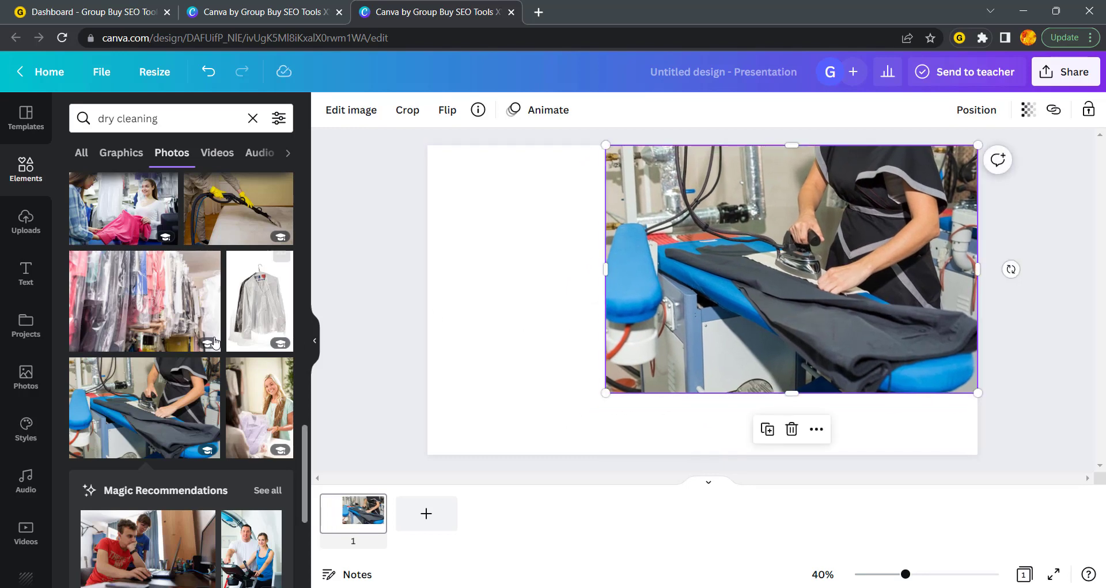
Browse further dry cleaning photos and delete the ironing photo from the slide.
{"action": "scroll", "coordinate": [219, 432], "scroll_direction": "down", "scroll_amount": 5}
{"action": "scroll", "coordinate": [254, 453], "scroll_direction": "down", "scroll_amount": 5}
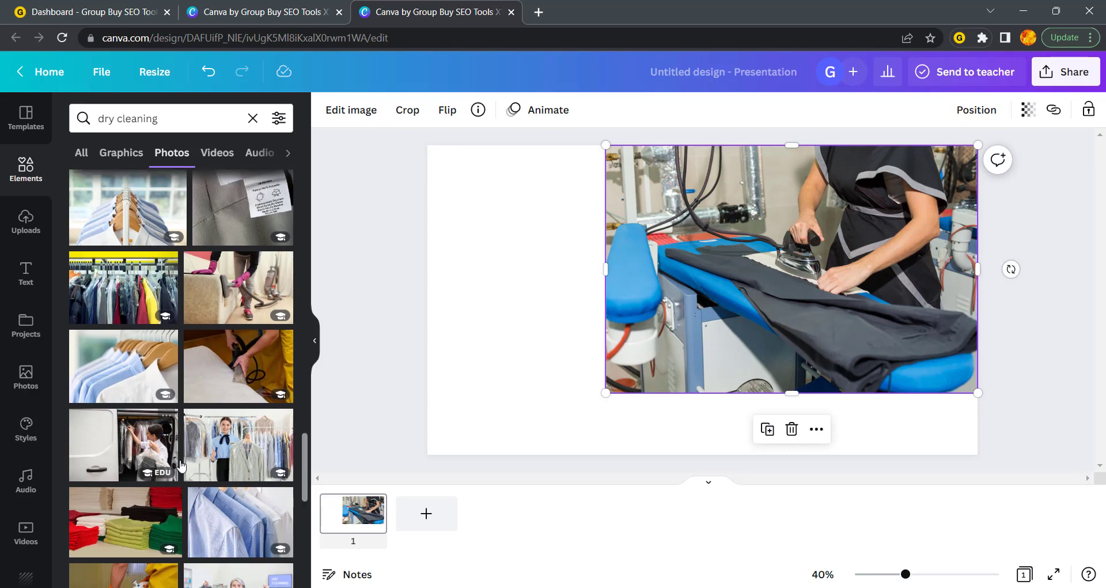
{"action": "scroll", "coordinate": [284, 506], "scroll_direction": "down", "scroll_amount": 2}
{"action": "scroll", "coordinate": [155, 432], "scroll_direction": "down", "scroll_amount": 2}
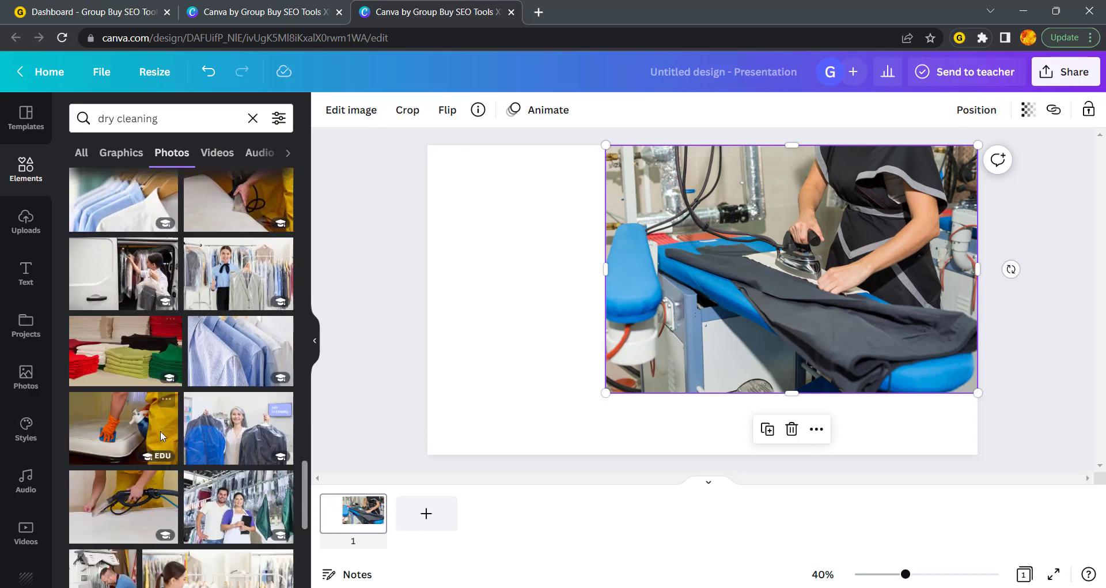
{"action": "scroll", "coordinate": [248, 527], "scroll_direction": "down", "scroll_amount": 1}
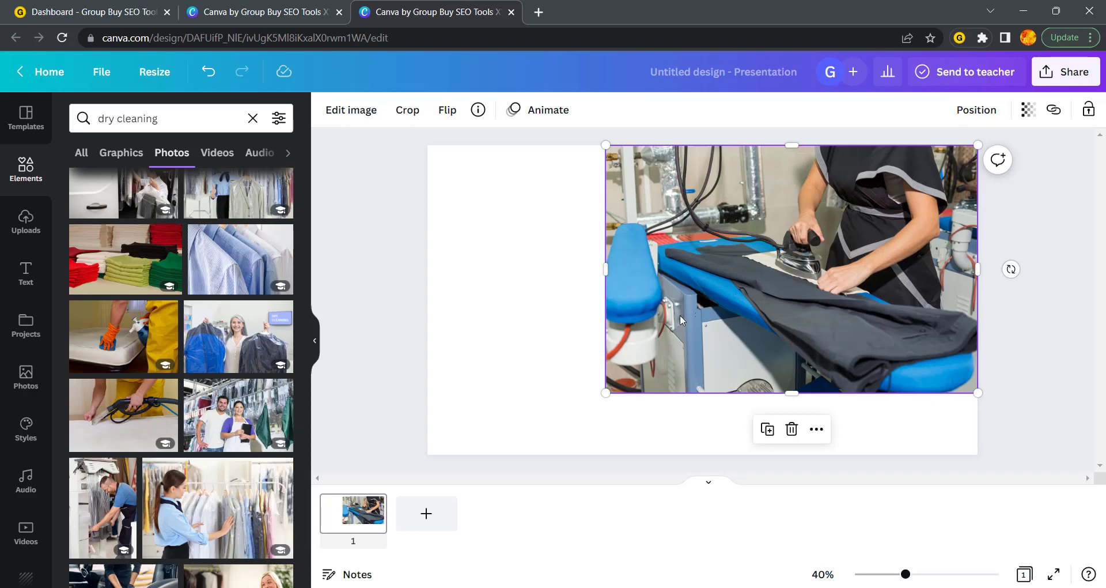
{"action": "key", "text": "Delete"}
Add the photo of a mattress being cleaned with a black vacuum nozzle and enlarge it to cover the whole slide.
{"action": "scroll", "coordinate": [245, 395], "scroll_direction": "down", "scroll_amount": 1}
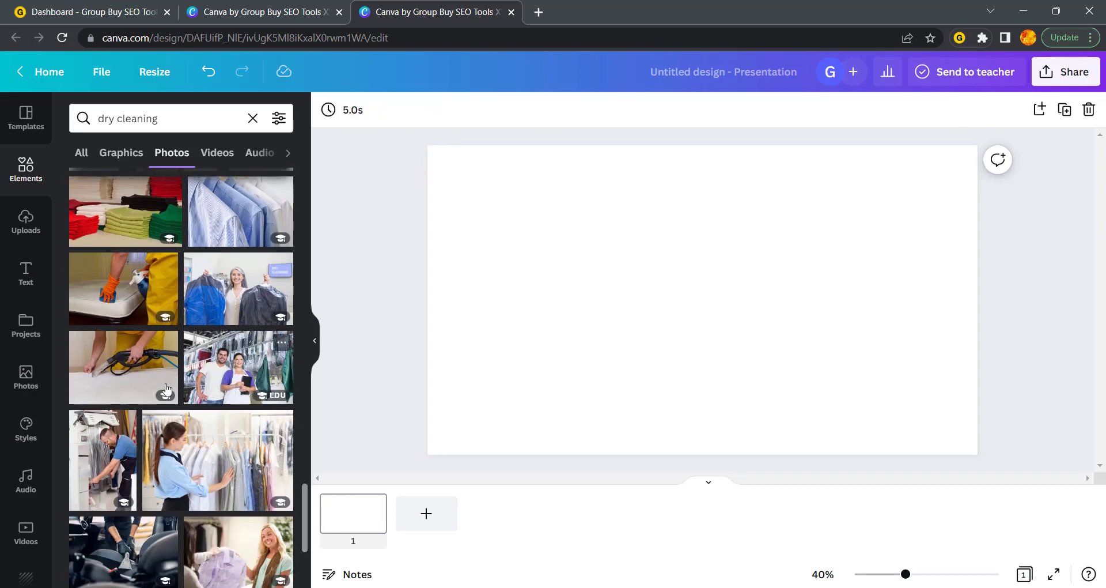
{"action": "left_click", "coordinate": [115, 364]}
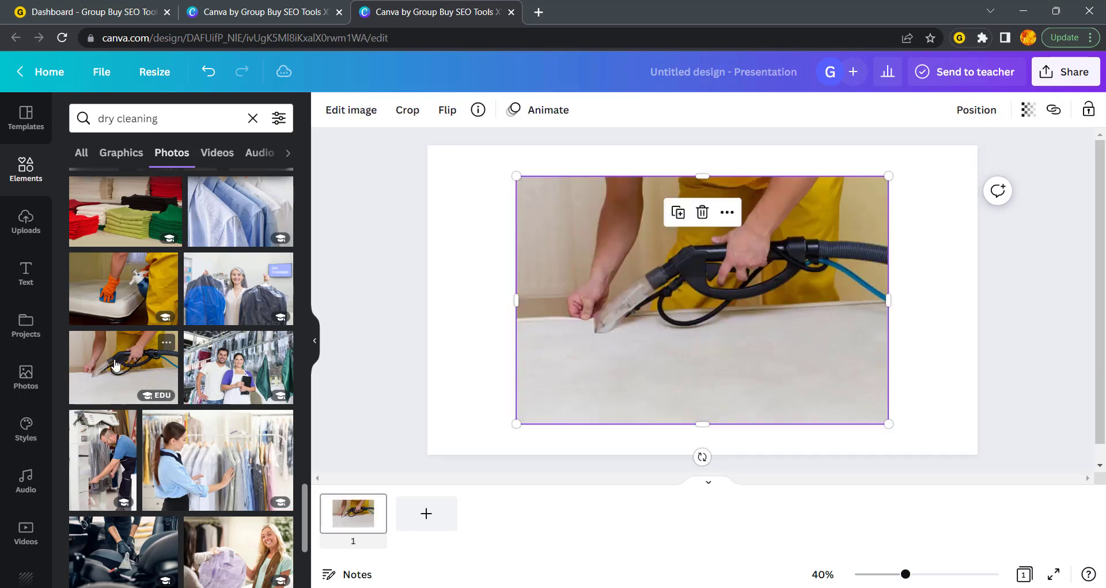
{"action": "left_click", "coordinate": [439, 286]}
{"action": "left_click", "coordinate": [771, 298]}
{"action": "left_click_drag", "start_coordinate": [799, 302], "coordinate": [714, 279]}
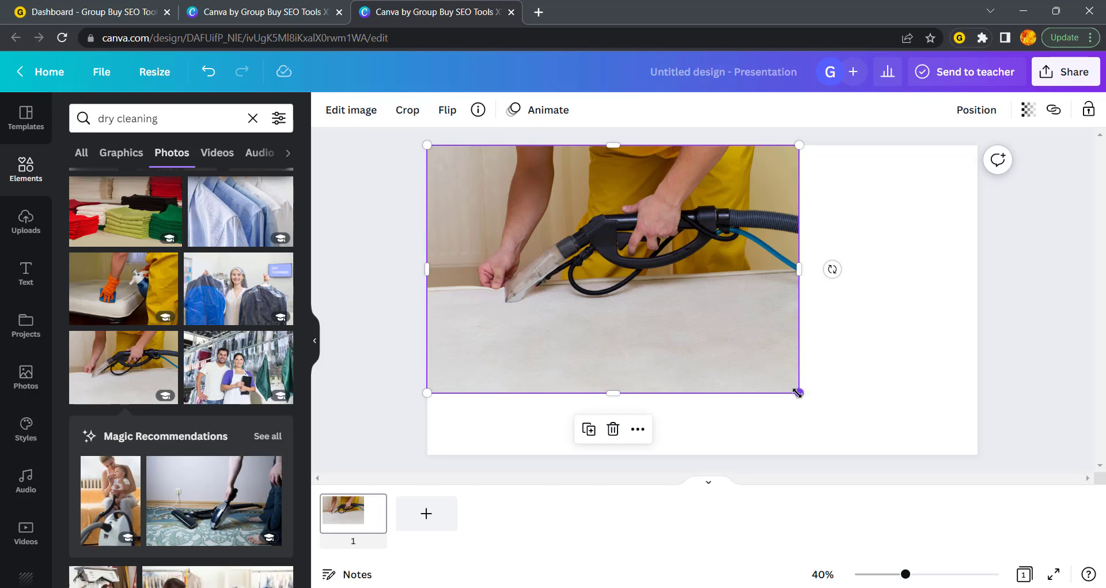
{"action": "left_click_drag", "start_coordinate": [798, 392], "coordinate": [984, 500]}
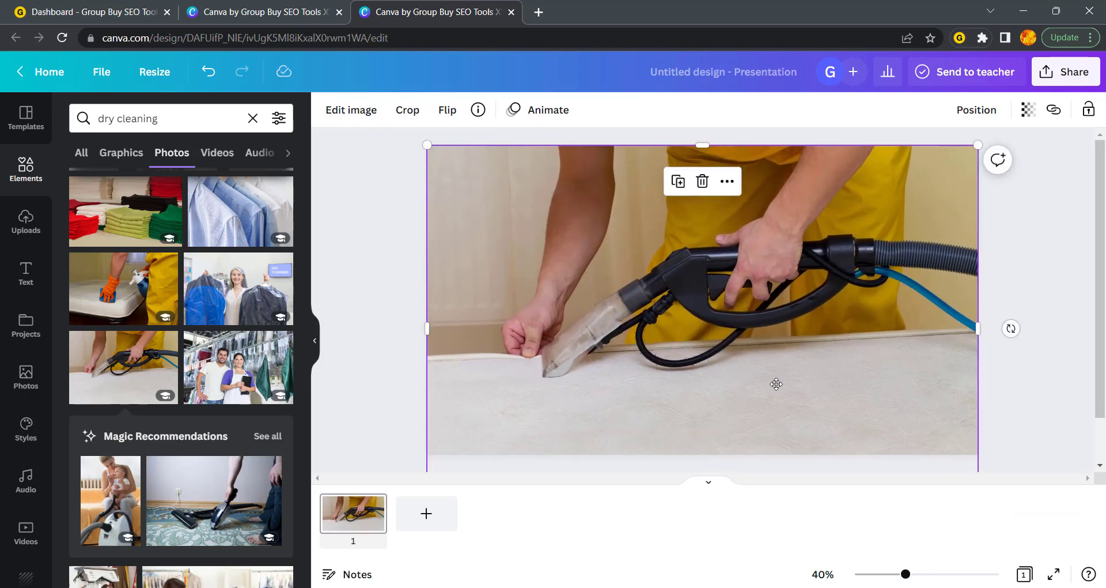
{"action": "left_click_drag", "start_coordinate": [777, 383], "coordinate": [772, 361]}
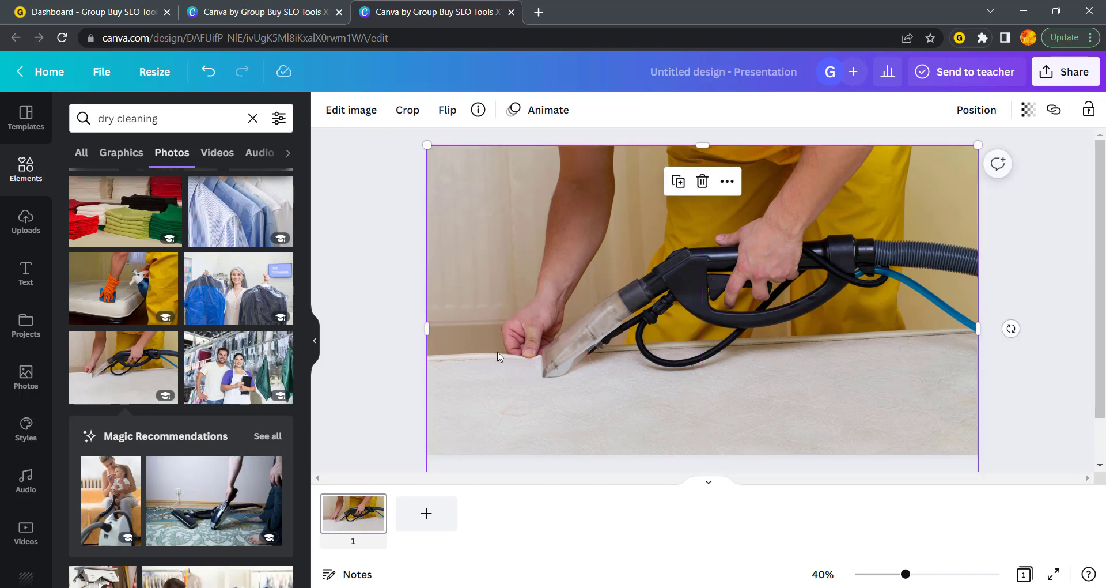
{"action": "left_click", "coordinate": [386, 343]}
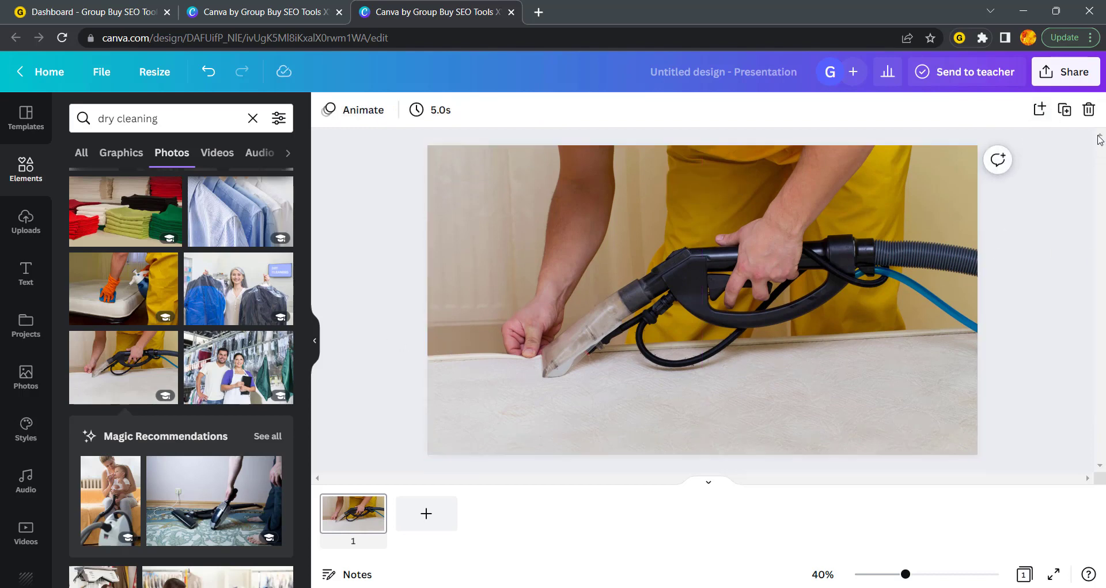
Download the design as a PNG at size 1 (1,920 × 1,080 px).
{"action": "left_click", "coordinate": [1065, 78]}
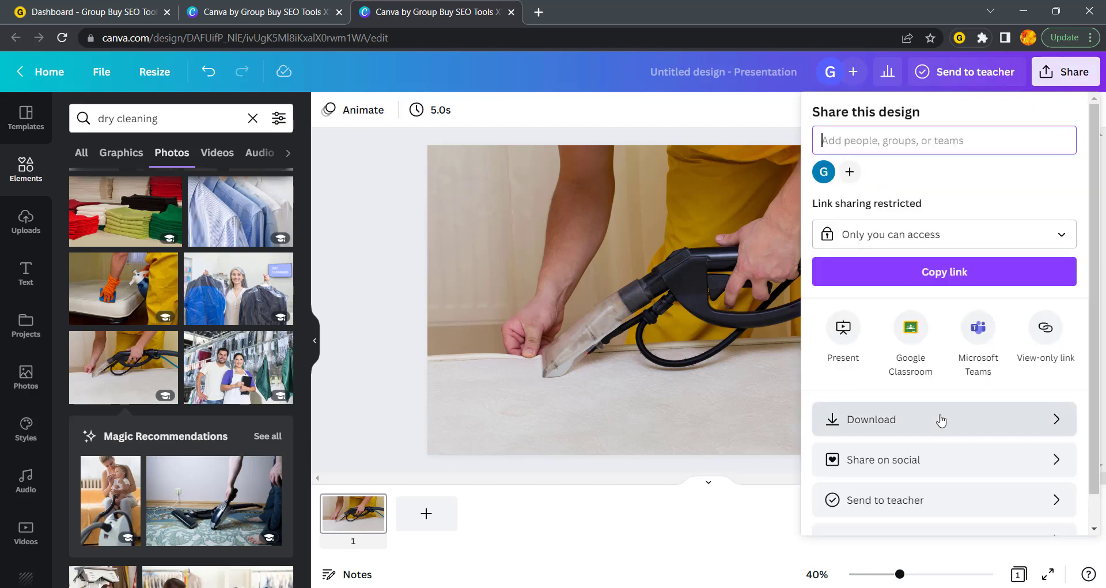
{"action": "left_click", "coordinate": [940, 420]}
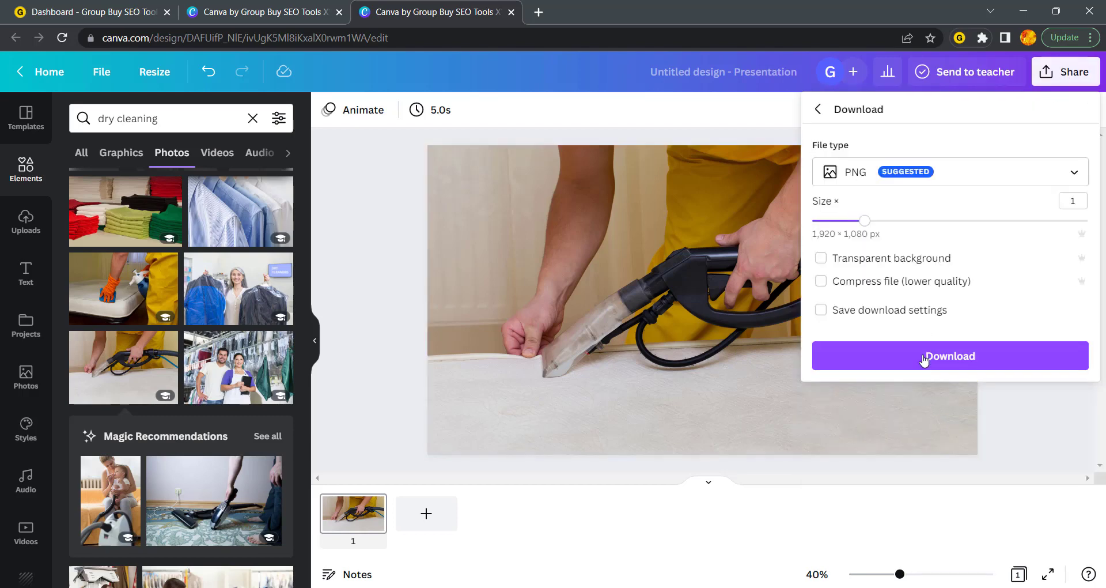
{"action": "left_click", "coordinate": [924, 357]}
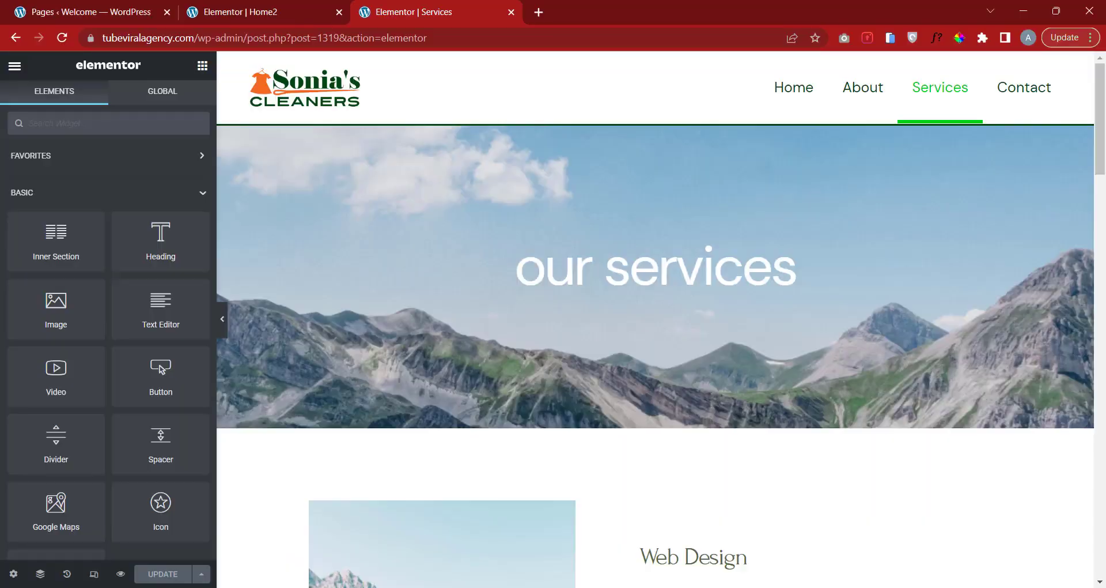
Compress Untitled design (2).png from Downloads on tinypng.com in a new browser tab and download the compressed image.
{"action": "left_click", "coordinate": [539, 12]}
{"action": "type", "text": "tinypng.com"}
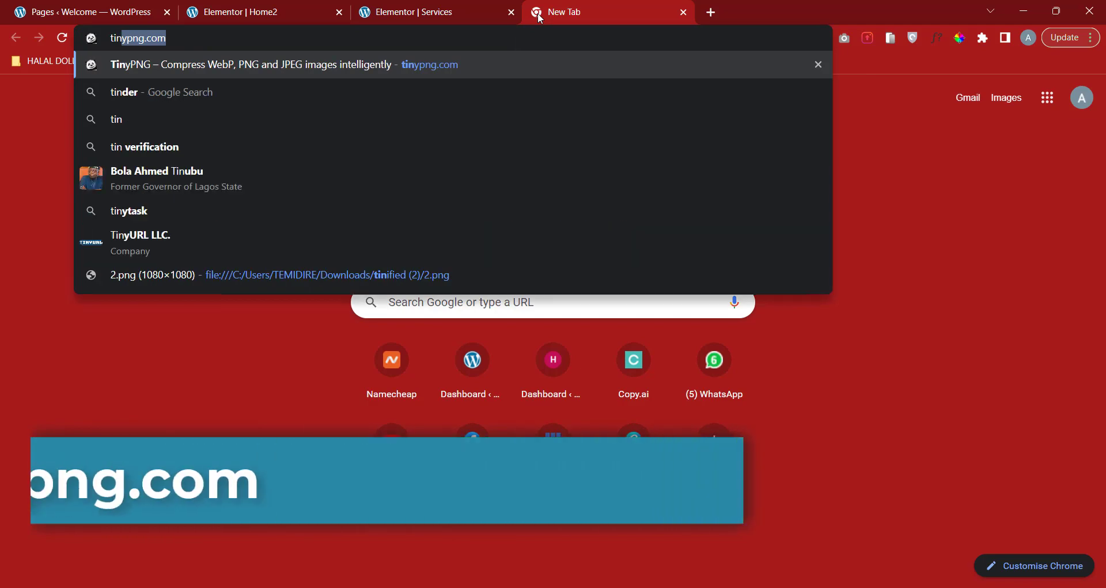
{"action": "key", "text": "Return"}
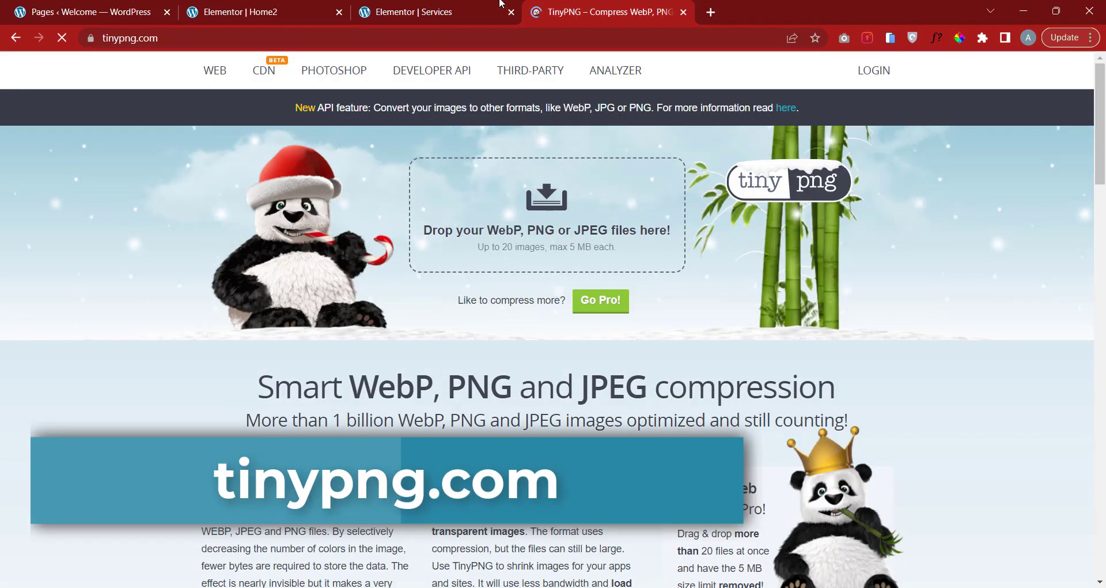
{"action": "left_click", "coordinate": [594, 209]}
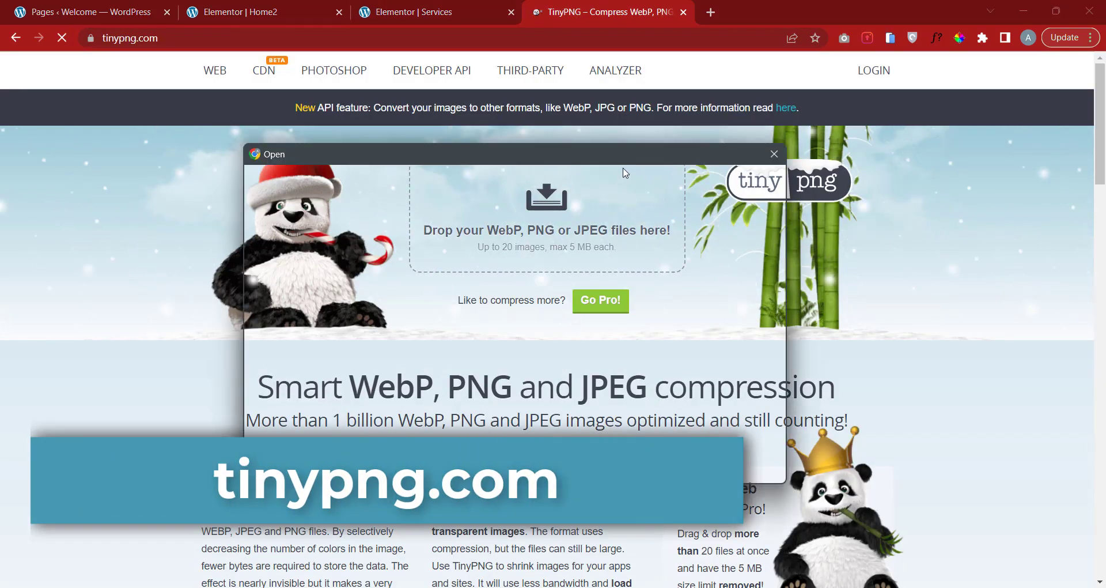
{"action": "left_click", "coordinate": [434, 269]}
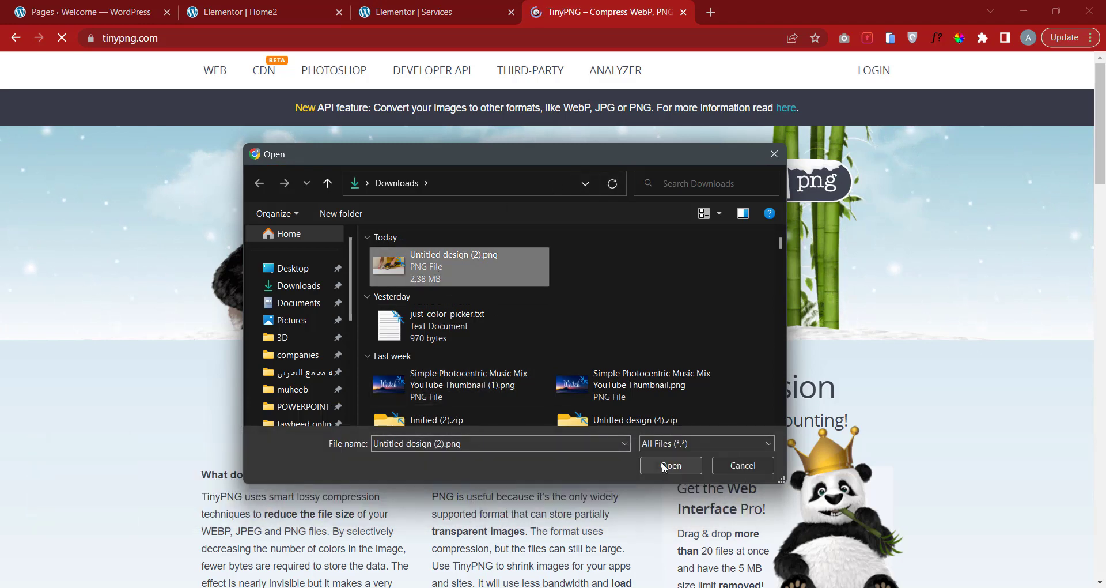
{"action": "left_click", "coordinate": [663, 464]}
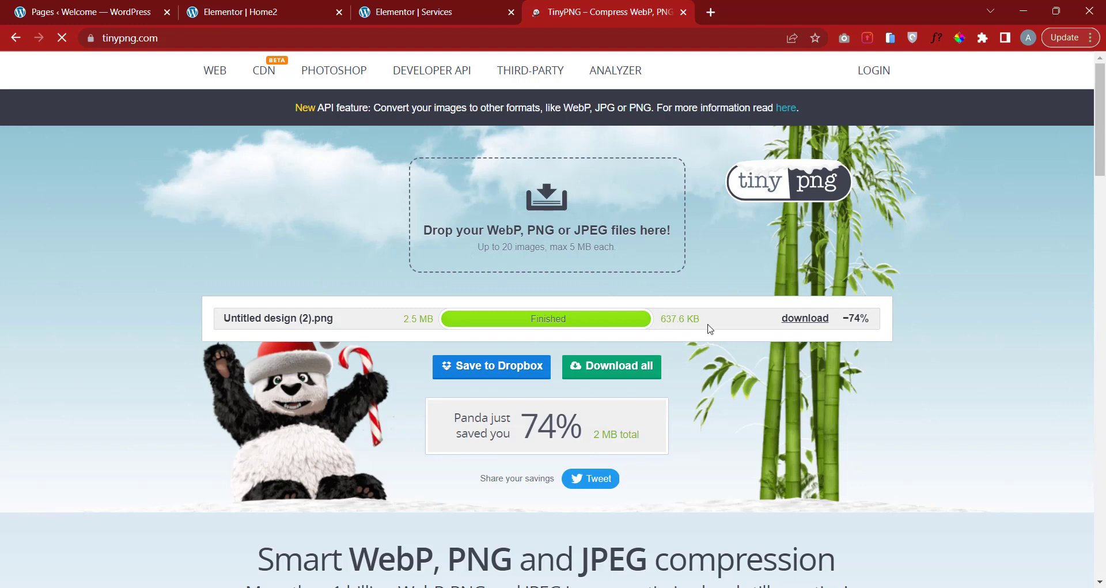
{"action": "left_click", "coordinate": [804, 328]}
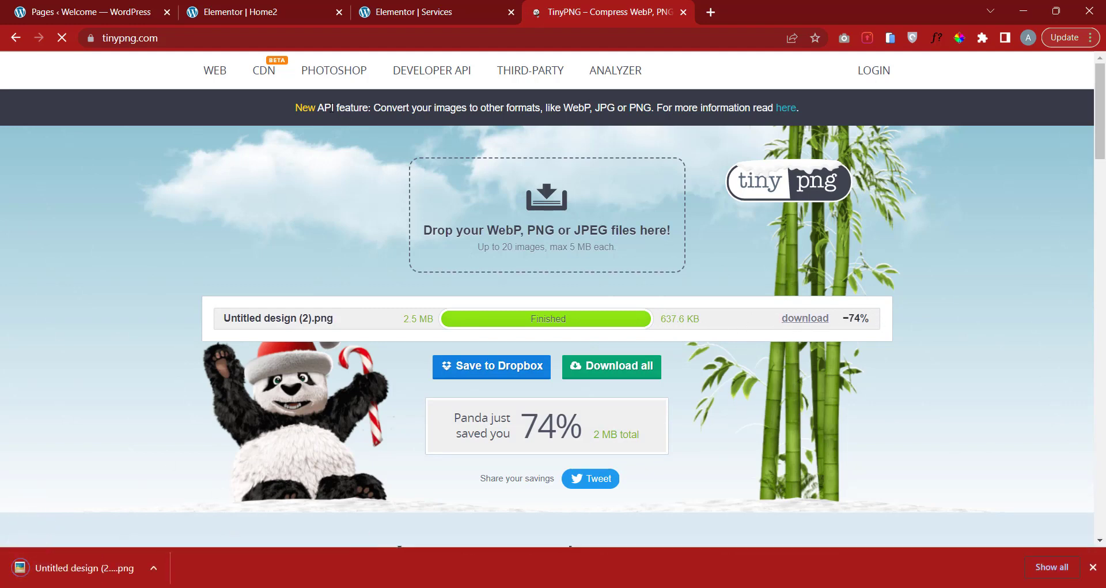
Upload the compressed mattress cleaning image to the media library and set it as the Services hero section's background.
{"action": "left_click", "coordinate": [403, 12]}
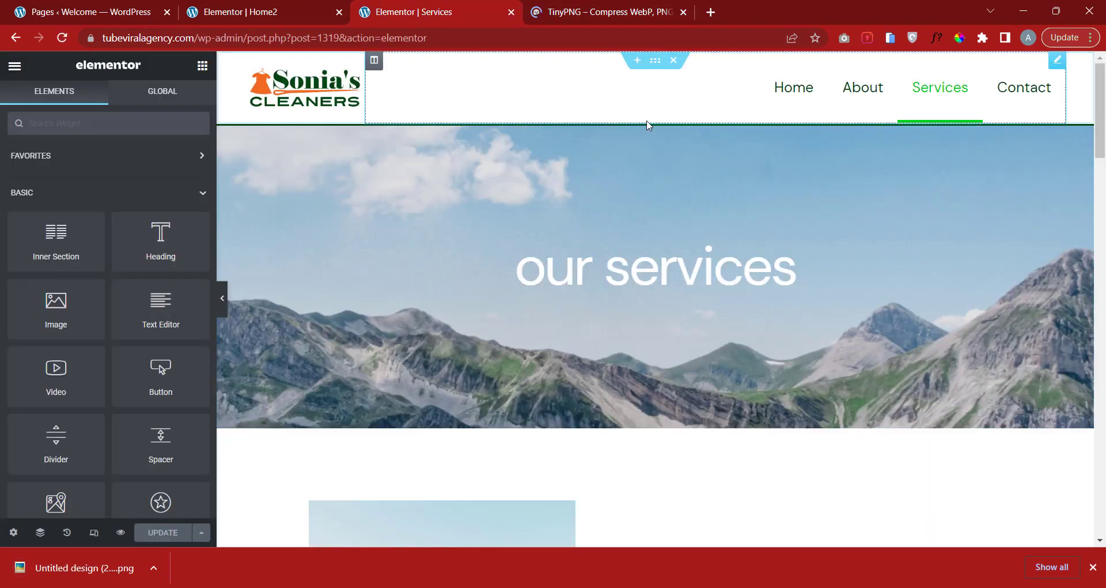
{"action": "left_click", "coordinate": [659, 122]}
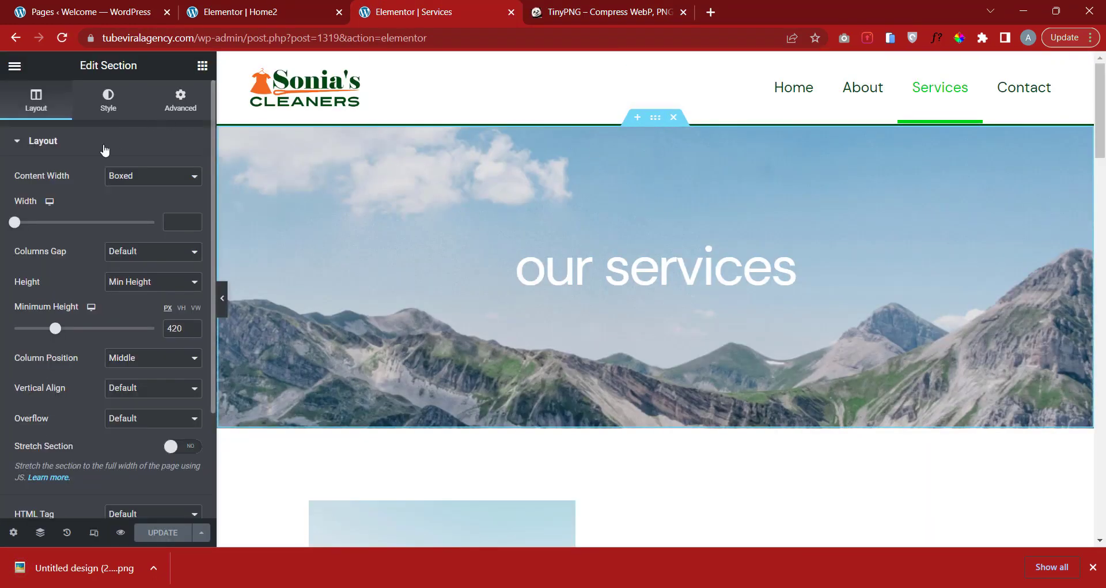
{"action": "left_click", "coordinate": [106, 144]}
{"action": "left_click", "coordinate": [108, 108]}
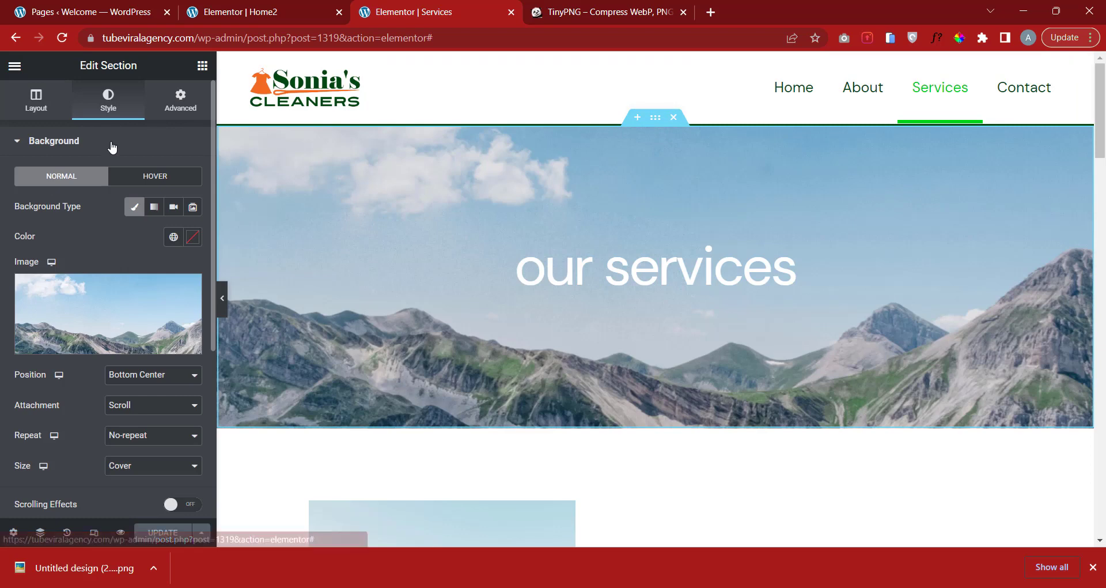
{"action": "left_click", "coordinate": [112, 144]}
{"action": "left_click", "coordinate": [112, 144]}
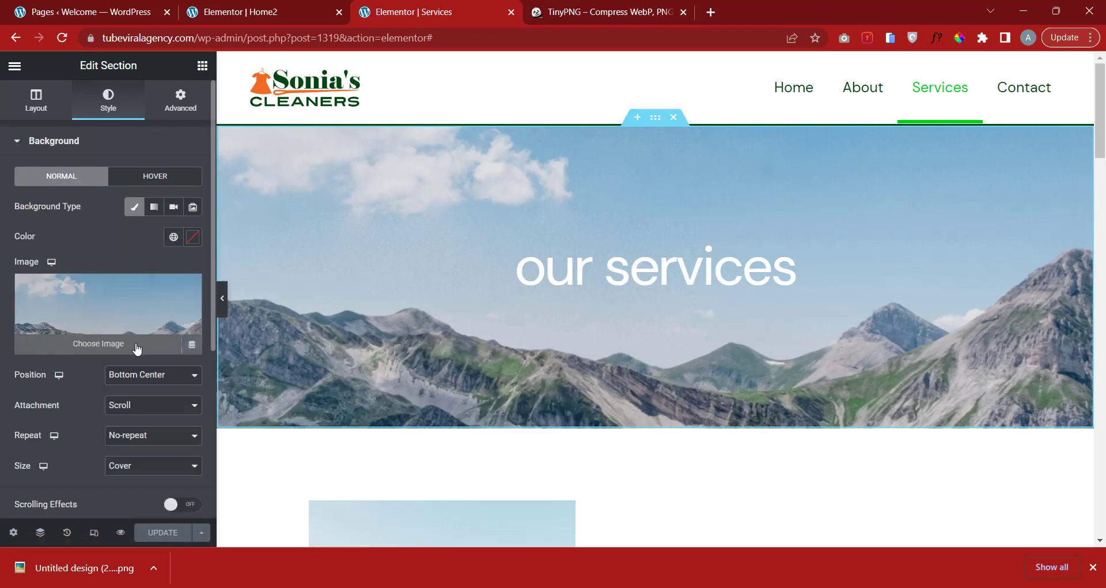
{"action": "left_click", "coordinate": [137, 349]}
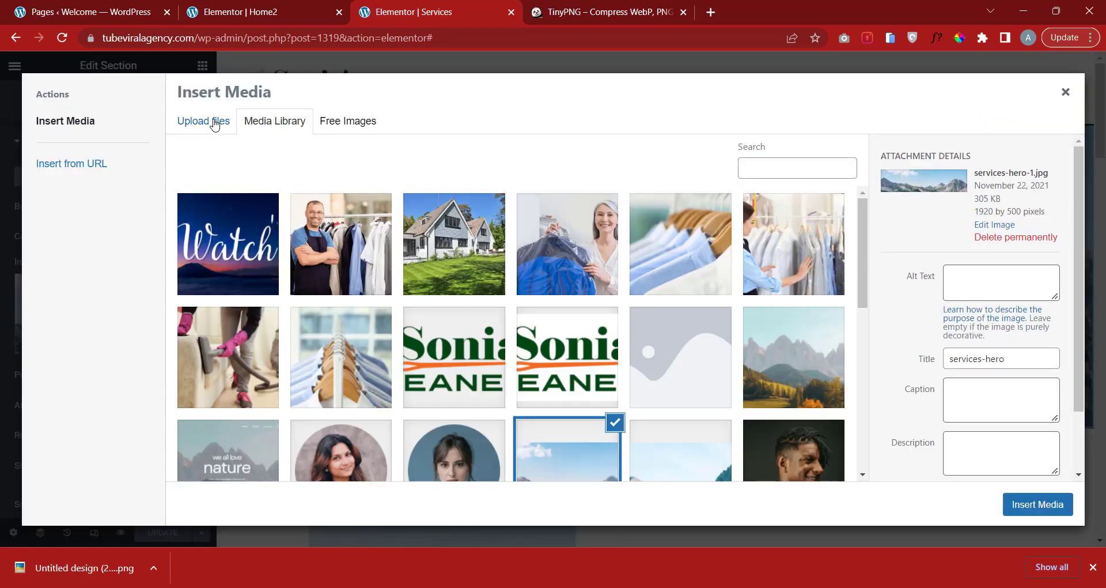
{"action": "left_click", "coordinate": [215, 123]}
{"action": "left_click_drag", "start_coordinate": [86, 570], "coordinate": [403, 299]}
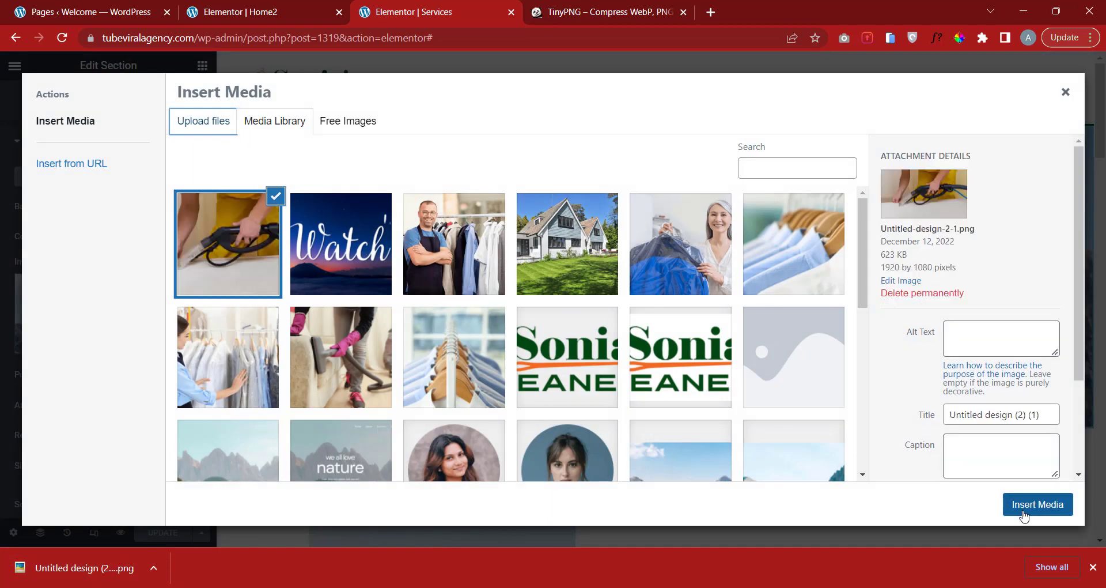
{"action": "left_click", "coordinate": [1024, 516]}
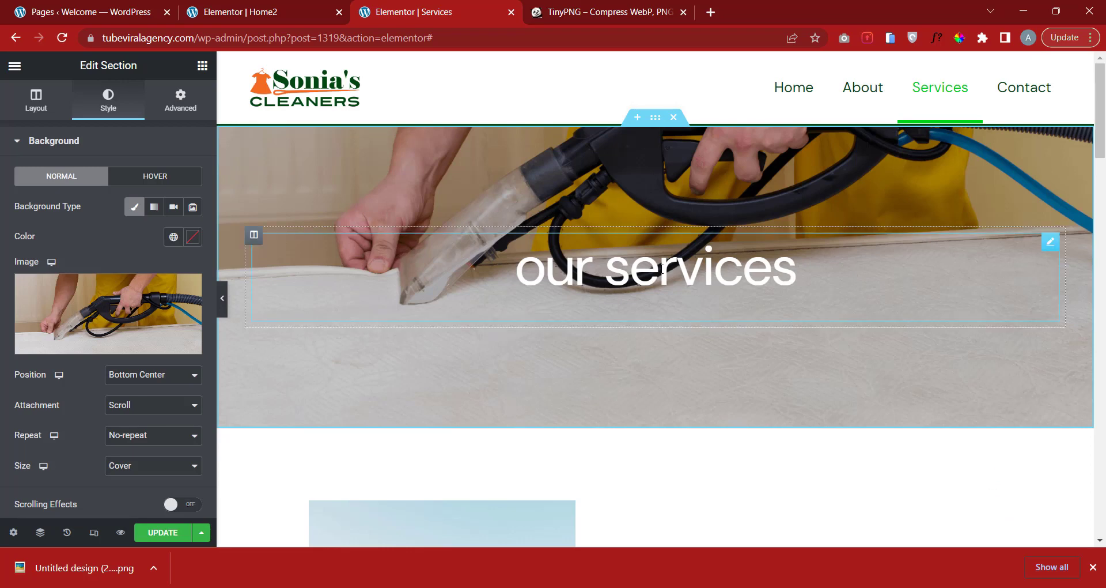
Copy the "One With Nature." heading on the Home2 page and paste its style onto the "our services" heading.
{"action": "left_click", "coordinate": [265, 12]}
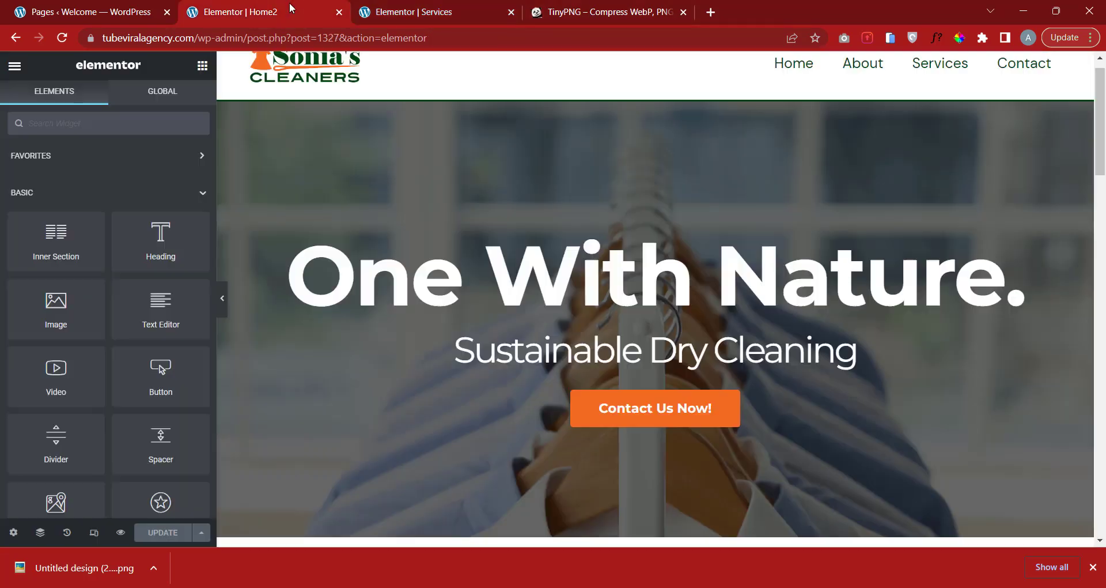
{"action": "left_click", "coordinate": [607, 261]}
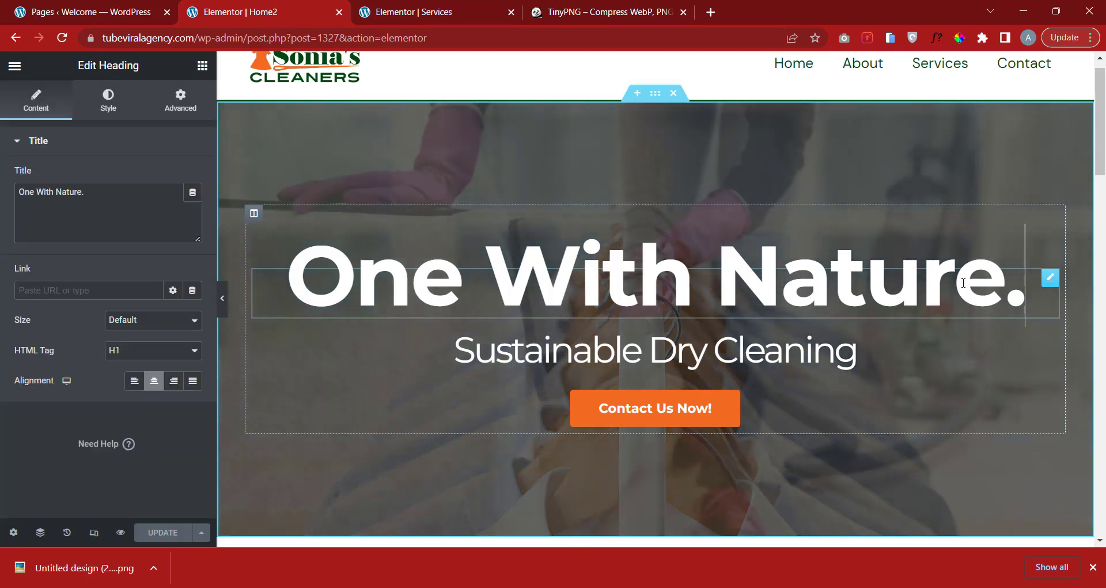
{"action": "right_click", "coordinate": [1048, 285]}
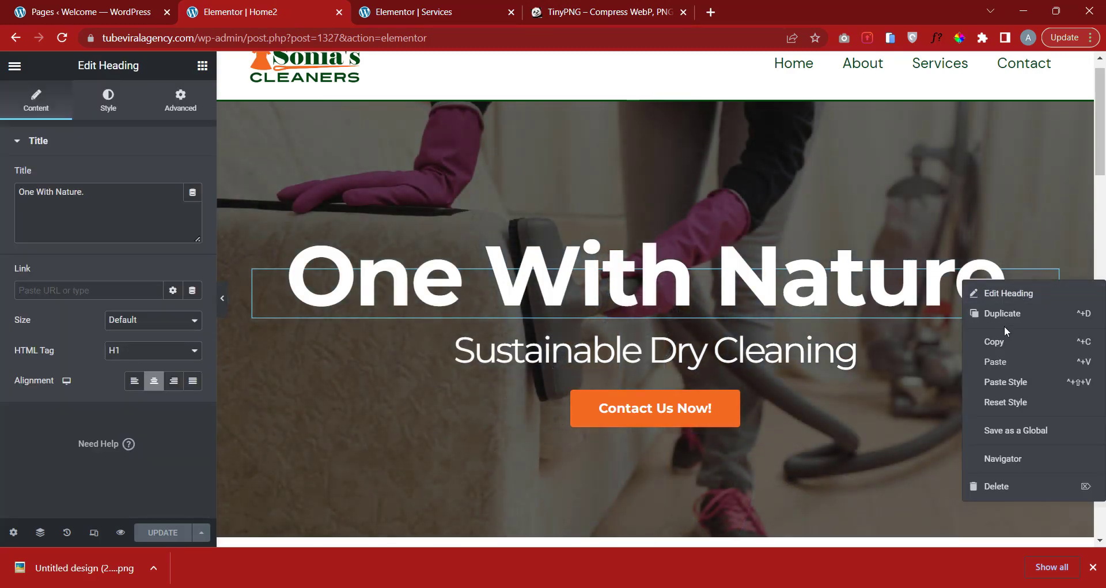
{"action": "left_click", "coordinate": [997, 342]}
{"action": "left_click", "coordinate": [583, 11]}
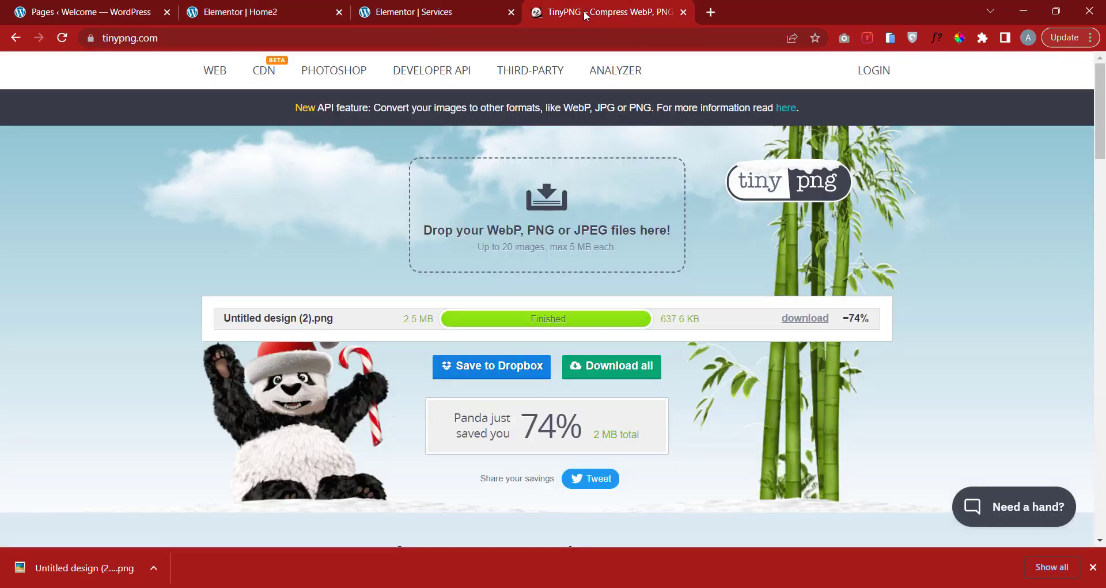
{"action": "left_click", "coordinate": [456, 8]}
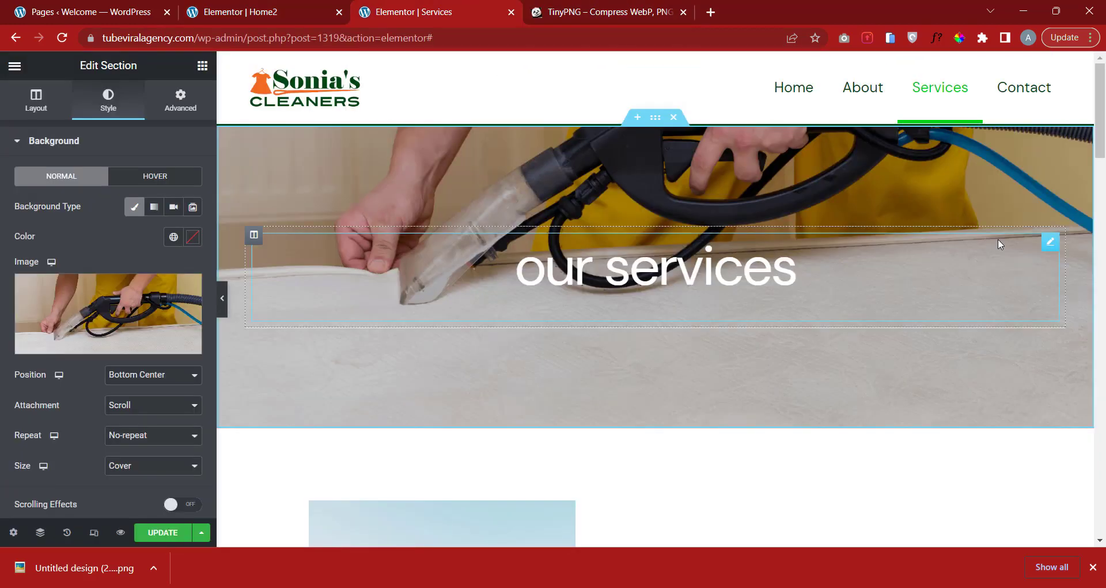
{"action": "right_click", "coordinate": [1050, 248]}
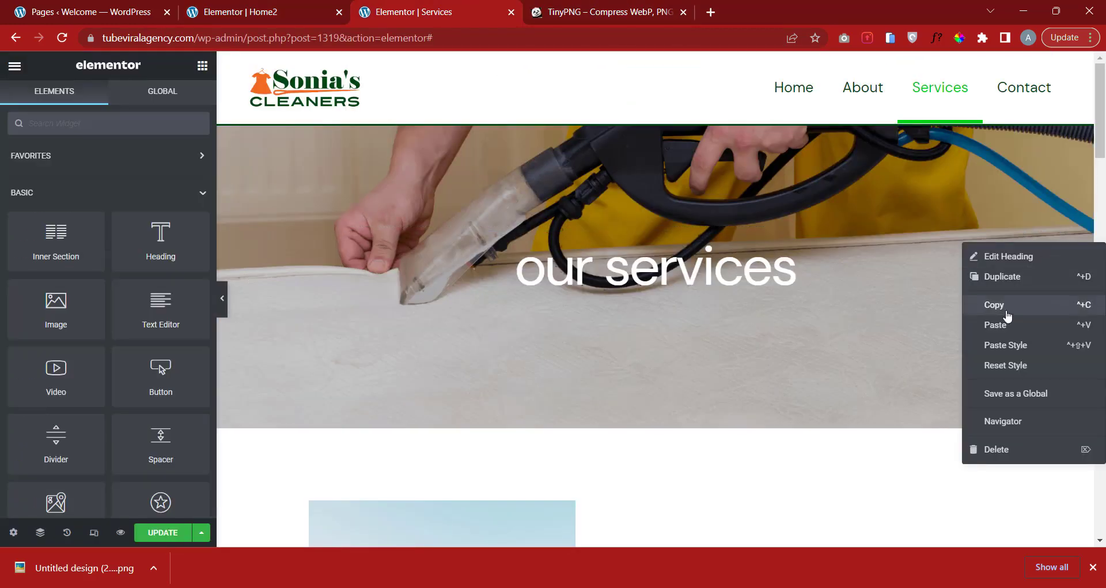
{"action": "left_click", "coordinate": [1012, 345]}
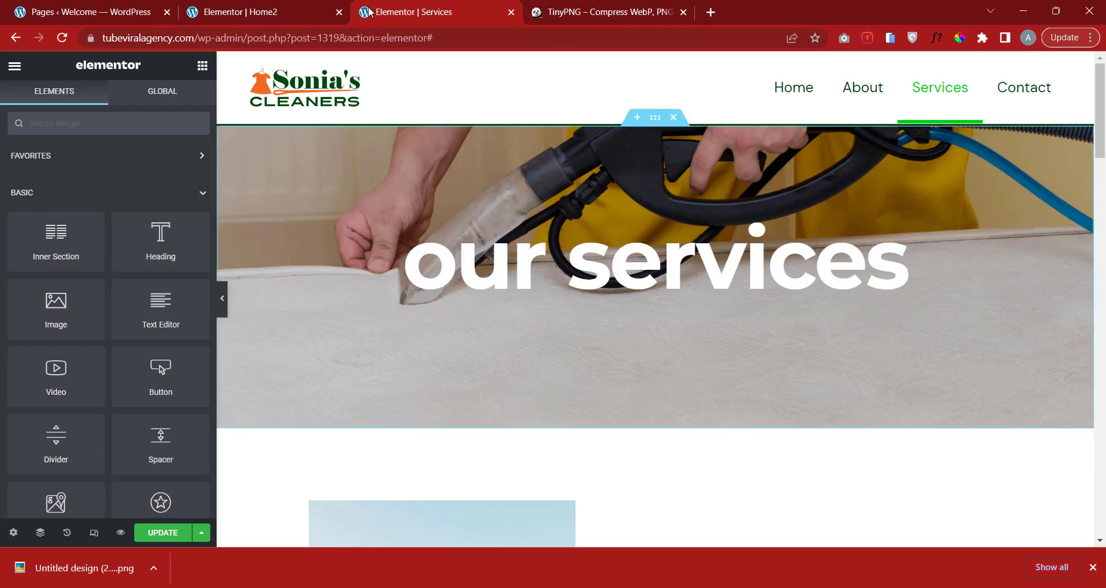
Copy the Home2 hero section and paste its style onto the hero section of the Services page.
{"action": "left_click", "coordinate": [298, 10]}
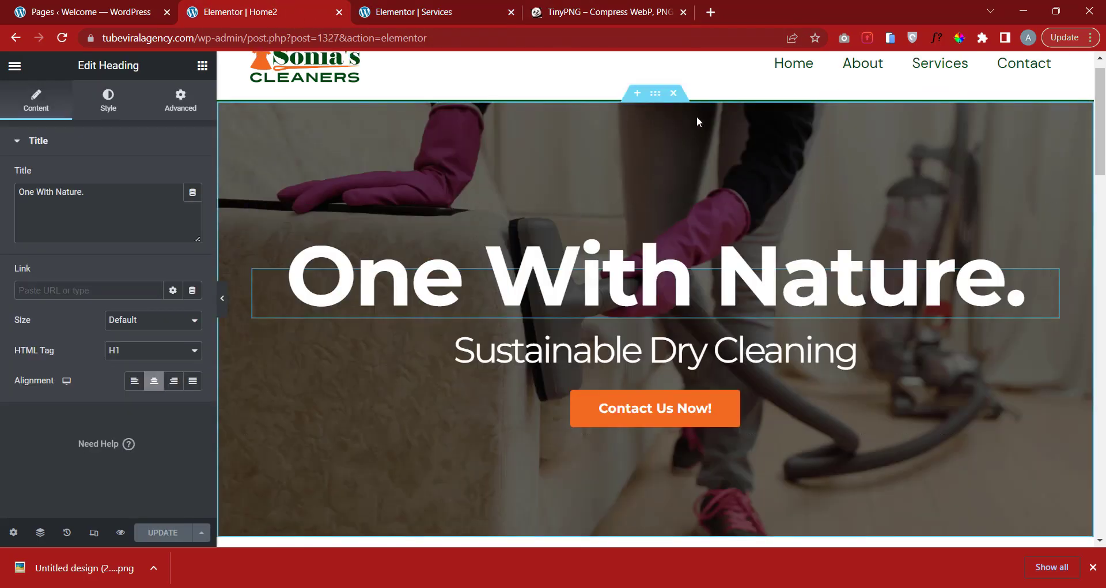
{"action": "left_click", "coordinate": [655, 96]}
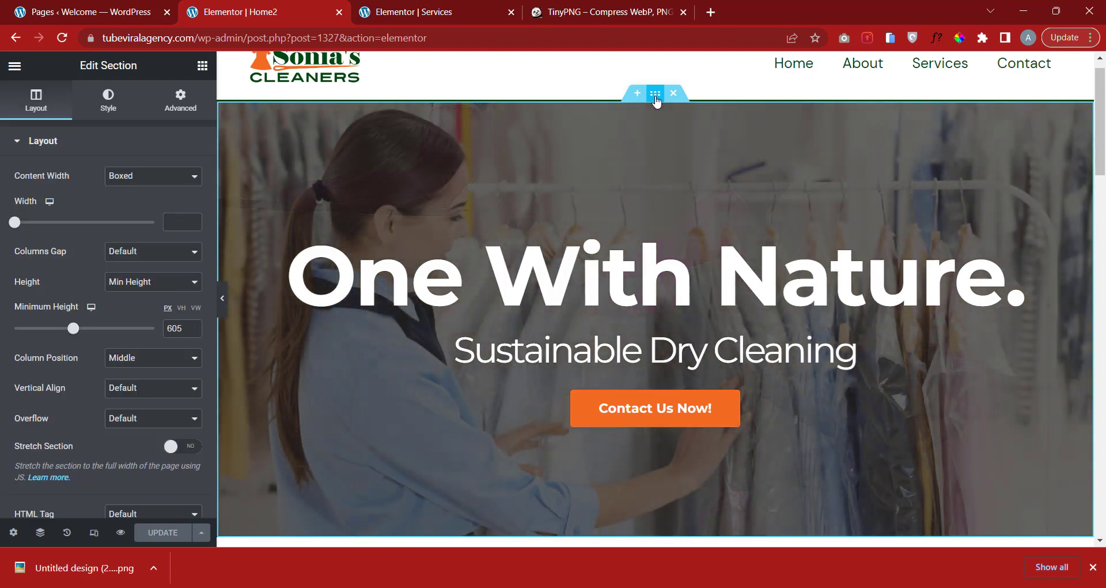
{"action": "right_click", "coordinate": [657, 102]}
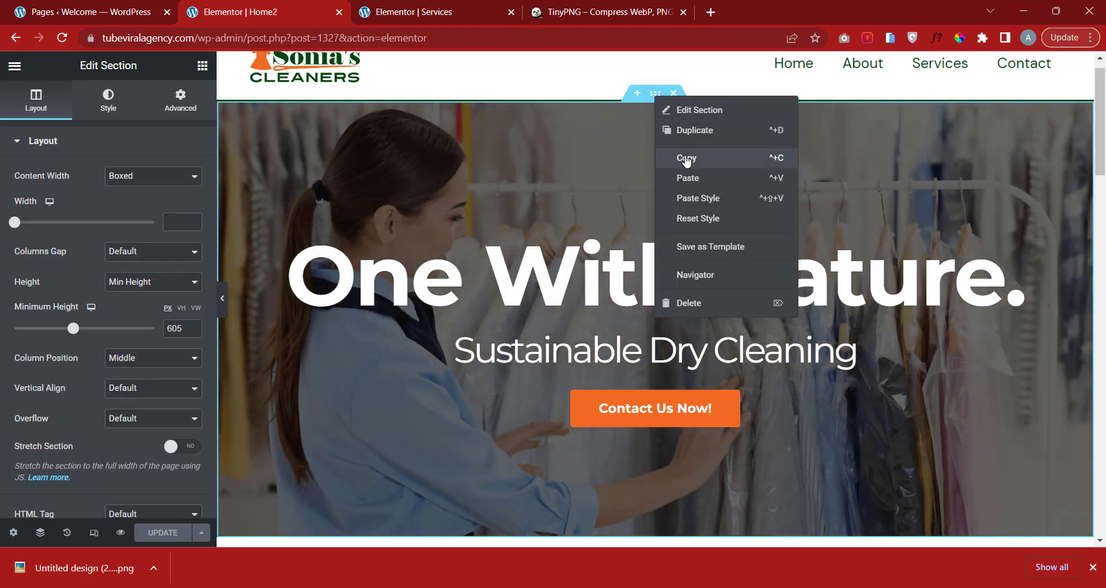
{"action": "left_click", "coordinate": [657, 155]}
{"action": "key", "text": "ctrl+Tab"}
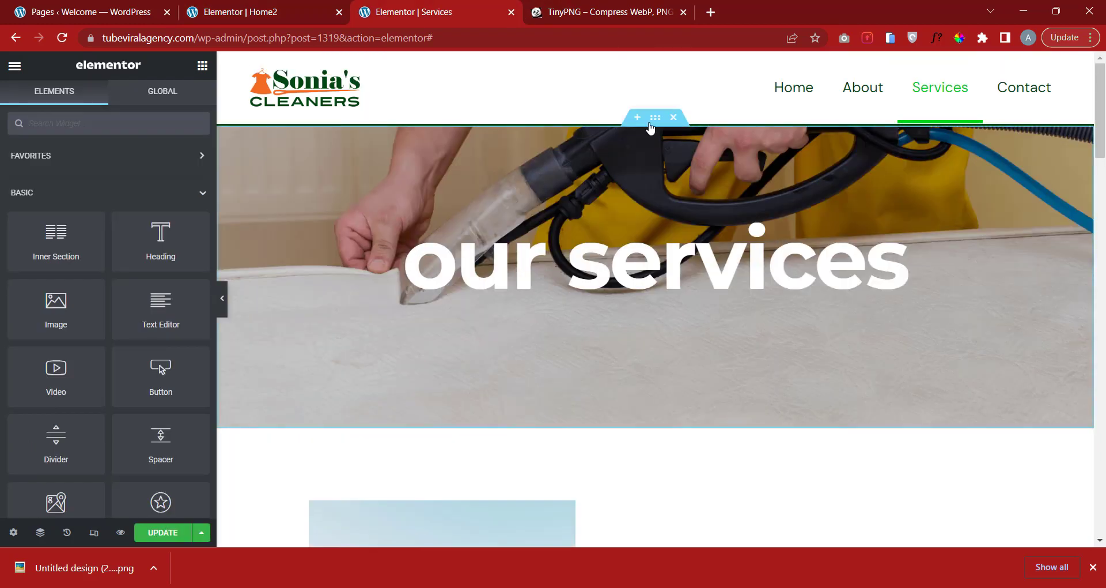
{"action": "right_click", "coordinate": [655, 119]}
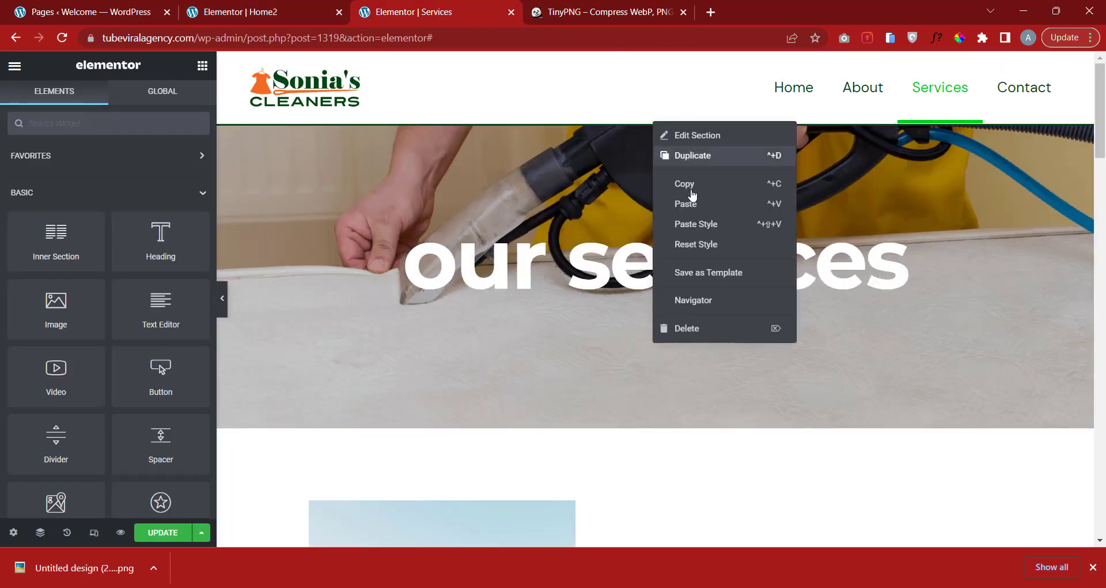
{"action": "left_click", "coordinate": [694, 225]}
Examine the restyled Services hero section and the content below it.
{"action": "scroll", "coordinate": [783, 228], "scroll_direction": "down", "scroll_amount": 2}
{"action": "scroll", "coordinate": [795, 226], "scroll_direction": "up", "scroll_amount": 1}
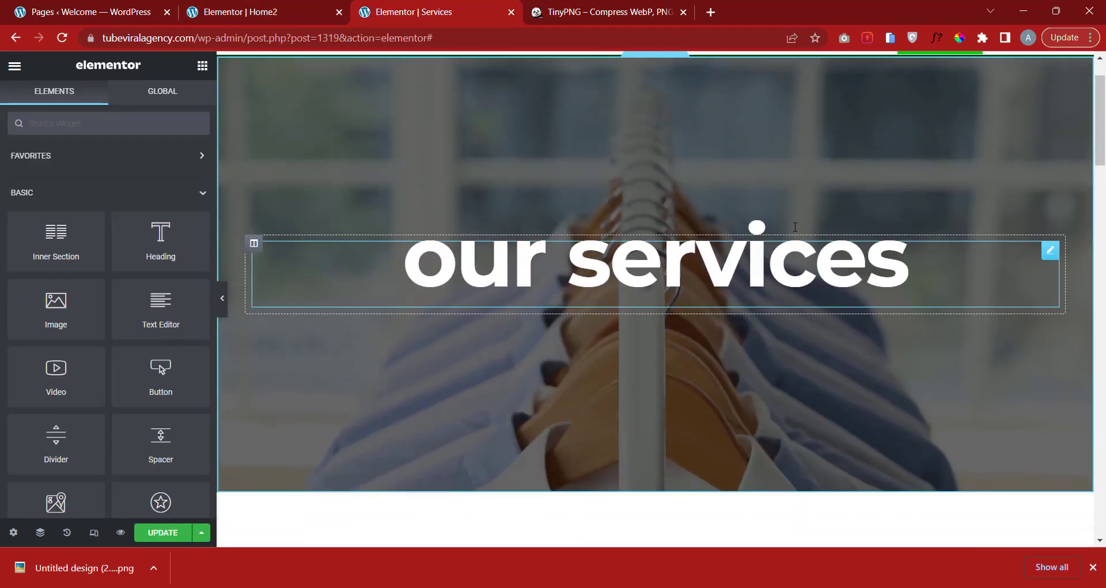
{"action": "scroll", "coordinate": [804, 202], "scroll_direction": "up", "scroll_amount": 1}
{"action": "scroll", "coordinate": [818, 207], "scroll_direction": "down", "scroll_amount": 7}
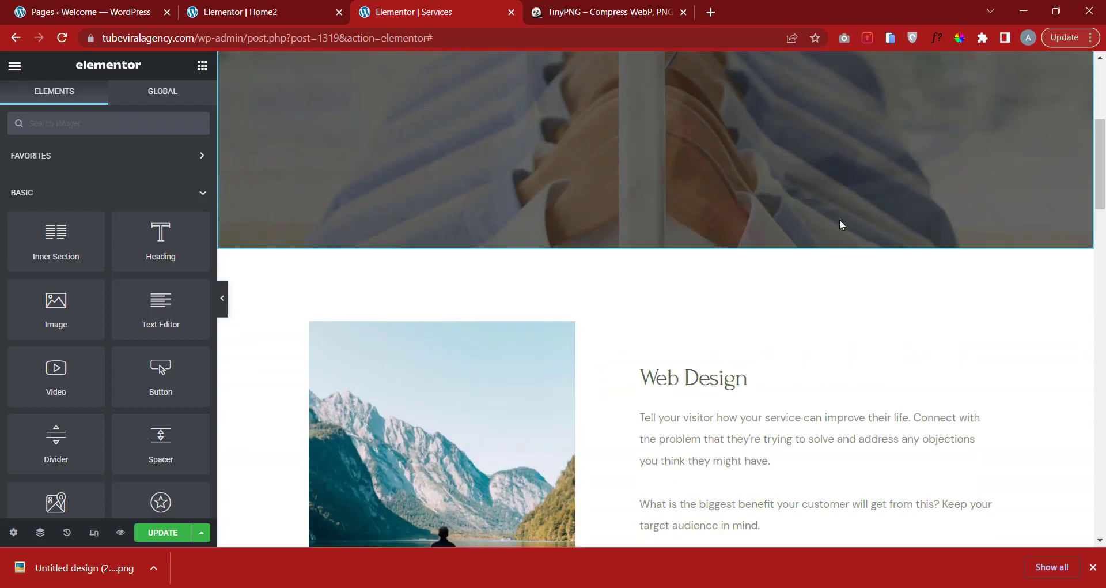
{"action": "scroll", "coordinate": [837, 223], "scroll_direction": "up", "scroll_amount": 3}
{"action": "scroll", "coordinate": [837, 223], "scroll_direction": "up", "scroll_amount": 5}
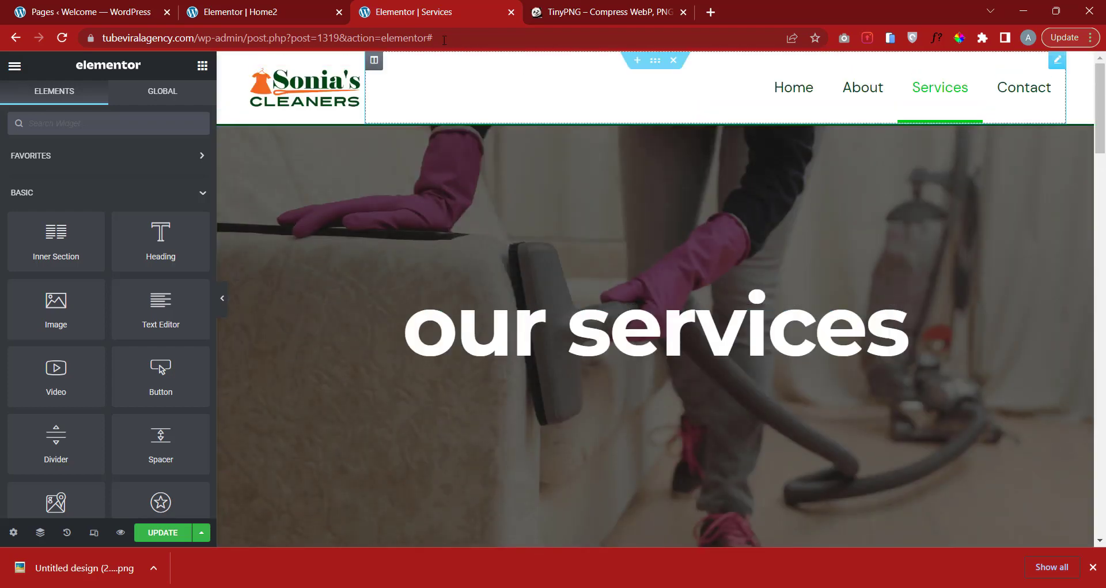
{"action": "scroll", "coordinate": [745, 183], "scroll_direction": "down", "scroll_amount": 2}
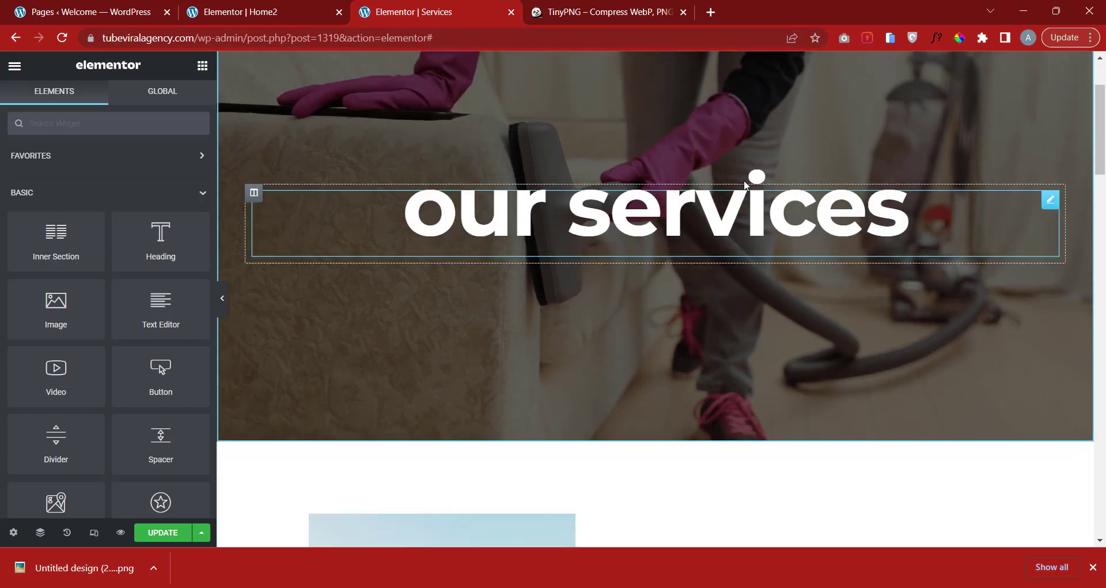
{"action": "scroll", "coordinate": [633, 184], "scroll_direction": "up", "scroll_amount": 2}
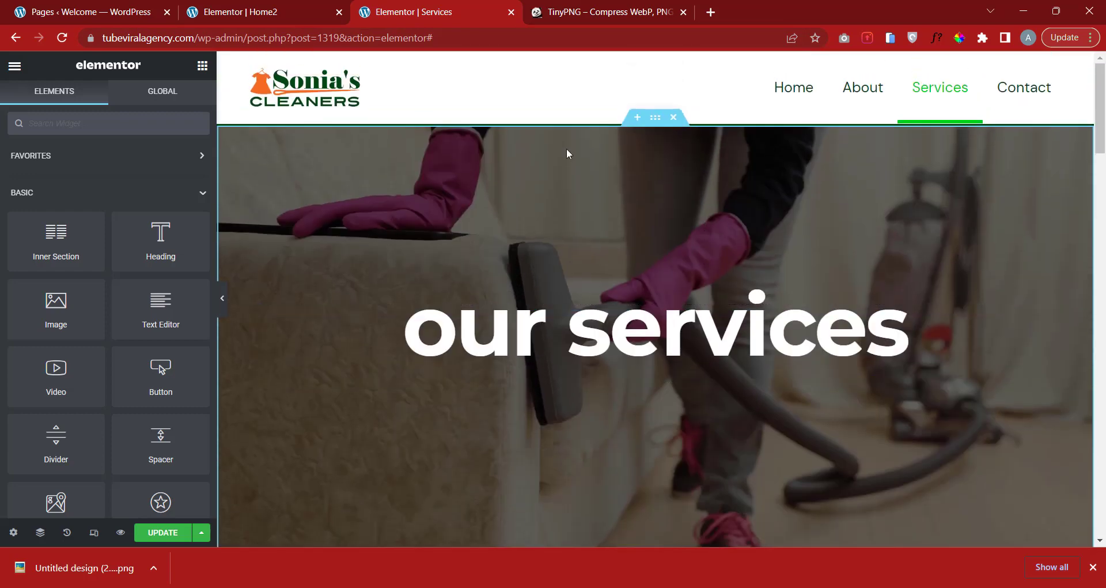
Compare the Services hero with the Home2 hero and inspect the Home2 section's background settings.
{"action": "left_click", "coordinate": [281, 5]}
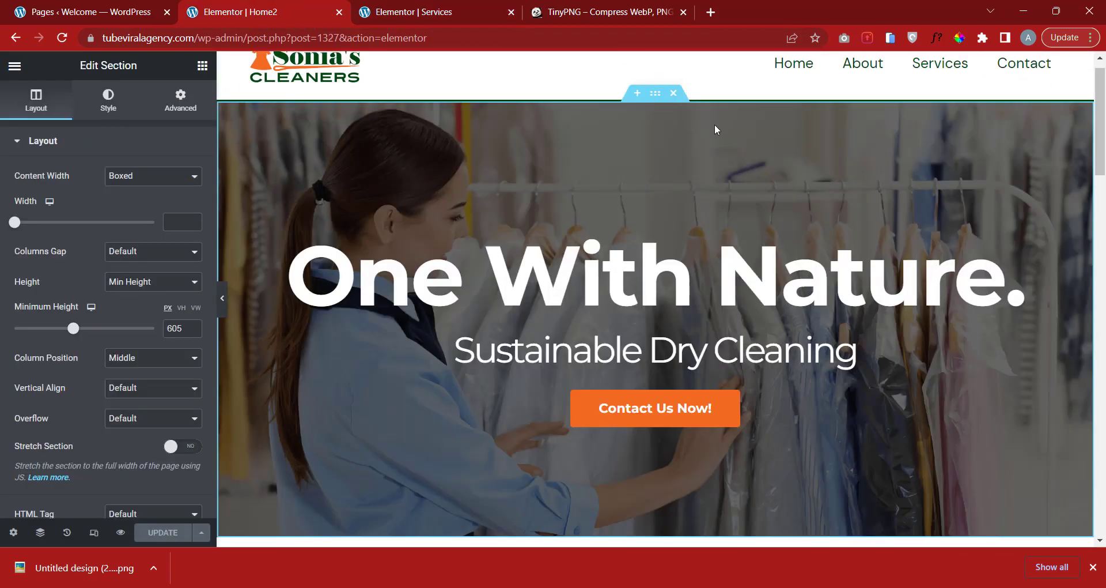
{"action": "left_click", "coordinate": [436, 9]}
{"action": "scroll", "coordinate": [660, 164], "scroll_direction": "down", "scroll_amount": 1}
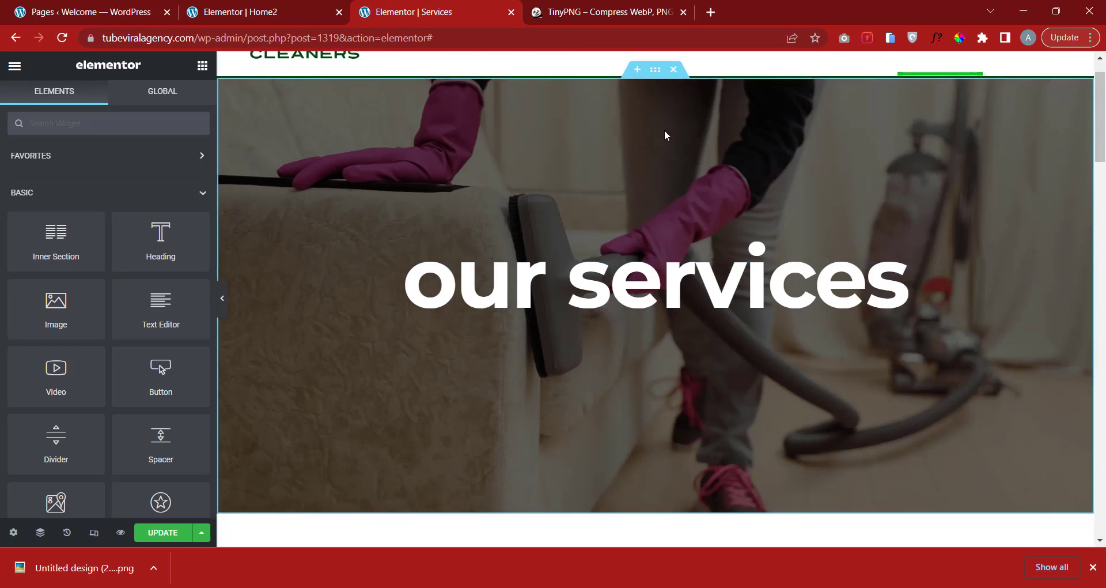
{"action": "scroll", "coordinate": [665, 131], "scroll_direction": "up", "scroll_amount": 1}
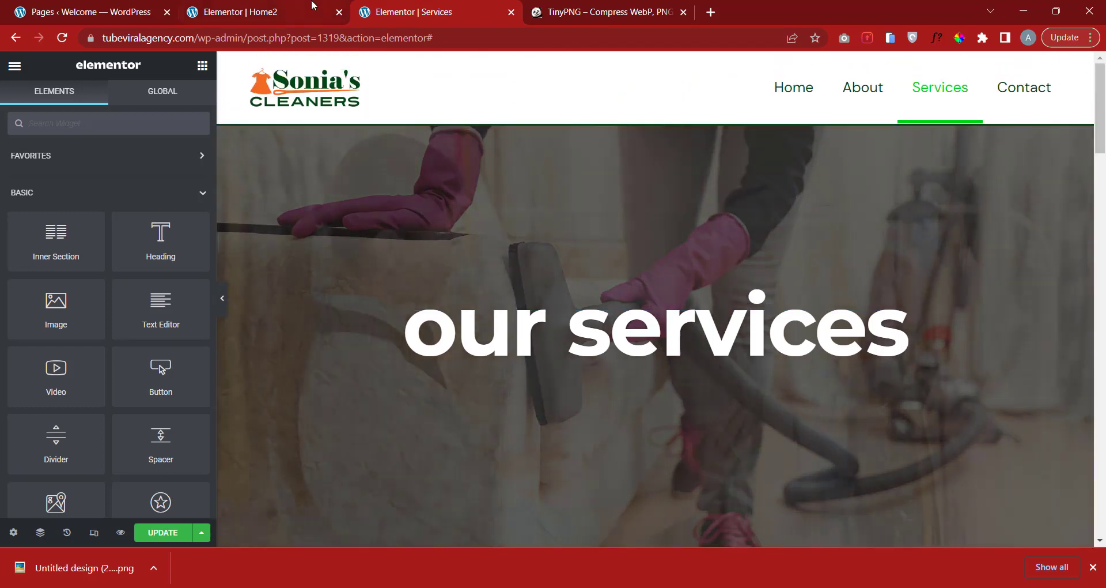
{"action": "left_click", "coordinate": [305, 5]}
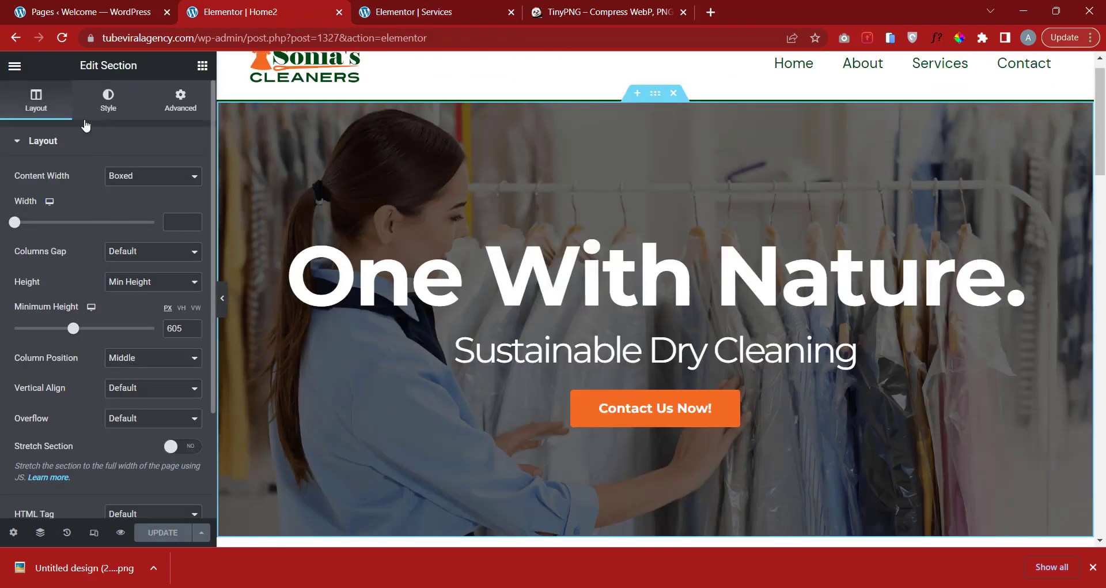
{"action": "left_click", "coordinate": [87, 141]}
{"action": "left_click", "coordinate": [102, 106]}
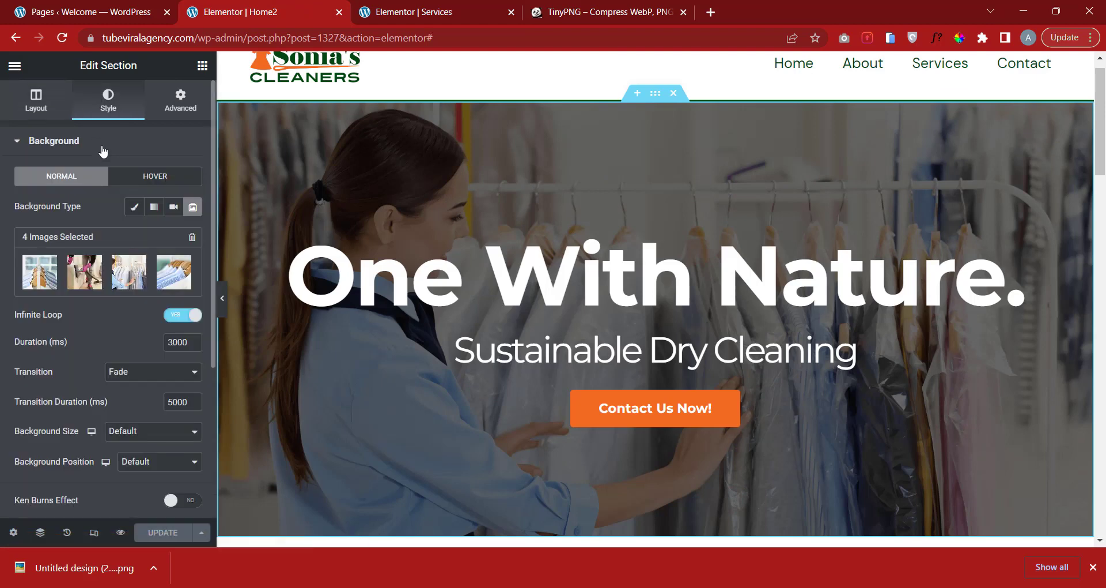
{"action": "left_click", "coordinate": [102, 144]}
On the Services page, change the hero section's background type to Classic and use the upholstery vacuuming photo from the media library.
{"action": "left_click", "coordinate": [423, 7]}
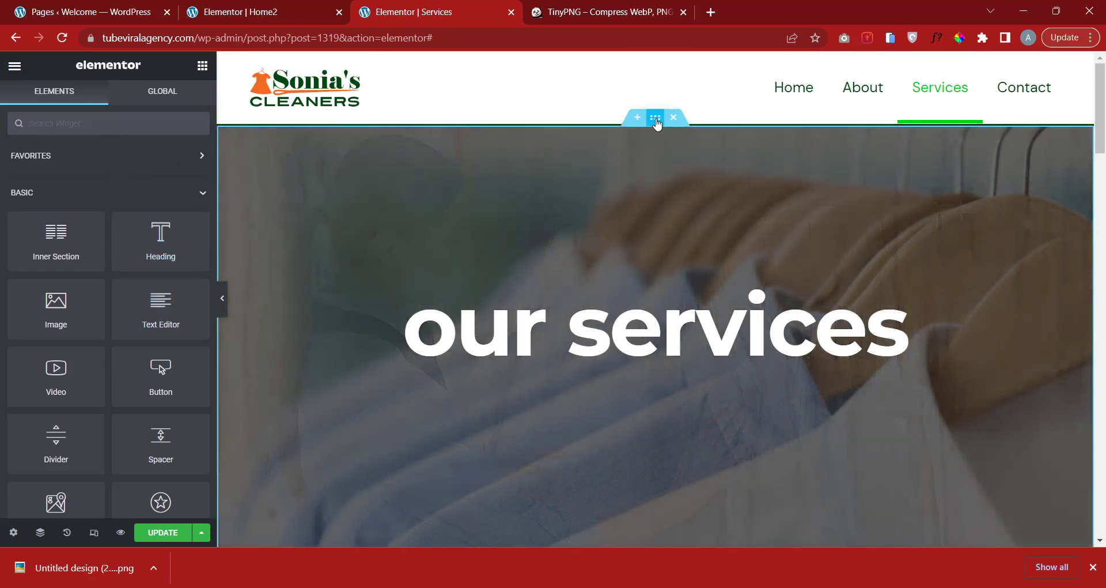
{"action": "left_click", "coordinate": [656, 118]}
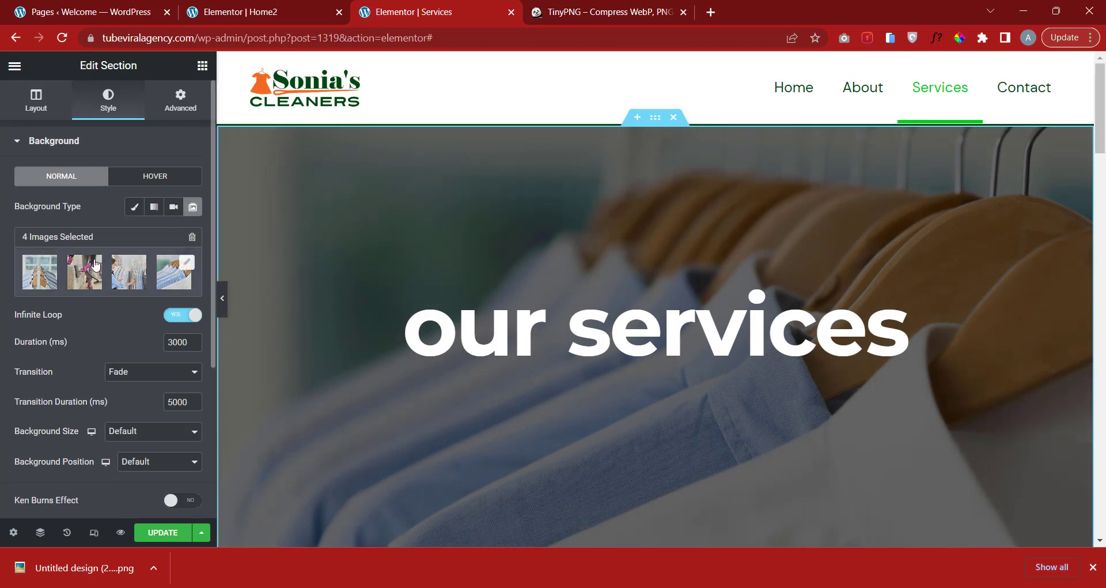
{"action": "left_click", "coordinate": [105, 148]}
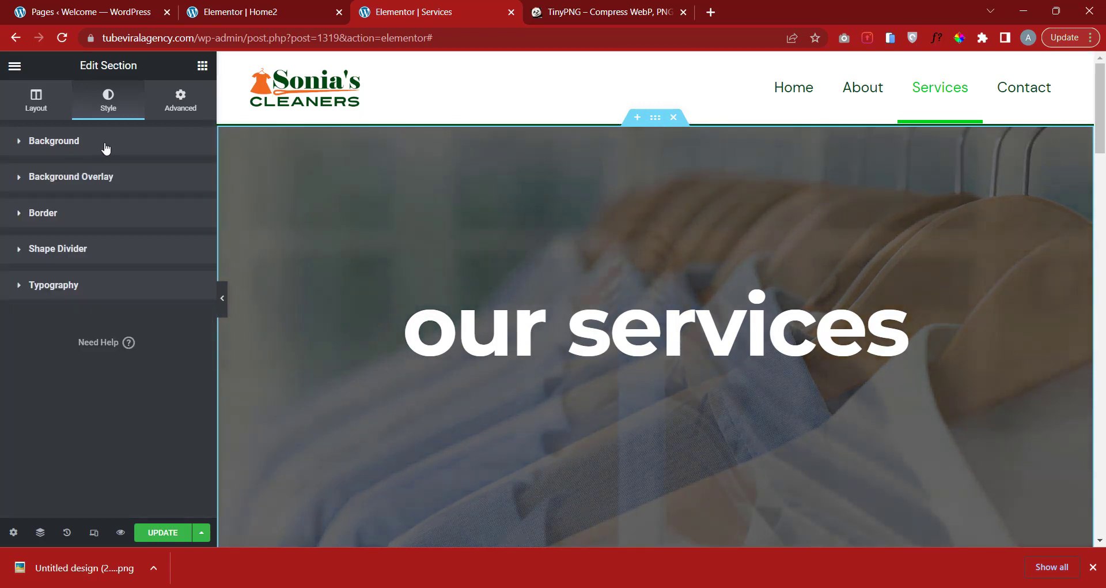
{"action": "left_click", "coordinate": [106, 145]}
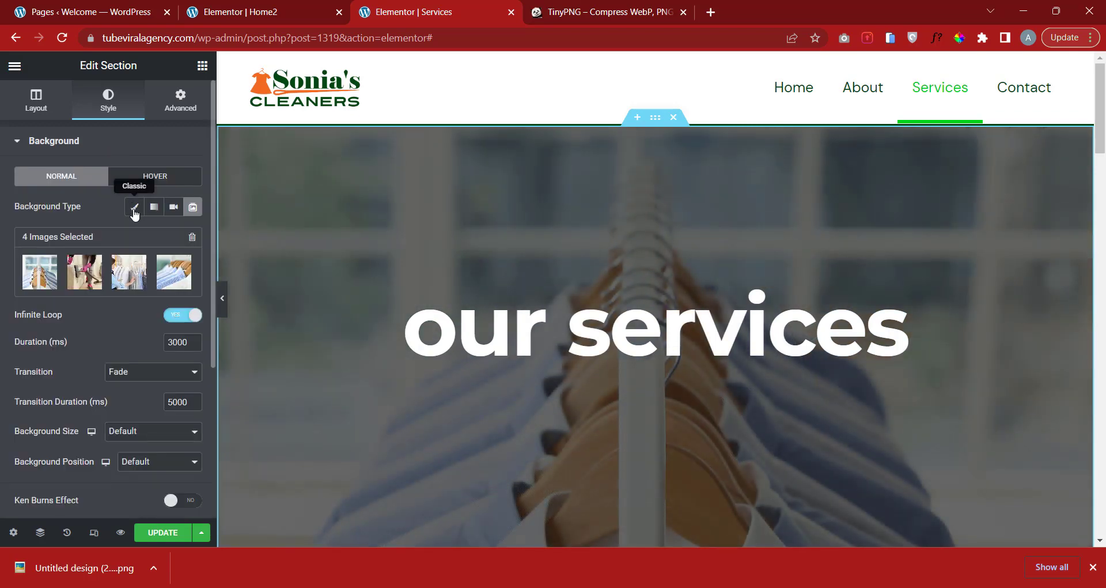
{"action": "left_click", "coordinate": [134, 213]}
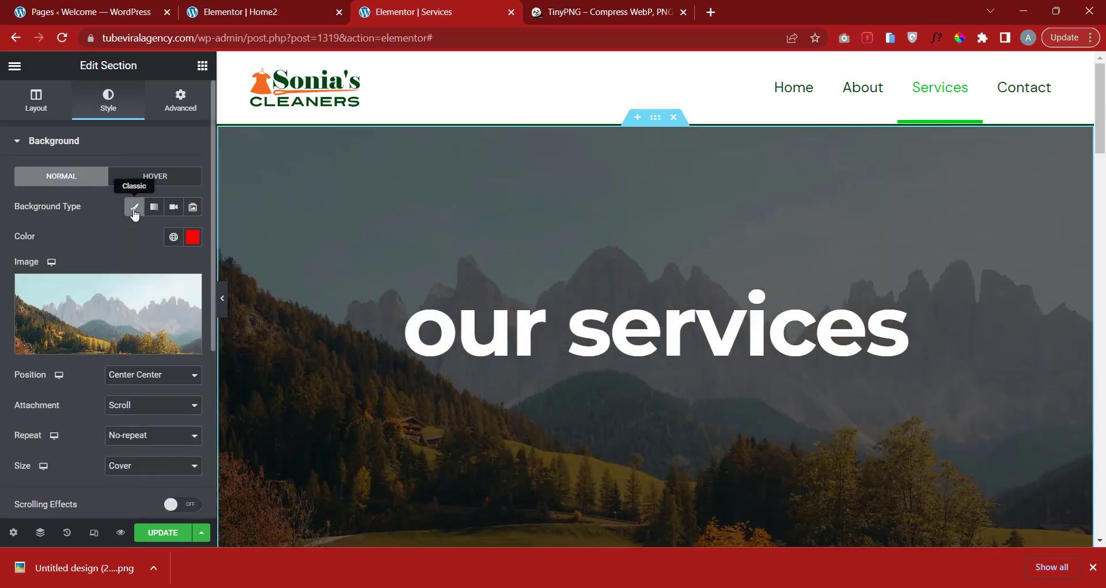
{"action": "left_click", "coordinate": [118, 346]}
{"action": "left_click", "coordinate": [225, 247]}
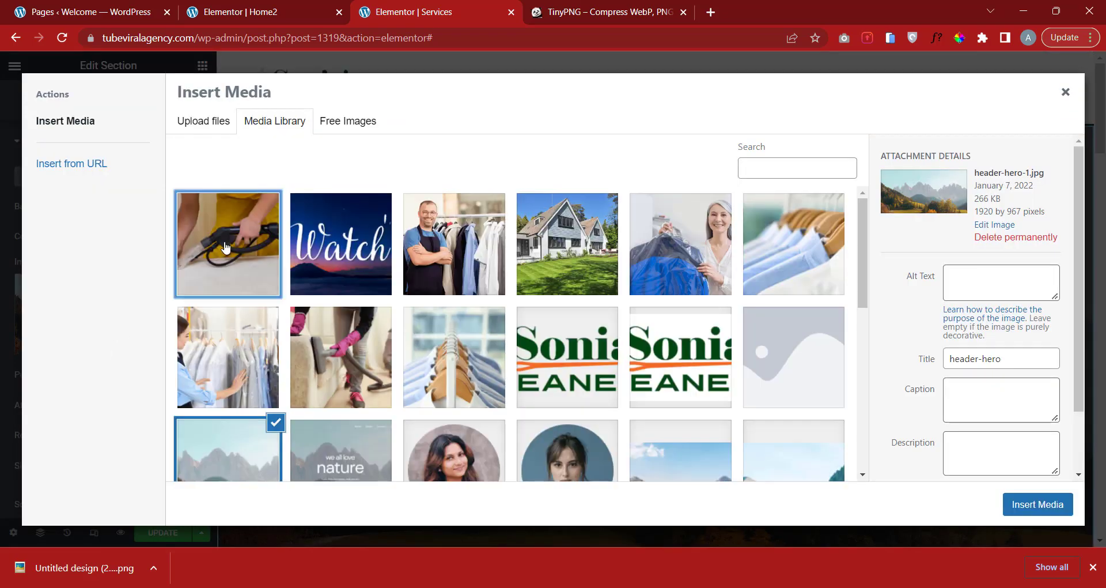
{"action": "left_click", "coordinate": [1037, 504]}
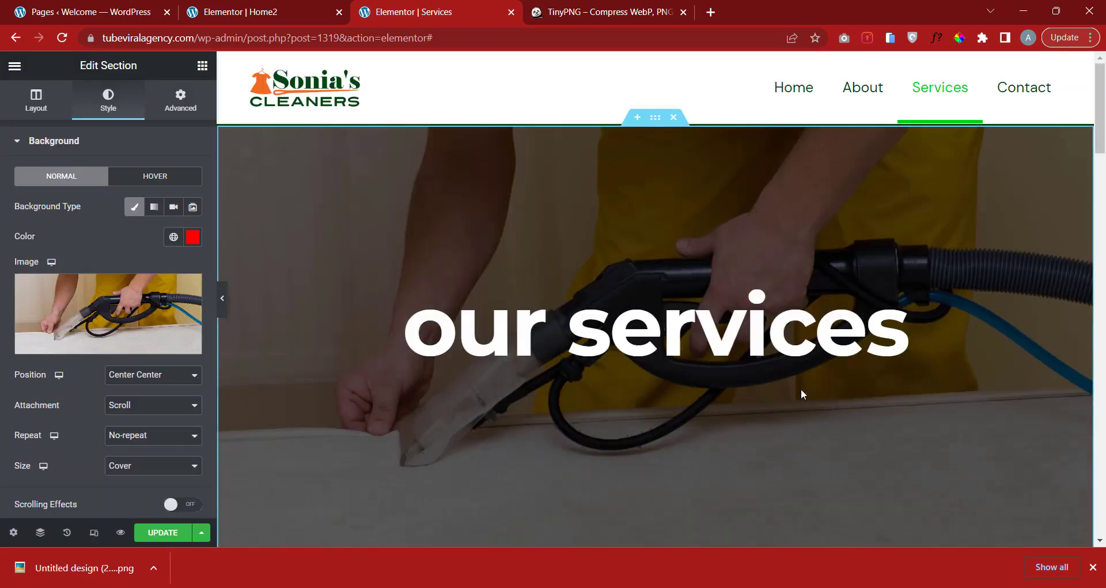
Delete the "Start a Project" button and the "From $99" price text from the Web Design section below the hero.
{"action": "scroll", "coordinate": [1000, 472], "scroll_direction": "up", "scroll_amount": 2}
{"action": "scroll", "coordinate": [990, 340], "scroll_direction": "down", "scroll_amount": 1}
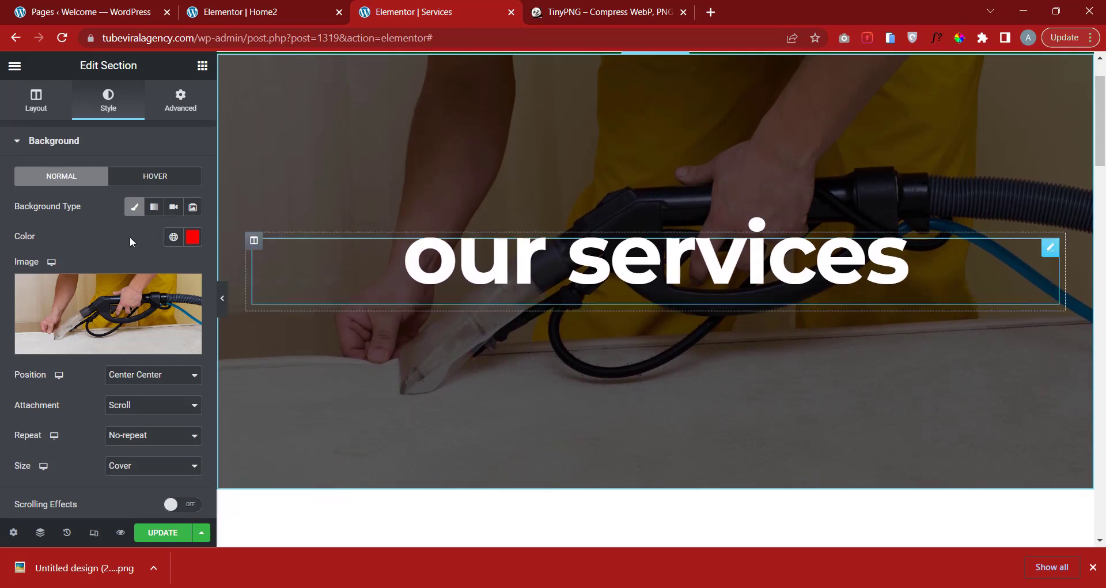
{"action": "scroll", "coordinate": [714, 271], "scroll_direction": "up", "scroll_amount": 2}
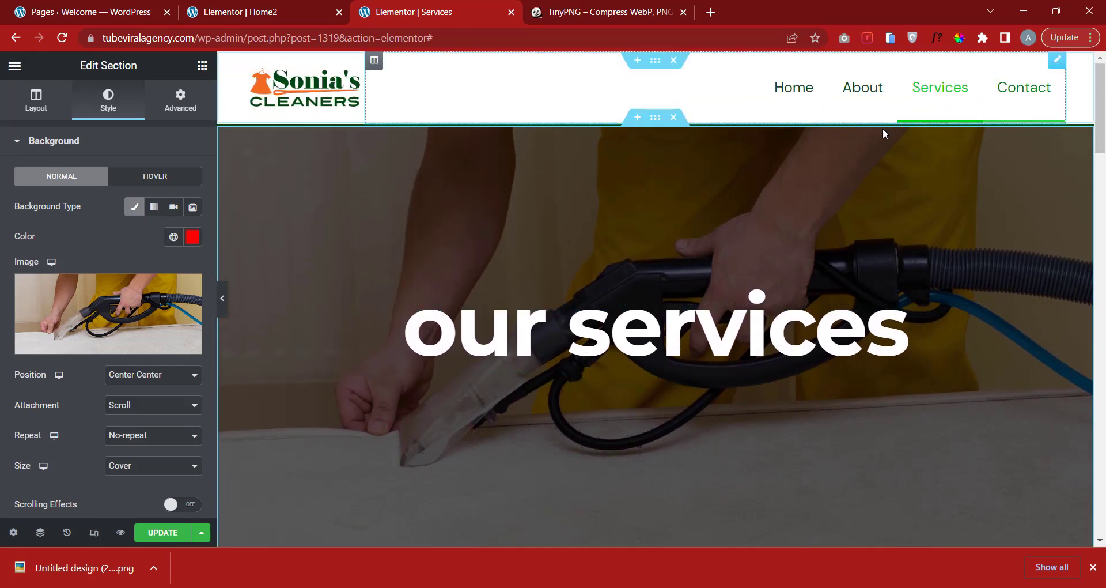
{"action": "scroll", "coordinate": [714, 337], "scroll_direction": "down", "scroll_amount": 3}
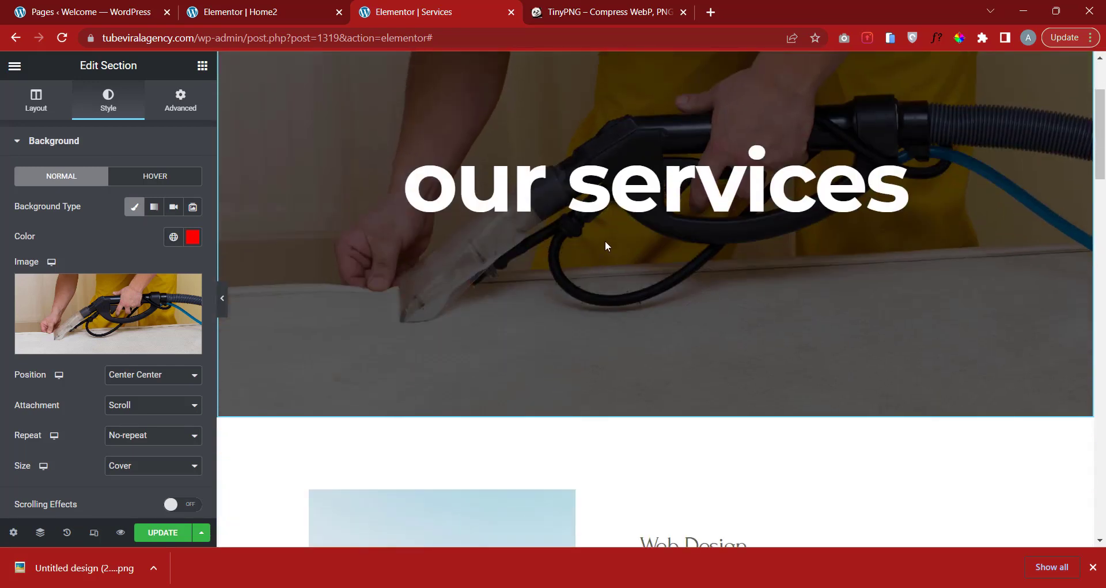
{"action": "scroll", "coordinate": [650, 234], "scroll_direction": "up", "scroll_amount": 3}
{"action": "scroll", "coordinate": [650, 242], "scroll_direction": "down", "scroll_amount": 9}
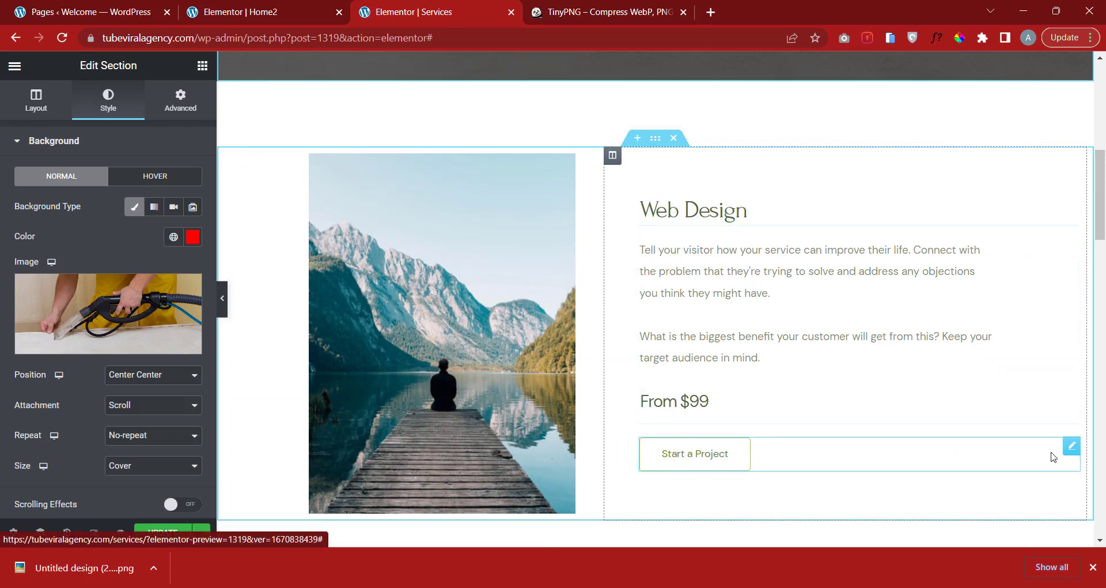
{"action": "right_click", "coordinate": [1070, 455]}
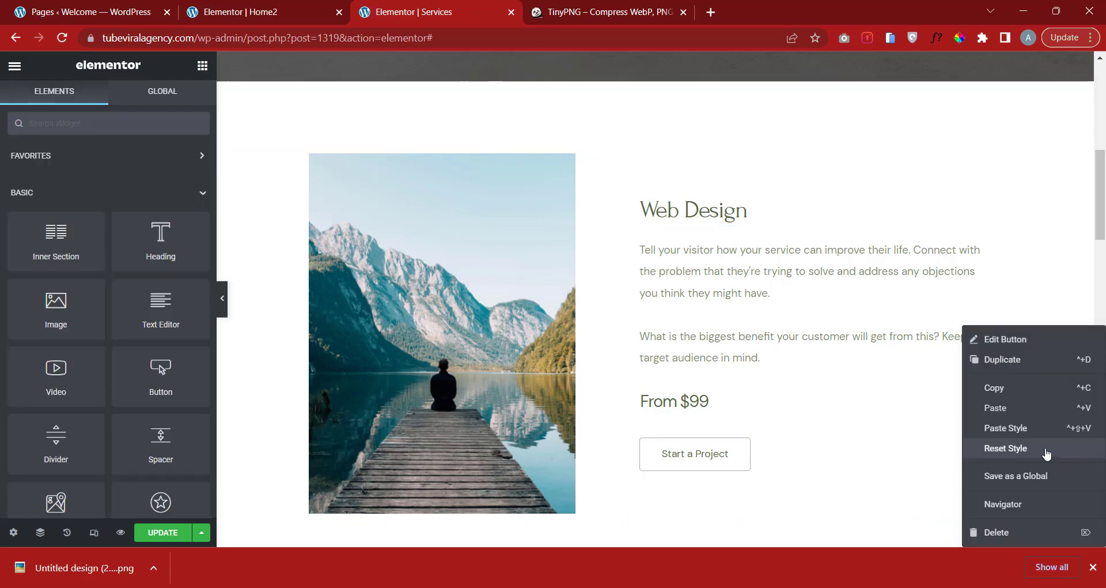
{"action": "left_click", "coordinate": [992, 534]}
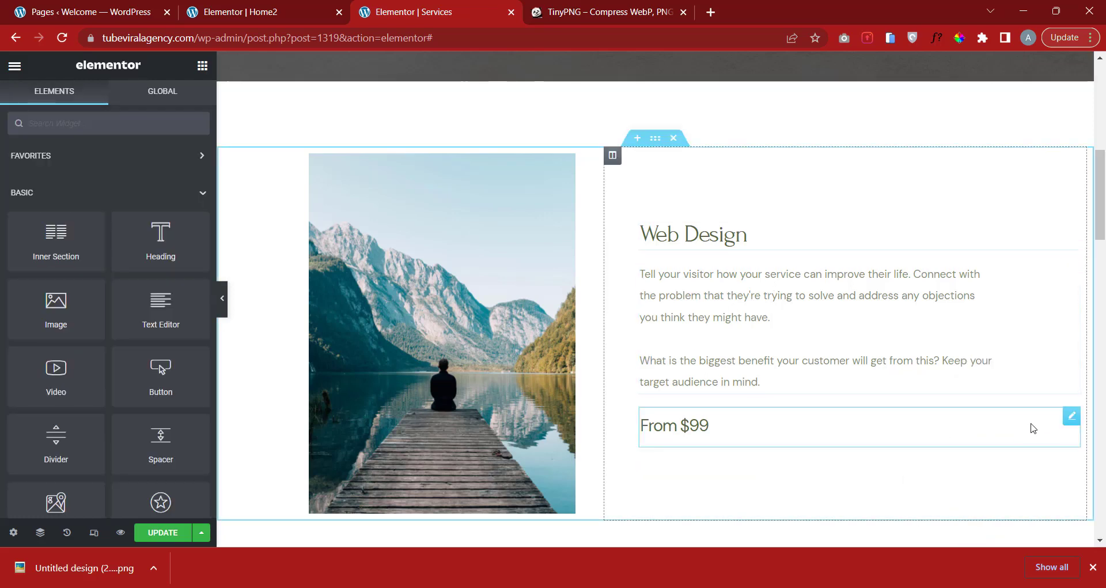
{"action": "right_click", "coordinate": [1066, 420]}
{"action": "left_click", "coordinate": [1014, 532]}
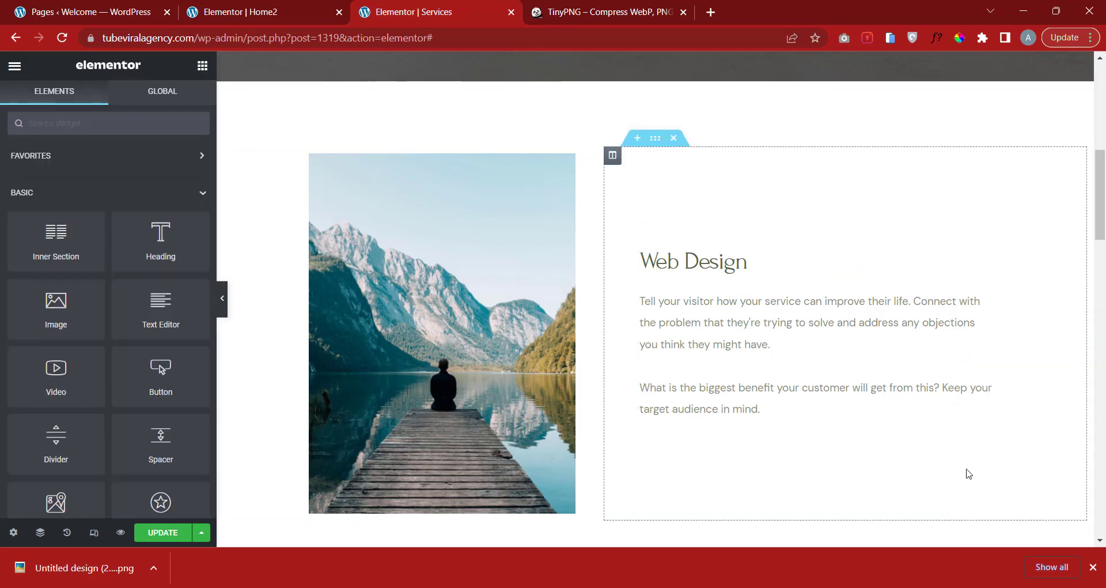
Replace the "Web Design" heading with "Dry Cleaning", copied from the Our Services list in the Word document, without its list number.
{"action": "scroll", "coordinate": [749, 185], "scroll_direction": "down", "scroll_amount": 1}
{"action": "scroll", "coordinate": [835, 193], "scroll_direction": "up", "scroll_amount": 1}
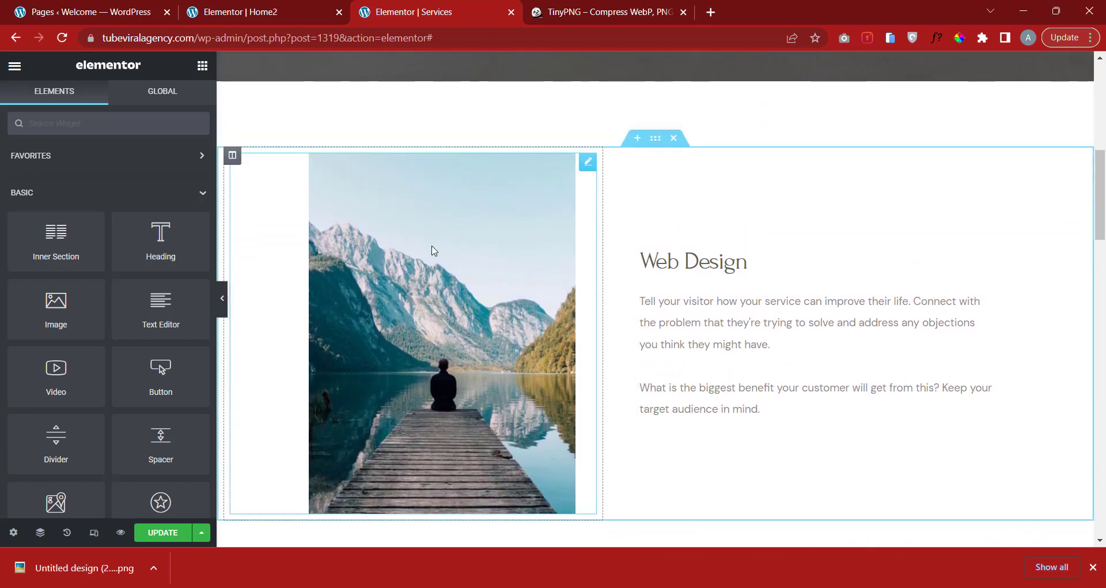
{"action": "left_click", "coordinate": [702, 265]}
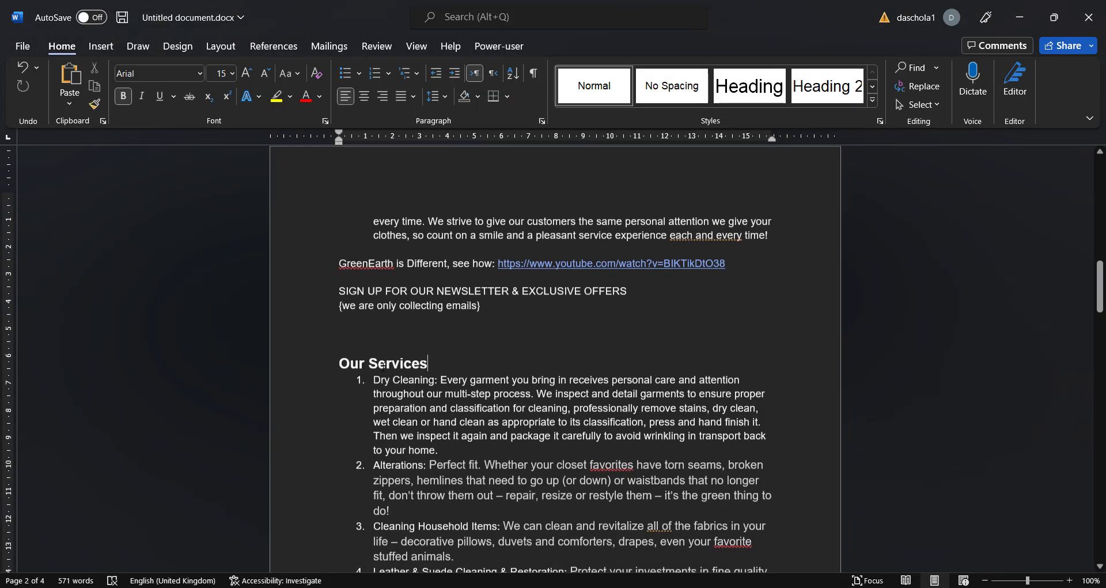
{"action": "scroll", "coordinate": [382, 355], "scroll_direction": "down", "scroll_amount": 1}
{"action": "left_click_drag", "start_coordinate": [397, 356], "coordinate": [437, 356]}
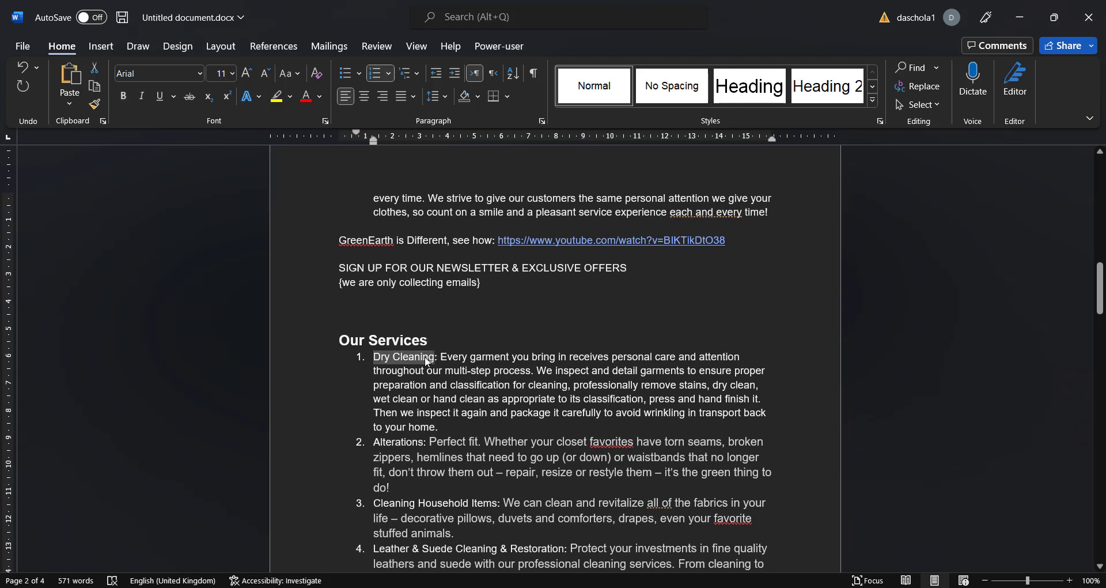
{"action": "right_click", "coordinate": [424, 357]}
{"action": "left_click", "coordinate": [465, 272]}
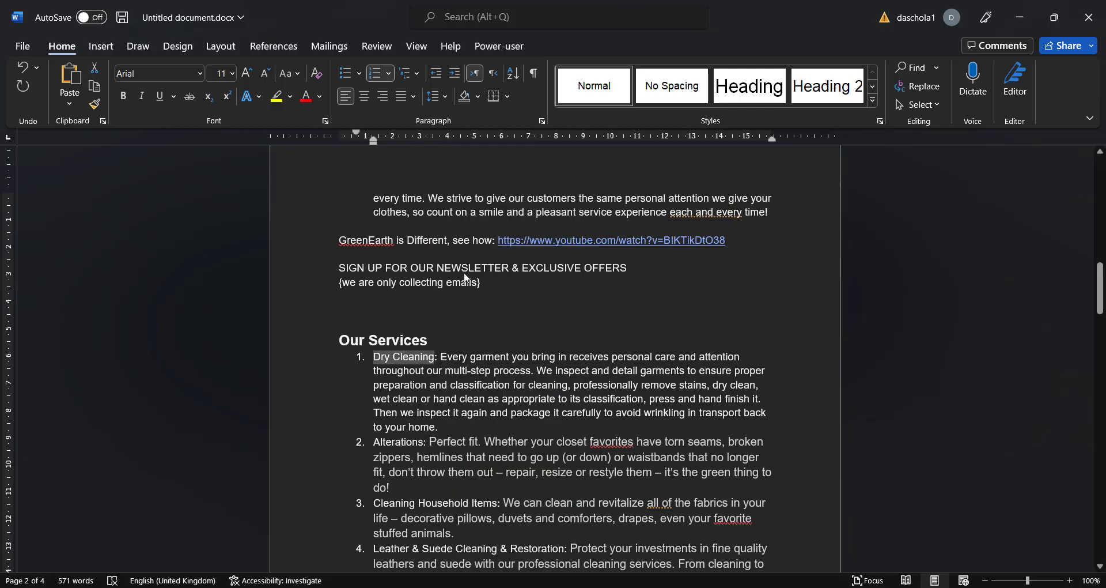
{"action": "left_click", "coordinate": [321, 586]}
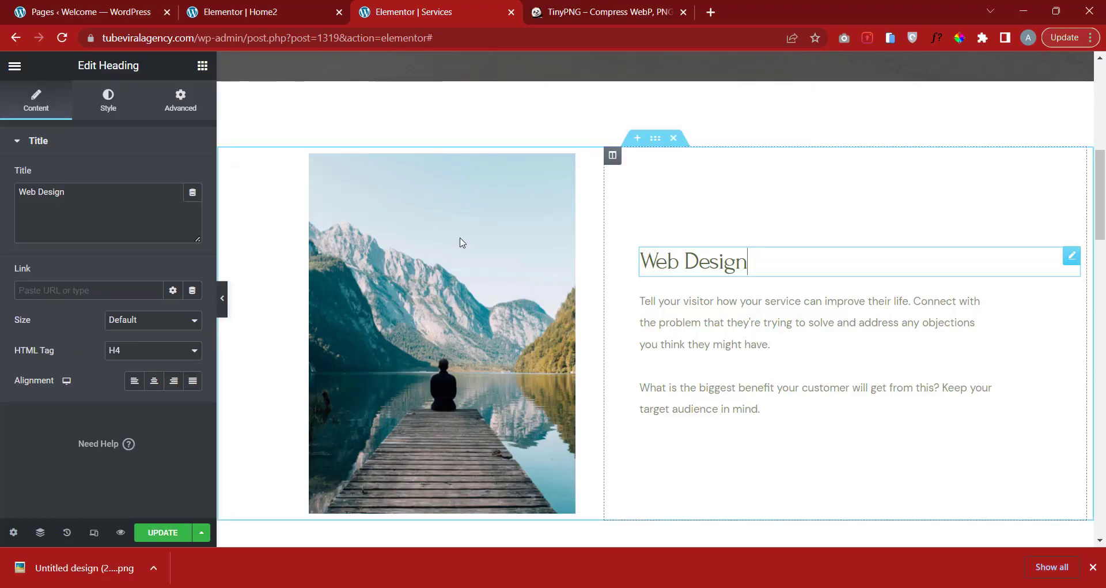
{"action": "left_click_drag", "start_coordinate": [68, 193], "coordinate": [33, 194]}
{"action": "key", "text": "ctrl+v"}
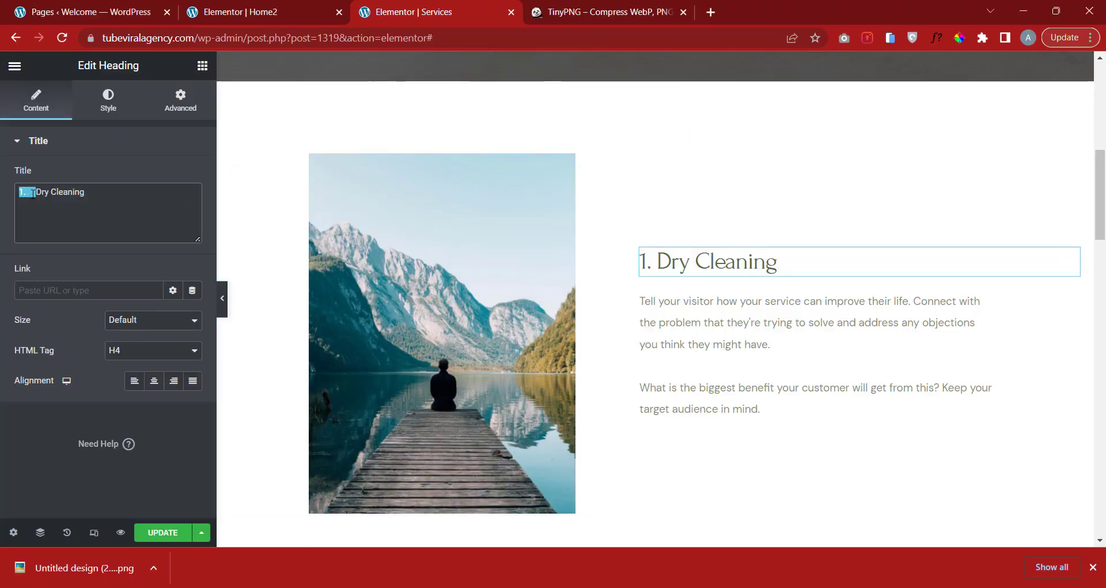
{"action": "key", "text": "BackSpace"}
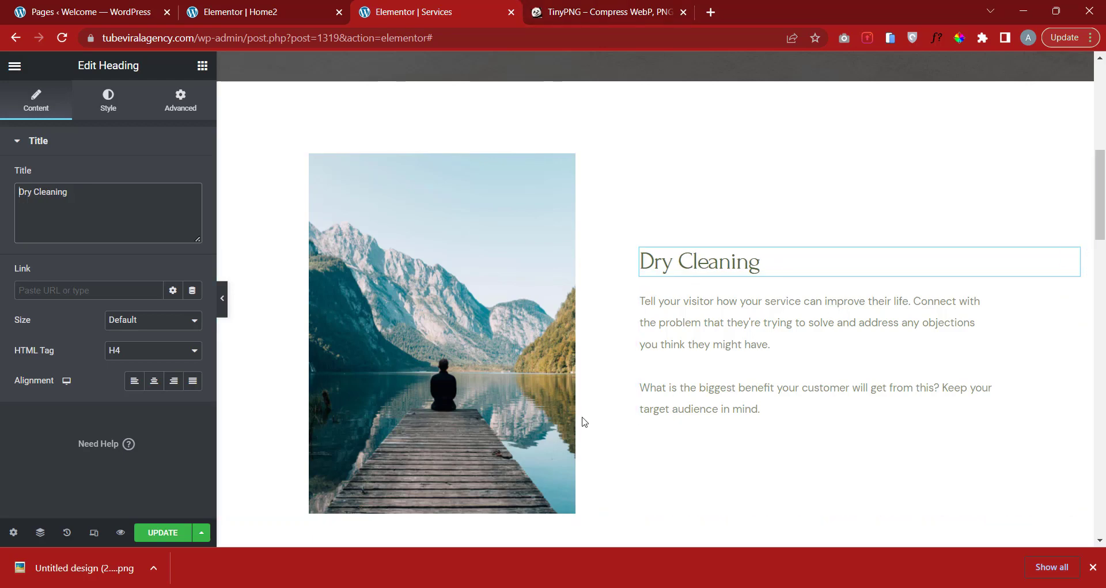
Copy the Dry Cleaning description from the Word document and replace the placeholder paragraph under the Dry Cleaning heading with it.
{"action": "left_click", "coordinate": [523, 587]}
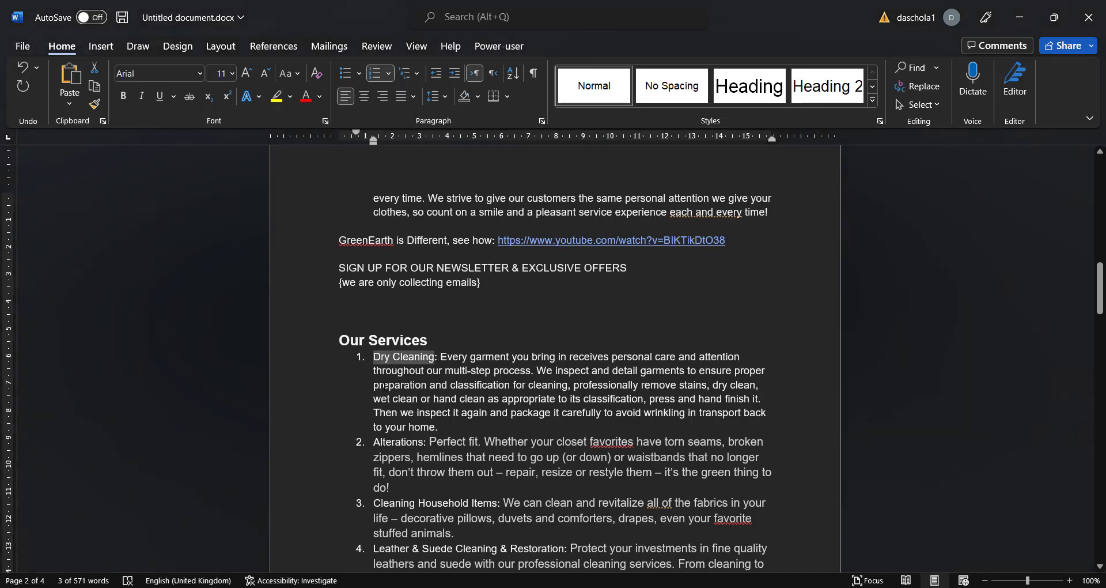
{"action": "left_click_drag", "start_coordinate": [441, 356], "coordinate": [440, 421]}
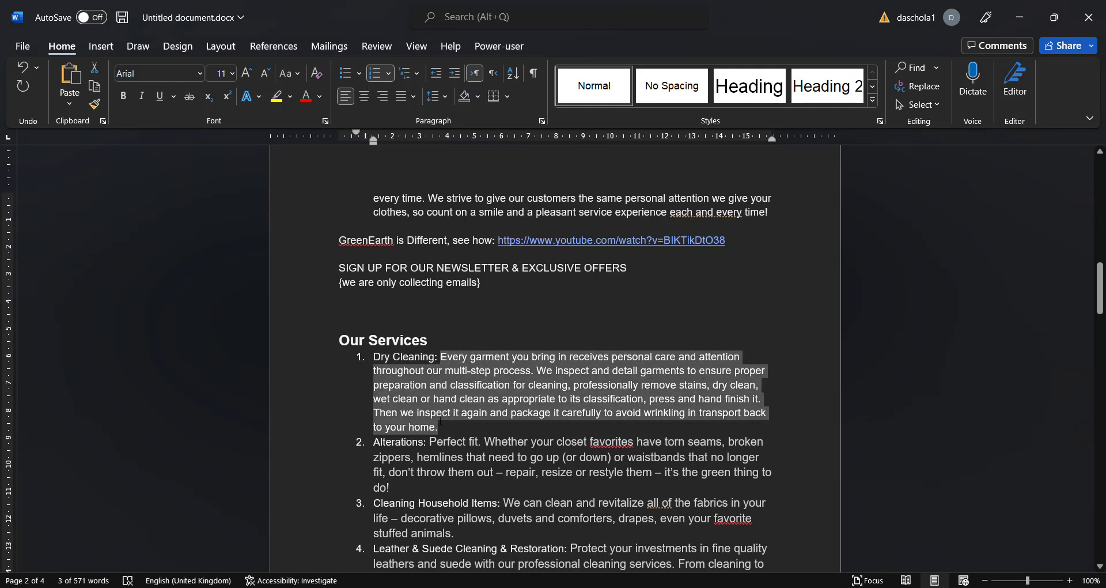
{"action": "right_click", "coordinate": [478, 356]}
{"action": "left_click", "coordinate": [510, 294]}
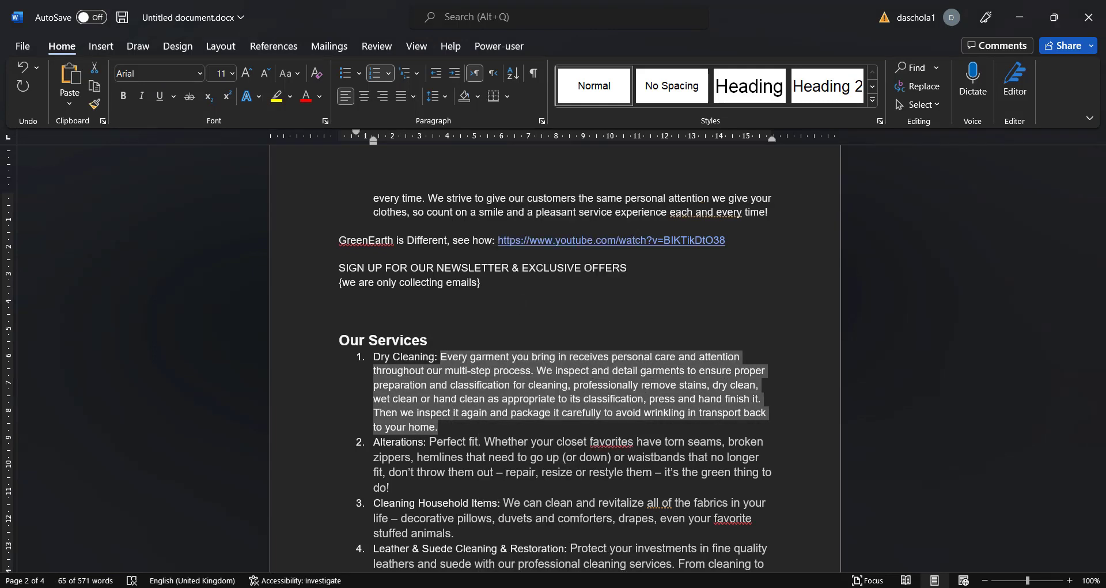
{"action": "key", "text": "alt+Tab"}
{"action": "left_click", "coordinate": [714, 320]}
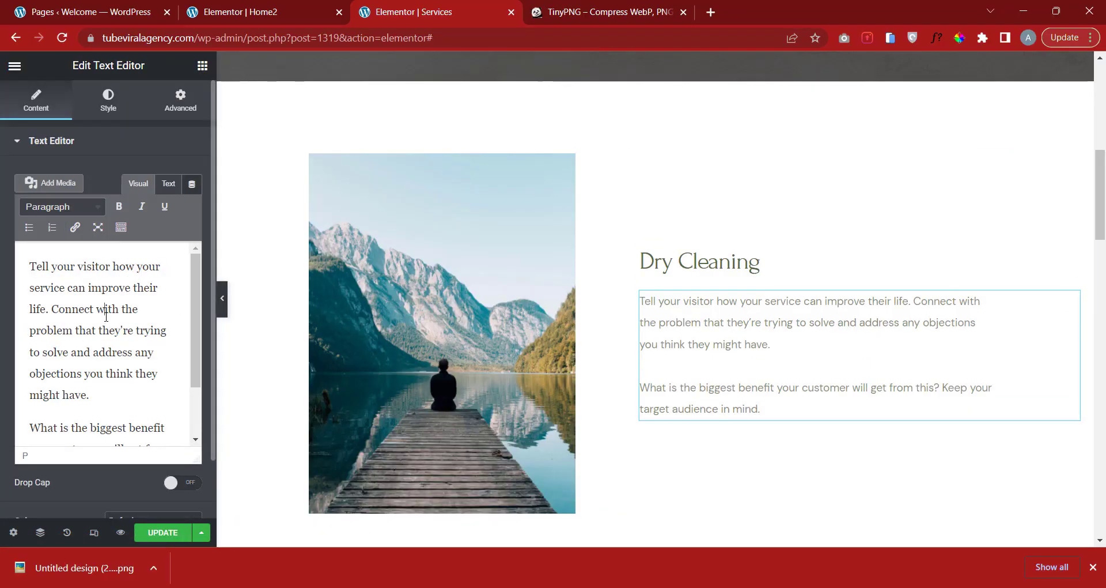
{"action": "left_click", "coordinate": [123, 300]}
{"action": "key", "text": "ctrl+a"}
{"action": "right_click", "coordinate": [122, 301]}
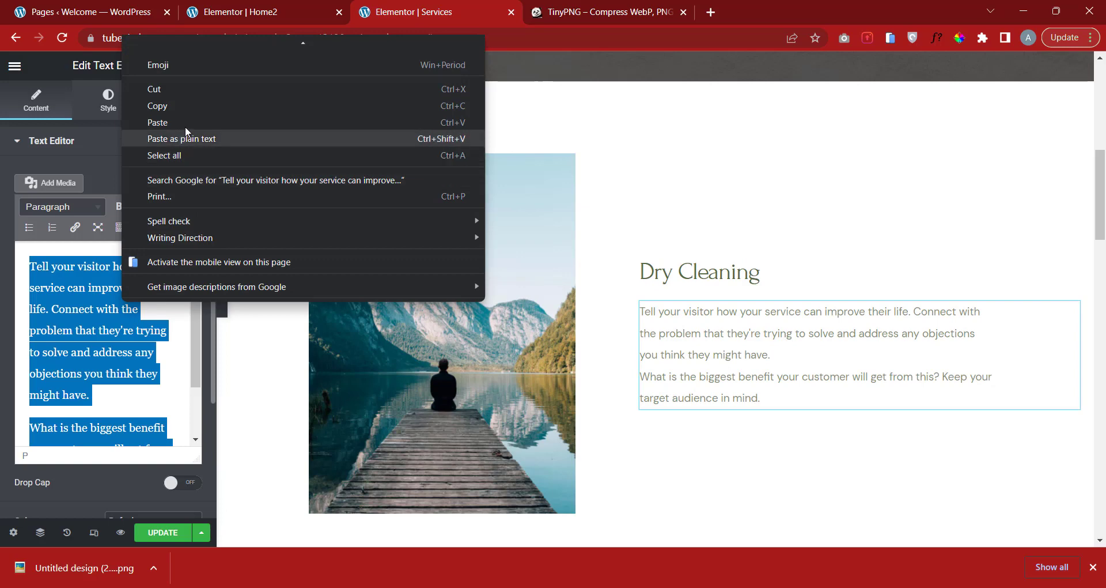
{"action": "left_click", "coordinate": [185, 127]}
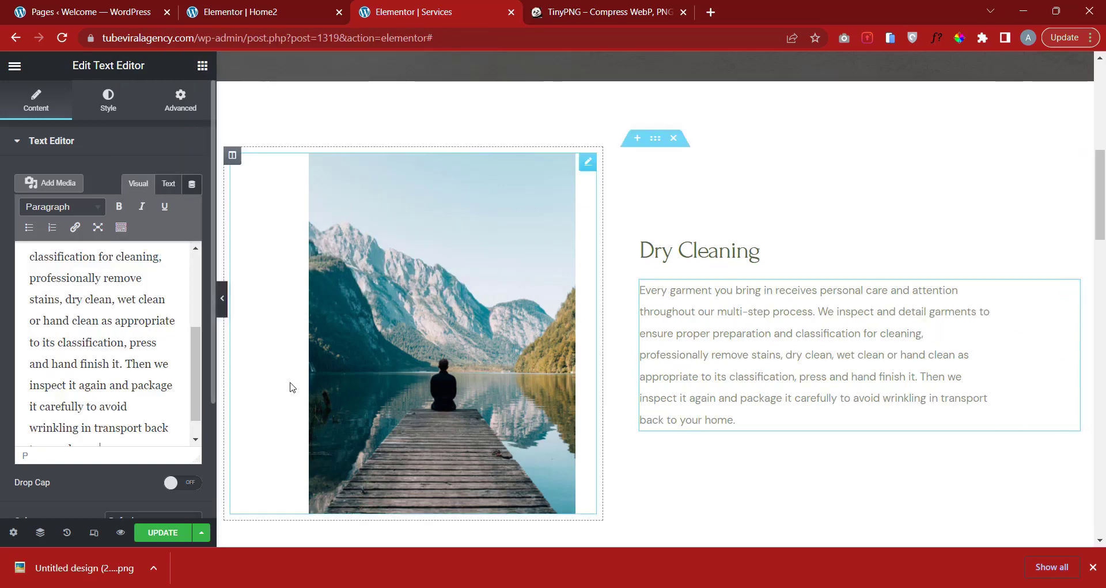
Set the Dry Cleaning heading's typography to the Montserrat font family with Bold weight.
{"action": "left_click", "coordinate": [699, 249]}
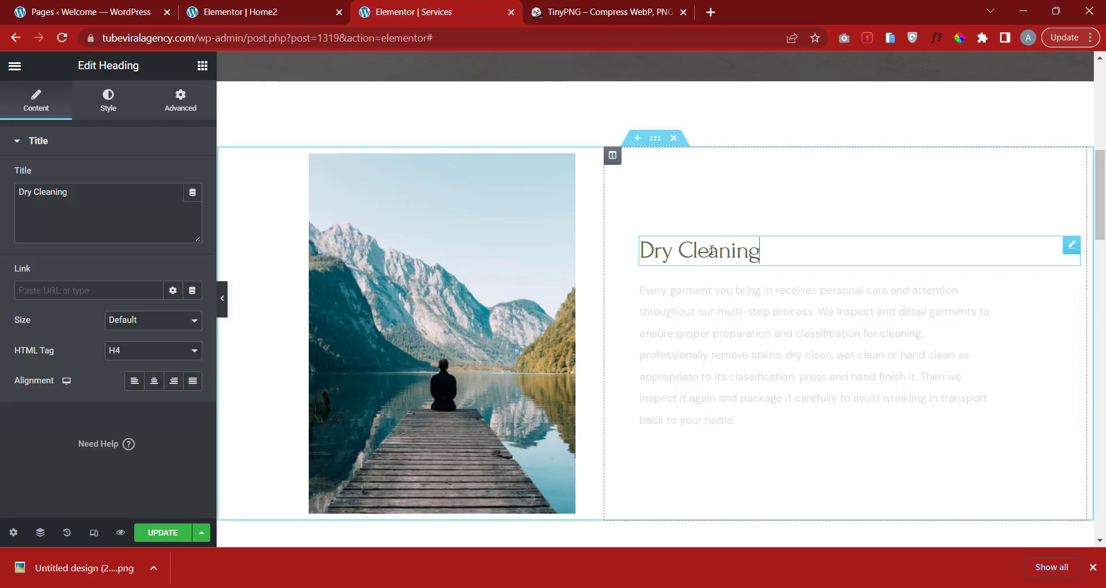
{"action": "left_click", "coordinate": [107, 104]}
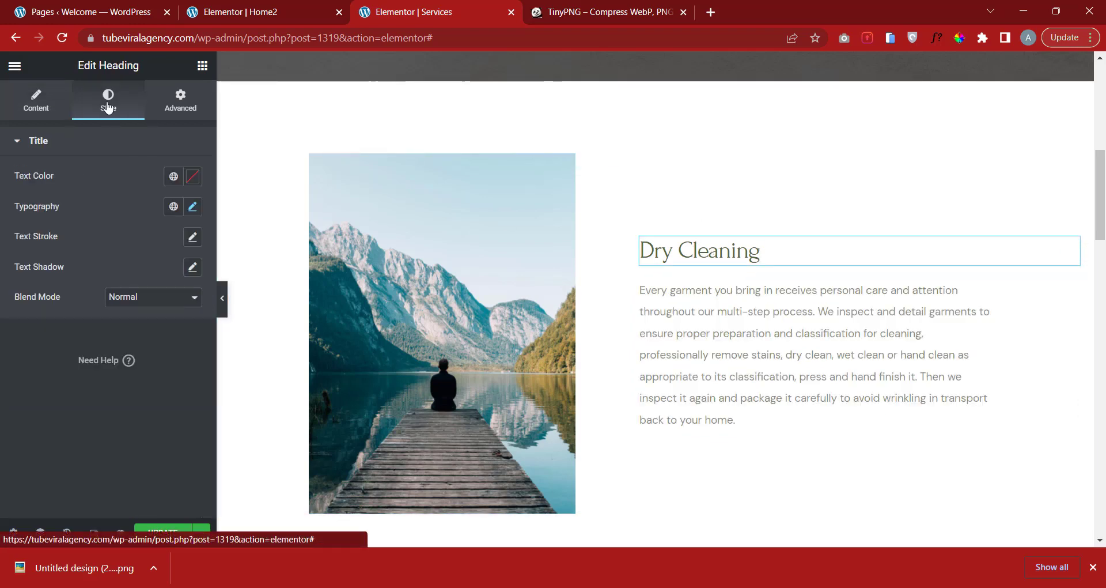
{"action": "left_click", "coordinate": [193, 207]}
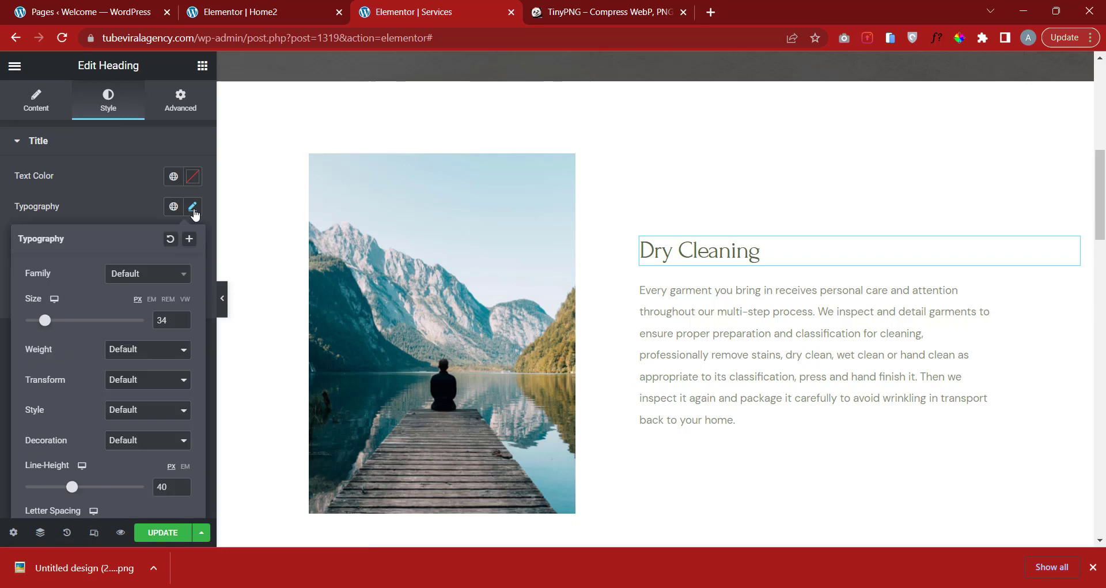
{"action": "left_click", "coordinate": [124, 278]}
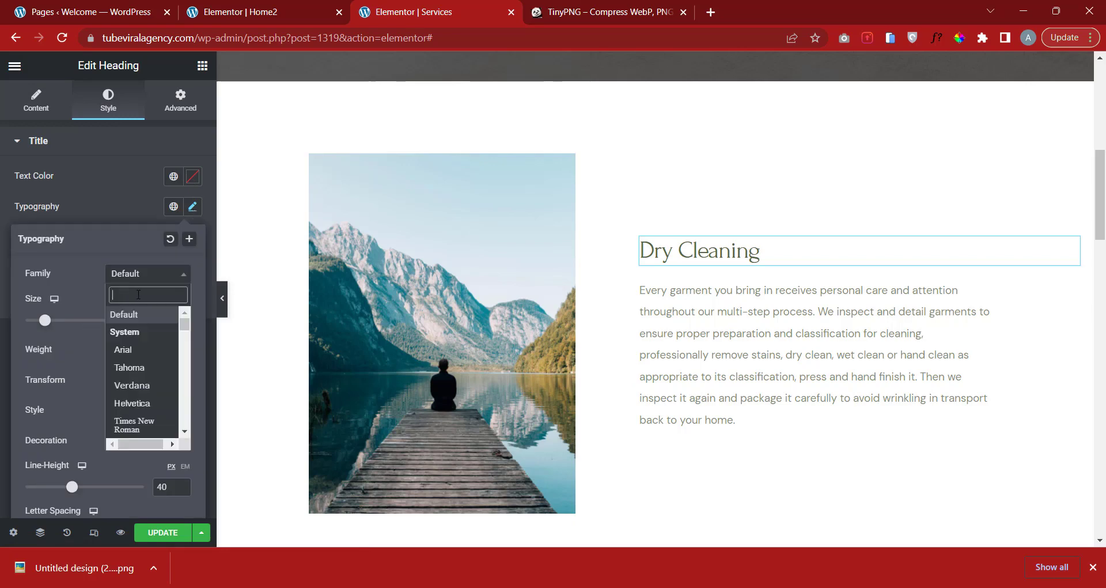
{"action": "type", "text": "montse"}
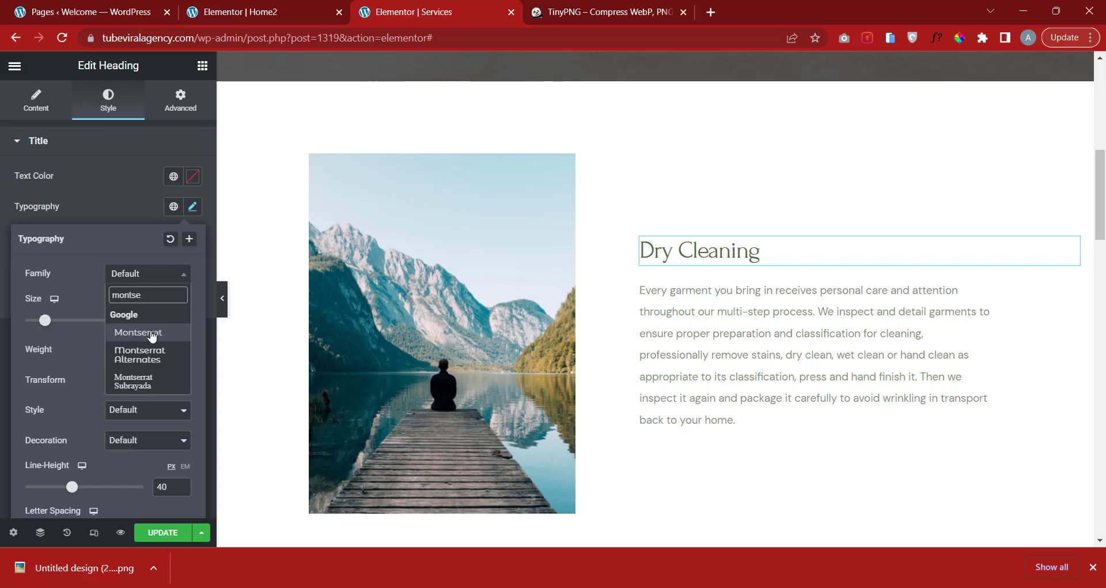
{"action": "left_click", "coordinate": [152, 333]}
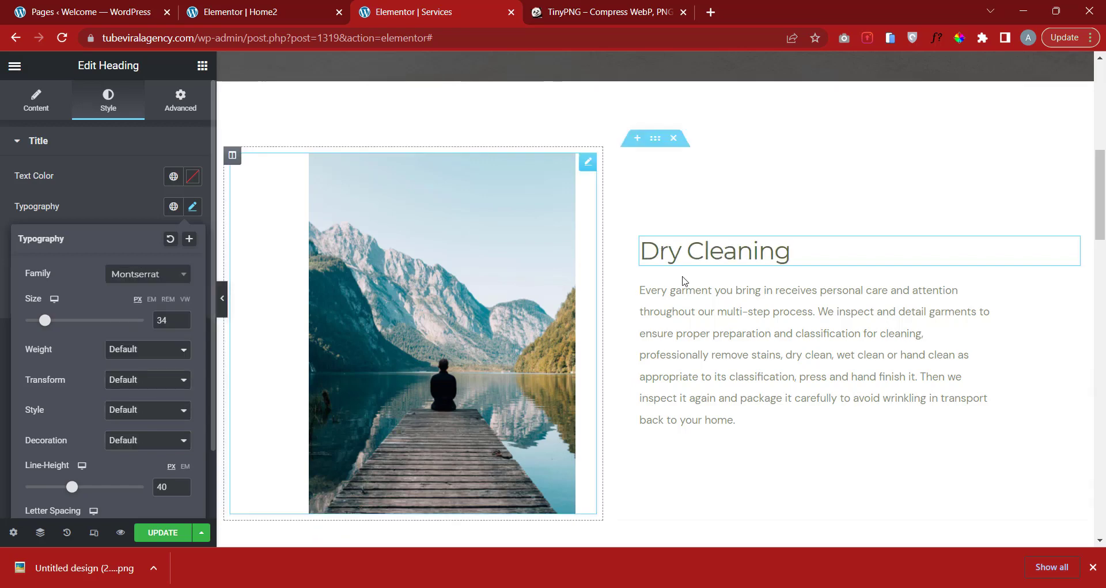
{"action": "left_click", "coordinate": [141, 350]}
{"action": "left_click", "coordinate": [137, 485]}
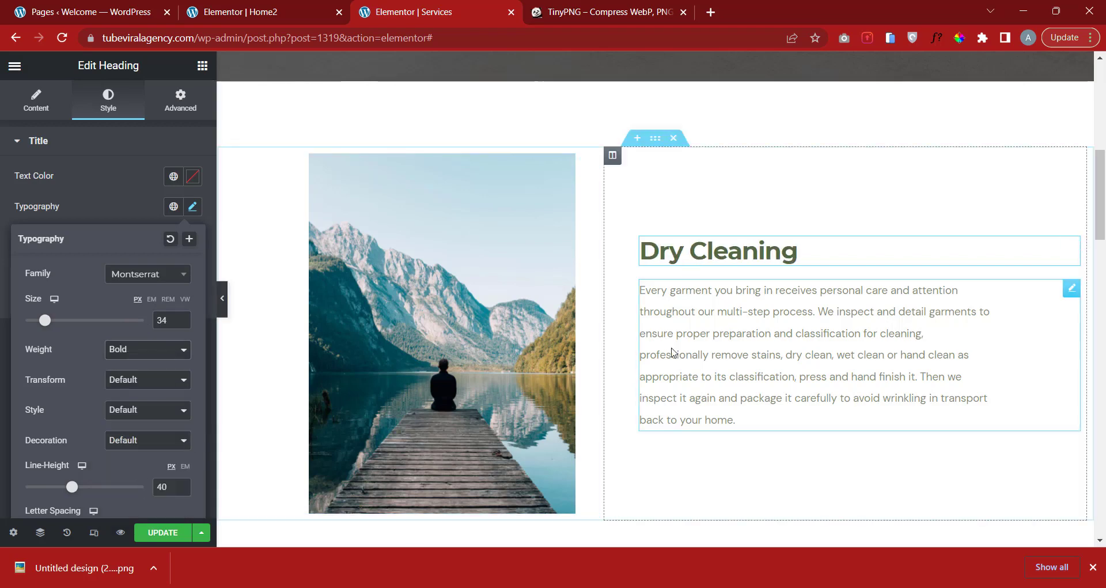
Set the Dry Cleaning paragraph's typography to the Montserrat font family with a size of 22 px.
{"action": "left_click", "coordinate": [843, 348]}
{"action": "left_click", "coordinate": [115, 109]}
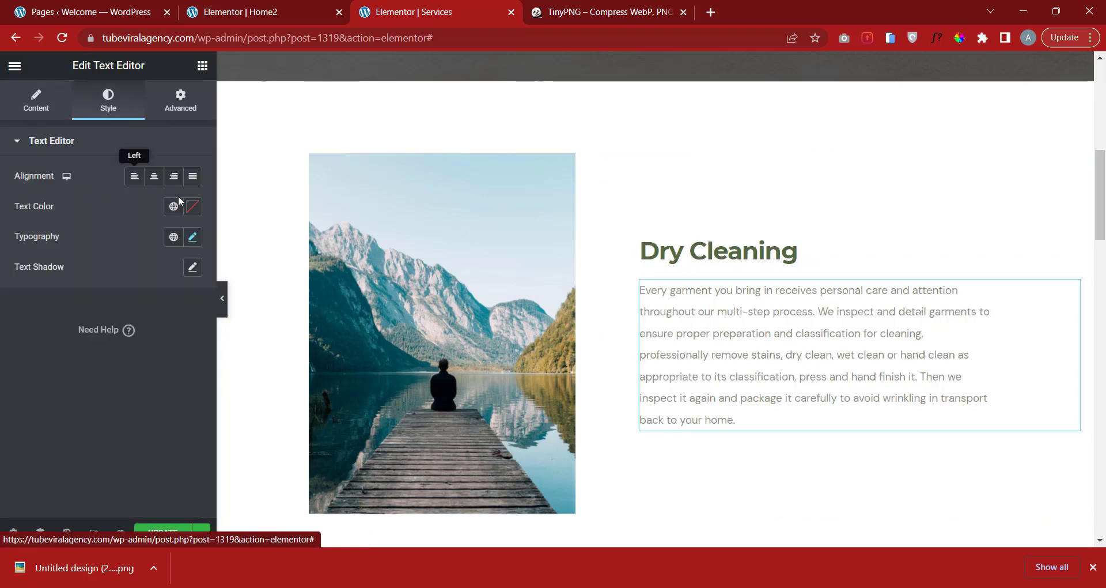
{"action": "left_click", "coordinate": [192, 237]}
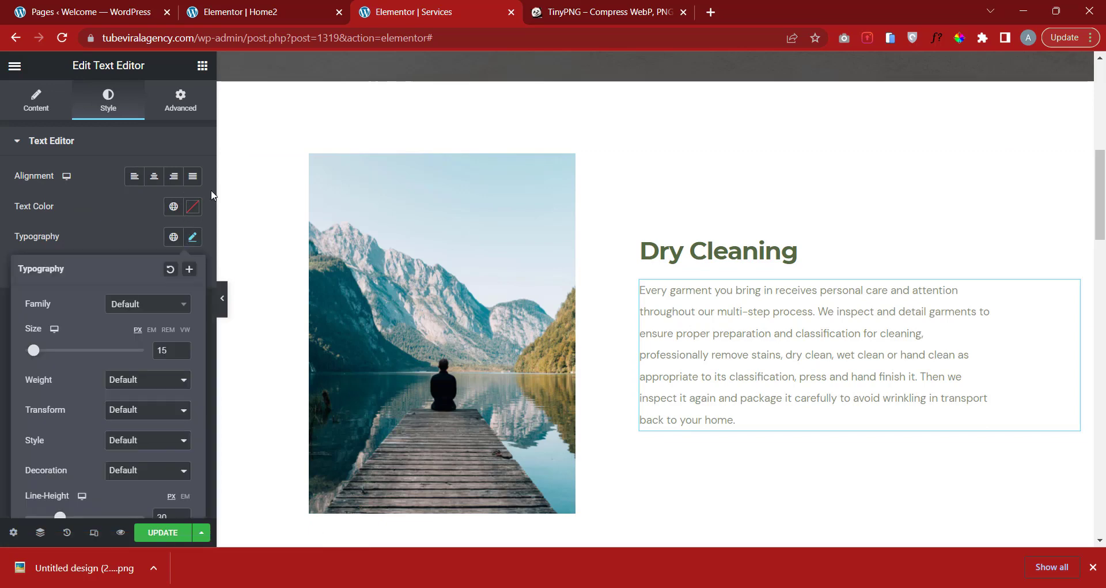
{"action": "left_click", "coordinate": [132, 312]}
{"action": "type", "text": "monts"}
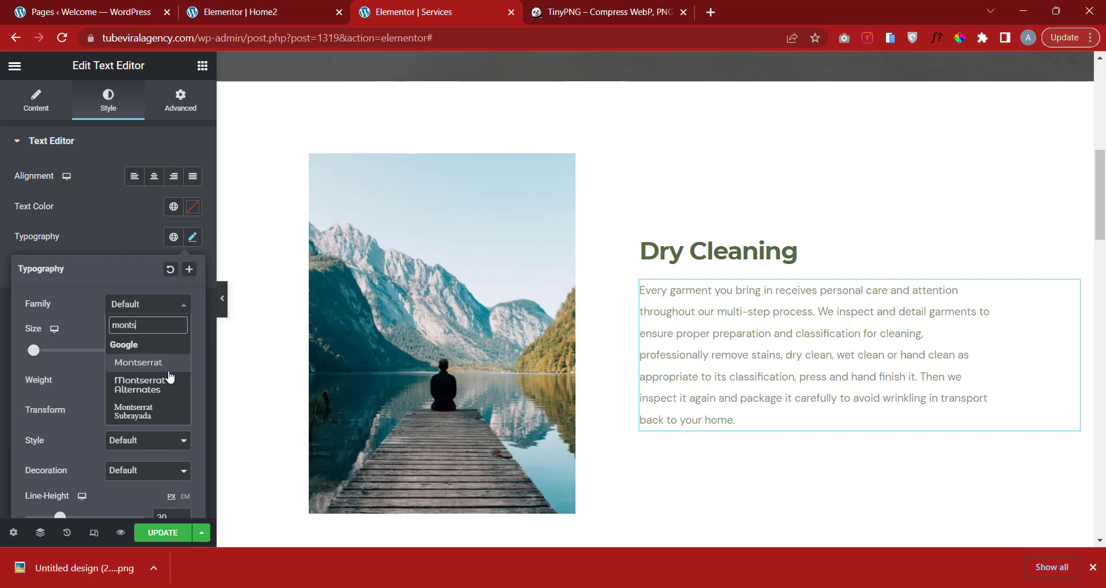
{"action": "left_click", "coordinate": [160, 366]}
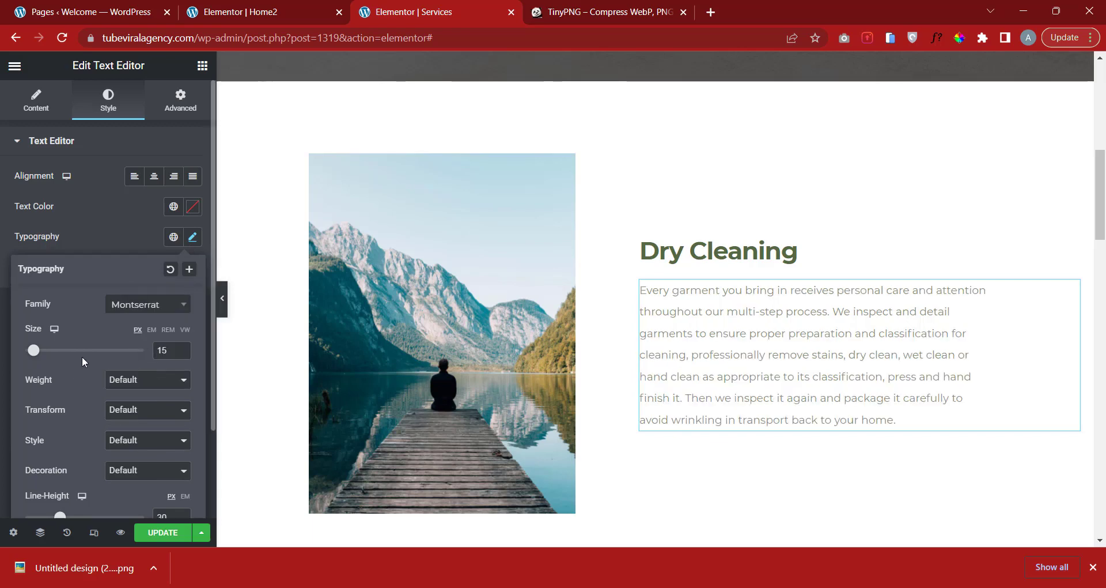
{"action": "left_click_drag", "start_coordinate": [32, 355], "coordinate": [36, 354]}
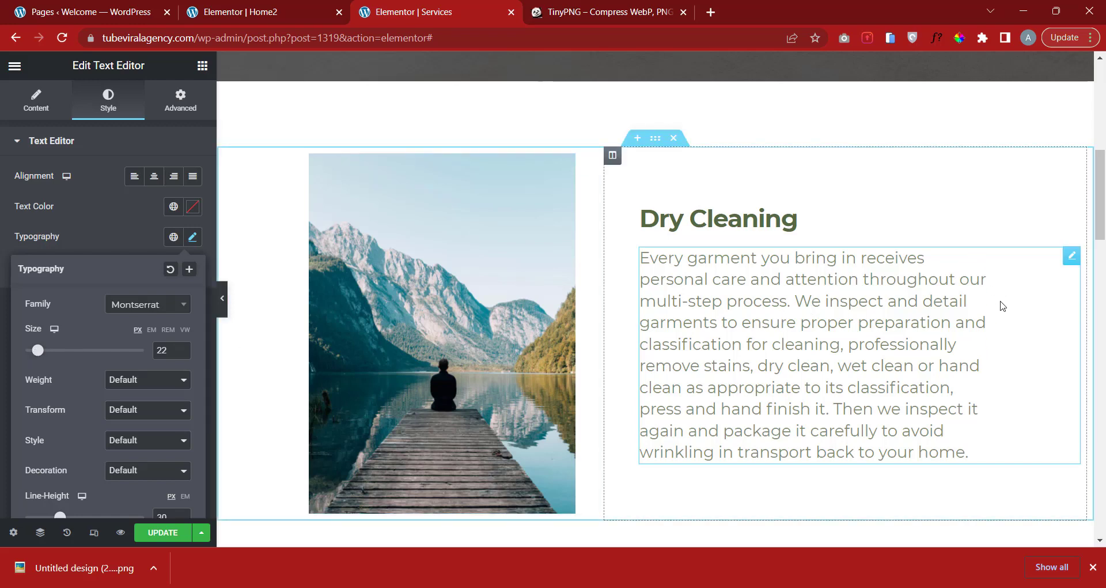
Set the Dry Cleaning paragraph's right padding to 60 px and preview the section at full width.
{"action": "left_click", "coordinate": [189, 108]}
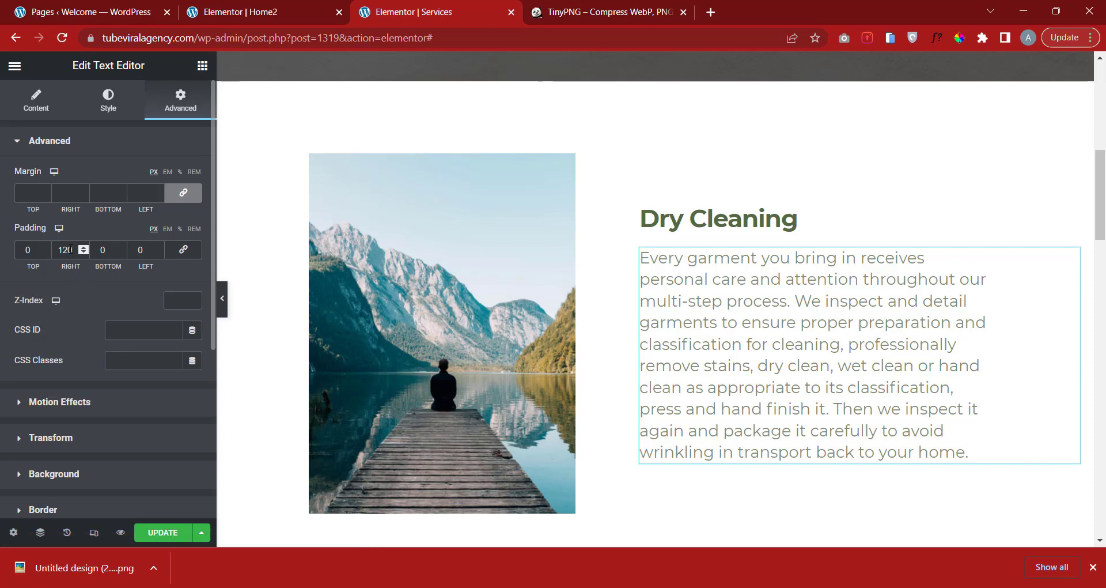
{"action": "left_click_drag", "start_coordinate": [68, 249], "coordinate": [55, 249]}
{"action": "key", "text": "BackSpace"}
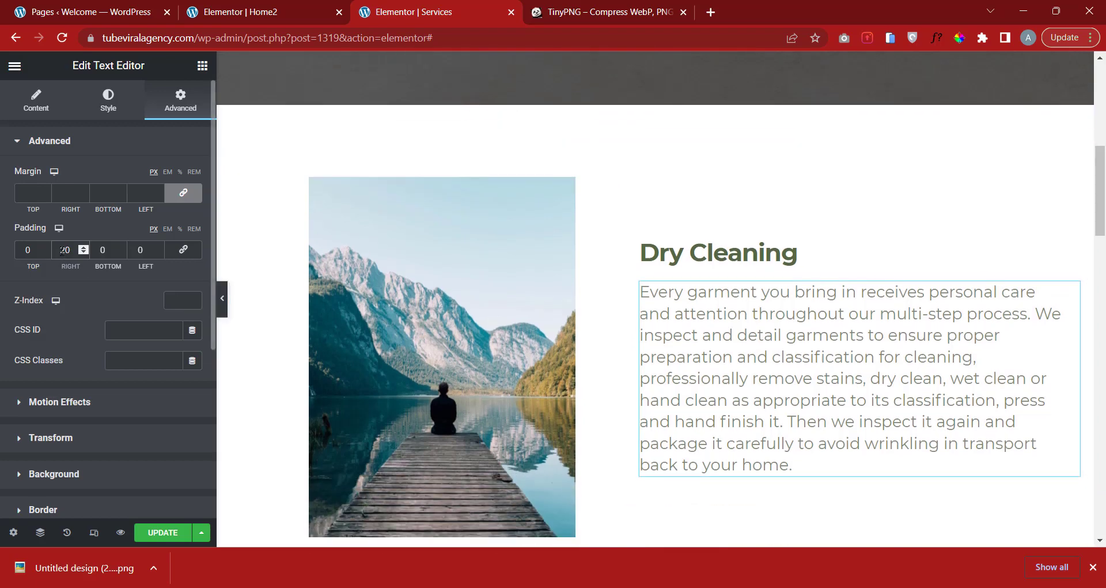
{"action": "type", "text": "60"}
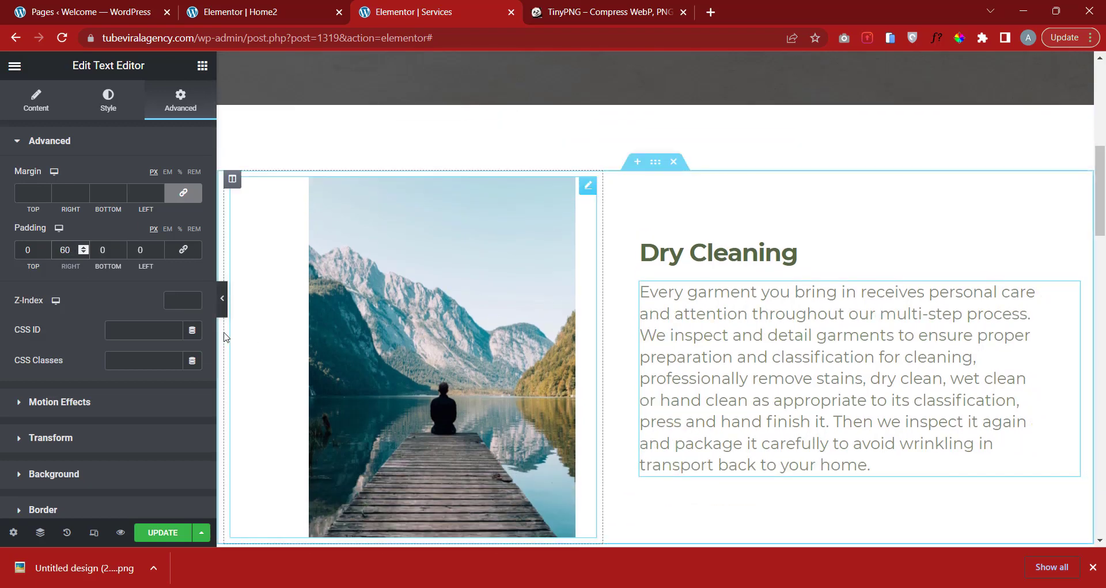
{"action": "left_click", "coordinate": [224, 305]}
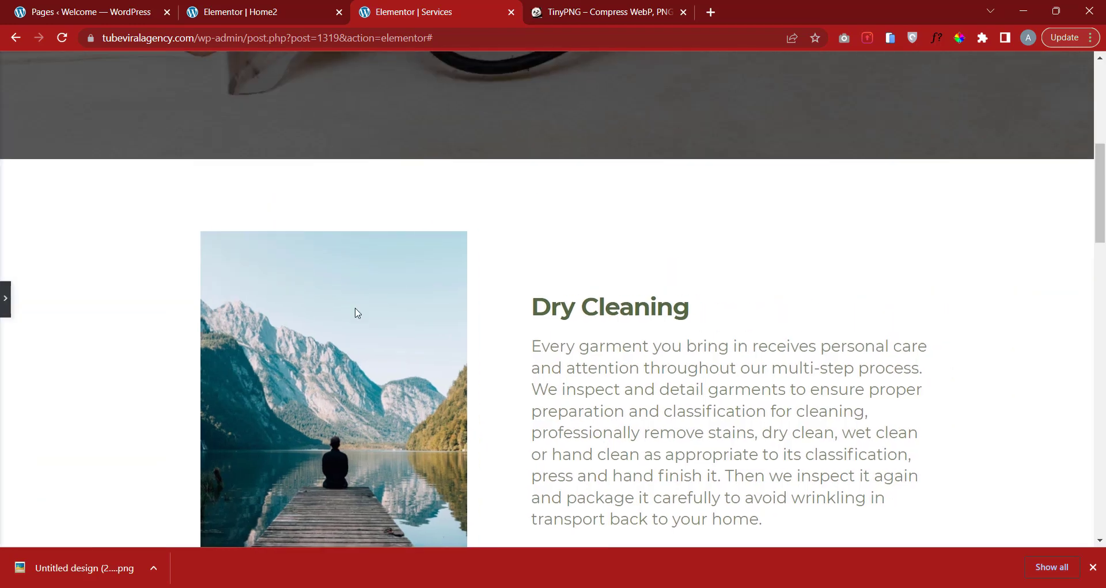
{"action": "left_click", "coordinate": [6, 299]}
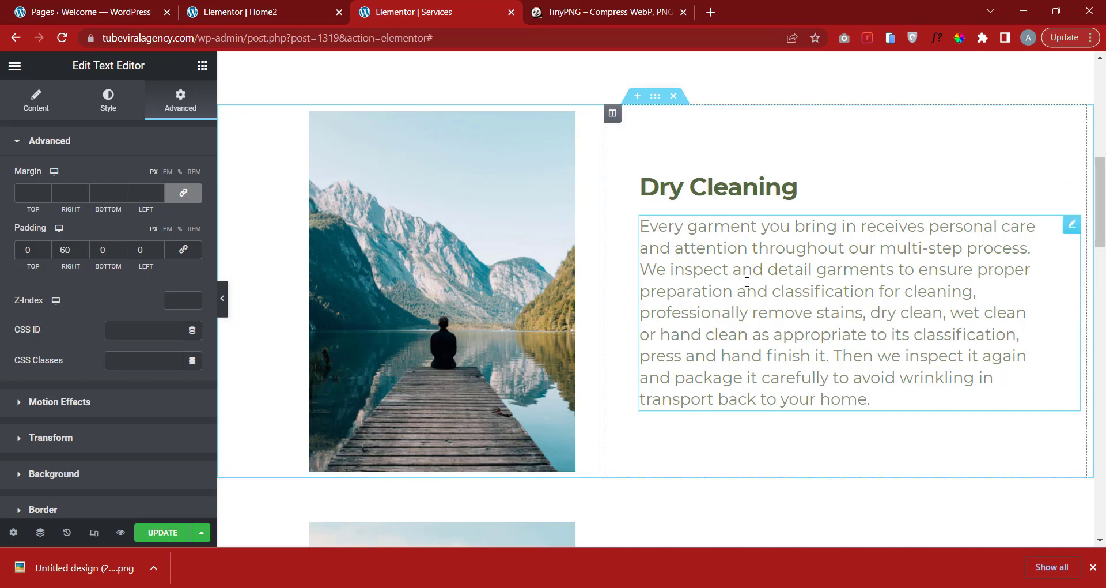
Reduce the Dry Cleaning paragraph's font size to 19 px and preview the section at full width.
{"action": "left_click", "coordinate": [109, 103]}
{"action": "left_click", "coordinate": [192, 237]}
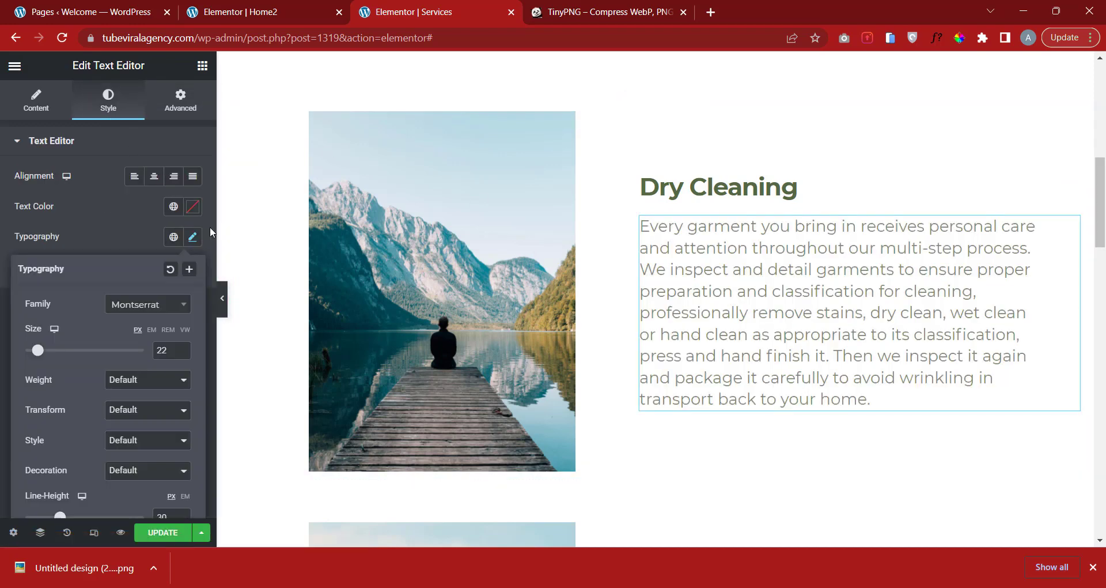
{"action": "left_click", "coordinate": [181, 353]}
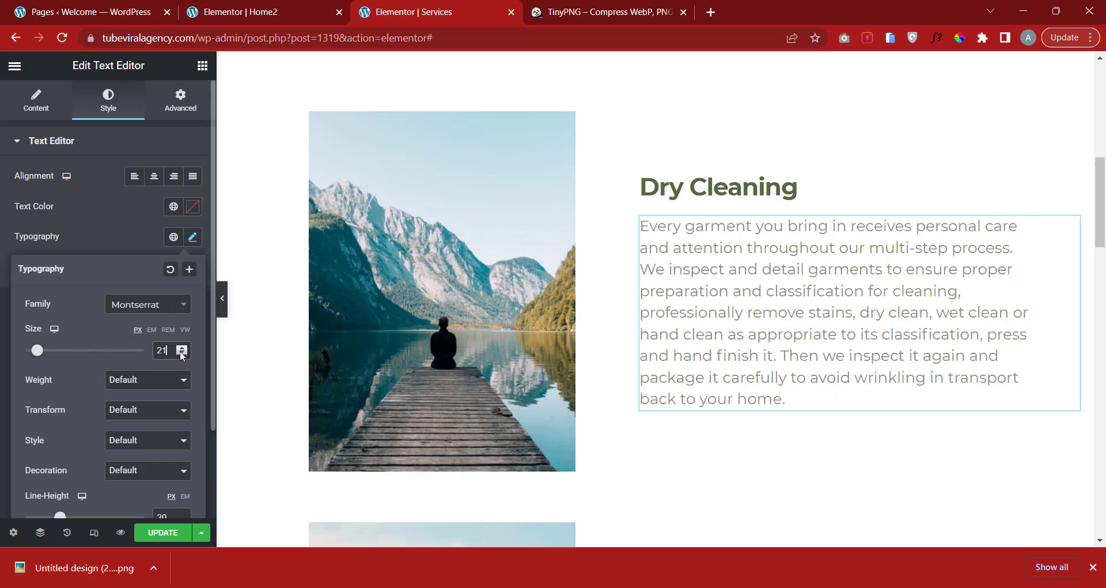
{"action": "left_click", "coordinate": [181, 353]}
{"action": "left_click", "coordinate": [182, 353]}
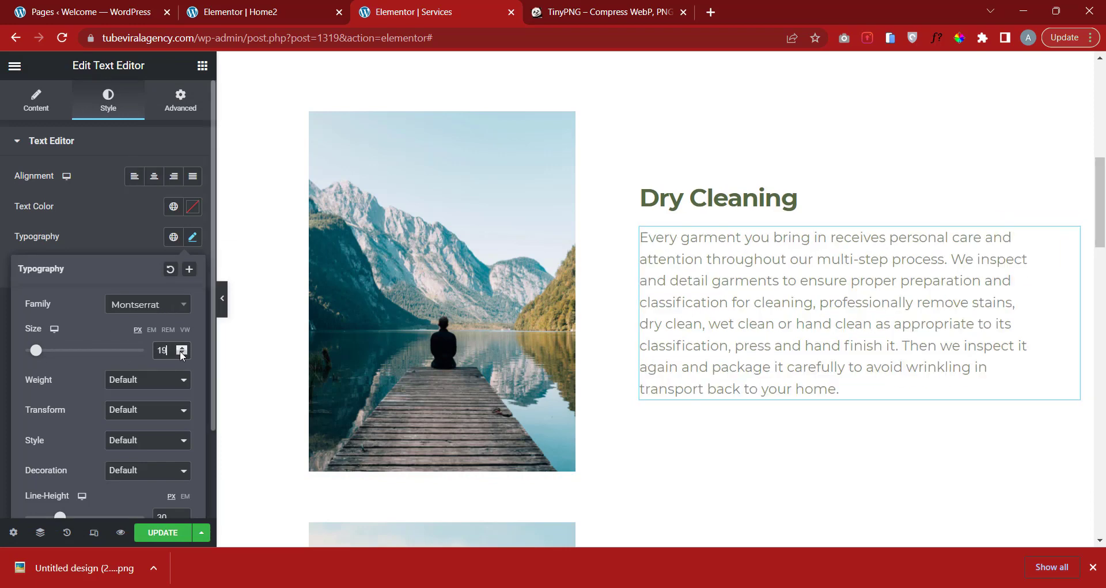
{"action": "left_click", "coordinate": [226, 305]}
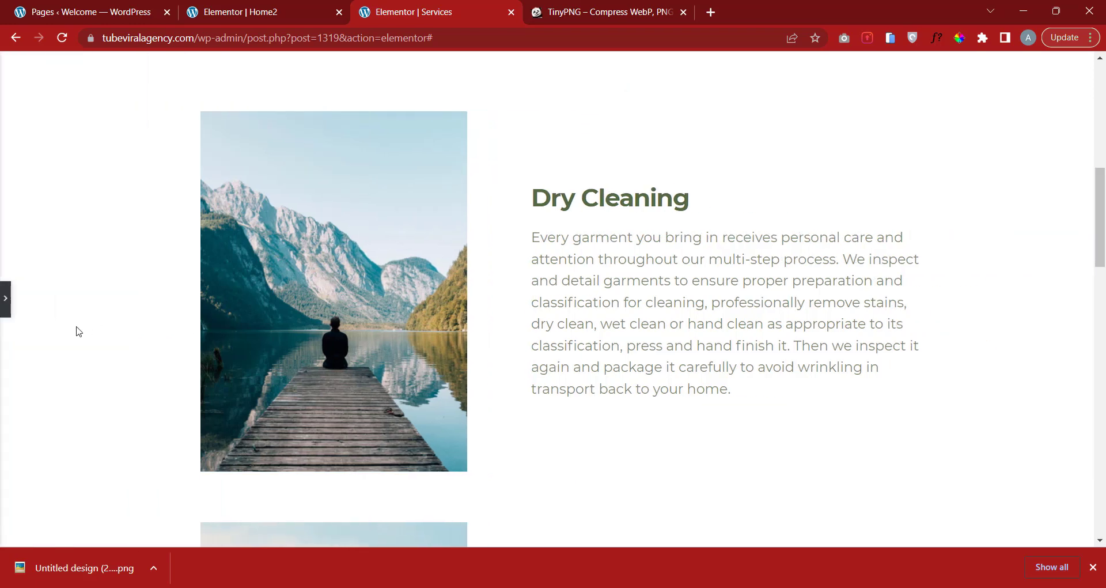
{"action": "left_click", "coordinate": [5, 299]}
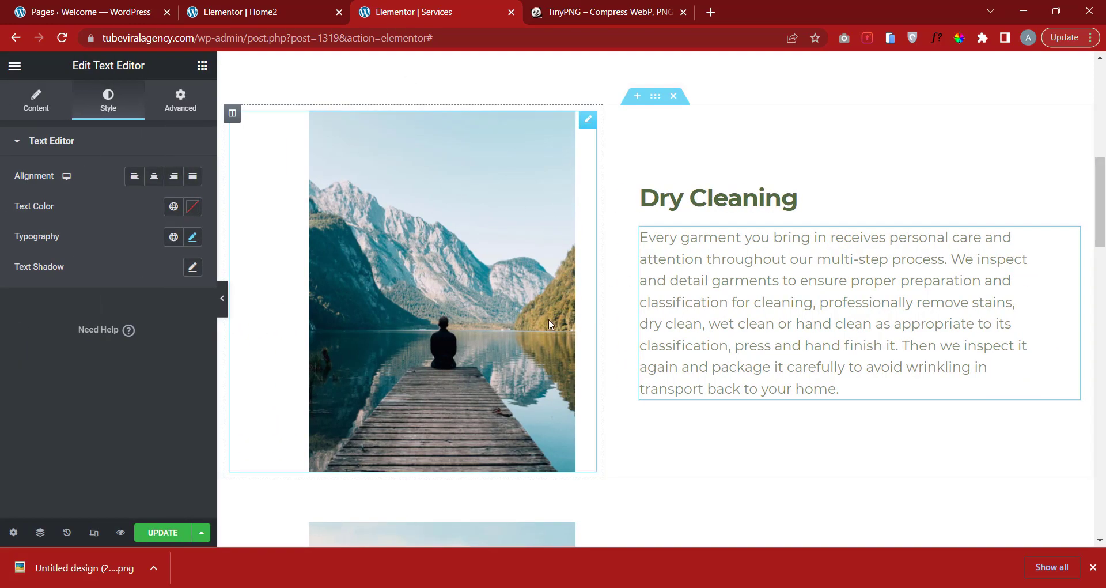
Switch to Canva, browse the suggested design types, create a blank Facebook Post (Landscape) design and accept all cookies.
{"action": "key", "text": "alt+Tab"}
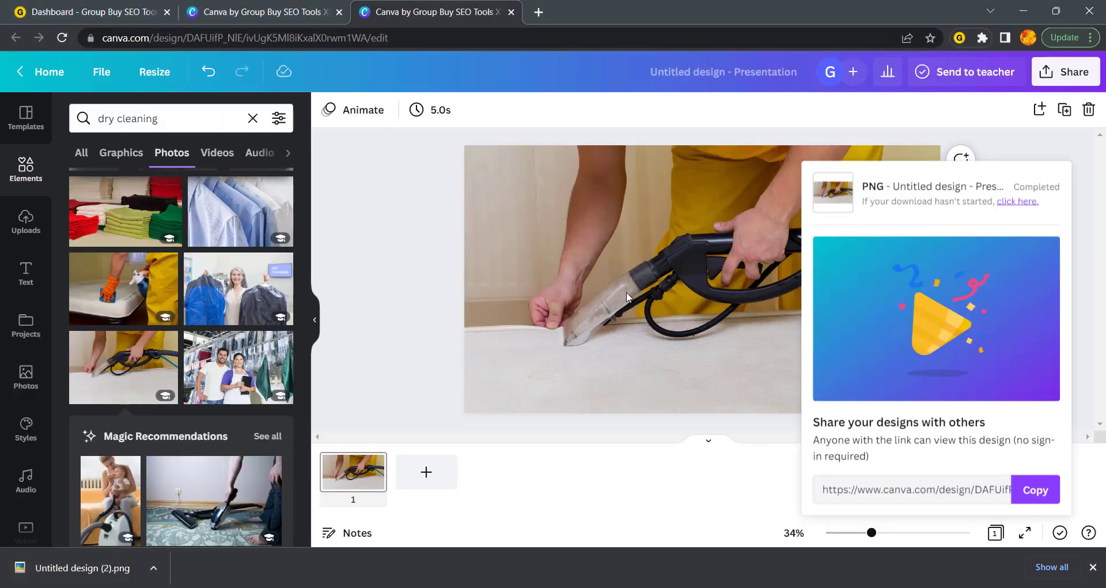
{"action": "left_click", "coordinate": [414, 249]}
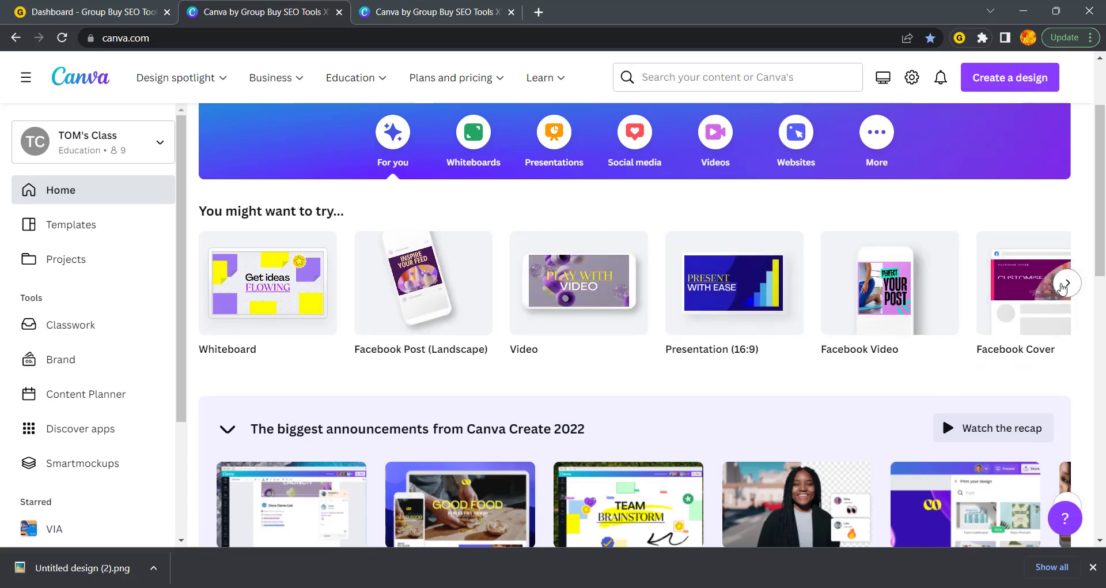
{"action": "left_click", "coordinate": [1063, 286]}
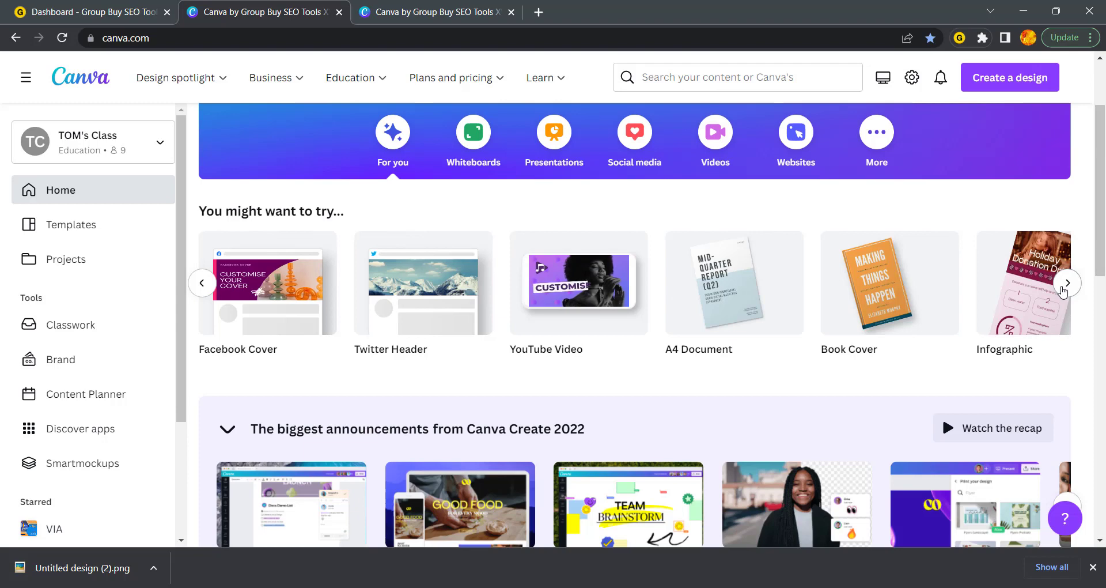
{"action": "left_click", "coordinate": [1063, 295]}
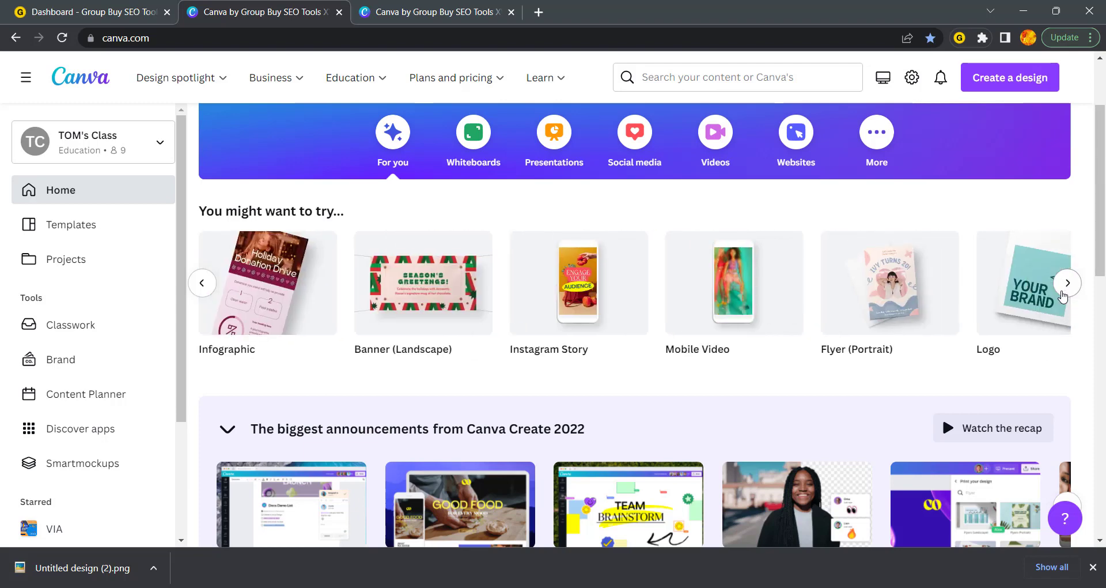
{"action": "left_click", "coordinate": [1063, 295]}
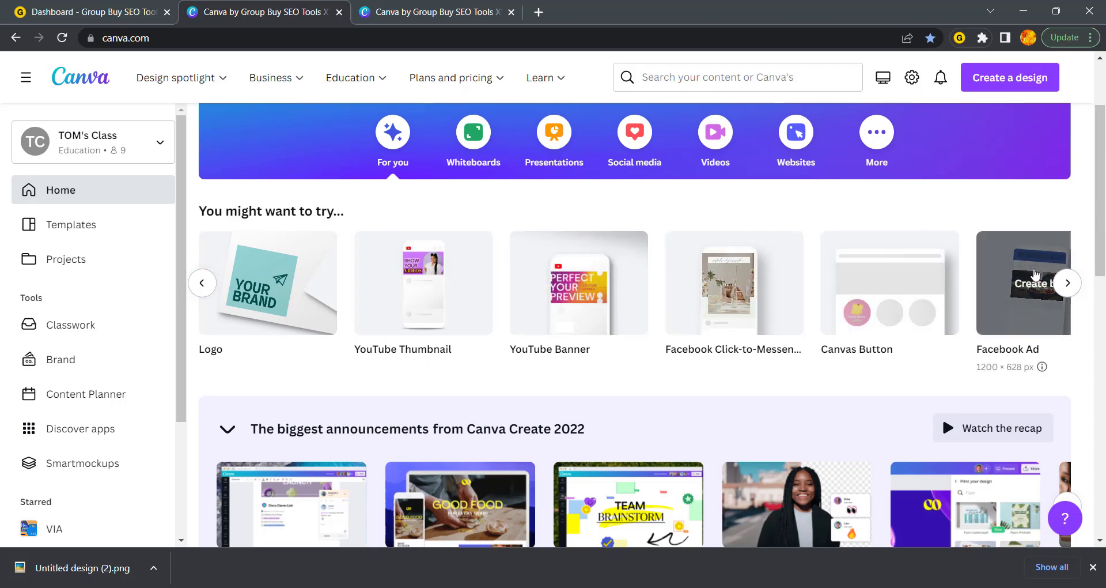
{"action": "left_click", "coordinate": [1066, 286]}
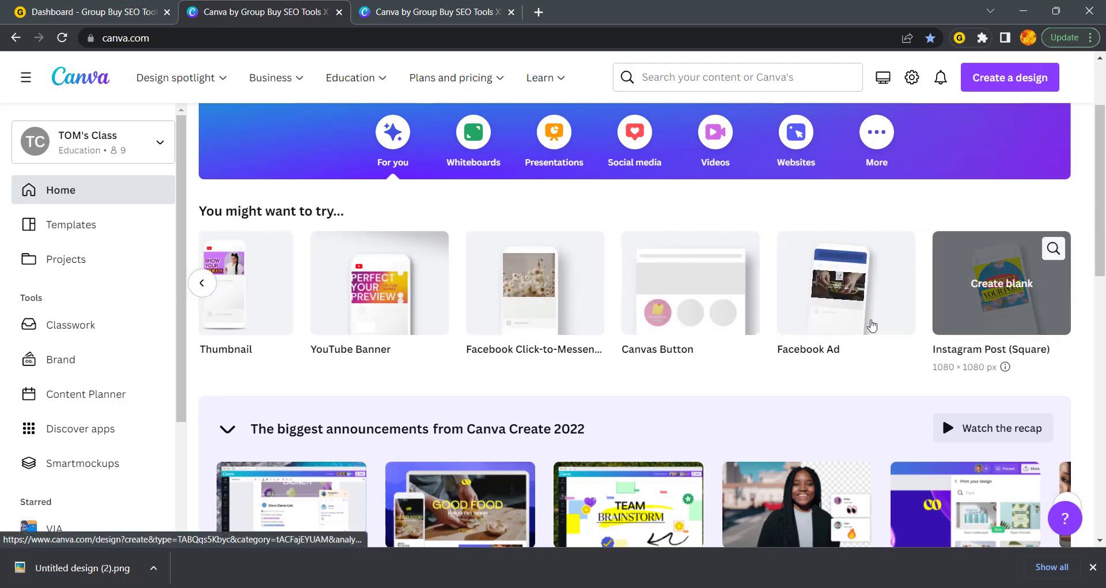
{"action": "left_click", "coordinate": [203, 283]}
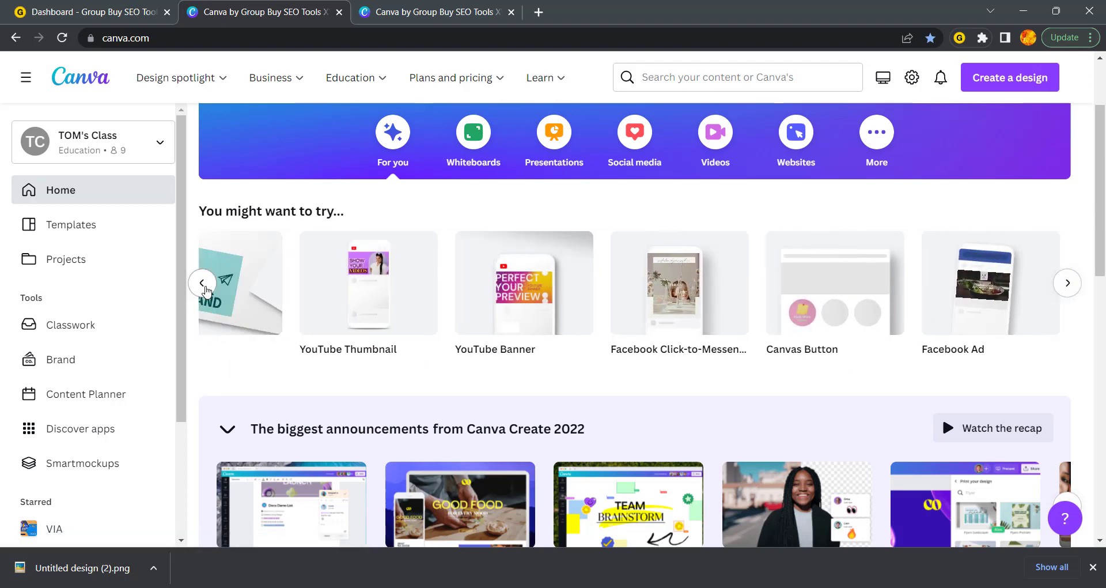
{"action": "left_click", "coordinate": [203, 283]}
{"action": "left_click", "coordinate": [203, 283]}
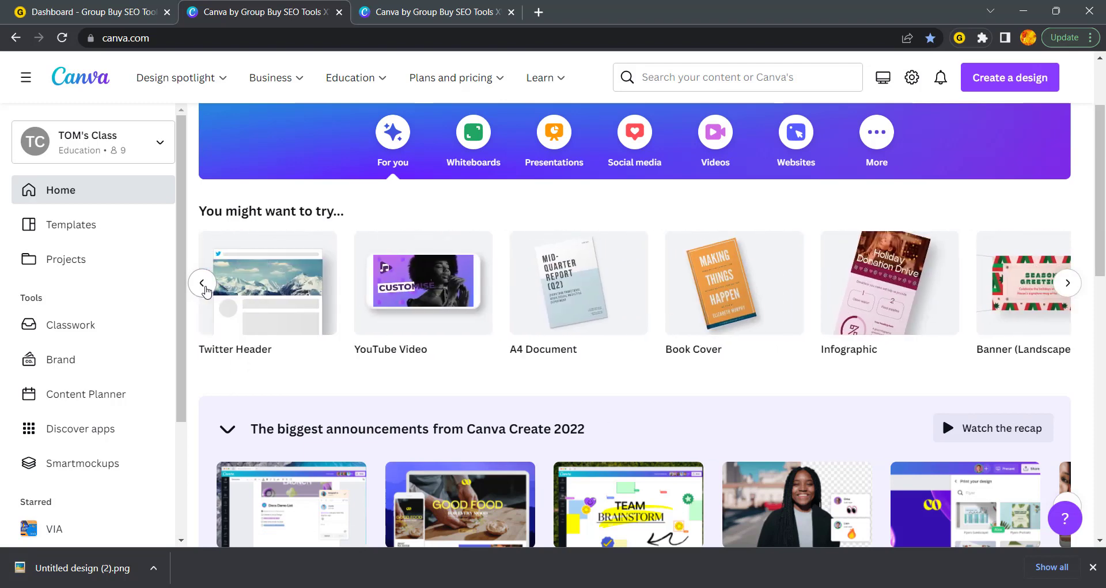
{"action": "left_click", "coordinate": [203, 283]}
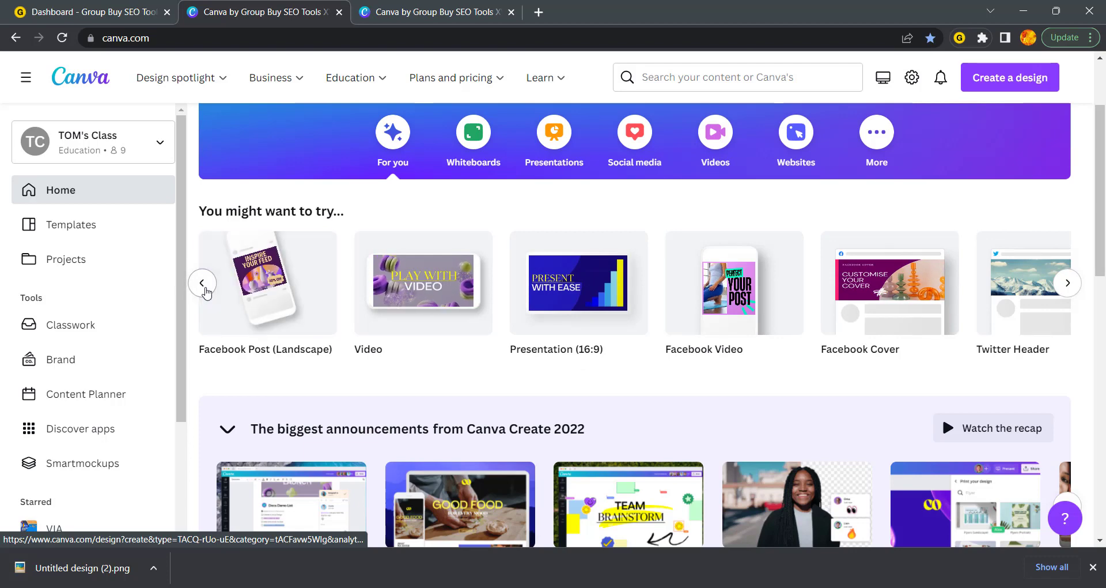
{"action": "left_click", "coordinate": [202, 285]}
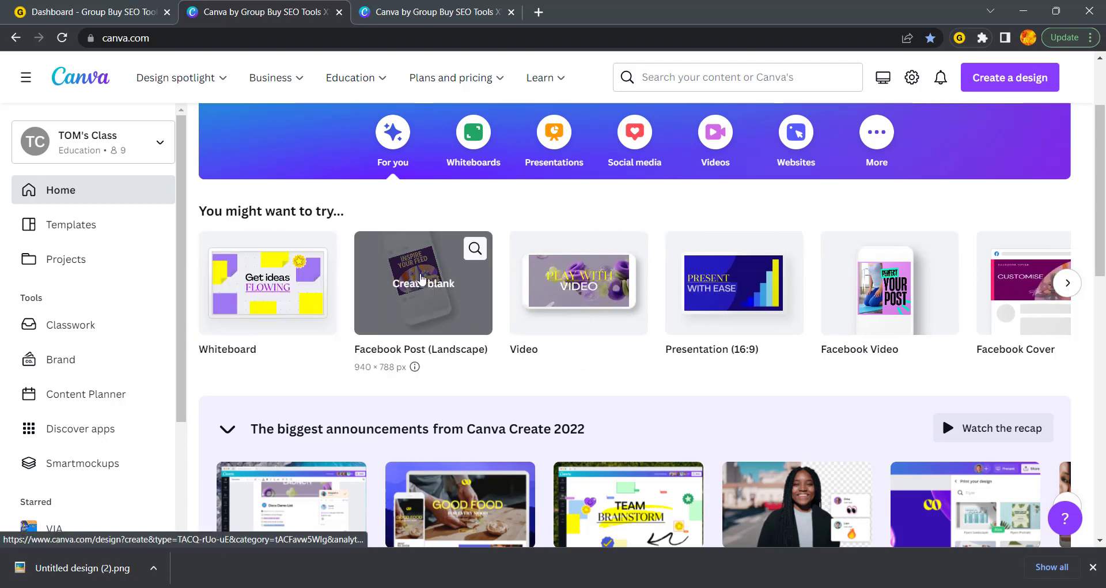
{"action": "left_click", "coordinate": [421, 280]}
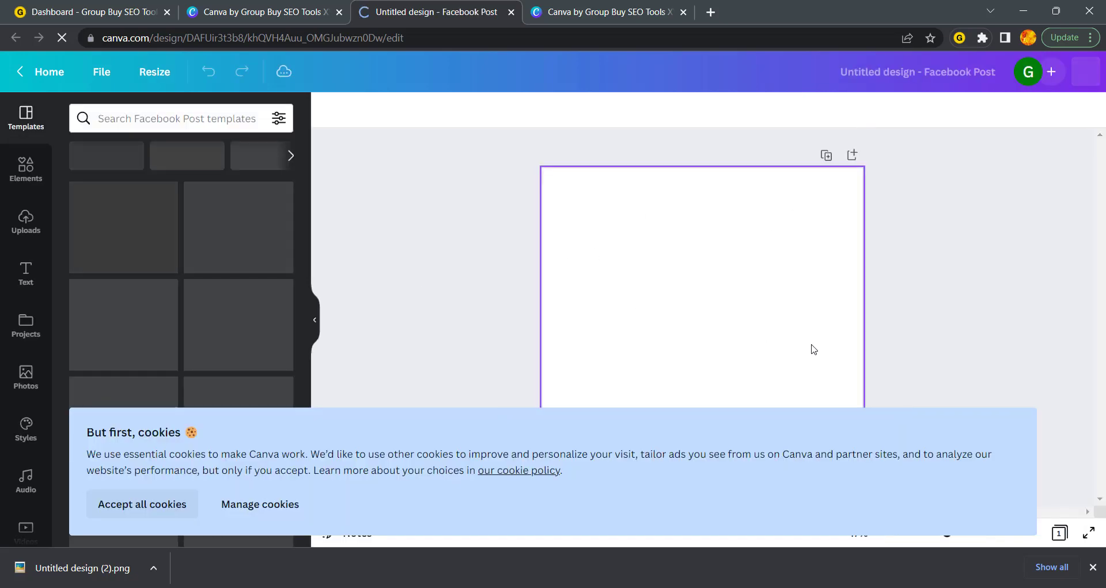
{"action": "left_click", "coordinate": [148, 504]}
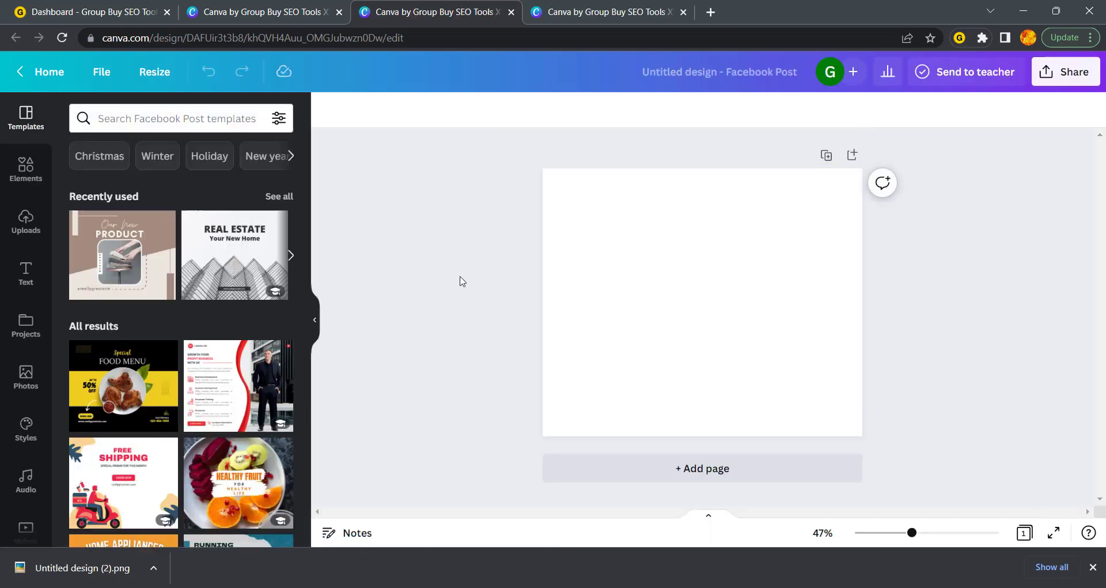
Search Canva's photos for "dry cleaning" and add the hanging vest-and-shirts photo and the blue washing machine photo to the blank page.
{"action": "left_click", "coordinate": [24, 167]}
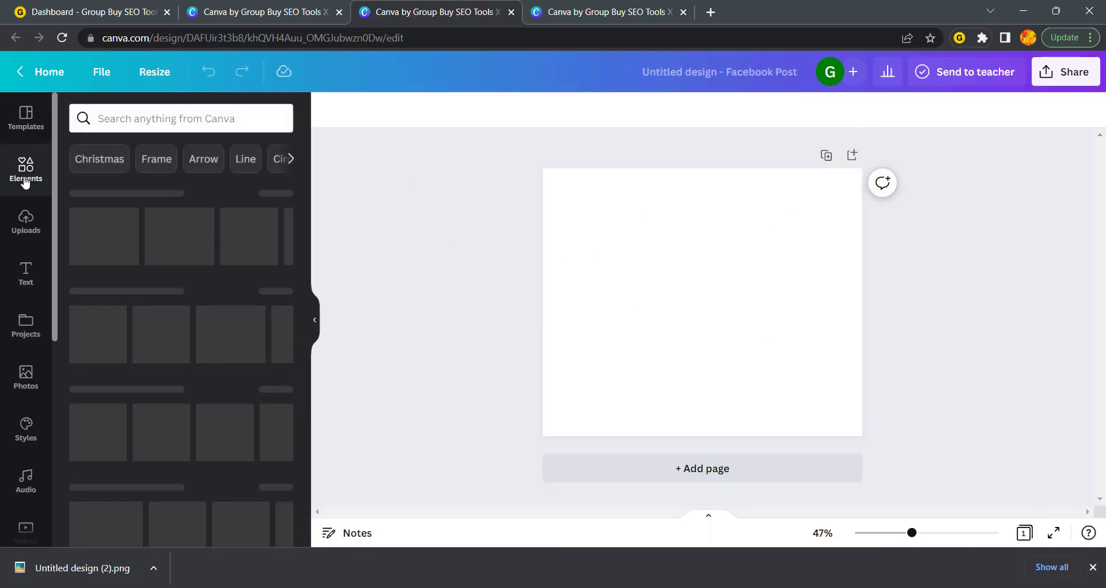
{"action": "left_click", "coordinate": [168, 123]}
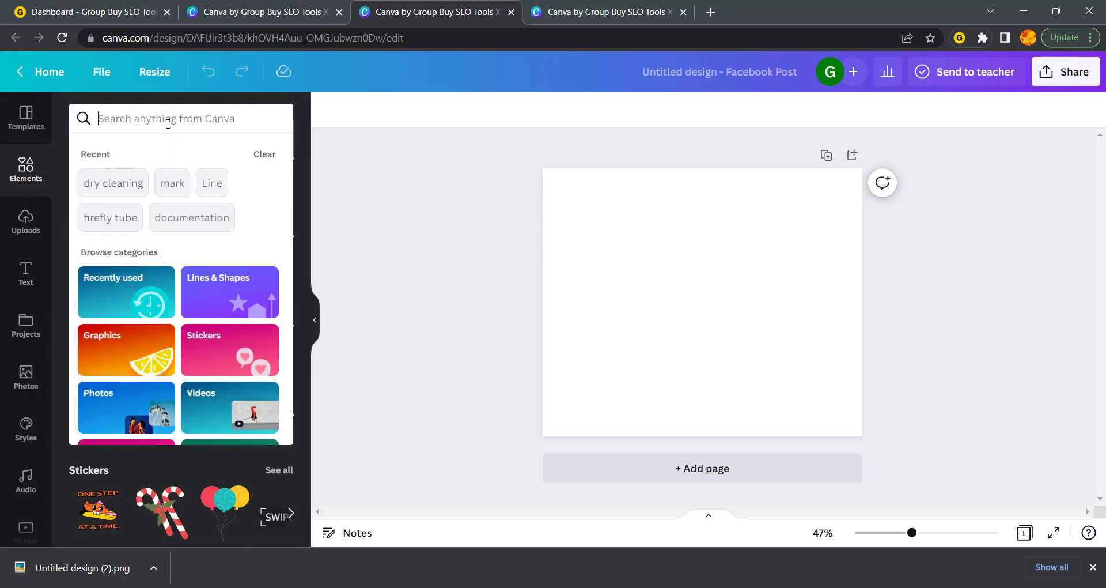
{"action": "left_click", "coordinate": [129, 183]}
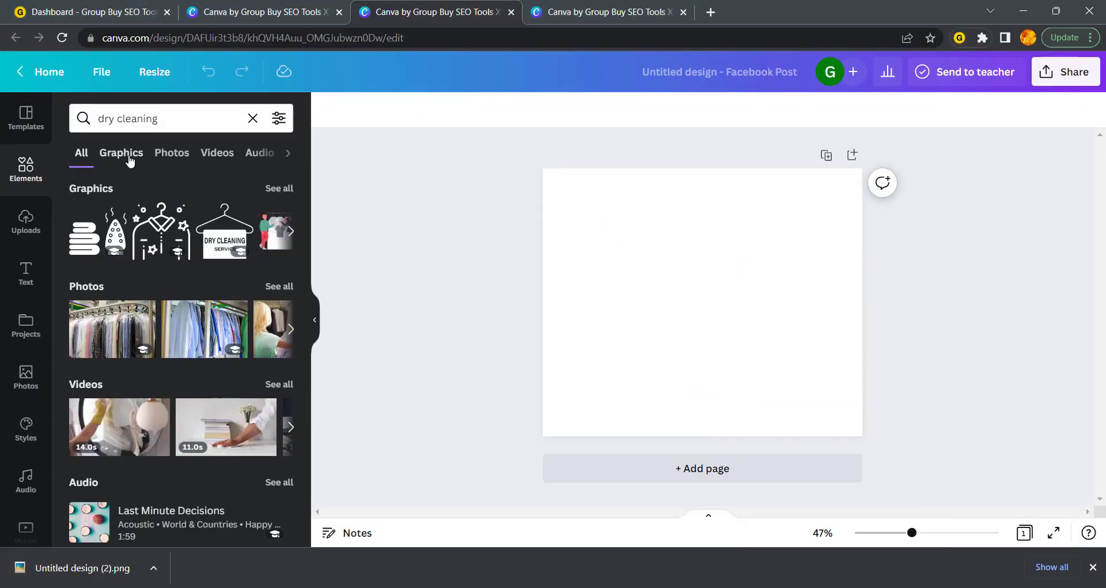
{"action": "left_click", "coordinate": [171, 153]}
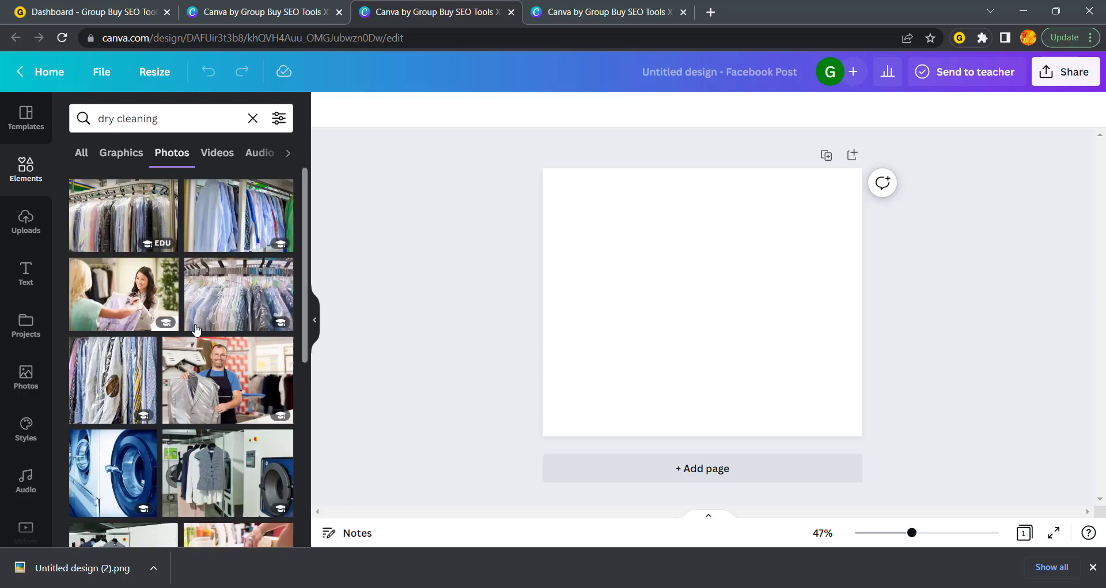
{"action": "scroll", "coordinate": [317, 426], "scroll_direction": "down", "scroll_amount": 1}
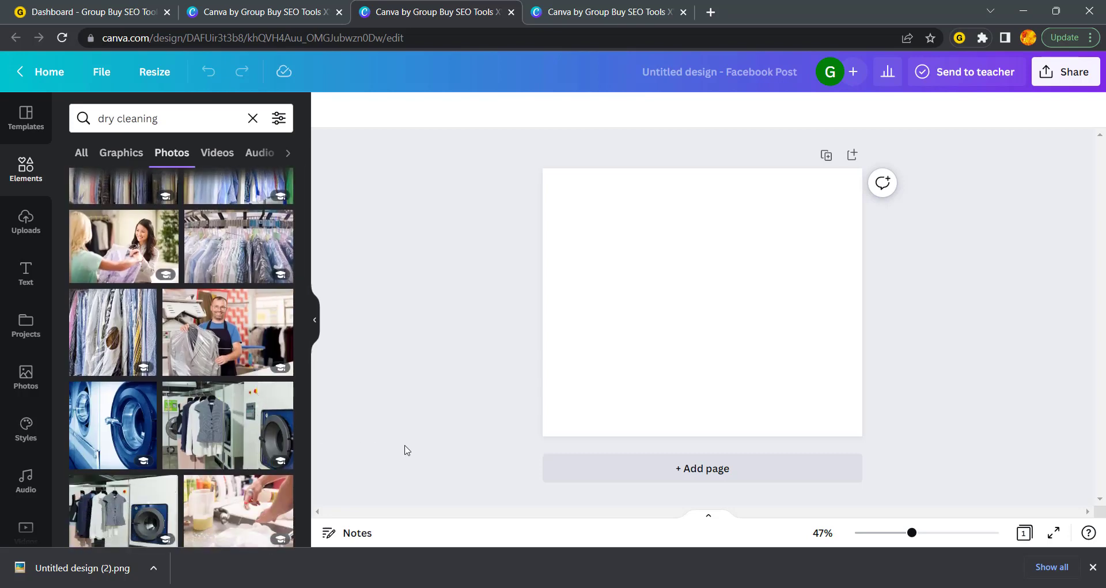
{"action": "scroll", "coordinate": [257, 385], "scroll_direction": "down", "scroll_amount": 1}
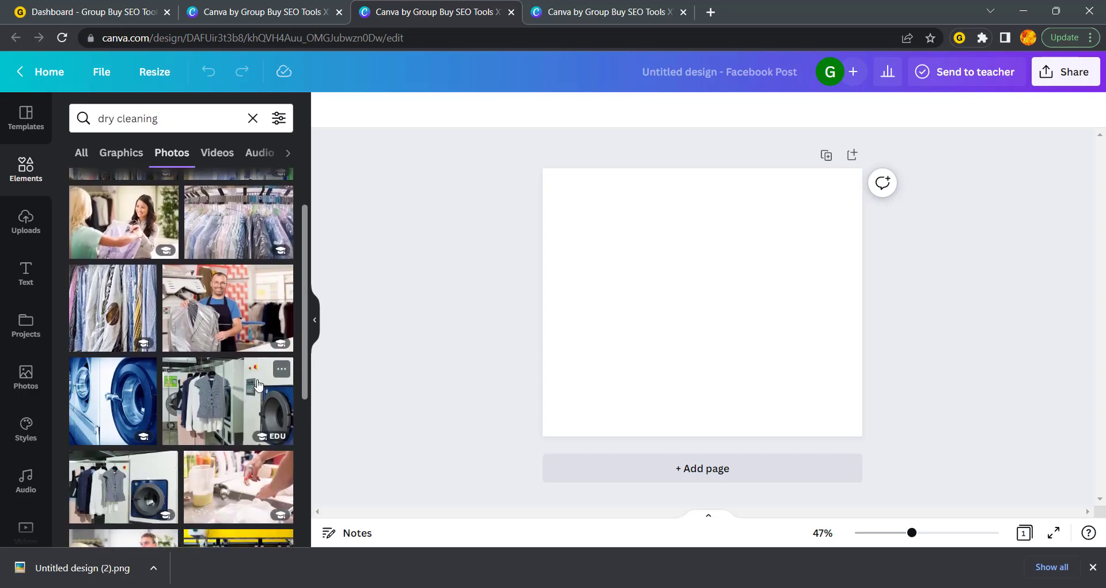
{"action": "left_click", "coordinate": [222, 401]}
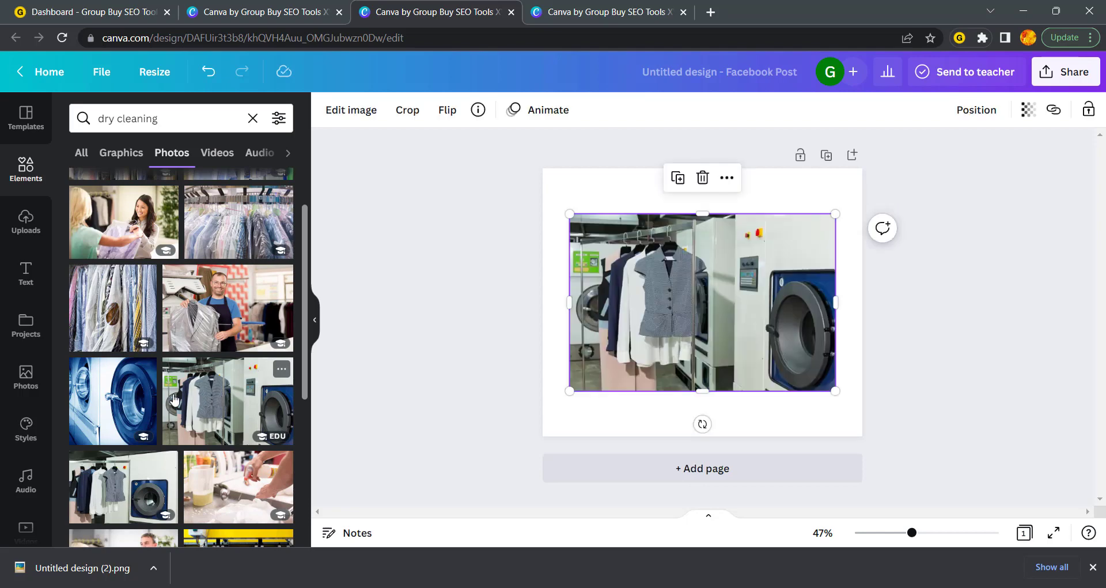
{"action": "scroll", "coordinate": [174, 399], "scroll_direction": "down", "scroll_amount": 1}
{"action": "left_click", "coordinate": [113, 353]}
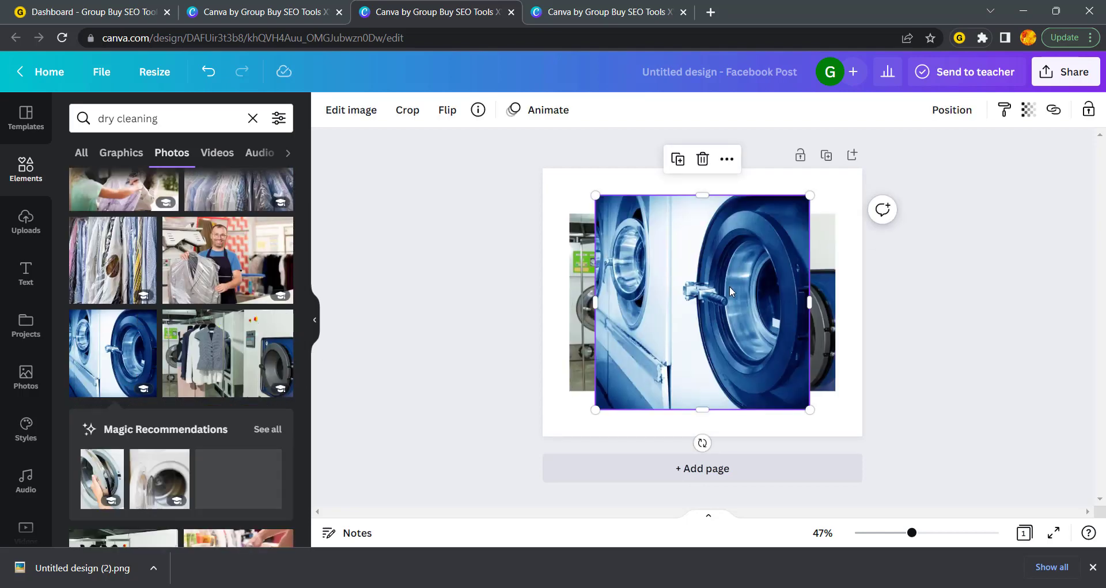
Replace the vest-and-shirts and blue washing machine photos on the page with the recommended photo of the washing machine row numbered 11.
{"action": "left_click_drag", "start_coordinate": [729, 286], "coordinate": [677, 318]}
{"action": "left_click", "coordinate": [786, 295]}
{"action": "key", "text": "Delete"}
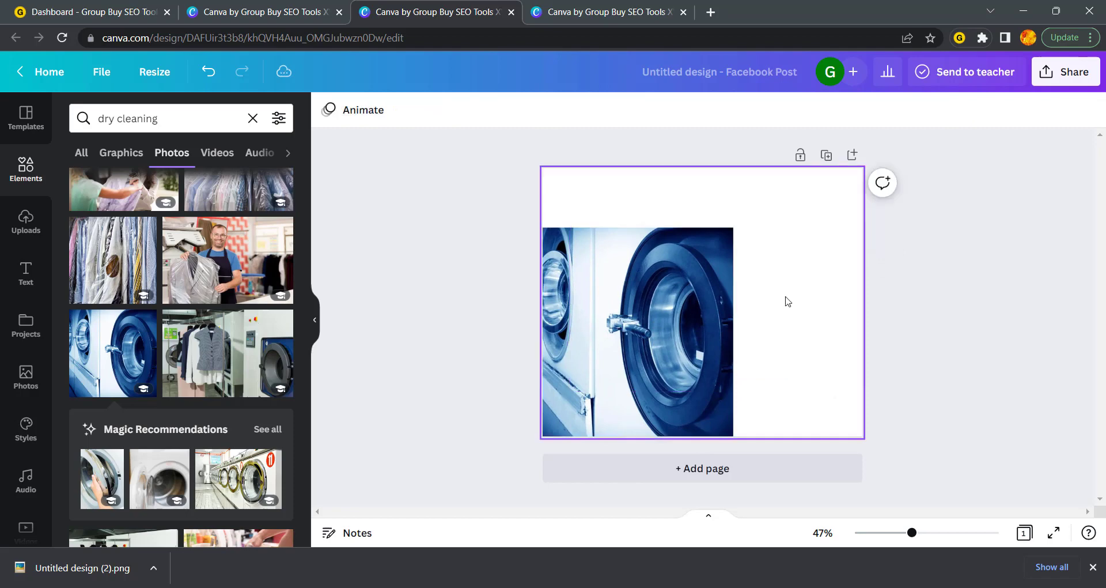
{"action": "left_click", "coordinate": [332, 289]}
{"action": "scroll", "coordinate": [234, 415], "scroll_direction": "down", "scroll_amount": 1}
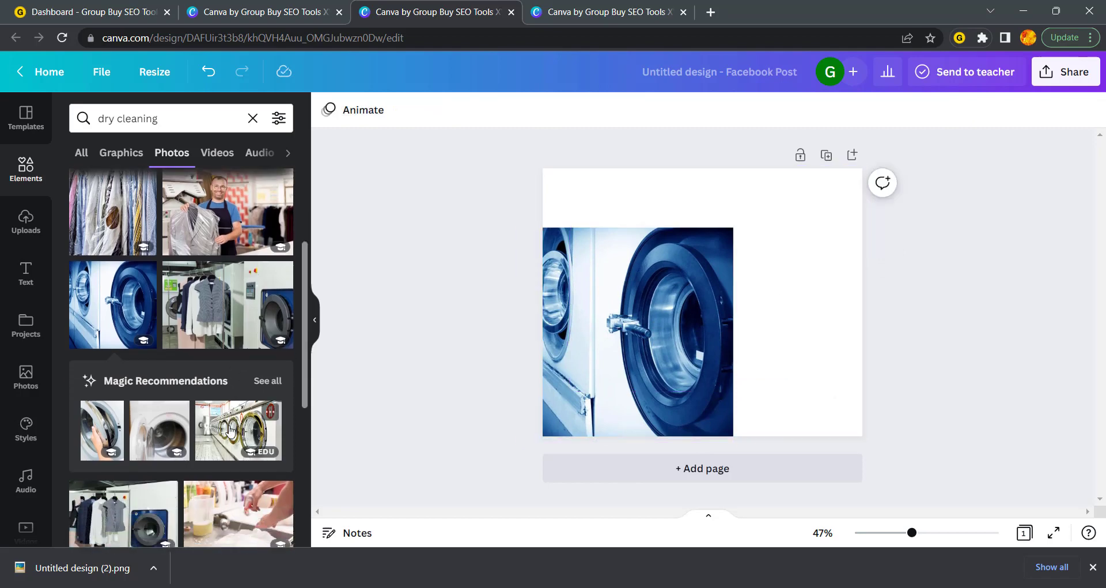
{"action": "left_click", "coordinate": [231, 431]}
{"action": "left_click", "coordinate": [629, 406]}
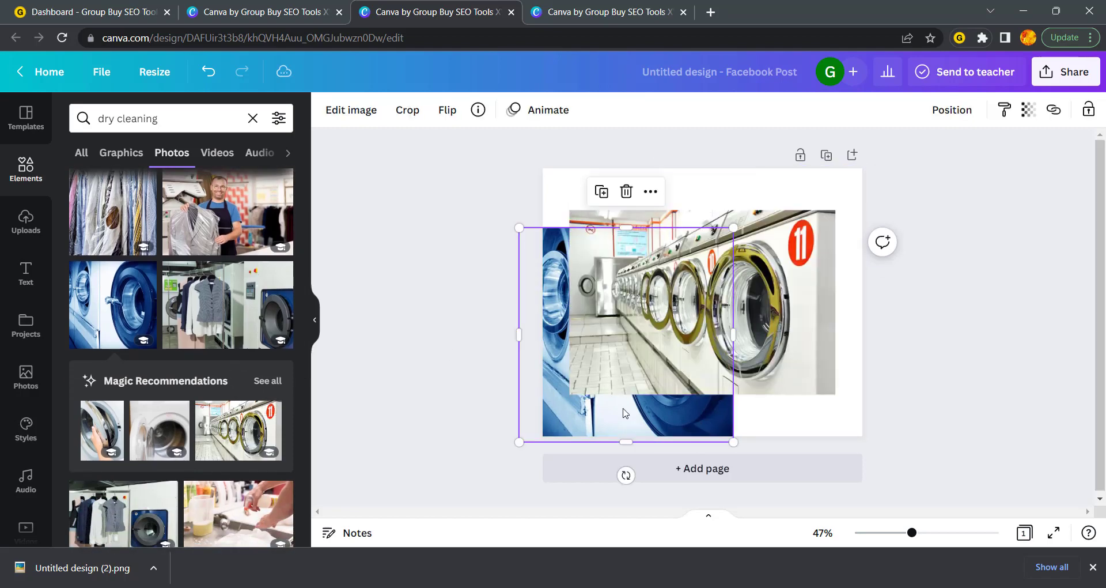
{"action": "key", "text": "Delete"}
Align the washing machine row photo to the page's upper-right corner and enlarge it to about 1,137 by 788.
{"action": "left_click_drag", "start_coordinate": [588, 393], "coordinate": [614, 354]}
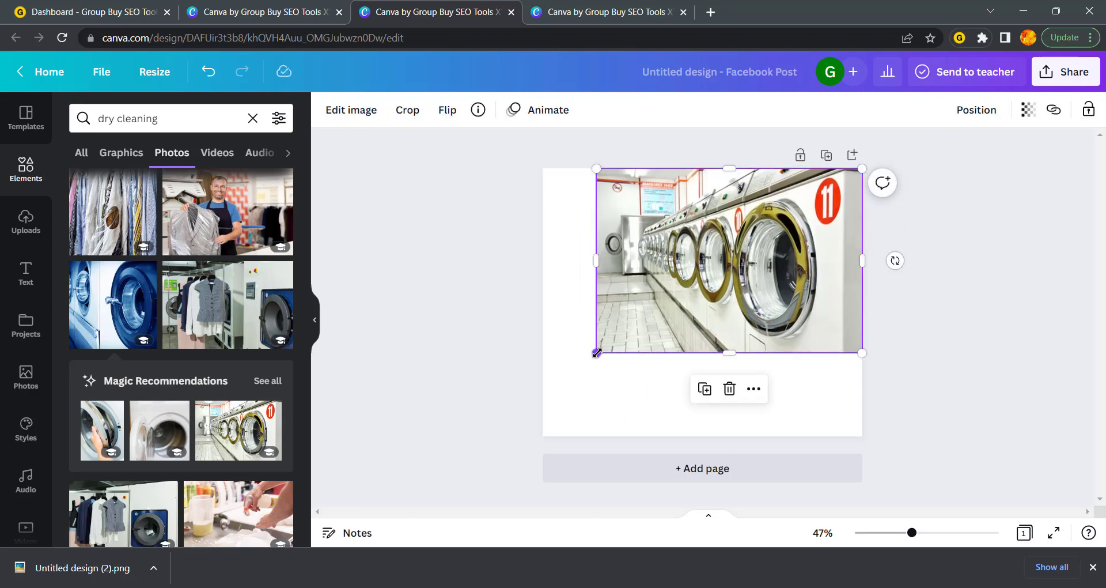
{"action": "left_click_drag", "start_coordinate": [569, 403], "coordinate": [499, 469]}
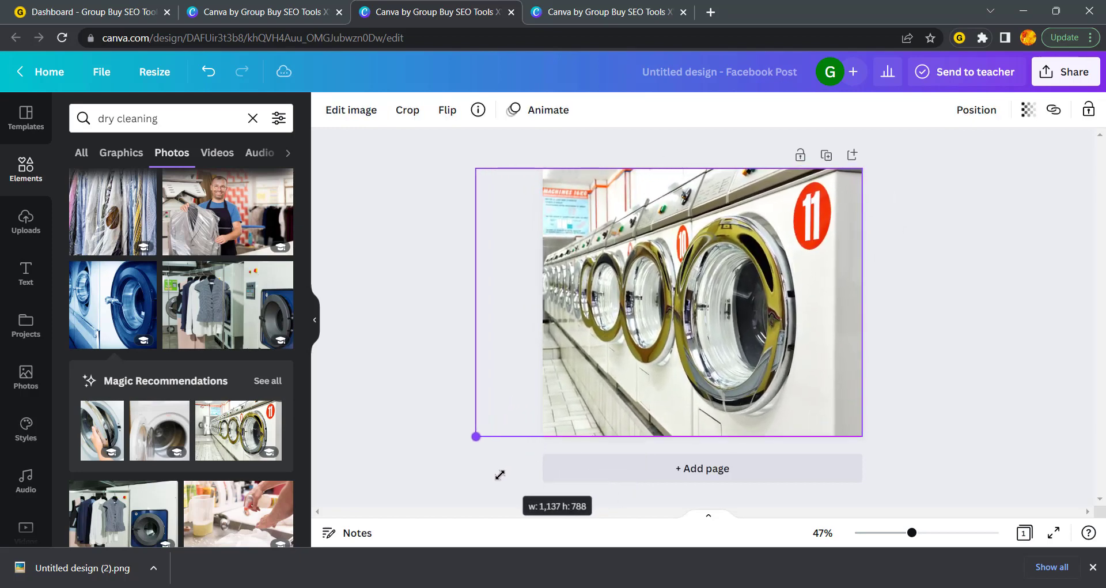
{"action": "double_click", "coordinate": [719, 393]}
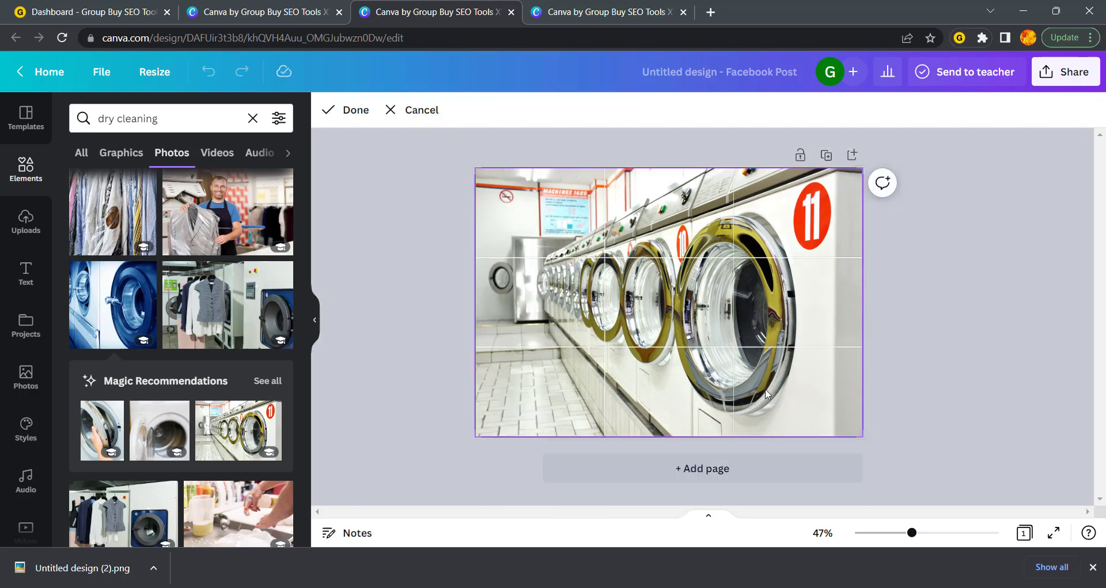
{"action": "left_click", "coordinate": [957, 397]}
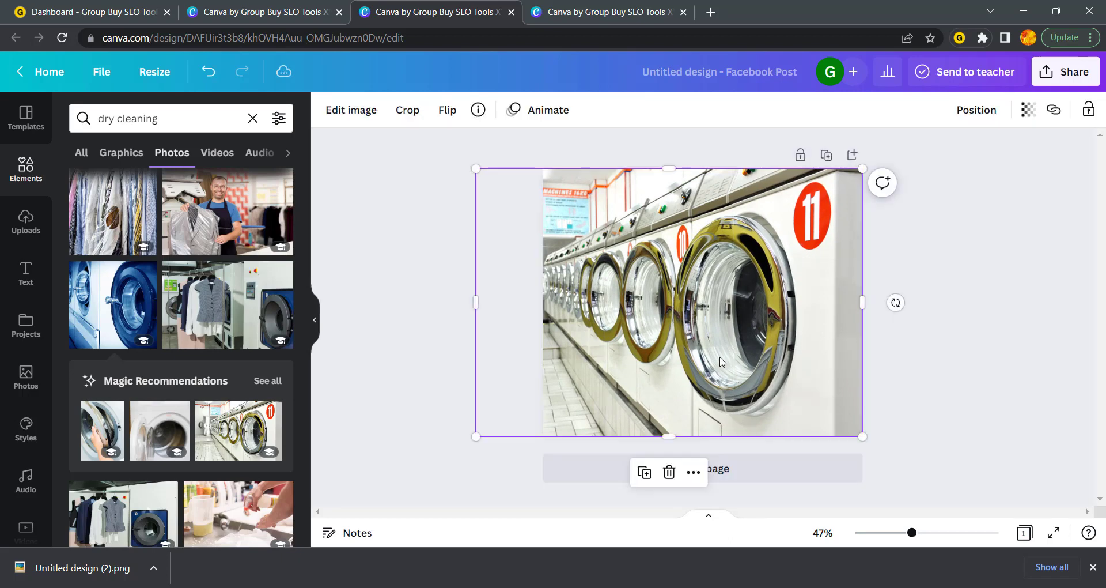
Try the washing machine row photo as the page background and detach it from the background again.
{"action": "right_click", "coordinate": [720, 360]}
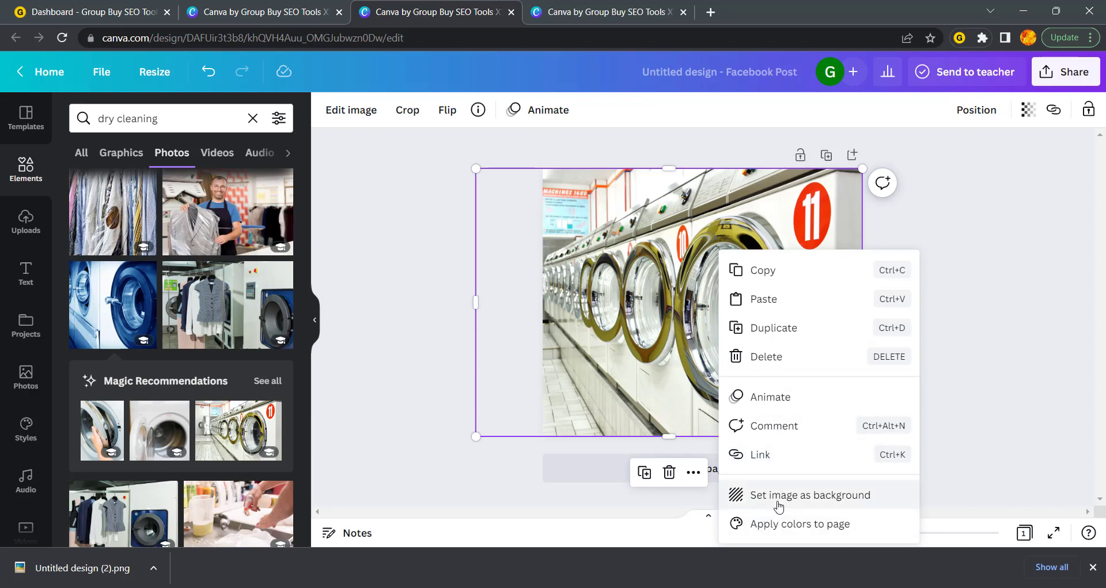
{"action": "left_click", "coordinate": [979, 439]}
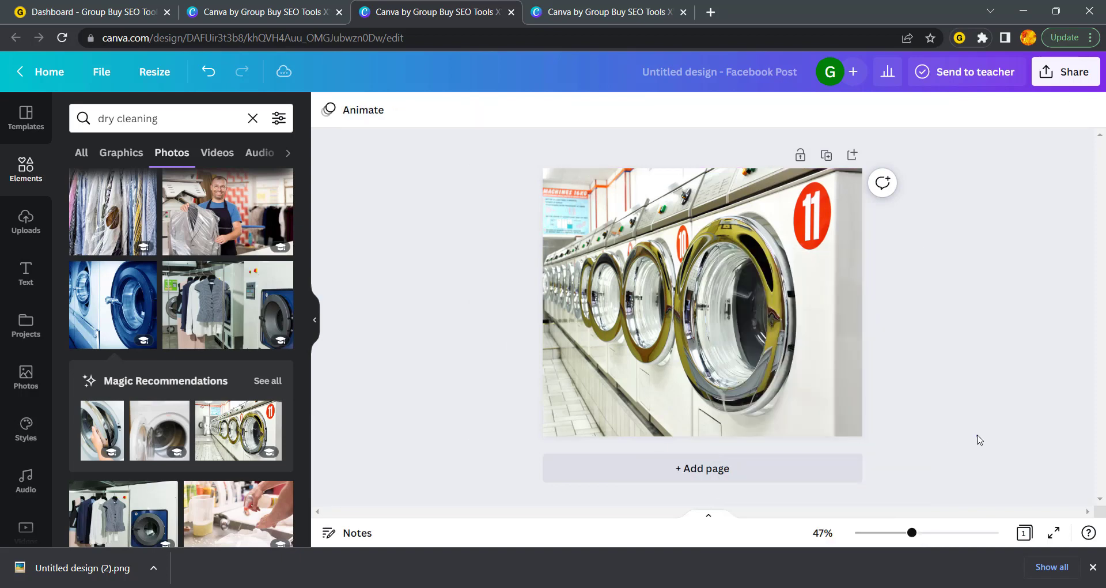
{"action": "right_click", "coordinate": [762, 345]}
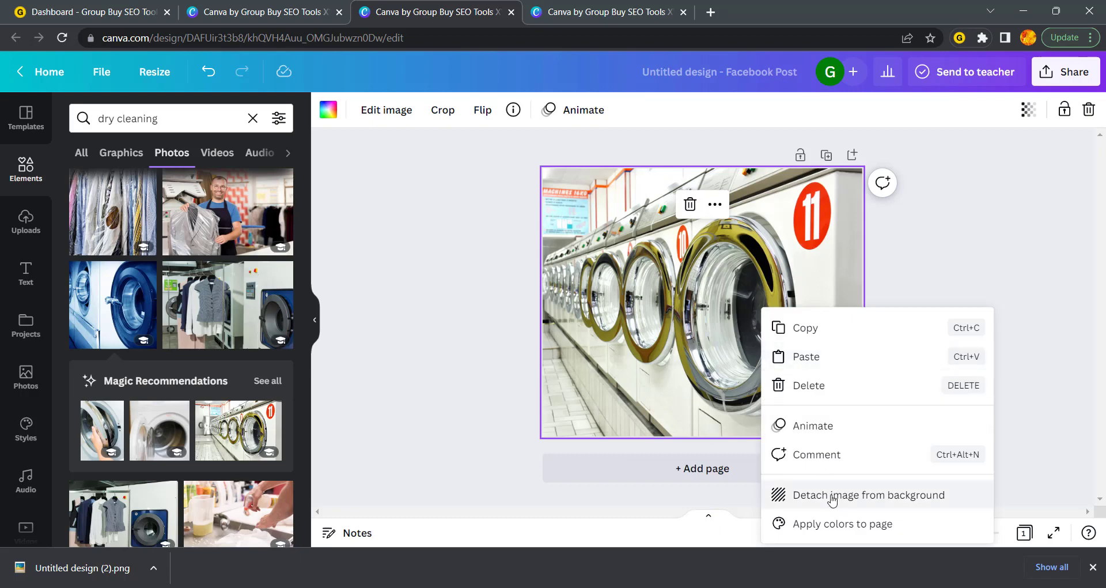
{"action": "left_click", "coordinate": [815, 495]}
Reposition and enlarge the detached photo to cover the whole page, keeping the back wall and the foremost washer door in frame.
{"action": "left_click_drag", "start_coordinate": [727, 337], "coordinate": [801, 331]}
{"action": "left_click_drag", "start_coordinate": [646, 390], "coordinate": [529, 469]}
{"action": "left_click_drag", "start_coordinate": [740, 385], "coordinate": [740, 355]}
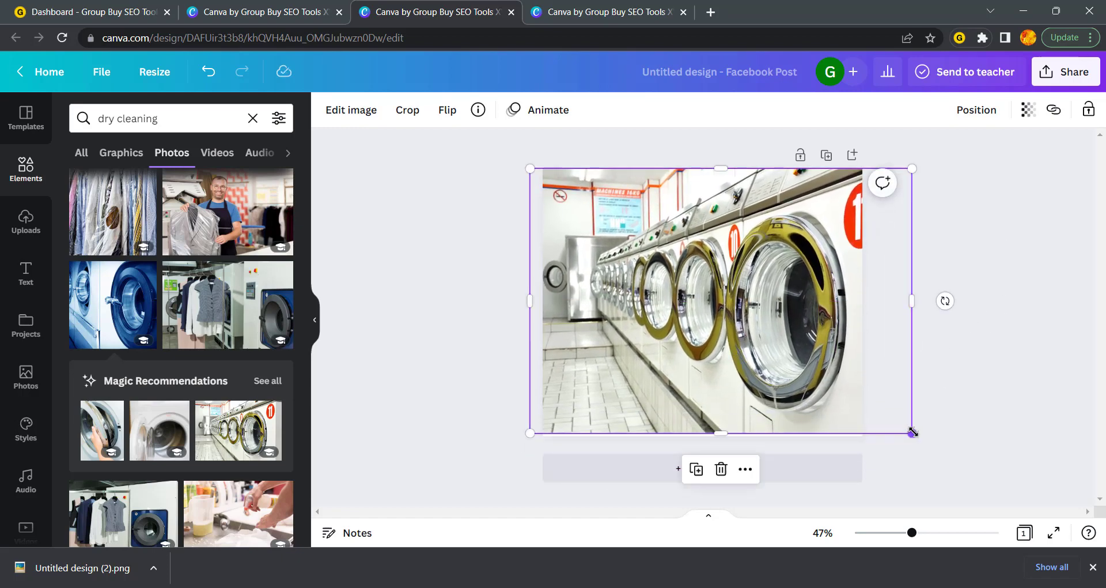
{"action": "left_click_drag", "start_coordinate": [912, 431], "coordinate": [925, 463]}
{"action": "left_click", "coordinate": [441, 319]}
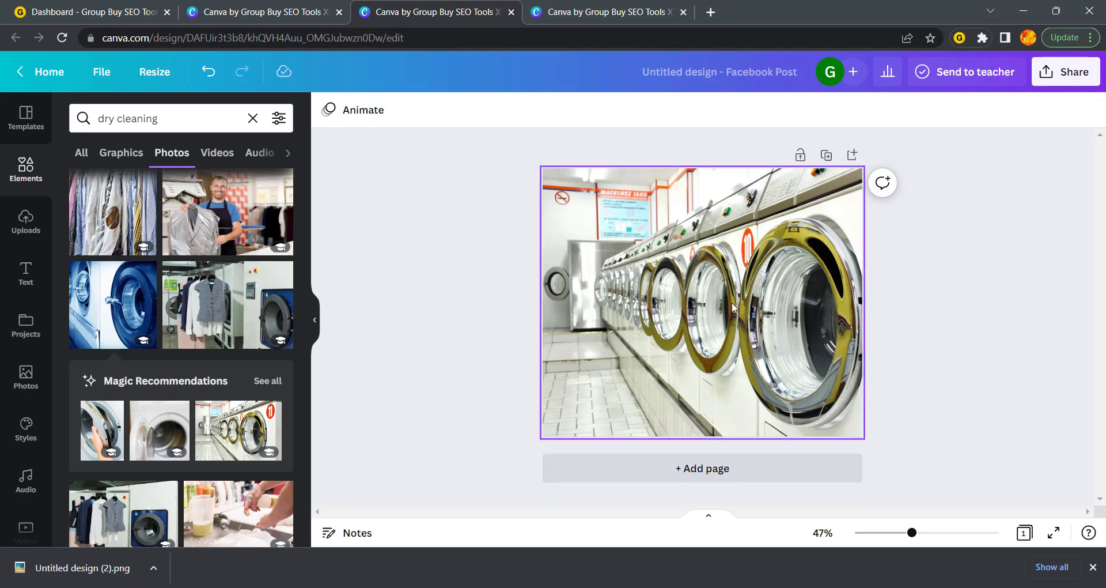
Download the design as a PNG at size 1 (940 × 788 px).
{"action": "left_click", "coordinate": [1073, 74]}
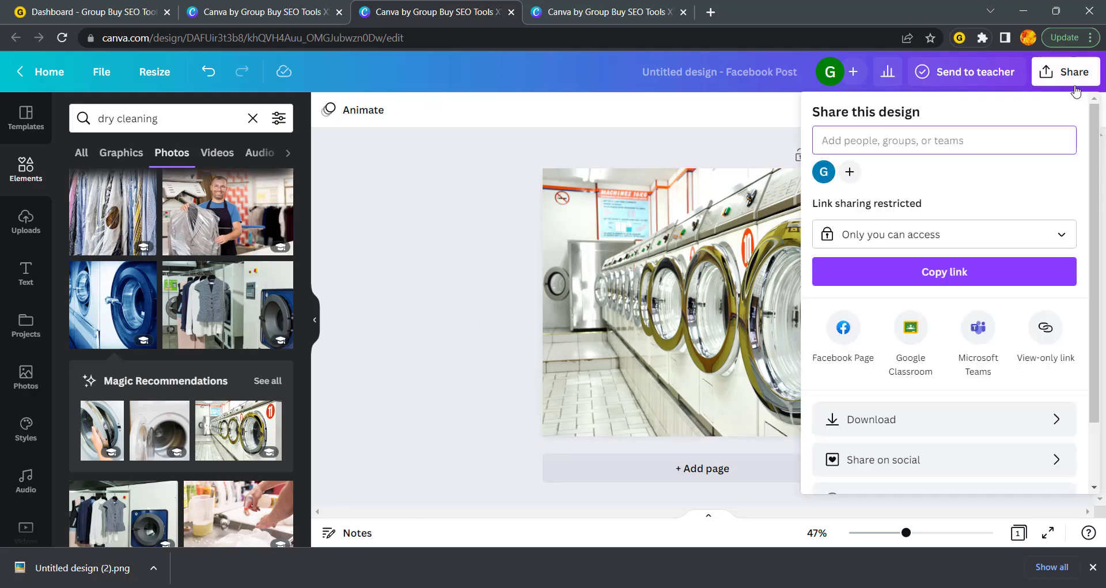
{"action": "left_click", "coordinate": [920, 410]}
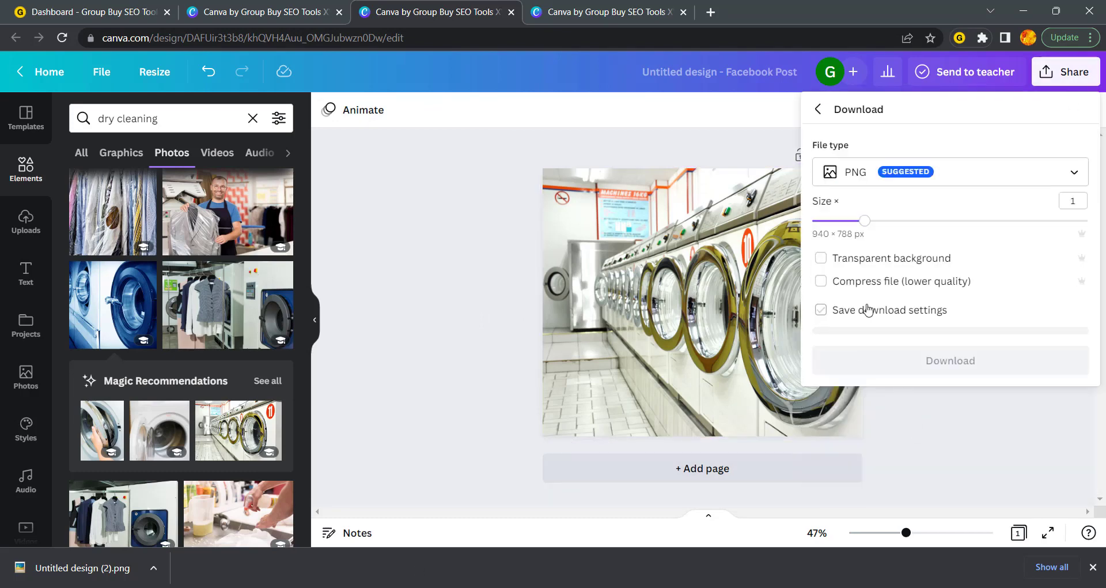
{"action": "left_click", "coordinate": [900, 363]}
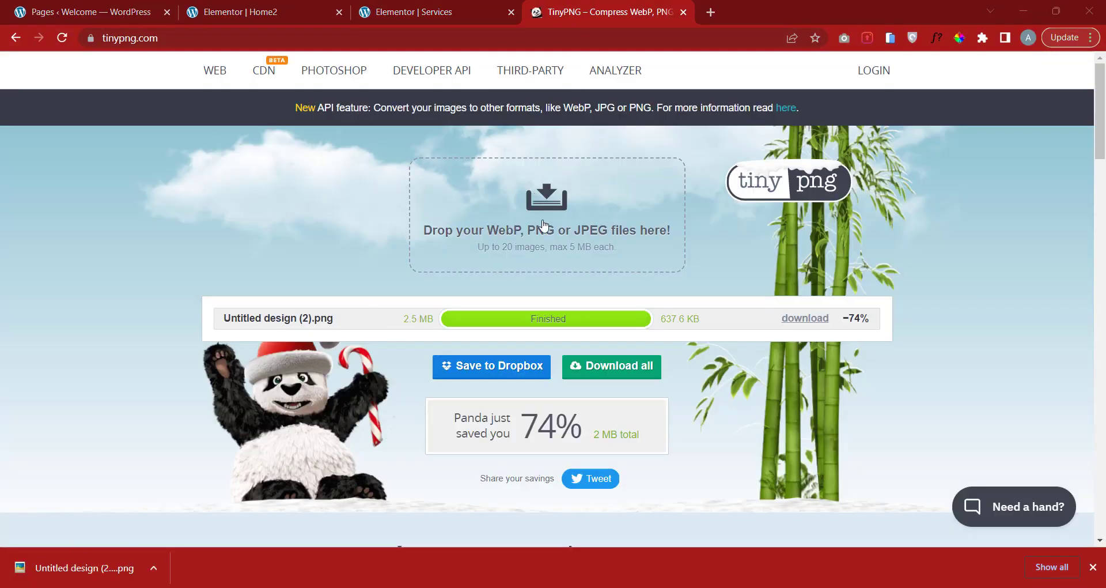
Compress Untitled design (3).png in TinyPNG and download the compressed file.
{"action": "left_click", "coordinate": [543, 225]}
{"action": "left_click", "coordinate": [443, 264]}
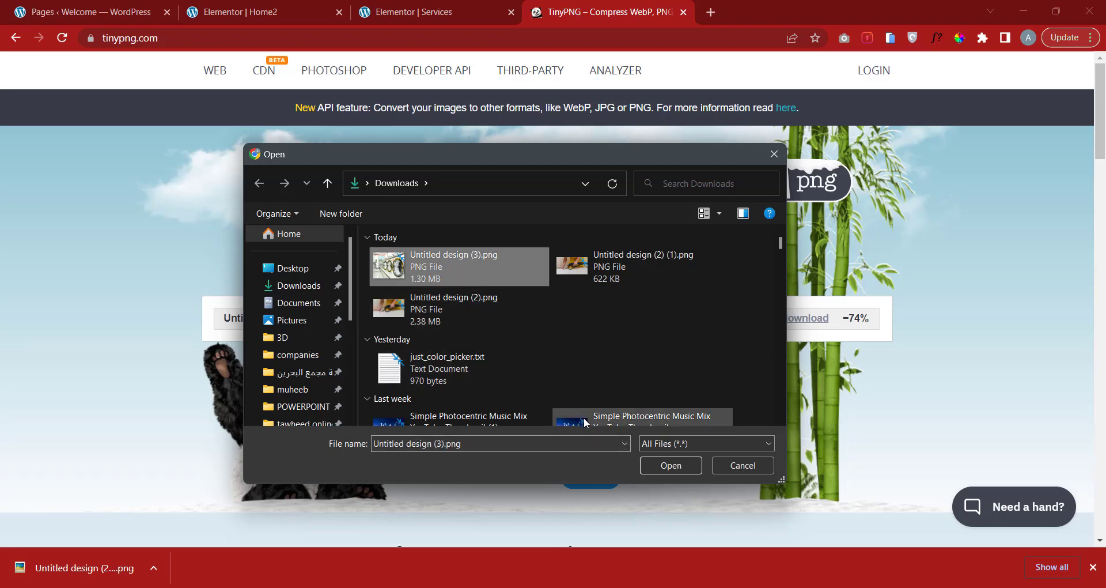
{"action": "left_click", "coordinate": [666, 464]}
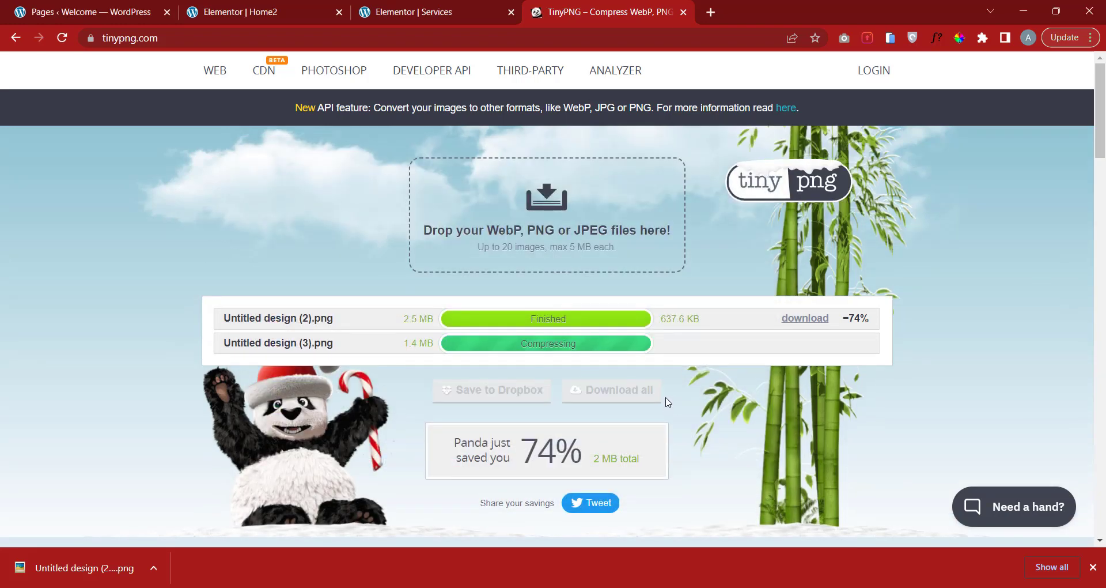
{"action": "left_click", "coordinate": [804, 346]}
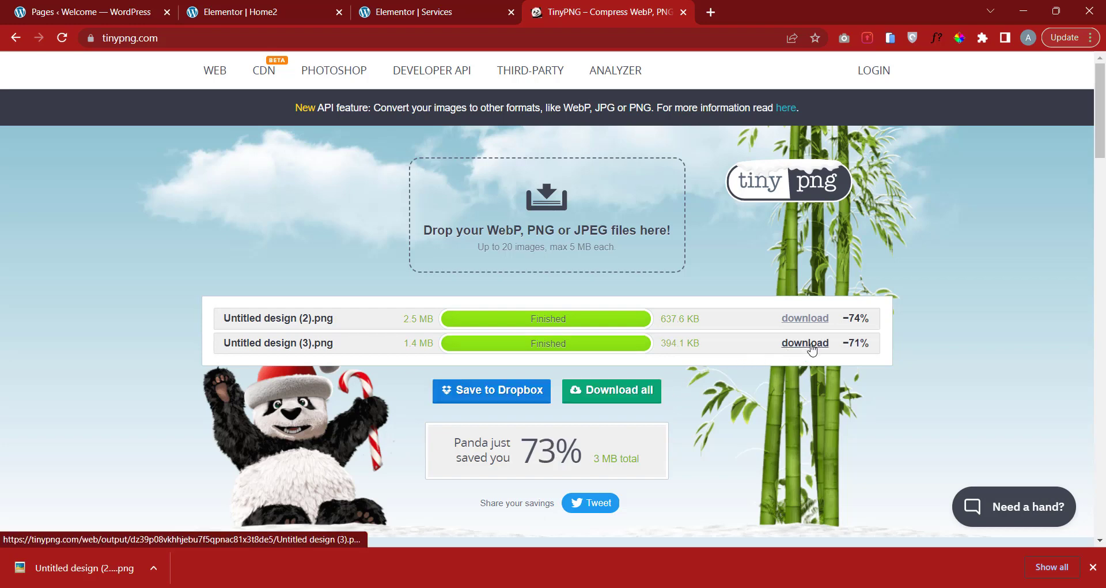
Return to the Elementor Services page and replace the Dry Cleaning section's image by uploading the compressed Untitled design (3) (1).png.
{"action": "left_click", "coordinate": [443, 18]}
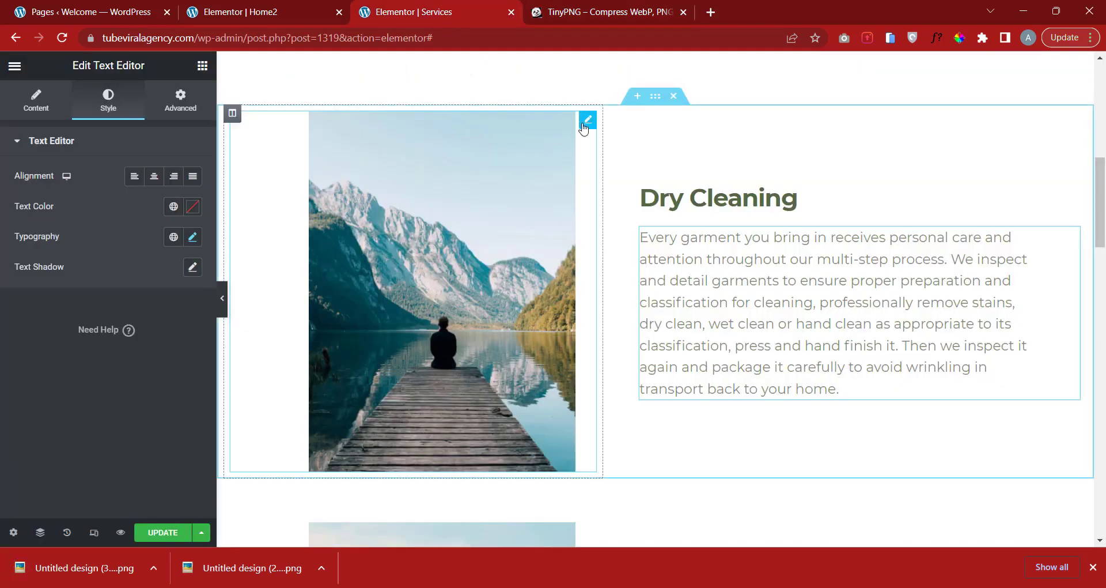
{"action": "left_click", "coordinate": [585, 122]}
{"action": "left_click", "coordinate": [126, 258]}
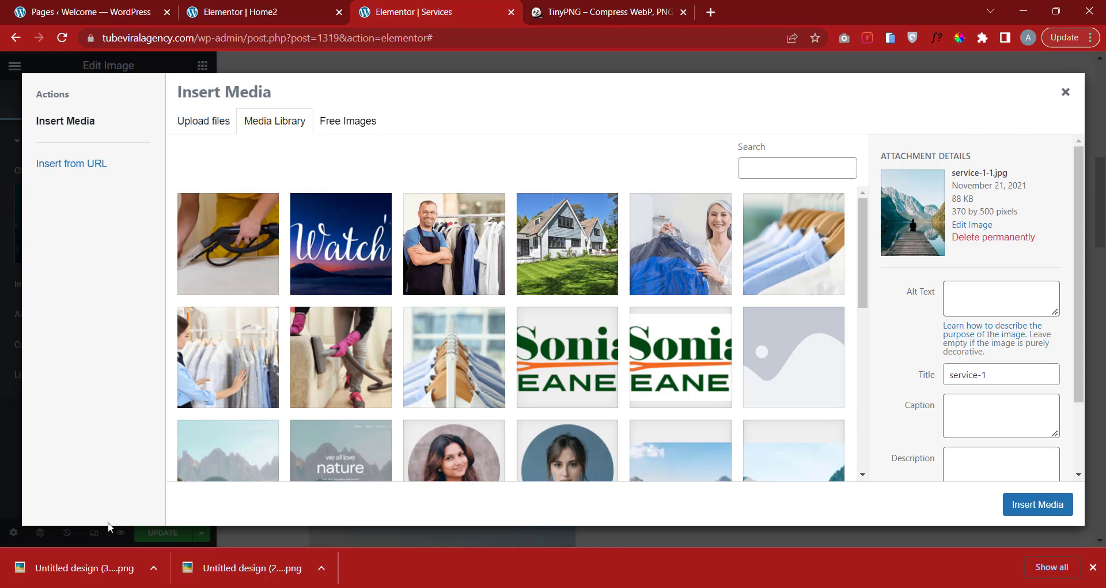
{"action": "left_click_drag", "start_coordinate": [108, 570], "coordinate": [879, 377]}
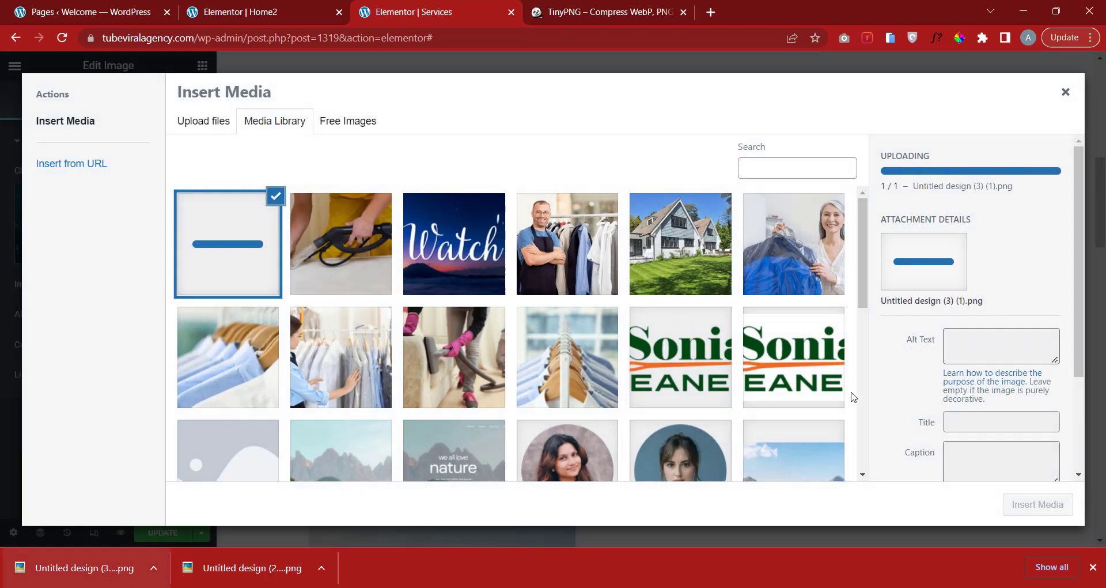
{"action": "left_click", "coordinate": [1027, 509]}
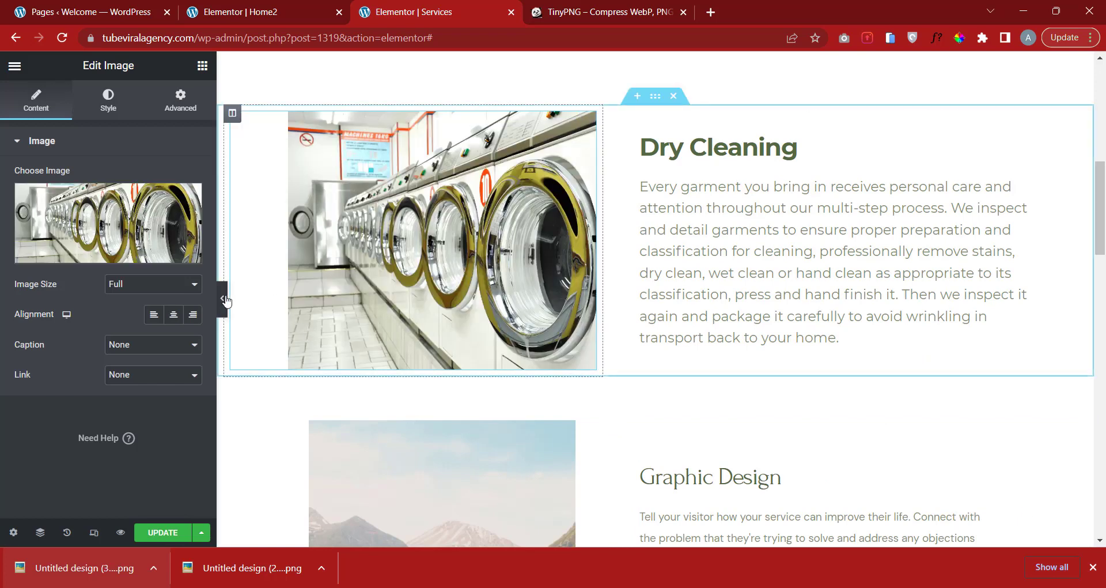
Preview the Dry Cleaning section at full width and look over the remaining template sections below it.
{"action": "left_click", "coordinate": [223, 303]}
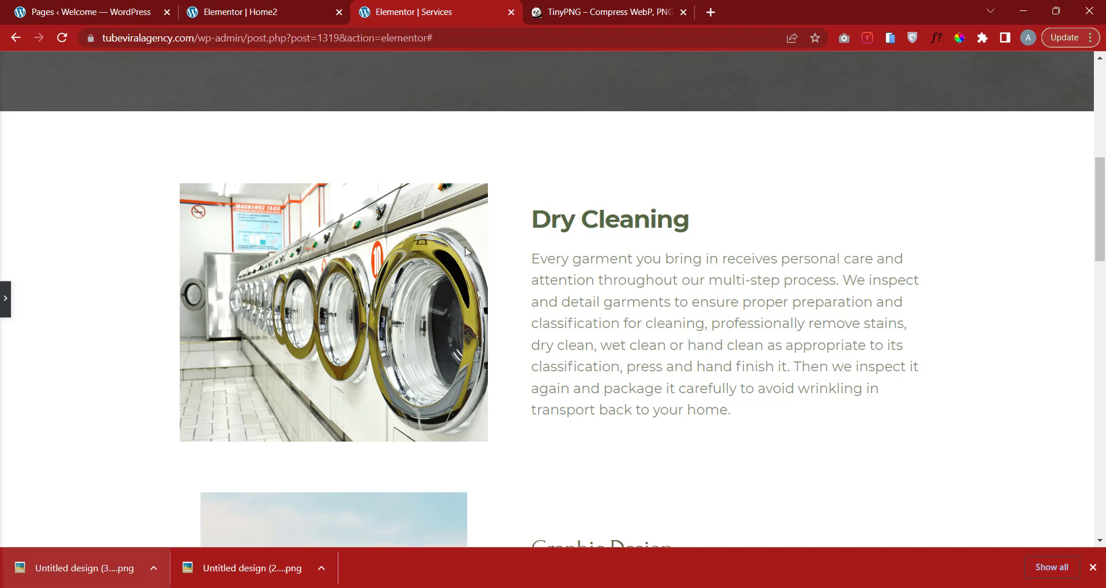
{"action": "left_click_drag", "start_coordinate": [576, 220], "coordinate": [689, 224]}
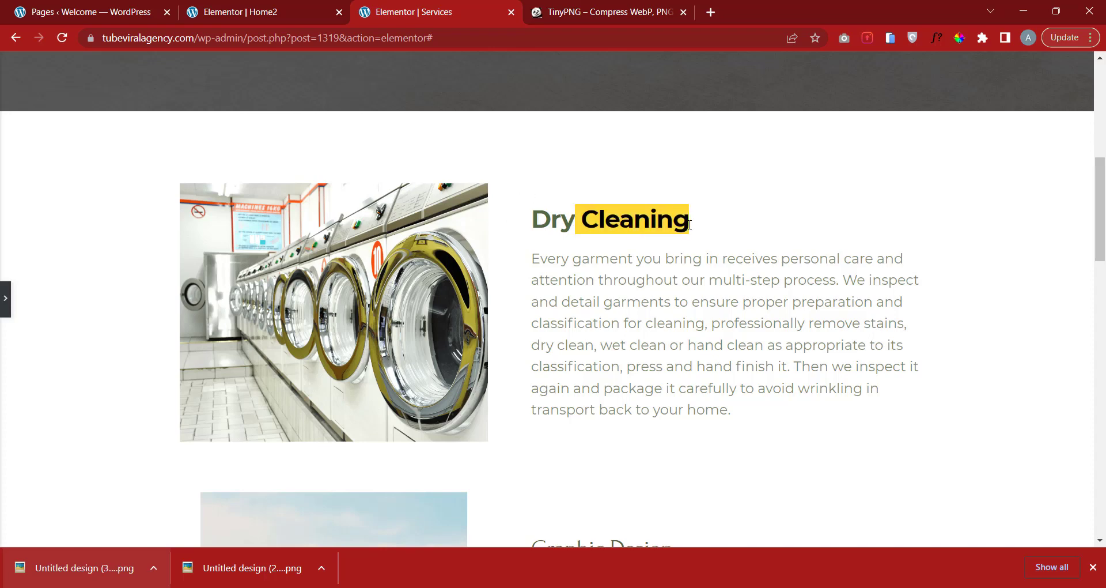
{"action": "left_click_drag", "start_coordinate": [586, 301], "coordinate": [710, 323]}
{"action": "left_click", "coordinate": [974, 361]}
{"action": "scroll", "coordinate": [461, 357], "scroll_direction": "down", "scroll_amount": 4}
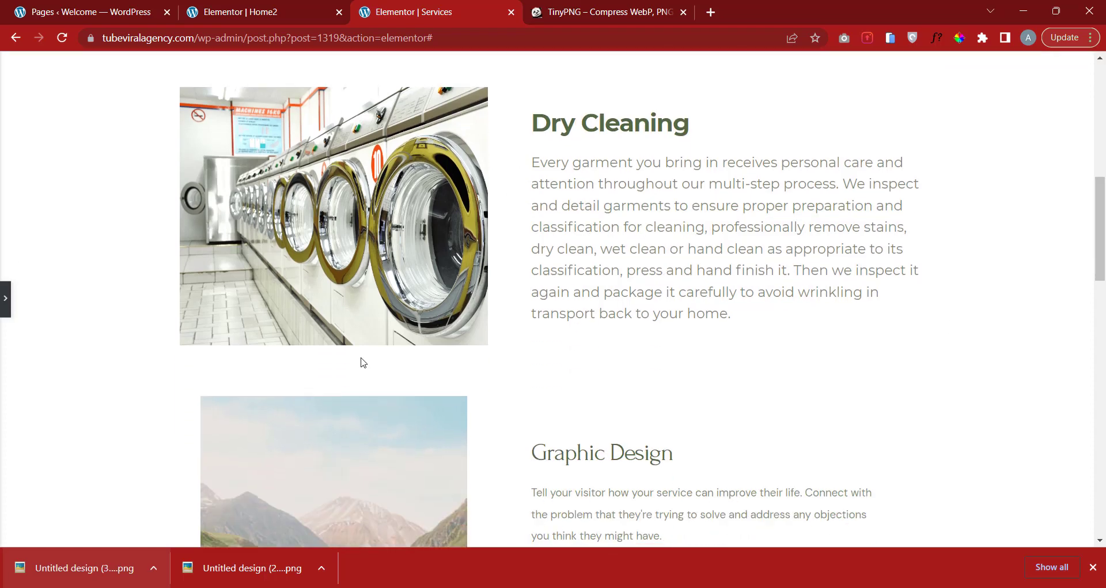
{"action": "scroll", "coordinate": [610, 420], "scroll_direction": "down", "scroll_amount": 14}
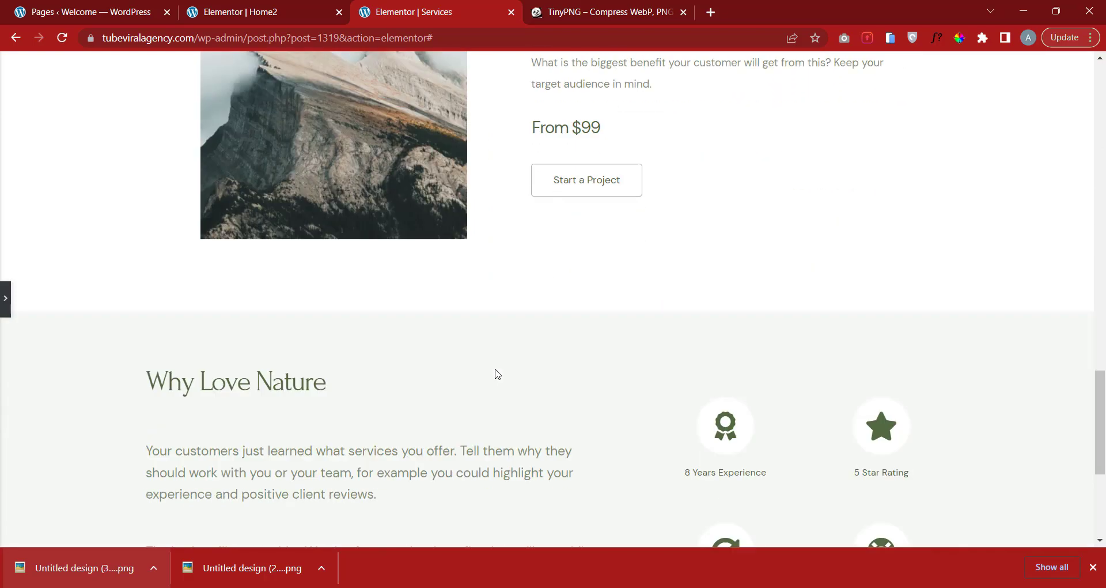
{"action": "scroll", "coordinate": [493, 372], "scroll_direction": "up", "scroll_amount": 6}
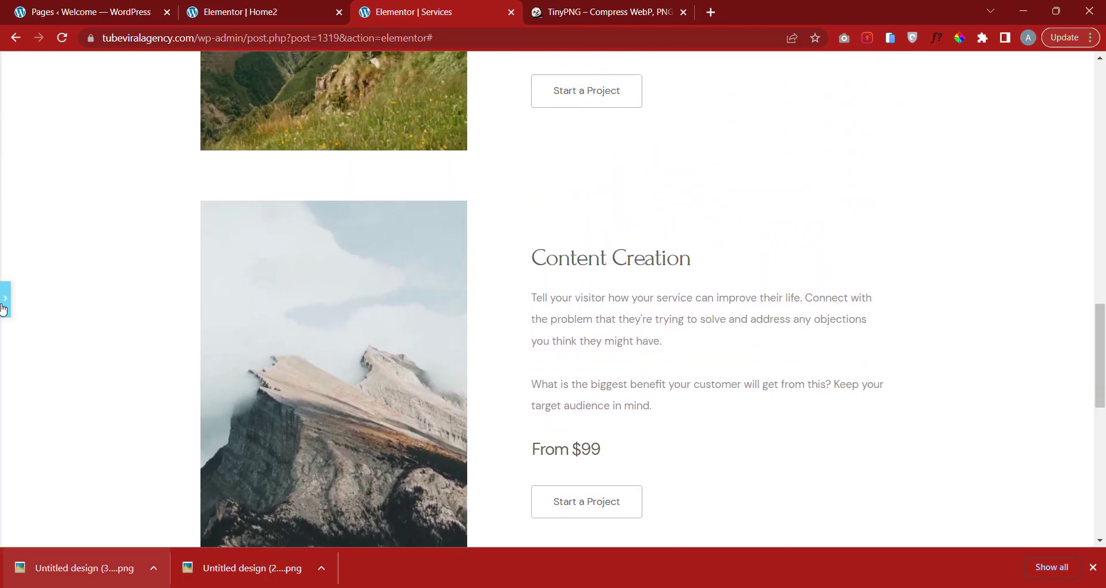
Delete the Graphic Design and Content Creation sections from the page.
{"action": "scroll", "coordinate": [198, 302], "scroll_direction": "up", "scroll_amount": 3}
{"action": "left_click", "coordinate": [5, 308]}
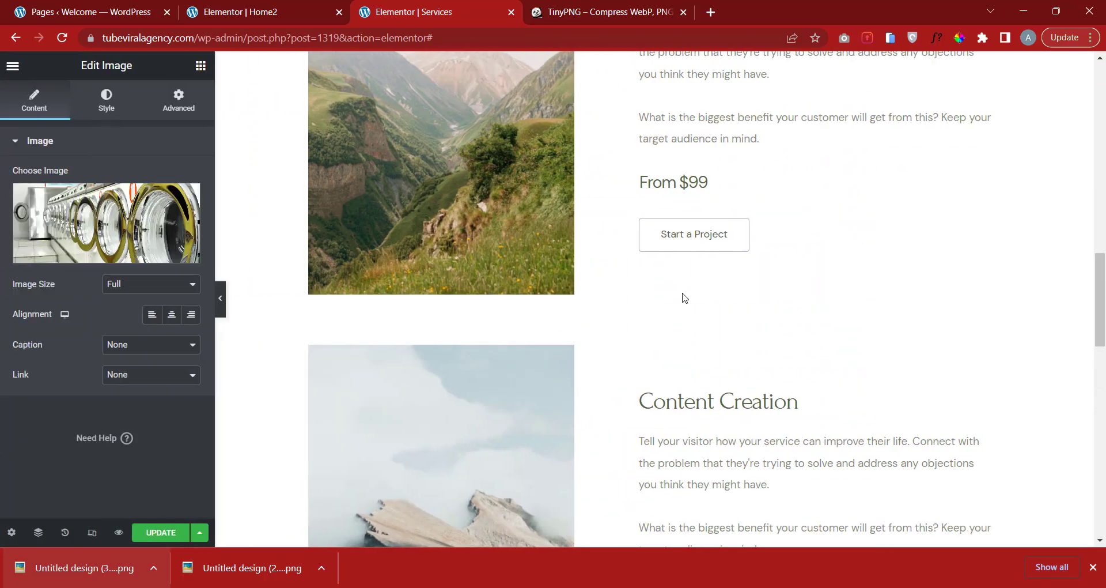
{"action": "scroll", "coordinate": [684, 297], "scroll_direction": "up", "scroll_amount": 4}
{"action": "left_click", "coordinate": [674, 112]}
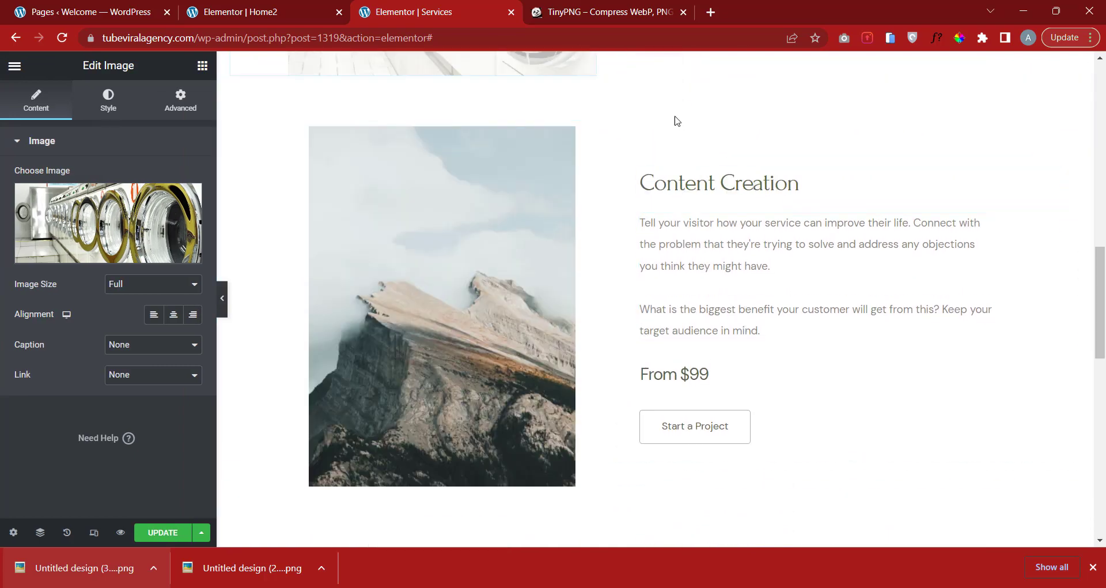
{"action": "left_click", "coordinate": [674, 113]}
Duplicate the Dry Cleaning section twice and preview the stacked copies at full width.
{"action": "scroll", "coordinate": [654, 217], "scroll_direction": "up", "scroll_amount": 3}
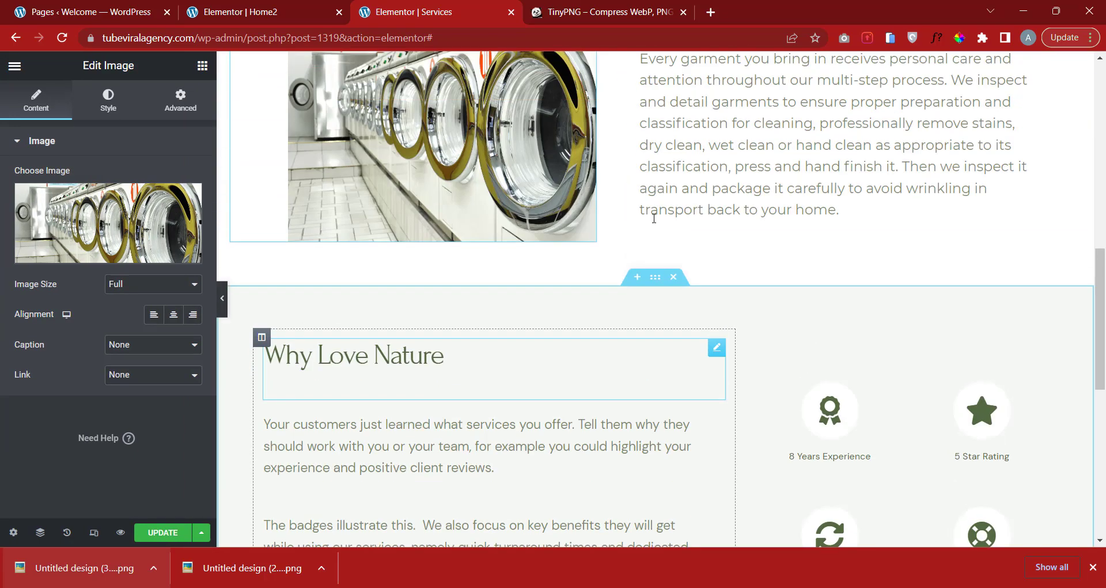
{"action": "scroll", "coordinate": [654, 218], "scroll_direction": "up", "scroll_amount": 3}
{"action": "right_click", "coordinate": [653, 142]}
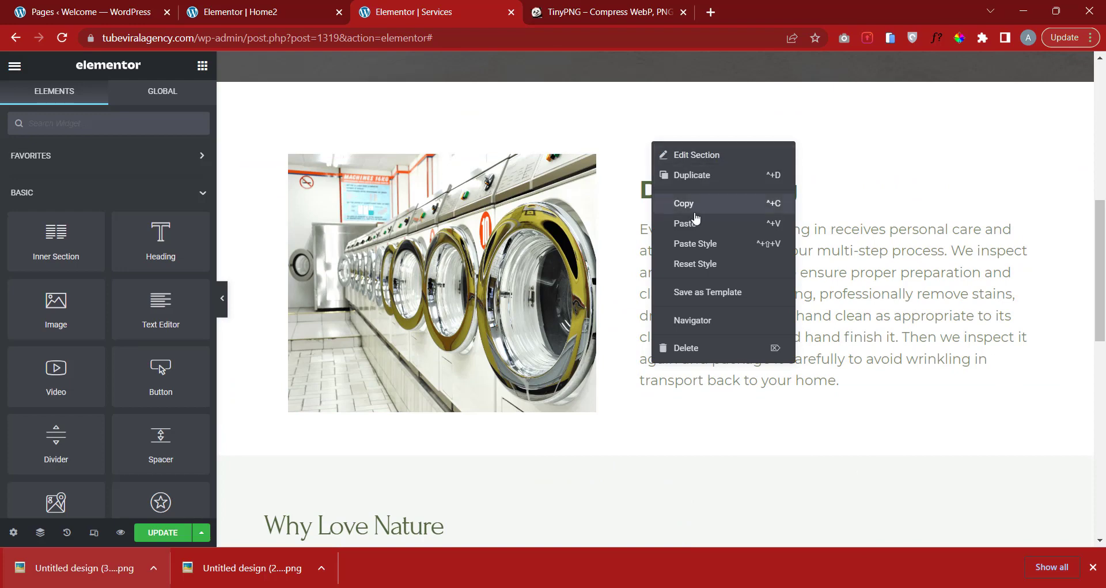
{"action": "left_click", "coordinate": [701, 180]}
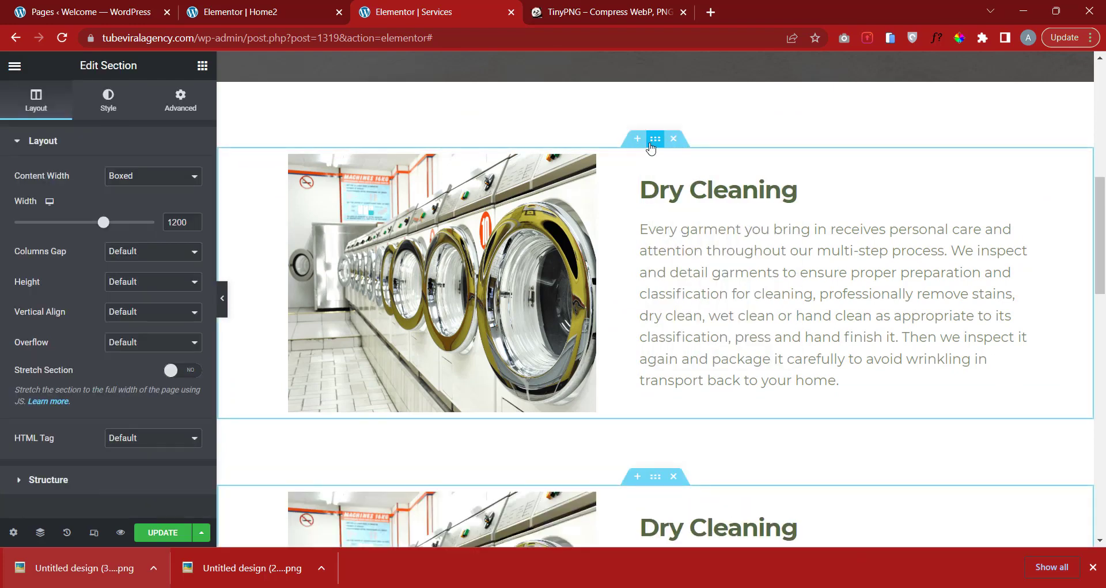
{"action": "right_click", "coordinate": [649, 144]}
{"action": "left_click", "coordinate": [697, 177]}
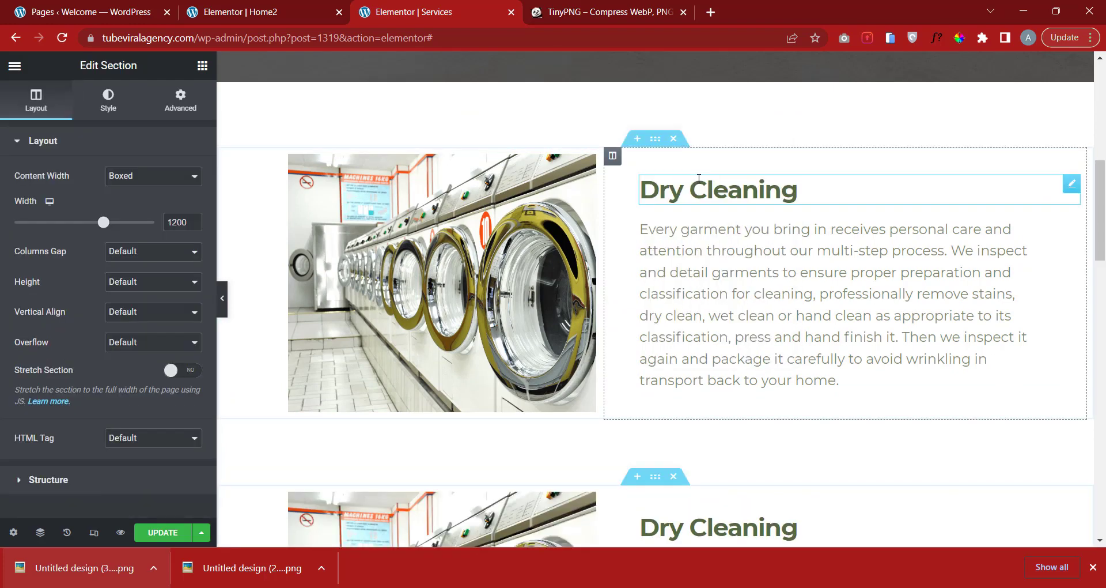
{"action": "left_click", "coordinate": [227, 300]}
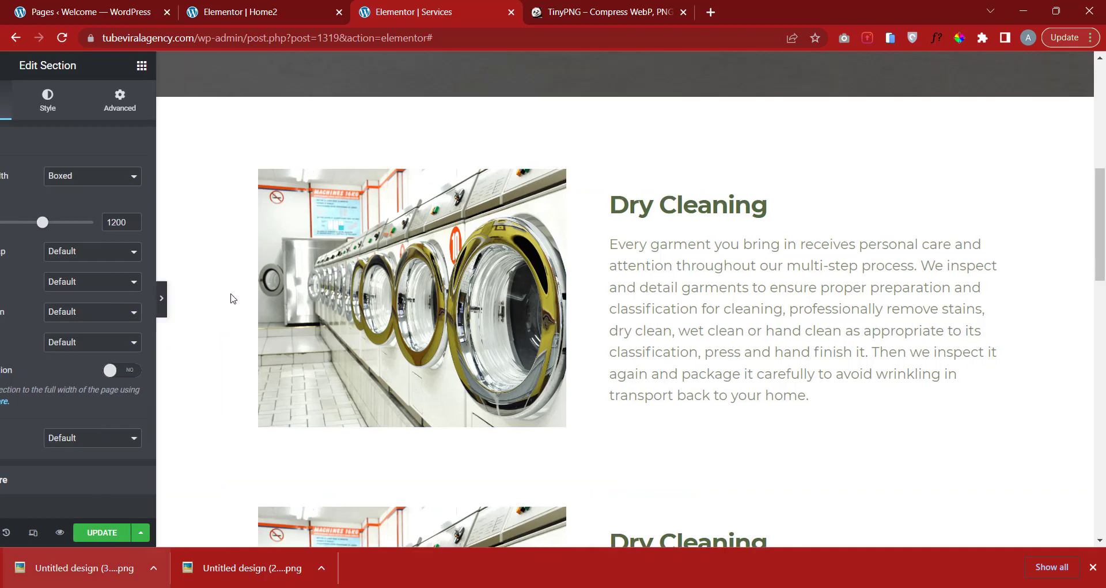
{"action": "scroll", "coordinate": [763, 345], "scroll_direction": "down", "scroll_amount": 2}
{"action": "scroll", "coordinate": [659, 346], "scroll_direction": "down", "scroll_amount": 8}
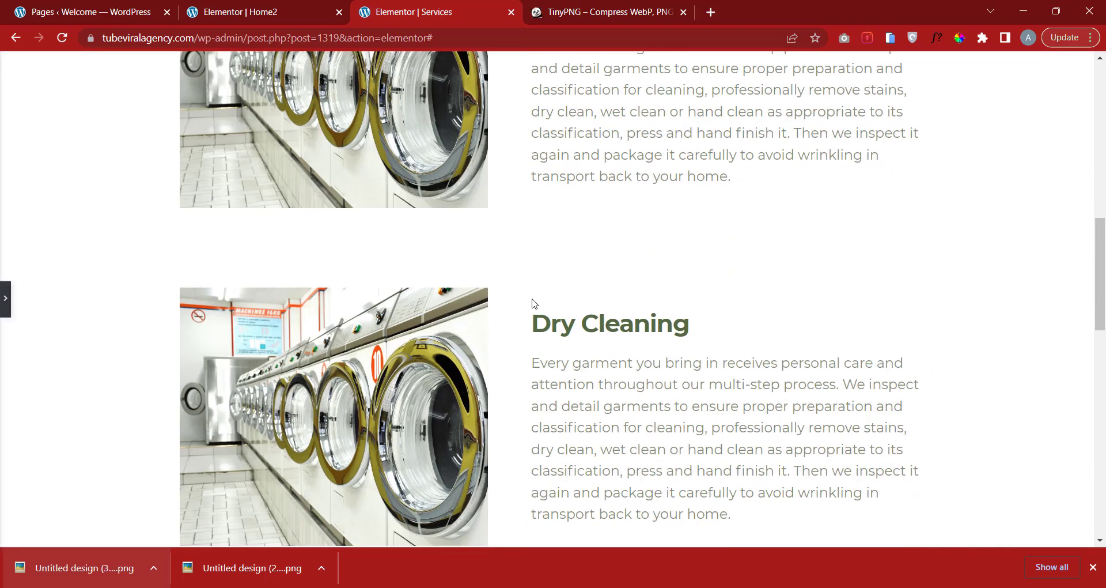
Look over the stacked Dry Cleaning copies, then open the library's blocks in a new section above the first one.
{"action": "scroll", "coordinate": [657, 346], "scroll_direction": "down", "scroll_amount": 6}
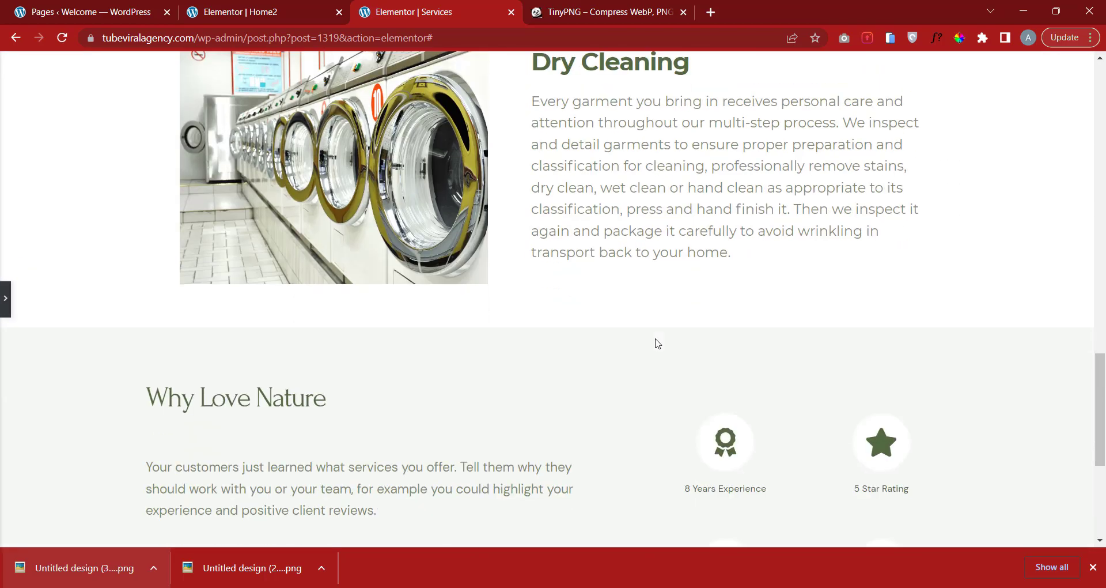
{"action": "scroll", "coordinate": [654, 340], "scroll_direction": "up", "scroll_amount": 7}
{"action": "scroll", "coordinate": [656, 339], "scroll_direction": "down", "scroll_amount": 1}
{"action": "scroll", "coordinate": [657, 341], "scroll_direction": "up", "scroll_amount": 8}
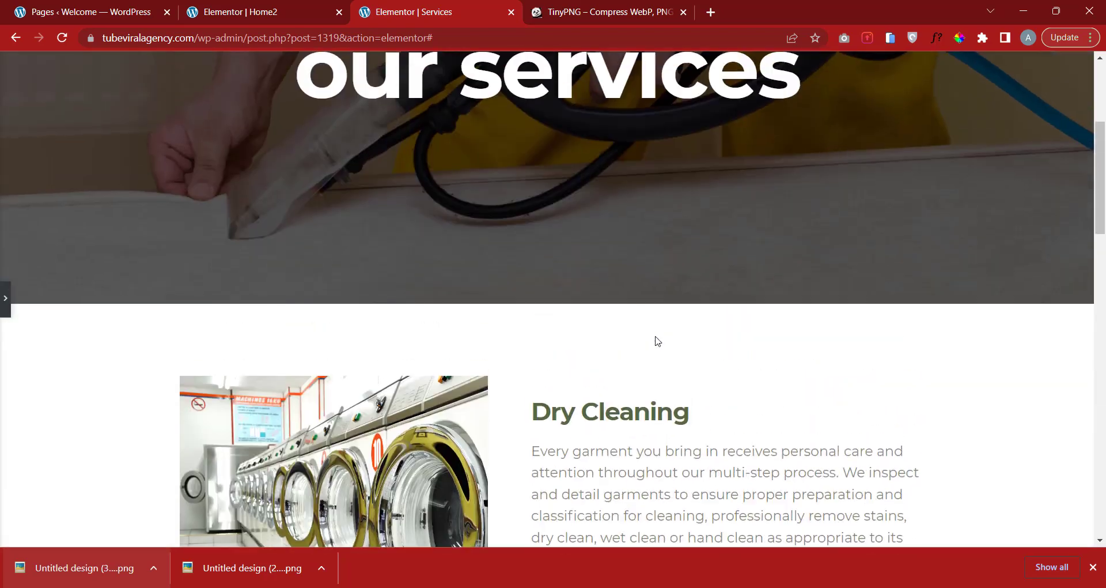
{"action": "left_click", "coordinate": [4, 310]}
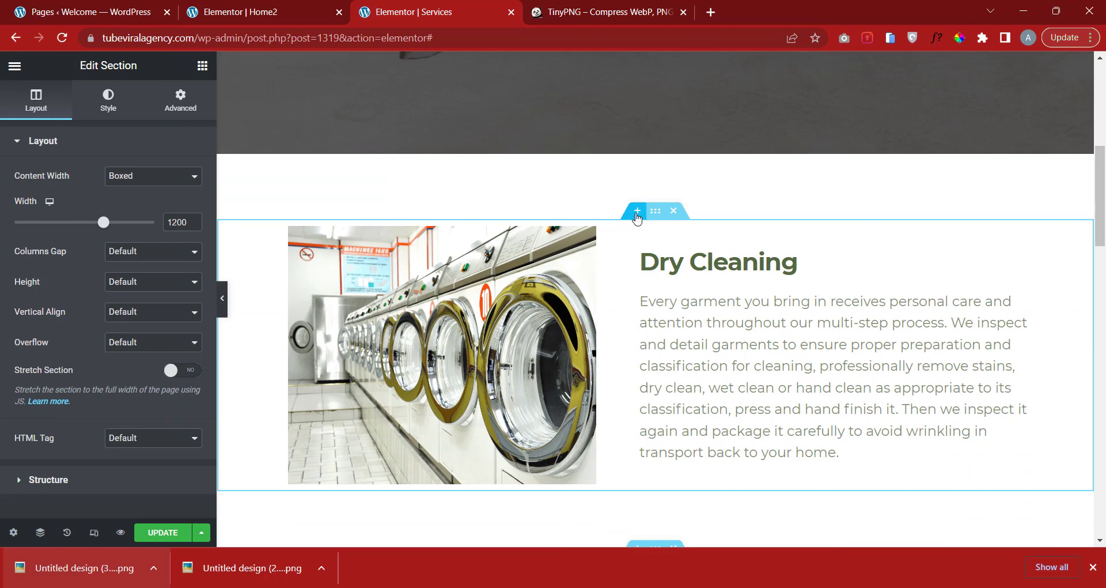
{"action": "left_click", "coordinate": [637, 213]}
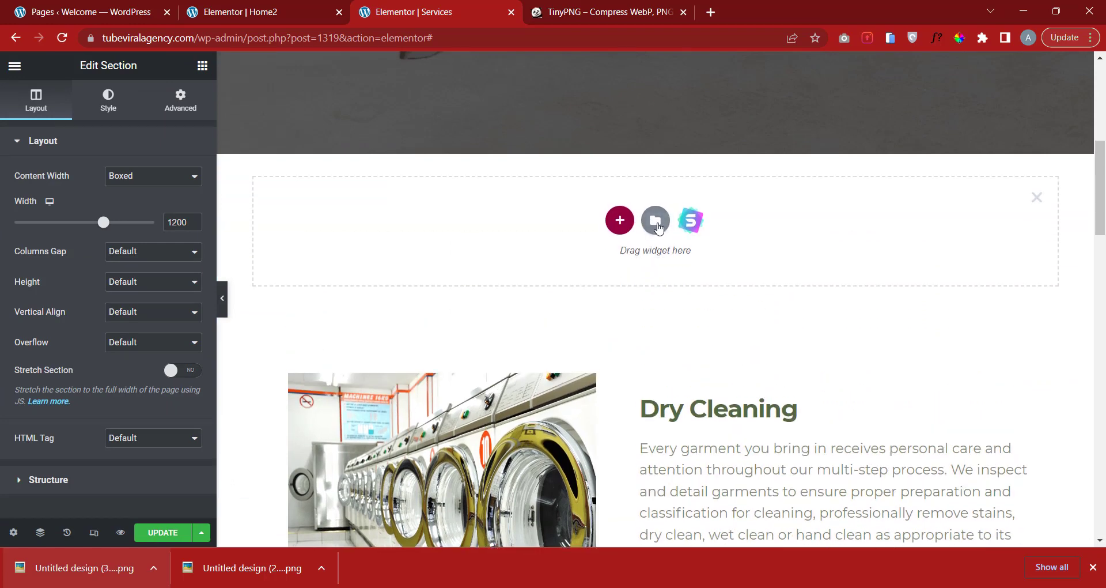
{"action": "left_click", "coordinate": [656, 221]}
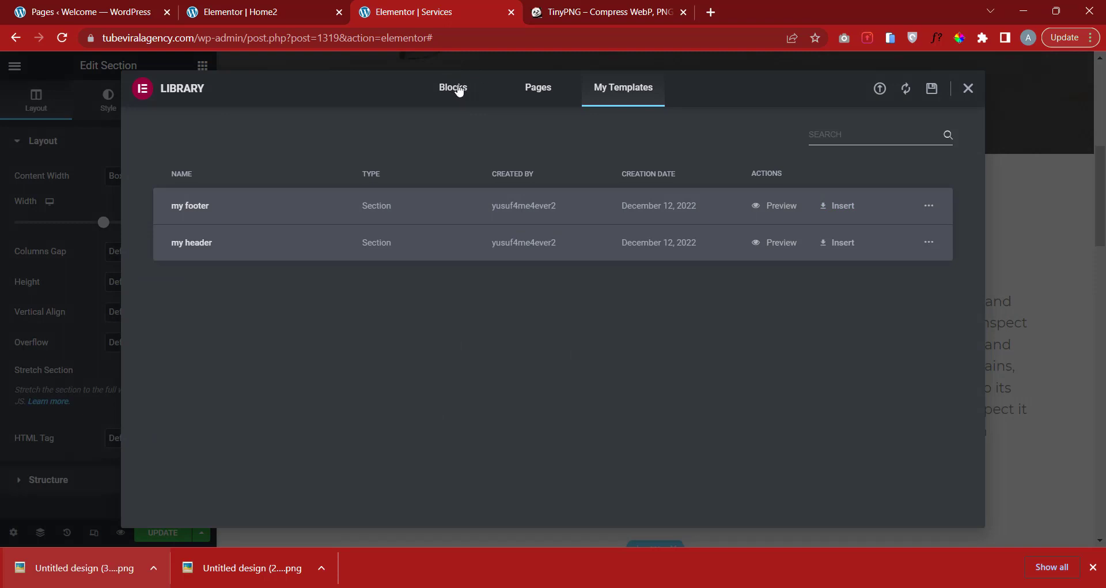
{"action": "left_click", "coordinate": [459, 91]}
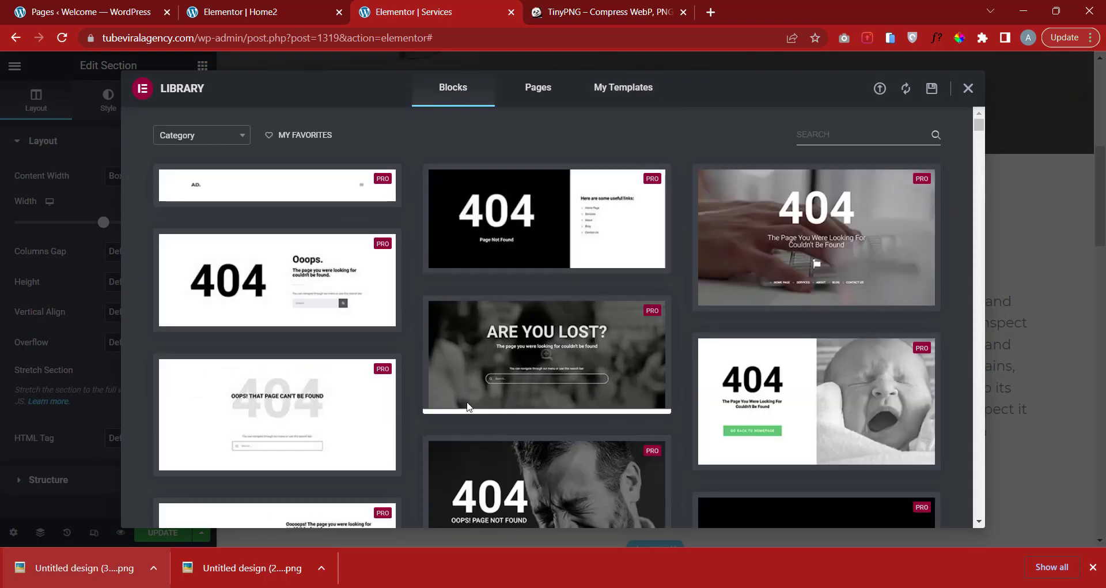
Filter the library blocks to the Services category and insert the Method Of Designing six-card block.
{"action": "left_click", "coordinate": [214, 140]}
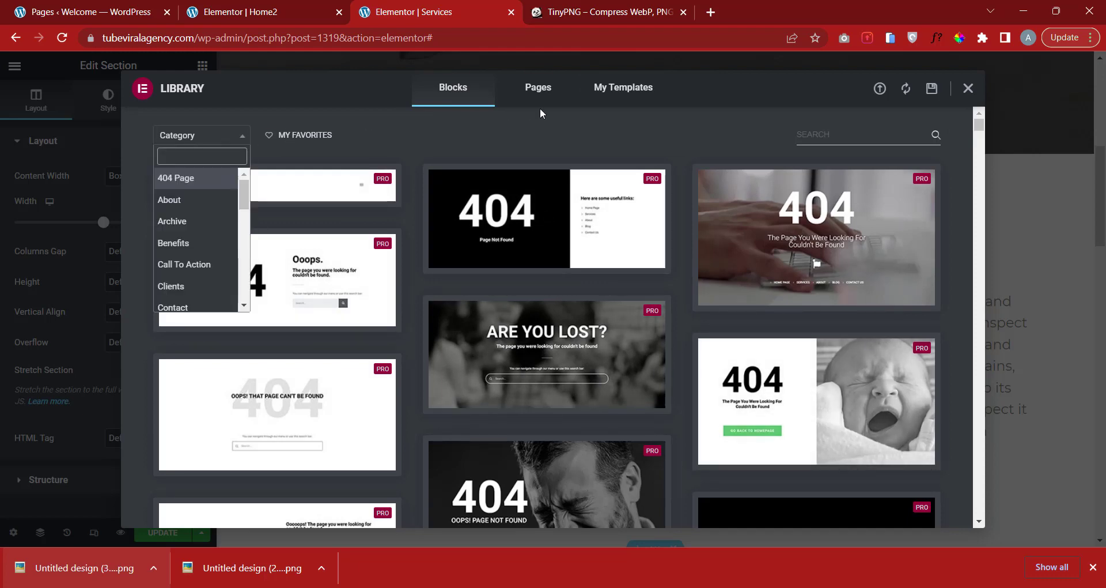
{"action": "scroll", "coordinate": [187, 274], "scroll_direction": "down", "scroll_amount": 4}
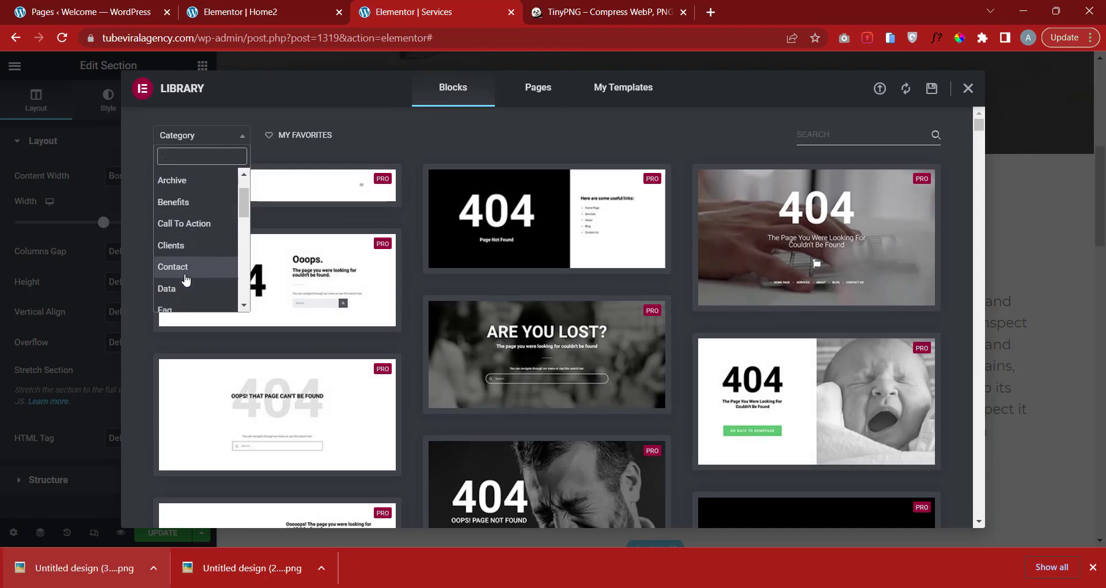
{"action": "scroll", "coordinate": [187, 275], "scroll_direction": "down", "scroll_amount": 4}
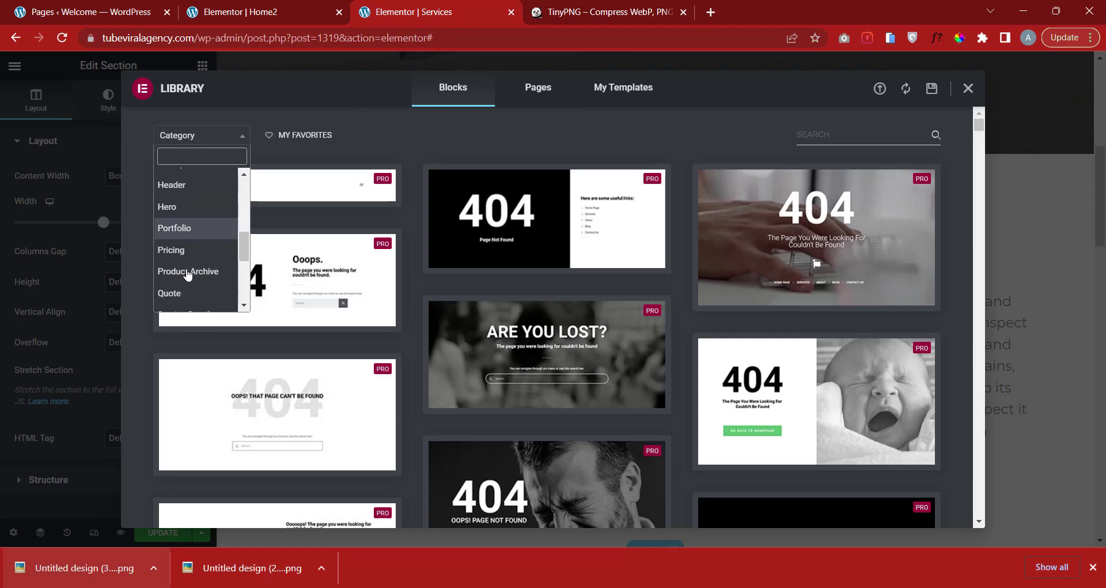
{"action": "left_click", "coordinate": [184, 253]}
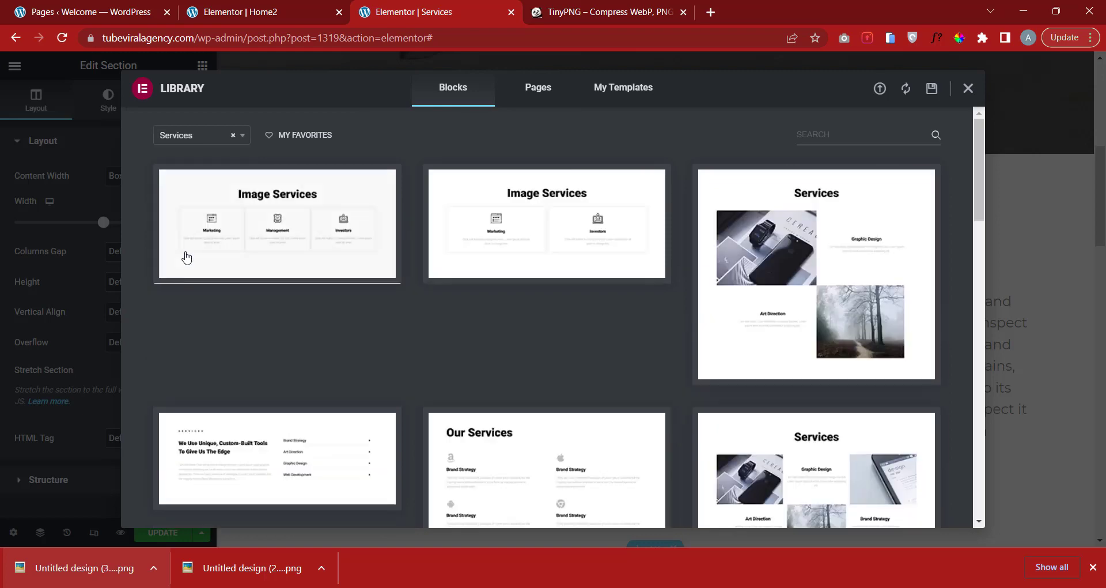
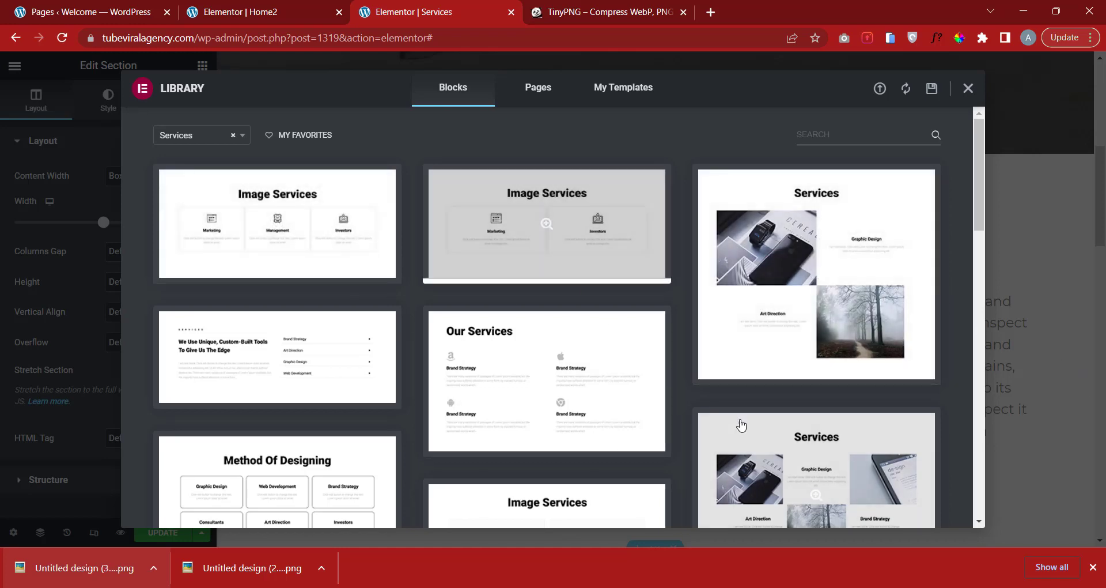
{"action": "scroll", "coordinate": [735, 425], "scroll_direction": "down", "scroll_amount": 2}
{"action": "scroll", "coordinate": [749, 430], "scroll_direction": "down", "scroll_amount": 4}
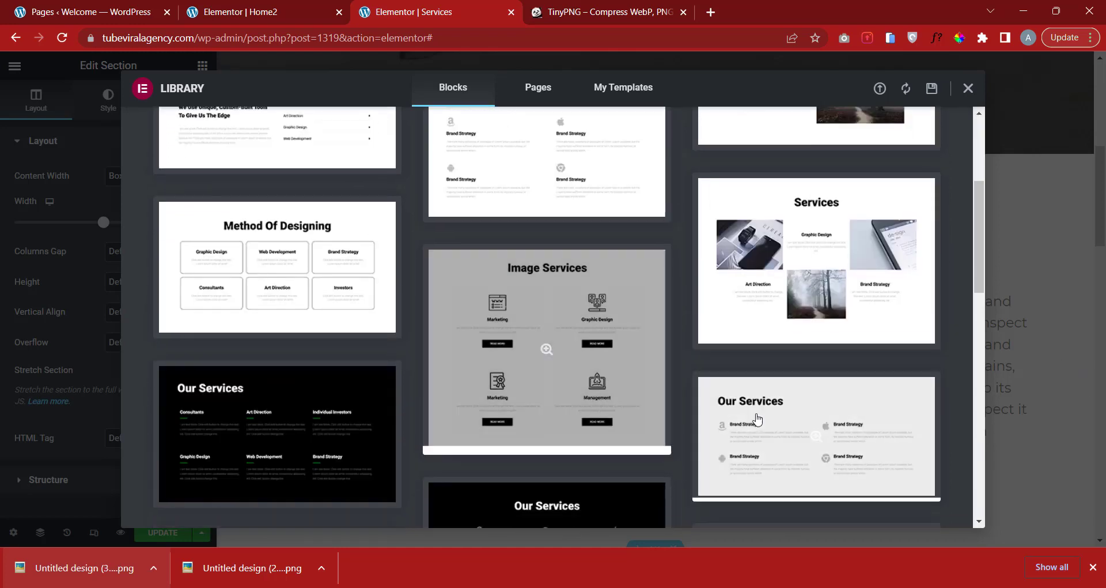
{"action": "scroll", "coordinate": [545, 415], "scroll_direction": "up", "scroll_amount": 2}
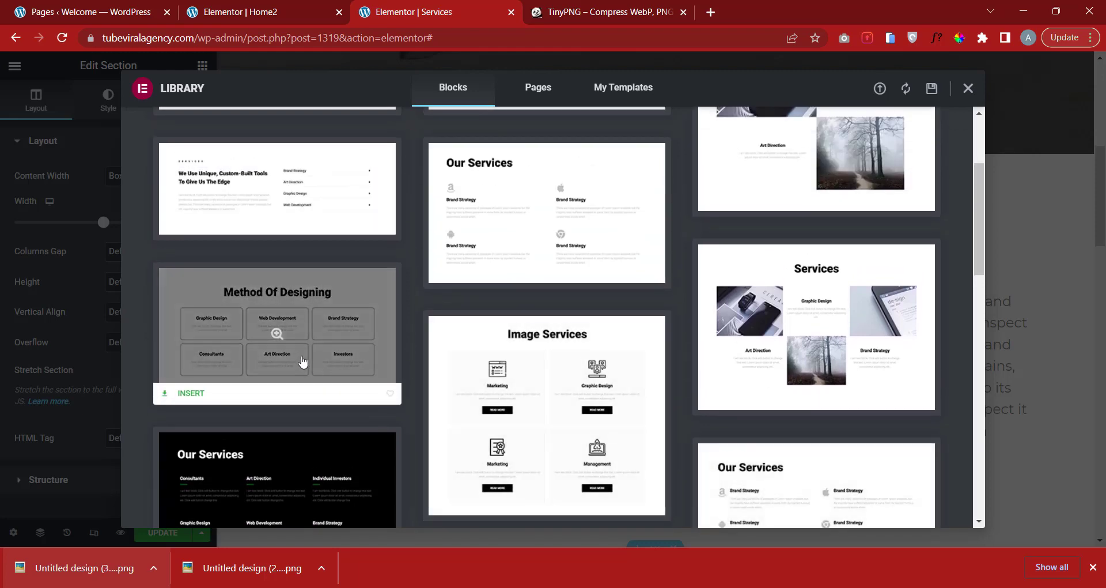
{"action": "left_click", "coordinate": [189, 396]}
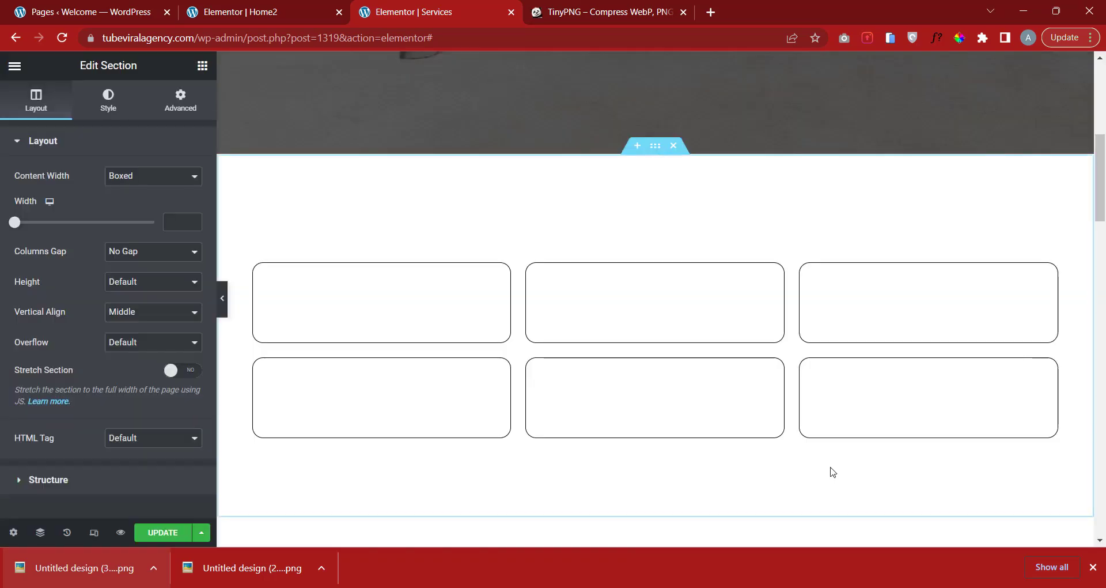
Look over the inserted Fields of expertise cards, then copy the Dry Cleaning description from the Our Services list in Word.
{"action": "scroll", "coordinate": [691, 375], "scroll_direction": "down", "scroll_amount": 2}
{"action": "scroll", "coordinate": [864, 375], "scroll_direction": "down", "scroll_amount": 7}
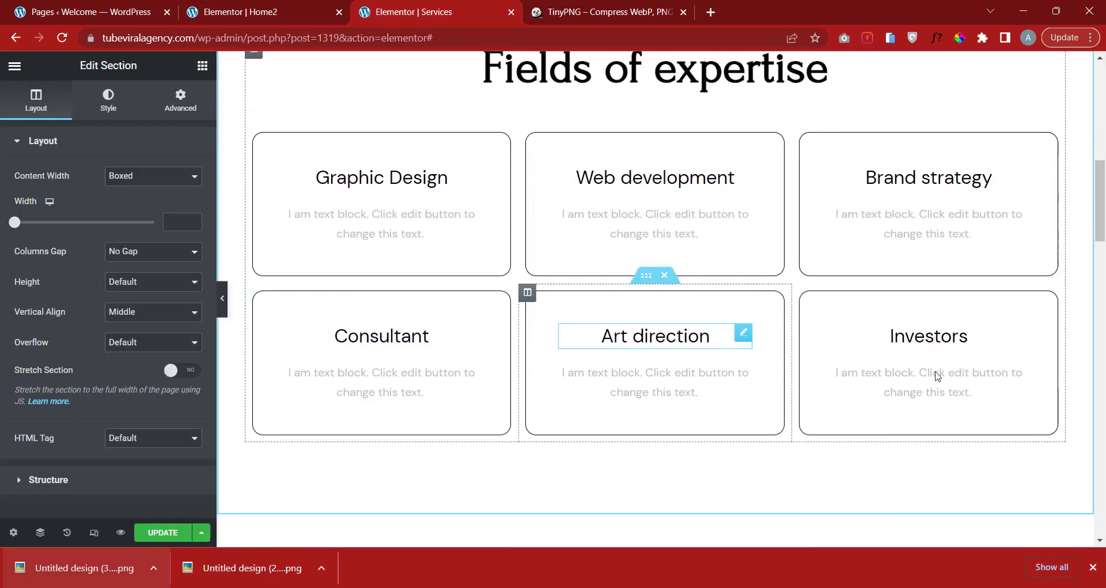
{"action": "scroll", "coordinate": [808, 353], "scroll_direction": "up", "scroll_amount": 2}
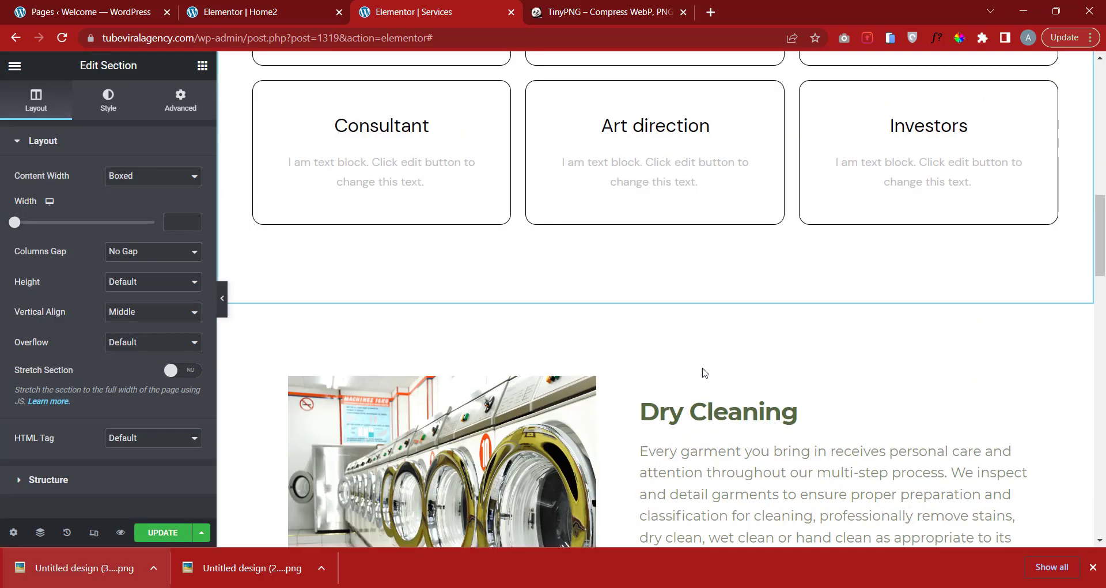
{"action": "left_click_drag", "start_coordinate": [799, 426], "coordinate": [690, 426]}
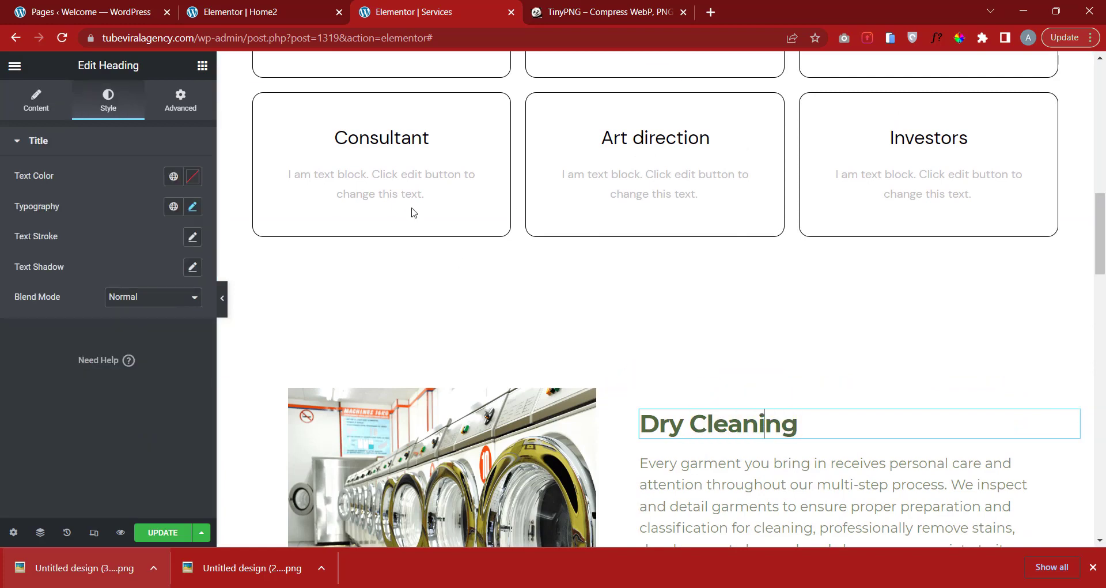
{"action": "scroll", "coordinate": [410, 212], "scroll_direction": "up", "scroll_amount": 3}
{"action": "left_click", "coordinate": [407, 167]}
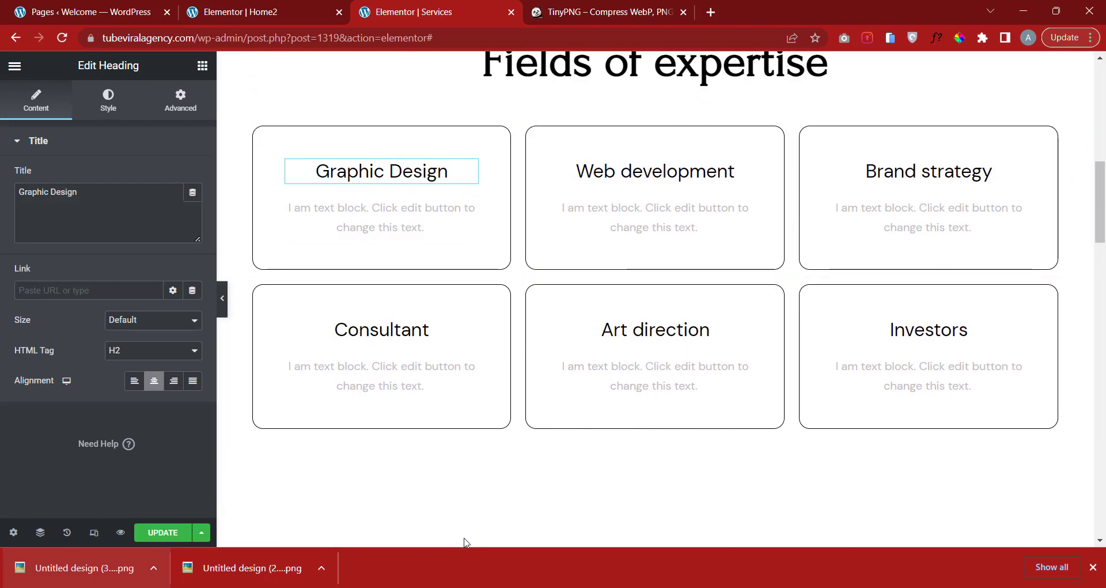
{"action": "key", "text": "alt+Tab"}
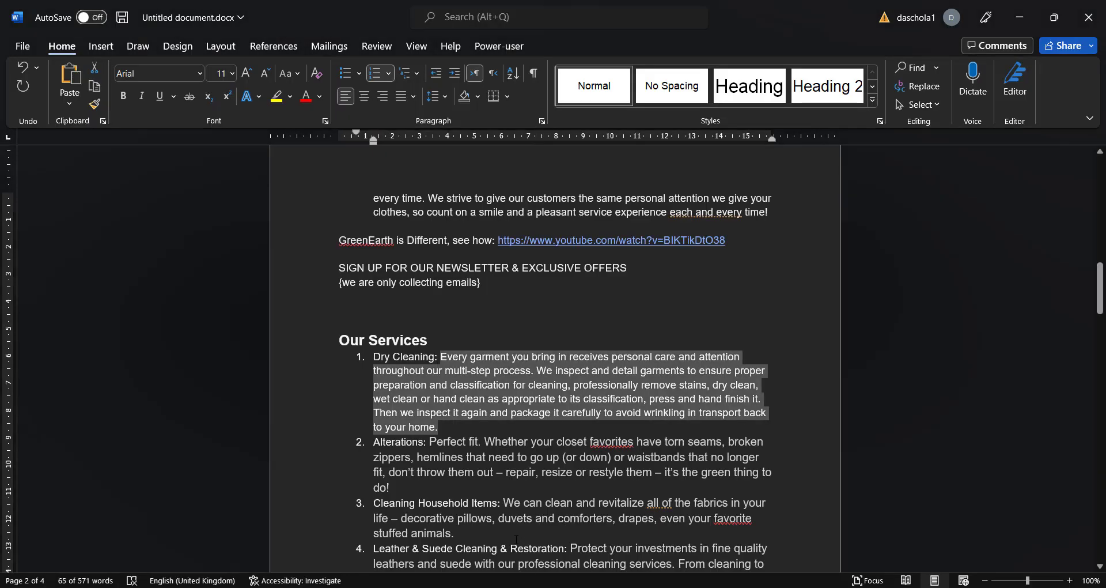
{"action": "right_click", "coordinate": [497, 379]}
{"action": "left_click", "coordinate": [543, 85]}
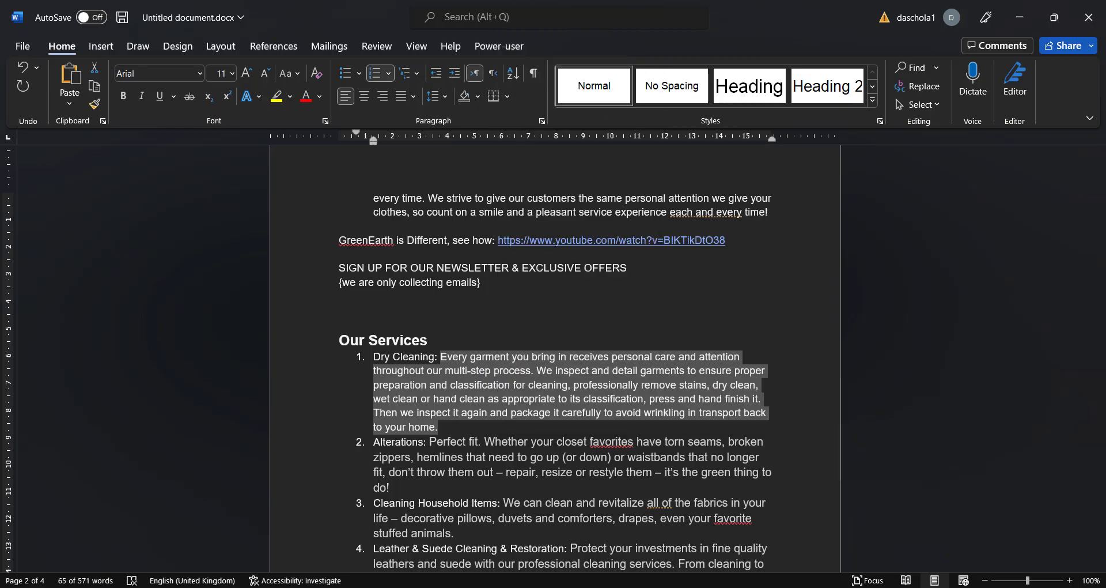
Return to the Elementor page and replace the Graphic Design card's placeholder text with the copied Dry Cleaning description.
{"action": "key", "text": "alt+Tab"}
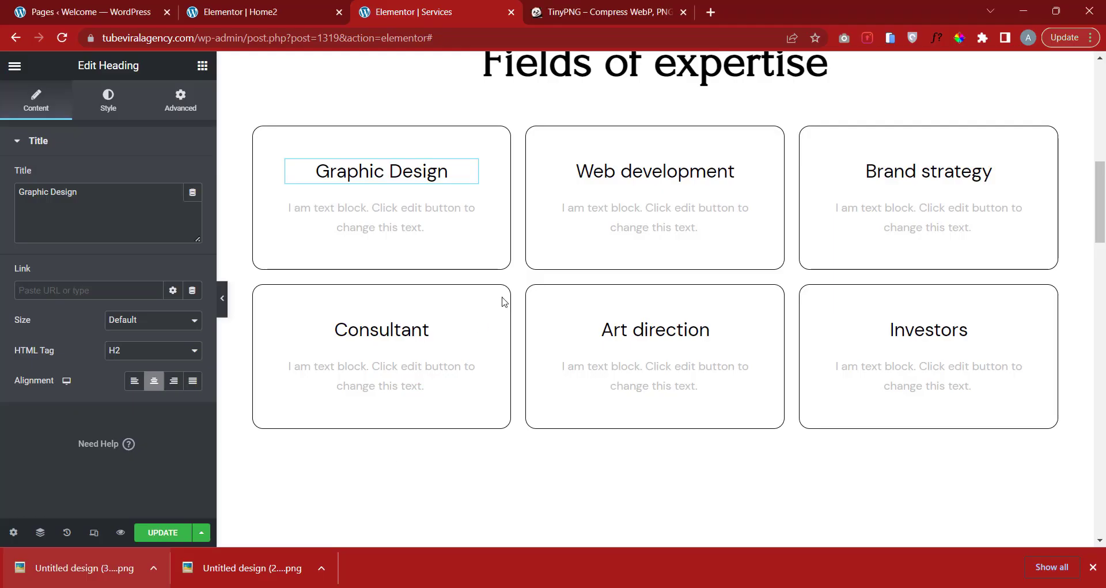
{"action": "left_click", "coordinate": [405, 219]}
{"action": "left_click", "coordinate": [104, 287]}
{"action": "key", "text": "ctrl+a"}
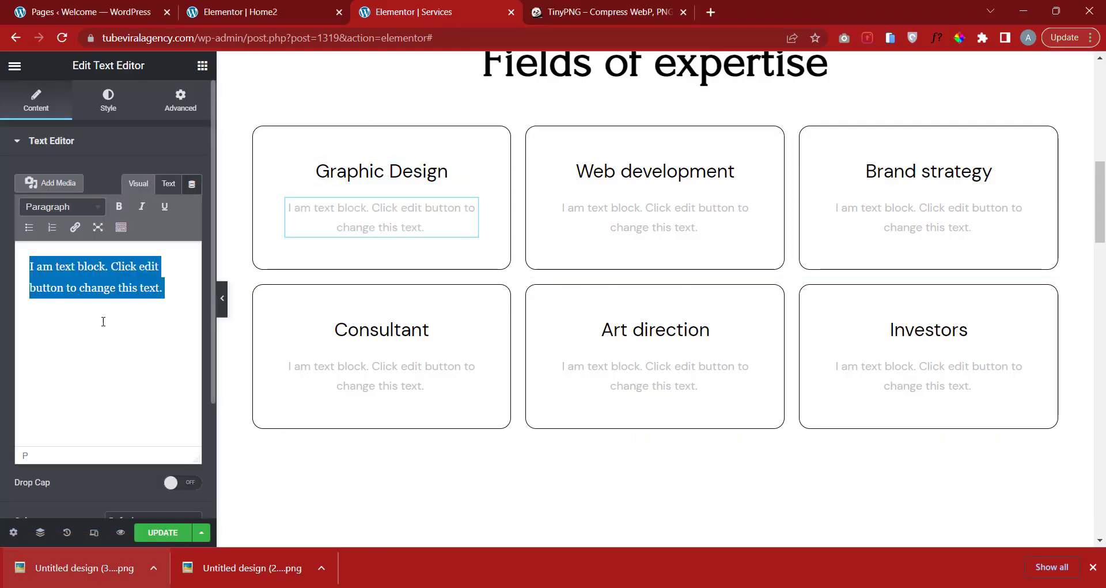
{"action": "right_click", "coordinate": [96, 285]}
{"action": "left_click", "coordinate": [139, 361]}
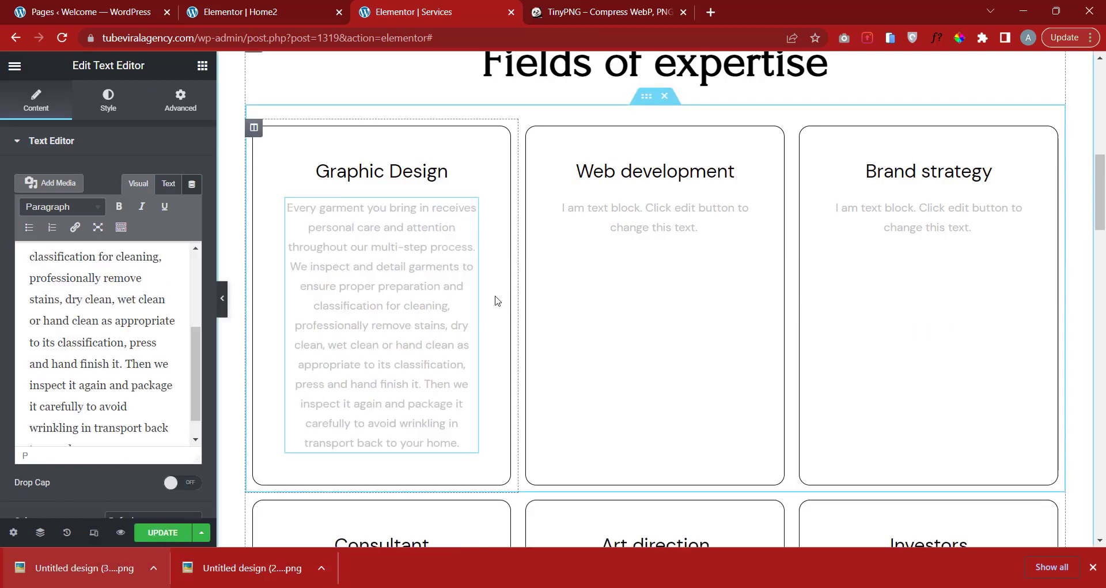
Switch to the Word document and copy the Dry Cleaning title from the Our Services list.
{"action": "key", "text": "alt+Tab"}
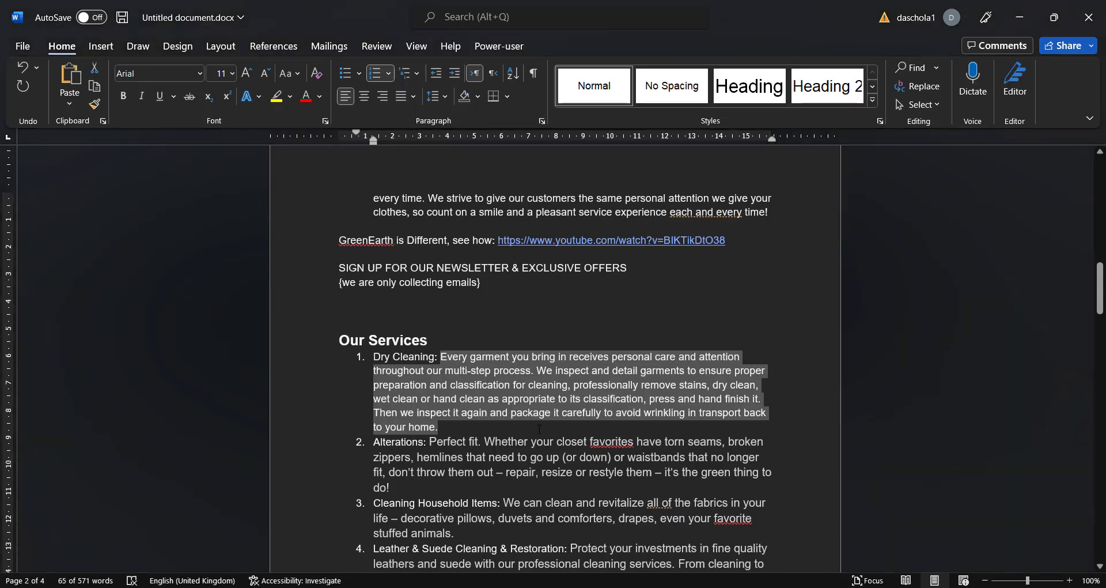
{"action": "left_click", "coordinate": [426, 357]}
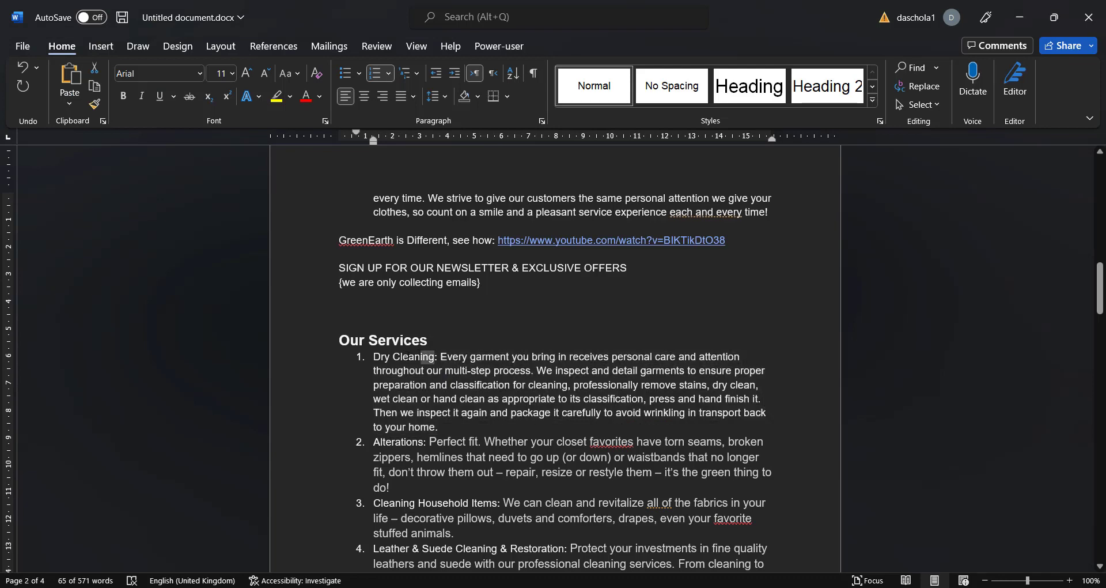
{"action": "left_click_drag", "start_coordinate": [375, 356], "coordinate": [375, 357]}
{"action": "right_click", "coordinate": [374, 356]}
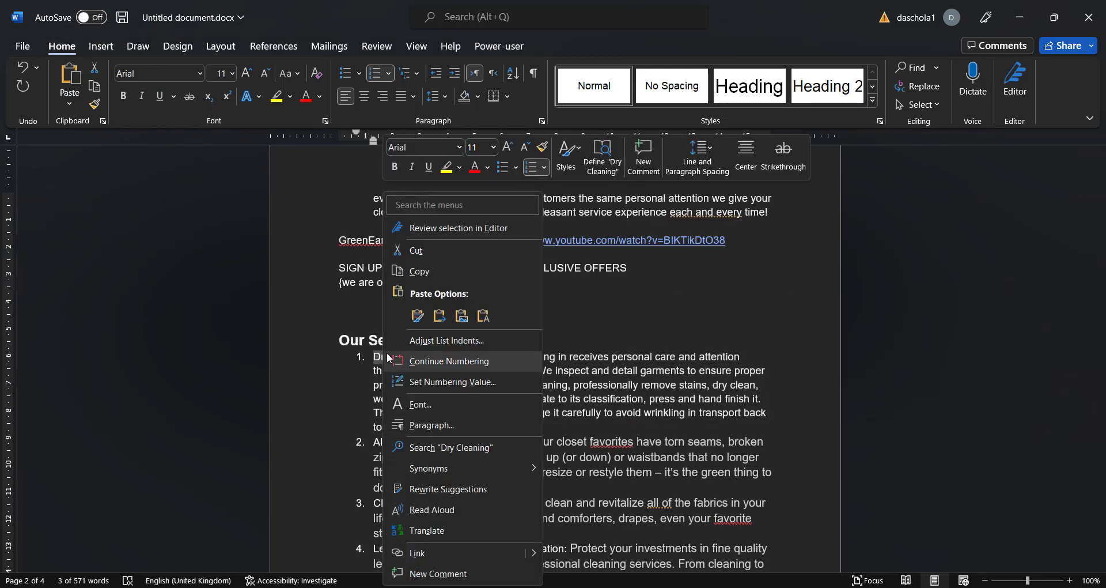
{"action": "left_click", "coordinate": [423, 279]}
Return to the Elementor page and replace the Graphic Design heading with Dry Cleaning, removing the pasted list number.
{"action": "key", "text": "alt+Tab"}
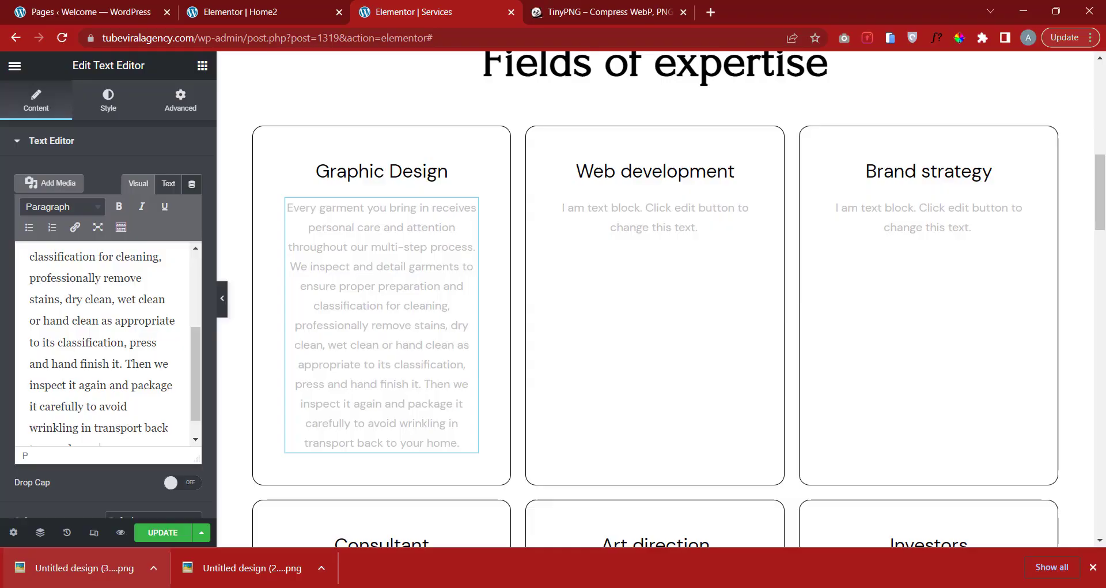
{"action": "left_click", "coordinate": [382, 171]}
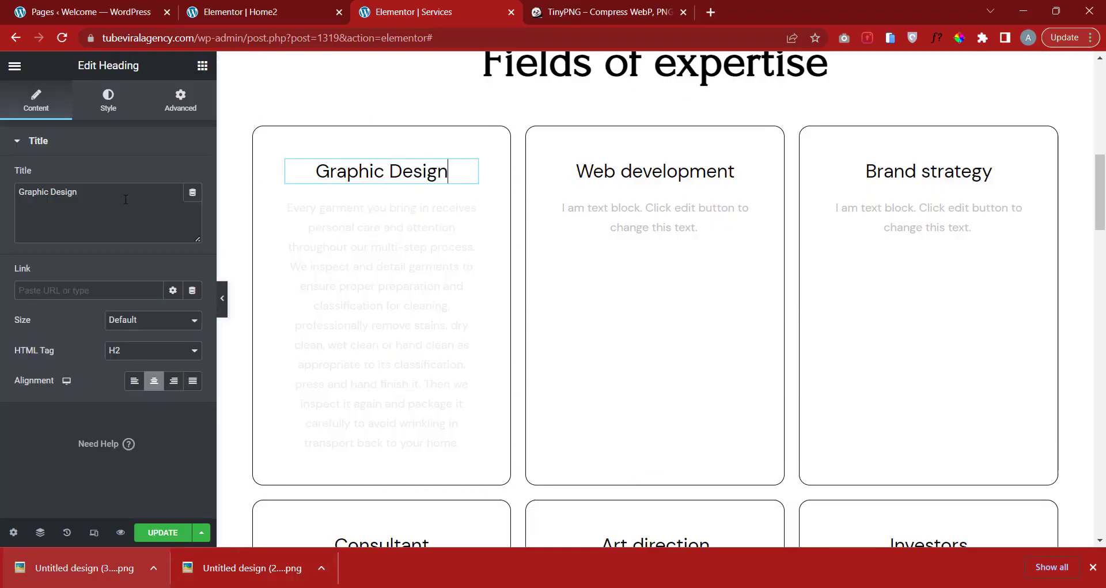
{"action": "left_click_drag", "start_coordinate": [77, 192], "coordinate": [8, 197]}
{"action": "key", "text": "ctrl+v"}
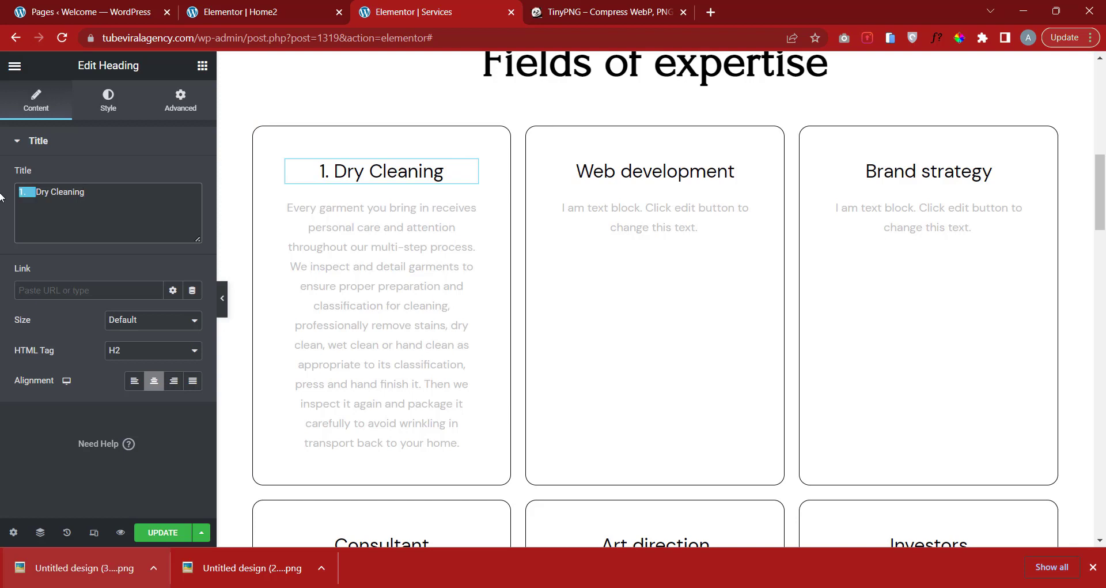
{"action": "key", "text": "BackSpace"}
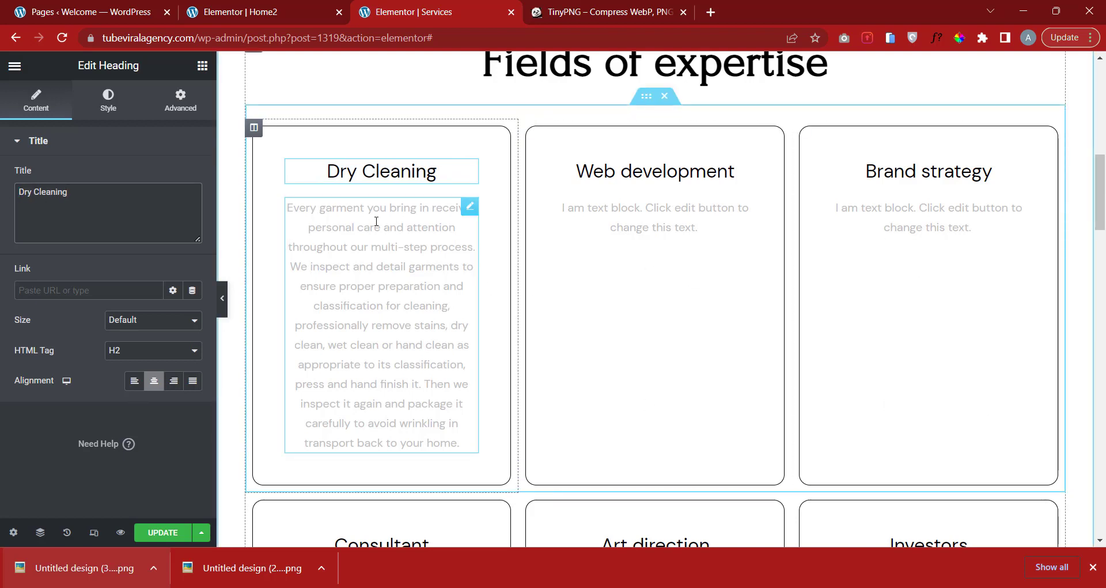
Delete the Brand strategy card from the first row of the Fields of expertise block.
{"action": "left_click", "coordinate": [361, 247]}
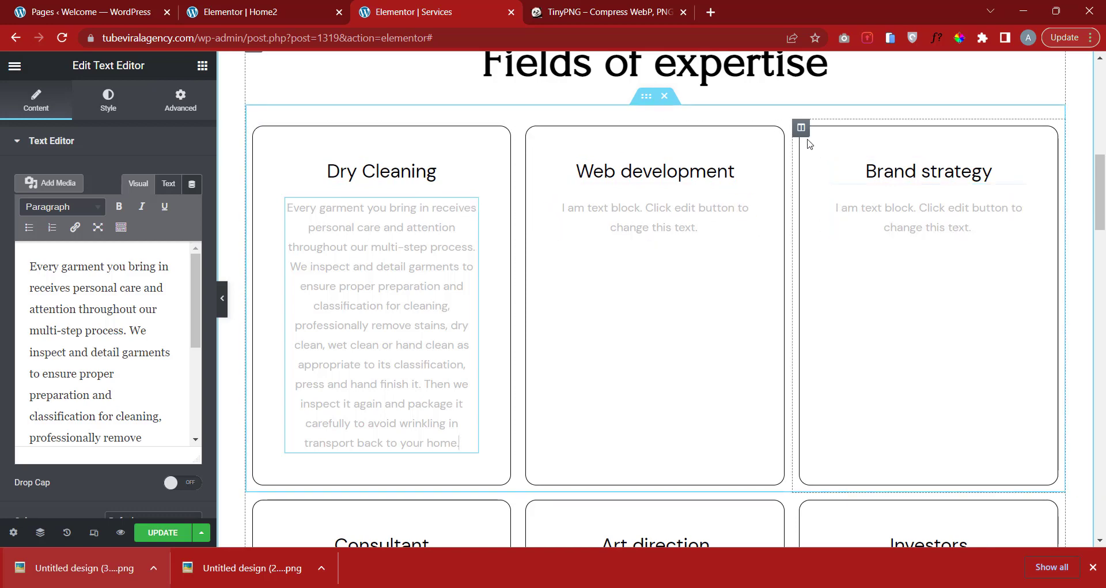
{"action": "right_click", "coordinate": [803, 132]}
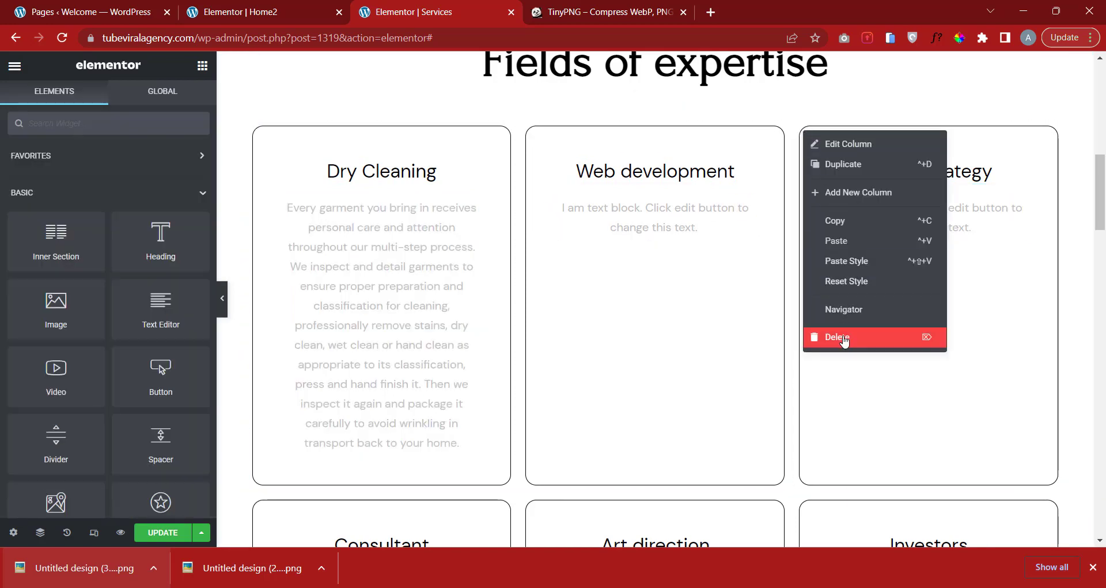
{"action": "left_click", "coordinate": [844, 340]}
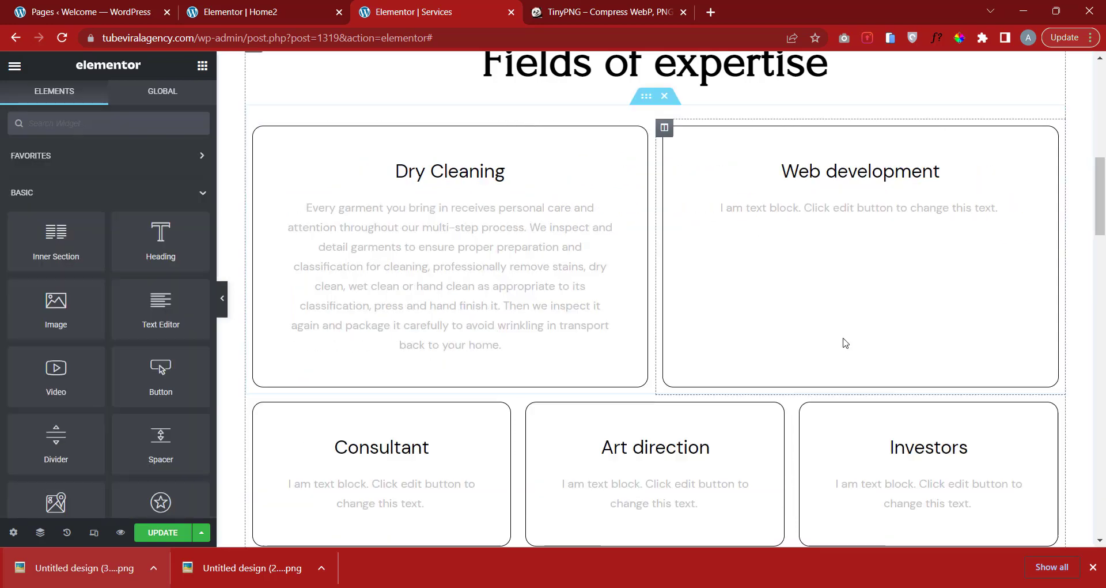
Left-align both the heading and the description text of the Dry Cleaning card.
{"action": "left_click", "coordinate": [479, 159]}
{"action": "left_click", "coordinate": [130, 384]}
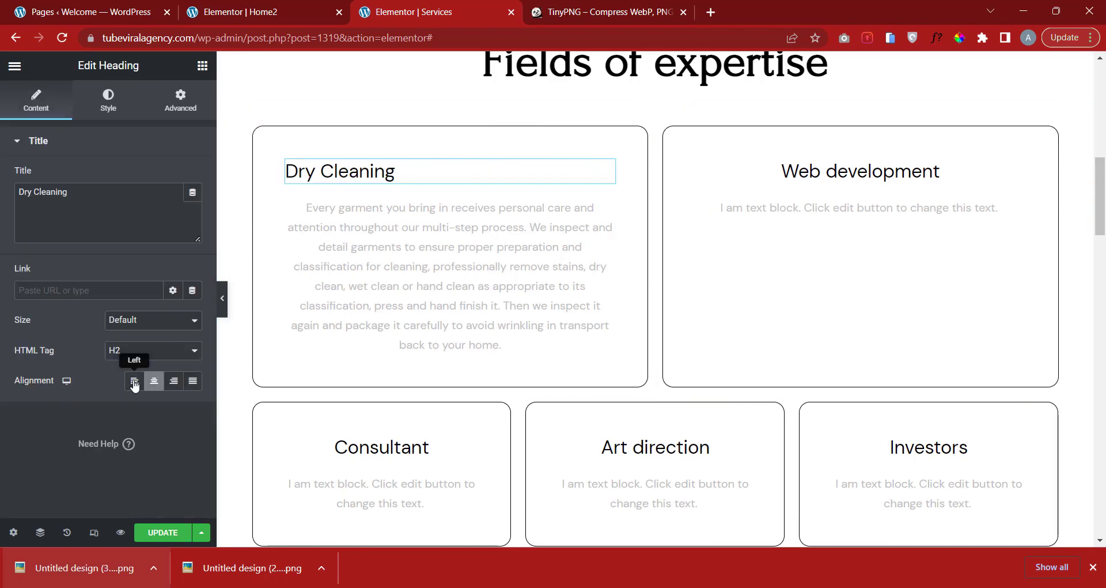
{"action": "left_click", "coordinate": [415, 246]}
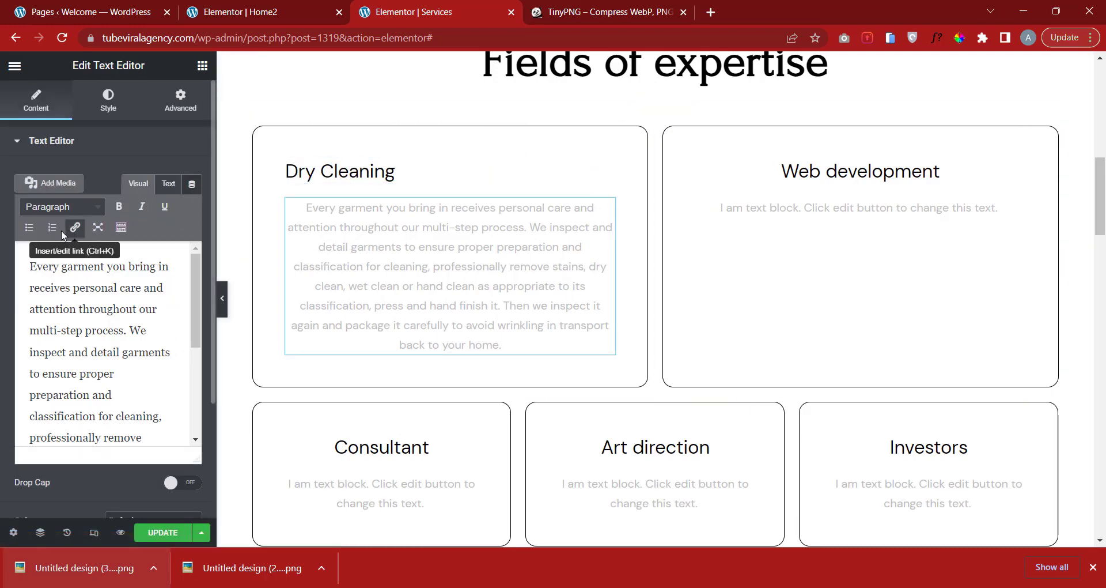
{"action": "left_click", "coordinate": [110, 111]}
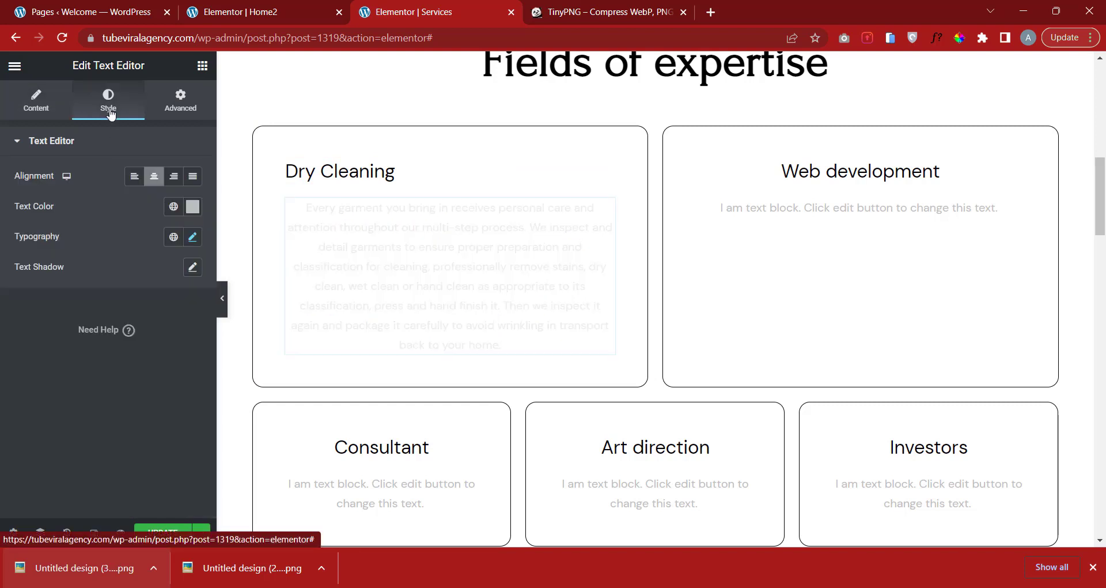
{"action": "left_click", "coordinate": [133, 178]}
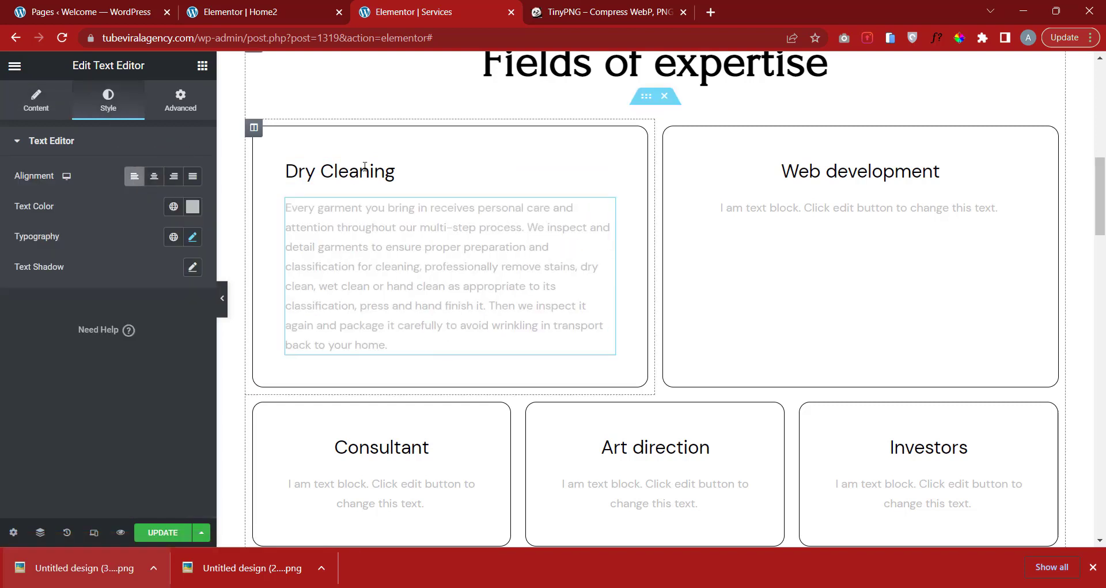
Set the Dry Cleaning heading's font family to Montserrat and its weight to Bold.
{"action": "left_click", "coordinate": [322, 173]}
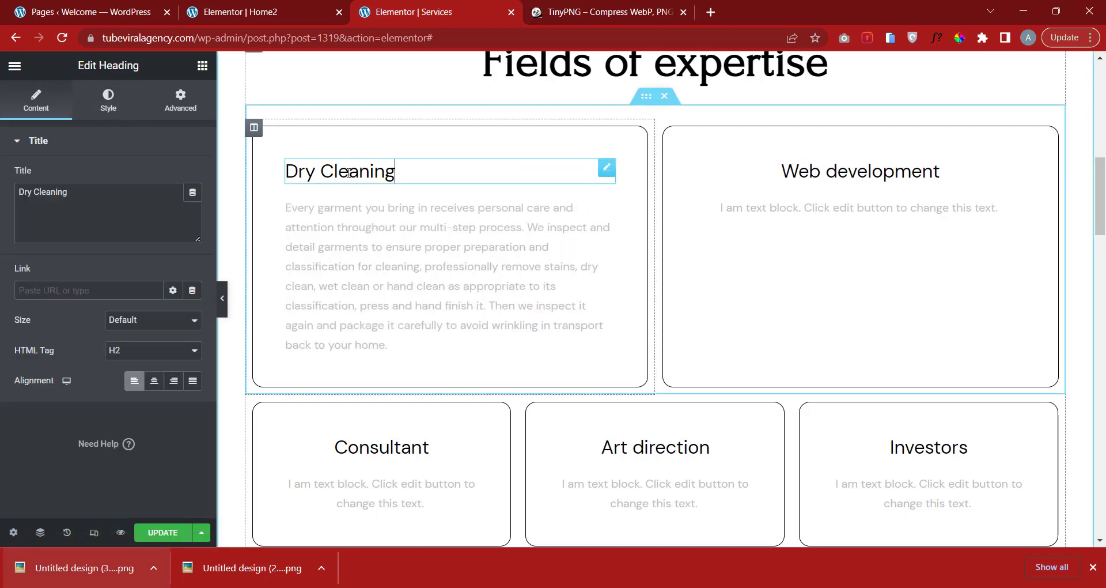
{"action": "left_click", "coordinate": [109, 101]}
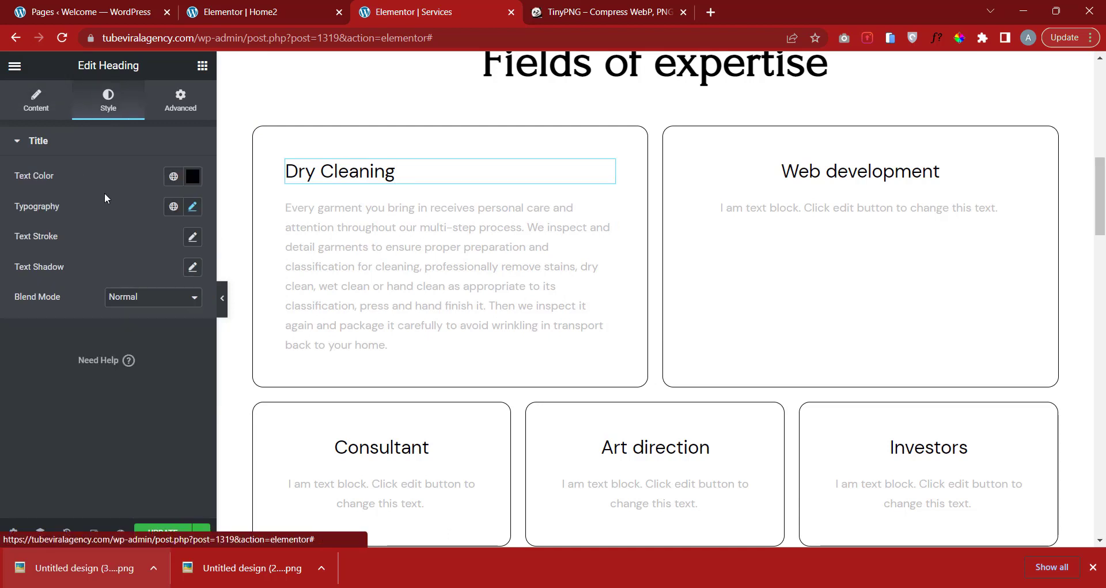
{"action": "left_click", "coordinate": [193, 207]}
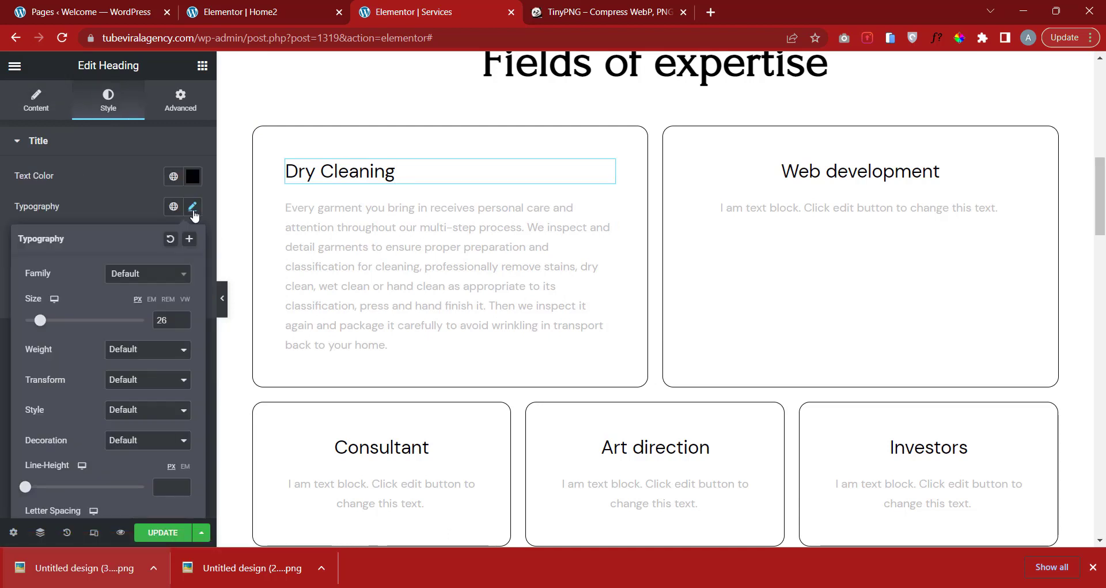
{"action": "left_click", "coordinate": [148, 273]}
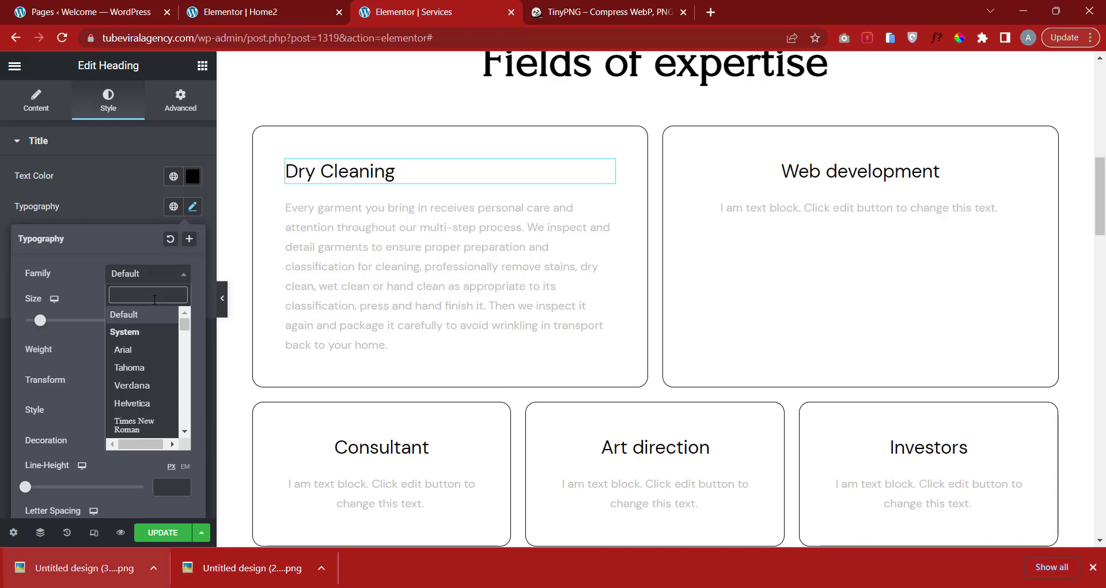
{"action": "type", "text": "montse"}
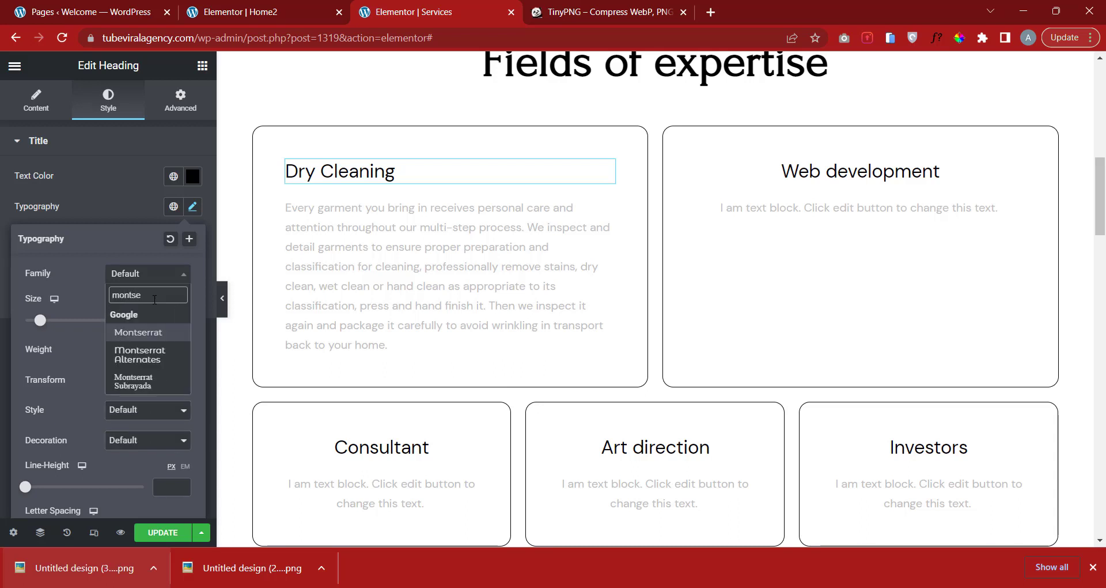
{"action": "left_click", "coordinate": [166, 333]}
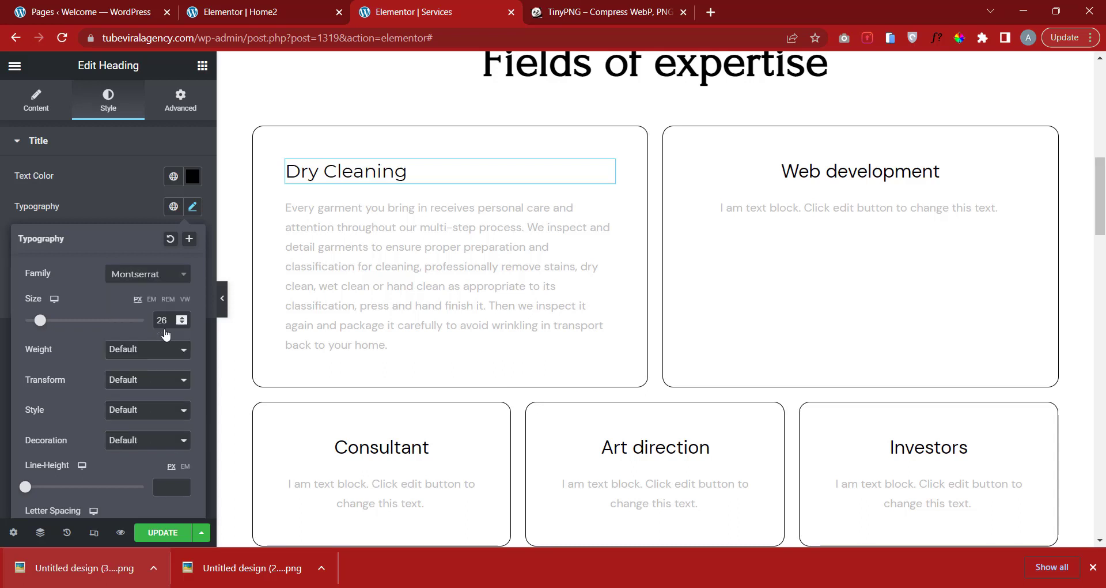
{"action": "left_click", "coordinate": [127, 353]}
{"action": "left_click", "coordinate": [139, 480]}
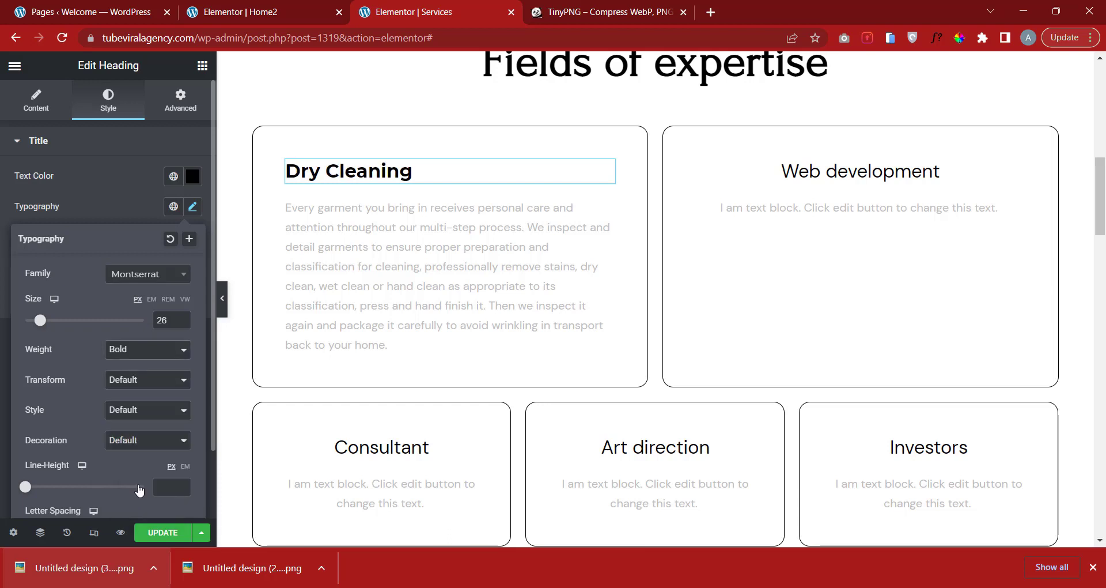
Darken the grey text colour of the Dry Cleaning description and set its font family to Montserrat.
{"action": "left_click", "coordinate": [373, 220]}
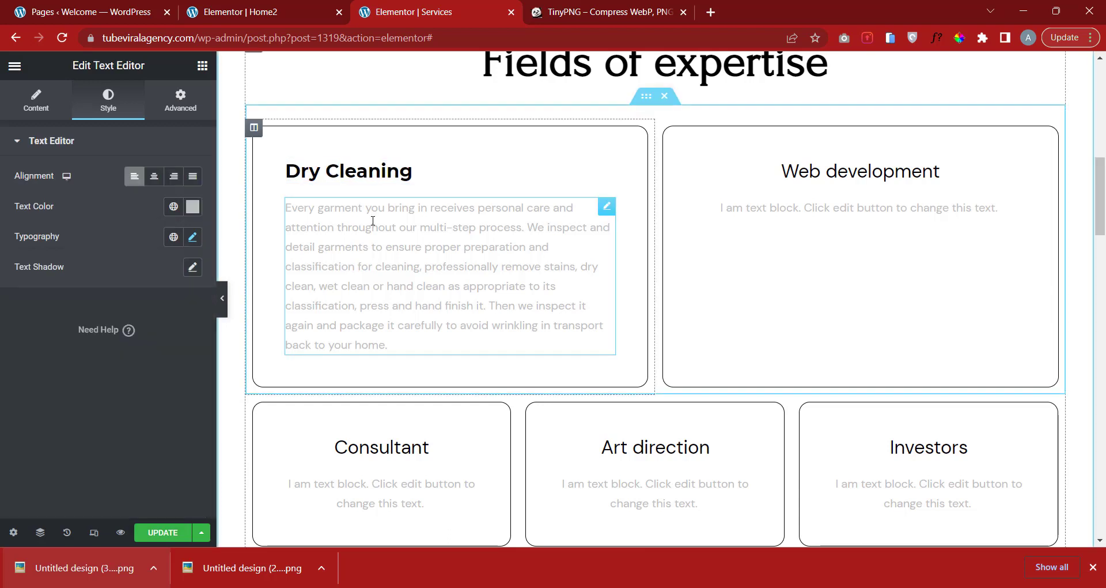
{"action": "left_click", "coordinate": [193, 212]}
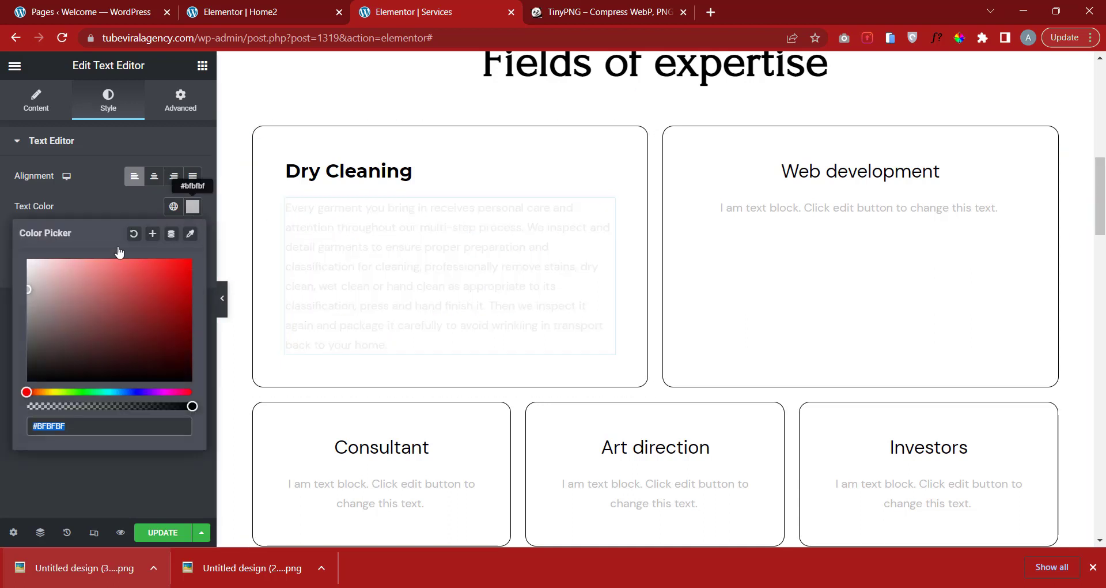
{"action": "left_click_drag", "start_coordinate": [29, 298], "coordinate": [18, 309]}
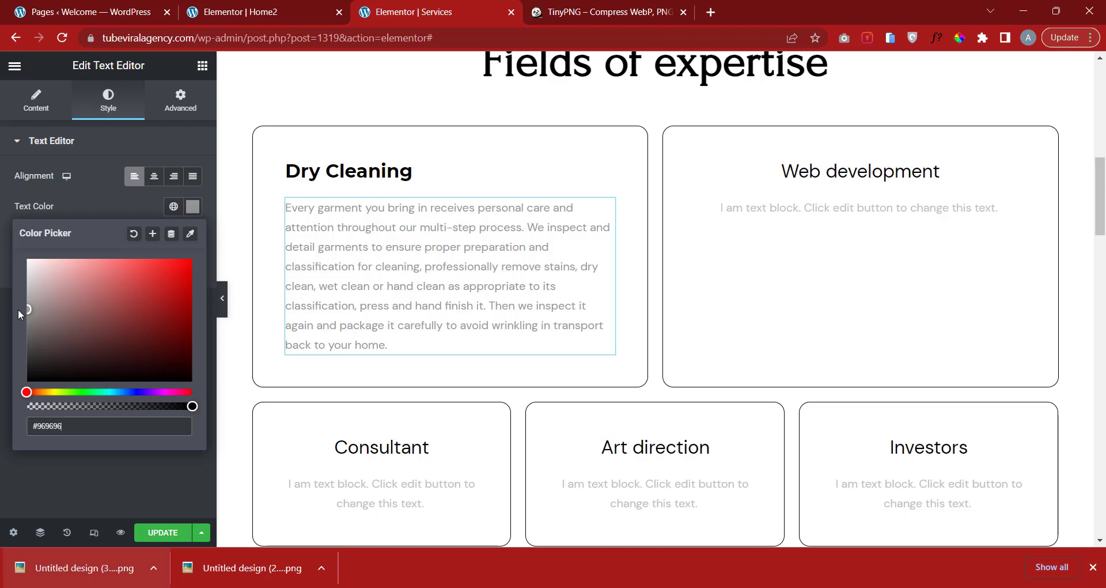
{"action": "left_click_drag", "start_coordinate": [15, 310], "coordinate": [14, 314]}
{"action": "left_click", "coordinate": [1, 317]}
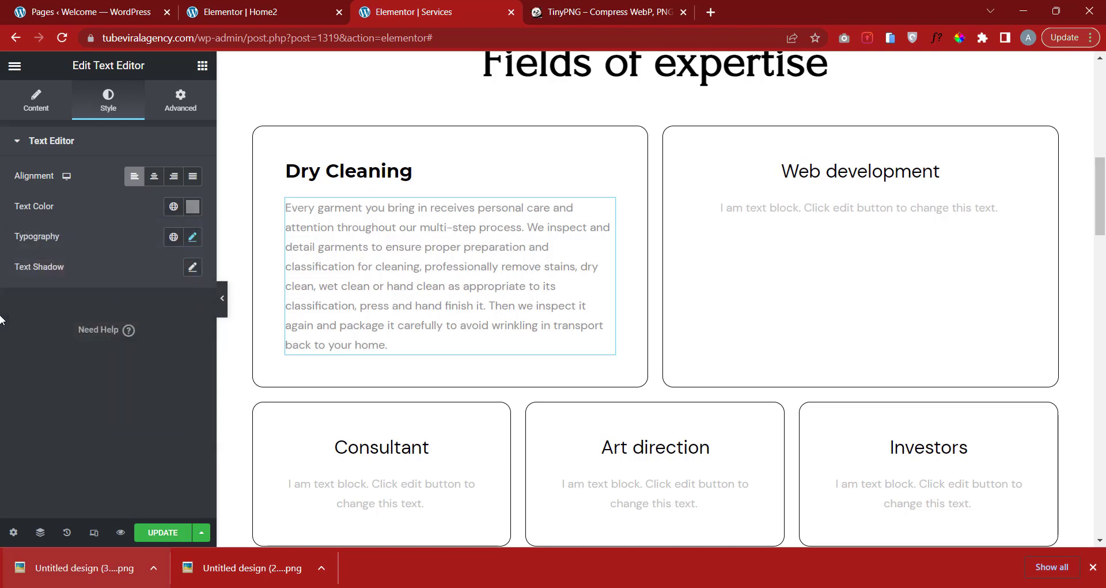
{"action": "left_click", "coordinate": [192, 238]}
{"action": "left_click", "coordinate": [151, 305]}
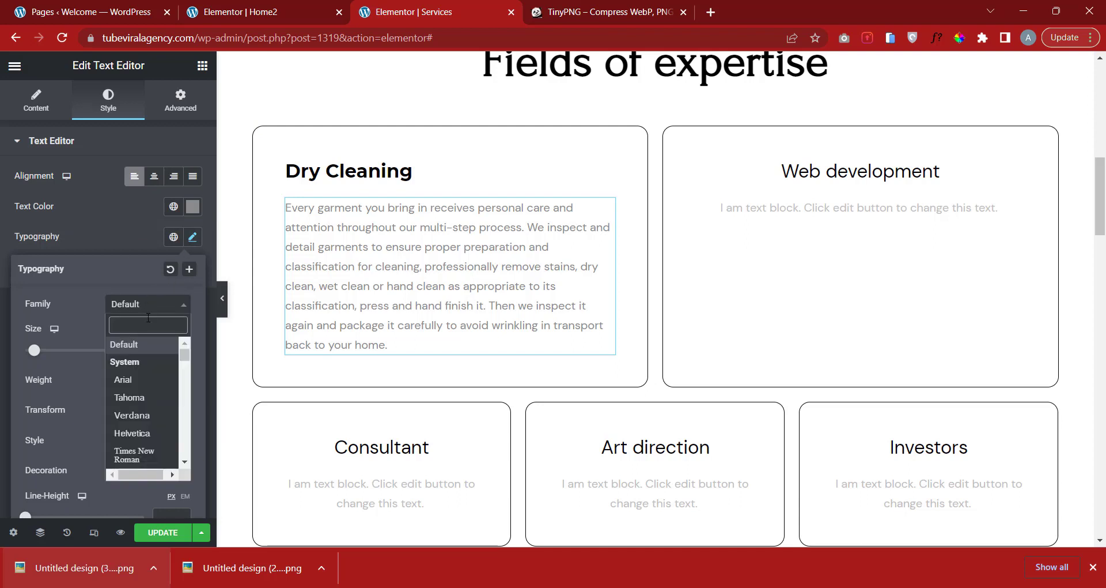
{"action": "type", "text": "monts"}
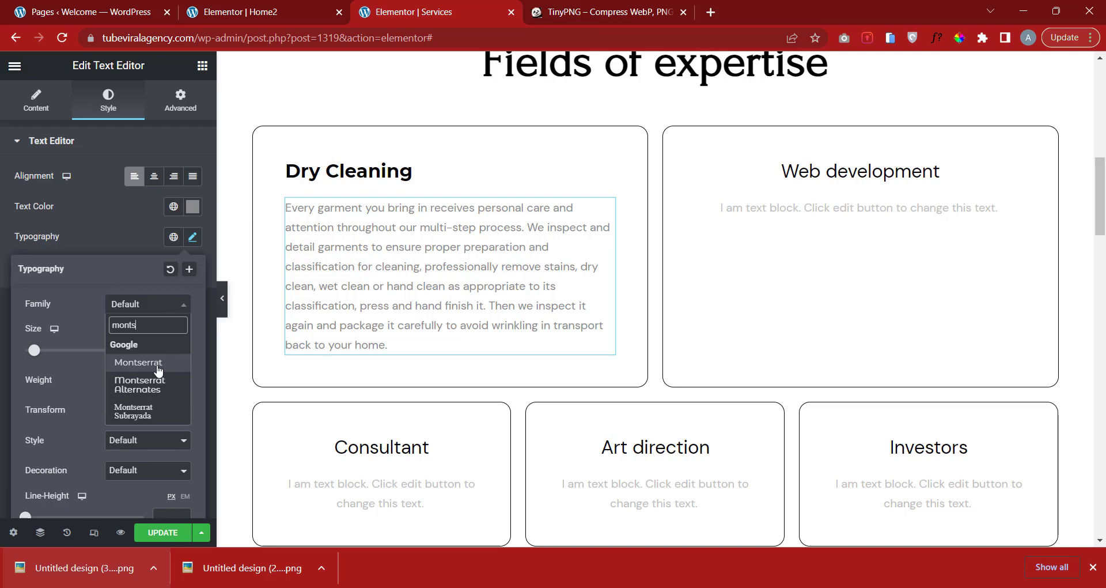
{"action": "left_click", "coordinate": [158, 365]}
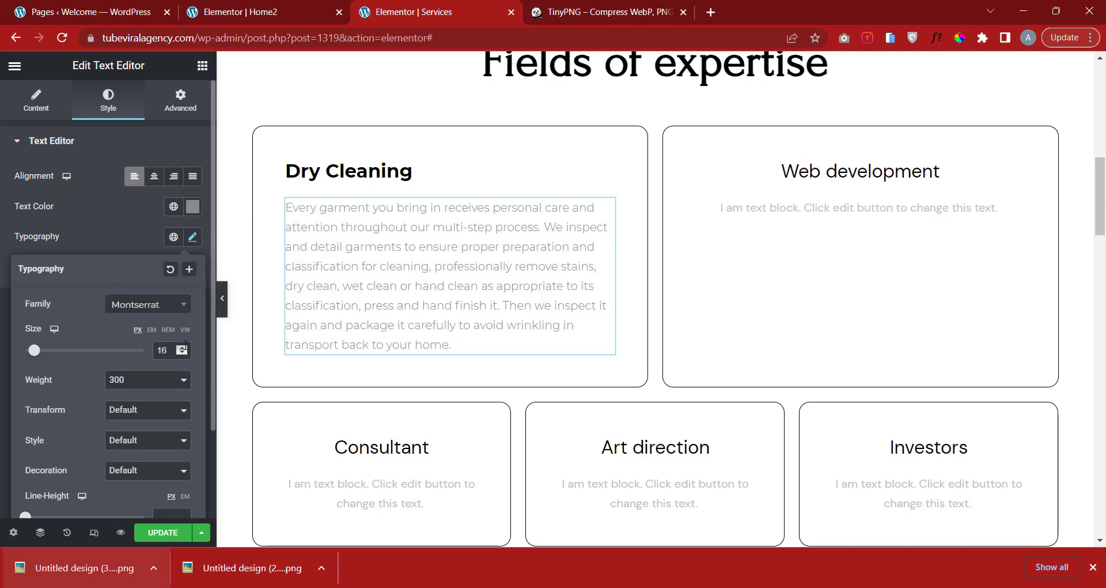
Try larger font sizes for the Dry Cleaning description and return it to 16 px.
{"action": "left_click", "coordinate": [182, 348]}
{"action": "left_click", "coordinate": [182, 348]}
{"action": "left_click", "coordinate": [182, 353]}
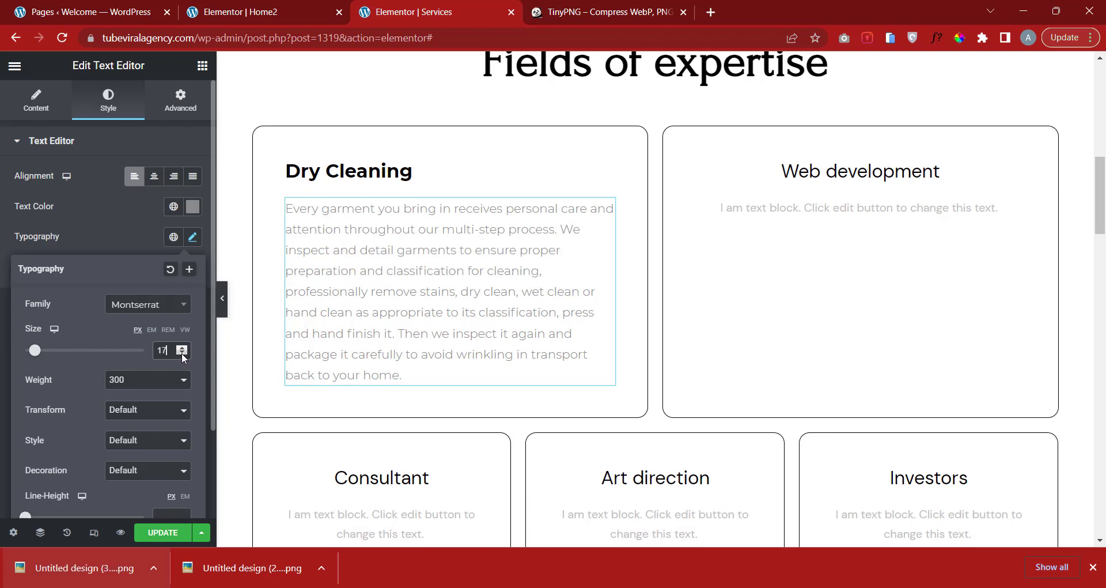
{"action": "left_click", "coordinate": [182, 354]}
{"action": "left_click", "coordinate": [193, 237]}
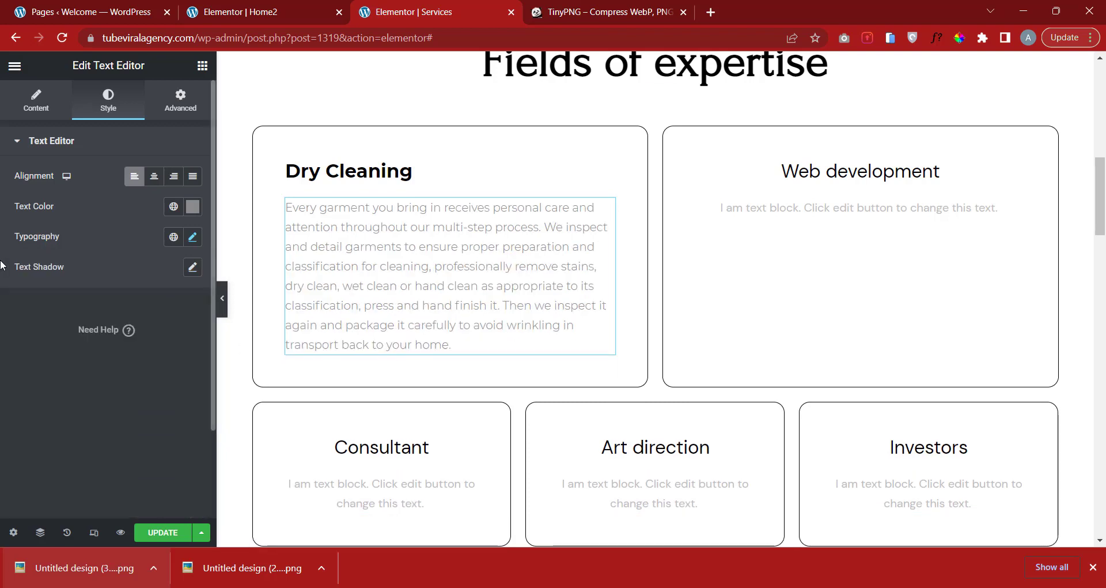
Justify the Dry Cleaning description and check the card with the editing panel hidden.
{"action": "left_click", "coordinate": [192, 184]}
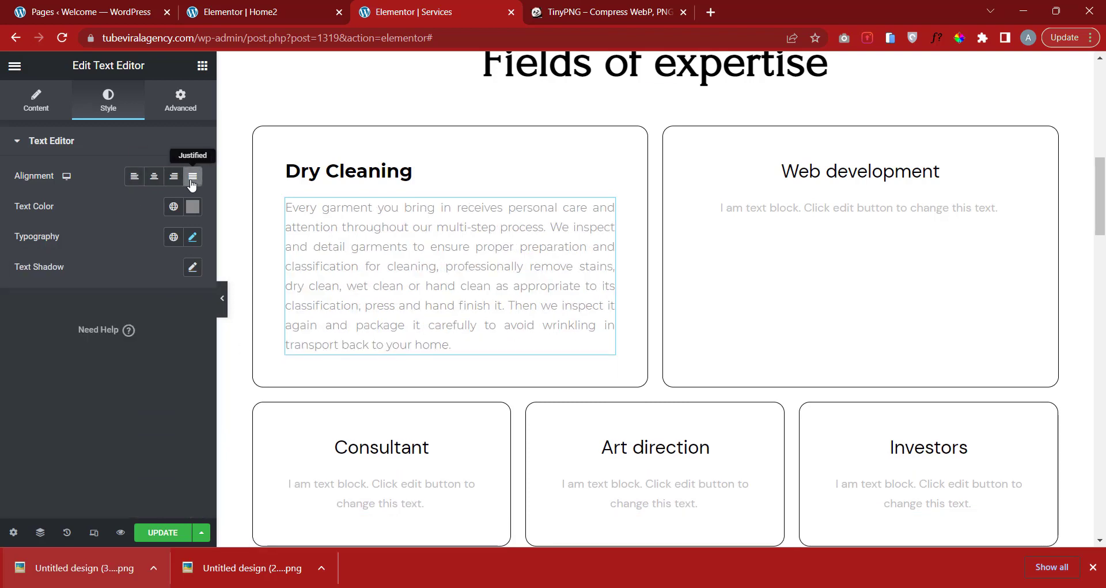
{"action": "left_click", "coordinate": [224, 299]}
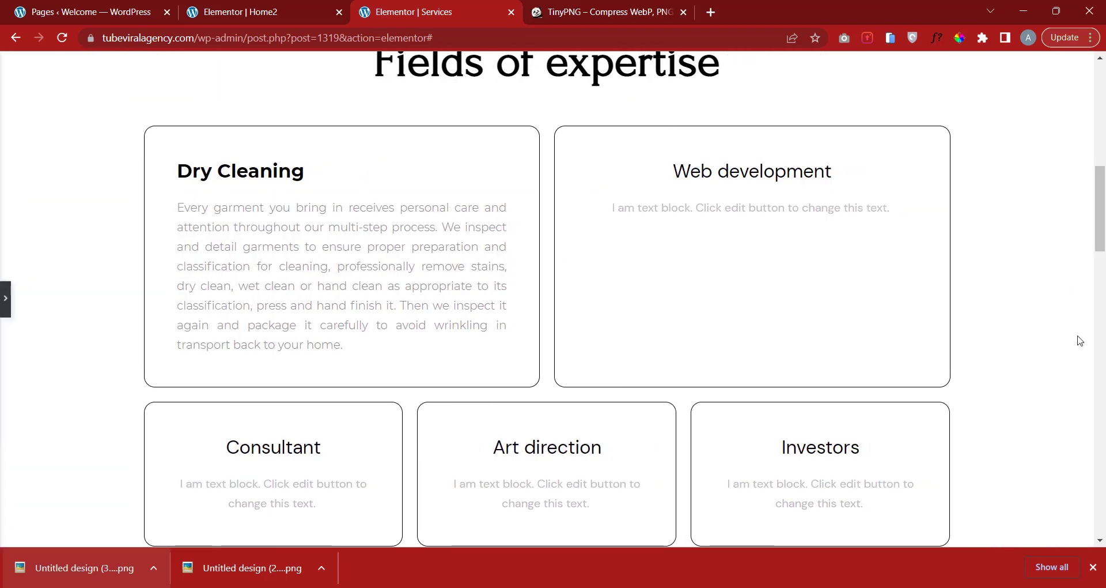
{"action": "left_click", "coordinate": [5, 298]}
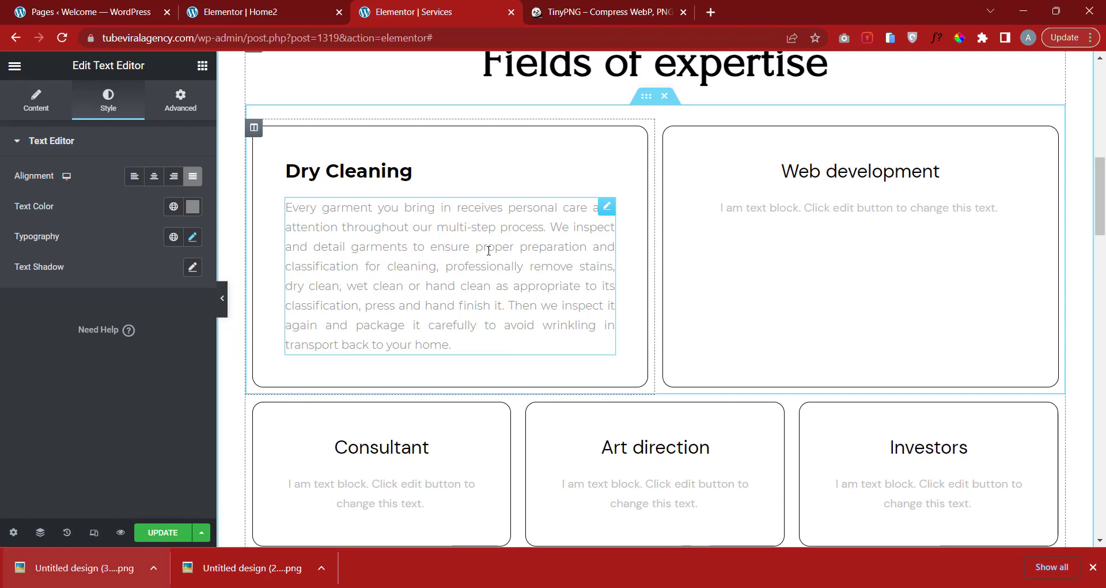
Set the Dry Cleaning description's text colour to #606060 and preview the card at full page width.
{"action": "left_click", "coordinate": [193, 206]}
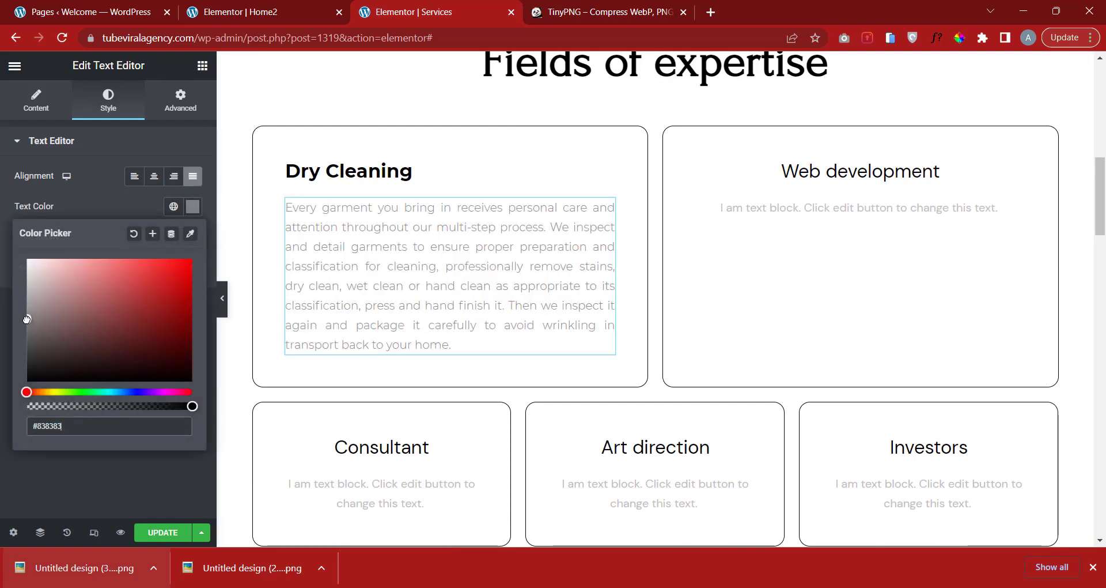
{"action": "left_click_drag", "start_coordinate": [26, 319], "coordinate": [21, 336]}
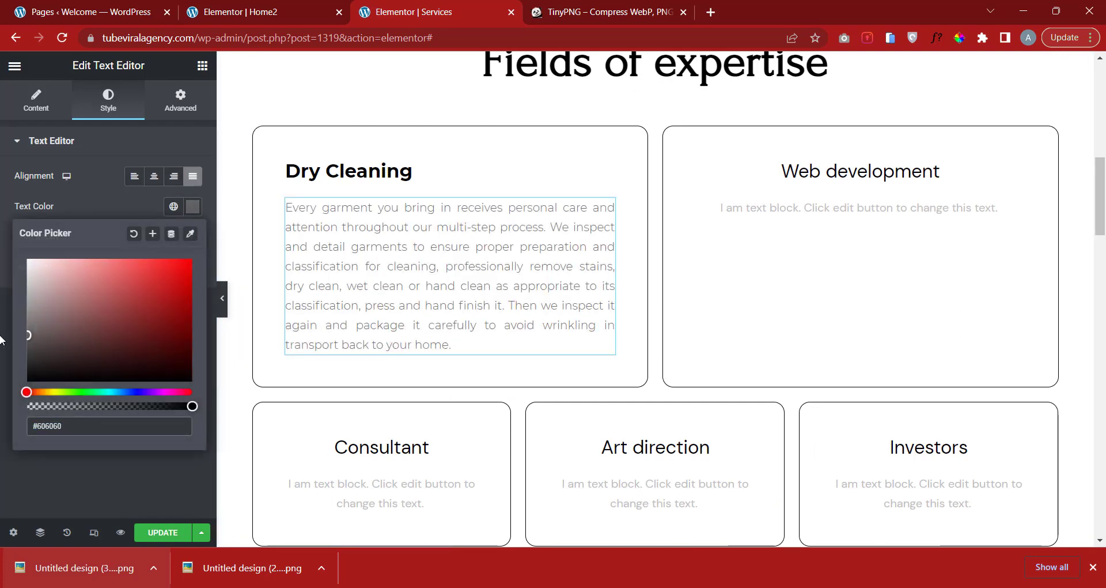
{"action": "left_click", "coordinate": [3, 338]}
{"action": "left_click", "coordinate": [225, 299]}
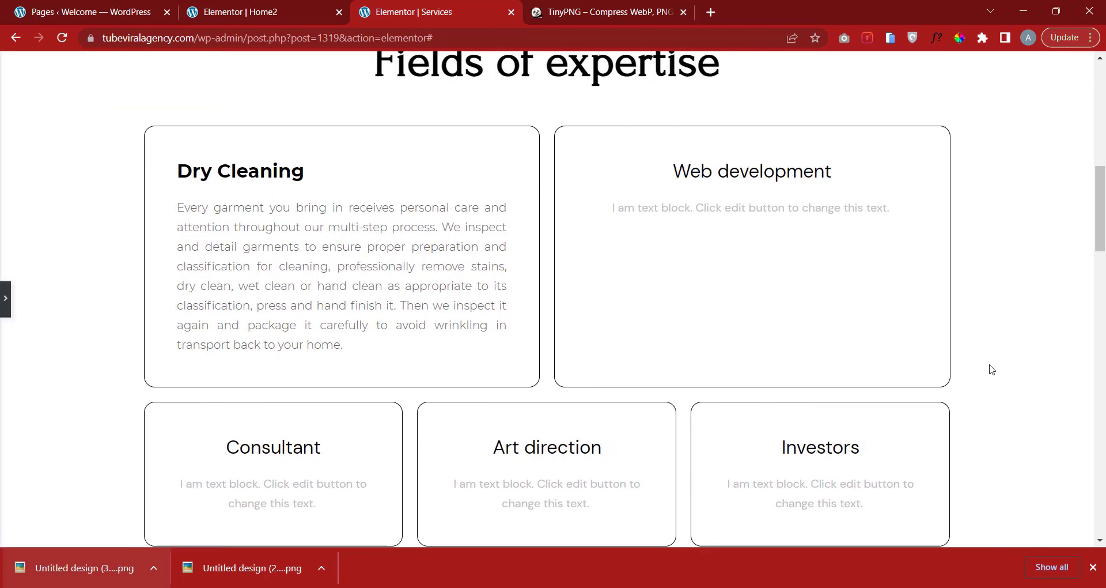
{"action": "left_click", "coordinate": [4, 298]}
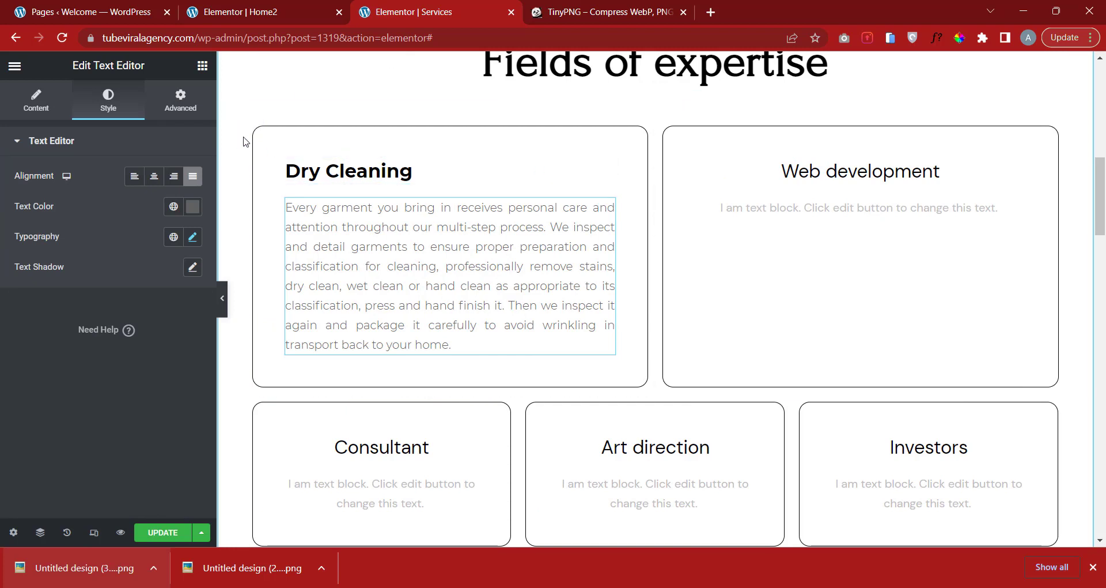
Duplicate the styled Dry Cleaning card and delete the Web development card from the same row.
{"action": "right_click", "coordinate": [254, 128]}
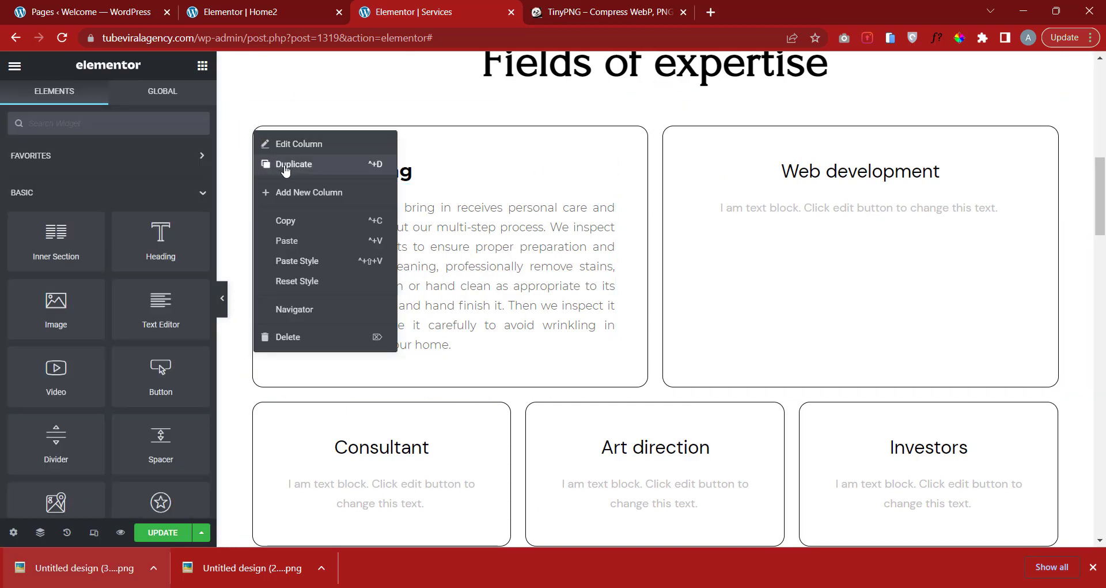
{"action": "left_click", "coordinate": [306, 169]}
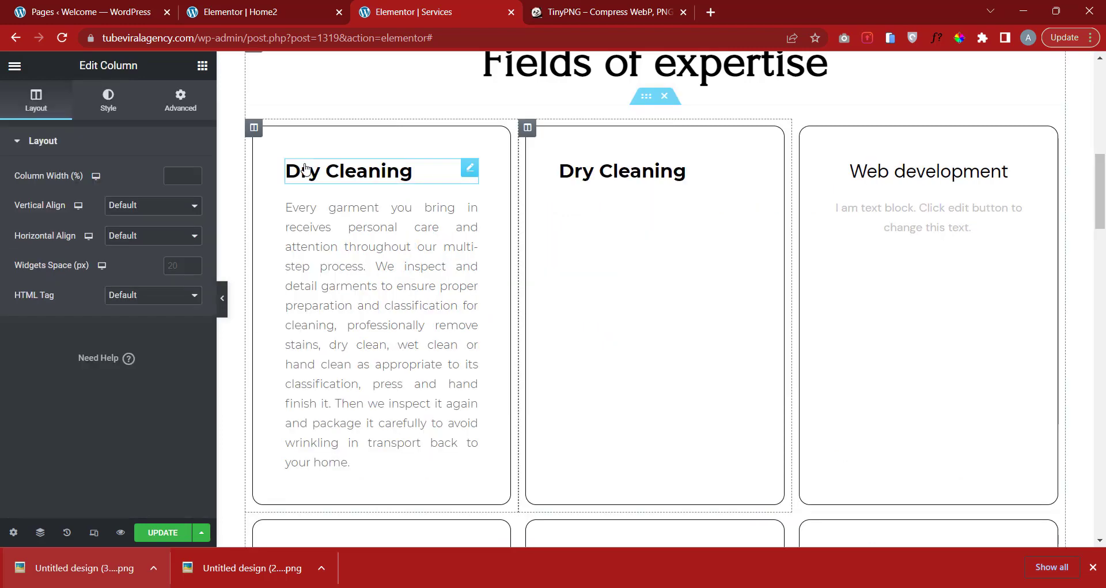
{"action": "right_click", "coordinate": [805, 133]}
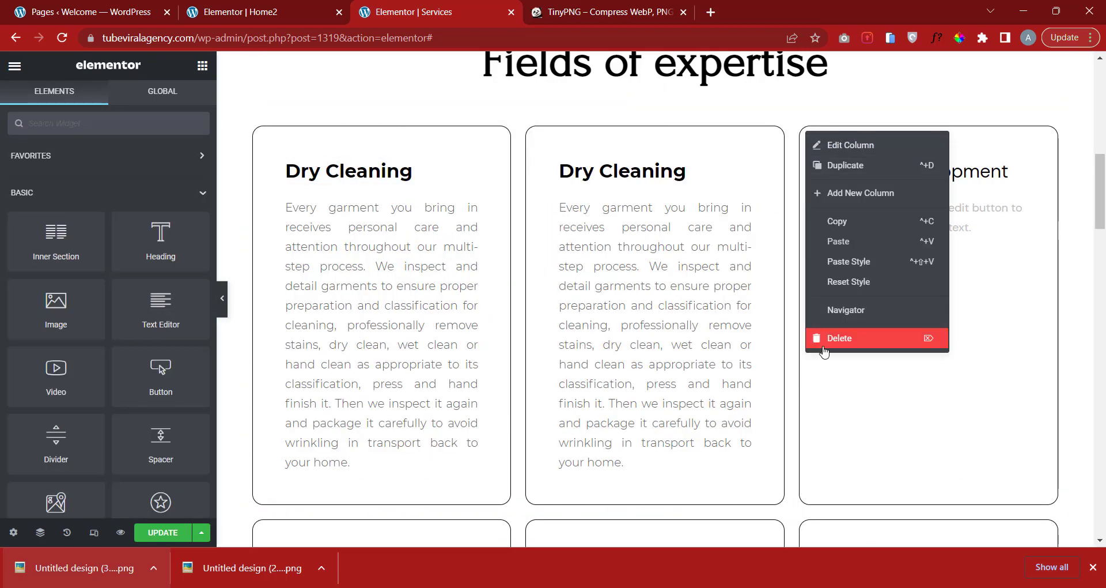
{"action": "left_click", "coordinate": [824, 343]}
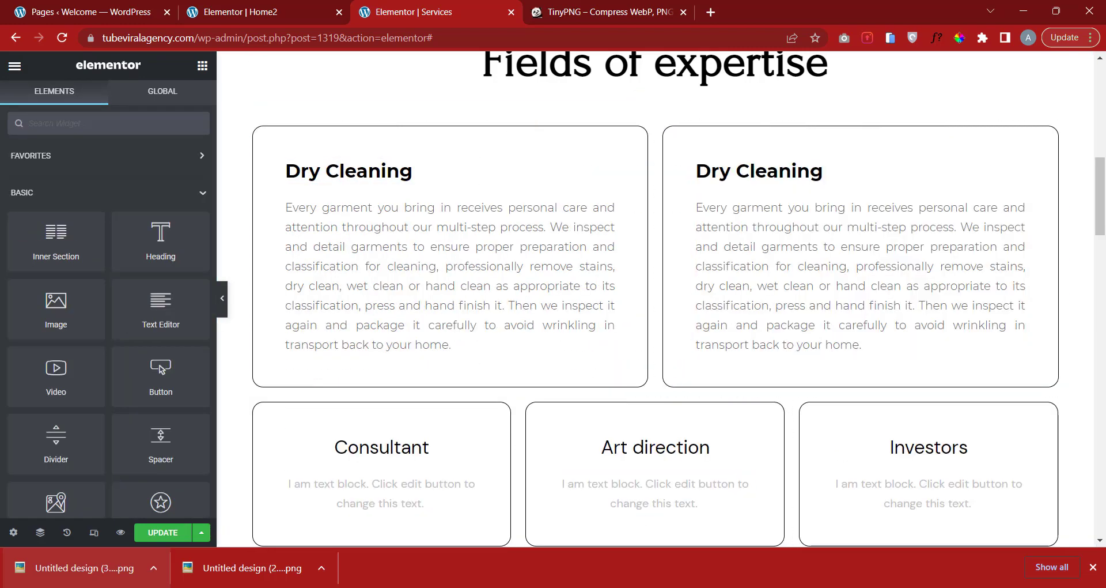
Switch to the Word document and copy the Alterations title from the Our Services list.
{"action": "key", "text": "alt+Tab"}
{"action": "scroll", "coordinate": [399, 360], "scroll_direction": "down", "scroll_amount": 2}
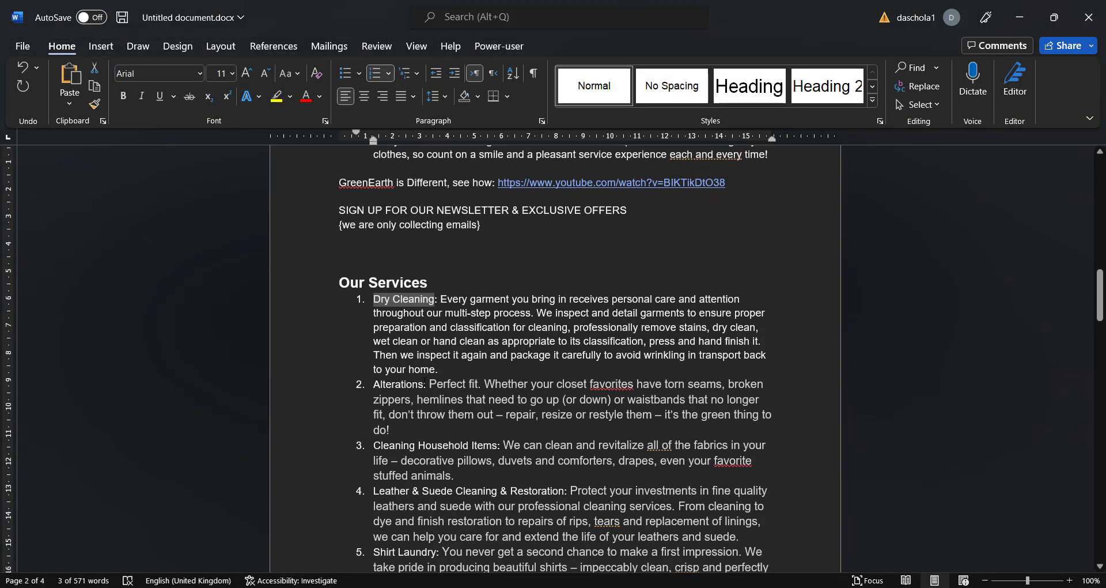
{"action": "left_click_drag", "start_coordinate": [424, 383], "coordinate": [373, 383]}
{"action": "right_click", "coordinate": [384, 383]}
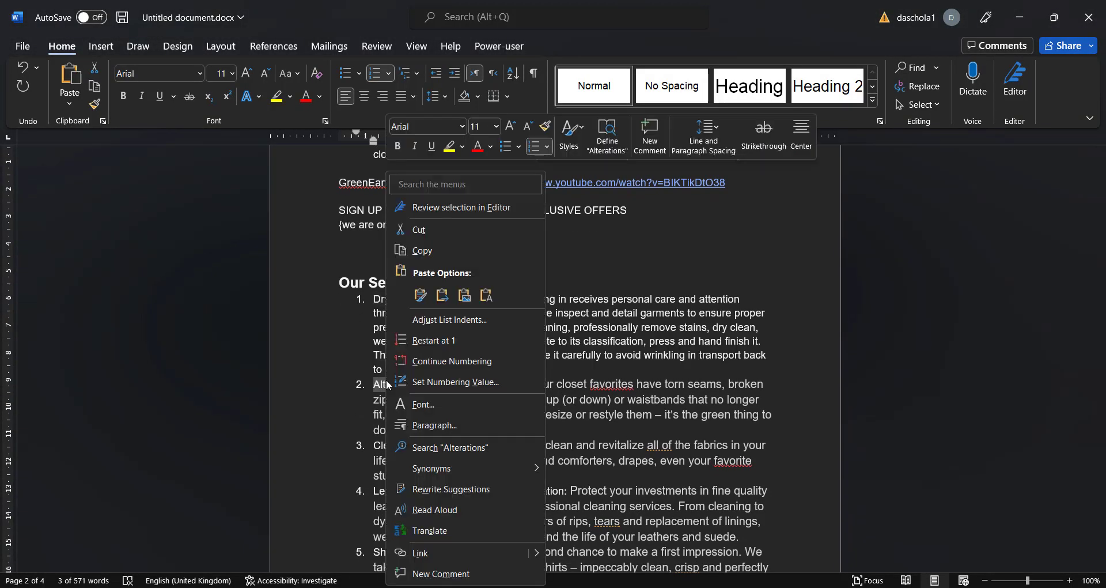
{"action": "left_click", "coordinate": [422, 251]}
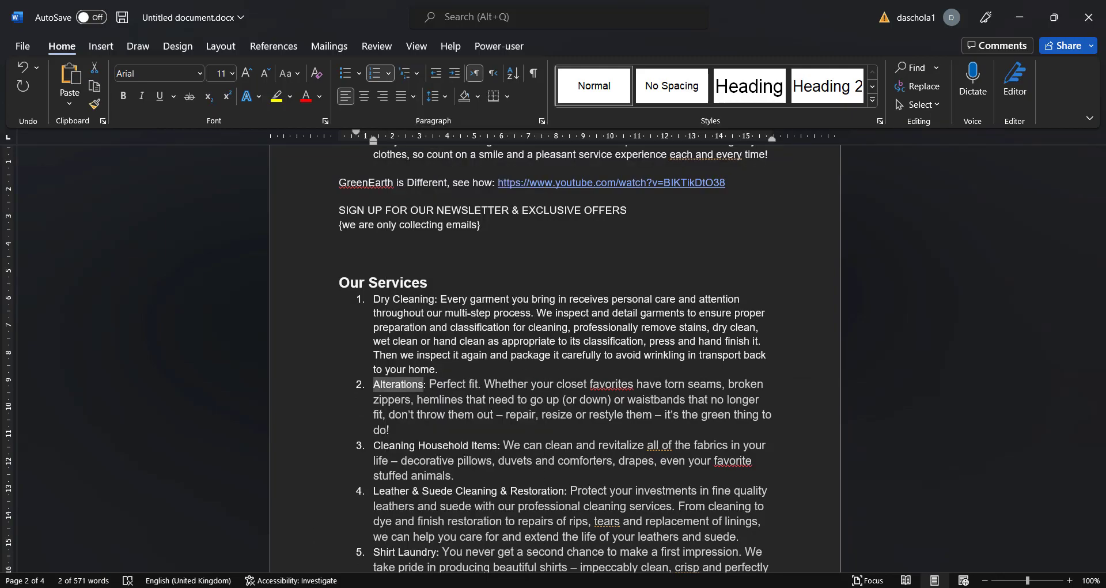
Switch back to the Elementor Services page and replace the duplicated card's title with Alterations, without the list number.
{"action": "key", "text": "alt+Tab"}
{"action": "left_click", "coordinate": [742, 161]}
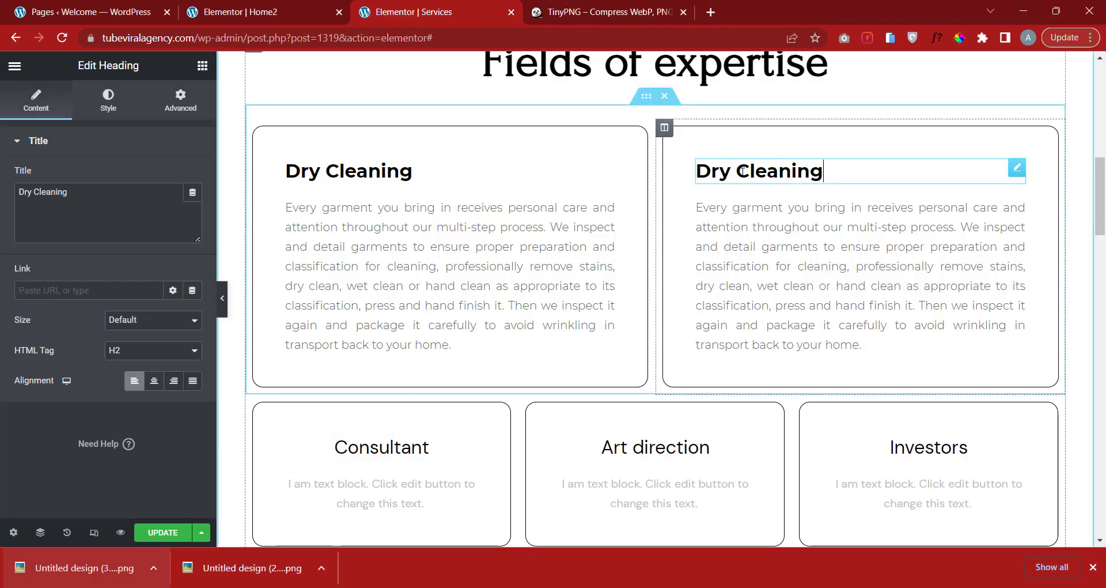
{"action": "left_click_drag", "start_coordinate": [72, 192], "coordinate": [4, 207]}
{"action": "key", "text": "ctrl+v"}
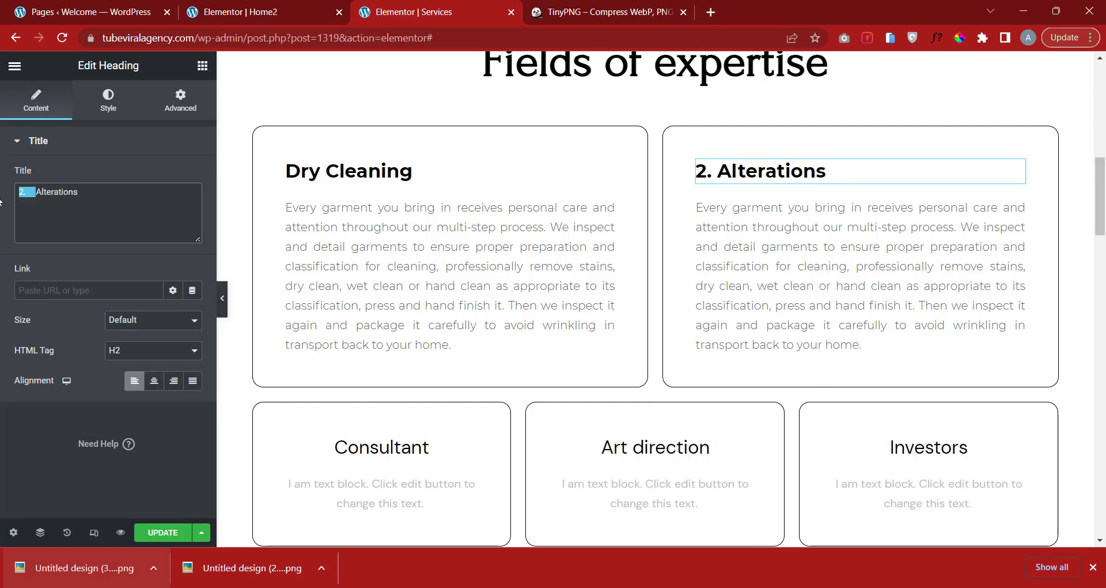
{"action": "key", "text": "BackSpace"}
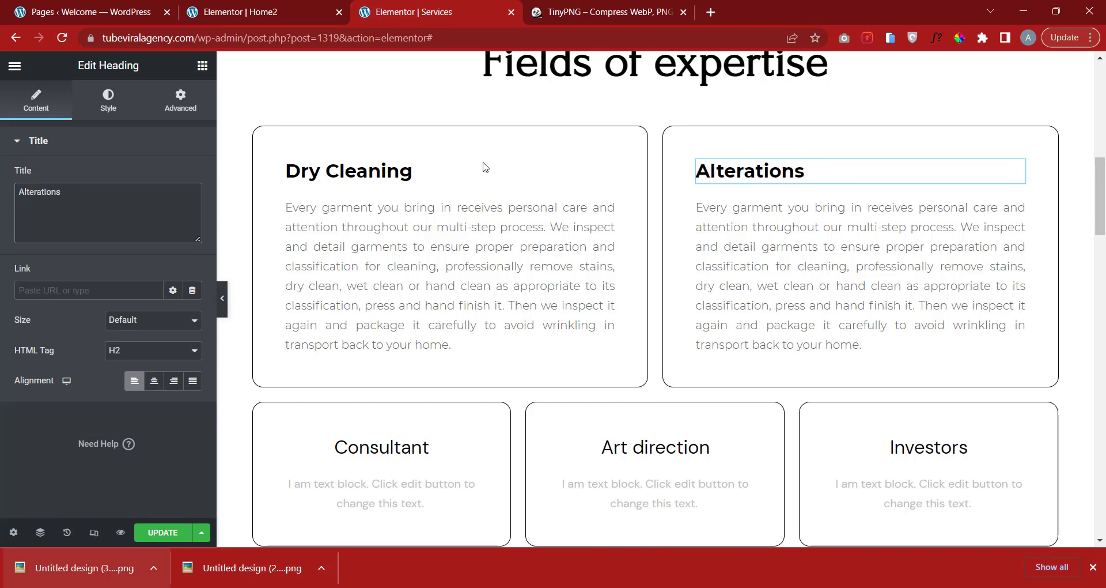
Switch to the Word document and copy the Alterations description that follows the title in the Our Services list.
{"action": "key", "text": "alt+Tab"}
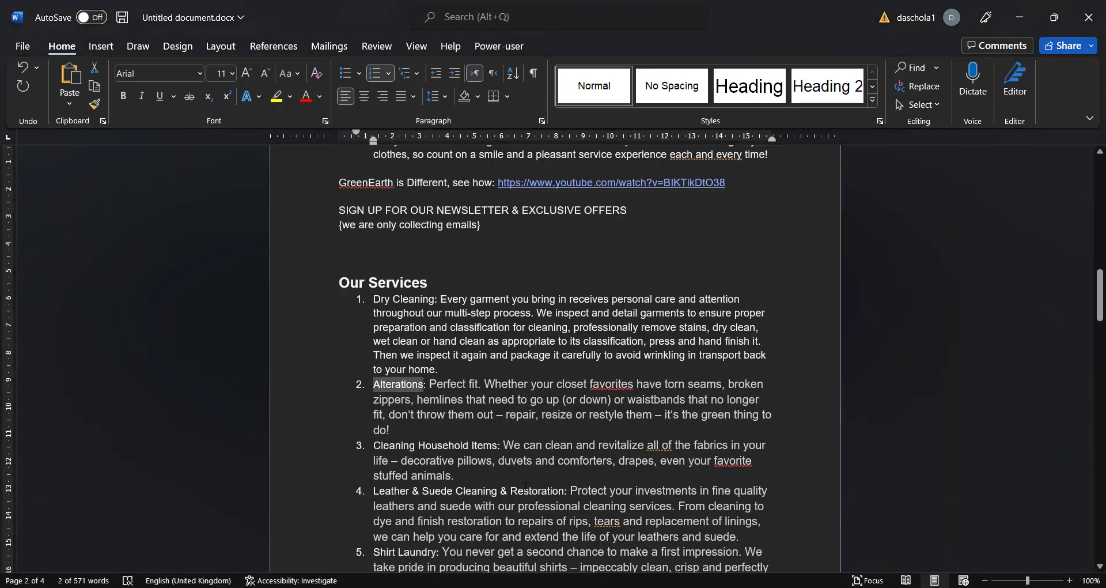
{"action": "left_click", "coordinate": [424, 398]}
{"action": "left_click_drag", "start_coordinate": [431, 387], "coordinate": [394, 426]}
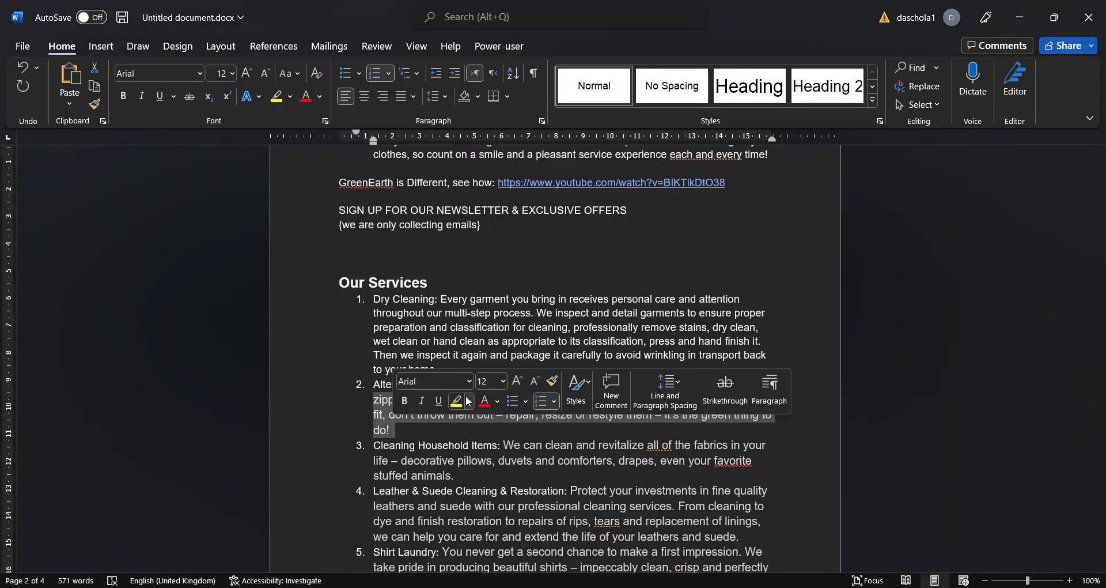
{"action": "right_click", "coordinate": [383, 424]}
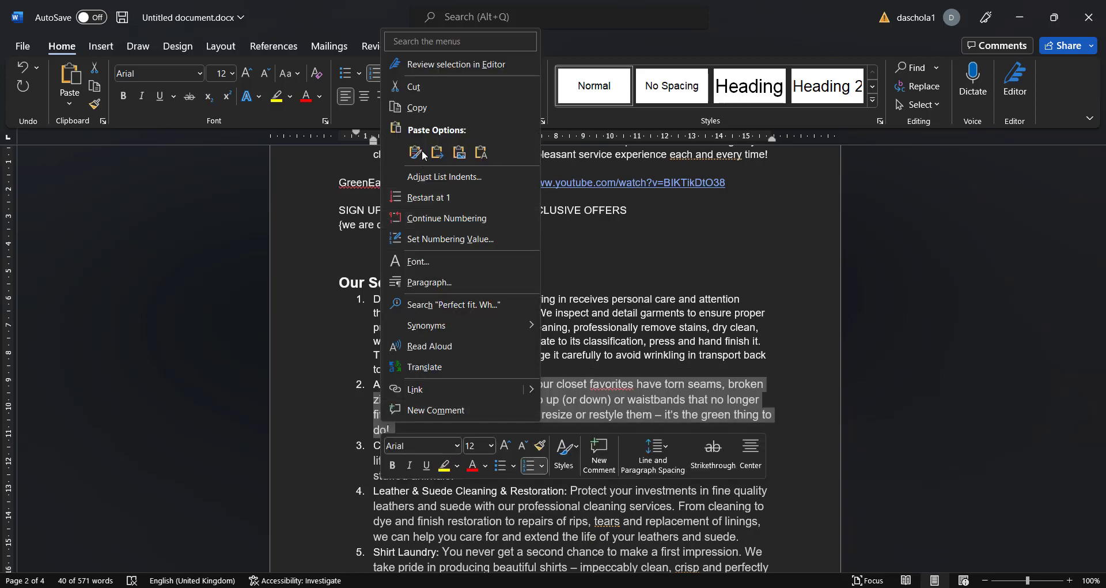
{"action": "left_click", "coordinate": [432, 113]}
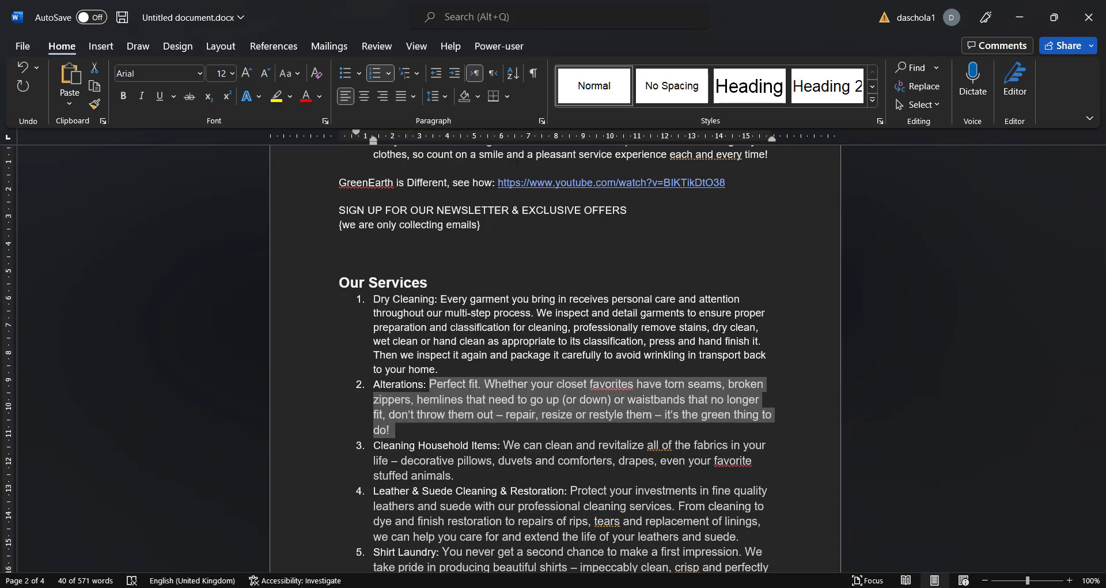
Back in Elementor, replace the Alterations card's description with the copied text and remove its list numbering.
{"action": "key", "text": "alt+Tab"}
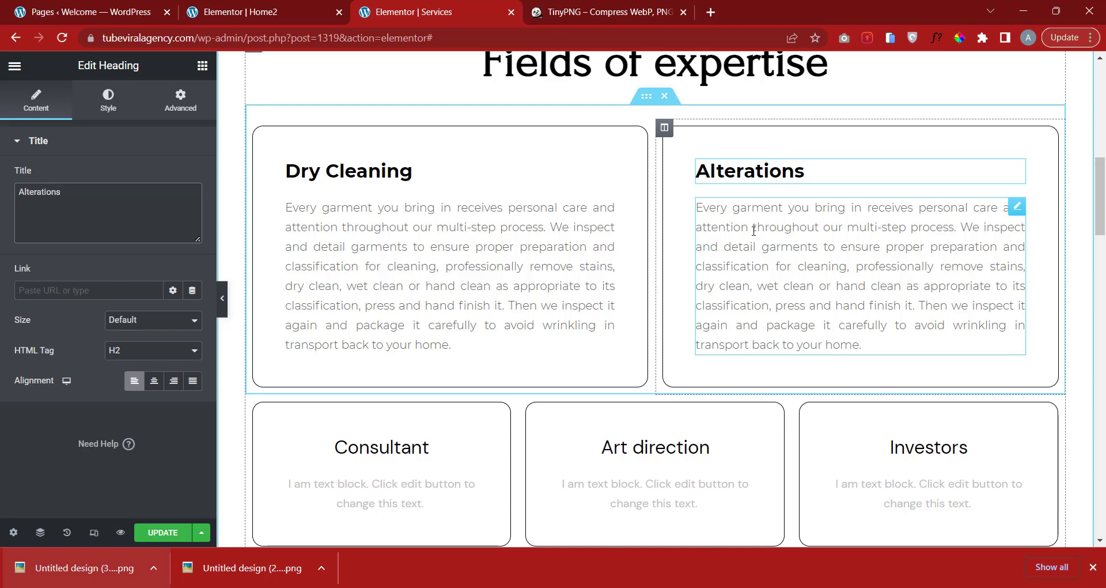
{"action": "left_click", "coordinate": [754, 230]}
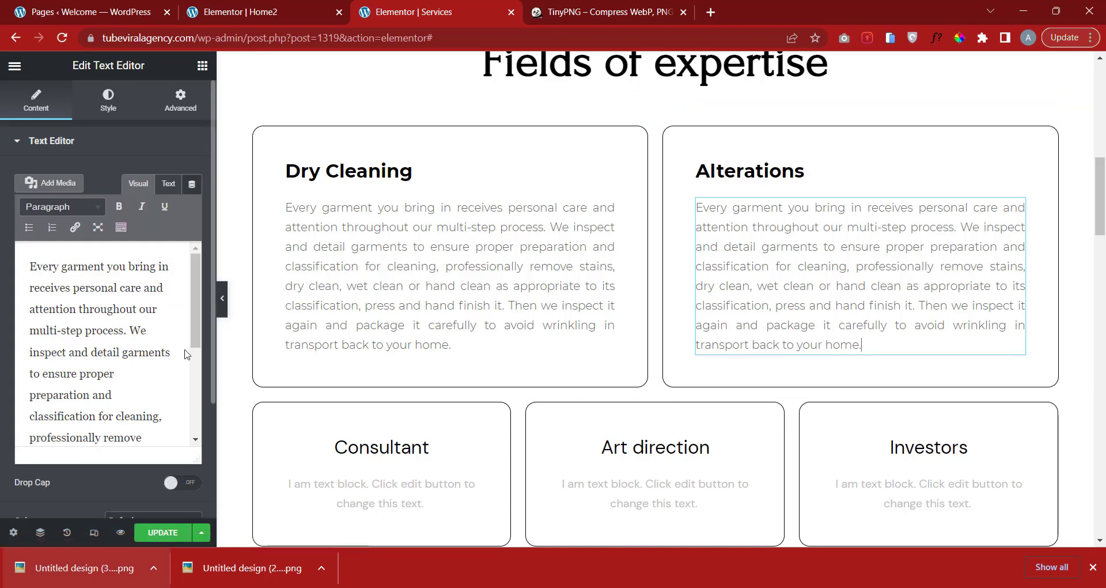
{"action": "left_click", "coordinate": [83, 321]}
{"action": "key", "text": "ctrl+a"}
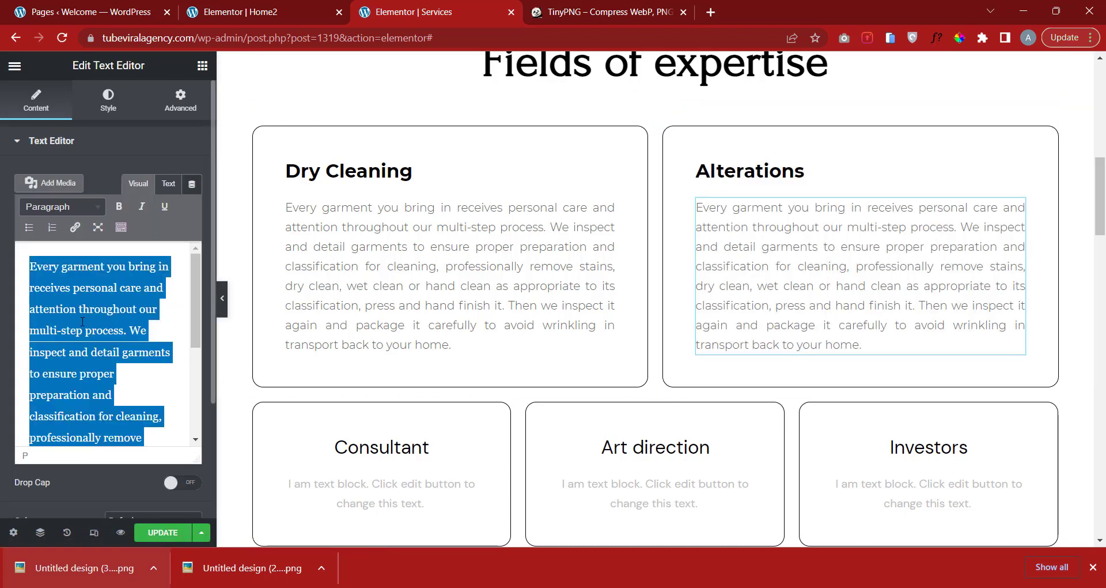
{"action": "key", "text": "ctrl+v"}
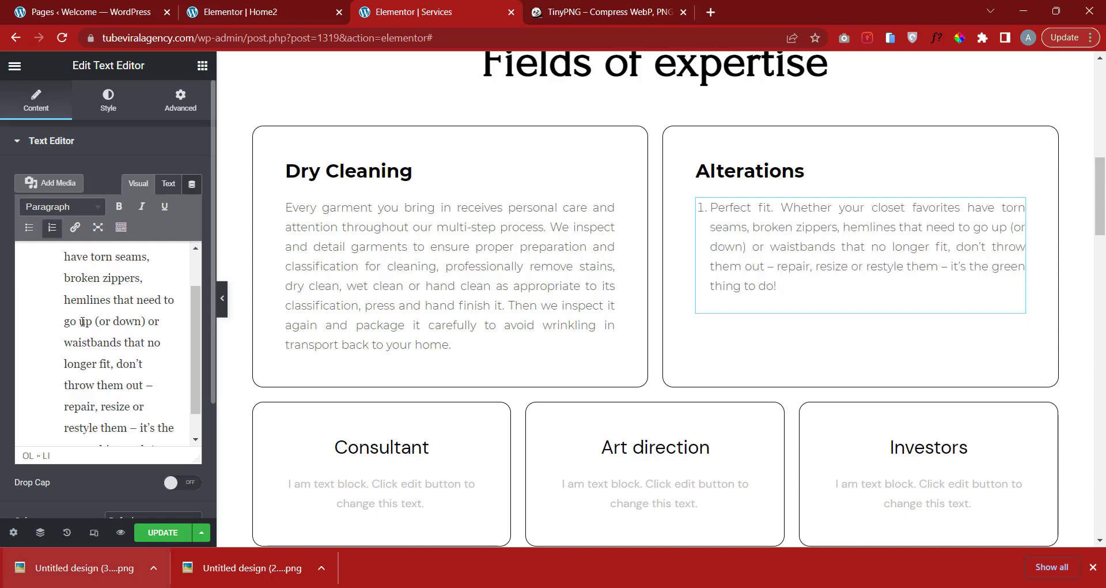
{"action": "scroll", "coordinate": [67, 278], "scroll_direction": "up", "scroll_amount": 2}
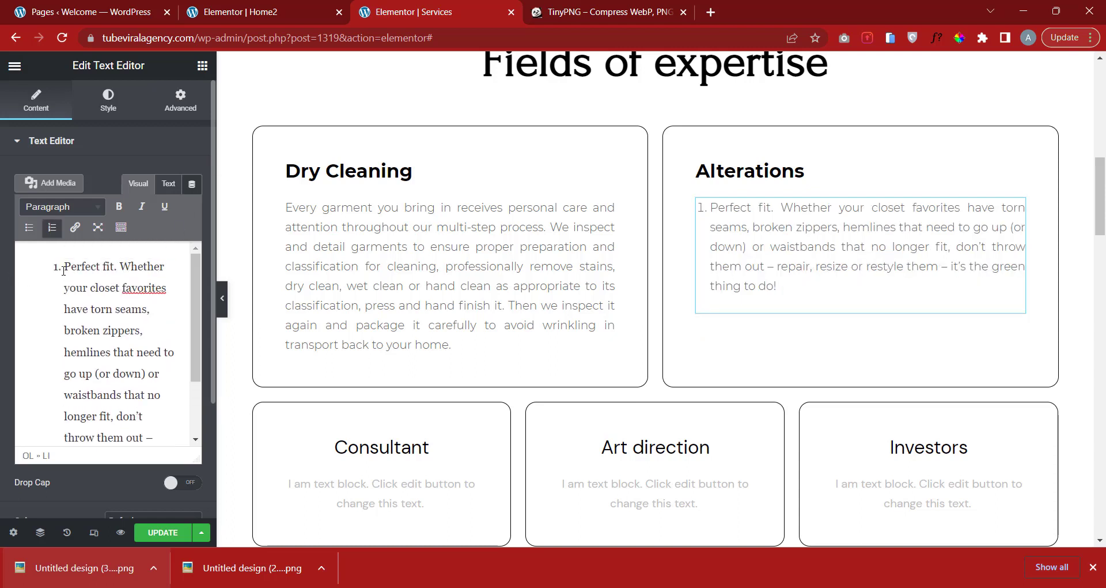
{"action": "key", "text": "BackSpace"}
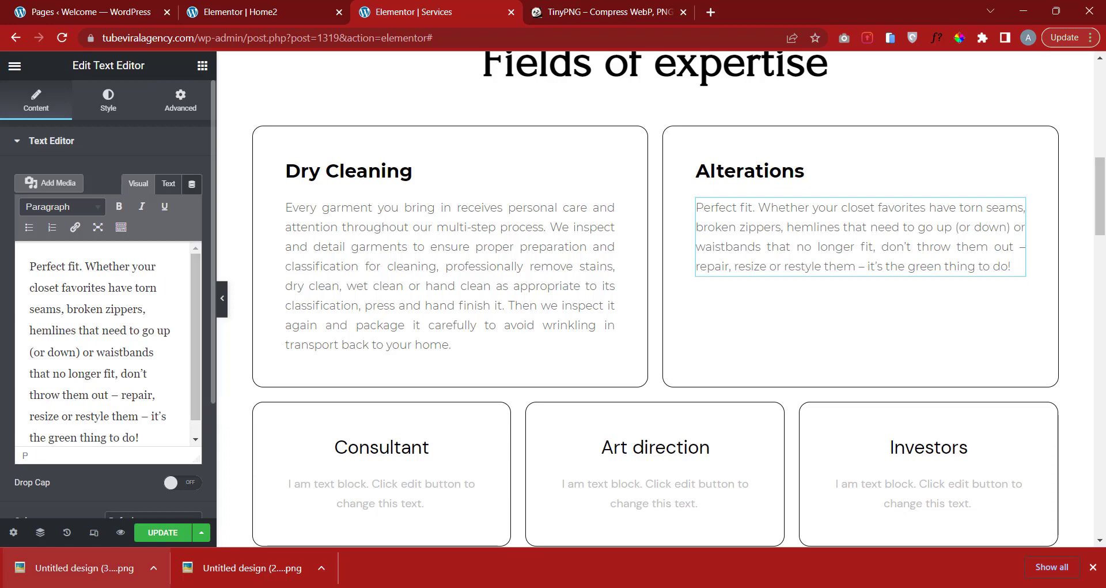
Compare the two service cards with the Dry Cleaning image sections below, with and without the editing panel.
{"action": "left_click", "coordinate": [223, 299]}
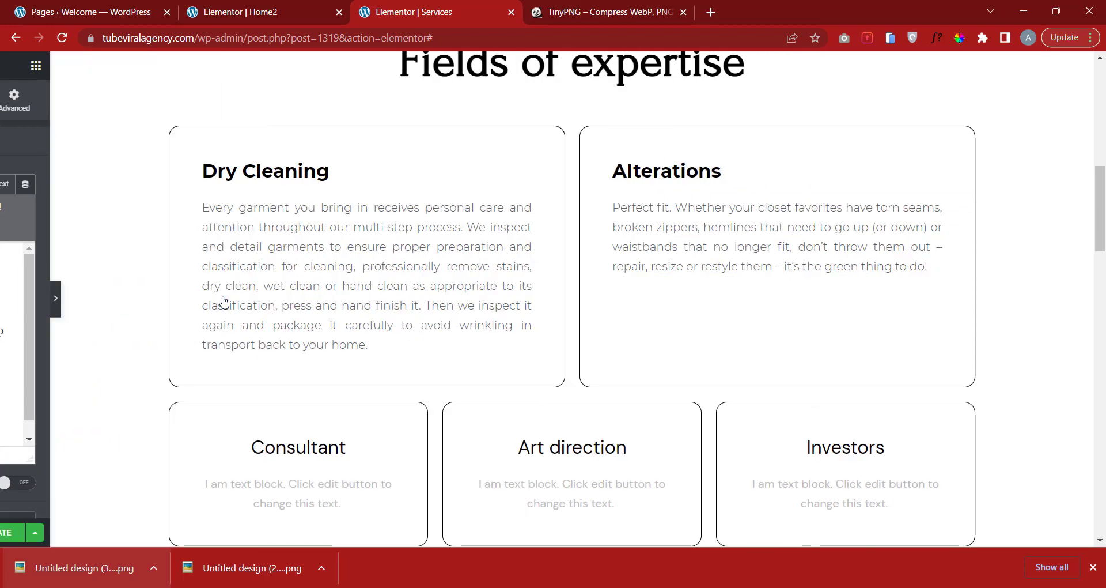
{"action": "scroll", "coordinate": [892, 425], "scroll_direction": "up", "scroll_amount": 1}
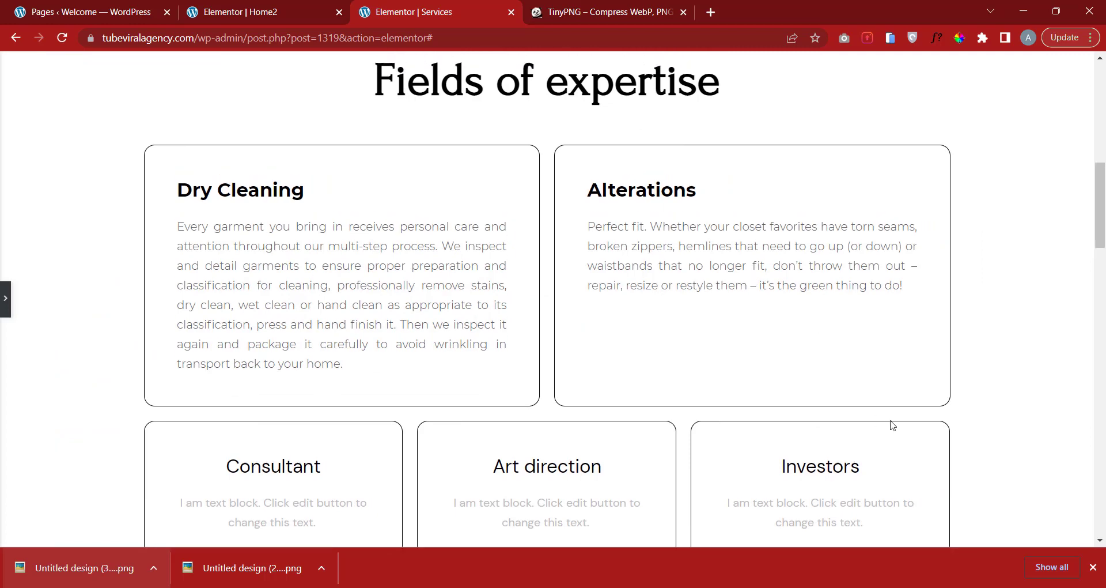
{"action": "scroll", "coordinate": [893, 426], "scroll_direction": "down", "scroll_amount": 1}
{"action": "scroll", "coordinate": [654, 311], "scroll_direction": "down", "scroll_amount": 1}
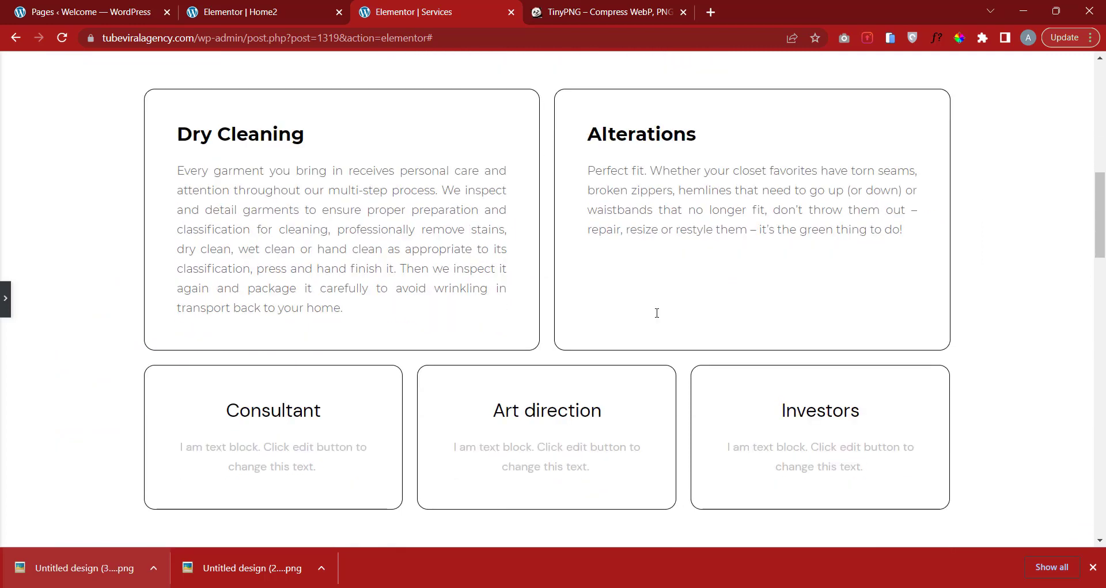
{"action": "scroll", "coordinate": [653, 311], "scroll_direction": "up", "scroll_amount": 3}
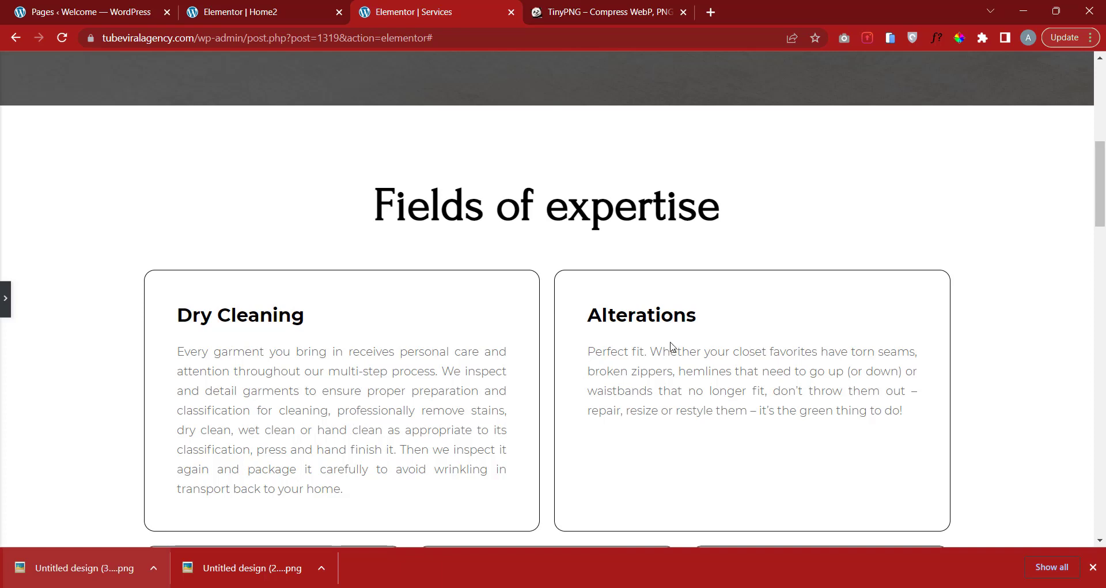
{"action": "scroll", "coordinate": [649, 394], "scroll_direction": "down", "scroll_amount": 10}
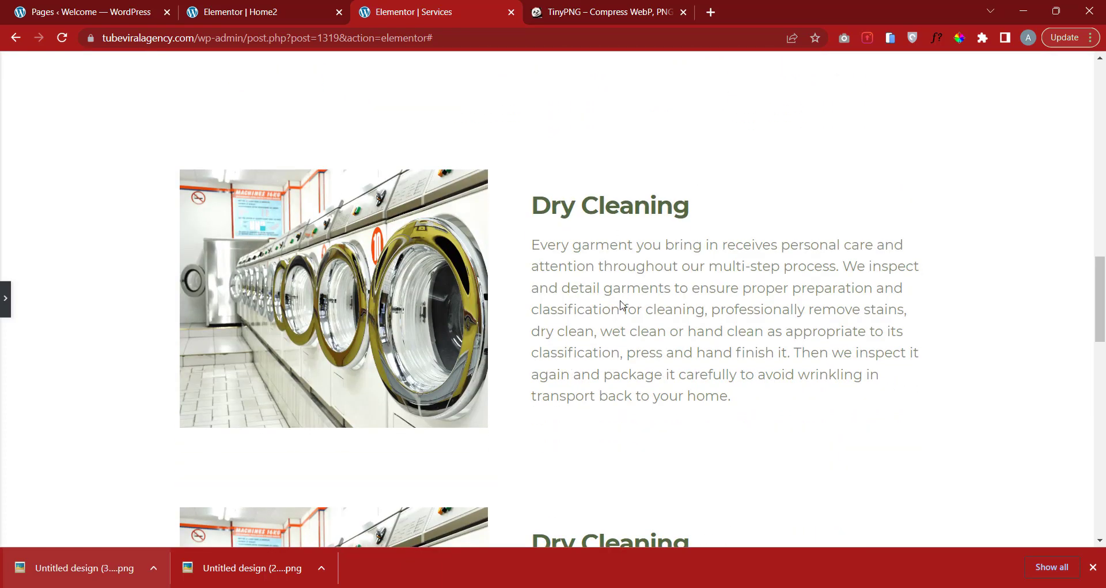
{"action": "scroll", "coordinate": [621, 305], "scroll_direction": "up", "scroll_amount": 5}
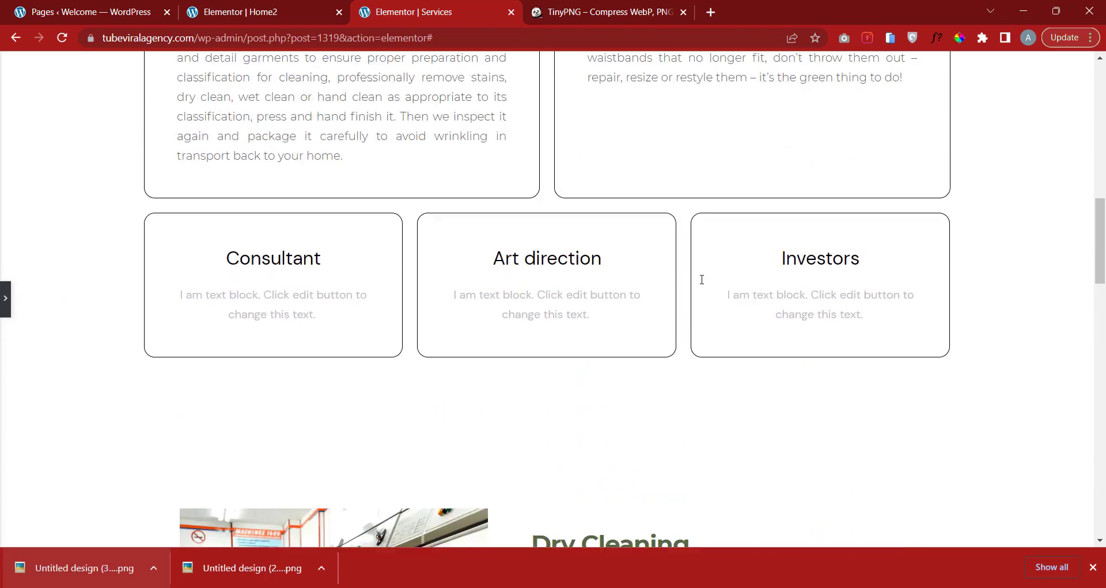
{"action": "scroll", "coordinate": [702, 280], "scroll_direction": "up", "scroll_amount": 3}
{"action": "left_click", "coordinate": [4, 299]}
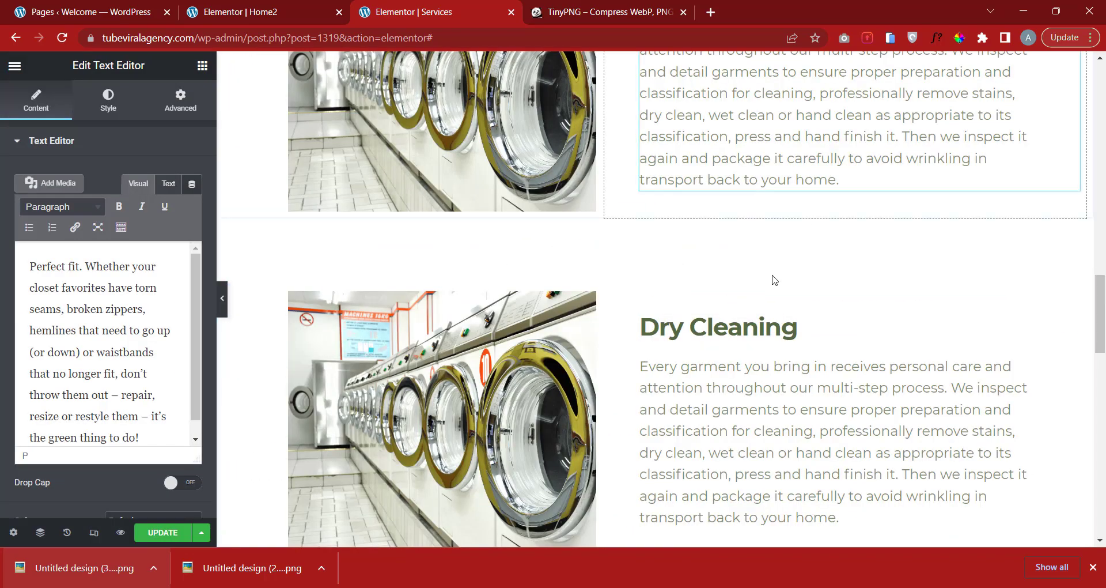
{"action": "scroll", "coordinate": [864, 337], "scroll_direction": "down", "scroll_amount": 2}
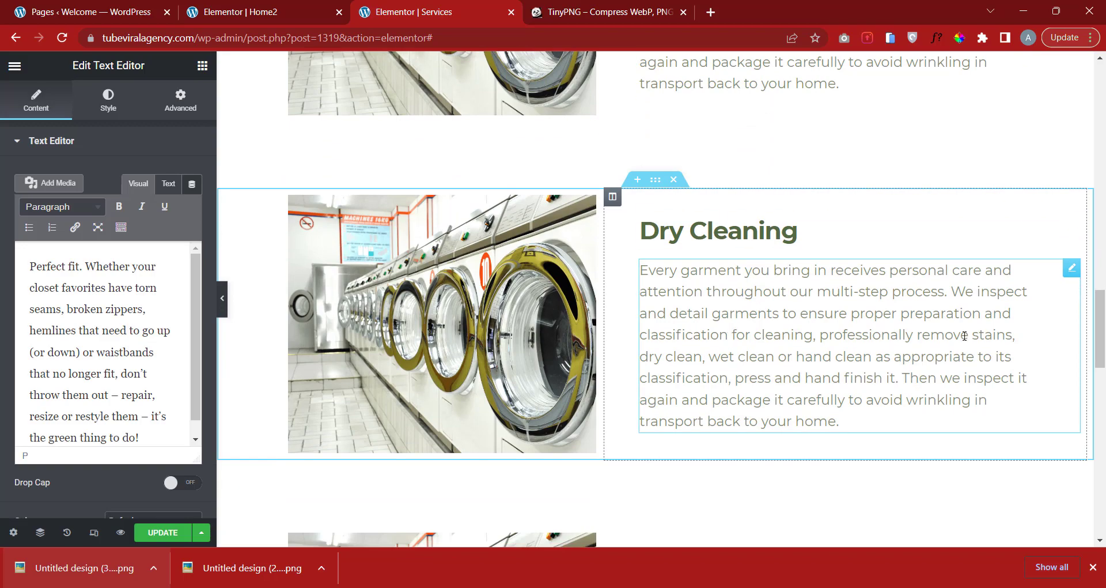
{"action": "scroll", "coordinate": [728, 307], "scroll_direction": "up", "scroll_amount": 5}
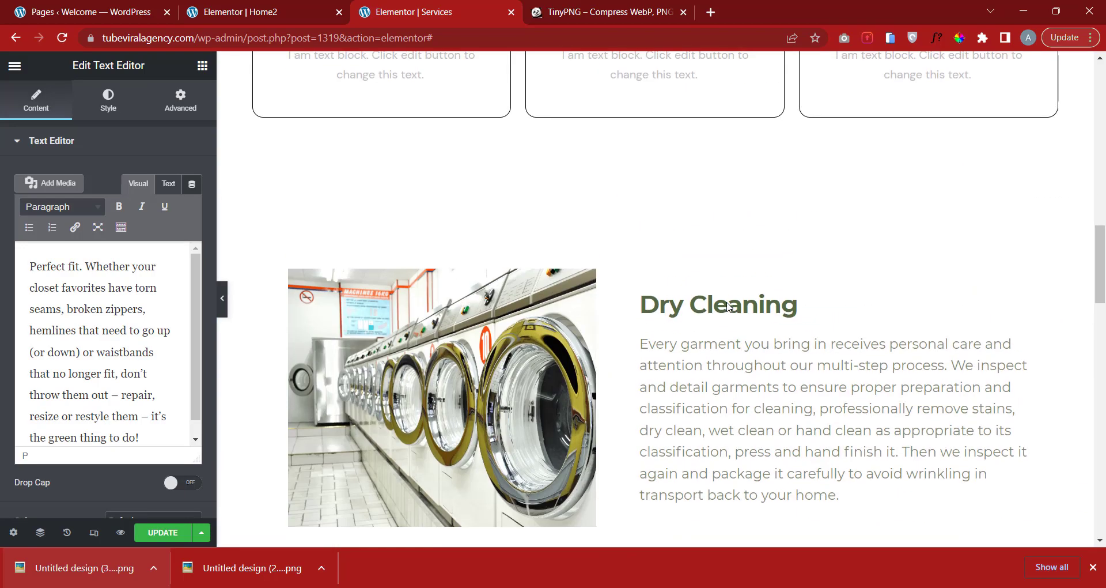
{"action": "scroll", "coordinate": [728, 307], "scroll_direction": "up", "scroll_amount": 4}
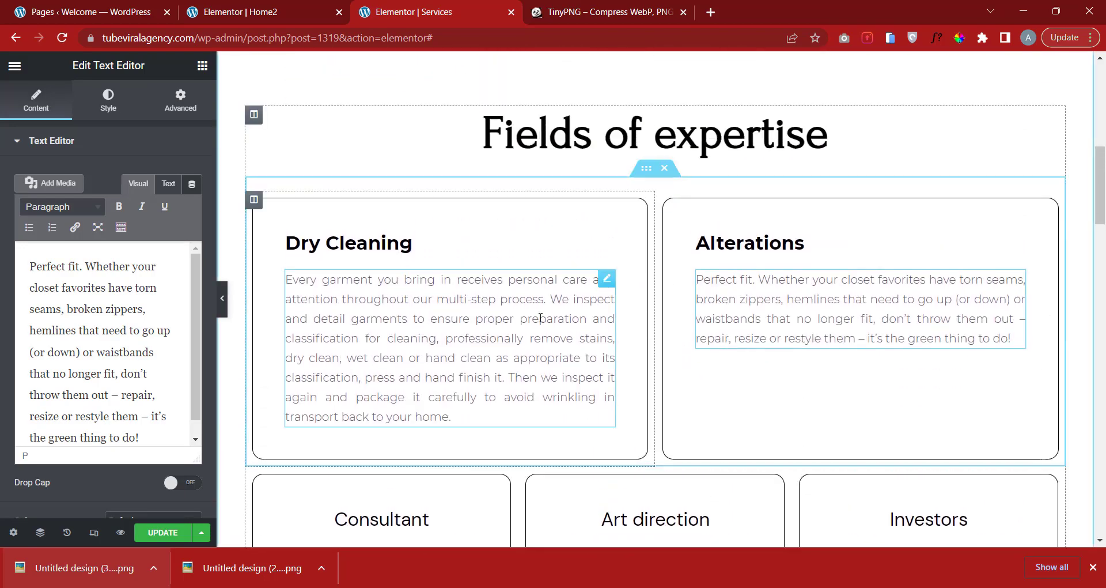
Copy the Dry Cleaning card's heading and paste its style onto the heading of the first image section below.
{"action": "scroll", "coordinate": [560, 301], "scroll_direction": "down", "scroll_amount": 2}
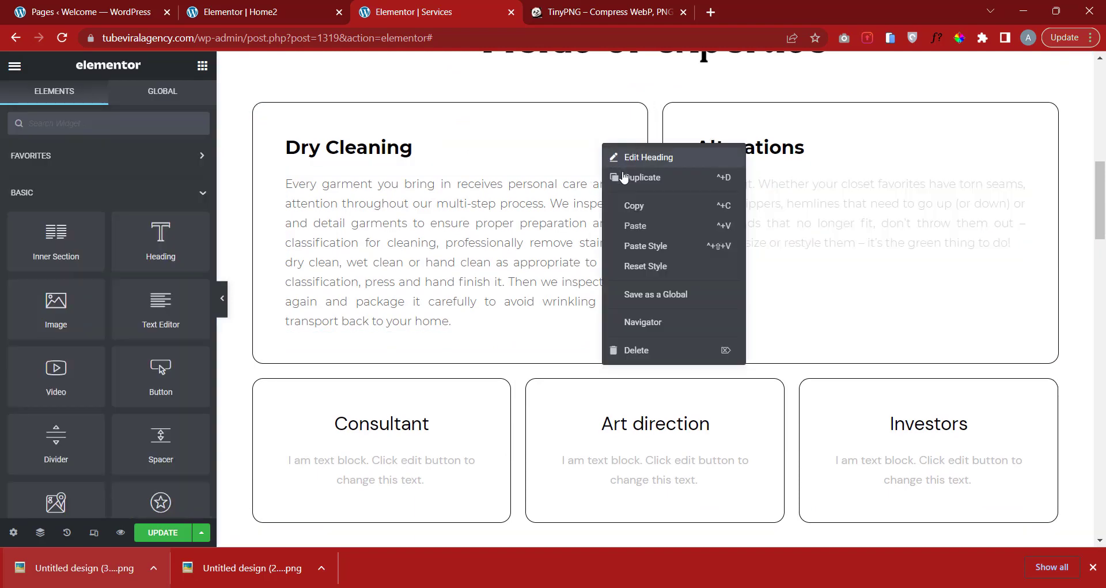
{"action": "left_click", "coordinate": [623, 206]}
{"action": "scroll", "coordinate": [646, 213], "scroll_direction": "down", "scroll_amount": 8}
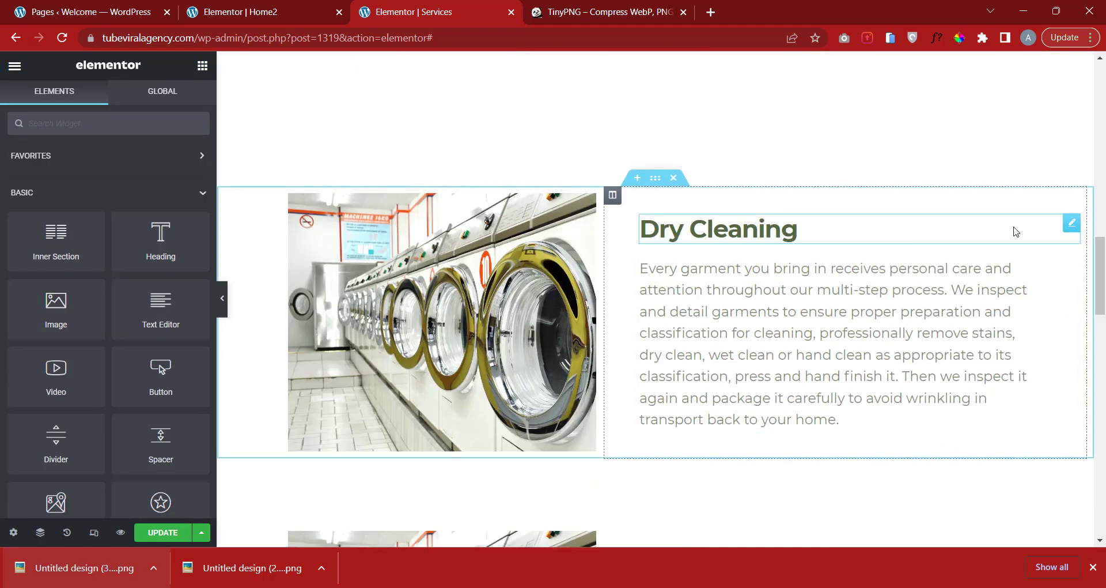
{"action": "right_click", "coordinate": [1066, 229]}
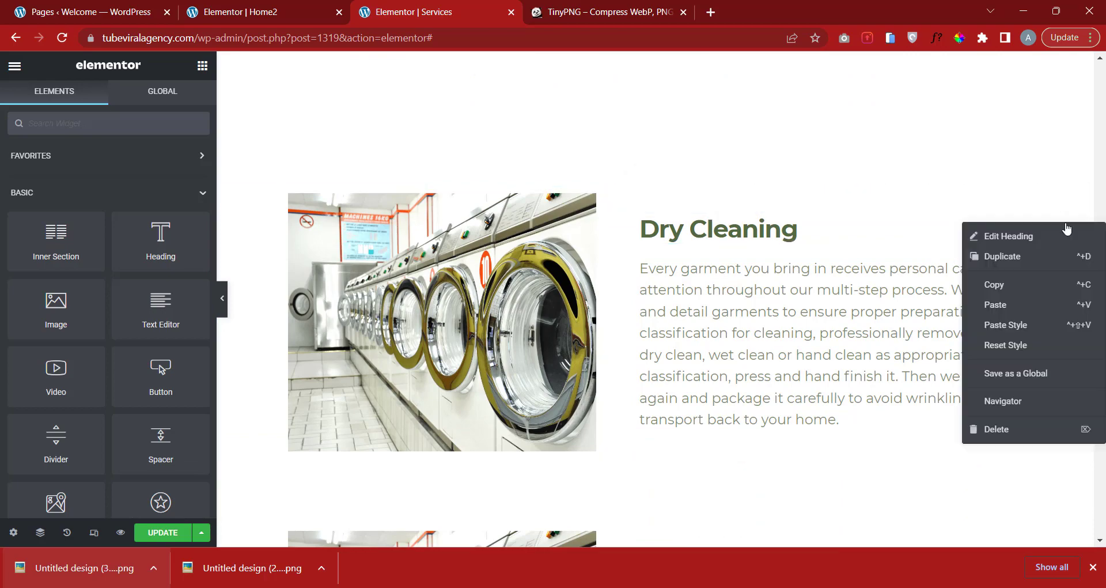
{"action": "left_click", "coordinate": [1026, 325]}
Copy the Dry Cleaning card's description and paste its style onto the first image section's description.
{"action": "scroll", "coordinate": [605, 173], "scroll_direction": "up", "scroll_amount": 10}
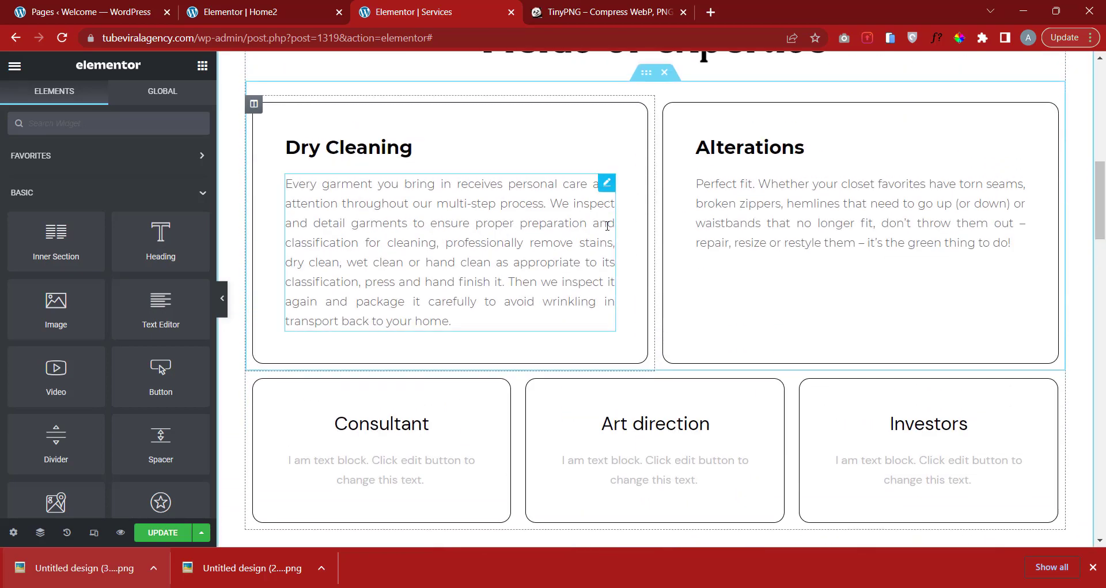
{"action": "right_click", "coordinate": [602, 186]}
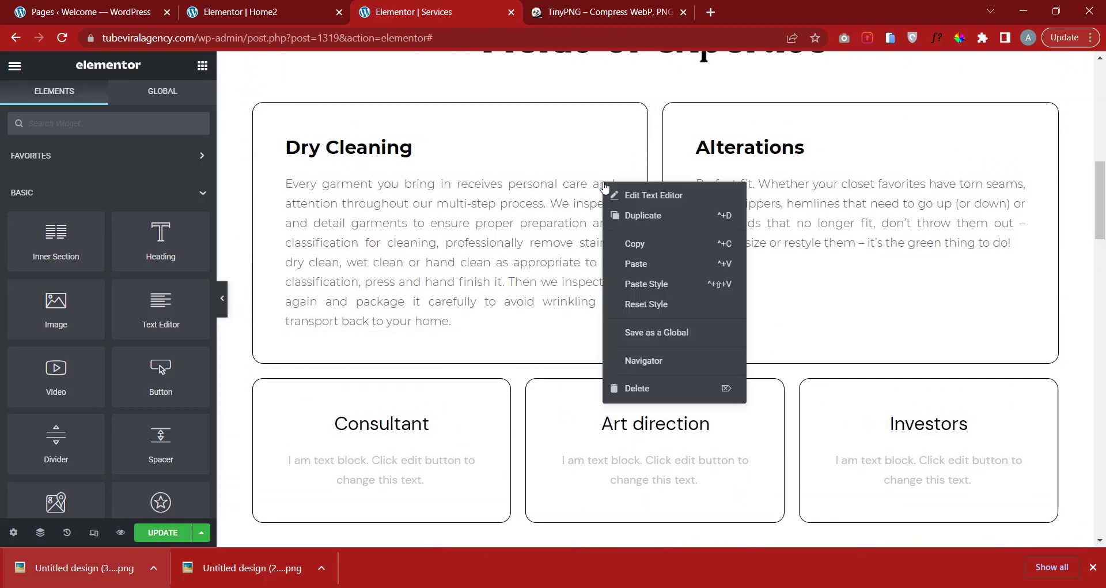
{"action": "left_click", "coordinate": [651, 252]}
{"action": "scroll", "coordinate": [729, 205], "scroll_direction": "down", "scroll_amount": 10}
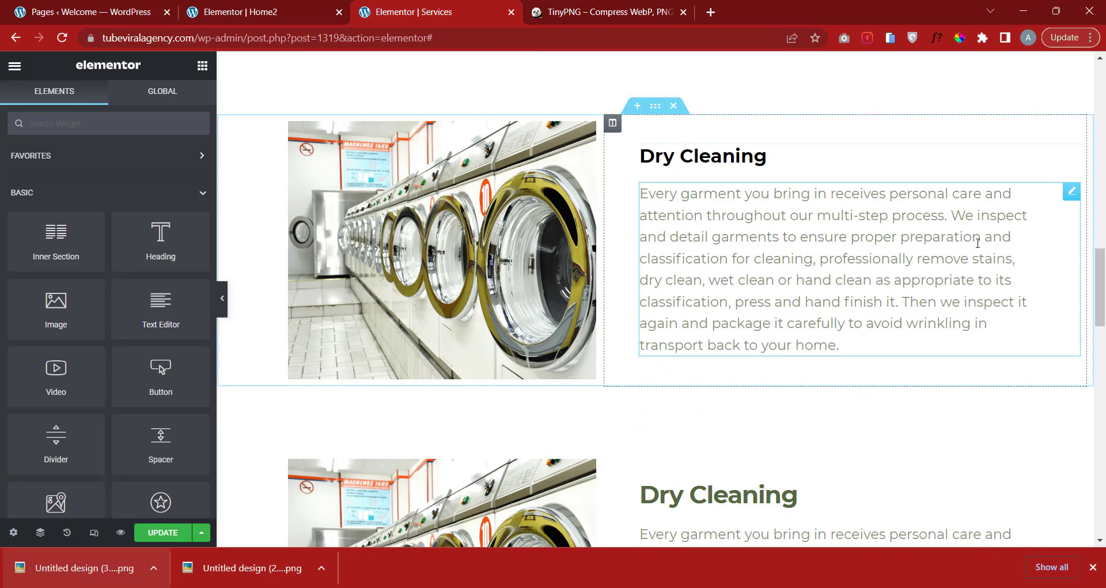
{"action": "right_click", "coordinate": [1069, 195]}
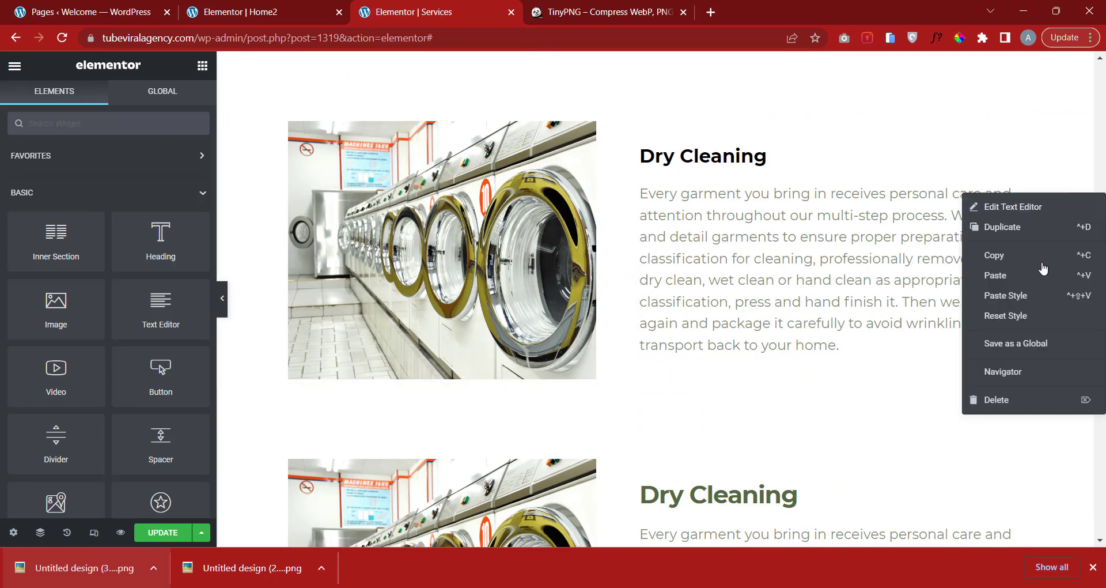
{"action": "left_click", "coordinate": [1024, 294]}
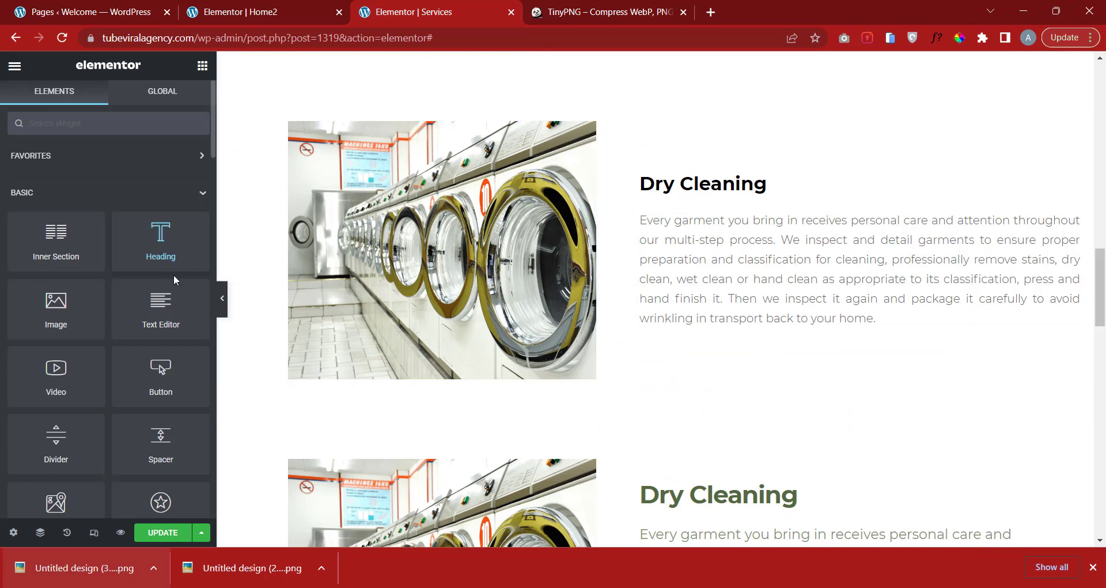
Preview the restyled Dry Cleaning image section at full page width and return to it in the editor.
{"action": "left_click", "coordinate": [223, 300]}
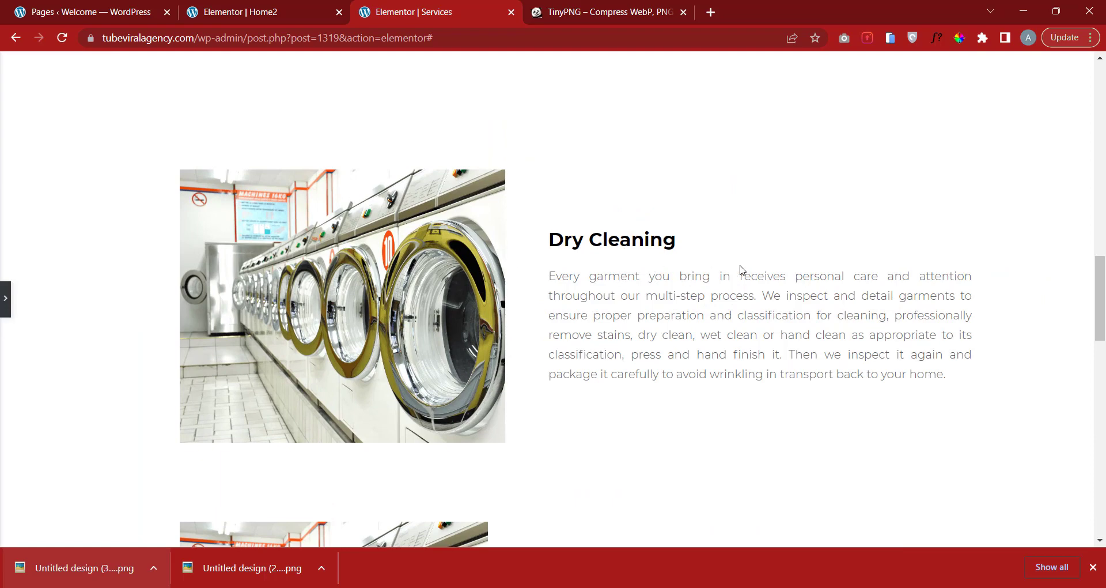
{"action": "scroll", "coordinate": [749, 288], "scroll_direction": "up", "scroll_amount": 4}
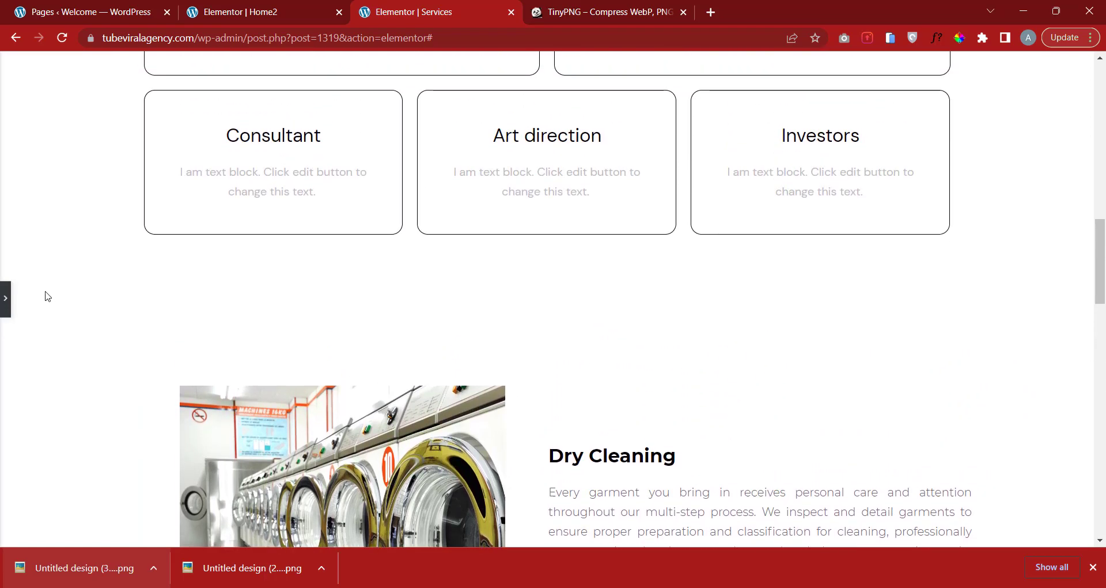
{"action": "left_click", "coordinate": [4, 311]}
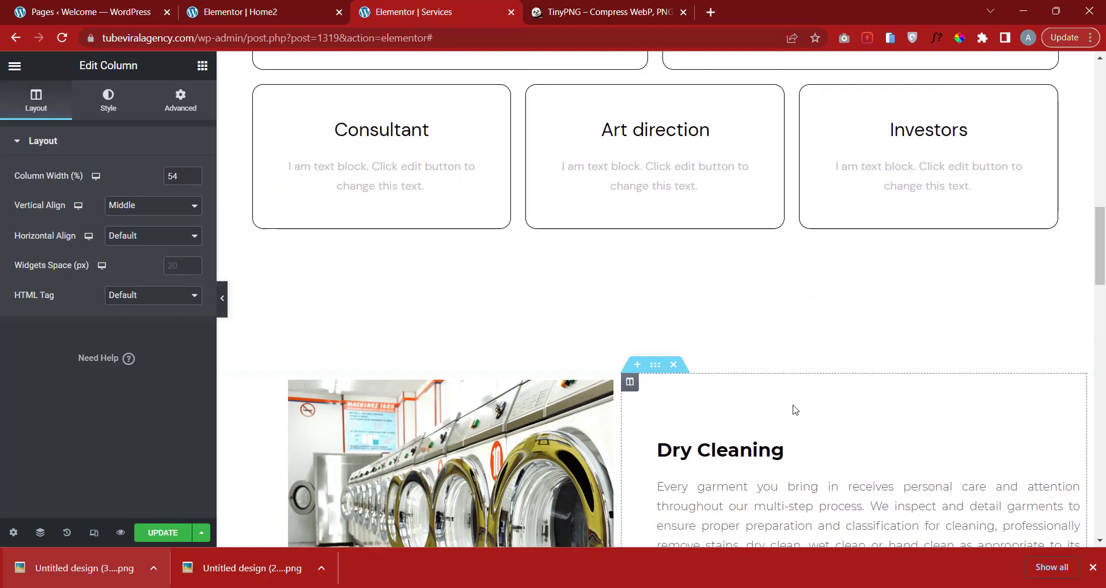
{"action": "scroll", "coordinate": [749, 369], "scroll_direction": "down", "scroll_amount": 3}
{"action": "scroll", "coordinate": [736, 340], "scroll_direction": "down", "scroll_amount": 2}
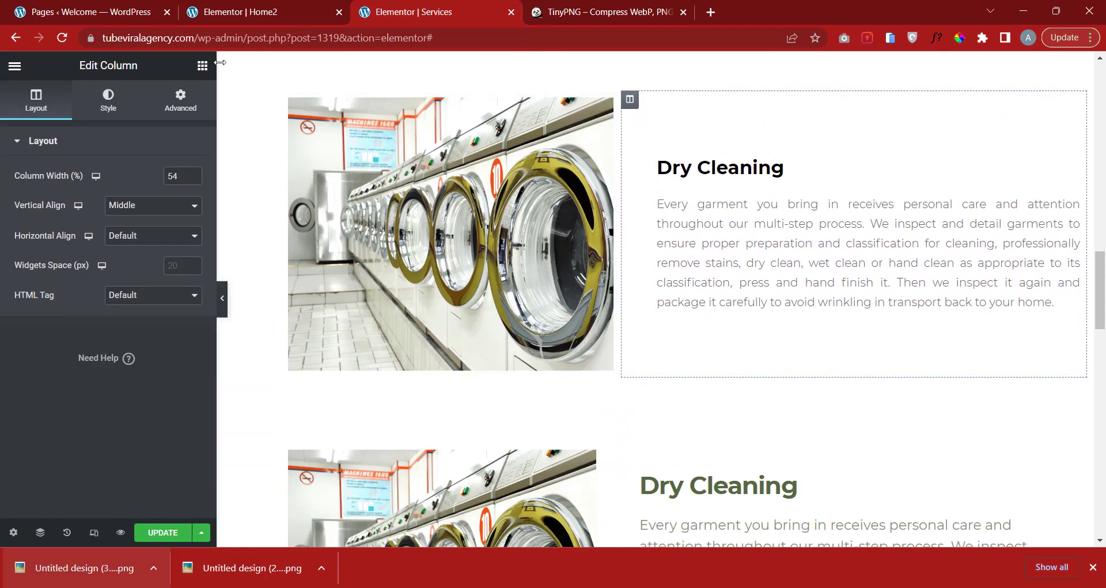
Add an Image Box above the laundry image and try its image at the left and right before returning it to the top.
{"action": "left_click", "coordinate": [202, 67]}
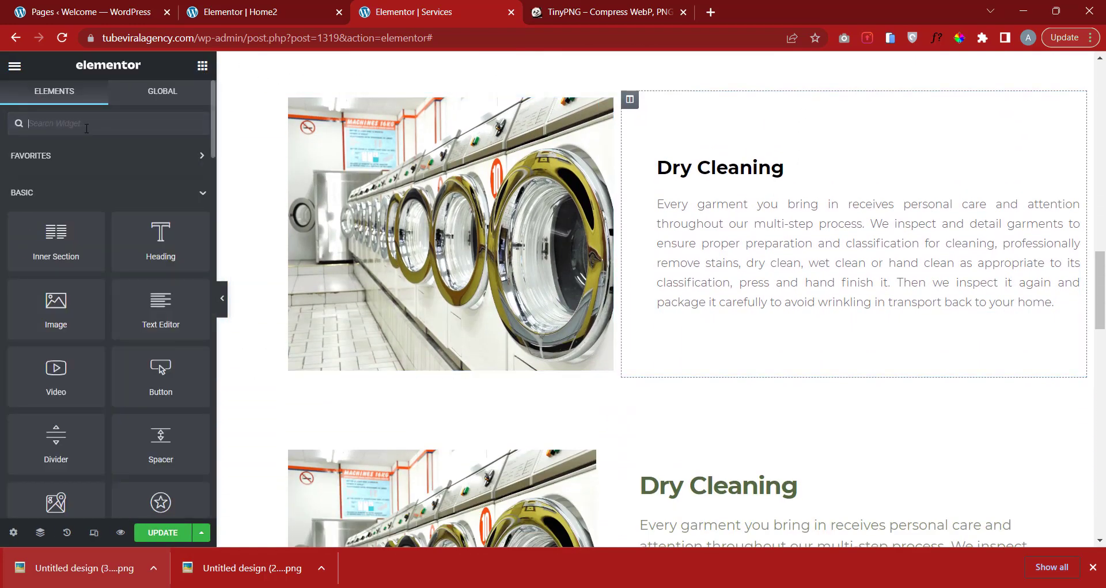
{"action": "type", "text": "image"}
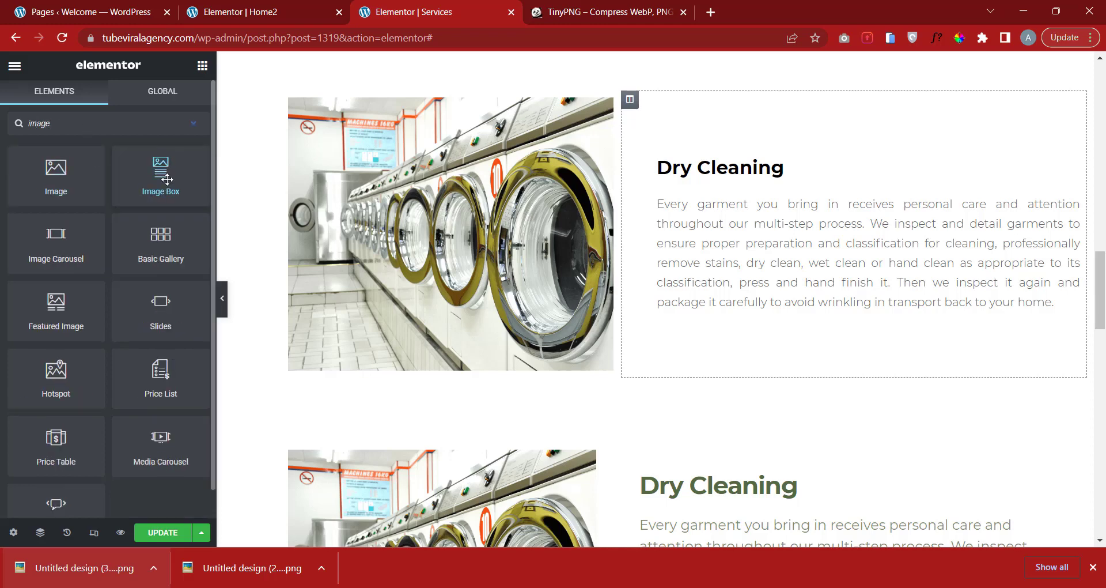
{"action": "left_click_drag", "start_coordinate": [173, 188], "coordinate": [486, 196]}
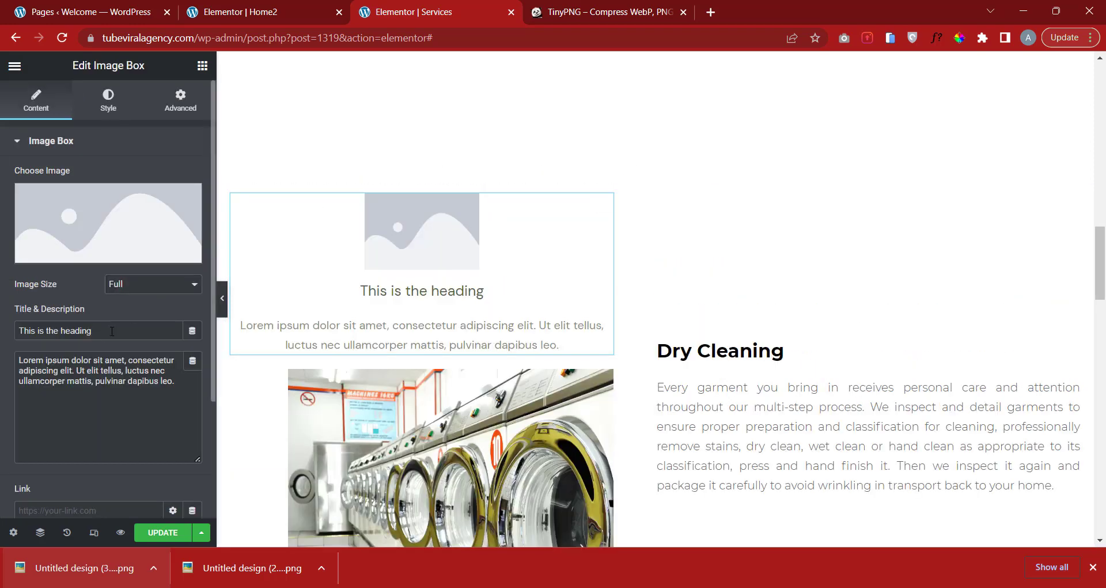
{"action": "scroll", "coordinate": [41, 432], "scroll_direction": "down", "scroll_amount": 3}
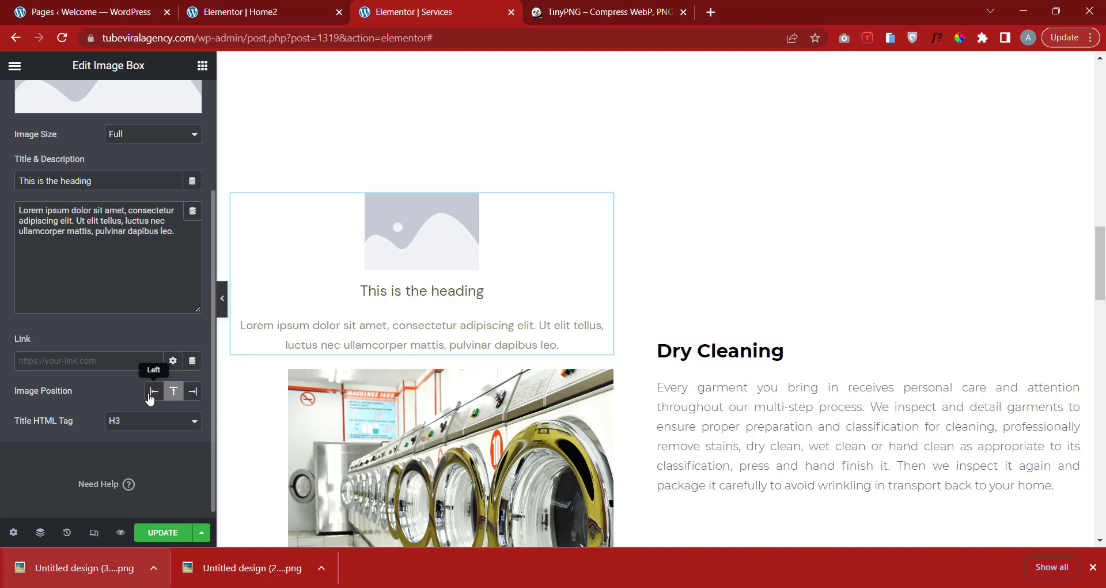
{"action": "left_click", "coordinate": [154, 395]}
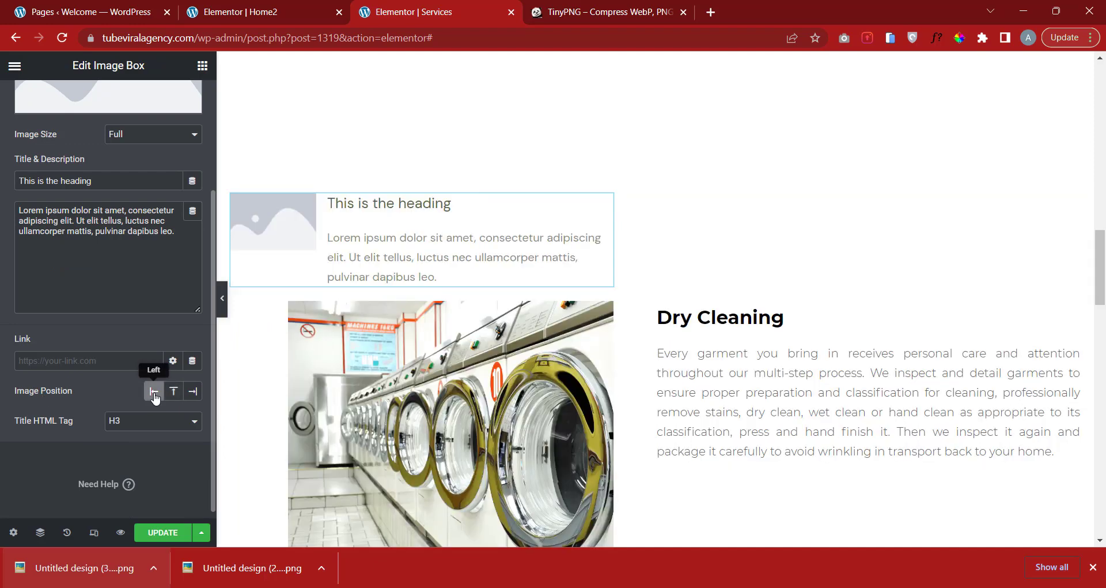
{"action": "left_click", "coordinate": [173, 391]}
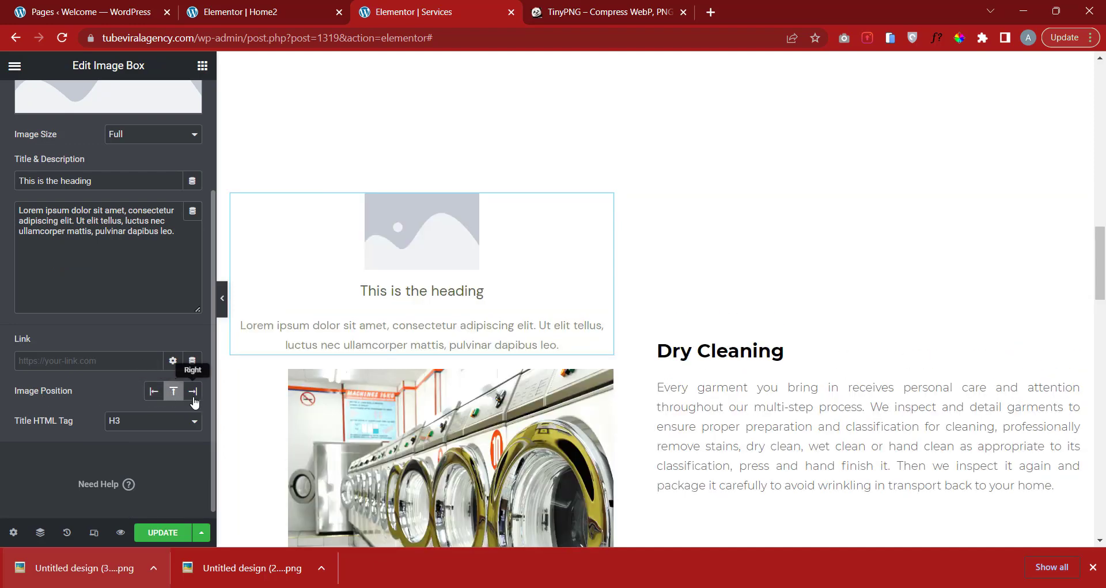
{"action": "left_click", "coordinate": [194, 393]}
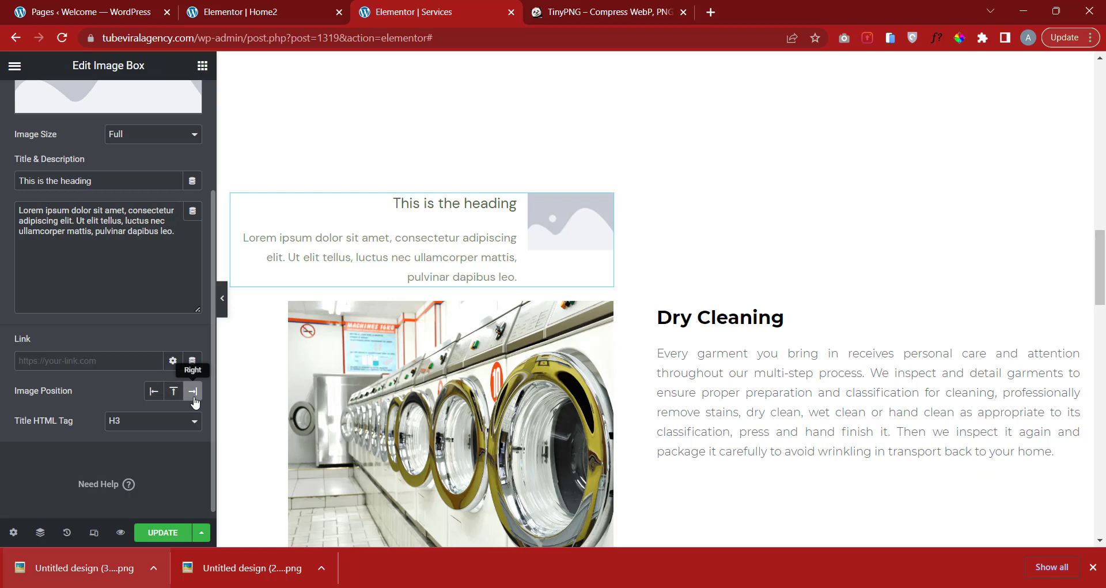
{"action": "left_click", "coordinate": [173, 398]}
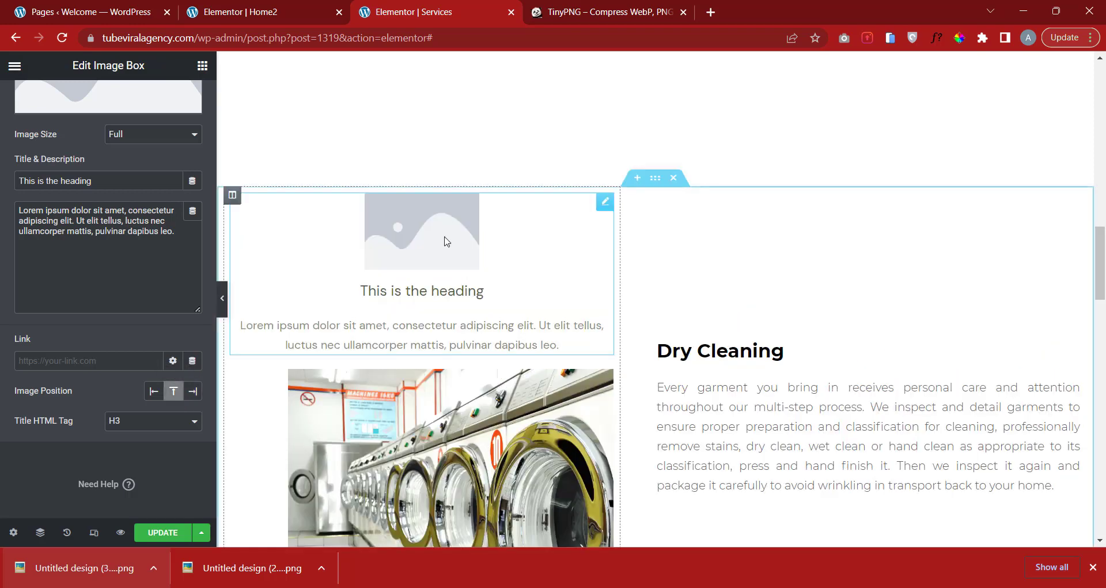
Set the image box's picture to Untitled-design-3-1.png from the media library.
{"action": "scroll", "coordinate": [83, 225], "scroll_direction": "up", "scroll_amount": 2}
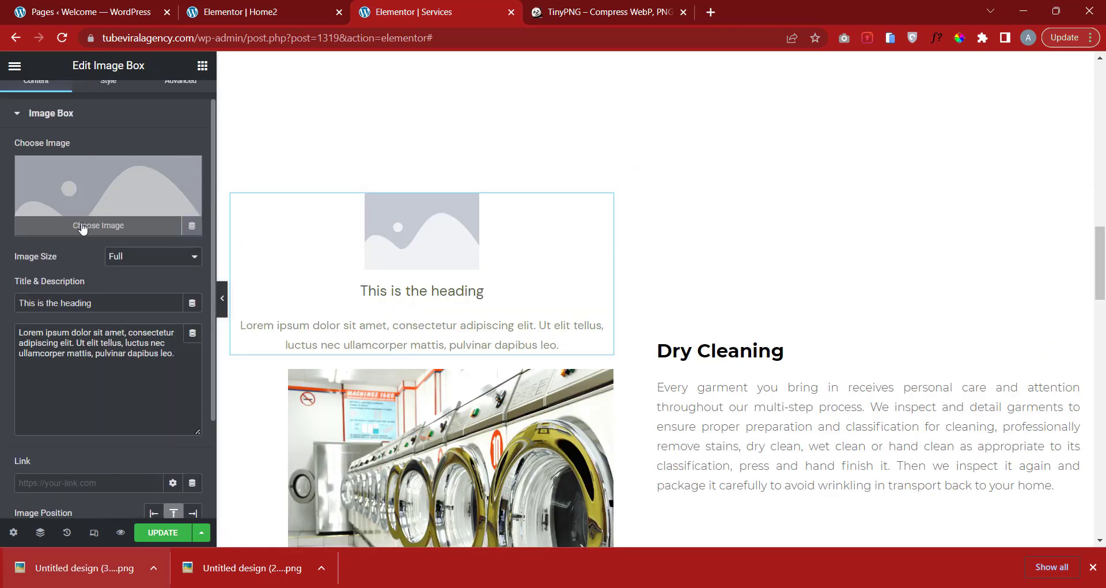
{"action": "left_click", "coordinate": [82, 226]}
{"action": "left_click", "coordinate": [227, 236]}
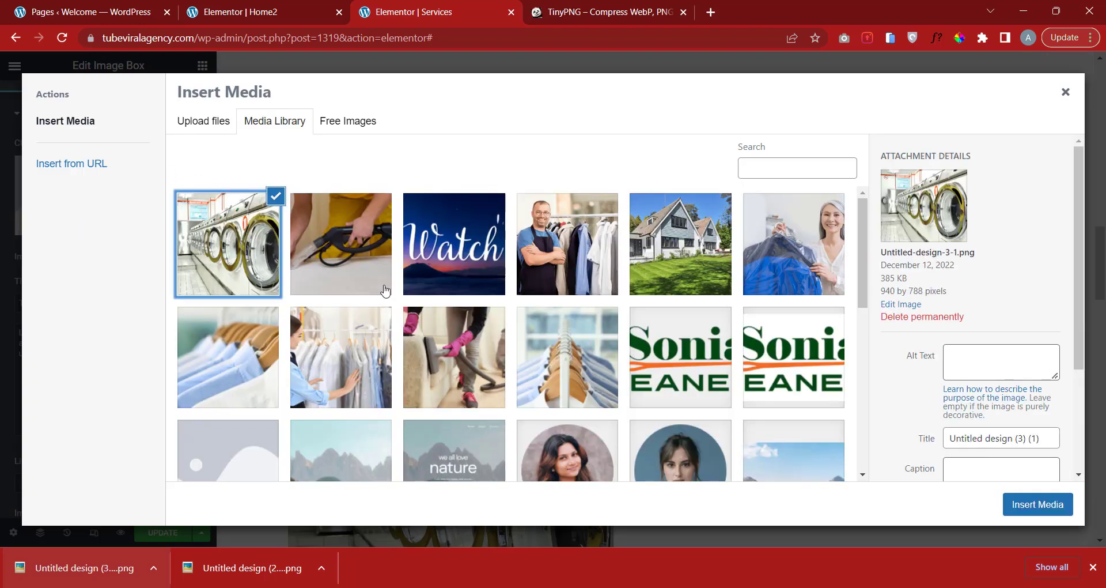
{"action": "left_click", "coordinate": [1037, 504]}
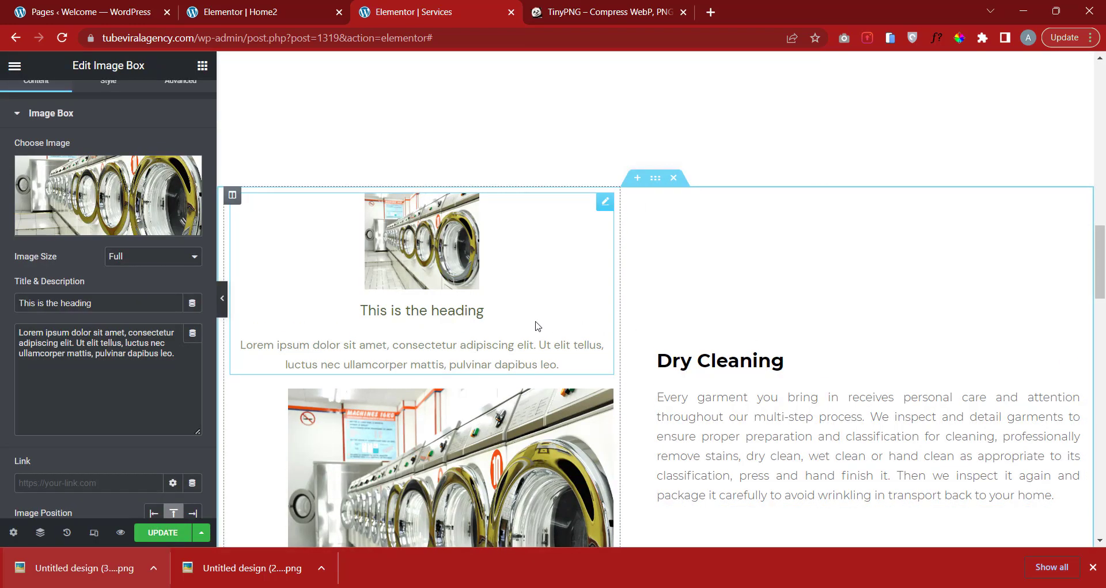
Set the image box's image spacing to 21 and its image width to 80%.
{"action": "scroll", "coordinate": [81, 147], "scroll_direction": "up", "scroll_amount": 1}
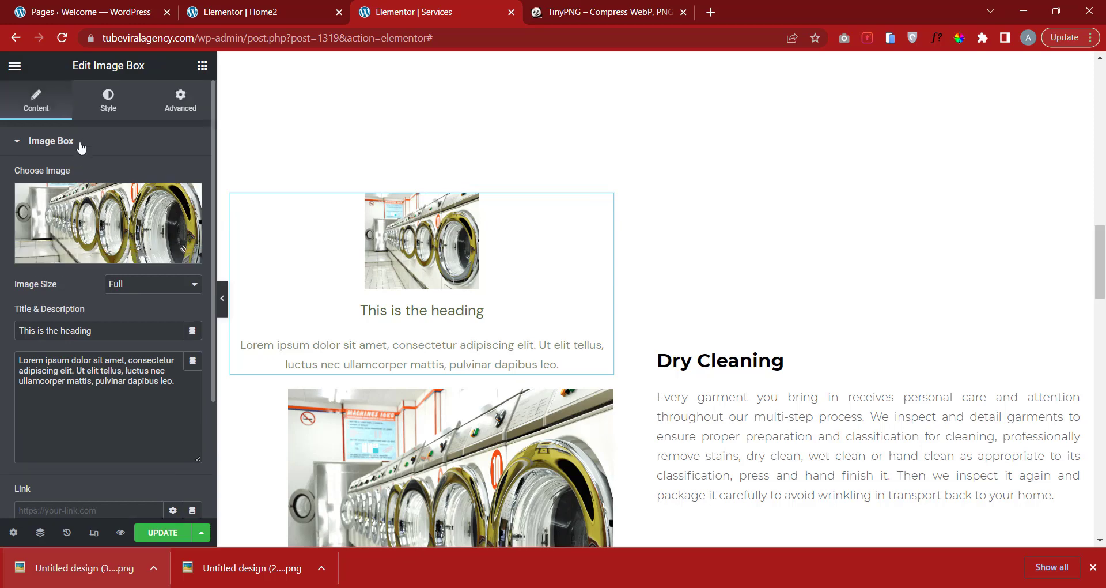
{"action": "left_click", "coordinate": [108, 114]}
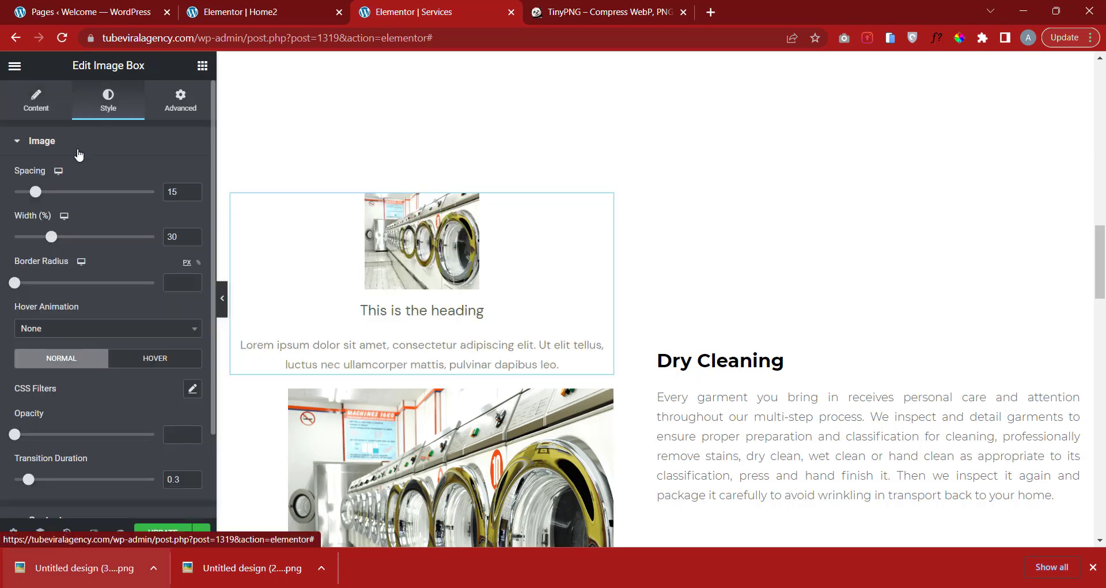
{"action": "left_click_drag", "start_coordinate": [37, 196], "coordinate": [47, 196]}
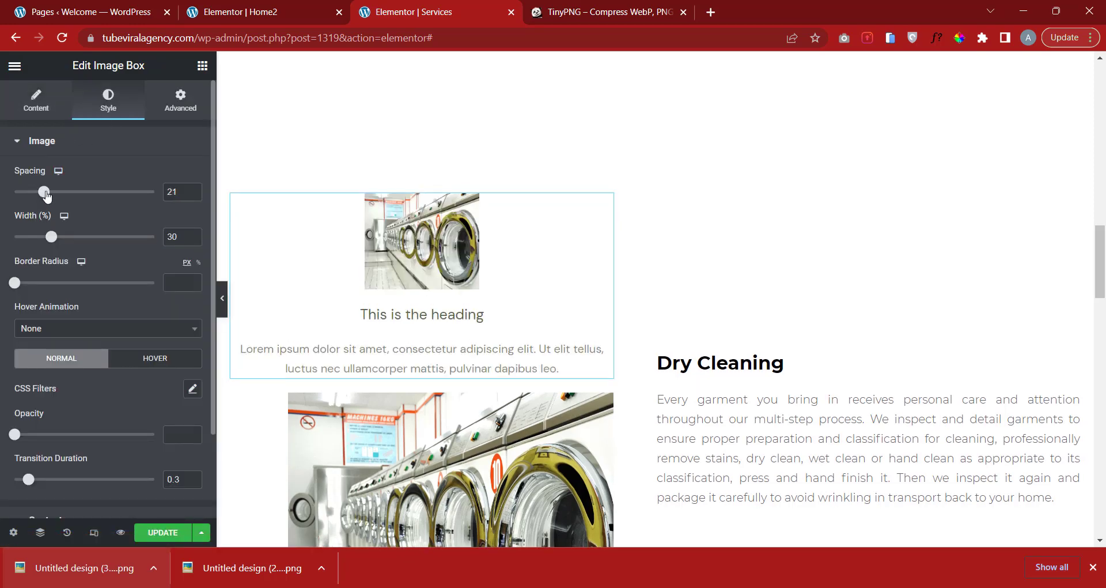
{"action": "left_click_drag", "start_coordinate": [50, 238], "coordinate": [124, 245]}
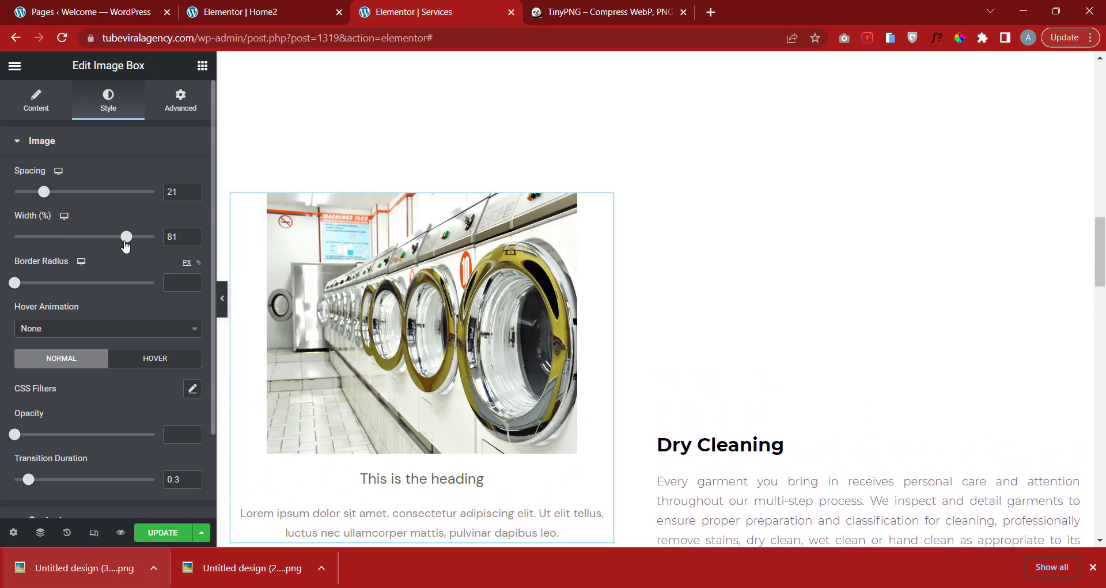
{"action": "scroll", "coordinate": [674, 294], "scroll_direction": "down", "scroll_amount": 4}
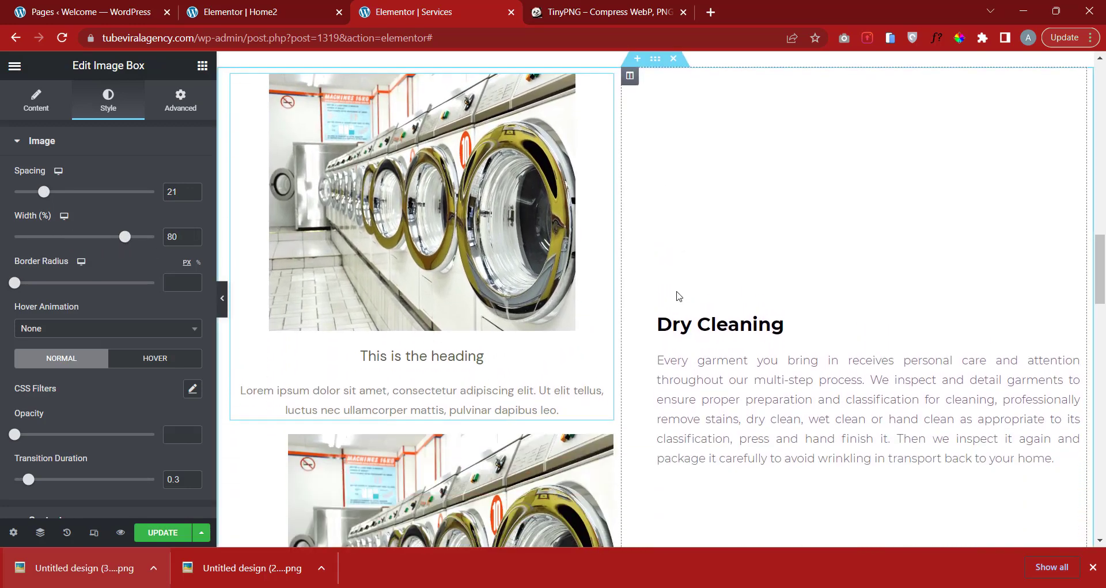
Compare the image box's built-in heading and description with the separate Dry Cleaning heading and text beside it.
{"action": "left_click", "coordinate": [1066, 228]}
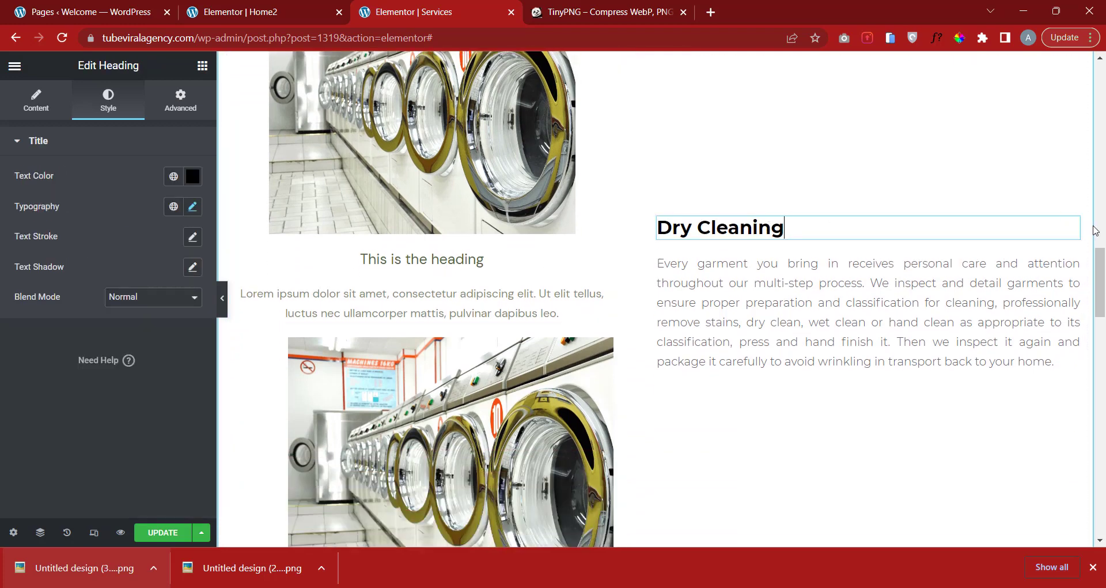
{"action": "right_click", "coordinate": [1076, 232]}
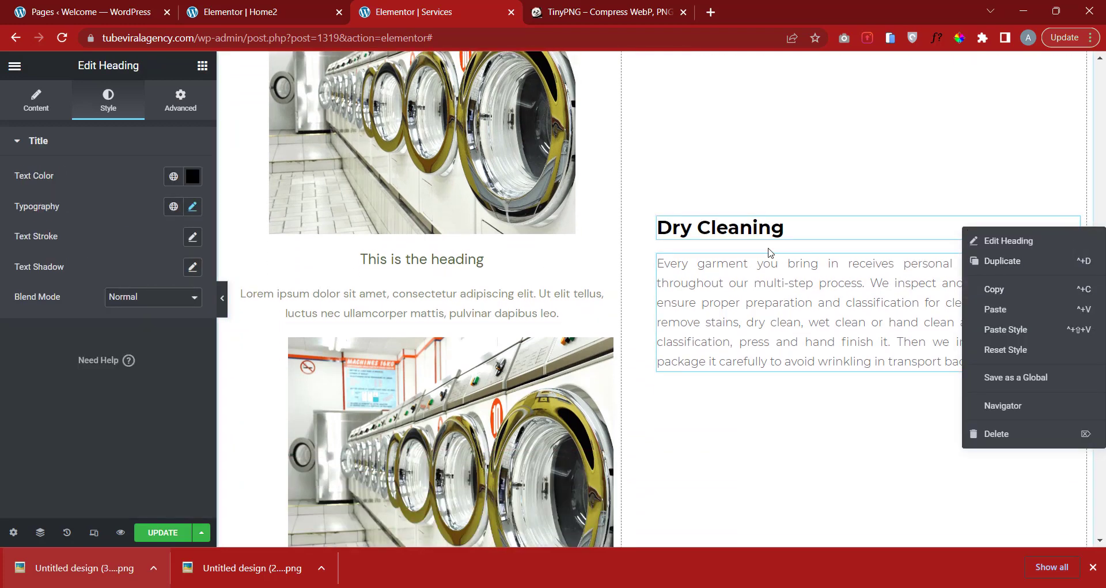
{"action": "double_click", "coordinate": [741, 227]}
{"action": "left_click", "coordinate": [792, 228]}
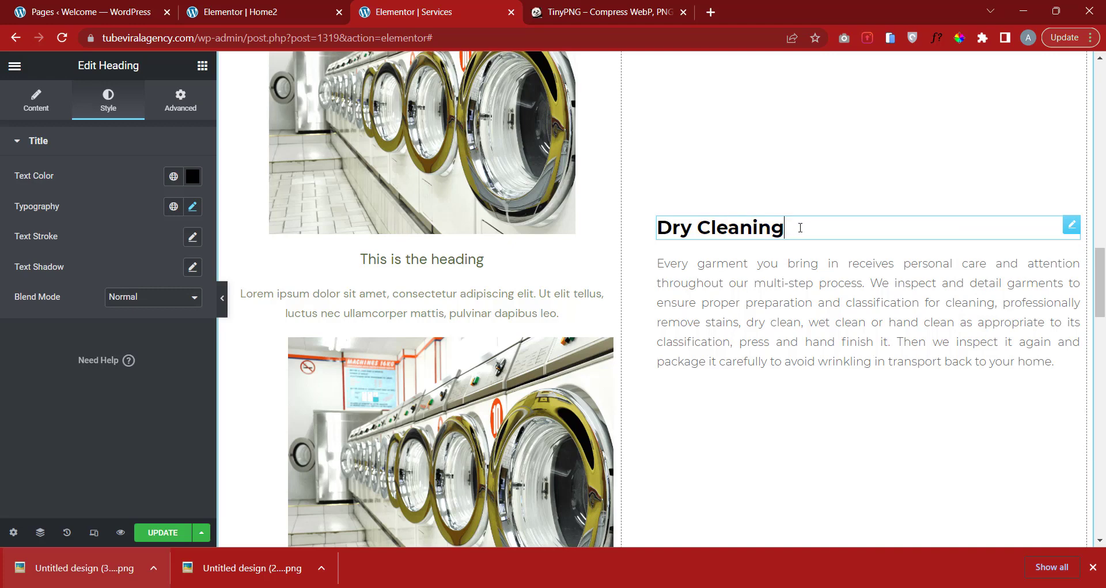
{"action": "left_click", "coordinate": [418, 260]}
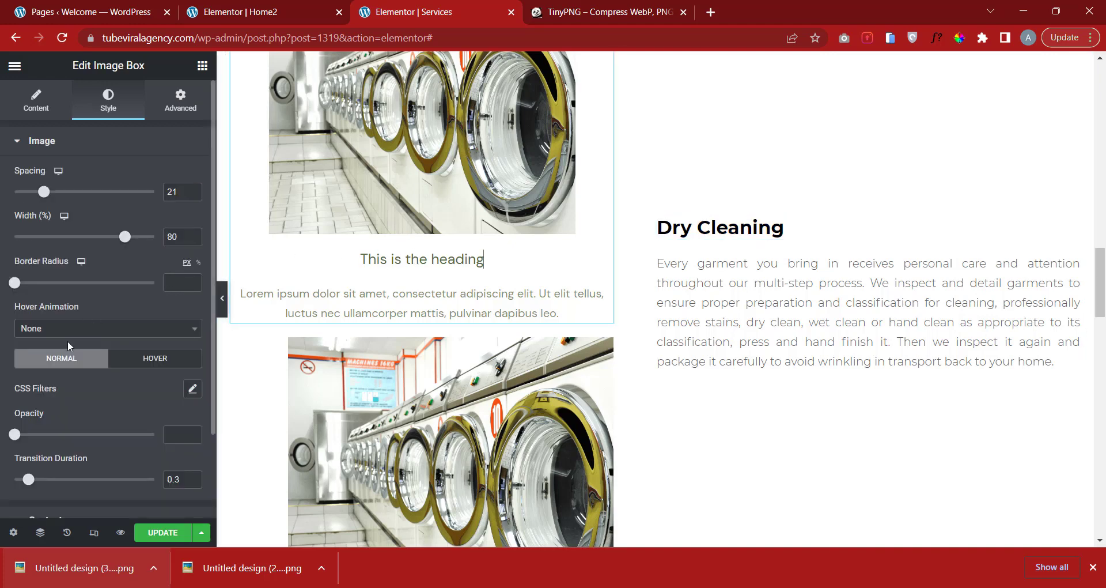
{"action": "scroll", "coordinate": [541, 235], "scroll_direction": "up", "scroll_amount": 1}
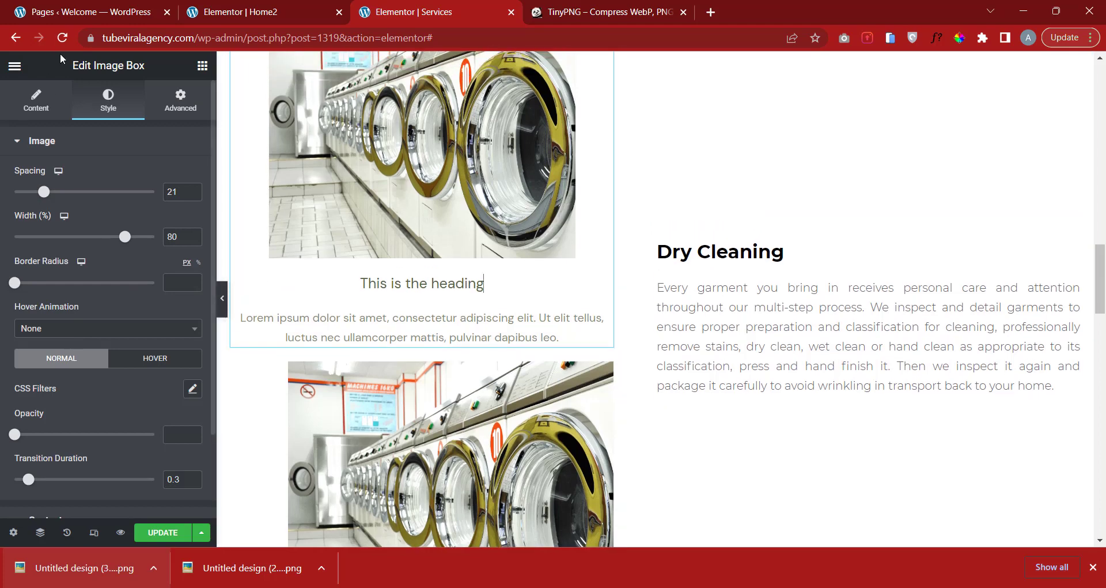
{"action": "left_click", "coordinate": [36, 101]}
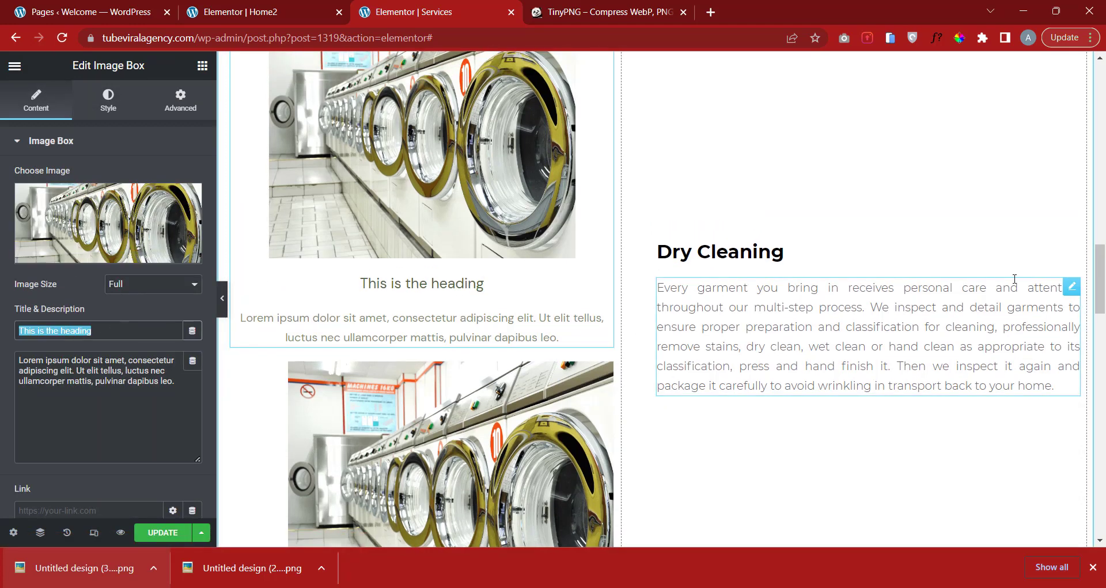
{"action": "scroll", "coordinate": [493, 300], "scroll_direction": "up", "scroll_amount": 2}
{"action": "scroll", "coordinate": [526, 256], "scroll_direction": "down", "scroll_amount": 2}
{"action": "scroll", "coordinate": [634, 300], "scroll_direction": "up", "scroll_amount": 2}
{"action": "left_click_drag", "start_coordinate": [393, 380], "coordinate": [506, 393]}
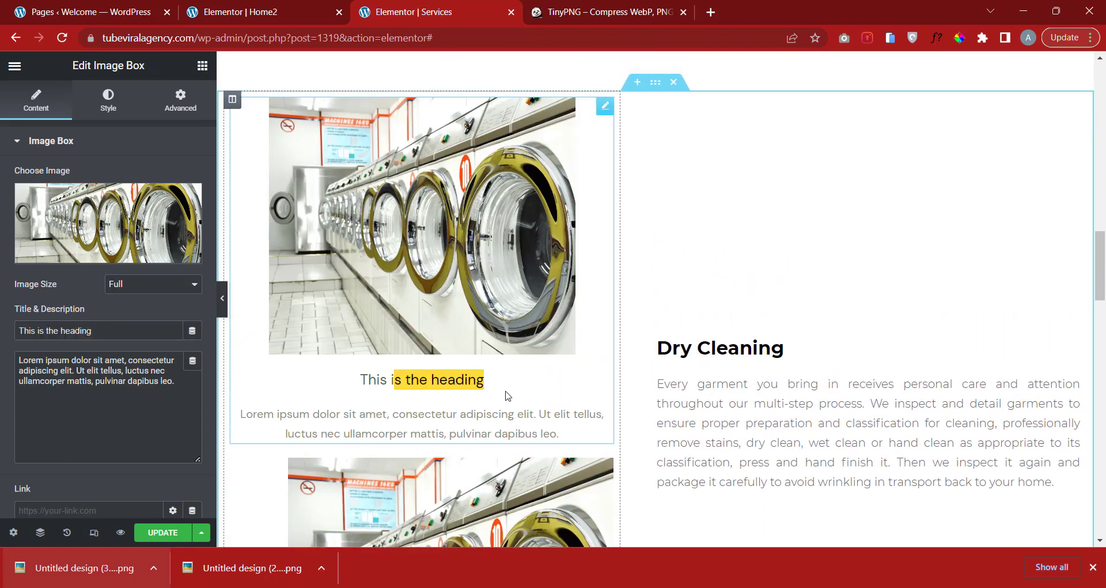
{"action": "left_click", "coordinate": [460, 427]}
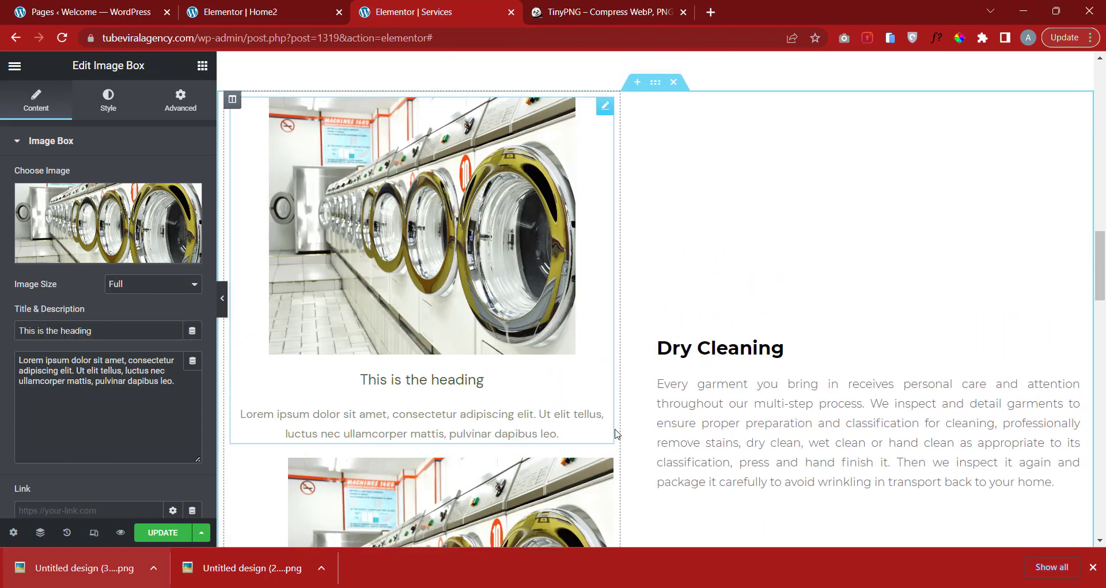
Delete the image box above the laundry image.
{"action": "right_click", "coordinate": [599, 111]}
{"action": "left_click", "coordinate": [729, 312]}
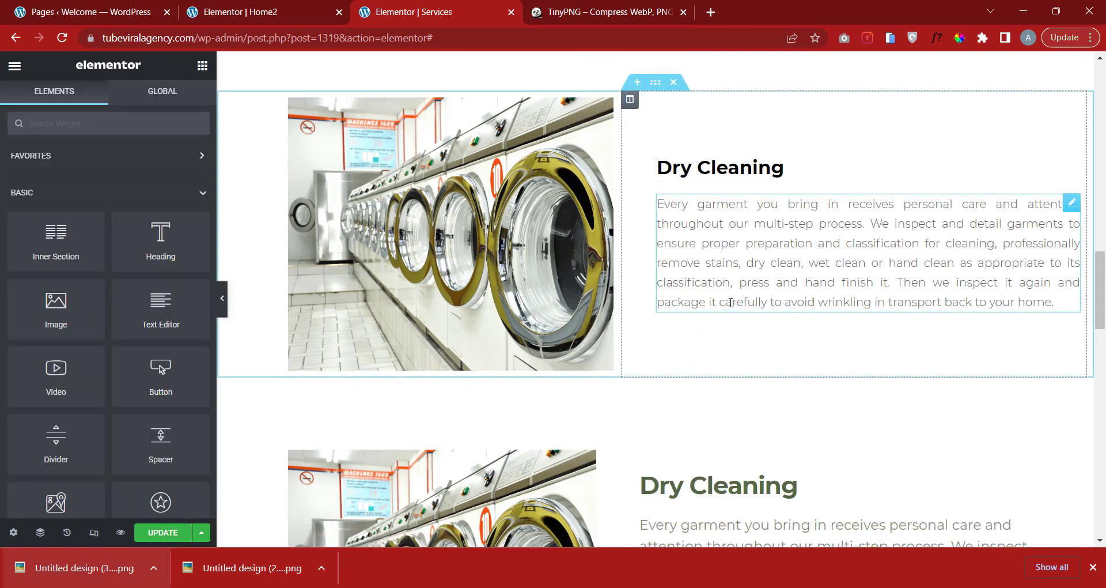
{"action": "scroll", "coordinate": [727, 311], "scroll_direction": "up", "scroll_amount": 2}
{"action": "scroll", "coordinate": [617, 304], "scroll_direction": "down", "scroll_amount": 2}
{"action": "scroll", "coordinate": [790, 263], "scroll_direction": "up", "scroll_amount": 1}
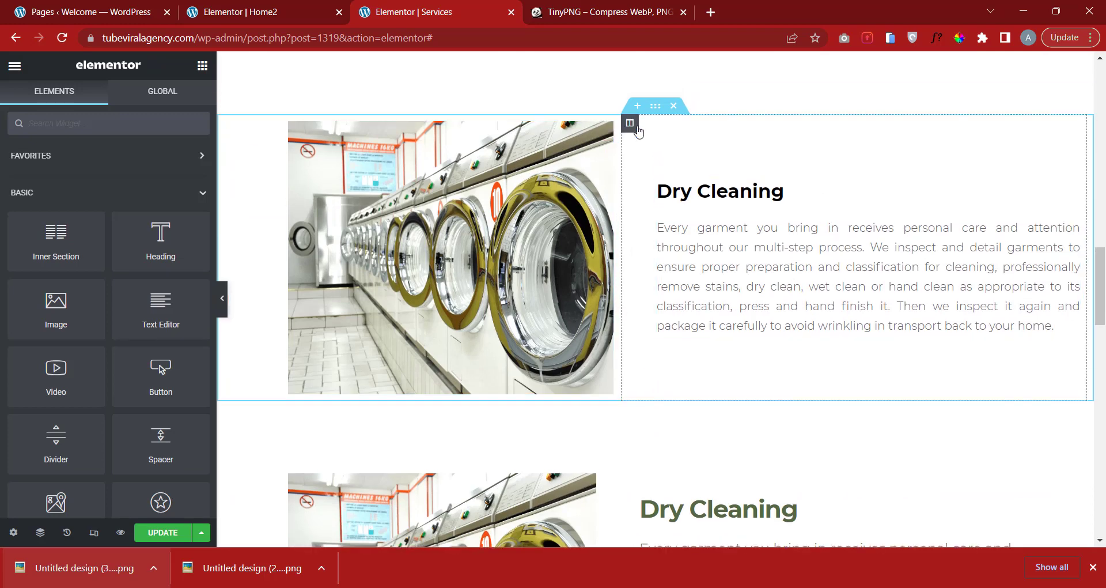
Link the Dry Cleaning text column's padding values, set all sides to 50 px, and check the section at full page width.
{"action": "left_click", "coordinate": [630, 125]}
{"action": "left_click", "coordinate": [178, 102]}
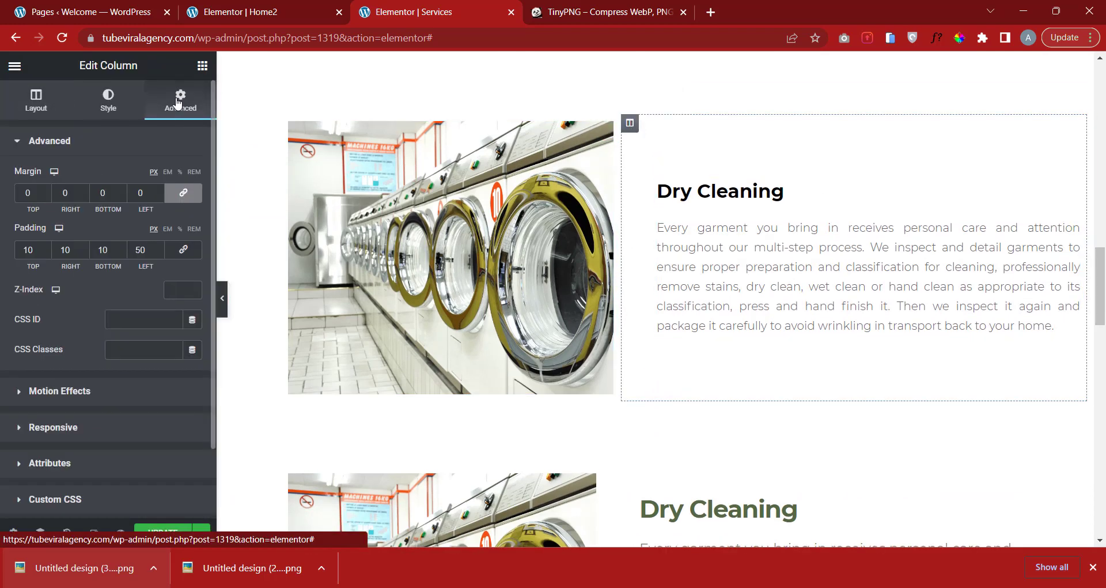
{"action": "left_click", "coordinate": [183, 249]}
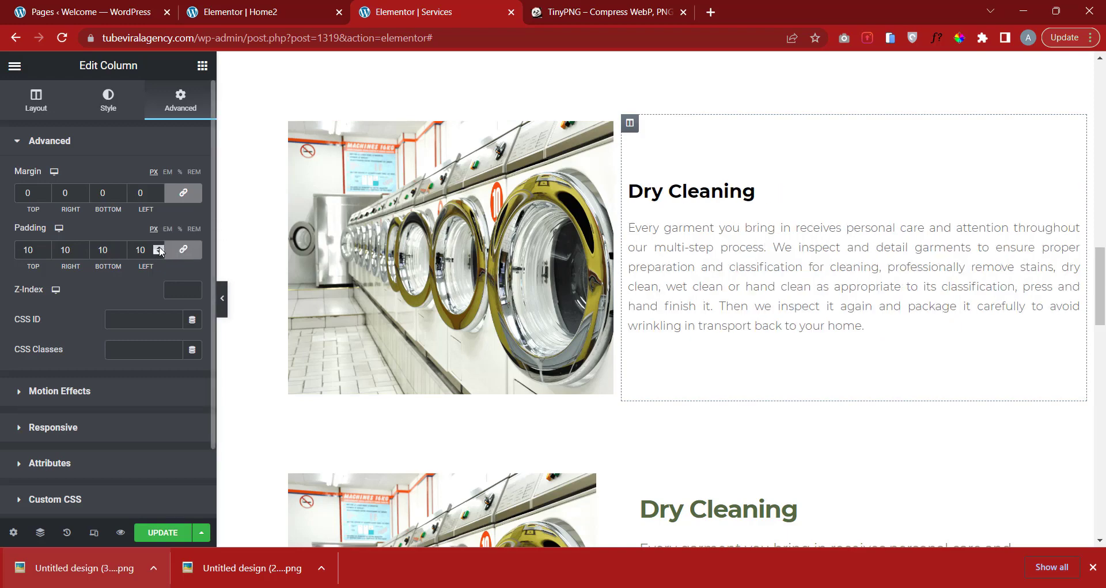
{"action": "left_click", "coordinate": [159, 246]}
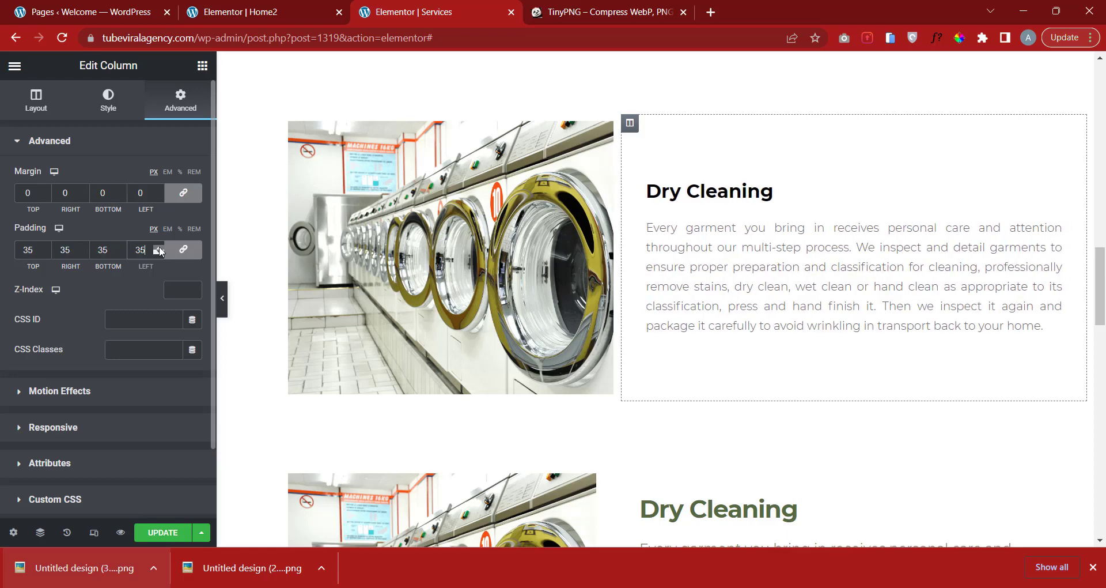
{"action": "left_click", "coordinate": [159, 247]}
{"action": "left_click", "coordinate": [159, 248]}
{"action": "left_click", "coordinate": [159, 247]}
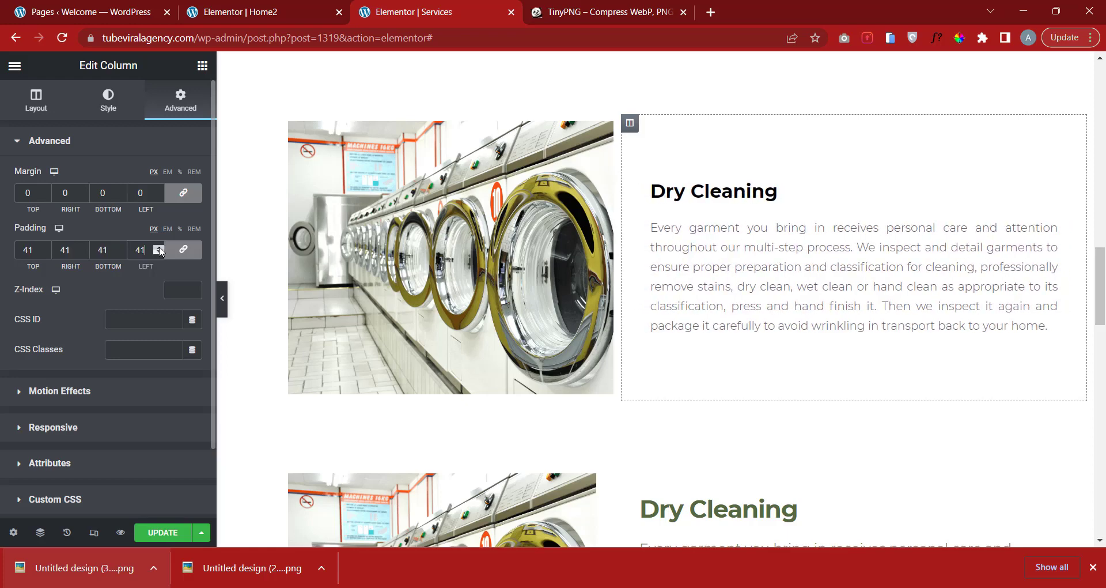
{"action": "left_click", "coordinate": [159, 247]}
{"action": "left_click", "coordinate": [159, 248]}
{"action": "left_click", "coordinate": [159, 247]}
{"action": "left_click", "coordinate": [159, 247]}
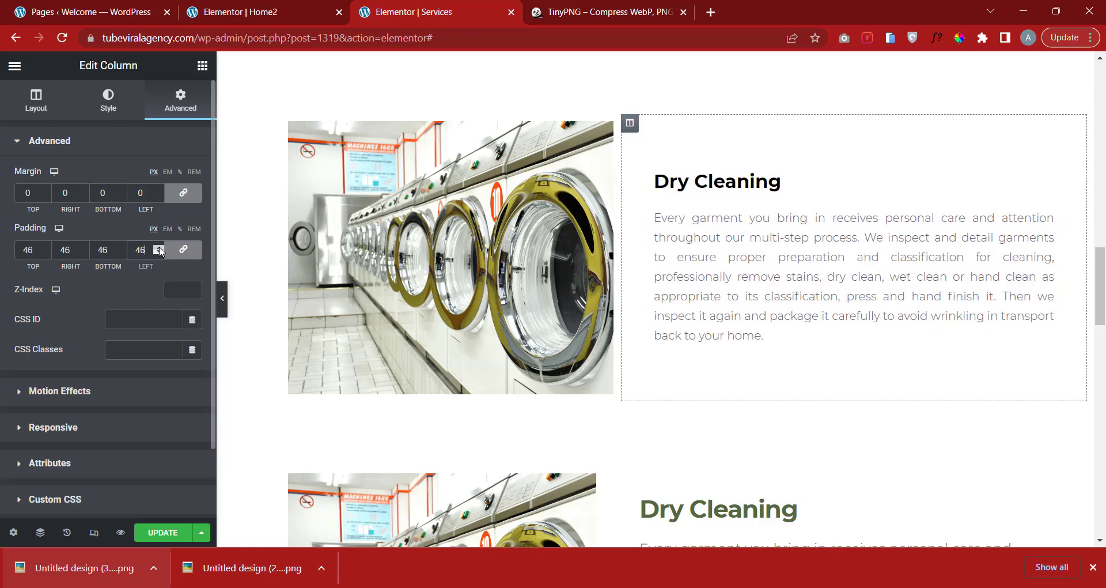
{"action": "left_click", "coordinate": [159, 247]}
{"action": "left_click", "coordinate": [159, 248]}
{"action": "left_click", "coordinate": [159, 247]}
{"action": "left_click", "coordinate": [159, 247]}
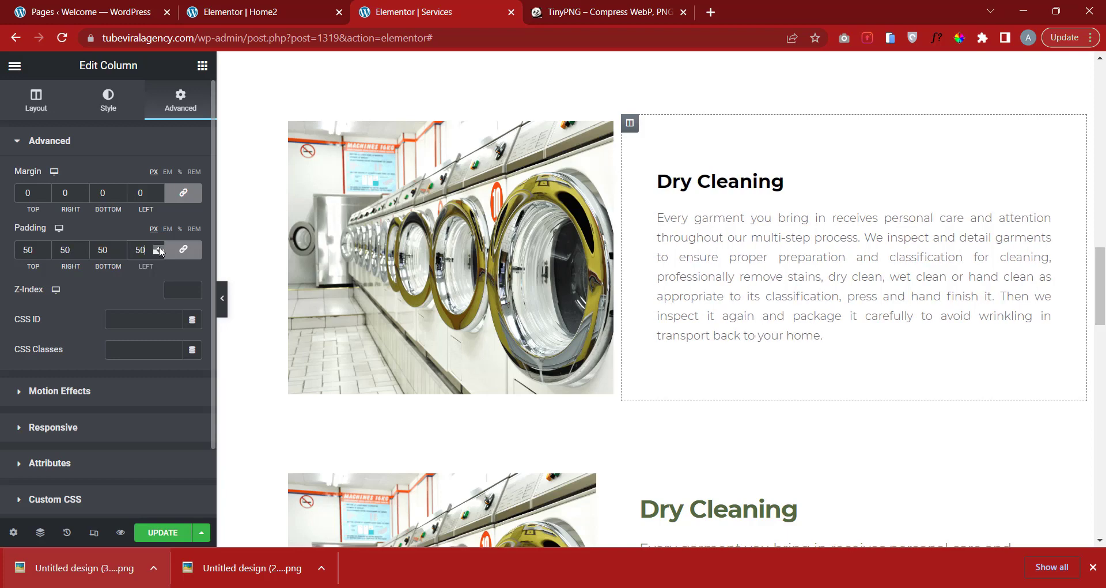
{"action": "left_click", "coordinate": [224, 302]}
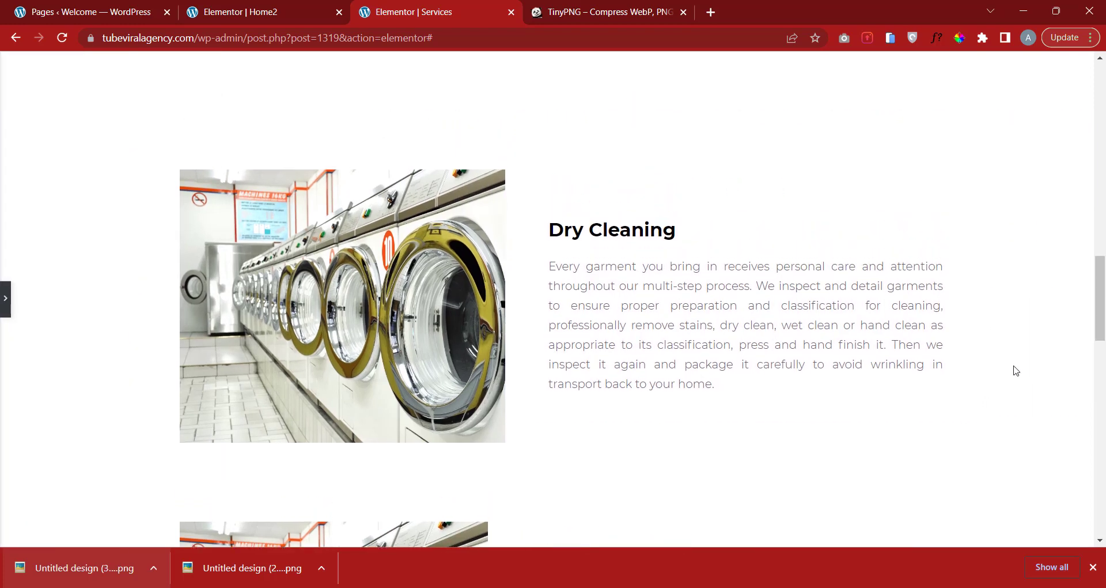
{"action": "left_click", "coordinate": [5, 299]}
Set the first Dry Cleaning image section's description font size to 19 px and check the section at full page width.
{"action": "left_click", "coordinate": [687, 284]}
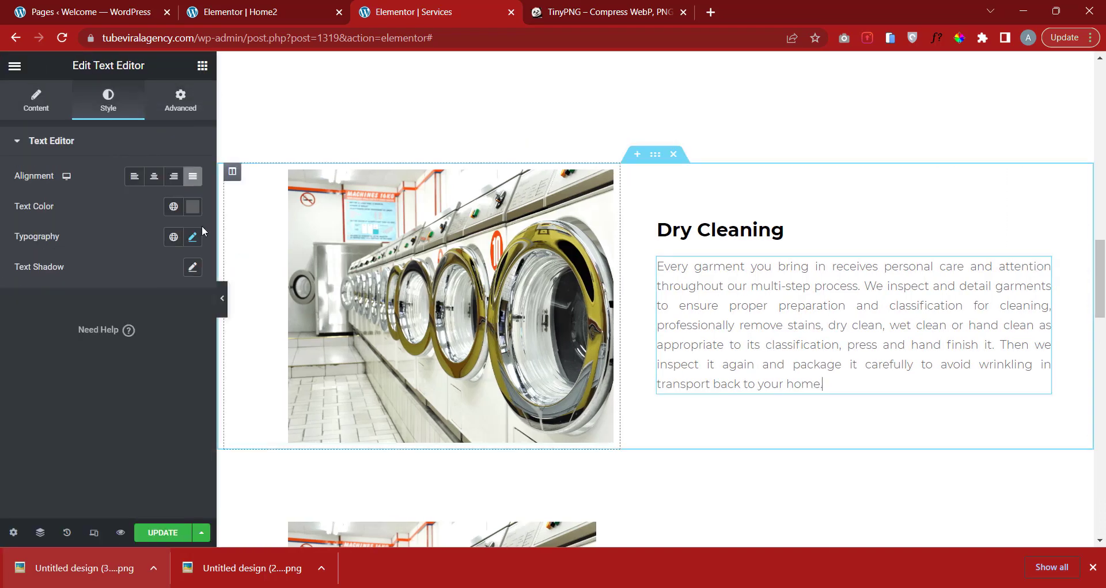
{"action": "left_click", "coordinate": [192, 237]}
{"action": "left_click", "coordinate": [181, 348]}
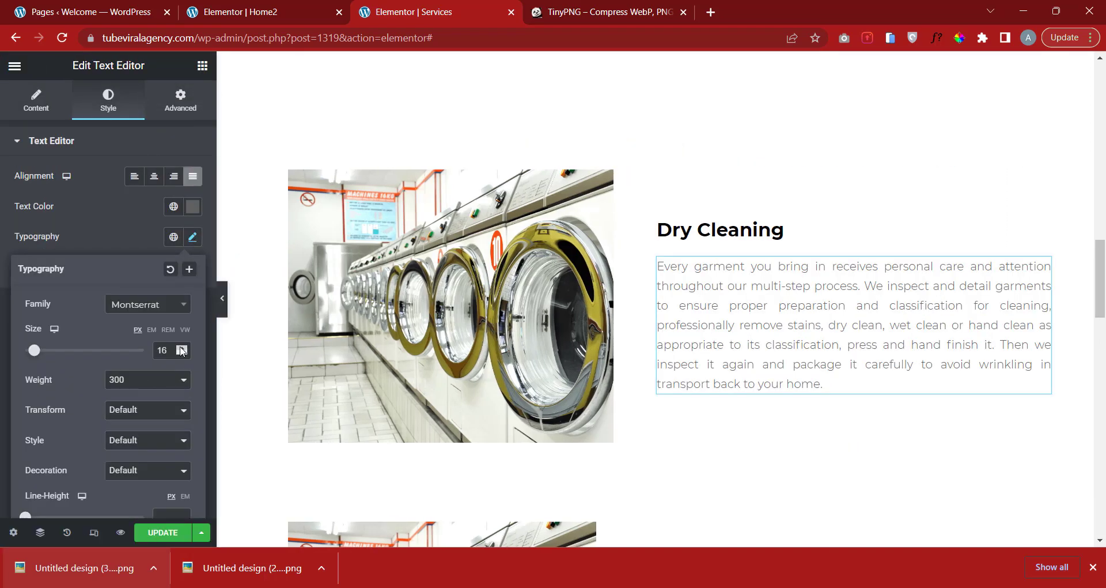
{"action": "left_click", "coordinate": [180, 348]}
{"action": "left_click", "coordinate": [180, 347]}
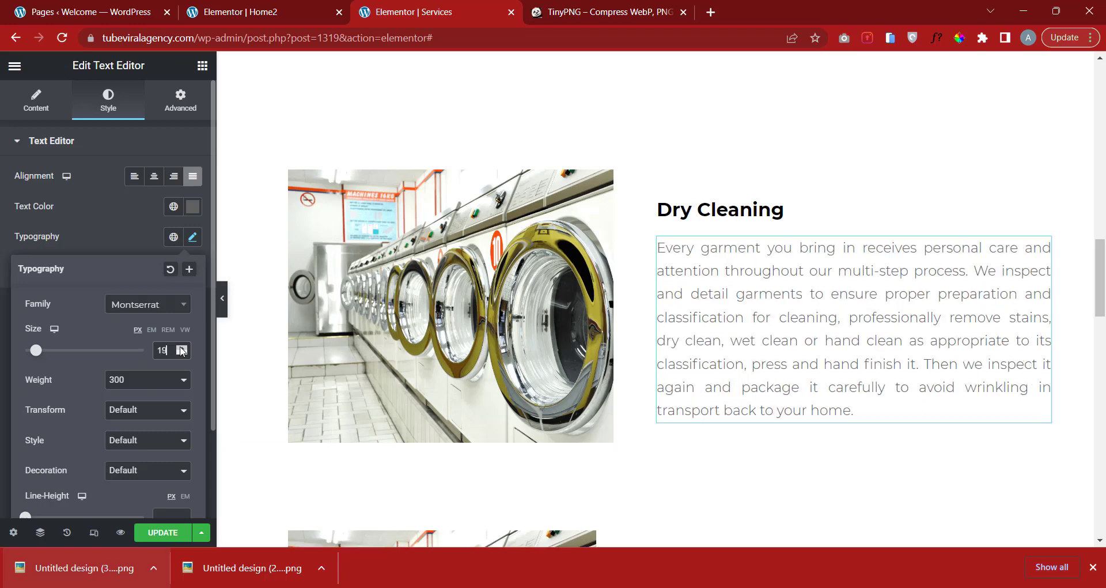
{"action": "left_click", "coordinate": [224, 309]}
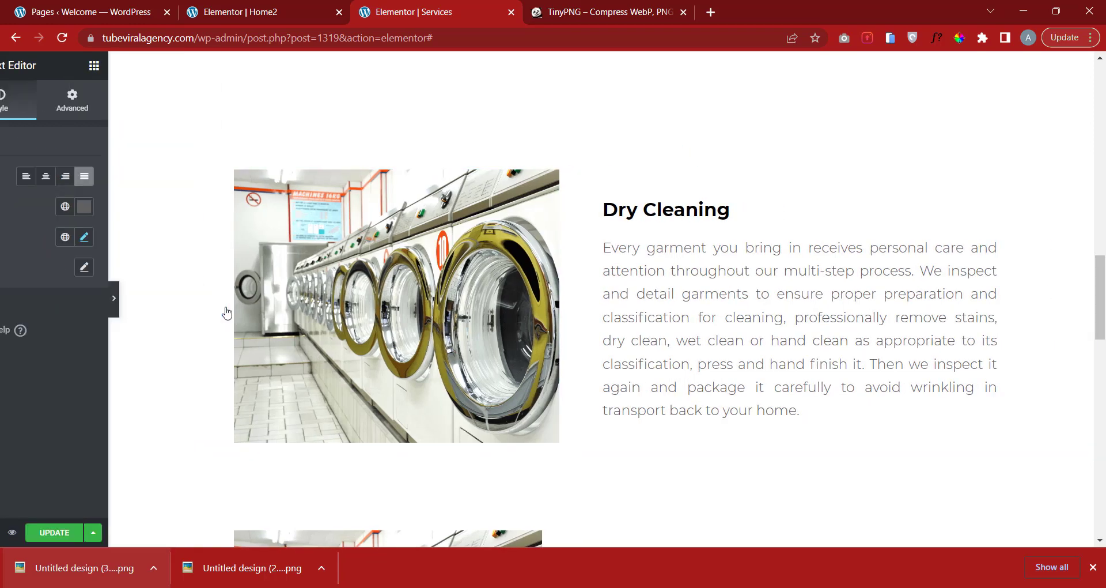
{"action": "scroll", "coordinate": [902, 385], "scroll_direction": "up", "scroll_amount": 2}
{"action": "scroll", "coordinate": [908, 383], "scroll_direction": "down", "scroll_amount": 2}
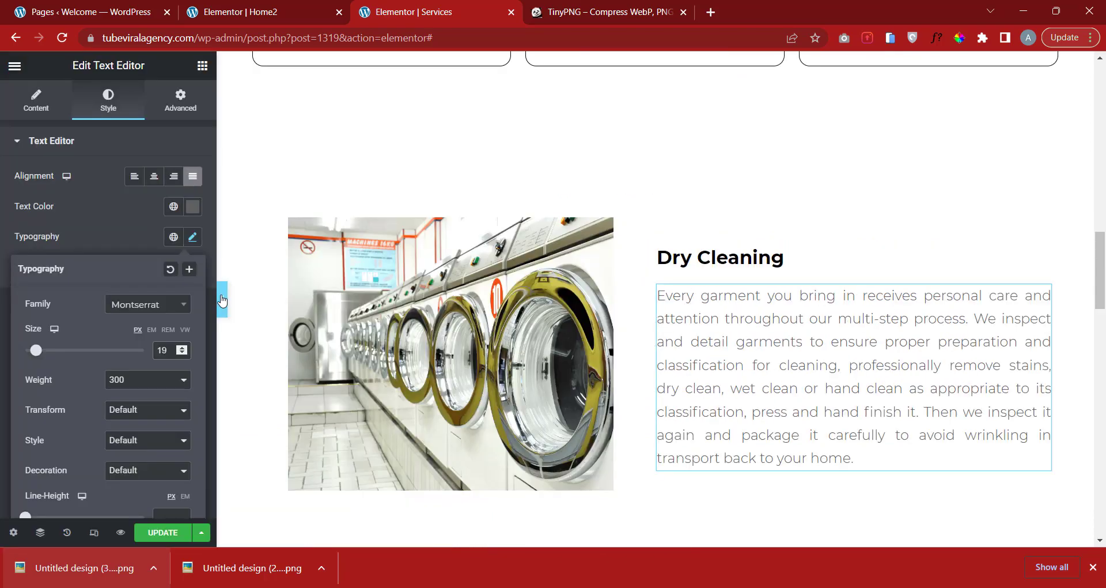
{"action": "left_click", "coordinate": [222, 300]}
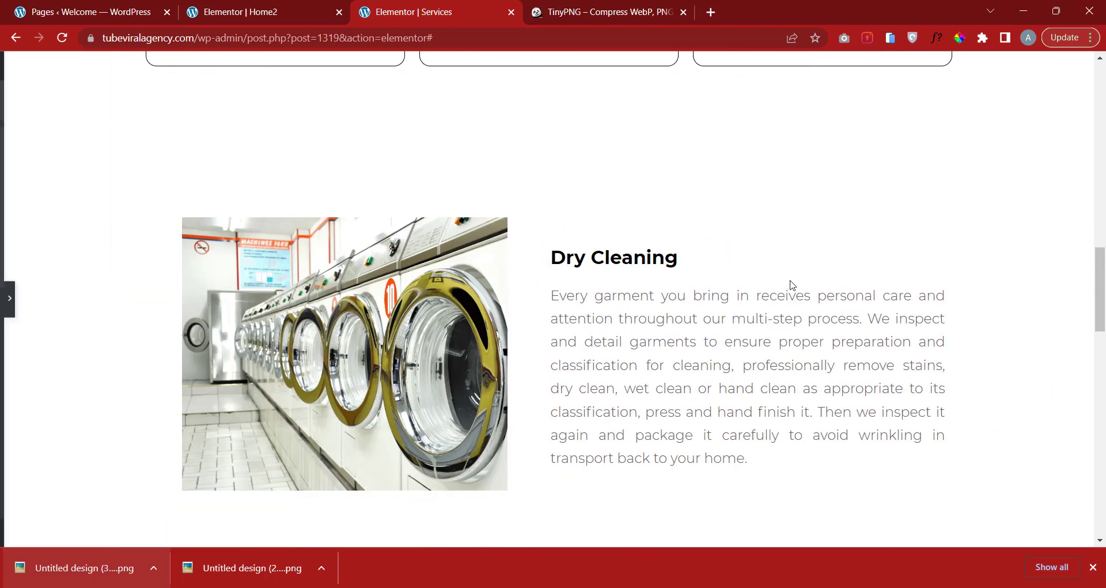
Delete the "Fields of expertise" section and the extra Dry Cleaning section with the green heading from the Services page.
{"action": "scroll", "coordinate": [789, 284], "scroll_direction": "up", "scroll_amount": 5}
{"action": "scroll", "coordinate": [793, 285], "scroll_direction": "up", "scroll_amount": 5}
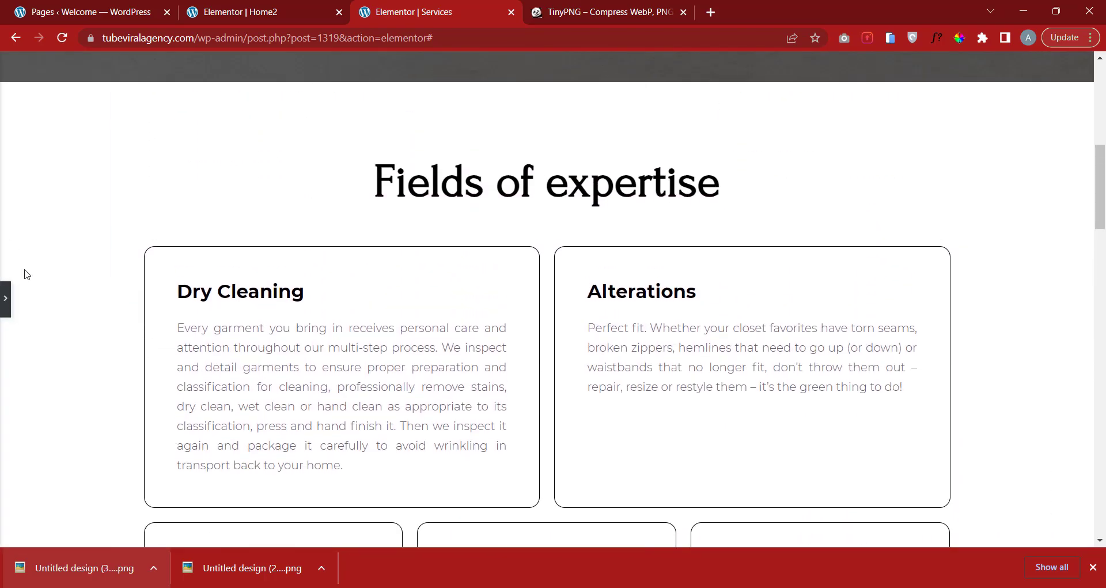
{"action": "left_click", "coordinate": [5, 298]}
{"action": "scroll", "coordinate": [693, 180], "scroll_direction": "down", "scroll_amount": 1}
{"action": "scroll", "coordinate": [689, 178], "scroll_direction": "up", "scroll_amount": 1}
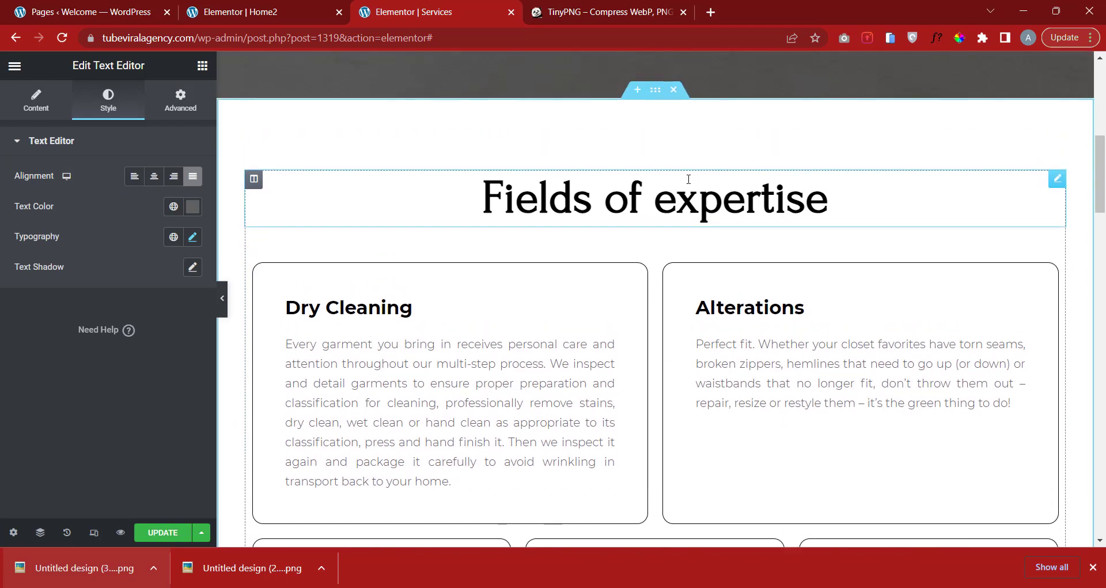
{"action": "scroll", "coordinate": [318, 282], "scroll_direction": "down", "scroll_amount": 5}
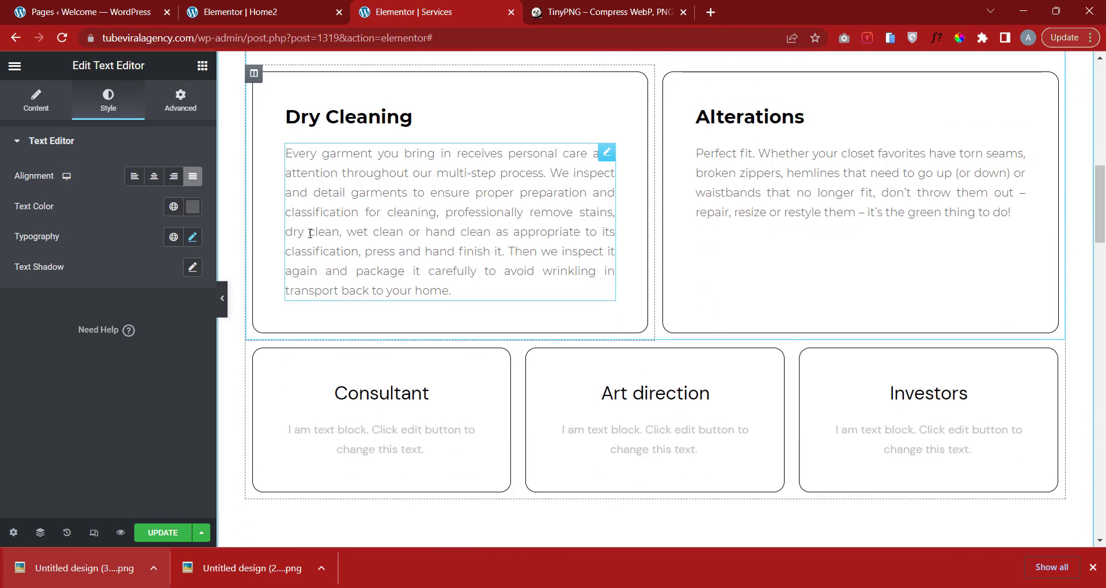
{"action": "scroll", "coordinate": [657, 343], "scroll_direction": "up", "scroll_amount": 6}
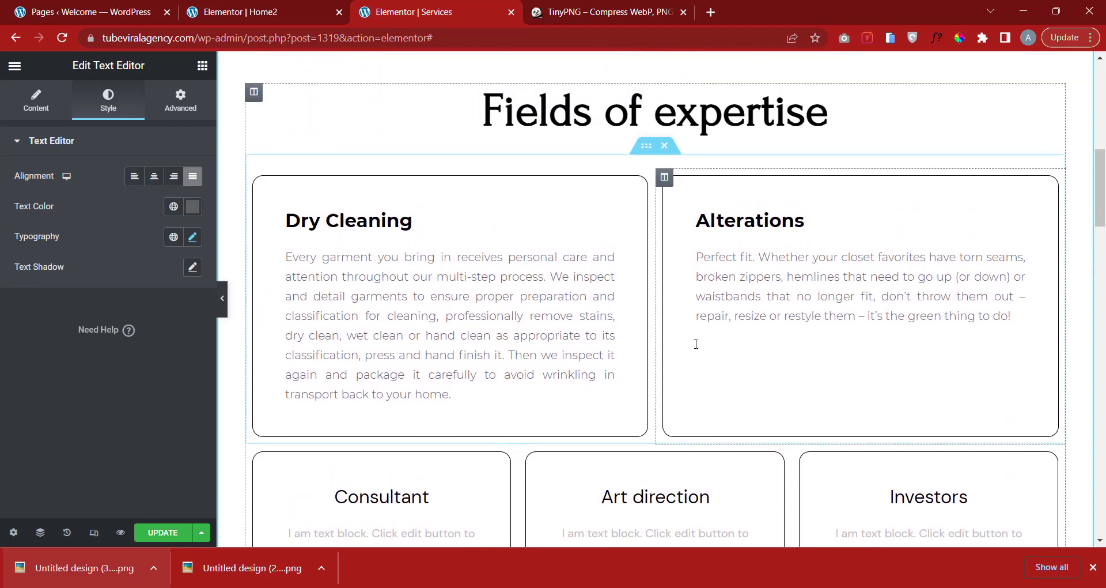
{"action": "left_click", "coordinate": [673, 187]}
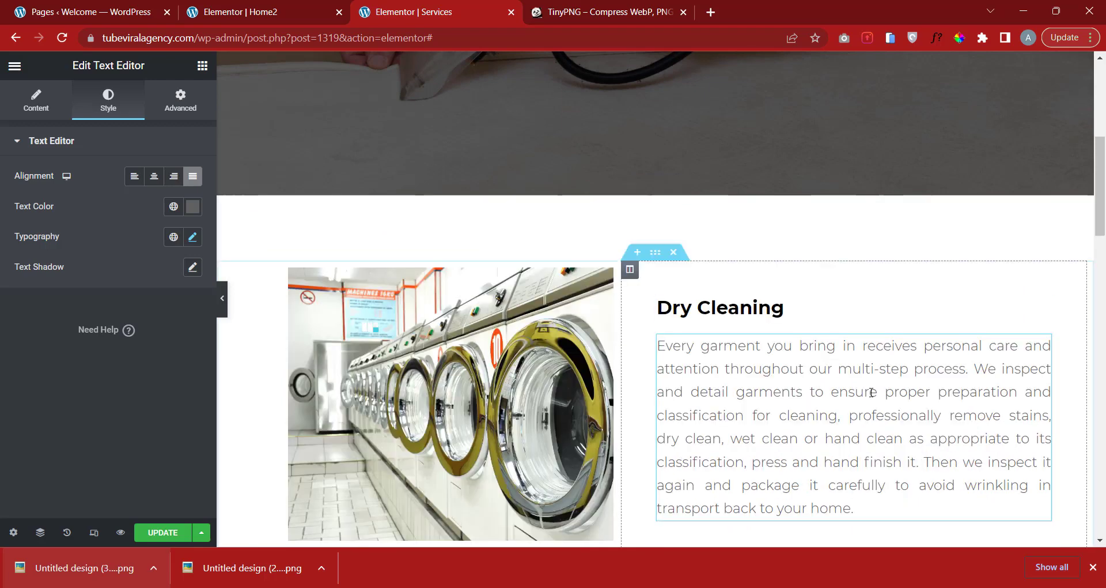
{"action": "scroll", "coordinate": [922, 288], "scroll_direction": "down", "scroll_amount": 5}
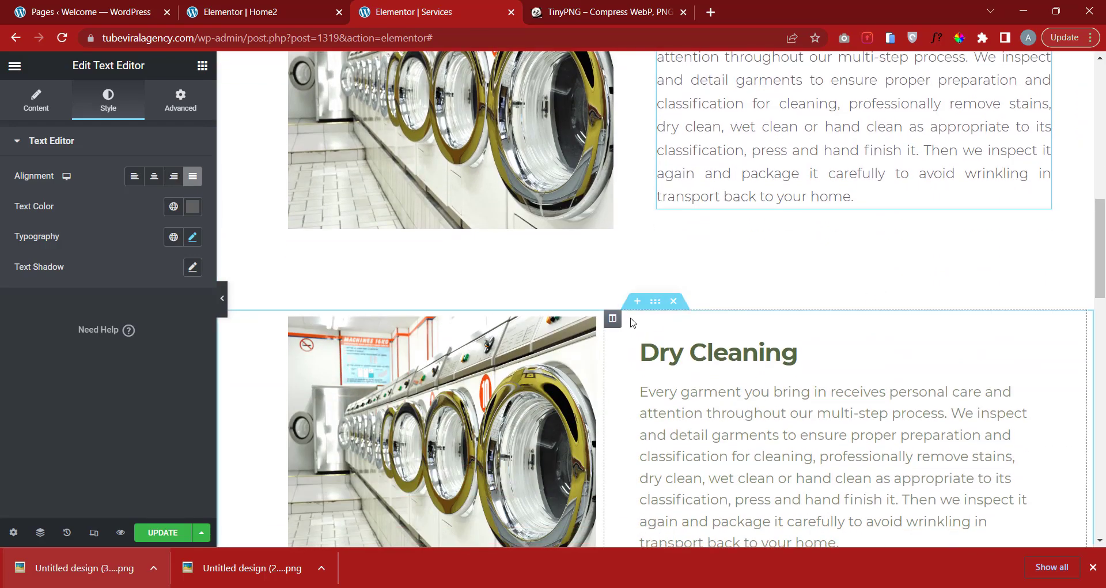
{"action": "left_click", "coordinate": [673, 302]}
Duplicate the remaining Dry Cleaning image-and-text section twice so three matching sections are stacked on the page.
{"action": "scroll", "coordinate": [691, 322], "scroll_direction": "up", "scroll_amount": 3}
{"action": "scroll", "coordinate": [680, 311], "scroll_direction": "up", "scroll_amount": 3}
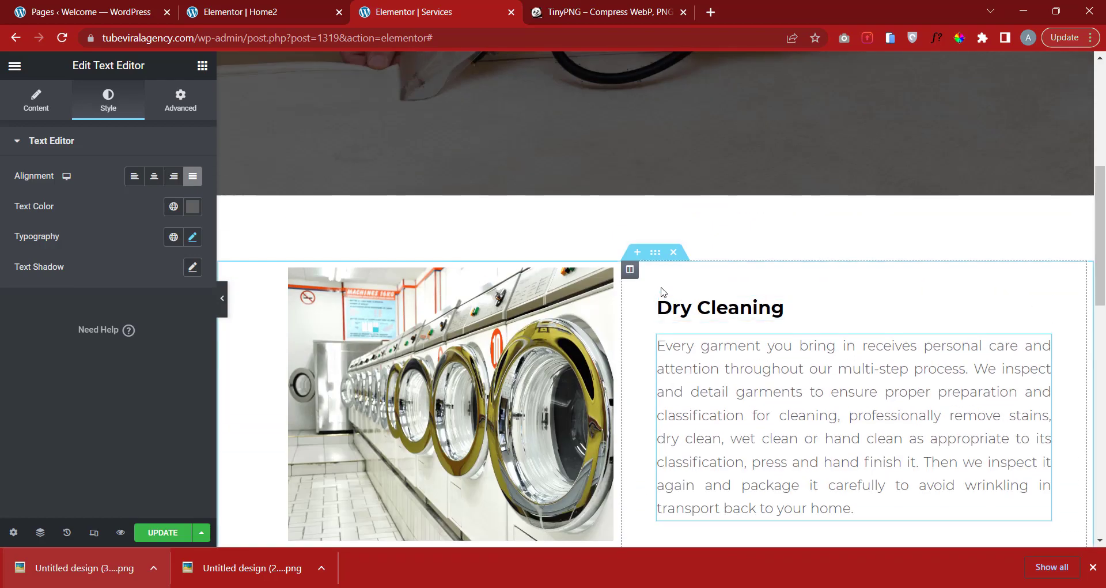
{"action": "right_click", "coordinate": [655, 258]}
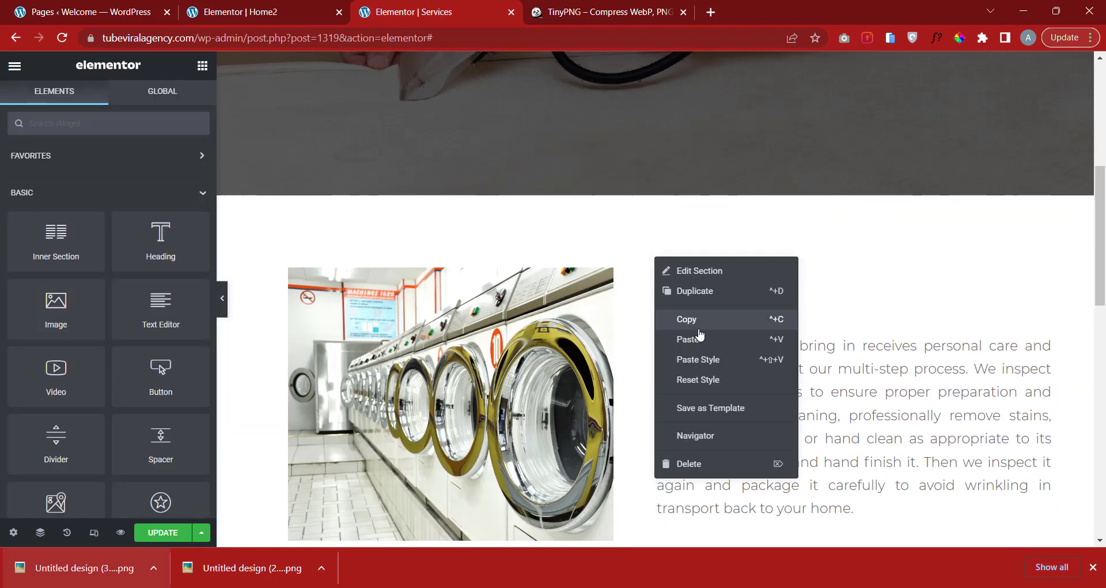
{"action": "left_click", "coordinate": [695, 291]}
{"action": "scroll", "coordinate": [680, 323], "scroll_direction": "down", "scroll_amount": 3}
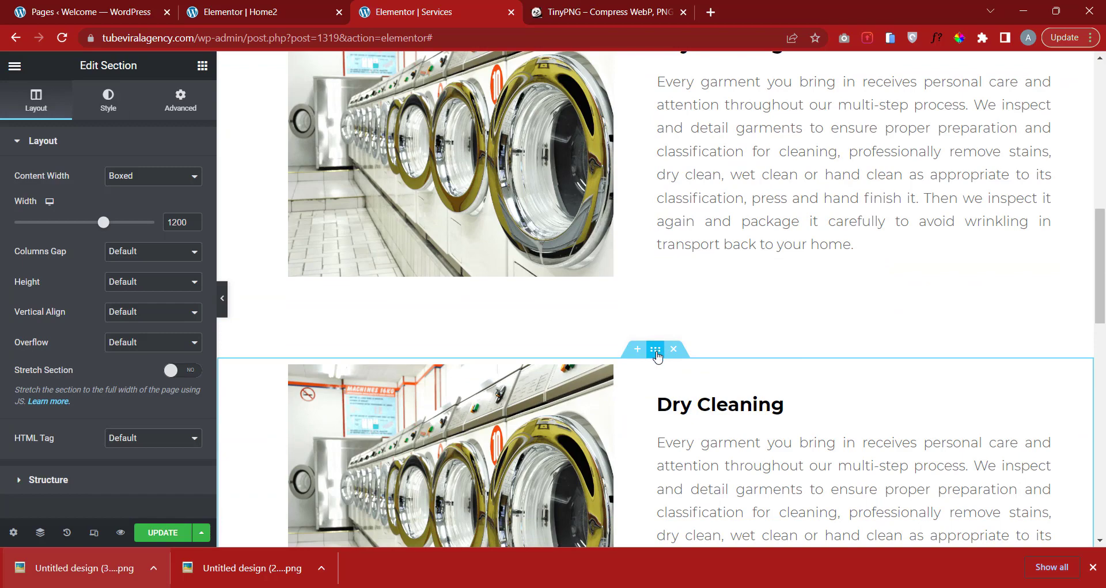
{"action": "right_click", "coordinate": [656, 353]}
{"action": "left_click", "coordinate": [694, 363]}
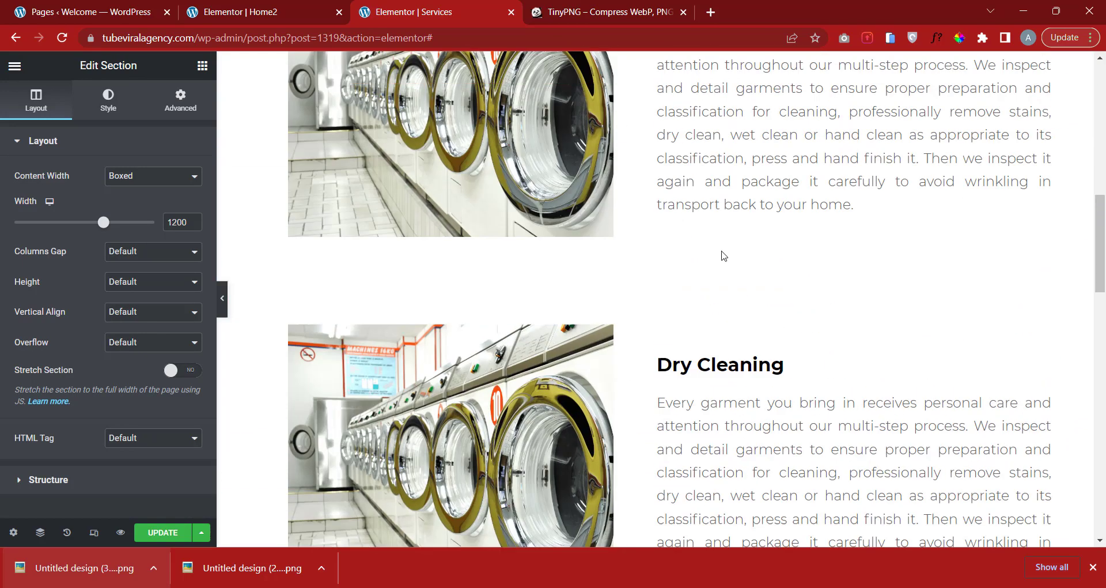
Switch to the Word document and copy the Alterations description, starting at "Perfect fit", from the Our Services list.
{"action": "scroll", "coordinate": [725, 255], "scroll_direction": "up", "scroll_amount": 2}
{"action": "scroll", "coordinate": [679, 311], "scroll_direction": "down", "scroll_amount": 4}
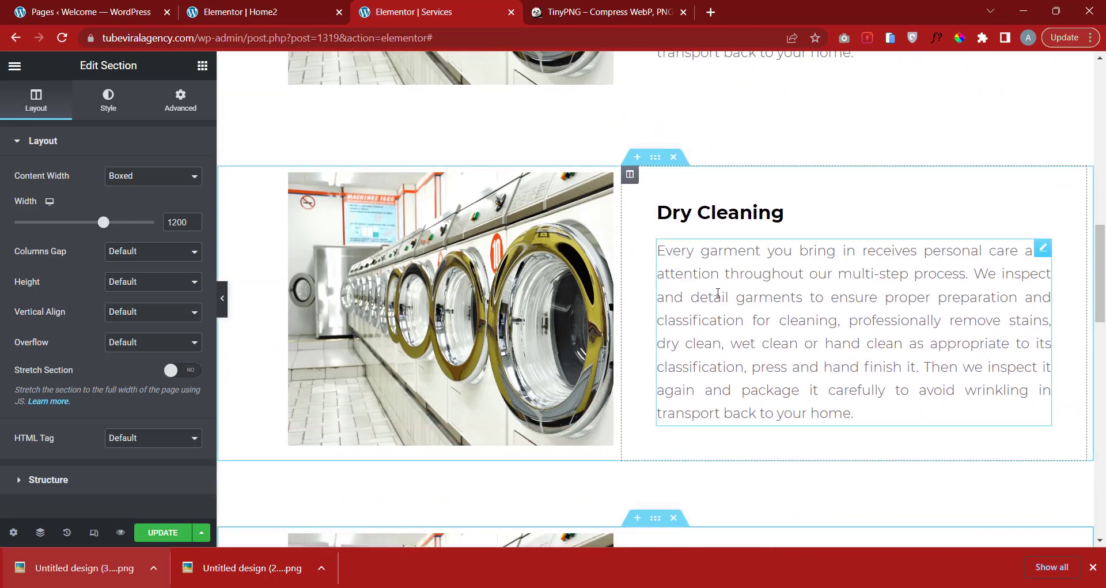
{"action": "left_click", "coordinate": [536, 587]}
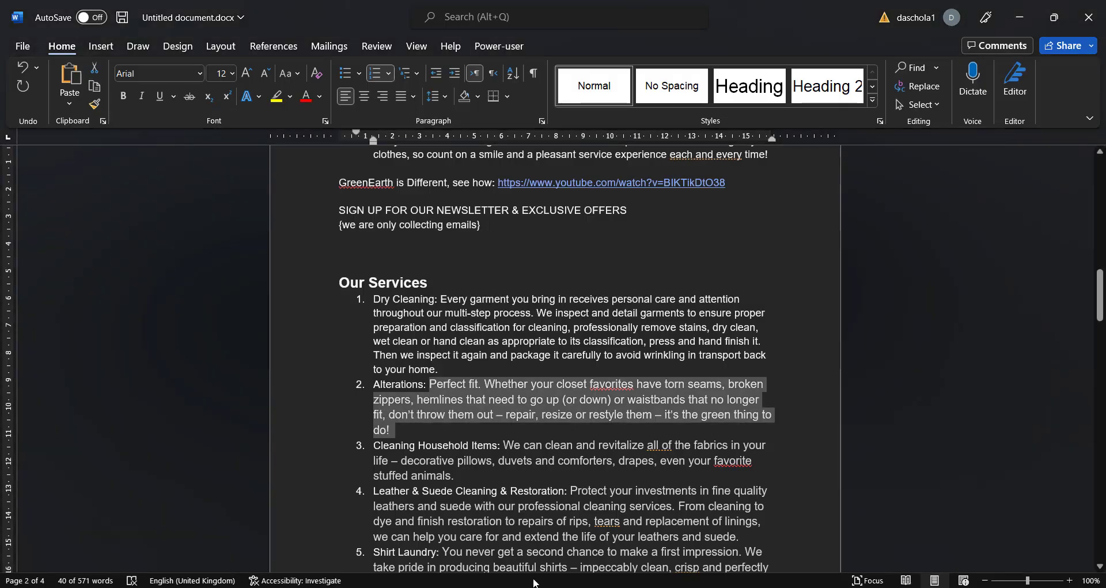
{"action": "left_click", "coordinate": [415, 403]}
{"action": "left_click_drag", "start_coordinate": [431, 385], "coordinate": [395, 429]}
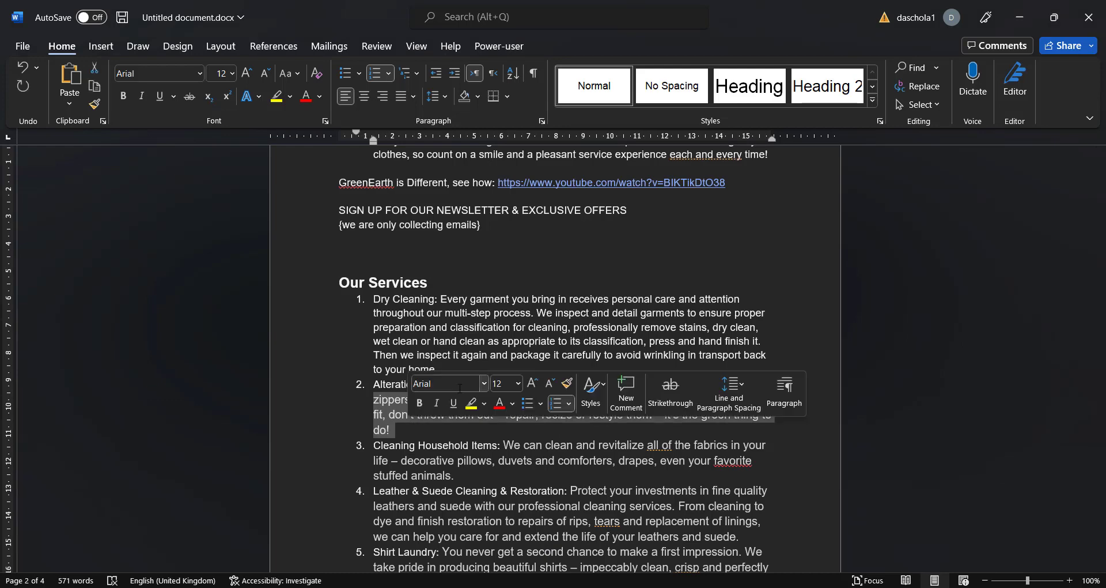
{"action": "right_click", "coordinate": [385, 417]}
{"action": "left_click", "coordinate": [420, 101]}
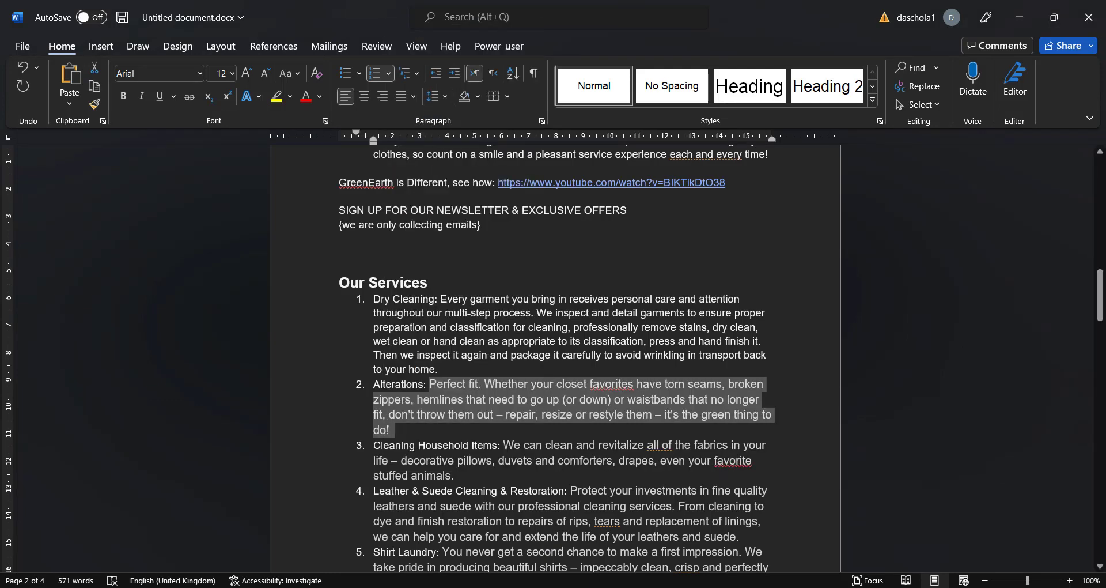
Return to Elementor and replace the second section's paragraph with the copied Alterations description, removing its list numbering.
{"action": "key", "text": "alt+Tab"}
{"action": "left_click", "coordinate": [741, 297]}
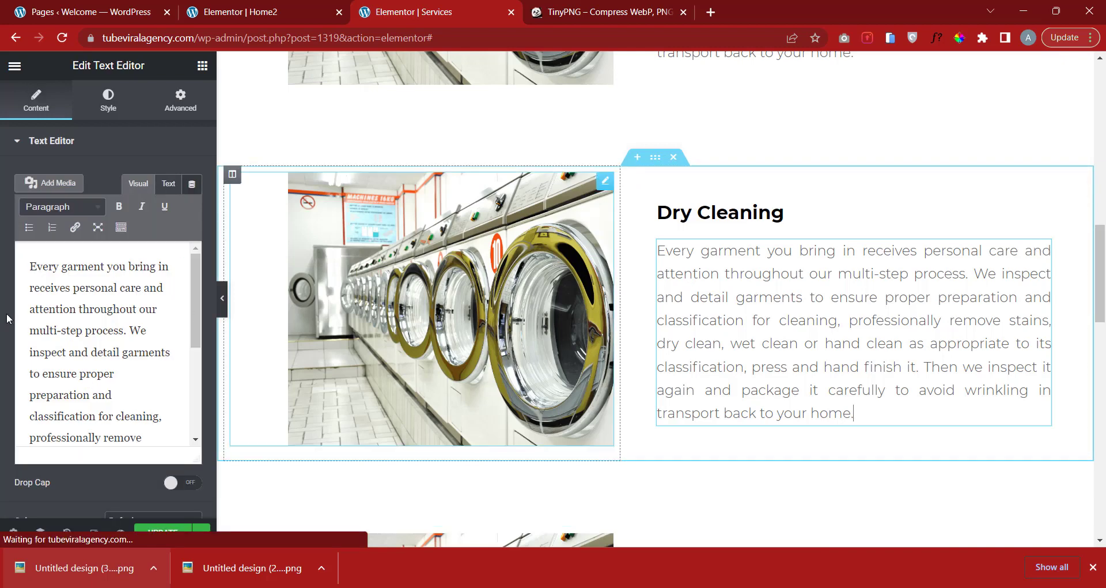
{"action": "key", "text": "ctrl+a"}
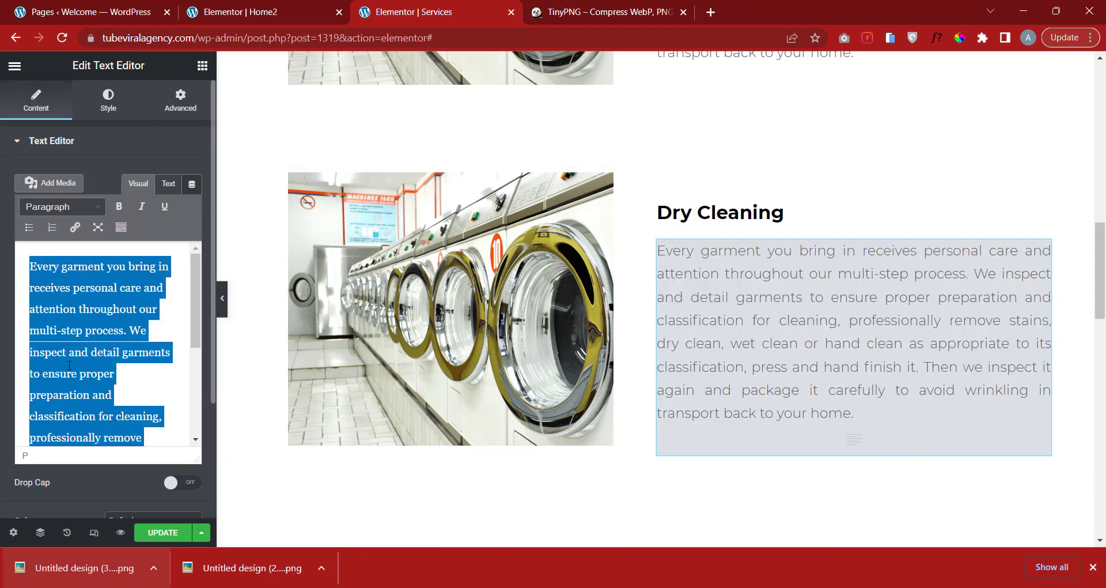
{"action": "key", "text": "ctrl+v"}
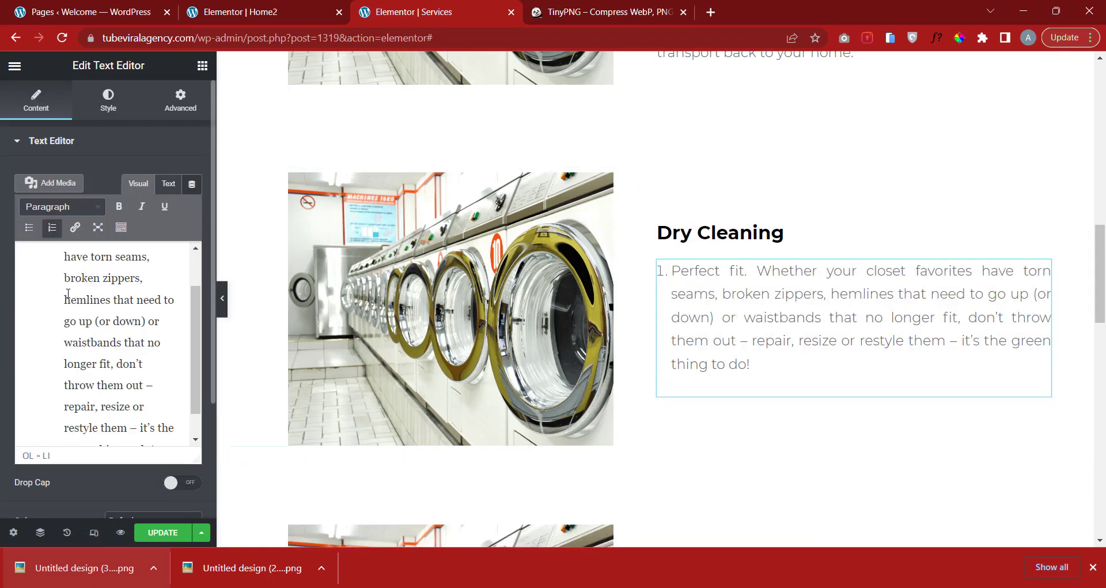
{"action": "scroll", "coordinate": [68, 293], "scroll_direction": "up", "scroll_amount": 1}
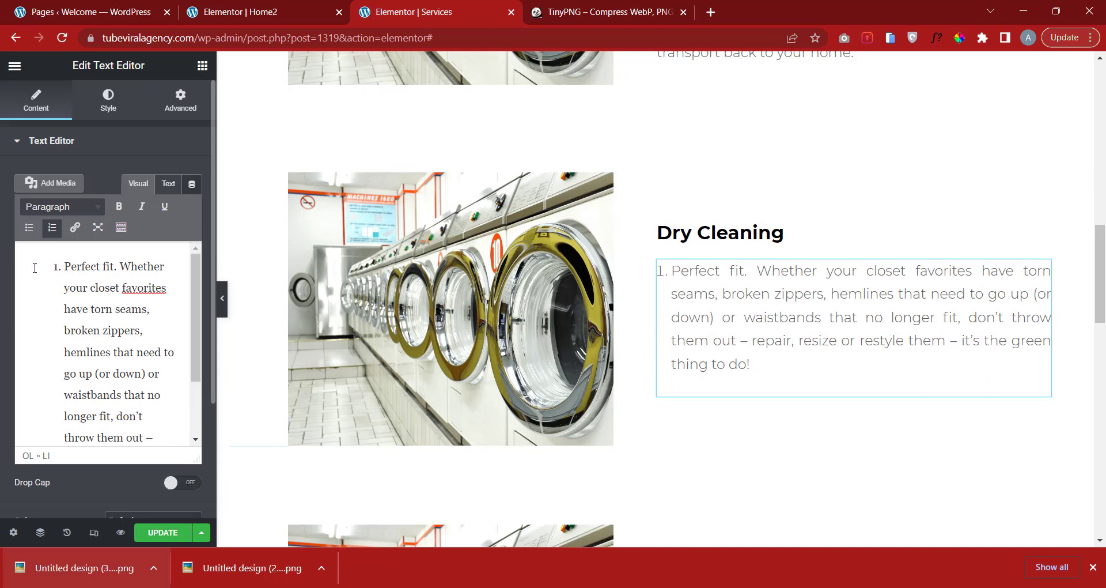
{"action": "key", "text": "BackSpace"}
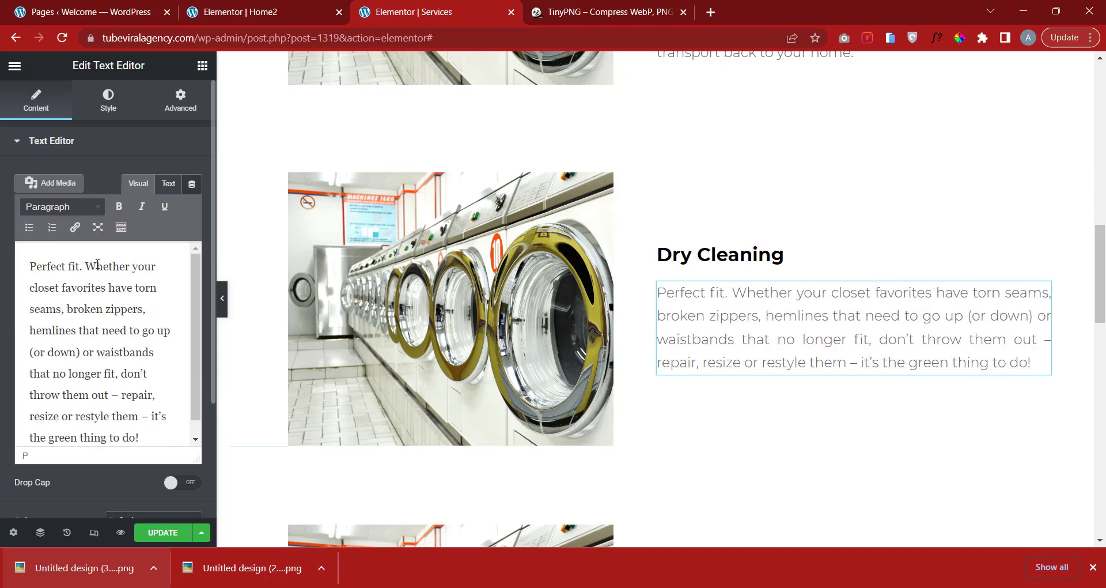
Replace the second section's heading with "Alterations" copied from the Word document, leaving out the list number.
{"action": "left_click", "coordinate": [705, 255]}
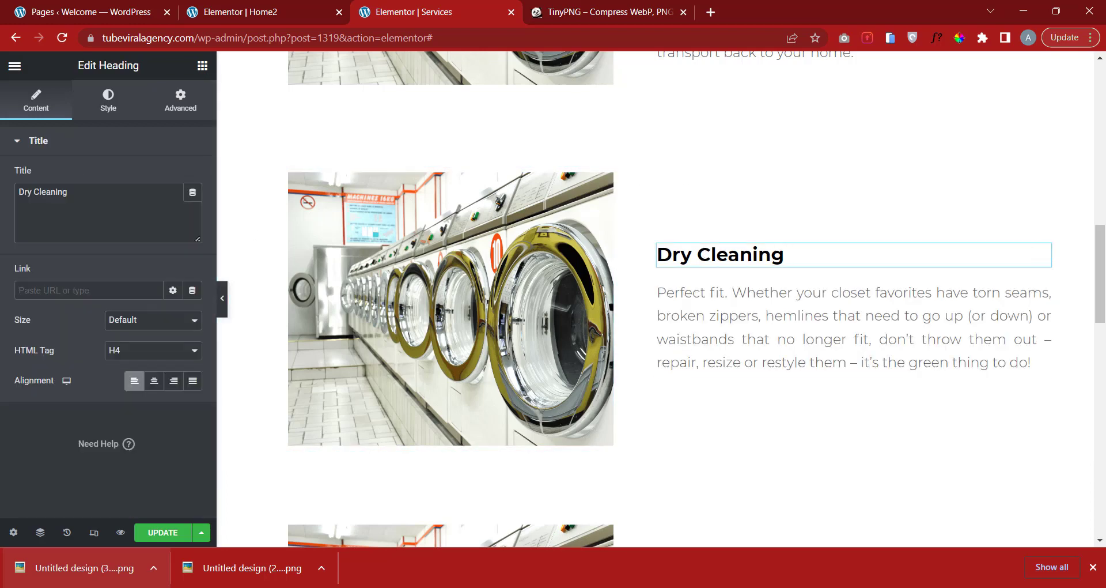
{"action": "key", "text": "alt+Tab"}
{"action": "left_click", "coordinate": [395, 384]}
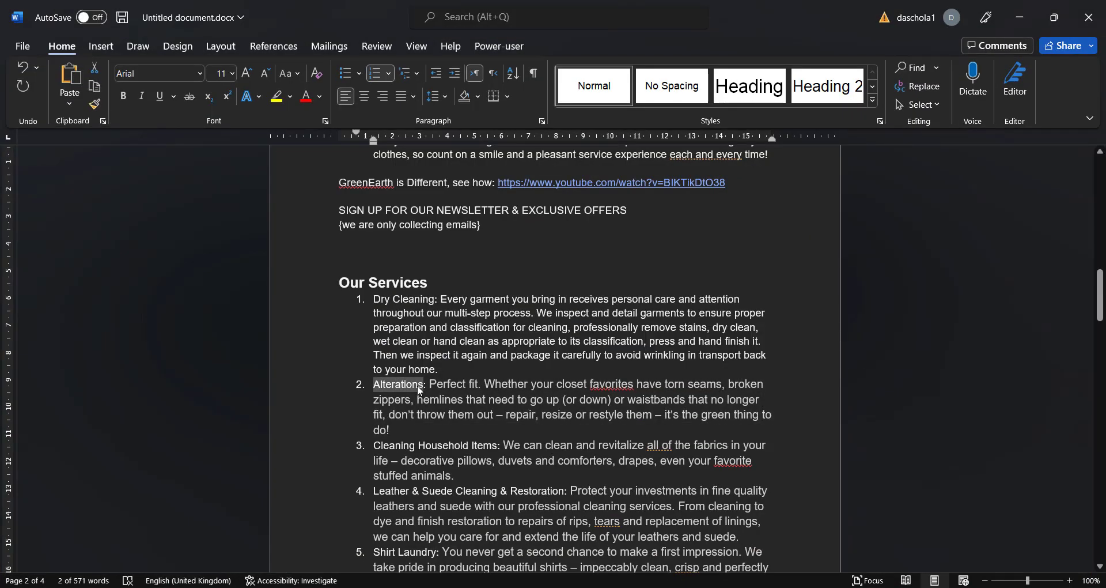
{"action": "right_click", "coordinate": [417, 383]}
{"action": "left_click", "coordinate": [474, 253]}
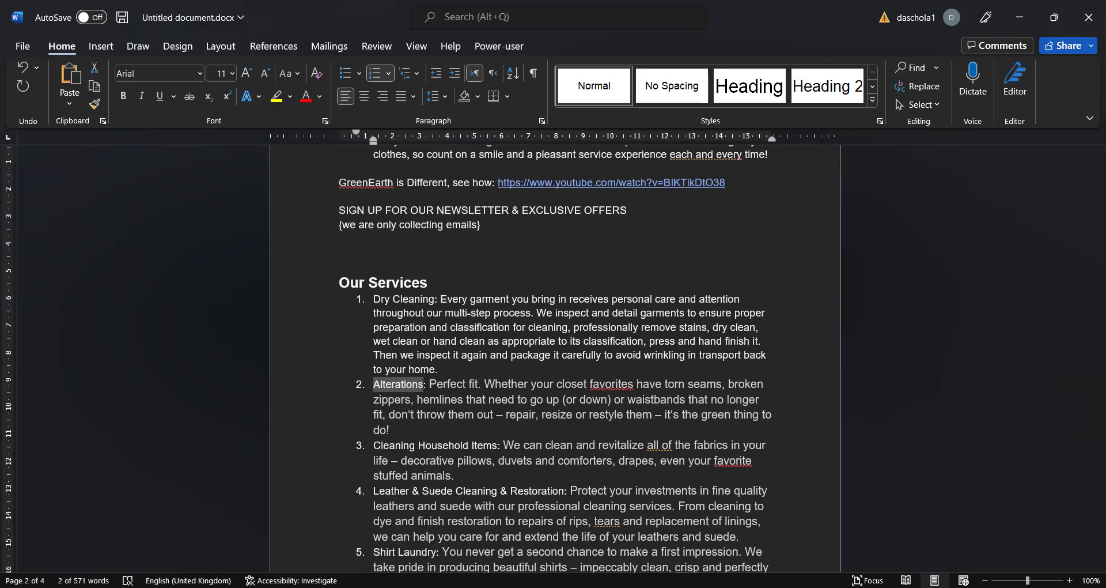
{"action": "key", "text": "alt+Tab"}
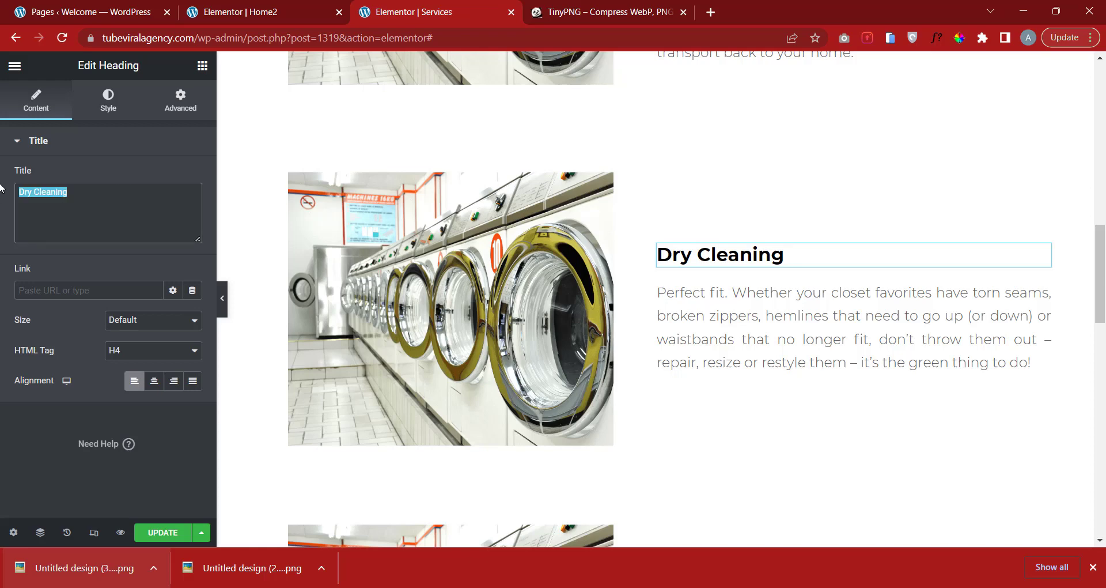
{"action": "key", "text": "ctrl+v"}
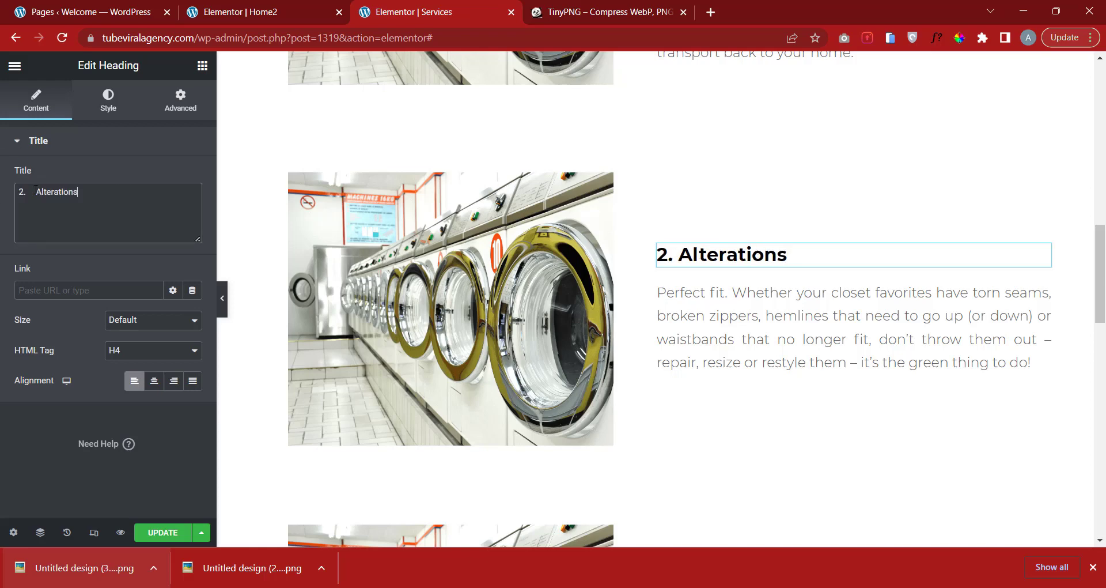
{"action": "key", "text": "BackSpace"}
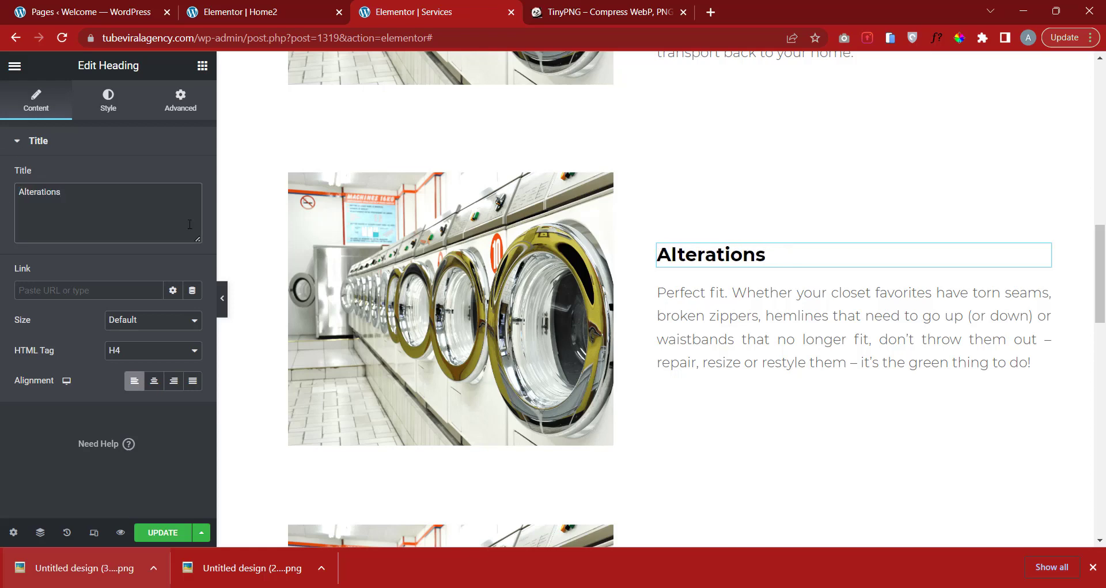
Open the third section's heading for editing and copy "Cleaning Household Items" from the Our Services list in Word.
{"action": "scroll", "coordinate": [845, 317], "scroll_direction": "down", "scroll_amount": 4}
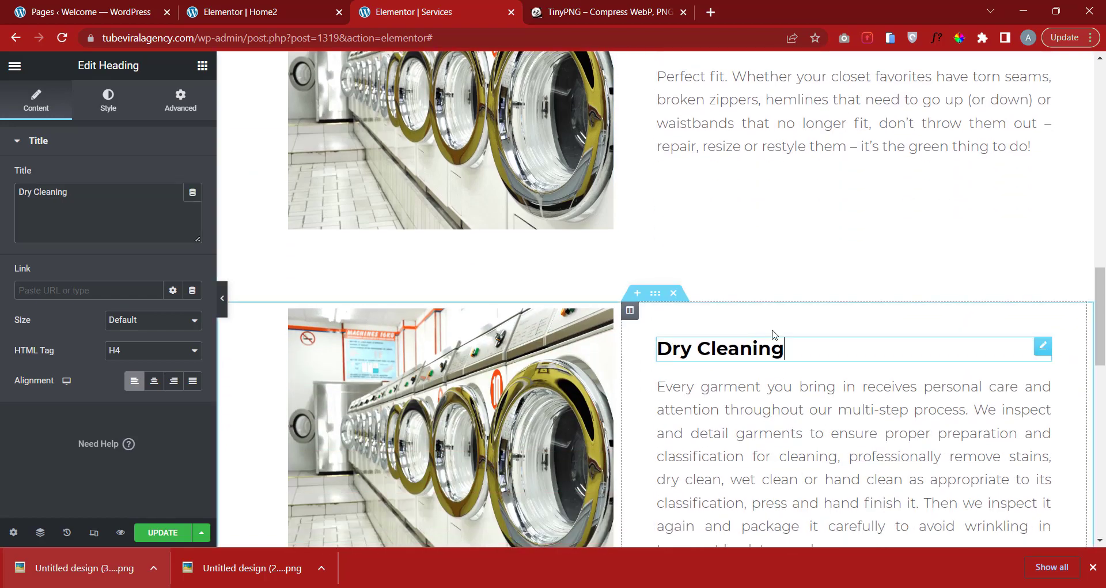
{"action": "scroll", "coordinate": [521, 326], "scroll_direction": "up", "scroll_amount": 1}
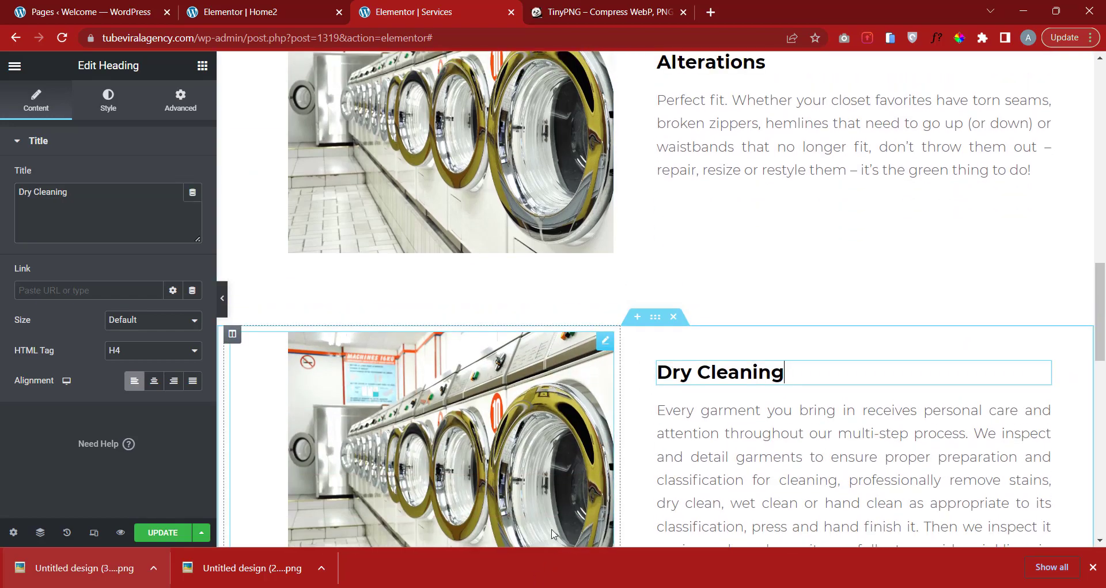
{"action": "left_click", "coordinate": [545, 587]}
{"action": "scroll", "coordinate": [472, 404], "scroll_direction": "down", "scroll_amount": 3}
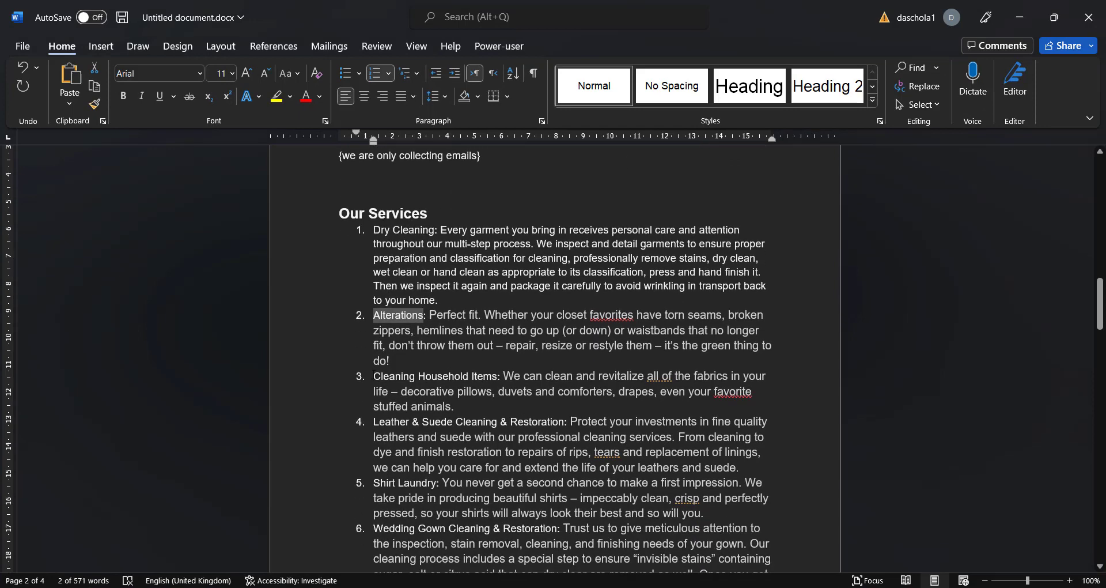
{"action": "left_click_drag", "start_coordinate": [373, 375], "coordinate": [489, 376]}
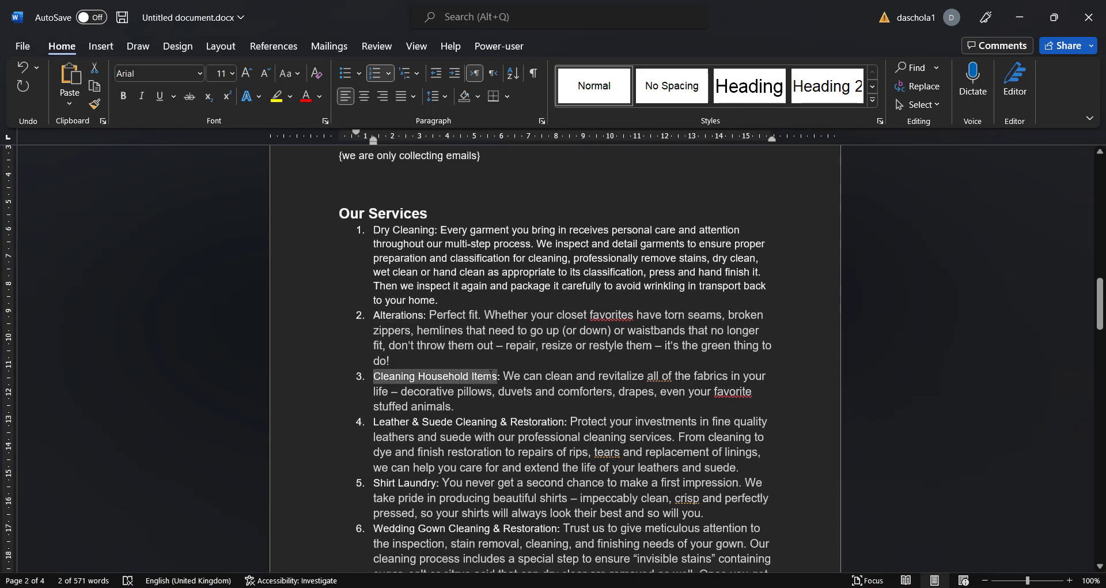
{"action": "right_click", "coordinate": [476, 380]}
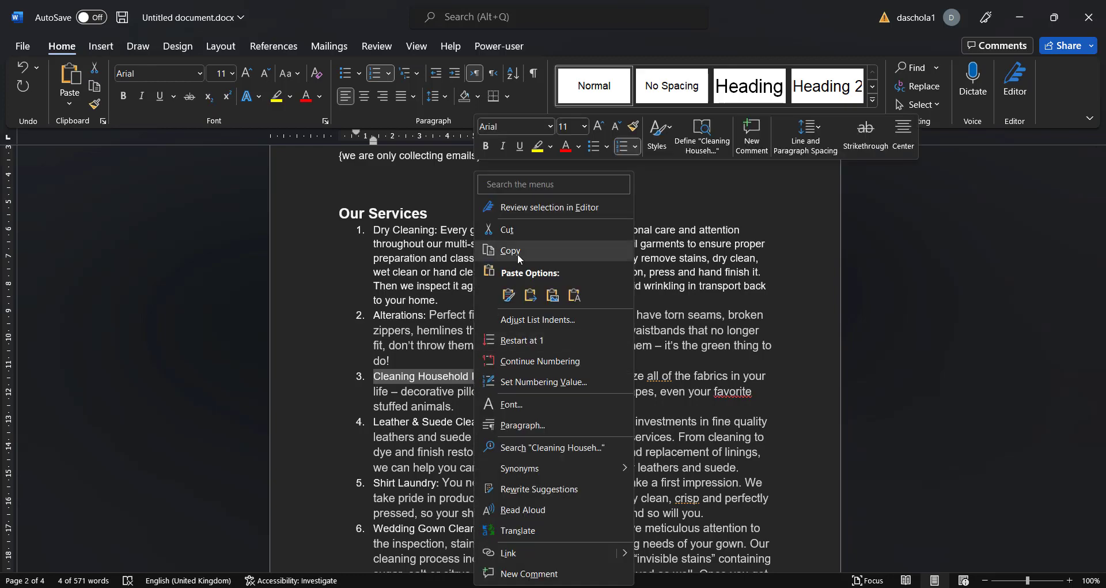
{"action": "left_click", "coordinate": [518, 251]}
Back in Elementor, replace the third section's heading with "Cleaning Household Items", leaving out the list number.
{"action": "key", "text": "alt+Tab"}
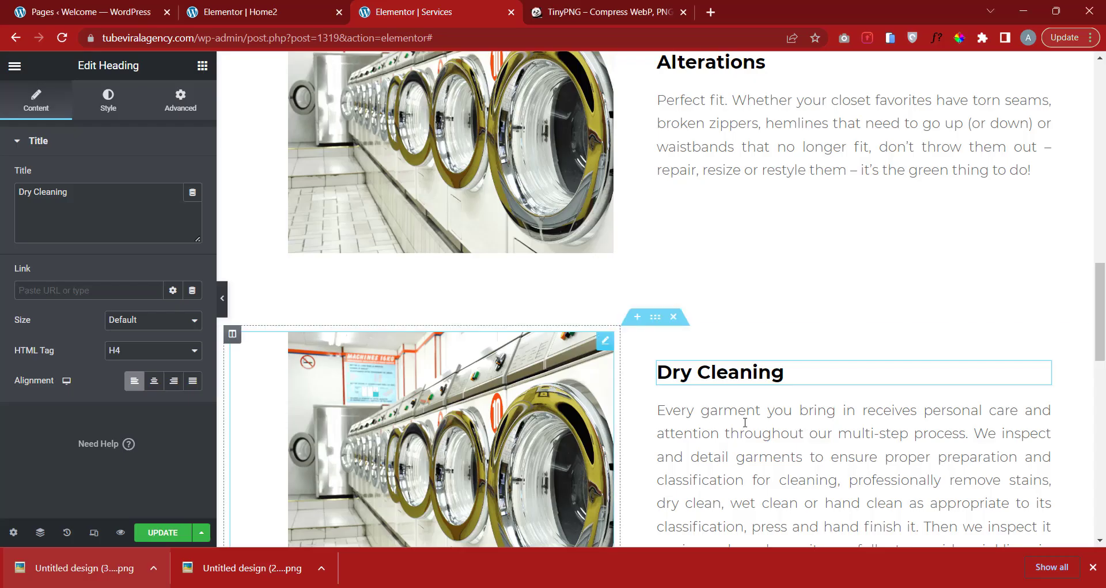
{"action": "key", "text": "ctrl+a"}
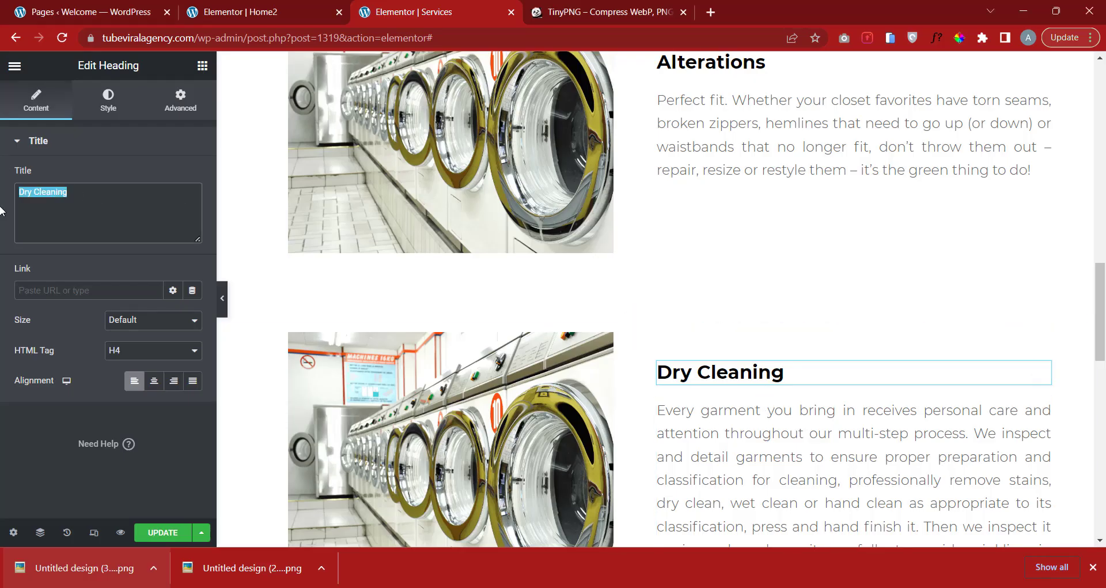
{"action": "key", "text": "ctrl+v"}
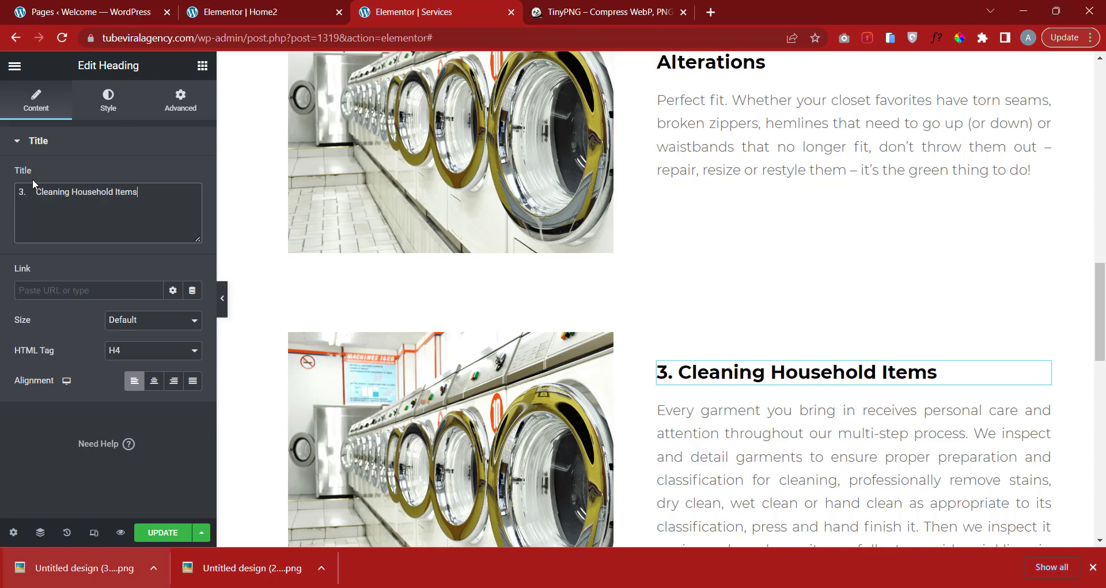
{"action": "key", "text": "BackSpace"}
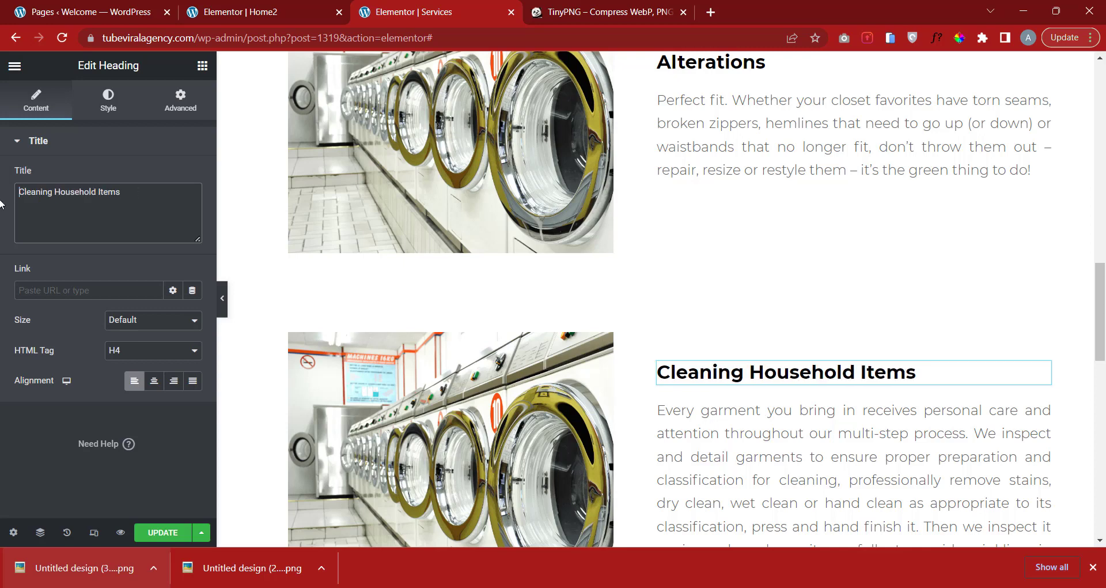
{"action": "scroll", "coordinate": [966, 294], "scroll_direction": "down", "scroll_amount": 3}
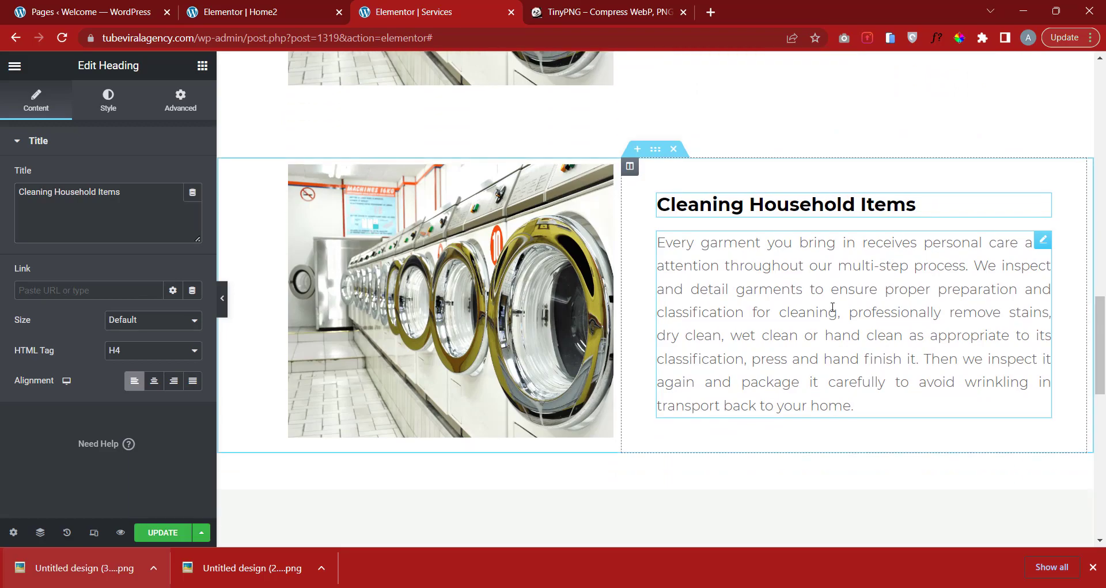
Open the third section's paragraph for editing and copy the Cleaning Household Items description from the Our Services list in Word.
{"action": "left_click", "coordinate": [855, 405]}
{"action": "key", "text": "alt+Tab"}
{"action": "scroll", "coordinate": [556, 408], "scroll_direction": "down", "scroll_amount": 2}
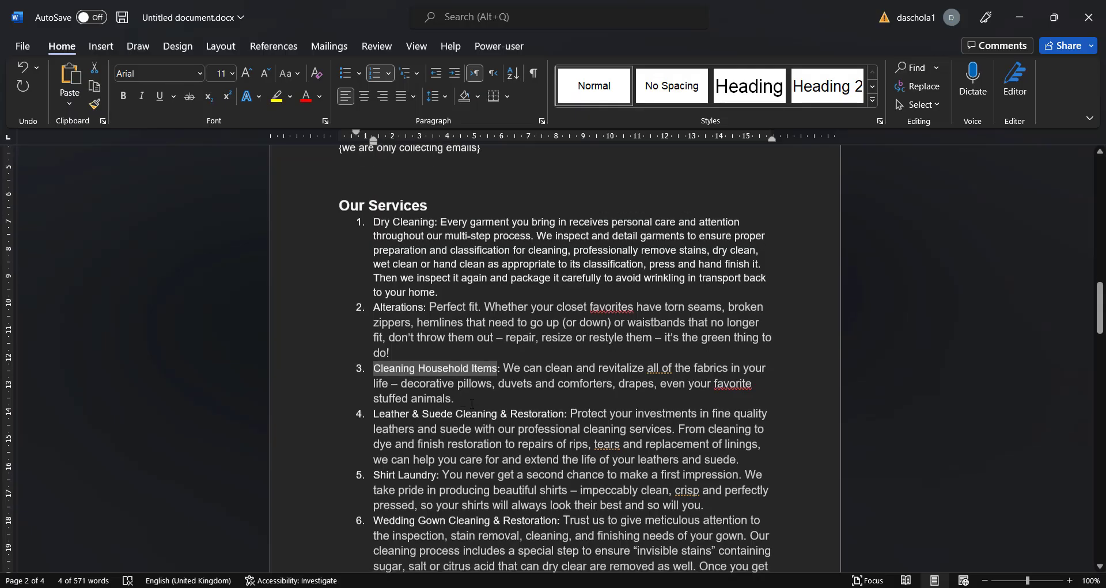
{"action": "left_click", "coordinate": [505, 341]}
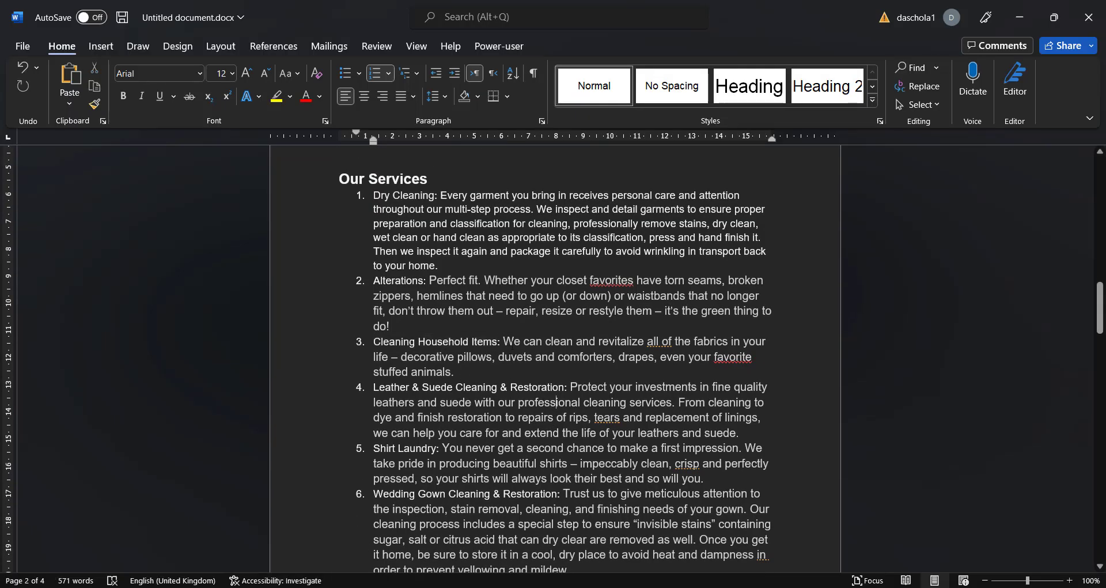
{"action": "left_click_drag", "start_coordinate": [511, 346], "coordinate": [484, 370]}
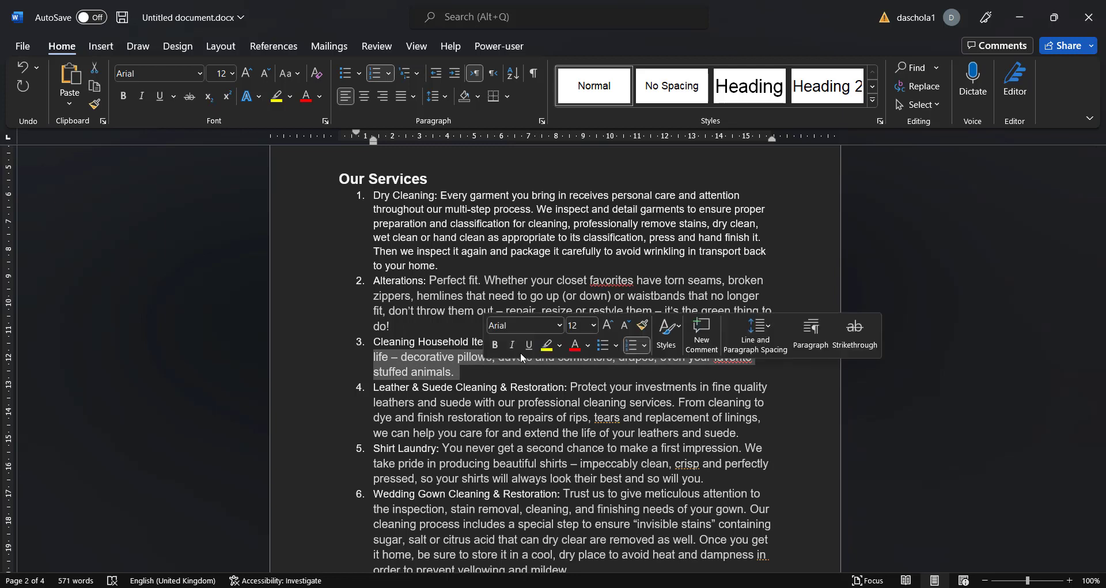
{"action": "right_click", "coordinate": [453, 360]}
{"action": "left_click", "coordinate": [482, 254]}
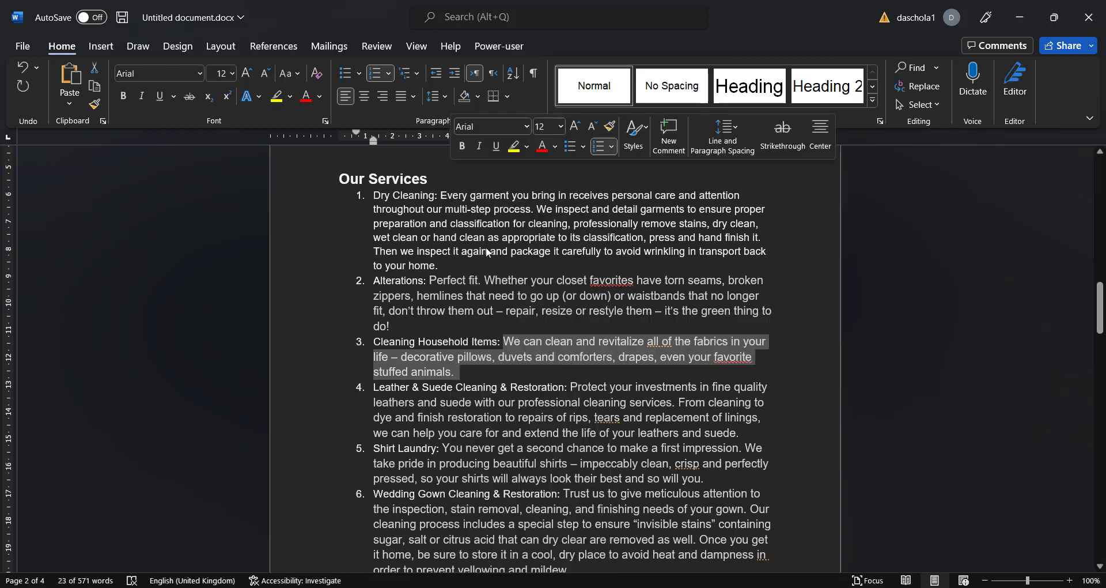
Back in Elementor, replace the third section's paragraph with the copied Cleaning Household Items description, removing its list numbering.
{"action": "left_click", "coordinate": [314, 587]}
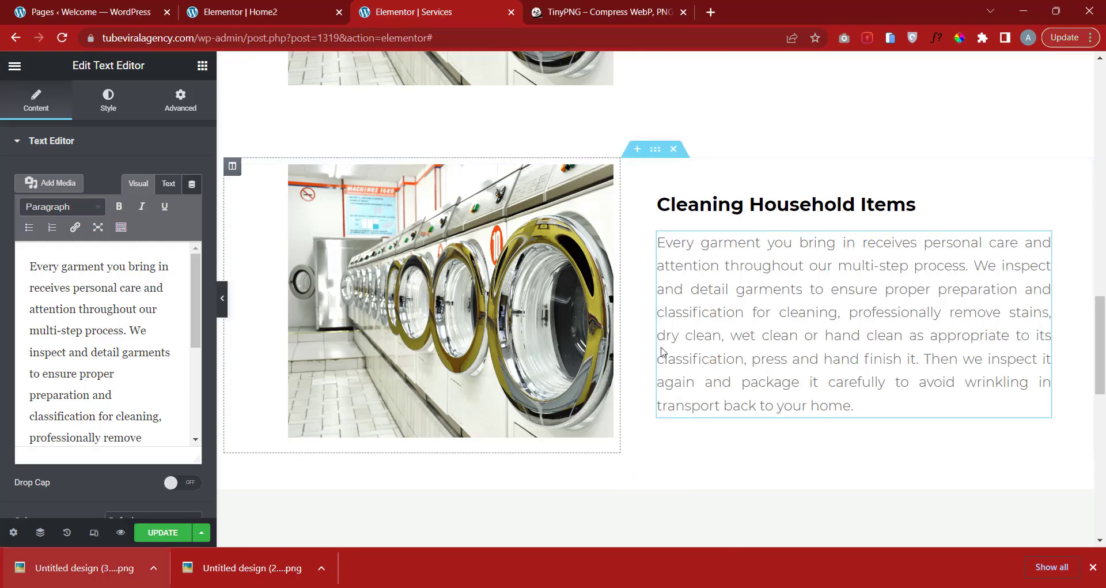
{"action": "key", "text": "ctrl+a"}
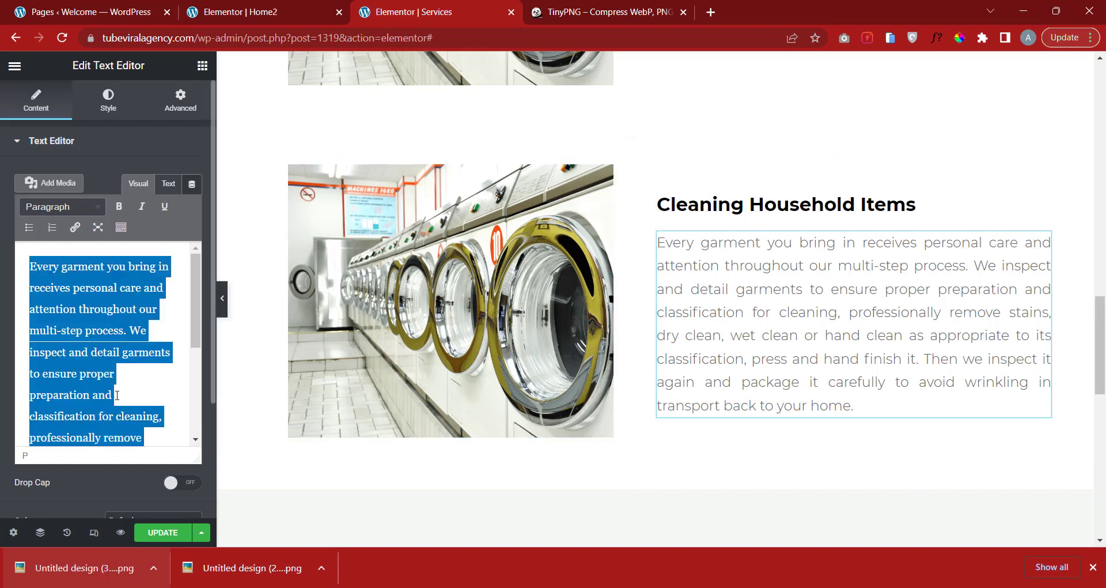
{"action": "key", "text": "ctrl+v"}
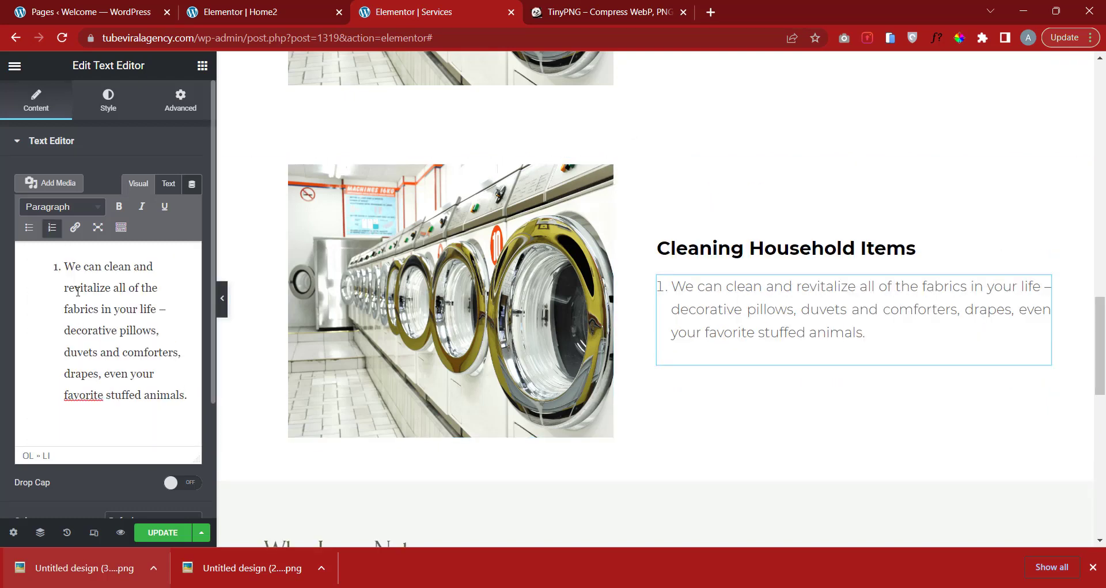
{"action": "key", "text": "BackSpace"}
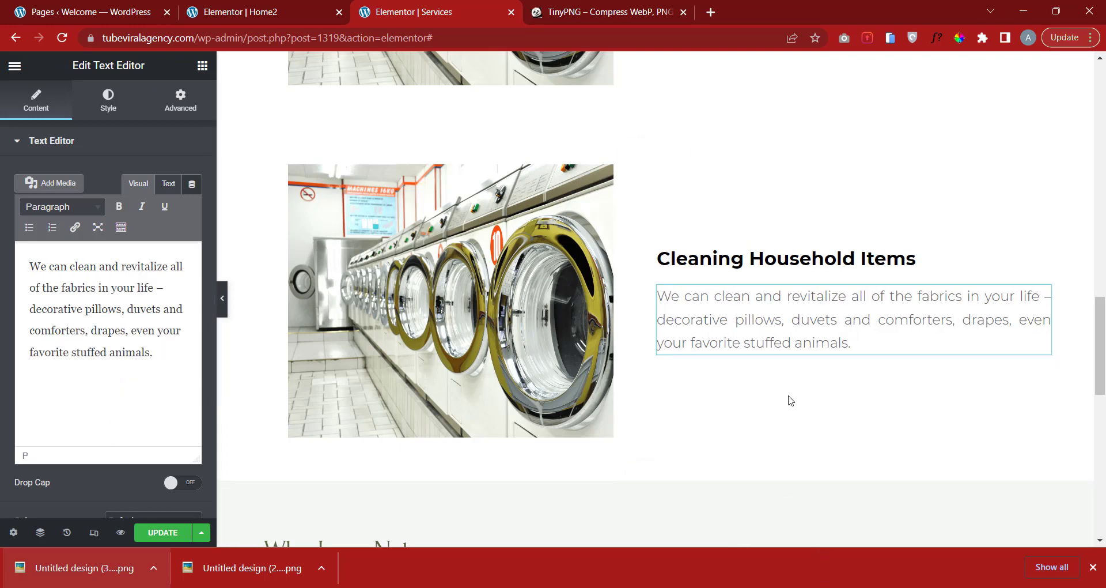
Review the page from the "our services" banner through the Dry Cleaning, Alterations and Cleaning Household Items sections.
{"action": "scroll", "coordinate": [791, 400], "scroll_direction": "up", "scroll_amount": 5}
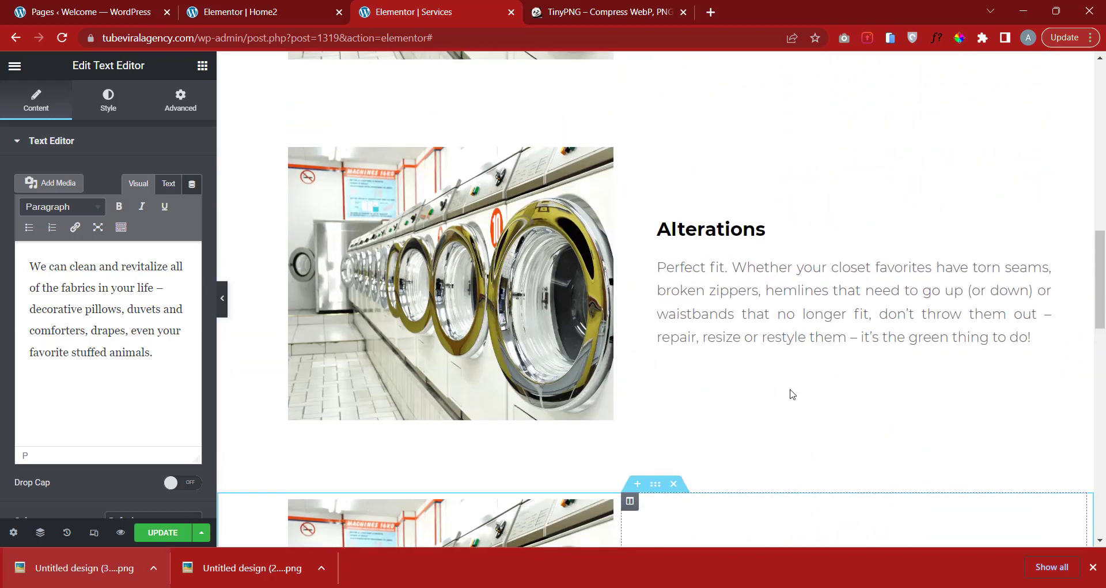
{"action": "scroll", "coordinate": [791, 394], "scroll_direction": "up", "scroll_amount": 3}
{"action": "scroll", "coordinate": [793, 394], "scroll_direction": "up", "scroll_amount": 5}
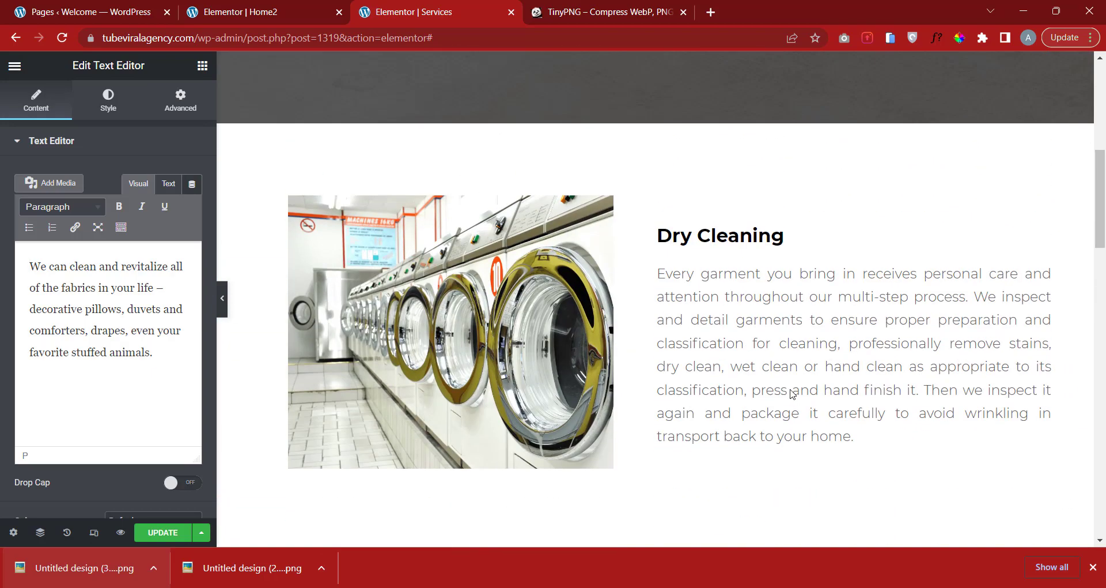
{"action": "scroll", "coordinate": [791, 391], "scroll_direction": "up", "scroll_amount": 2}
{"action": "scroll", "coordinate": [791, 390], "scroll_direction": "up", "scroll_amount": 4}
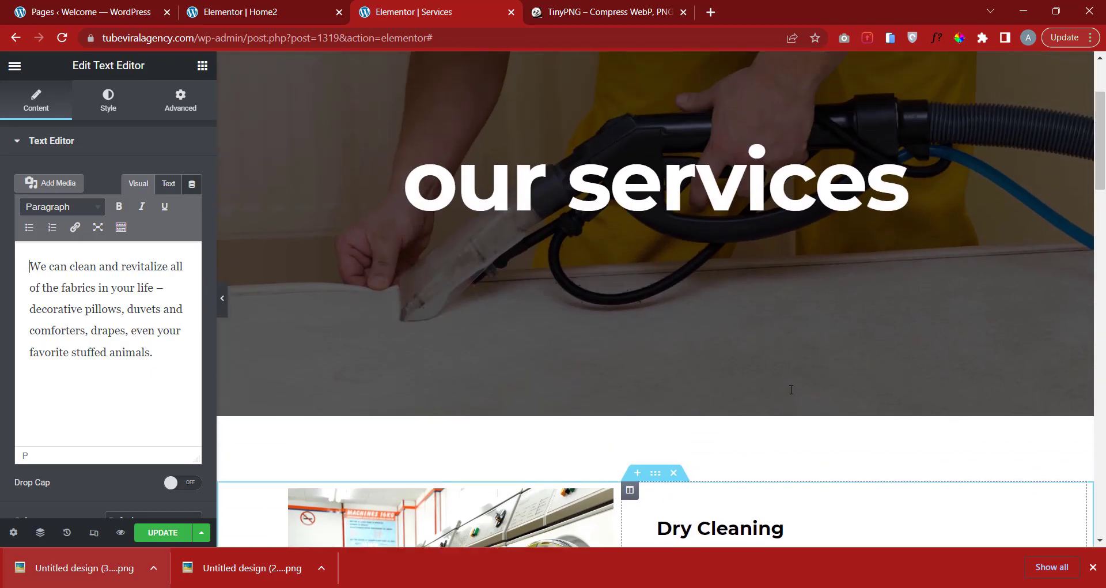
{"action": "scroll", "coordinate": [793, 393], "scroll_direction": "down", "scroll_amount": 10}
{"action": "scroll", "coordinate": [792, 392], "scroll_direction": "down", "scroll_amount": 12}
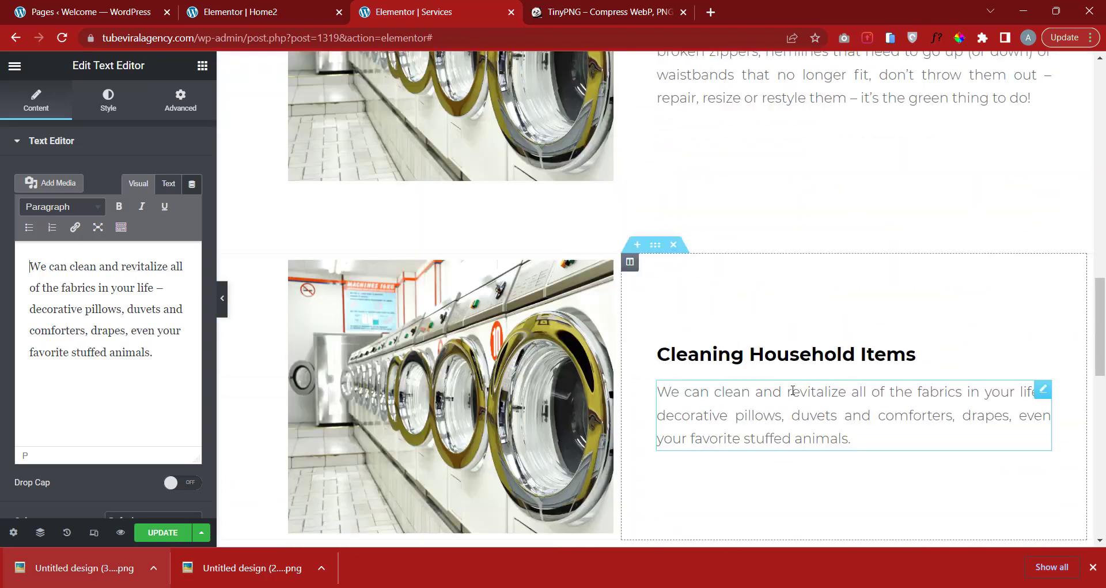
Duplicate the Cleaning Household Items section to create a fourth service section.
{"action": "scroll", "coordinate": [788, 387], "scroll_direction": "up", "scroll_amount": 4}
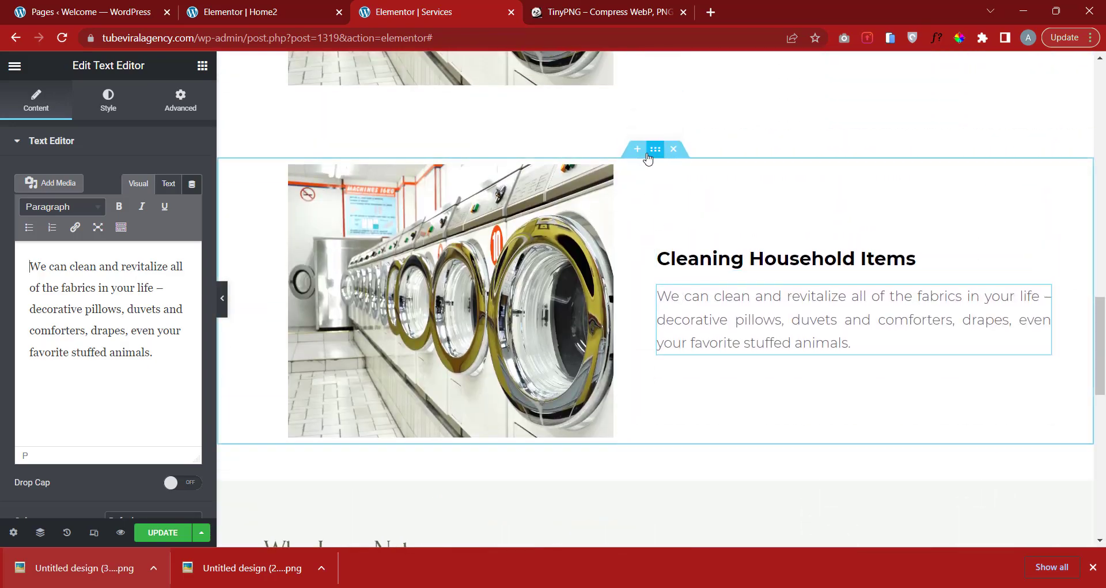
{"action": "right_click", "coordinate": [652, 156]}
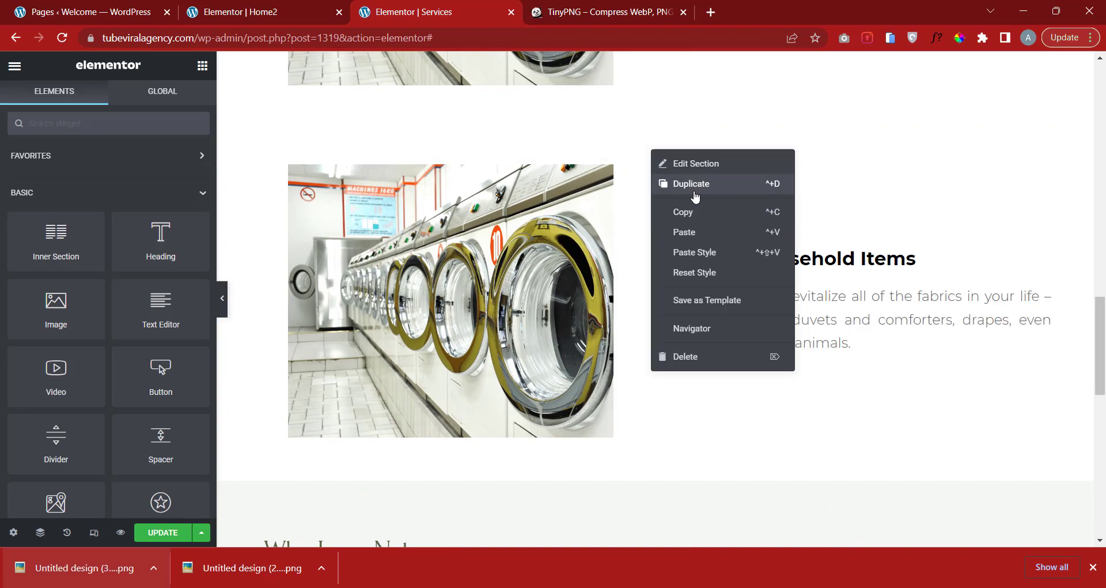
{"action": "left_click", "coordinate": [692, 260]}
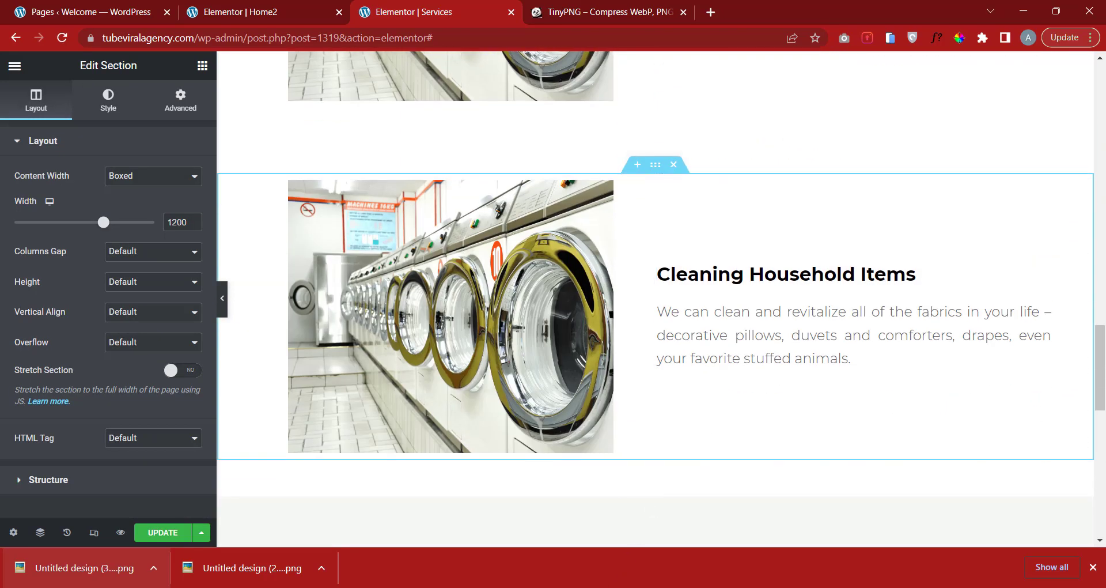
Switch to Word and copy the service title "Leather & Suede Cleaning & Restoration" from the Our Services list.
{"action": "key", "text": "alt+Tab"}
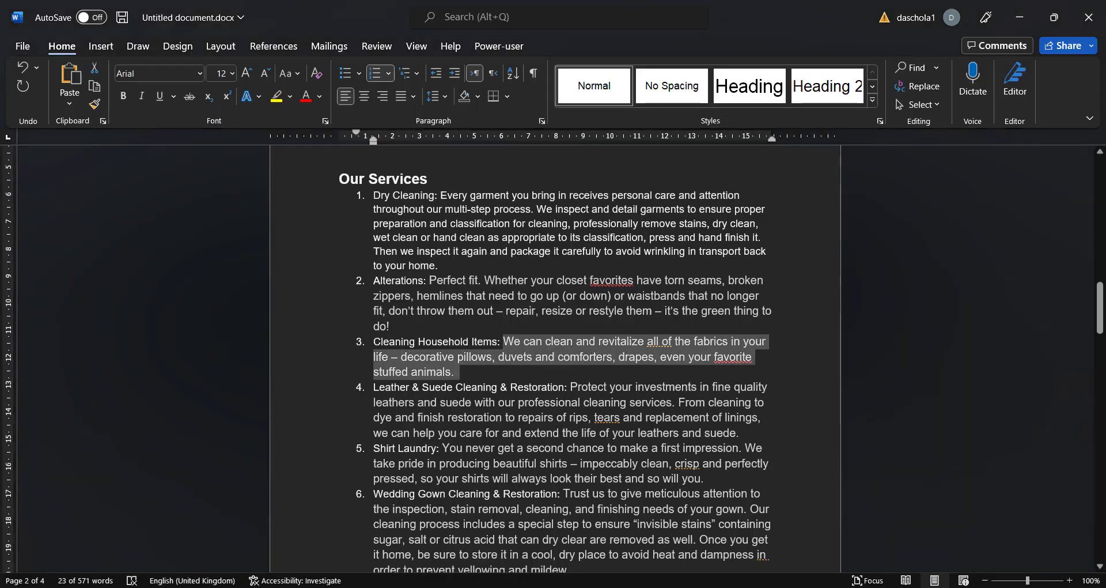
{"action": "left_click", "coordinate": [813, 587]}
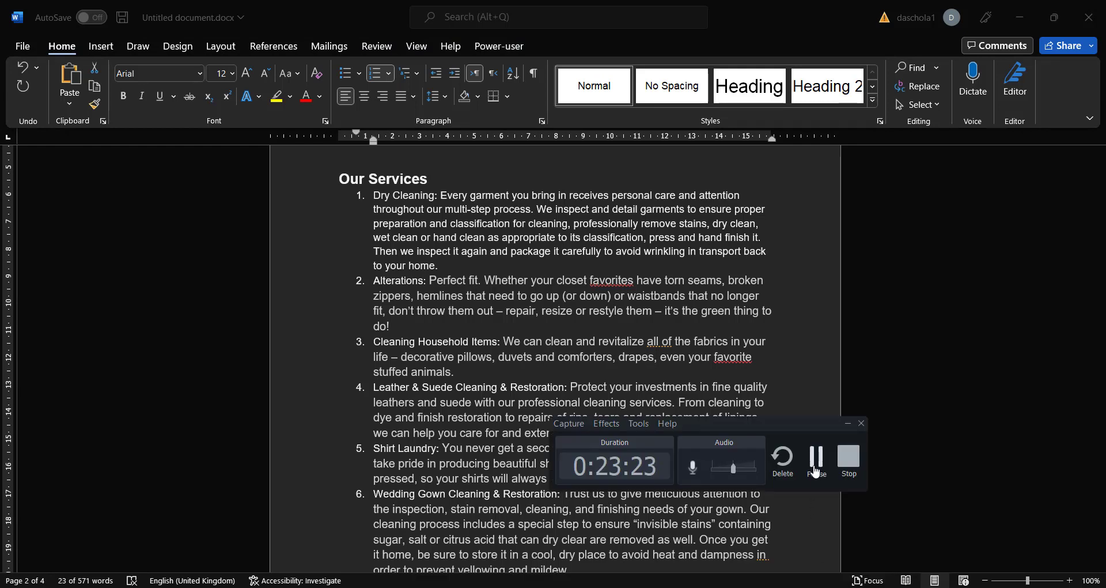
{"action": "left_click", "coordinate": [816, 464]}
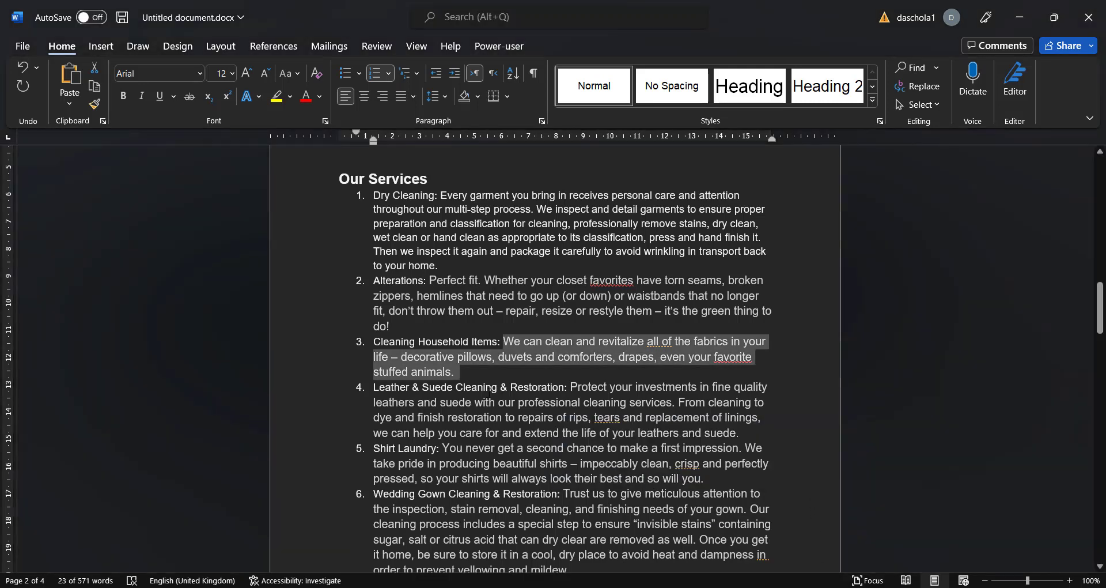
{"action": "left_click", "coordinate": [486, 387]}
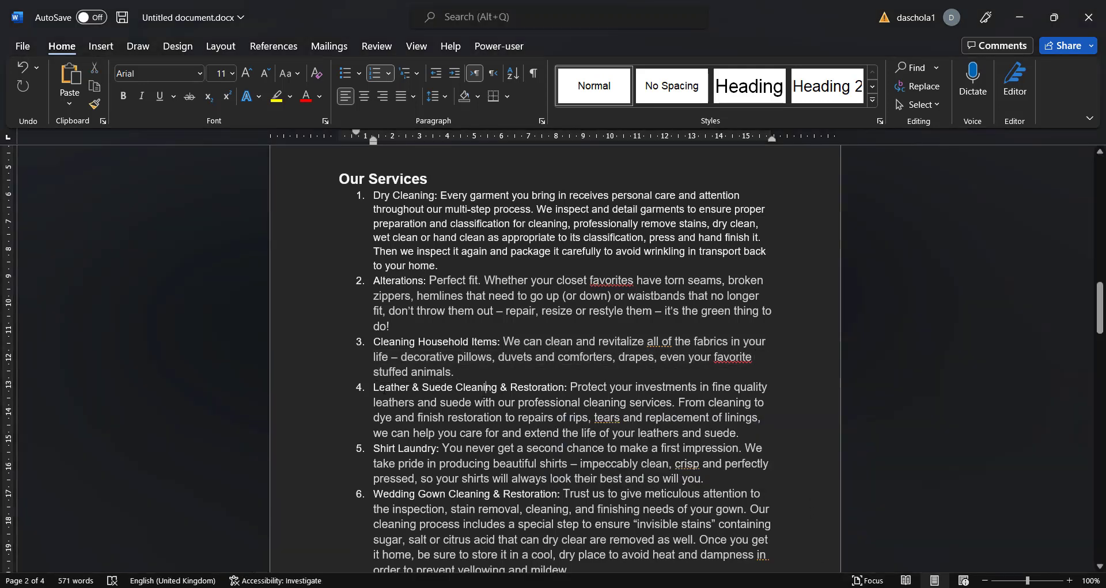
{"action": "left_click_drag", "start_coordinate": [387, 387], "coordinate": [543, 387]}
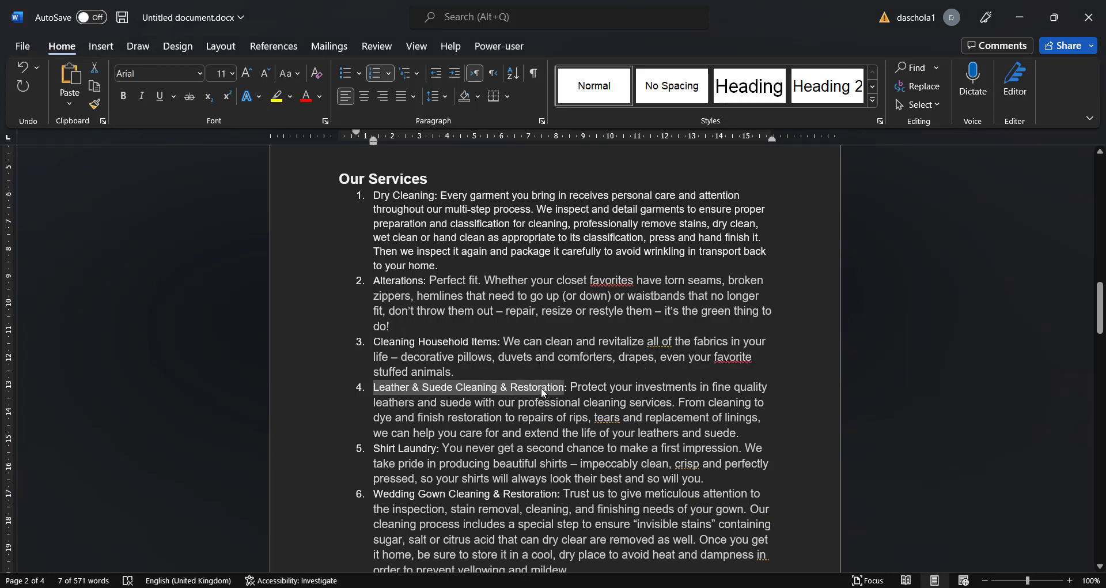
{"action": "right_click", "coordinate": [547, 397]}
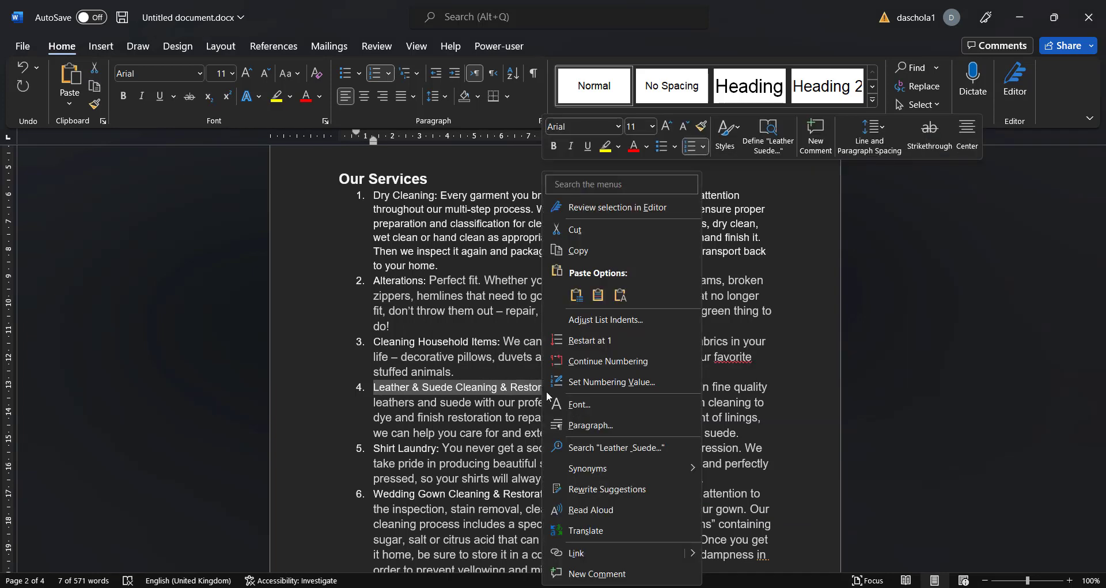
{"action": "left_click", "coordinate": [592, 254]}
Back in Elementor, replace the fourth section's heading with "Leather & Suede Cleaning & Restoration", leaving out the list number.
{"action": "key", "text": "alt+Tab"}
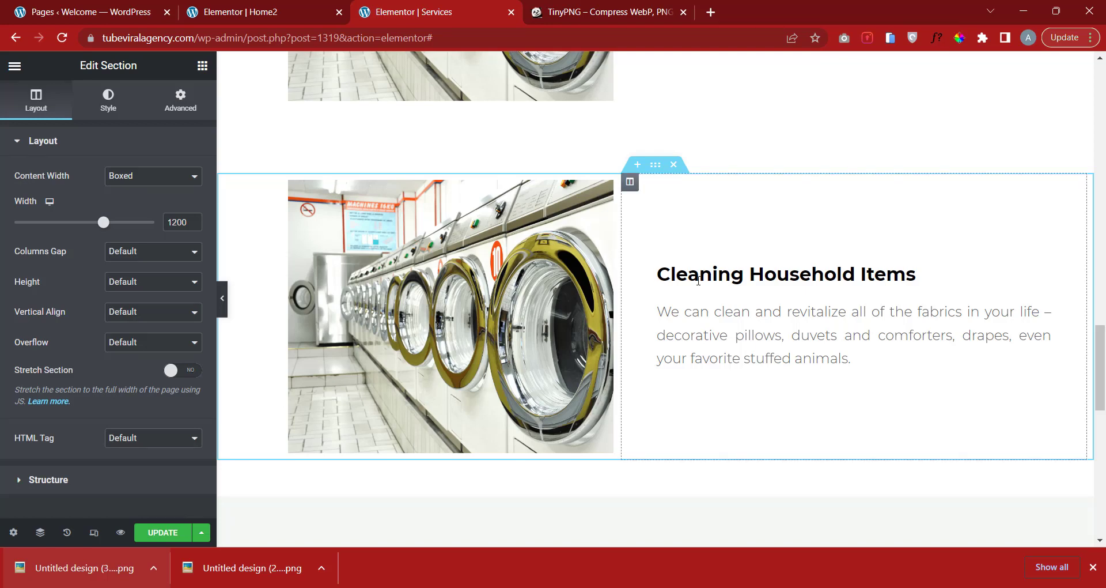
{"action": "left_click", "coordinate": [701, 280]}
{"action": "left_click_drag", "start_coordinate": [122, 192], "coordinate": [2, 203]}
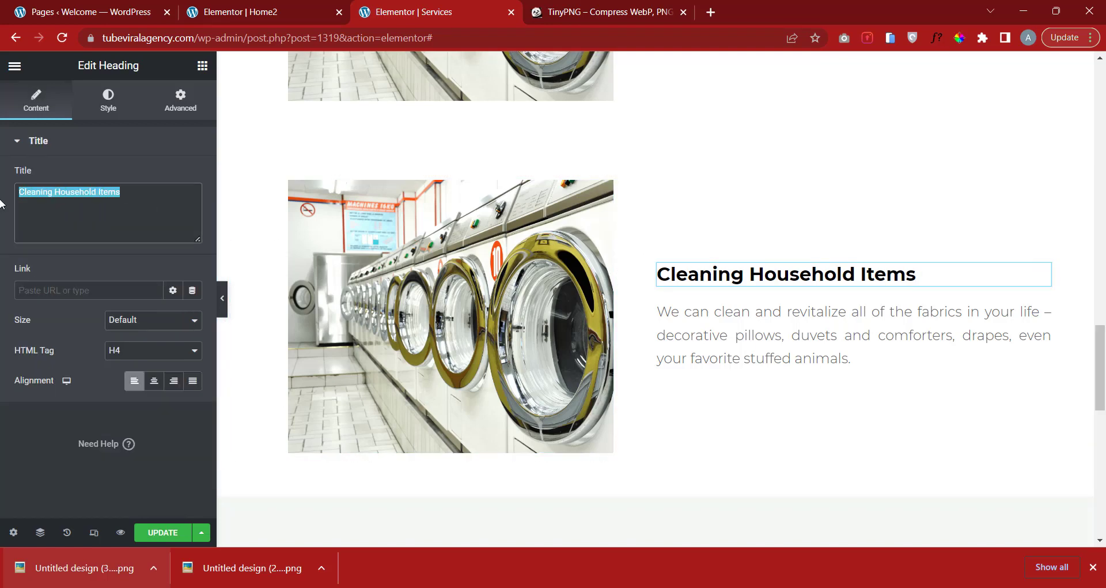
{"action": "key", "text": "ctrl+v"}
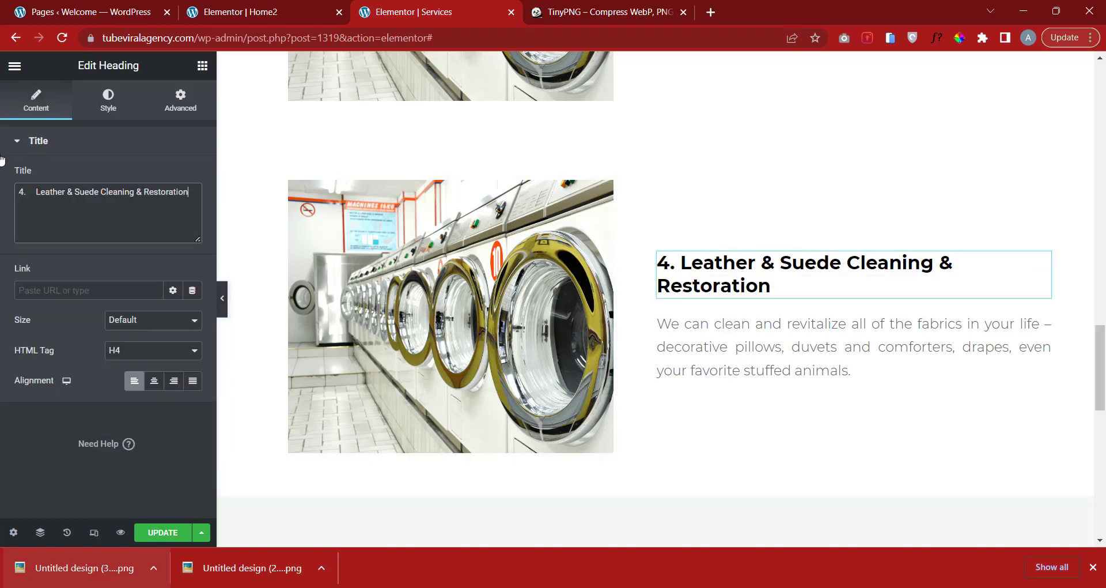
{"action": "key", "text": "BackSpace"}
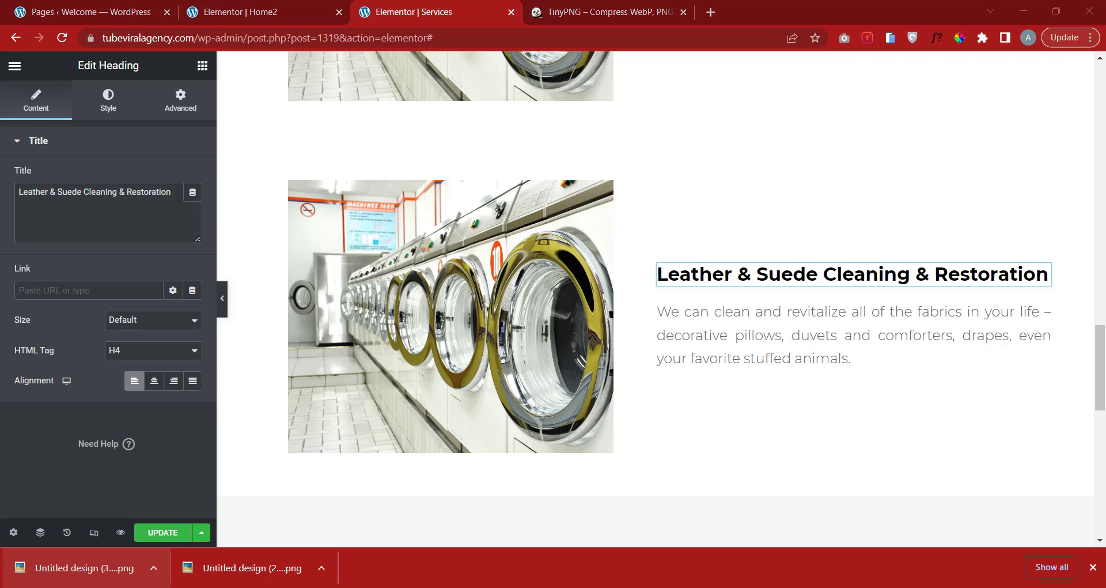
Return to Word and copy the description text of the Leather & Suede Cleaning & Restoration service.
{"action": "key", "text": "alt+Tab"}
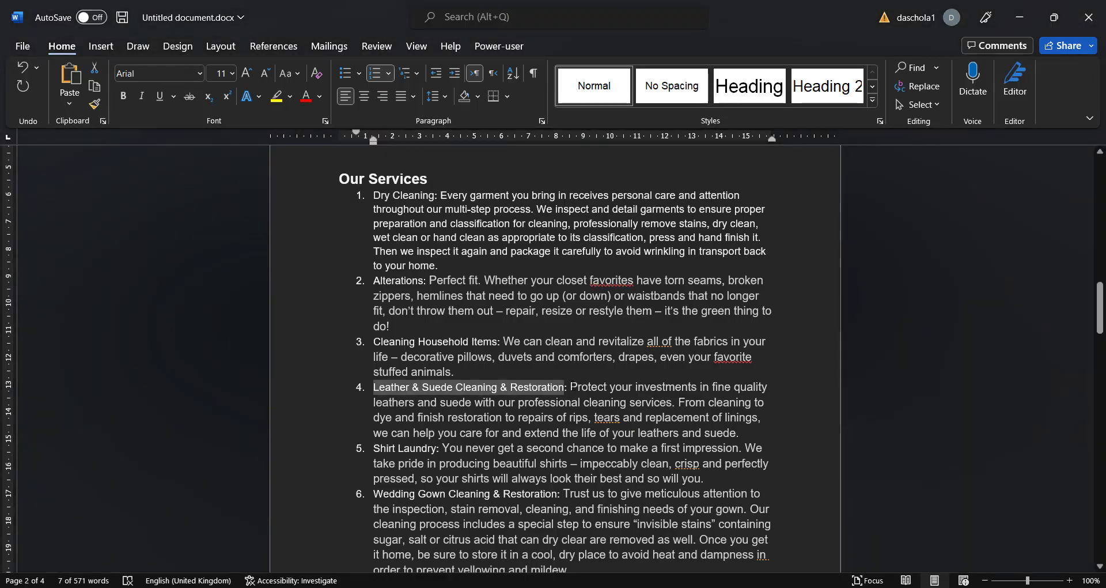
{"action": "left_click_drag", "start_coordinate": [570, 387], "coordinate": [741, 431]}
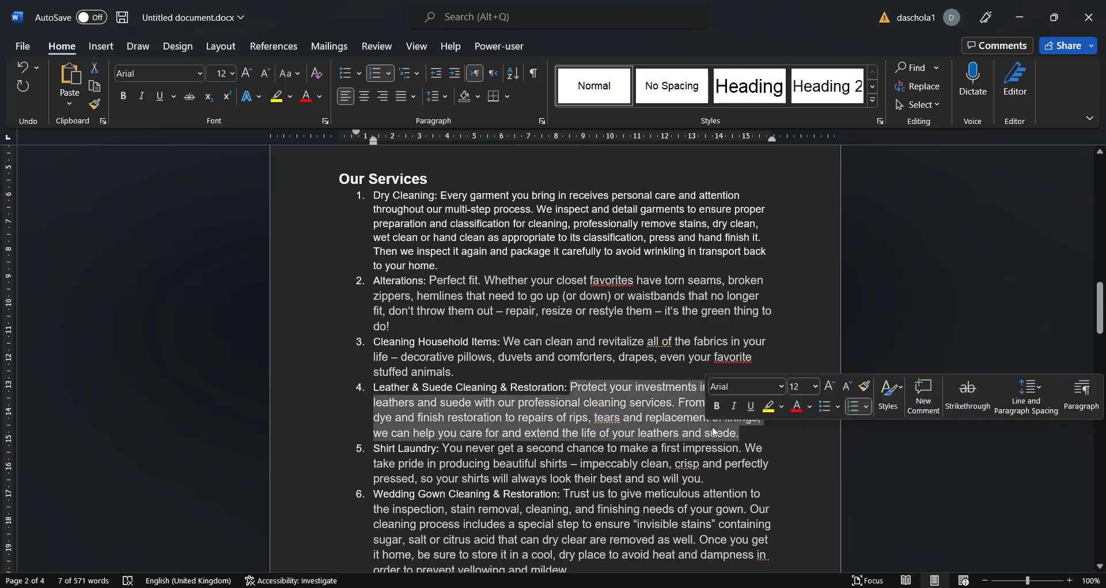
{"action": "right_click", "coordinate": [645, 406]}
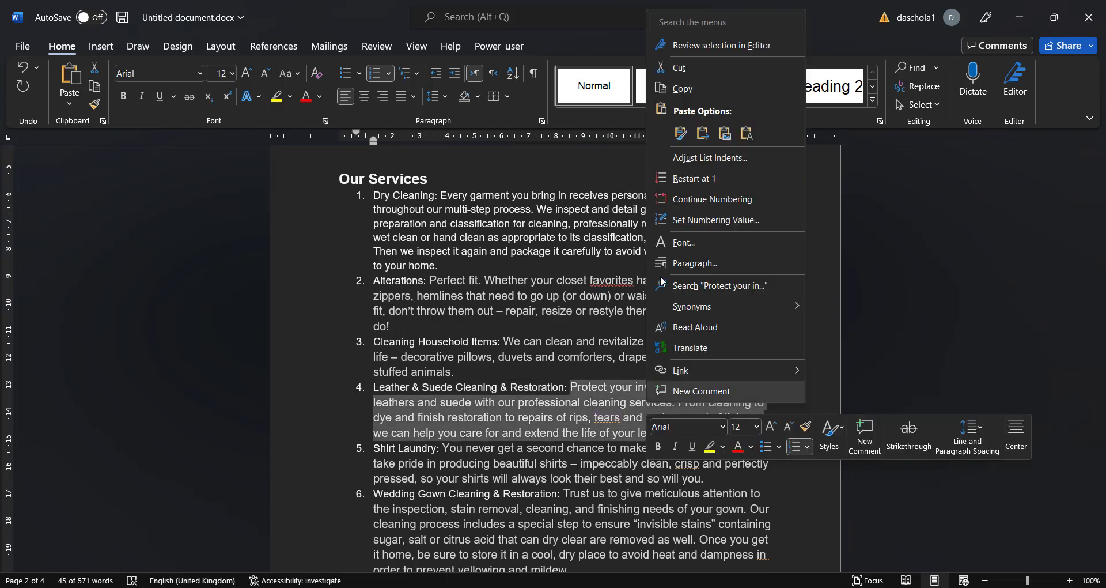
{"action": "left_click", "coordinate": [689, 95]}
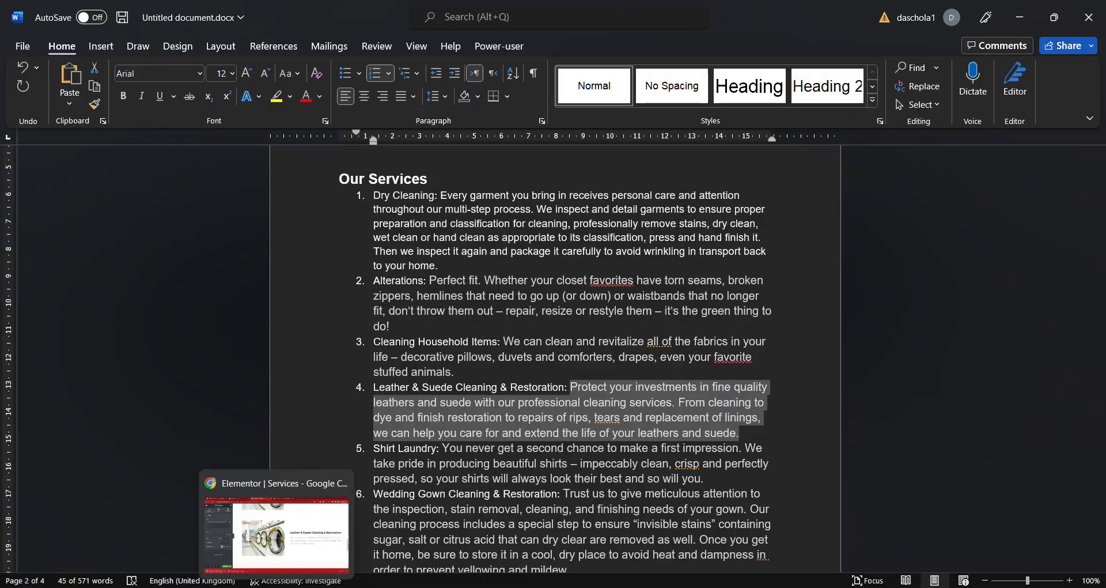
In Elementor, replace the fourth section's paragraph with the copied Leather & Suede description, without list numbering.
{"action": "left_click", "coordinate": [274, 586]}
{"action": "left_click", "coordinate": [693, 336]}
{"action": "left_click", "coordinate": [82, 348]}
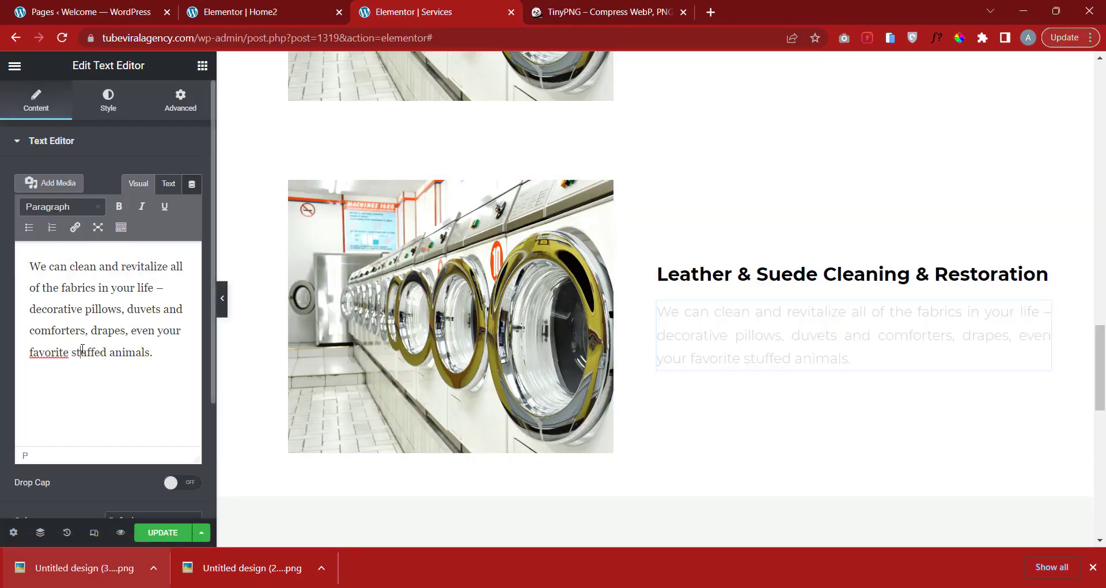
{"action": "key", "text": "ctrl+a"}
{"action": "key", "text": "ctrl+v"}
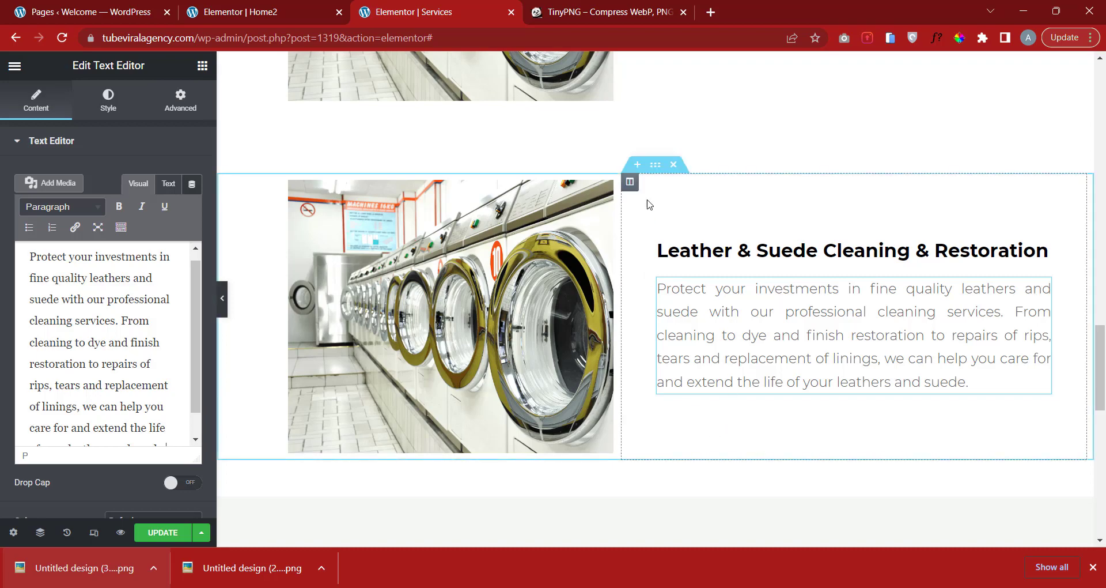
Duplicate the Leather & Suede Cleaning & Restoration section to create a fifth service section.
{"action": "right_click", "coordinate": [659, 172]}
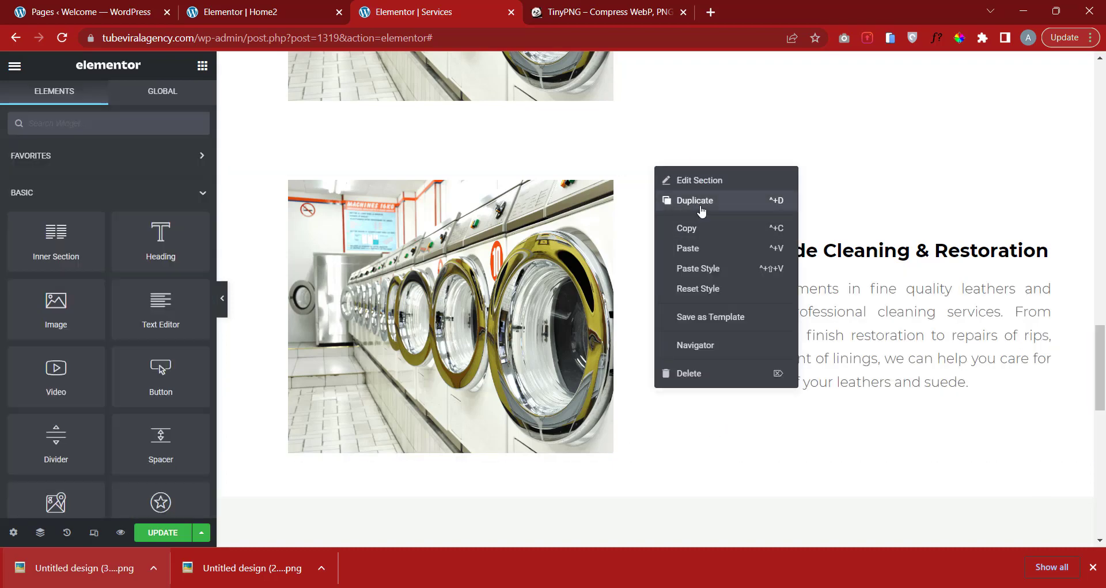
{"action": "left_click", "coordinate": [700, 199]}
{"action": "scroll", "coordinate": [711, 408], "scroll_direction": "down", "scroll_amount": 1}
{"action": "scroll", "coordinate": [710, 408], "scroll_direction": "down", "scroll_amount": 5}
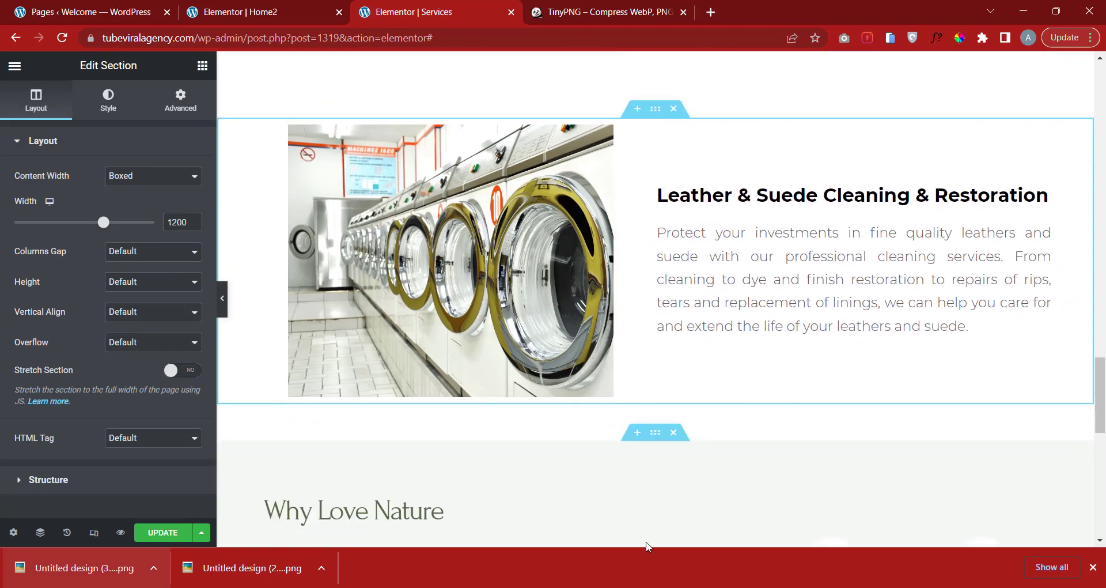
Switch to the Word document and copy the service title "Shirt Laundry".
{"action": "key", "text": "alt+Tab"}
{"action": "scroll", "coordinate": [371, 391], "scroll_direction": "down", "scroll_amount": 2}
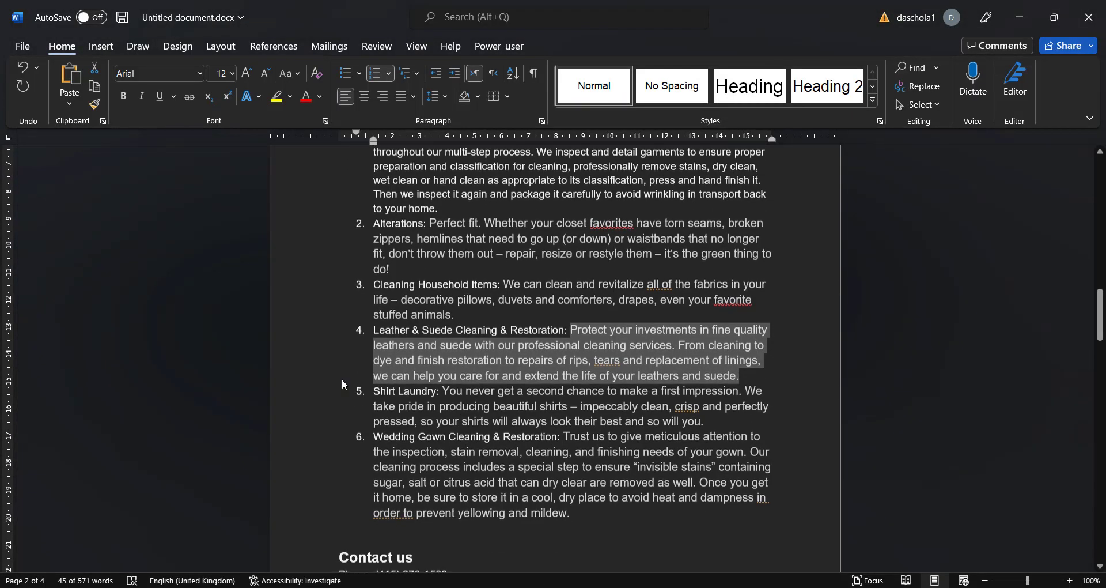
{"action": "left_click_drag", "start_coordinate": [374, 391], "coordinate": [436, 392]}
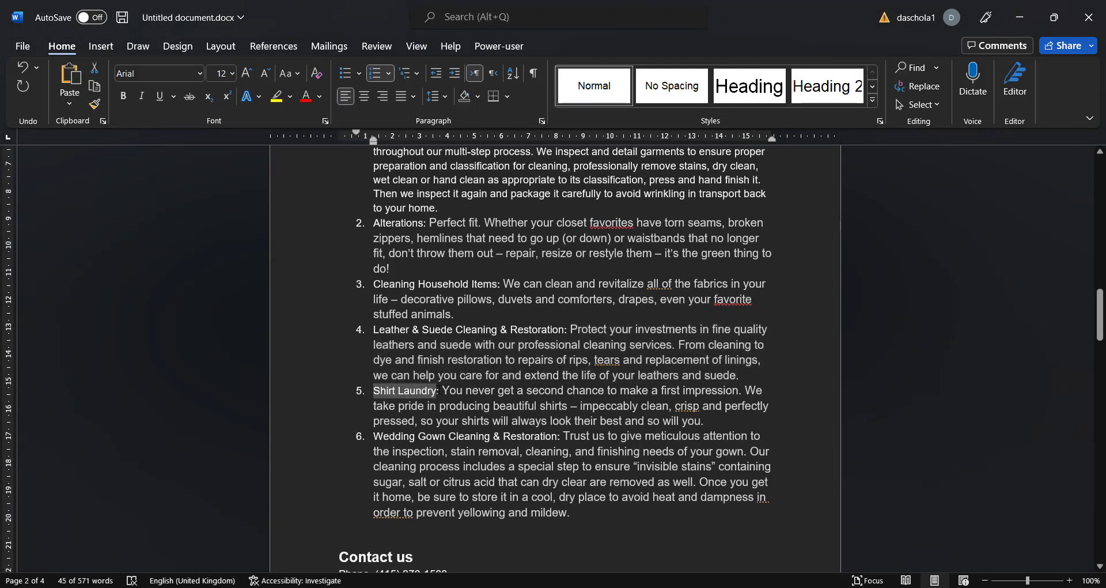
{"action": "right_click", "coordinate": [424, 390]}
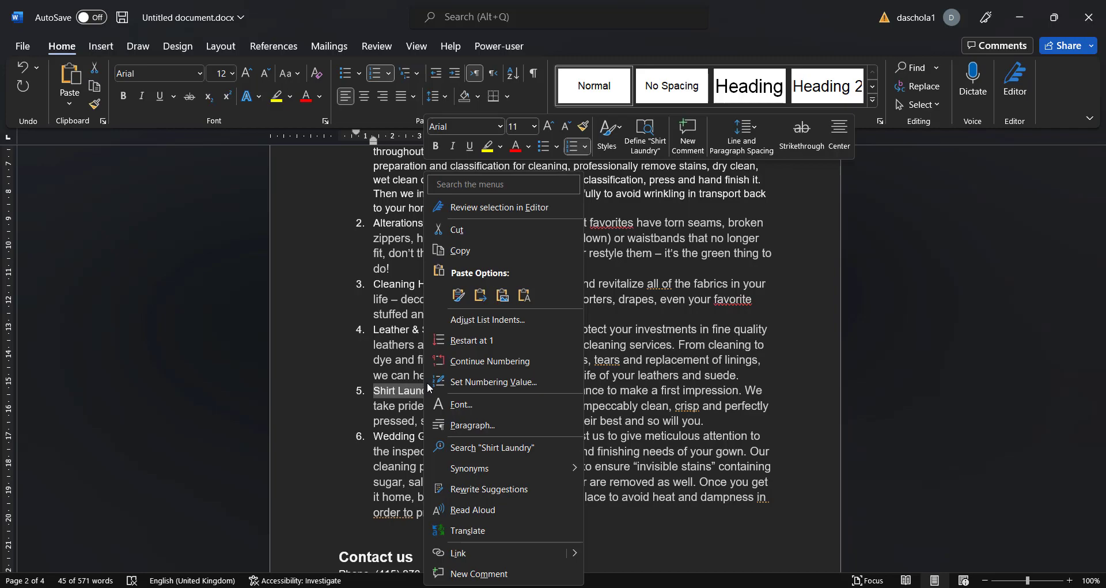
{"action": "left_click", "coordinate": [473, 252]}
Back in Elementor, replace the fifth section's heading with "Shirt Laundry", leaving out the list number.
{"action": "key", "text": "alt+Tab"}
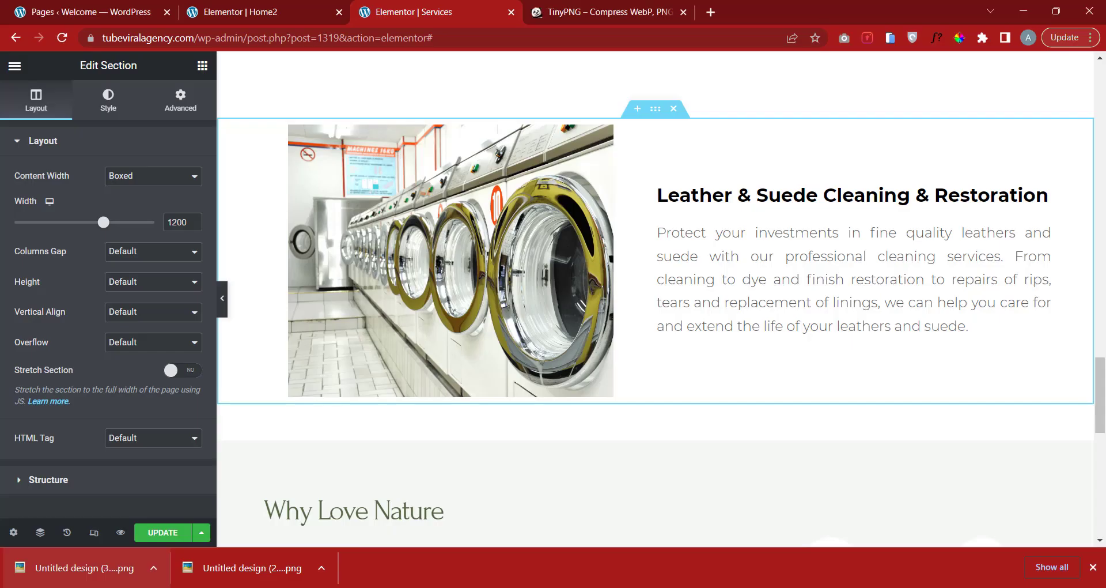
{"action": "left_click", "coordinate": [706, 202]}
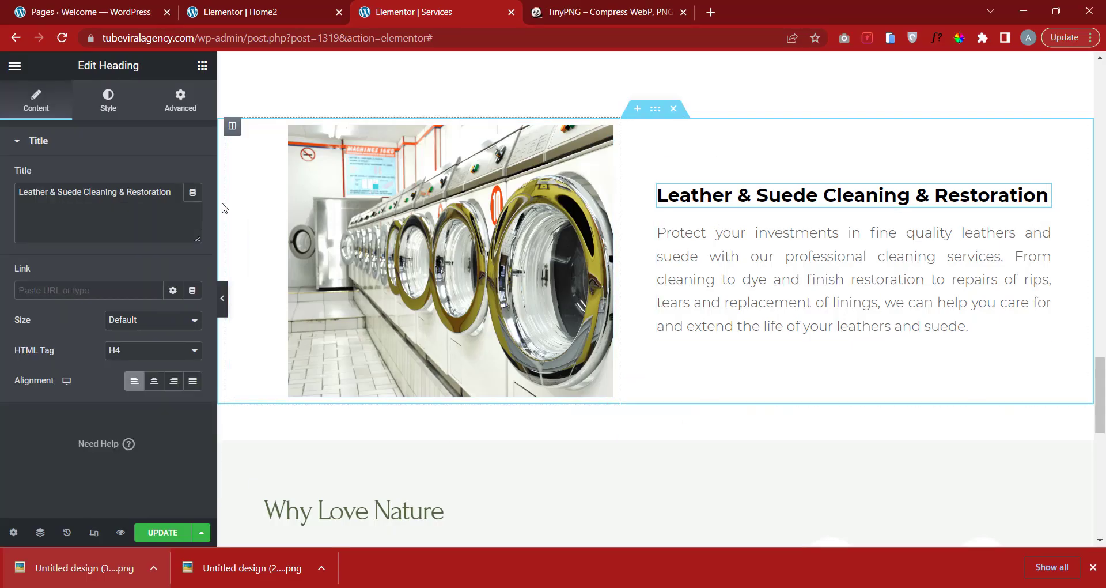
{"action": "left_click", "coordinate": [157, 208]}
{"action": "key", "text": "ctrl+a"}
{"action": "key", "text": "ctrl+v"}
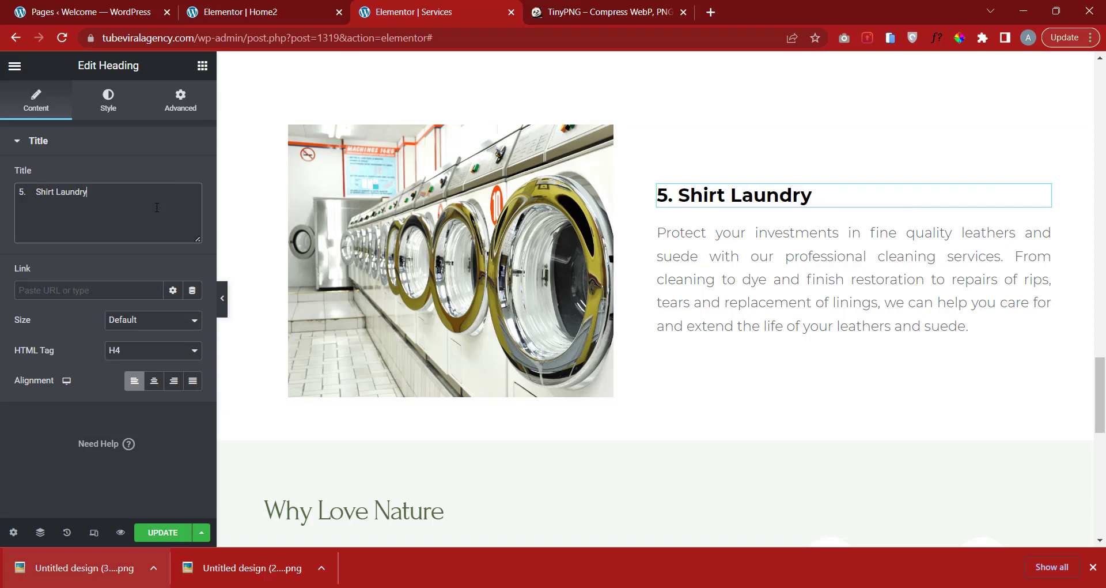
{"action": "key", "text": "shift+Home"}
{"action": "key", "text": "BackSpace"}
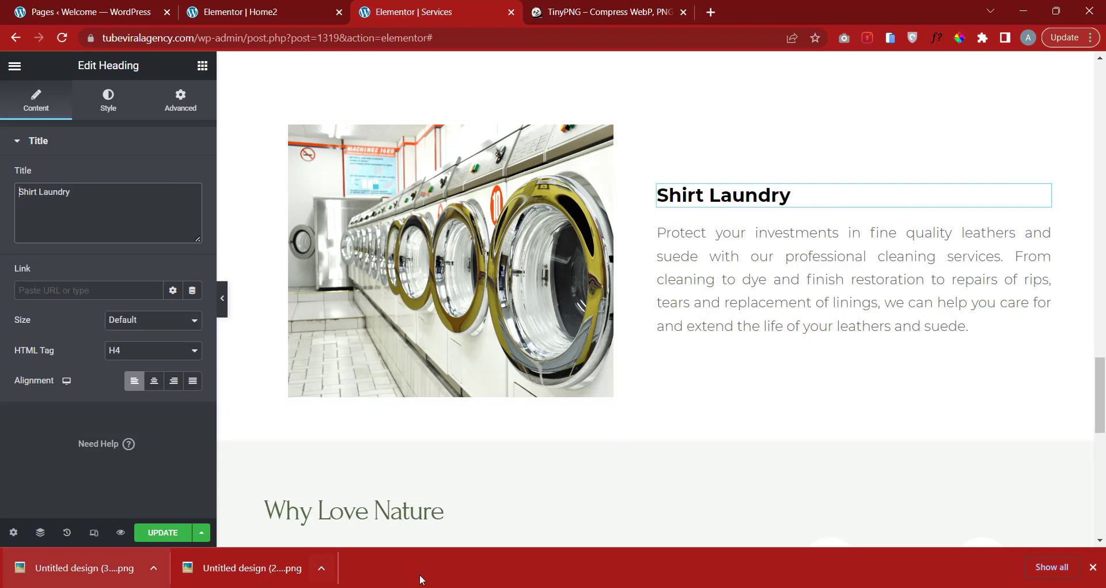
Return to Word and copy the description text of the Shirt Laundry service.
{"action": "key", "text": "alt+Tab"}
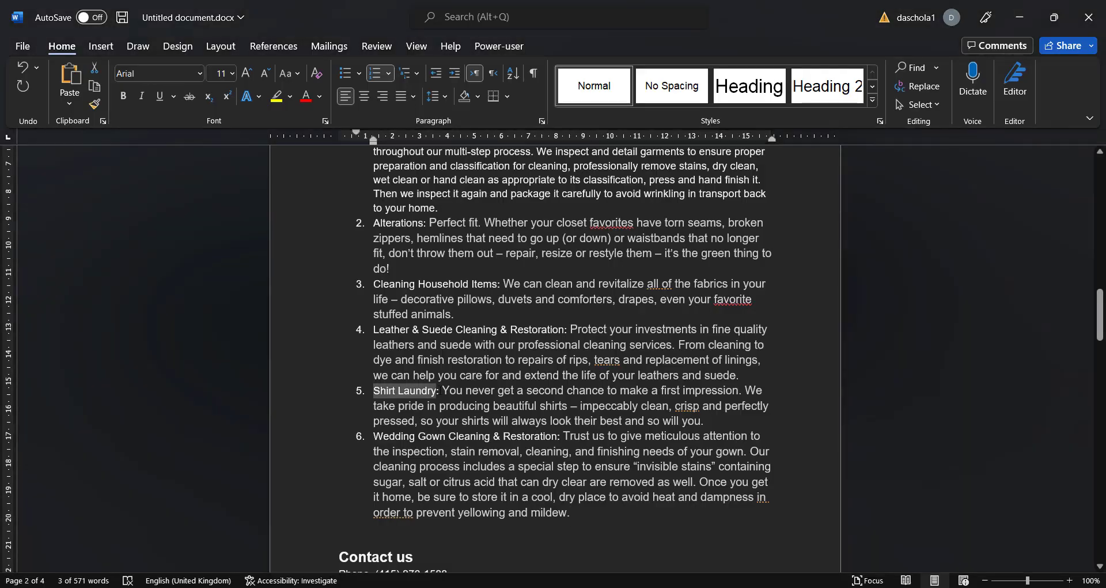
{"action": "left_click_drag", "start_coordinate": [443, 390], "coordinate": [705, 420]}
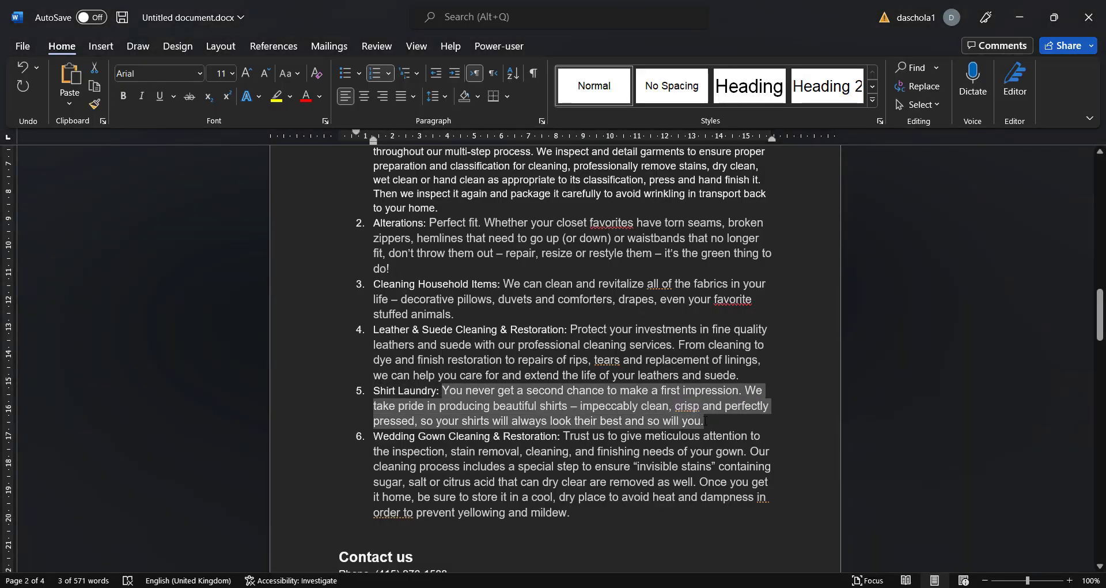
{"action": "right_click", "coordinate": [627, 401]}
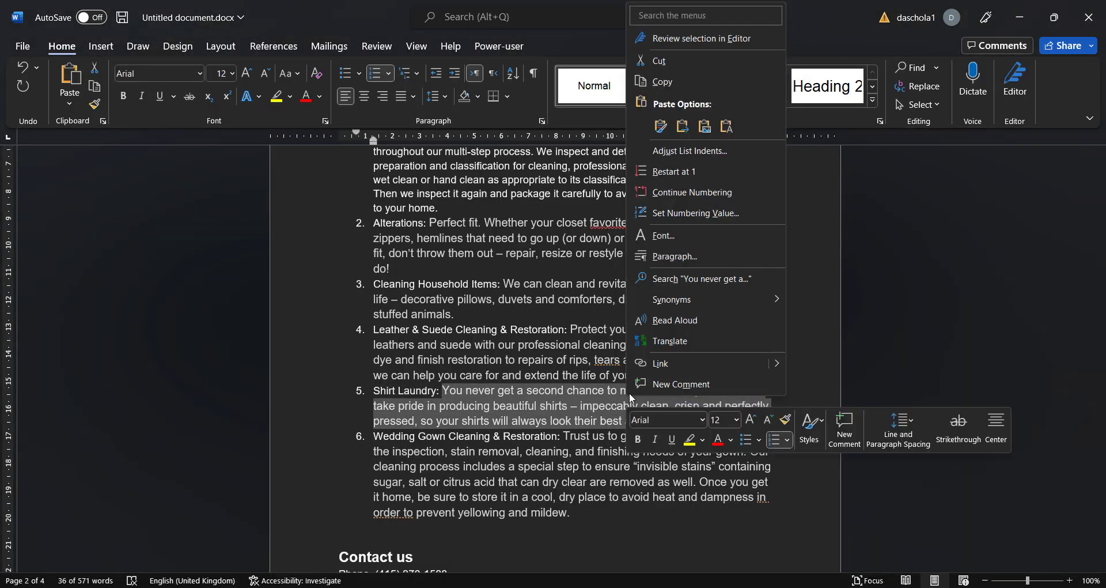
{"action": "left_click", "coordinate": [681, 81]}
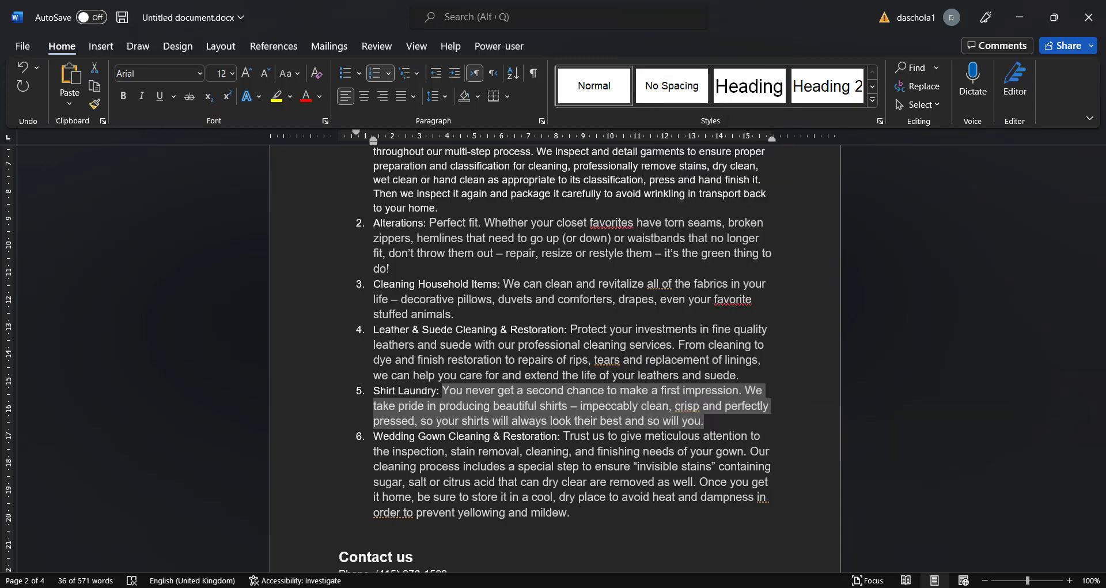
In Elementor, replace the fifth section's paragraph with the copied Shirt Laundry description.
{"action": "key", "text": "alt+Tab"}
{"action": "left_click", "coordinate": [748, 272]}
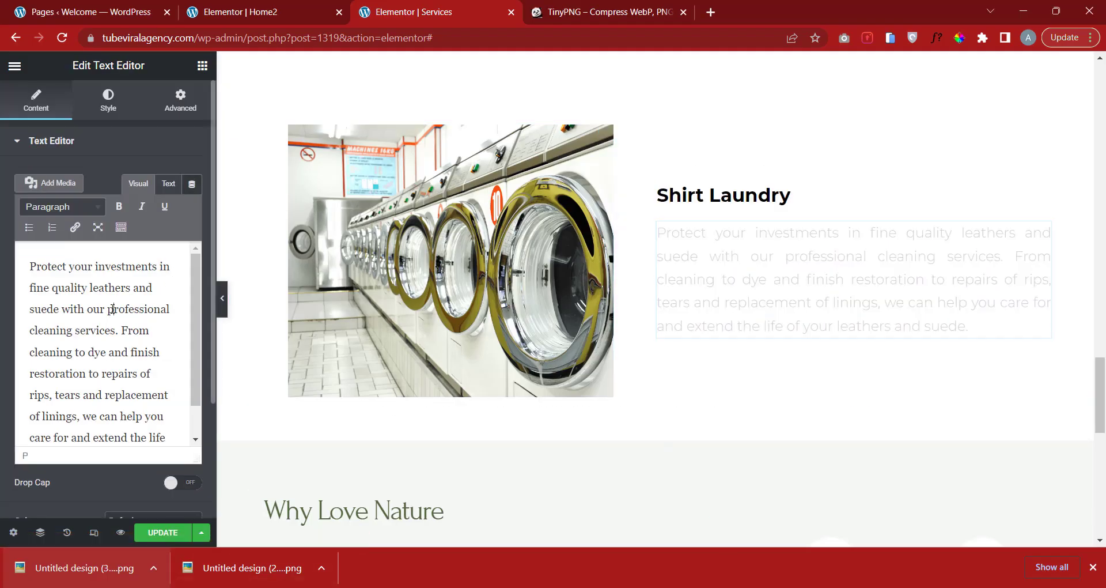
{"action": "key", "text": "ctrl+a"}
{"action": "key", "text": "ctrl+v"}
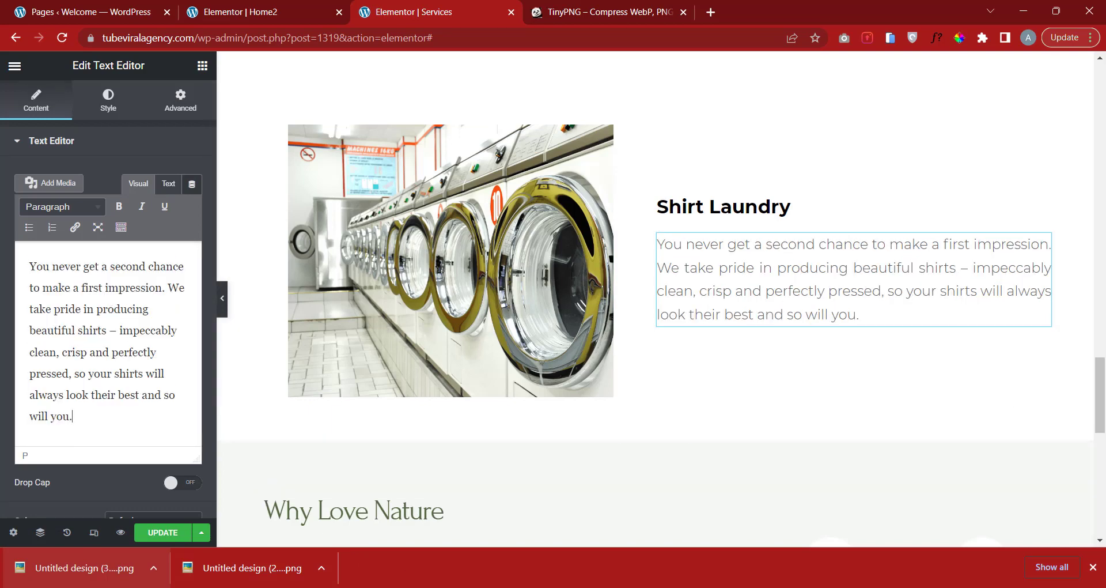
Duplicate the Shirt Laundry section to create a sixth service section.
{"action": "scroll", "coordinate": [662, 209], "scroll_direction": "up", "scroll_amount": 2}
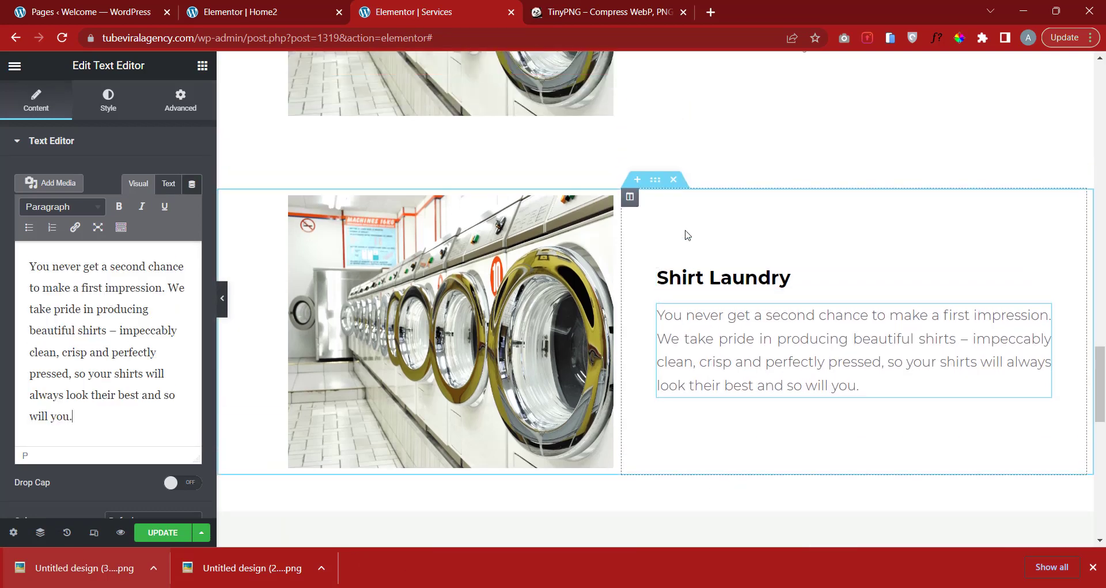
{"action": "right_click", "coordinate": [663, 209]}
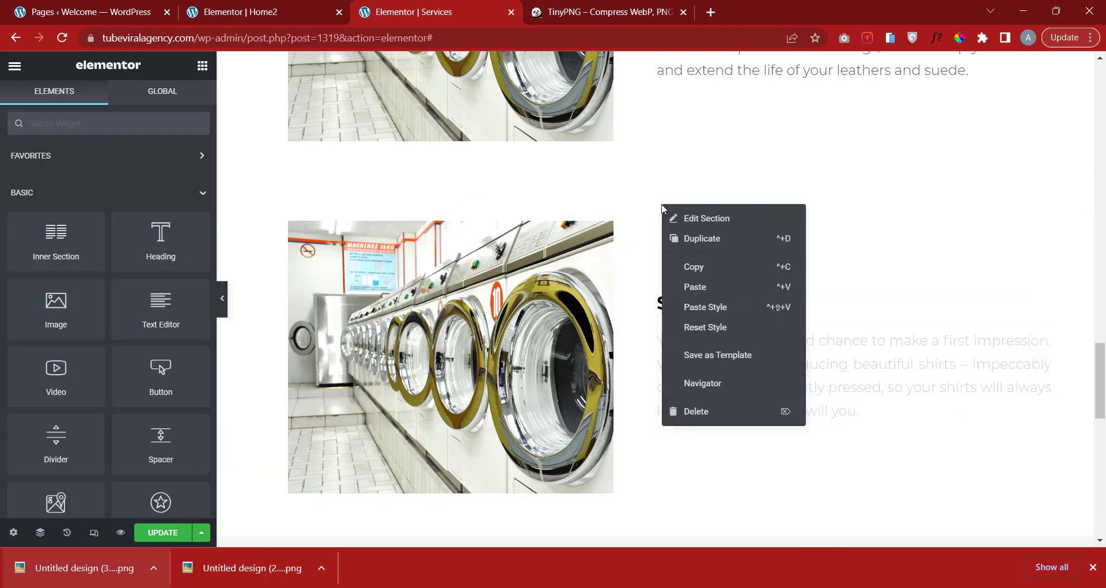
{"action": "left_click", "coordinate": [712, 246]}
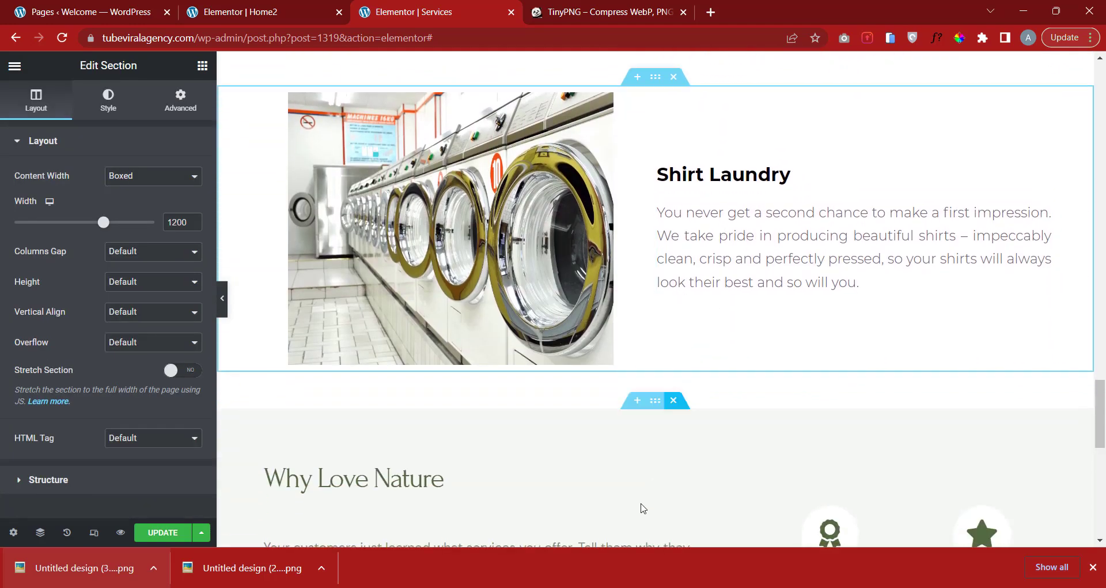
Switch to the Word document and copy the service title "Wedding Gown Cleaning & Restoration".
{"action": "key", "text": "alt+Tab"}
{"action": "scroll", "coordinate": [569, 342], "scroll_direction": "down", "scroll_amount": 1}
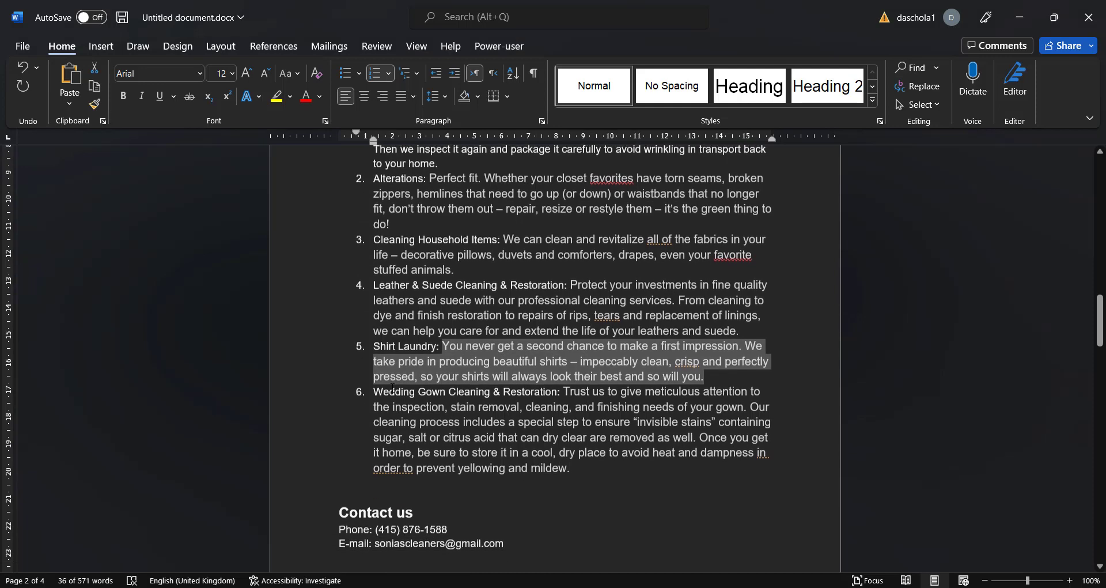
{"action": "left_click_drag", "start_coordinate": [373, 390], "coordinate": [556, 390]}
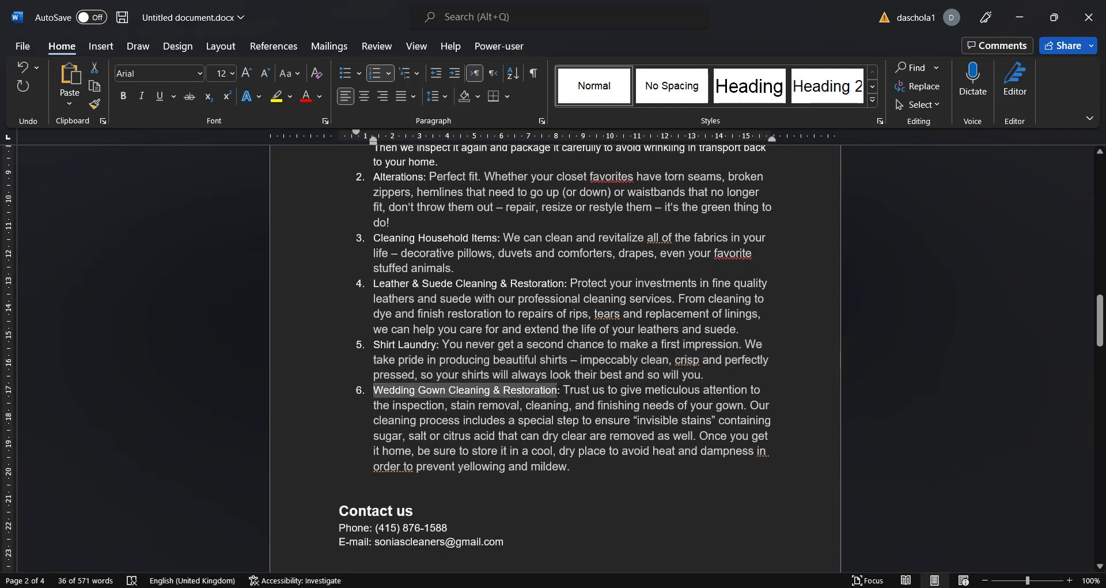
{"action": "right_click", "coordinate": [542, 390]}
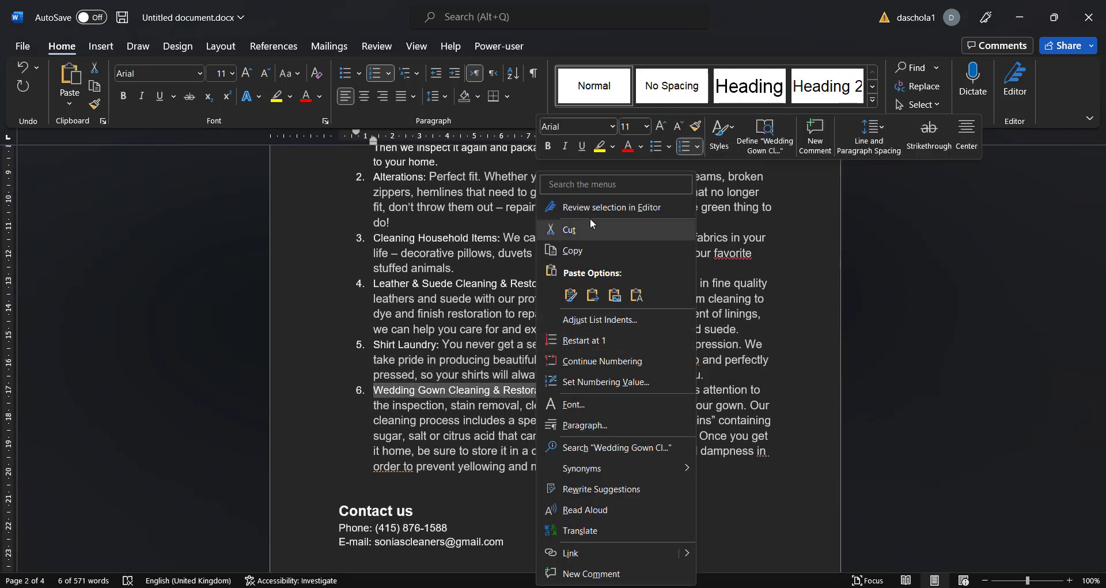
{"action": "left_click", "coordinate": [589, 251]}
Back in Elementor, replace the sixth section's heading with "Wedding Gown Cleaning & Restoration", without the list number.
{"action": "mouse_move", "coordinate": [285, 579]}
{"action": "left_click", "coordinate": [283, 507]}
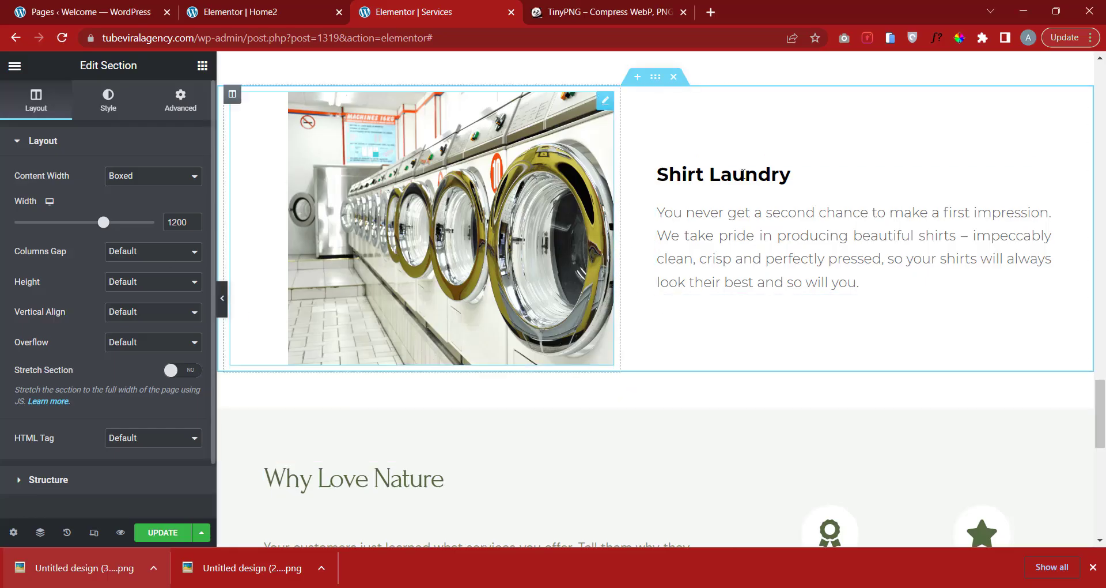
{"action": "left_click", "coordinate": [723, 174]}
{"action": "left_click", "coordinate": [25, 200]}
{"action": "left_click_drag", "start_coordinate": [25, 200], "coordinate": [1, 202]}
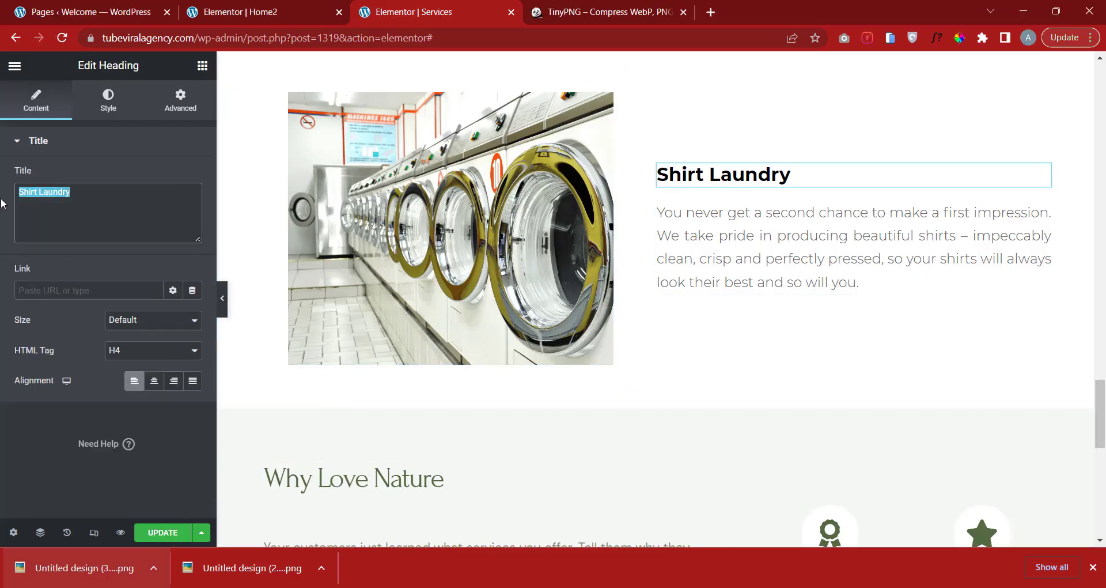
{"action": "key", "text": "ctrl+v"}
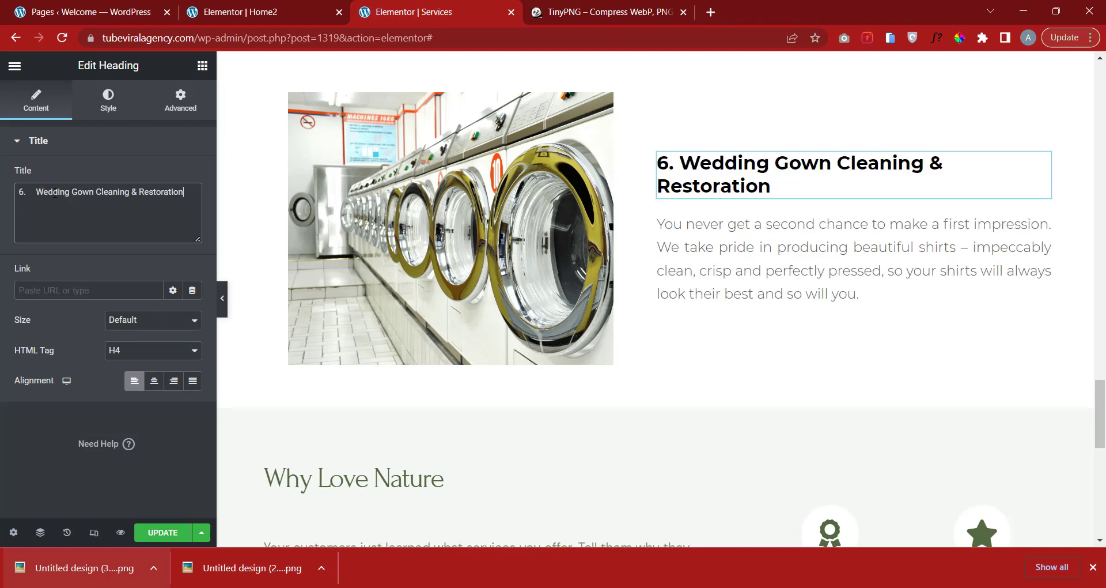
{"action": "key", "text": "BackSpace"}
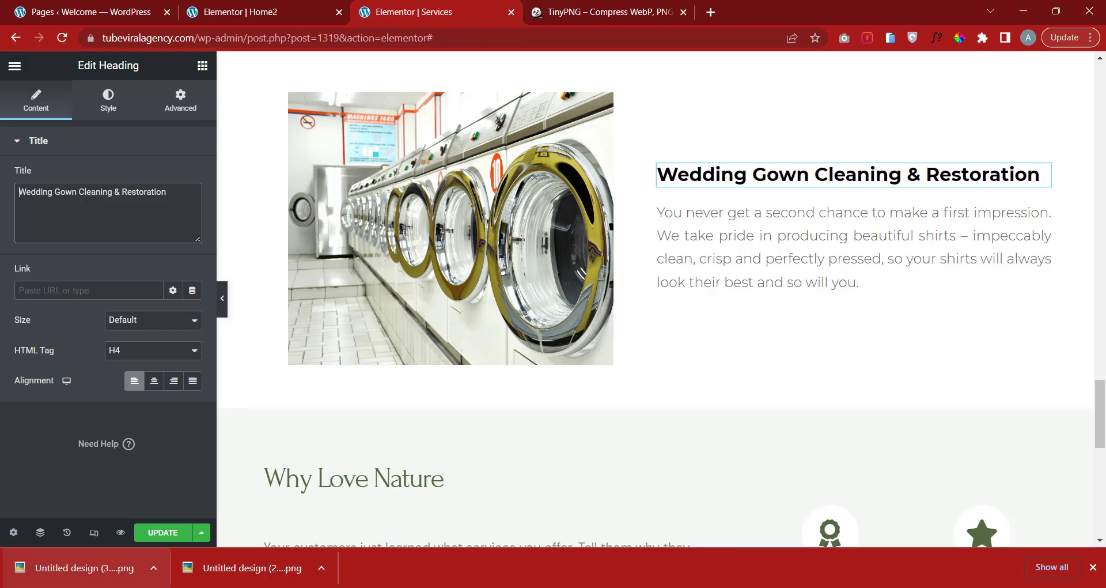
Return to Word and copy the description text of the Wedding Gown Cleaning & Restoration service.
{"action": "key", "text": "alt+Tab"}
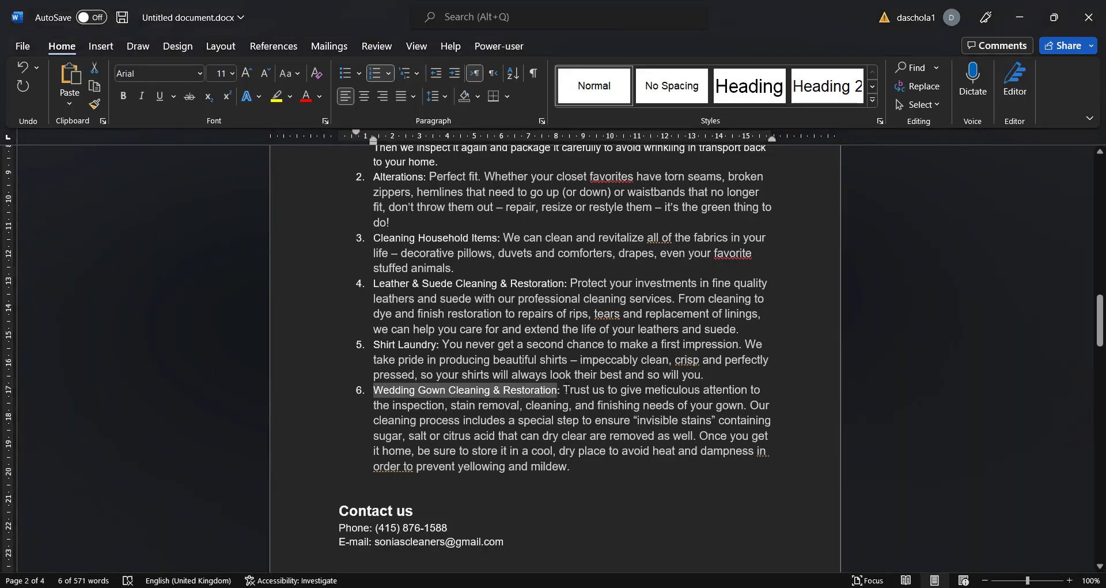
{"action": "left_click_drag", "start_coordinate": [564, 390], "coordinate": [585, 461]}
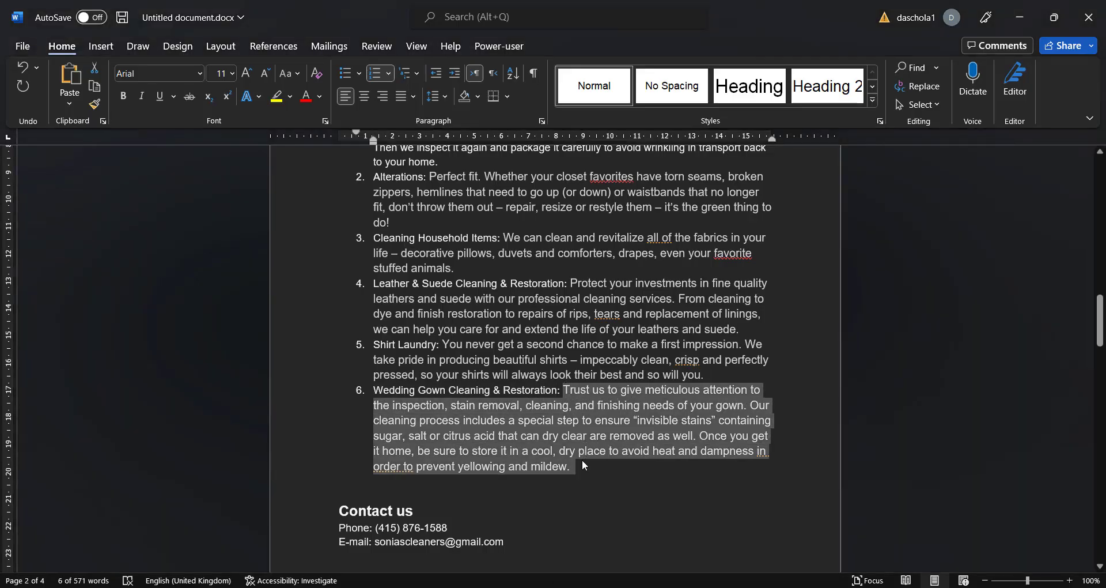
{"action": "right_click", "coordinate": [562, 429]}
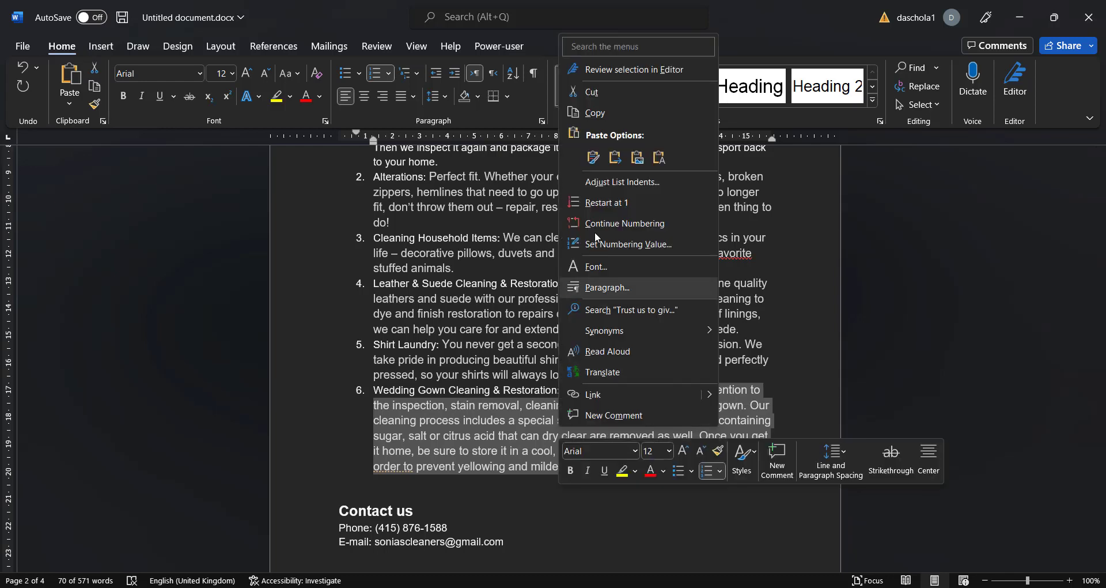
{"action": "left_click", "coordinate": [603, 122]}
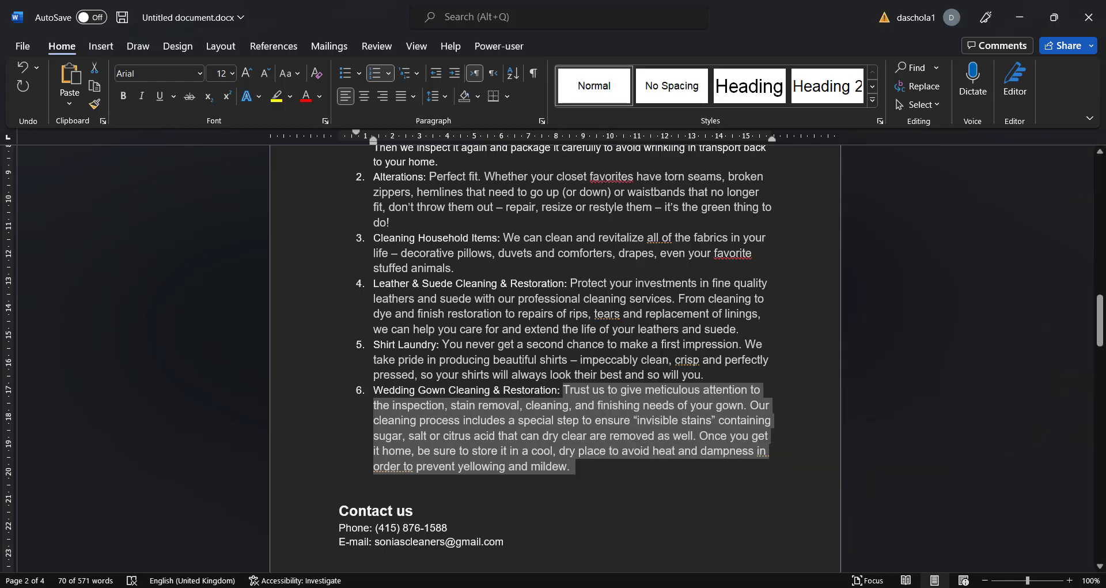
In Elementor, replace the sixth section's paragraph with the copied Wedding Gown description.
{"action": "key", "text": "alt+Tab"}
{"action": "left_click", "coordinate": [777, 277]}
{"action": "left_click", "coordinate": [107, 293]}
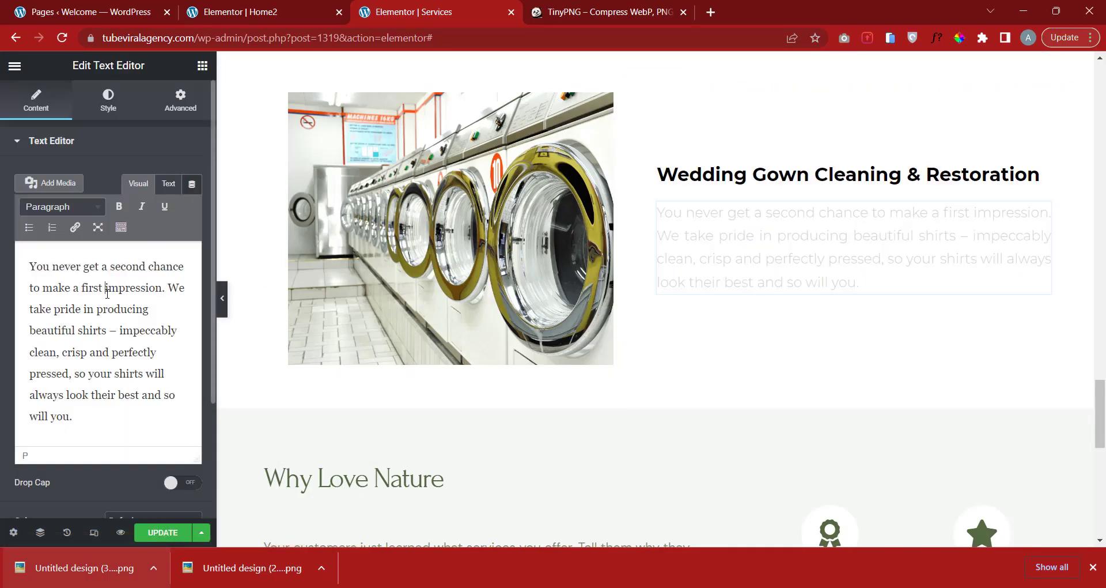
{"action": "key", "text": "ctrl+a"}
{"action": "key", "text": "ctrl+v"}
Review the image-and-text service sections on the page, from Dry Cleaning through Wedding Gown Cleaning & Restoration.
{"action": "scroll", "coordinate": [398, 395], "scroll_direction": "down", "scroll_amount": 8}
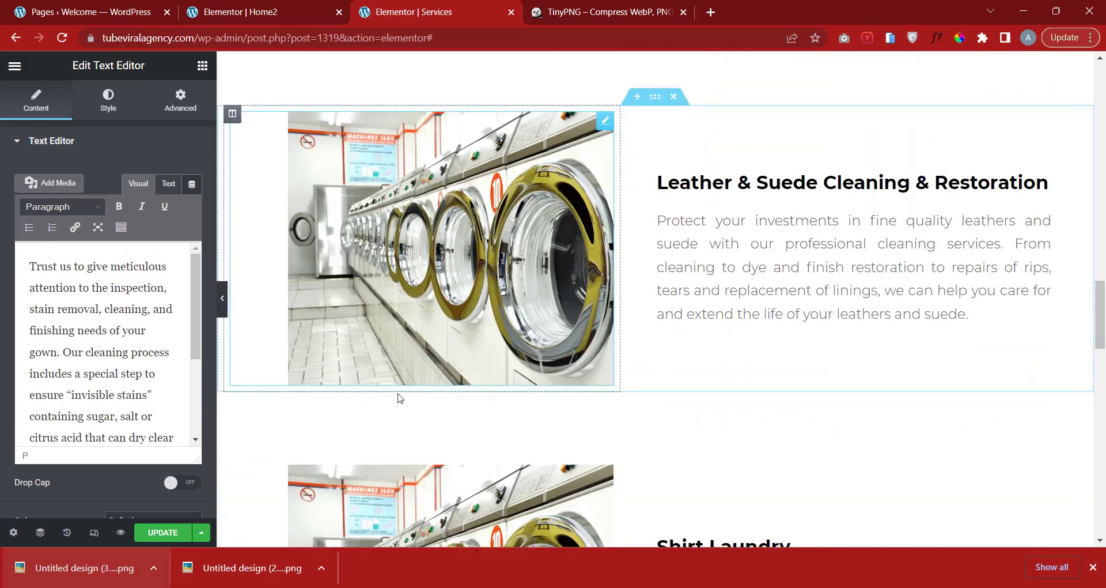
{"action": "scroll", "coordinate": [405, 403], "scroll_direction": "down", "scroll_amount": 10}
{"action": "scroll", "coordinate": [473, 438], "scroll_direction": "up", "scroll_amount": 9}
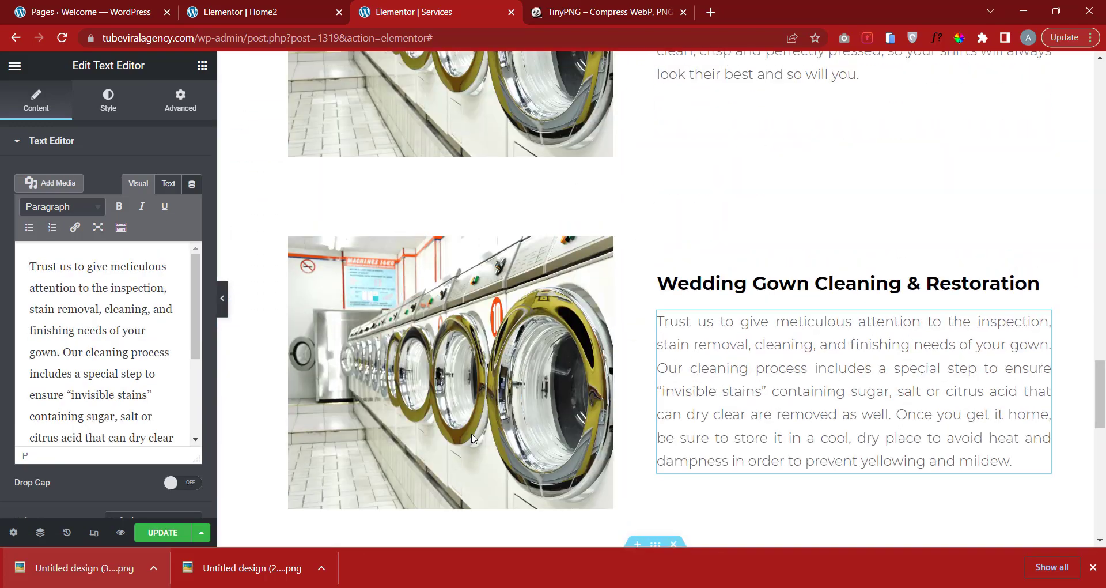
{"action": "scroll", "coordinate": [472, 437], "scroll_direction": "up", "scroll_amount": 12}
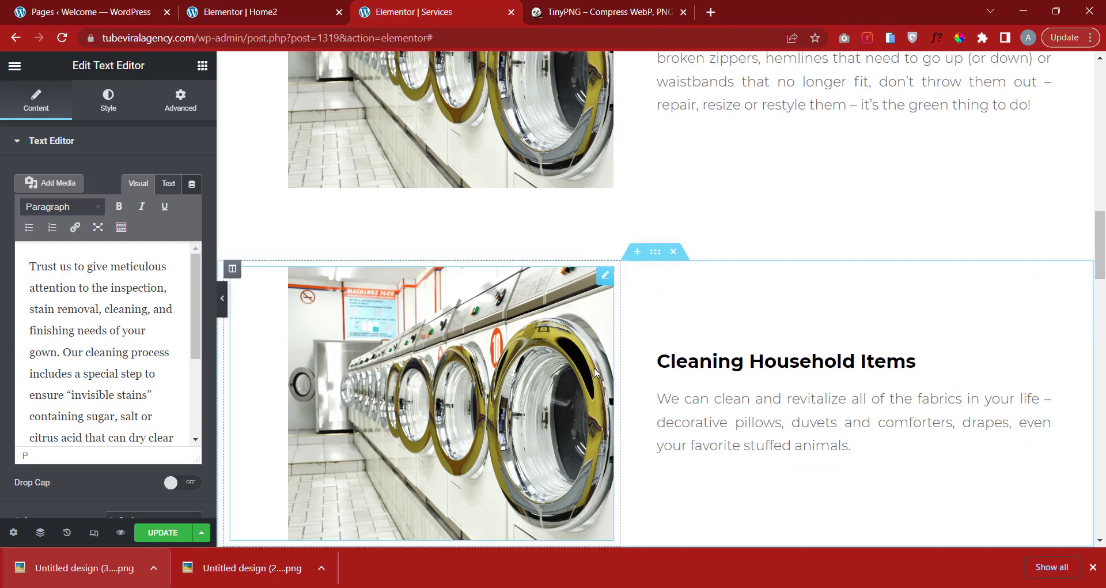
{"action": "scroll", "coordinate": [595, 369], "scroll_direction": "up", "scroll_amount": 5}
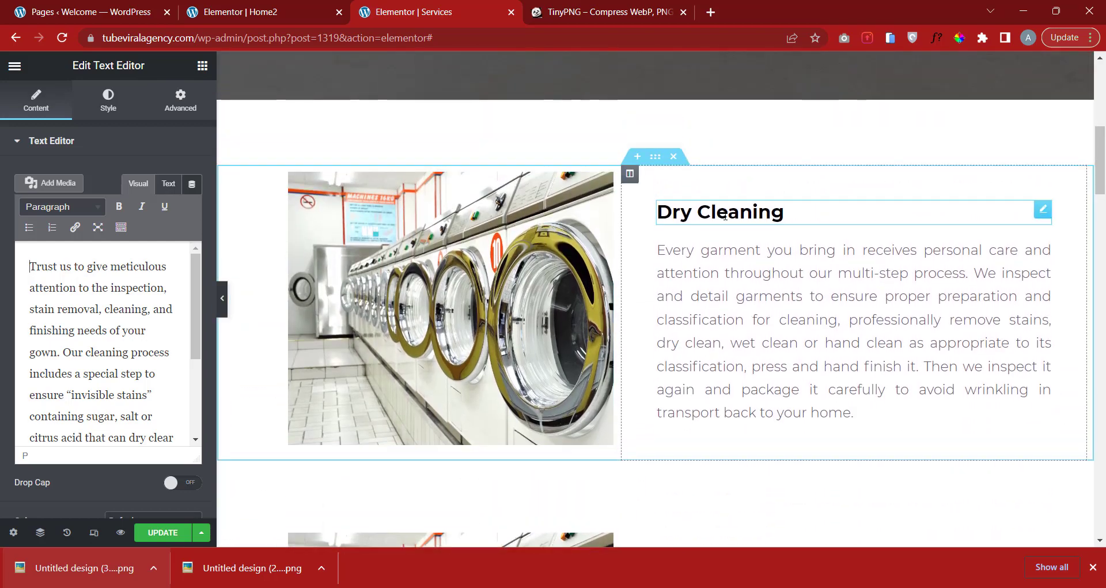
{"action": "scroll", "coordinate": [662, 383], "scroll_direction": "down", "scroll_amount": 5}
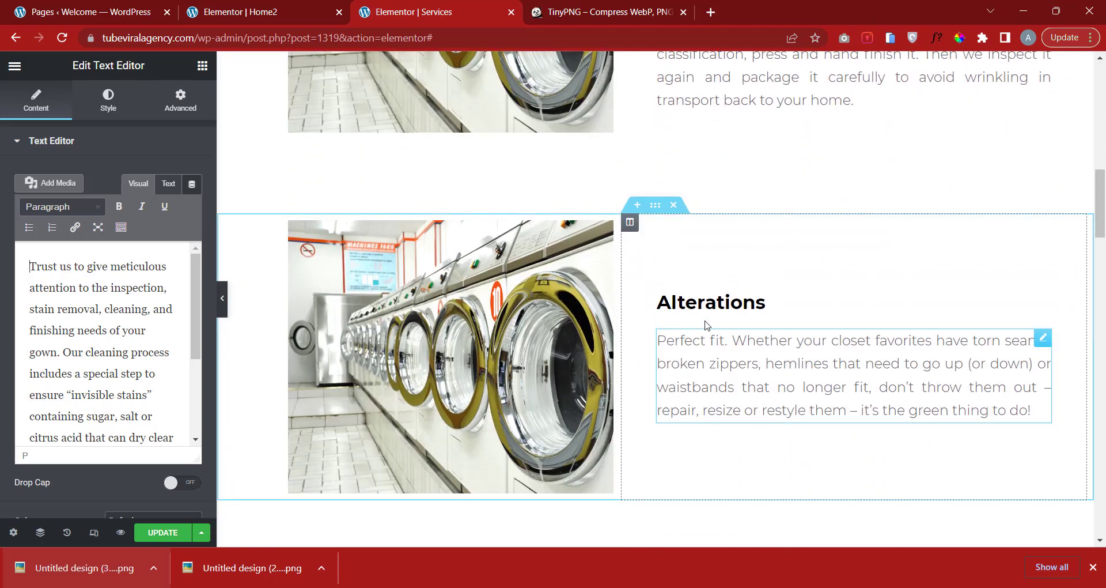
{"action": "scroll", "coordinate": [553, 346], "scroll_direction": "down", "scroll_amount": 3}
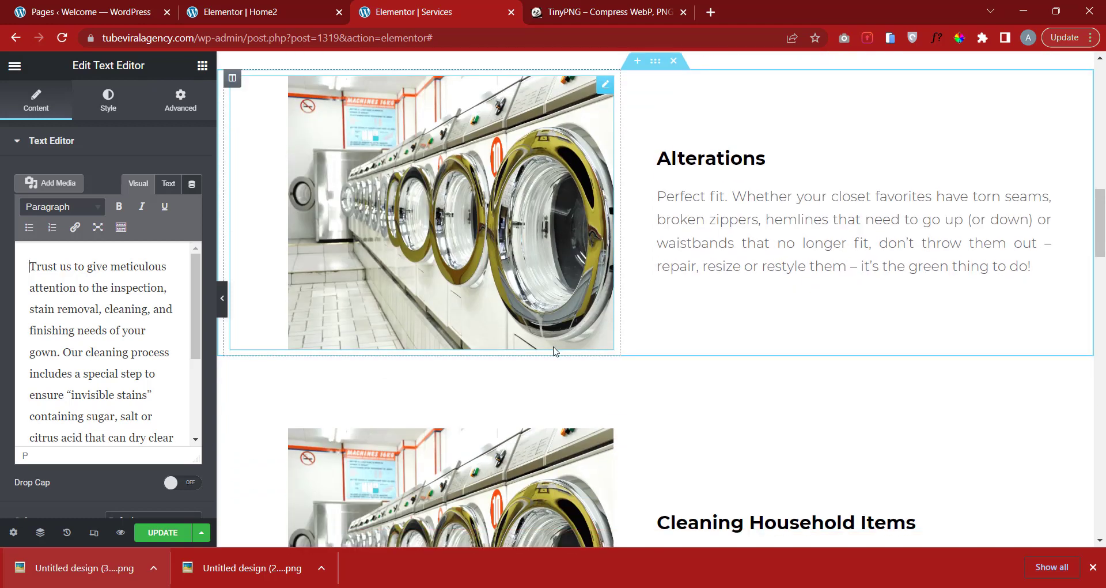
{"action": "scroll", "coordinate": [554, 351], "scroll_direction": "up", "scroll_amount": 1}
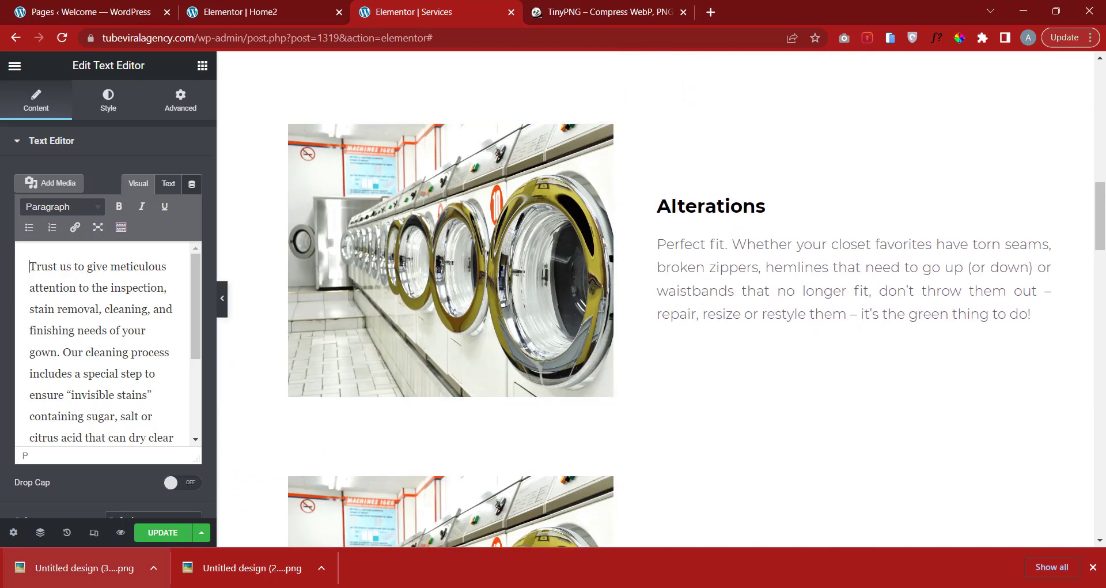
Switch to Canva and add a second page to the Facebook Post design with the washing machines photo.
{"action": "left_click", "coordinate": [462, 513]}
{"action": "left_click", "coordinate": [527, 297]}
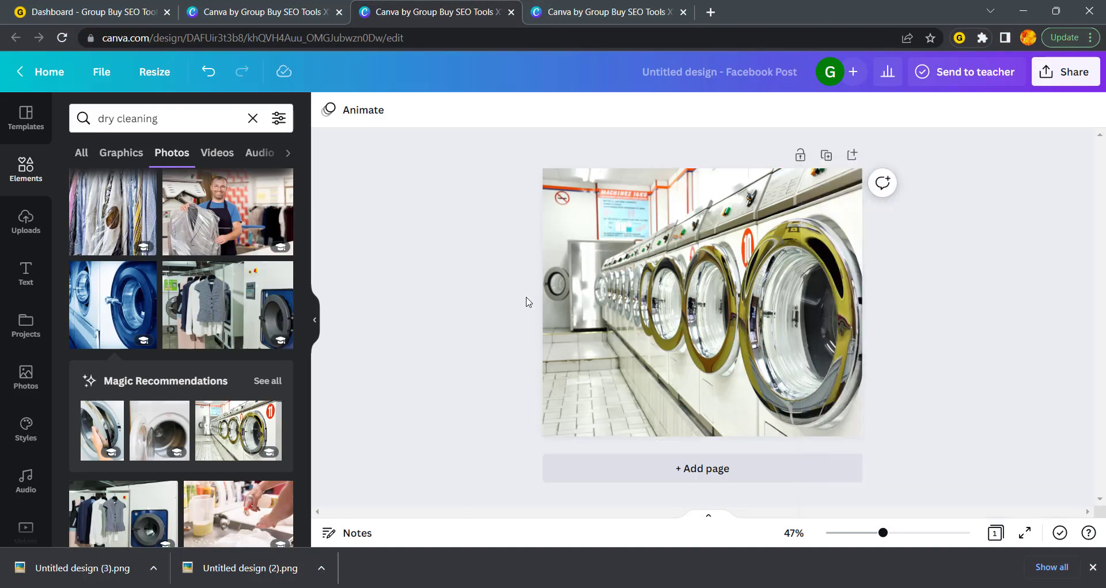
{"action": "left_click", "coordinate": [687, 471]}
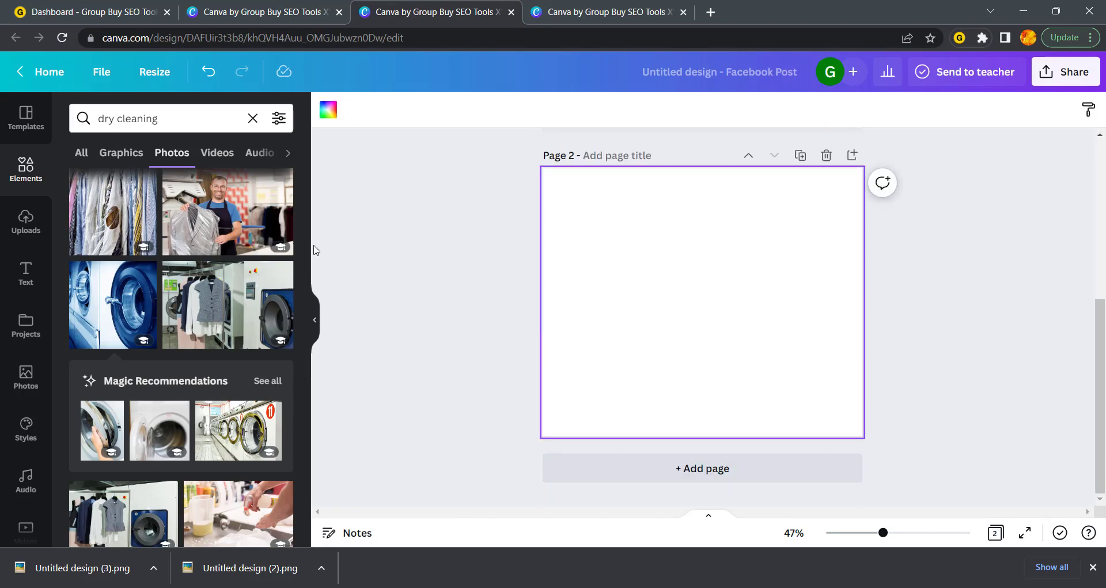
Search the photo elements for "cloth repair".
{"action": "left_click", "coordinate": [155, 117]}
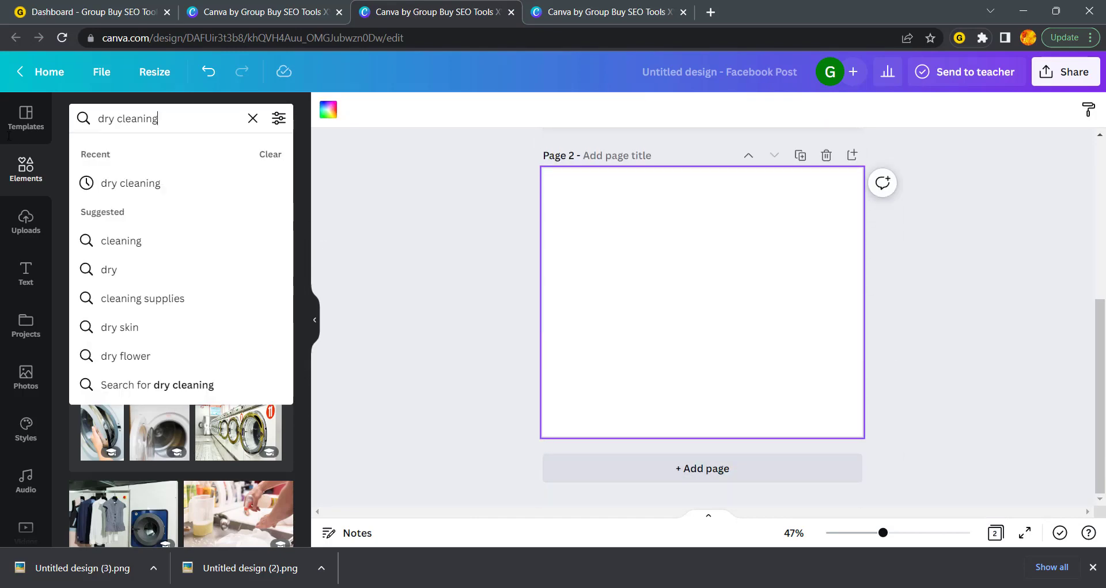
{"action": "key", "text": "ctrl+a"}
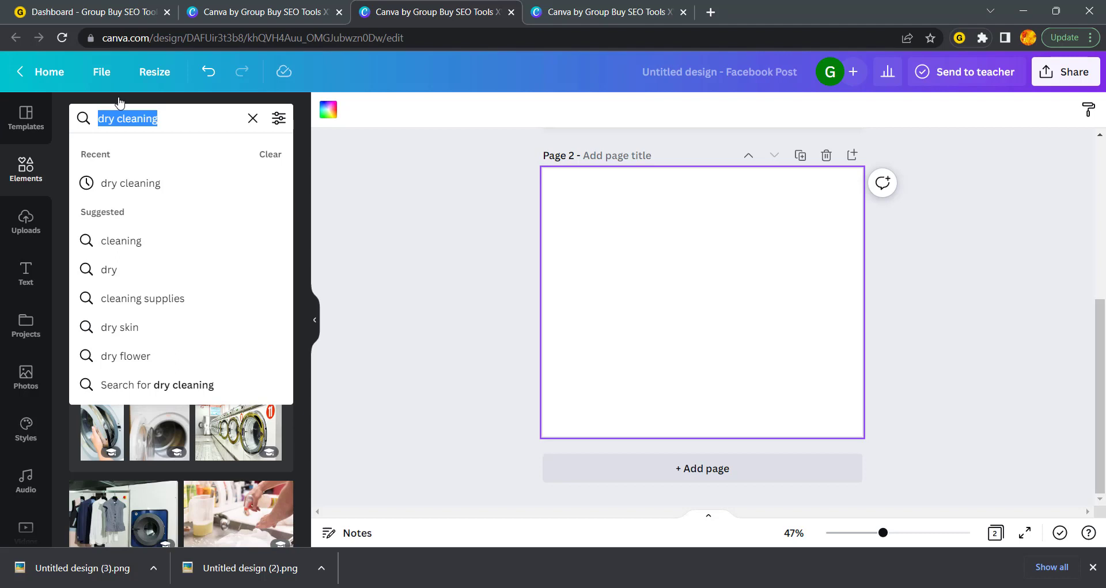
{"action": "key", "text": "BackSpace"}
{"action": "type", "text": "clothe"}
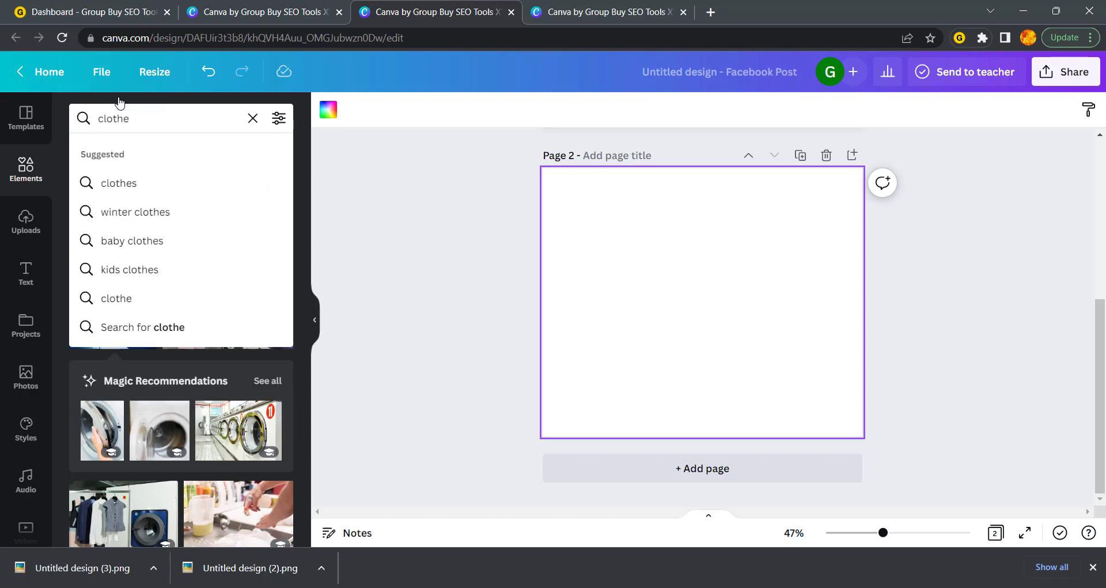
{"action": "key", "text": "BackSpace"}
{"action": "type", "text": "r"}
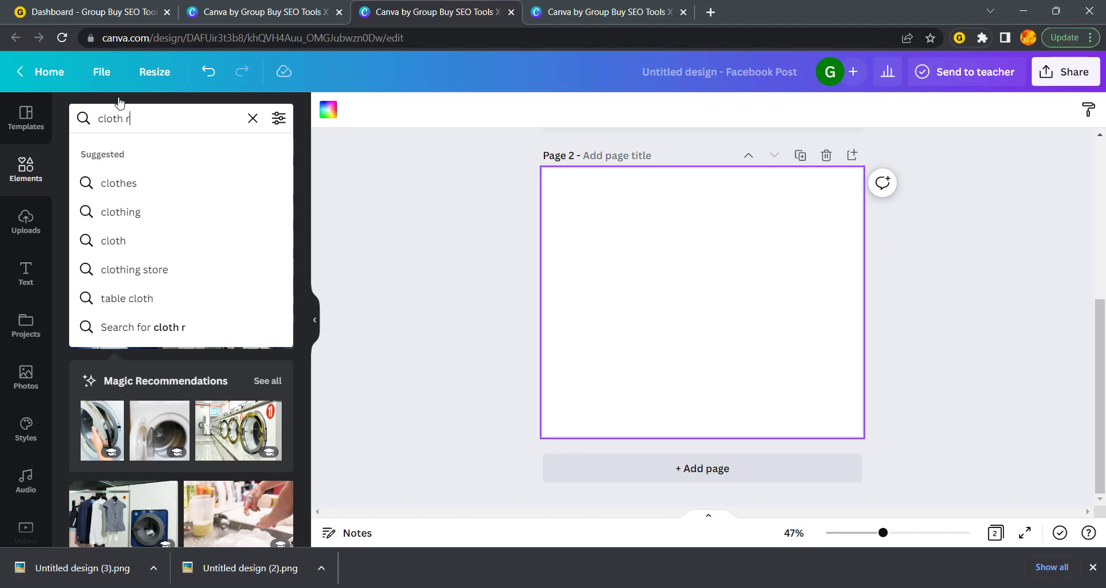
{"action": "type", "text": "e"}
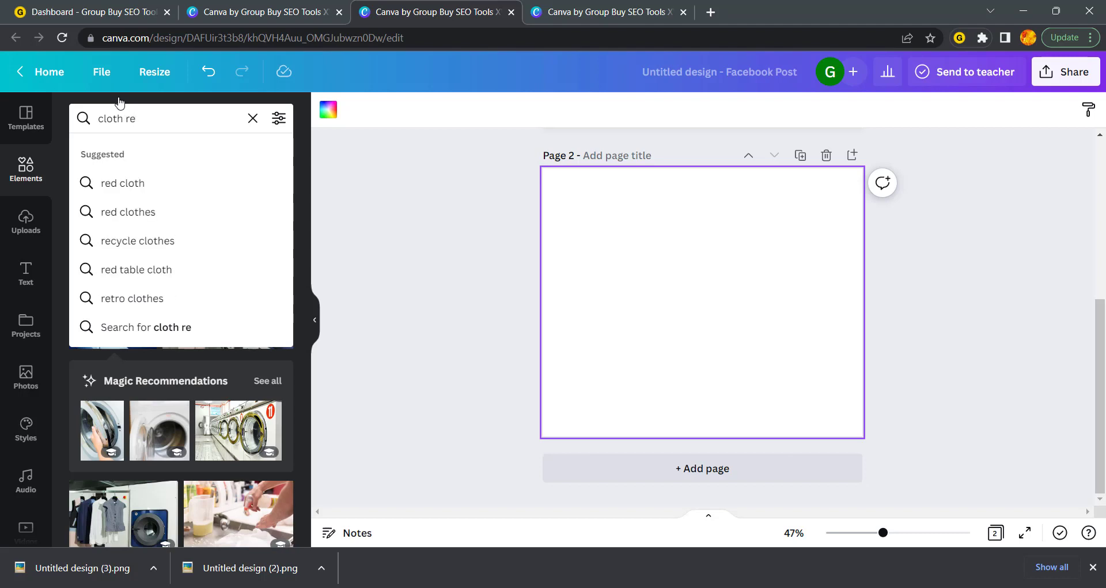
{"action": "type", "text": "pair"}
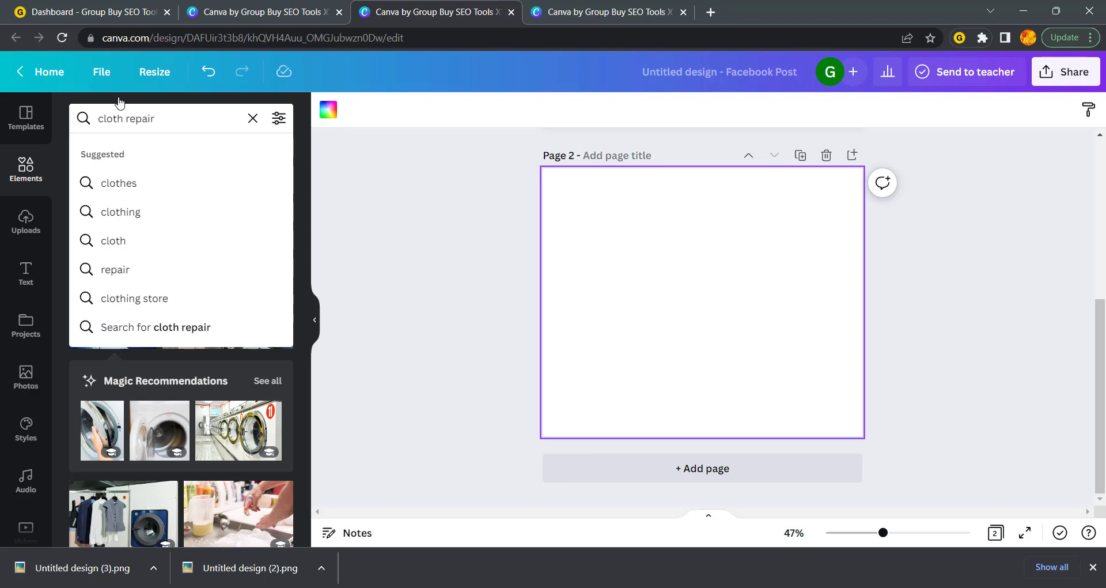
{"action": "key", "text": "Return"}
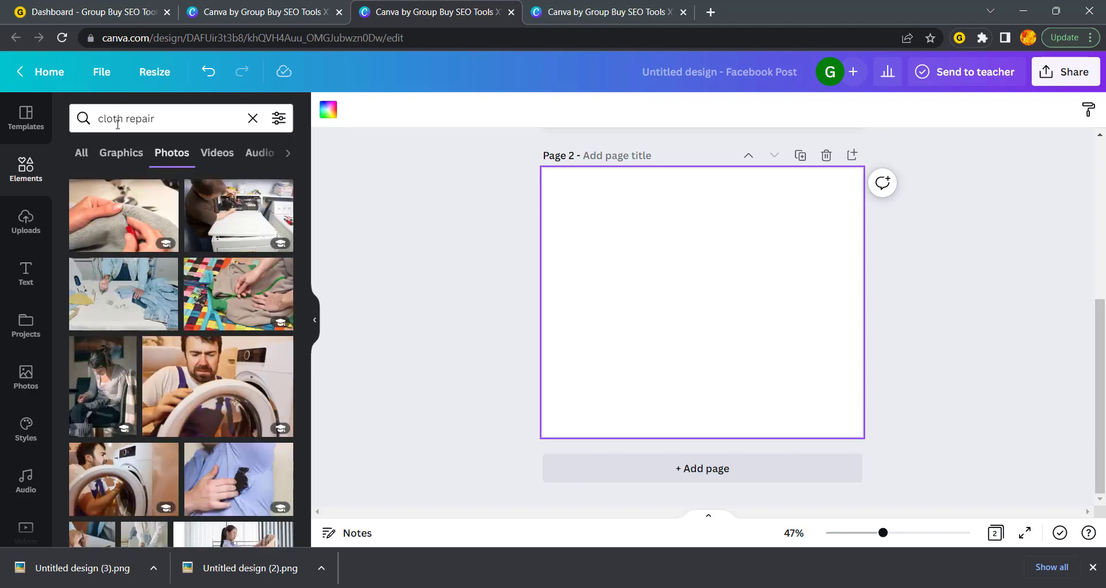
Place the photo of a woman holding up a coat beside a clothes rack on page 2.
{"action": "scroll", "coordinate": [257, 281], "scroll_direction": "down", "scroll_amount": 2}
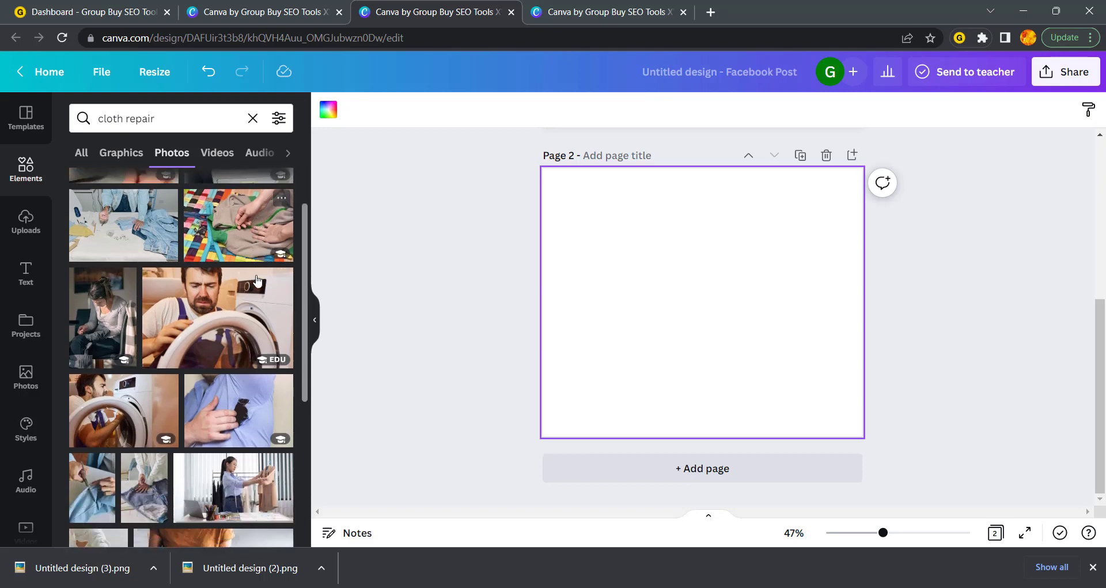
{"action": "scroll", "coordinate": [257, 280], "scroll_direction": "down", "scroll_amount": 2}
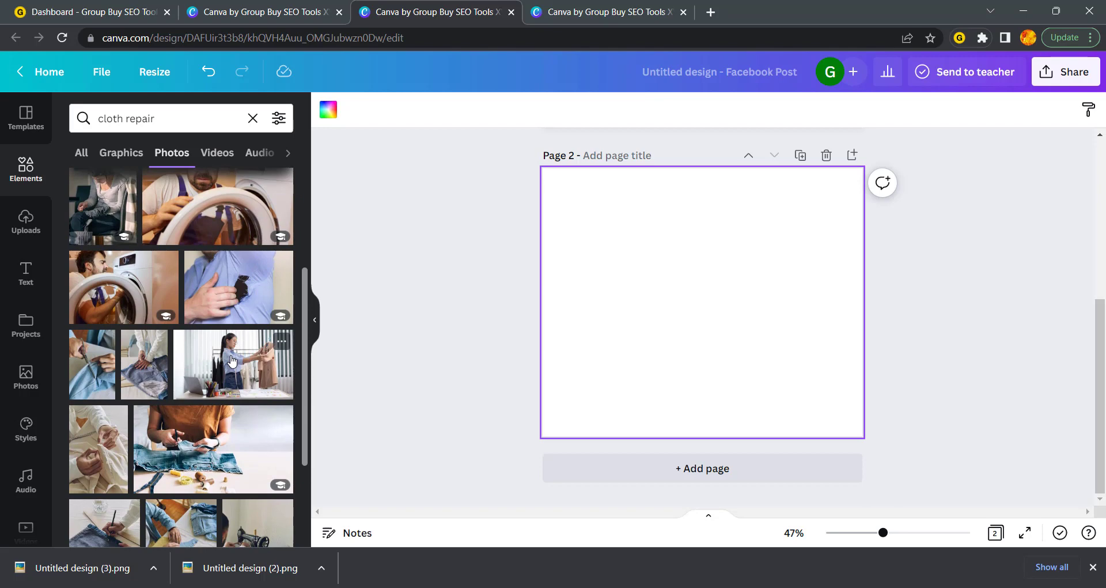
{"action": "left_click", "coordinate": [230, 361]}
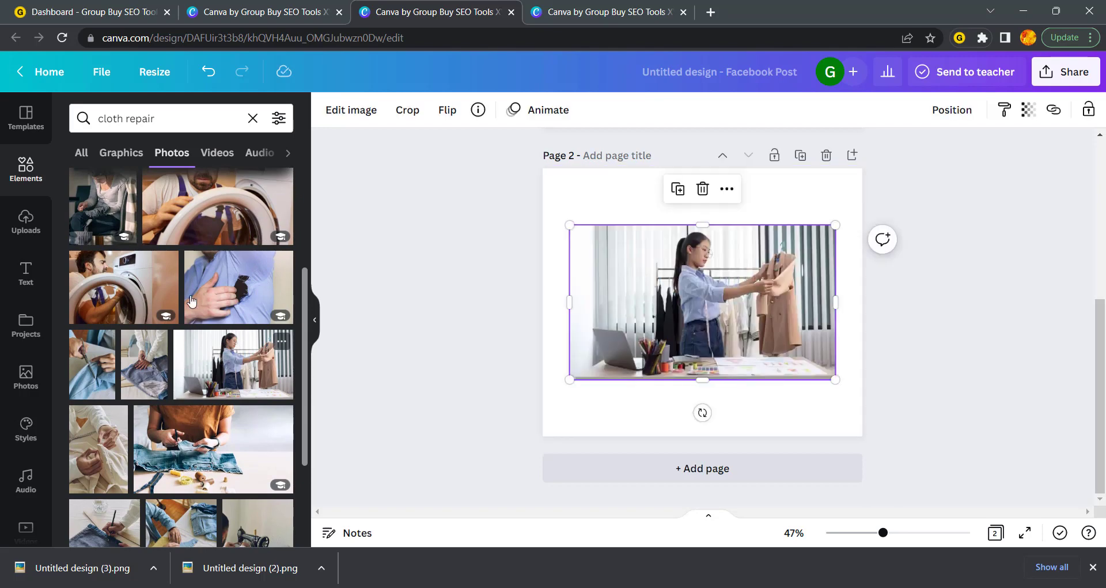
Browse the other cloth repair photos for an alternative and delete the placed photo from page 2.
{"action": "scroll", "coordinate": [221, 322], "scroll_direction": "down", "scroll_amount": 4}
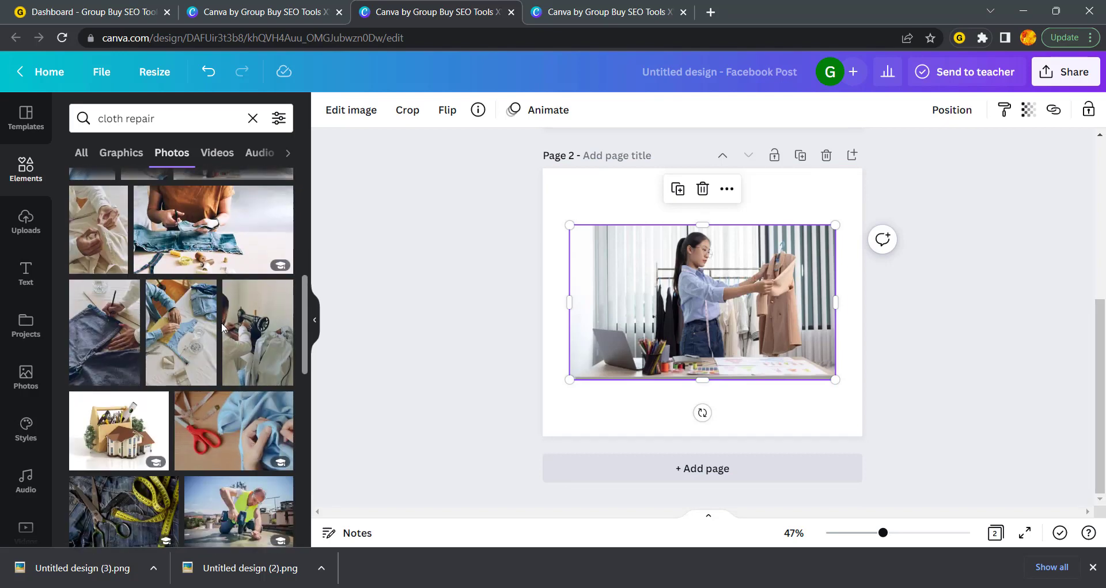
{"action": "scroll", "coordinate": [221, 322], "scroll_direction": "down", "scroll_amount": 3}
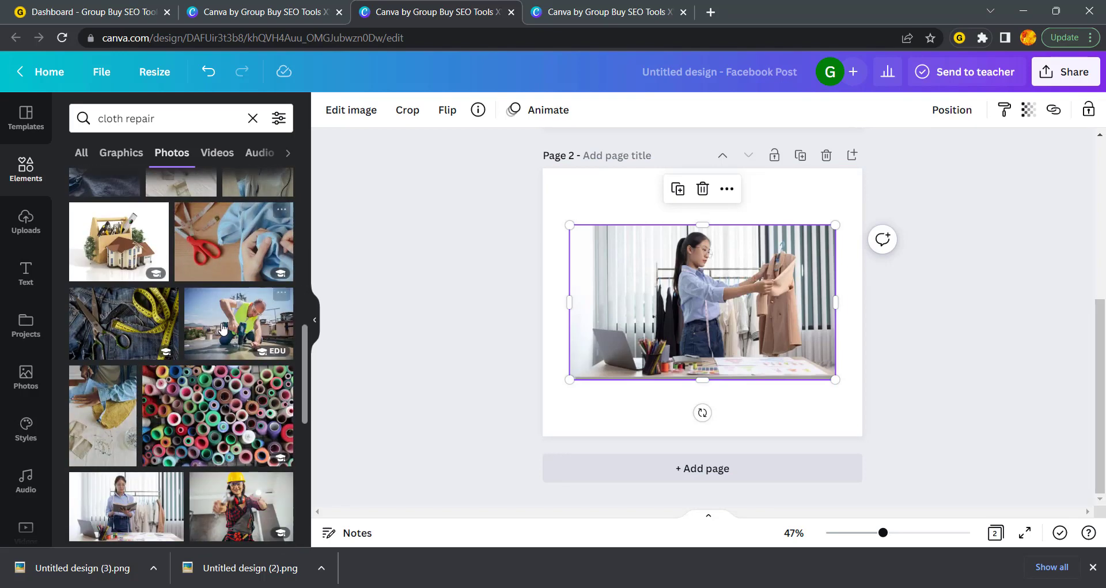
{"action": "scroll", "coordinate": [223, 328], "scroll_direction": "down", "scroll_amount": 5}
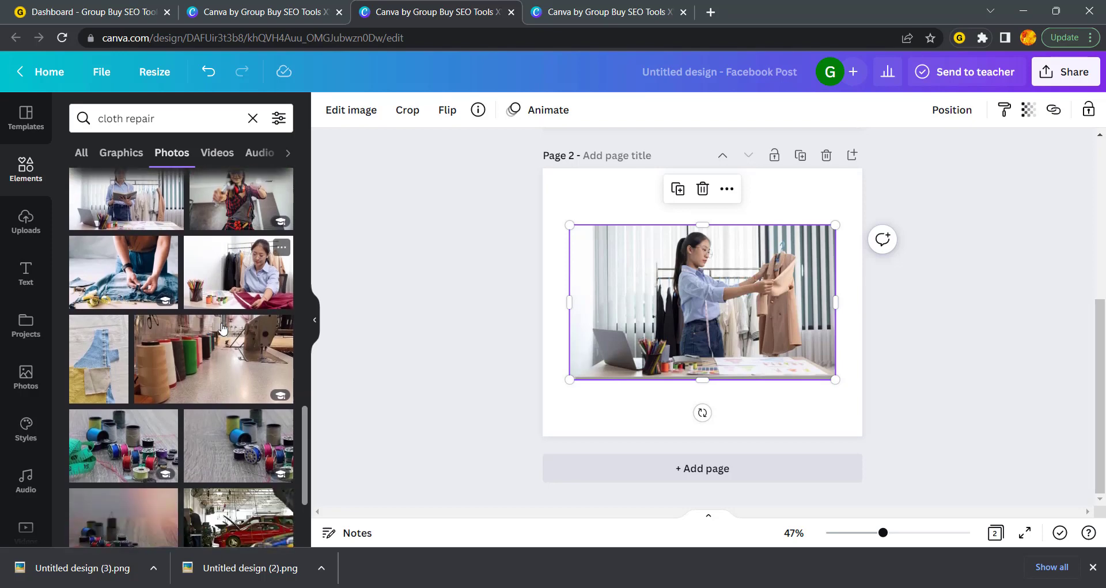
{"action": "scroll", "coordinate": [221, 322], "scroll_direction": "down", "scroll_amount": 2}
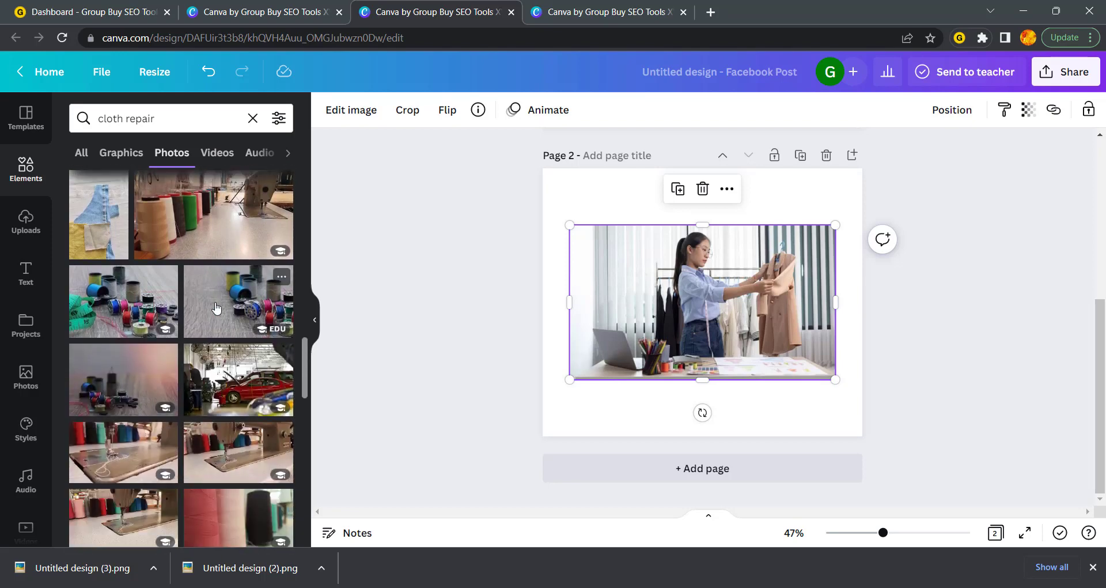
{"action": "scroll", "coordinate": [216, 308], "scroll_direction": "down", "scroll_amount": 2}
{"action": "scroll", "coordinate": [222, 299], "scroll_direction": "up", "scroll_amount": 3}
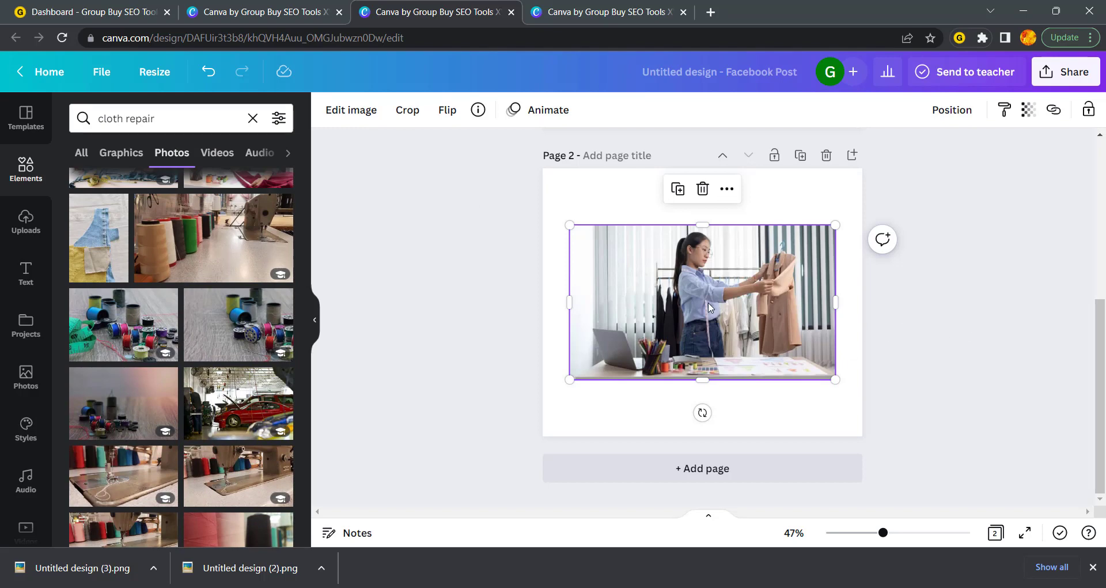
{"action": "left_click", "coordinate": [702, 188]}
{"action": "scroll", "coordinate": [166, 339], "scroll_direction": "down", "scroll_amount": 5}
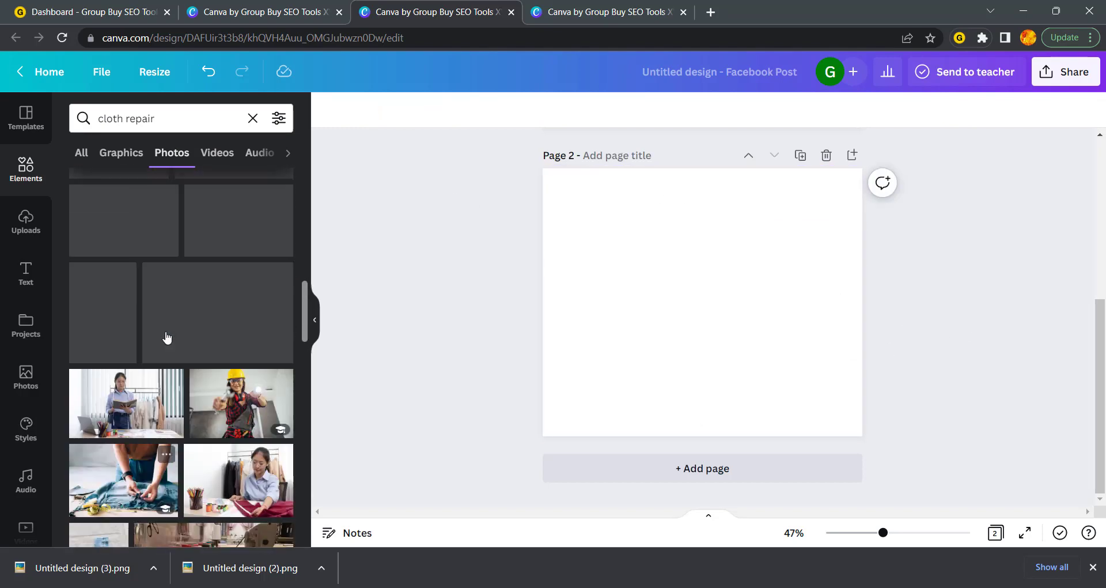
{"action": "scroll", "coordinate": [165, 330], "scroll_direction": "up", "scroll_amount": 5}
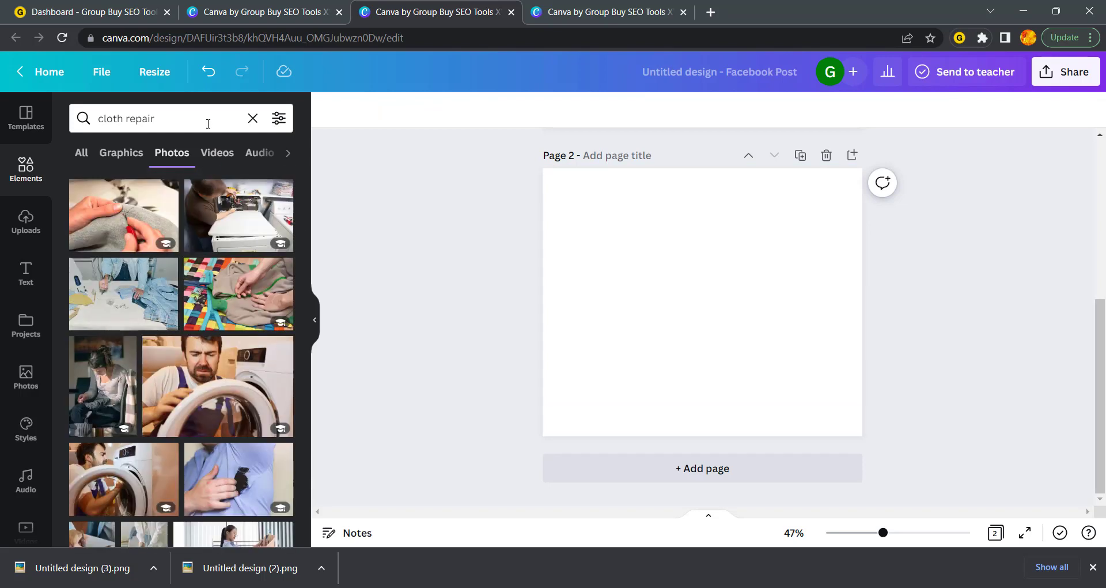
Replace the search with "dry cleaning" and limit the results to photos.
{"action": "left_click", "coordinate": [252, 119]}
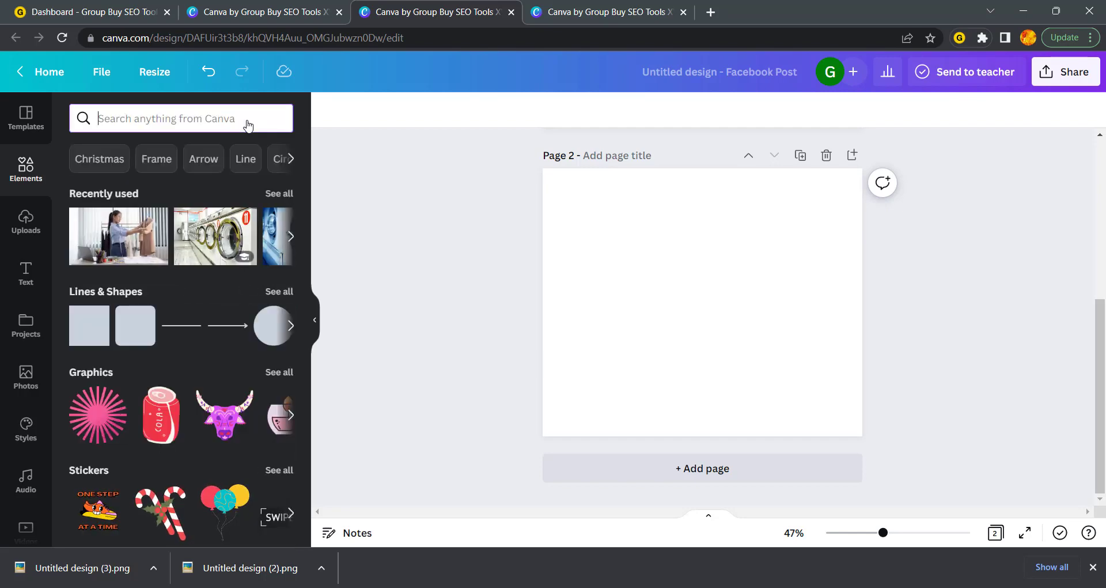
{"action": "type", "text": "dr"}
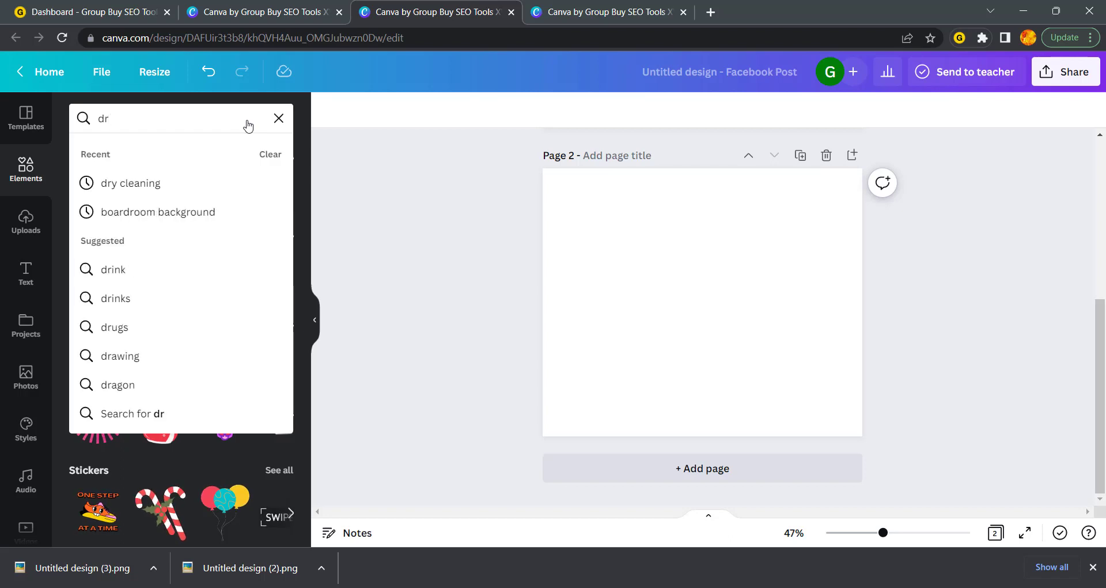
{"action": "left_click", "coordinate": [130, 183]}
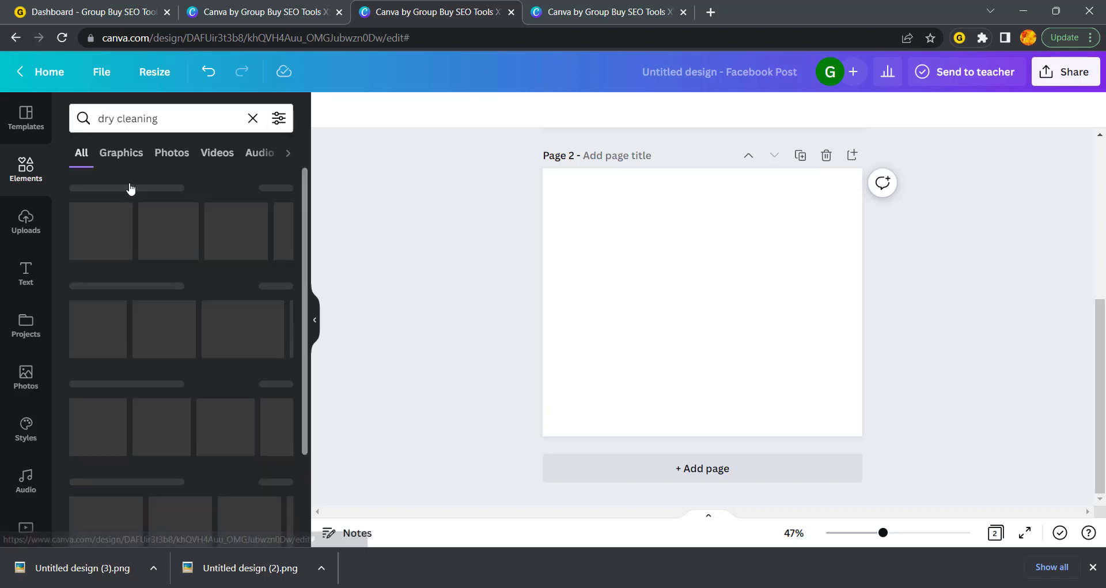
{"action": "left_click", "coordinate": [173, 156]}
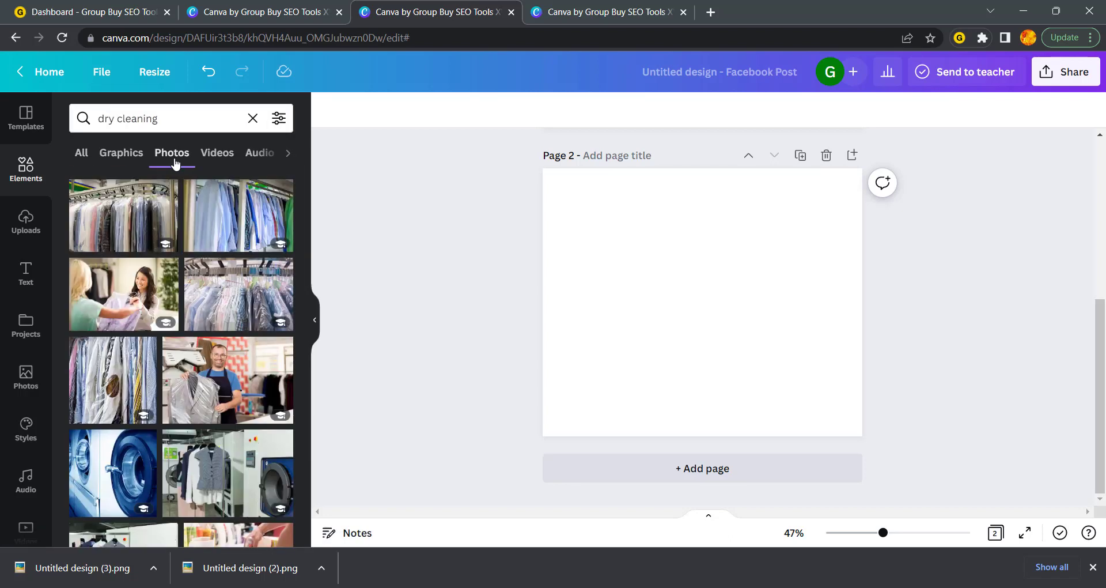
Browse the dry cleaning photos and add the one with orange gloves and a blue spray bottle to page 2.
{"action": "scroll", "coordinate": [218, 345], "scroll_direction": "down", "scroll_amount": 3}
{"action": "scroll", "coordinate": [224, 351], "scroll_direction": "up", "scroll_amount": 2}
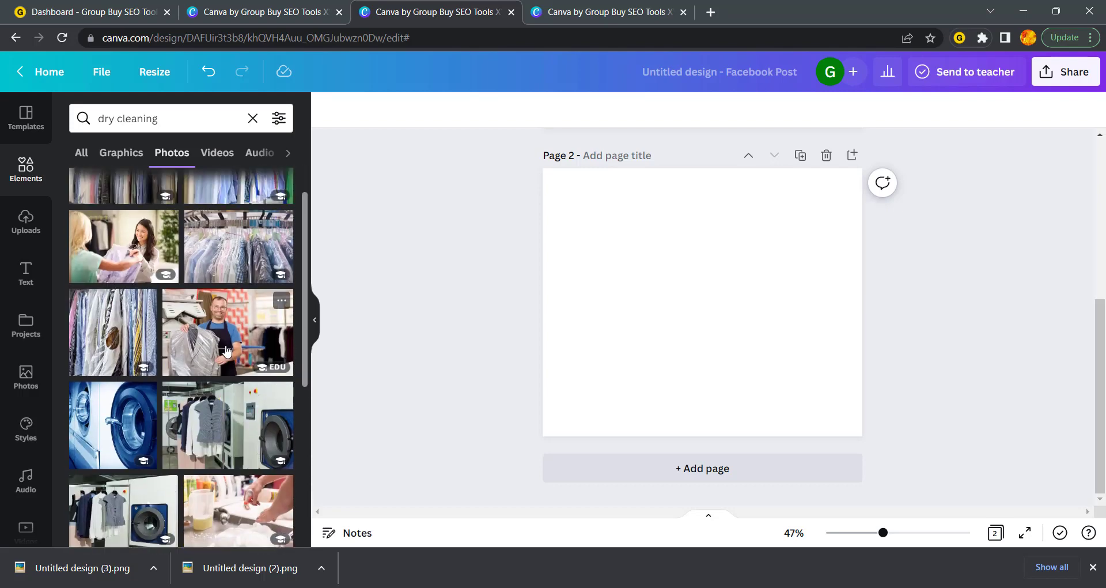
{"action": "scroll", "coordinate": [263, 361], "scroll_direction": "down", "scroll_amount": 2}
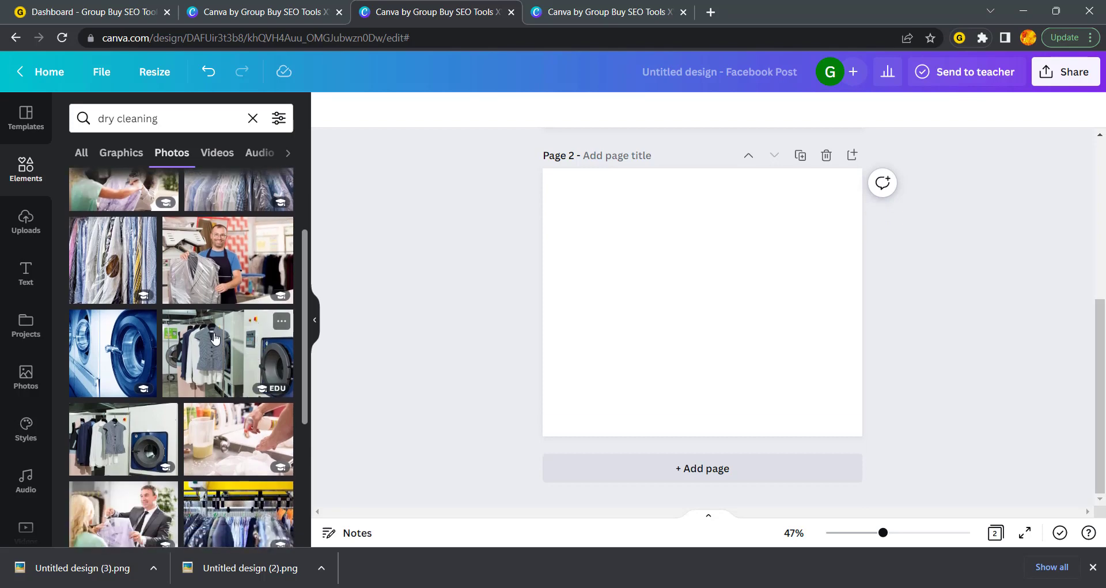
{"action": "scroll", "coordinate": [215, 338], "scroll_direction": "up", "scroll_amount": 2}
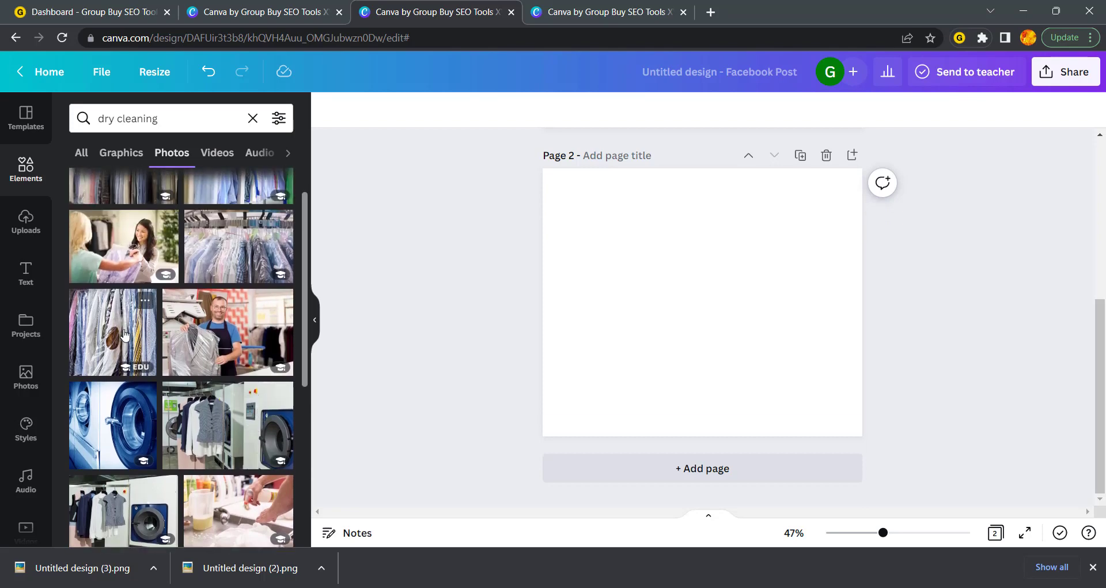
{"action": "scroll", "coordinate": [118, 337], "scroll_direction": "down", "scroll_amount": 5}
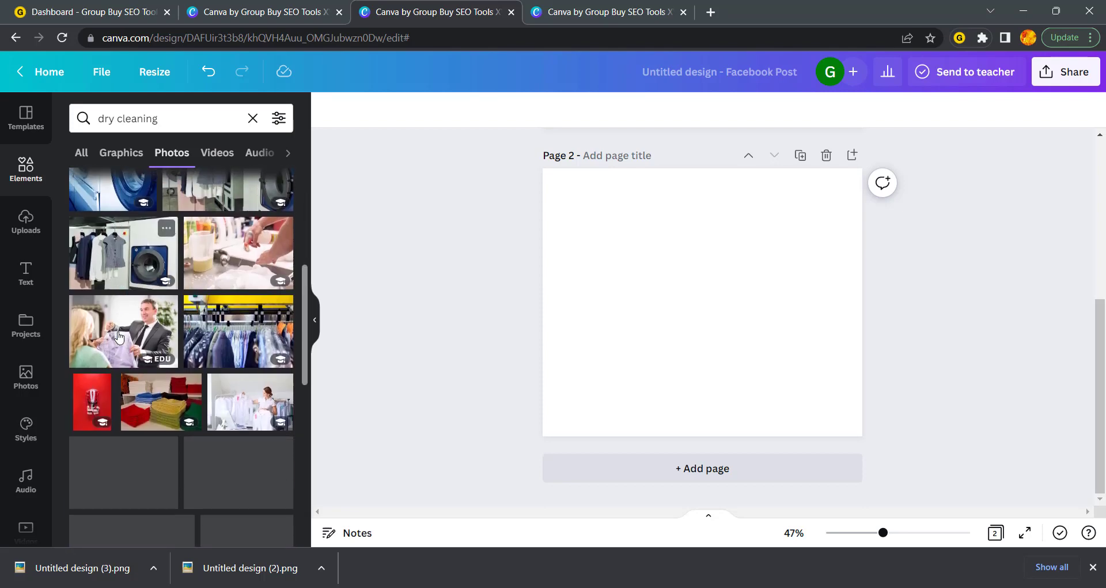
{"action": "scroll", "coordinate": [196, 353], "scroll_direction": "down", "scroll_amount": 2}
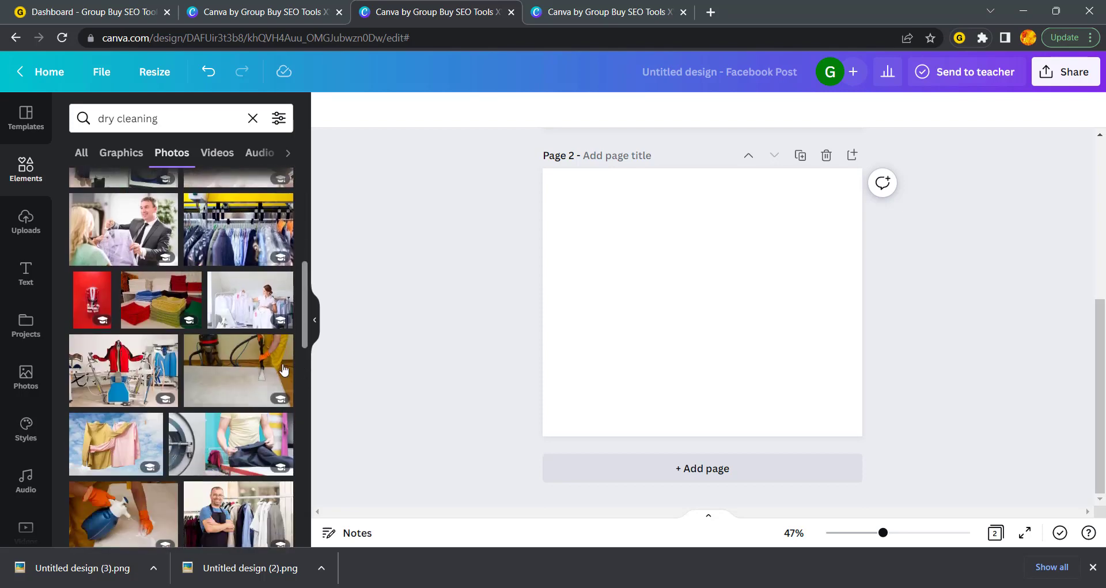
{"action": "scroll", "coordinate": [112, 378], "scroll_direction": "down", "scroll_amount": 2}
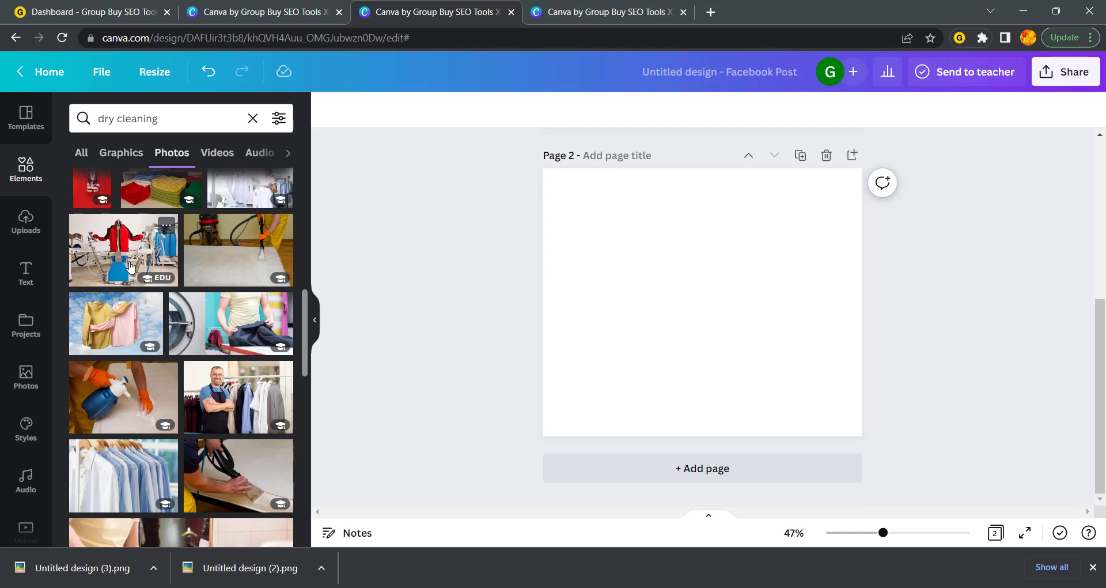
{"action": "scroll", "coordinate": [130, 266], "scroll_direction": "down", "scroll_amount": 2}
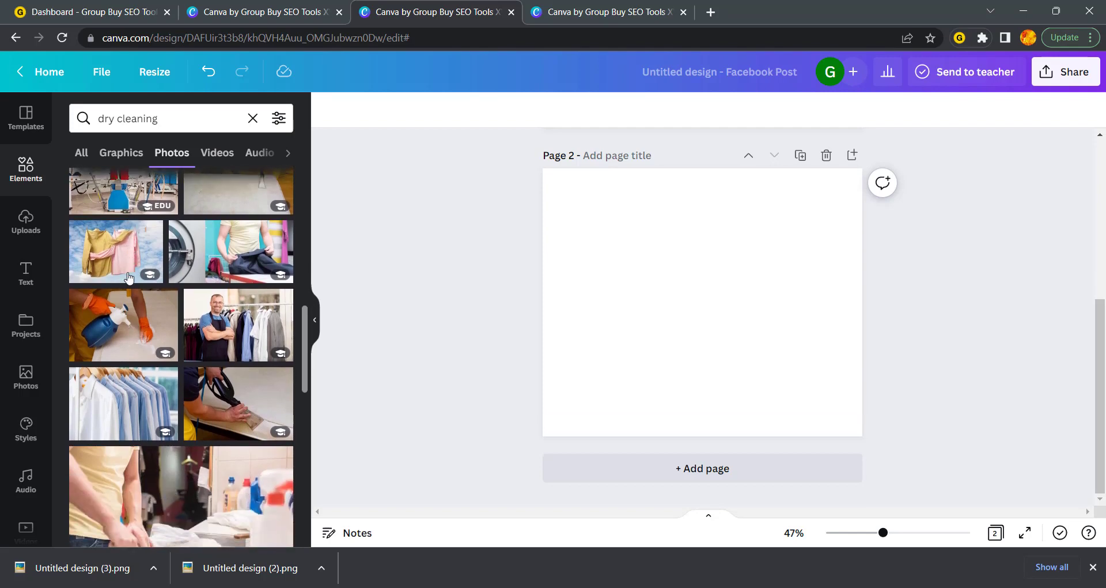
{"action": "left_click", "coordinate": [124, 327]}
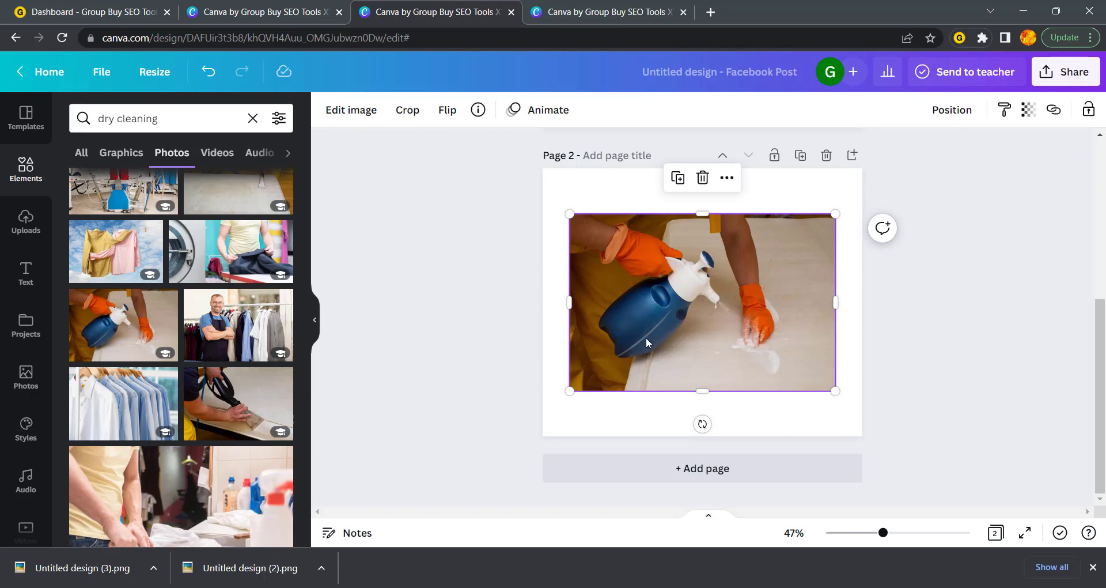
Align the spray bottle photo with page 2's upper-left corner and enlarge it to fill the whole page.
{"action": "left_click_drag", "start_coordinate": [668, 309], "coordinate": [642, 264]}
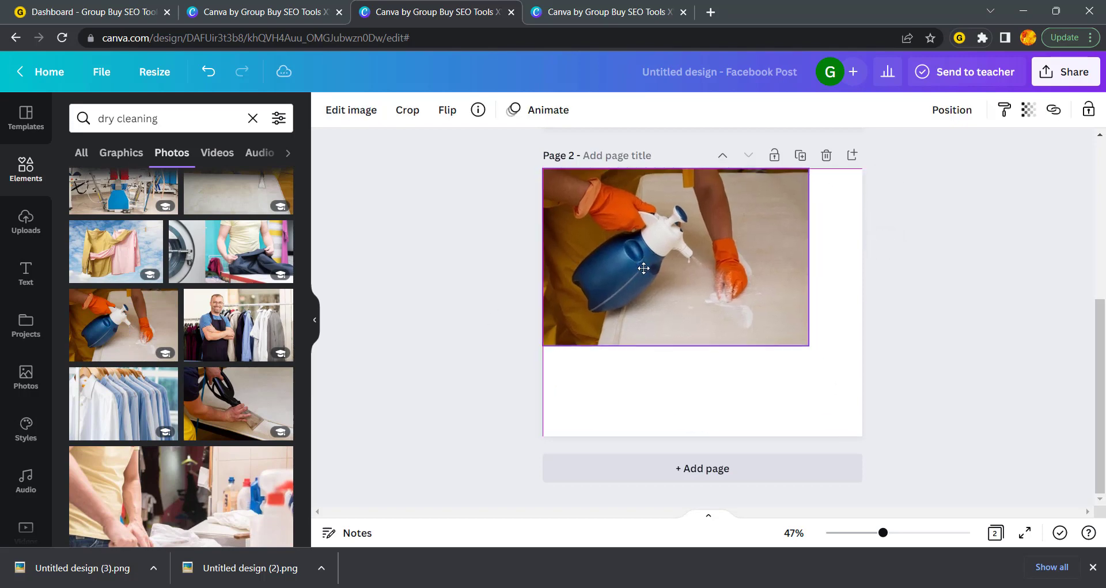
{"action": "left_click_drag", "start_coordinate": [808, 344], "coordinate": [945, 436]}
{"action": "left_click_drag", "start_coordinate": [734, 378], "coordinate": [731, 376]}
{"action": "left_click", "coordinate": [1040, 279]}
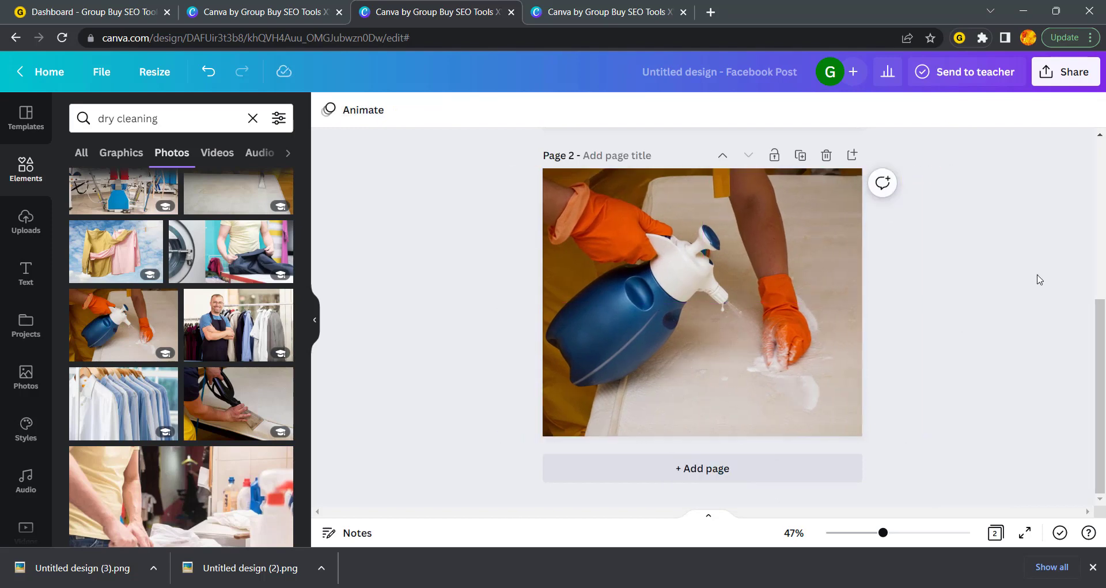
Add a third page to the Canva design and check the sections following Alterations on the Elementor Services page.
{"action": "left_click", "coordinate": [687, 461]}
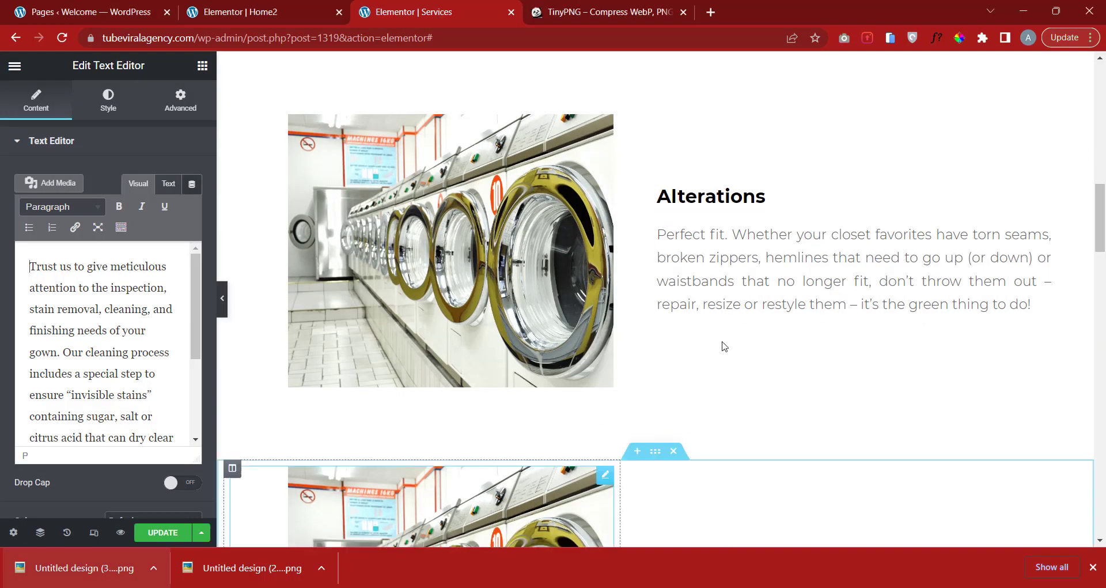
{"action": "scroll", "coordinate": [723, 346], "scroll_direction": "down", "scroll_amount": 3}
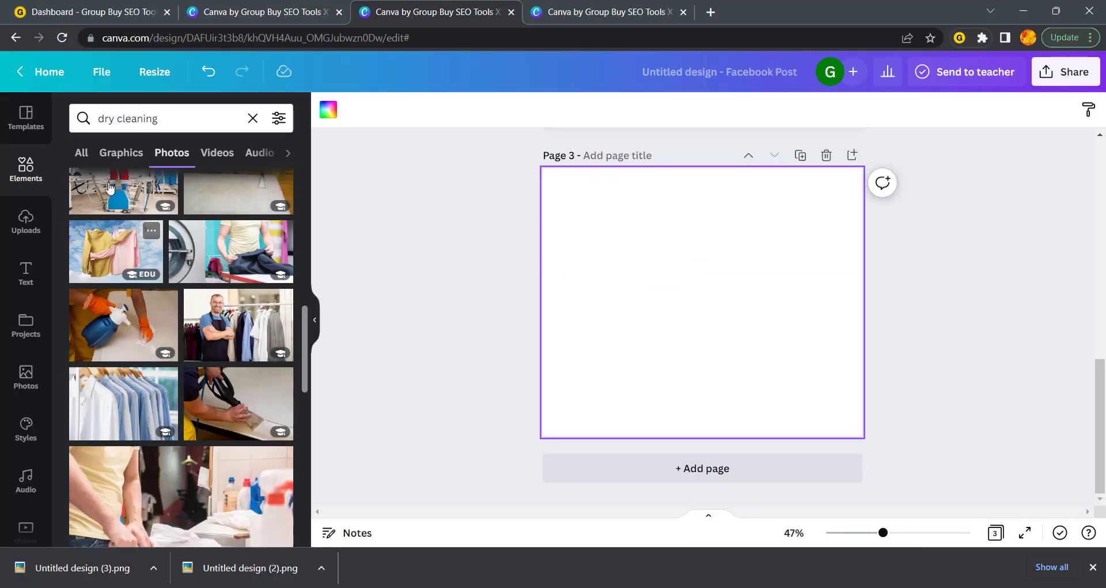
Browse the dry cleaning photos and add the one of black-gloved hands cleaning a car seat to page 3.
{"action": "scroll", "coordinate": [232, 325], "scroll_direction": "down", "scroll_amount": 3}
{"action": "scroll", "coordinate": [232, 325], "scroll_direction": "down", "scroll_amount": 4}
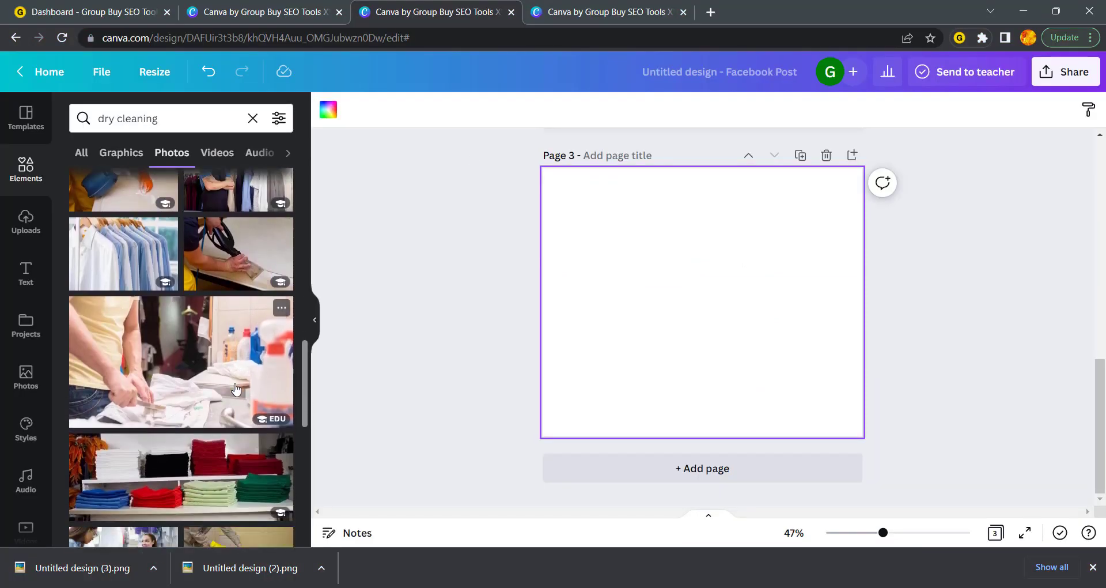
{"action": "scroll", "coordinate": [244, 393], "scroll_direction": "down", "scroll_amount": 3}
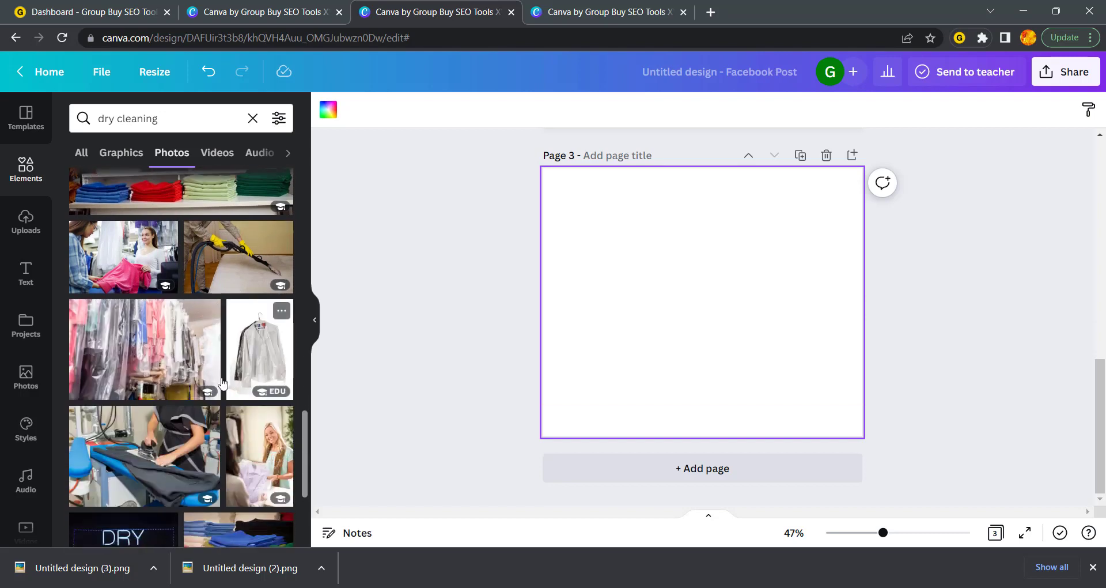
{"action": "scroll", "coordinate": [178, 468], "scroll_direction": "down", "scroll_amount": 5}
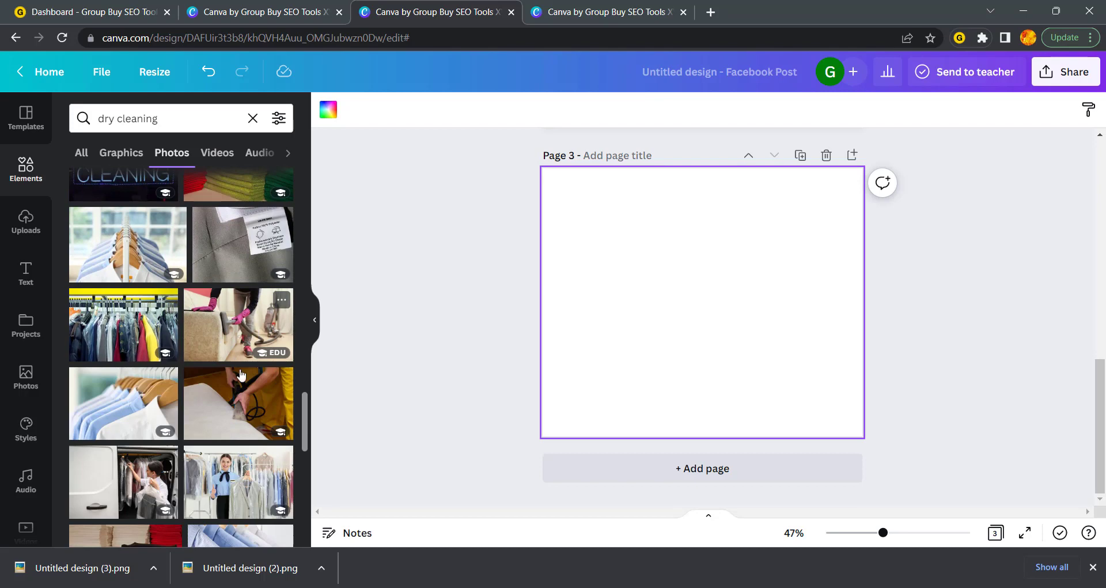
{"action": "scroll", "coordinate": [242, 375], "scroll_direction": "down", "scroll_amount": 5}
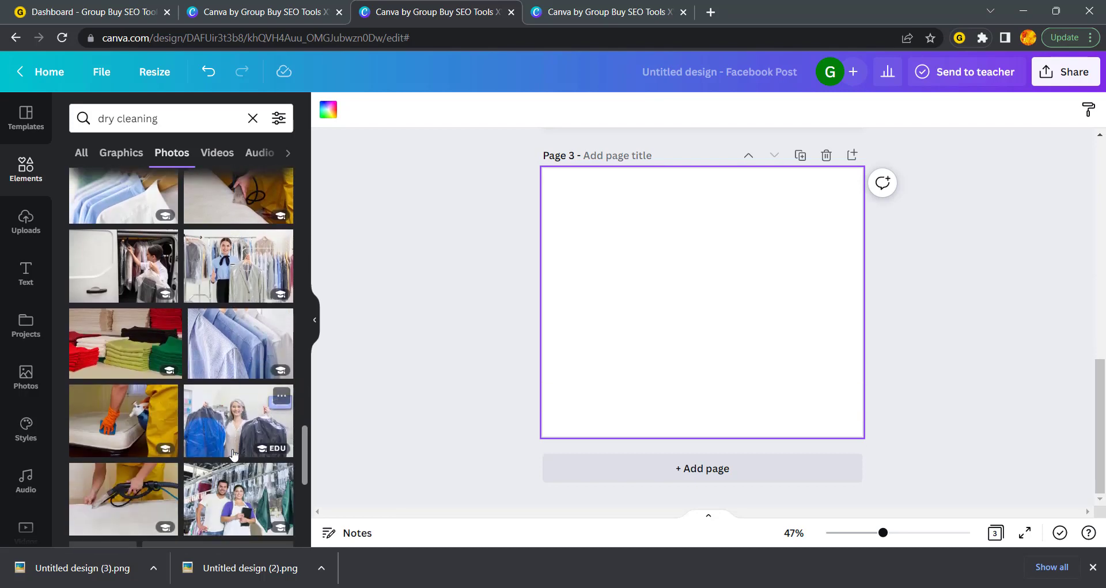
{"action": "scroll", "coordinate": [233, 454], "scroll_direction": "down", "scroll_amount": 2}
{"action": "scroll", "coordinate": [234, 455], "scroll_direction": "down", "scroll_amount": 2}
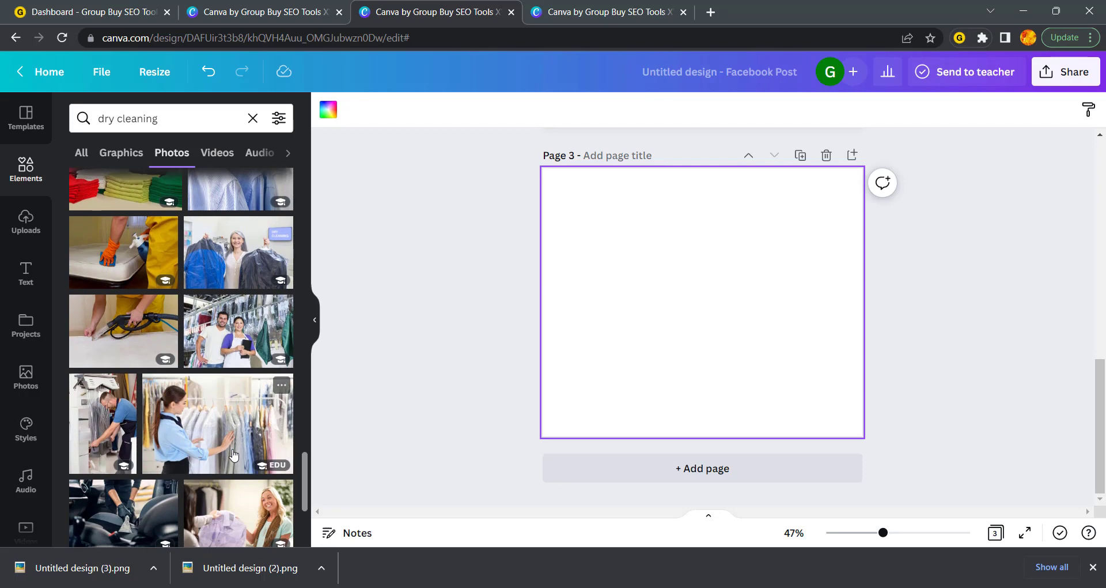
{"action": "scroll", "coordinate": [233, 455], "scroll_direction": "down", "scroll_amount": 2}
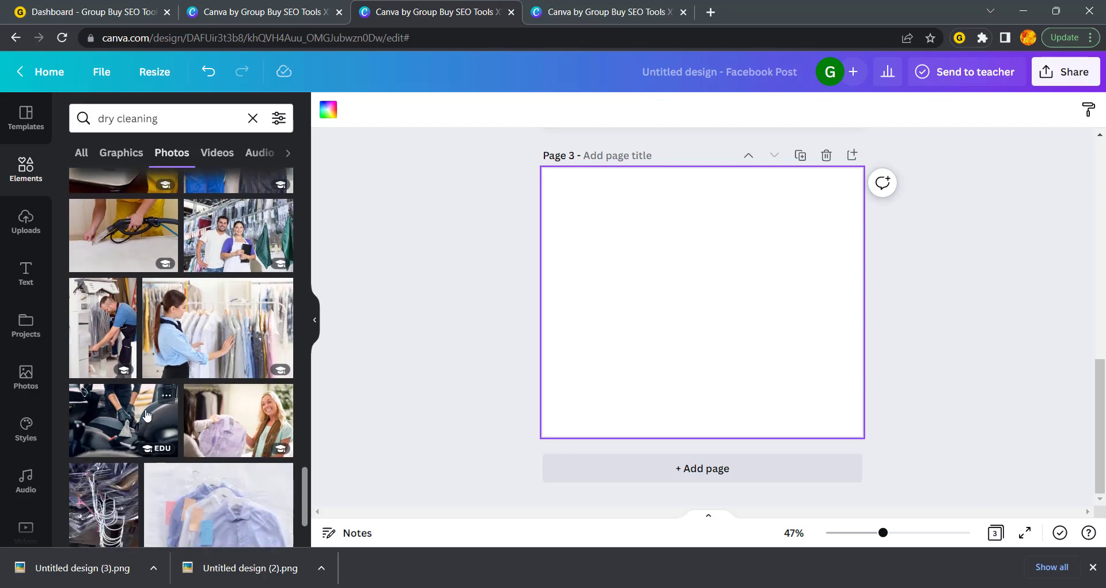
{"action": "left_click", "coordinate": [146, 415]}
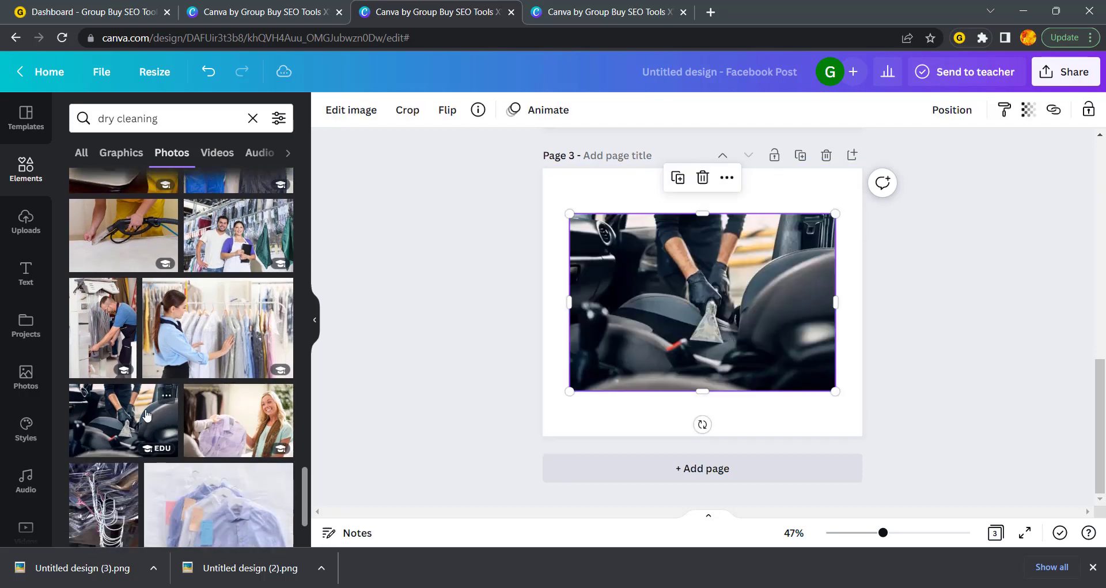
Align the car seat photo with page 3's upper-right corner, enlarge it to the full page height and centre it horizontally.
{"action": "left_click", "coordinate": [443, 270]}
{"action": "left_click_drag", "start_coordinate": [722, 316], "coordinate": [749, 266]}
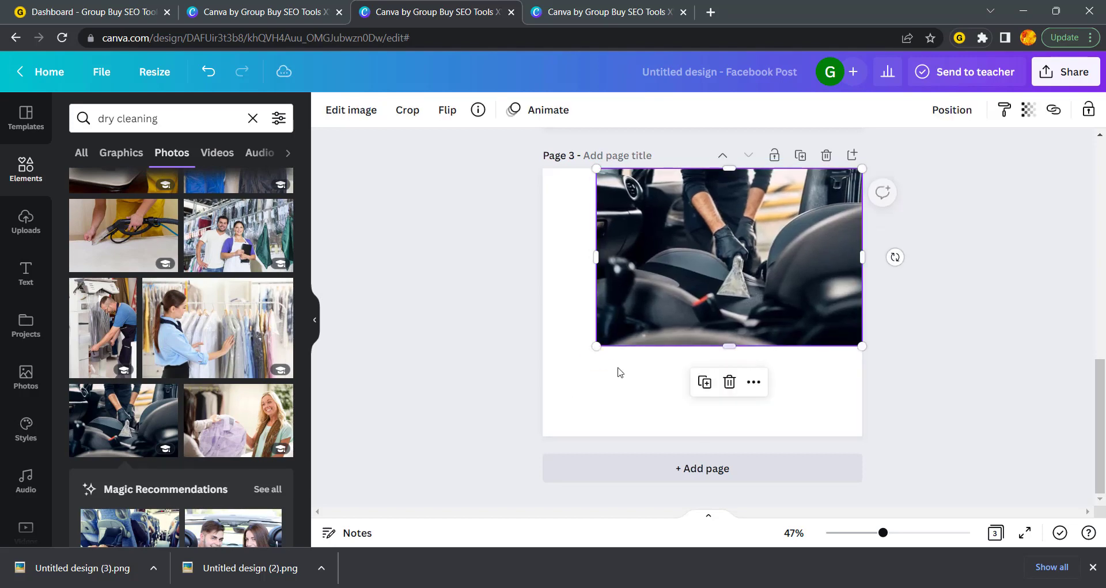
{"action": "left_click_drag", "start_coordinate": [595, 348], "coordinate": [461, 436]}
{"action": "left_click_drag", "start_coordinate": [700, 378], "coordinate": [740, 377]}
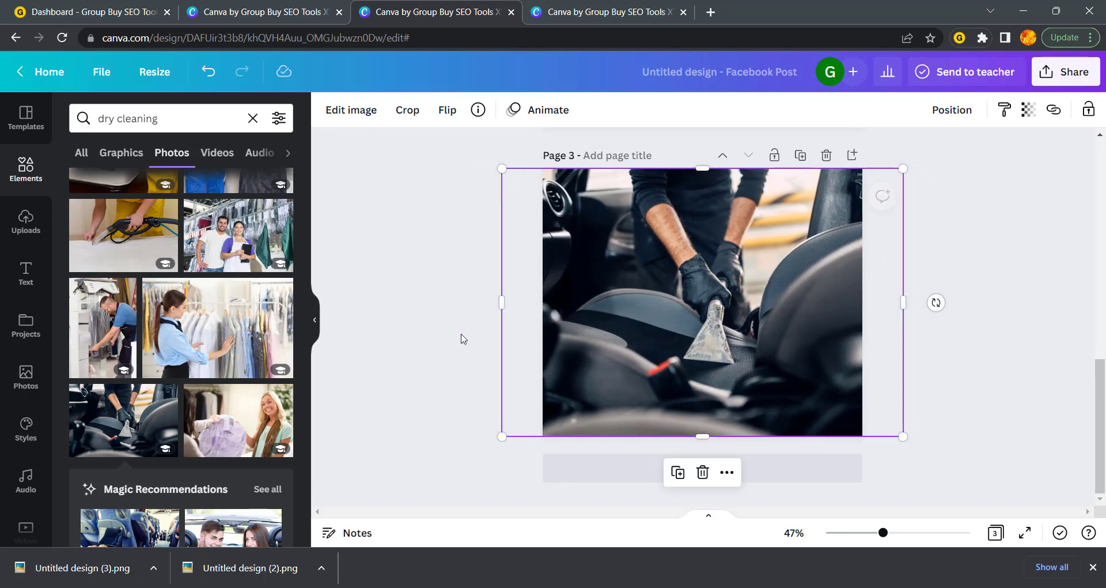
{"action": "left_click", "coordinate": [393, 324]}
Add a fourth page to the Canva design and check the Cleaning Household Items and Leather & Suede sections in Elementor.
{"action": "left_click", "coordinate": [664, 466]}
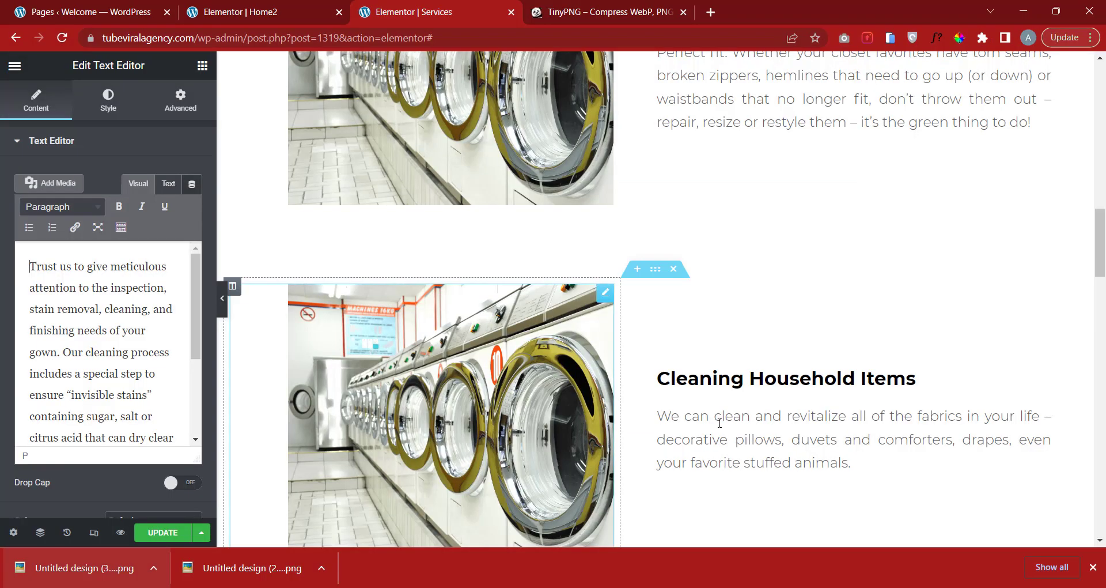
{"action": "scroll", "coordinate": [730, 423], "scroll_direction": "down", "scroll_amount": 7}
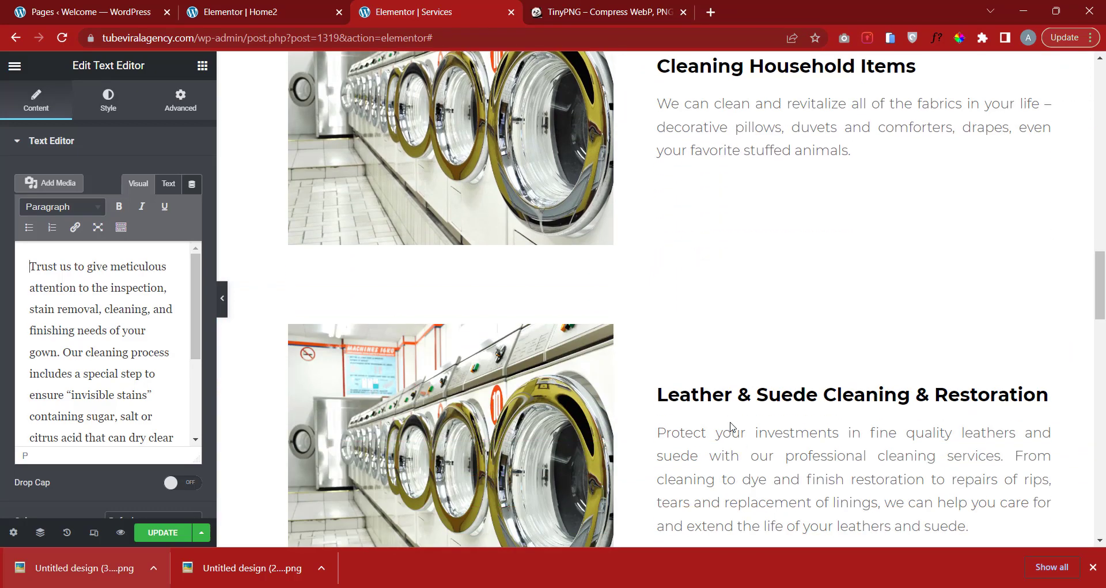
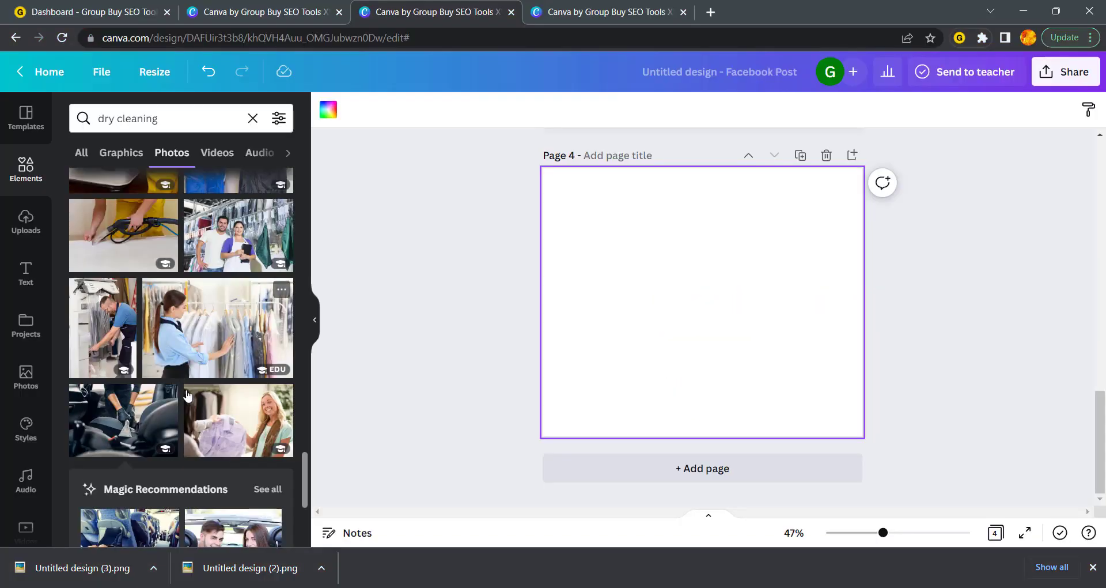
Return to Canva, browse the dry cleaning photos and add the one of a man holding a plastic-covered suit to page 4.
{"action": "scroll", "coordinate": [195, 407], "scroll_direction": "down", "scroll_amount": 3}
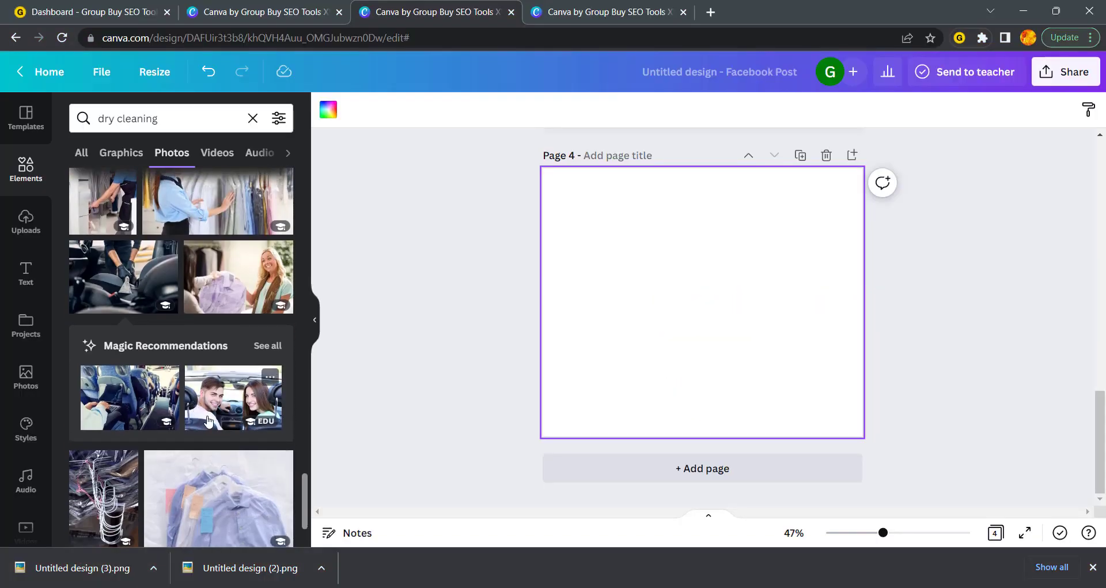
{"action": "scroll", "coordinate": [208, 410], "scroll_direction": "down", "scroll_amount": 5}
{"action": "scroll", "coordinate": [209, 414], "scroll_direction": "up", "scroll_amount": 5}
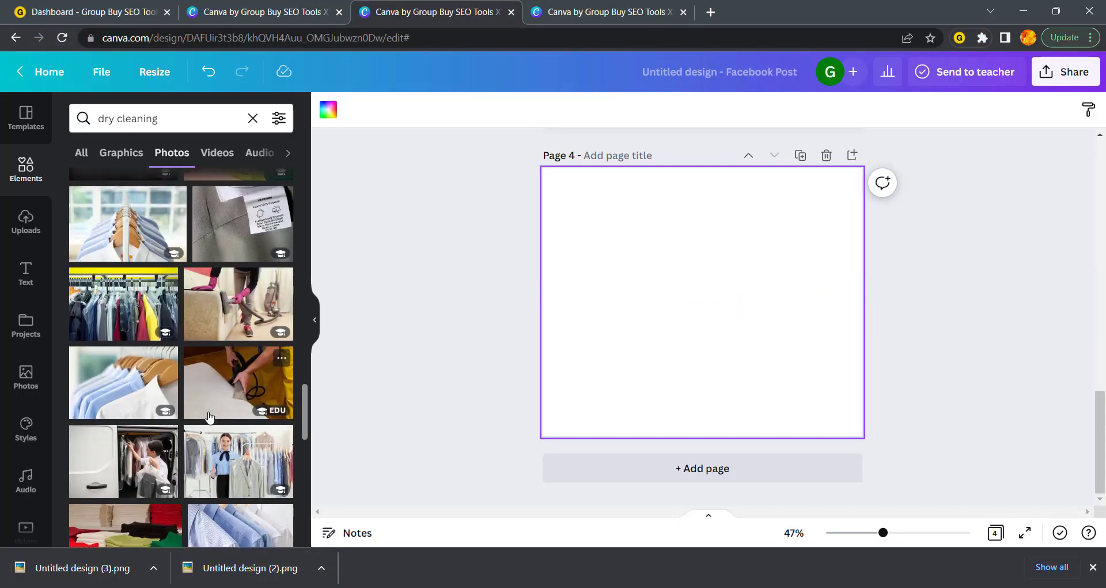
{"action": "scroll", "coordinate": [219, 417], "scroll_direction": "down", "scroll_amount": 3}
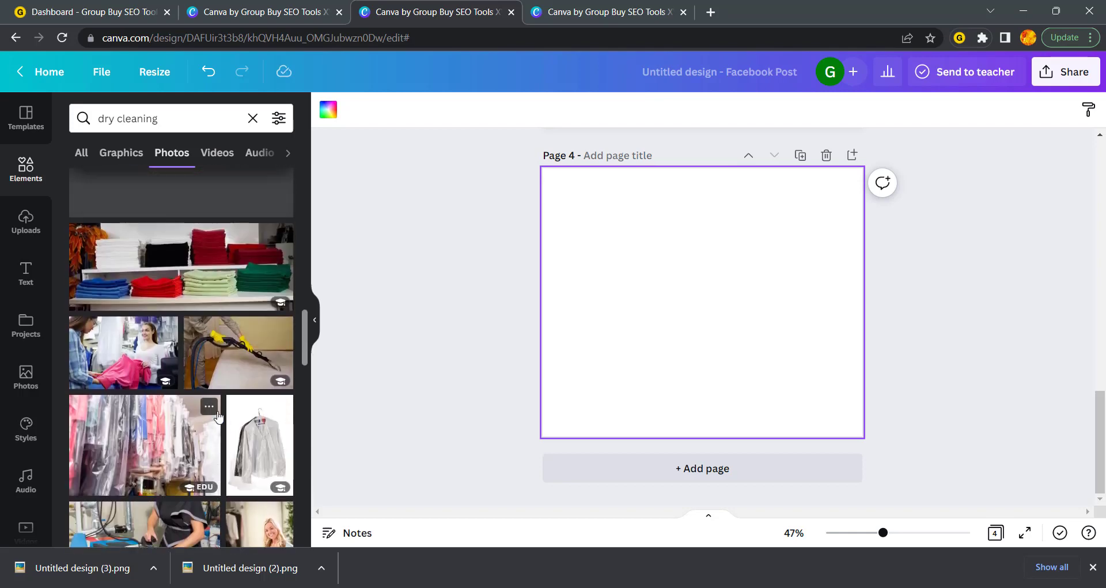
{"action": "scroll", "coordinate": [219, 416], "scroll_direction": "up", "scroll_amount": 5}
{"action": "scroll", "coordinate": [219, 416], "scroll_direction": "up", "scroll_amount": 5}
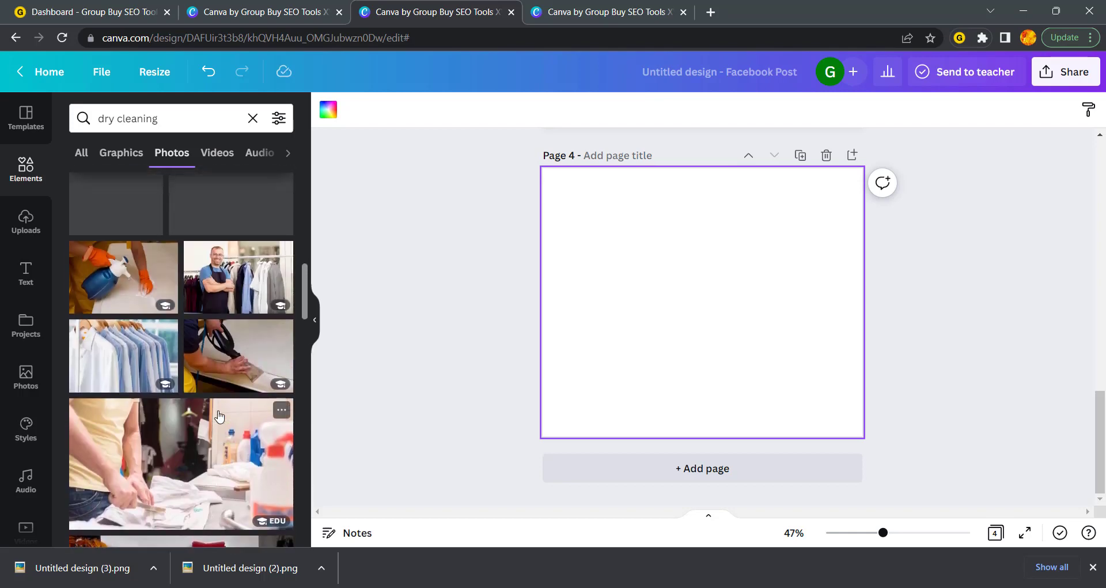
{"action": "scroll", "coordinate": [219, 416], "scroll_direction": "up", "scroll_amount": 5}
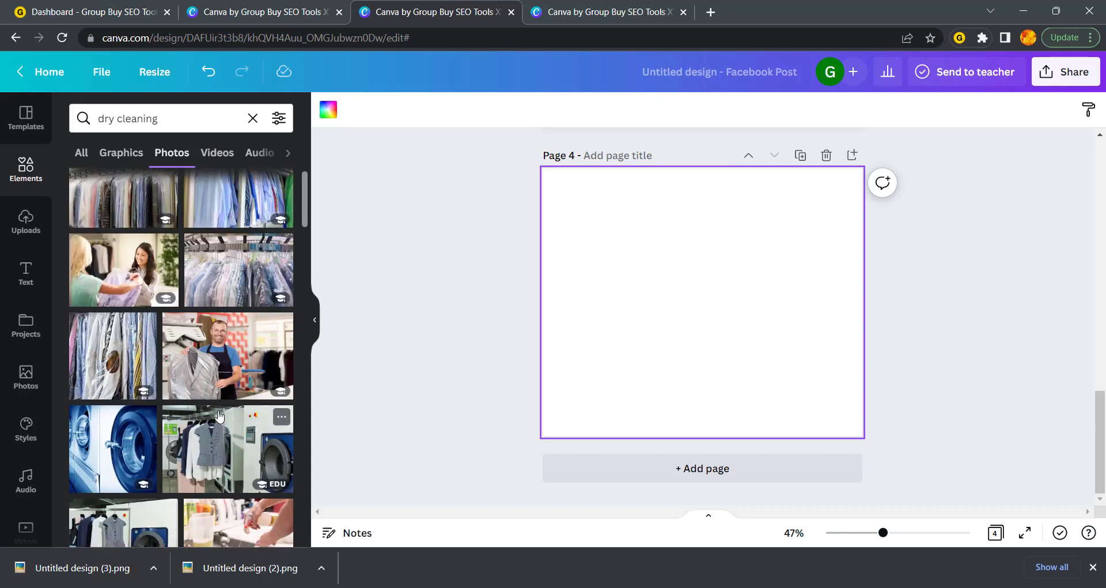
{"action": "scroll", "coordinate": [220, 410], "scroll_direction": "up", "scroll_amount": 1}
{"action": "left_click", "coordinate": [221, 402]}
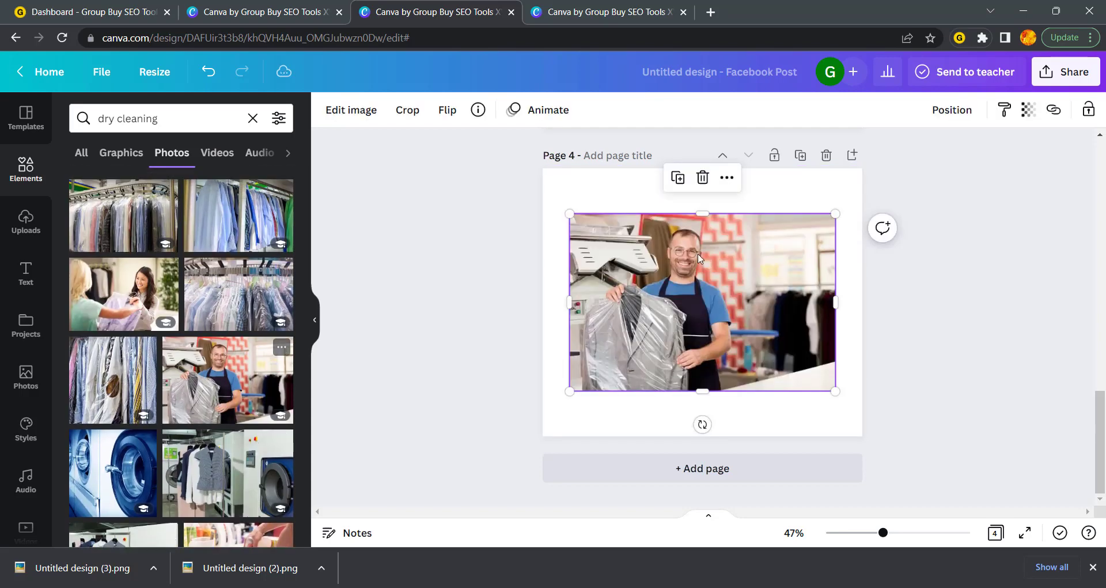
Enlarge the plastic-covered suit photo beyond page 4's edges and reposition it so the man and suit fill the page.
{"action": "left_click_drag", "start_coordinate": [671, 278], "coordinate": [644, 233]}
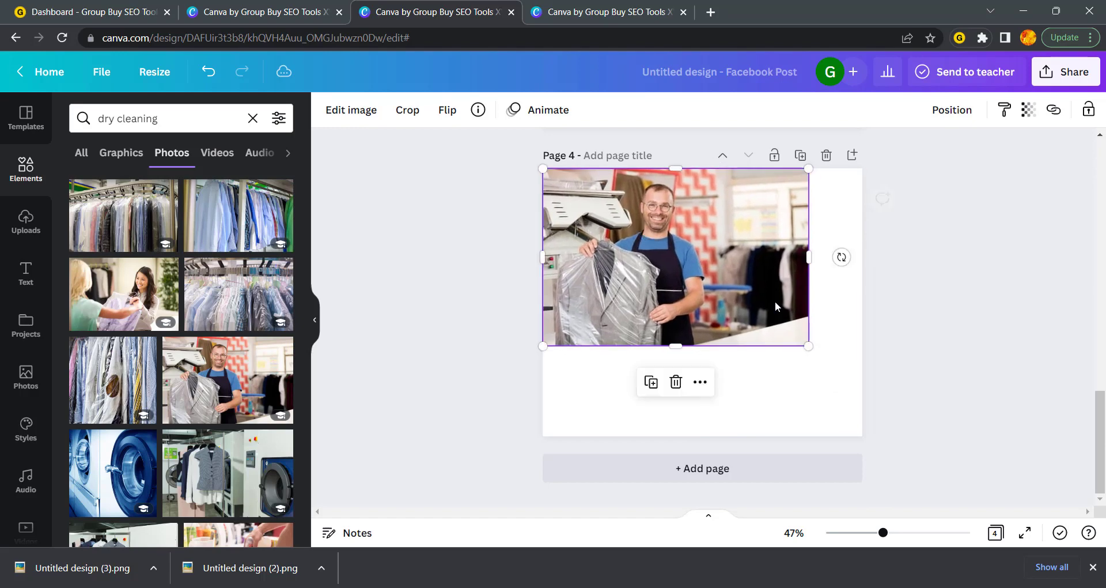
{"action": "left_click_drag", "start_coordinate": [811, 348], "coordinate": [968, 518]}
{"action": "left_click_drag", "start_coordinate": [734, 378], "coordinate": [717, 332]}
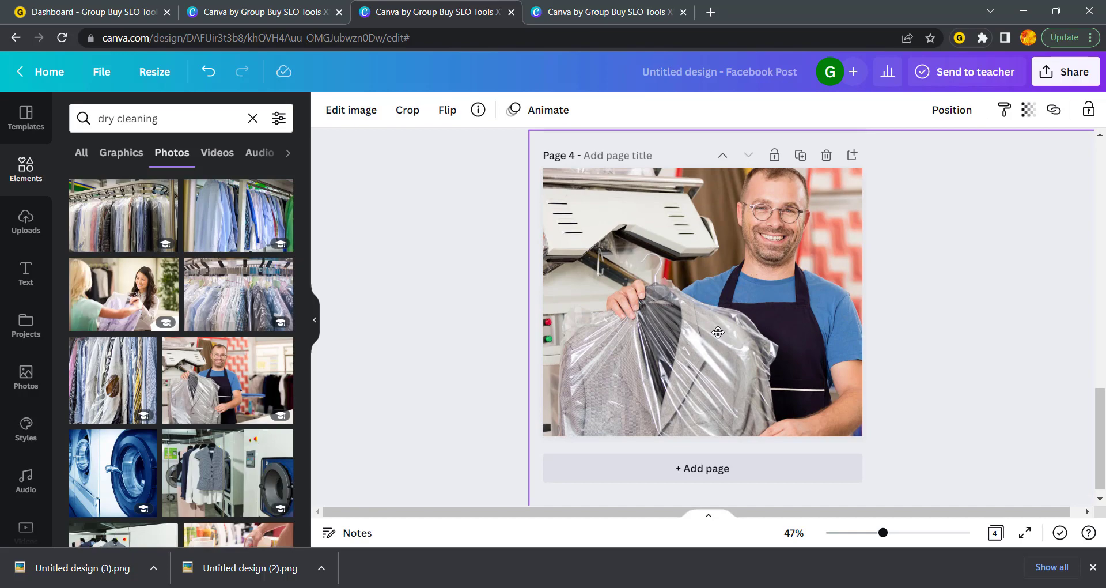
{"action": "left_click_drag", "start_coordinate": [718, 337], "coordinate": [718, 337]}
{"action": "left_click", "coordinate": [425, 279]}
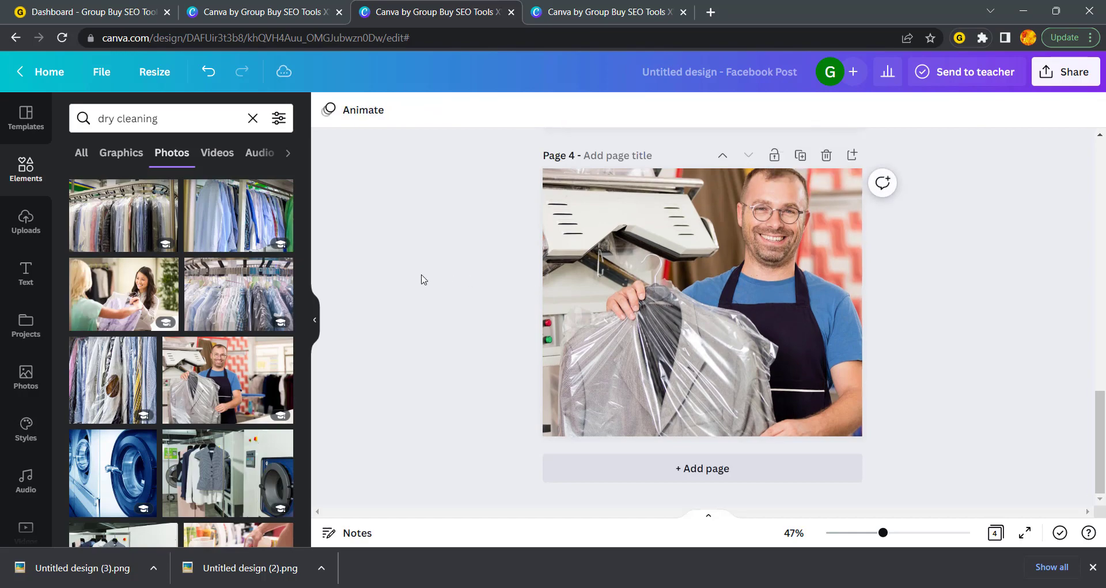
Add a fifth page to the Canva design and check the Leather & Suede and Shirt Laundry sections in Elementor.
{"action": "left_click", "coordinate": [616, 476]}
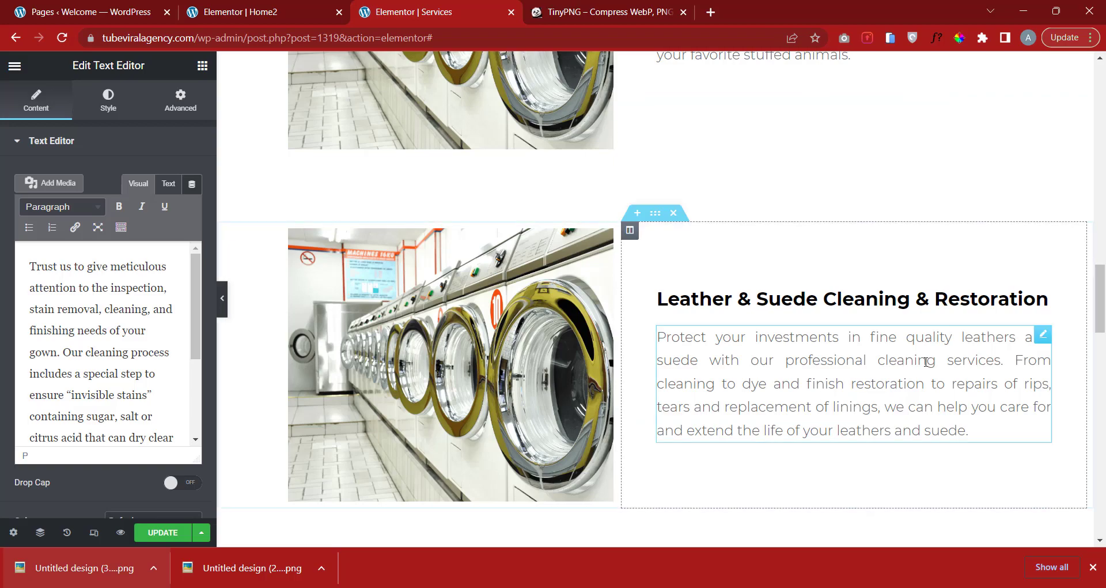
{"action": "scroll", "coordinate": [916, 366], "scroll_direction": "down", "scroll_amount": 6}
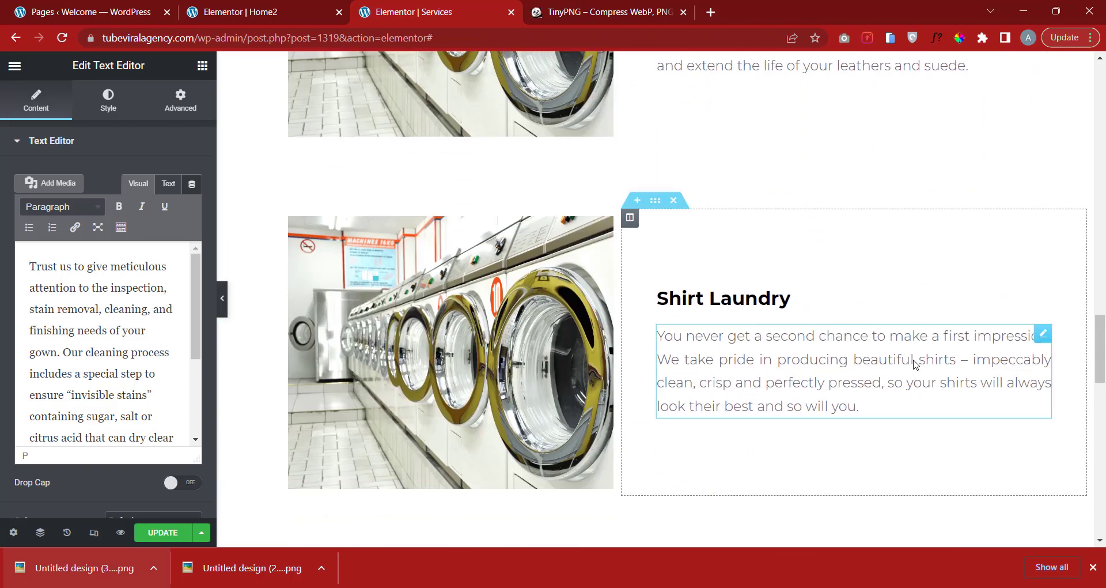
{"action": "scroll", "coordinate": [916, 363], "scroll_direction": "down", "scroll_amount": 3}
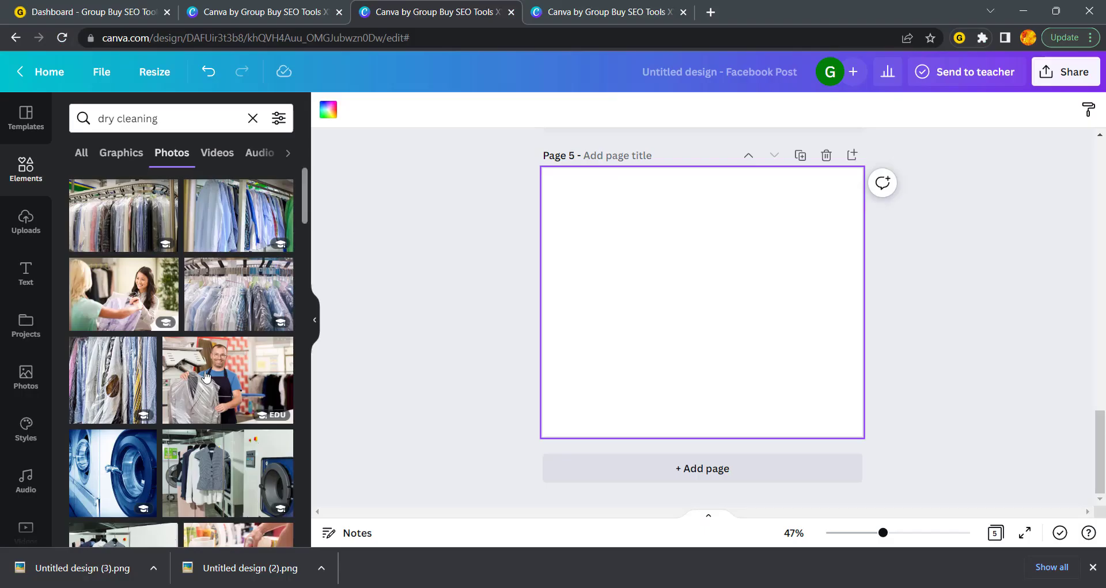
Return to Canva, browse the dry cleaning photos and add the one of a woman holding white shirts to page 5.
{"action": "scroll", "coordinate": [205, 375], "scroll_direction": "down", "scroll_amount": 5}
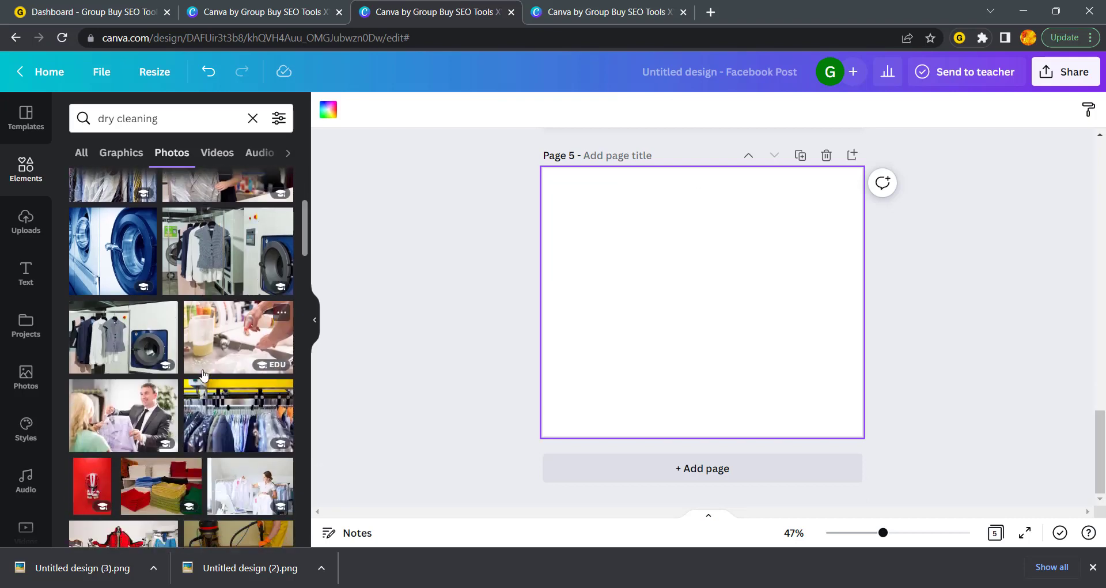
{"action": "scroll", "coordinate": [203, 375], "scroll_direction": "down", "scroll_amount": 4}
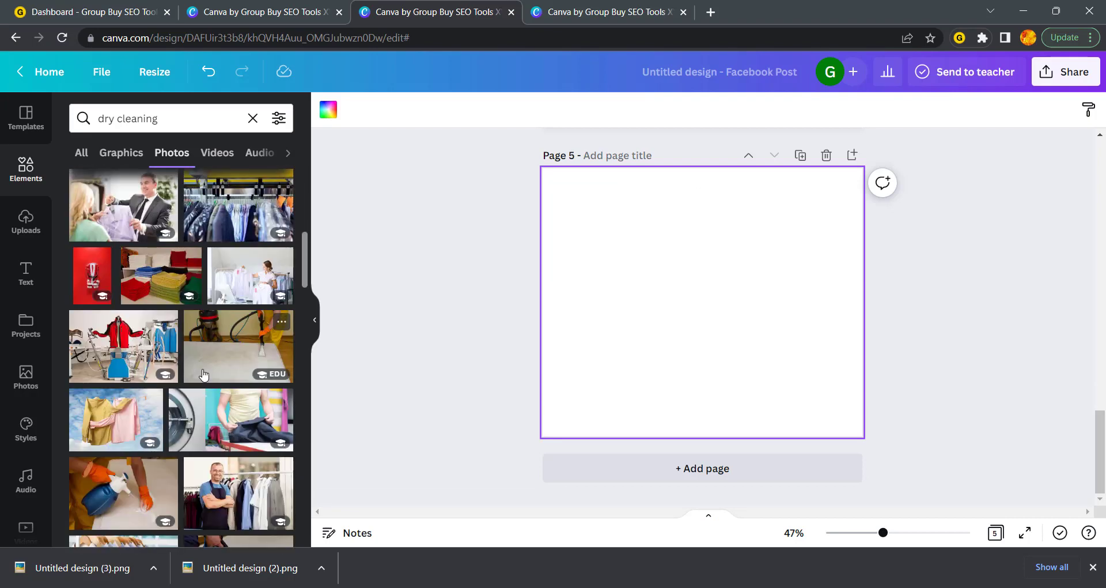
{"action": "left_click", "coordinate": [250, 275]}
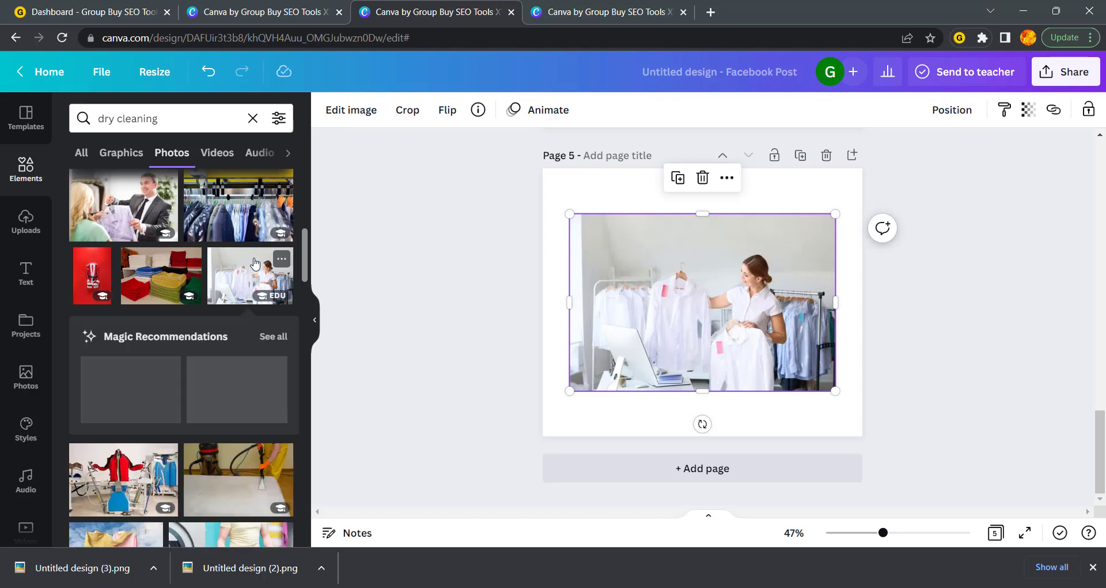
Enlarge the white shirts photo beyond page 5's edges and reposition it so the woman and shirts fill the page.
{"action": "left_click_drag", "start_coordinate": [660, 307], "coordinate": [633, 261]}
{"action": "left_click_drag", "start_coordinate": [809, 346], "coordinate": [987, 464]}
{"action": "left_click_drag", "start_coordinate": [757, 381], "coordinate": [695, 361]}
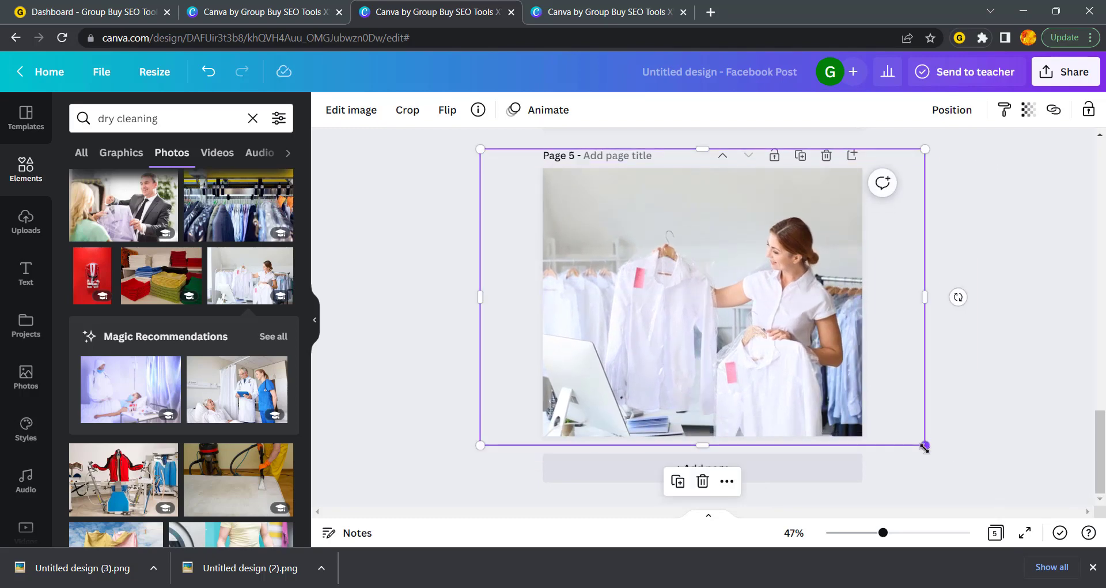
{"action": "left_click_drag", "start_coordinate": [924, 446], "coordinate": [950, 461]}
{"action": "left_click_drag", "start_coordinate": [738, 353], "coordinate": [706, 333]}
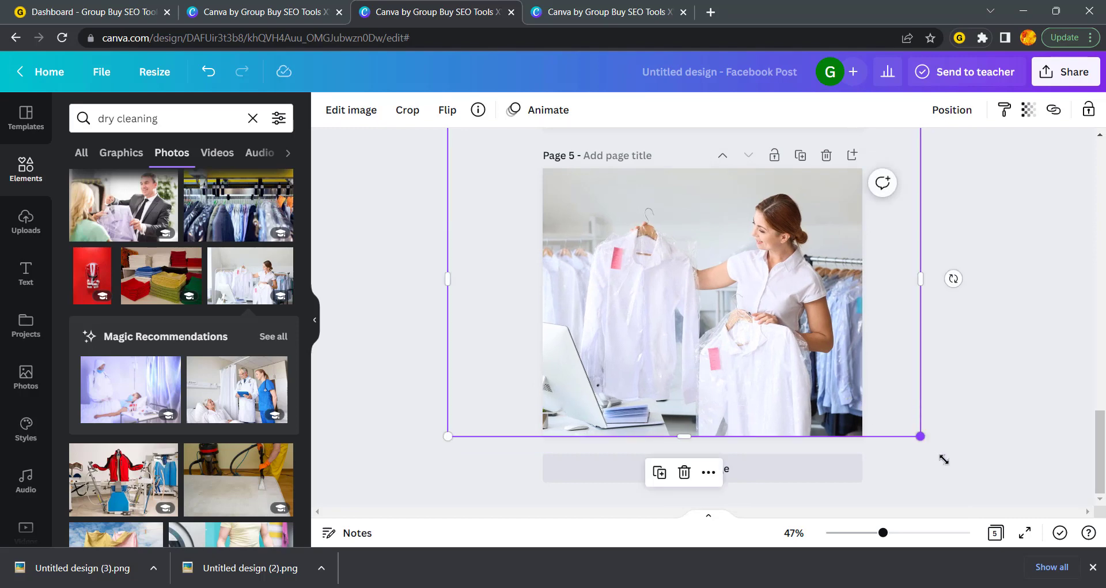
{"action": "left_click_drag", "start_coordinate": [921, 436], "coordinate": [944, 455]}
{"action": "left_click_drag", "start_coordinate": [749, 376], "coordinate": [744, 365]}
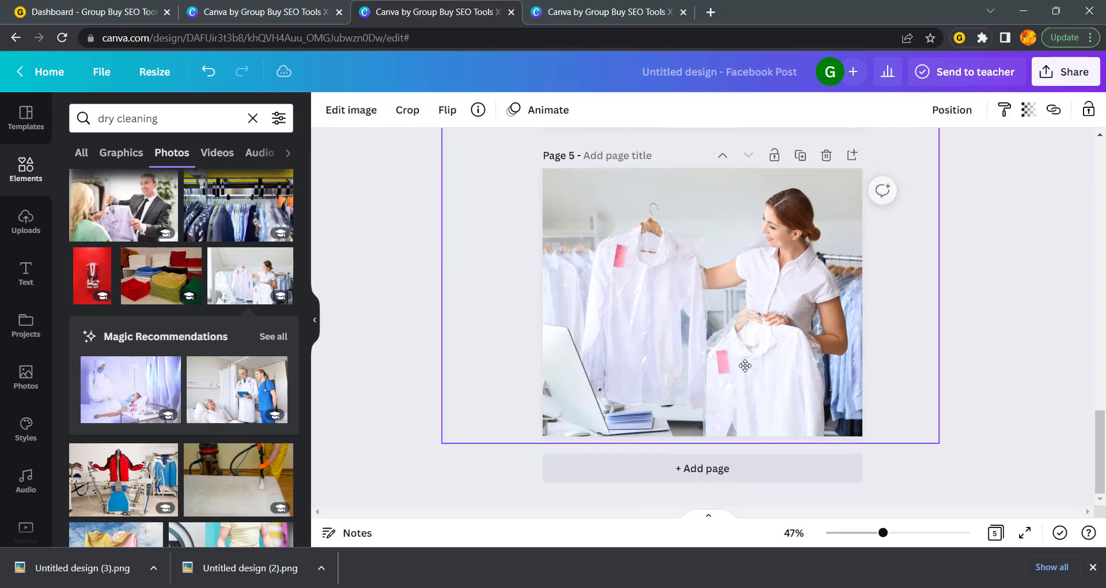
{"action": "left_click", "coordinate": [1001, 304]}
Add a sixth page to the Canva design and check the Wedding Gown Cleaning & Restoration section in Elementor.
{"action": "left_click", "coordinate": [758, 472]}
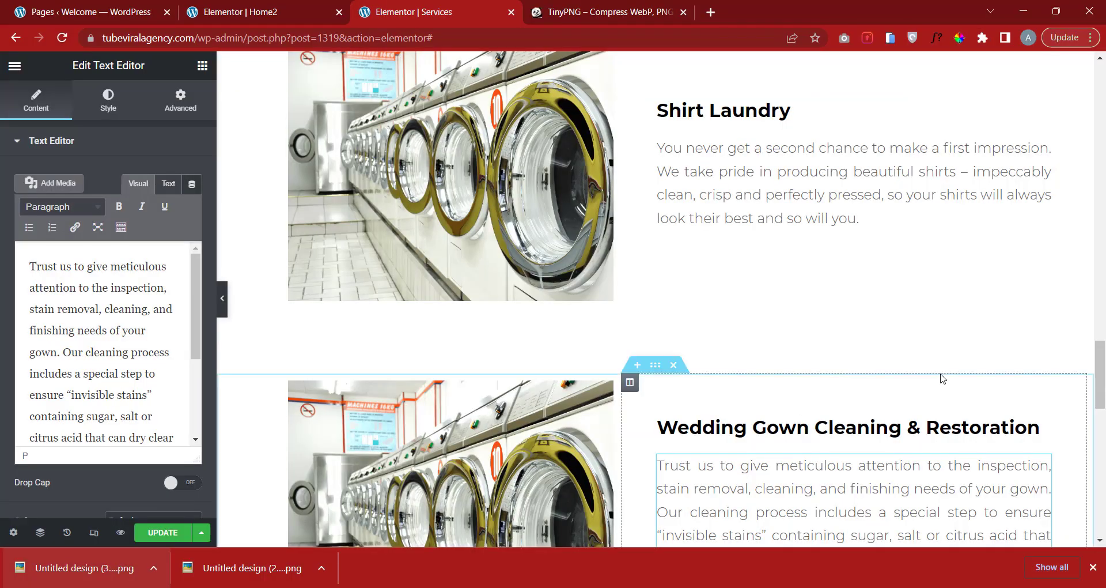
{"action": "scroll", "coordinate": [780, 298], "scroll_direction": "down", "scroll_amount": 4}
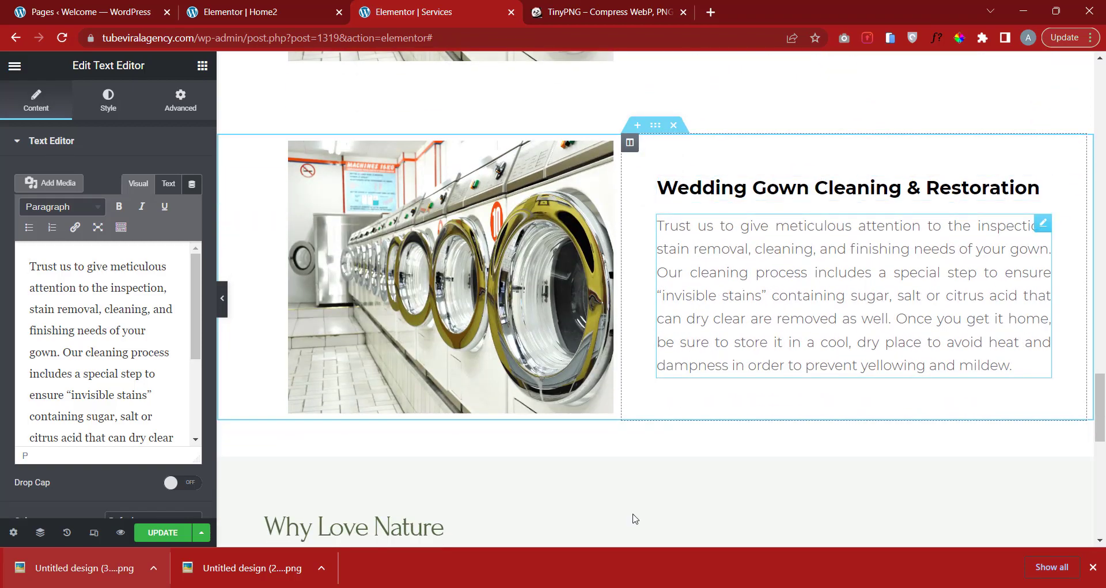
{"action": "scroll", "coordinate": [635, 517], "scroll_direction": "down", "scroll_amount": 2}
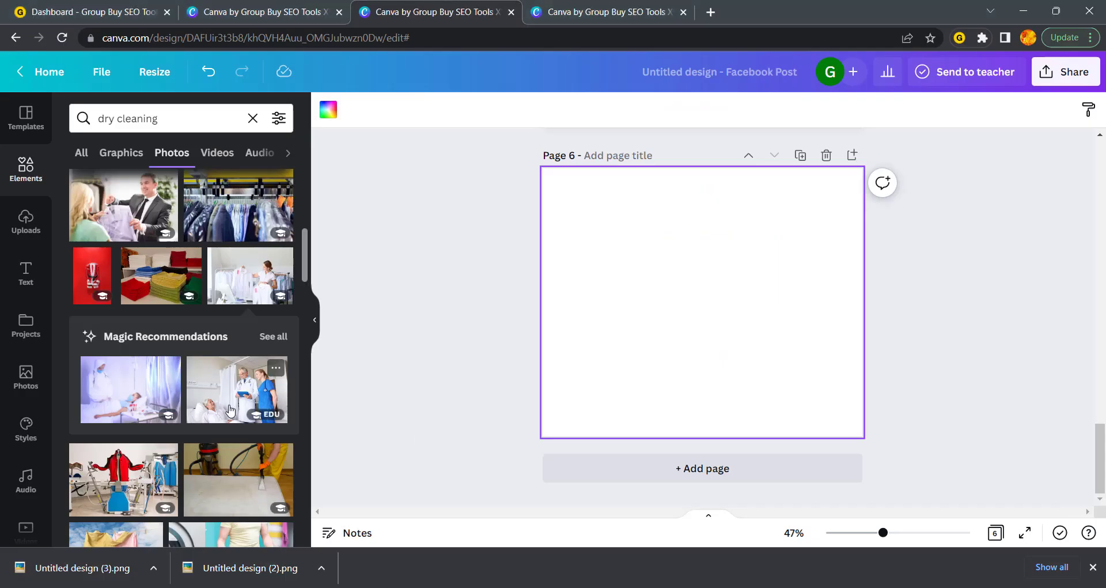
Look through more dry cleaning photos, and search the photo library for wedding gown.
{"action": "scroll", "coordinate": [230, 411], "scroll_direction": "down", "scroll_amount": 2}
{"action": "scroll", "coordinate": [230, 410], "scroll_direction": "down", "scroll_amount": 3}
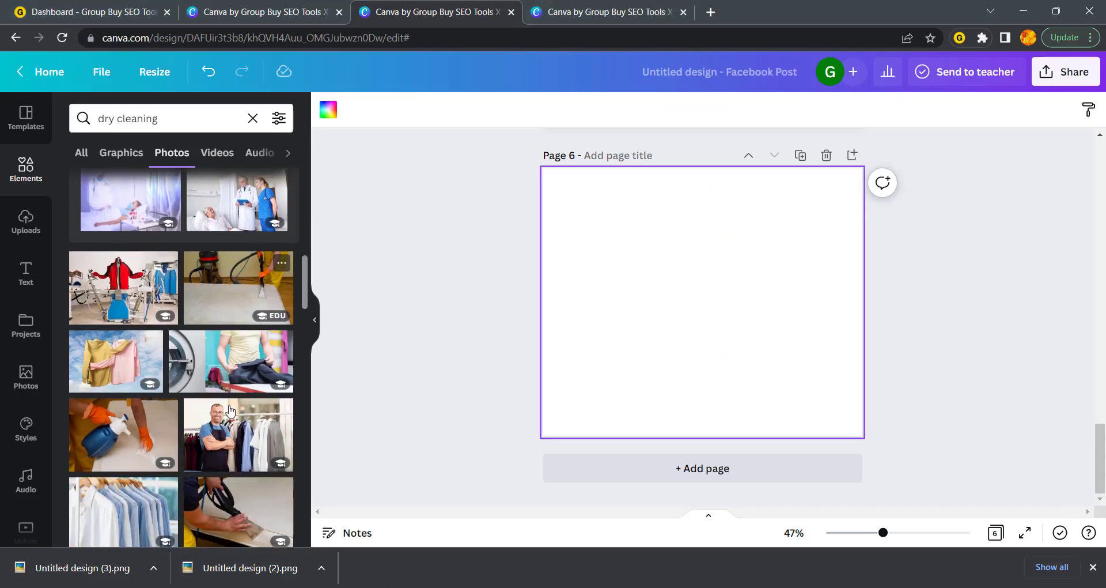
{"action": "scroll", "coordinate": [227, 405], "scroll_direction": "down", "scroll_amount": 2}
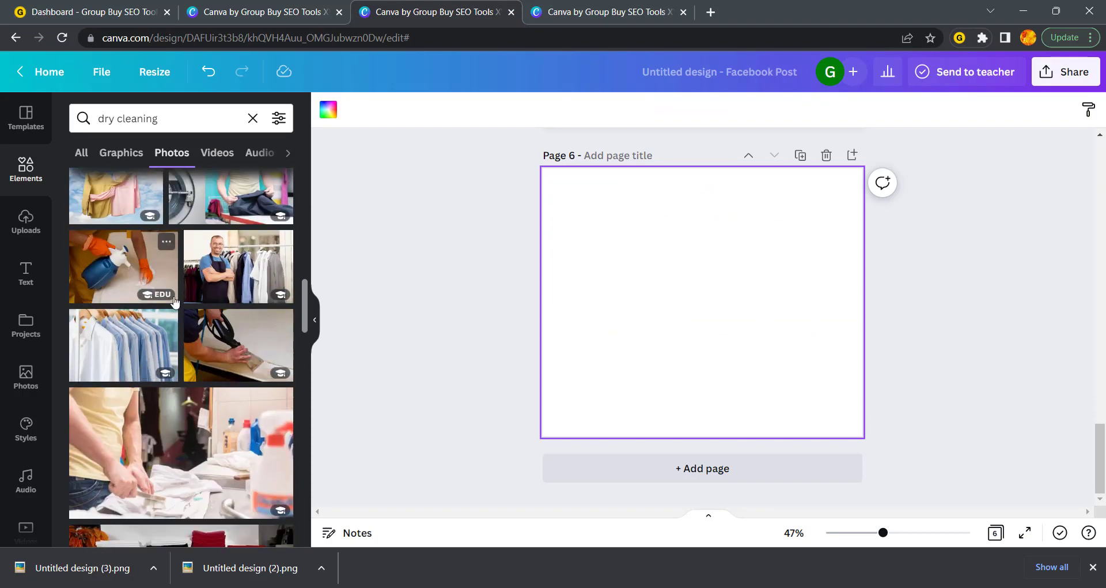
{"action": "scroll", "coordinate": [227, 404], "scroll_direction": "down", "scroll_amount": 2}
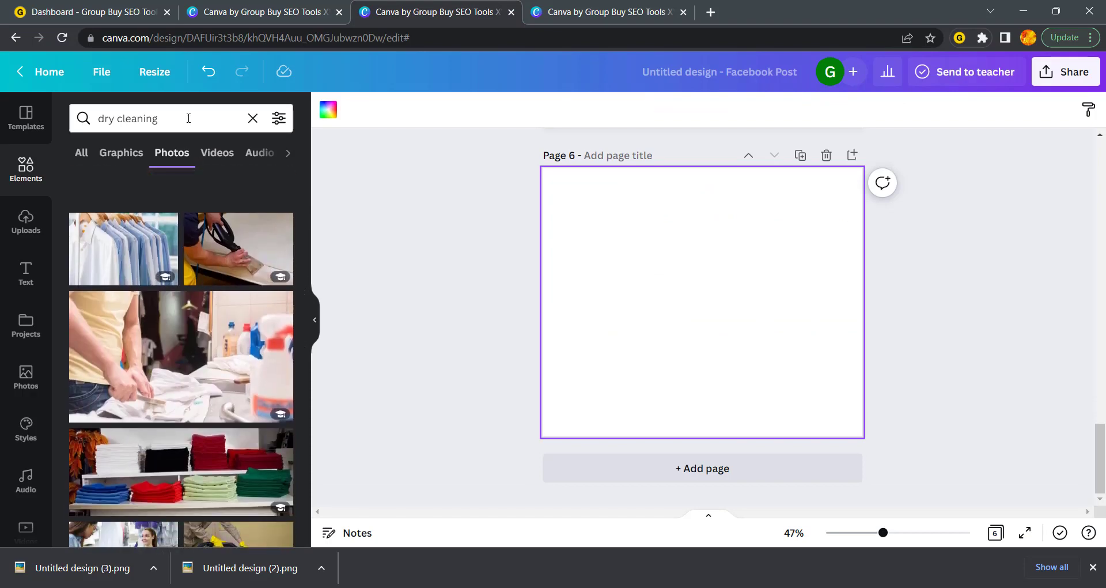
{"action": "left_click", "coordinate": [188, 118]}
{"action": "left_click_drag", "start_coordinate": [216, 113], "coordinate": [37, 117]}
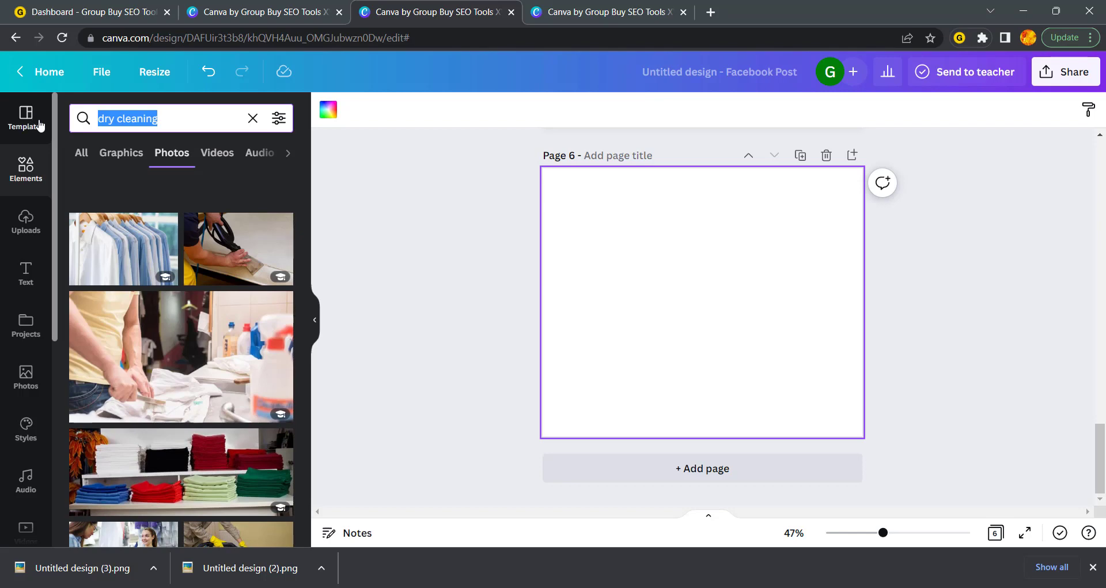
{"action": "type", "text": "wedding go"}
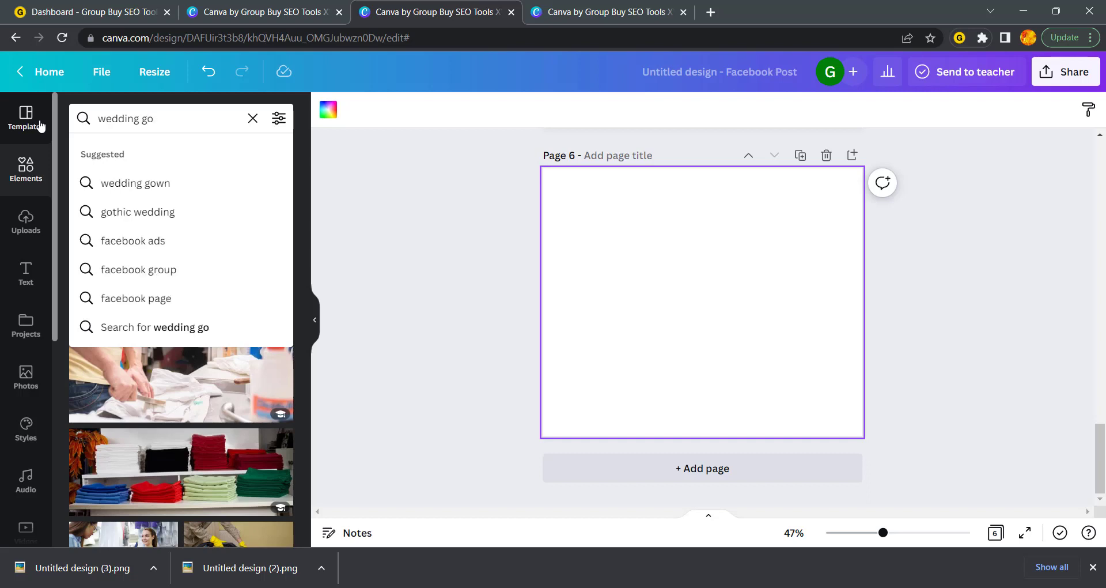
{"action": "left_click", "coordinate": [137, 188]}
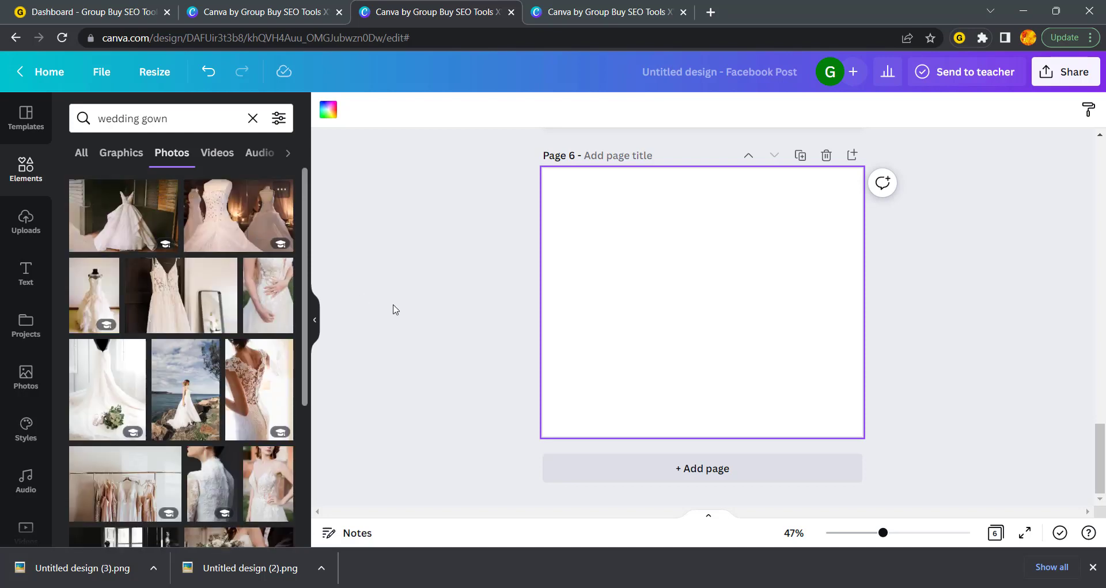
Try the photo of a bride seen from behind in a spread-out white gown on page 6, and delete it.
{"action": "scroll", "coordinate": [149, 325], "scroll_direction": "down", "scroll_amount": 1}
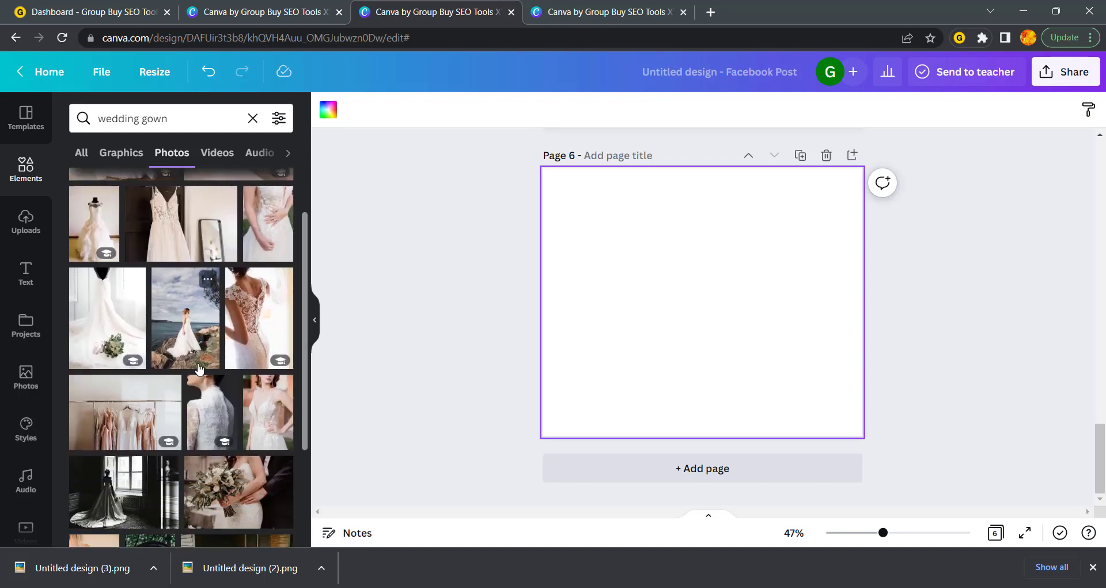
{"action": "scroll", "coordinate": [240, 327], "scroll_direction": "down", "scroll_amount": 10}
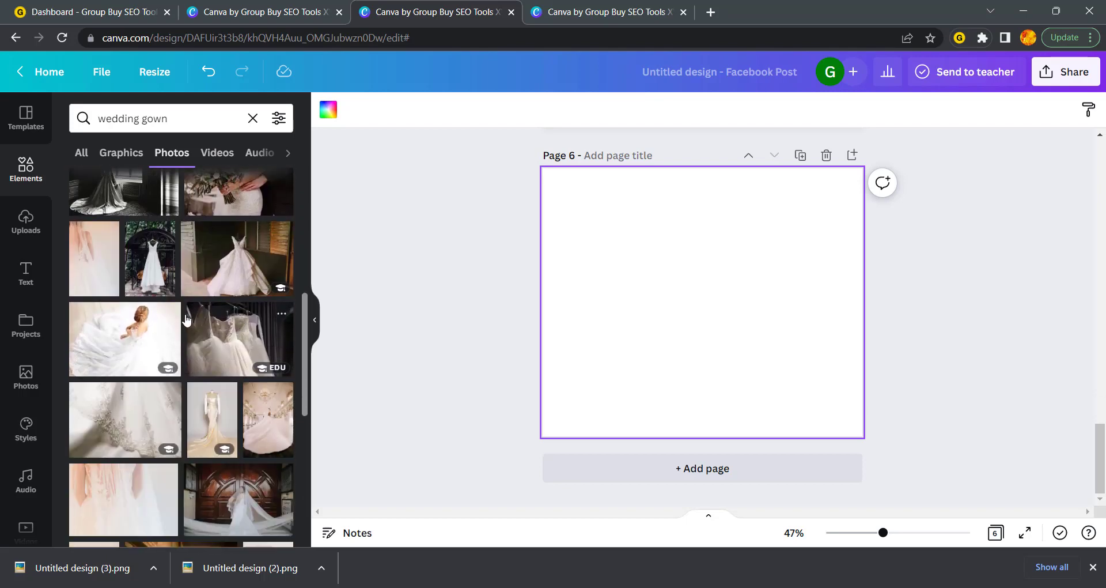
{"action": "left_click", "coordinate": [109, 349]}
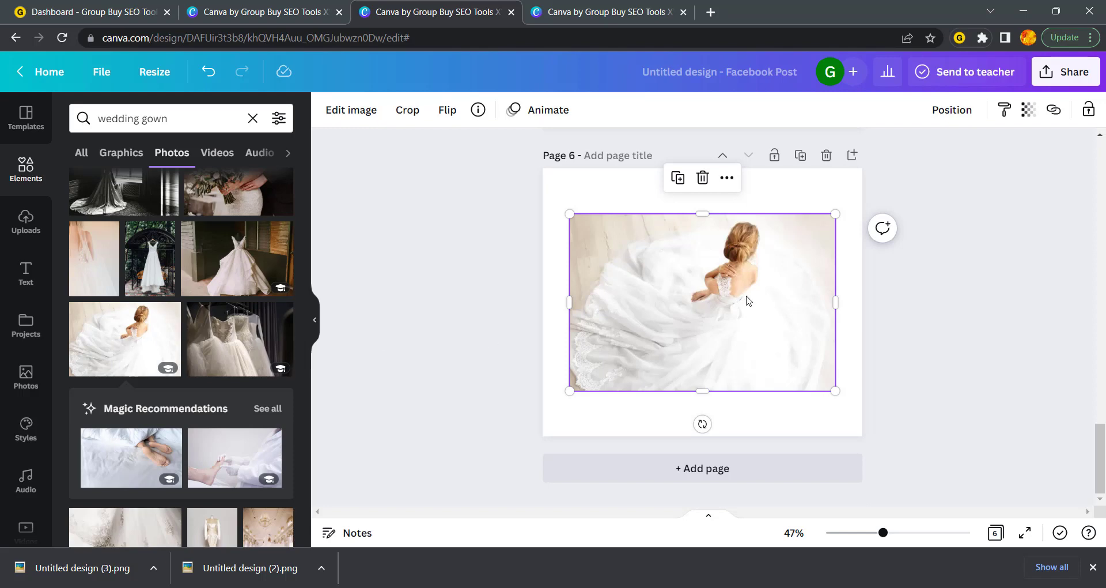
{"action": "left_click", "coordinate": [704, 180]}
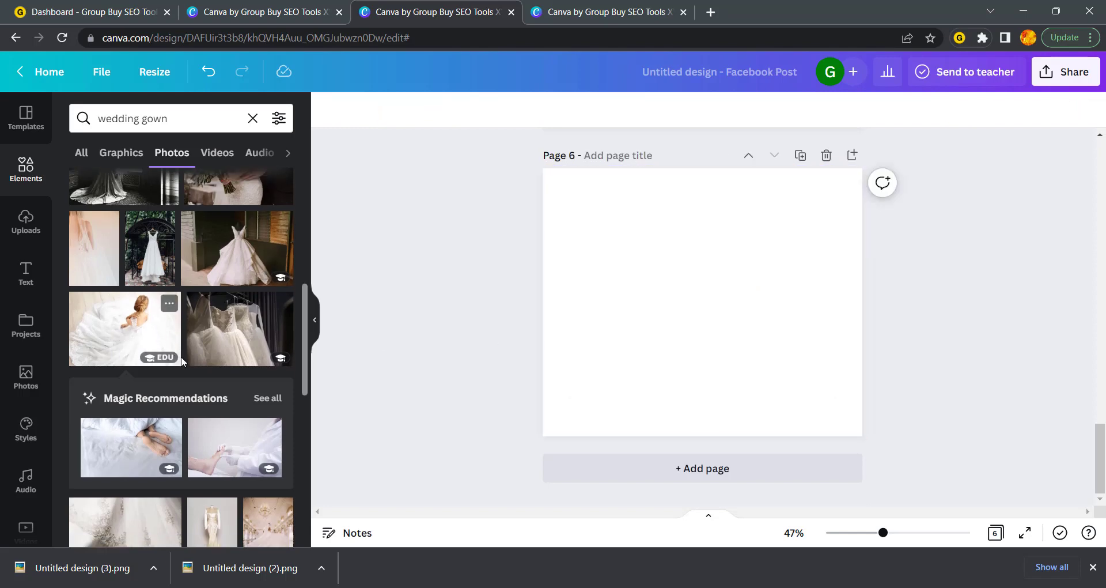
Try the photo of a trailing white gown with a bouquet on page 6, enlarging it to the full page width.
{"action": "scroll", "coordinate": [282, 353], "scroll_direction": "down", "scroll_amount": 2}
{"action": "scroll", "coordinate": [208, 362], "scroll_direction": "down", "scroll_amount": 2}
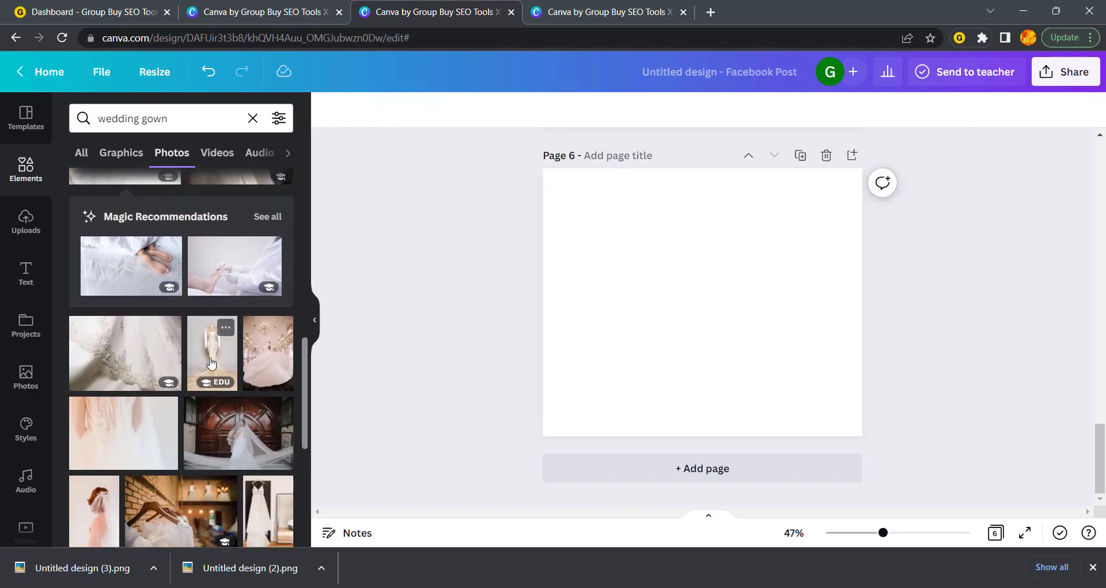
{"action": "scroll", "coordinate": [211, 362], "scroll_direction": "down", "scroll_amount": 3}
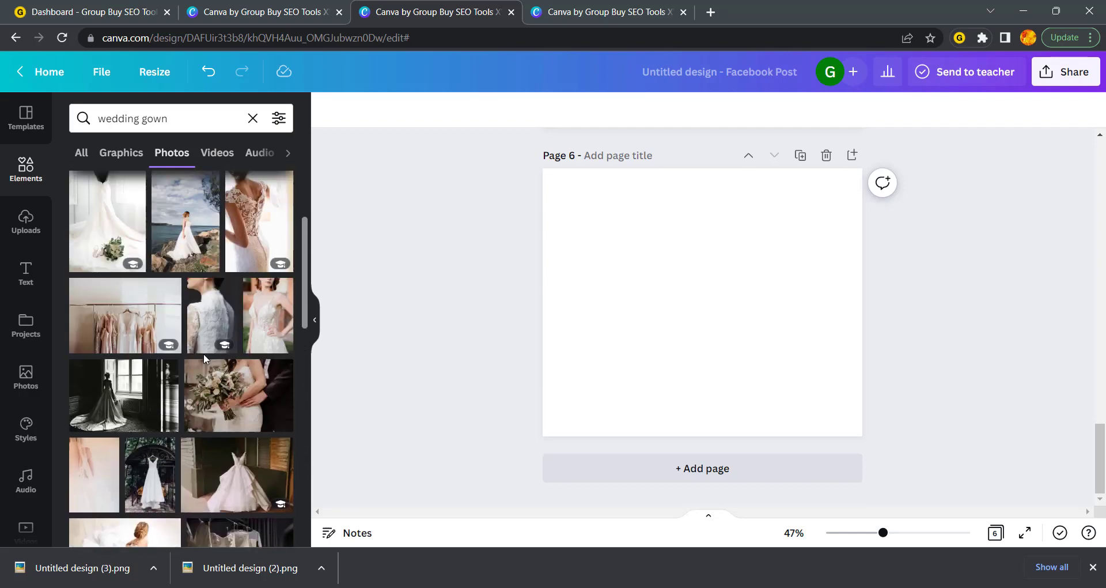
{"action": "scroll", "coordinate": [202, 353], "scroll_direction": "up", "scroll_amount": 1}
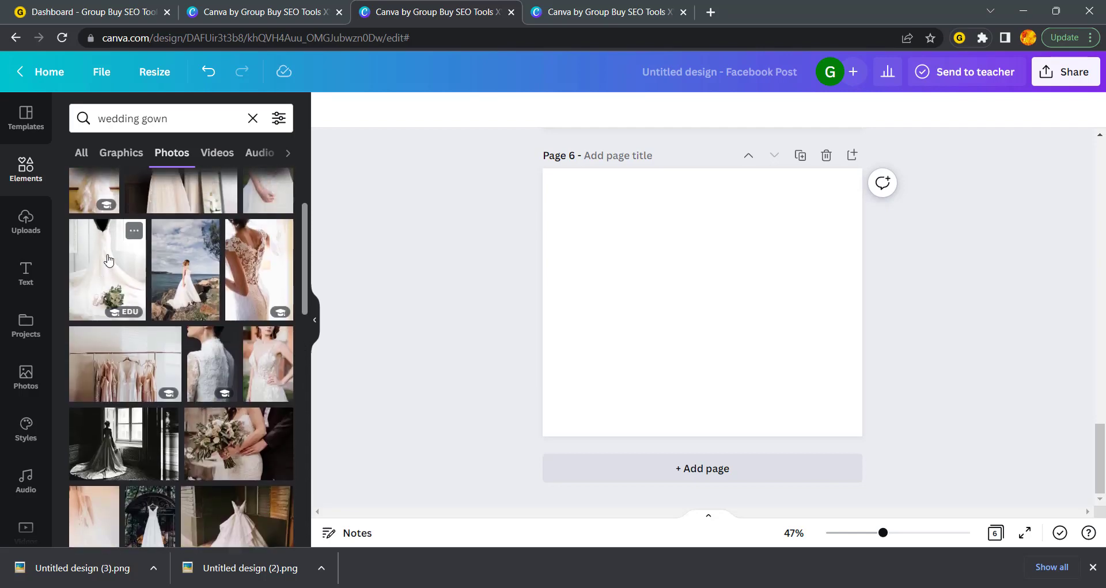
{"action": "left_click", "coordinate": [108, 260]}
{"action": "left_click_drag", "start_coordinate": [652, 254], "coordinate": [616, 221]}
{"action": "left_click_drag", "start_coordinate": [735, 413], "coordinate": [892, 570]}
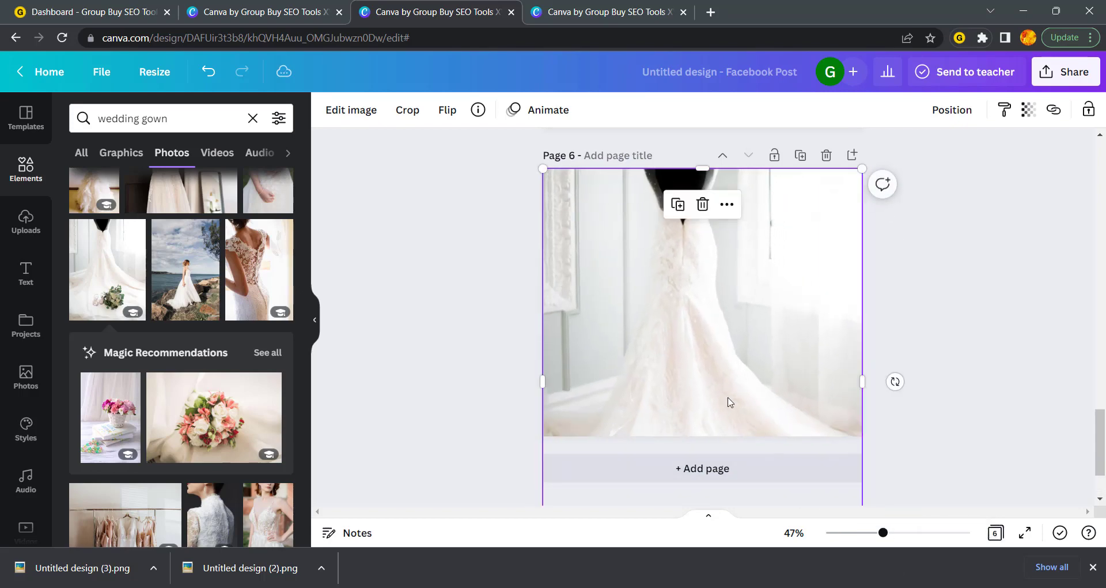
Move the gown photo up so the bouquet shows within page 6, and remove the photo from the page.
{"action": "double_click", "coordinate": [708, 384]}
{"action": "left_click", "coordinate": [511, 354]}
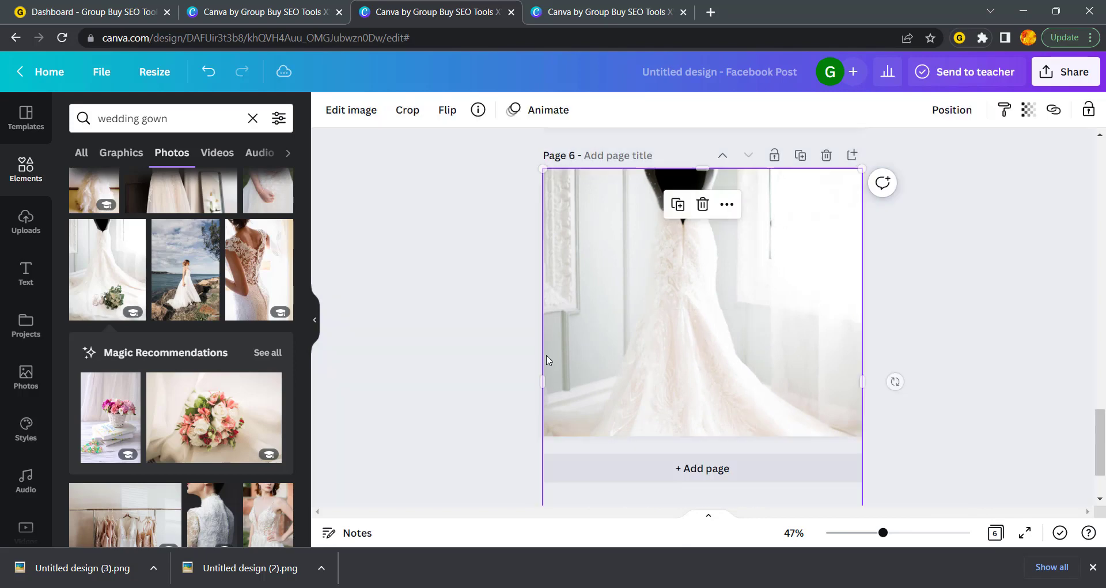
{"action": "left_click_drag", "start_coordinate": [715, 355], "coordinate": [717, 278]}
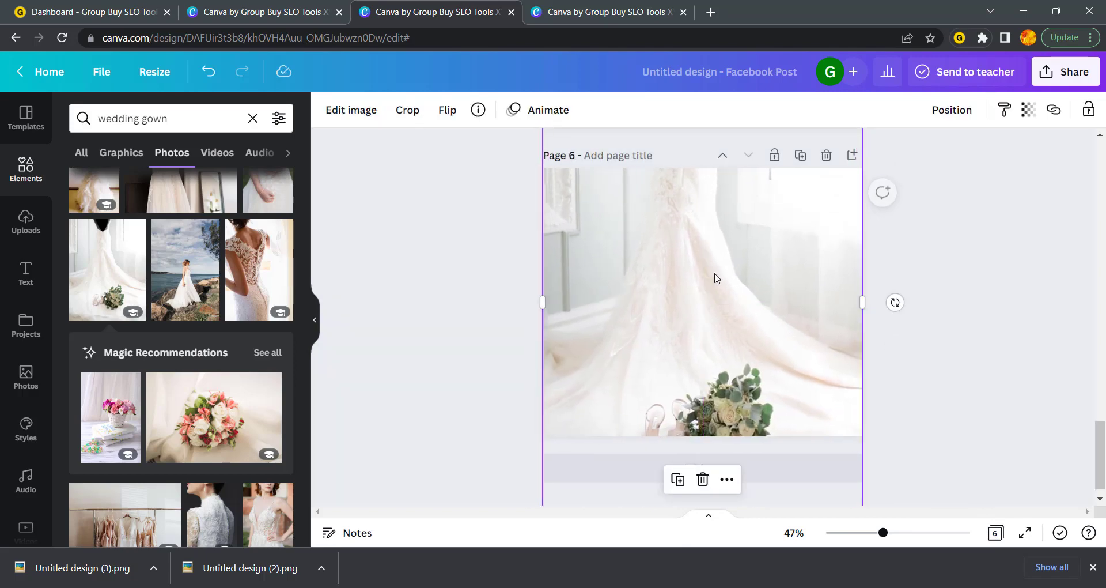
{"action": "left_click", "coordinate": [492, 305]}
{"action": "left_click", "coordinate": [770, 337]}
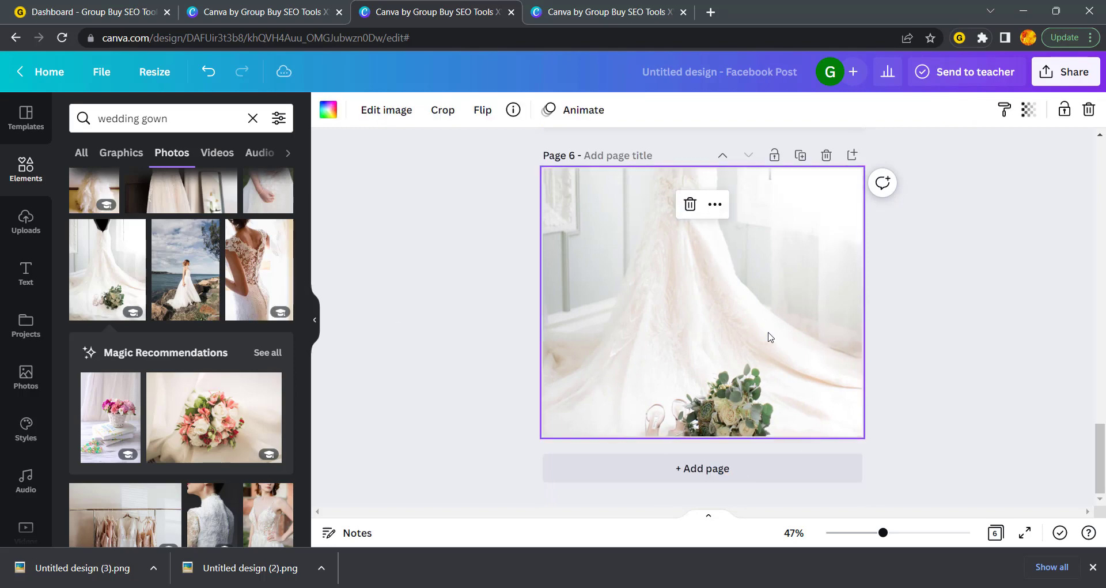
{"action": "key", "text": "Delete"}
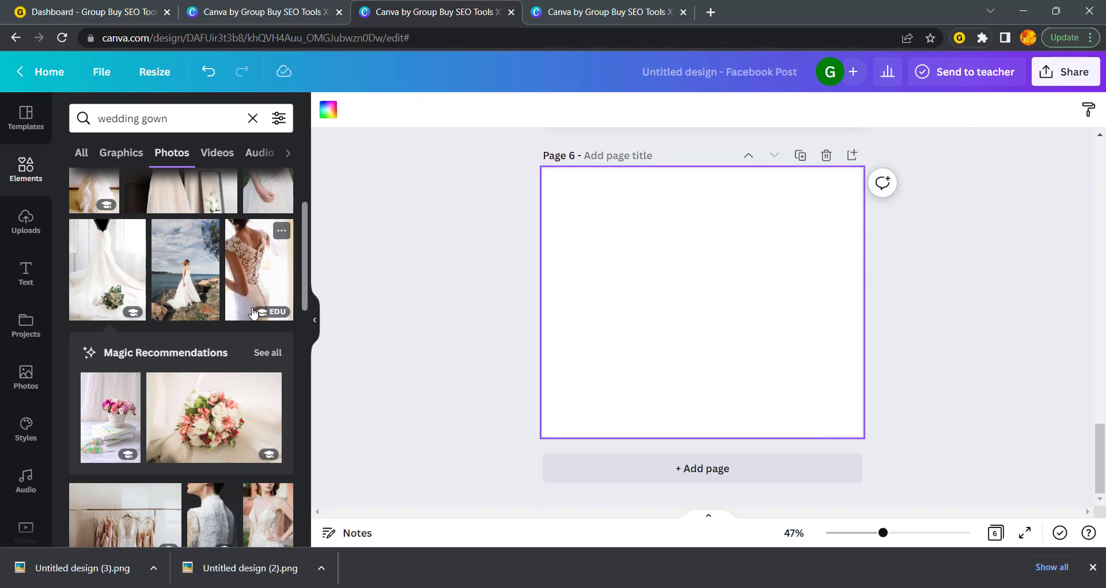
Browse further wedding gown photos and add the grey close-up of a gown with a row of buttons to page 6.
{"action": "scroll", "coordinate": [254, 313], "scroll_direction": "down", "scroll_amount": 5}
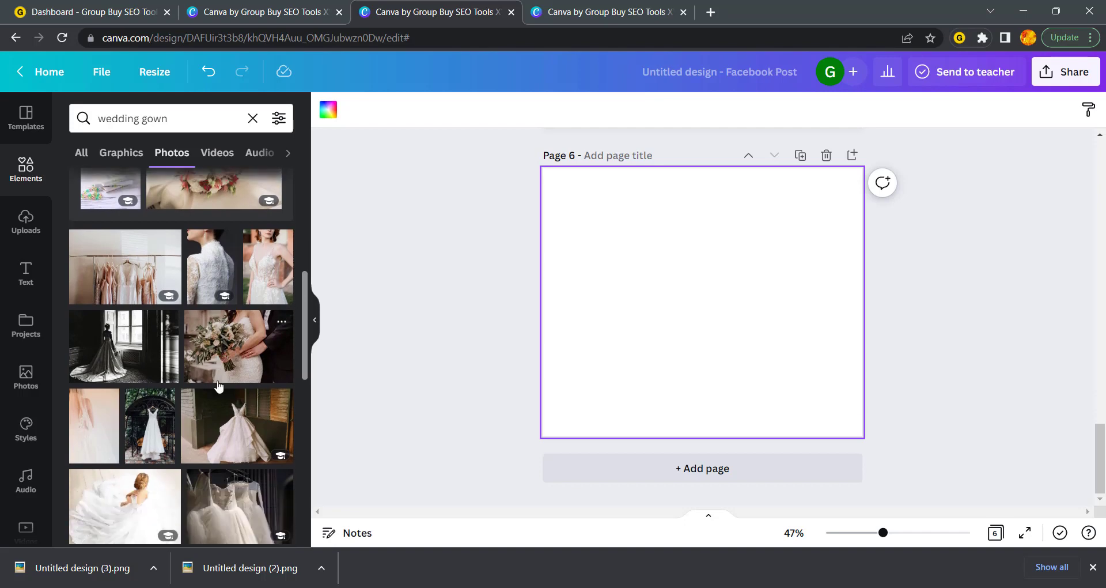
{"action": "scroll", "coordinate": [219, 386], "scroll_direction": "down", "scroll_amount": 10}
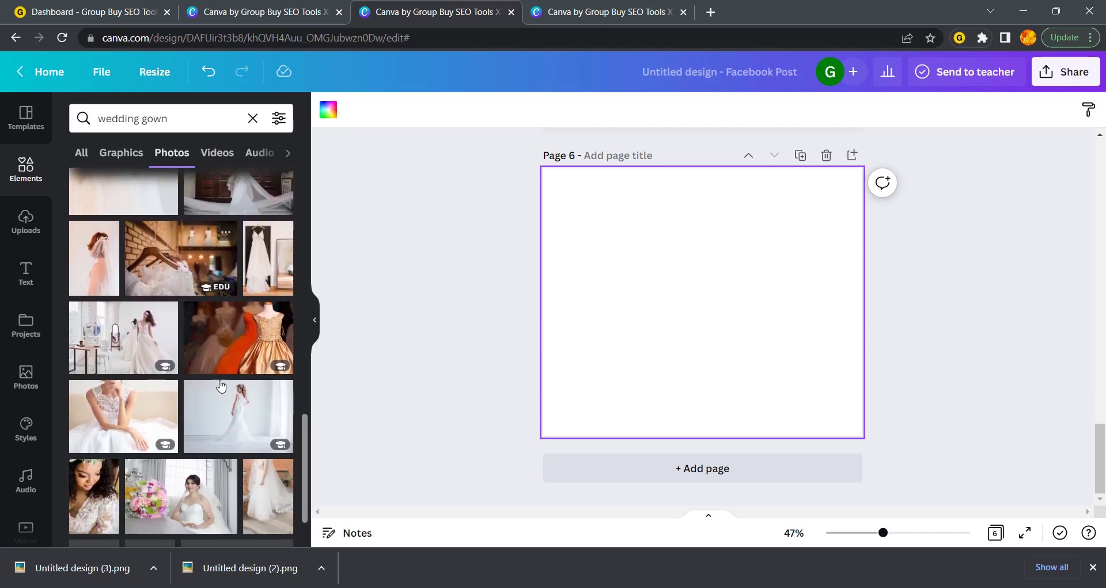
{"action": "scroll", "coordinate": [220, 385], "scroll_direction": "down", "scroll_amount": 2}
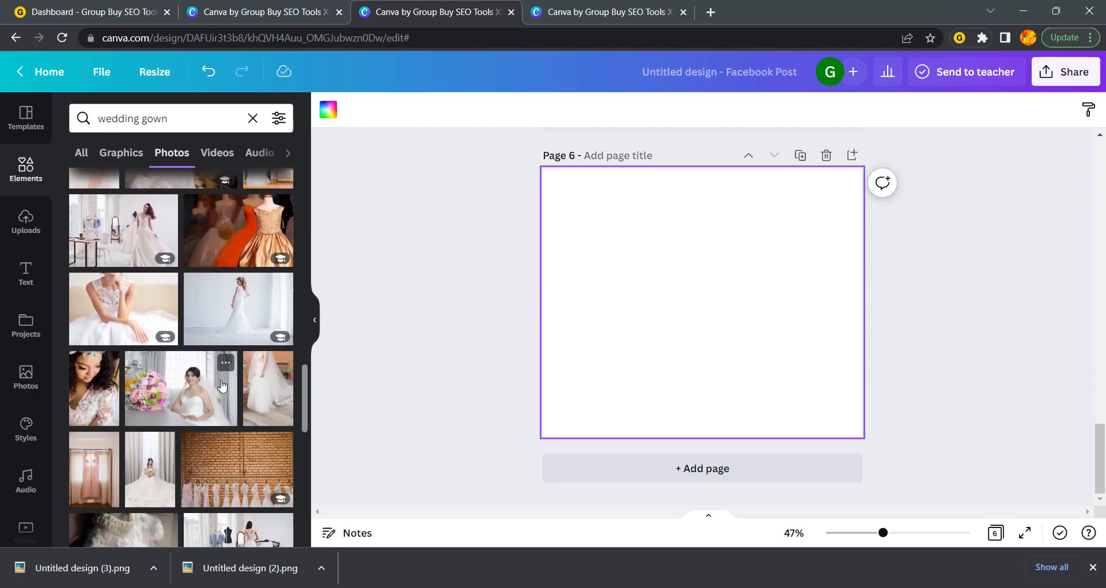
{"action": "scroll", "coordinate": [222, 385], "scroll_direction": "down", "scroll_amount": 3}
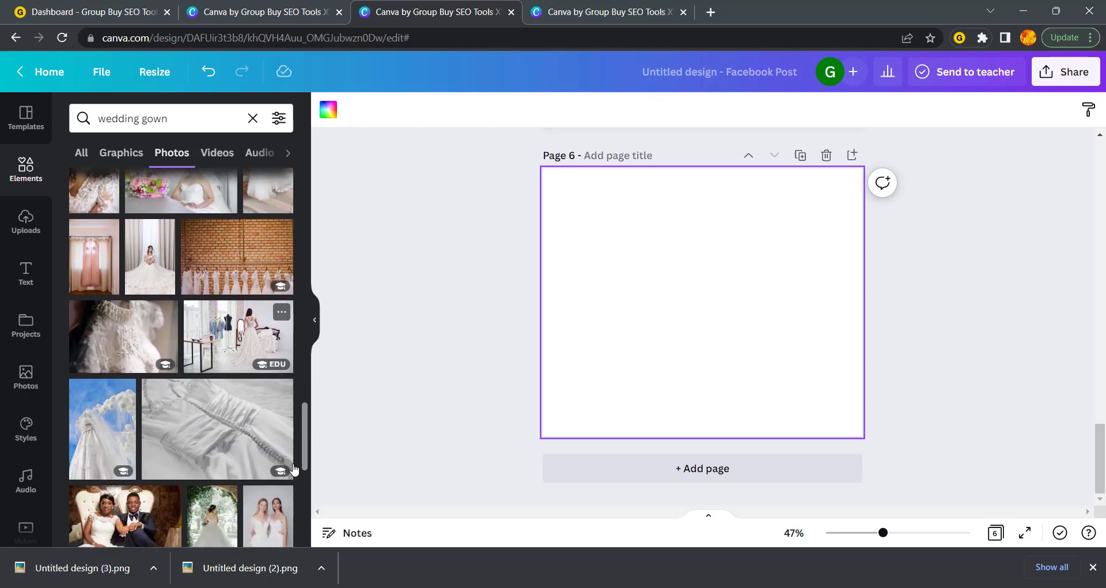
{"action": "scroll", "coordinate": [246, 421], "scroll_direction": "down", "scroll_amount": 2}
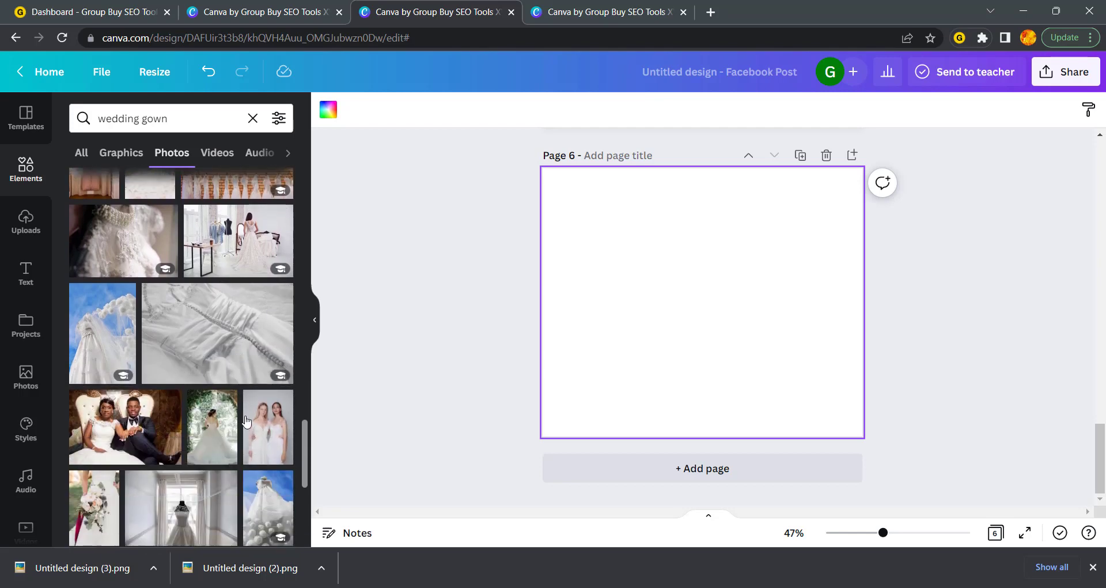
{"action": "left_click", "coordinate": [211, 327]}
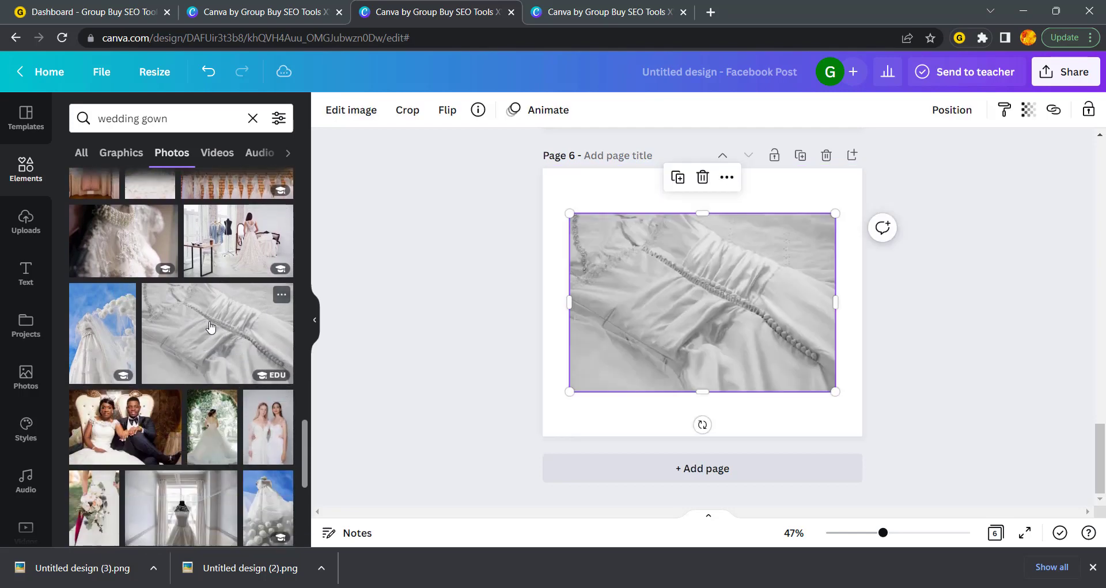
Enlarge the buttoned gown close-up beyond page 6's edges and reposition it to fill the whole page.
{"action": "left_click_drag", "start_coordinate": [655, 299], "coordinate": [682, 244]}
{"action": "left_click_drag", "start_coordinate": [523, 398], "coordinate": [463, 436]}
{"action": "left_click_drag", "start_coordinate": [607, 360], "coordinate": [723, 348]}
{"action": "left_click", "coordinate": [459, 354]}
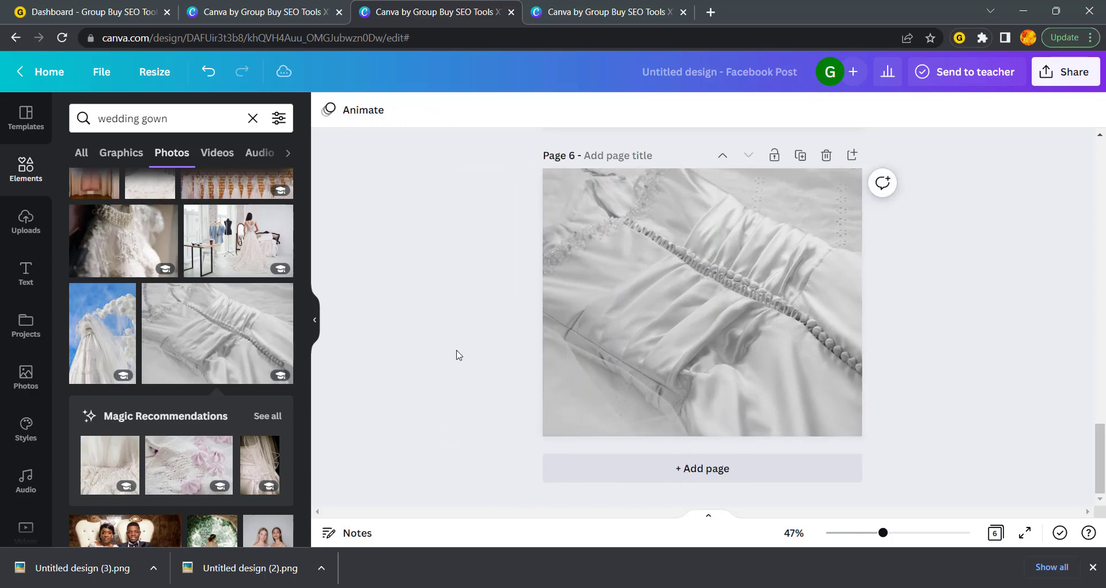
Delete the first page, showing the row of laundromat washing machines, from the design.
{"action": "scroll", "coordinate": [509, 392], "scroll_direction": "up", "scroll_amount": 20}
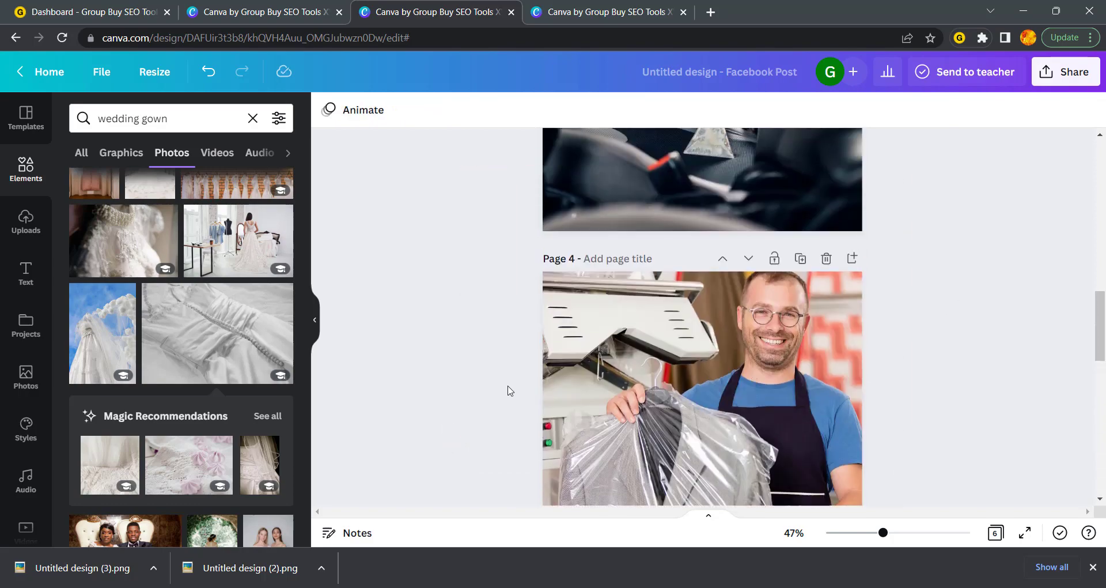
{"action": "scroll", "coordinate": [509, 384], "scroll_direction": "up", "scroll_amount": 3}
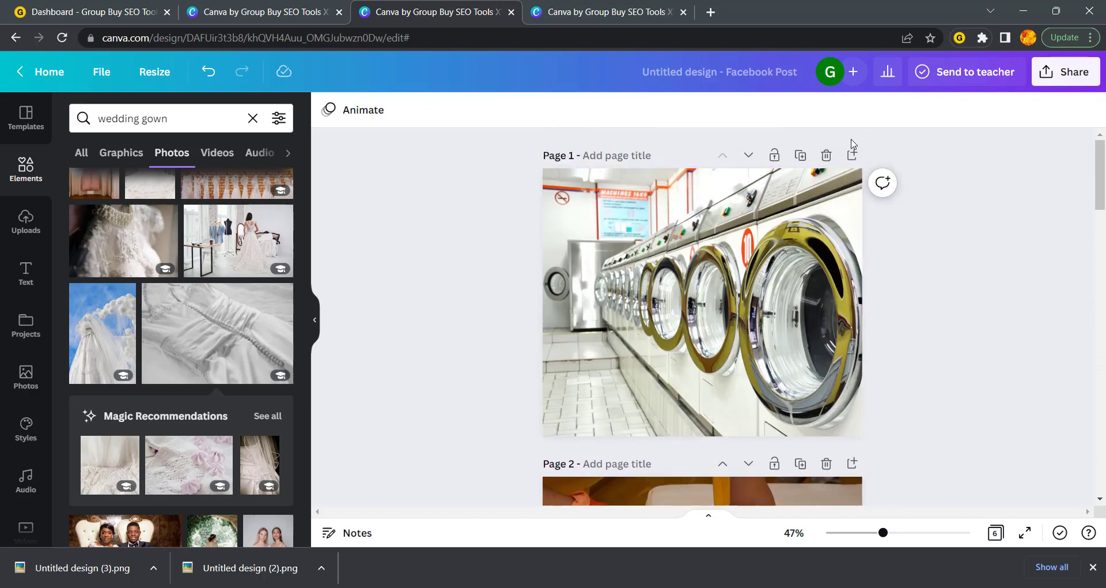
{"action": "left_click", "coordinate": [826, 163]}
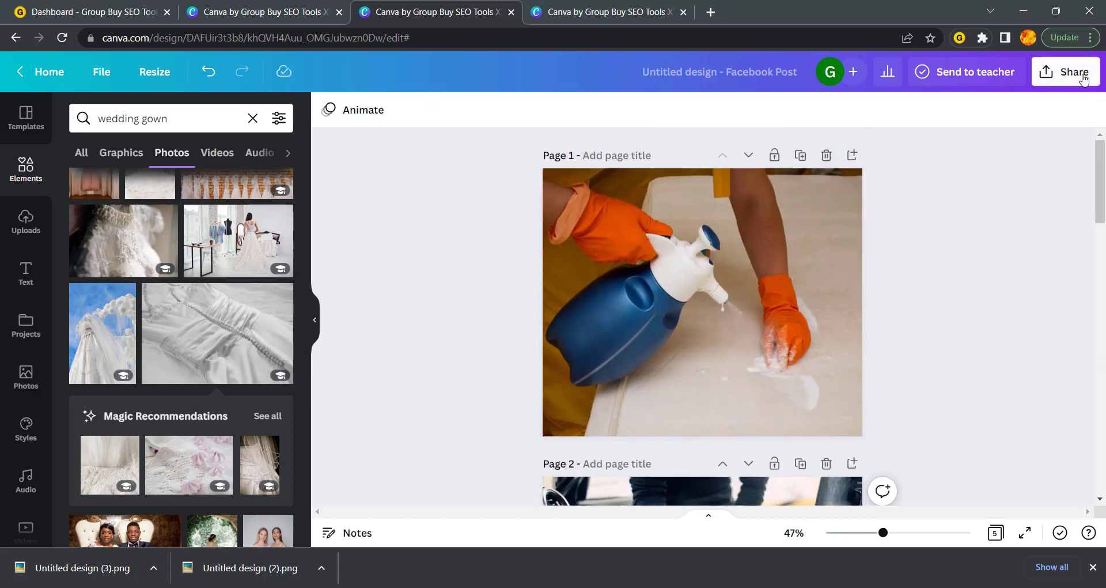
Download all five pages of the design as PNG at size 1.
{"action": "left_click", "coordinate": [1083, 78]}
{"action": "left_click", "coordinate": [911, 421]}
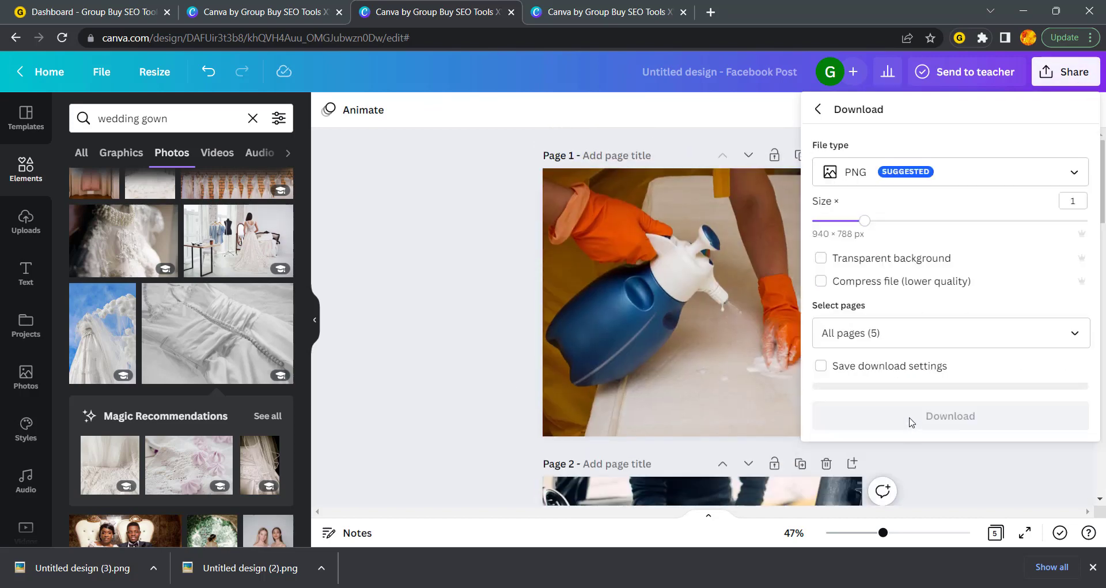
{"action": "left_click", "coordinate": [886, 418]}
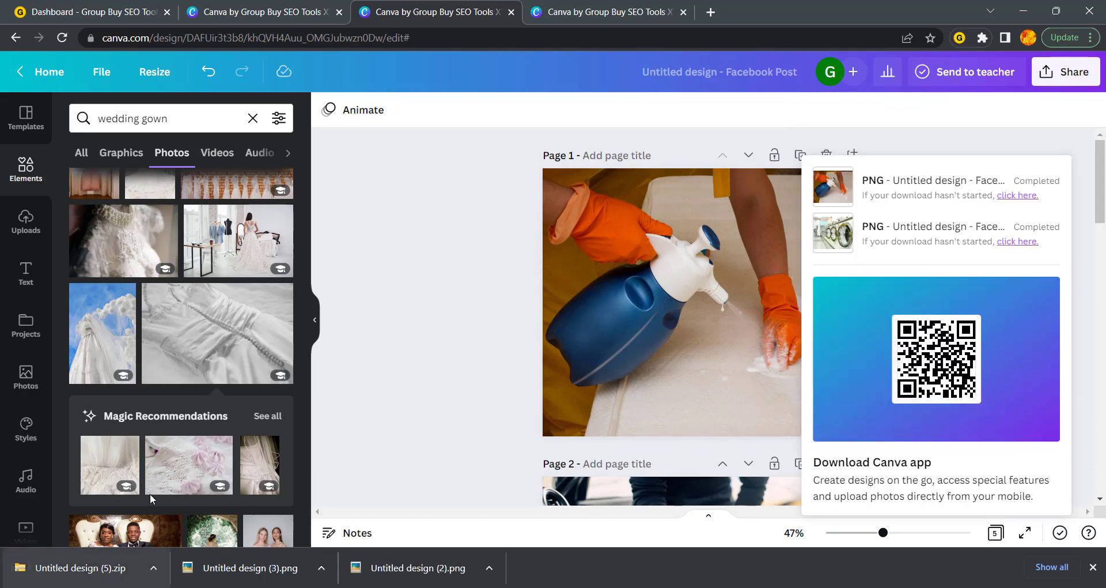
Locate the downloaded Untitled design (5).zip in File Explorer and extract it within the Downloads folder.
{"action": "right_click", "coordinate": [95, 566]}
{"action": "left_click", "coordinate": [142, 522]}
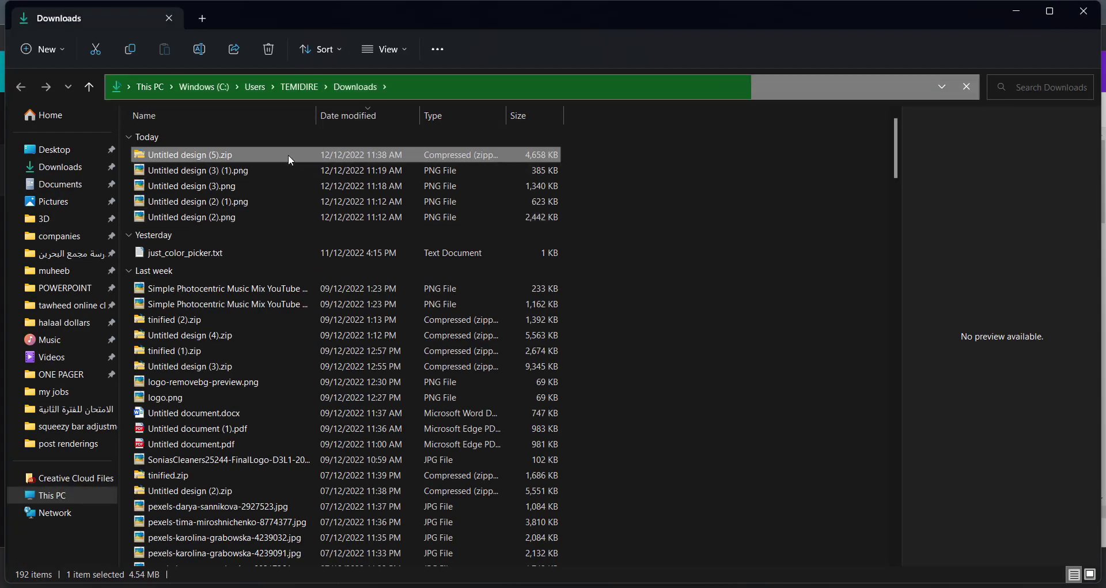
{"action": "right_click", "coordinate": [288, 154]}
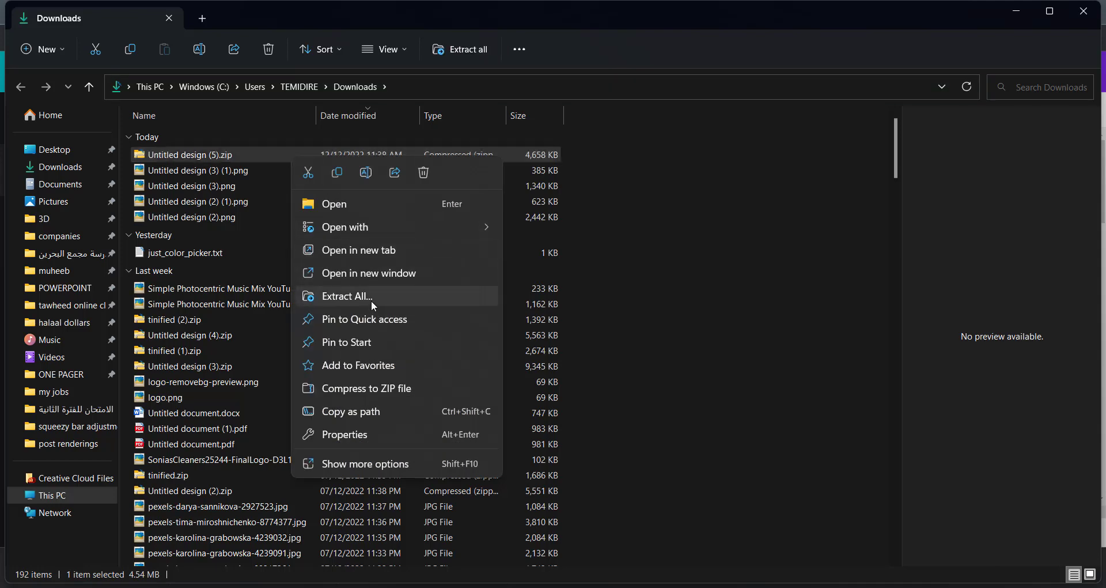
{"action": "left_click", "coordinate": [371, 299]}
{"action": "left_click", "coordinate": [659, 446]}
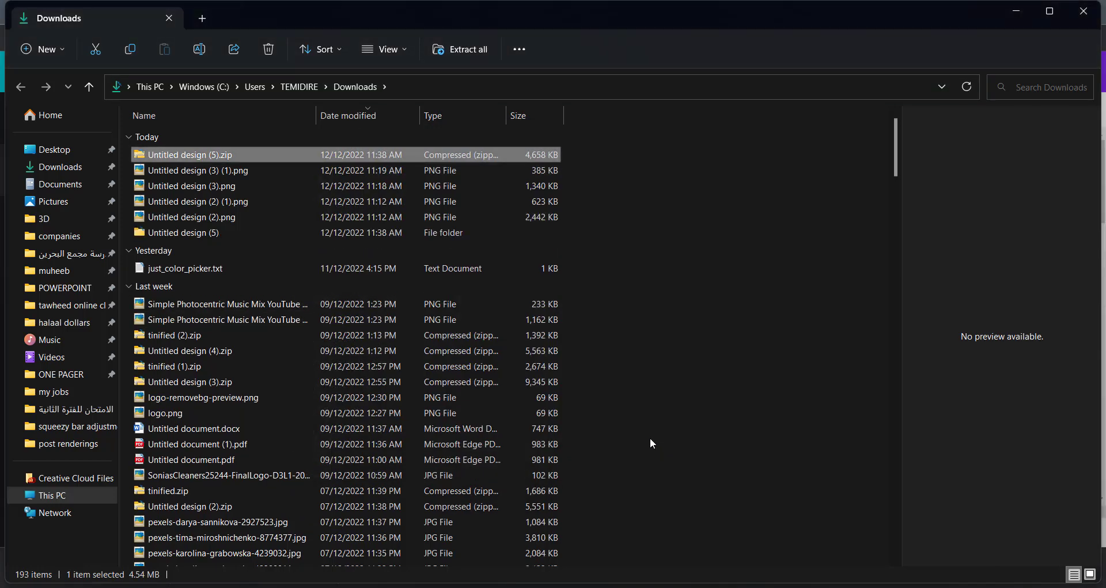
Open the extracted Untitled design (5) folder and display its PNG files as large icons.
{"action": "double_click", "coordinate": [254, 233]}
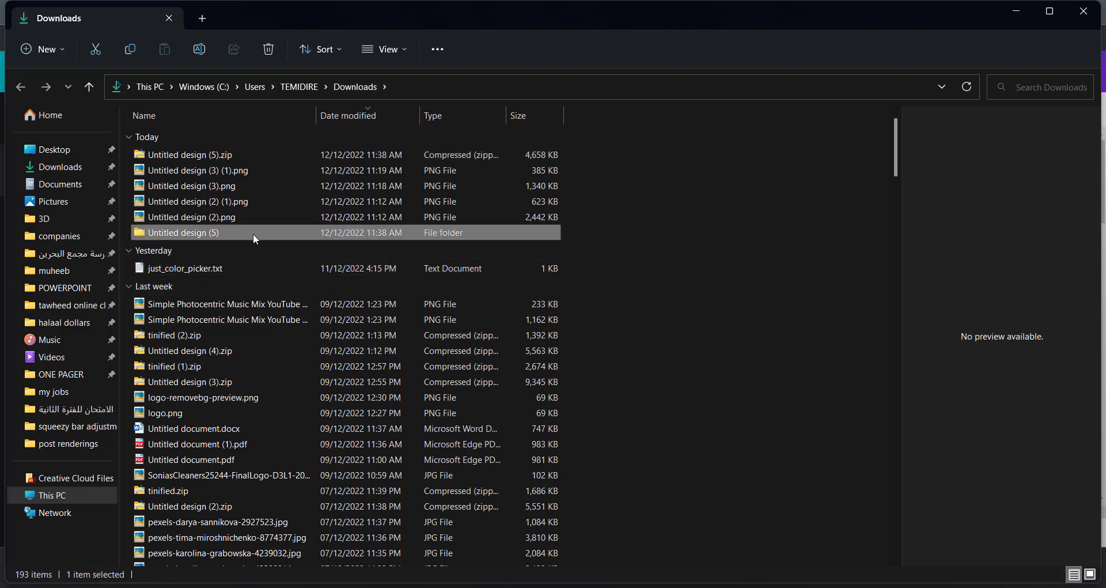
{"action": "right_click", "coordinate": [456, 251]}
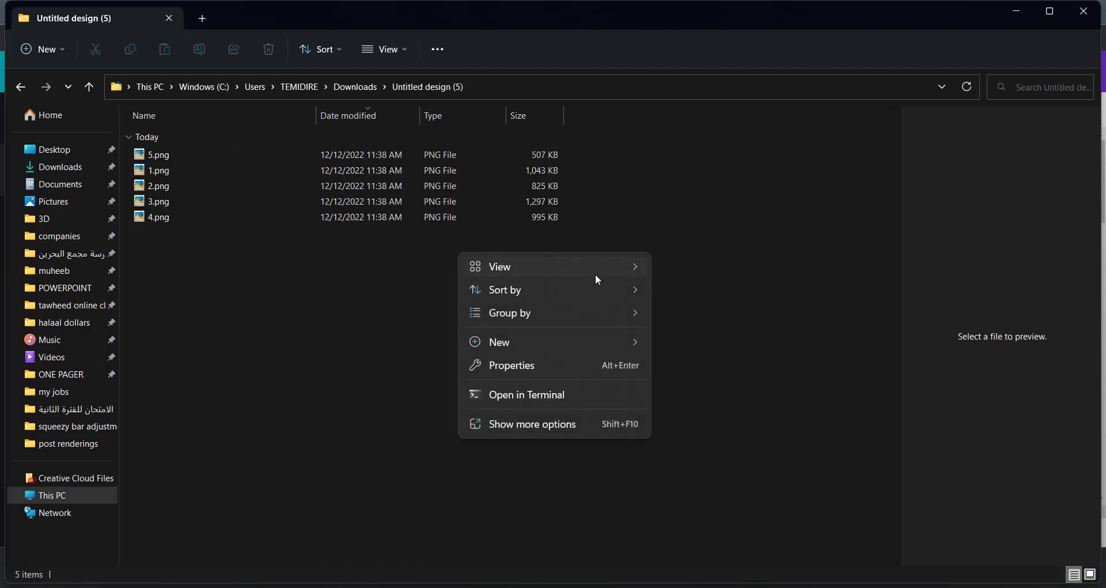
{"action": "mouse_move", "coordinate": [597, 269]}
{"action": "left_click", "coordinate": [685, 291]}
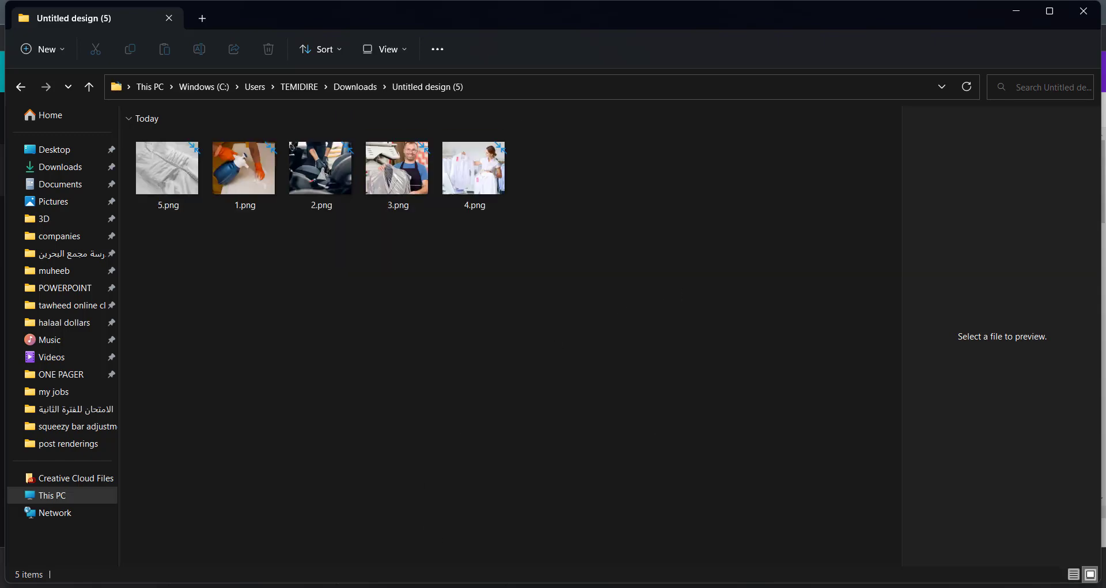
Switch to TinyPNG in the browser and upload all five PNGs from the Untitled design (5) folder for compression.
{"action": "left_click", "coordinate": [423, 587]}
{"action": "left_click", "coordinate": [609, 12]}
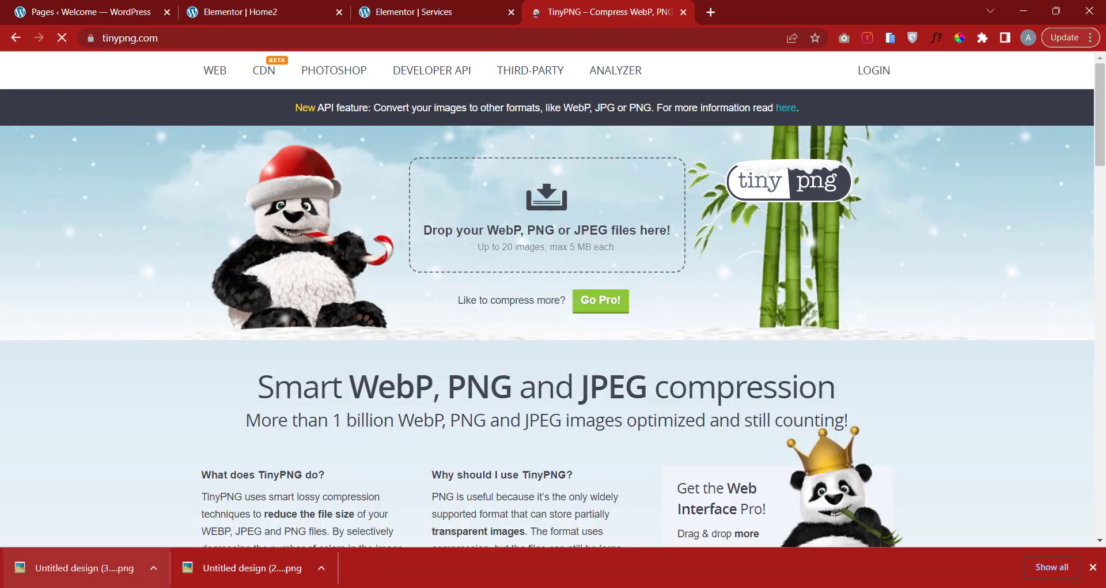
{"action": "left_click", "coordinate": [437, 587]}
{"action": "left_click_drag", "start_coordinate": [628, 164], "coordinate": [167, 219]}
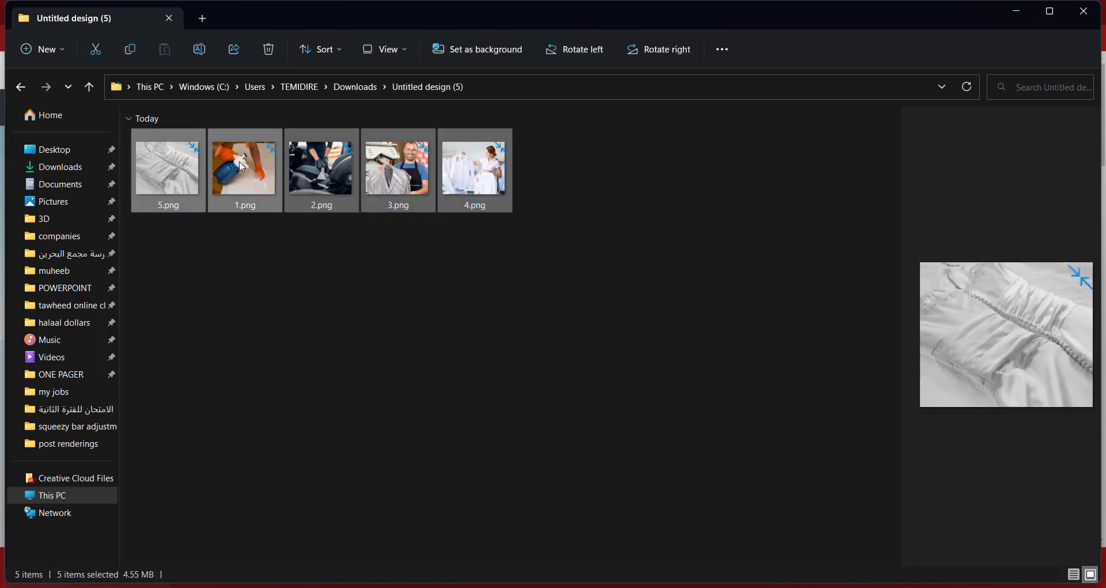
{"action": "left_click_drag", "start_coordinate": [243, 164], "coordinate": [501, 185]}
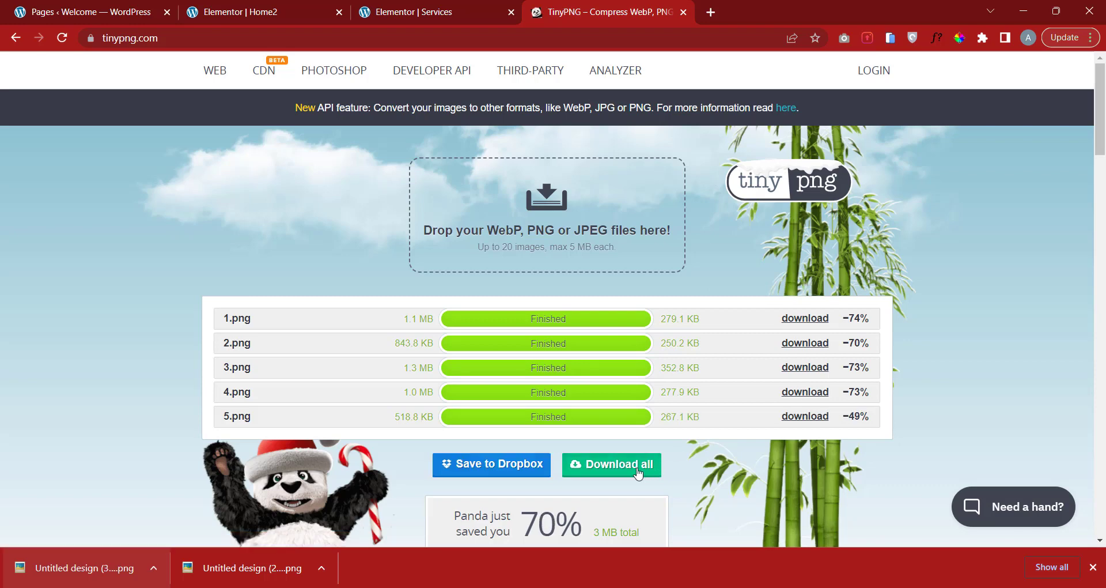
Download all the compressed images from TinyPNG and extract tinified (3).zip within the Downloads folder.
{"action": "left_click", "coordinate": [638, 472]}
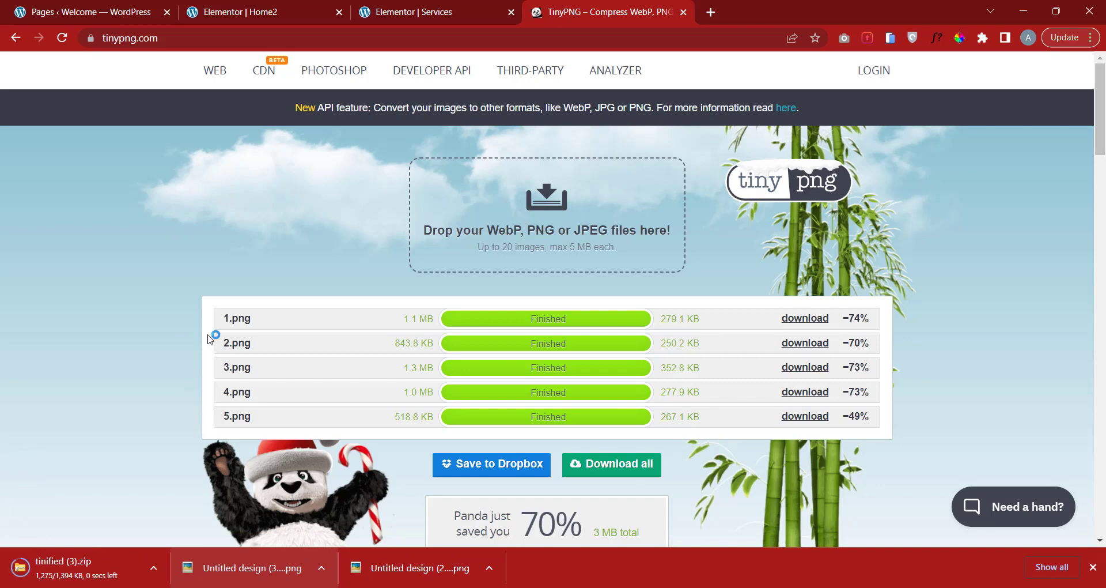
{"action": "right_click", "coordinate": [91, 570]}
{"action": "left_click", "coordinate": [134, 537]}
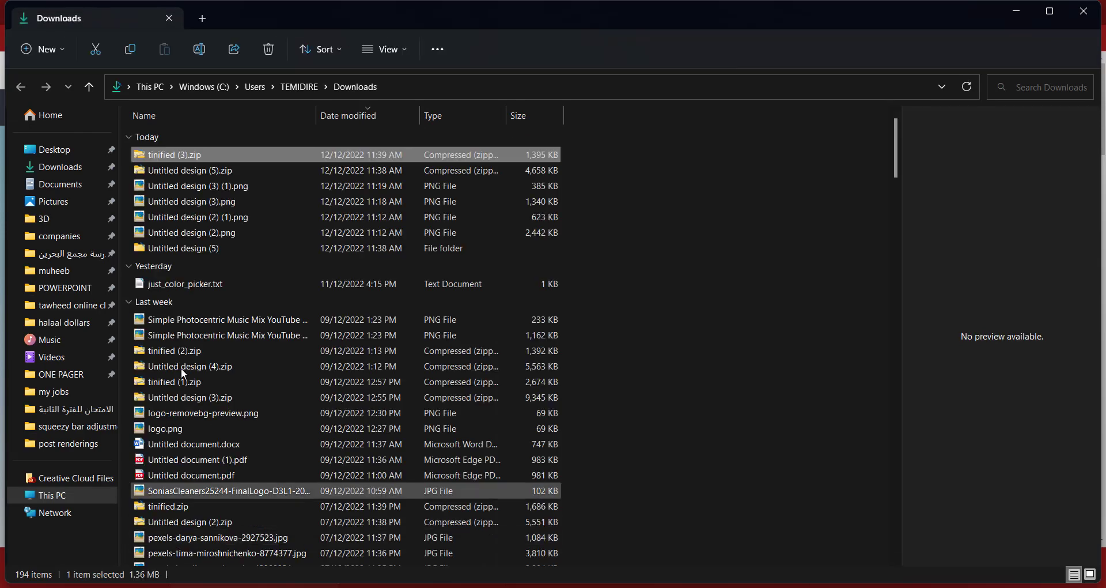
{"action": "right_click", "coordinate": [174, 157]}
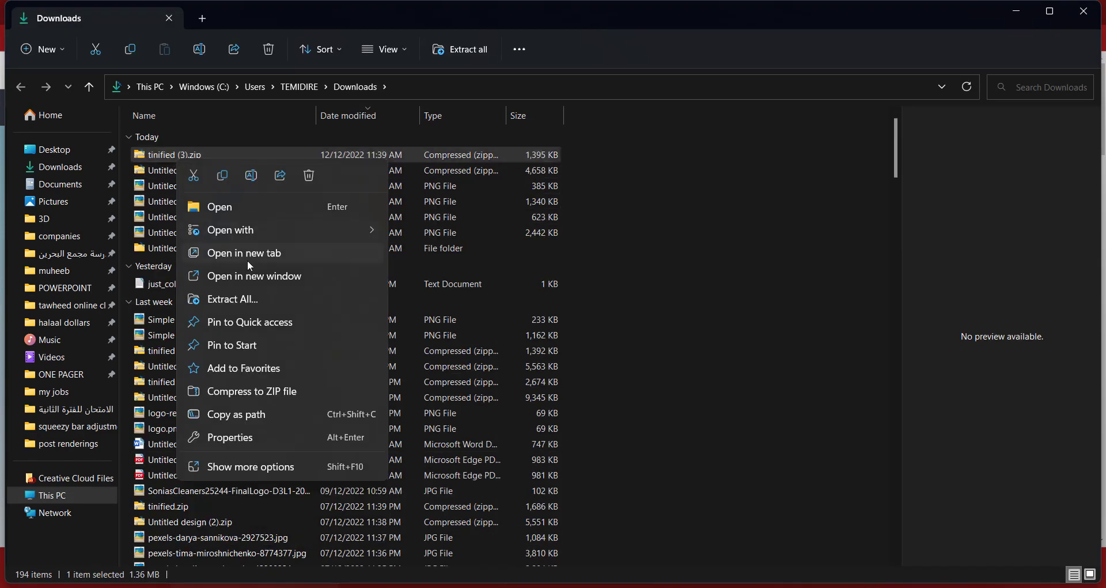
{"action": "left_click", "coordinate": [252, 300]}
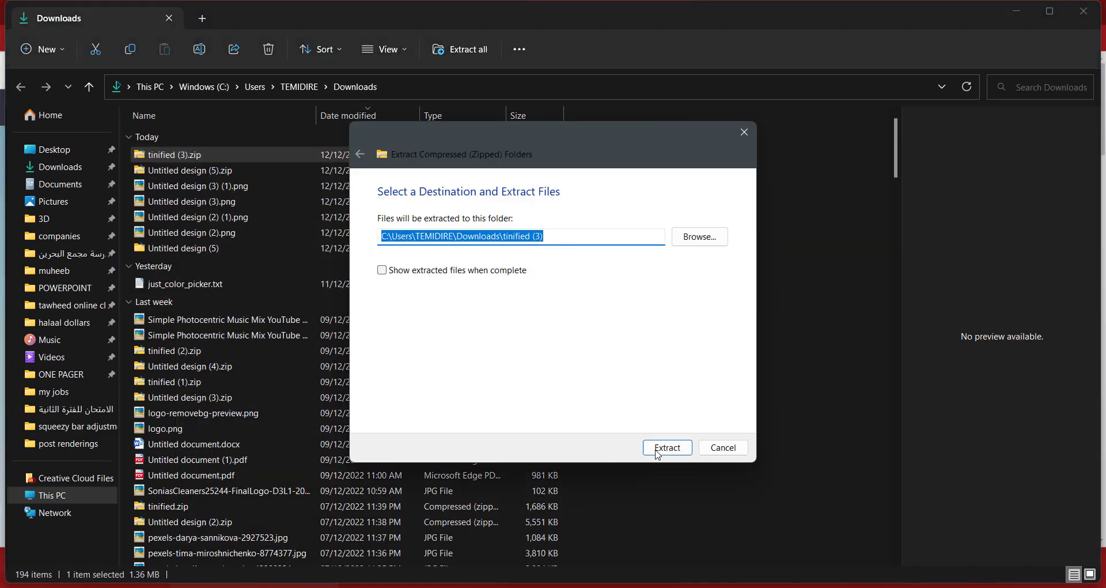
{"action": "left_click", "coordinate": [658, 450]}
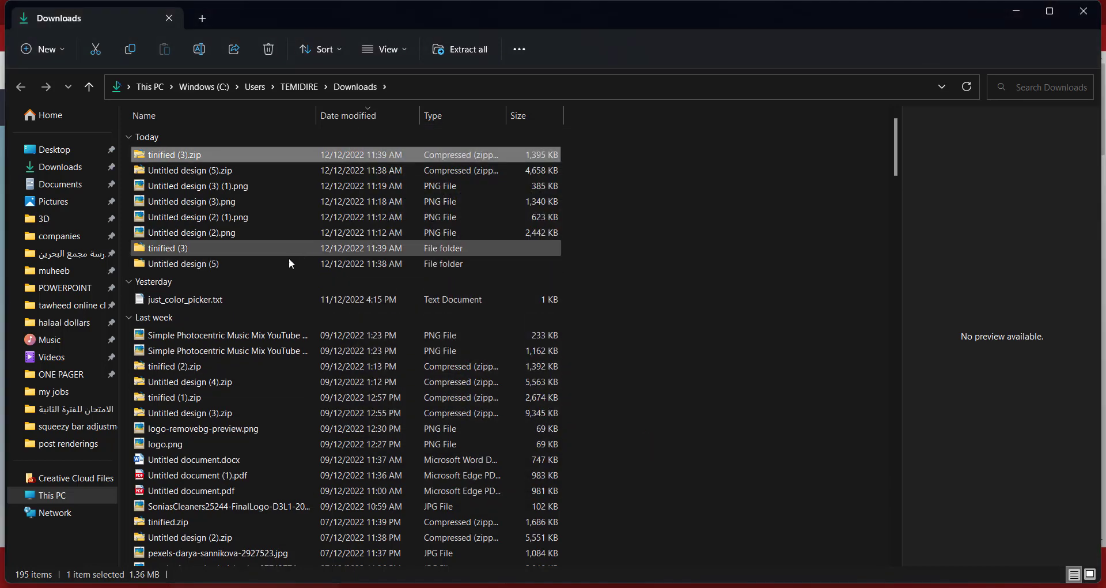
Open the tinified (3) folder, display its files as large icons and select all five PNGs.
{"action": "double_click", "coordinate": [275, 248]}
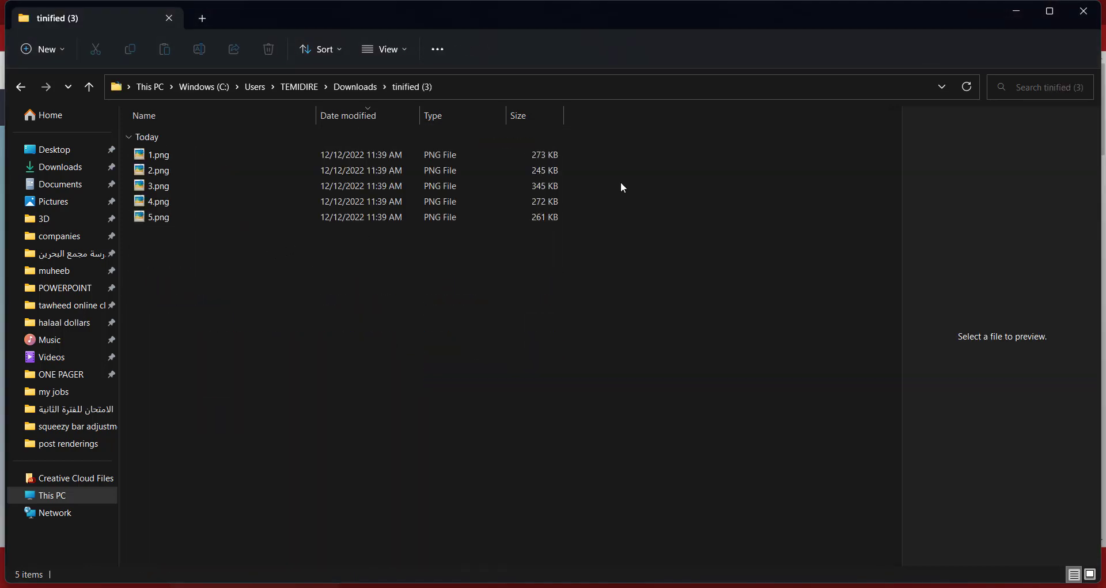
{"action": "right_click", "coordinate": [659, 188]}
{"action": "mouse_move", "coordinate": [766, 205]}
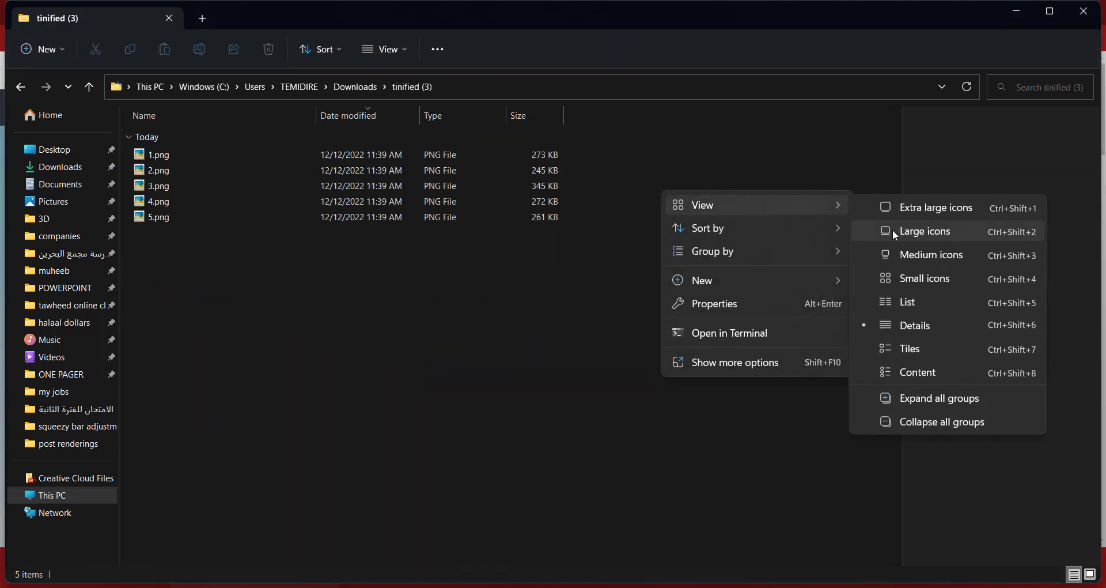
{"action": "left_click", "coordinate": [894, 232]}
{"action": "left_click_drag", "start_coordinate": [768, 151], "coordinate": [234, 529]}
Switch to the Services page in Elementor and open the media library for the Alterations section's image.
{"action": "key", "text": "alt+Tab"}
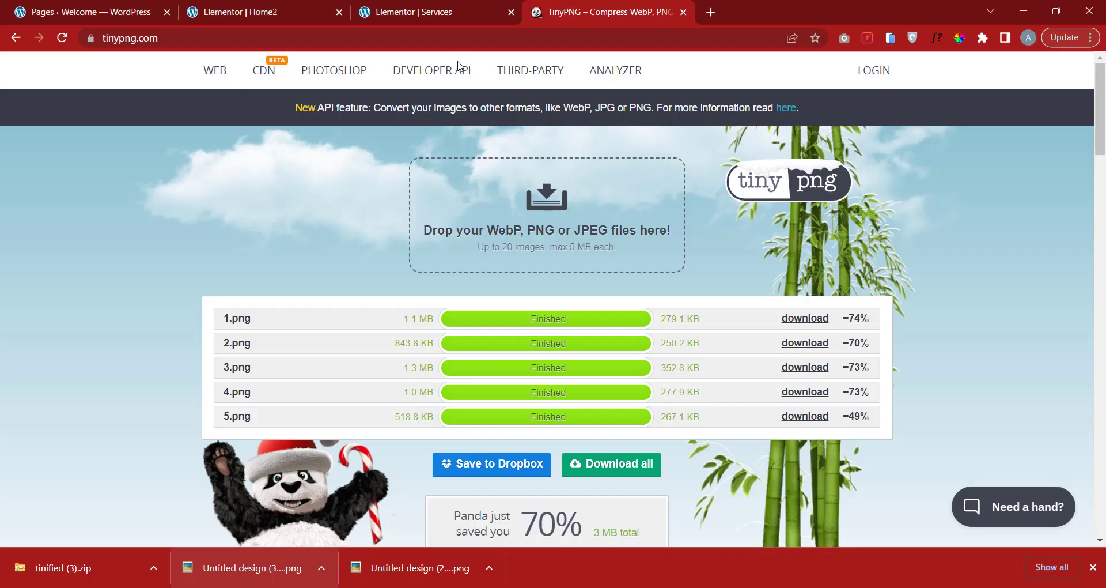
{"action": "left_click", "coordinate": [411, 12]}
{"action": "scroll", "coordinate": [523, 281], "scroll_direction": "up", "scroll_amount": 15}
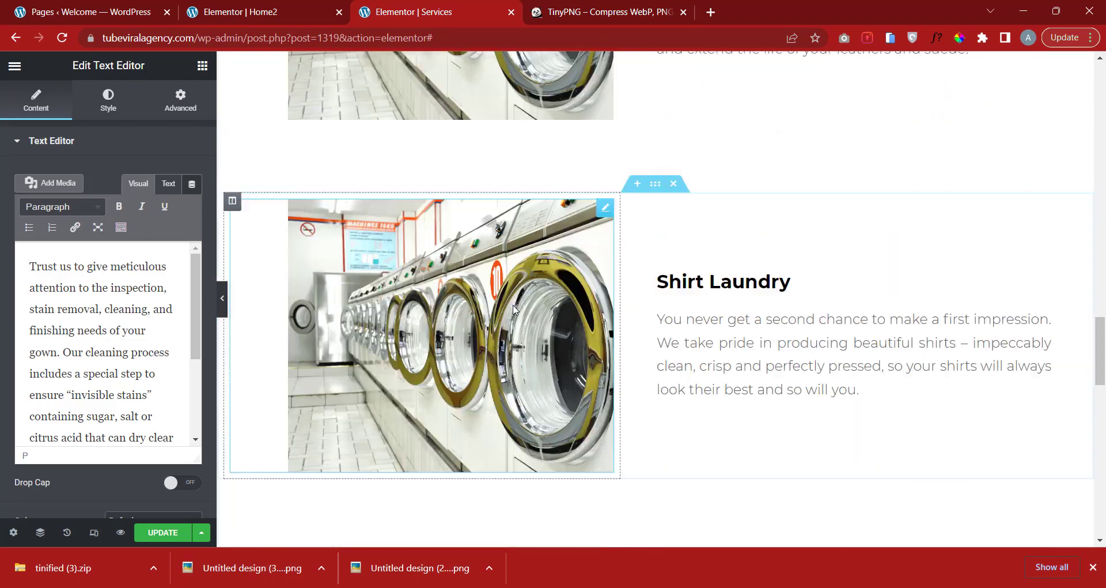
{"action": "scroll", "coordinate": [515, 310], "scroll_direction": "up", "scroll_amount": 10}
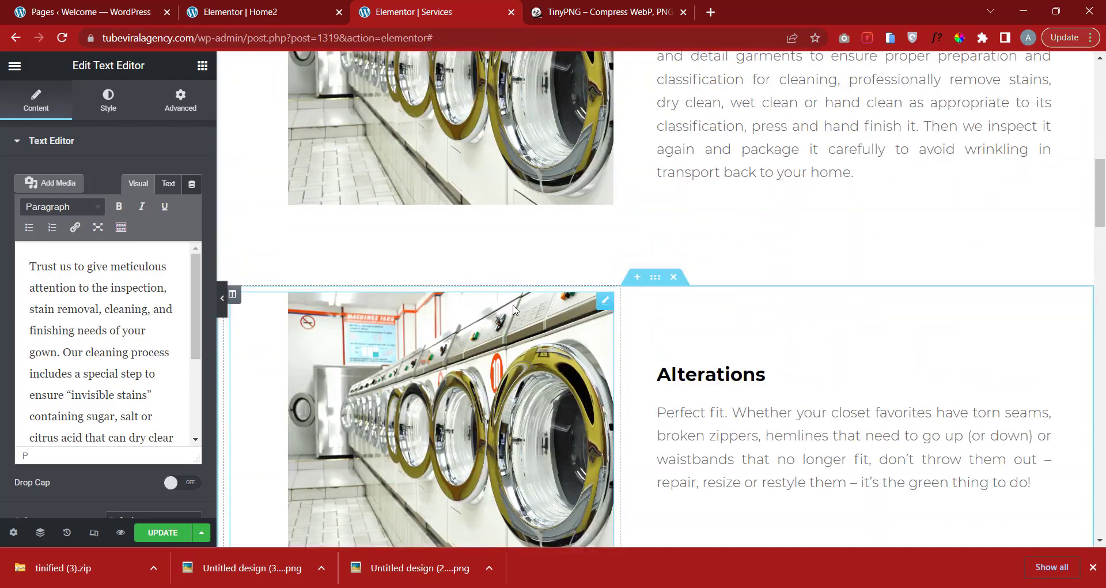
{"action": "scroll", "coordinate": [519, 302], "scroll_direction": "down", "scroll_amount": 5}
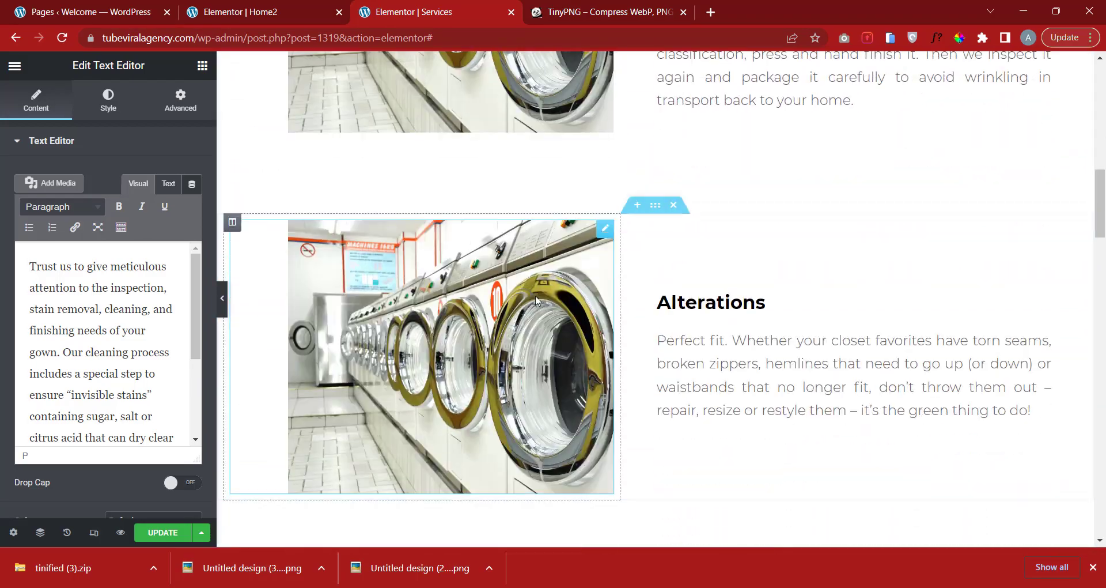
{"action": "left_click", "coordinate": [603, 232]}
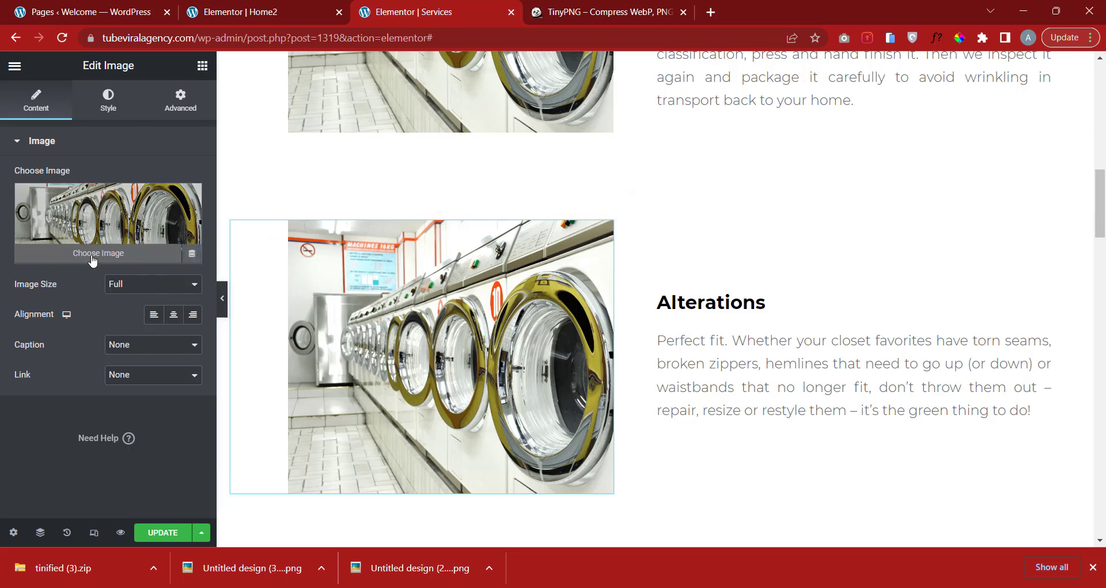
{"action": "left_click", "coordinate": [93, 254]}
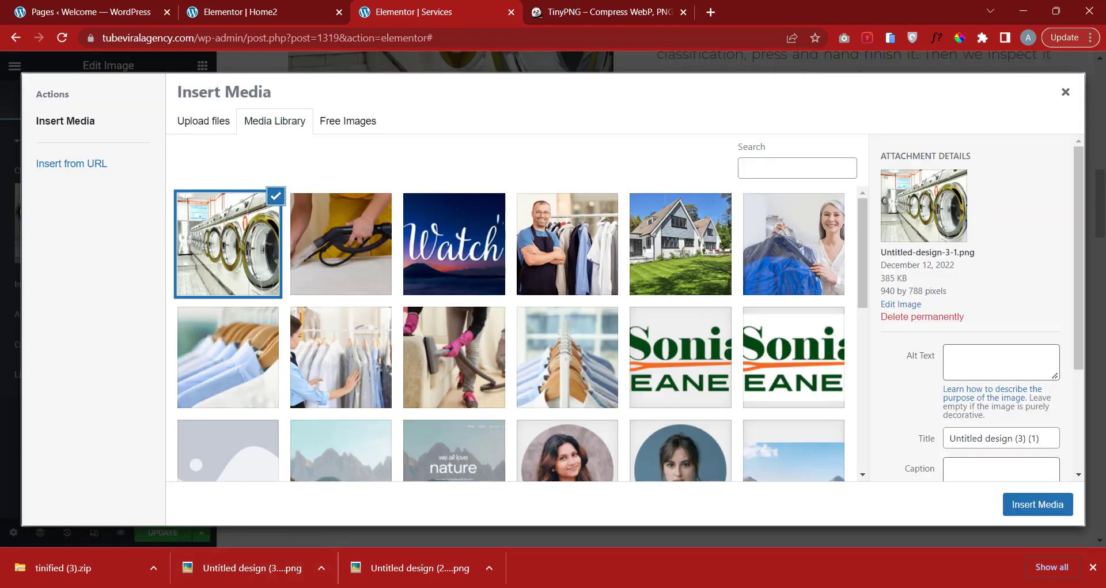
Upload the five compressed PNGs to the media library and insert the spray-bottle cleaning photo, 1-6.png, as the Alterations image.
{"action": "mouse_move", "coordinate": [561, 576]}
{"action": "left_click", "coordinate": [611, 541]}
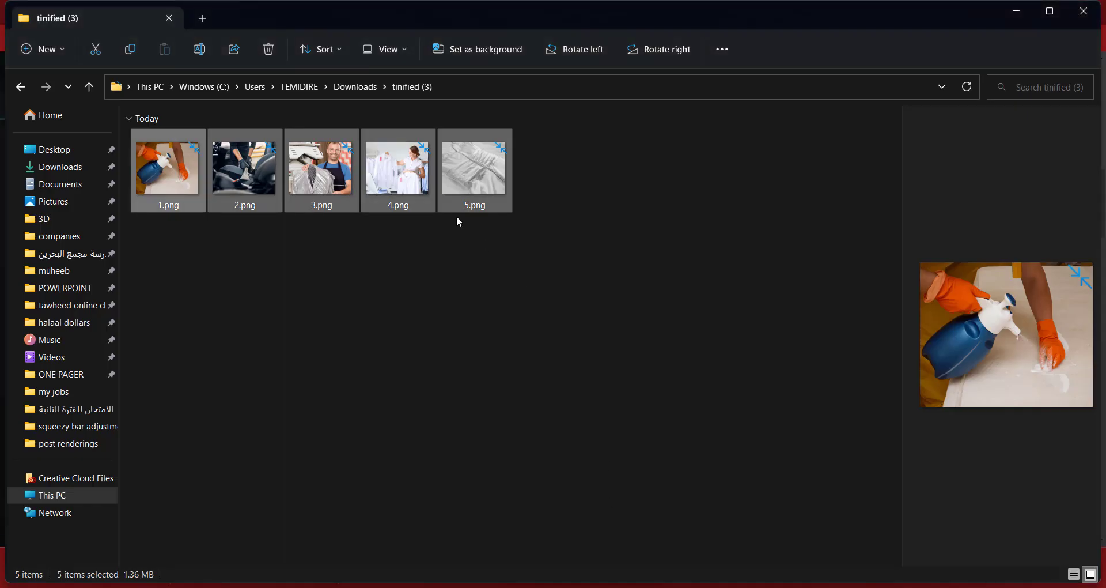
{"action": "left_click_drag", "start_coordinate": [397, 172], "coordinate": [286, 383]}
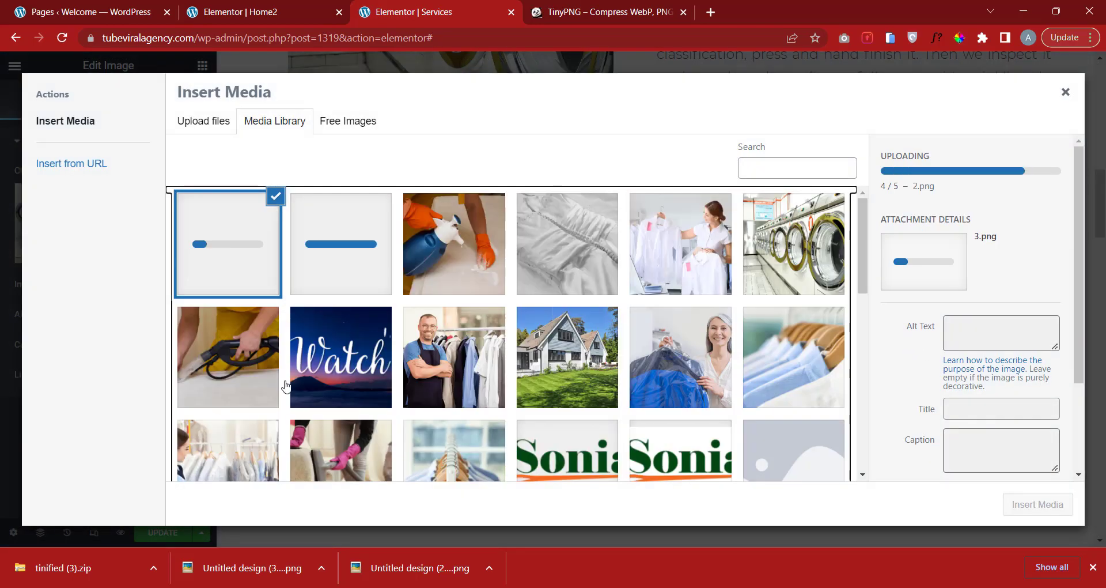
{"action": "left_click", "coordinate": [437, 269]}
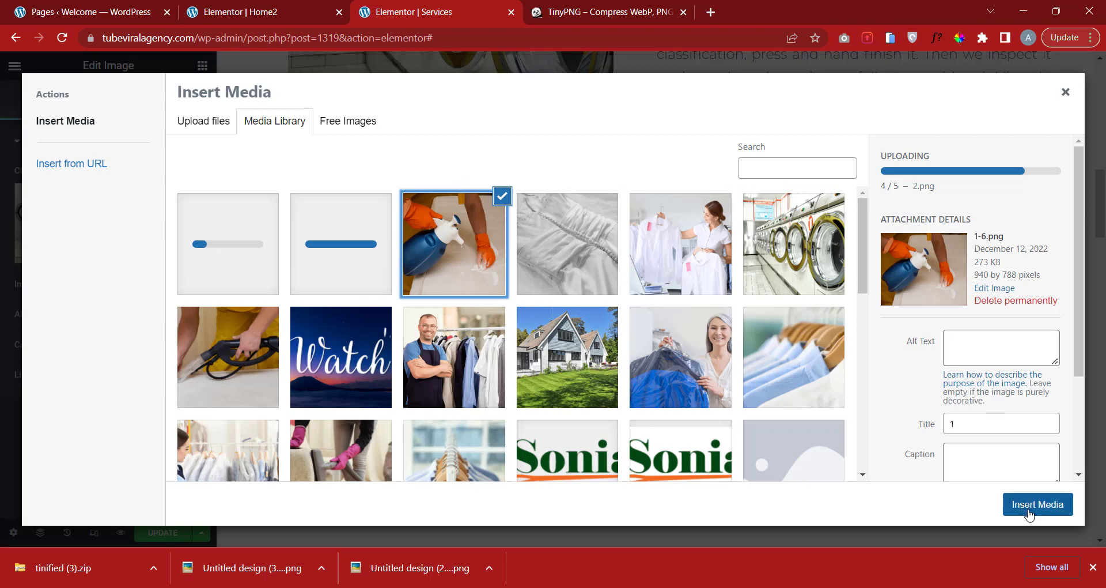
{"action": "left_click", "coordinate": [1025, 505]}
{"action": "scroll", "coordinate": [685, 333], "scroll_direction": "down", "scroll_amount": 6}
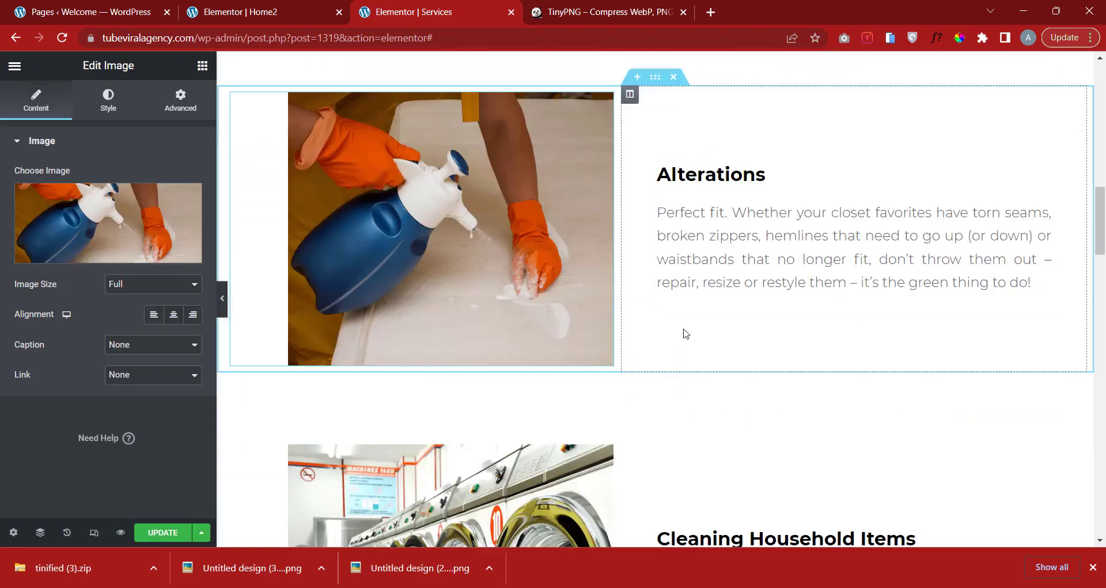
{"action": "left_click_drag", "start_coordinate": [605, 296], "coordinate": [600, 302]}
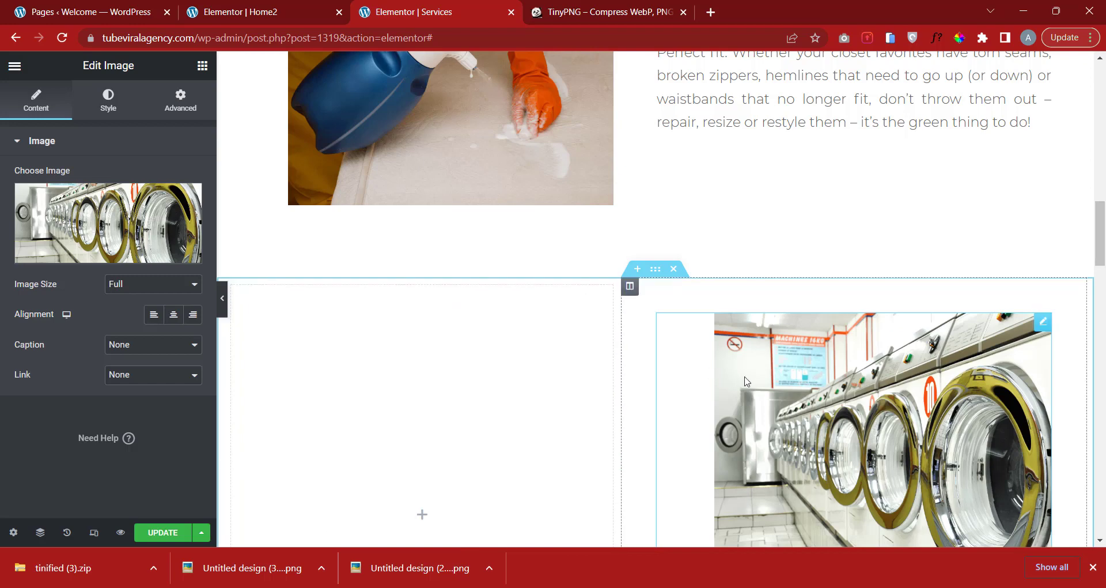
{"action": "scroll", "coordinate": [537, 330], "scroll_direction": "down", "scroll_amount": 2}
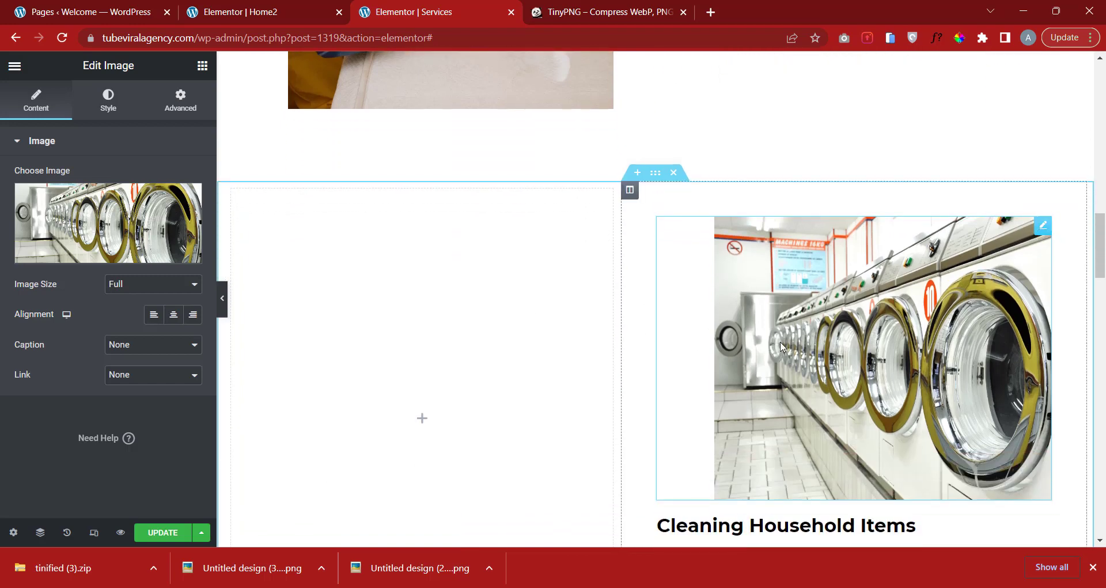
{"action": "key", "text": "ctrl+z"}
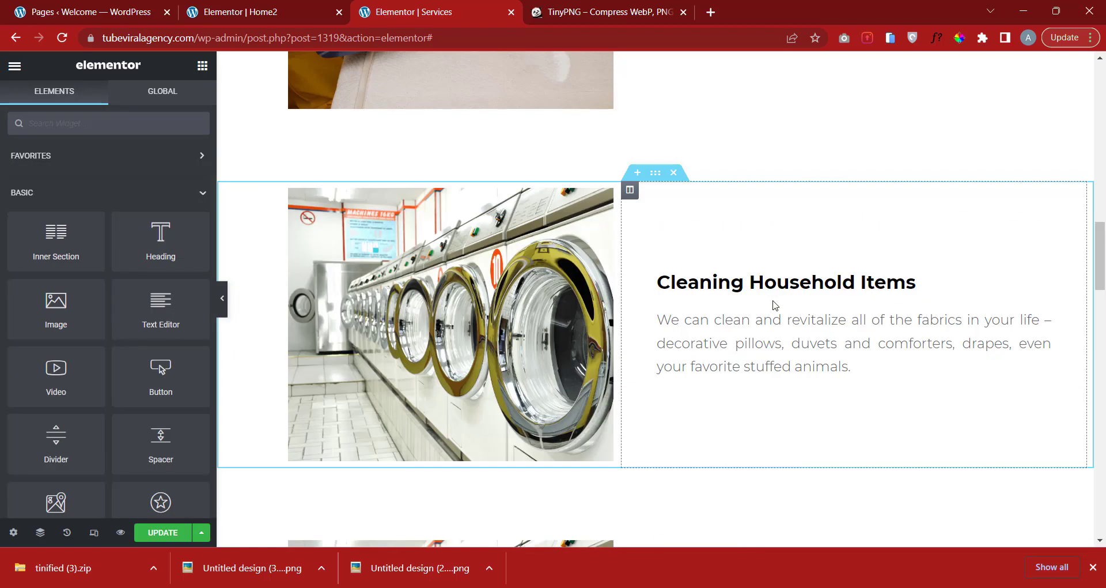
Replace the washing-machine photo in the Cleaning Household Items section with the car-seat cleaning photo, 2-6.png.
{"action": "scroll", "coordinate": [956, 319], "scroll_direction": "up", "scroll_amount": 8}
{"action": "scroll", "coordinate": [581, 378], "scroll_direction": "down", "scroll_amount": 5}
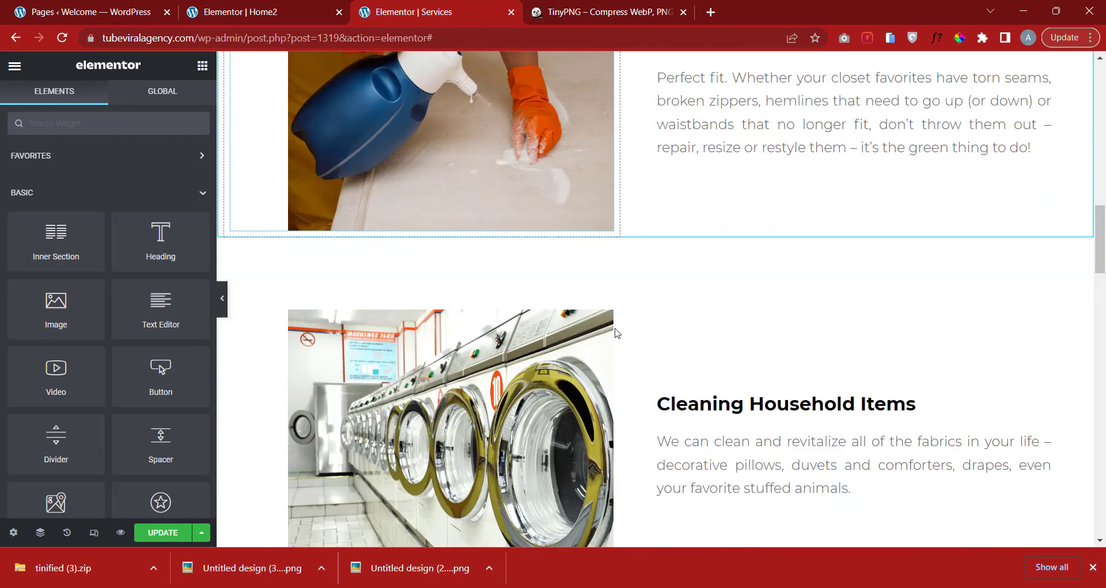
{"action": "left_click", "coordinate": [604, 326]}
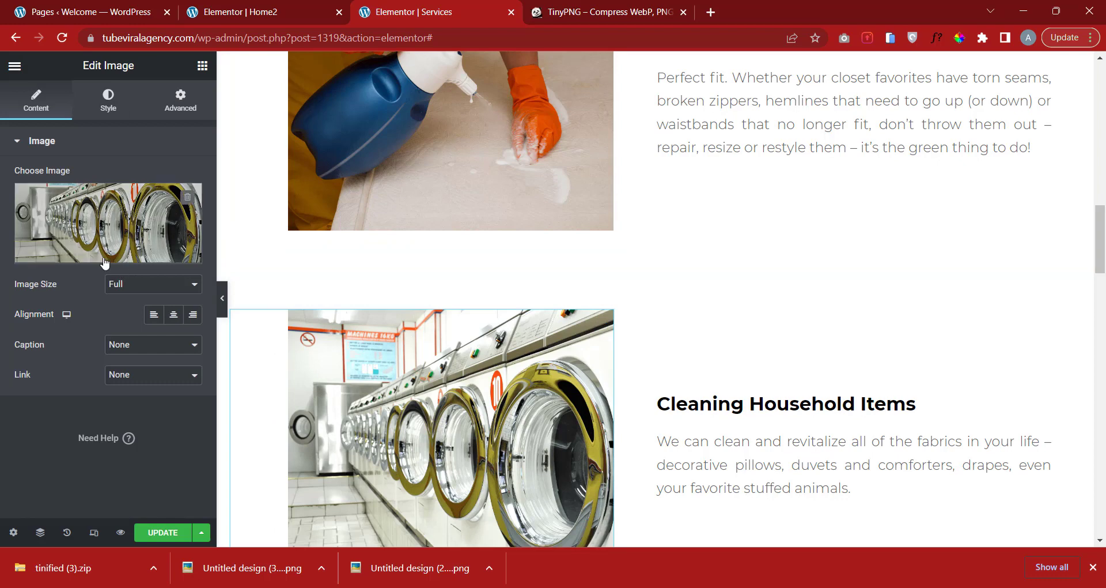
{"action": "left_click", "coordinate": [117, 256]}
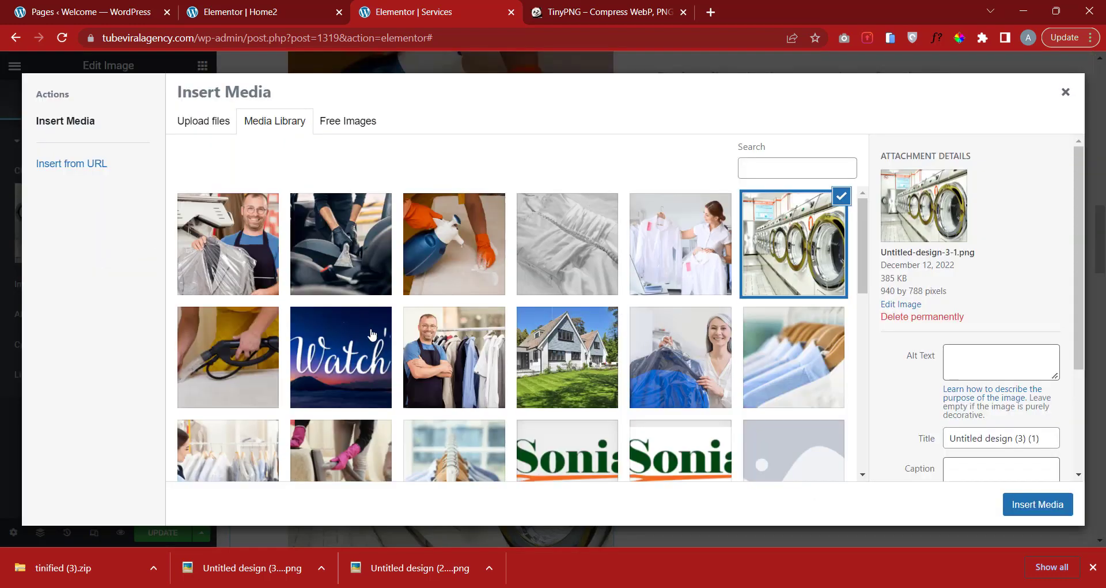
{"action": "left_click", "coordinate": [329, 260]}
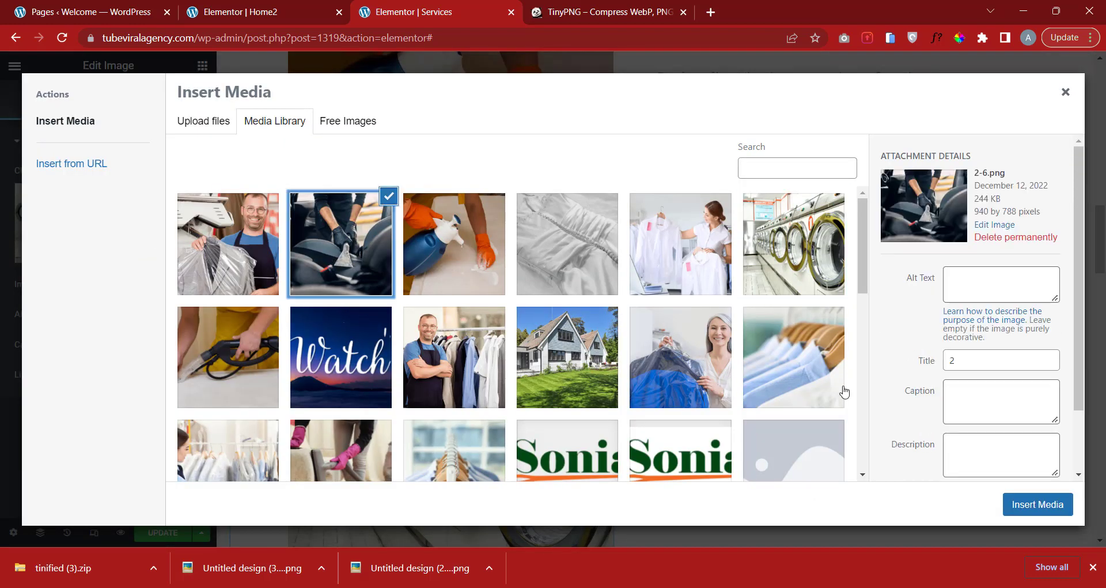
{"action": "left_click", "coordinate": [1062, 514]}
Replace the washing-machine photo in the Leather & Suede Cleaning & Restoration section with the photo of the man holding bagged clothes, 3-6.png.
{"action": "scroll", "coordinate": [694, 331], "scroll_direction": "down", "scroll_amount": 5}
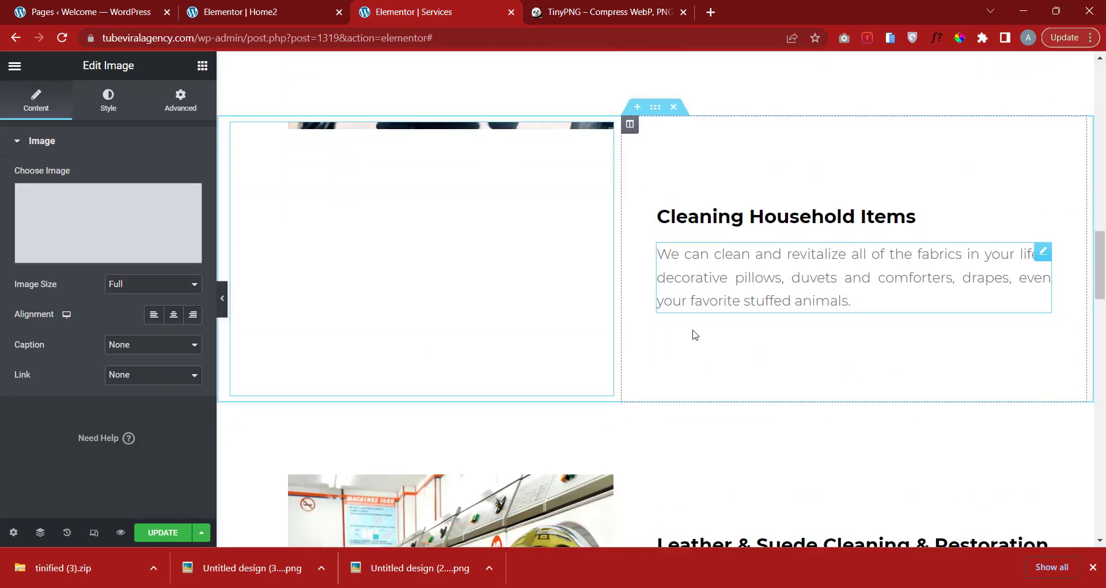
{"action": "scroll", "coordinate": [695, 334], "scroll_direction": "down", "scroll_amount": 3}
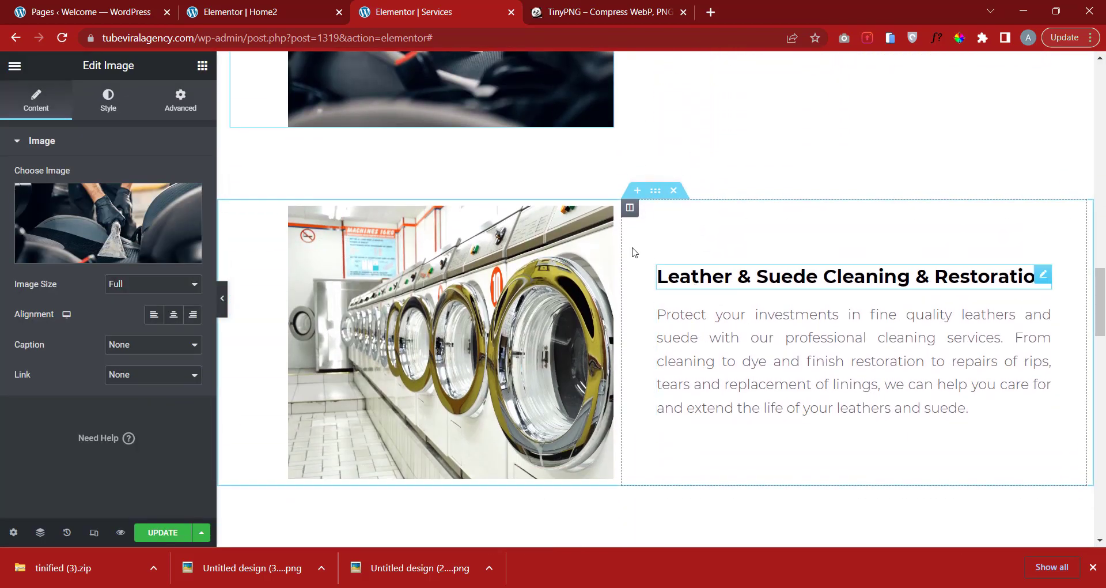
{"action": "left_click", "coordinate": [600, 210]}
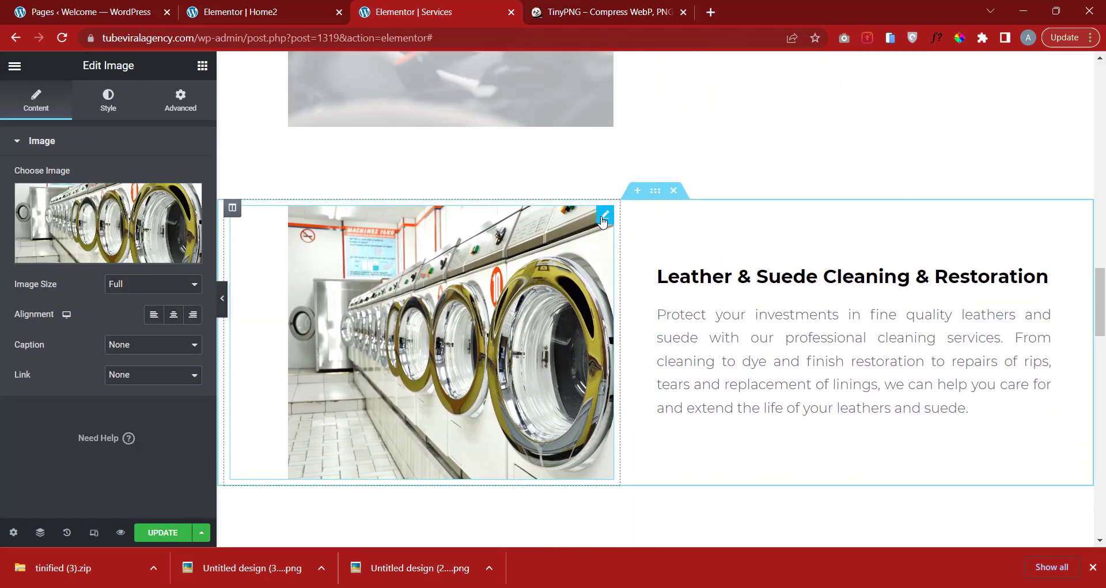
{"action": "left_click", "coordinate": [78, 261]}
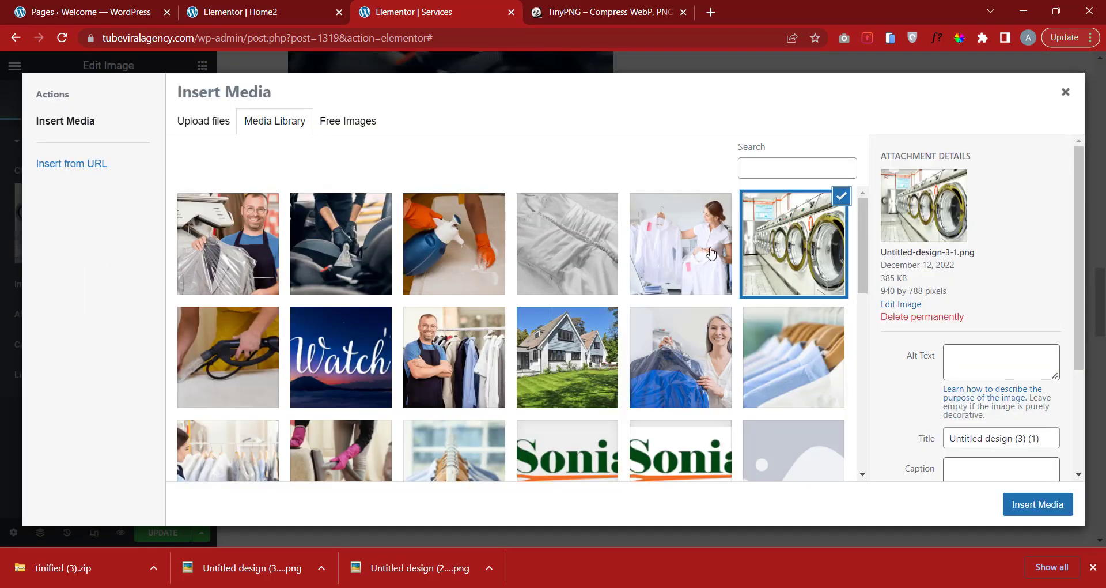
{"action": "left_click", "coordinate": [249, 239]}
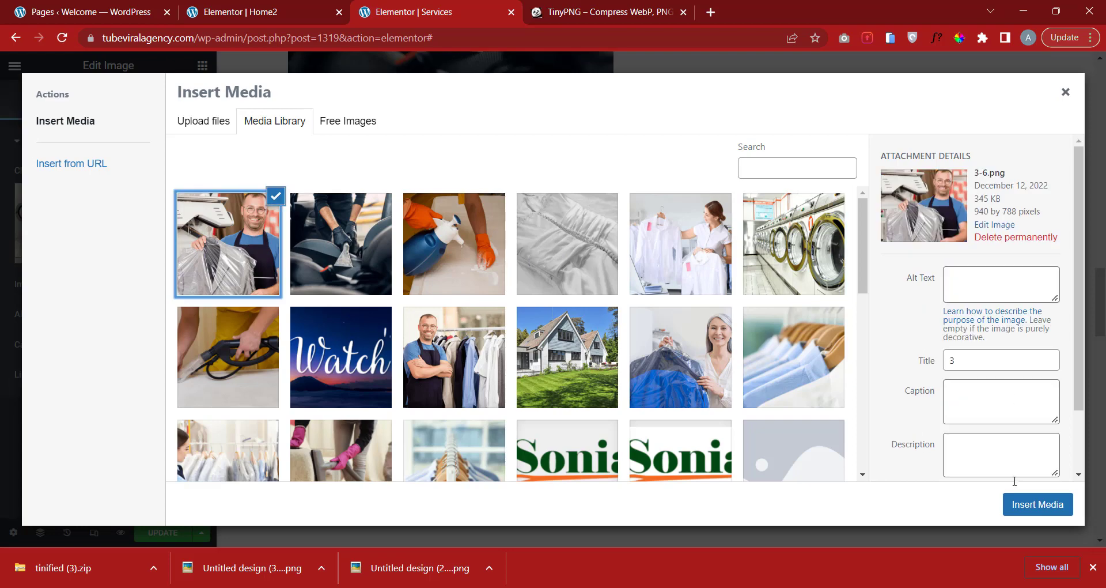
{"action": "left_click", "coordinate": [1035, 504]}
Replace the Shirt Laundry section's washing-machine photo with the media library photo of the woman holding white shirts.
{"action": "scroll", "coordinate": [797, 406], "scroll_direction": "down", "scroll_amount": 7}
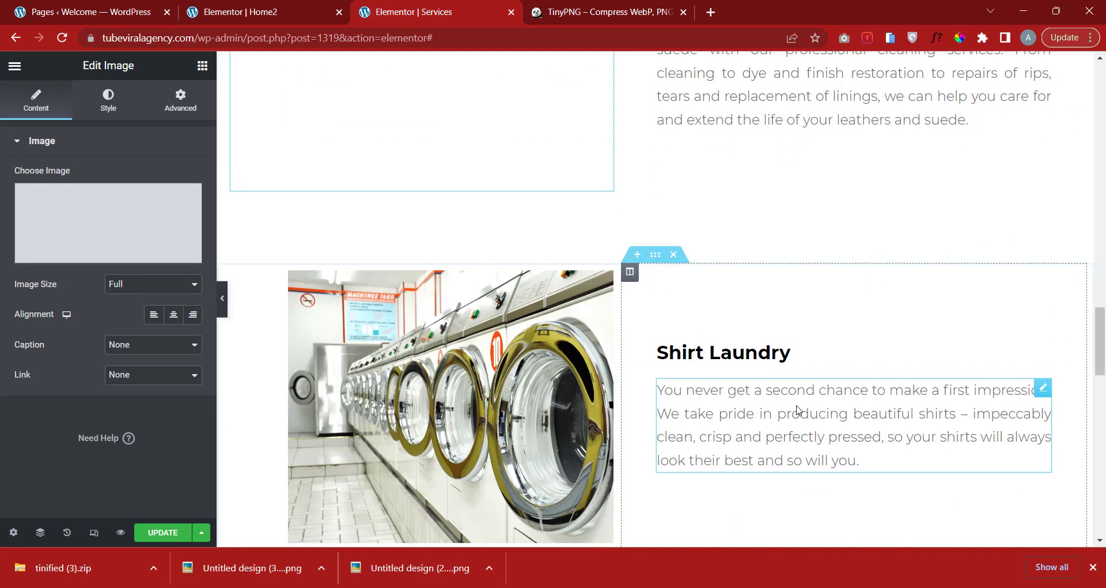
{"action": "scroll", "coordinate": [790, 403], "scroll_direction": "up", "scroll_amount": 4}
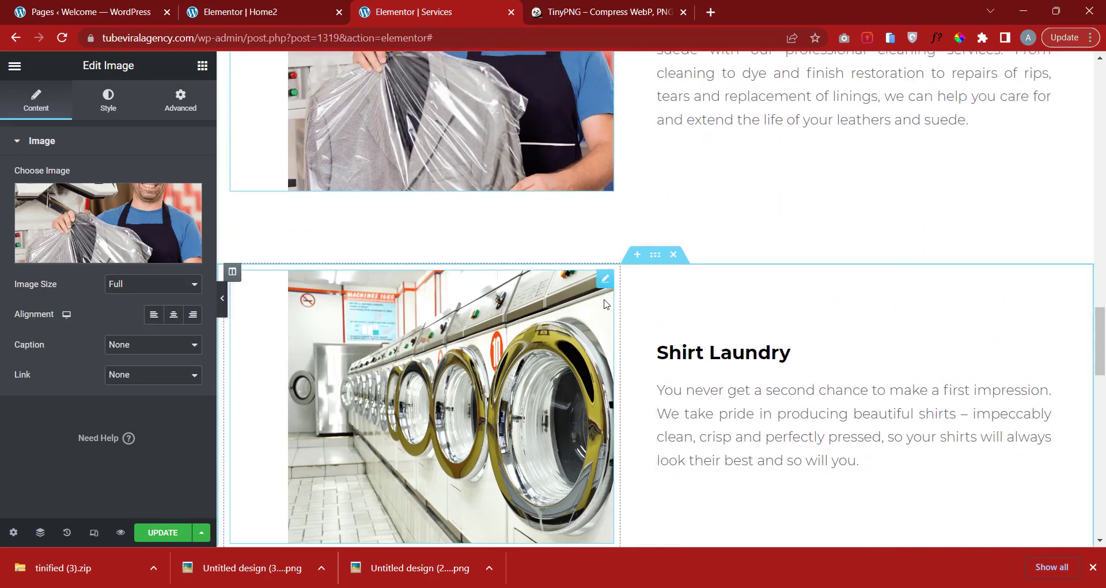
{"action": "left_click", "coordinate": [604, 280]}
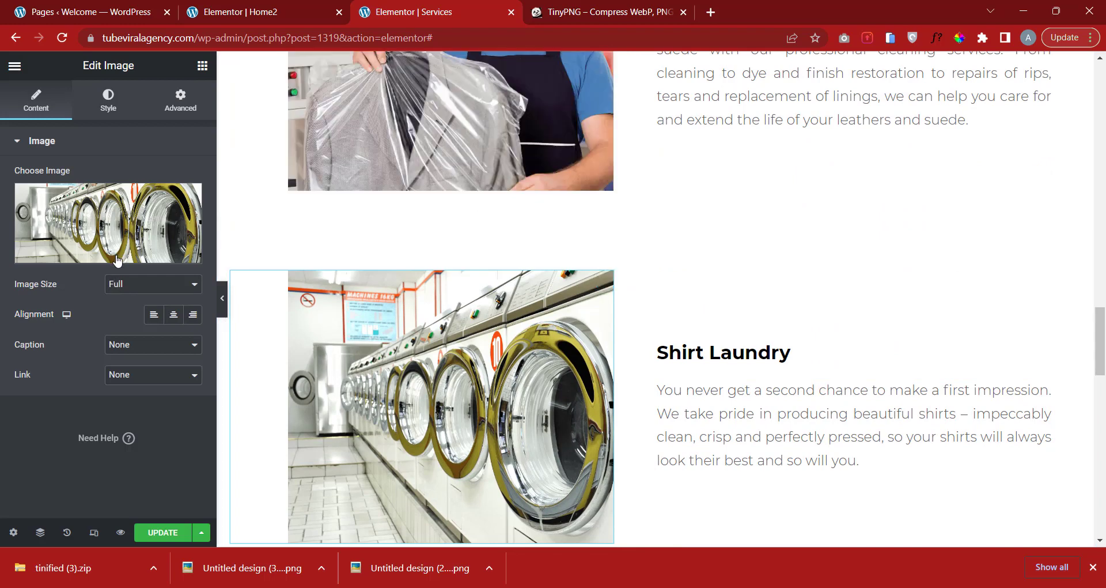
{"action": "mouse_move", "coordinate": [126, 260]}
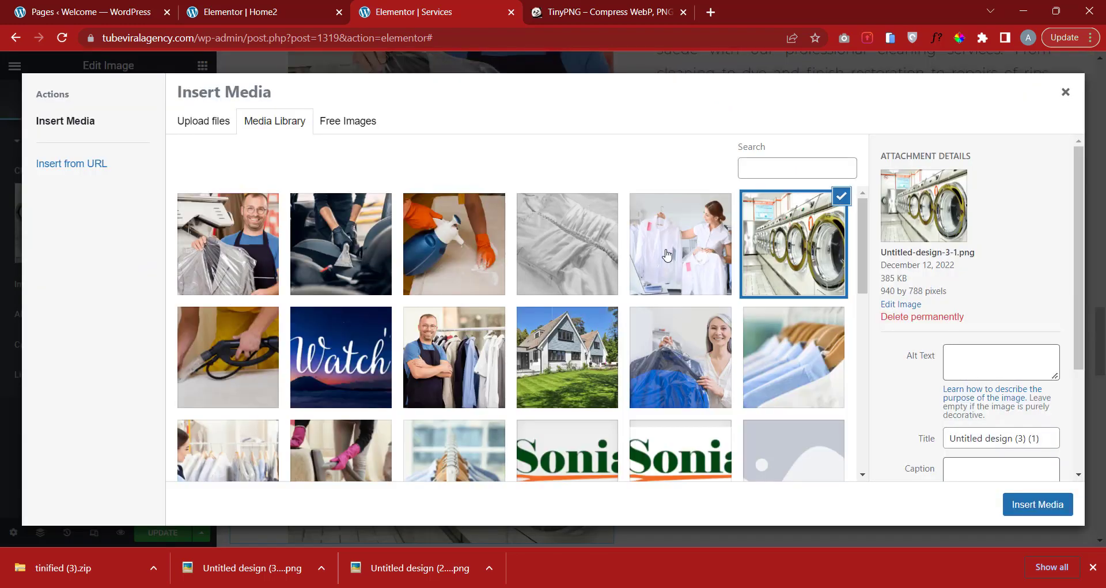
{"action": "left_click", "coordinate": [677, 255]}
{"action": "left_click", "coordinate": [1038, 504]}
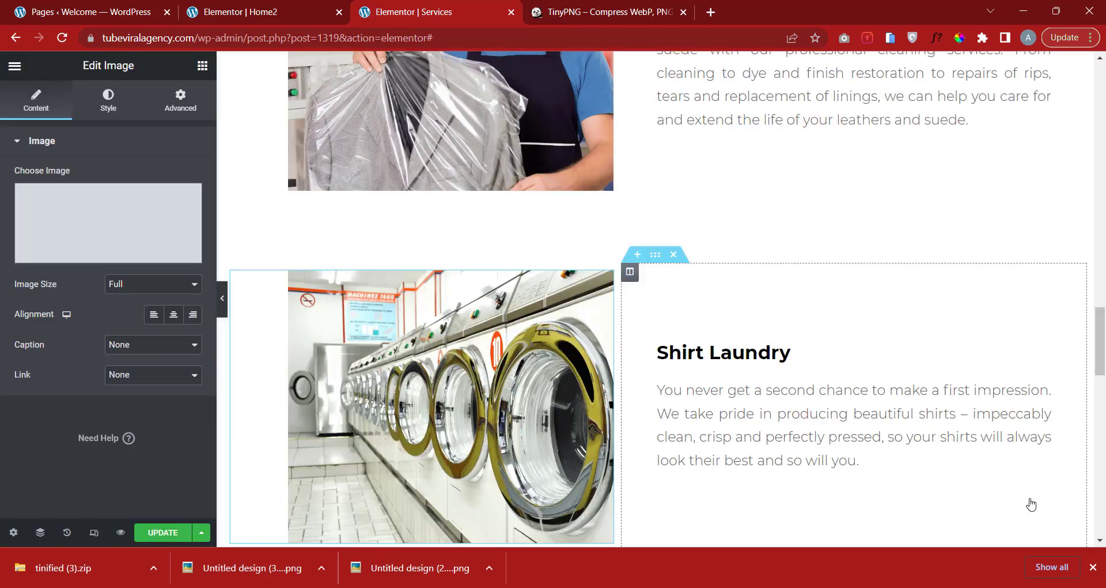
Replace the Wedding Gown Cleaning & Restoration section's washing-machine photo with the white gown fabric close-up from the media library.
{"action": "scroll", "coordinate": [770, 341], "scroll_direction": "down", "scroll_amount": 7}
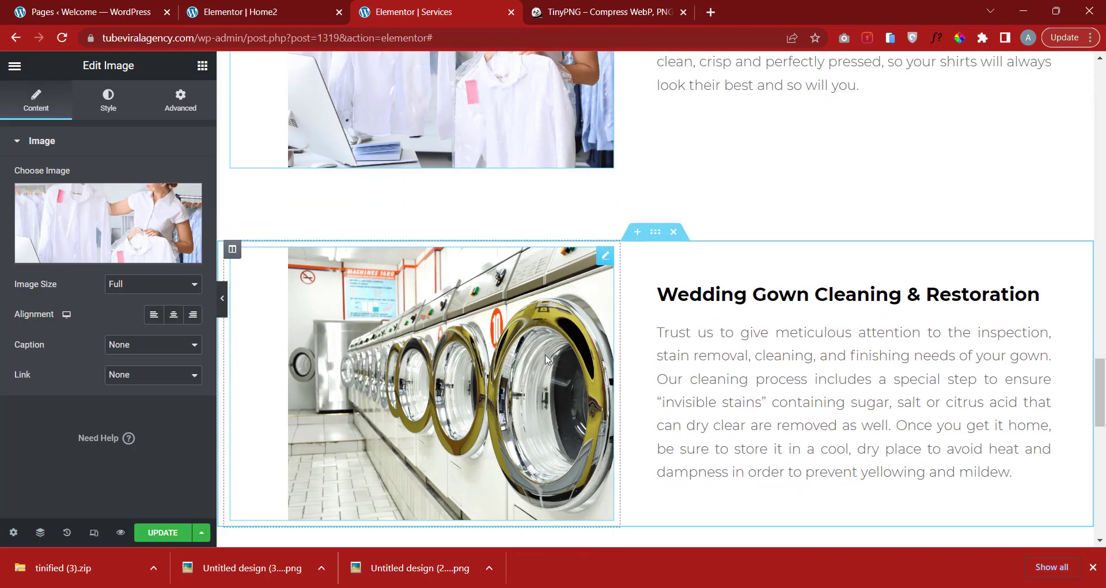
{"action": "left_click", "coordinate": [603, 202]}
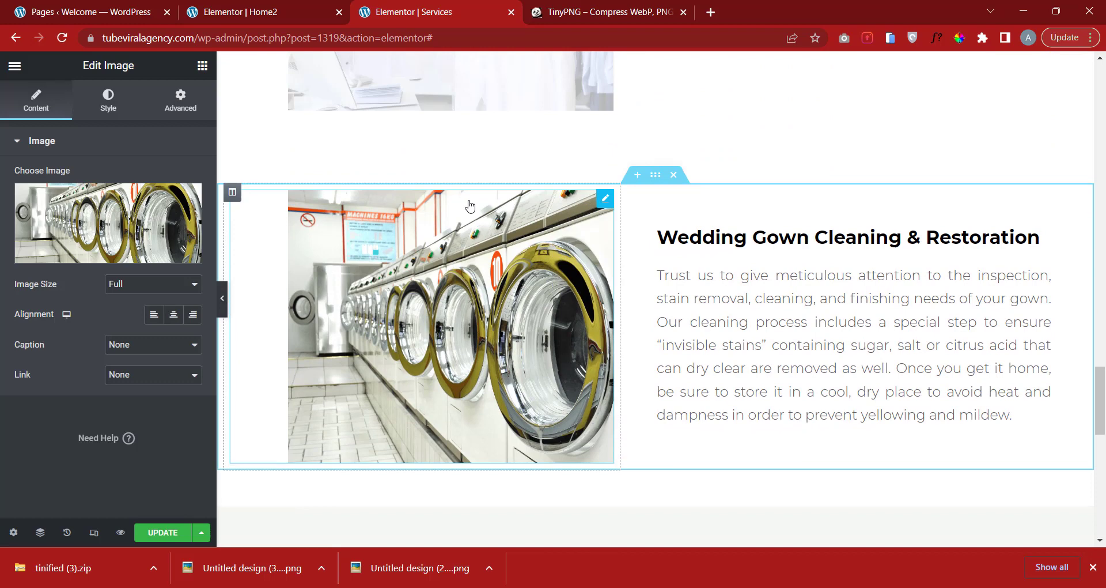
{"action": "left_click", "coordinate": [110, 255]}
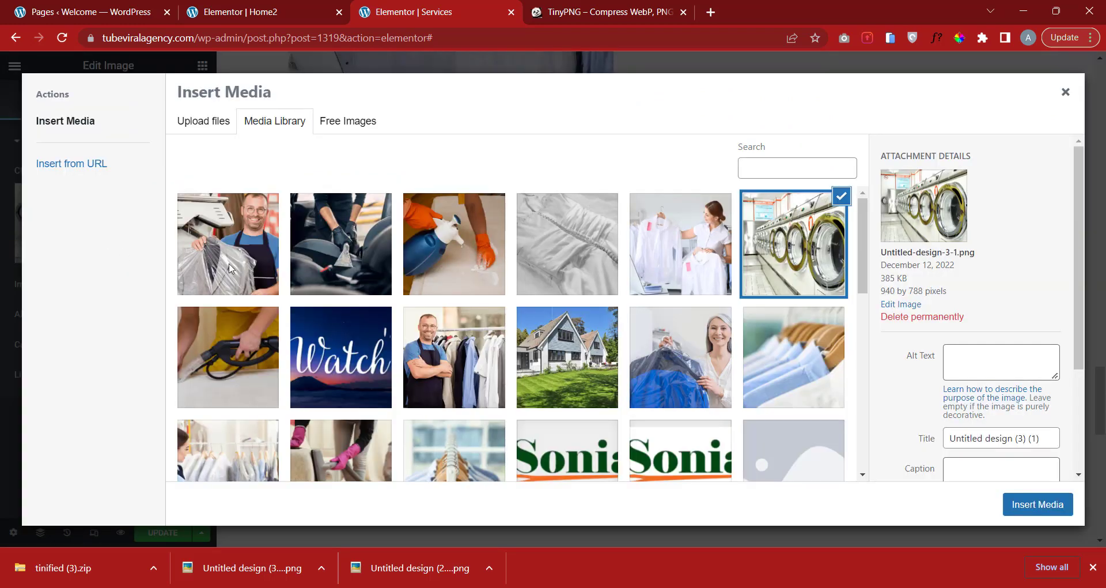
{"action": "left_click", "coordinate": [563, 264]}
{"action": "left_click", "coordinate": [1050, 507]}
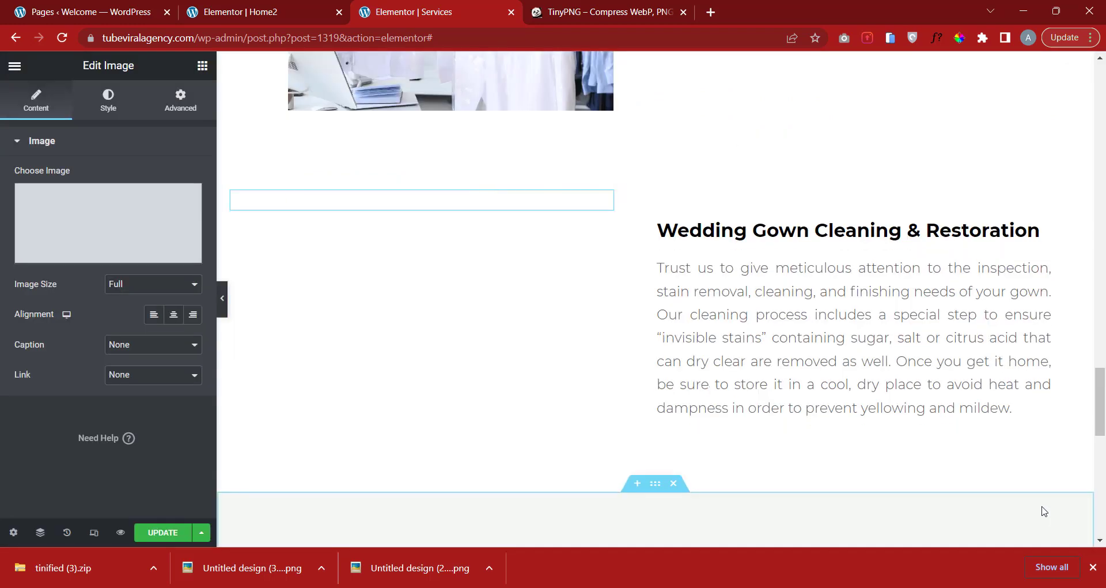
{"action": "scroll", "coordinate": [681, 459], "scroll_direction": "up", "scroll_amount": 2}
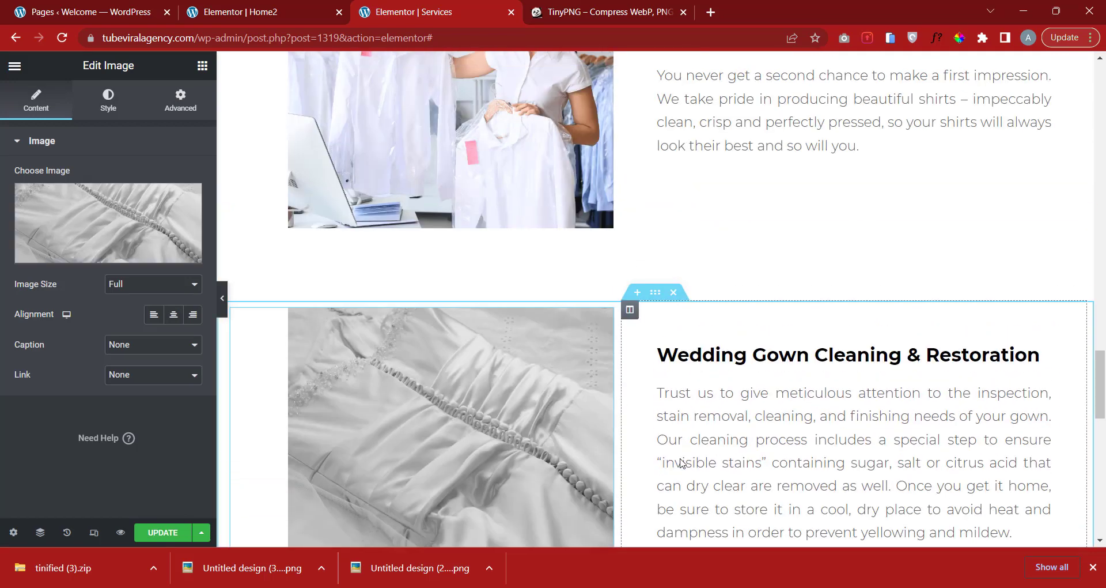
Delete the Why Love Nature section, update the Services page and dismiss the browser's downloads bar.
{"action": "scroll", "coordinate": [677, 453], "scroll_direction": "down", "scroll_amount": 4}
{"action": "scroll", "coordinate": [677, 453], "scroll_direction": "down", "scroll_amount": 4}
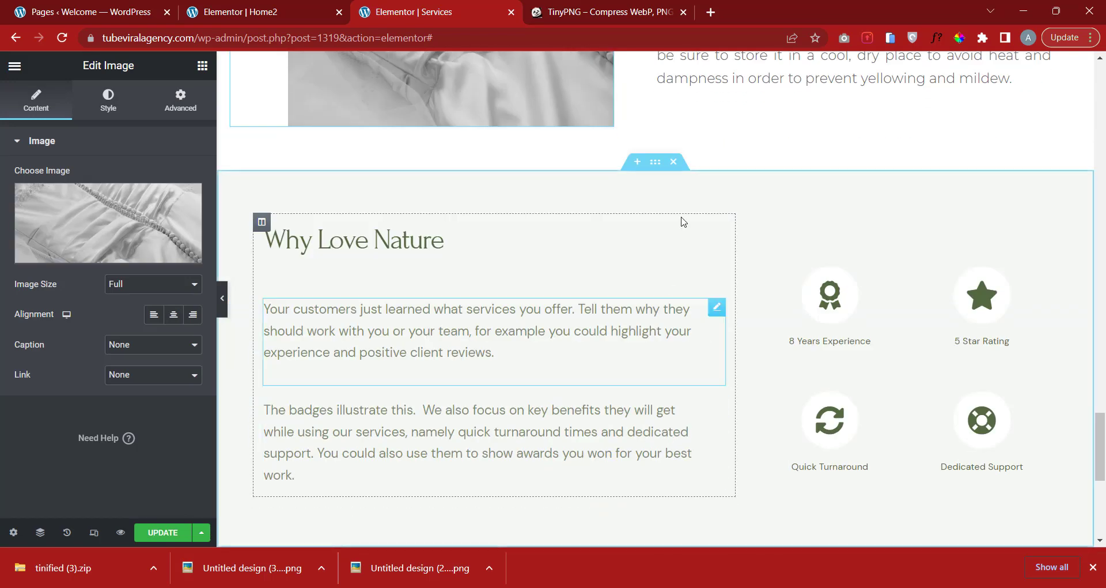
{"action": "left_click", "coordinate": [674, 162]}
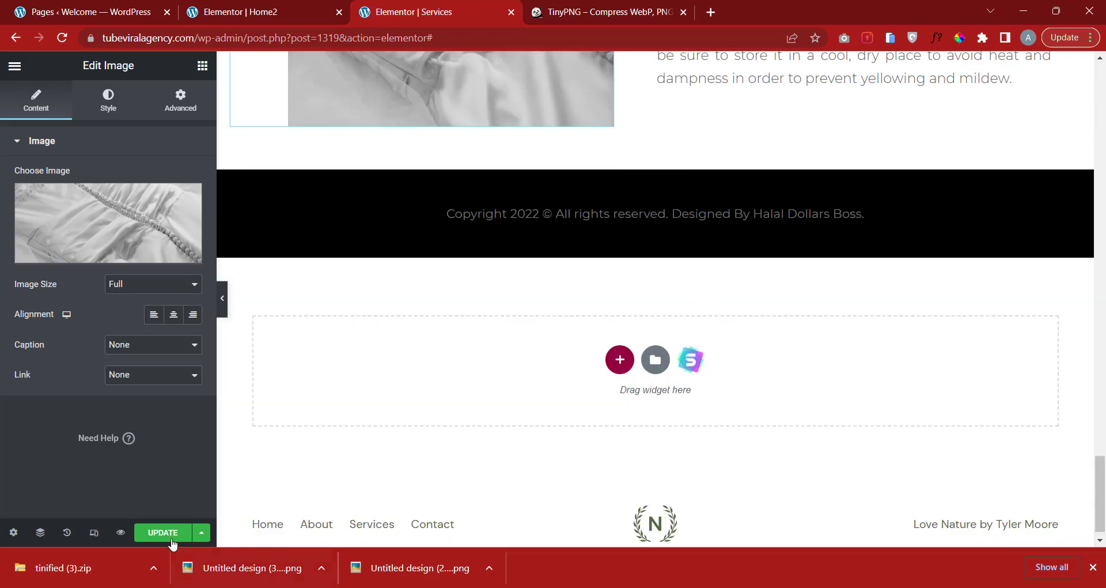
{"action": "left_click", "coordinate": [1092, 568]}
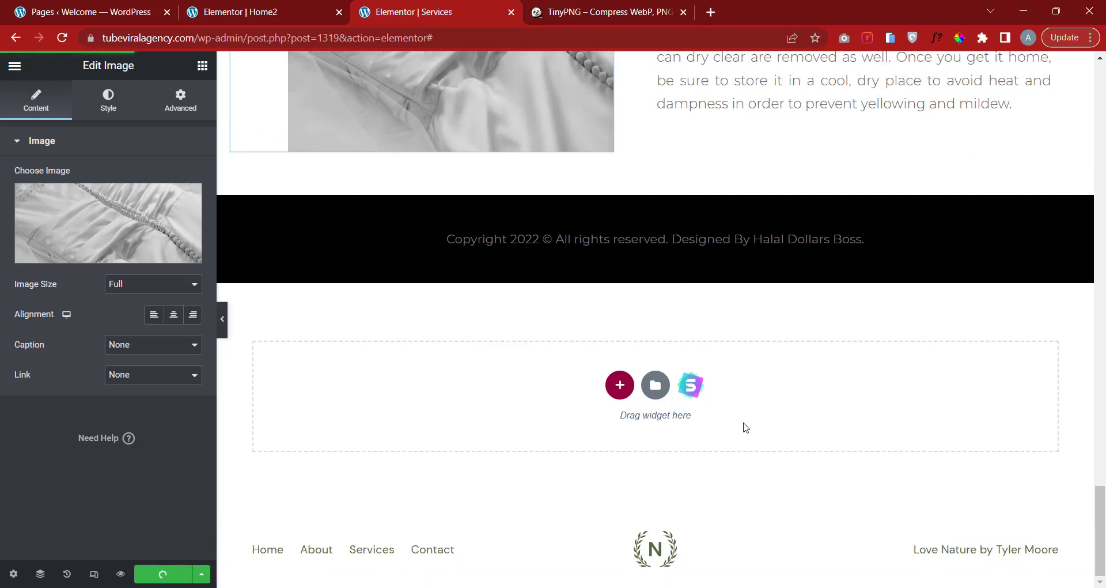
Choose a different page layout in the Services page settings and update the page.
{"action": "scroll", "coordinate": [714, 398], "scroll_direction": "up", "scroll_amount": 10}
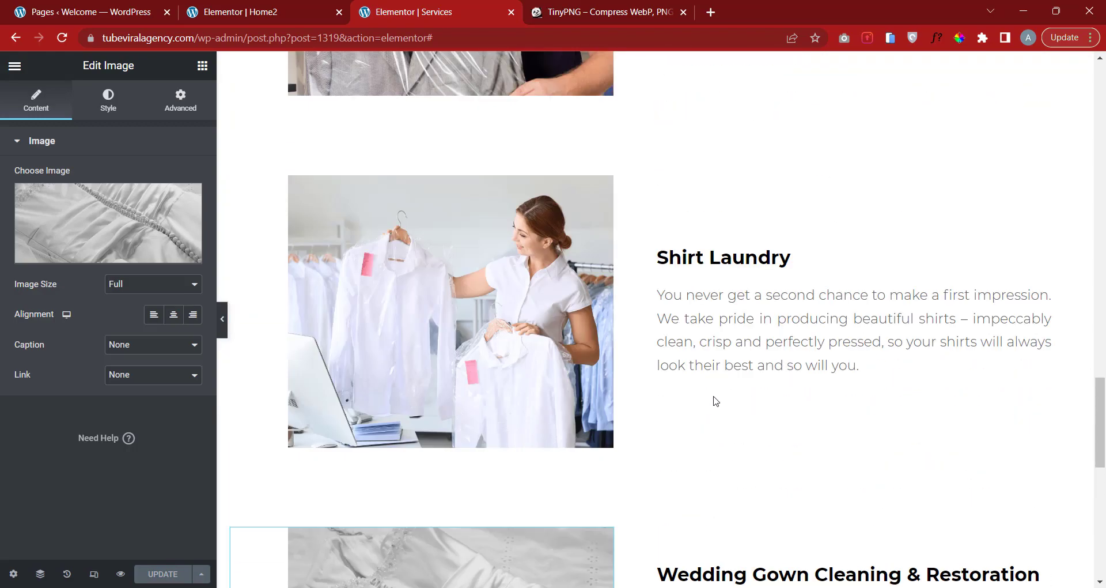
{"action": "scroll", "coordinate": [714, 399], "scroll_direction": "up", "scroll_amount": 18}
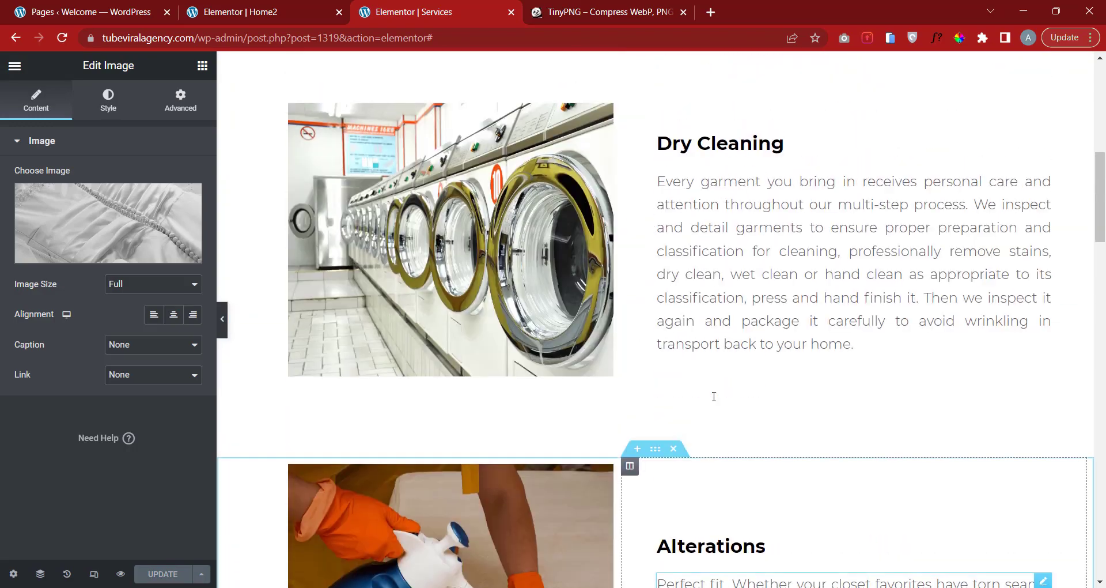
{"action": "scroll", "coordinate": [714, 396], "scroll_direction": "up", "scroll_amount": 8}
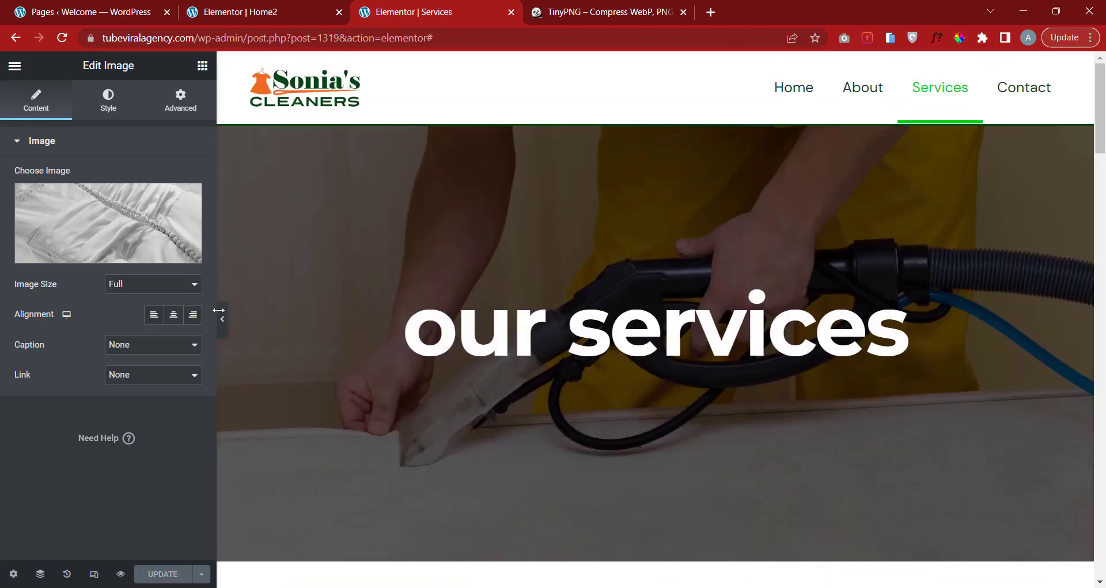
{"action": "left_click", "coordinate": [223, 320]}
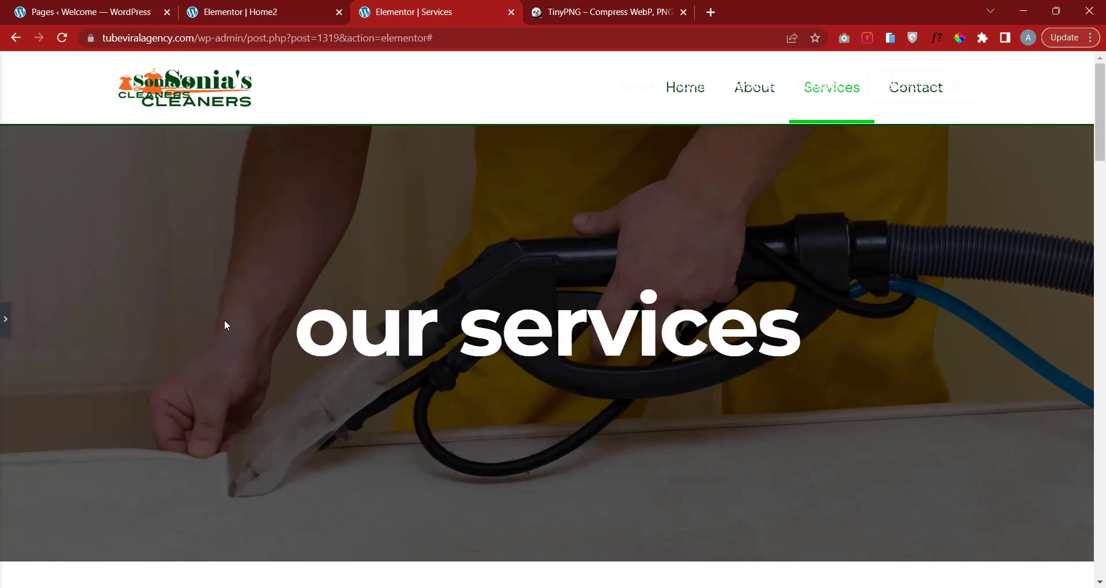
{"action": "left_click", "coordinate": [4, 321]}
{"action": "left_click", "coordinate": [12, 574]}
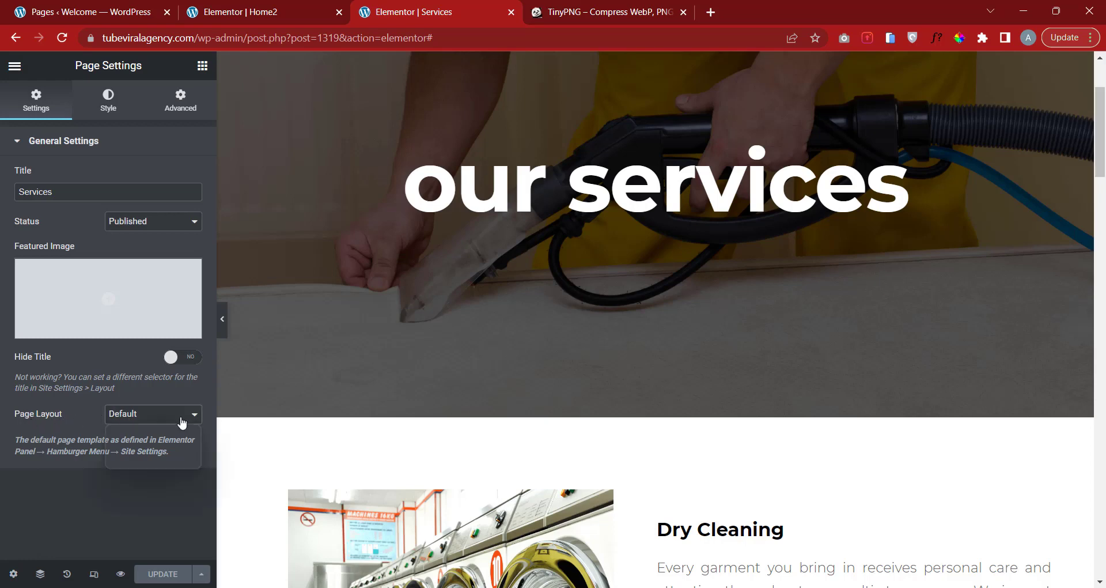
{"action": "left_click", "coordinate": [145, 439]}
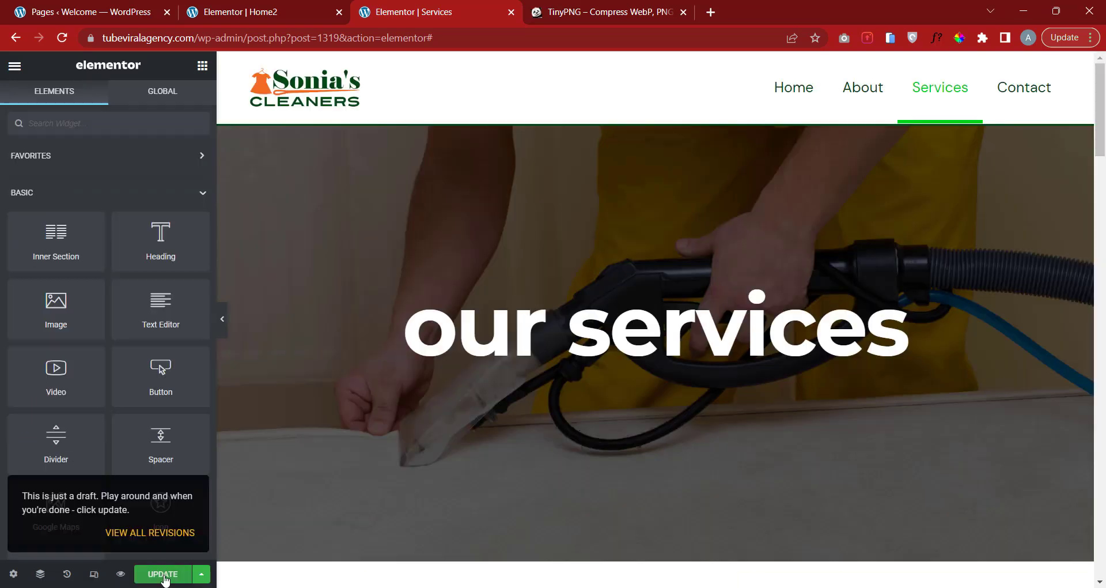
{"action": "left_click", "coordinate": [164, 574]}
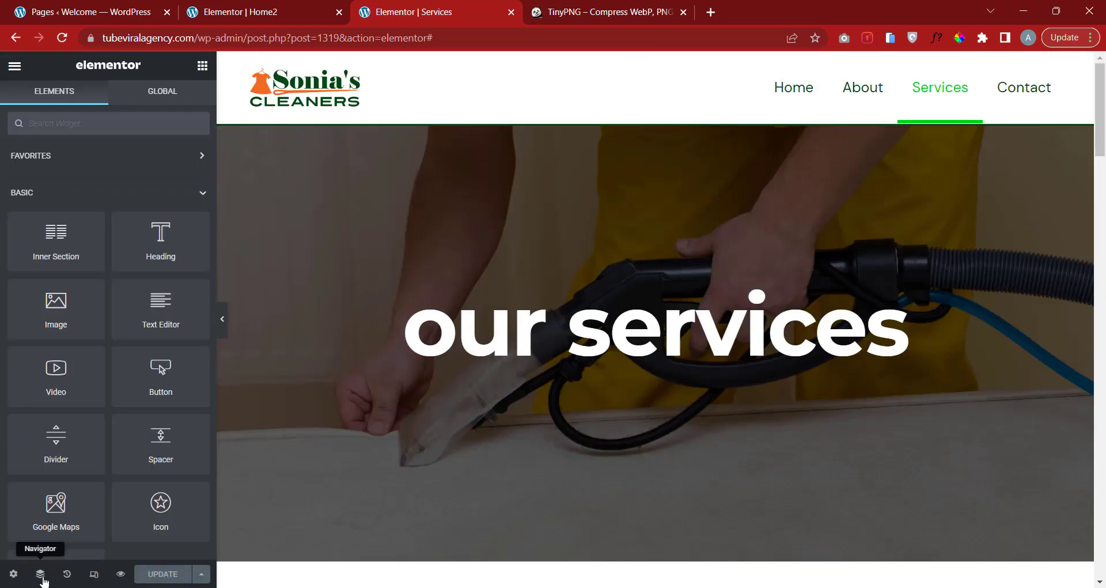
Preview the Services page in a new tab and review its sections from Dry Cleaning to Wedding Gown Cleaning & Restoration.
{"action": "left_click", "coordinate": [121, 574]}
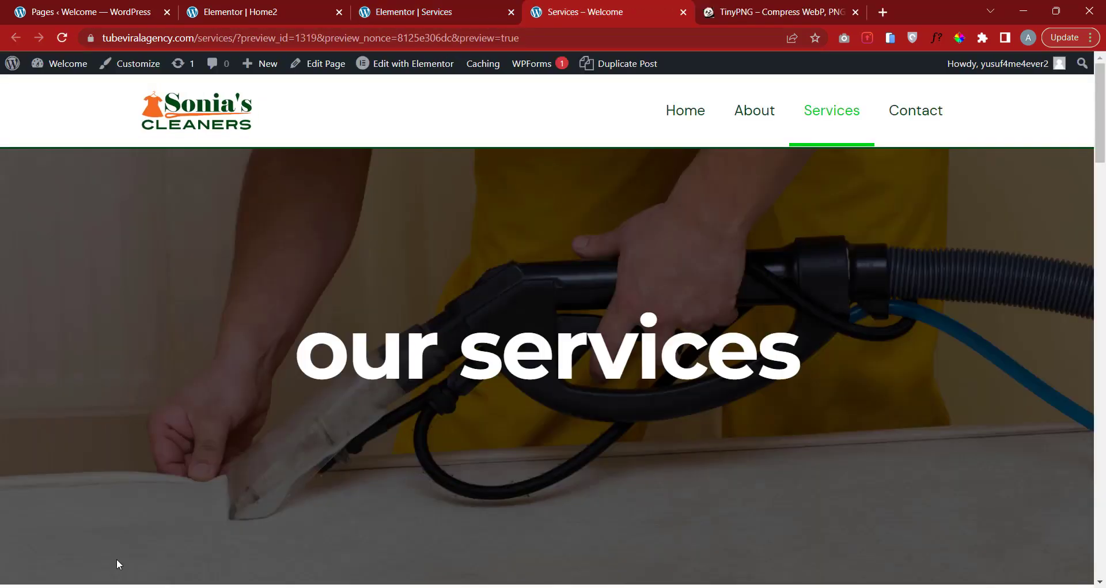
{"action": "scroll", "coordinate": [117, 558], "scroll_direction": "down", "scroll_amount": 1}
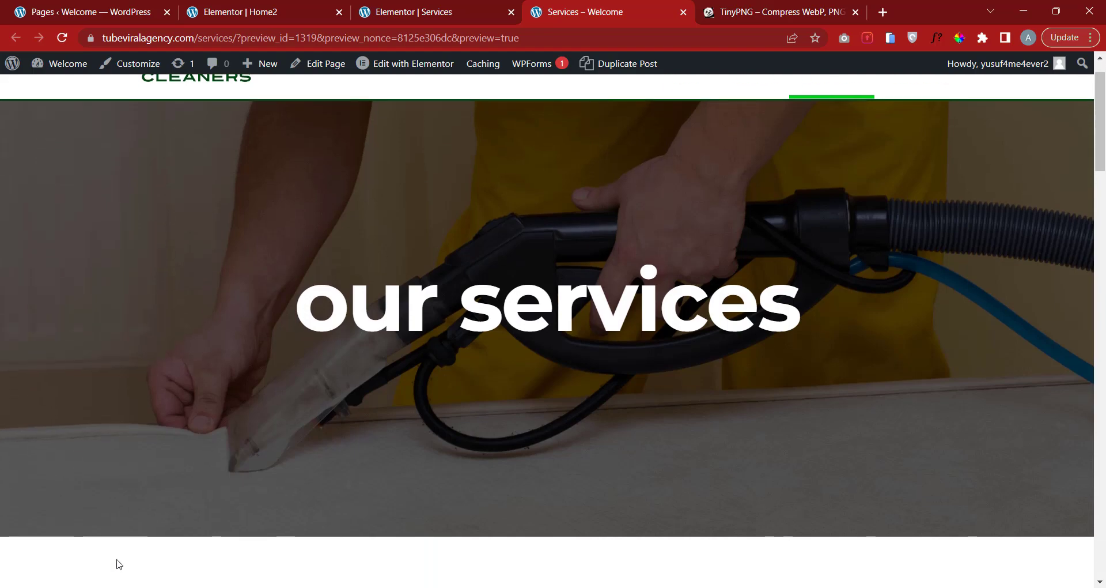
{"action": "scroll", "coordinate": [118, 564], "scroll_direction": "up", "scroll_amount": 1}
{"action": "scroll", "coordinate": [117, 564], "scroll_direction": "down", "scroll_amount": 9}
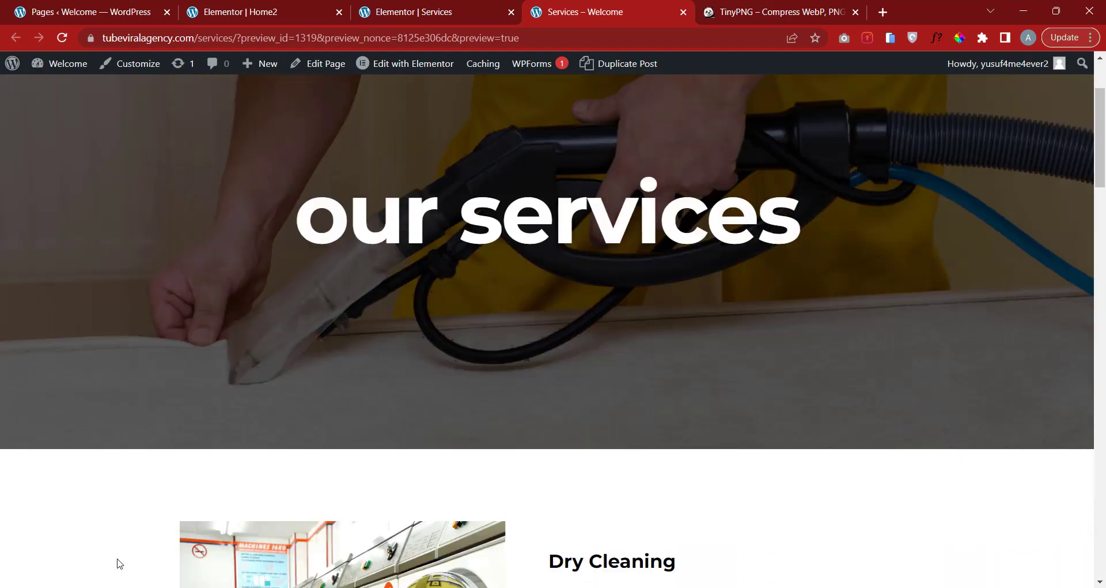
{"action": "scroll", "coordinate": [117, 562], "scroll_direction": "down", "scroll_amount": 10}
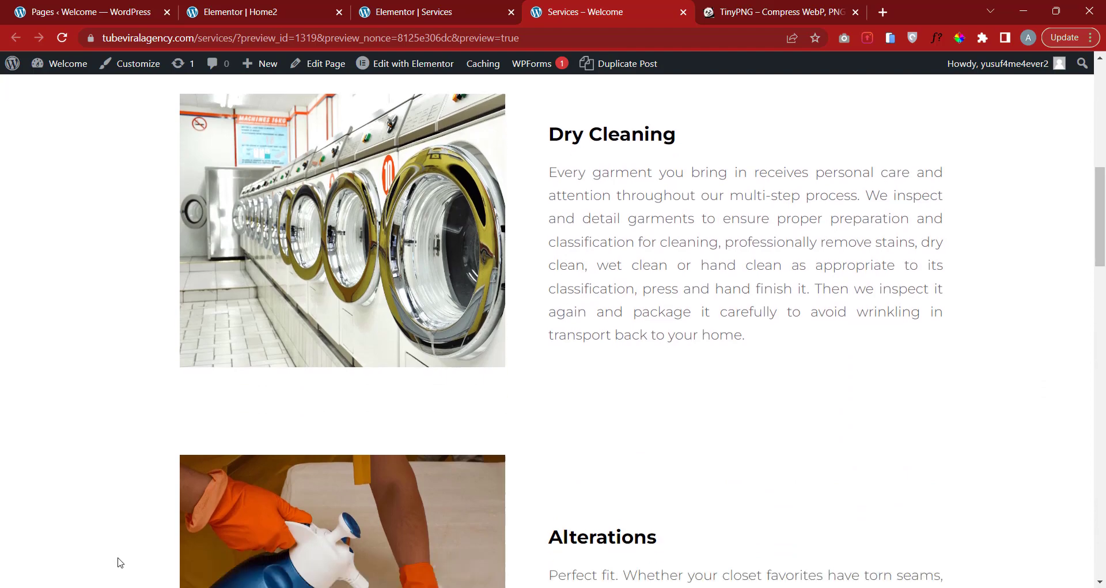
{"action": "scroll", "coordinate": [120, 562], "scroll_direction": "down", "scroll_amount": 12}
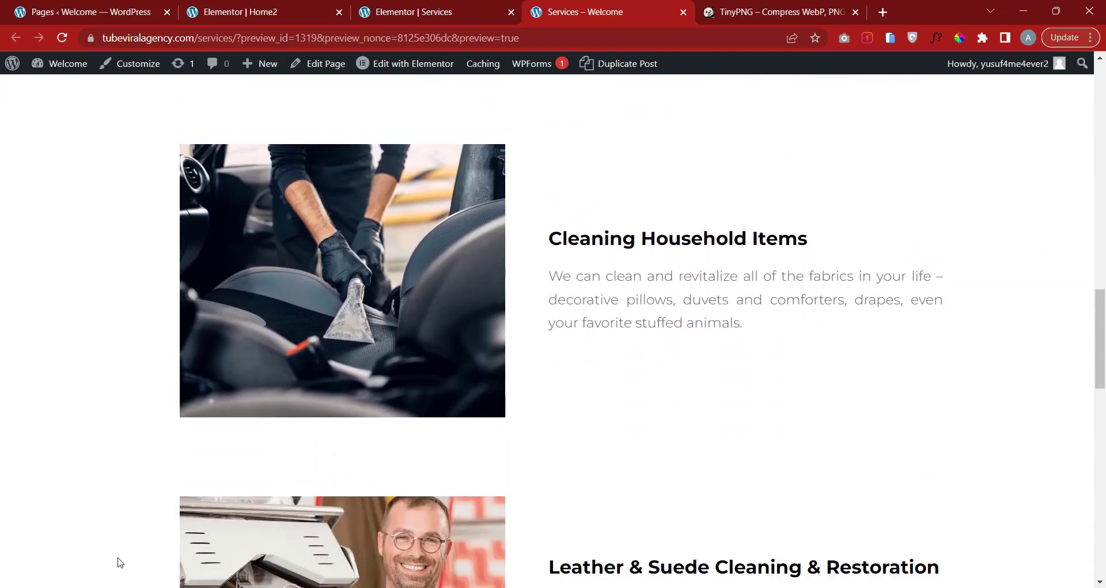
{"action": "scroll", "coordinate": [120, 562], "scroll_direction": "down", "scroll_amount": 7}
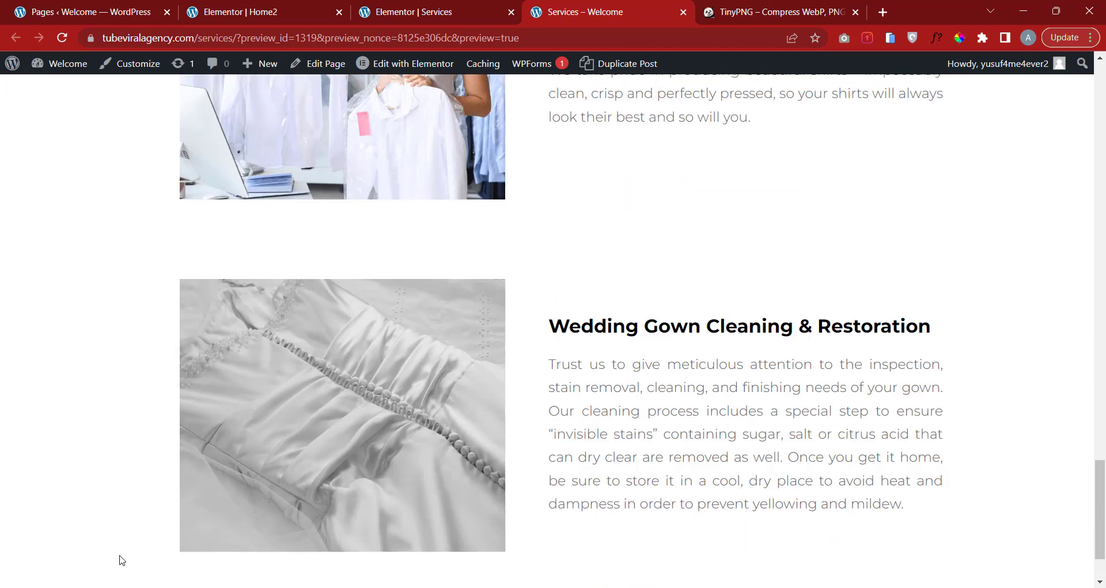
{"action": "scroll", "coordinate": [120, 552], "scroll_direction": "up", "scroll_amount": 16}
{"action": "scroll", "coordinate": [522, 232], "scroll_direction": "up", "scroll_amount": 15}
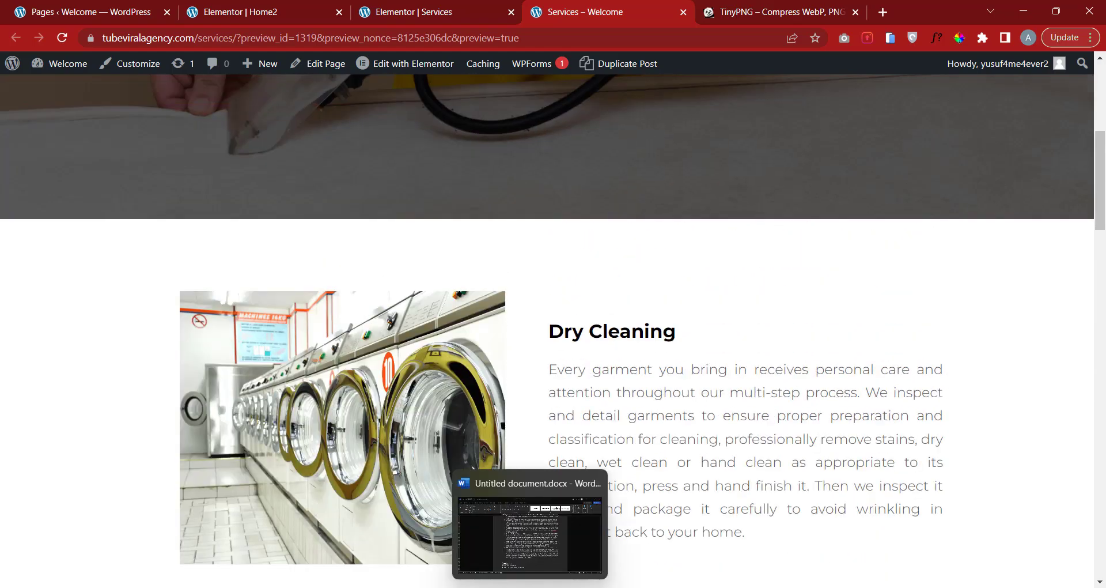
Switch to Untitled document.docx in Word to check the Contact us text, and return to the header of the Services preview in Chrome.
{"action": "left_click", "coordinate": [530, 587]}
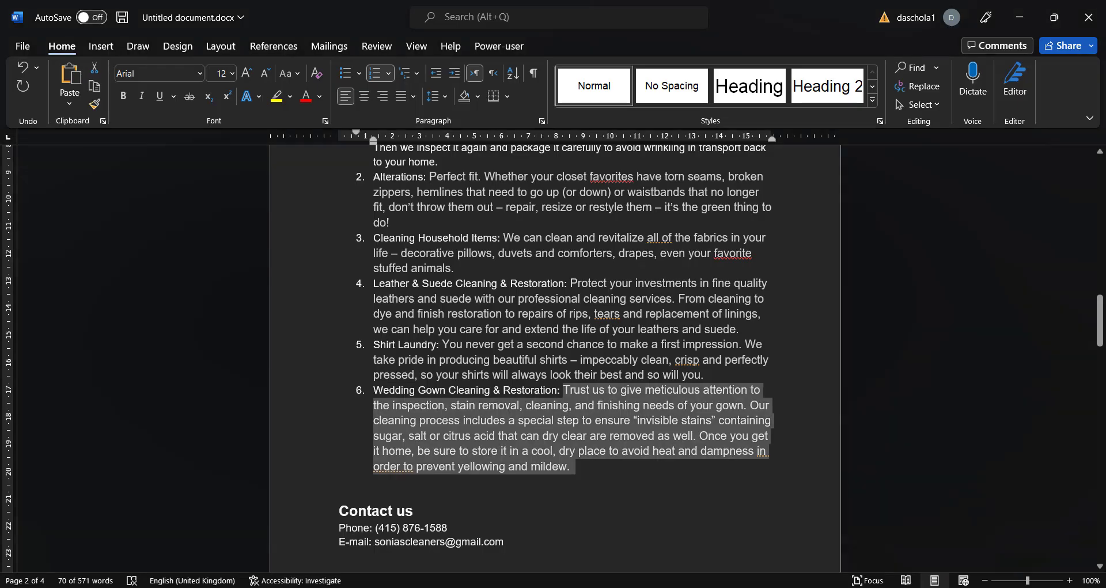
{"action": "scroll", "coordinate": [526, 446], "scroll_direction": "down", "scroll_amount": 1}
{"action": "left_click", "coordinate": [526, 447]}
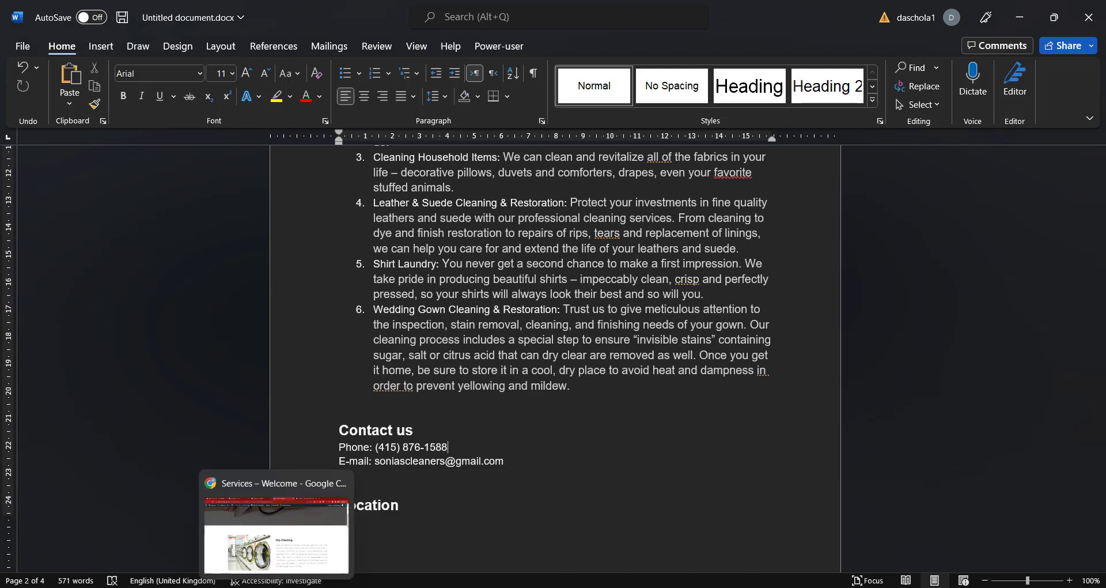
{"action": "left_click", "coordinate": [278, 585]}
{"action": "scroll", "coordinate": [584, 221], "scroll_direction": "up", "scroll_amount": 6}
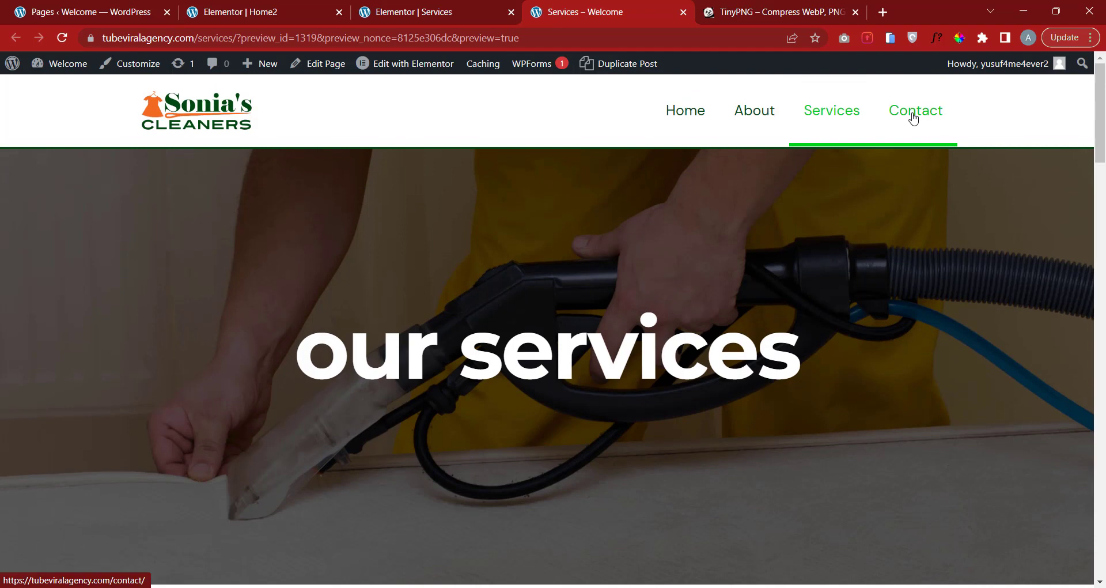
Open the Contact page in Elementor and apply the Services page banner section's style to the contact us banner section.
{"action": "left_click", "coordinate": [913, 118]}
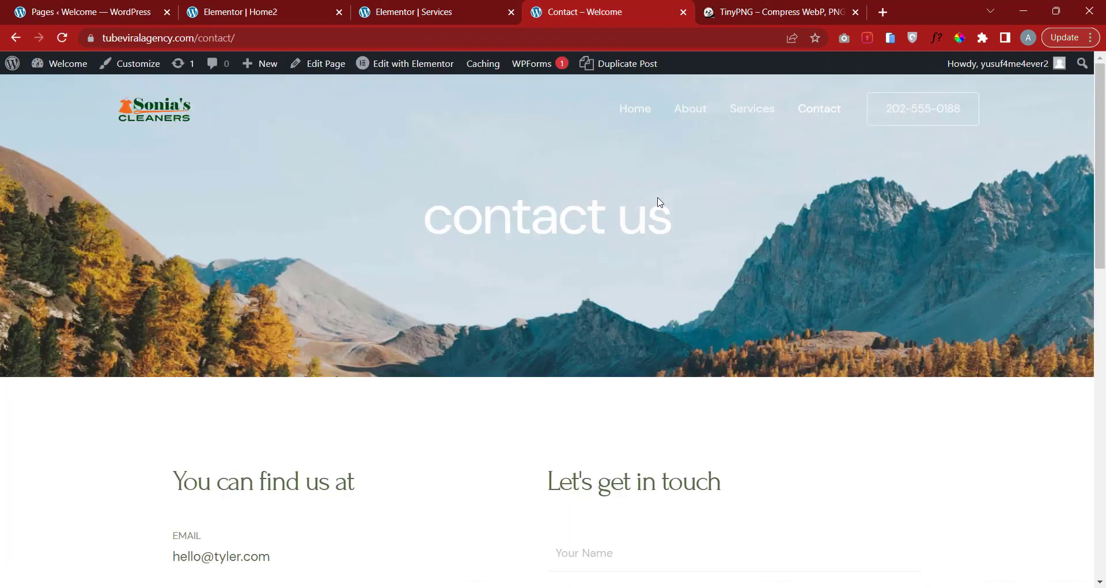
{"action": "mouse_move", "coordinate": [415, 68]}
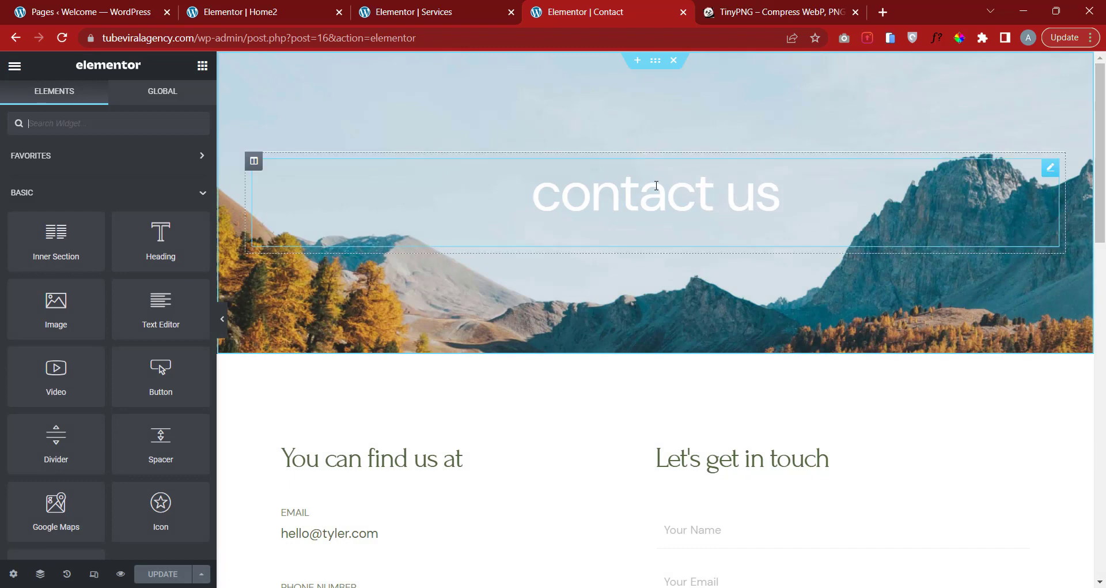
{"action": "left_click", "coordinate": [455, 8]}
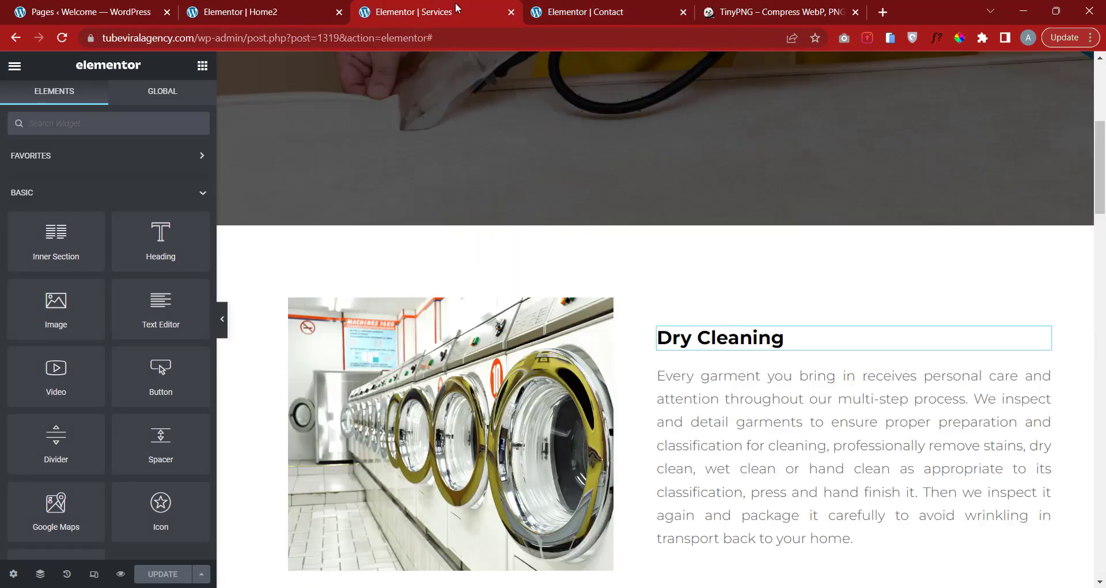
{"action": "scroll", "coordinate": [586, 253], "scroll_direction": "up", "scroll_amount": 5}
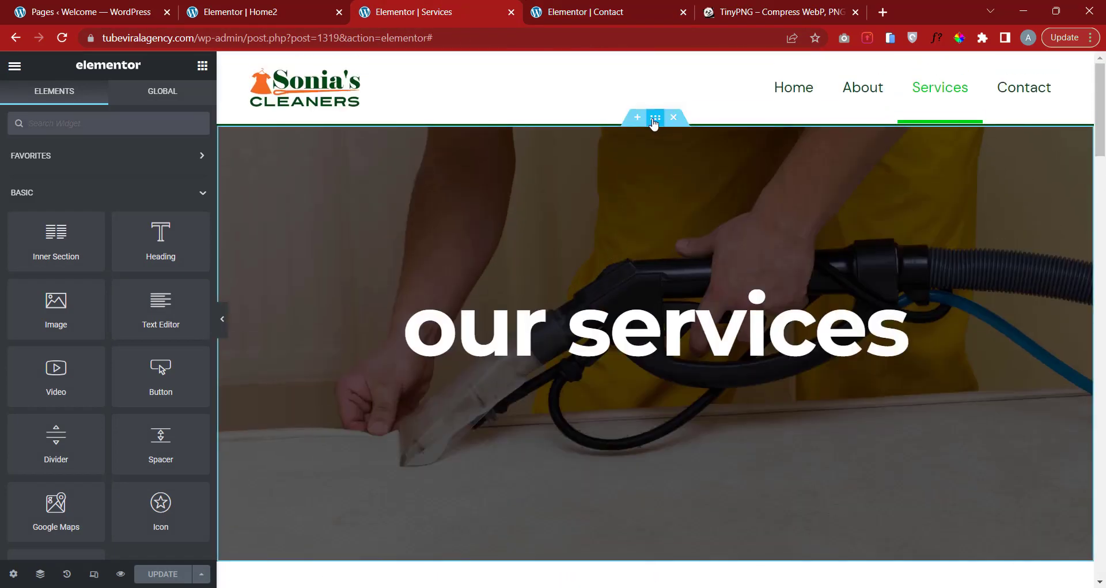
{"action": "right_click", "coordinate": [654, 124]}
{"action": "left_click", "coordinate": [684, 182]}
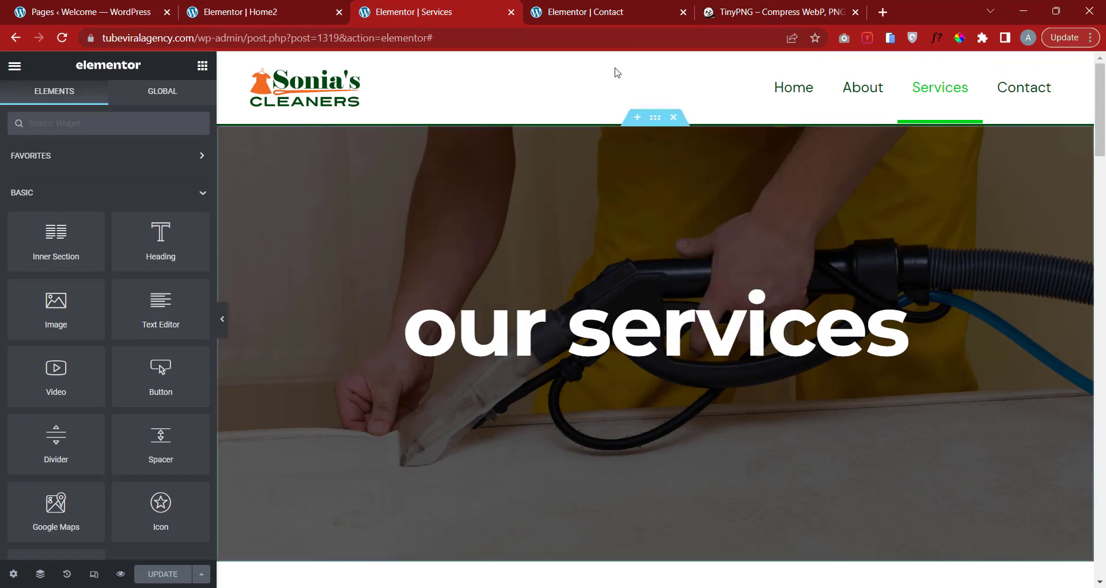
{"action": "left_click", "coordinate": [605, 12]}
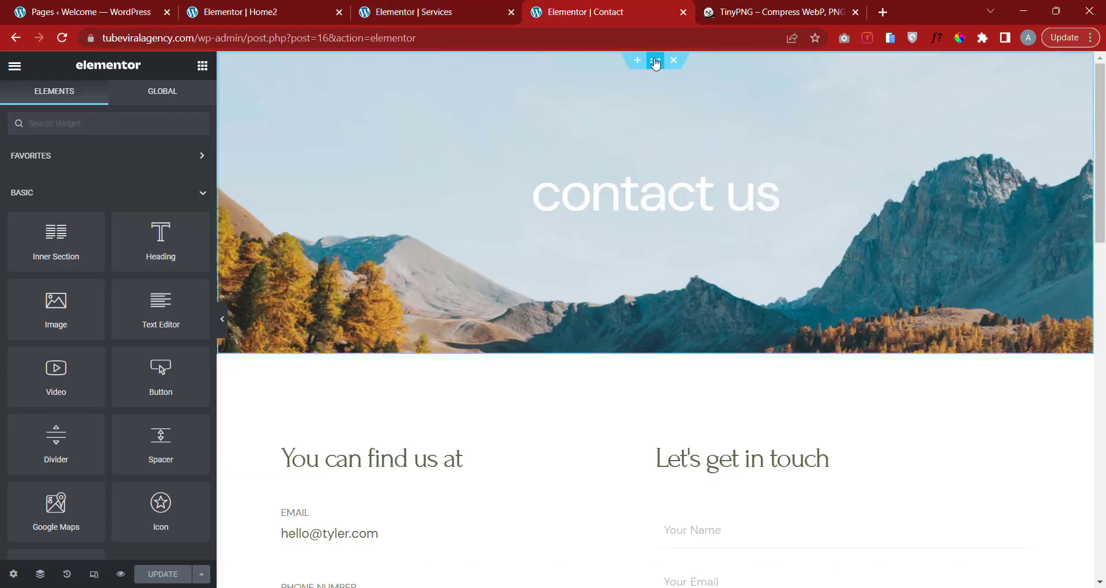
{"action": "right_click", "coordinate": [655, 60]}
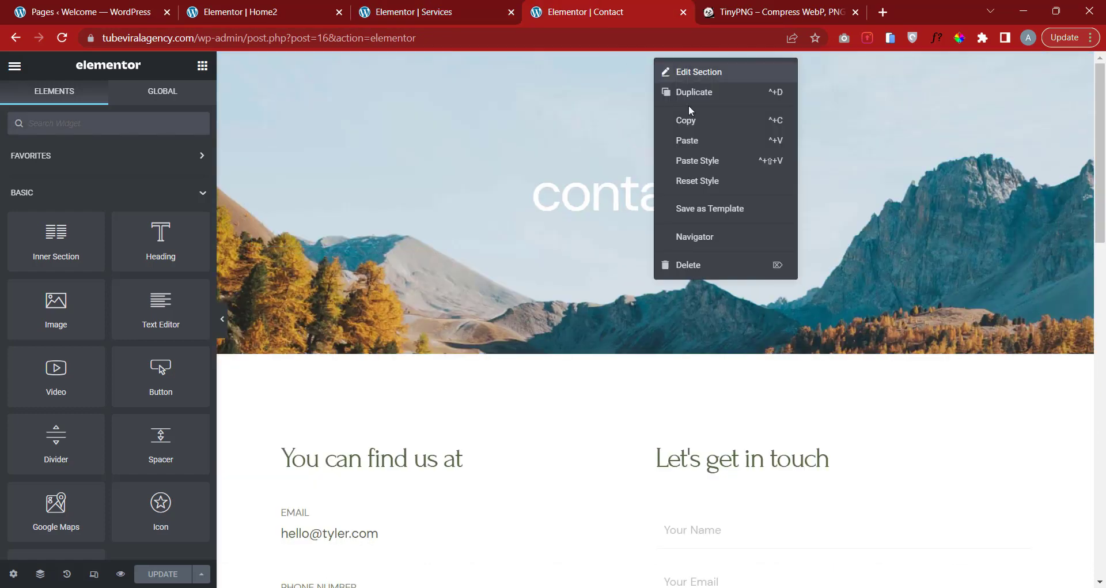
{"action": "left_click", "coordinate": [713, 167]}
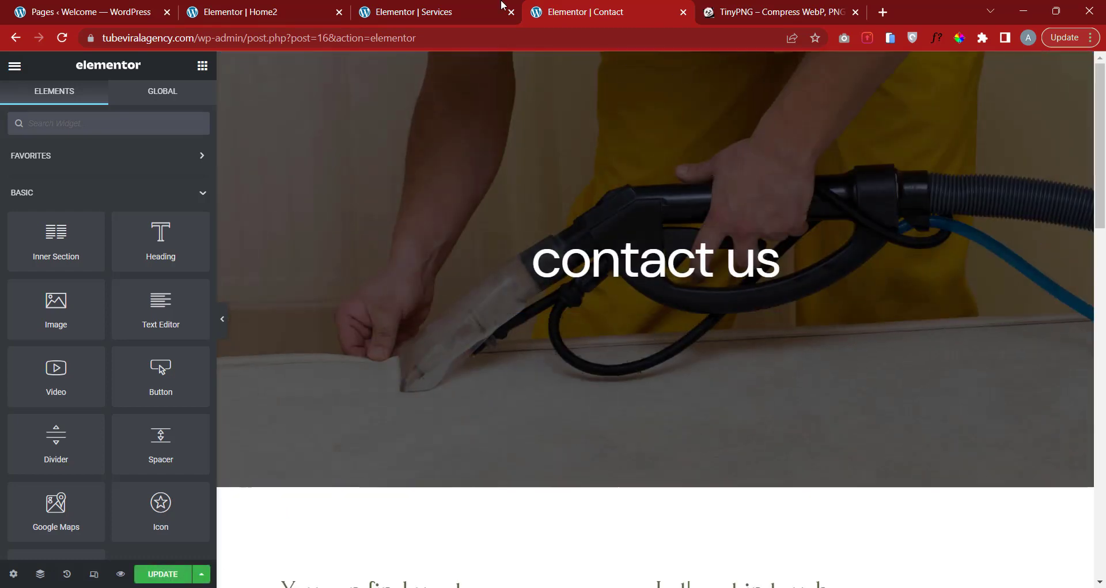
Copy the our services heading from the Services page and apply its style to the contact us heading.
{"action": "left_click", "coordinate": [425, 12]}
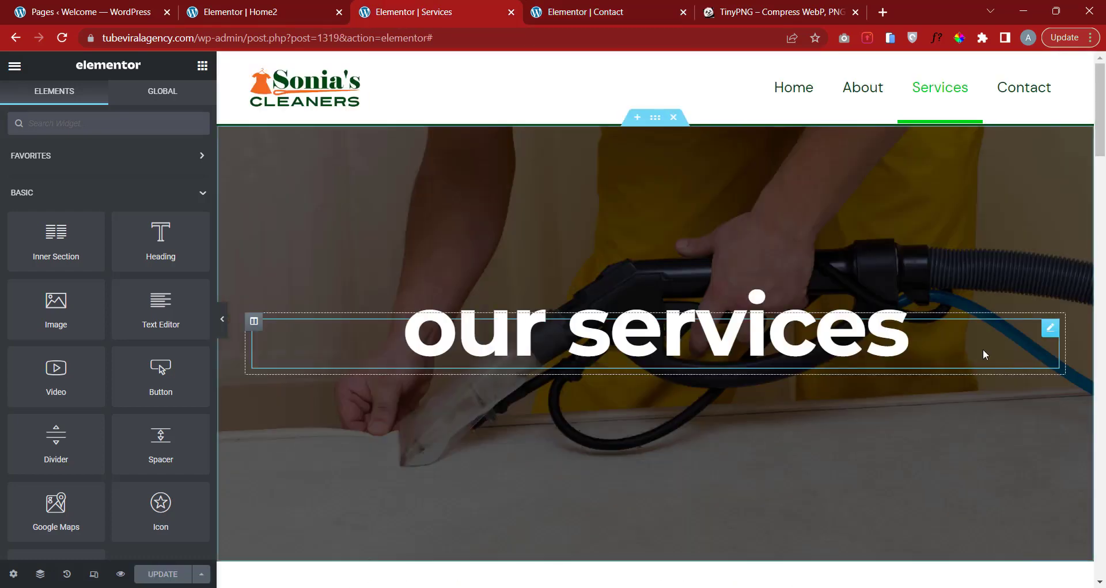
{"action": "right_click", "coordinate": [1048, 337]}
{"action": "left_click", "coordinate": [1001, 392]}
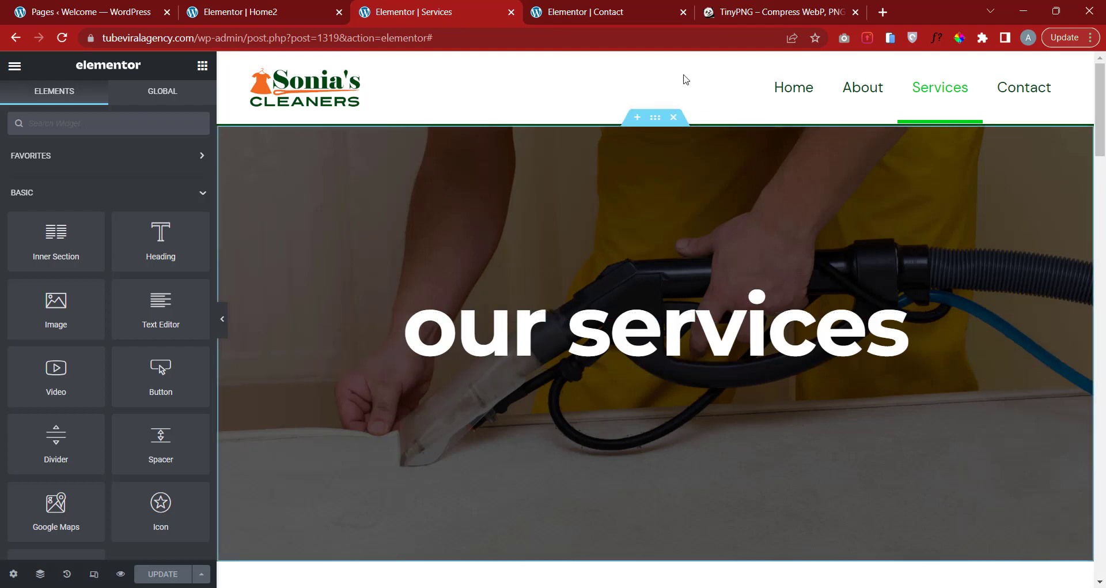
{"action": "left_click", "coordinate": [611, 12]}
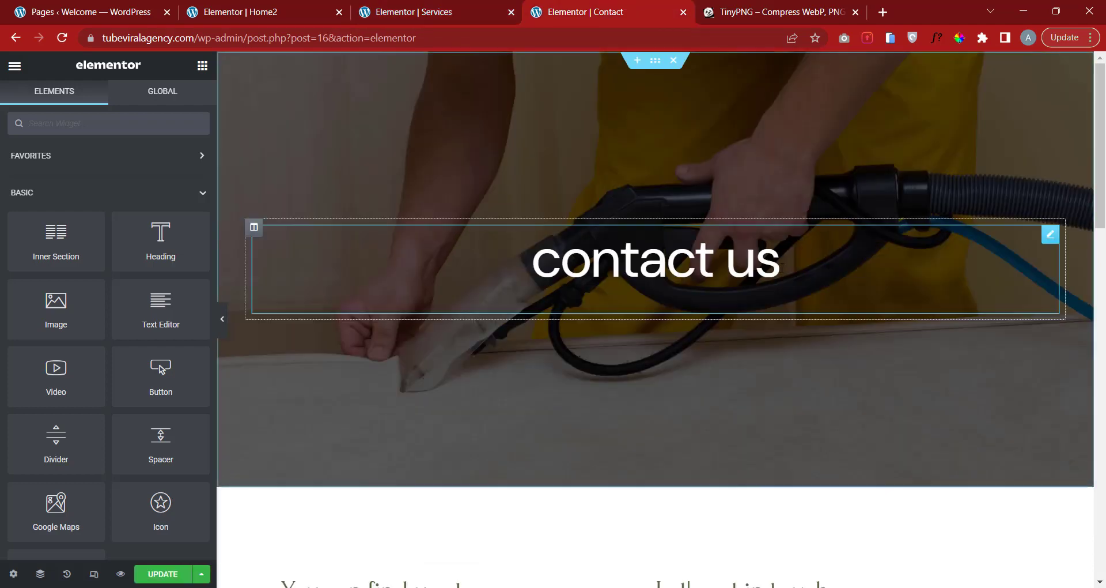
{"action": "right_click", "coordinate": [1050, 237]}
{"action": "left_click", "coordinate": [1005, 262]}
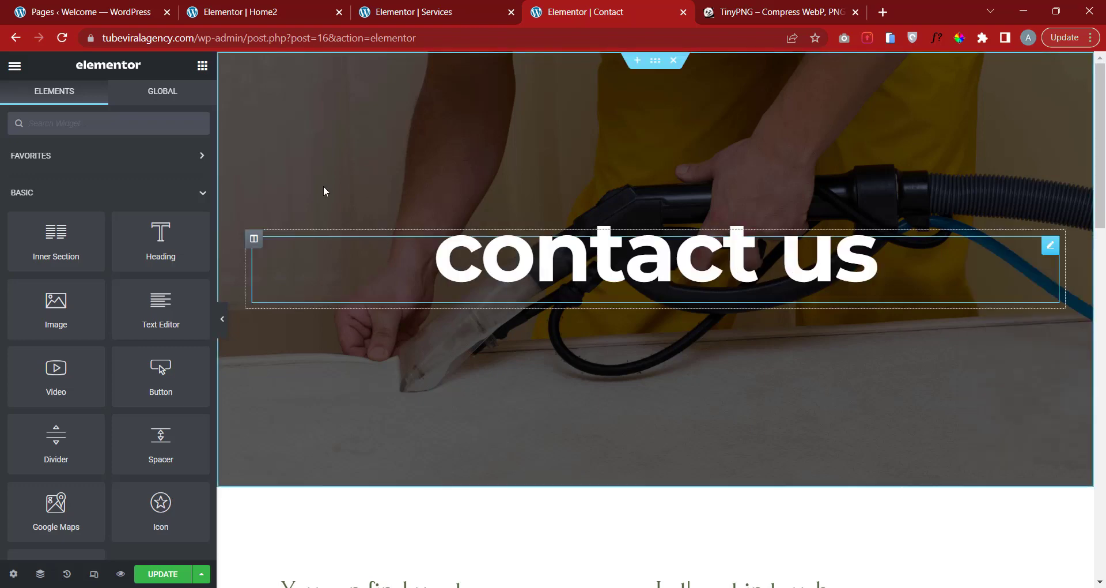
Choose a different page layout in the Contact page settings and update the page.
{"action": "scroll", "coordinate": [546, 222], "scroll_direction": "down", "scroll_amount": 3}
{"action": "scroll", "coordinate": [557, 218], "scroll_direction": "up", "scroll_amount": 3}
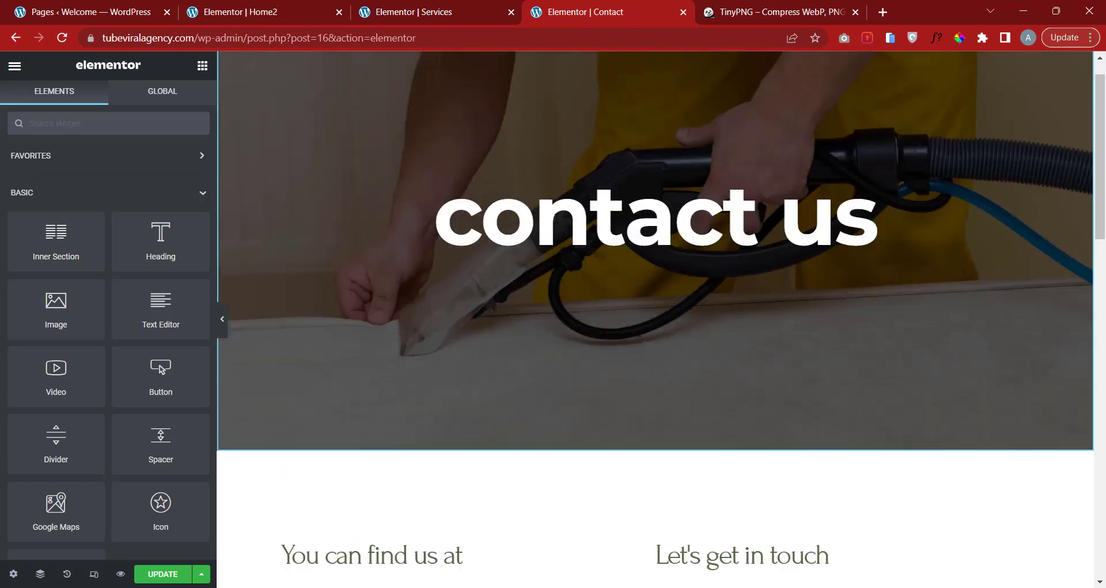
{"action": "left_click", "coordinate": [12, 576]}
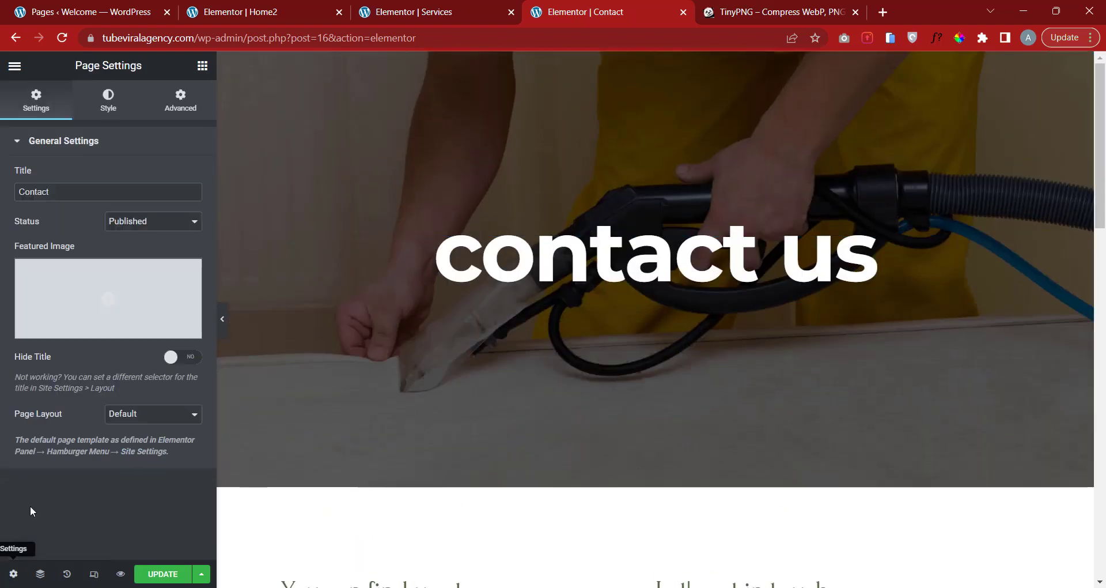
{"action": "left_click", "coordinate": [117, 415]}
{"action": "left_click", "coordinate": [145, 441]}
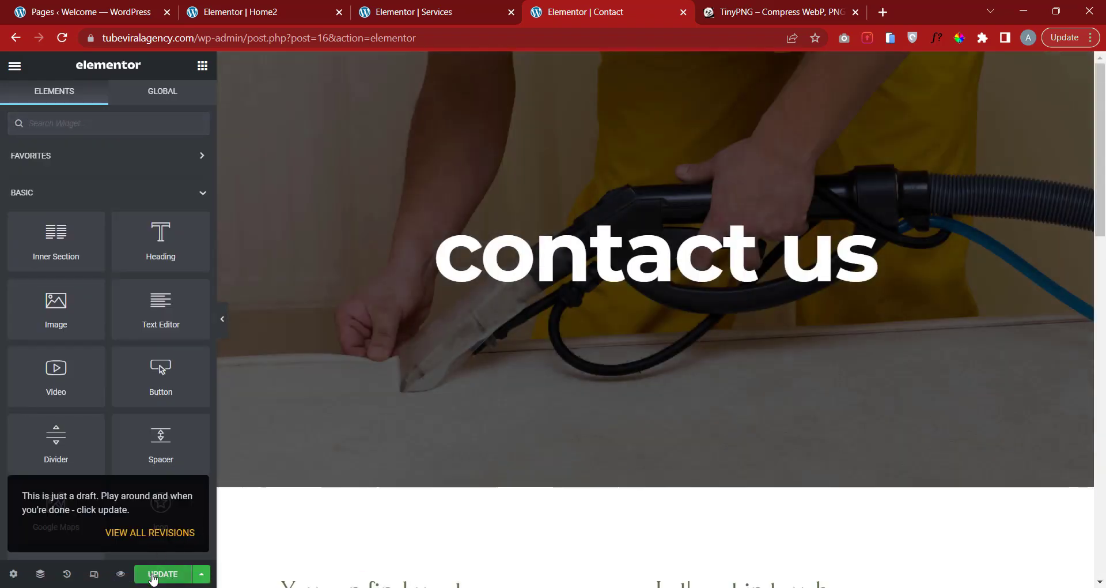
{"action": "left_click", "coordinate": [164, 573]}
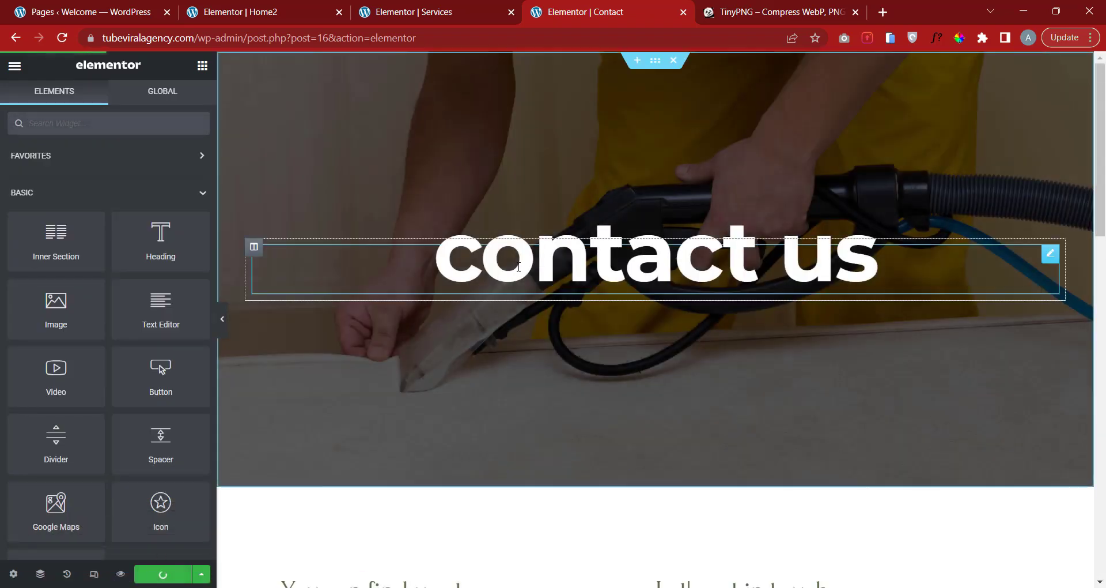
Copy the header section with logo and navigation from the Services page to the Contact page and place it above the contact us banner.
{"action": "left_click", "coordinate": [433, 13]}
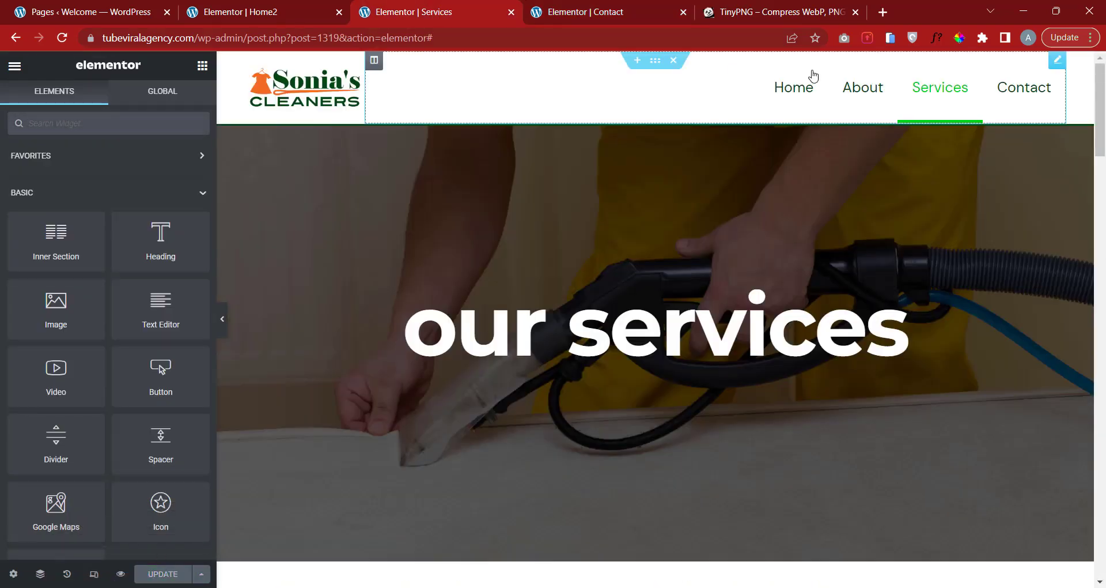
{"action": "right_click", "coordinate": [649, 62]}
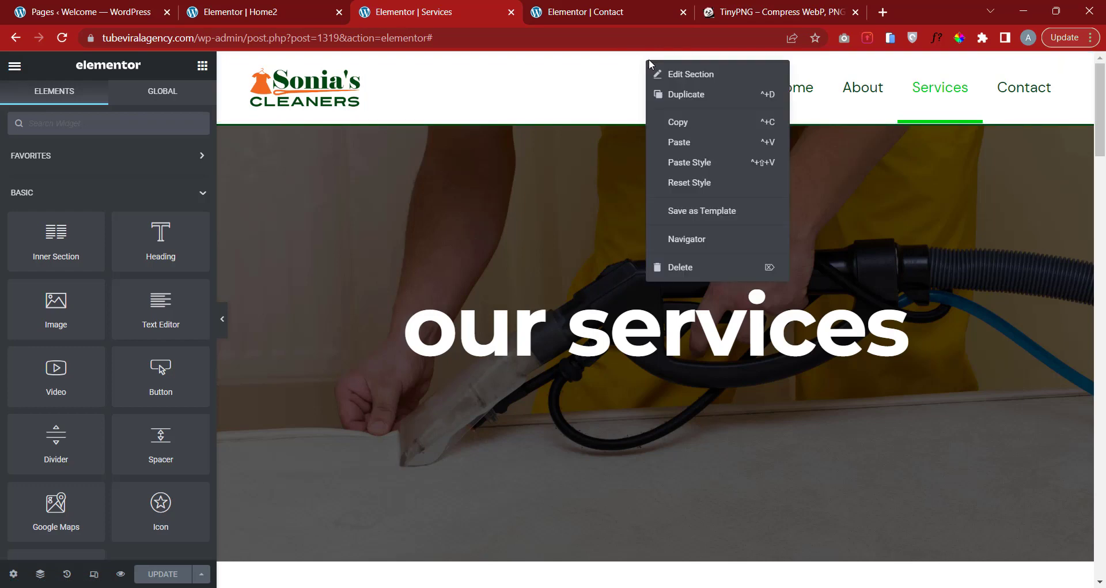
{"action": "left_click", "coordinate": [678, 122]}
{"action": "left_click", "coordinate": [615, 13]}
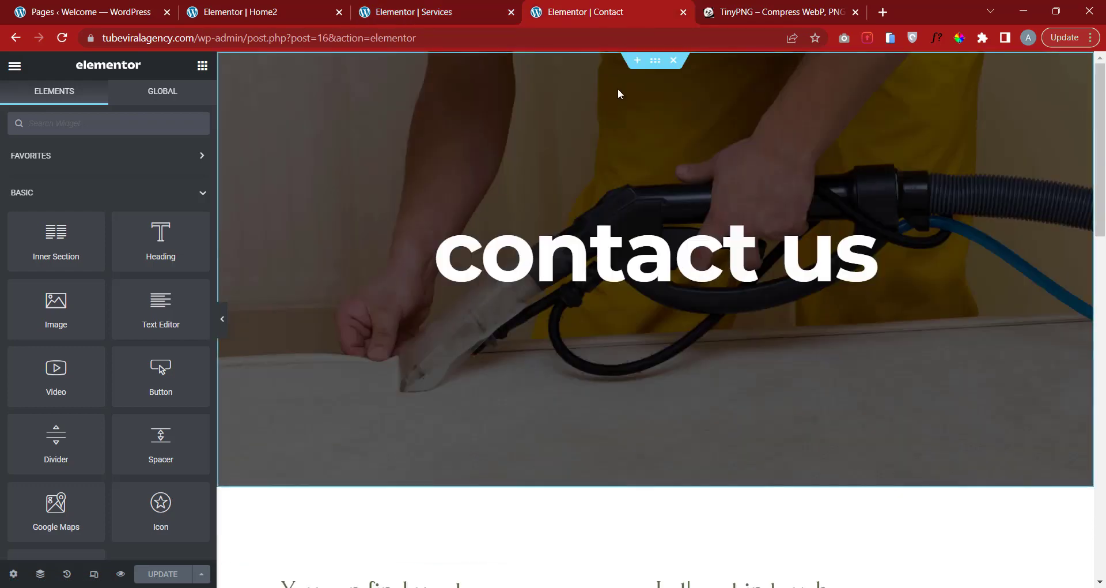
{"action": "right_click", "coordinate": [617, 89]}
{"action": "left_click", "coordinate": [671, 172]}
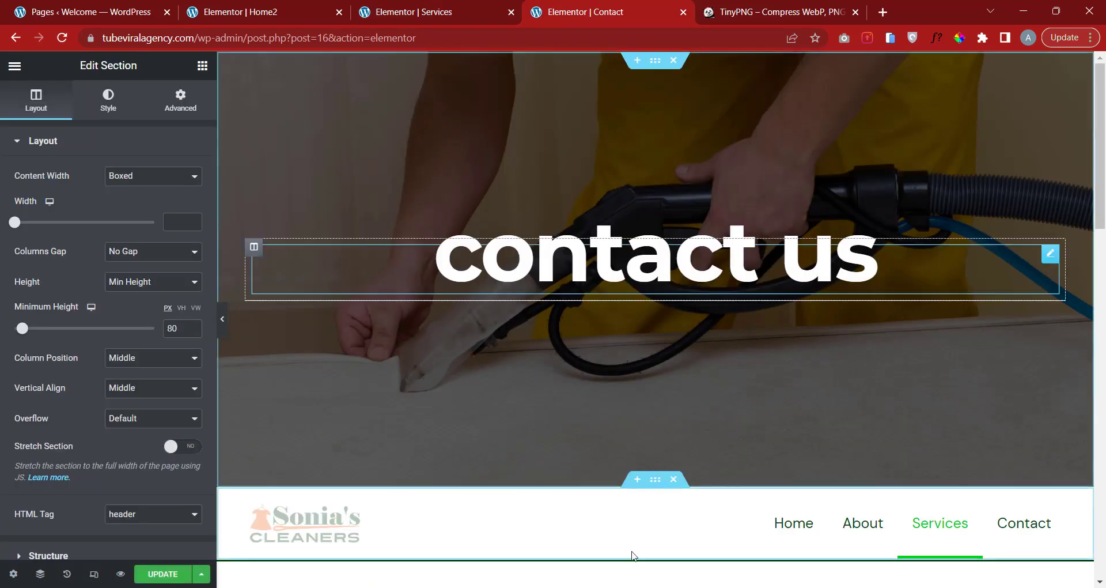
{"action": "left_click_drag", "start_coordinate": [654, 477], "coordinate": [625, 54]}
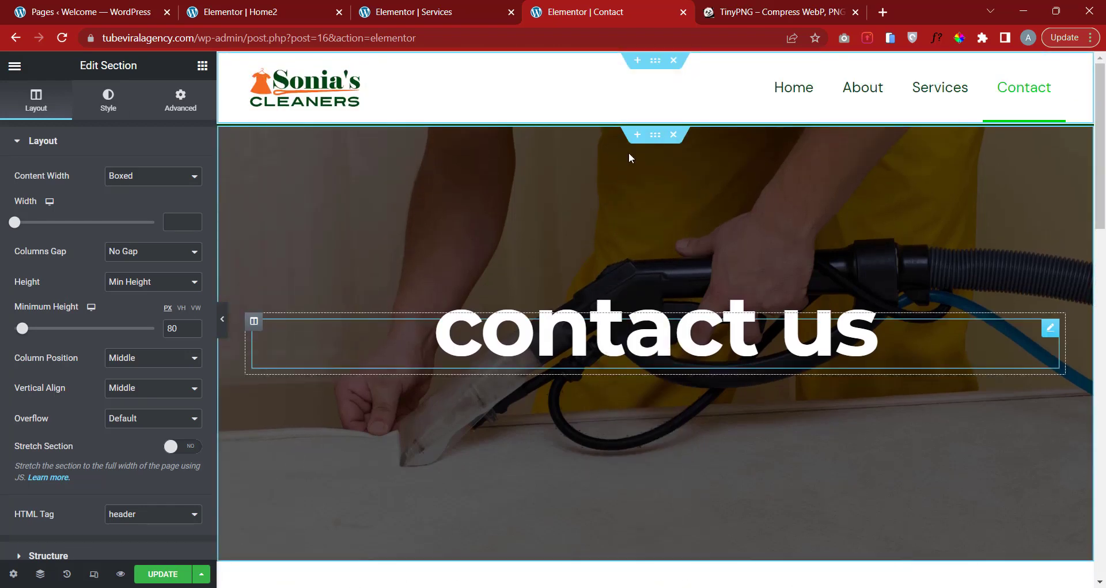
Copy the copyright footer from the Services page, paste it below the Contact page's team photo section and update the page.
{"action": "left_click", "coordinate": [447, 12]}
{"action": "left_click_drag", "start_coordinate": [1100, 151], "coordinate": [1100, 582]}
{"action": "right_click", "coordinate": [652, 272]}
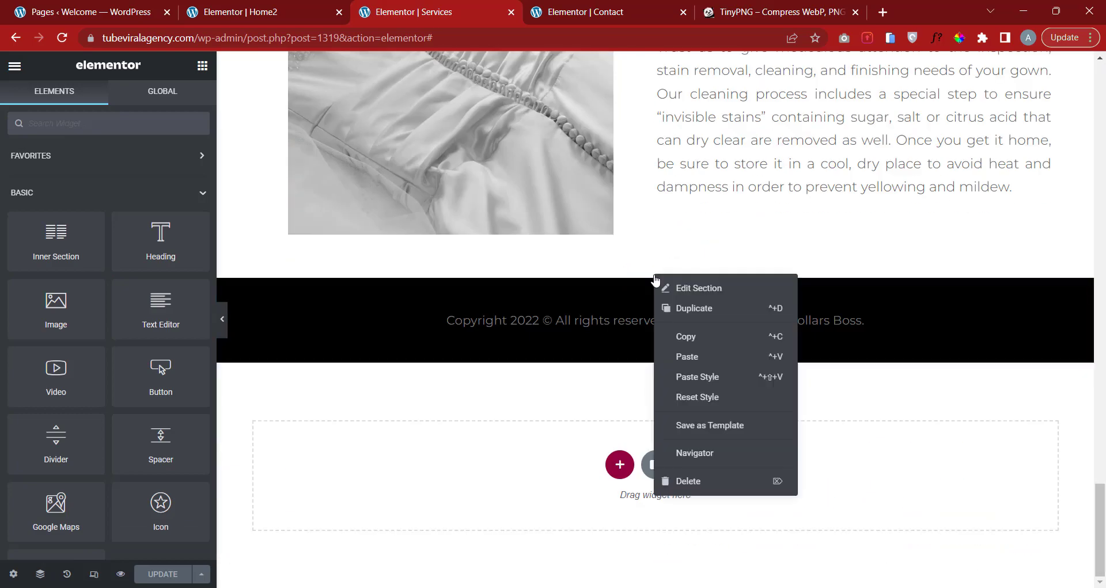
{"action": "left_click", "coordinate": [680, 347]}
{"action": "left_click", "coordinate": [572, 6]}
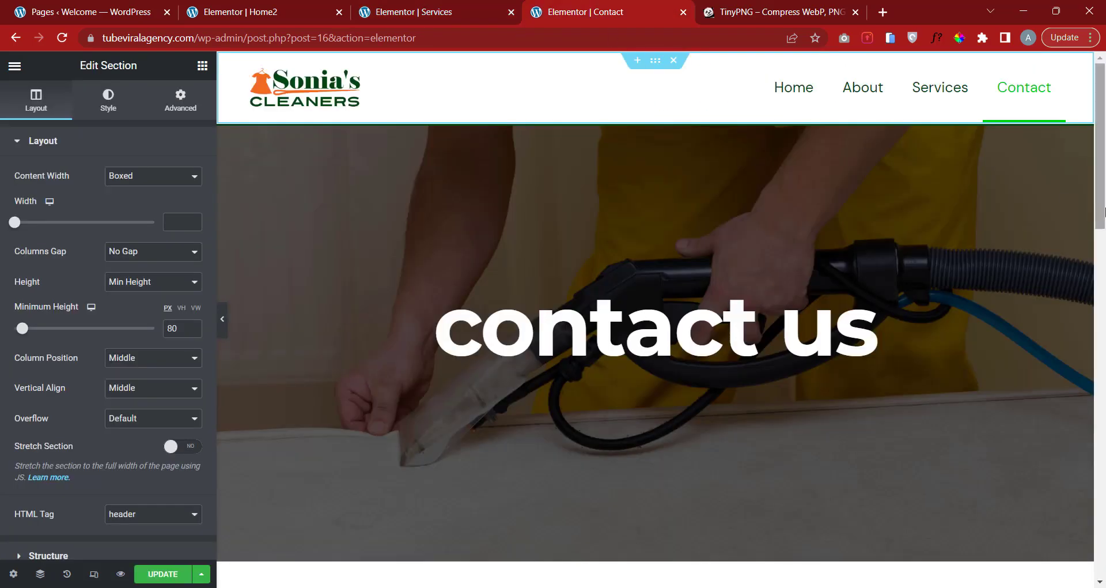
{"action": "left_click_drag", "start_coordinate": [1101, 210], "coordinate": [1101, 582]}
{"action": "scroll", "coordinate": [666, 307], "scroll_direction": "up", "scroll_amount": 3}
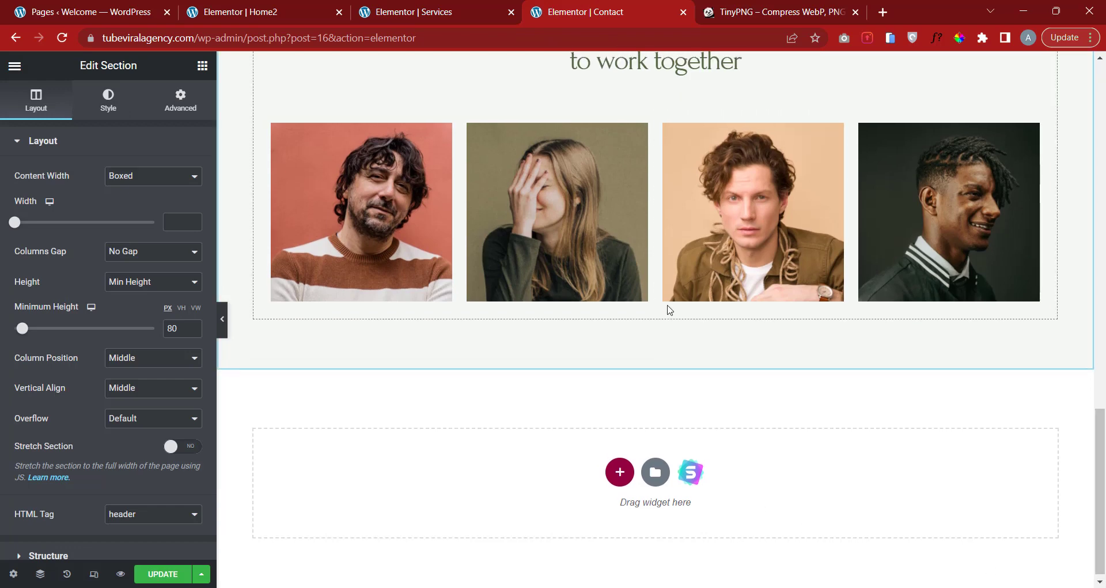
{"action": "right_click", "coordinate": [654, 110]}
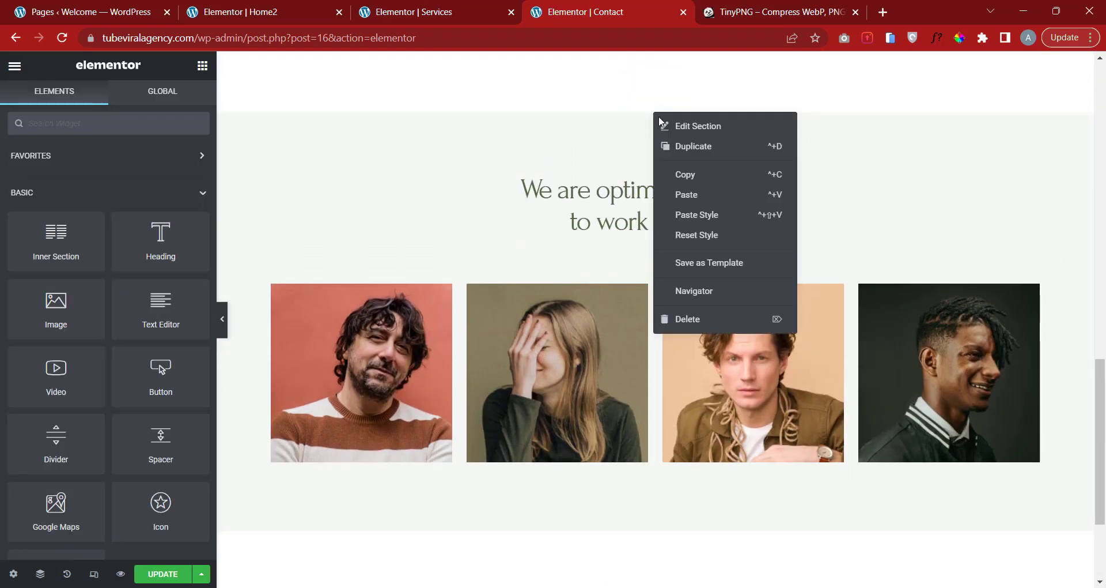
{"action": "left_click", "coordinate": [708, 197]}
{"action": "scroll", "coordinate": [708, 309], "scroll_direction": "down", "scroll_amount": 3}
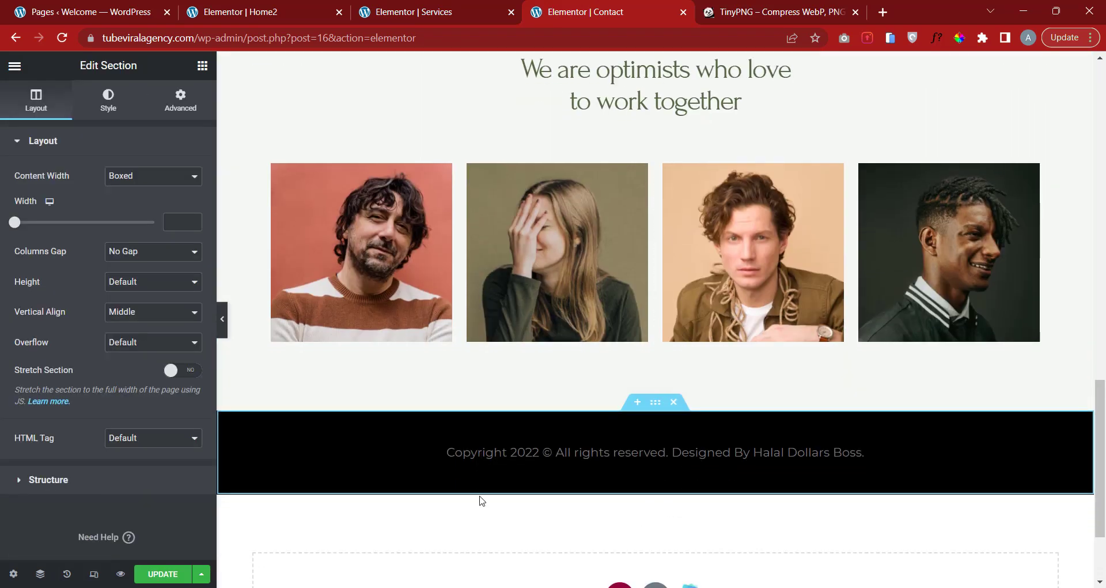
{"action": "left_click", "coordinate": [143, 573]}
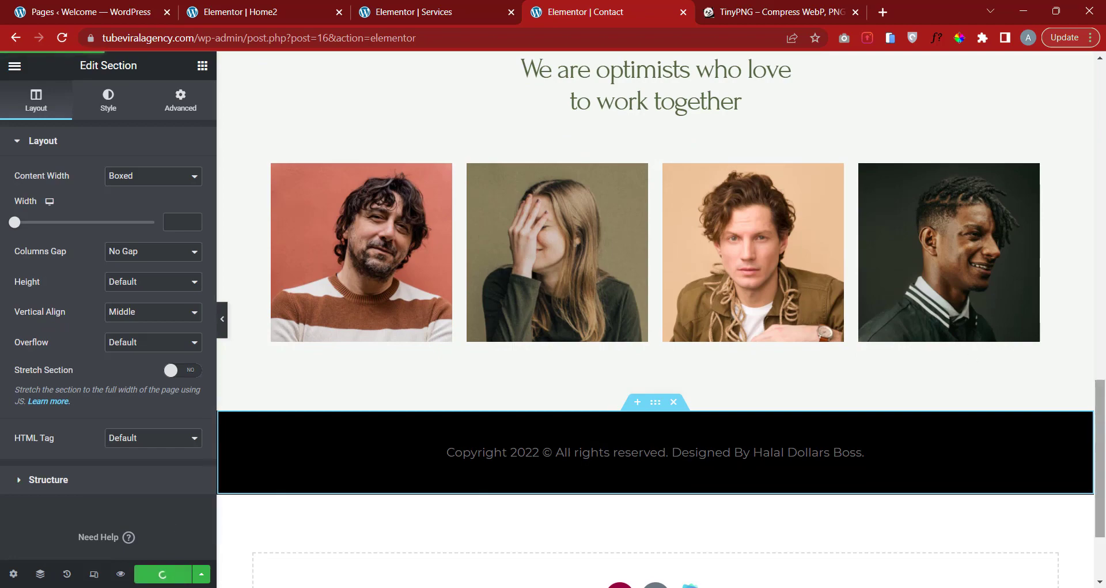
Switch to Untitled document.docx in Word and copy the e-mail address under the Contact us heading.
{"action": "left_click_drag", "start_coordinate": [1099, 419], "coordinate": [1097, 104]}
{"action": "scroll", "coordinate": [877, 247], "scroll_direction": "down", "scroll_amount": 8}
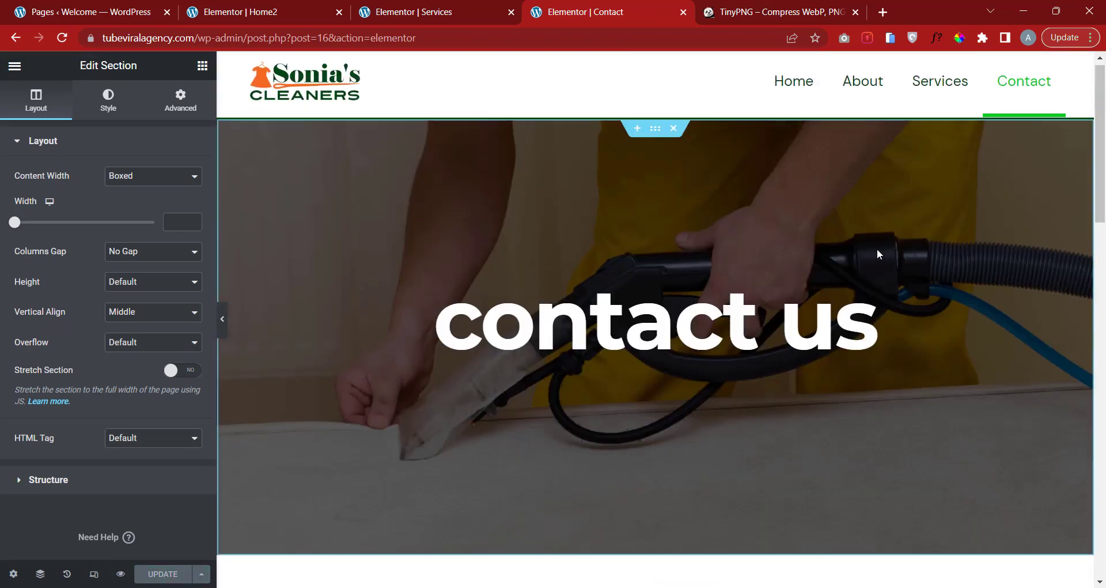
{"action": "scroll", "coordinate": [877, 252], "scroll_direction": "down", "scroll_amount": 1}
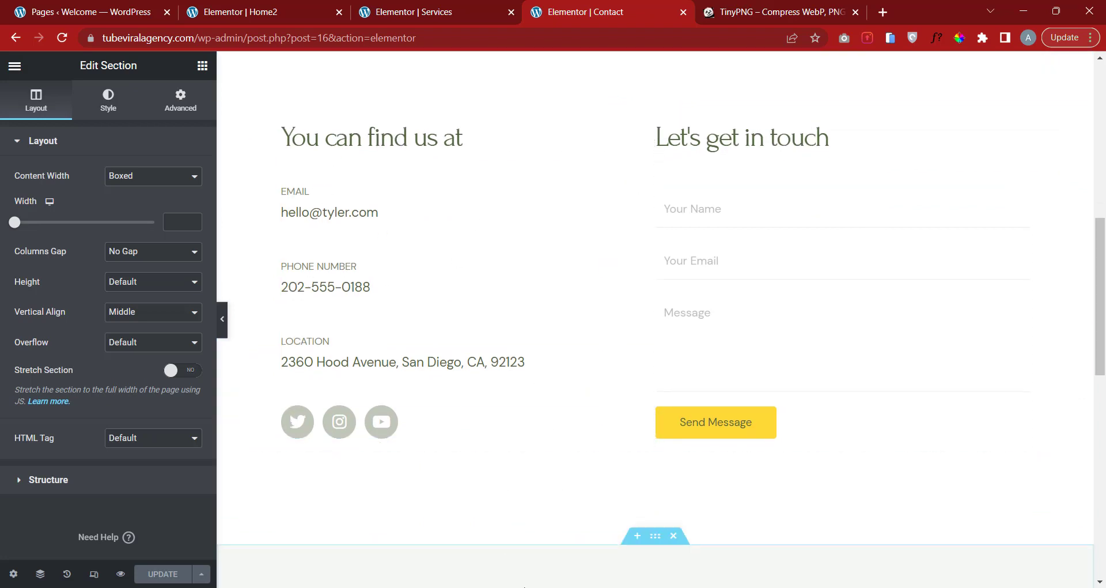
{"action": "key", "text": "alt+Tab"}
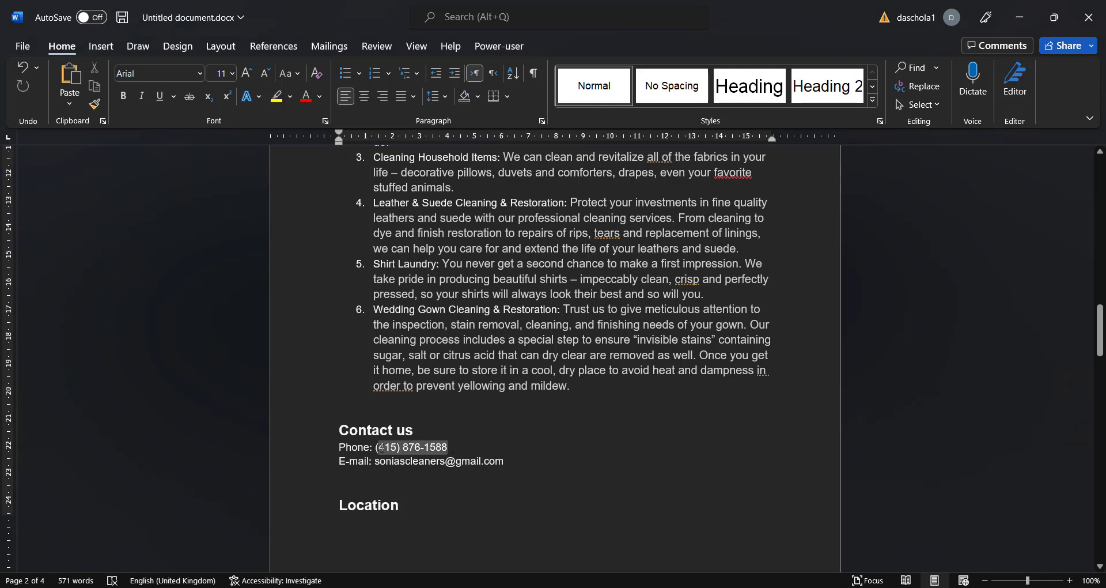
{"action": "left_click_drag", "start_coordinate": [508, 463], "coordinate": [414, 461]}
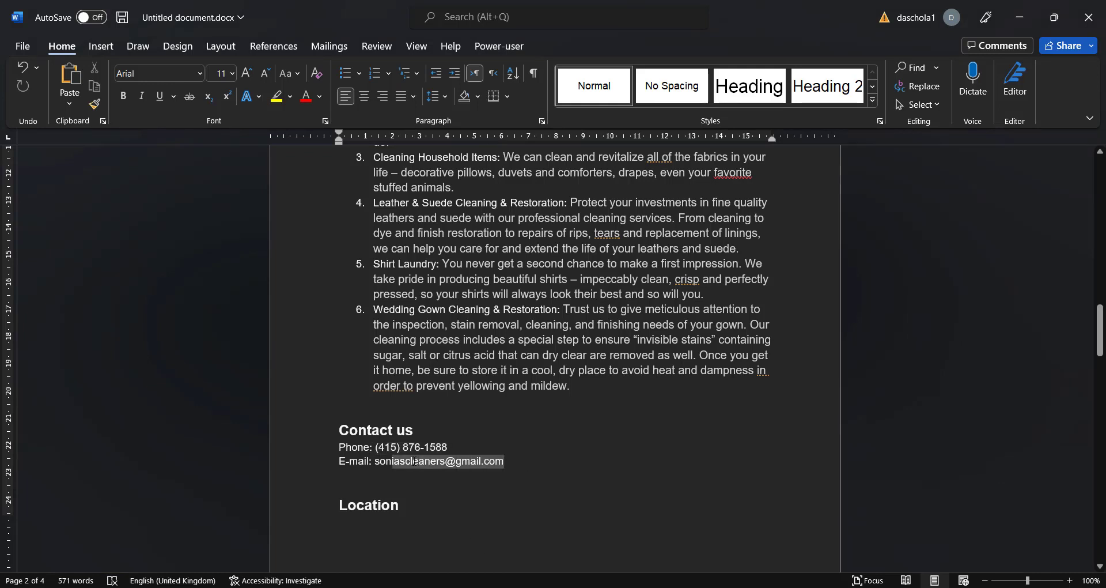
{"action": "right_click", "coordinate": [409, 461]}
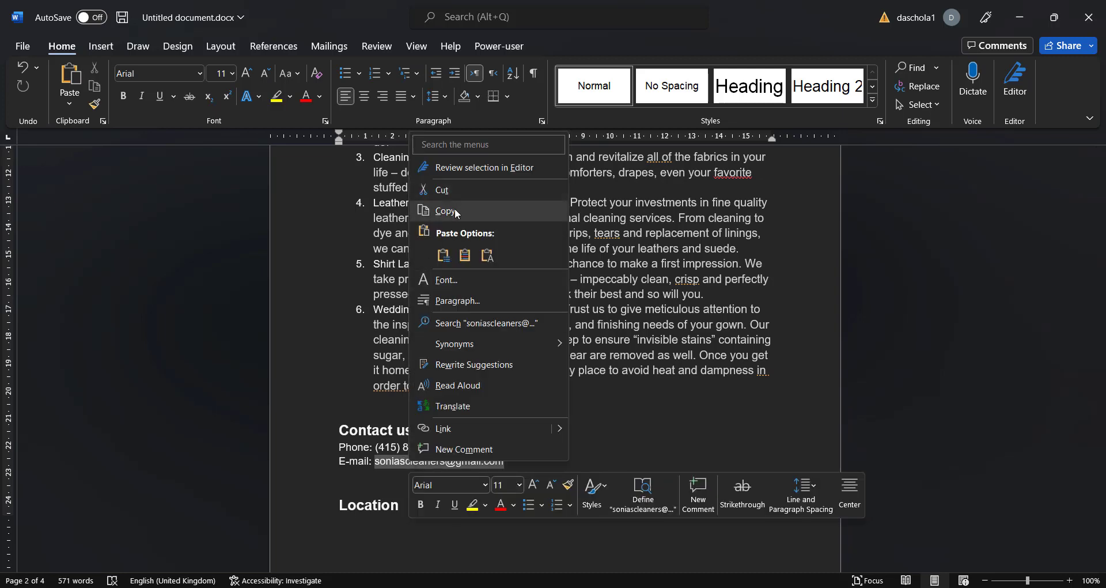
{"action": "left_click", "coordinate": [439, 209]}
Switch back to the Contact page in Elementor and replace the EMAIL icon box's description with the business's copied e-mail address.
{"action": "key", "text": "alt+Tab"}
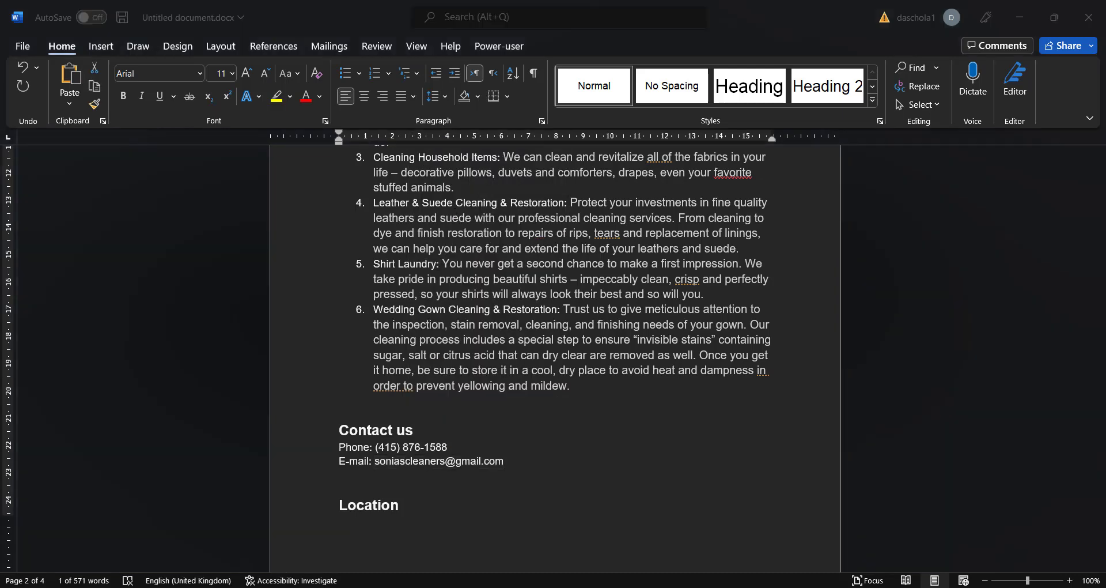
{"action": "left_click", "coordinate": [356, 214]}
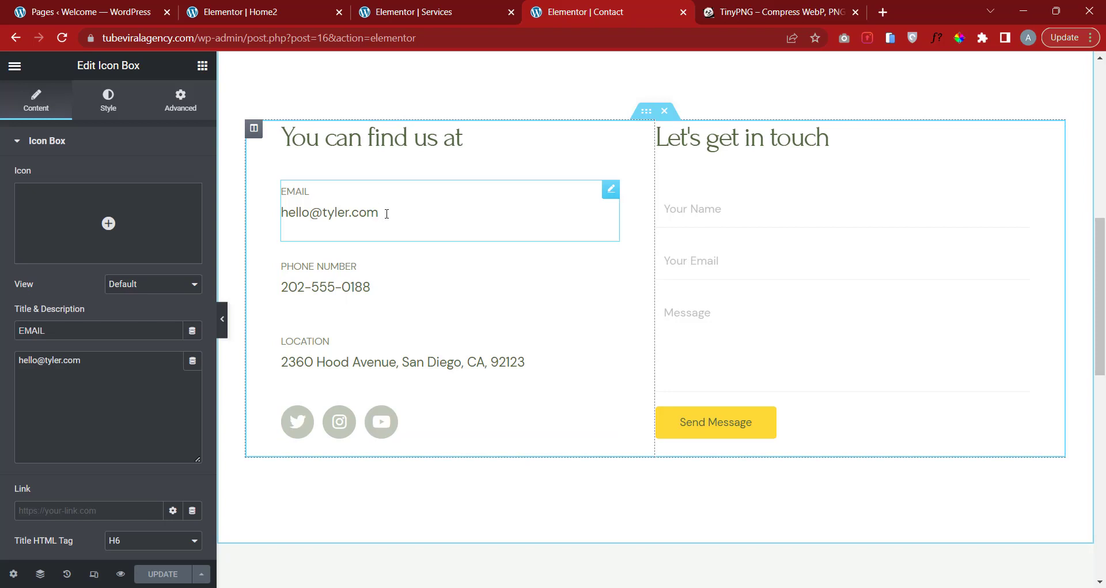
{"action": "left_click_drag", "start_coordinate": [87, 361], "coordinate": [1, 367]}
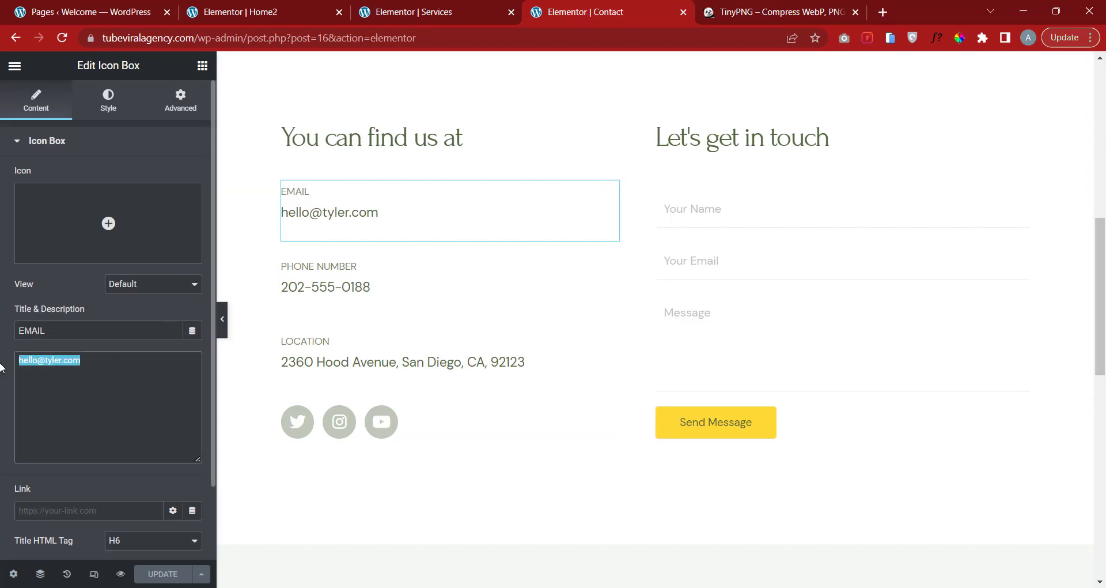
{"action": "key", "text": "ctrl+v"}
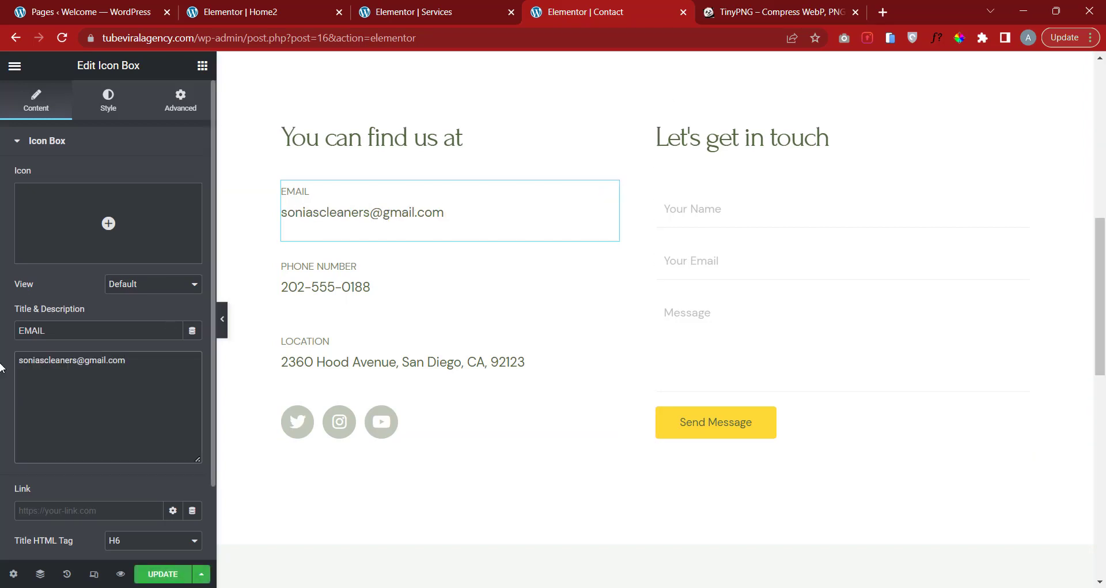
Replace the PHONE NUMBER icon box's description with the business phone number copied from the Contact us section of Untitled document.docx in Word.
{"action": "left_click", "coordinate": [364, 286]}
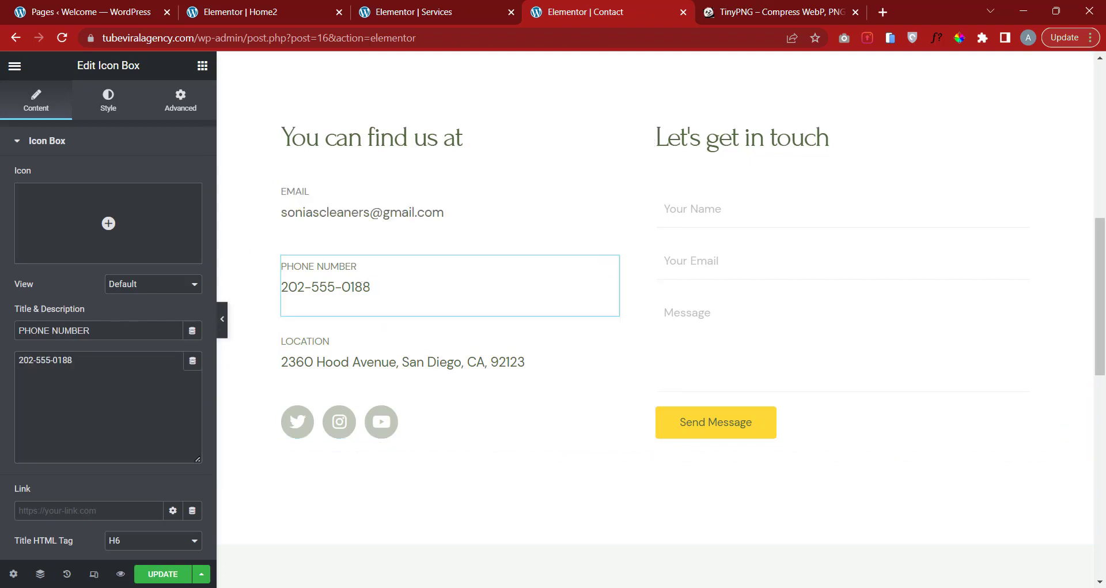
{"action": "key", "text": "alt+Tab"}
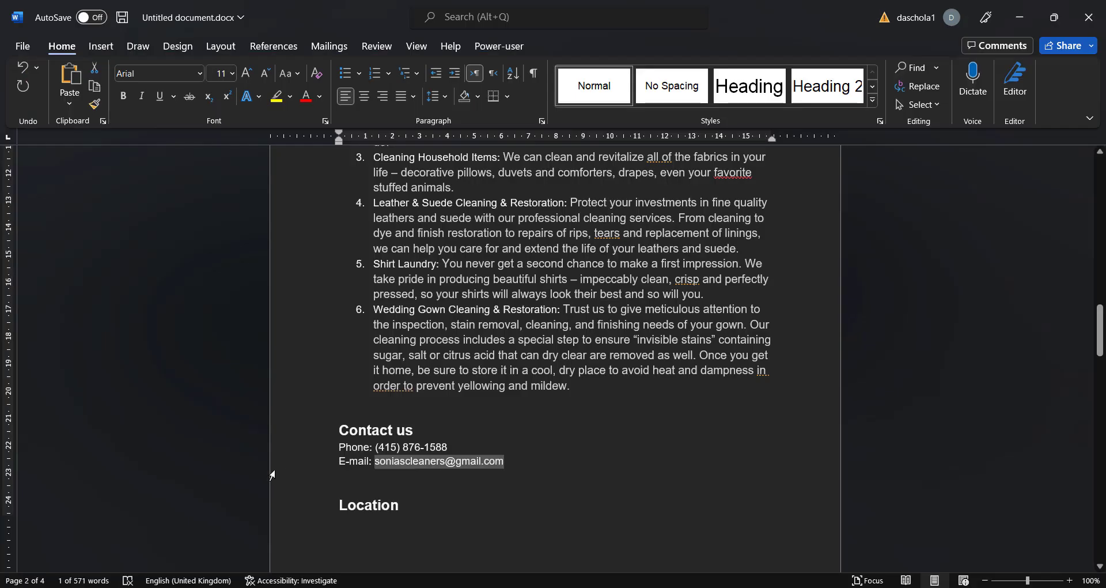
{"action": "left_click", "coordinate": [421, 446]}
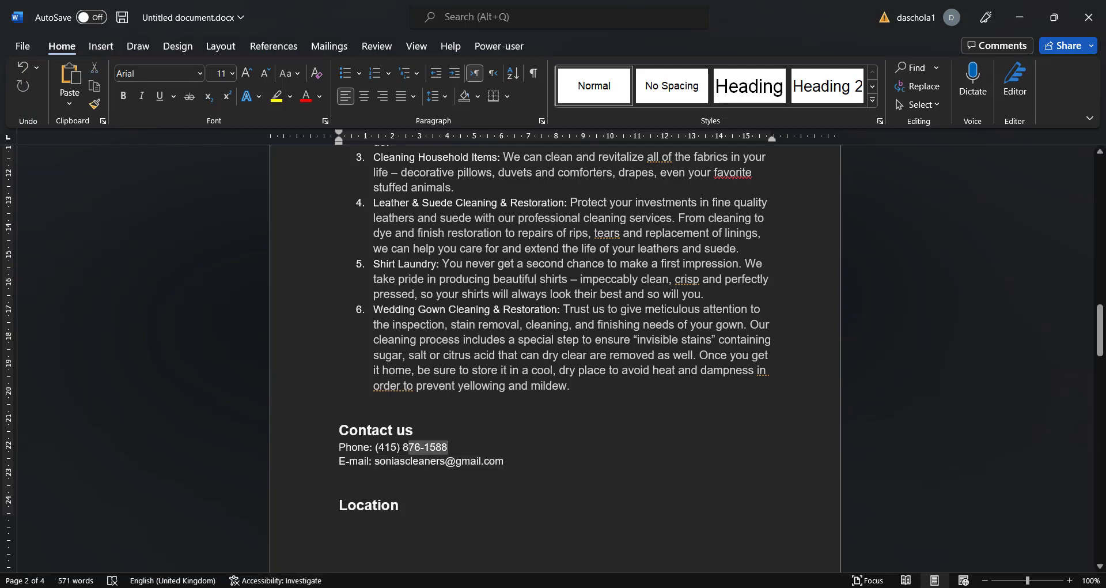
{"action": "right_click", "coordinate": [391, 449]}
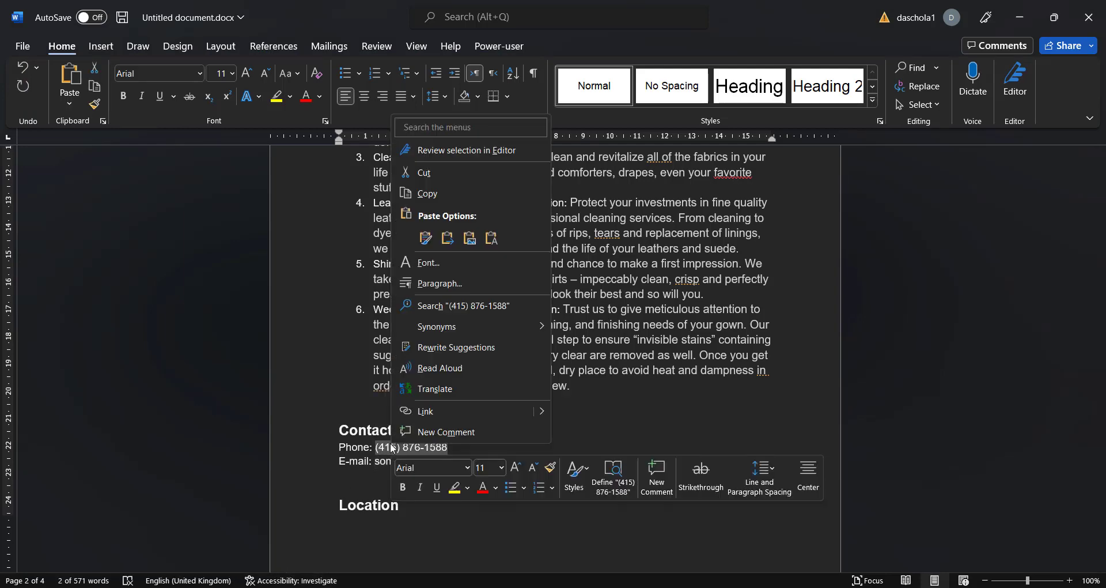
{"action": "left_click", "coordinate": [438, 195]}
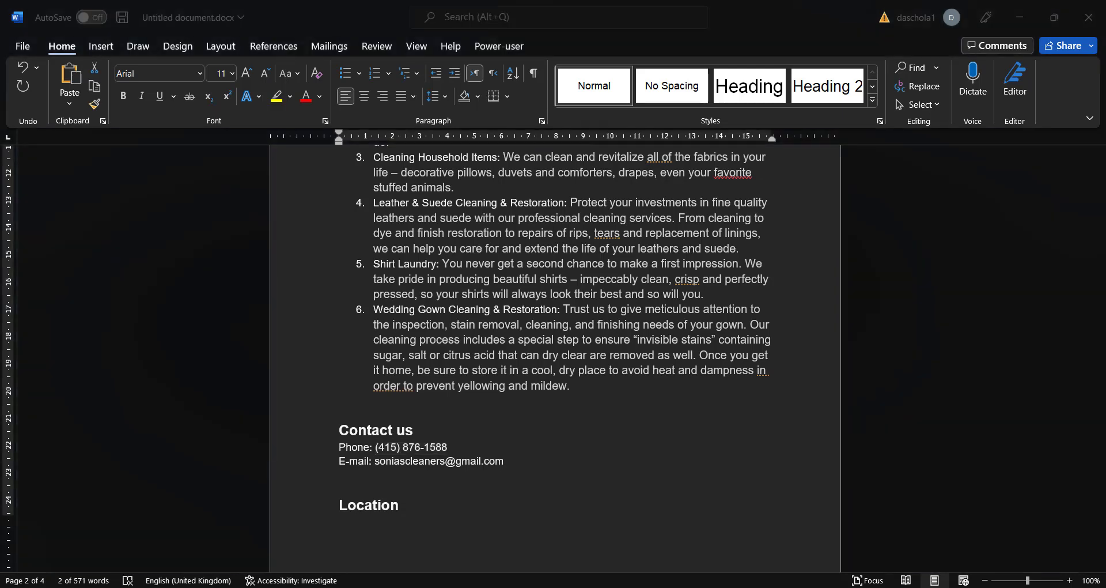
{"action": "key", "text": "alt+Tab"}
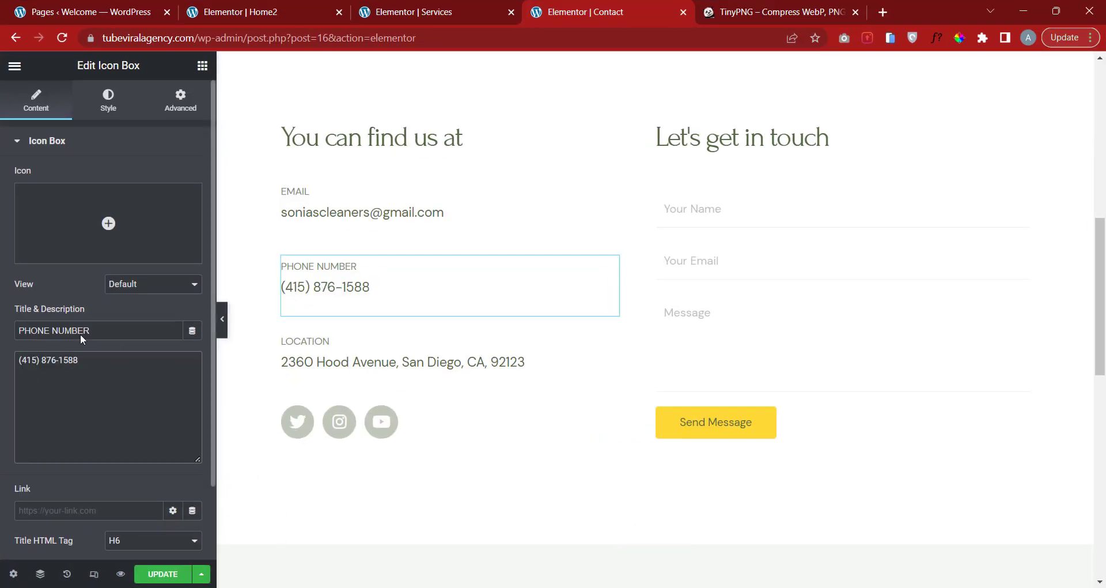
Open the LOCATION icon box for editing, then switch to Untitled document.docx in Word and copy the business address under Location.
{"action": "left_click", "coordinate": [459, 361]}
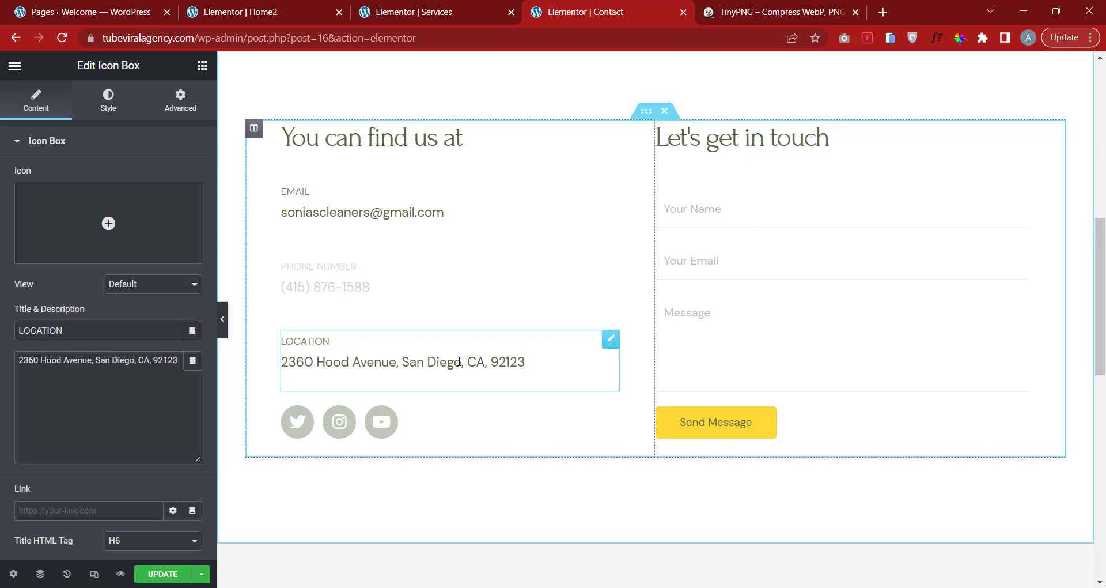
{"action": "mouse_move", "coordinate": [438, 585]}
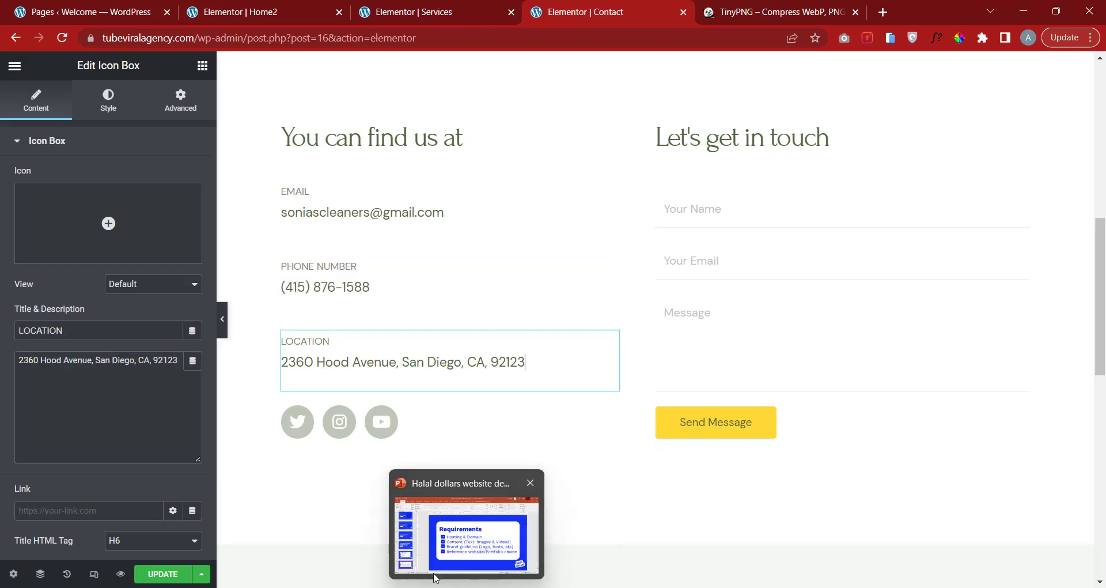
{"action": "left_click", "coordinate": [487, 586]}
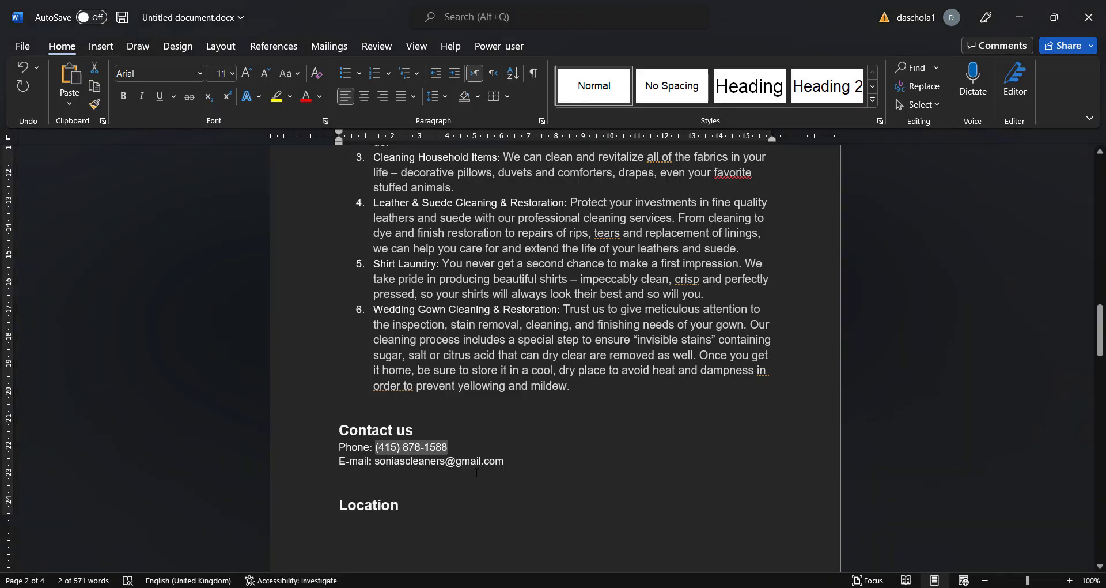
{"action": "scroll", "coordinate": [477, 472], "scroll_direction": "down", "scroll_amount": 2}
{"action": "scroll", "coordinate": [477, 472], "scroll_direction": "down", "scroll_amount": 2}
{"action": "left_click_drag", "start_coordinate": [572, 463], "coordinate": [346, 465]}
{"action": "right_click", "coordinate": [358, 467]}
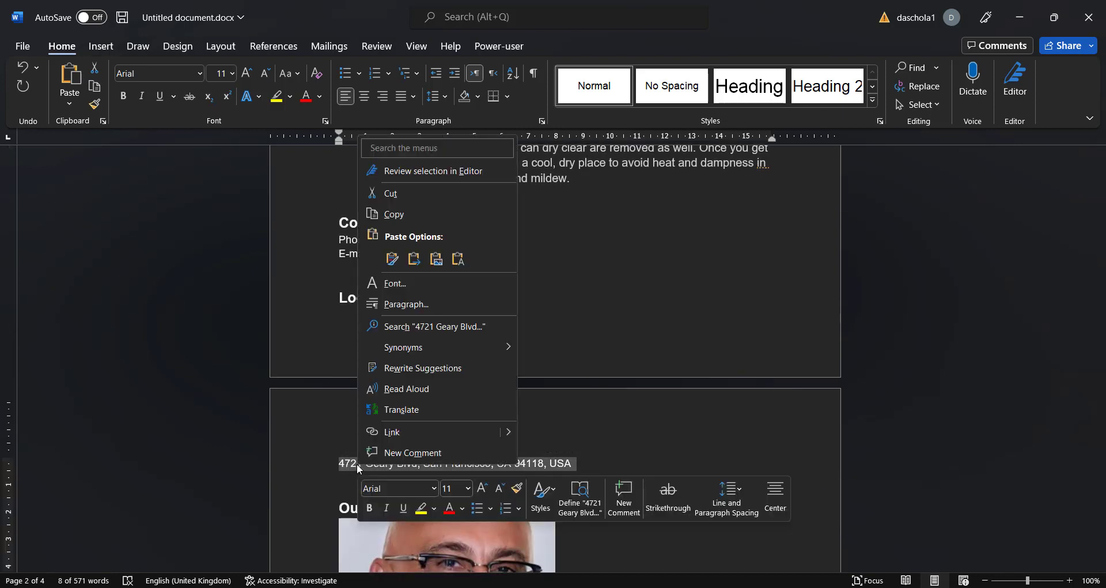
{"action": "left_click", "coordinate": [403, 215]}
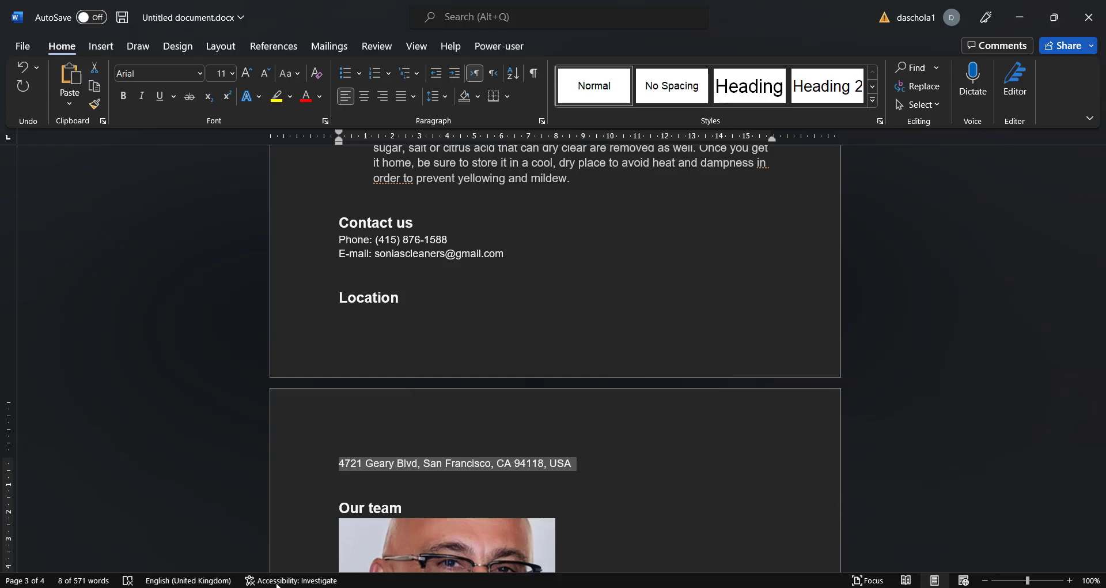
Return to the Contact page in Elementor and replace the LOCATION icon box's description with the copied business address.
{"action": "left_click", "coordinate": [277, 586]}
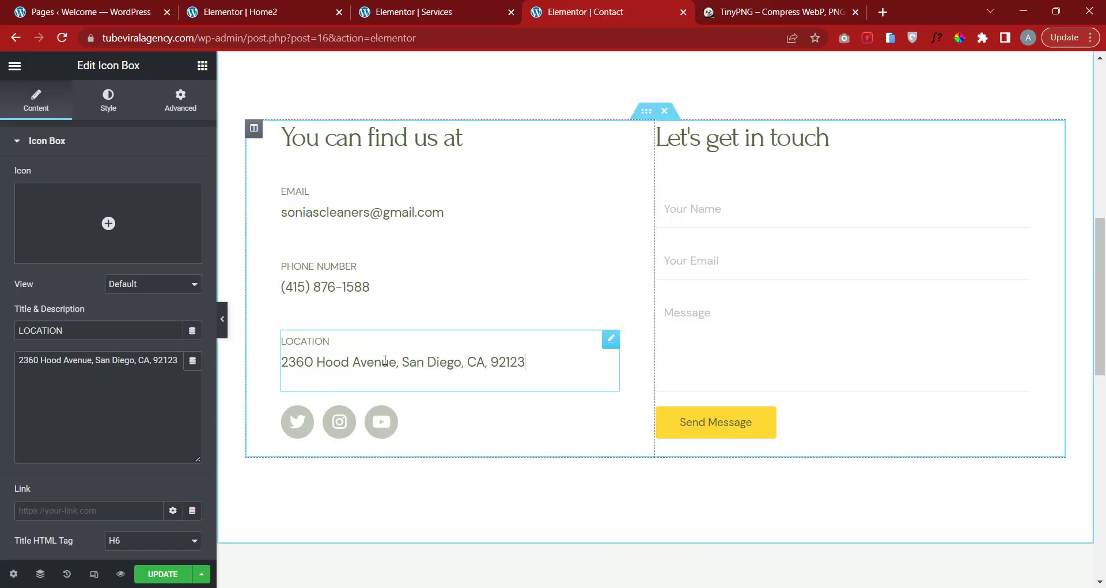
{"action": "left_click", "coordinate": [132, 363]}
{"action": "key", "text": "ctrl+a"}
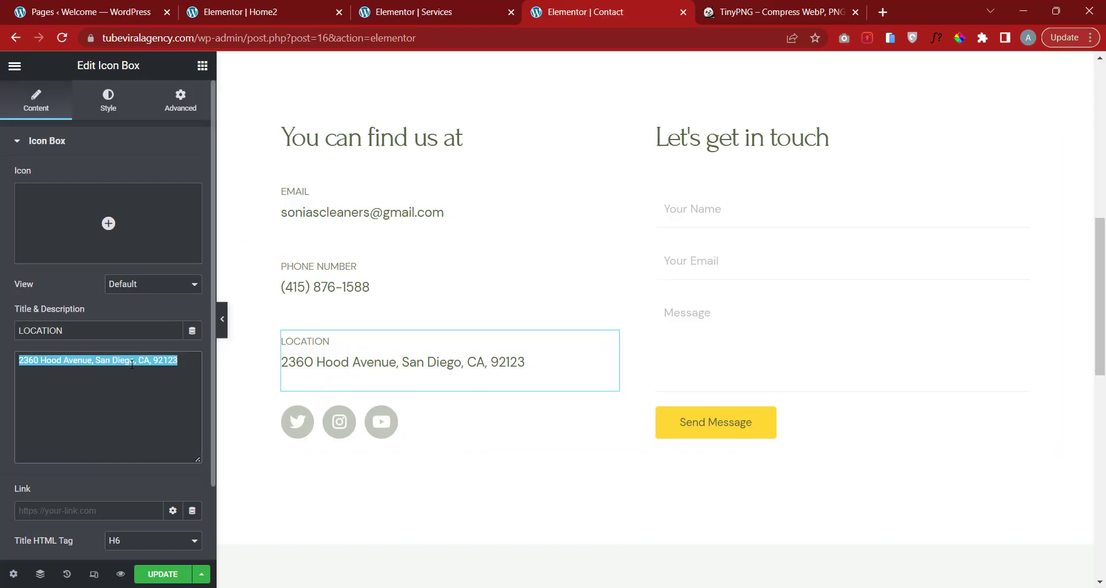
{"action": "key", "text": "ctrl+v"}
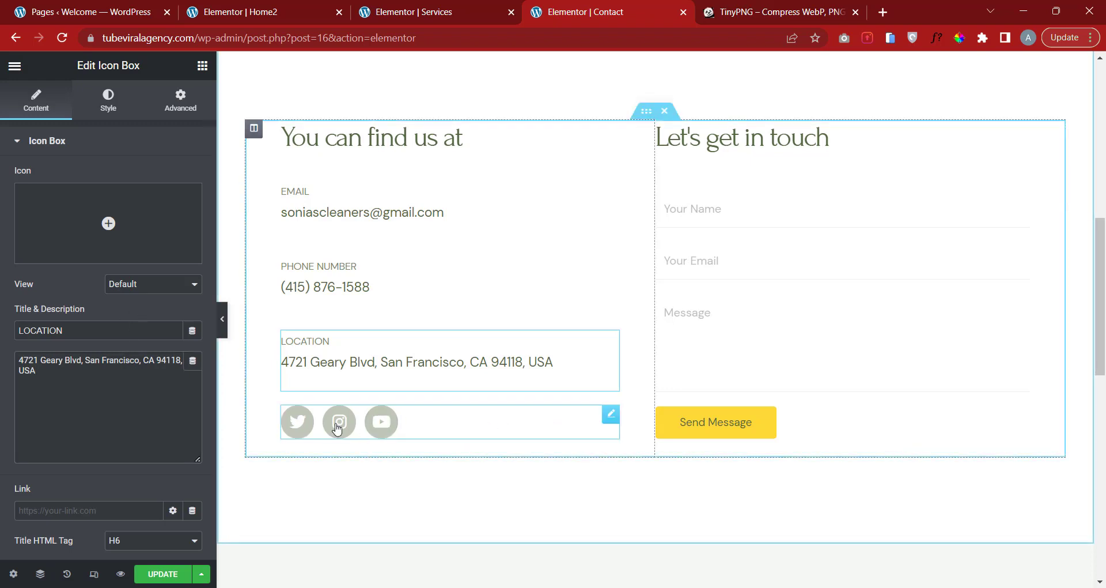
Delete the social icons widget below the location details.
{"action": "right_click", "coordinate": [611, 424]}
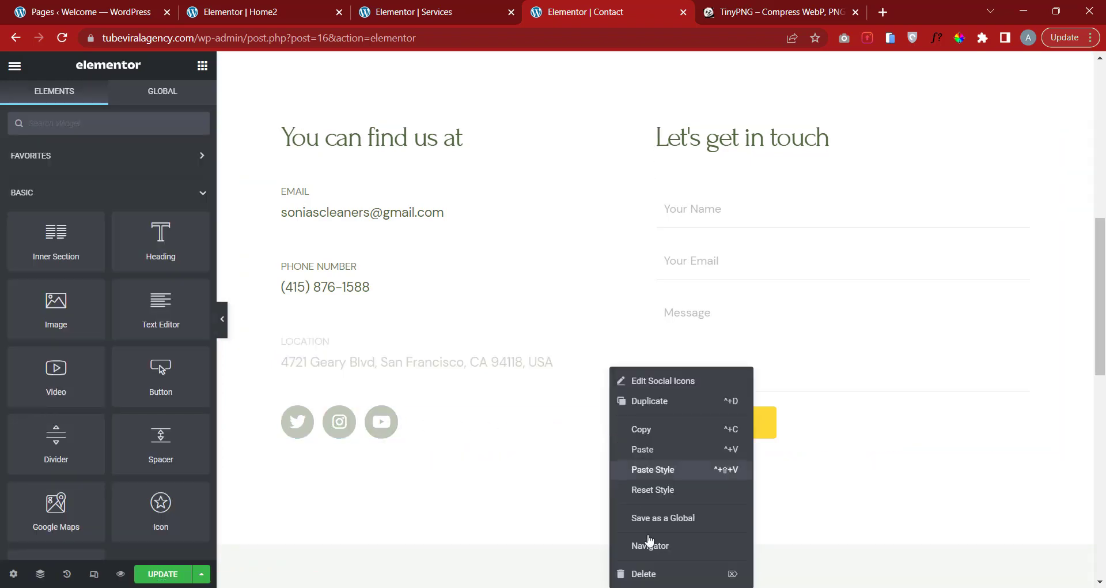
{"action": "left_click", "coordinate": [646, 574]}
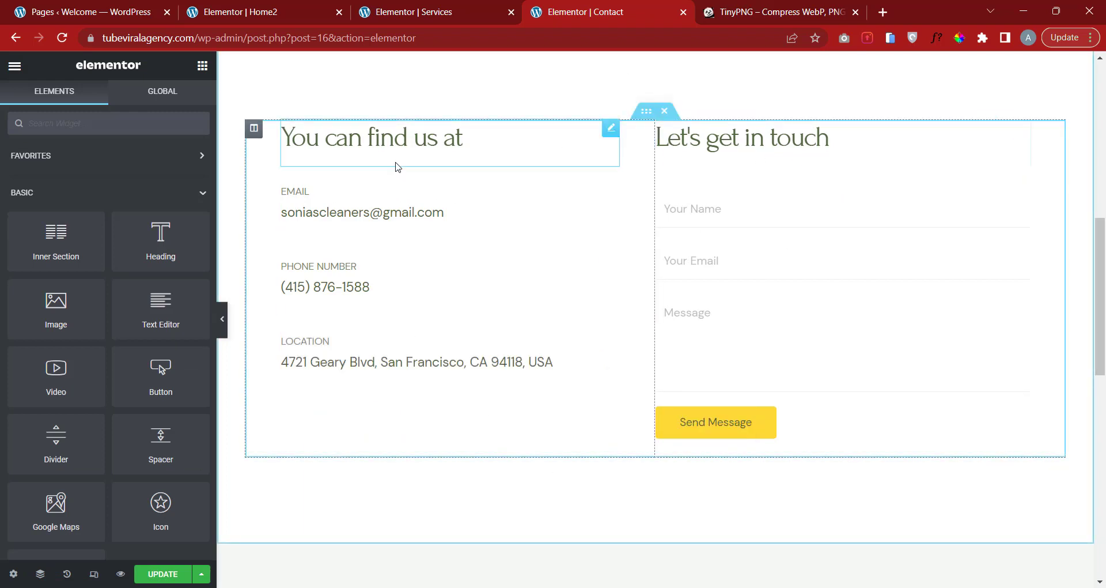
{"action": "scroll", "coordinate": [404, 167], "scroll_direction": "up", "scroll_amount": 1}
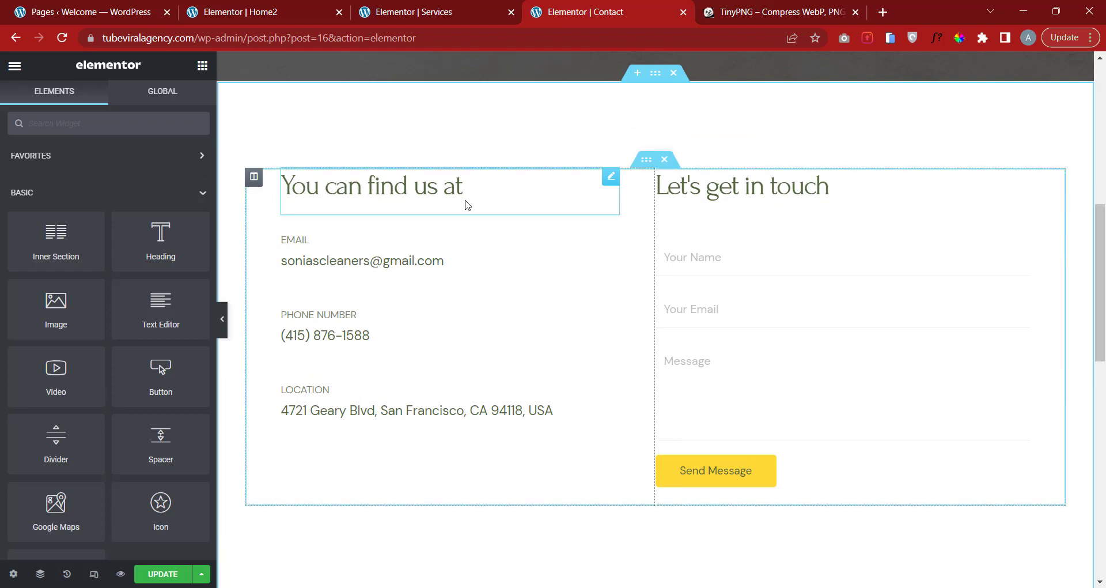
{"action": "left_click", "coordinate": [467, 204]}
{"action": "scroll", "coordinate": [721, 237], "scroll_direction": "up", "scroll_amount": 1}
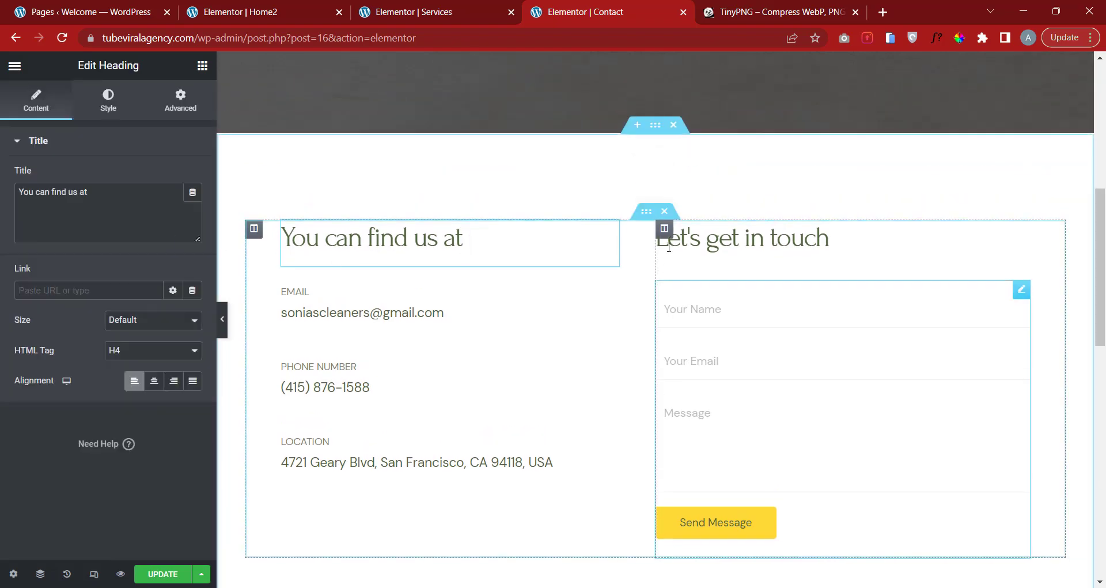
{"action": "scroll", "coordinate": [720, 237], "scroll_direction": "down", "scroll_amount": 2}
{"action": "scroll", "coordinate": [529, 253], "scroll_direction": "up", "scroll_amount": 3}
{"action": "scroll", "coordinate": [530, 250], "scroll_direction": "up", "scroll_amount": 3}
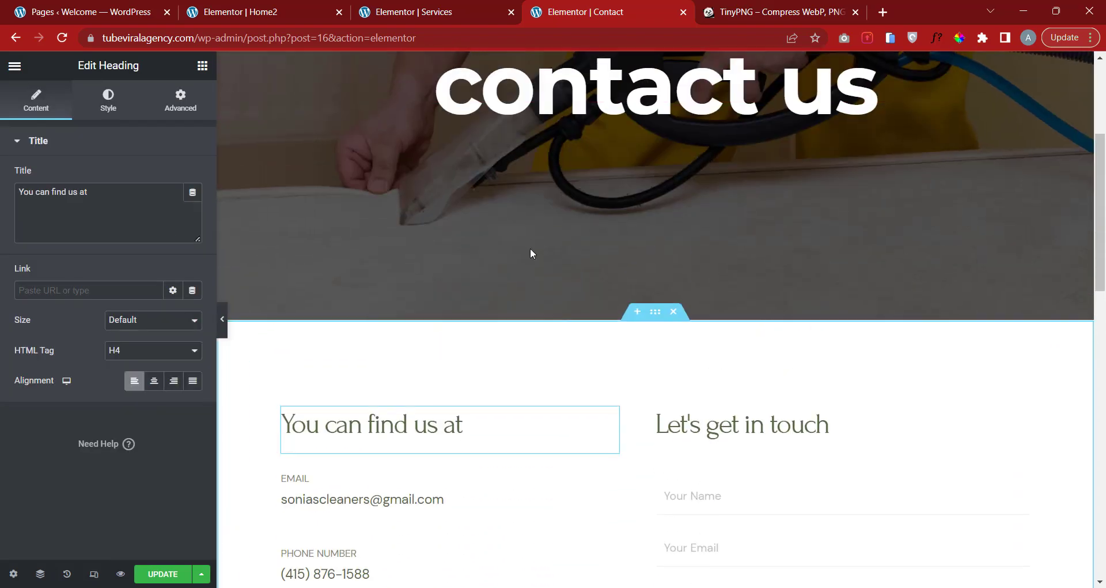
{"action": "scroll", "coordinate": [699, 274], "scroll_direction": "down", "scroll_amount": 6}
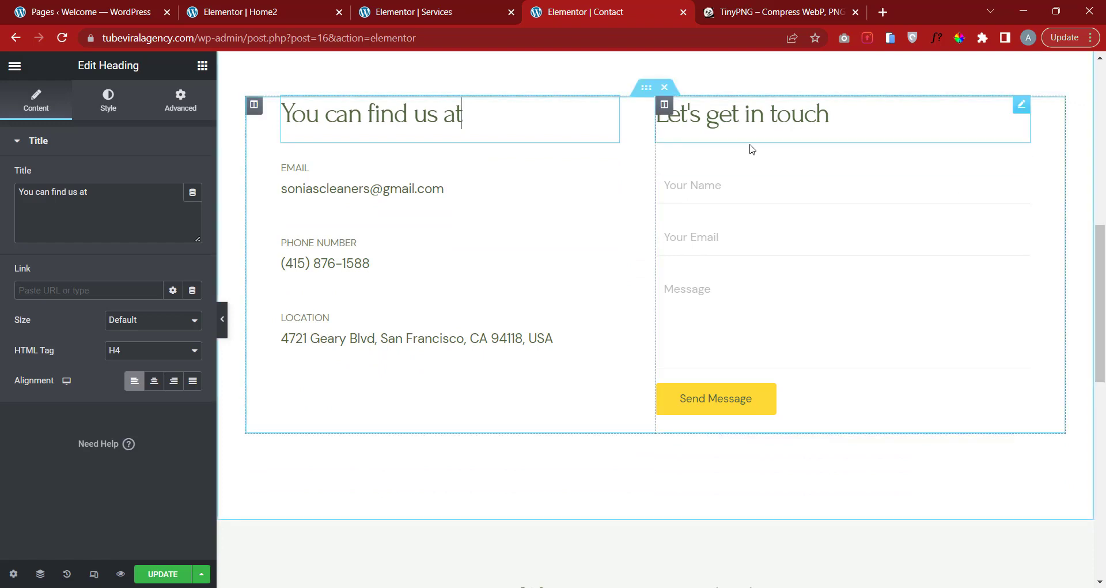
Link the padding values of the column holding the Let's get in touch form and set all four sides to 10 px.
{"action": "left_click", "coordinate": [665, 104]}
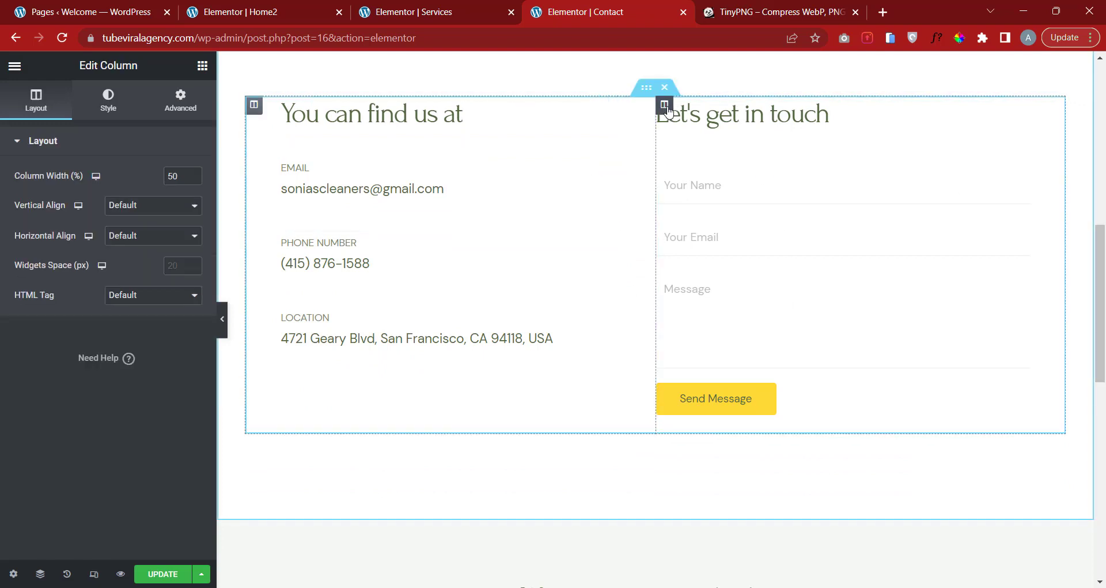
{"action": "left_click", "coordinate": [180, 109]}
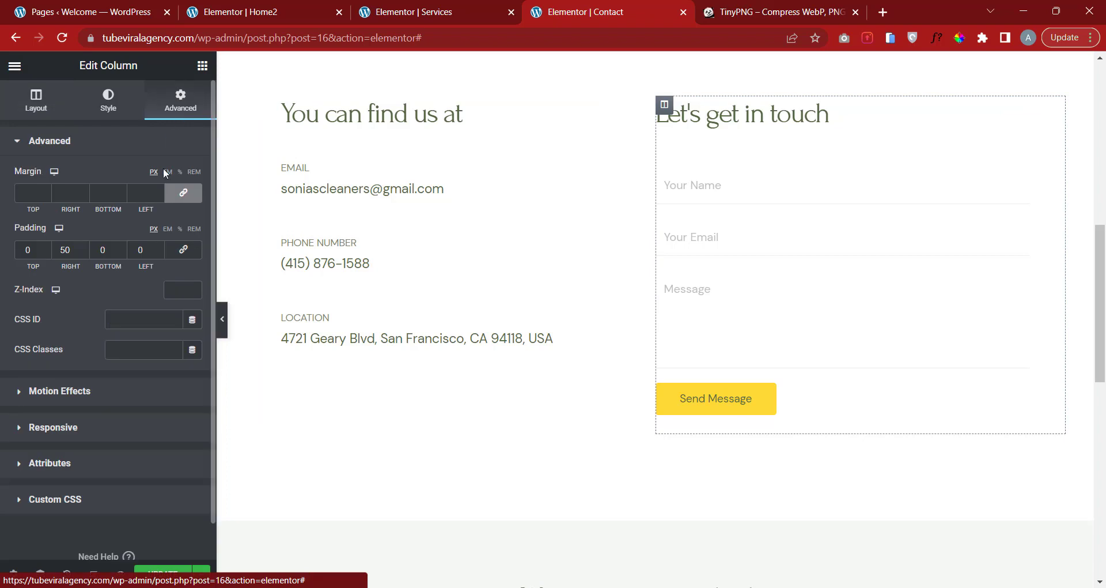
{"action": "left_click", "coordinate": [156, 248]}
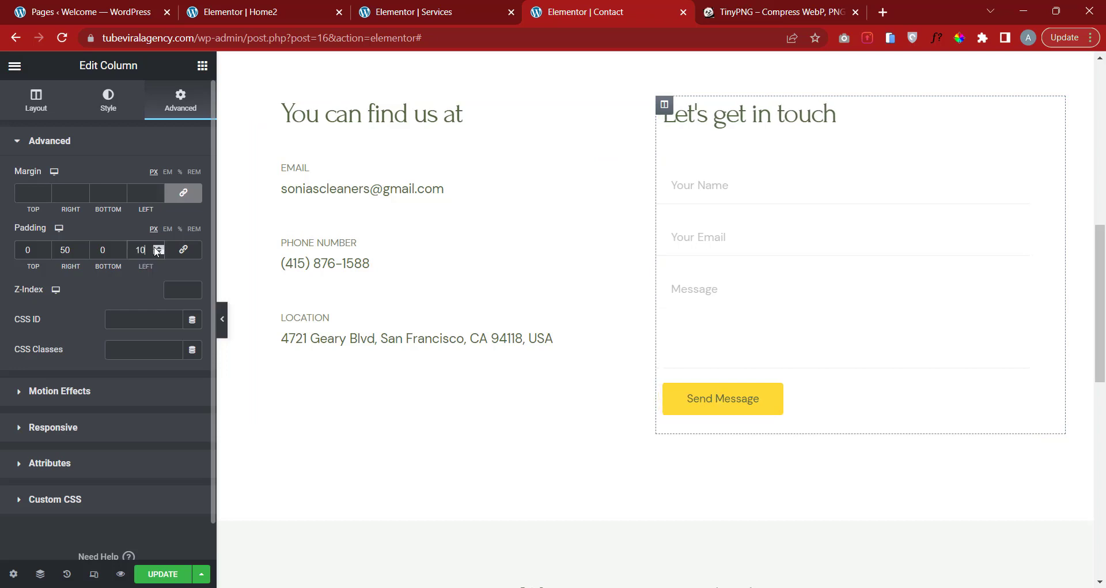
{"action": "left_click", "coordinate": [156, 248]}
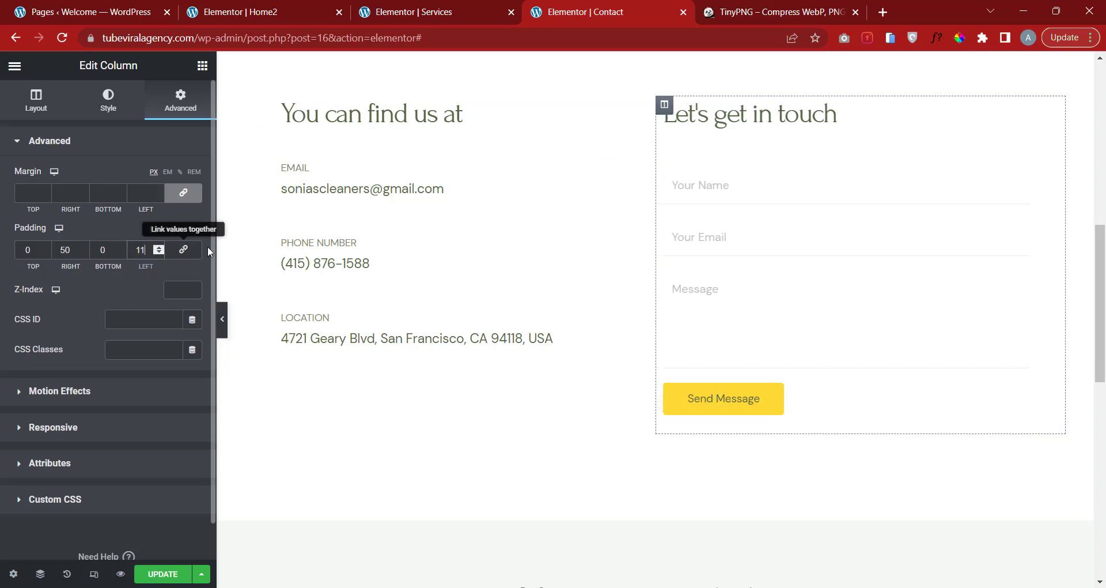
{"action": "left_click", "coordinate": [183, 249]}
{"action": "left_click", "coordinate": [160, 247]}
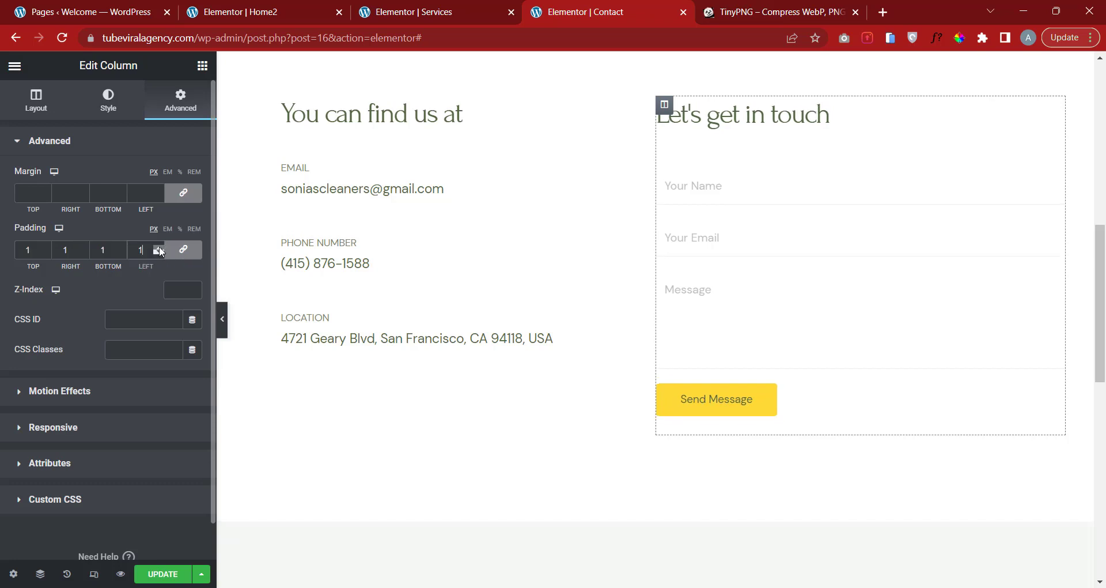
{"action": "left_click", "coordinate": [160, 247]}
{"action": "left_click", "coordinate": [160, 248]}
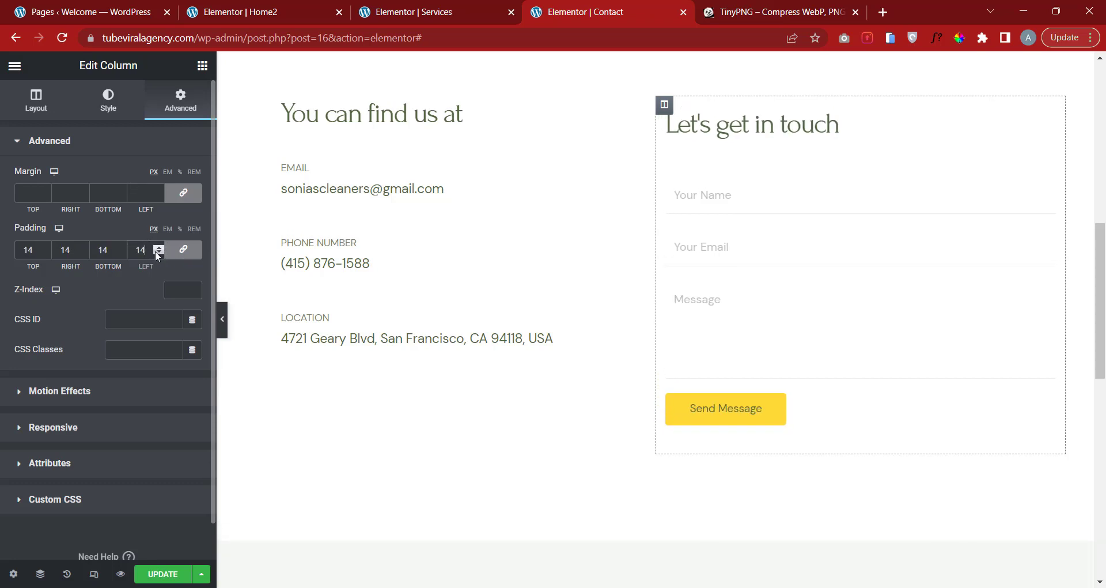
{"action": "left_click", "coordinate": [158, 253]}
{"action": "left_click", "coordinate": [158, 252]}
{"action": "left_click", "coordinate": [158, 252]}
{"action": "left_click", "coordinate": [158, 252]}
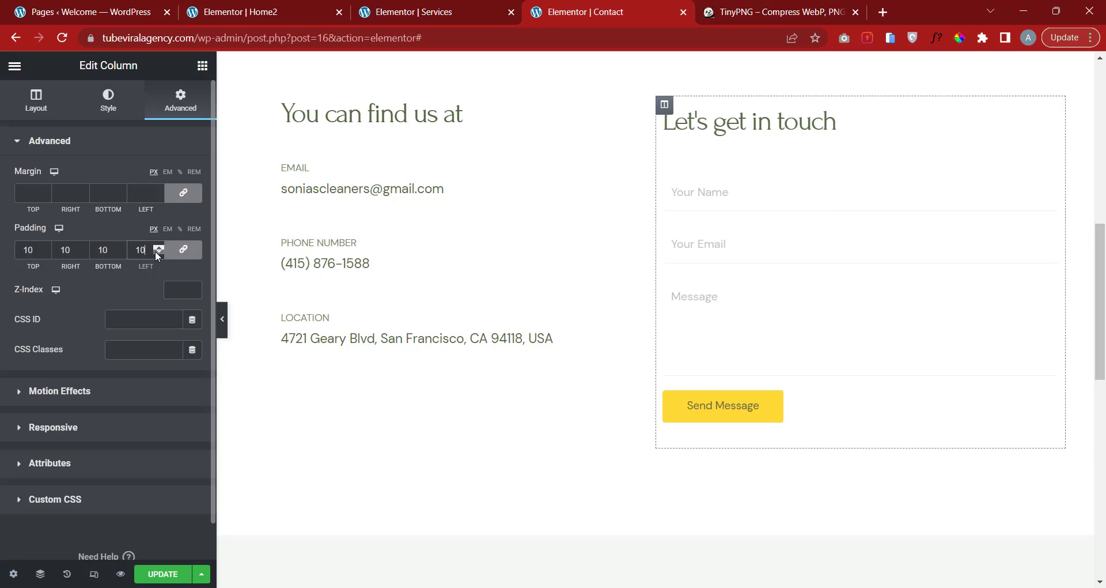
Give the Let's get in touch column a classic light grey background colour, #E9E9E9.
{"action": "left_click", "coordinate": [109, 141]}
{"action": "left_click", "coordinate": [108, 99]}
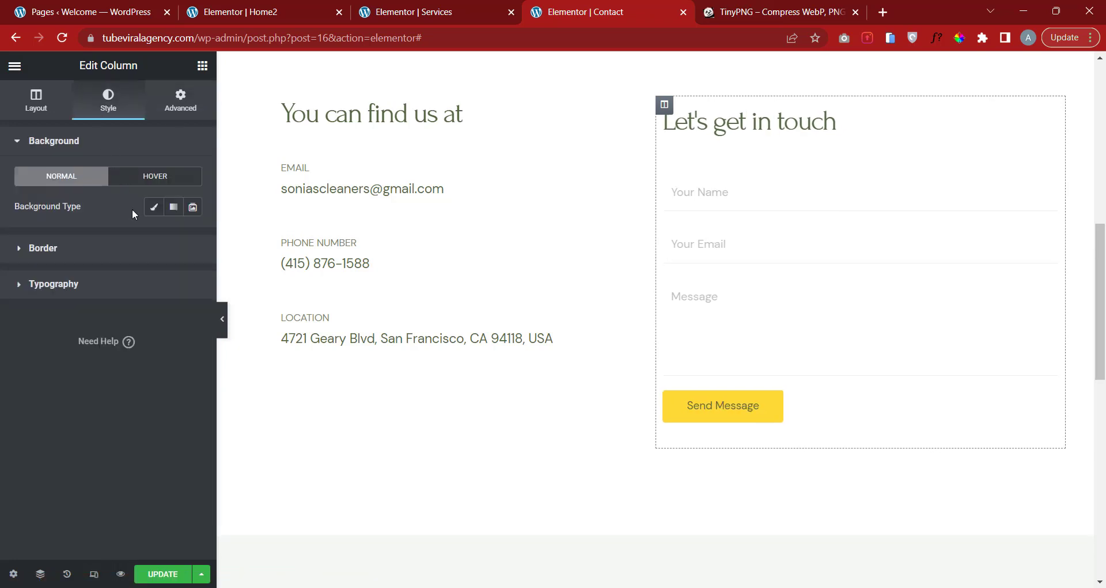
{"action": "left_click", "coordinate": [154, 216]}
{"action": "left_click", "coordinate": [192, 236]}
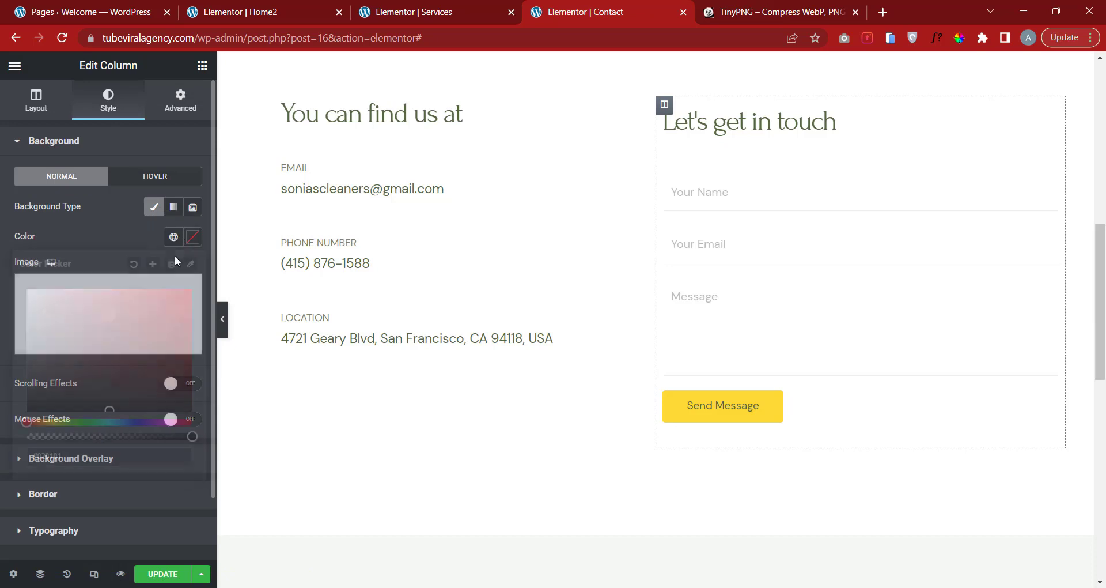
{"action": "mouse_move", "coordinate": [107, 298]}
{"action": "left_mouse_down"}
{"action": "mouse_move", "coordinate": [1, 287]}
{"action": "mouse_move", "coordinate": [1, 305]}
{"action": "left_mouse_up"}
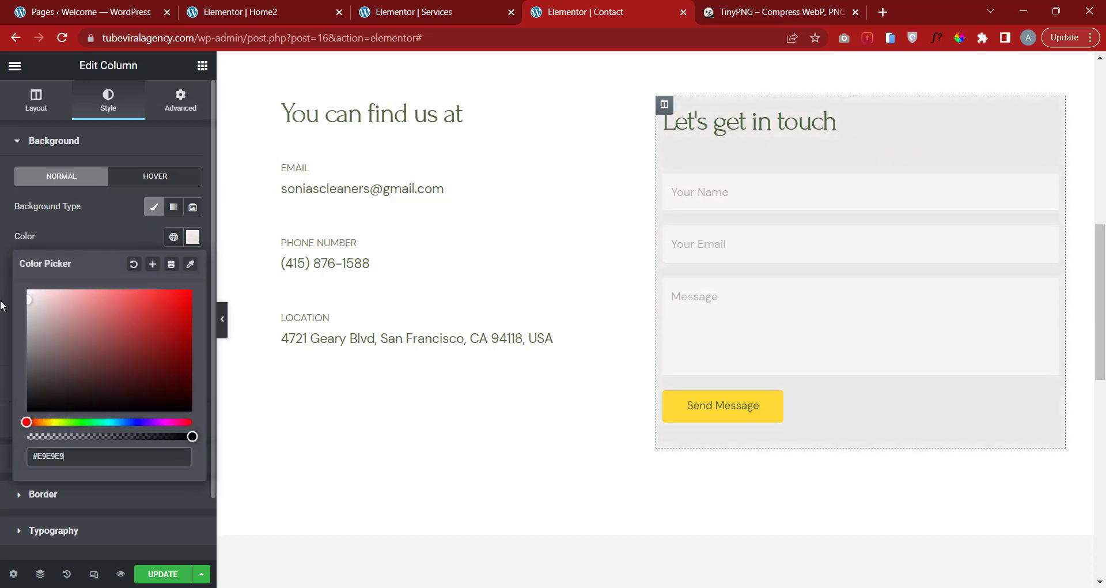
{"action": "left_click", "coordinate": [1, 281]}
{"action": "left_click", "coordinate": [86, 140]}
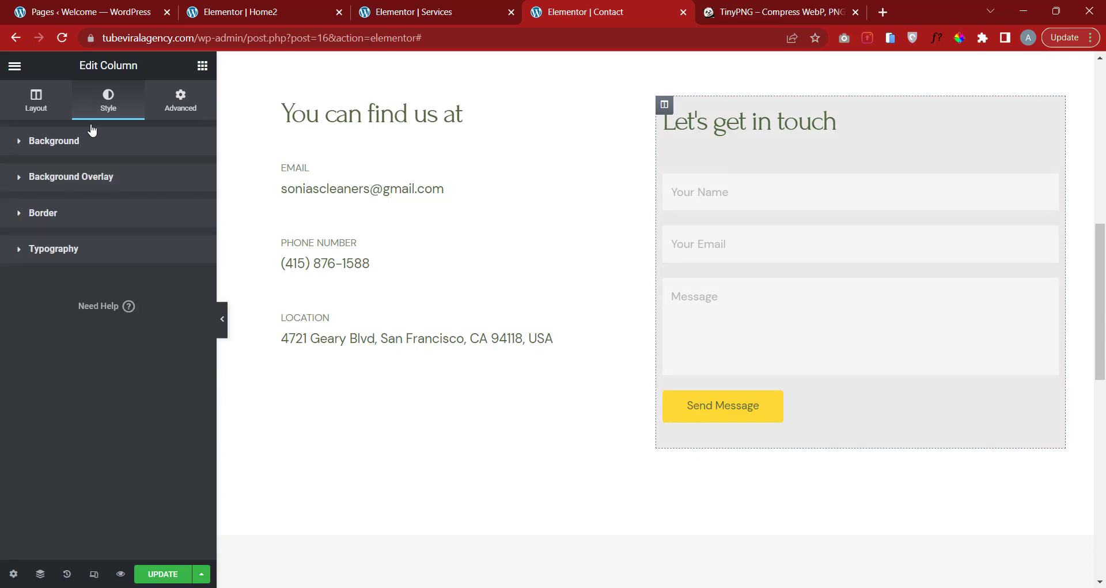
Try a 20 px border radius on all four corners of the Let's get in touch column and preview the page.
{"action": "left_click", "coordinate": [68, 216]}
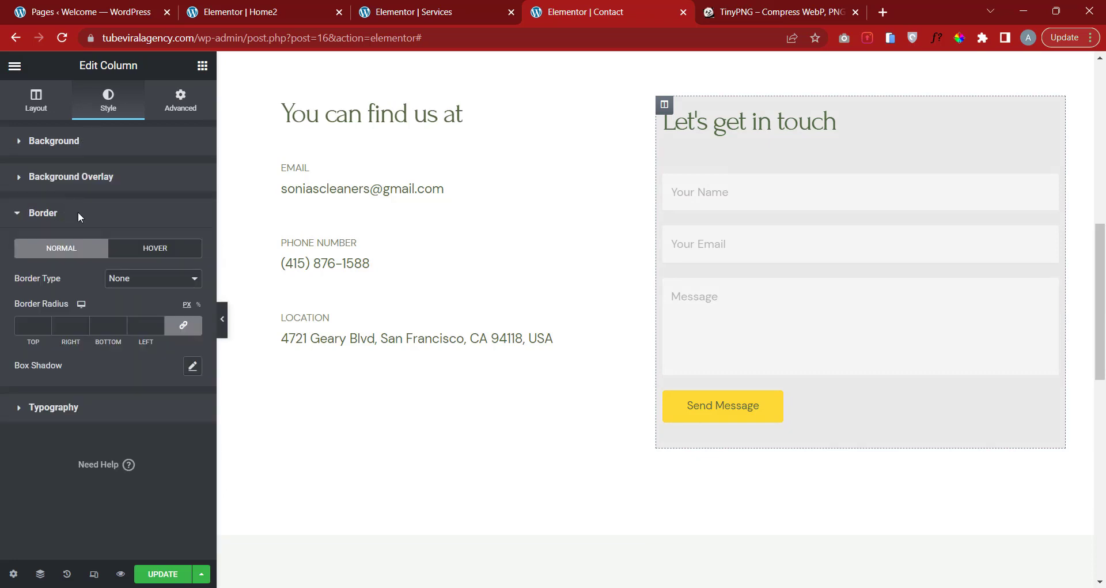
{"action": "left_click", "coordinate": [157, 324]}
{"action": "left_click", "coordinate": [159, 325]}
{"action": "left_click", "coordinate": [159, 325]}
{"action": "left_click", "coordinate": [221, 319]}
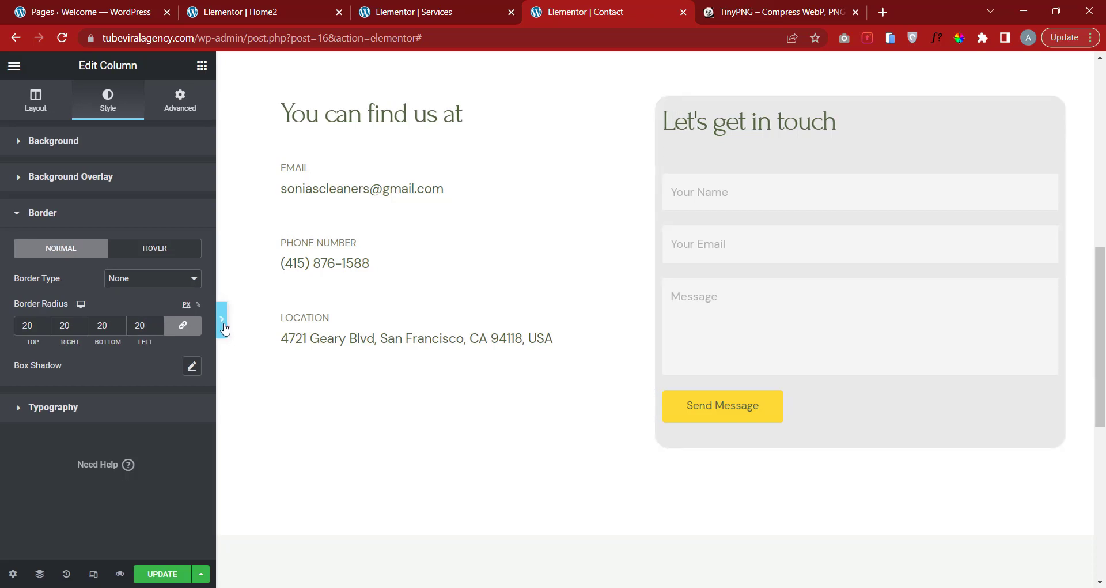
{"action": "left_click", "coordinate": [4, 315]}
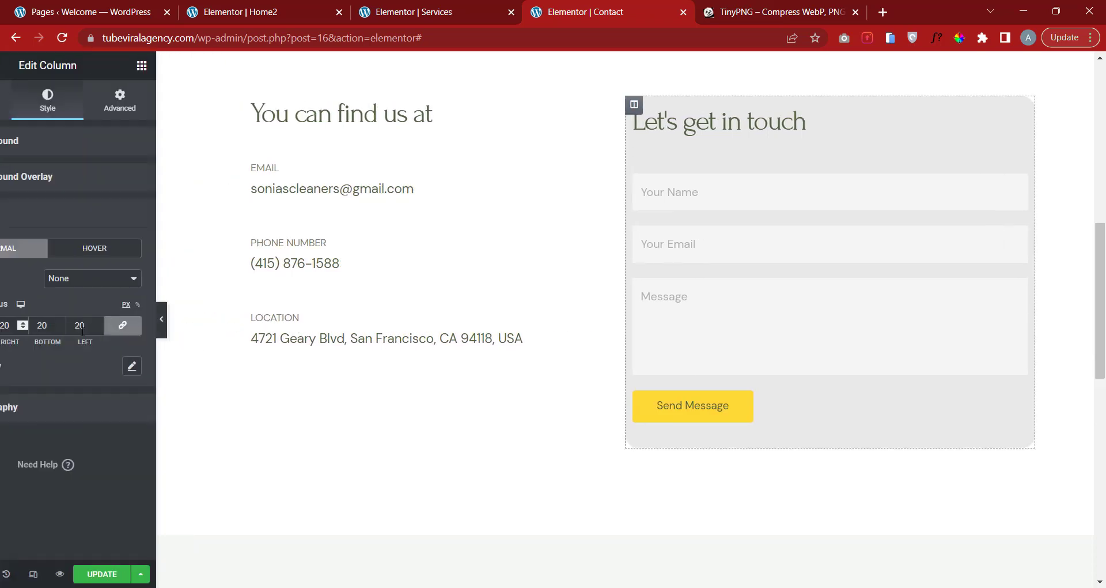
Set the Let's get in touch column's border radius to 10 px on all corners and preview the page.
{"action": "left_click", "coordinate": [161, 327]}
{"action": "left_click", "coordinate": [160, 326]}
{"action": "left_click", "coordinate": [161, 326]}
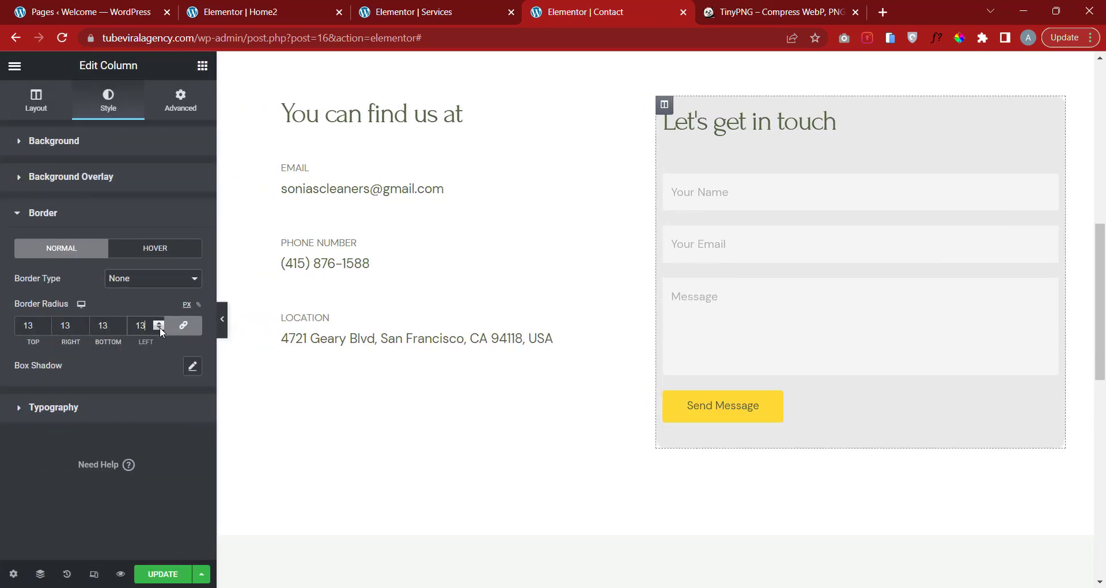
{"action": "left_click", "coordinate": [160, 327]}
{"action": "left_click", "coordinate": [160, 327]}
{"action": "left_click", "coordinate": [159, 327]}
{"action": "left_click", "coordinate": [222, 318]}
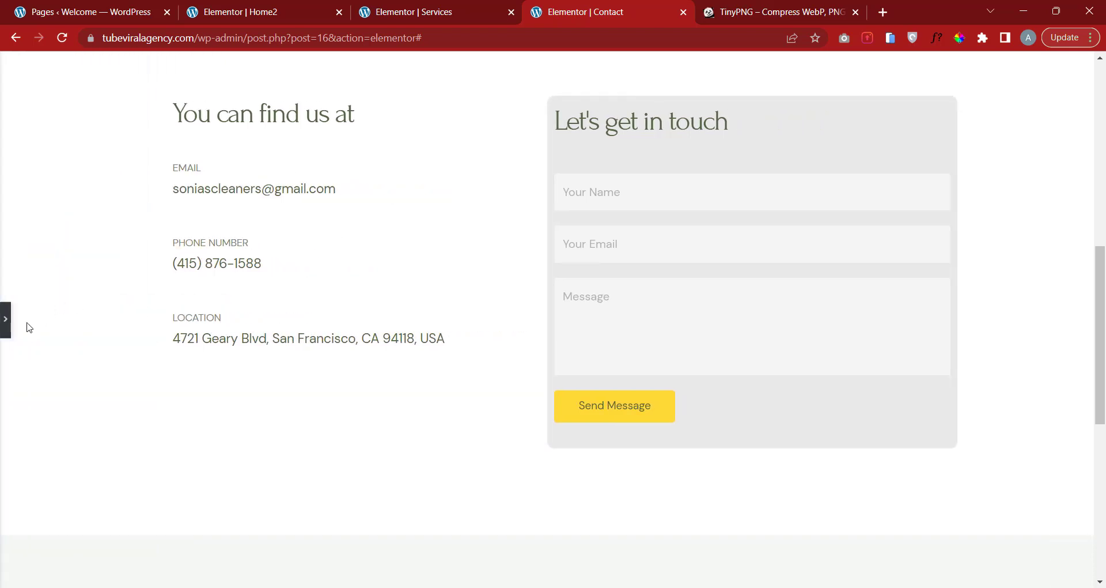
{"action": "left_click", "coordinate": [5, 326]}
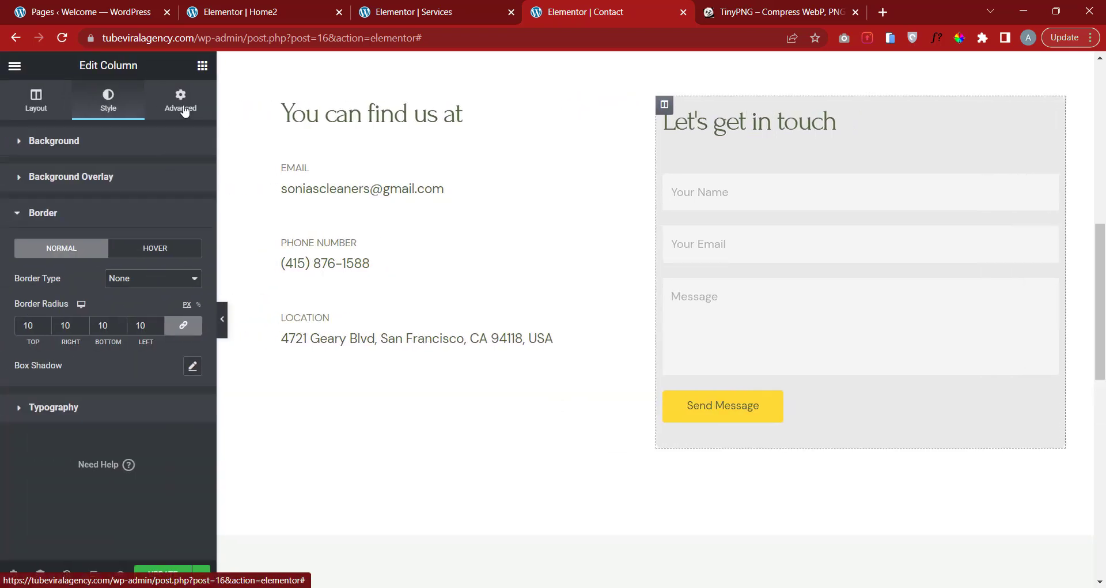
Set the Let's get in touch column's padding to 30 px on all four sides and preview the page.
{"action": "left_click", "coordinate": [183, 104]}
{"action": "left_click", "coordinate": [160, 247]}
{"action": "left_click", "coordinate": [159, 247]}
{"action": "left_click", "coordinate": [160, 247]}
{"action": "left_click", "coordinate": [159, 247]}
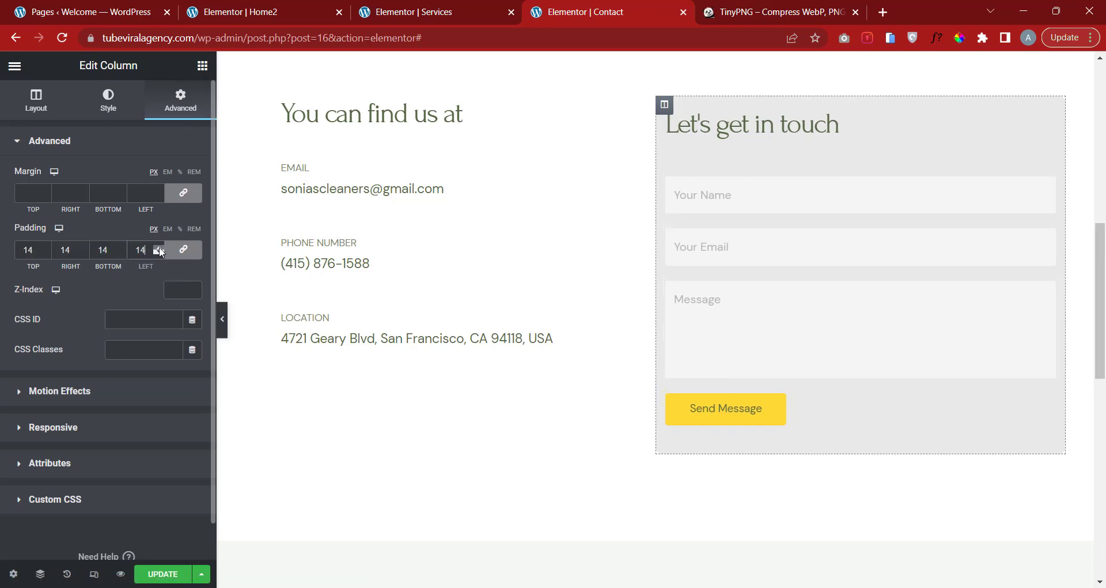
{"action": "left_click", "coordinate": [160, 247]}
{"action": "left_click", "coordinate": [159, 248]}
{"action": "left_click", "coordinate": [160, 247]}
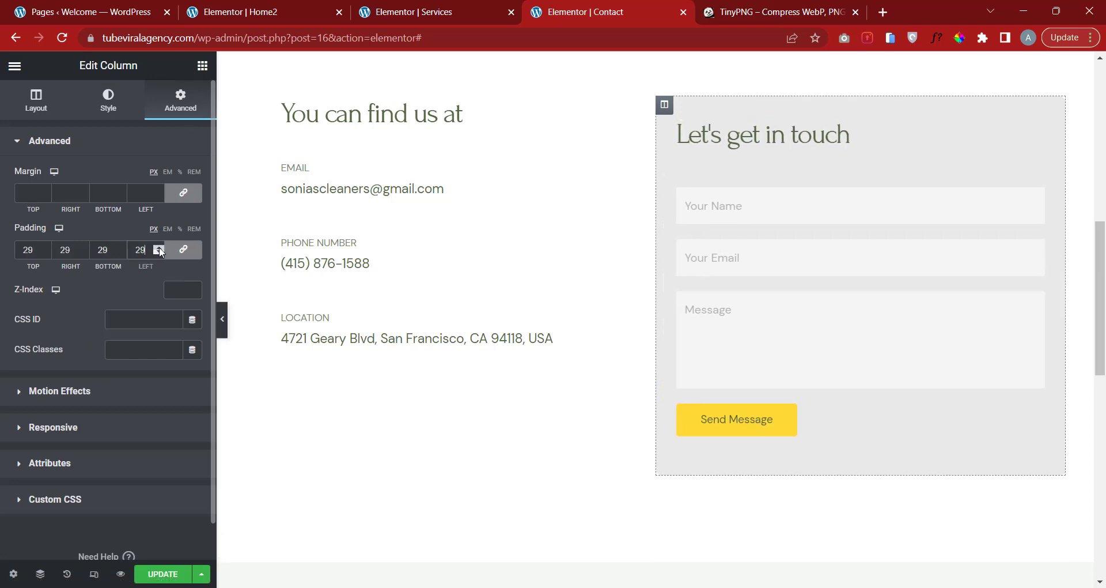
{"action": "left_click", "coordinate": [160, 247]}
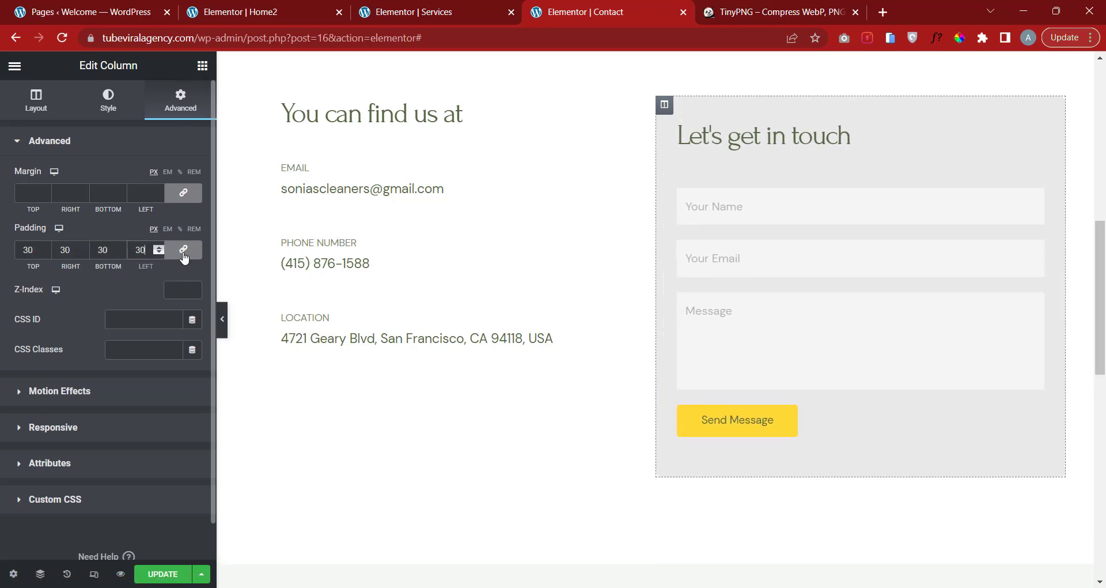
{"action": "left_click", "coordinate": [222, 319]}
{"action": "left_click", "coordinate": [3, 323]}
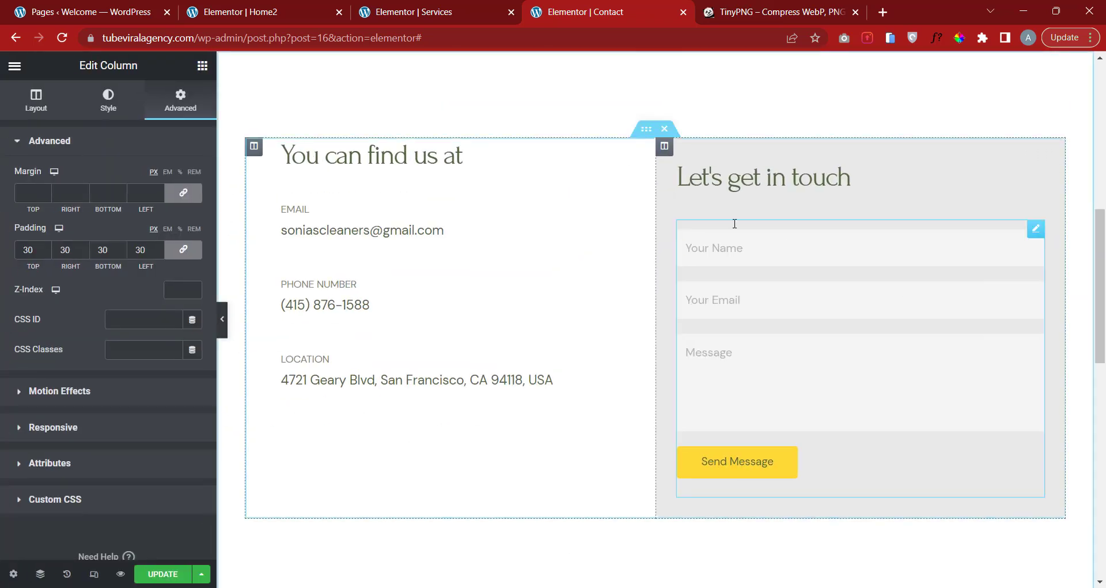
Copy the Shirt Laundry heading from the Services page and paste its style onto the Contact page's You can find us at heading.
{"action": "scroll", "coordinate": [465, 222], "scroll_direction": "up", "scroll_amount": 1}
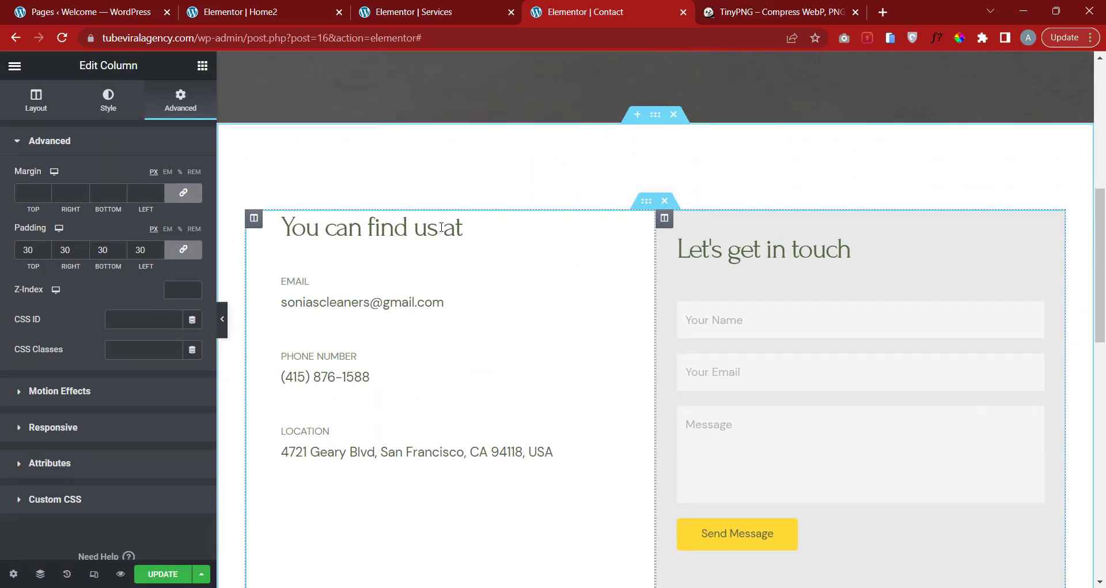
{"action": "left_click", "coordinate": [435, 226]}
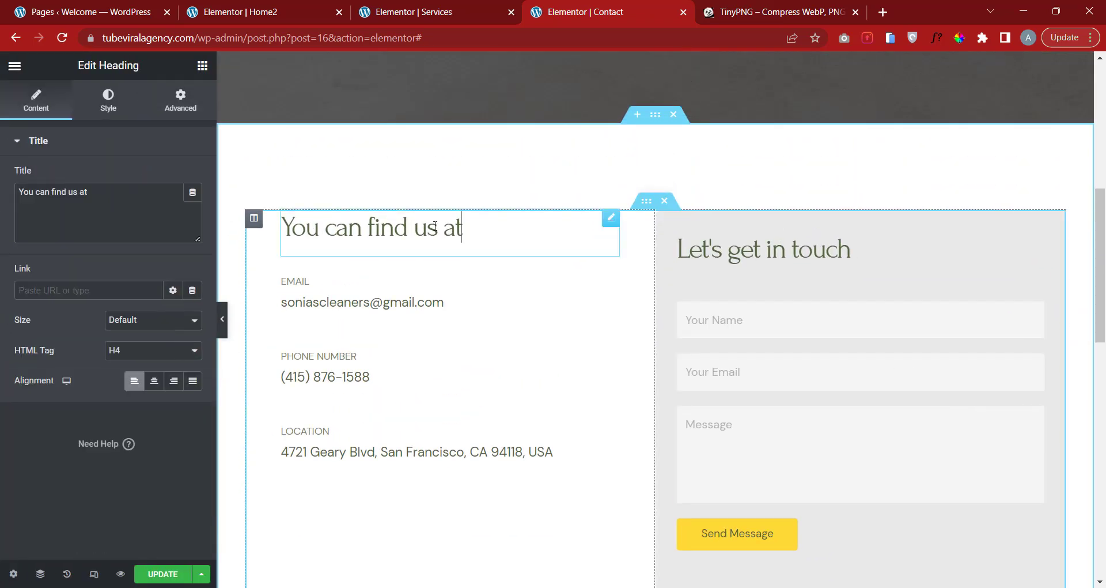
{"action": "left_click", "coordinate": [108, 104]}
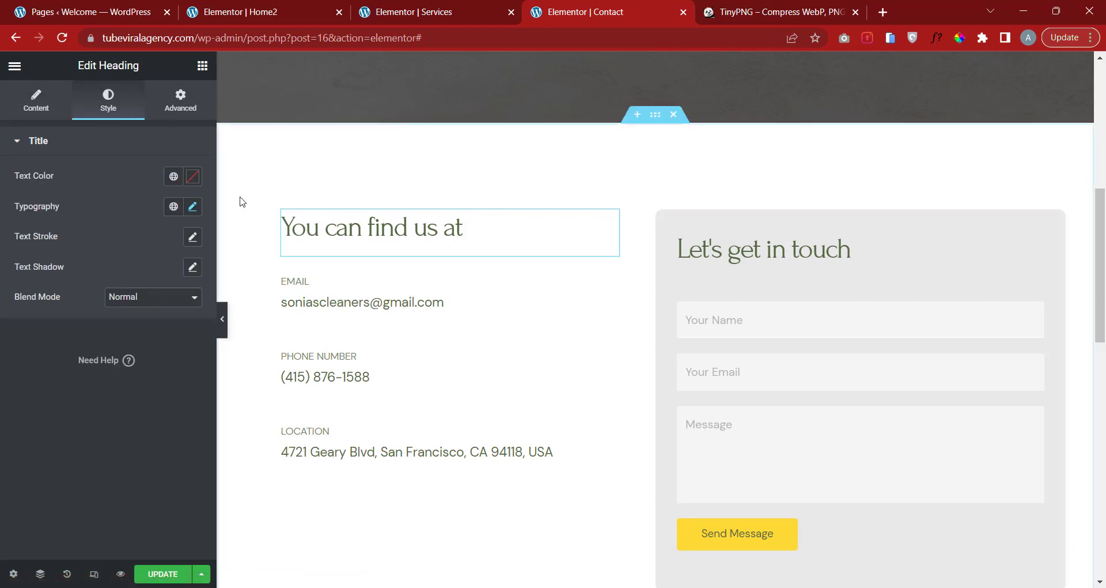
{"action": "left_click", "coordinate": [408, 11]}
{"action": "scroll", "coordinate": [569, 301], "scroll_direction": "up", "scroll_amount": 4}
{"action": "scroll", "coordinate": [569, 300], "scroll_direction": "up", "scroll_amount": 5}
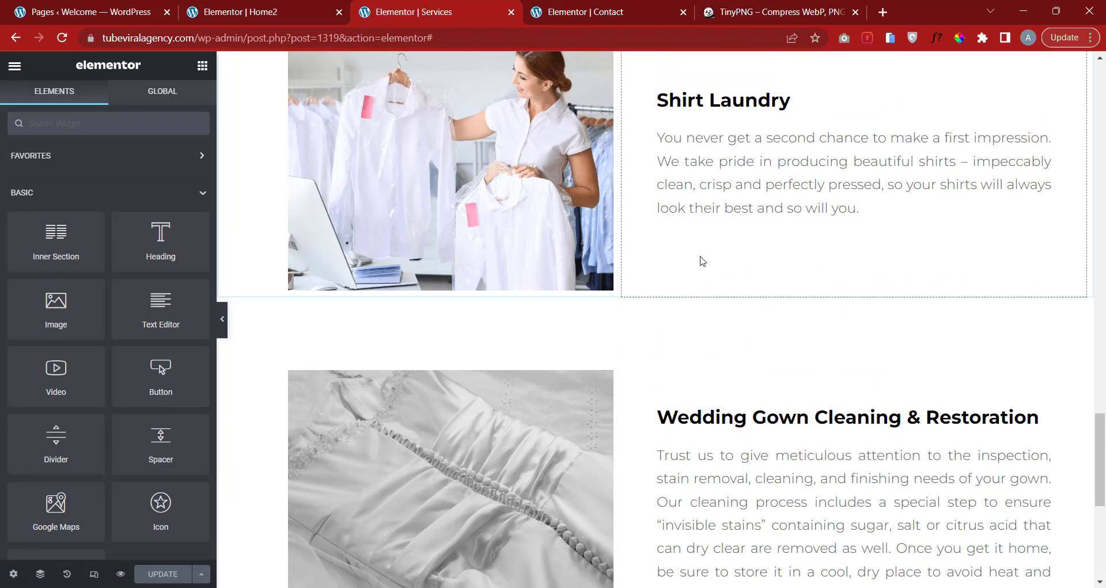
{"action": "right_click", "coordinate": [749, 265]}
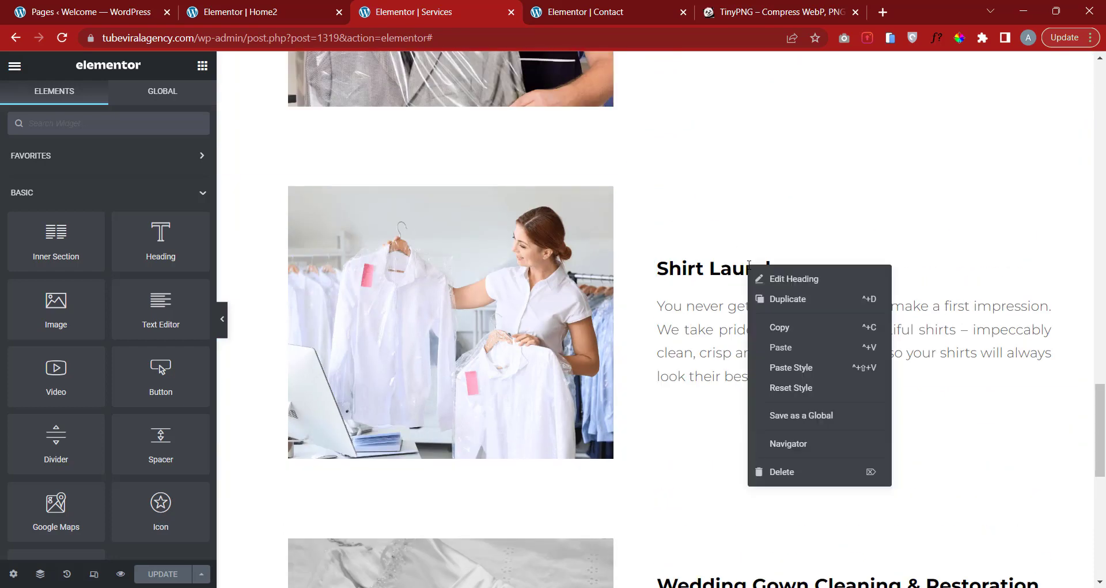
{"action": "left_click", "coordinate": [783, 326]}
{"action": "left_click", "coordinate": [586, 11]}
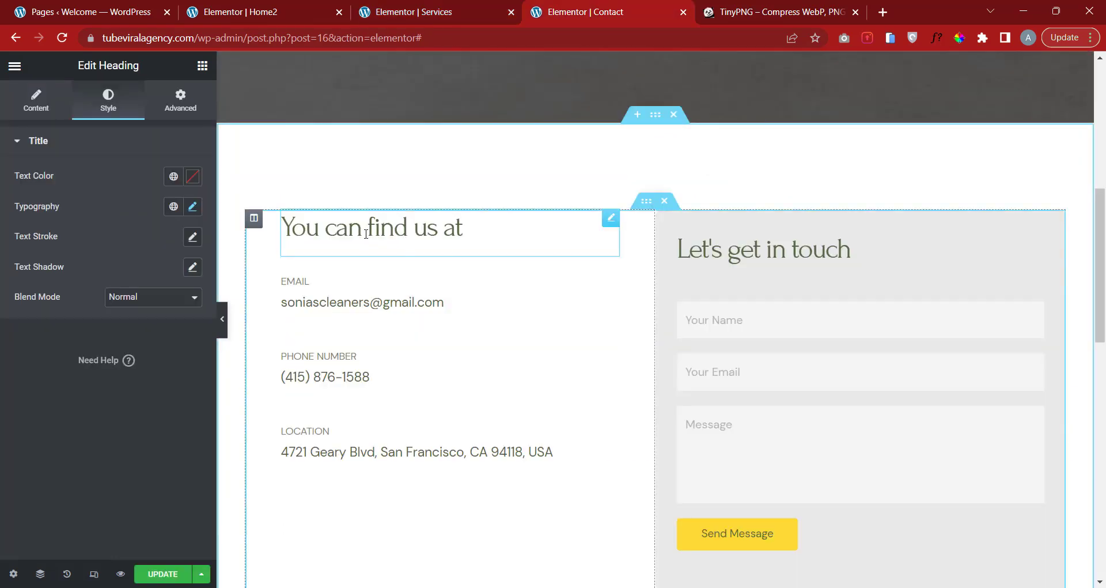
{"action": "right_click", "coordinate": [612, 222]}
{"action": "left_click", "coordinate": [665, 326]}
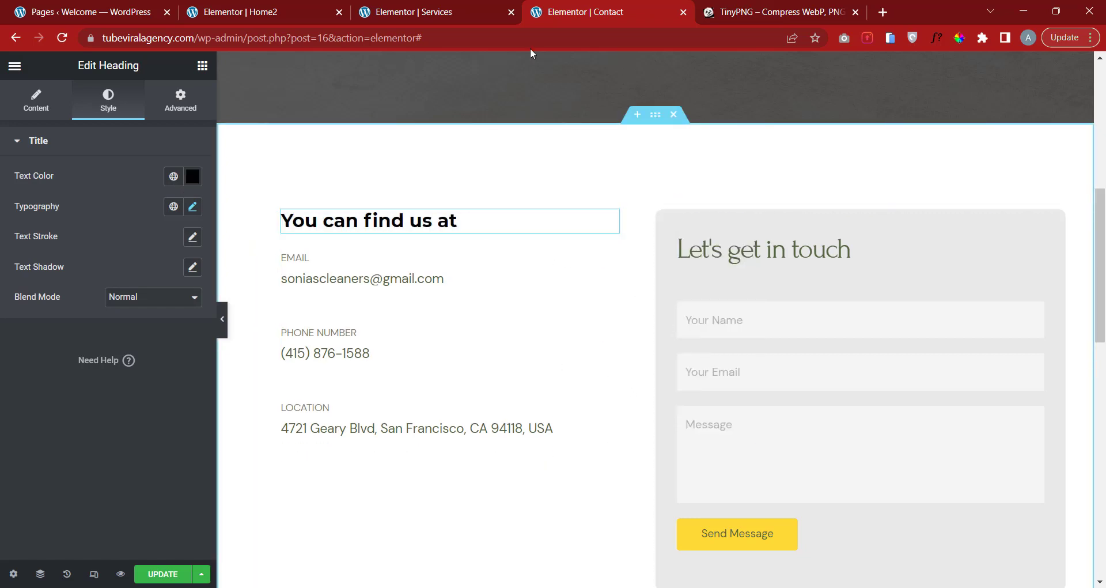
Copy the Shirt Laundry paragraph from the Services page and try to paste its style onto the Contact page's EMAIL icon box.
{"action": "left_click", "coordinate": [451, 10]}
{"action": "right_click", "coordinate": [743, 332]}
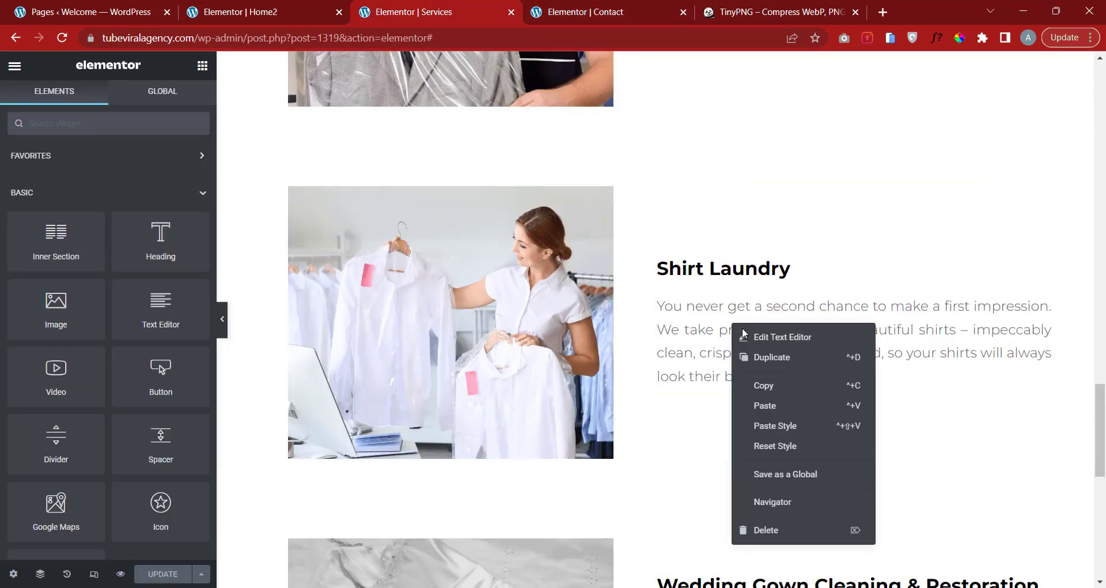
{"action": "left_click", "coordinate": [765, 384]}
{"action": "left_click", "coordinate": [581, 12]}
{"action": "right_click", "coordinate": [398, 285]}
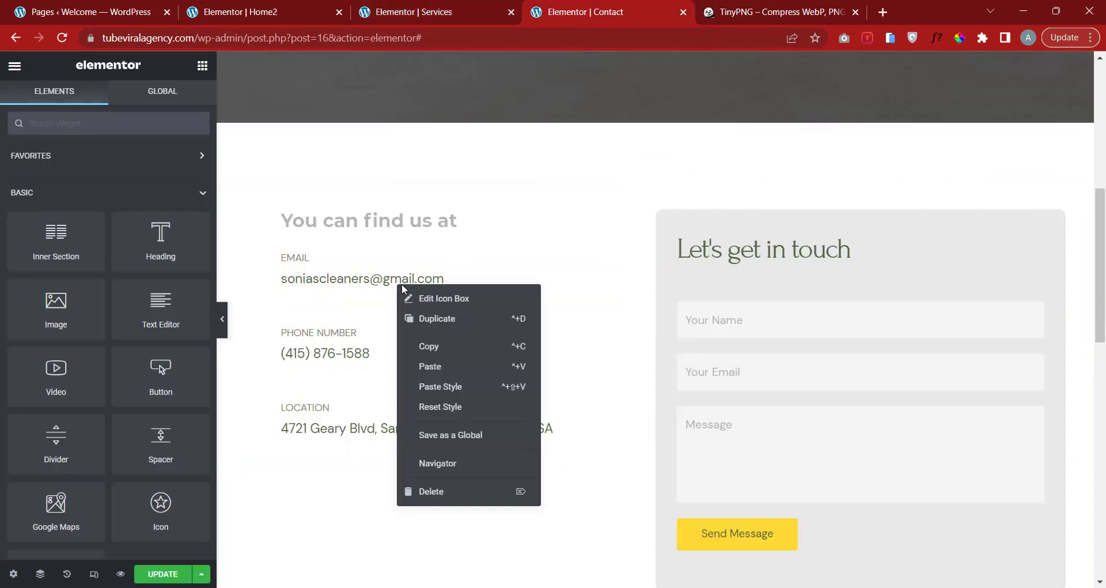
{"action": "left_click", "coordinate": [469, 387]}
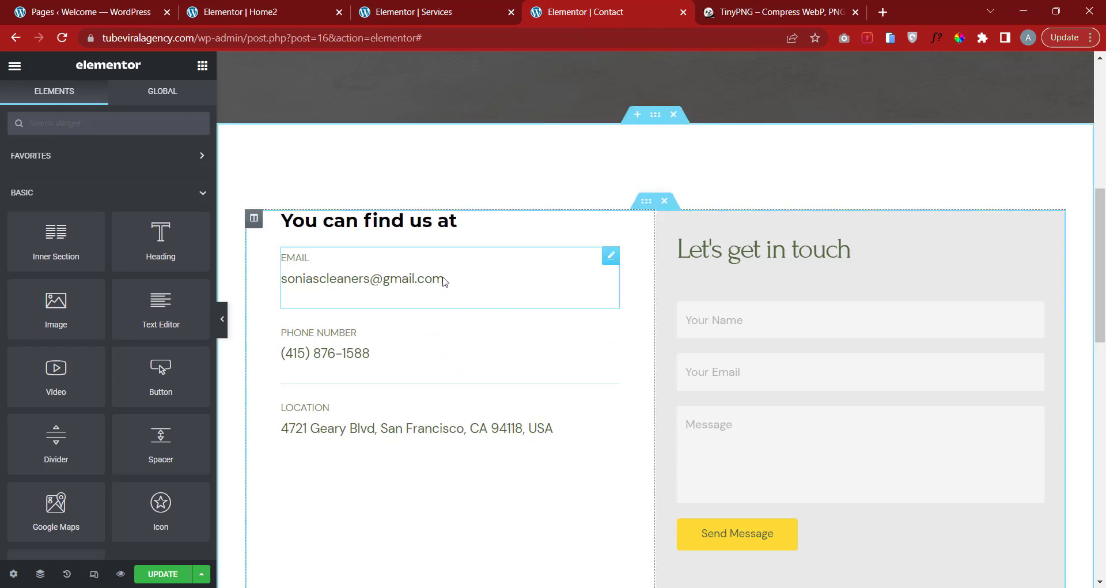
Set the title font family of the EMAIL icon box to Montserrat.
{"action": "left_click", "coordinate": [328, 274]}
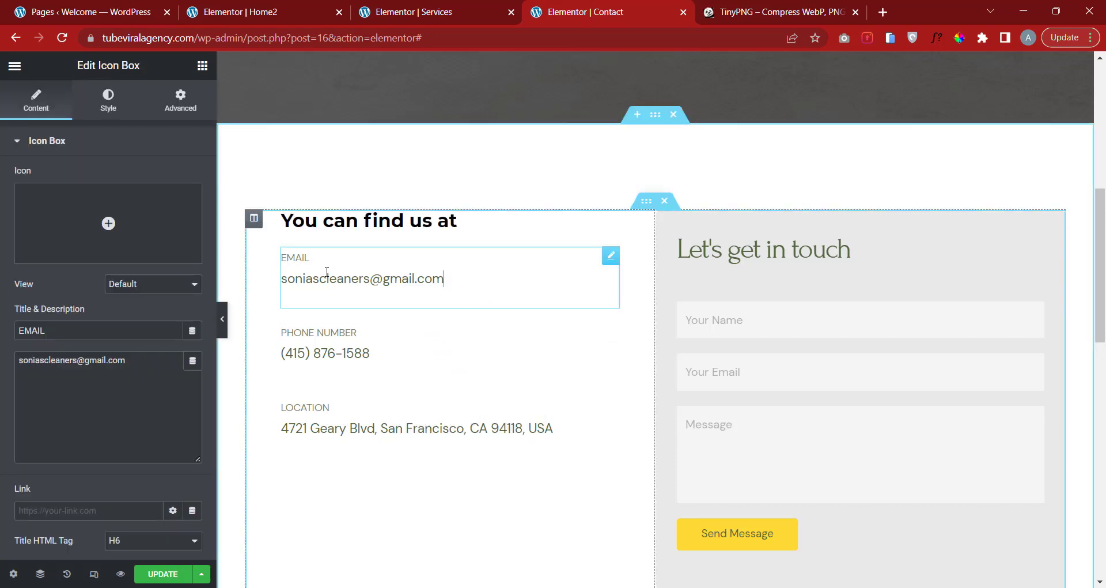
{"action": "left_click", "coordinate": [110, 107]}
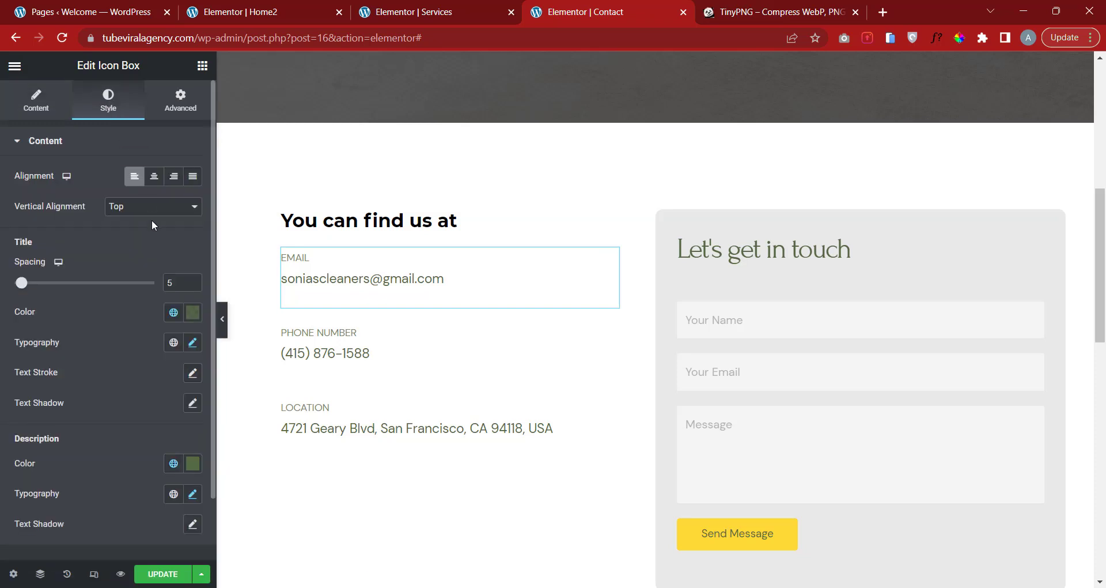
{"action": "left_click", "coordinate": [86, 146]}
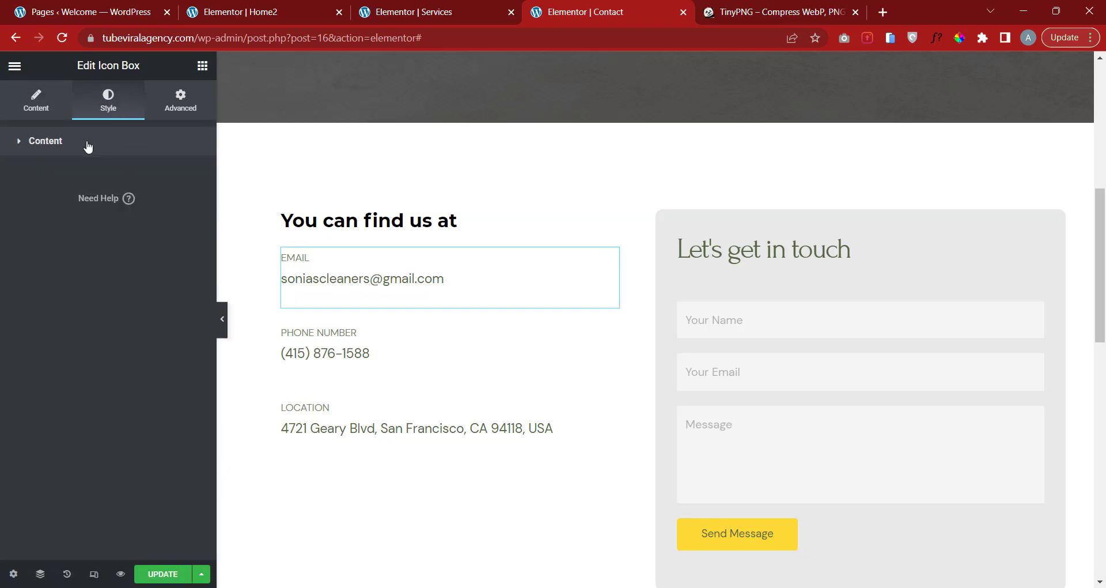
{"action": "left_click", "coordinate": [69, 150]}
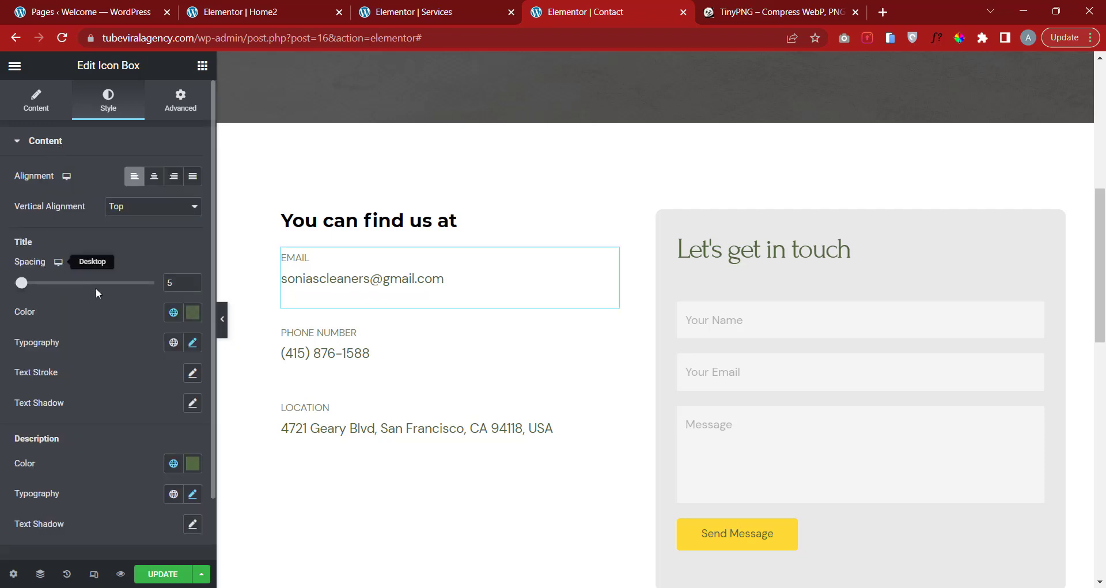
{"action": "scroll", "coordinate": [96, 288], "scroll_direction": "down", "scroll_amount": 2}
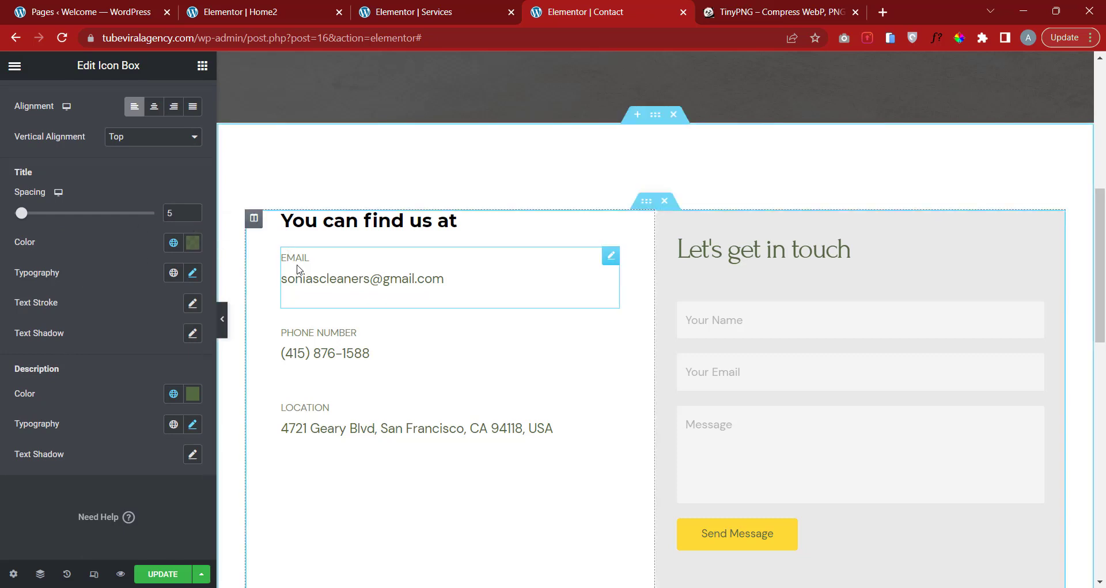
{"action": "left_click", "coordinate": [193, 275]}
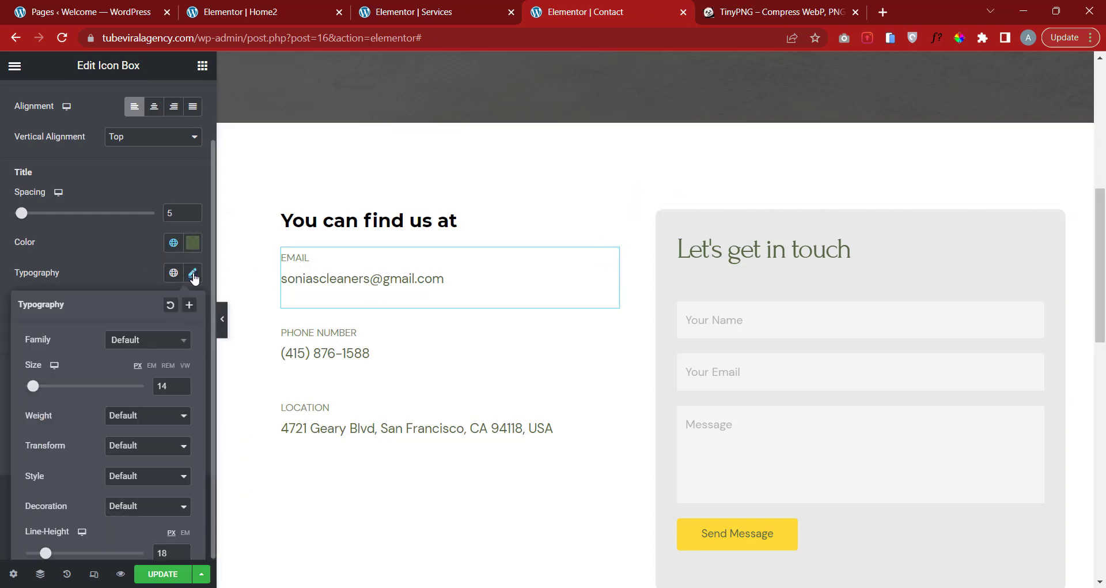
{"action": "left_click", "coordinate": [152, 343]}
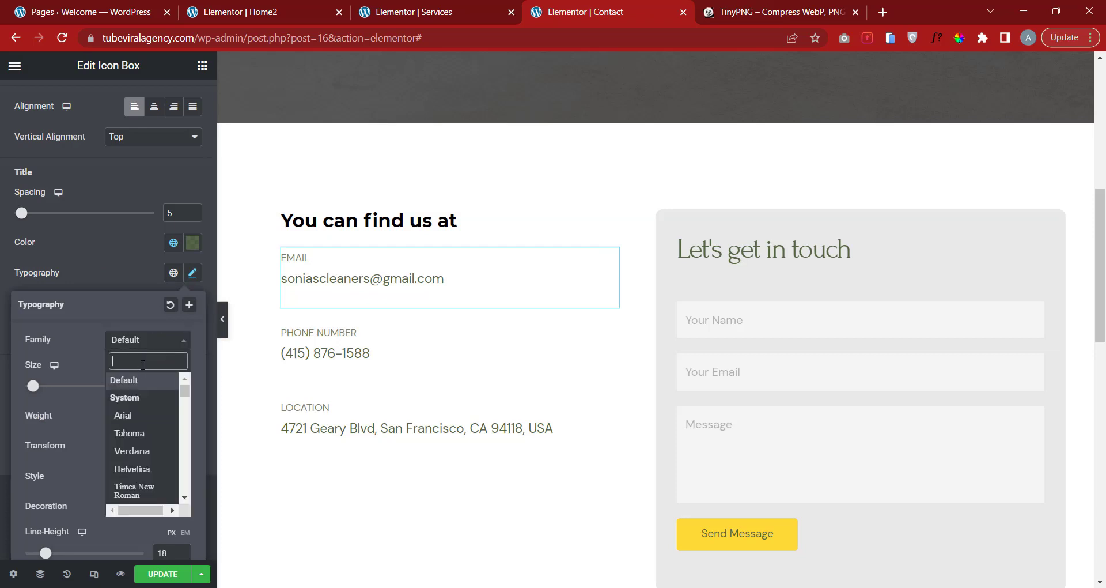
{"action": "type", "text": "m"}
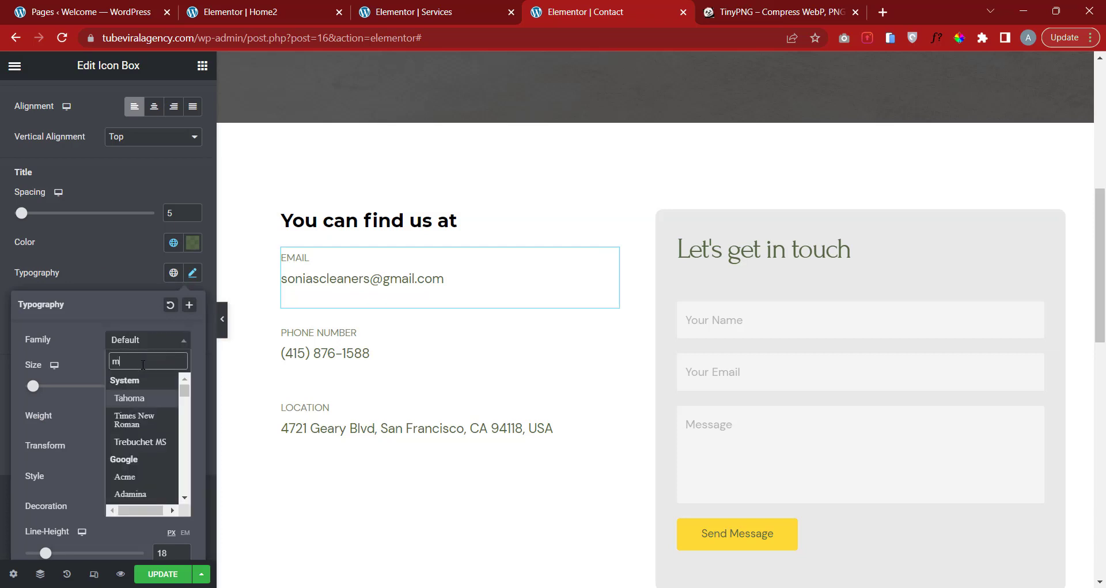
{"action": "type", "text": "ontse"}
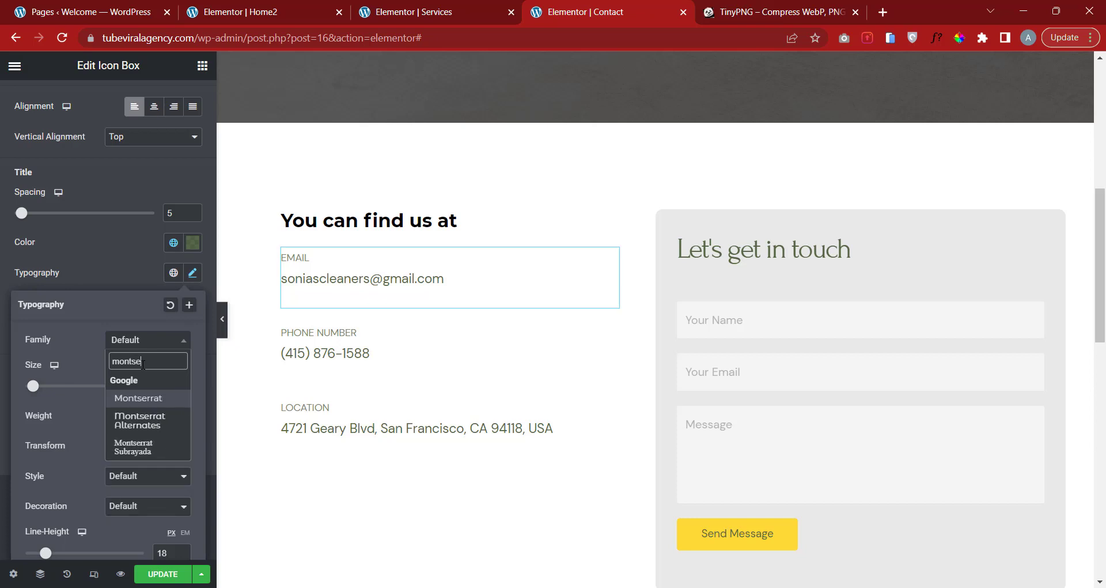
{"action": "left_click", "coordinate": [138, 398]}
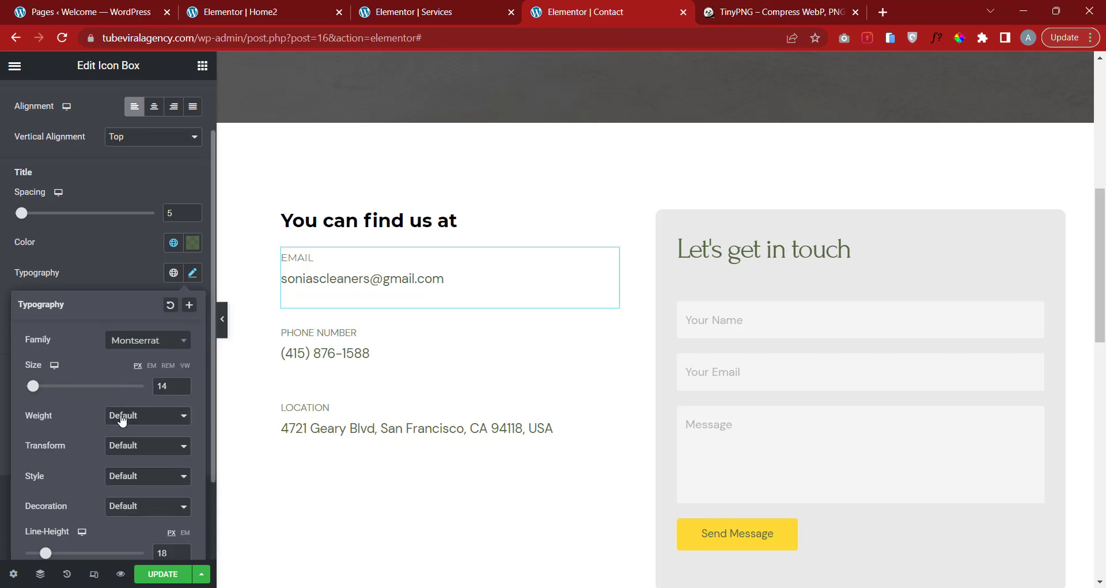
Set the EMAIL icon box's title font size to 15 px and its weight to Bold.
{"action": "left_click", "coordinate": [180, 383]}
{"action": "left_click", "coordinate": [181, 382]}
{"action": "left_click", "coordinate": [182, 389]}
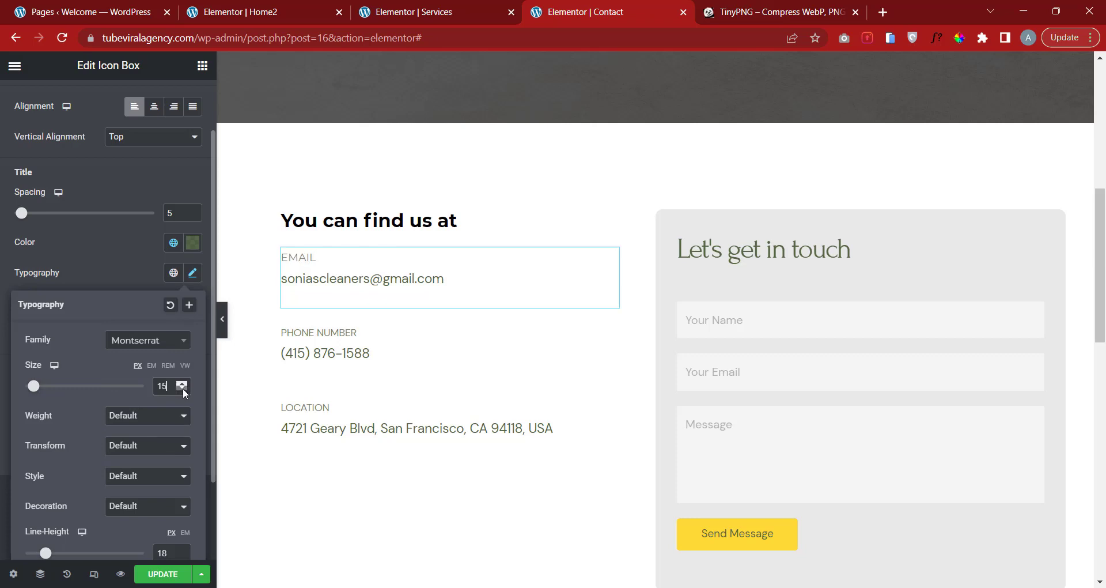
{"action": "left_click", "coordinate": [127, 423]}
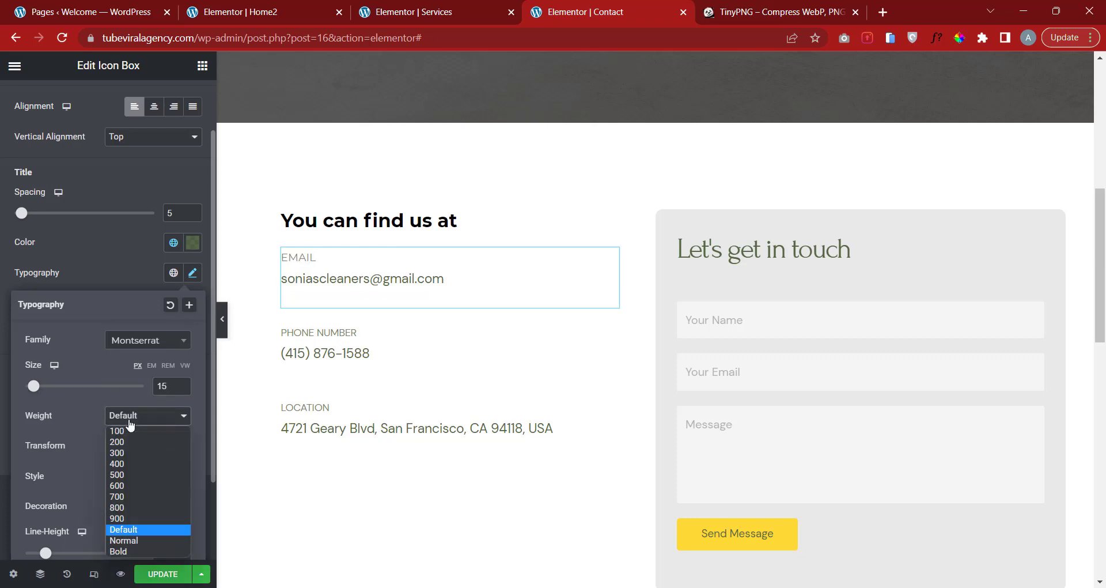
{"action": "left_click", "coordinate": [139, 549]}
{"action": "left_click", "coordinate": [145, 221]}
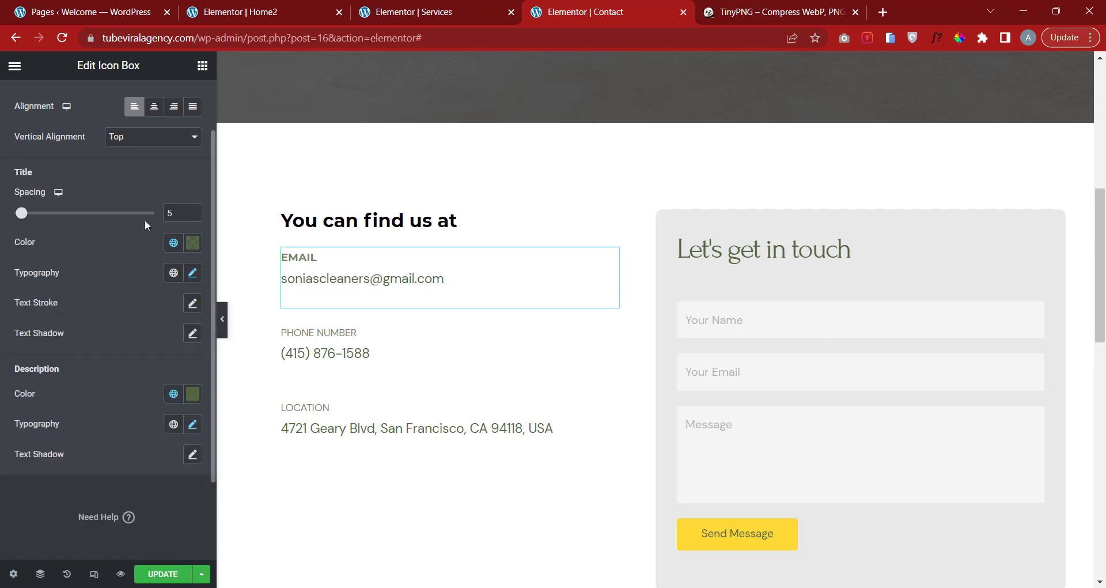
Set the EMAIL icon box's title color to a fully opaque grey, #939393.
{"action": "left_click", "coordinate": [185, 245]}
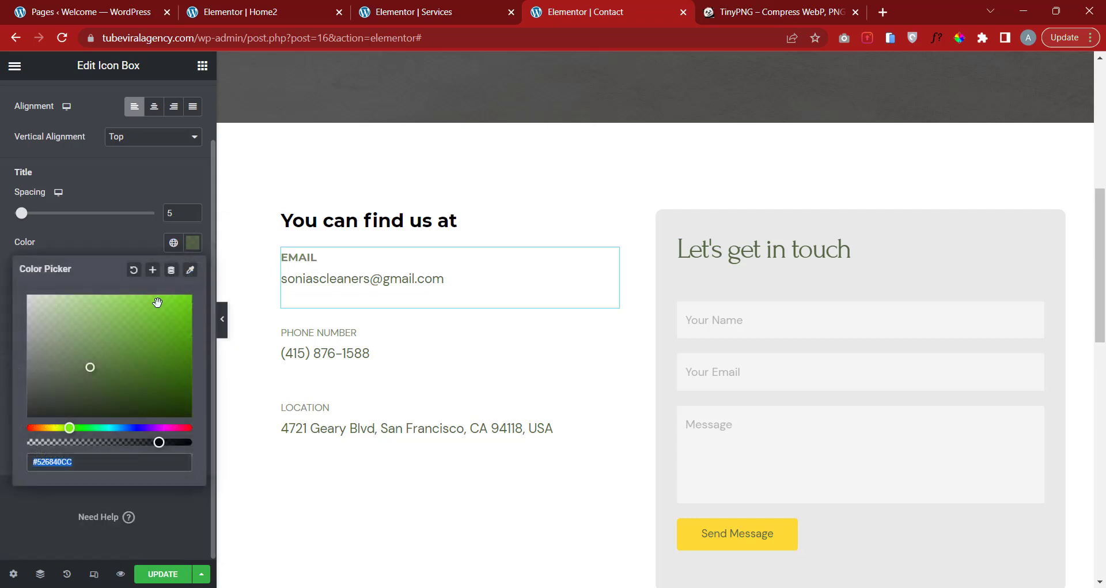
{"action": "left_click_drag", "start_coordinate": [125, 441], "coordinate": [202, 444]}
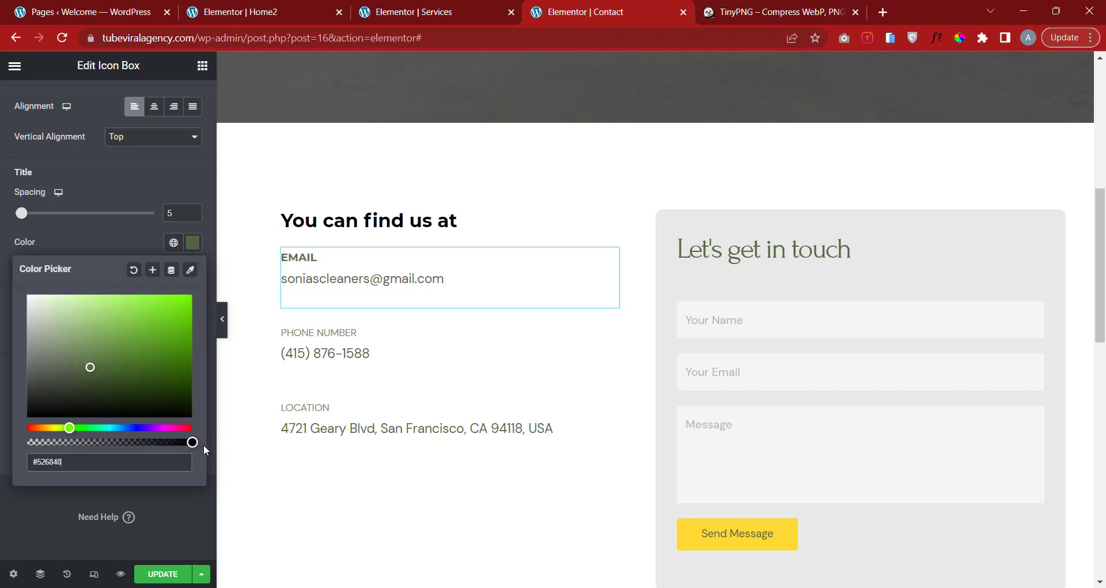
{"action": "mouse_move", "coordinate": [59, 331]}
{"action": "left_mouse_down"}
{"action": "mouse_move", "coordinate": [1, 343]}
{"action": "mouse_move", "coordinate": [1, 353]}
{"action": "left_mouse_up"}
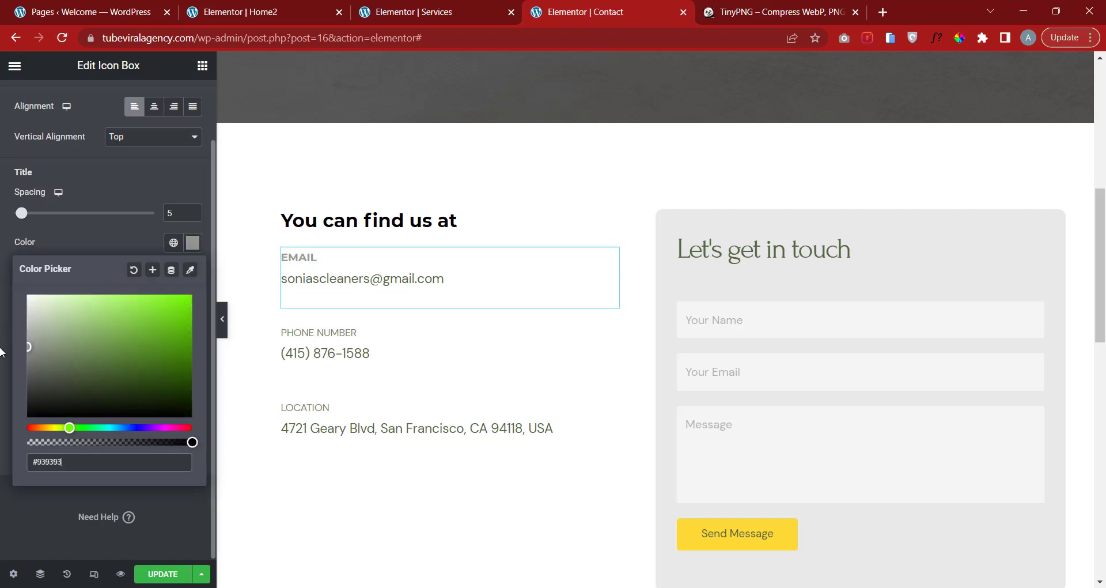
{"action": "left_click", "coordinate": [1, 335]}
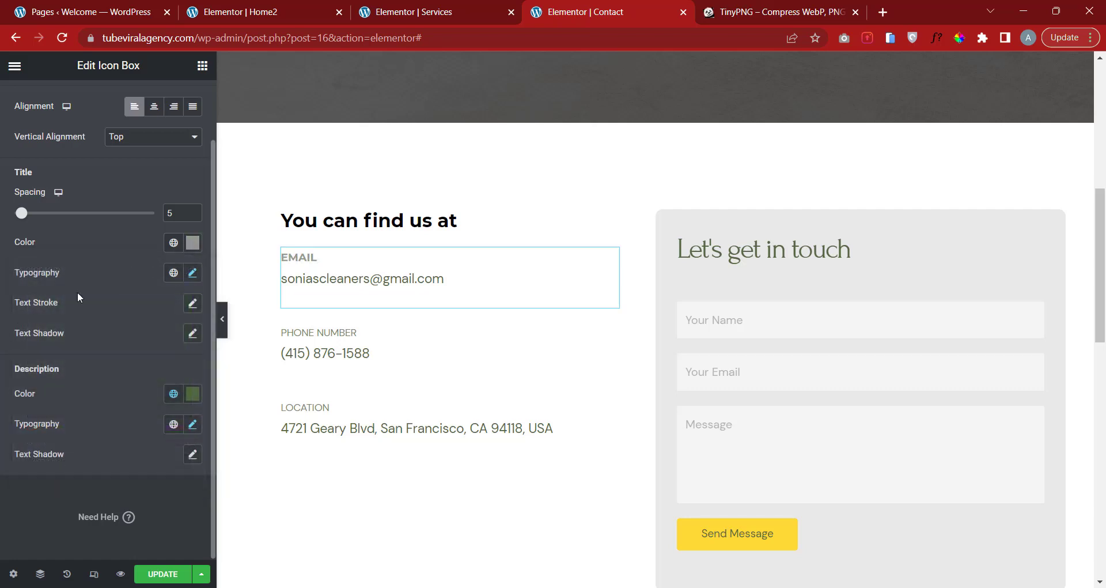
Set the EMAIL icon box's description color to dark grey, #323232.
{"action": "left_click", "coordinate": [193, 397]}
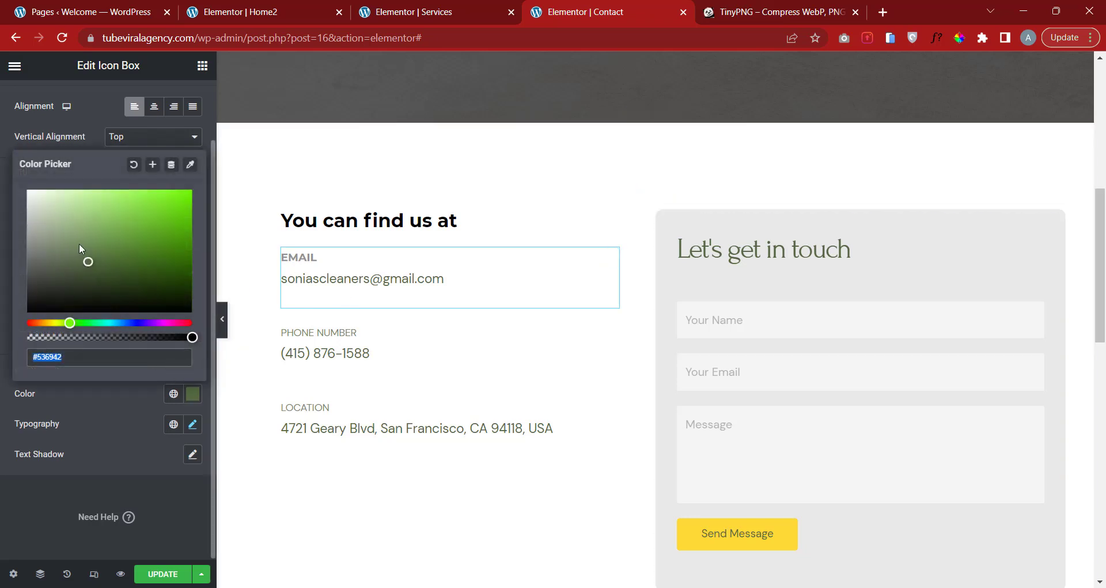
{"action": "mouse_move", "coordinate": [78, 243]}
{"action": "left_mouse_down"}
{"action": "mouse_move", "coordinate": [2, 260]}
{"action": "mouse_move", "coordinate": [1, 293]}
{"action": "left_mouse_up"}
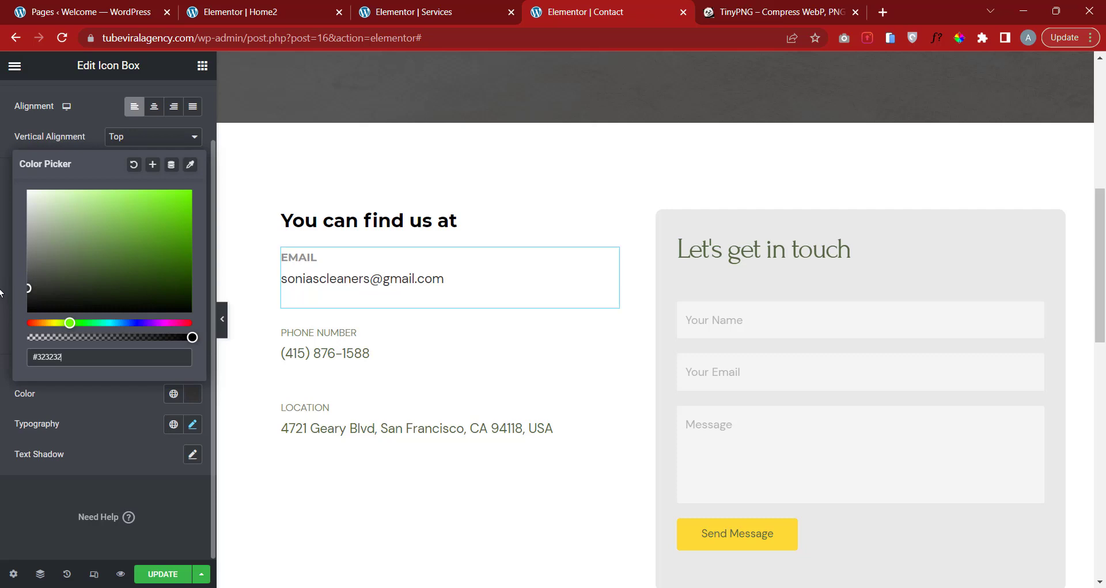
{"action": "left_click", "coordinate": [1, 293]}
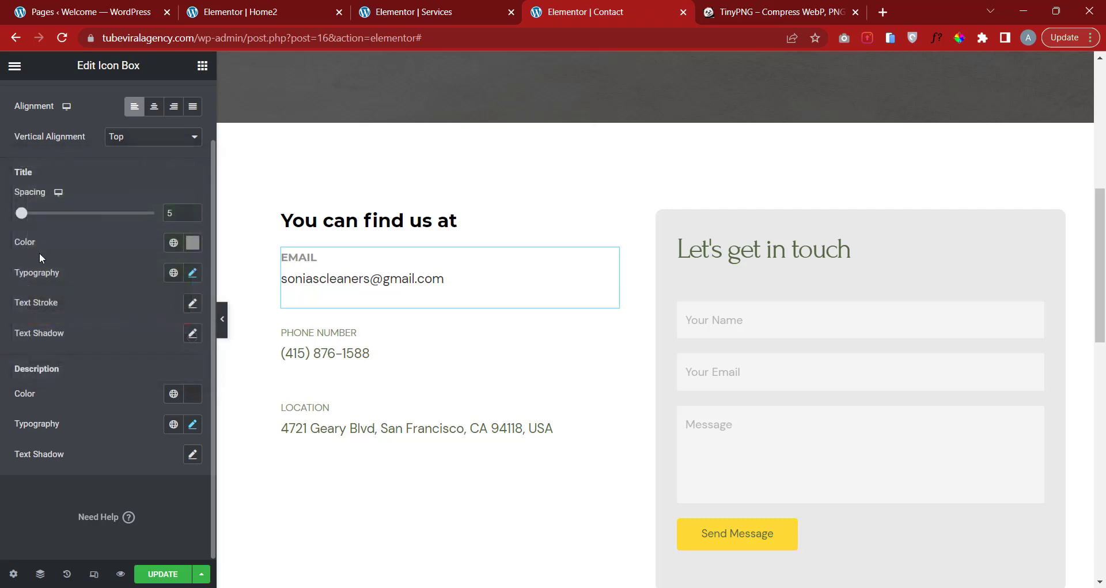
Open the typography settings for the EMAIL icon box's description.
{"action": "left_click", "coordinate": [194, 426]}
{"action": "scroll", "coordinate": [123, 406], "scroll_direction": "down", "scroll_amount": 1}
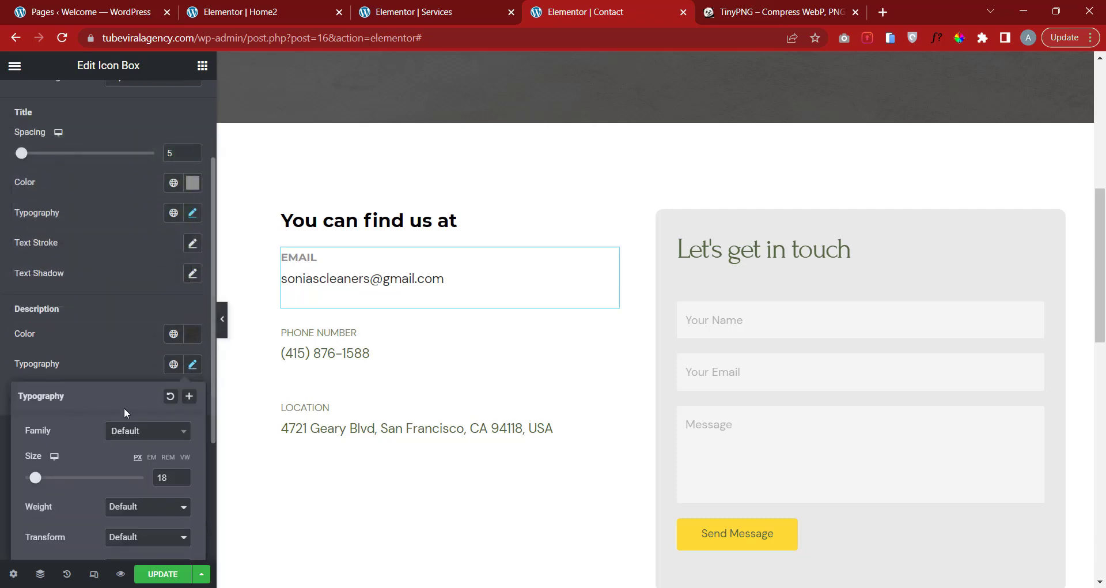
Set the description font family of the EMAIL icon box to Montserrat.
{"action": "left_click", "coordinate": [148, 432]}
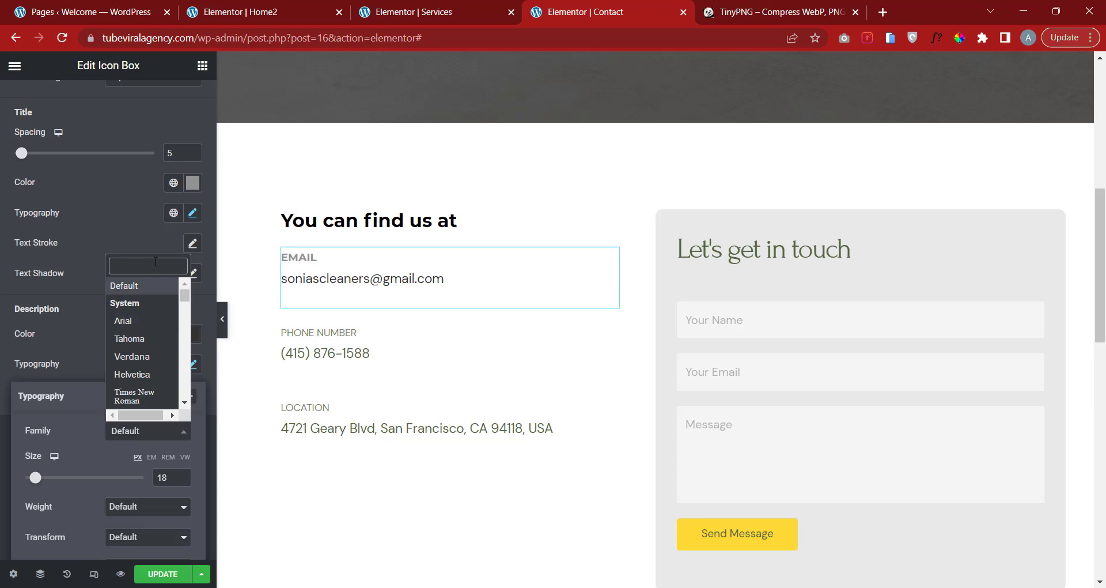
{"action": "type", "text": "montse"}
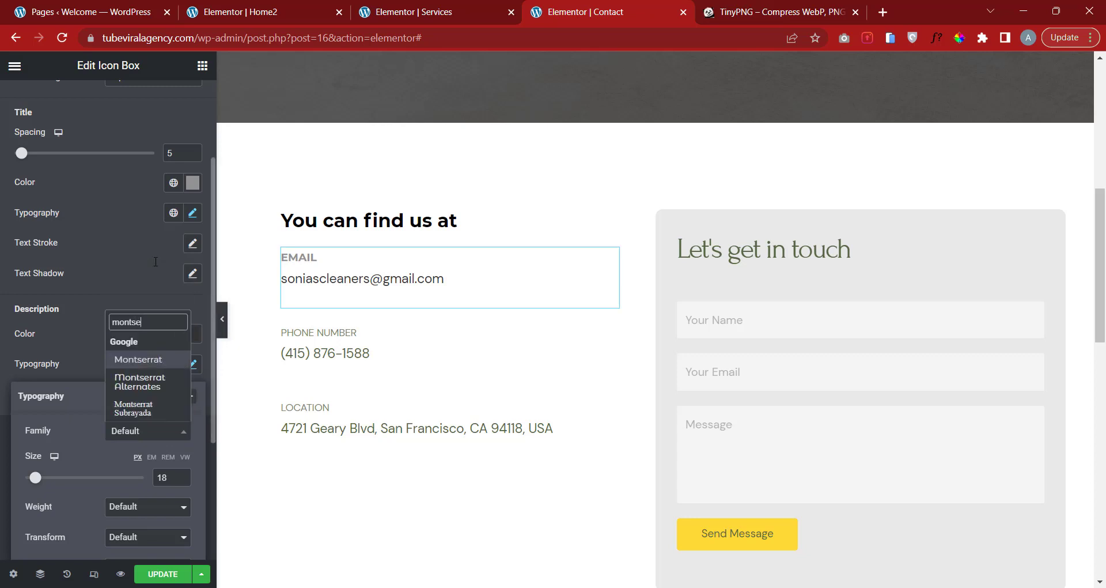
{"action": "left_click", "coordinate": [151, 364]}
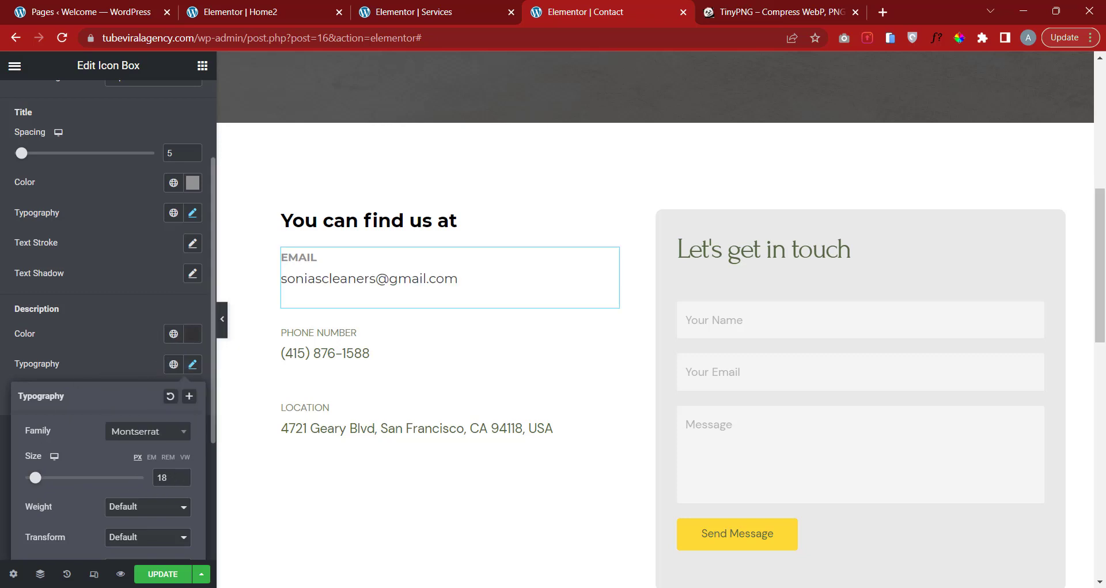
{"action": "left_click", "coordinate": [2, 381]}
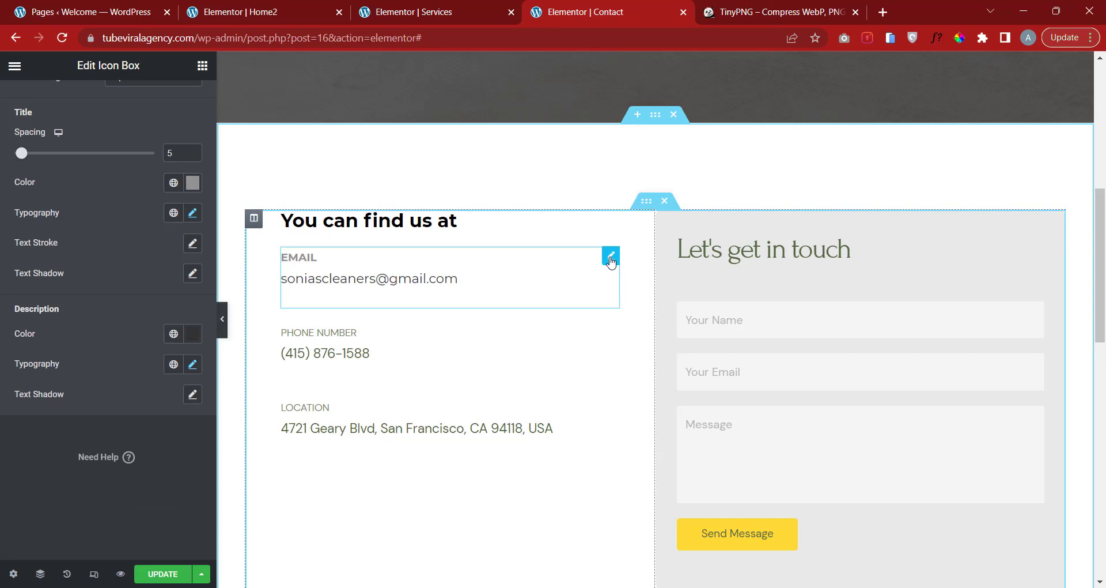
Copy the EMAIL icon box and paste its style onto the PHONE NUMBER and LOCATION icon boxes.
{"action": "right_click", "coordinate": [611, 262]}
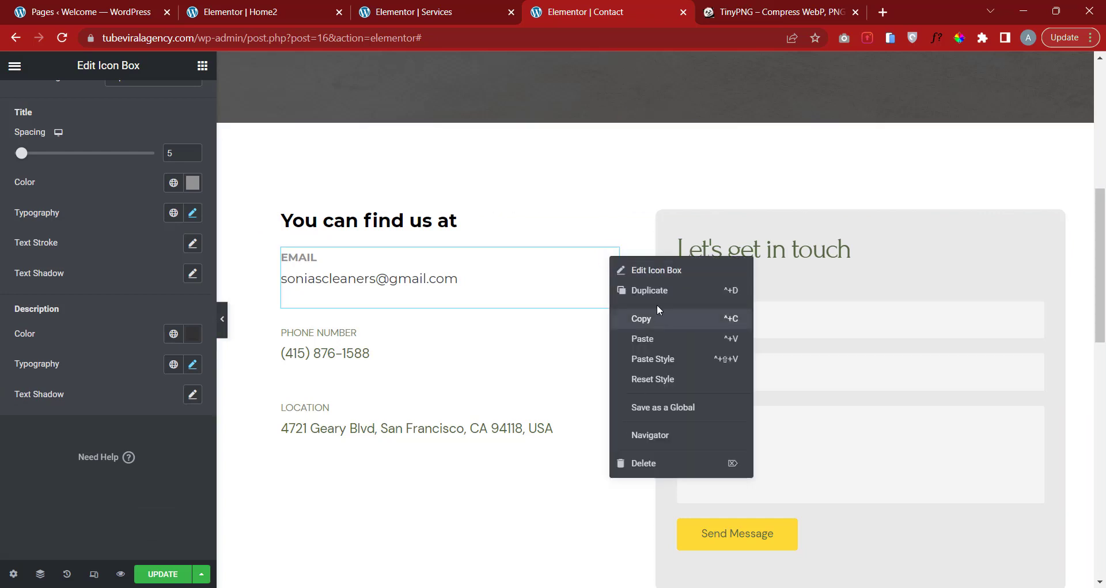
{"action": "left_click", "coordinate": [655, 326]}
{"action": "right_click", "coordinate": [610, 327]}
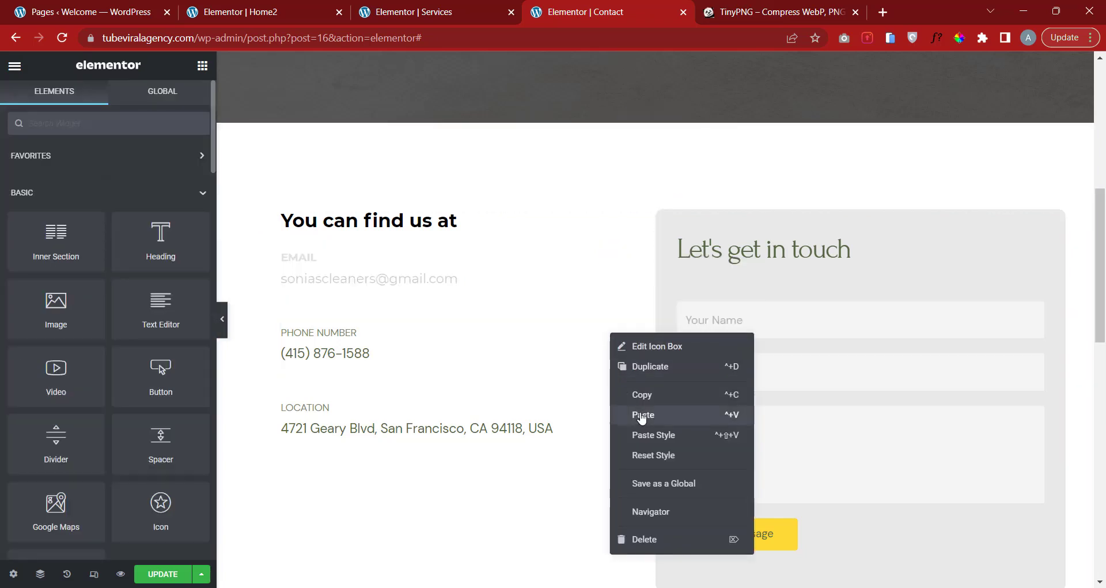
{"action": "left_click", "coordinate": [650, 436]}
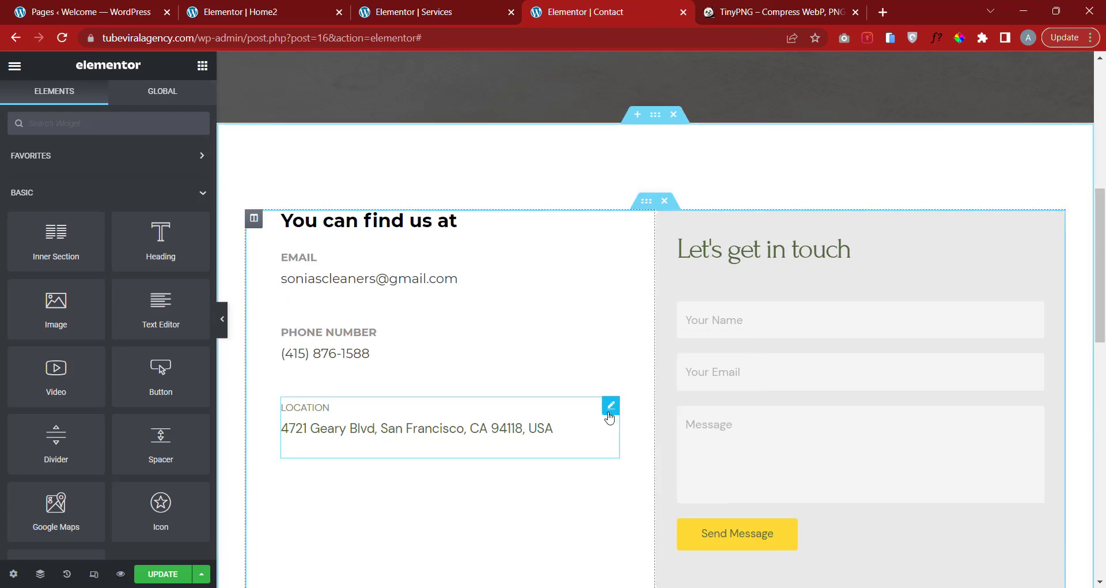
{"action": "right_click", "coordinate": [609, 417]}
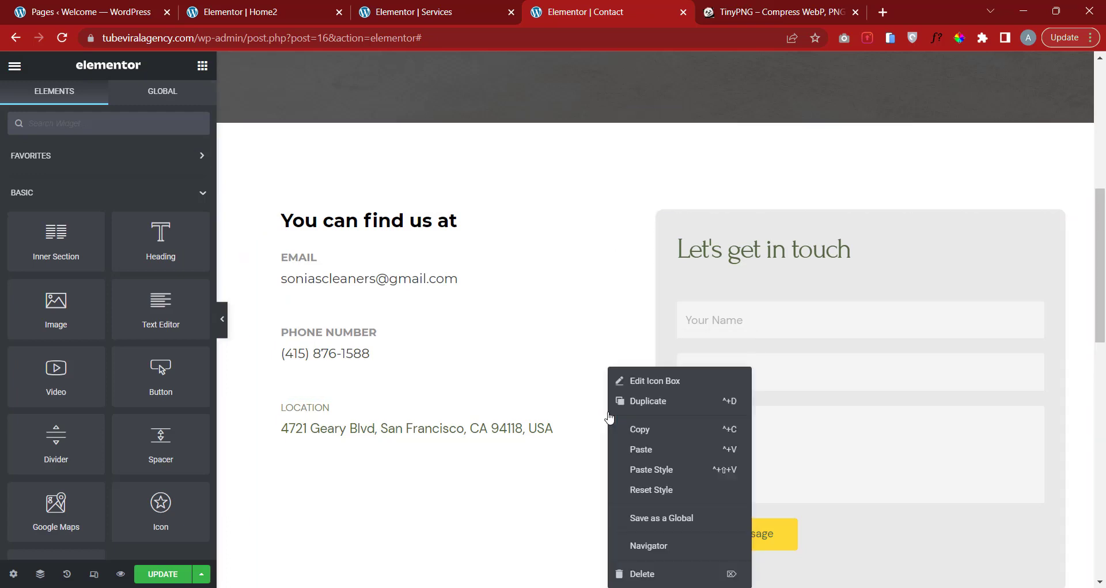
{"action": "left_click", "coordinate": [651, 475]}
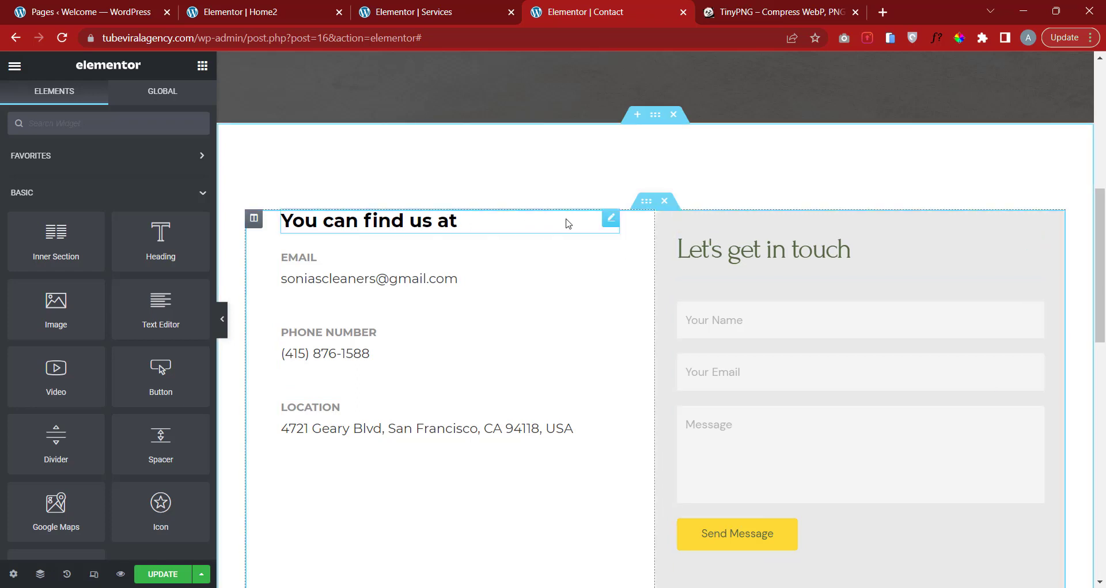
Set the font size of the "You can find us at" heading to 30 px.
{"action": "left_click", "coordinate": [611, 219]}
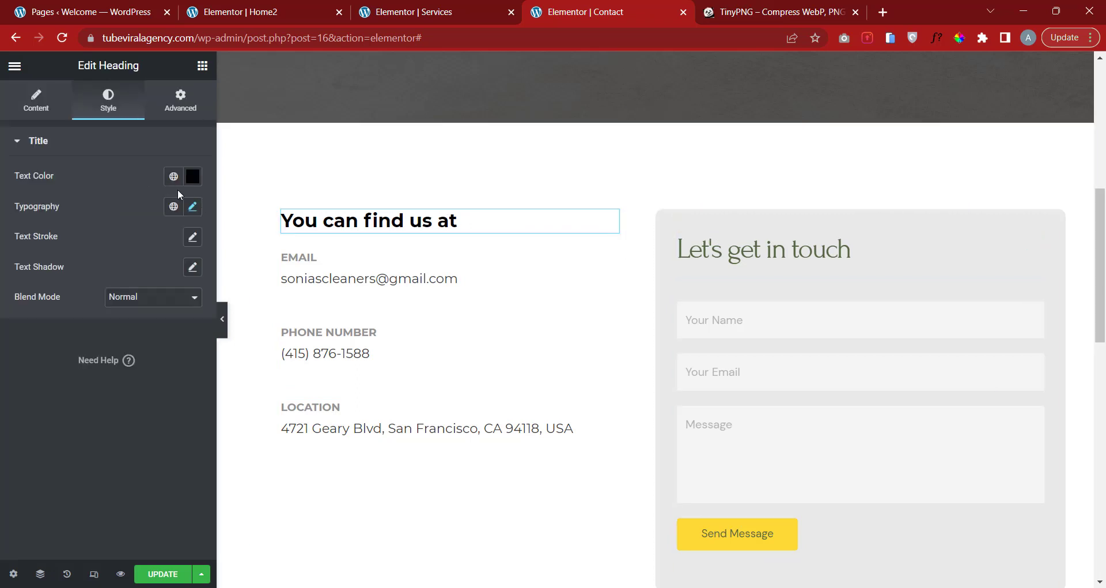
{"action": "left_click", "coordinate": [193, 206]}
{"action": "left_click", "coordinate": [182, 318]}
{"action": "left_click", "coordinate": [182, 318]}
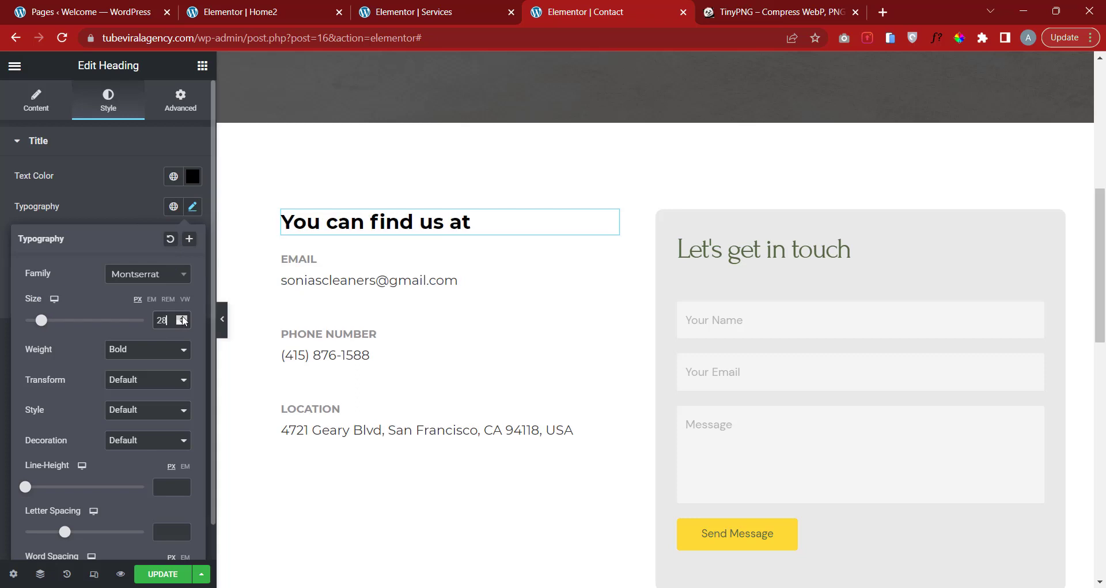
{"action": "left_click", "coordinate": [182, 318]}
{"action": "left_click", "coordinate": [182, 318]}
{"action": "left_click", "coordinate": [182, 318]}
{"action": "left_click", "coordinate": [182, 318]}
{"action": "left_click", "coordinate": [182, 318]}
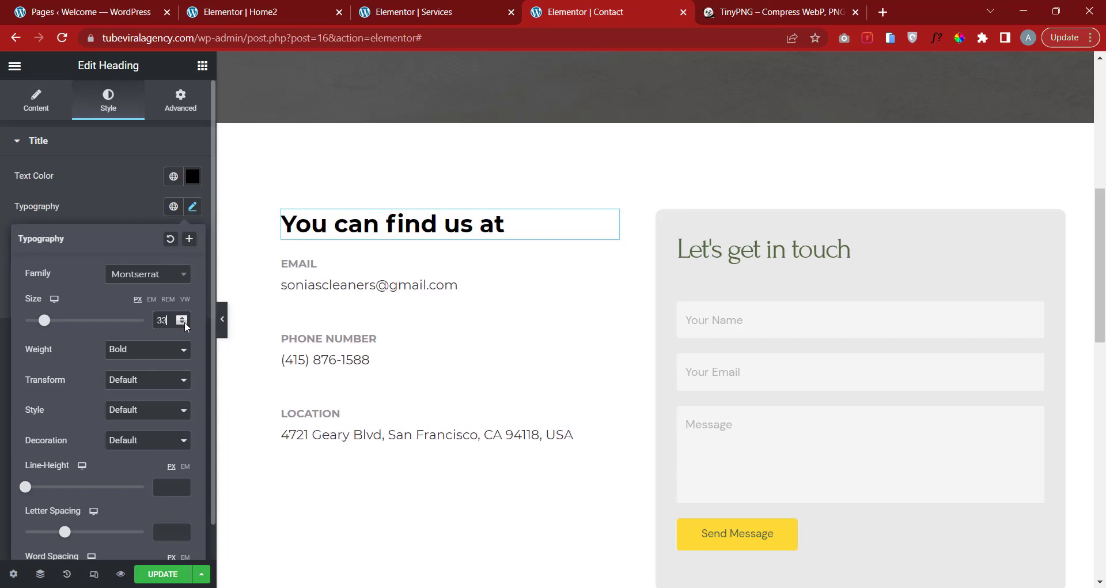
{"action": "left_click", "coordinate": [185, 321]}
{"action": "left_click", "coordinate": [185, 321]}
{"action": "left_click", "coordinate": [184, 322]}
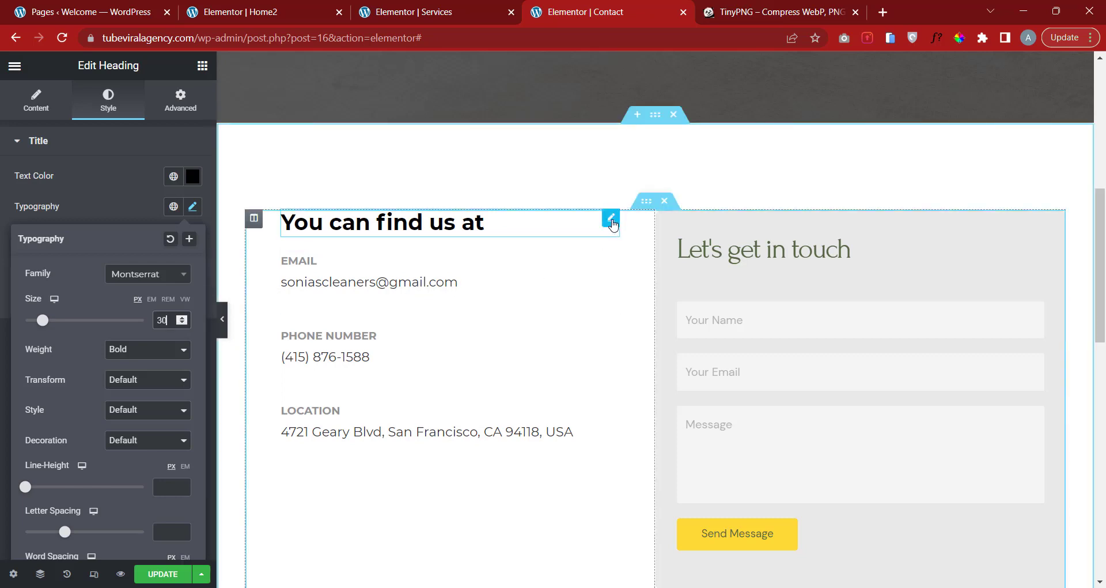
Copy the "You can find us at" heading and paste its style onto the "Let's get in touch" heading.
{"action": "right_click", "coordinate": [612, 225]}
{"action": "left_click", "coordinate": [661, 282]}
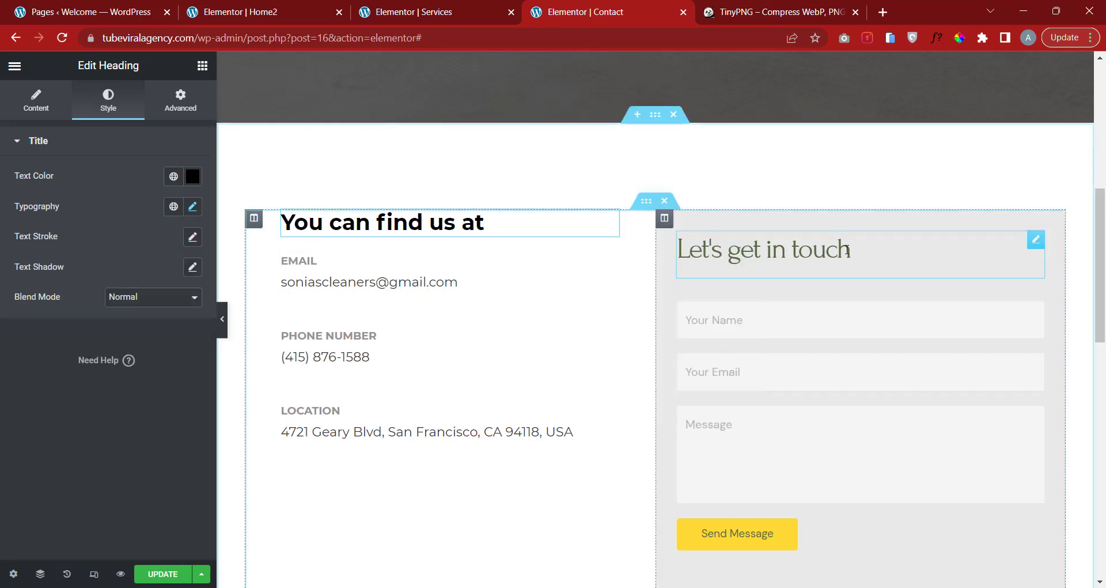
{"action": "right_click", "coordinate": [1024, 253]}
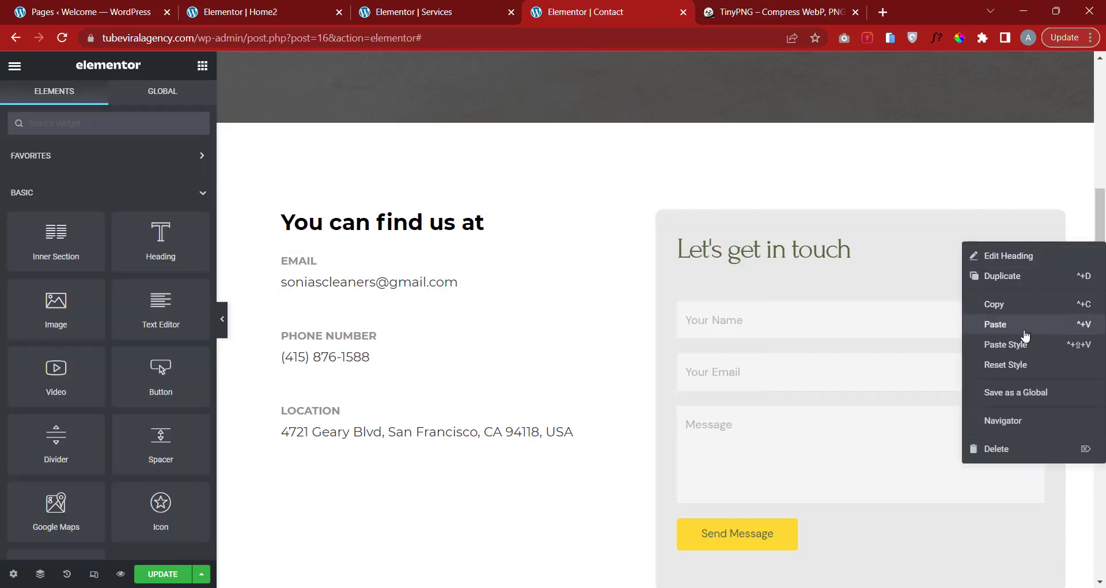
{"action": "left_click", "coordinate": [1006, 344]}
Examine the shortcode that embeds the contact form under the "Let's get in touch" heading.
{"action": "scroll", "coordinate": [834, 209], "scroll_direction": "down", "scroll_amount": 2}
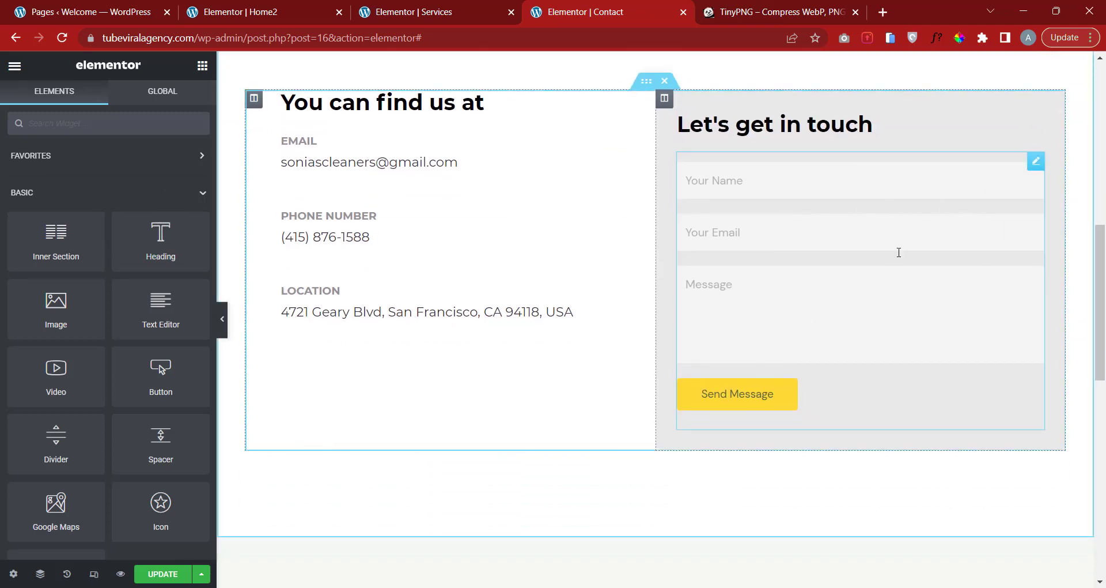
{"action": "scroll", "coordinate": [989, 200], "scroll_direction": "up", "scroll_amount": 1}
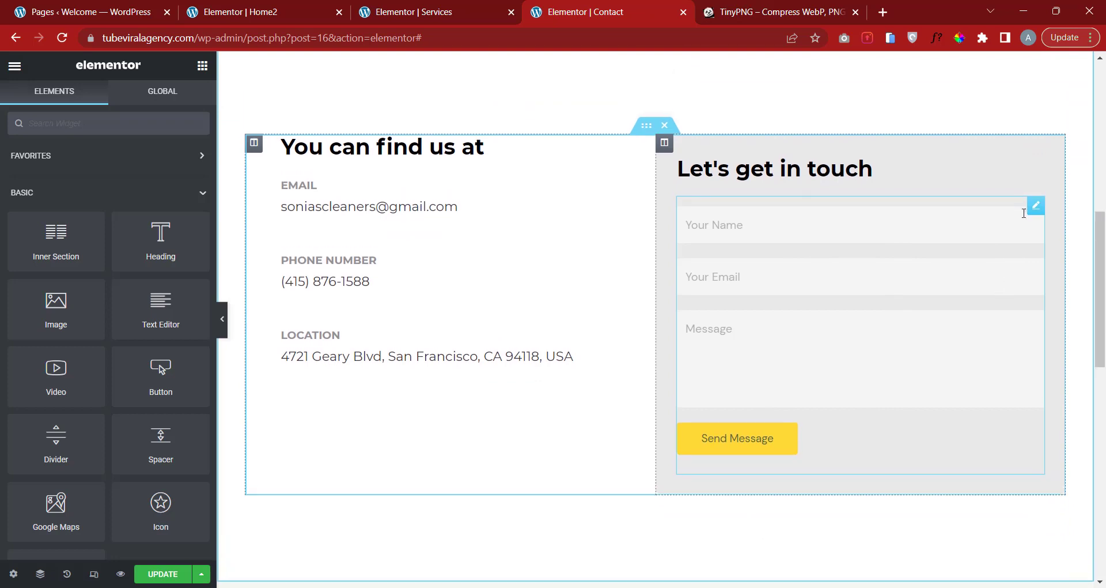
{"action": "left_click", "coordinate": [1036, 210]}
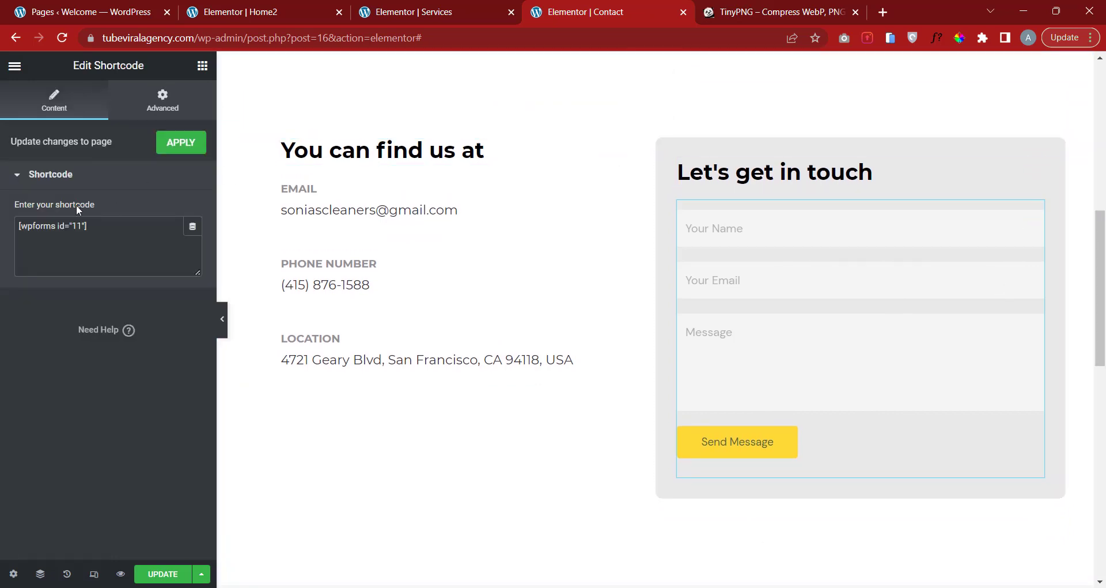
{"action": "left_click", "coordinate": [83, 179]}
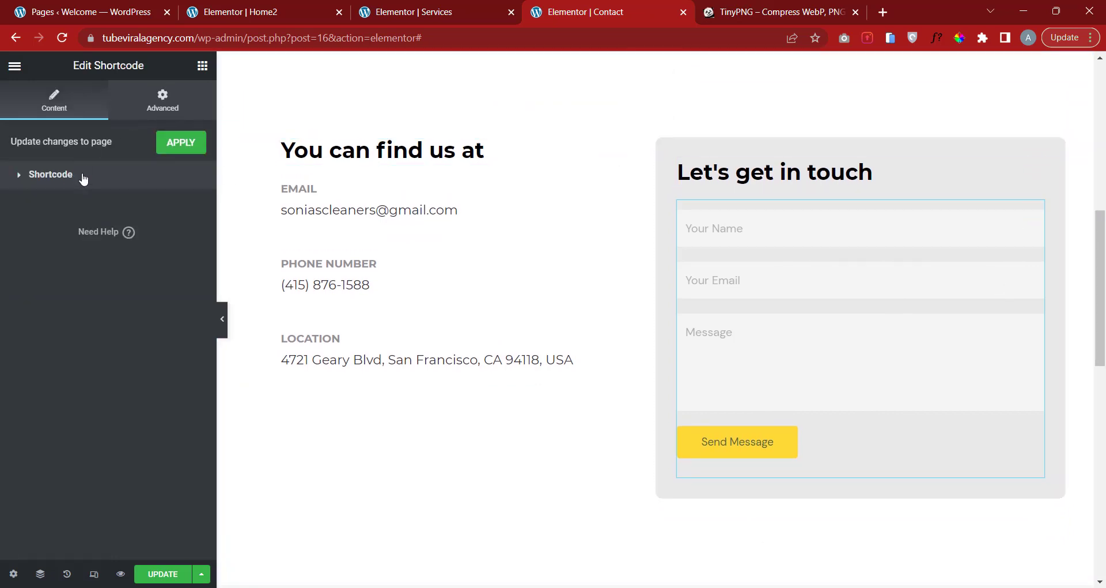
{"action": "left_click", "coordinate": [84, 179]}
{"action": "left_click_drag", "start_coordinate": [107, 228], "coordinate": [2, 237]}
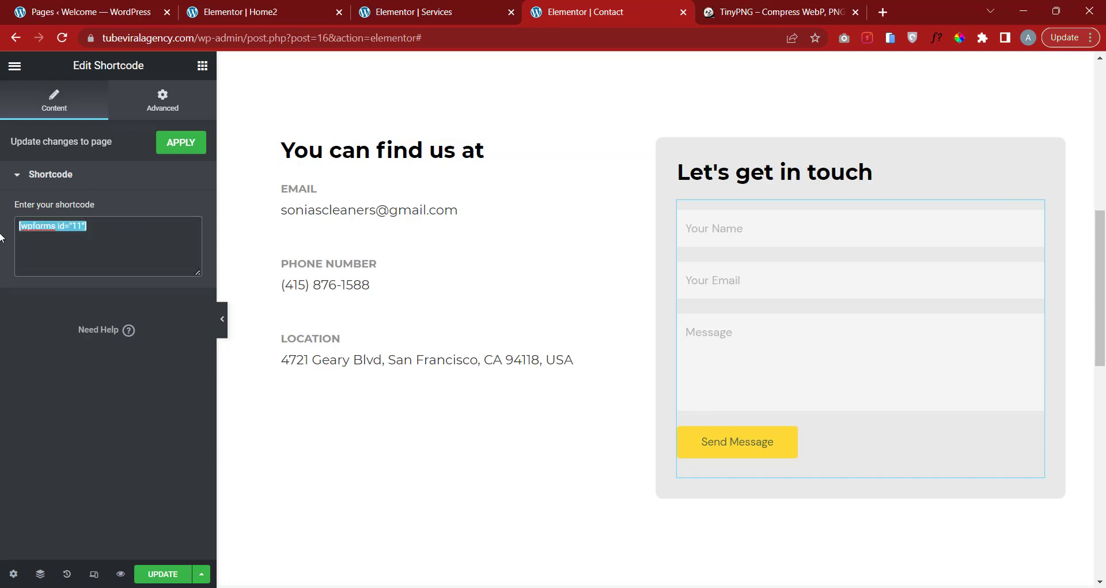
{"action": "left_click", "coordinate": [18, 239]}
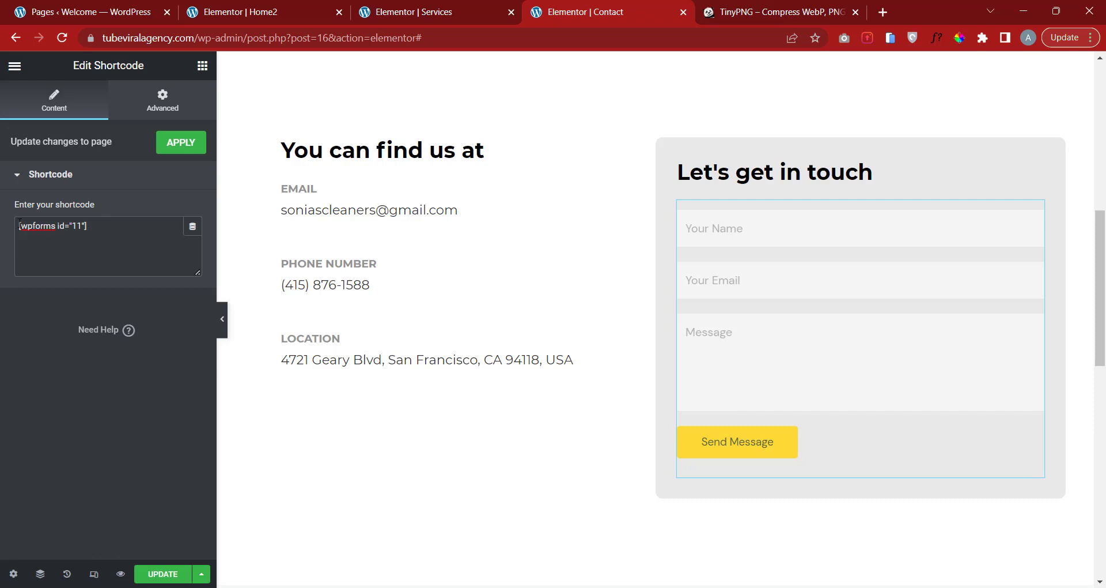
Try a dark red #530000 classic background on the contact form's shortcode widget, and undo the colour.
{"action": "left_click", "coordinate": [154, 113]}
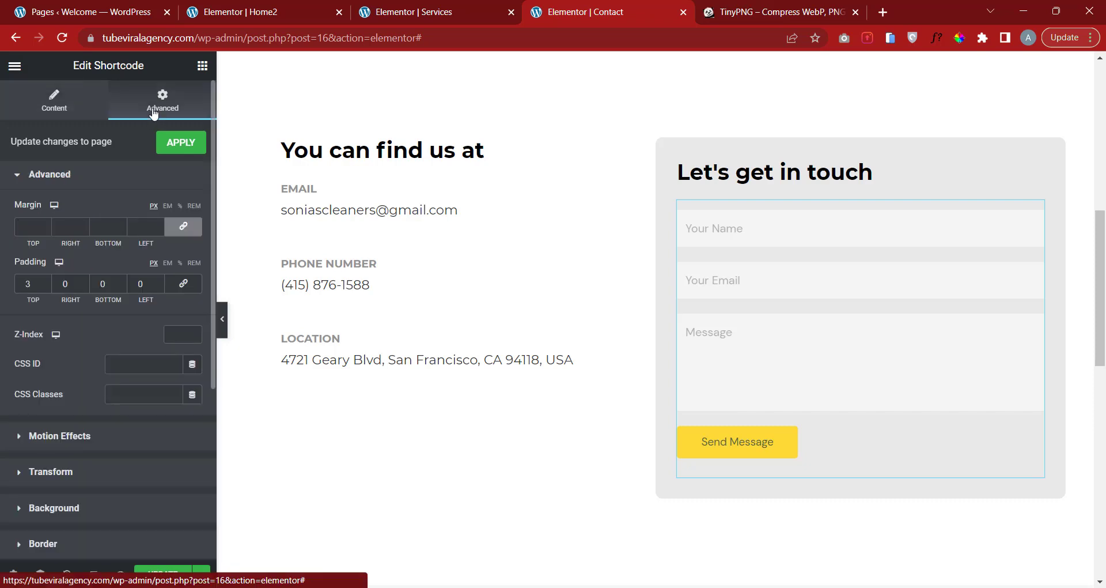
{"action": "left_click", "coordinate": [58, 175]}
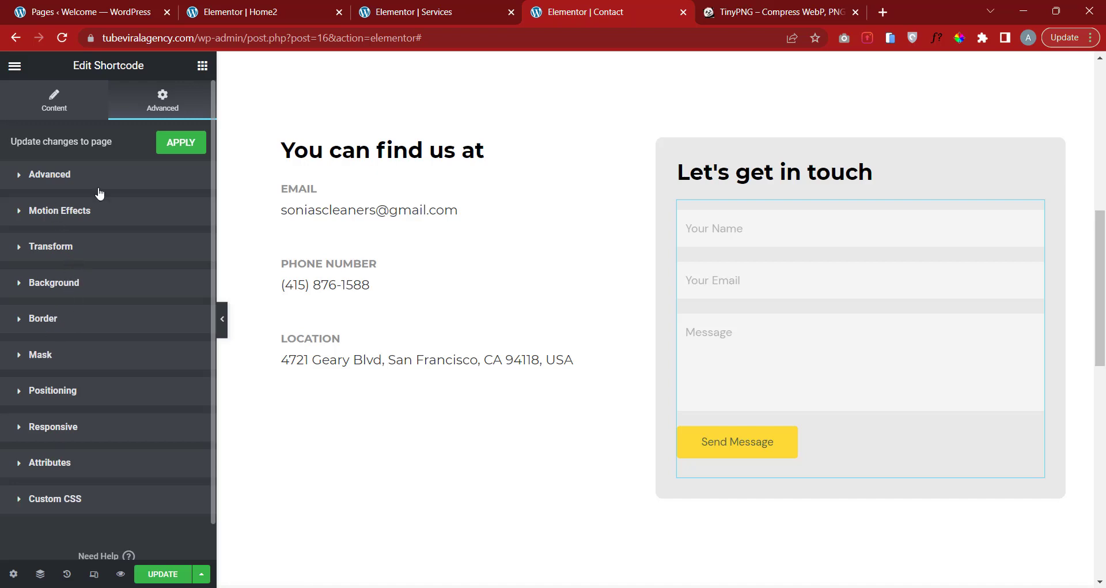
{"action": "left_click", "coordinate": [71, 287]}
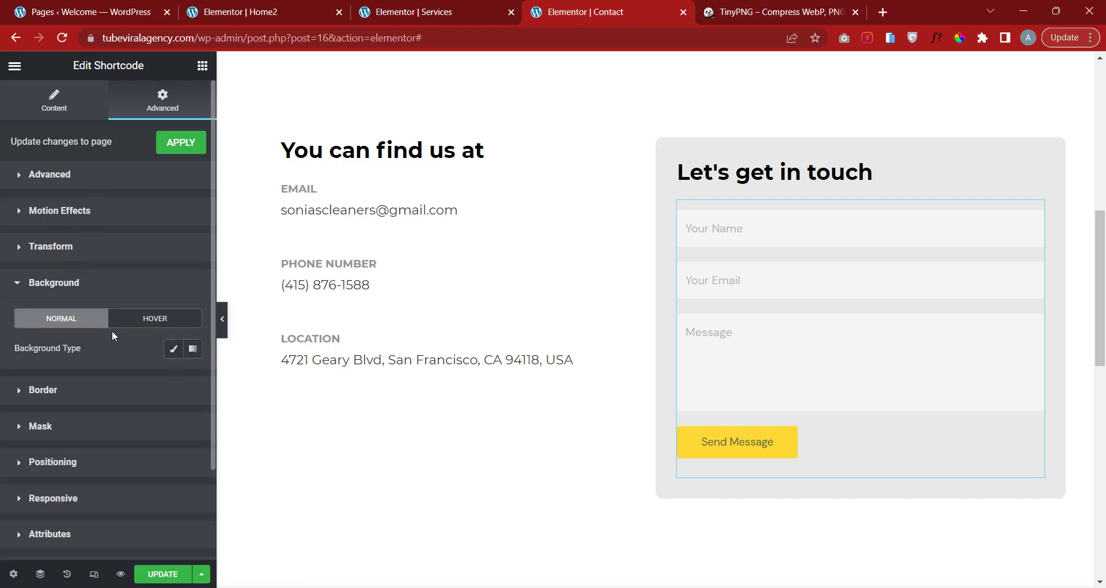
{"action": "left_click", "coordinate": [171, 351]}
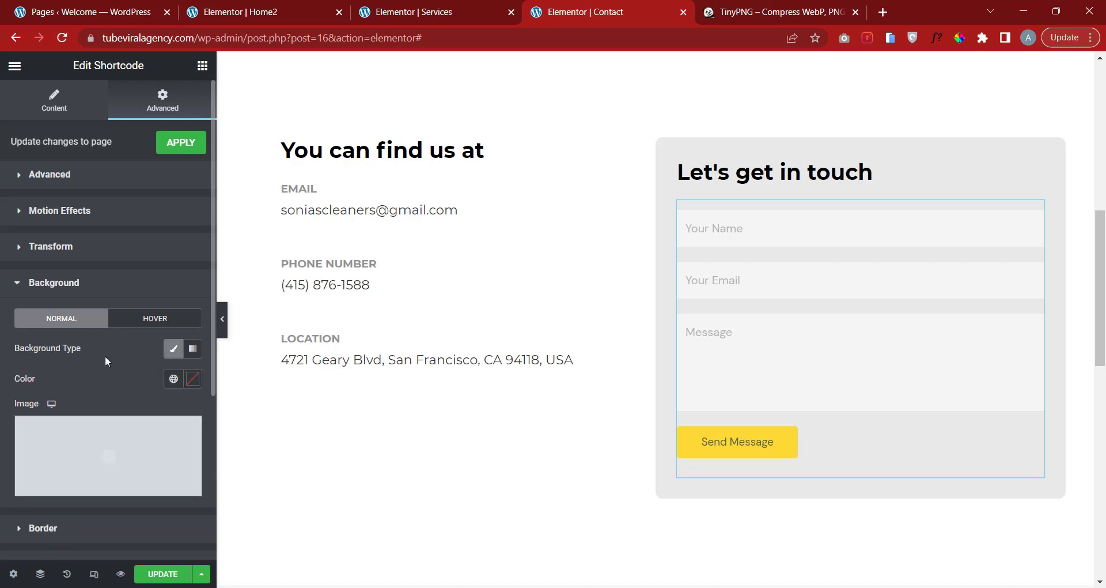
{"action": "left_click", "coordinate": [193, 378]}
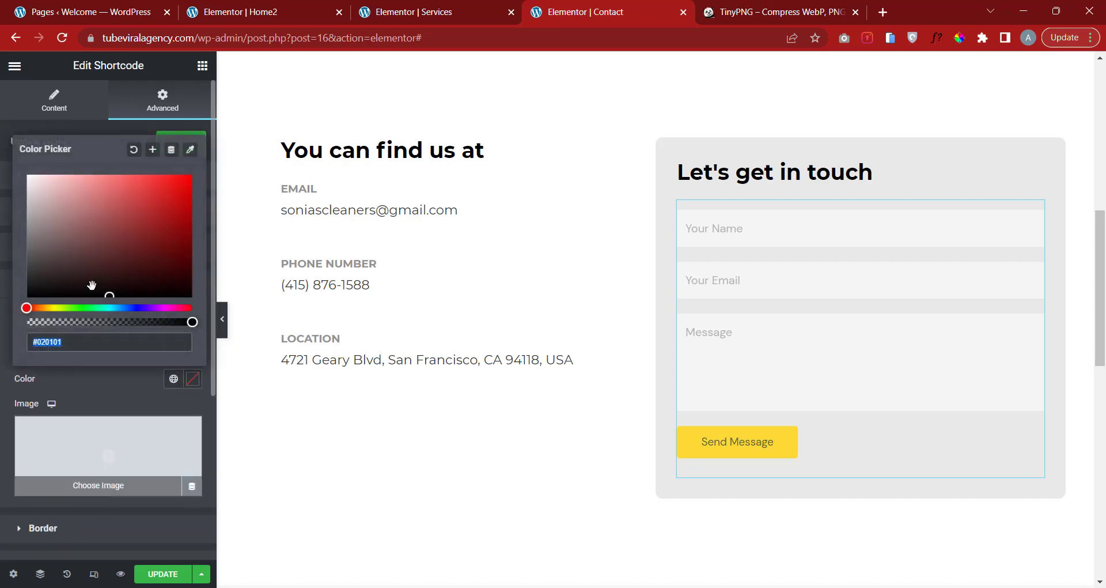
{"action": "left_click", "coordinate": [87, 193]}
{"action": "left_click_drag", "start_coordinate": [95, 187], "coordinate": [200, 257]}
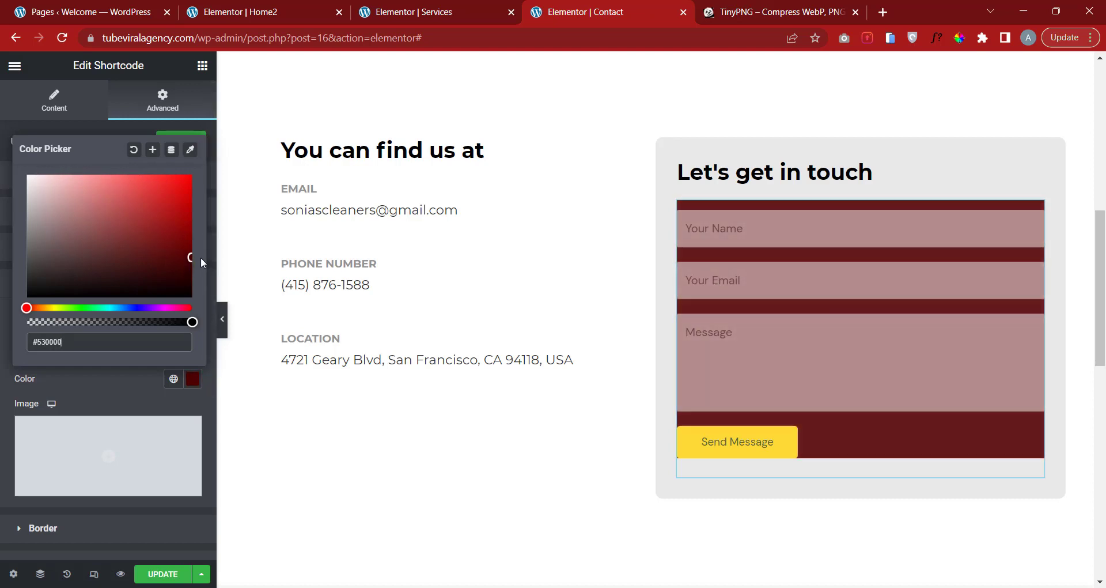
{"action": "left_click", "coordinate": [11, 317]}
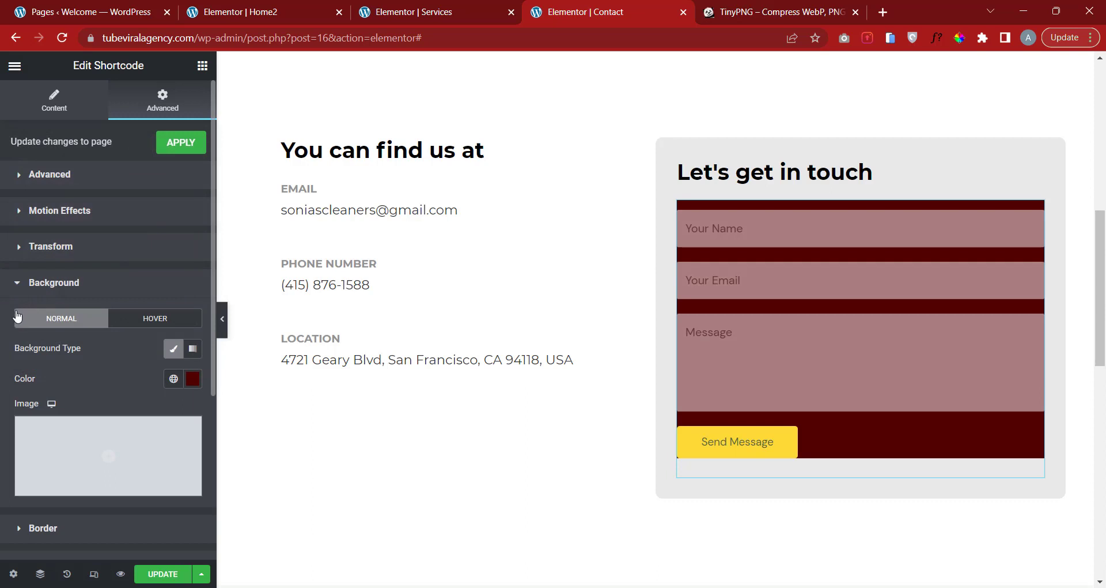
{"action": "key", "text": "ctrl+z"}
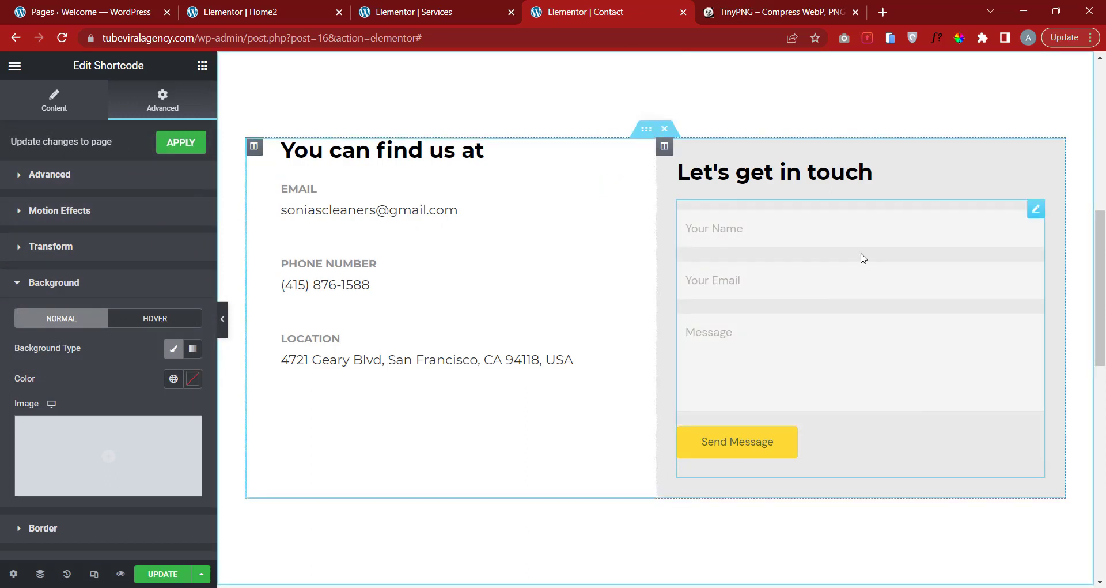
Set the background colour of the column containing the contact form to #D3D3D3.
{"action": "left_click", "coordinate": [664, 147]}
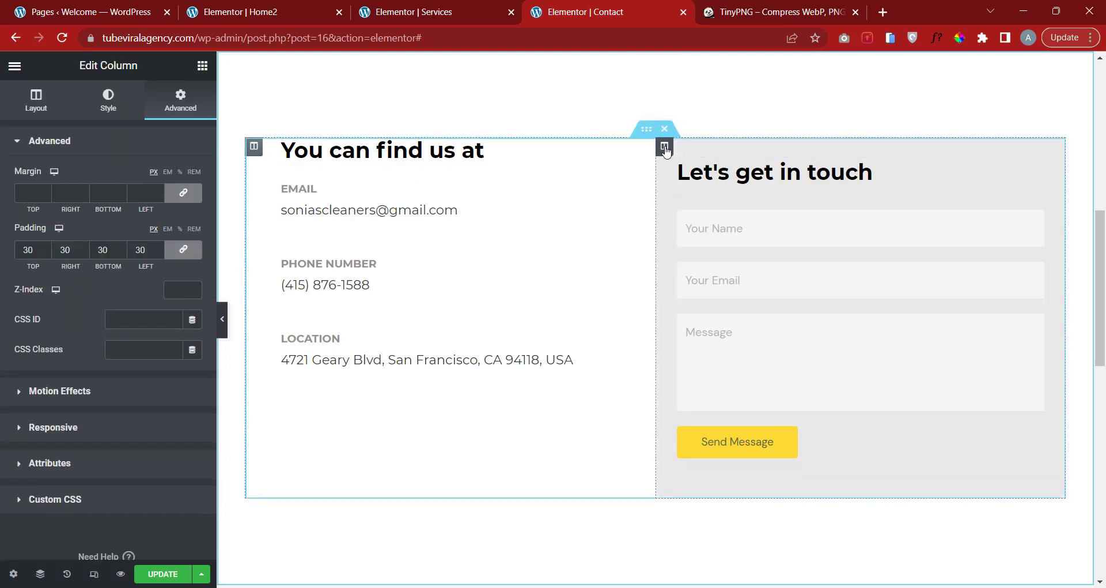
{"action": "left_click", "coordinate": [109, 101]}
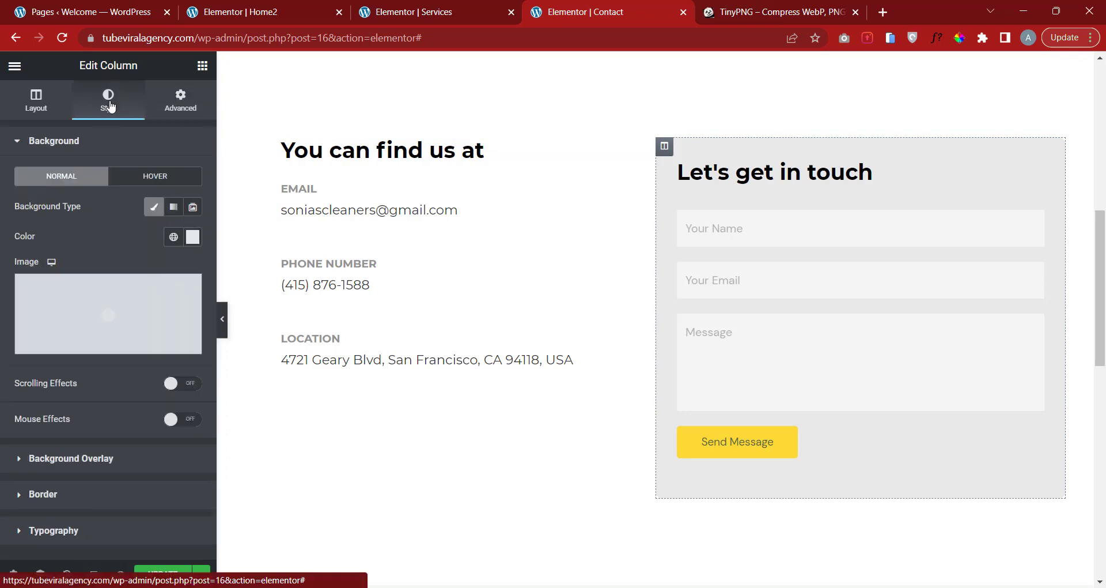
{"action": "left_click", "coordinate": [193, 236]}
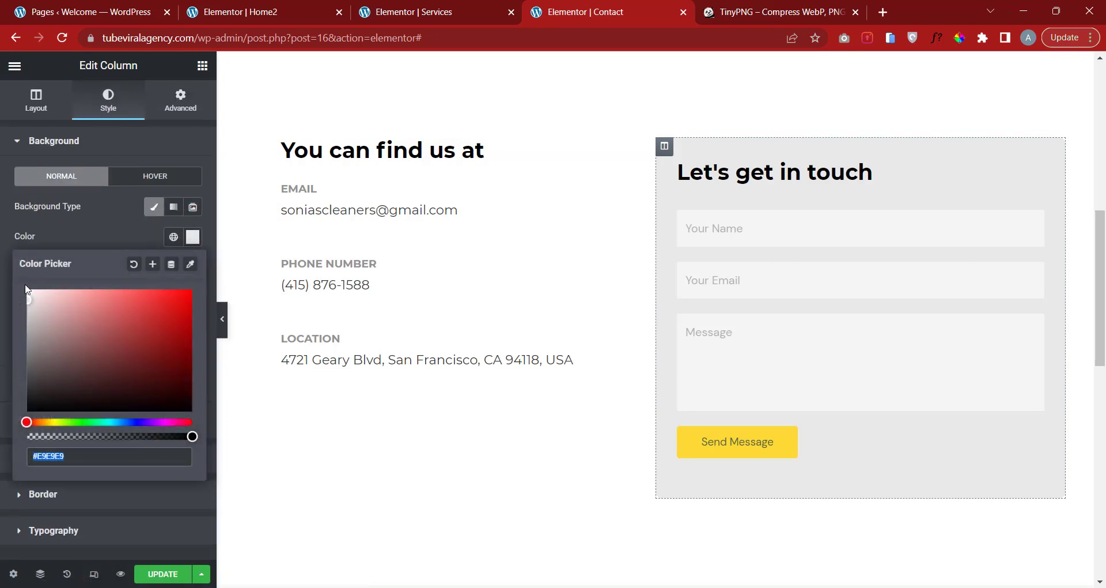
{"action": "left_click_drag", "start_coordinate": [27, 297], "coordinate": [26, 313]}
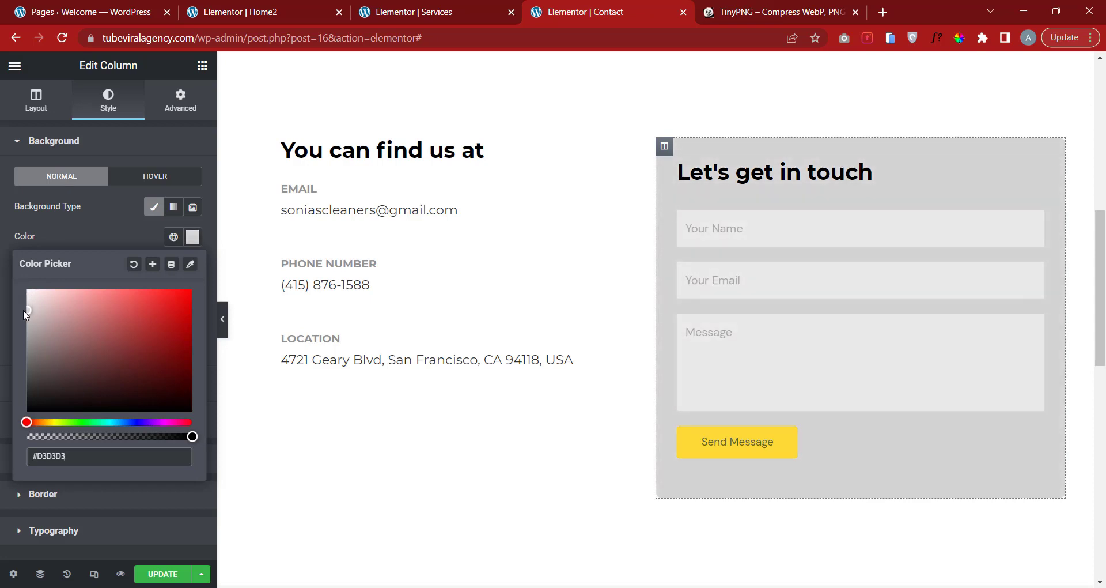
{"action": "left_click", "coordinate": [4, 307]}
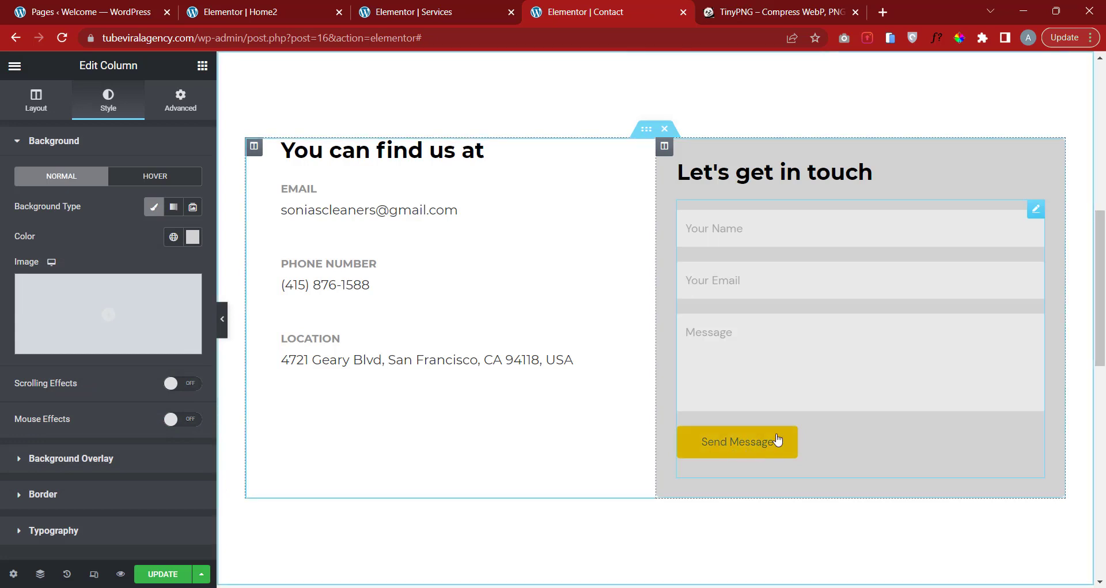
Examine the content and advanced settings of the contact form's shortcode widget for form styling options.
{"action": "left_click", "coordinate": [1035, 208]}
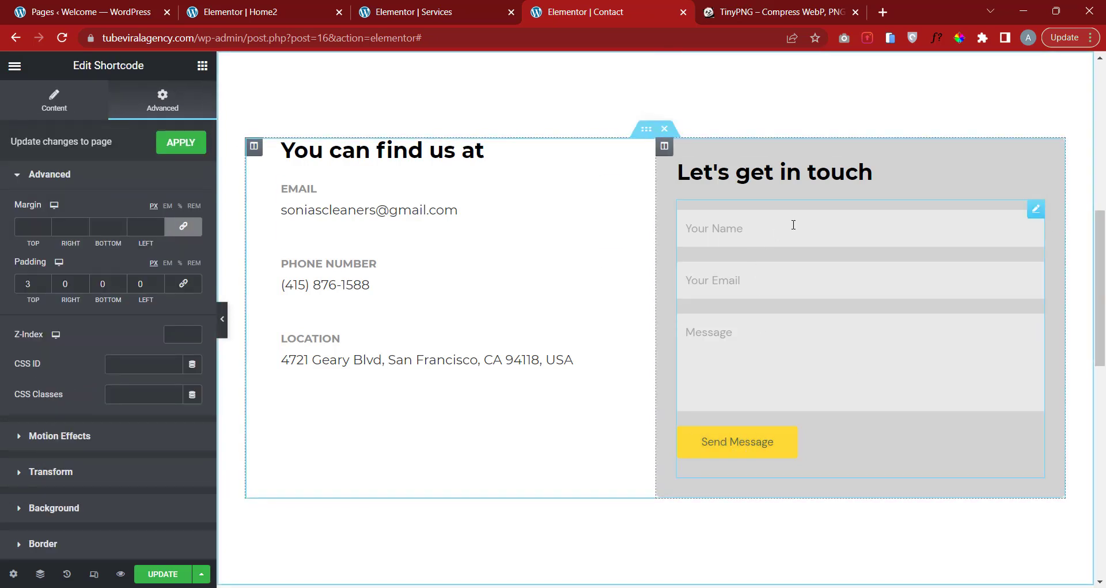
{"action": "left_click", "coordinate": [51, 108]}
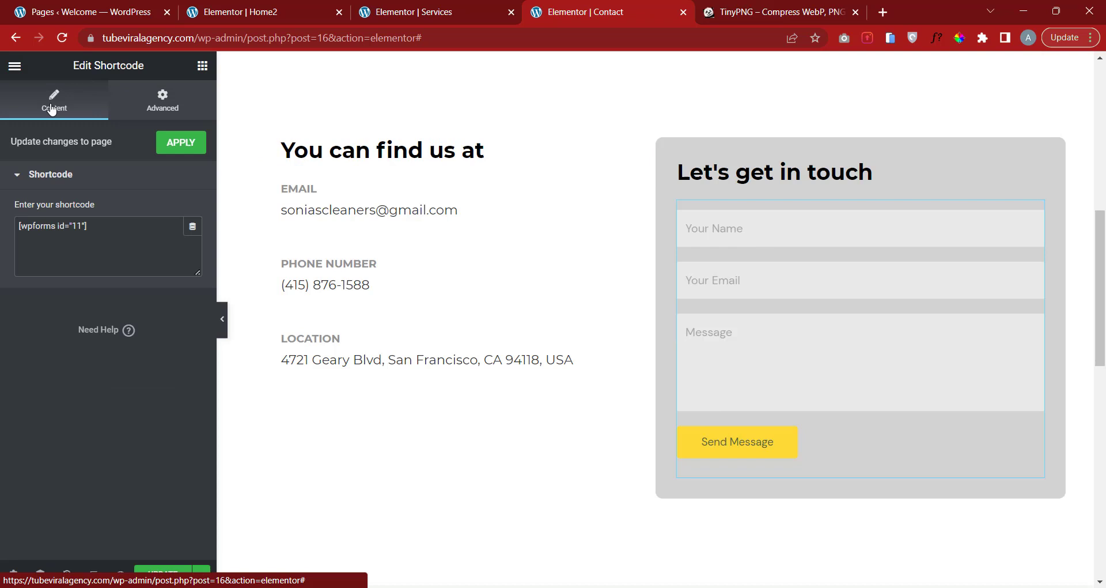
{"action": "left_click", "coordinate": [58, 174]}
{"action": "left_click", "coordinate": [179, 101]}
{"action": "left_click", "coordinate": [88, 175]}
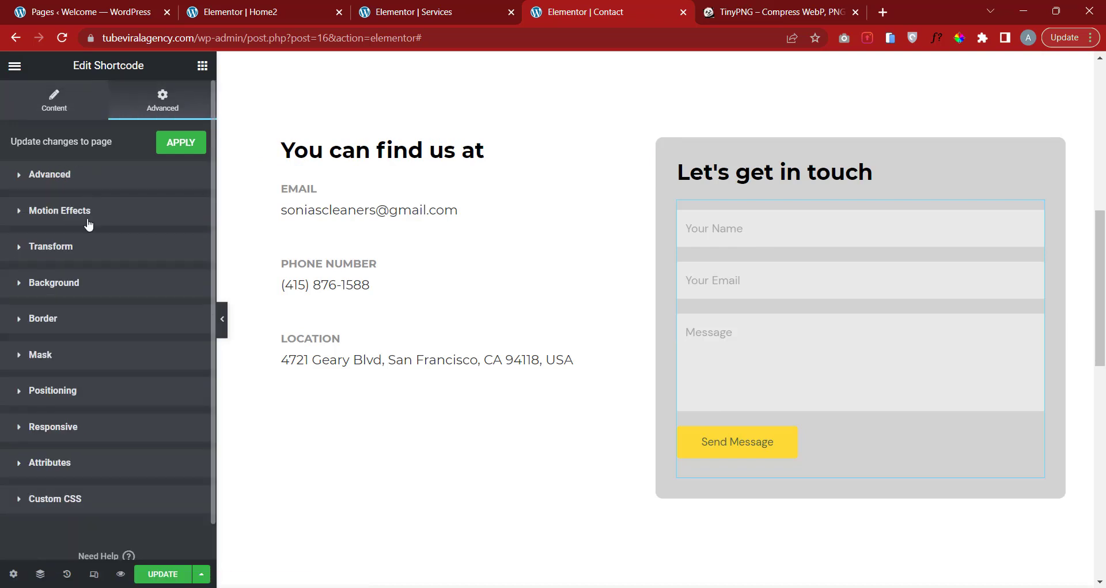
{"action": "scroll", "coordinate": [86, 330], "scroll_direction": "down", "scroll_amount": 1}
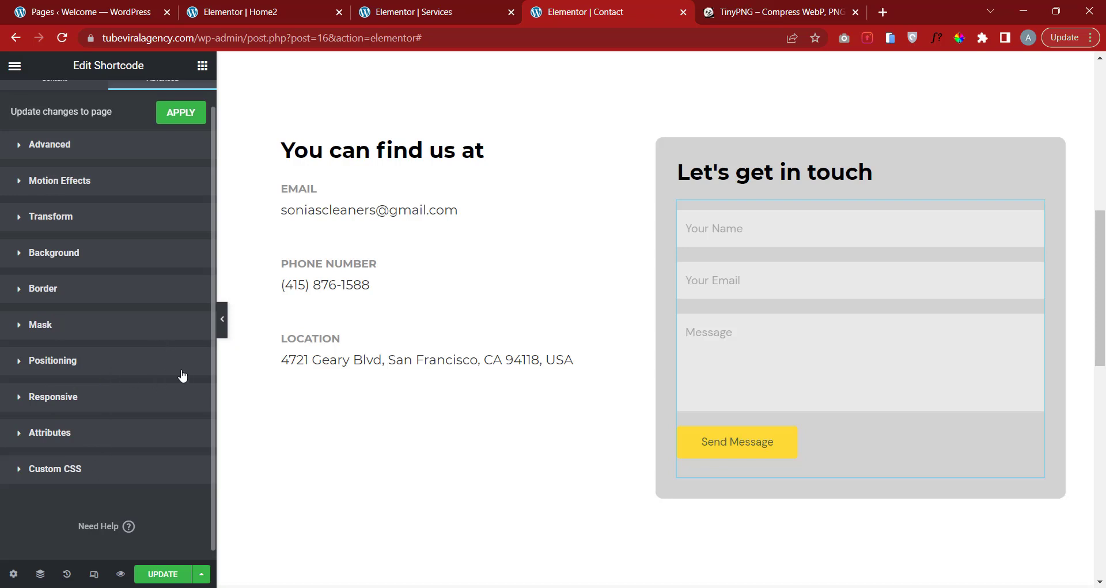
{"action": "scroll", "coordinate": [180, 114], "scroll_direction": "up", "scroll_amount": 1}
Search the widgets for "form" and place a Form widget directly beneath the "Let's get in touch" heading.
{"action": "left_click", "coordinate": [202, 67]}
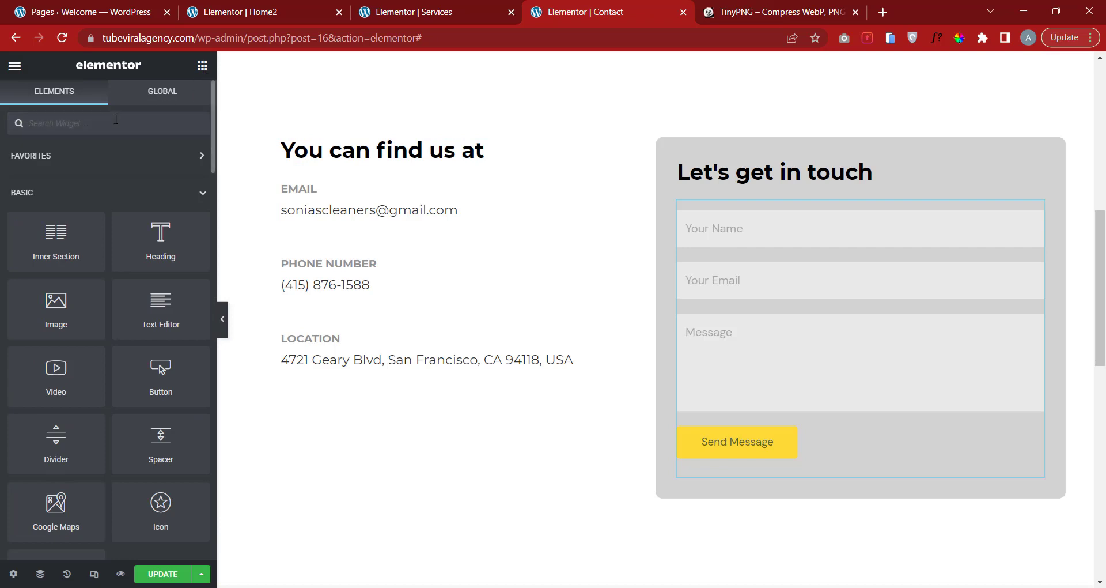
{"action": "type", "text": "form"}
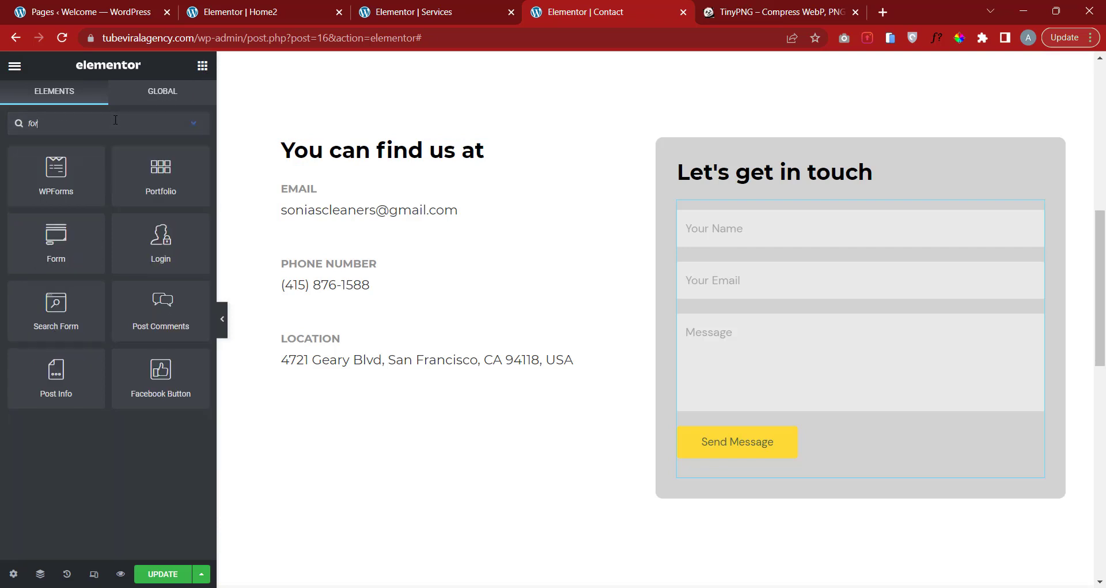
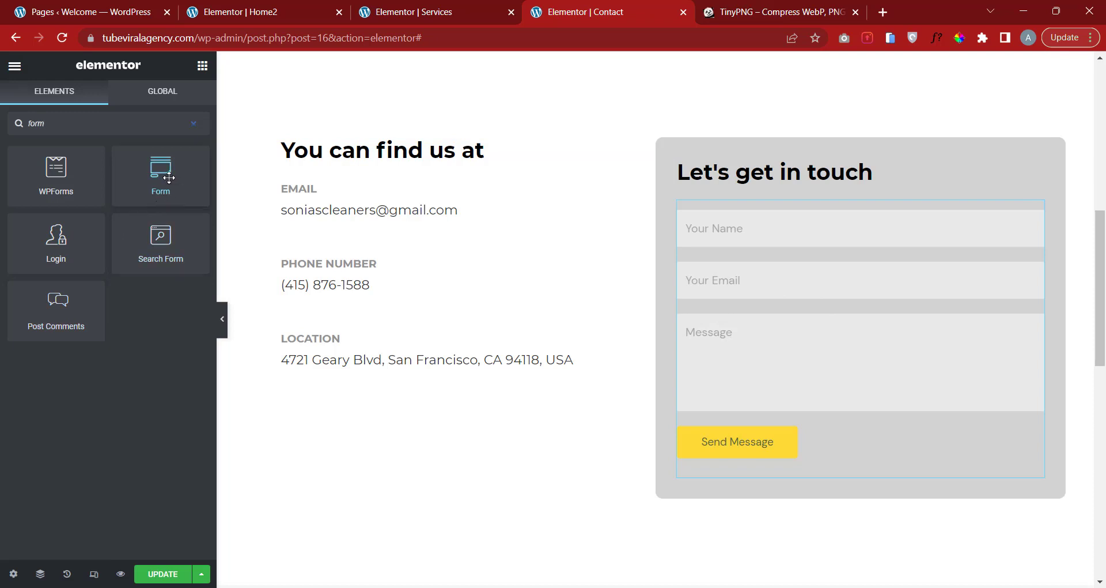
{"action": "left_click_drag", "start_coordinate": [169, 177], "coordinate": [724, 206]}
{"action": "scroll", "coordinate": [870, 432], "scroll_direction": "down", "scroll_amount": 1}
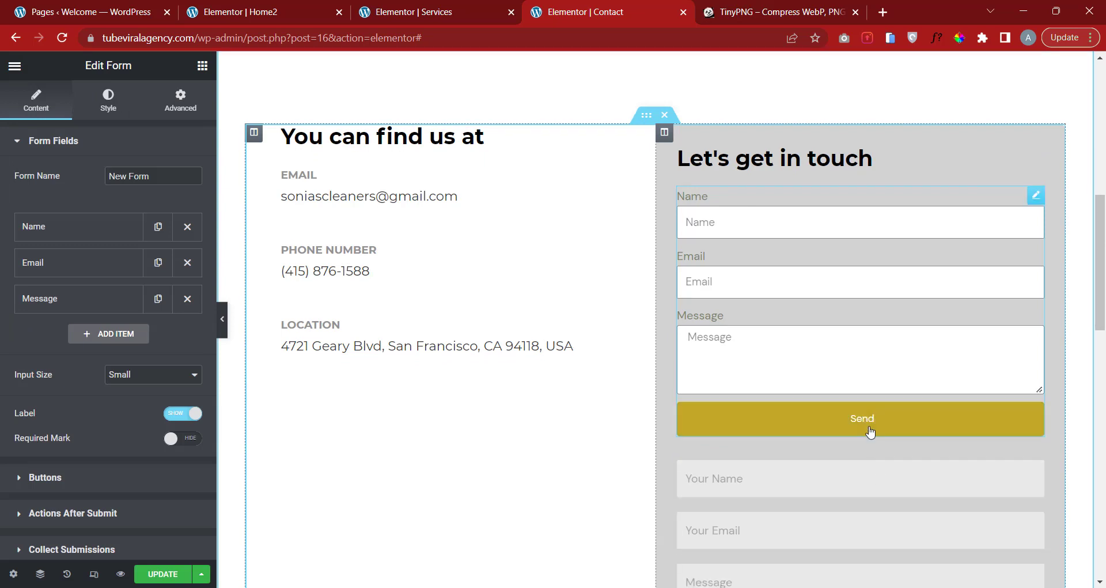
Delete the old shortcode contact form below the new Form widget.
{"action": "scroll", "coordinate": [870, 432], "scroll_direction": "down", "scroll_amount": 1}
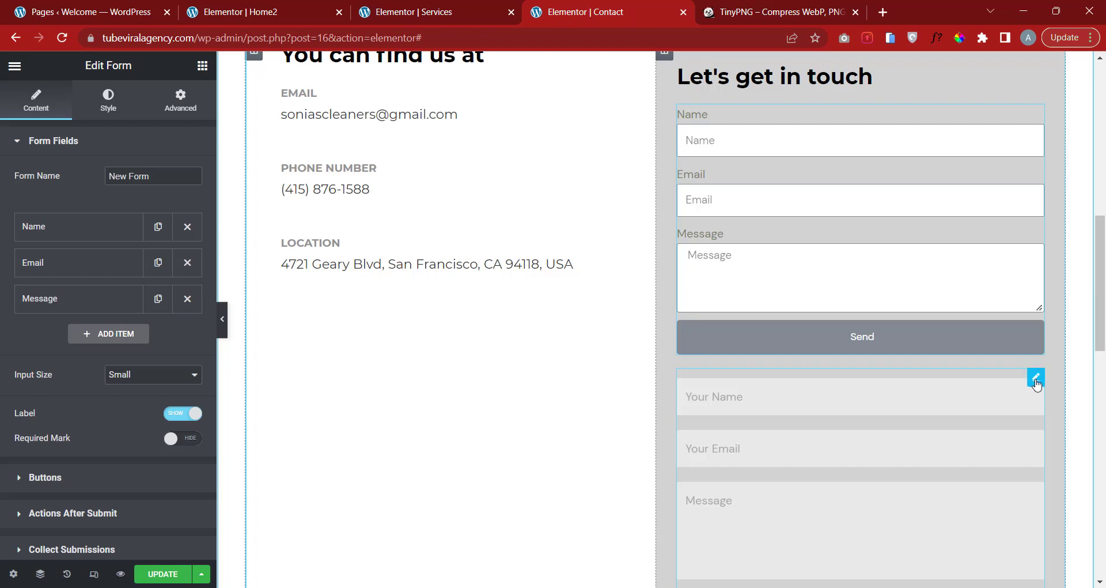
{"action": "right_click", "coordinate": [1039, 390]}
{"action": "left_click", "coordinate": [1010, 572]}
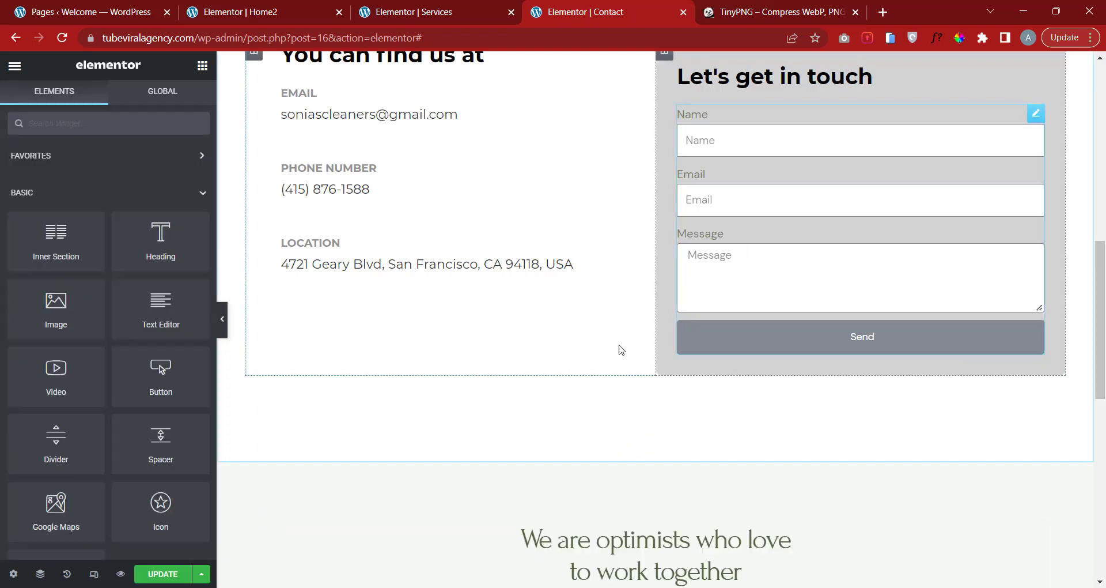
{"action": "scroll", "coordinate": [617, 348], "scroll_direction": "up", "scroll_amount": 2}
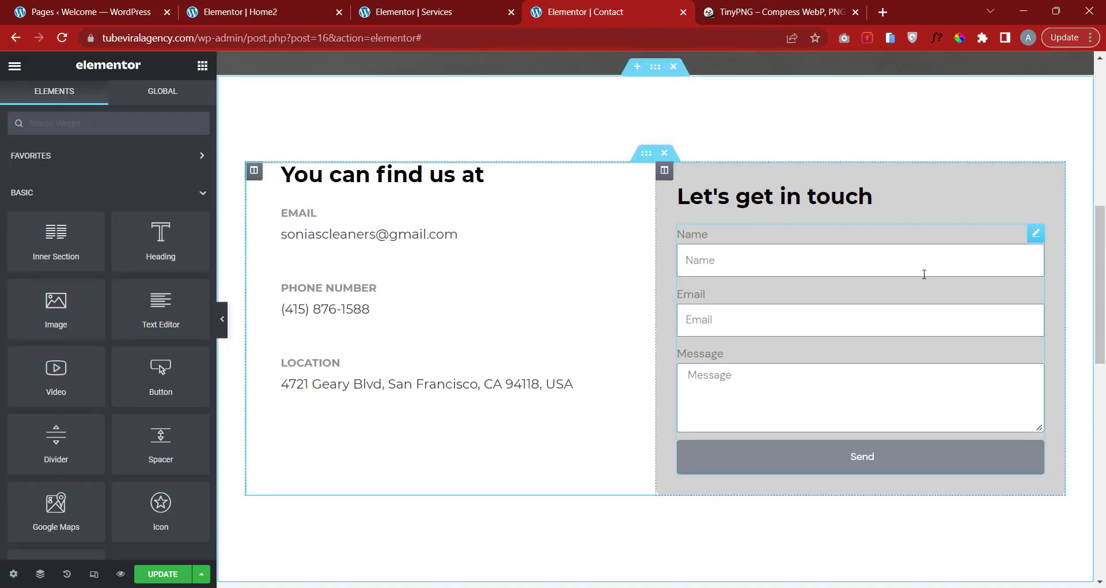
Open the new form for editing and look through its content and style setting groups.
{"action": "left_click", "coordinate": [1036, 233]}
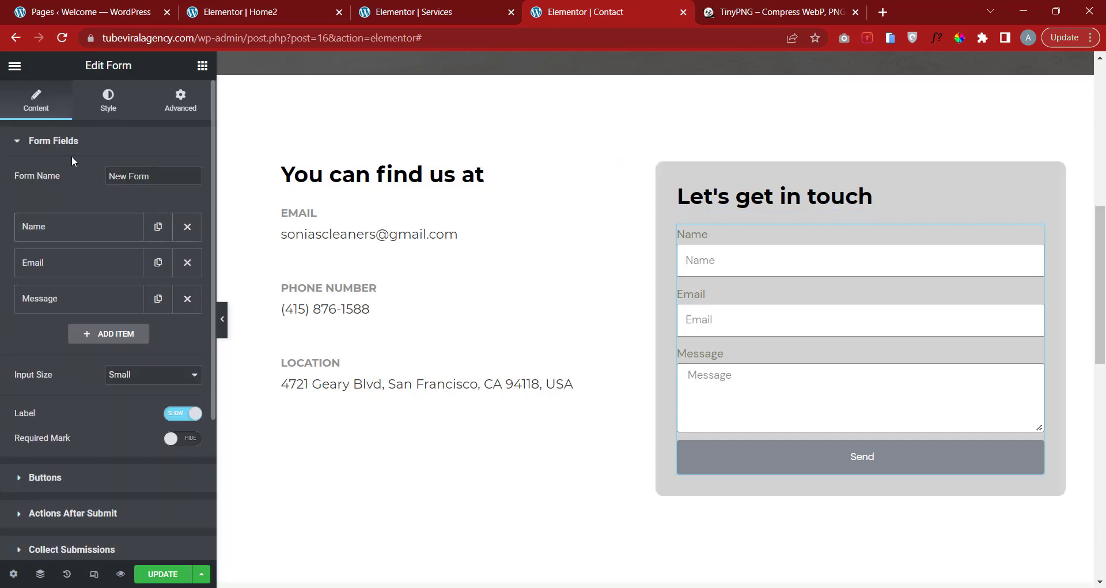
{"action": "left_click", "coordinate": [82, 143]}
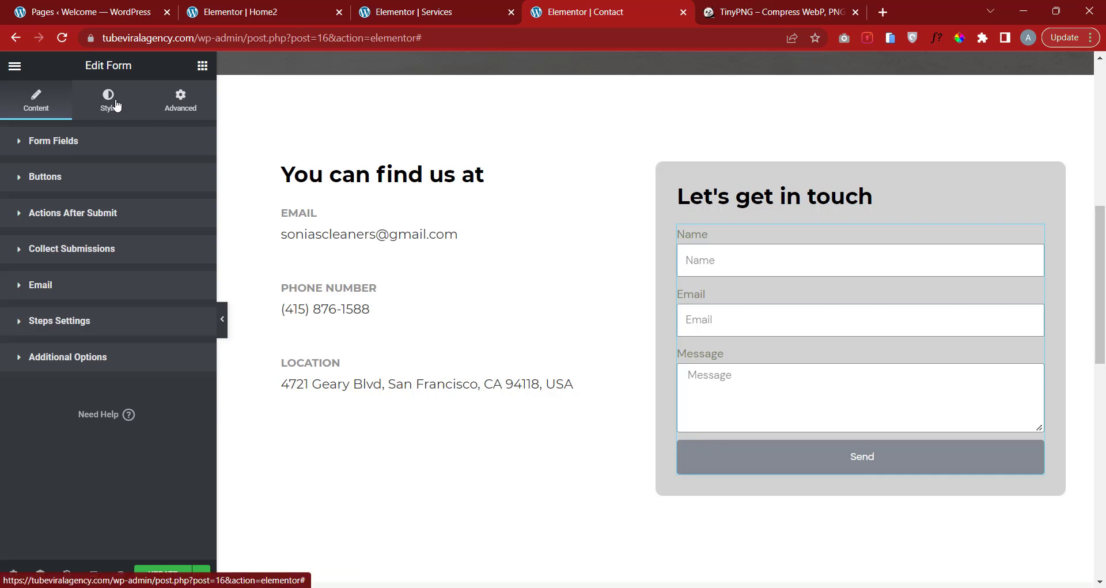
{"action": "left_click", "coordinate": [114, 115]}
{"action": "left_click", "coordinate": [72, 138]}
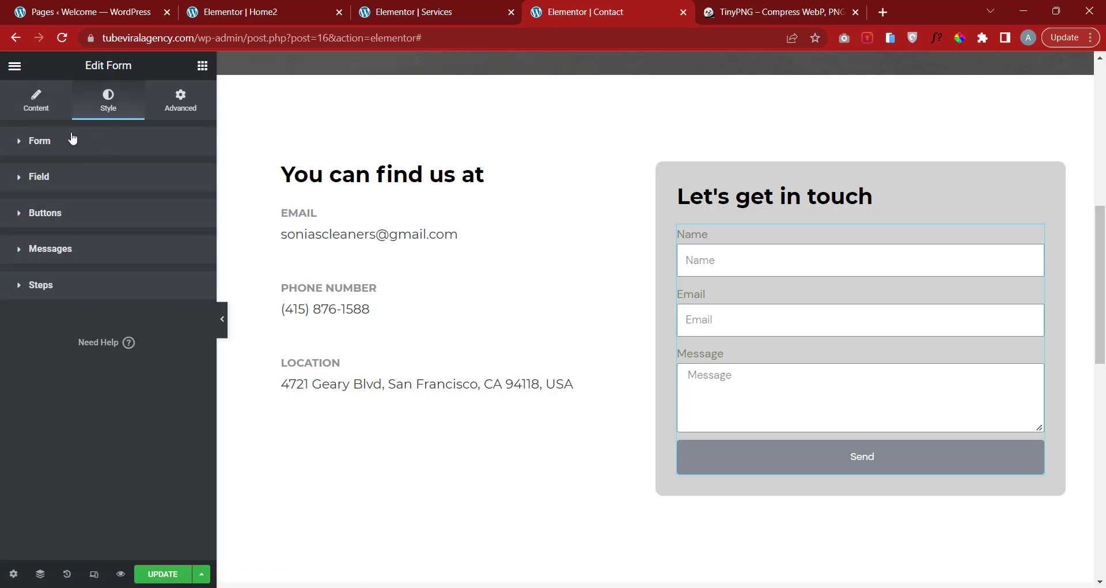
{"action": "left_click", "coordinate": [33, 111]}
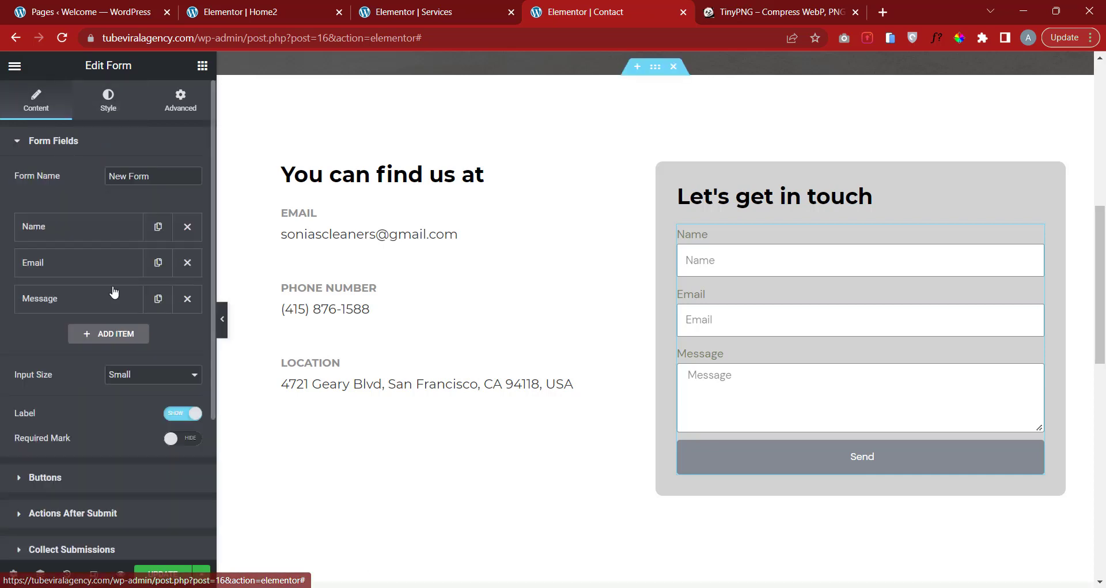
{"action": "left_click", "coordinate": [56, 149]}
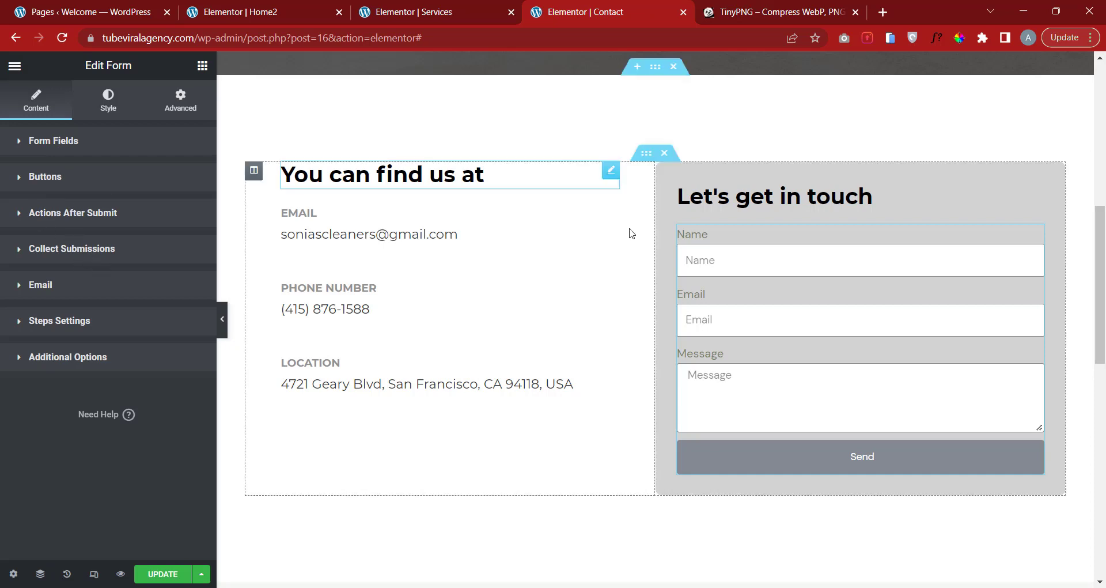
{"action": "left_click", "coordinate": [96, 143]}
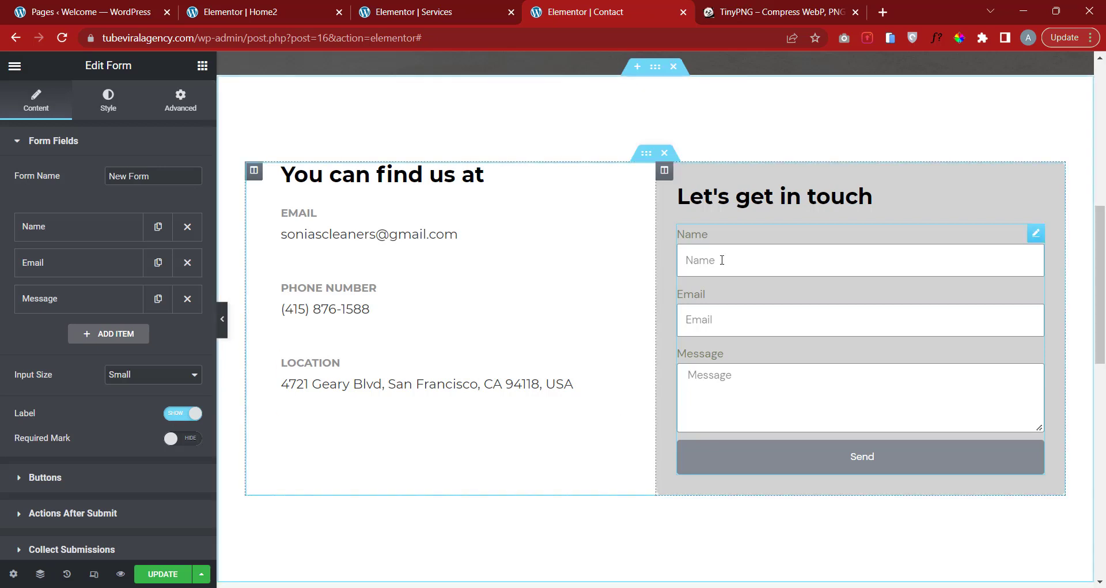
Hide the labels above the form's Name, Email and Message fields.
{"action": "left_click", "coordinate": [174, 417]}
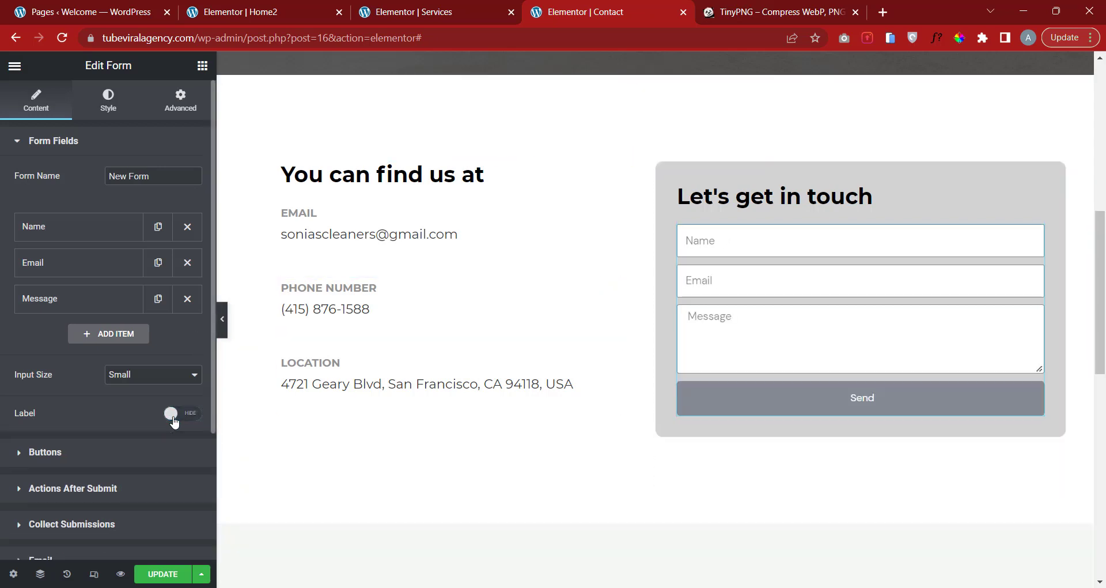
{"action": "left_click", "coordinate": [173, 420]}
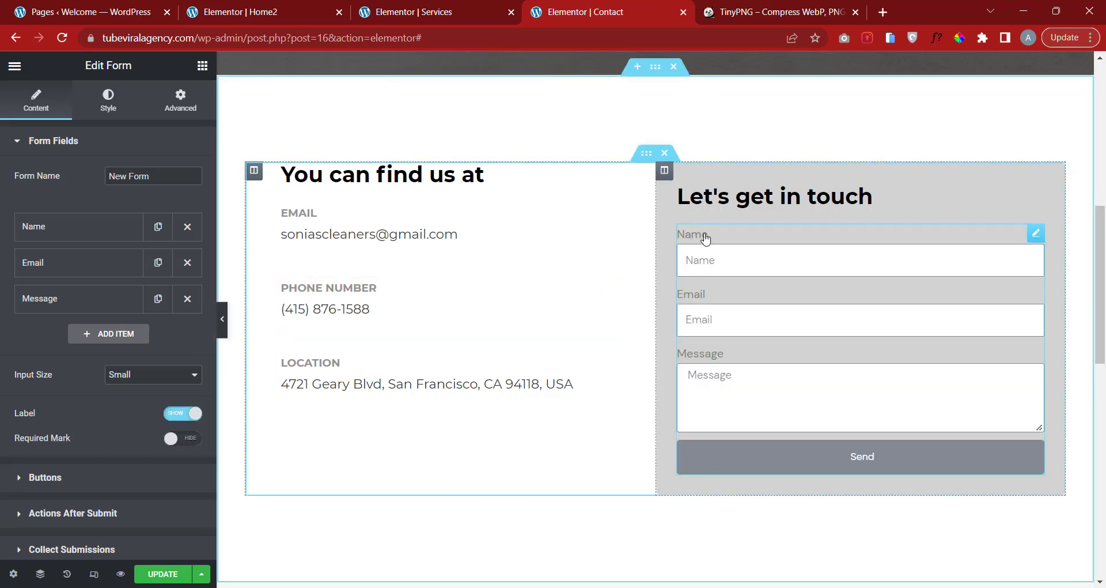
{"action": "left_click", "coordinate": [698, 261]}
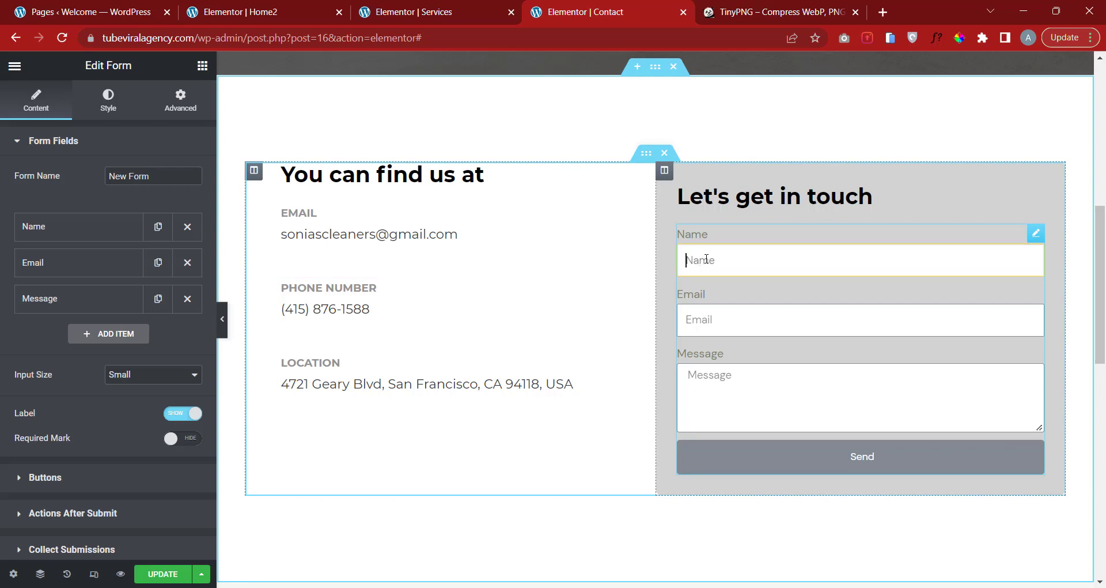
{"action": "left_click", "coordinate": [183, 415]}
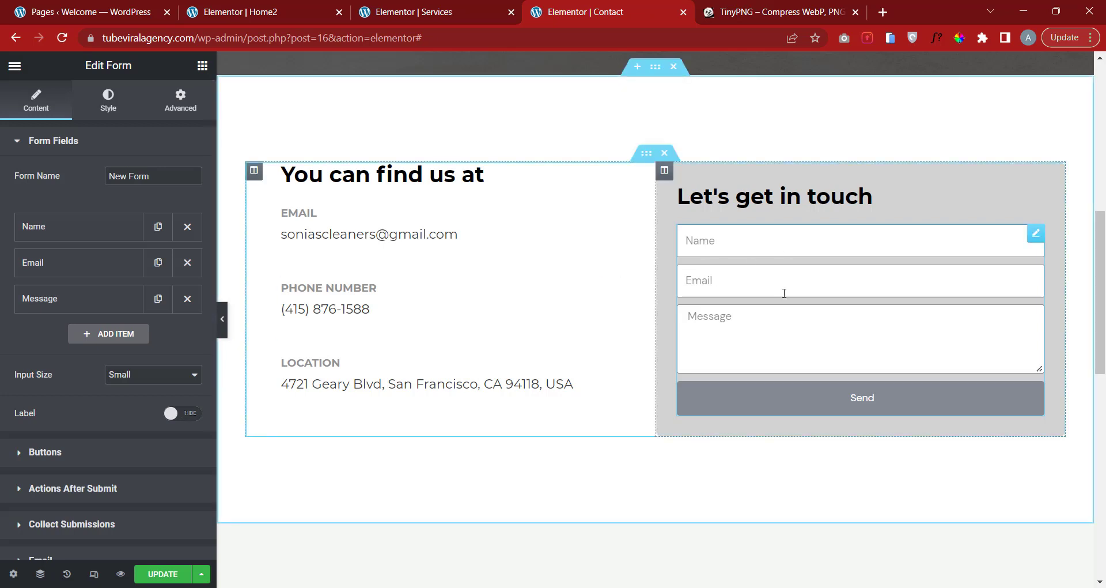
{"action": "scroll", "coordinate": [129, 335], "scroll_direction": "down", "scroll_amount": 1}
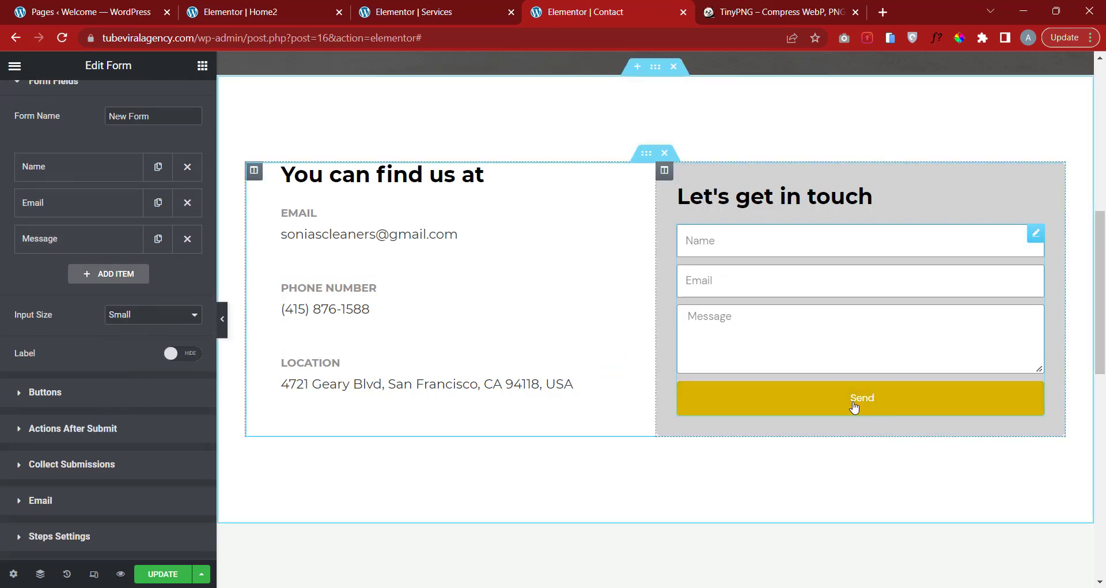
{"action": "scroll", "coordinate": [133, 259], "scroll_direction": "up", "scroll_amount": 1}
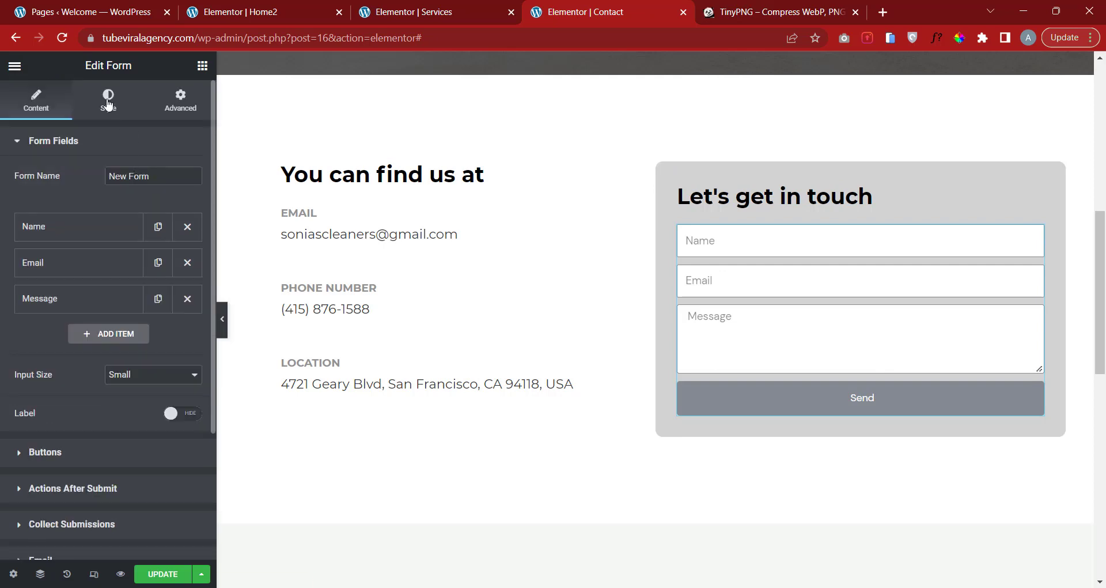
Examine the form's button style settings for both the normal and hover states.
{"action": "left_click", "coordinate": [107, 103]}
{"action": "left_click", "coordinate": [106, 147]}
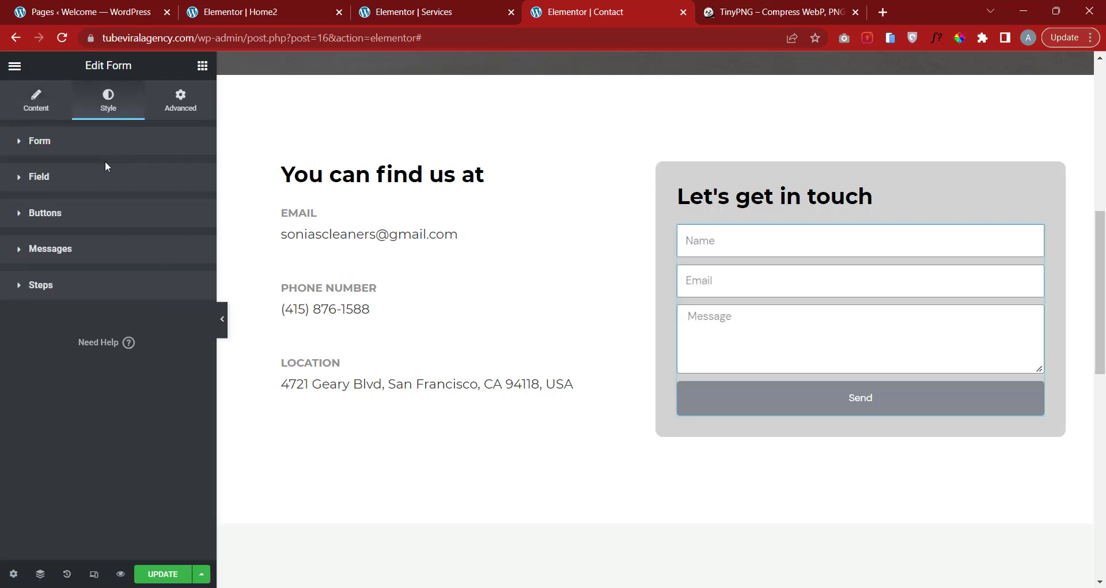
{"action": "left_click", "coordinate": [86, 212]}
{"action": "scroll", "coordinate": [88, 207], "scroll_direction": "down", "scroll_amount": 2}
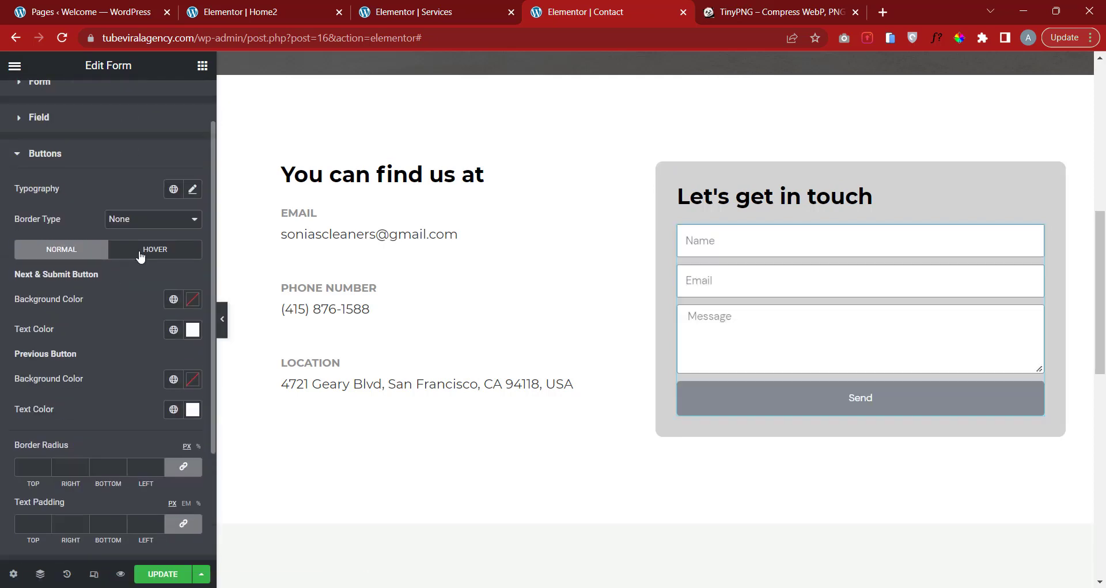
{"action": "scroll", "coordinate": [139, 254], "scroll_direction": "up", "scroll_amount": 1}
{"action": "left_click", "coordinate": [155, 281]}
{"action": "scroll", "coordinate": [154, 278], "scroll_direction": "down", "scroll_amount": 4}
{"action": "scroll", "coordinate": [154, 277], "scroll_direction": "up", "scroll_amount": 2}
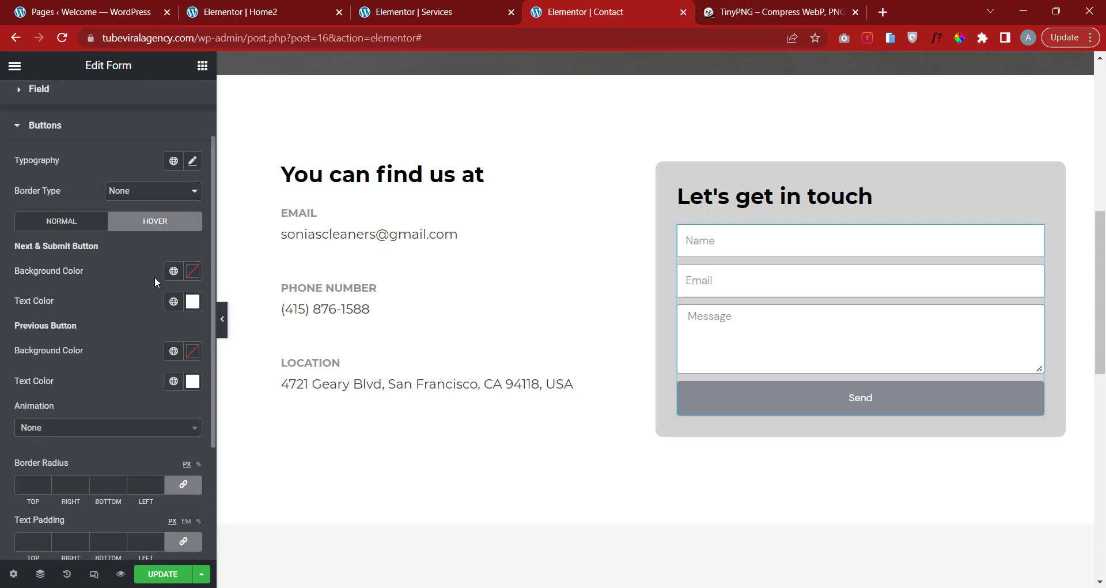
{"action": "left_click", "coordinate": [71, 227]}
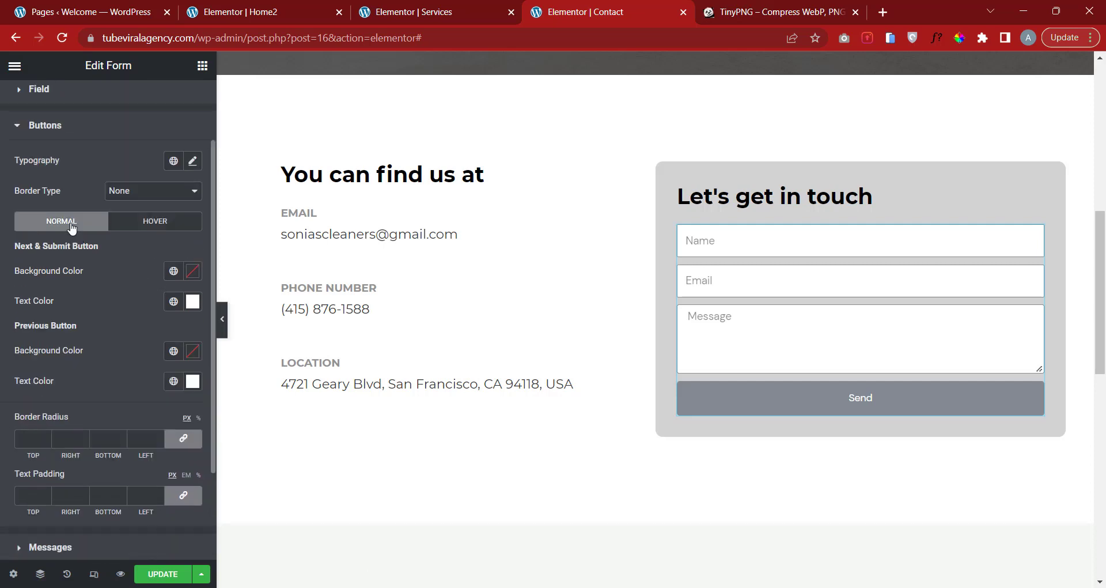
{"action": "scroll", "coordinate": [93, 185], "scroll_direction": "up", "scroll_amount": 1}
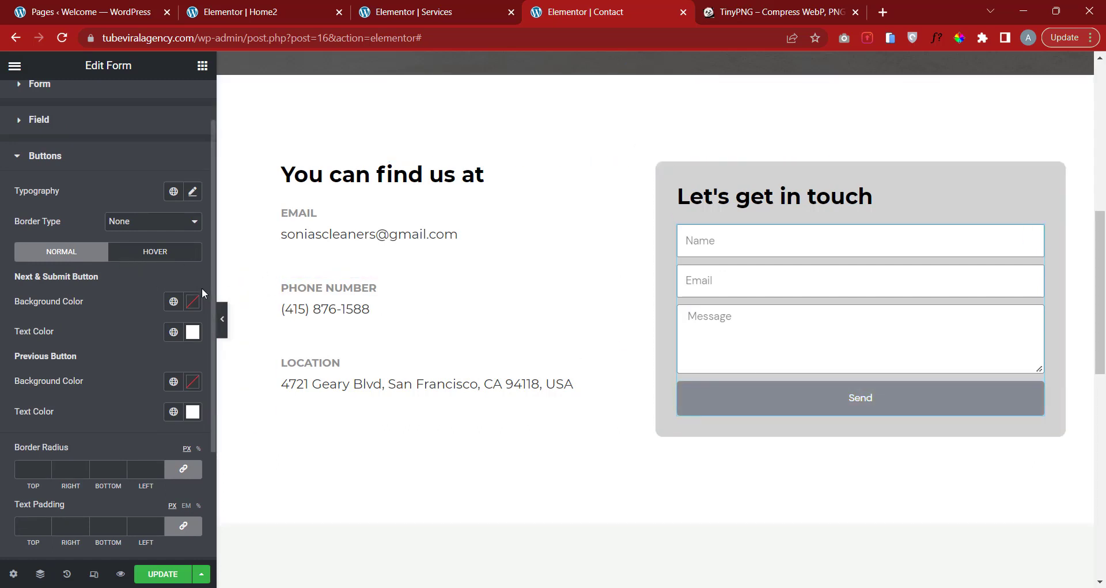
{"action": "scroll", "coordinate": [185, 308], "scroll_direction": "down", "scroll_amount": 1}
{"action": "scroll", "coordinate": [182, 303], "scroll_direction": "down", "scroll_amount": 4}
{"action": "scroll", "coordinate": [176, 302], "scroll_direction": "up", "scroll_amount": 4}
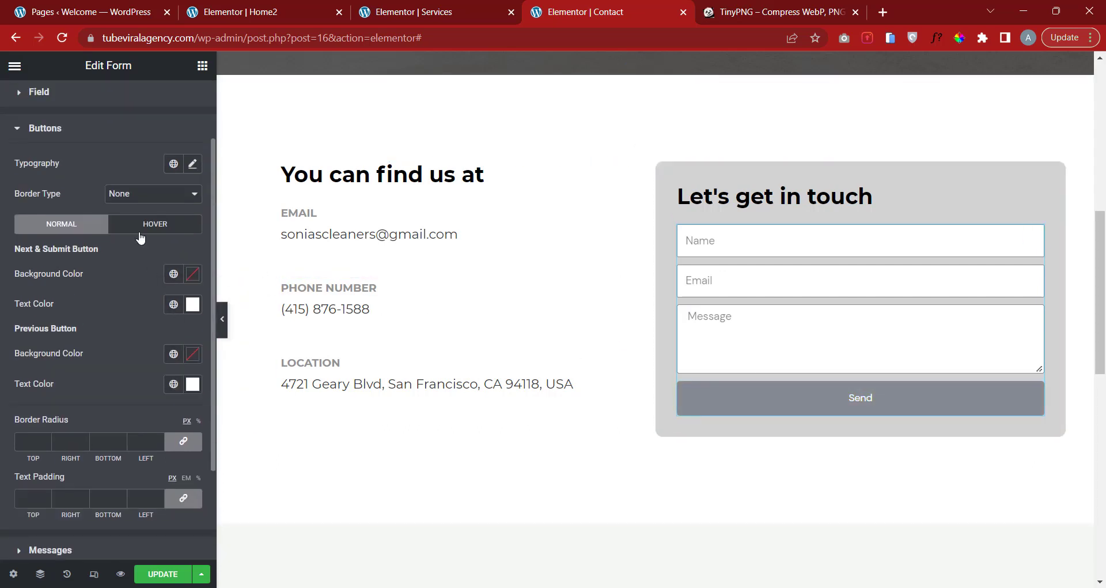
Set the hover background colour of the form's Next & Submit button to dark grey #2F2F2F.
{"action": "left_click", "coordinate": [145, 235]}
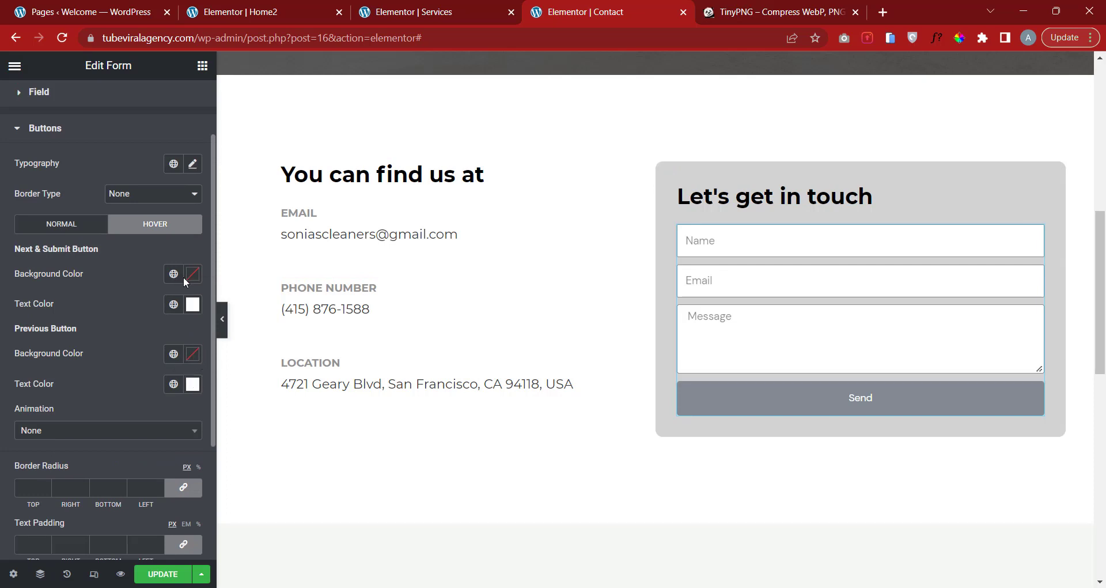
{"action": "left_click", "coordinate": [193, 354]}
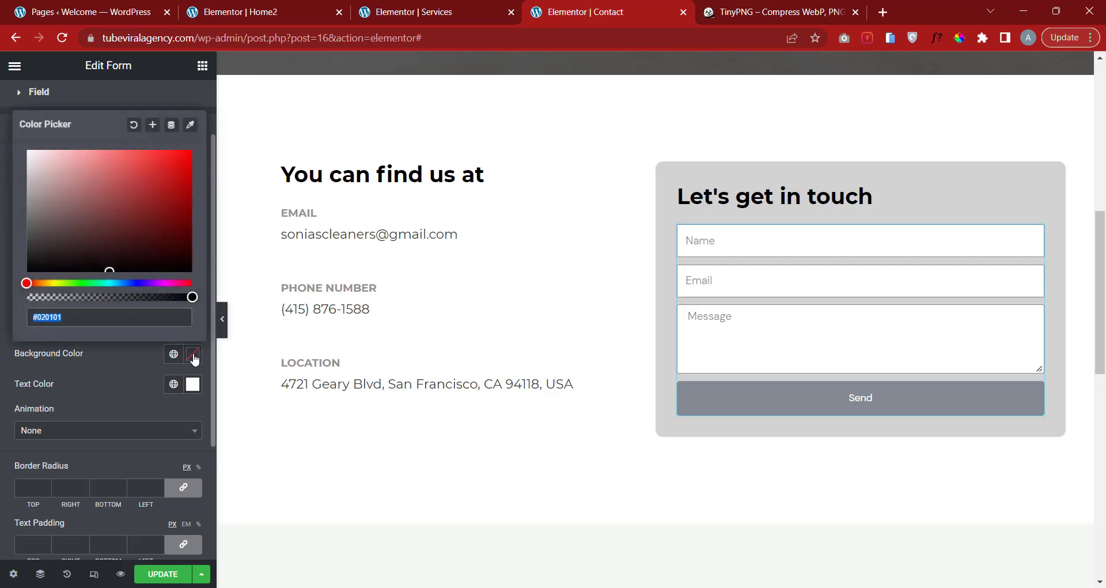
{"action": "left_click", "coordinate": [112, 361]}
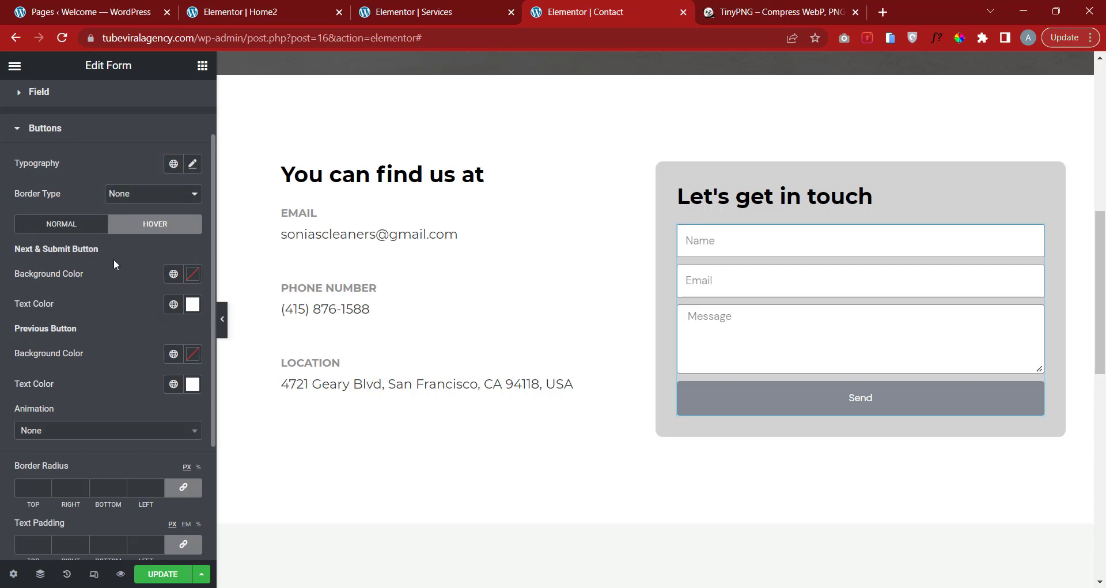
{"action": "left_click", "coordinate": [193, 274]}
{"action": "left_click_drag", "start_coordinate": [152, 346], "coordinate": [192, 326]}
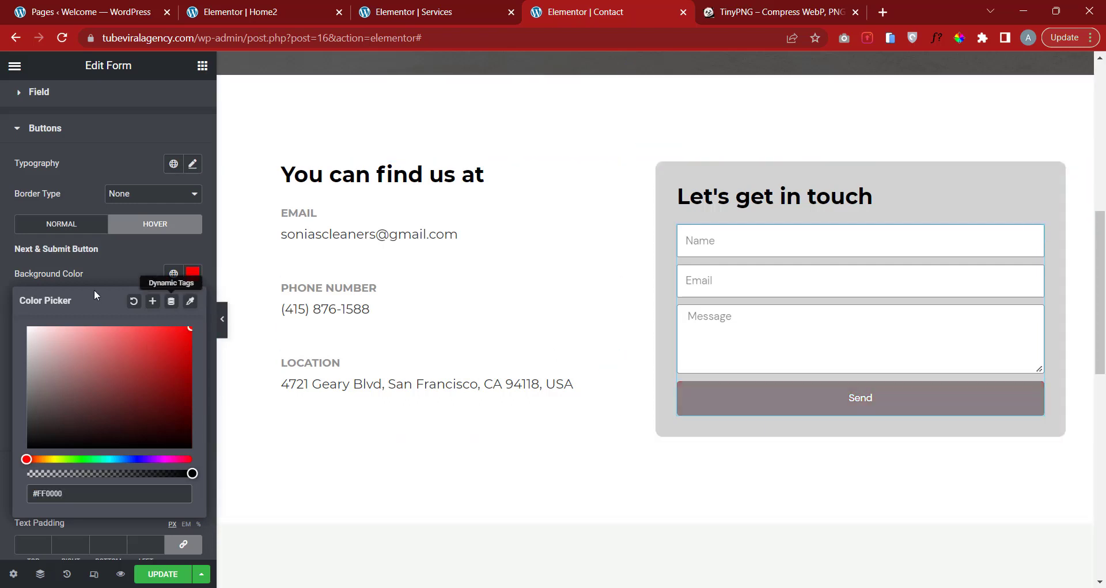
{"action": "mouse_move", "coordinate": [39, 361]}
{"action": "left_mouse_down"}
{"action": "mouse_move", "coordinate": [9, 401]}
{"action": "mouse_move", "coordinate": [6, 435]}
{"action": "left_mouse_up"}
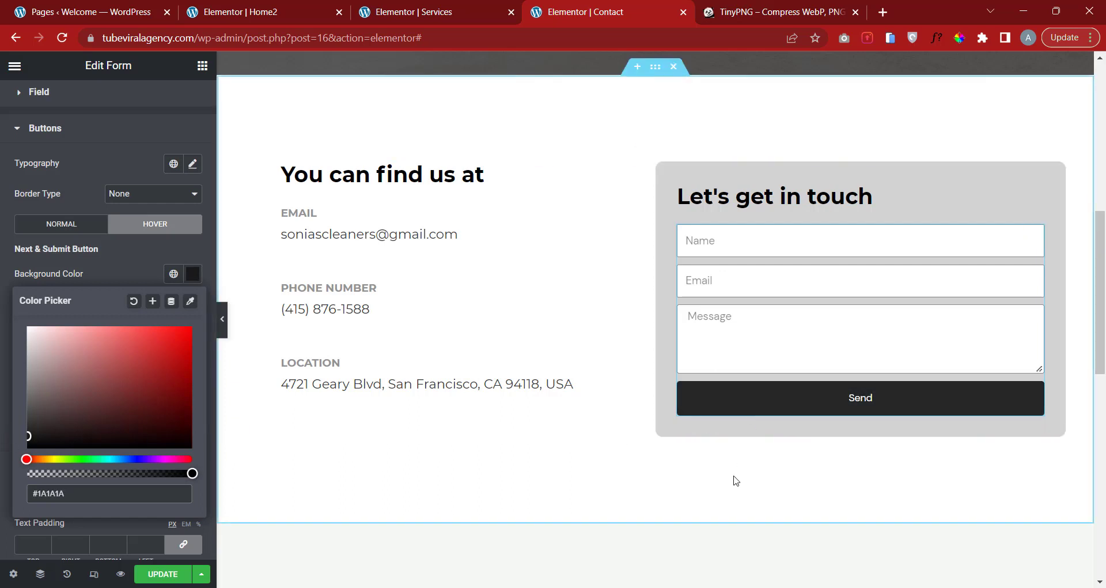
{"action": "left_click_drag", "start_coordinate": [25, 424], "coordinate": [23, 425]}
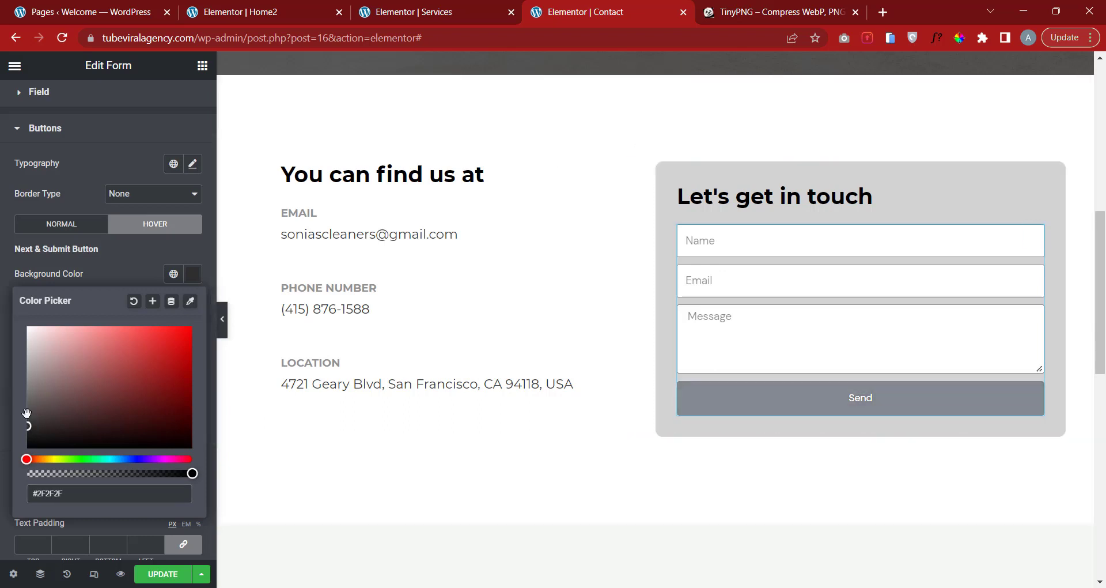
Set the hover background colour of the form's Next & Submit button to #3D3D3D and save the Contact page.
{"action": "left_click_drag", "start_coordinate": [26, 423], "coordinate": [28, 419]}
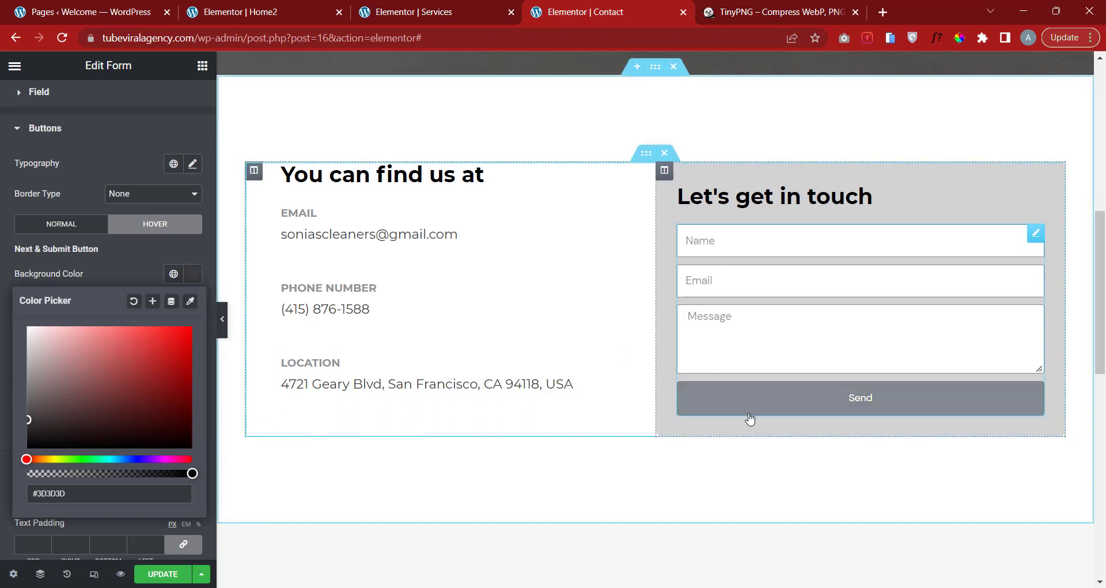
{"action": "left_click", "coordinate": [2, 295]}
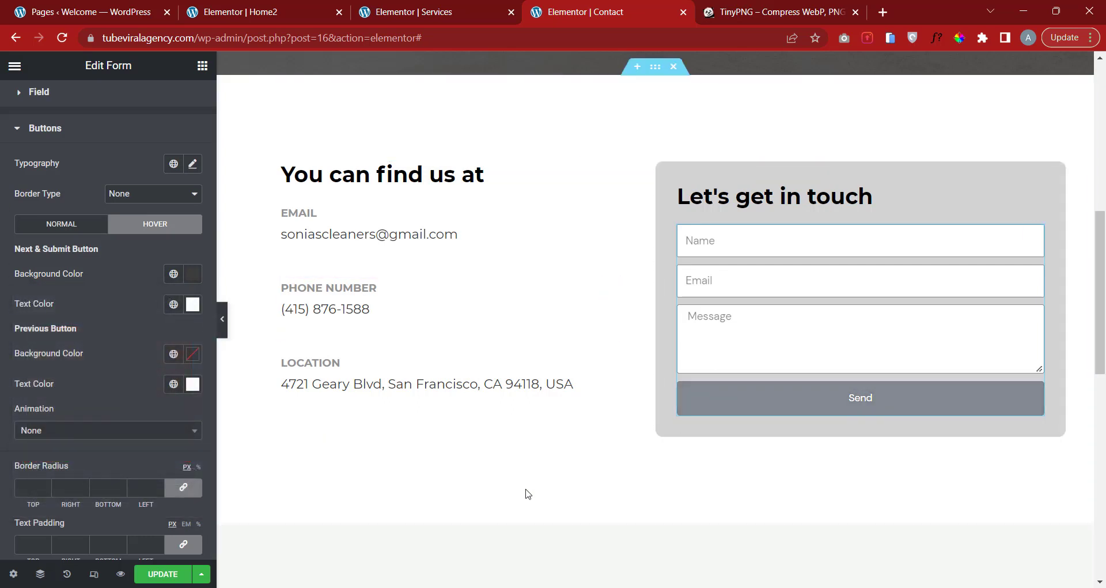
{"action": "left_click", "coordinate": [167, 572]}
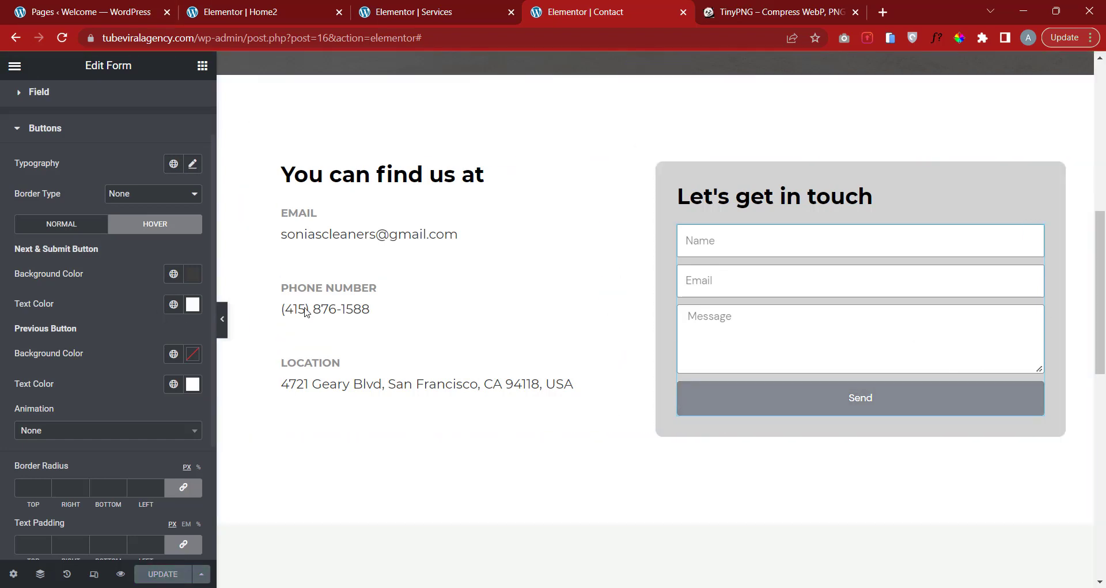
{"action": "scroll", "coordinate": [797, 386], "scroll_direction": "down", "scroll_amount": 3}
{"action": "scroll", "coordinate": [795, 383], "scroll_direction": "up", "scroll_amount": 4}
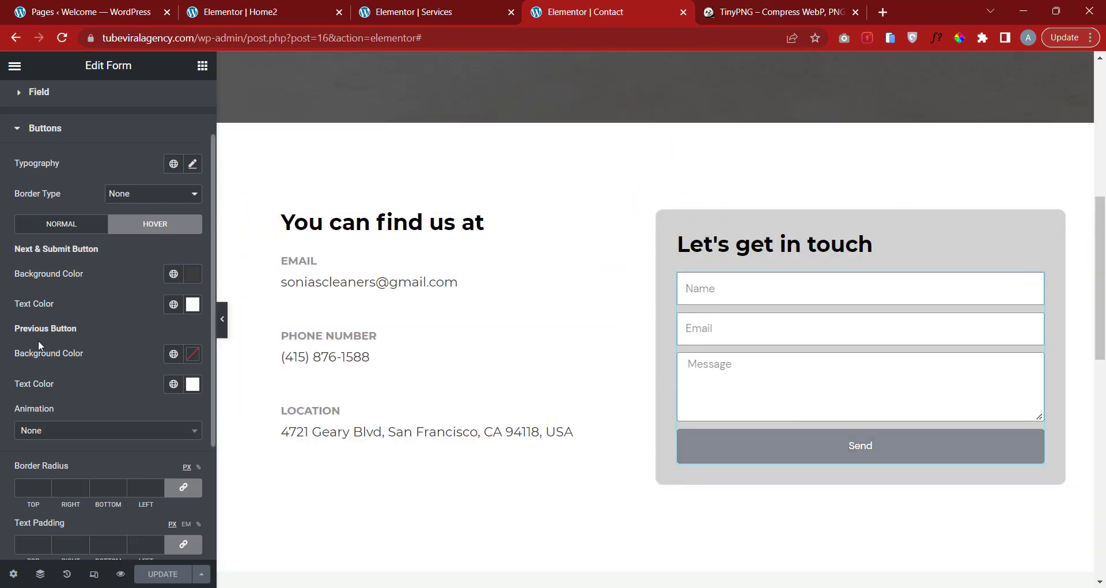
Look through the form's content setting groups and examine the Collect Submissions settings.
{"action": "scroll", "coordinate": [49, 200], "scroll_direction": "up", "scroll_amount": 1}
{"action": "left_click", "coordinate": [76, 193]}
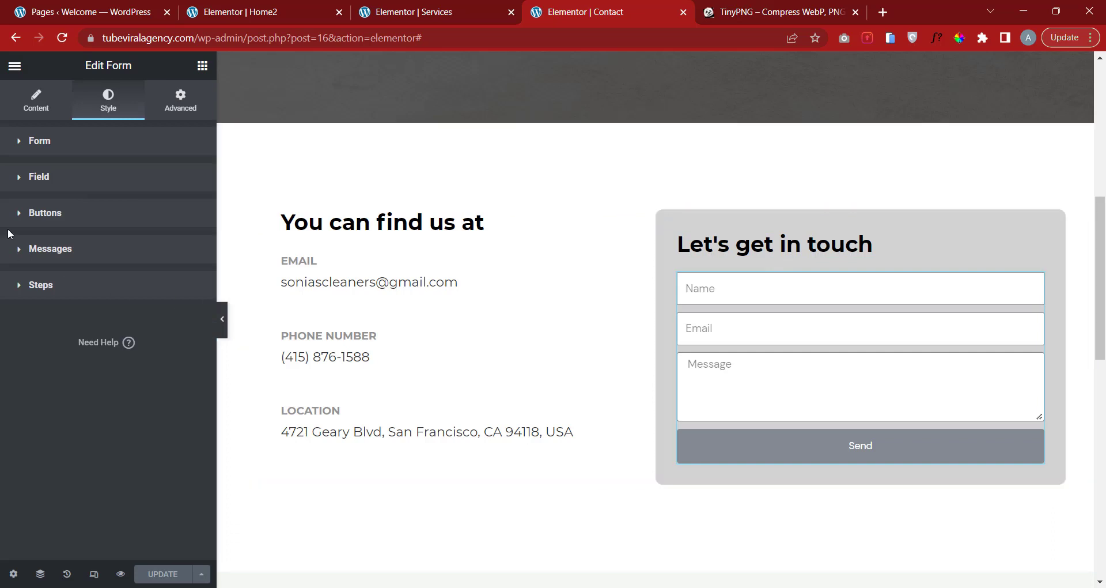
{"action": "left_click", "coordinate": [36, 109]}
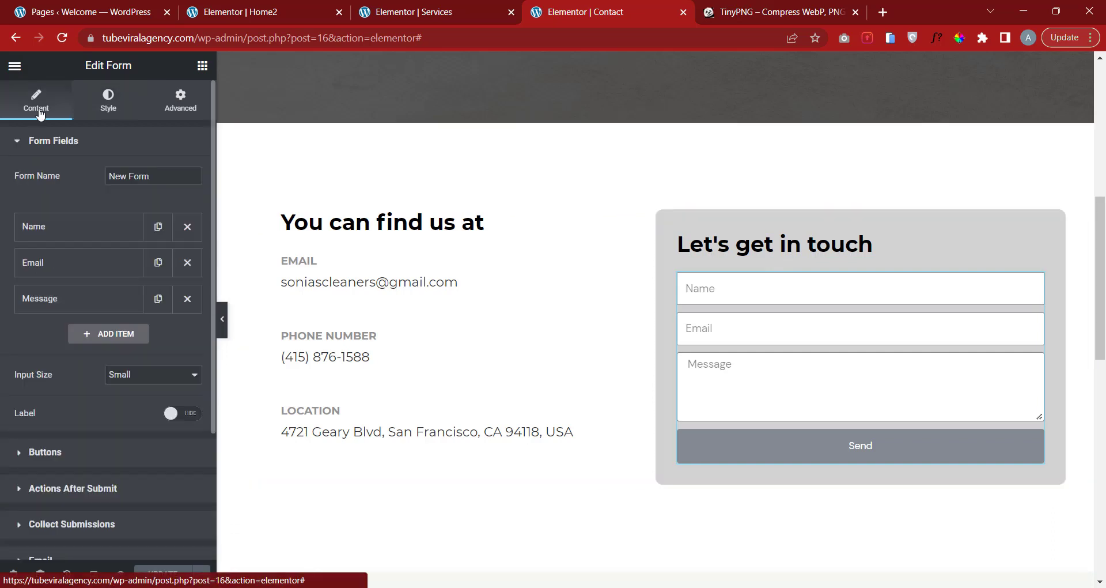
{"action": "left_click", "coordinate": [67, 150]}
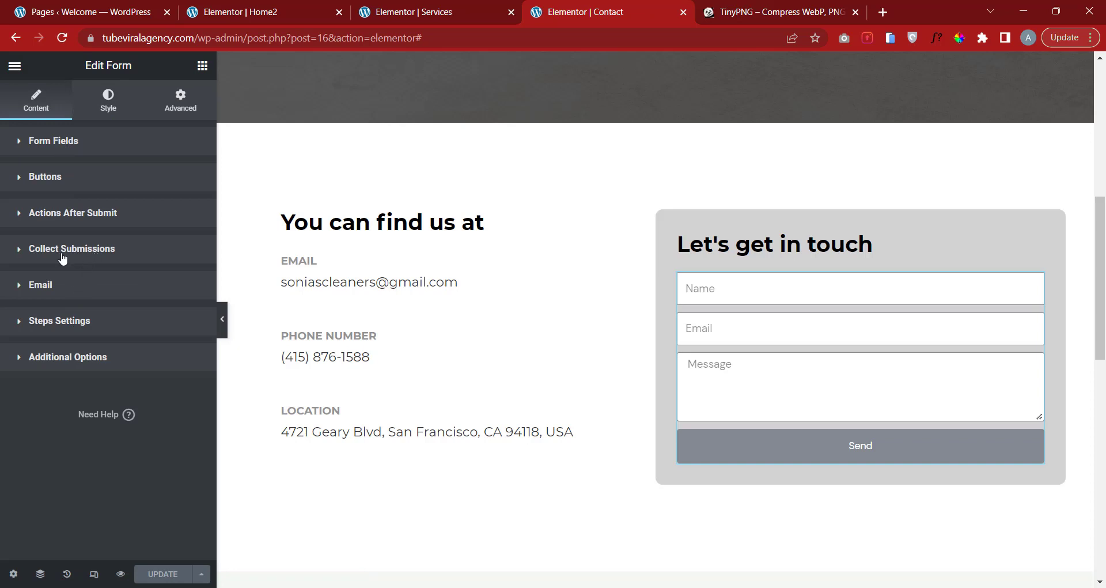
{"action": "left_click", "coordinate": [63, 258]}
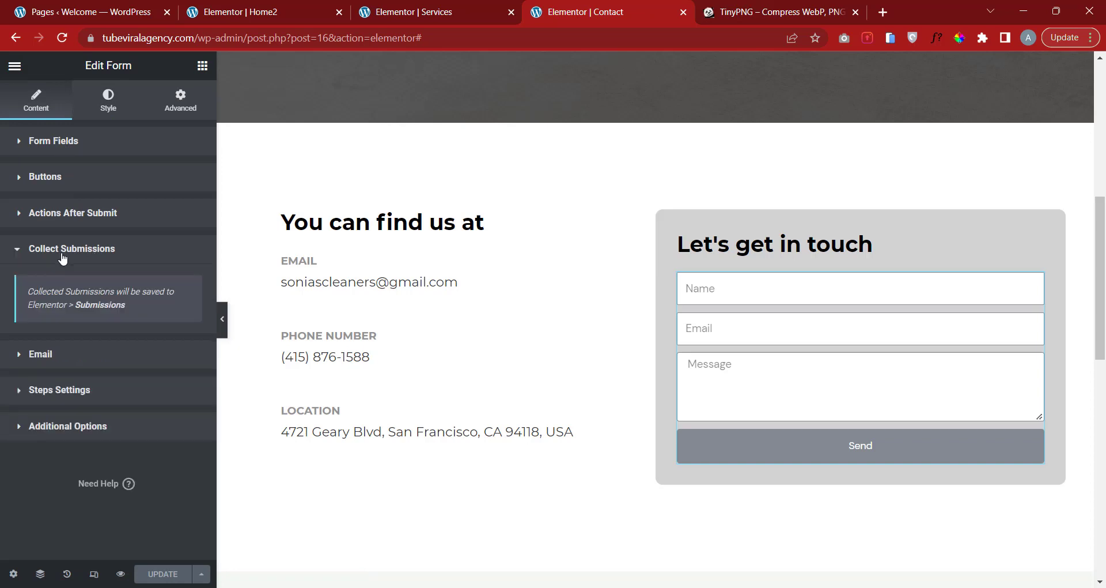
{"action": "left_click", "coordinate": [96, 251]}
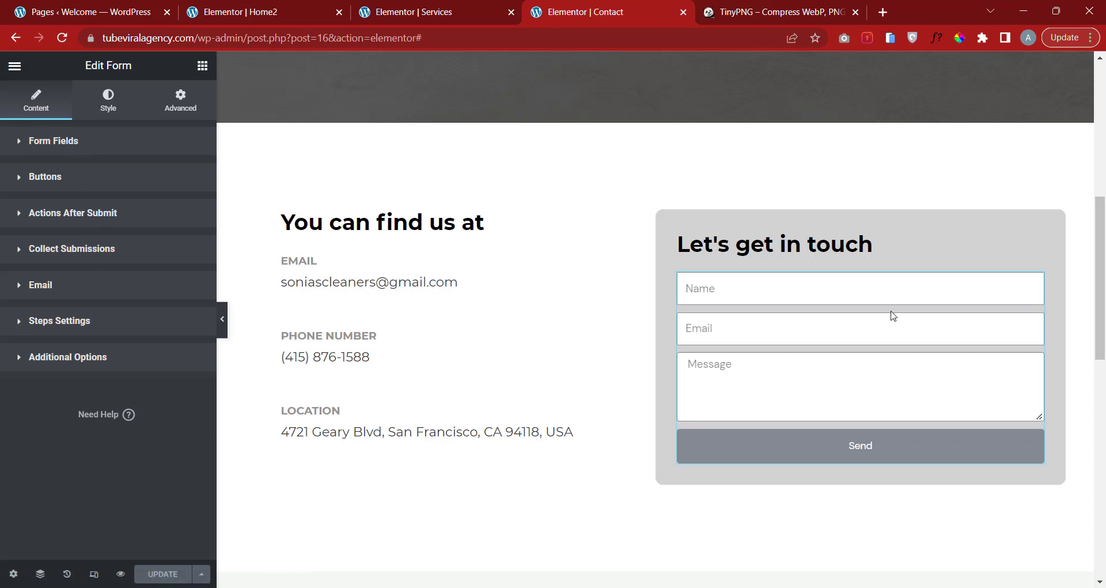
Add a fourth field to the form and label it Phone Number.
{"action": "left_click", "coordinate": [81, 147]}
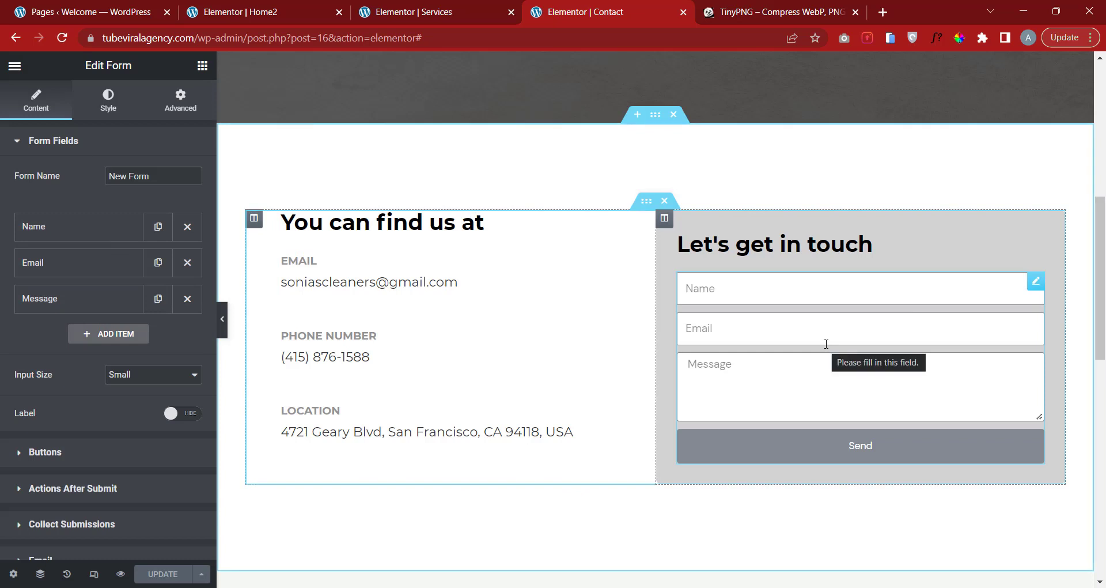
{"action": "left_click", "coordinate": [122, 339]}
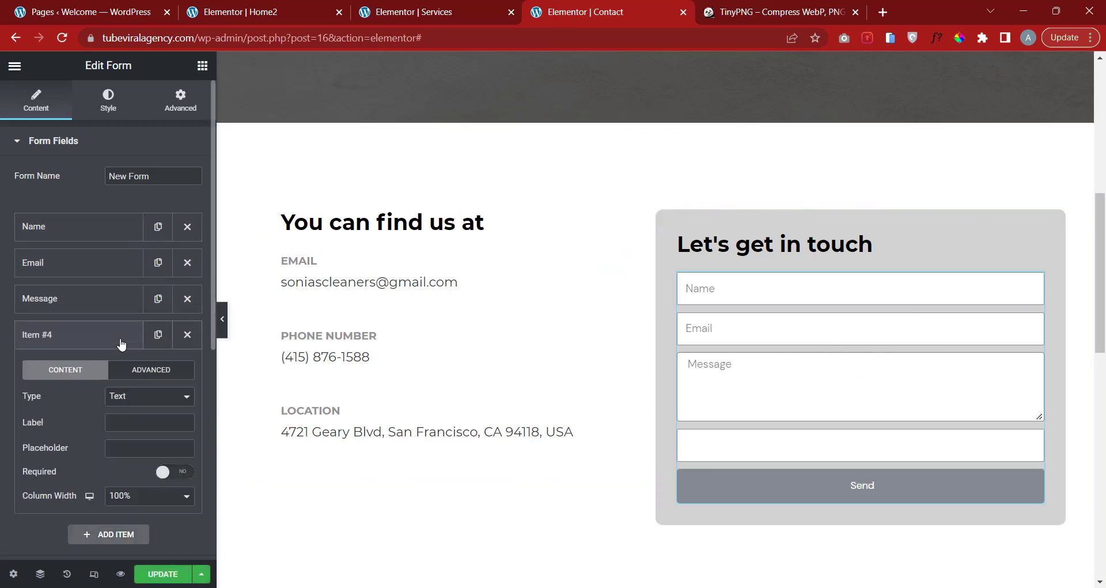
{"action": "left_click", "coordinate": [139, 420]}
{"action": "type", "text": "P"}
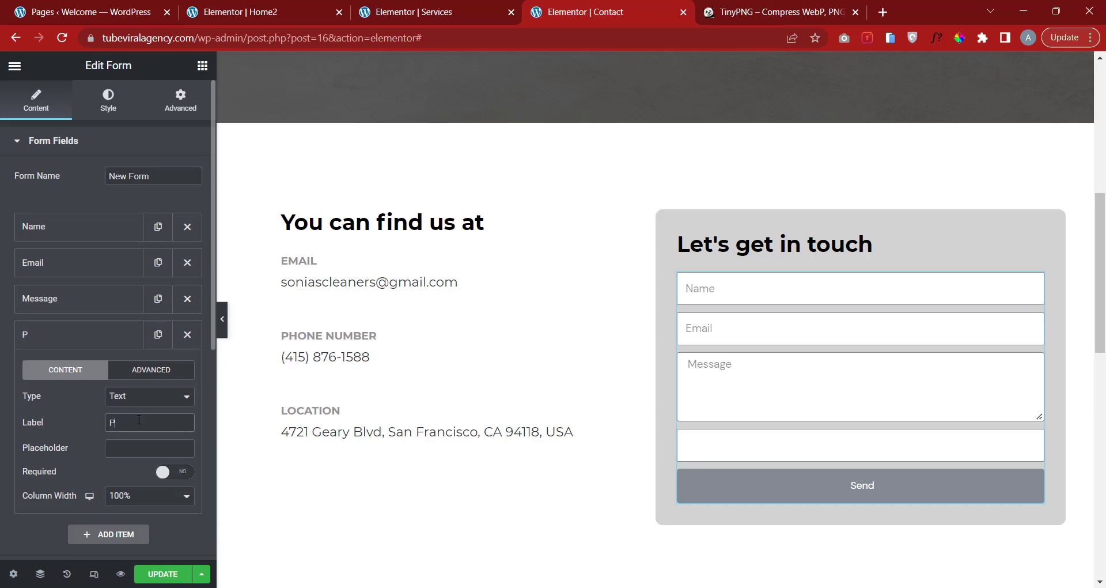
{"action": "type", "text": "hone Number"}
{"action": "scroll", "coordinate": [147, 464], "scroll_direction": "down", "scroll_amount": 1}
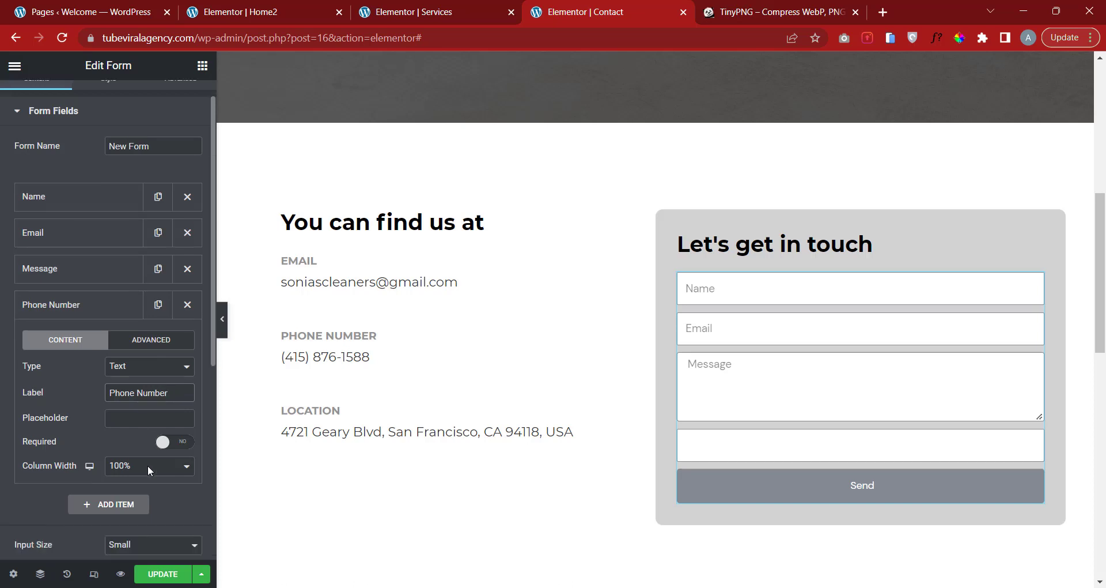
Copy the new field's label into its placeholder so that it reads Phone Number.
{"action": "left_click", "coordinate": [180, 447]}
{"action": "left_click", "coordinate": [167, 449]}
{"action": "left_click", "coordinate": [716, 445]}
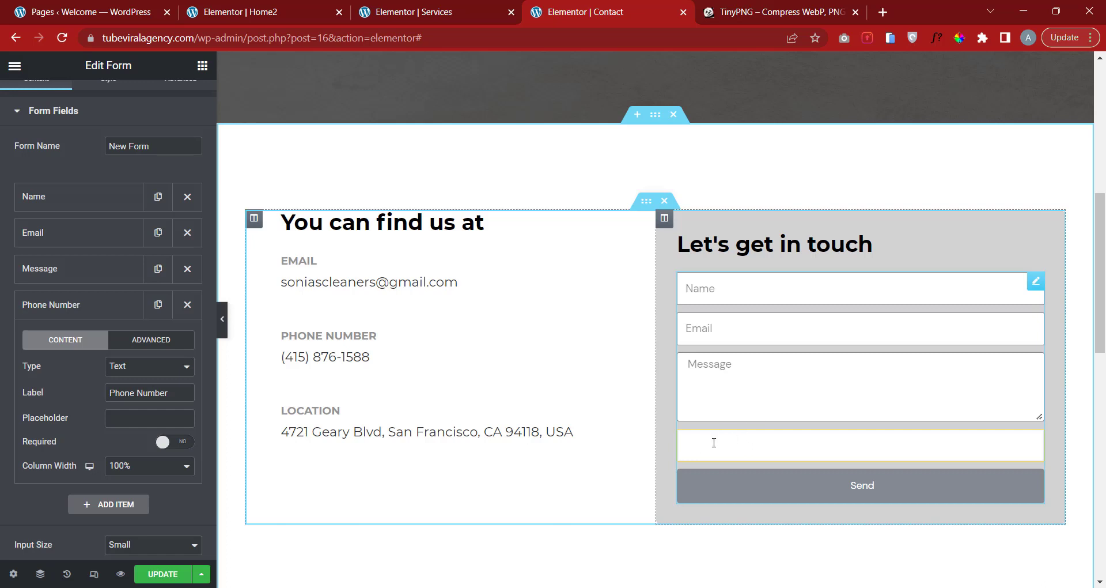
{"action": "left_click", "coordinate": [130, 416]}
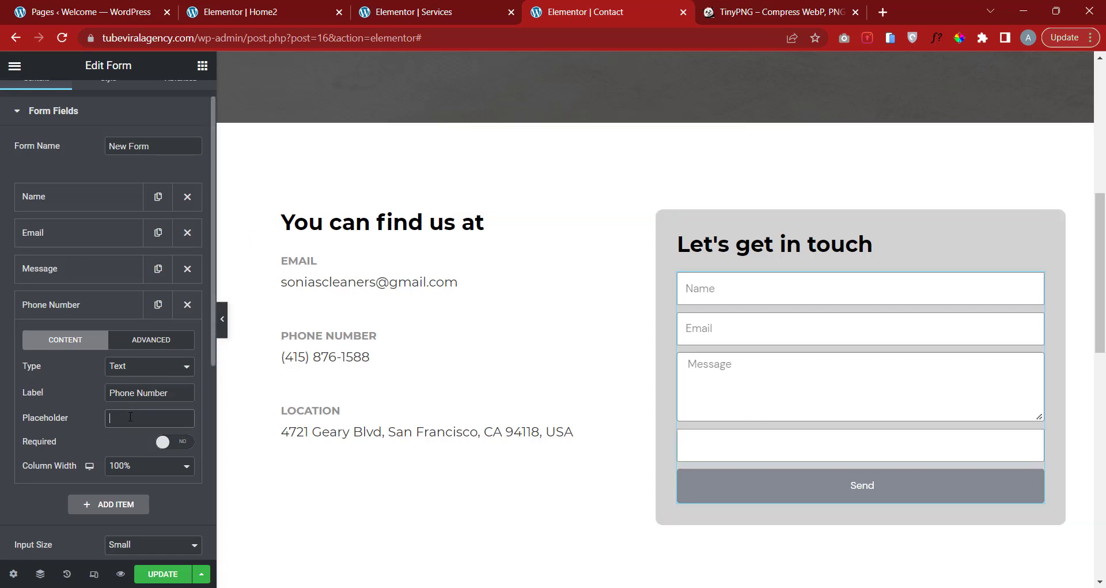
{"action": "left_click", "coordinate": [156, 387]}
{"action": "triple_click", "coordinate": [158, 384]}
{"action": "key", "text": "ctrl+c"}
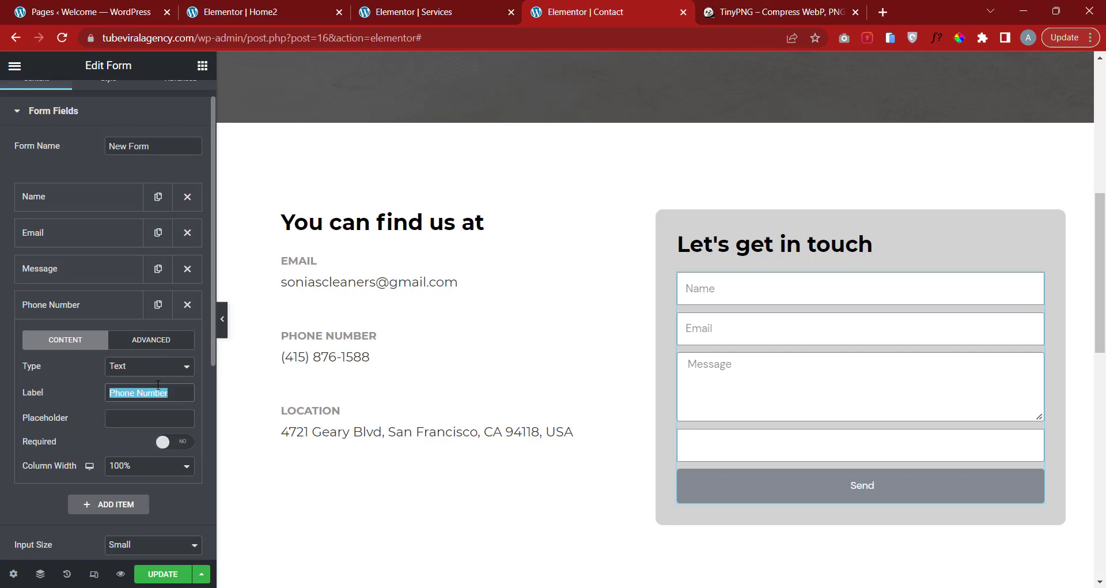
{"action": "key", "text": "Tab"}
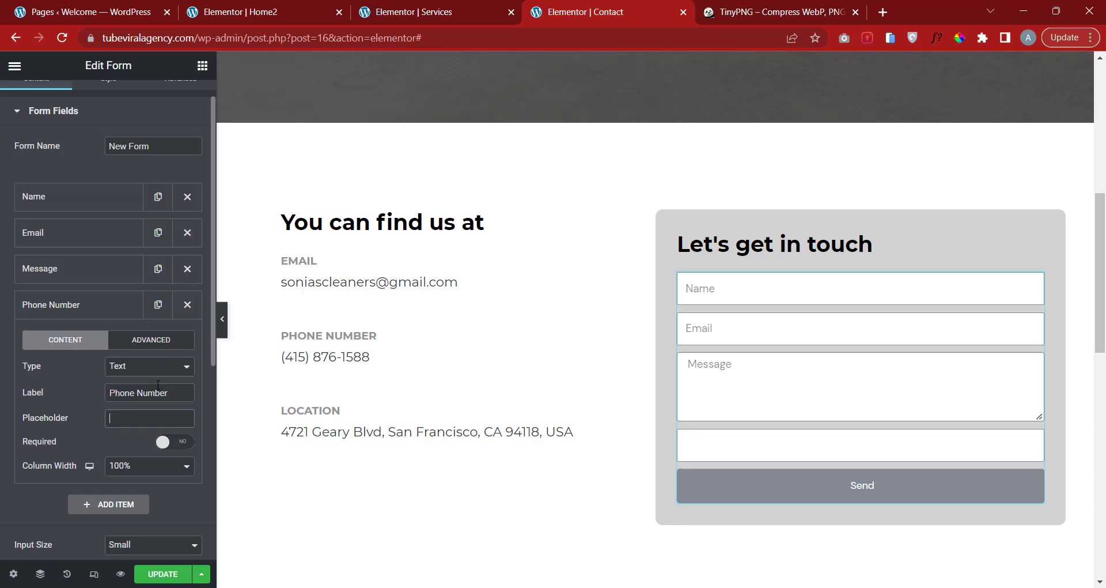
{"action": "key", "text": "ctrl+v"}
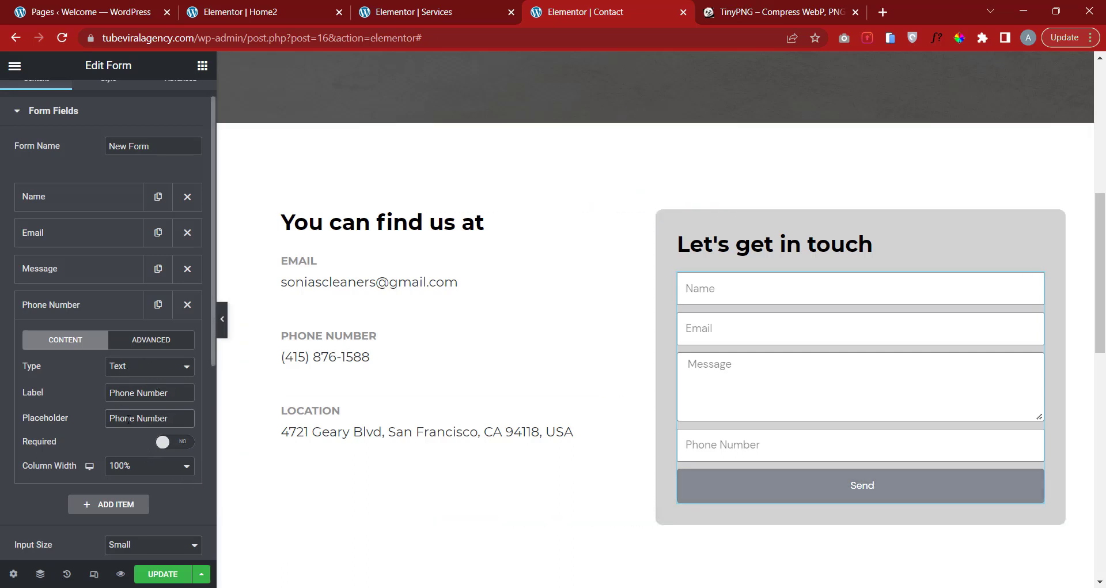
Move the Phone Number field between Name and Email in the form's field order.
{"action": "left_click", "coordinate": [95, 308]}
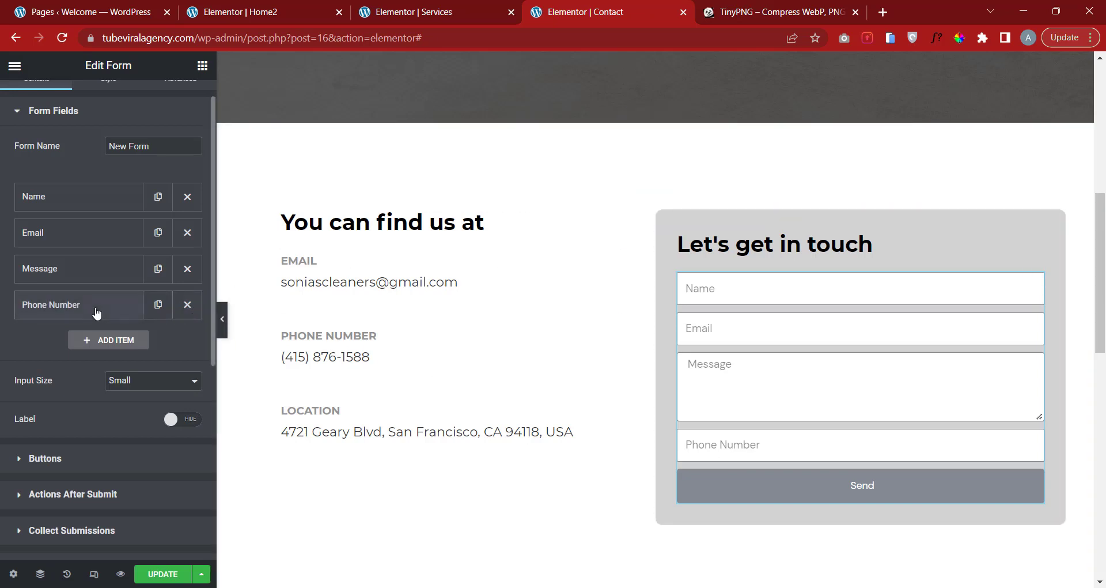
{"action": "left_click_drag", "start_coordinate": [96, 311], "coordinate": [68, 234]}
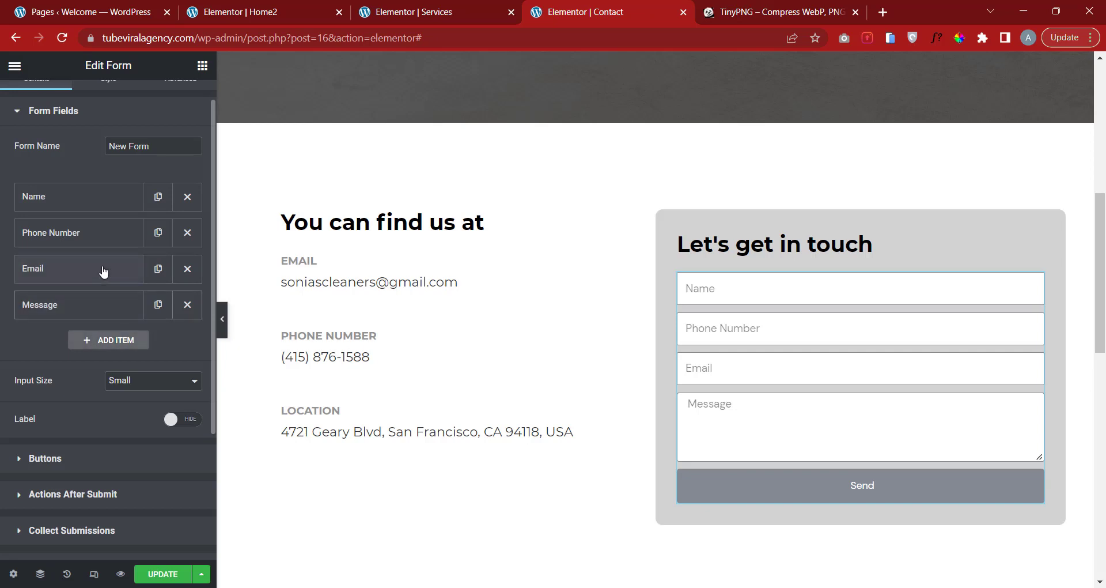
{"action": "left_click", "coordinate": [103, 239]}
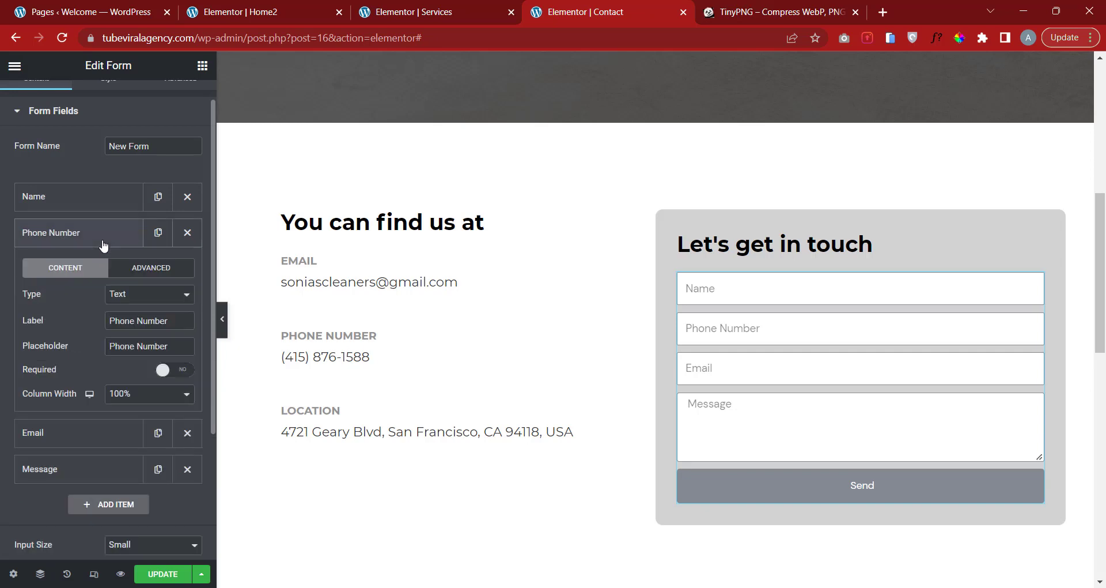
{"action": "left_click", "coordinate": [103, 243]}
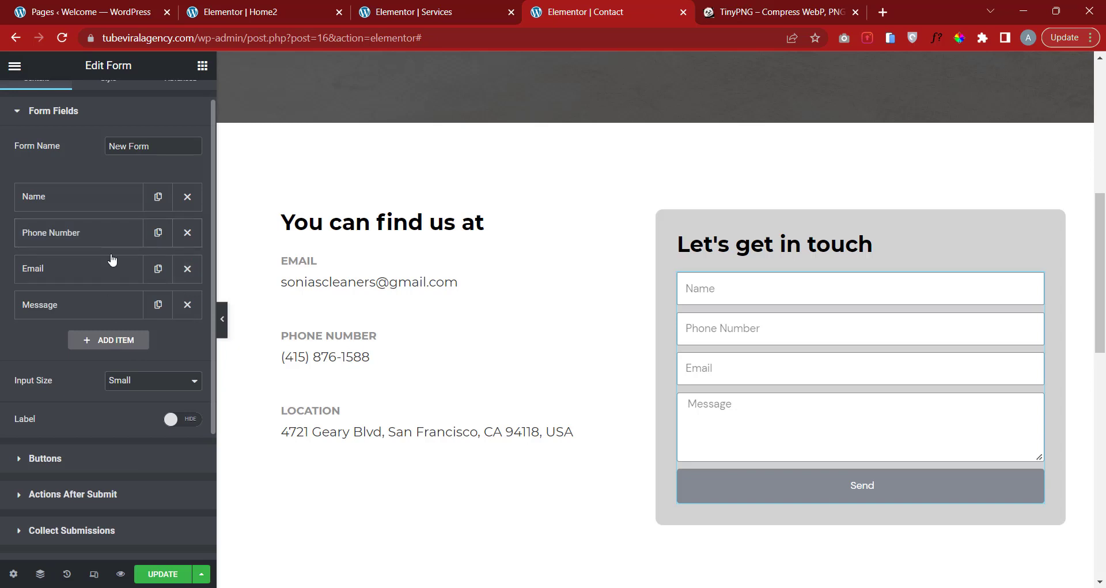
Change the text of the form's submit button to Submit.
{"action": "left_click", "coordinate": [57, 112]}
{"action": "left_click", "coordinate": [56, 183]}
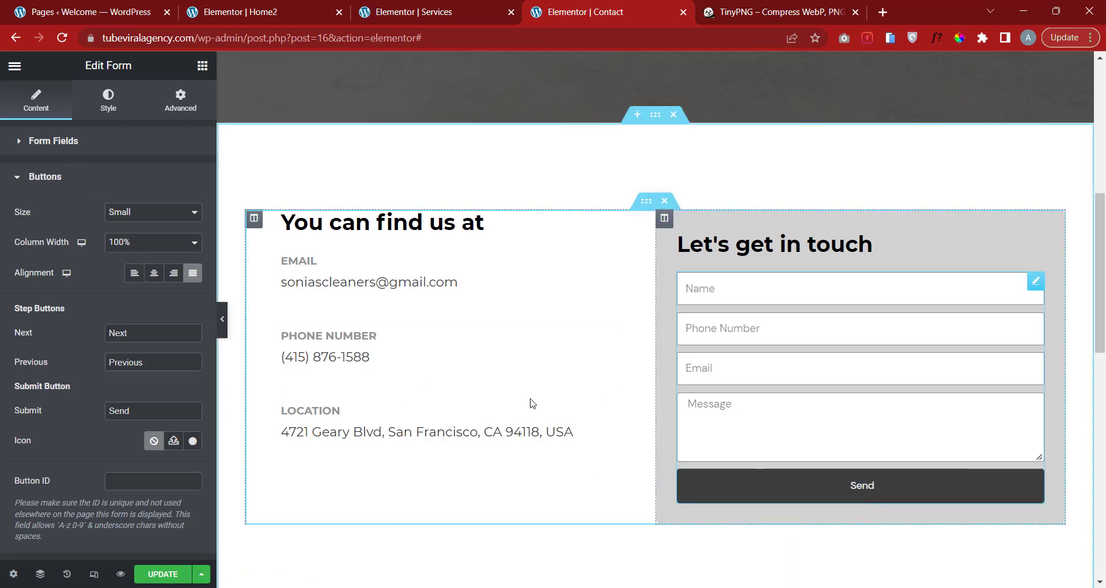
{"action": "left_click_drag", "start_coordinate": [162, 417], "coordinate": [21, 414]}
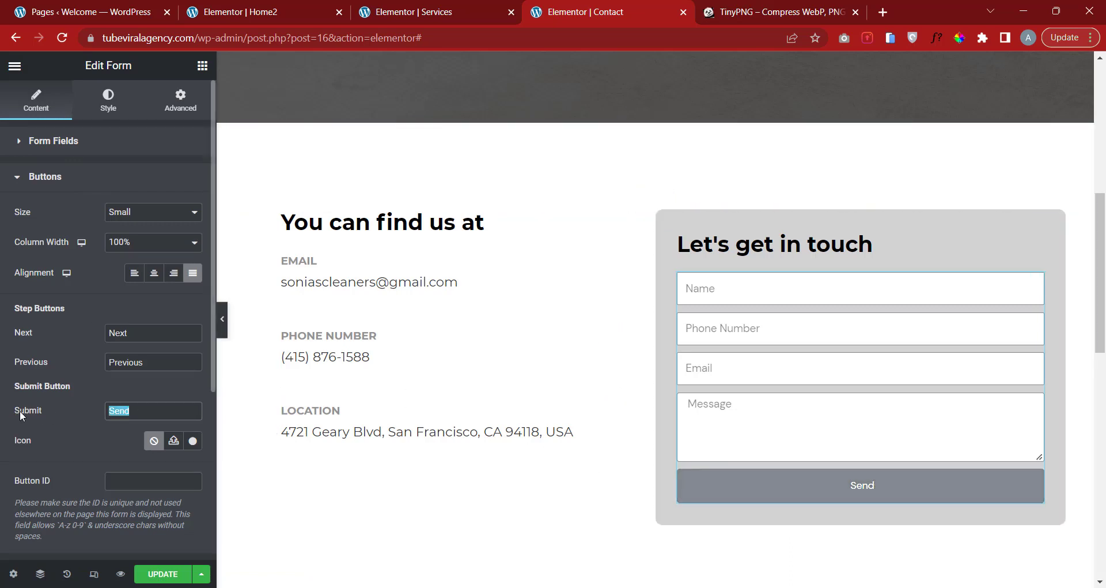
{"action": "type", "text": "Submit"}
Try a 25% column width for the form's button and settle on 50%.
{"action": "left_click", "coordinate": [143, 246]}
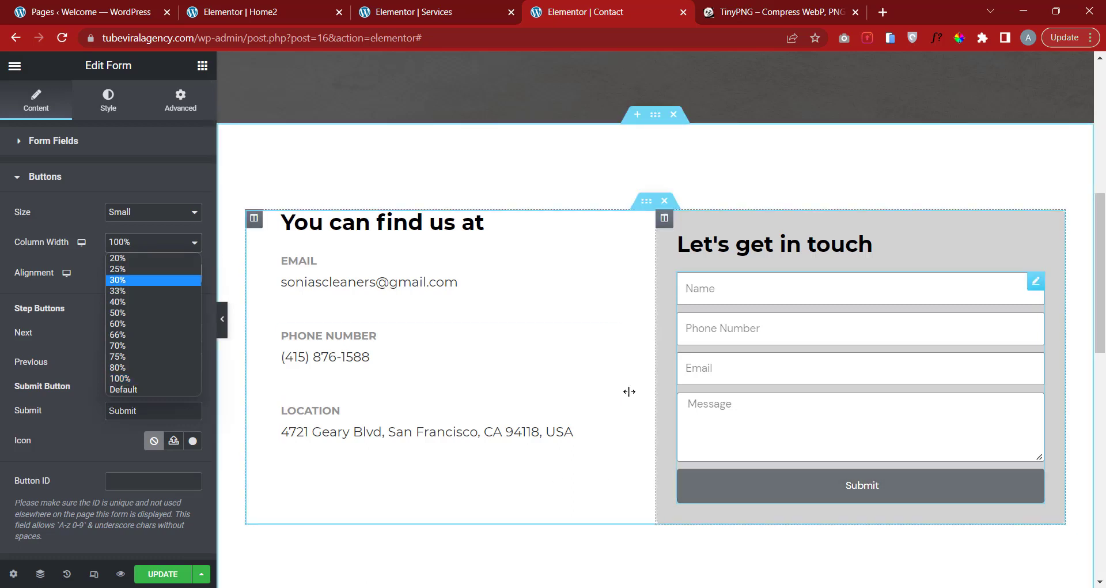
{"action": "left_click", "coordinate": [131, 268]}
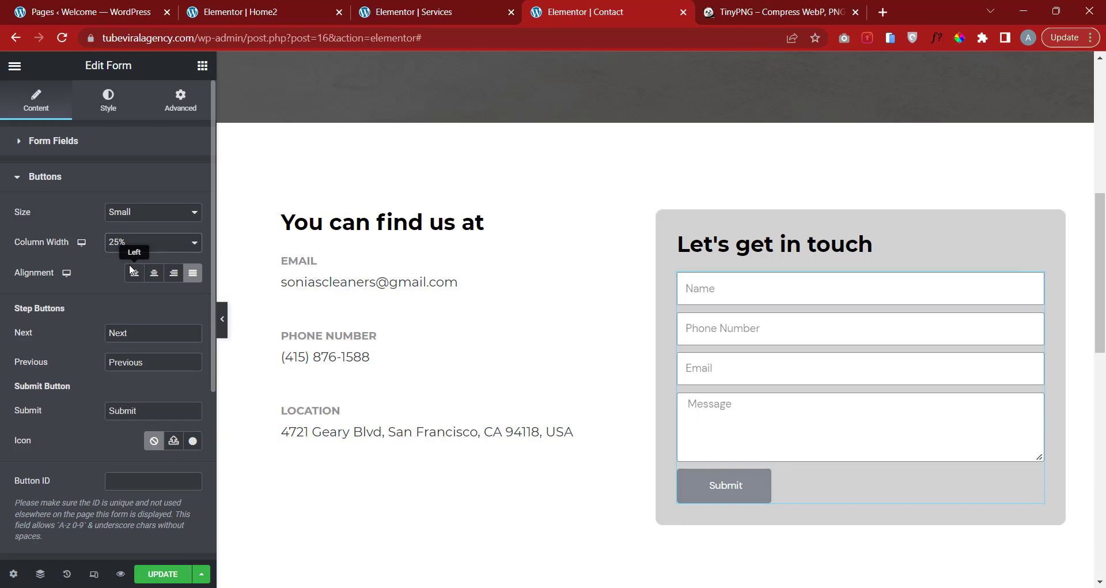
{"action": "left_click", "coordinate": [139, 250]}
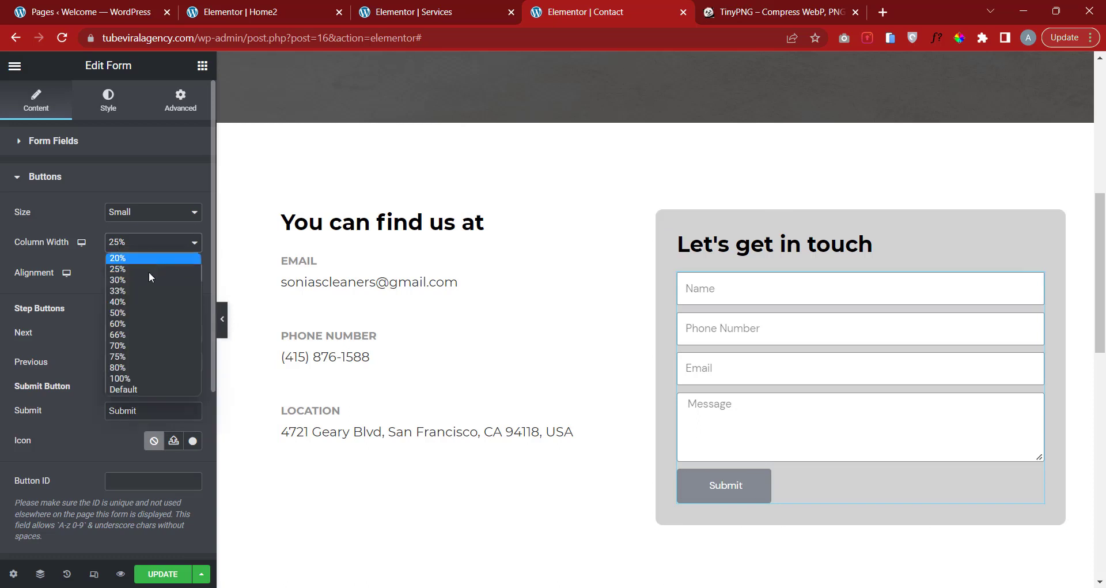
{"action": "left_click", "coordinate": [142, 309]}
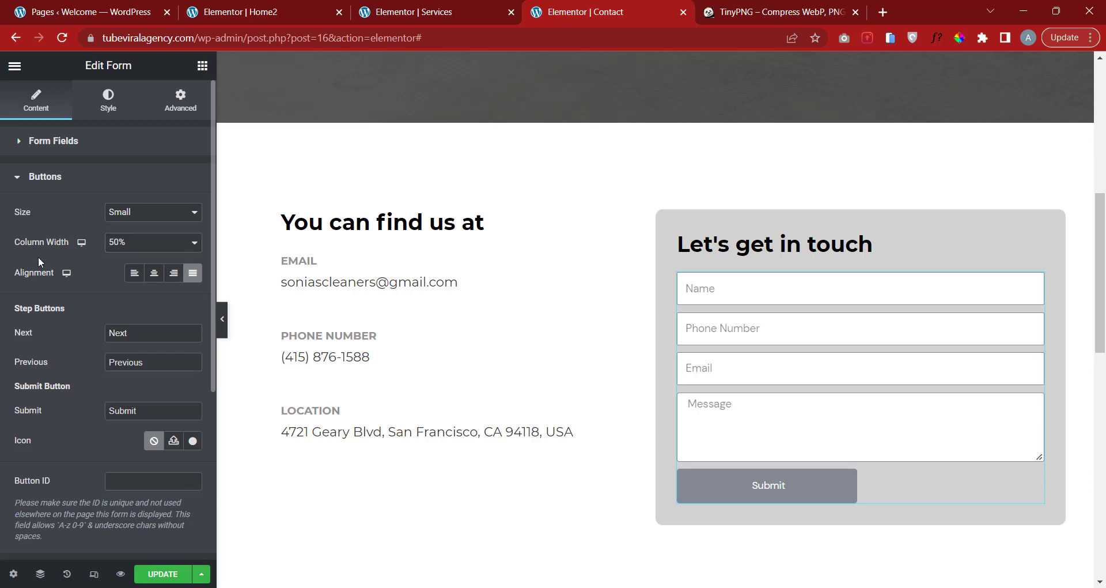
Try the Medium and Extra Large sizes for the form's button and restore Small.
{"action": "left_click", "coordinate": [135, 214]}
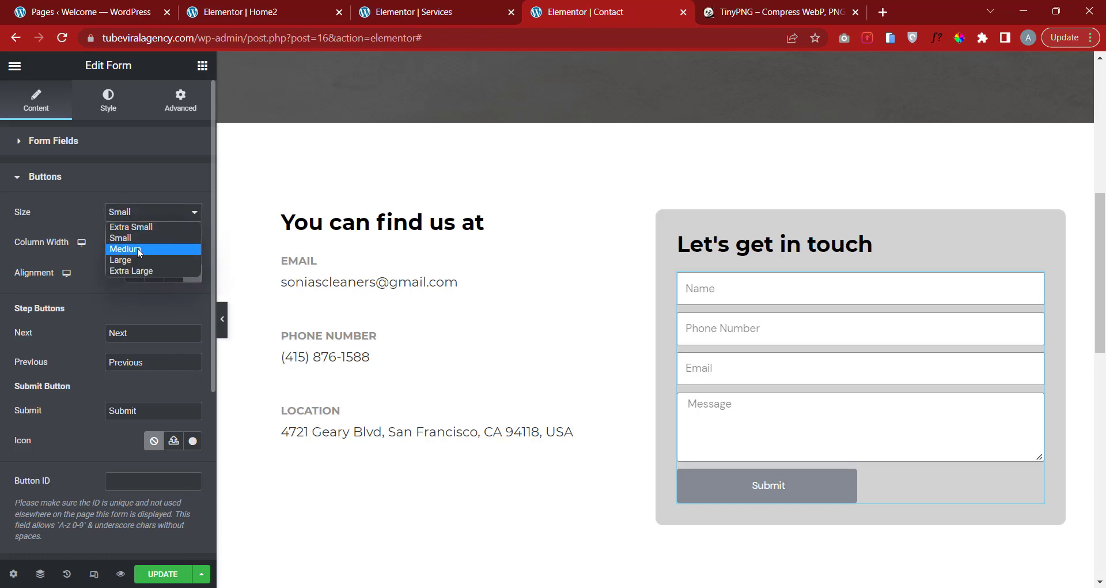
{"action": "left_click", "coordinate": [137, 247]}
{"action": "left_click", "coordinate": [147, 213]}
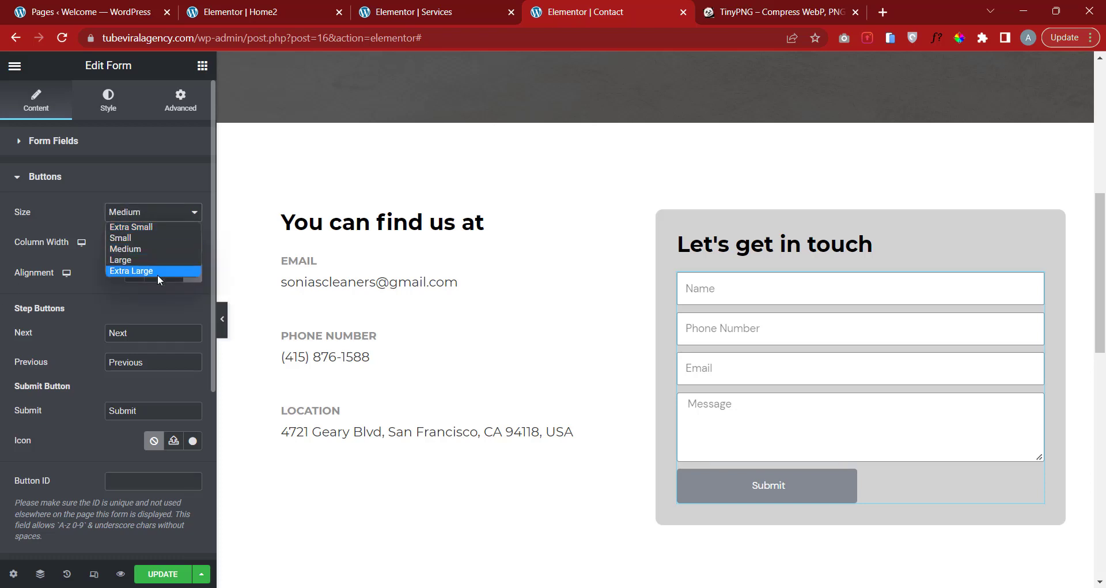
{"action": "left_click", "coordinate": [157, 271]}
{"action": "left_click", "coordinate": [153, 214]}
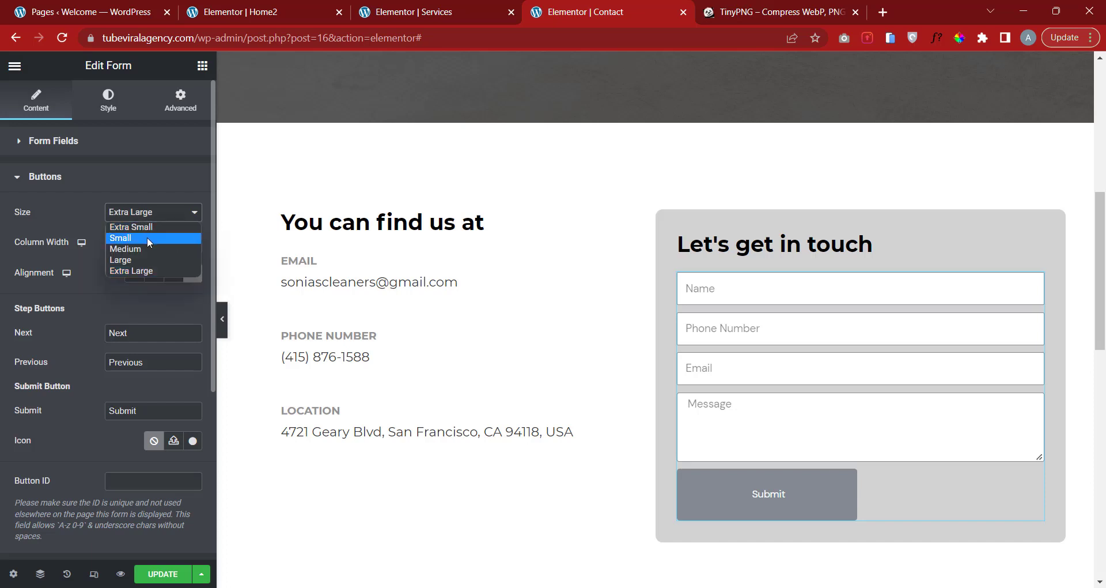
{"action": "left_click", "coordinate": [147, 237]}
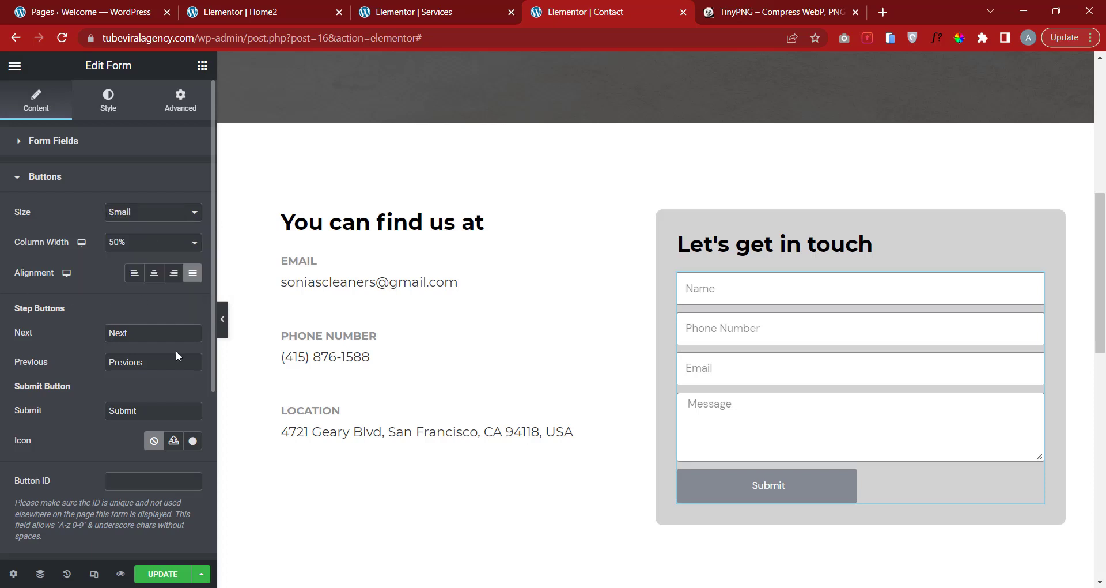
Check the Submit button's hover look and open the form's Actions After Submit settings.
{"action": "scroll", "coordinate": [176, 355], "scroll_direction": "down", "scroll_amount": 3}
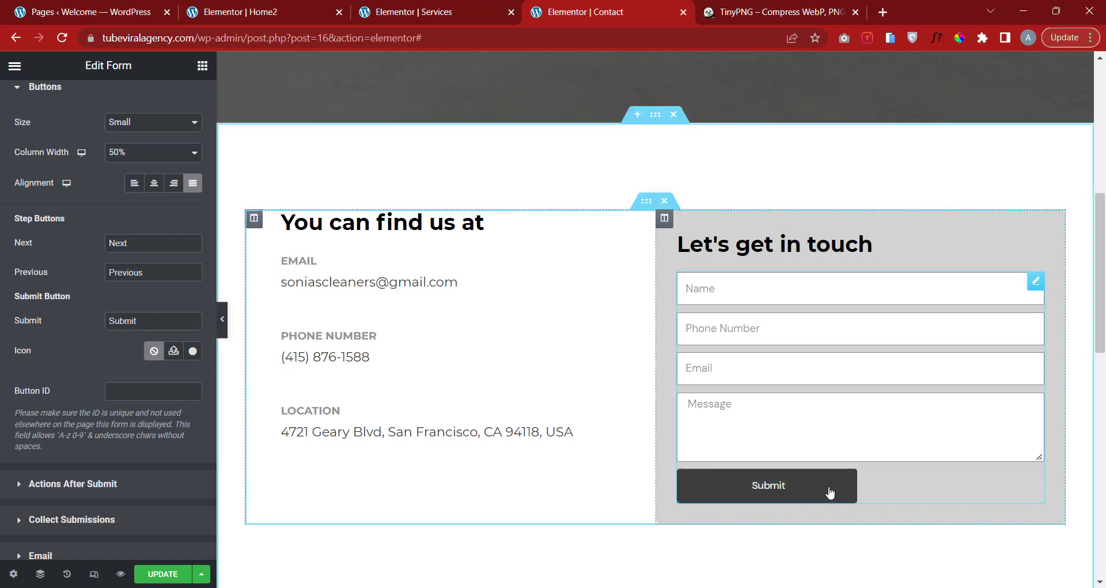
{"action": "scroll", "coordinate": [93, 276], "scroll_direction": "up", "scroll_amount": 3}
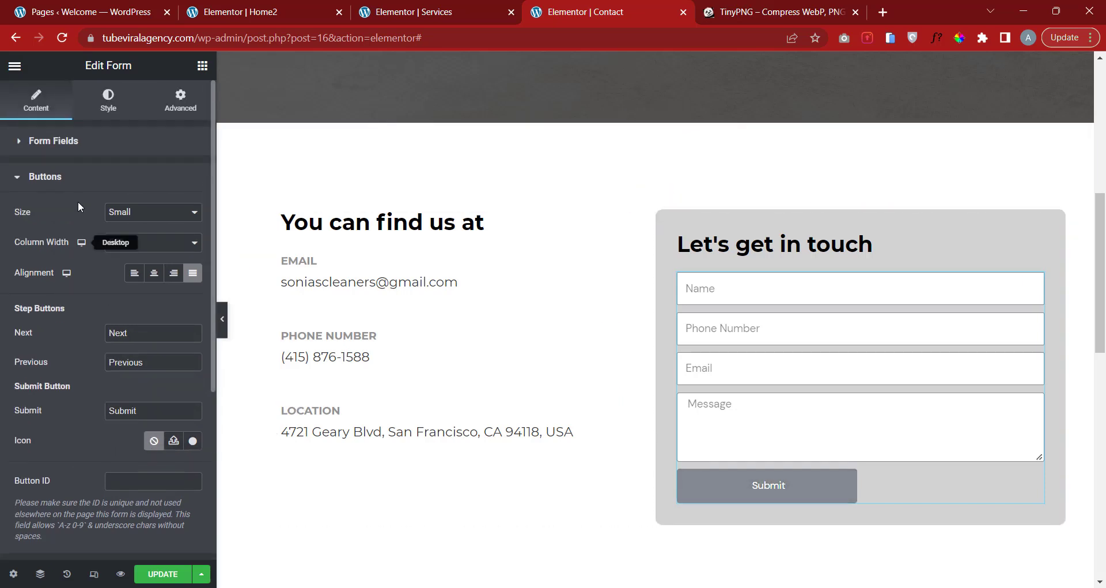
{"action": "left_click", "coordinate": [79, 184]}
{"action": "left_click", "coordinate": [76, 215]}
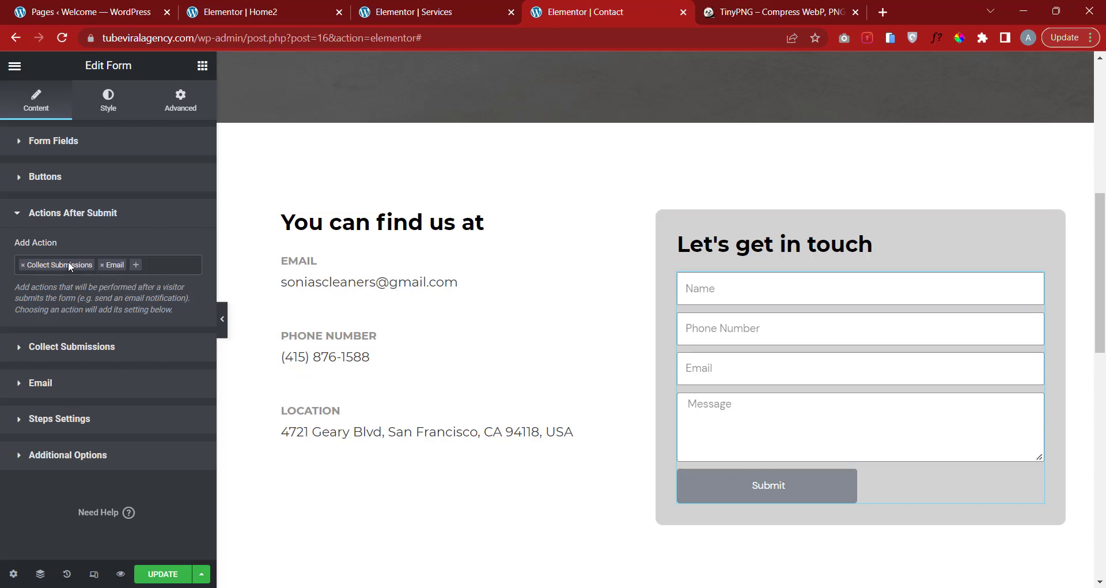
Examine which actions can be added to the form's Actions After Submit, leaving the selection as it is.
{"action": "left_click", "coordinate": [137, 265]}
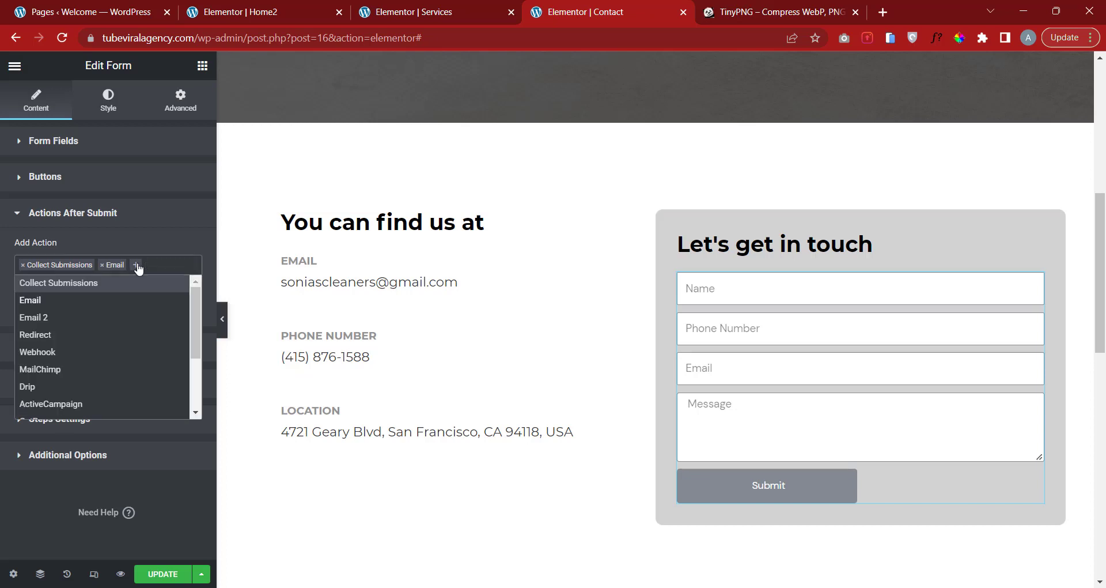
{"action": "scroll", "coordinate": [116, 330], "scroll_direction": "down", "scroll_amount": 1}
{"action": "scroll", "coordinate": [94, 361], "scroll_direction": "up", "scroll_amount": 1}
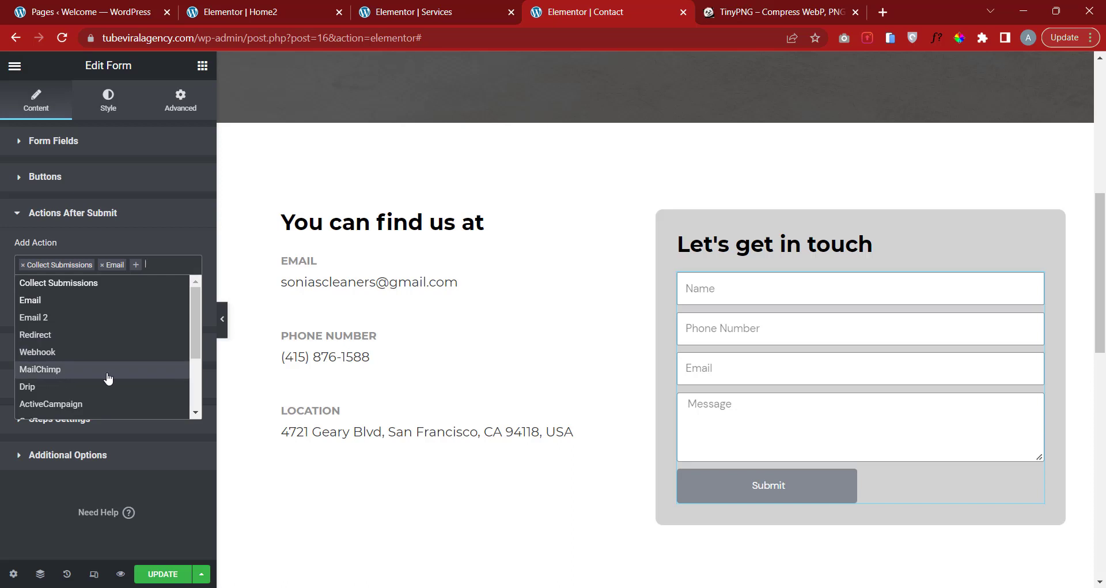
{"action": "scroll", "coordinate": [60, 371], "scroll_direction": "down", "scroll_amount": 1}
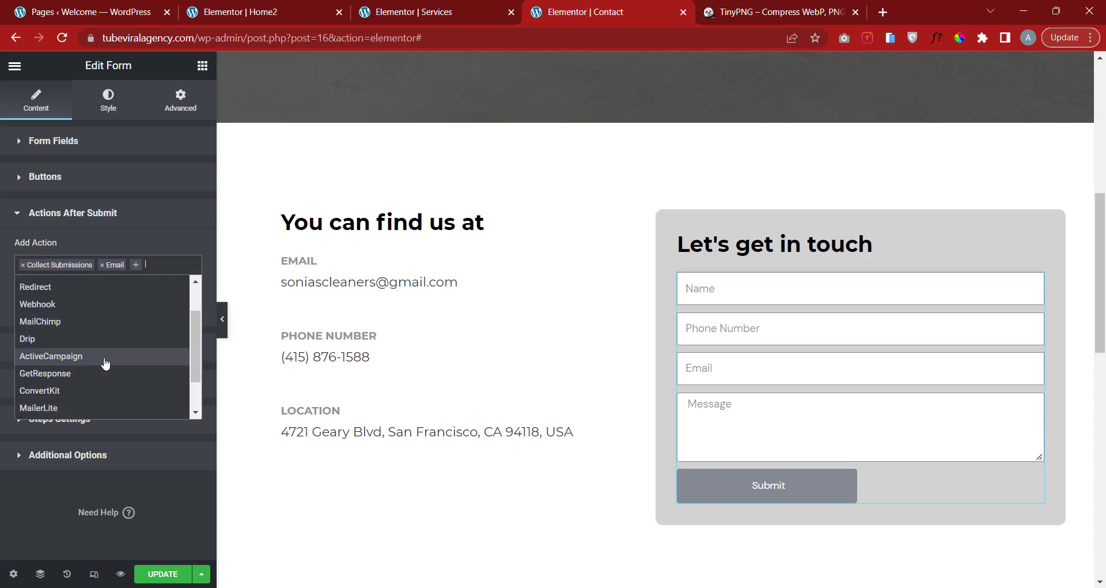
{"action": "scroll", "coordinate": [73, 358], "scroll_direction": "down", "scroll_amount": 1}
{"action": "scroll", "coordinate": [74, 357], "scroll_direction": "up", "scroll_amount": 2}
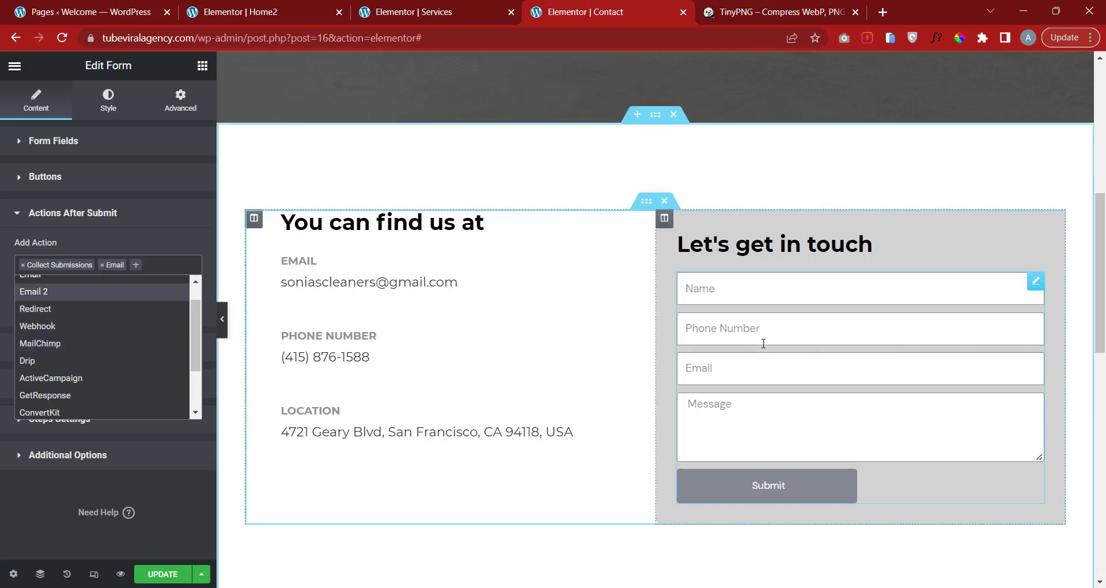
{"action": "left_click", "coordinate": [2, 274]}
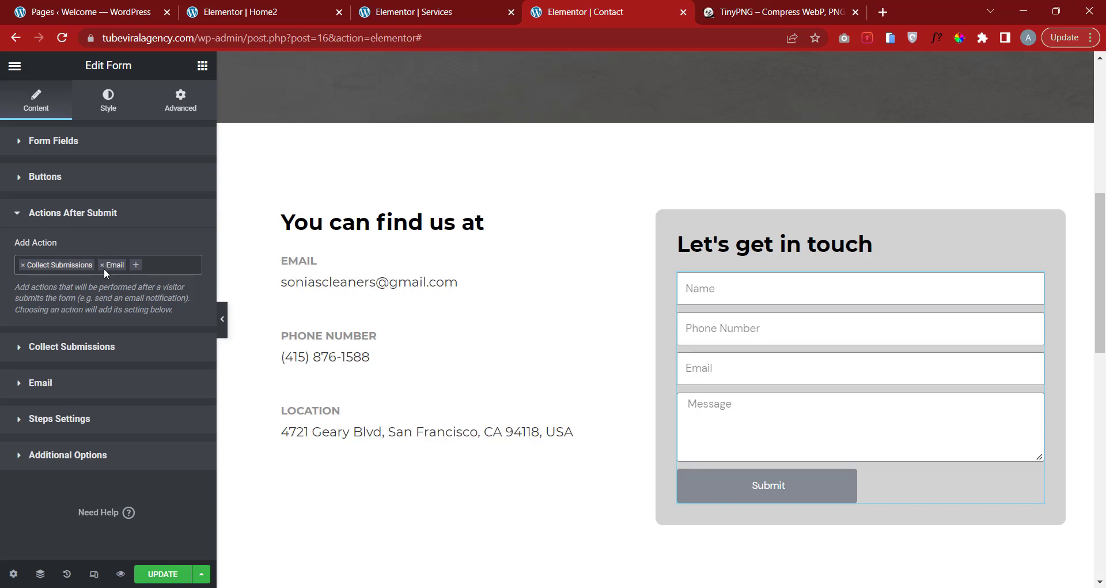
{"action": "left_click", "coordinate": [101, 230]}
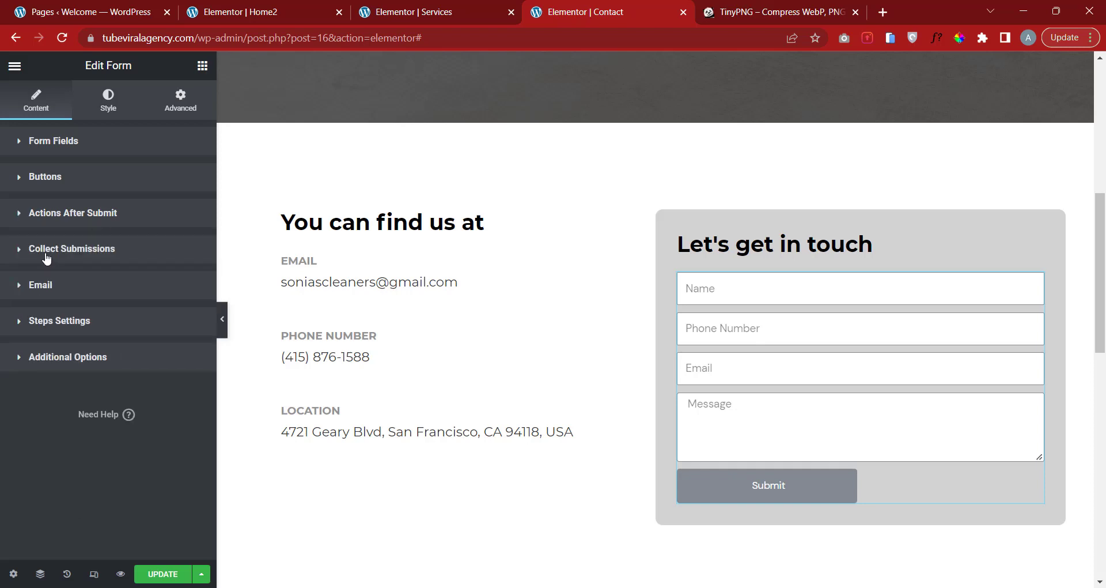
Check the form's Collect Submissions setting and locate Elementor's Submissions page in the WordPress dashboard, returning to the Contact page editor.
{"action": "left_click", "coordinate": [49, 254]}
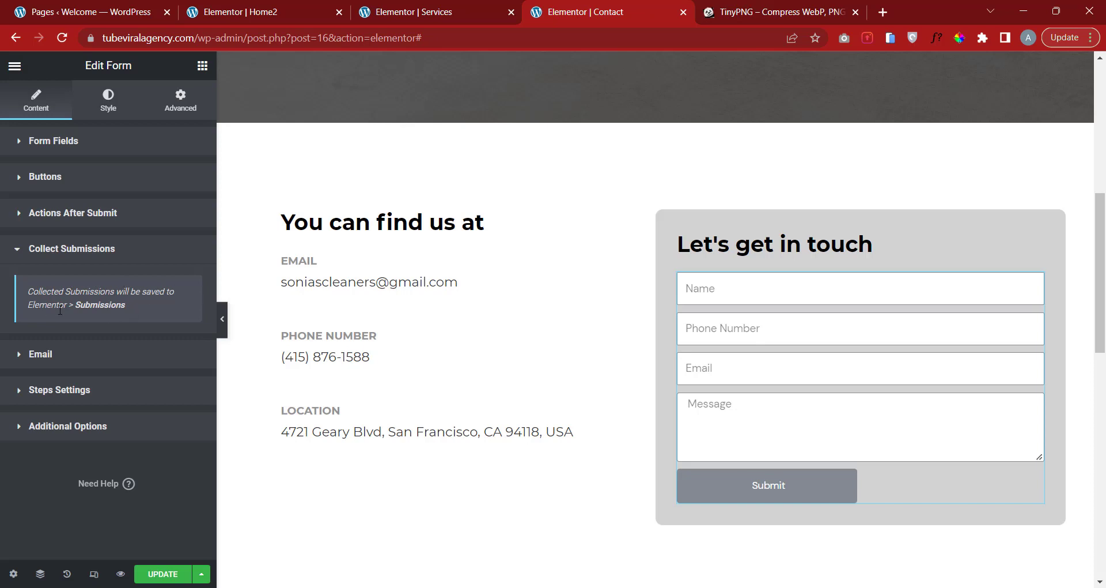
{"action": "left_click", "coordinate": [109, 248]}
{"action": "left_click", "coordinate": [115, 5]}
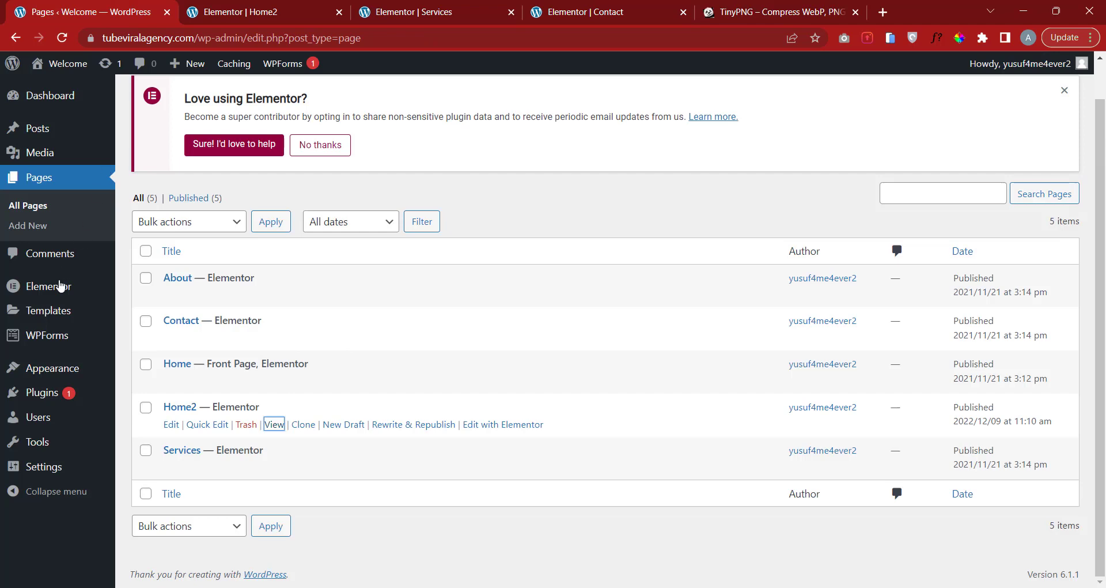
{"action": "mouse_move", "coordinate": [67, 293]}
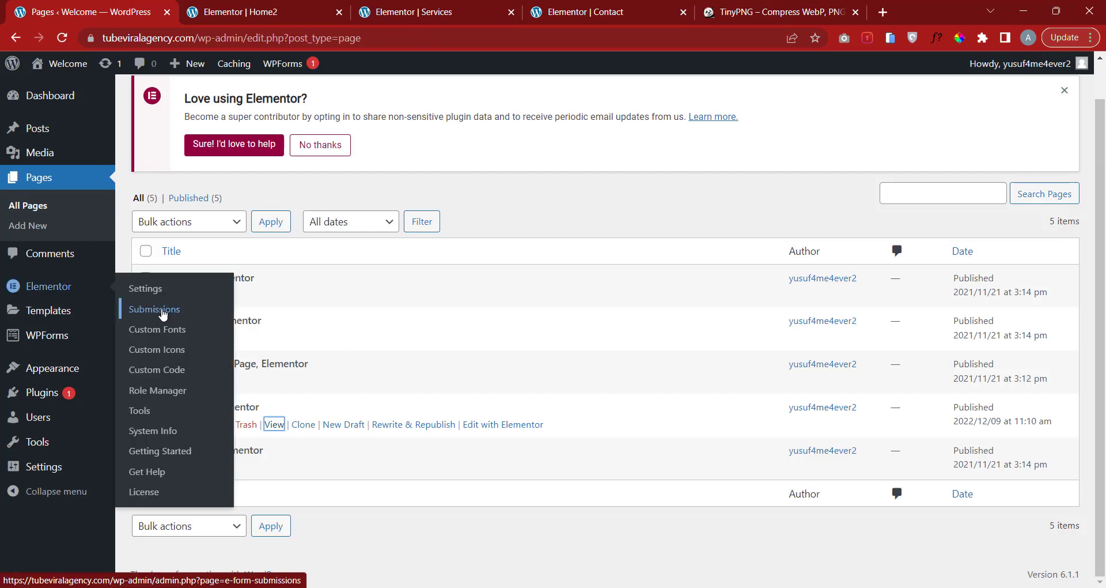
{"action": "left_click", "coordinate": [261, 7]}
{"action": "left_click", "coordinate": [439, 8]}
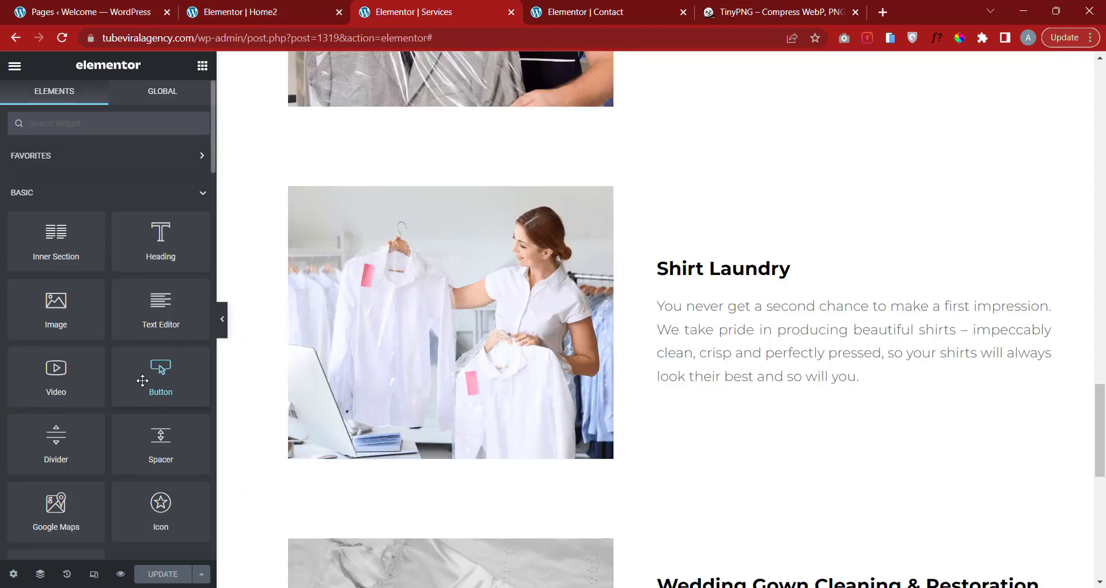
{"action": "left_click", "coordinate": [567, 7]}
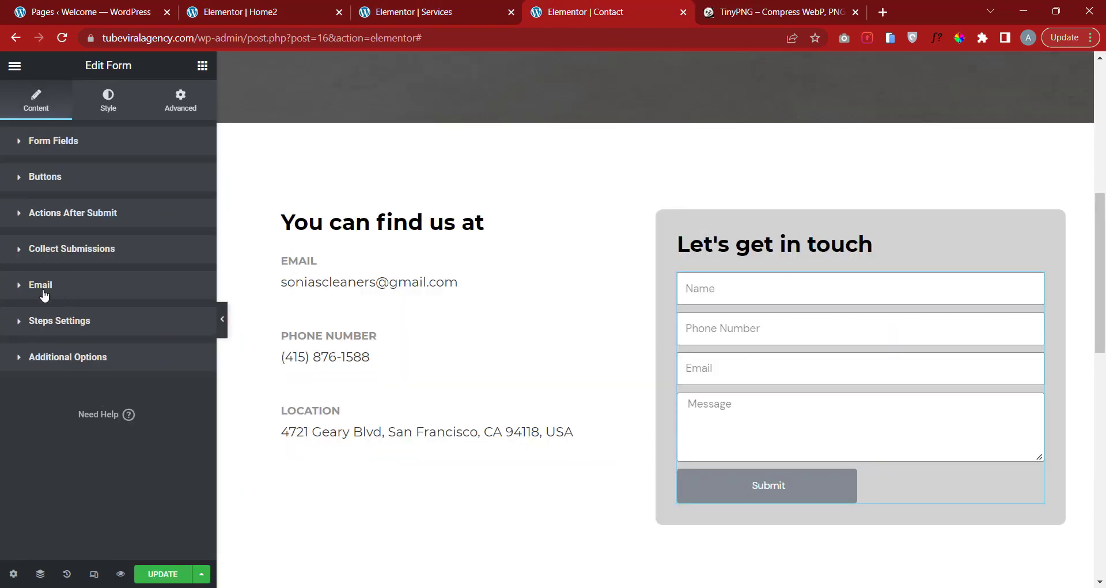
Set the subject of the form's notification email to "A new message from my website".
{"action": "left_click", "coordinate": [68, 285]}
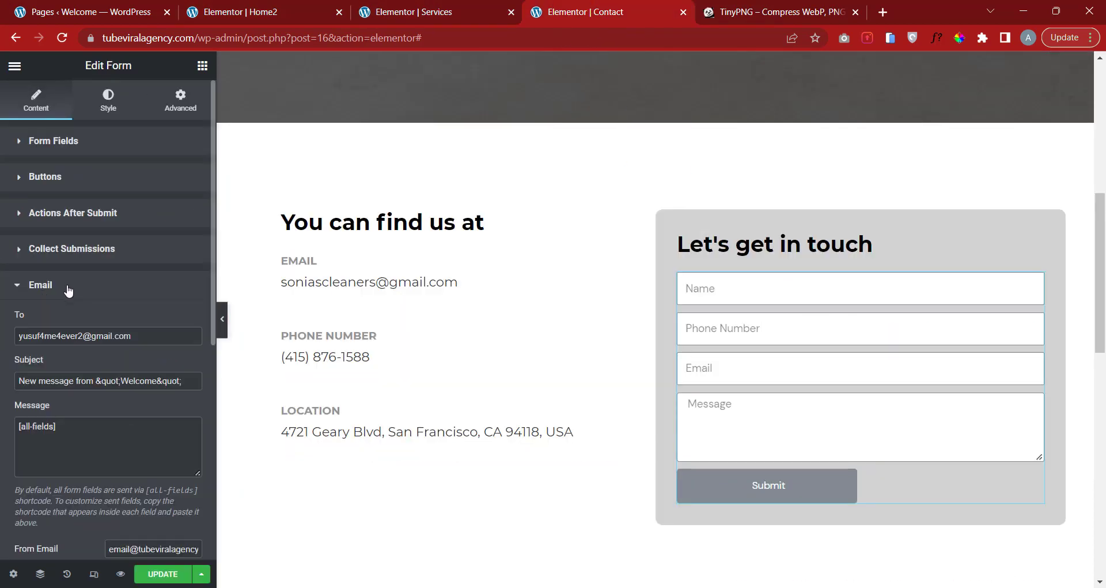
{"action": "scroll", "coordinate": [23, 324], "scroll_direction": "down", "scroll_amount": 1}
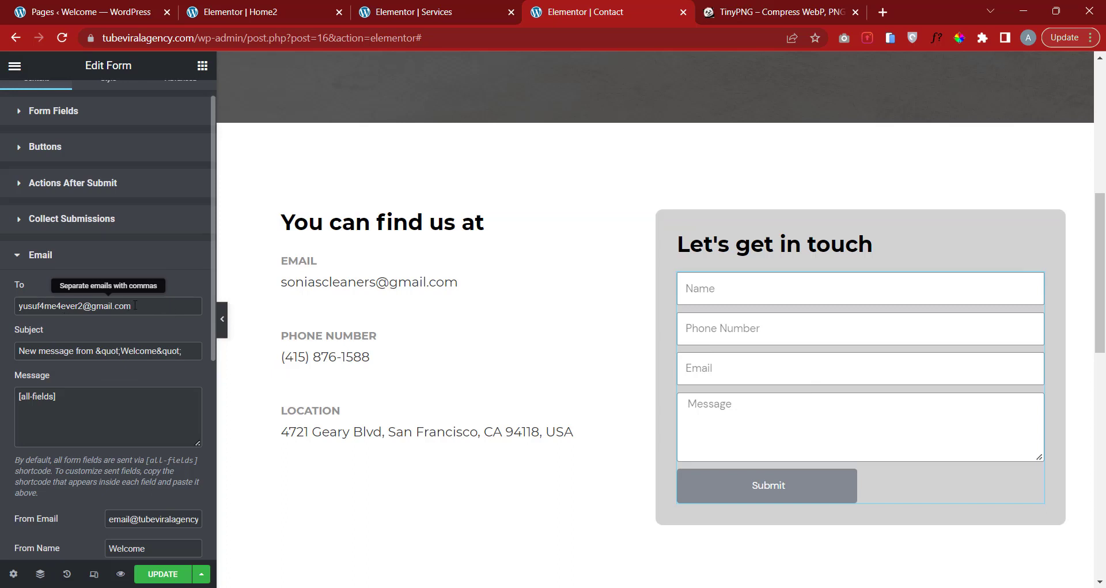
{"action": "left_click_drag", "start_coordinate": [135, 305], "coordinate": [19, 306]}
{"action": "left_click", "coordinate": [34, 306]}
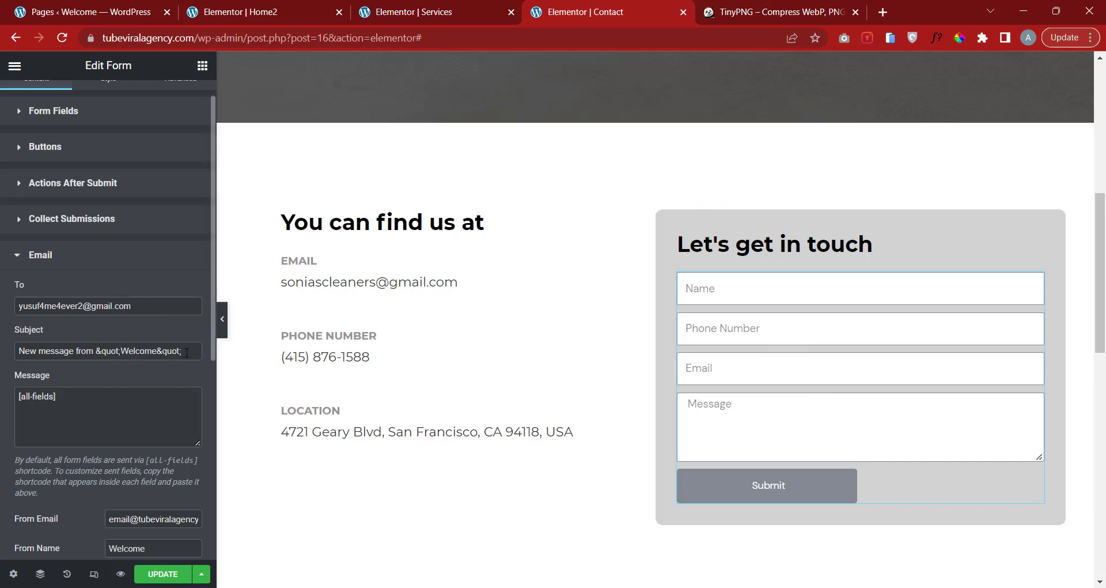
{"action": "left_click_drag", "start_coordinate": [186, 352], "coordinate": [1, 356]}
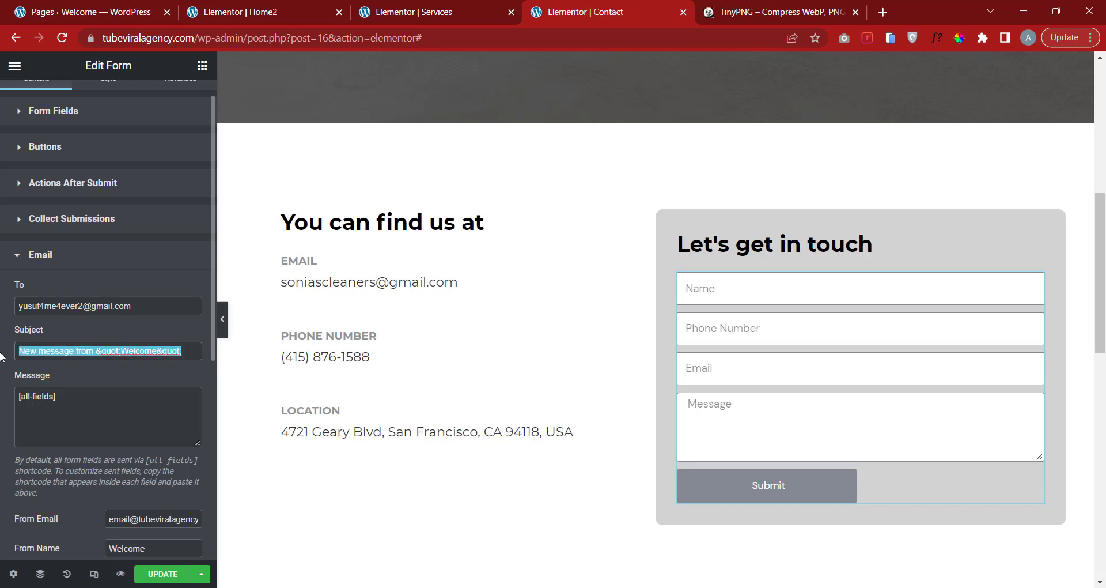
{"action": "type", "text": "A"}
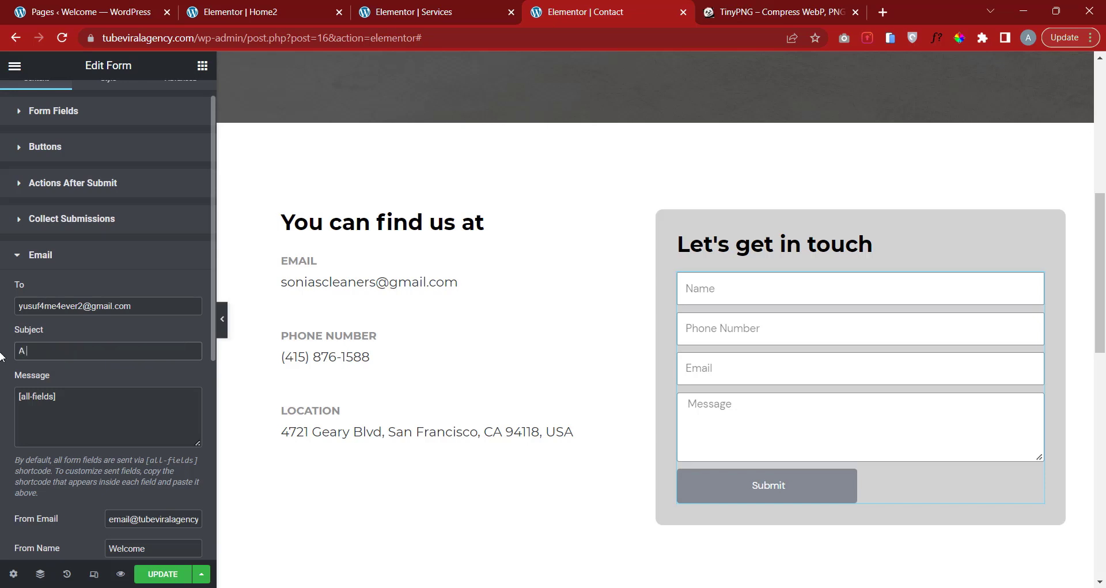
{"action": "type", "text": " new messag"}
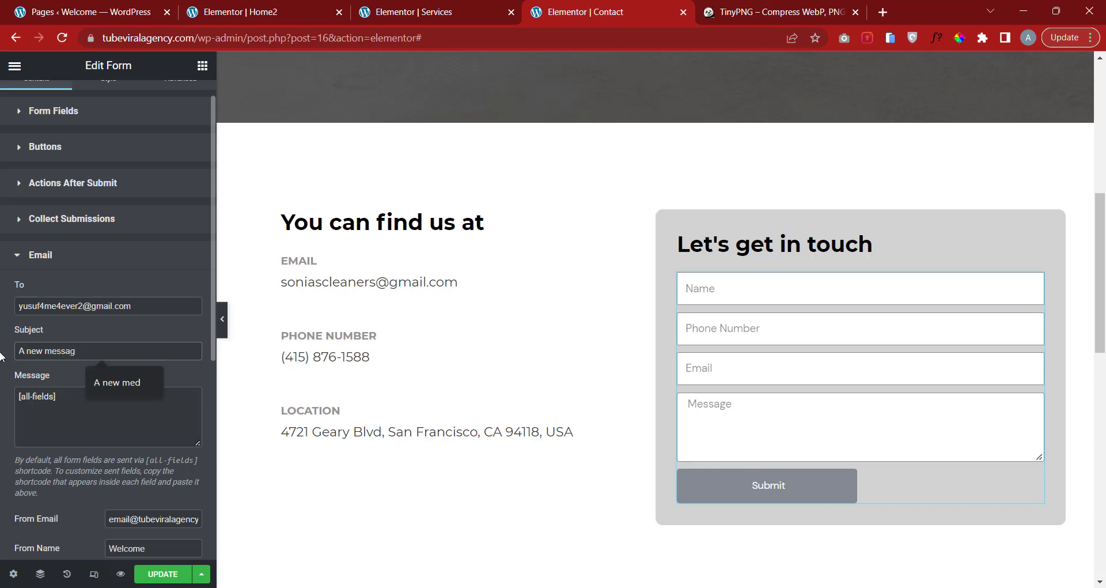
{"action": "type", "text": "e from my website"}
{"action": "left_click", "coordinate": [97, 392]}
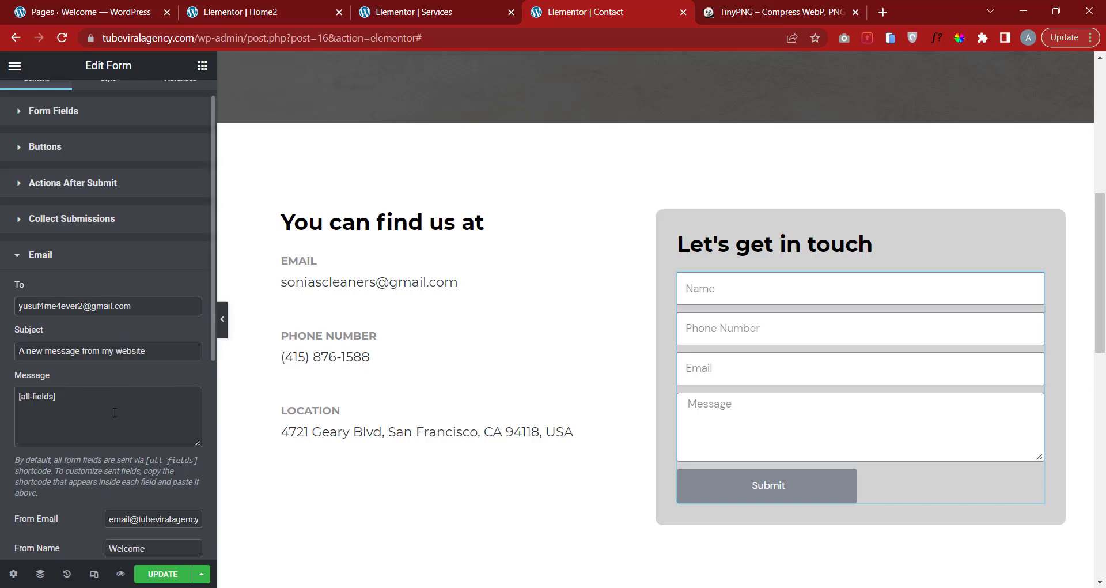
Set the From Name of the form's notification email to "my customer".
{"action": "scroll", "coordinate": [111, 392], "scroll_direction": "down", "scroll_amount": 1}
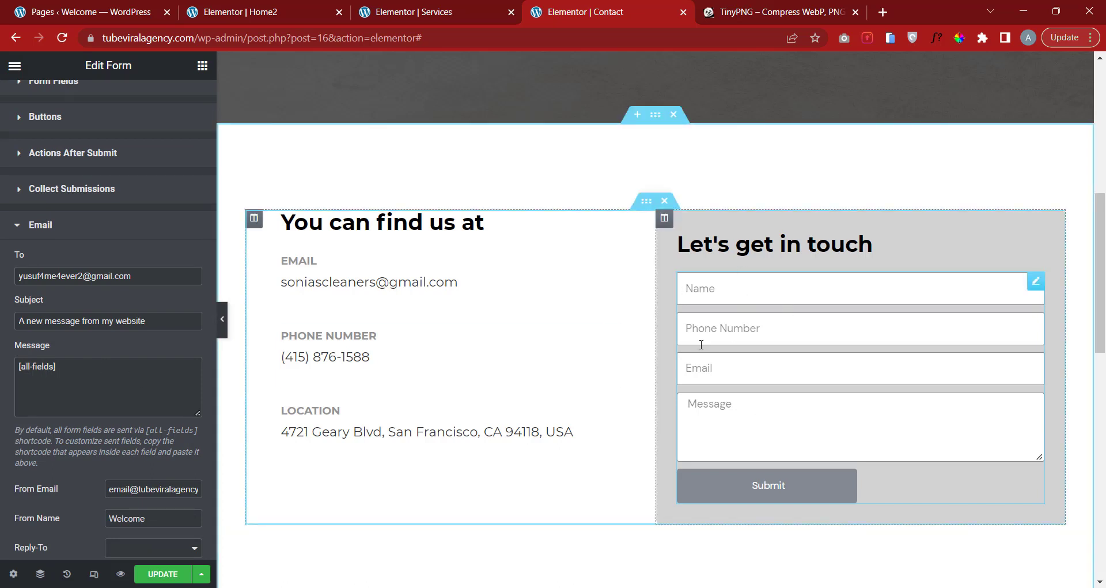
{"action": "scroll", "coordinate": [98, 395], "scroll_direction": "down", "scroll_amount": 4}
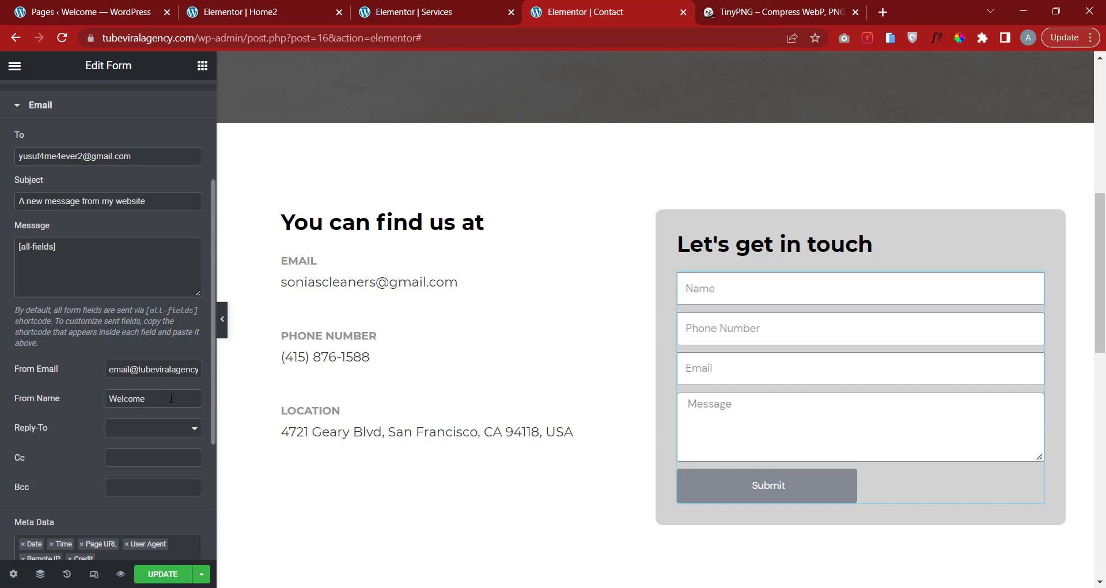
{"action": "left_click_drag", "start_coordinate": [157, 399], "coordinate": [47, 403]}
{"action": "type", "text": "my couston"}
{"action": "key", "text": "BackSpace"}
{"action": "type", "text": "mer"}
{"action": "right_click", "coordinate": [138, 397]}
{"action": "left_click", "coordinate": [200, 163]}
{"action": "left_click", "coordinate": [142, 435]}
{"action": "left_click", "coordinate": [141, 435]}
{"action": "left_click", "coordinate": [141, 435]}
{"action": "left_click", "coordinate": [142, 435]}
Review the notification email's Meta Data and Send As options, keeping HTML as the format.
{"action": "scroll", "coordinate": [113, 436], "scroll_direction": "down", "scroll_amount": 1}
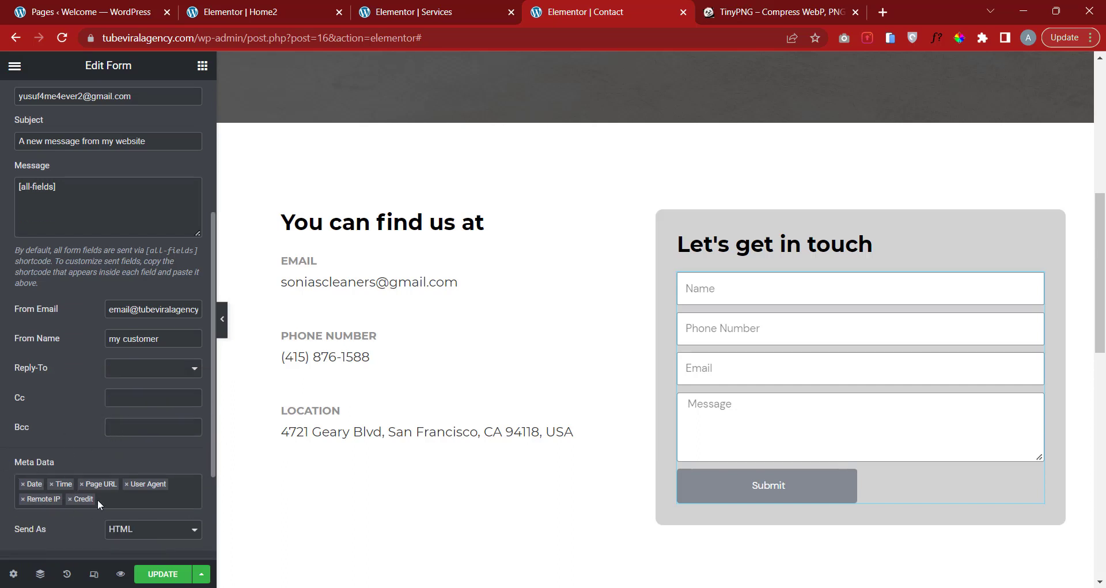
{"action": "scroll", "coordinate": [32, 461], "scroll_direction": "down", "scroll_amount": 2}
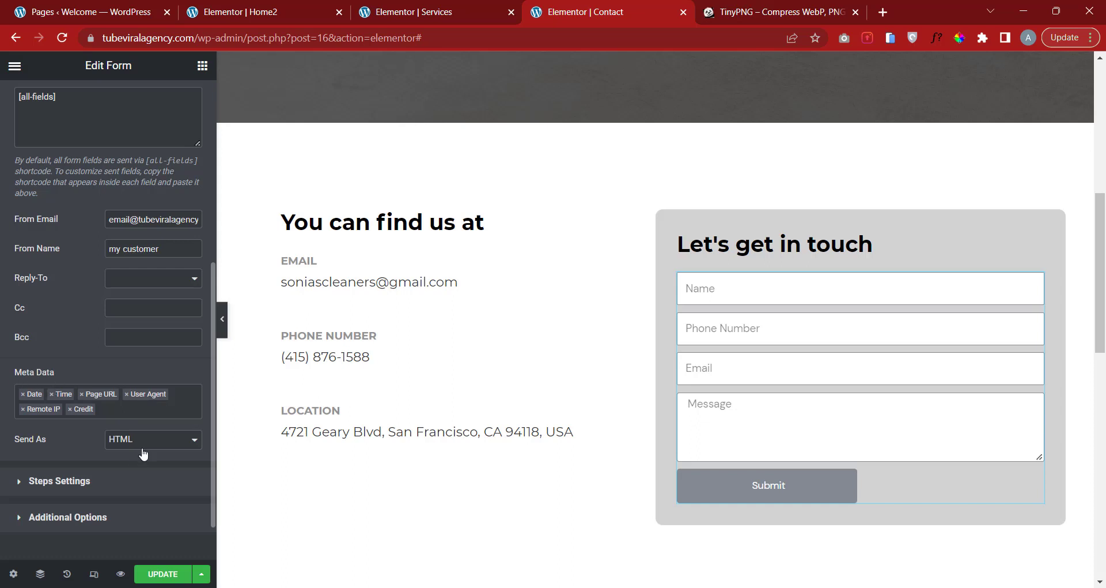
{"action": "scroll", "coordinate": [144, 451], "scroll_direction": "down", "scroll_amount": 1}
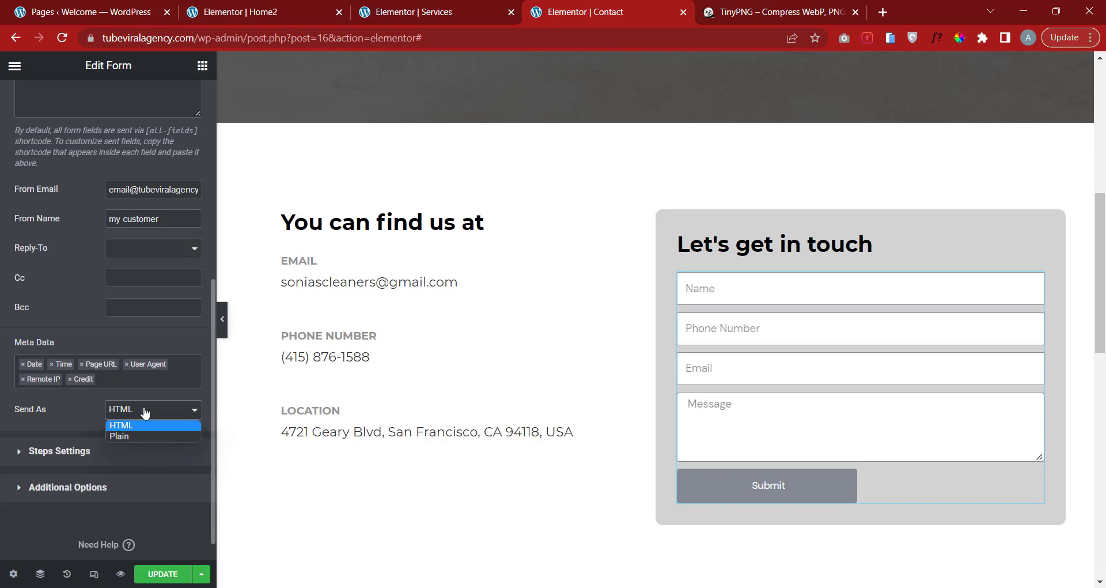
{"action": "left_click", "coordinate": [121, 425]}
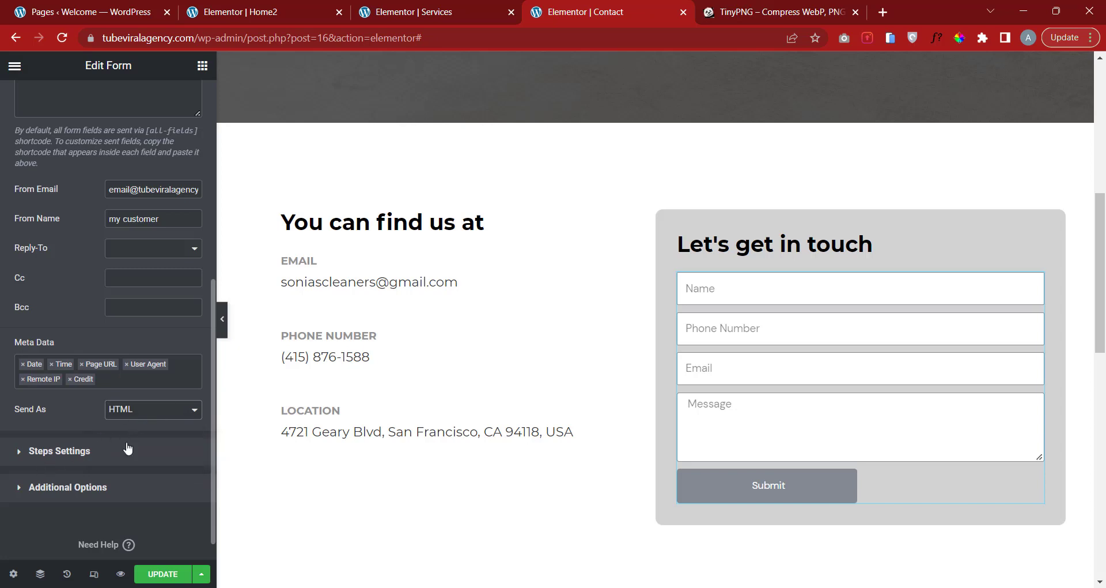
{"action": "scroll", "coordinate": [151, 406], "scroll_direction": "up", "scroll_amount": 3}
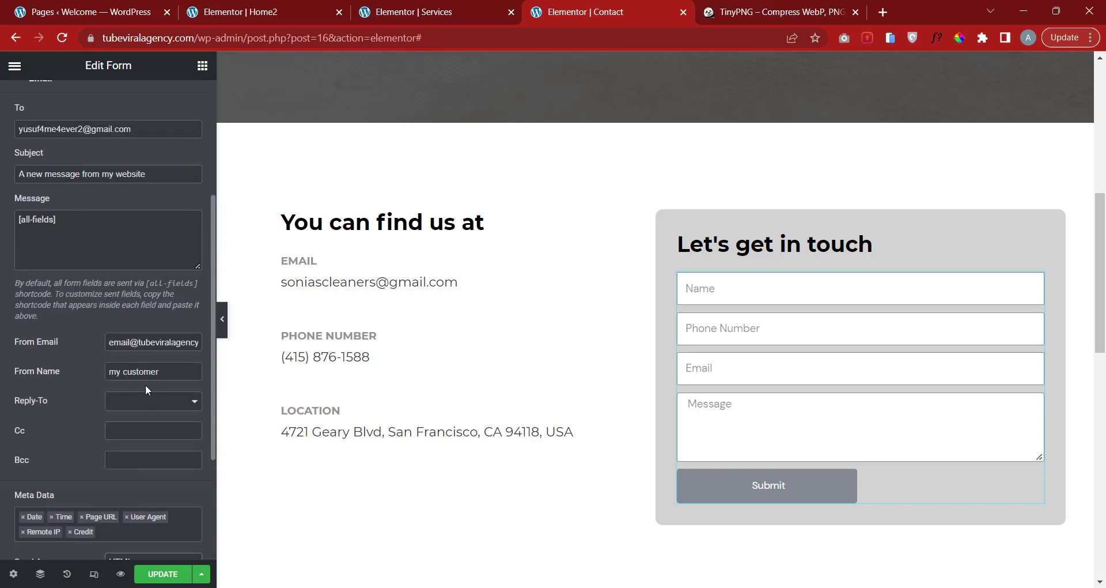
{"action": "scroll", "coordinate": [117, 243], "scroll_direction": "up", "scroll_amount": 2}
{"action": "left_click", "coordinate": [31, 176]}
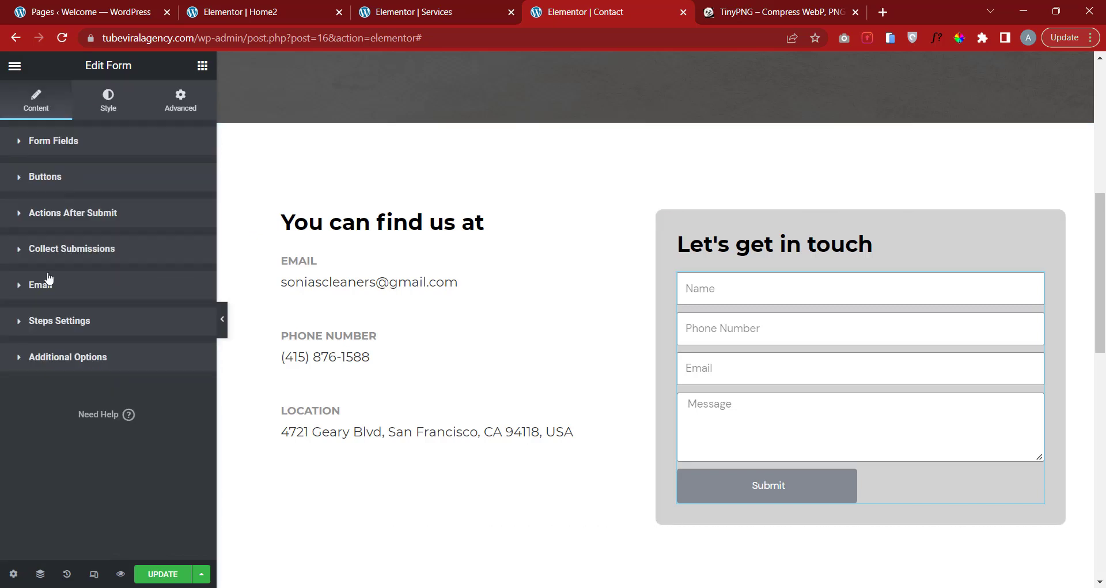
Look through the form's Steps Settings, including the Type and Shape choices, and its Additional Options.
{"action": "left_click", "coordinate": [60, 321]}
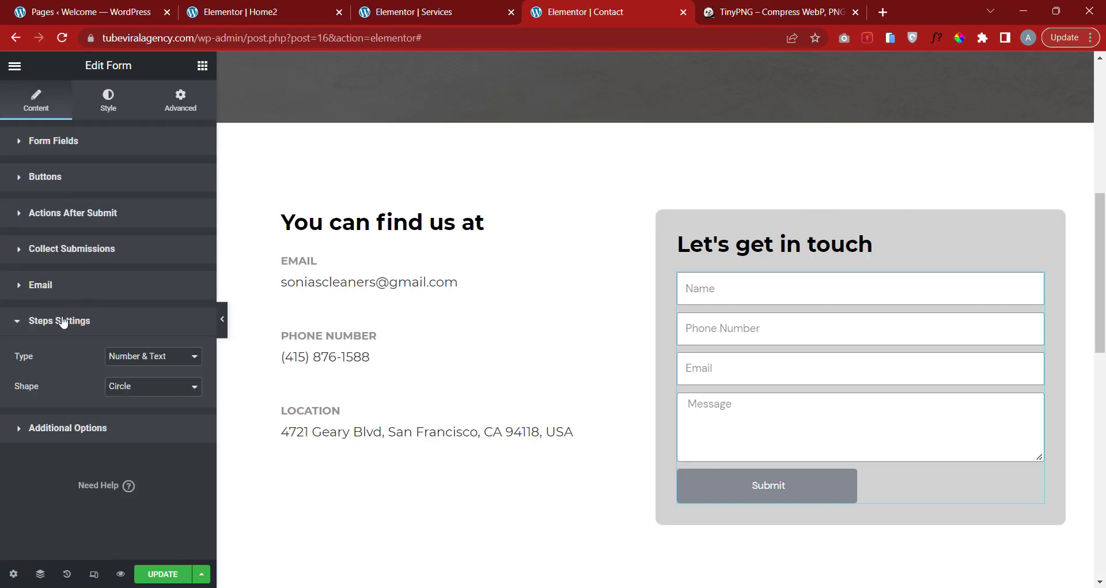
{"action": "left_click", "coordinate": [154, 357]}
{"action": "left_click", "coordinate": [151, 361]}
{"action": "left_click", "coordinate": [147, 390]}
{"action": "left_click", "coordinate": [146, 392]}
{"action": "left_click", "coordinate": [116, 324]}
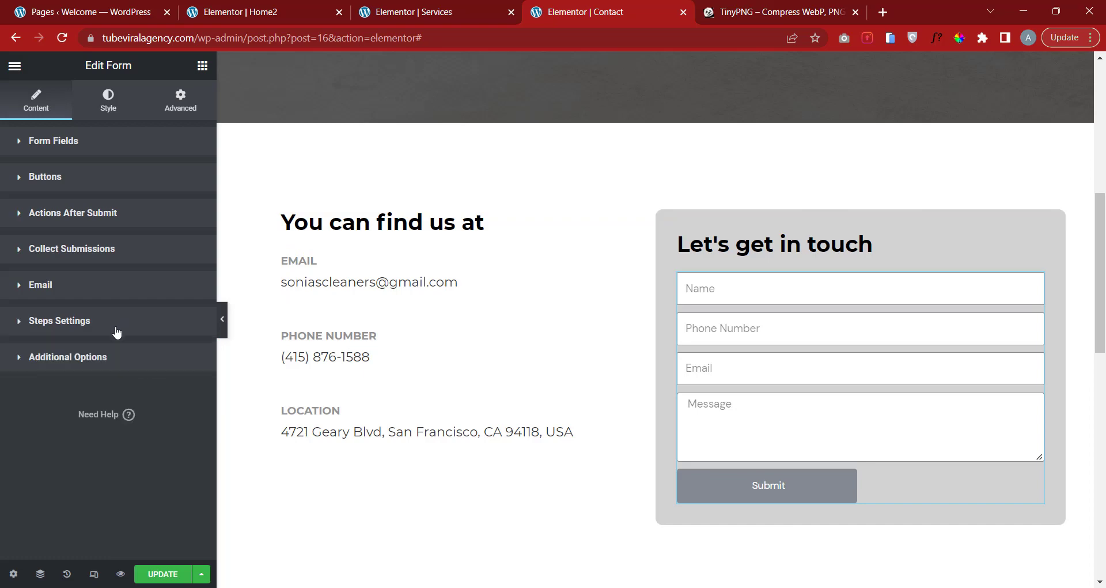
{"action": "left_click", "coordinate": [104, 361]}
{"action": "left_click", "coordinate": [104, 363]}
Look over the finished contact section and update the Contact page.
{"action": "scroll", "coordinate": [869, 395], "scroll_direction": "up", "scroll_amount": 4}
{"action": "scroll", "coordinate": [777, 381], "scroll_direction": "down", "scroll_amount": 5}
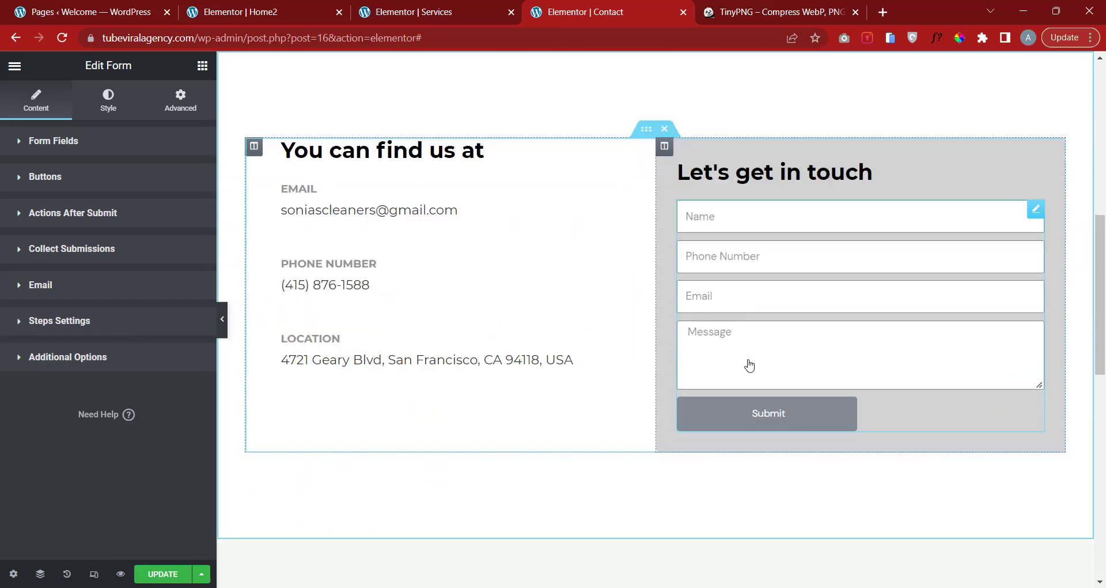
{"action": "scroll", "coordinate": [802, 323], "scroll_direction": "down", "scroll_amount": 1}
{"action": "scroll", "coordinate": [795, 308], "scroll_direction": "up", "scroll_amount": 2}
{"action": "scroll", "coordinate": [795, 309], "scroll_direction": "down", "scroll_amount": 3}
{"action": "left_click", "coordinate": [162, 573]}
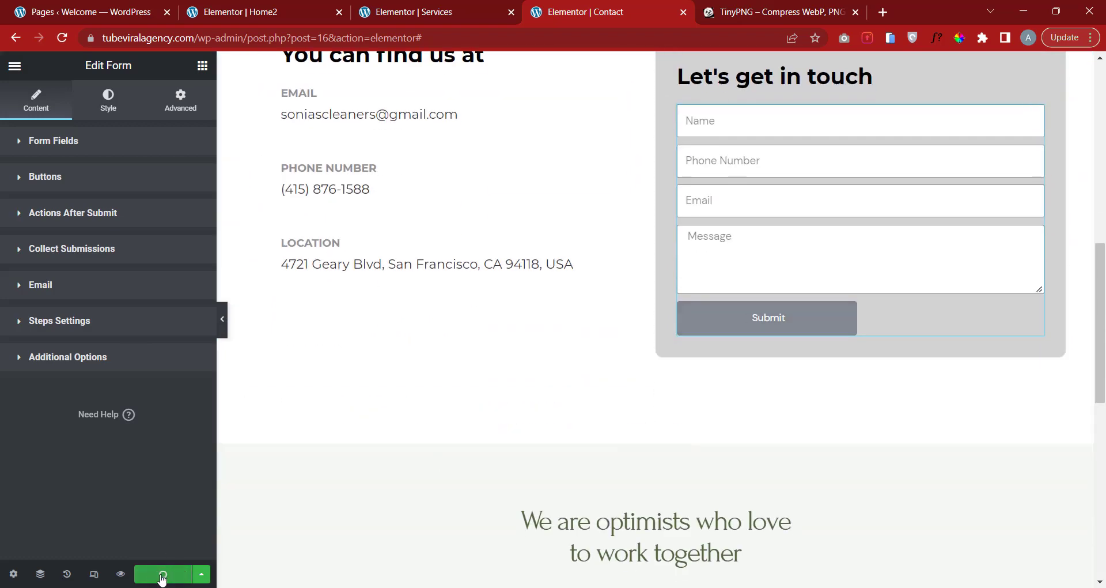
Delete the "We are optimists who love to work together" team section below the contact form.
{"action": "scroll", "coordinate": [751, 388], "scroll_direction": "down", "scroll_amount": 3}
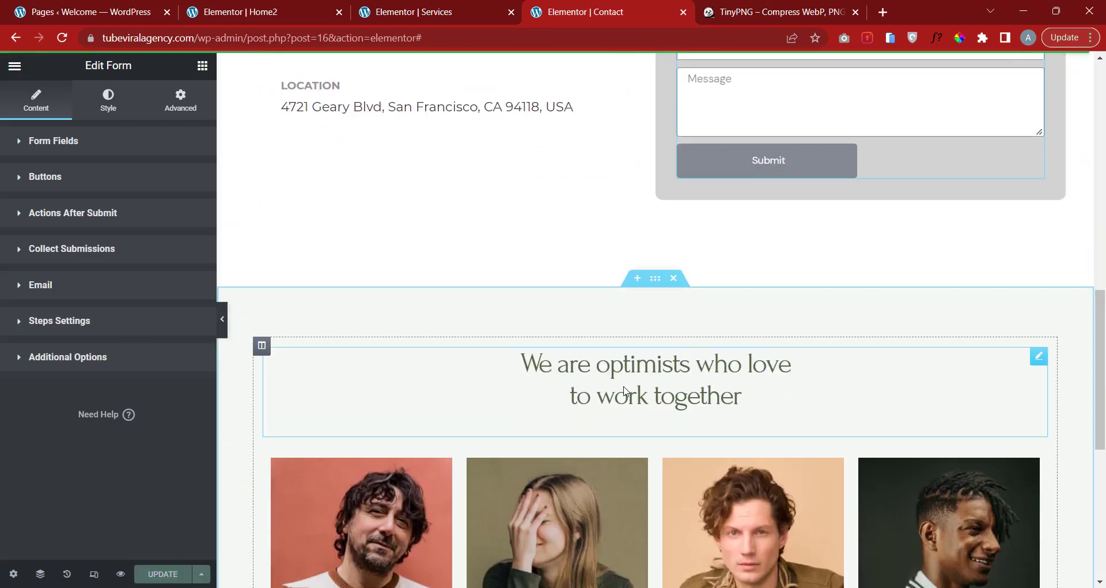
{"action": "scroll", "coordinate": [631, 390], "scroll_direction": "down", "scroll_amount": 6}
{"action": "scroll", "coordinate": [640, 389], "scroll_direction": "up", "scroll_amount": 6}
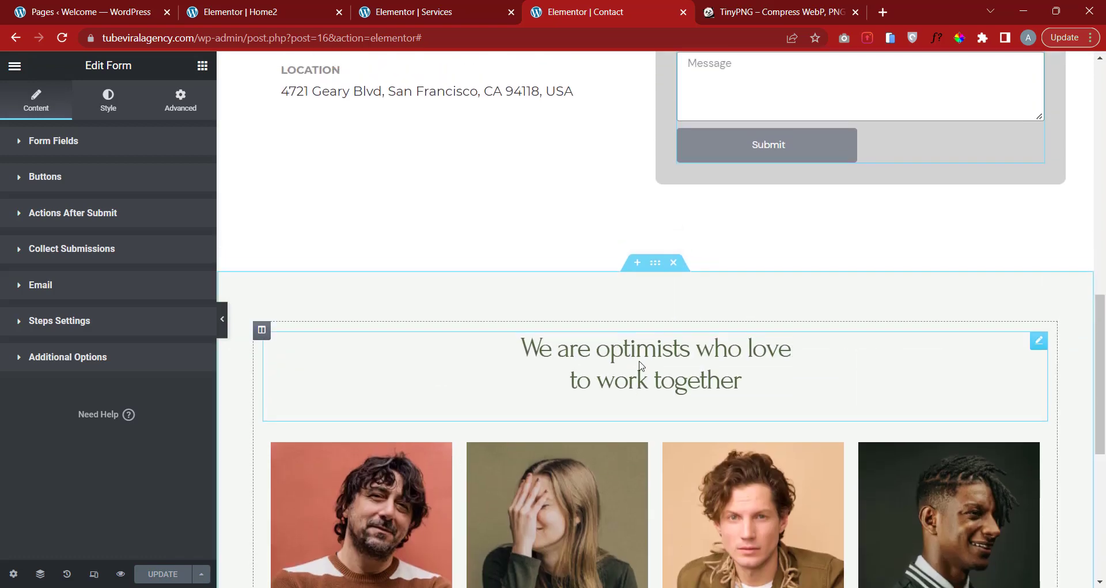
{"action": "scroll", "coordinate": [639, 366], "scroll_direction": "up", "scroll_amount": 1}
{"action": "left_click", "coordinate": [683, 321]}
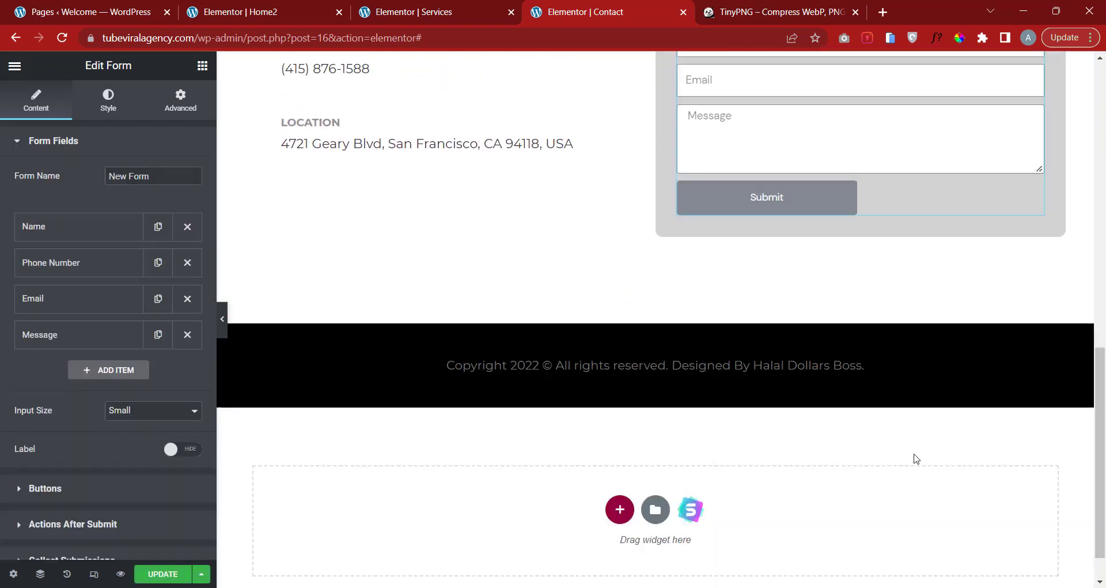
Update the Contact page and open its preview.
{"action": "left_click", "coordinate": [162, 574]}
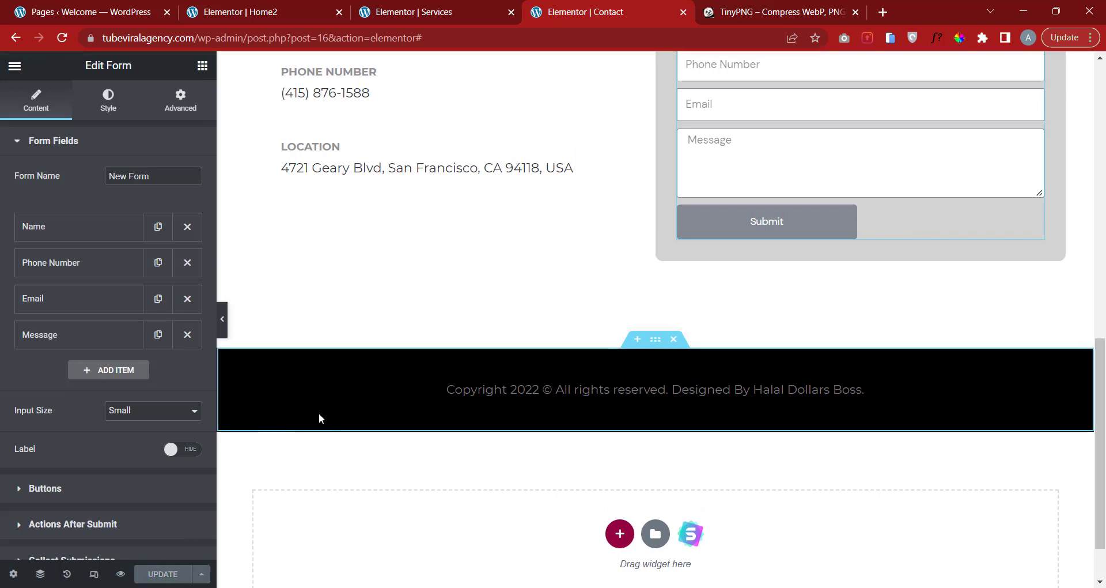
{"action": "left_click", "coordinate": [120, 574]}
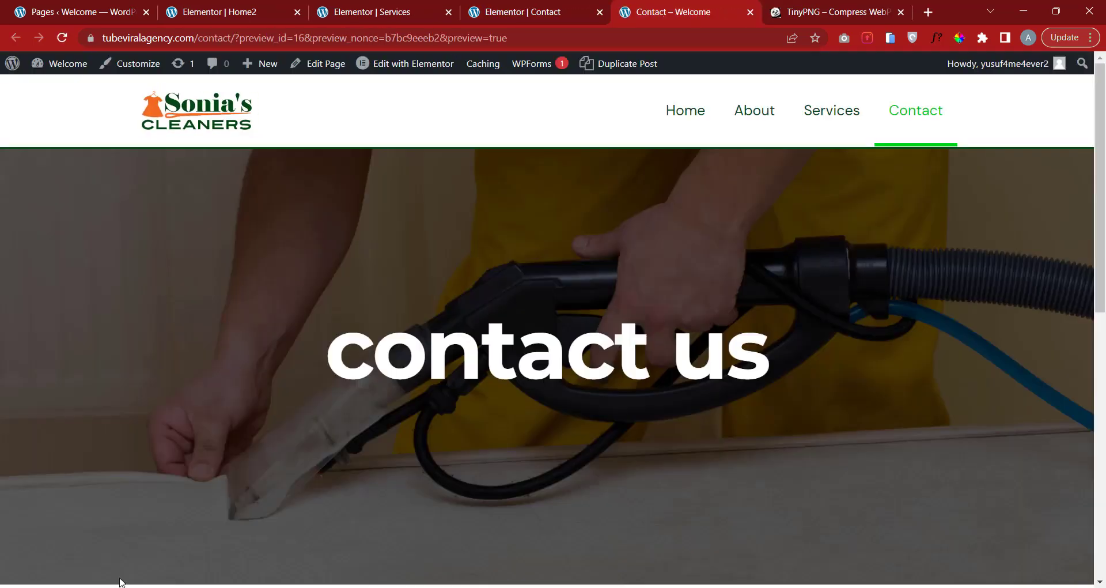
Look over the Contact page preview from the banner to the footer, and return to the page's Elementor editor.
{"action": "scroll", "coordinate": [560, 363], "scroll_direction": "down", "scroll_amount": 7}
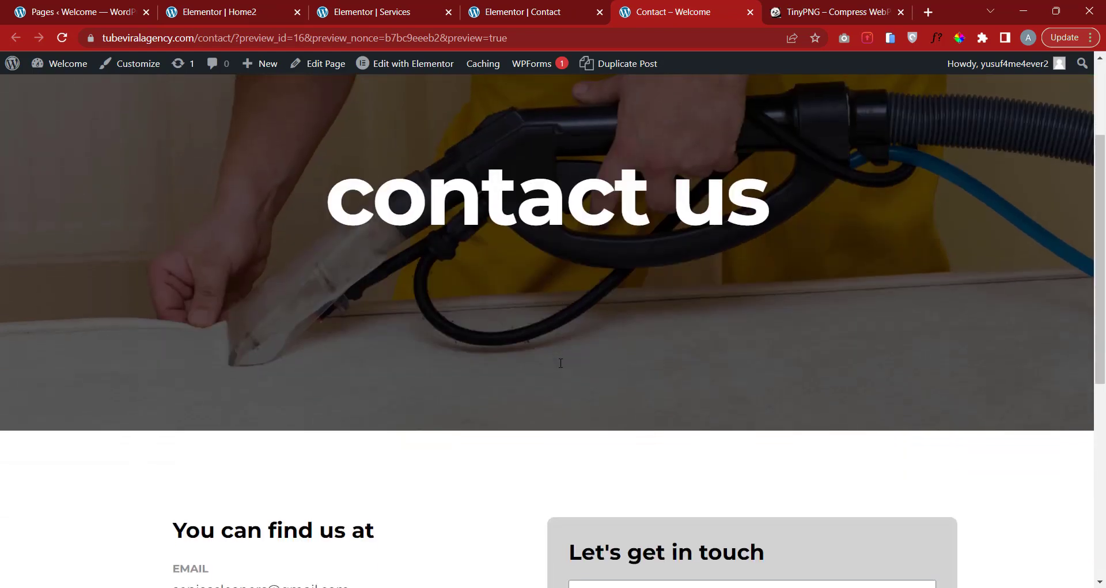
{"action": "scroll", "coordinate": [560, 365], "scroll_direction": "down", "scroll_amount": 3}
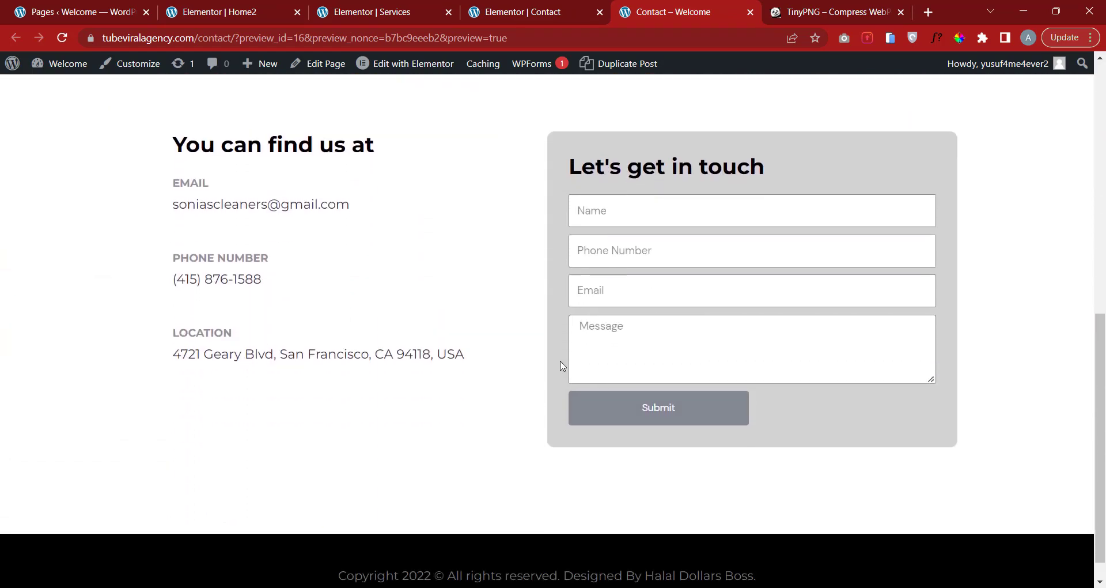
{"action": "scroll", "coordinate": [561, 365], "scroll_direction": "up", "scroll_amount": 3}
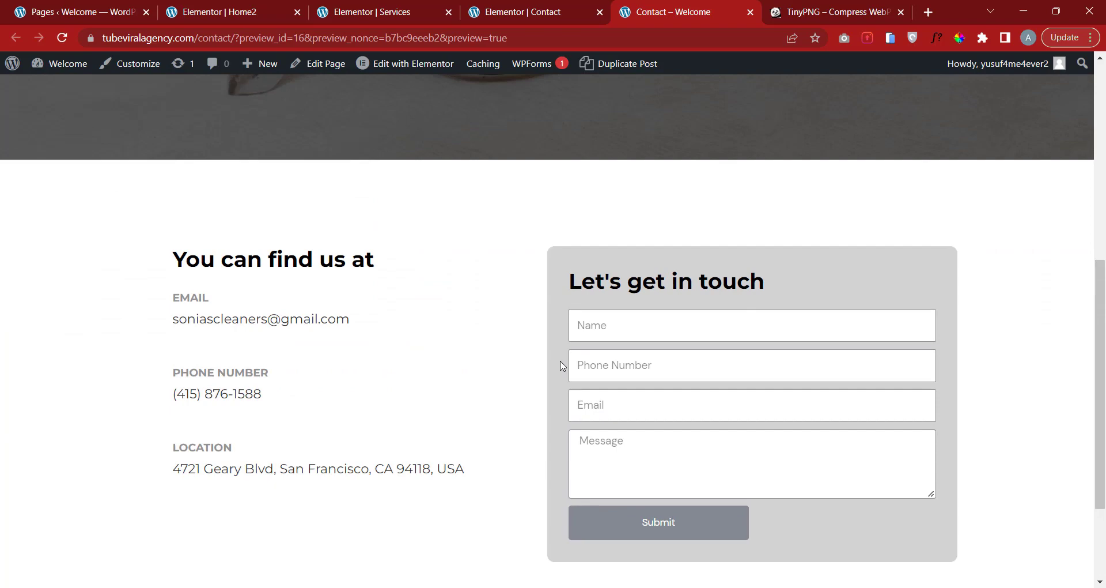
{"action": "scroll", "coordinate": [562, 365], "scroll_direction": "up", "scroll_amount": 7}
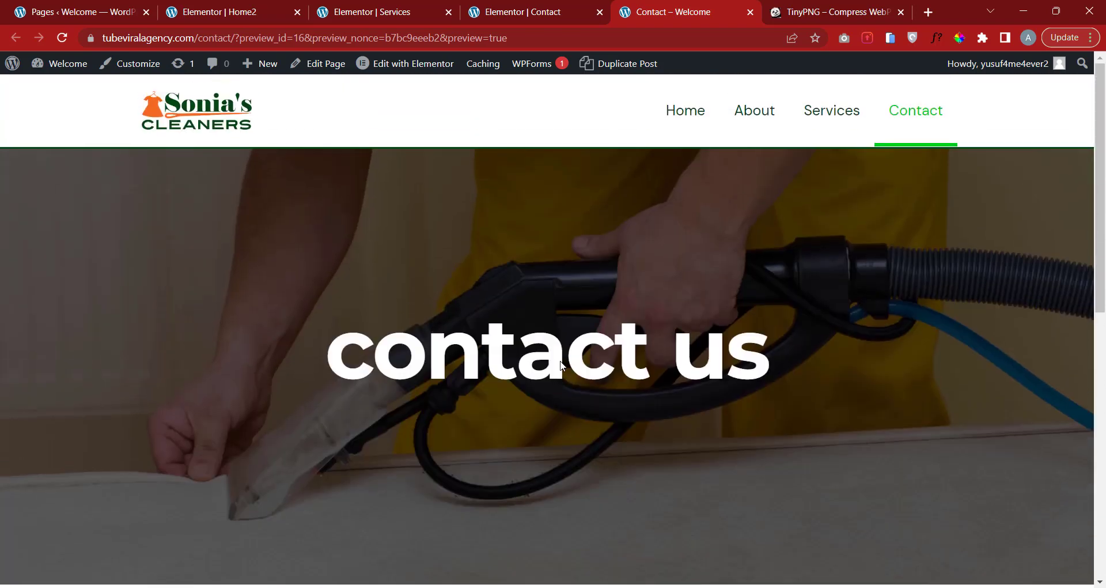
{"action": "scroll", "coordinate": [562, 361], "scroll_direction": "down", "scroll_amount": 4}
{"action": "scroll", "coordinate": [565, 361], "scroll_direction": "up", "scroll_amount": 4}
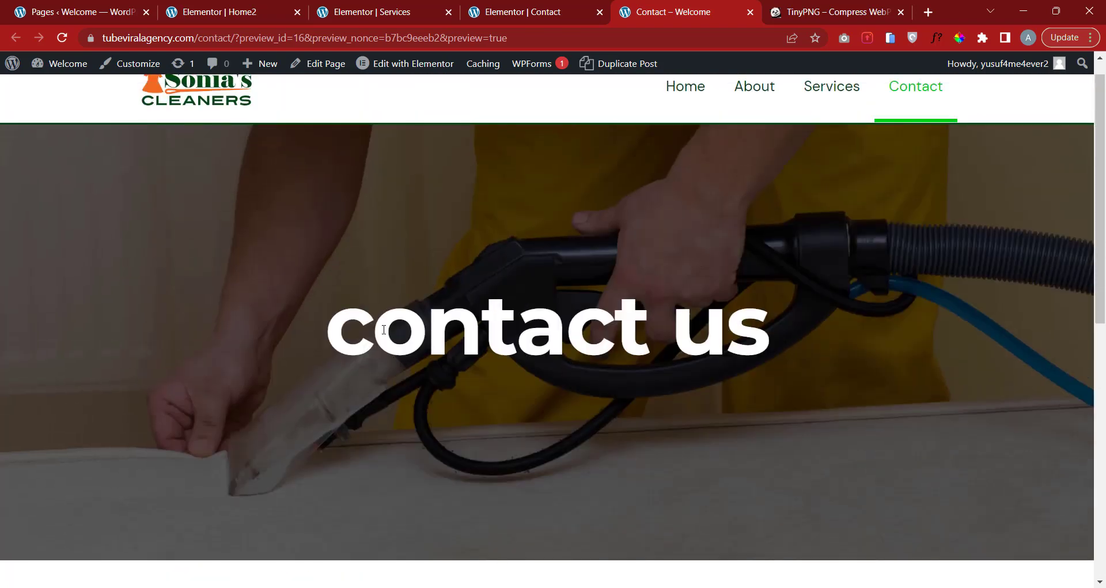
{"action": "left_click", "coordinate": [563, 15]}
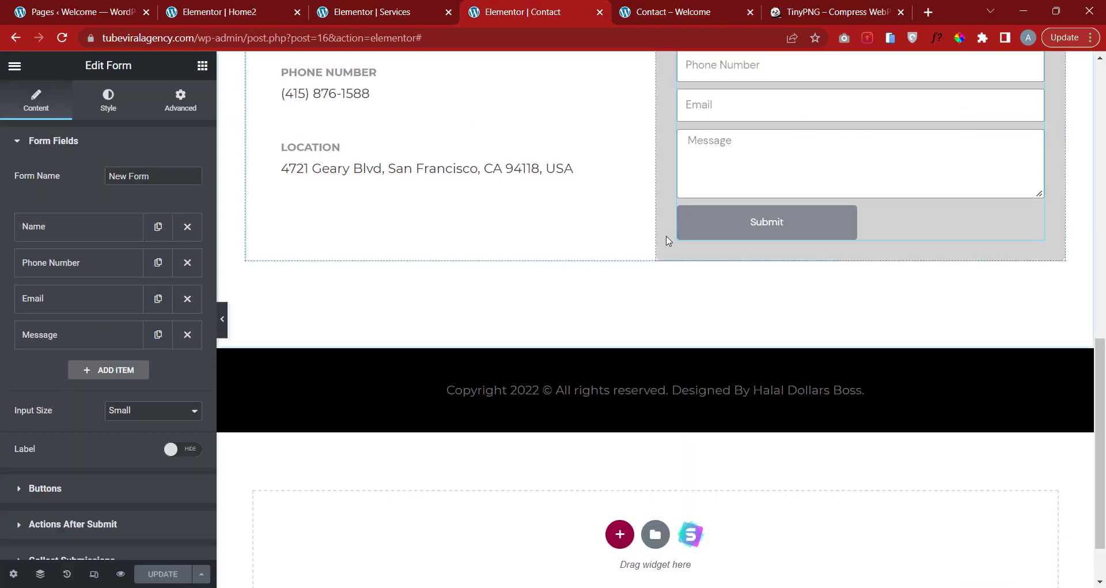
{"action": "scroll", "coordinate": [662, 240], "scroll_direction": "up", "scroll_amount": 10}
{"action": "scroll", "coordinate": [699, 217], "scroll_direction": "up", "scroll_amount": 3}
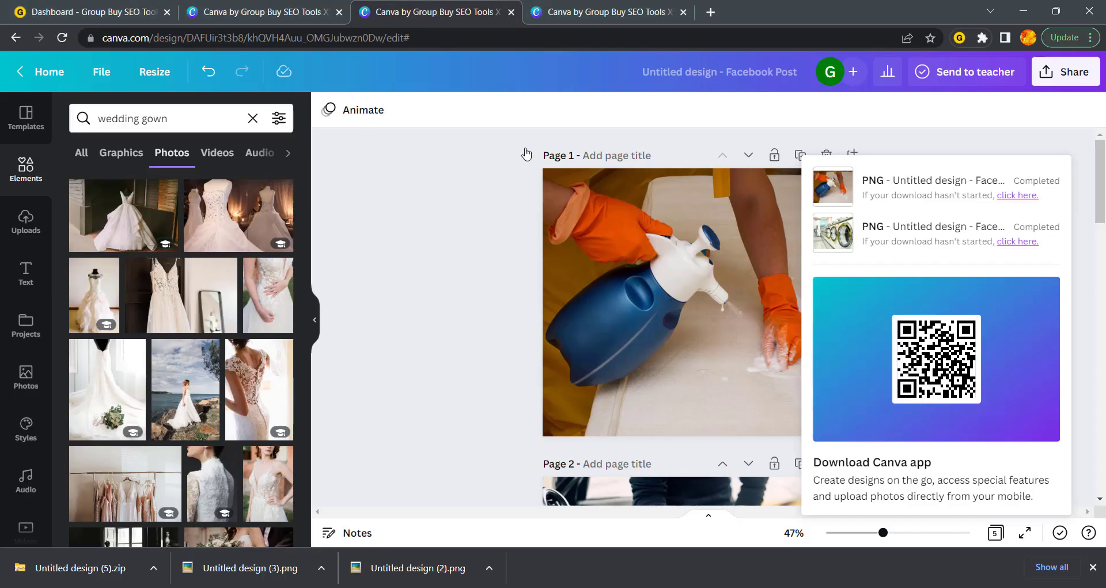
Switch to the Canva presentation design, add a blank second page, and search the photos for "contact us".
{"action": "left_click", "coordinate": [618, 4]}
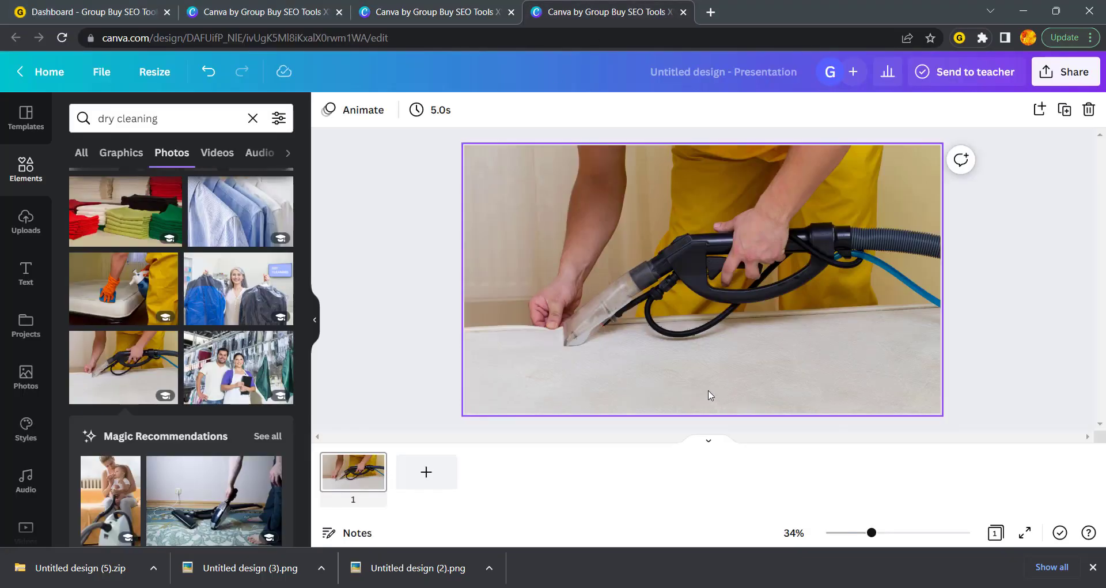
{"action": "left_click", "coordinate": [432, 481]}
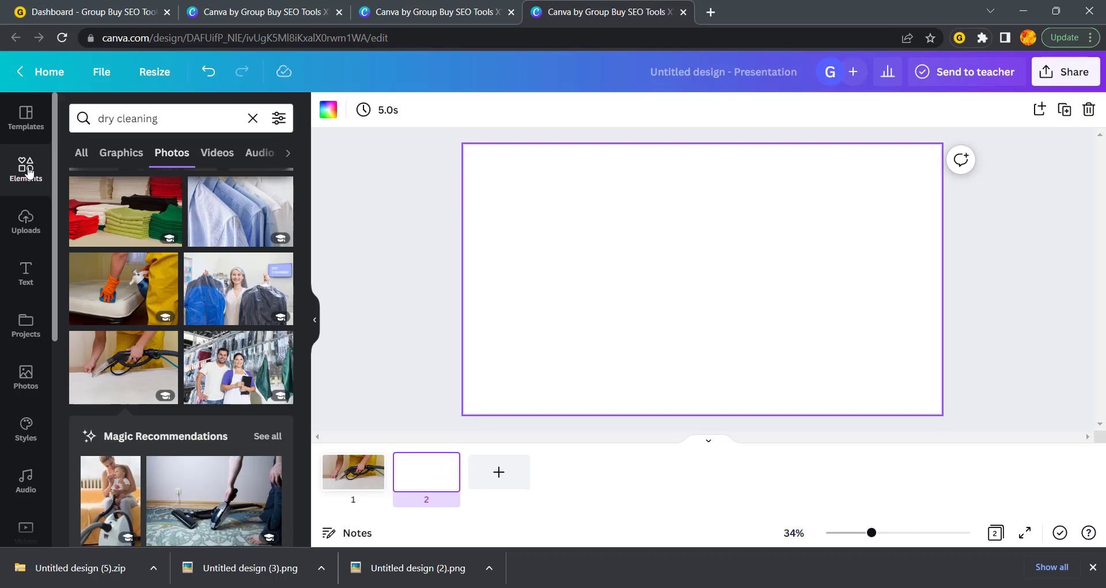
{"action": "left_click", "coordinate": [128, 123]}
{"action": "key", "text": "ctrl+a"}
{"action": "type", "text": "c"}
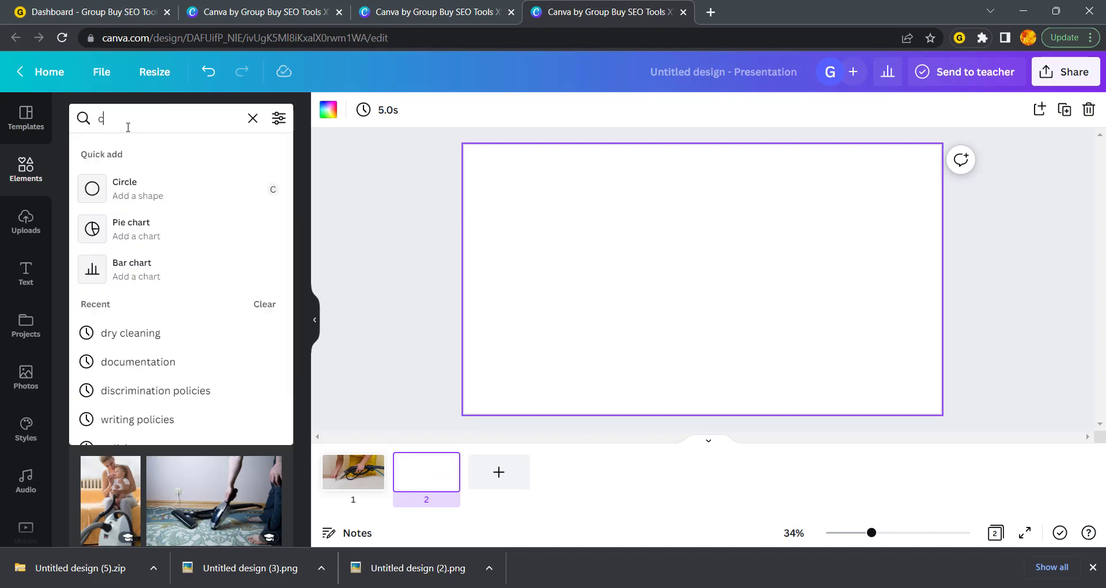
{"action": "type", "text": "on"}
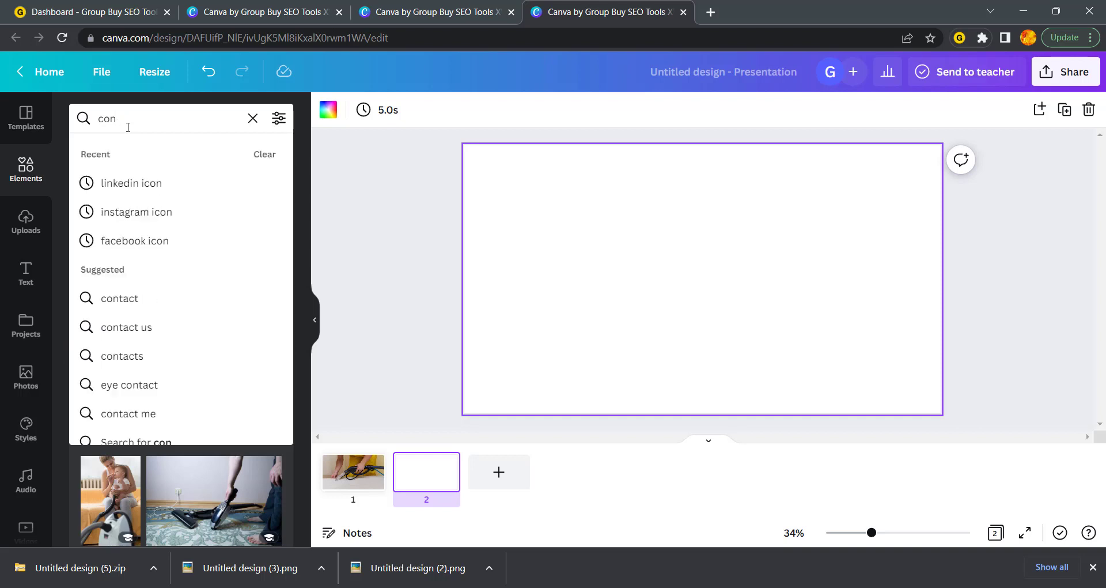
{"action": "type", "text": "tact u"}
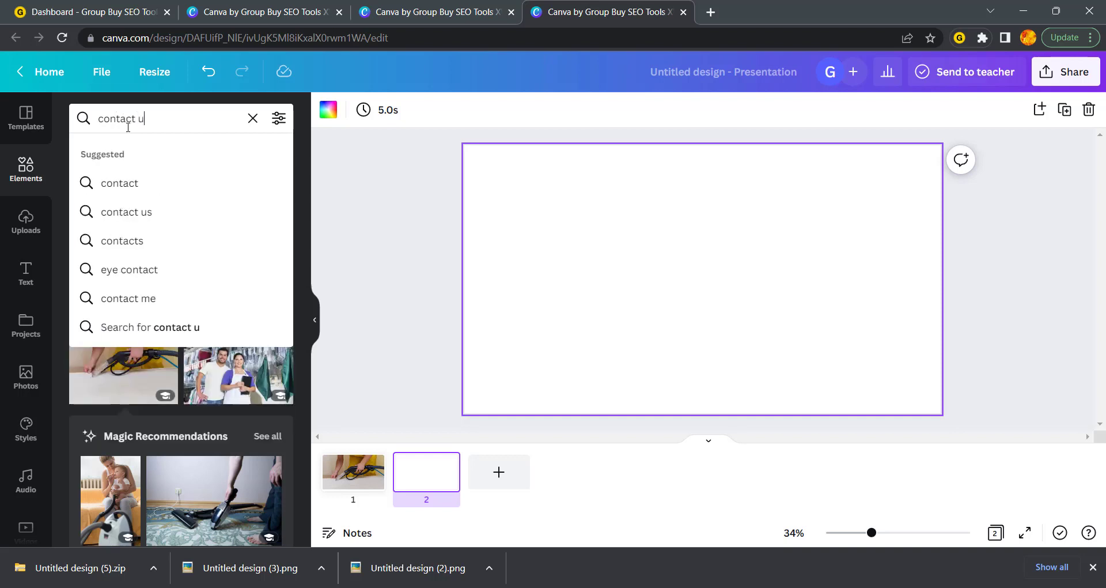
{"action": "type", "text": "s"}
{"action": "key", "text": "Return"}
Place the red telephone handset photo on page 2 and enlarge it from the page's upper-left corner to cover the whole page.
{"action": "scroll", "coordinate": [207, 401], "scroll_direction": "down", "scroll_amount": 2}
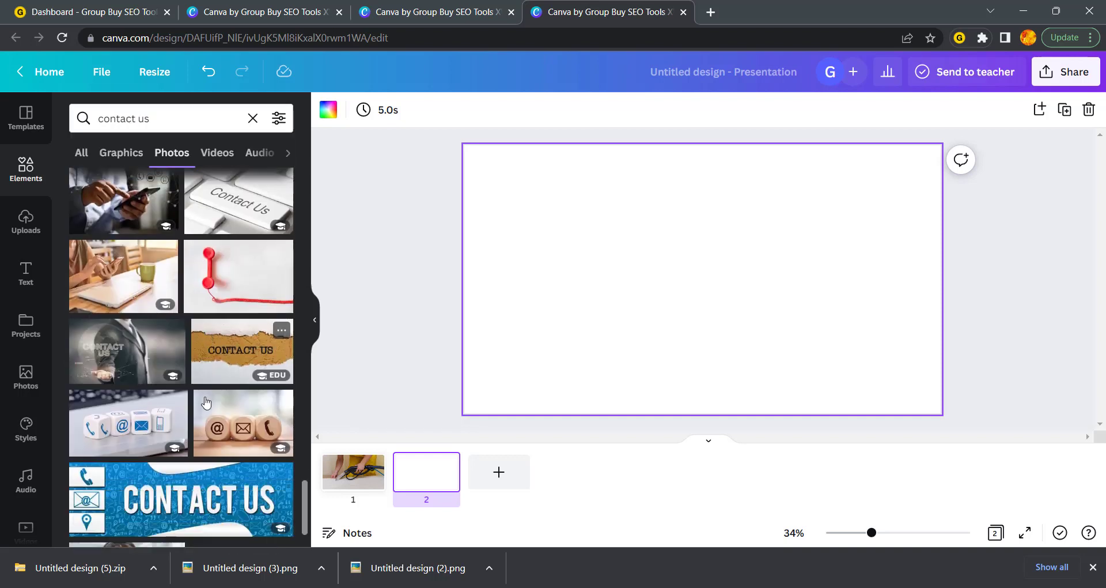
{"action": "scroll", "coordinate": [213, 397], "scroll_direction": "up", "scroll_amount": 3}
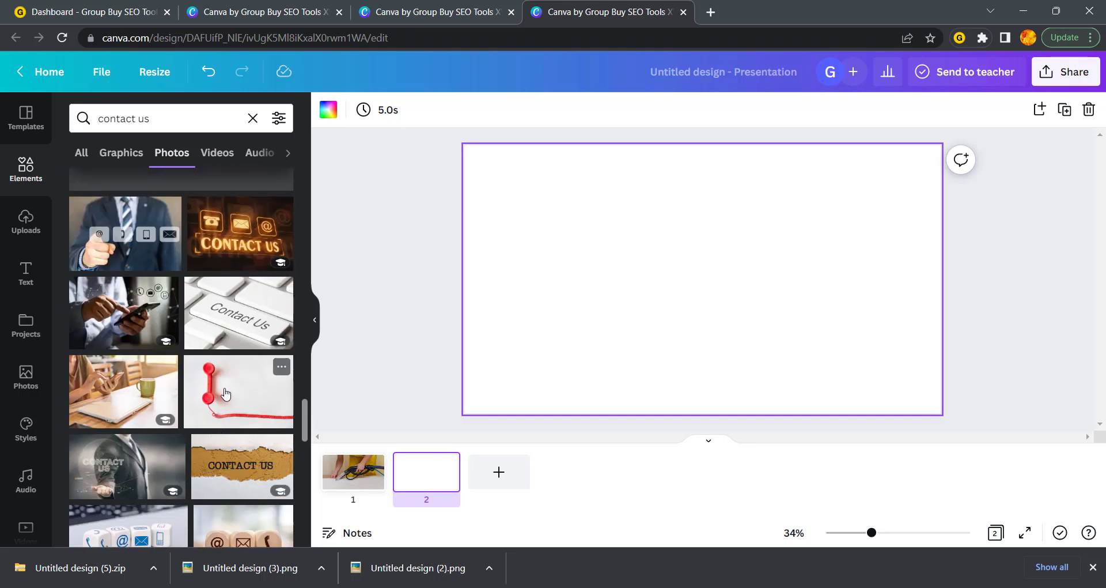
{"action": "left_click", "coordinate": [229, 396]}
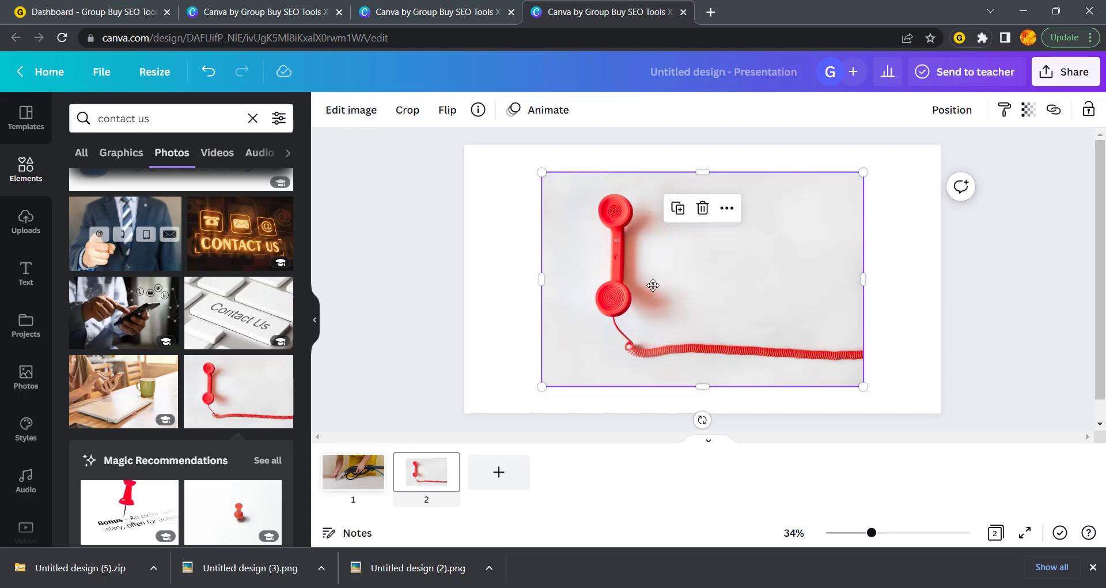
{"action": "left_click_drag", "start_coordinate": [652, 285], "coordinate": [635, 267]}
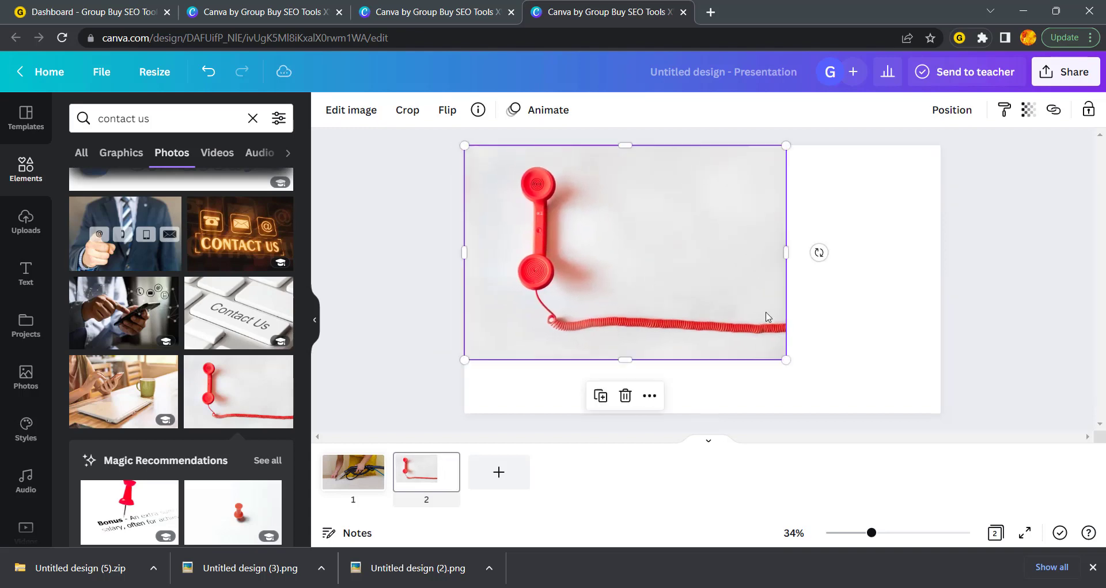
{"action": "left_click_drag", "start_coordinate": [785, 359], "coordinate": [993, 492]}
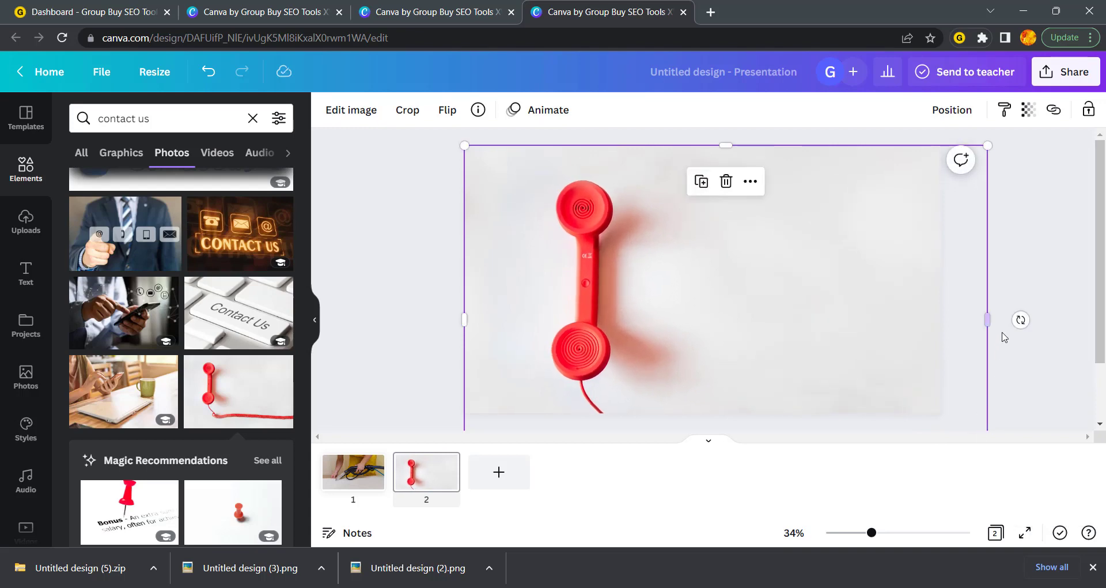
{"action": "left_click", "coordinate": [1032, 272]}
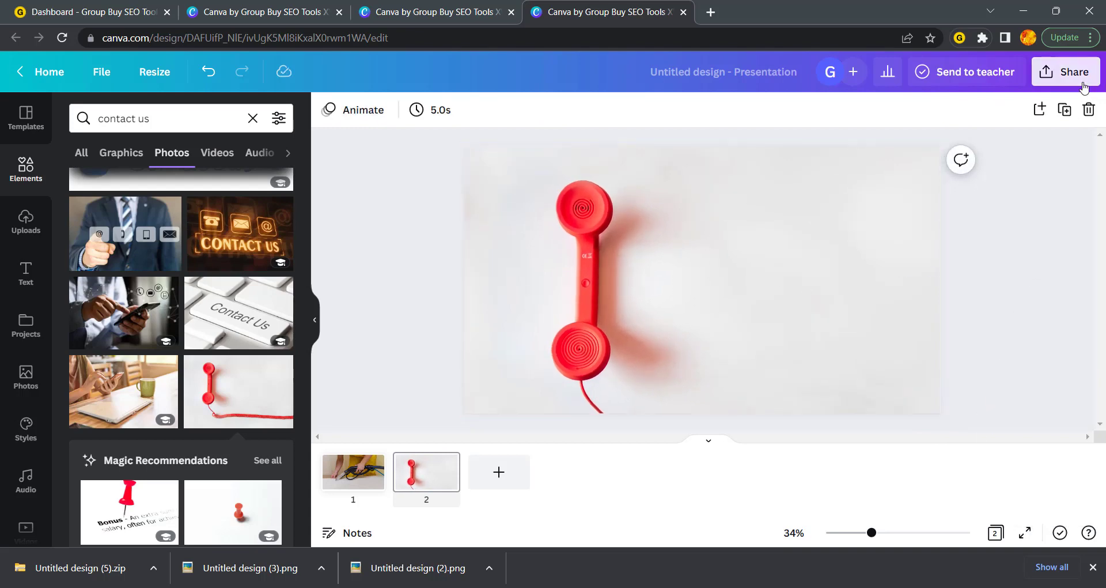
Download only page 2 of the presentation design, leaving page 1 out.
{"action": "left_click", "coordinate": [1066, 71]}
{"action": "scroll", "coordinate": [934, 386], "scroll_direction": "down", "scroll_amount": 1}
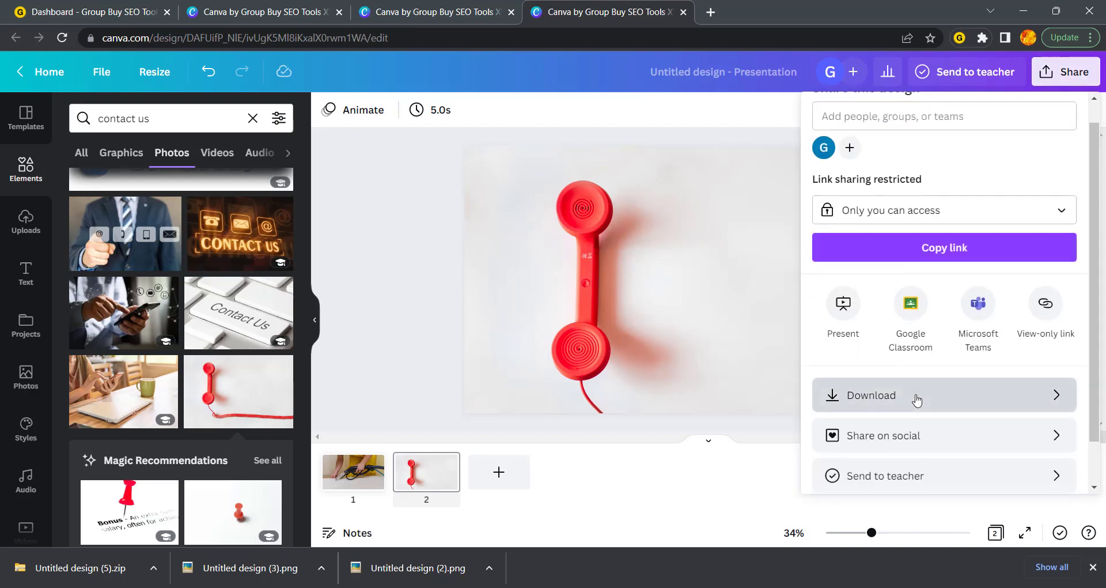
{"action": "left_click", "coordinate": [916, 395]}
{"action": "left_click", "coordinate": [906, 333]}
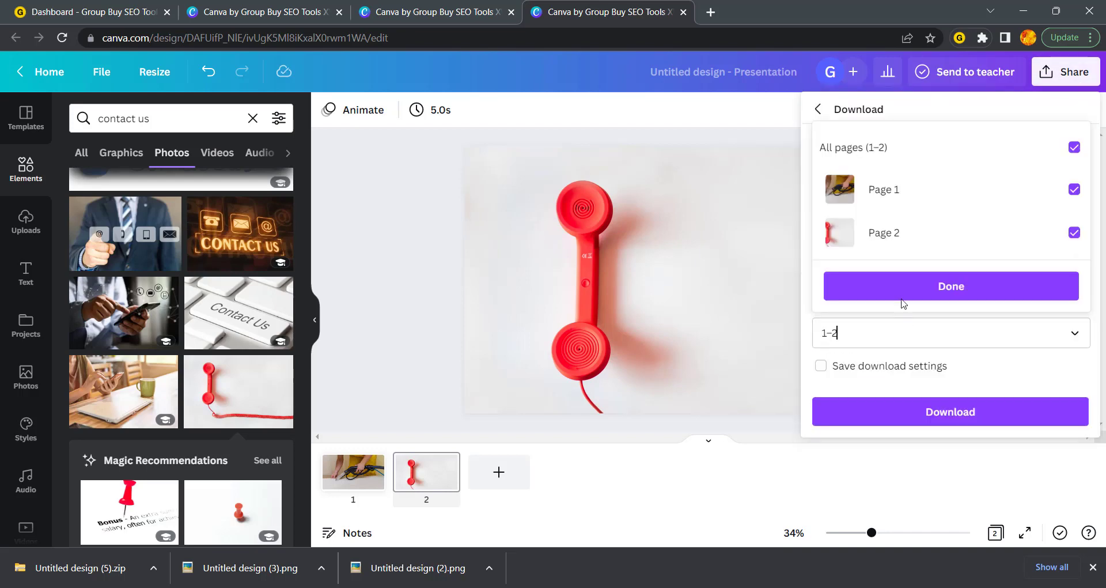
{"action": "left_click", "coordinate": [1074, 190]}
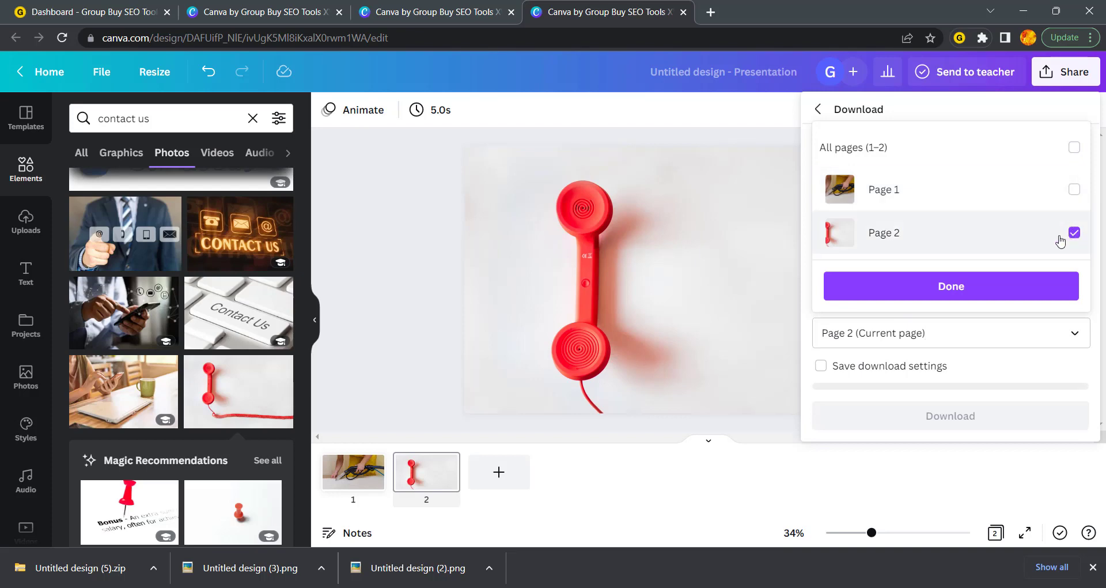
{"action": "left_click", "coordinate": [999, 286]}
{"action": "left_click", "coordinate": [915, 418]}
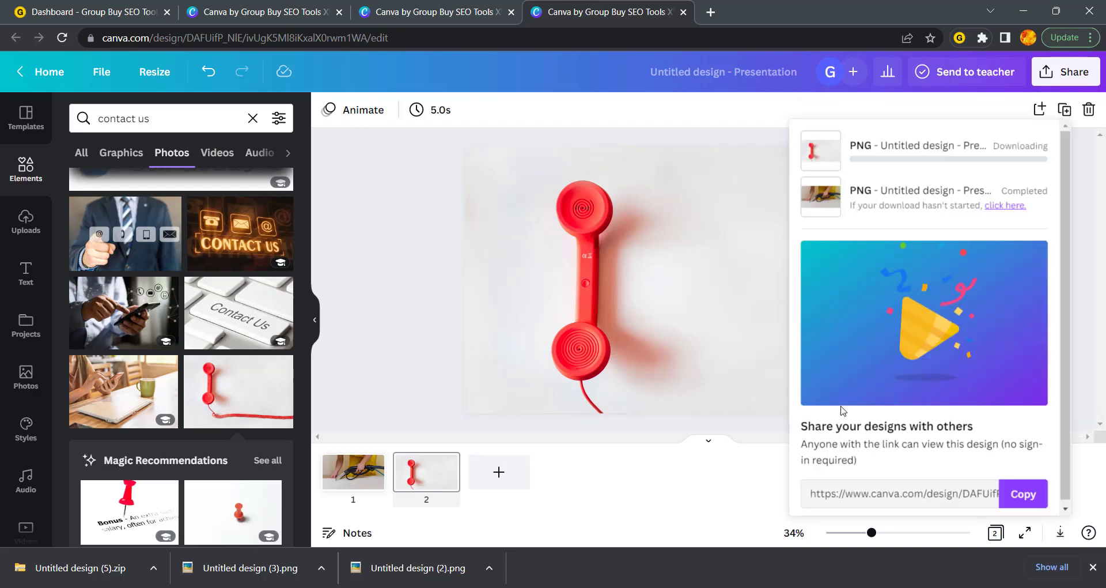
Switch to TinyPNG, compress "Untitled design (4).png" from the Downloads folder, and download the compressed image.
{"action": "left_click", "coordinate": [185, 587]}
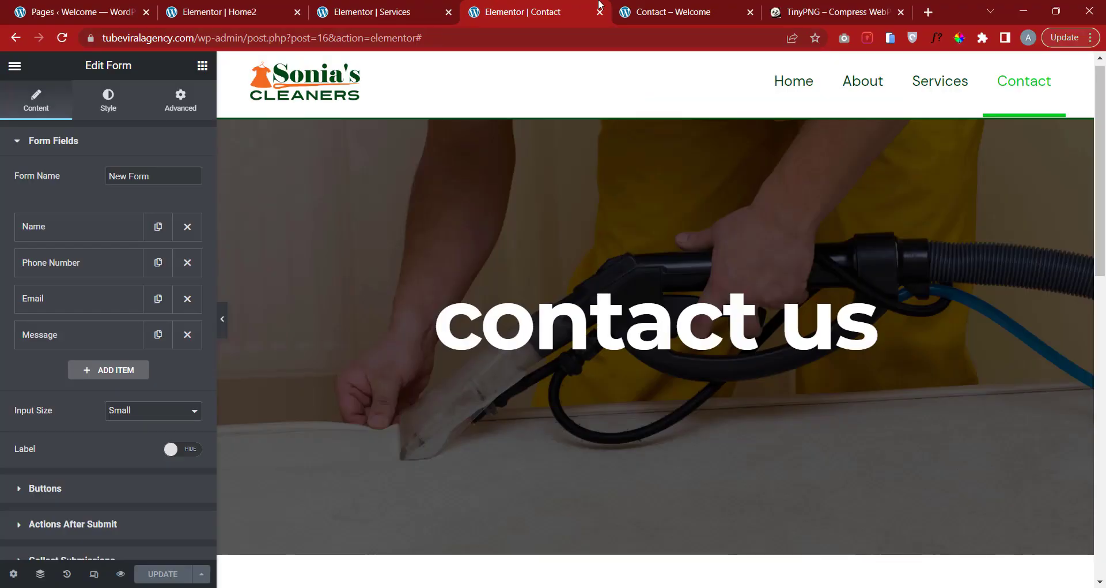
{"action": "left_click", "coordinate": [835, 13]}
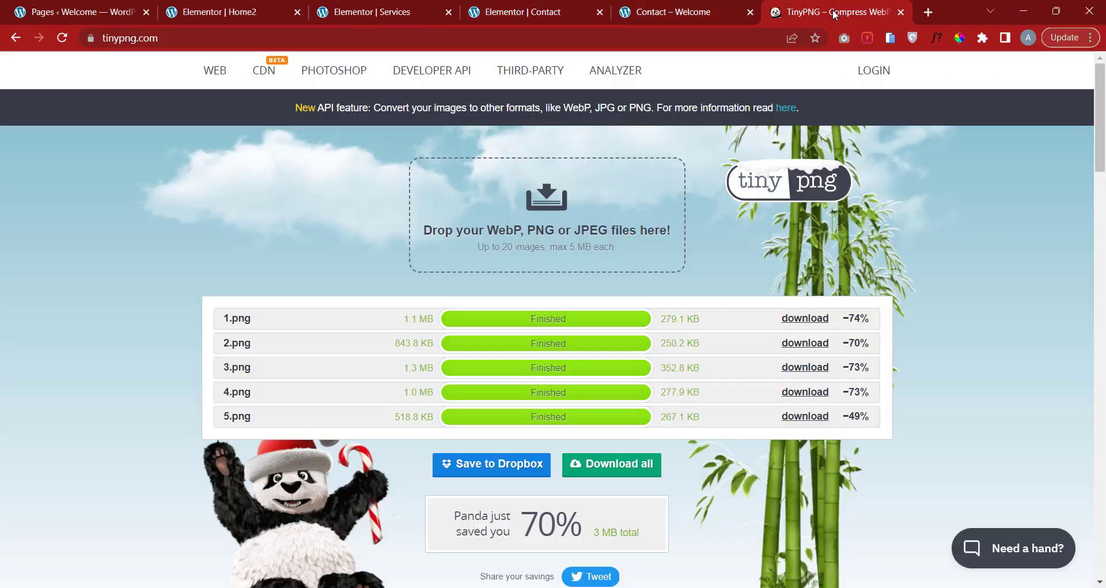
{"action": "left_click", "coordinate": [563, 212]}
{"action": "left_click", "coordinate": [434, 286]}
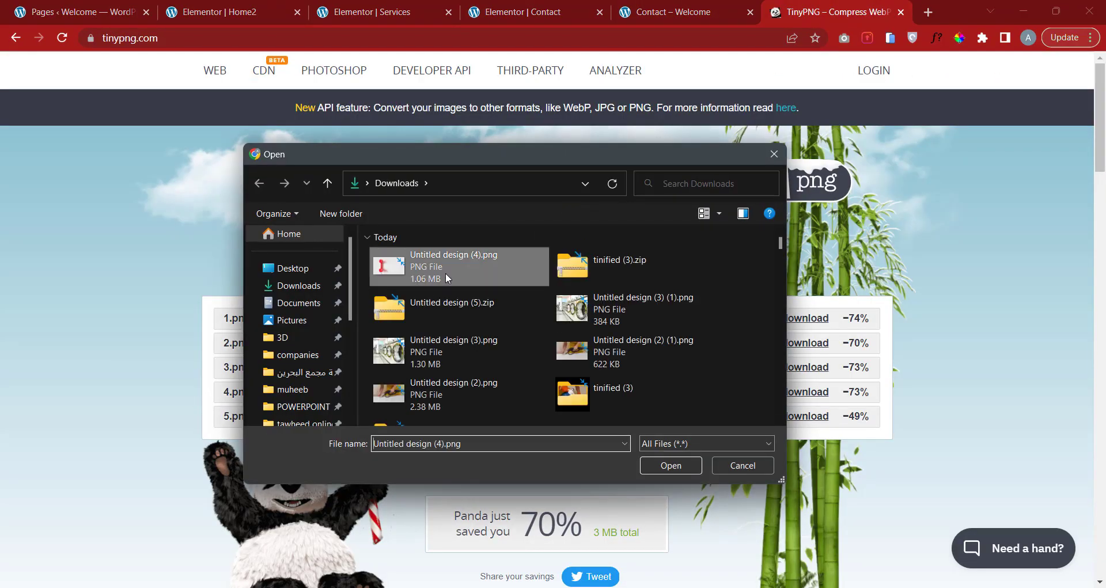
{"action": "left_click", "coordinate": [669, 464]}
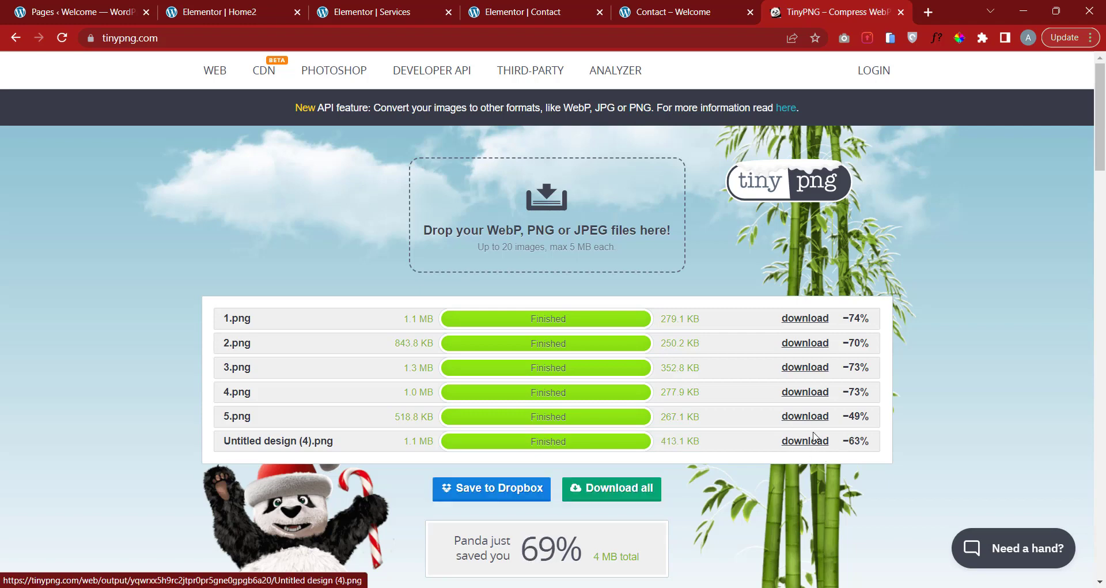
{"action": "left_click", "coordinate": [807, 440]}
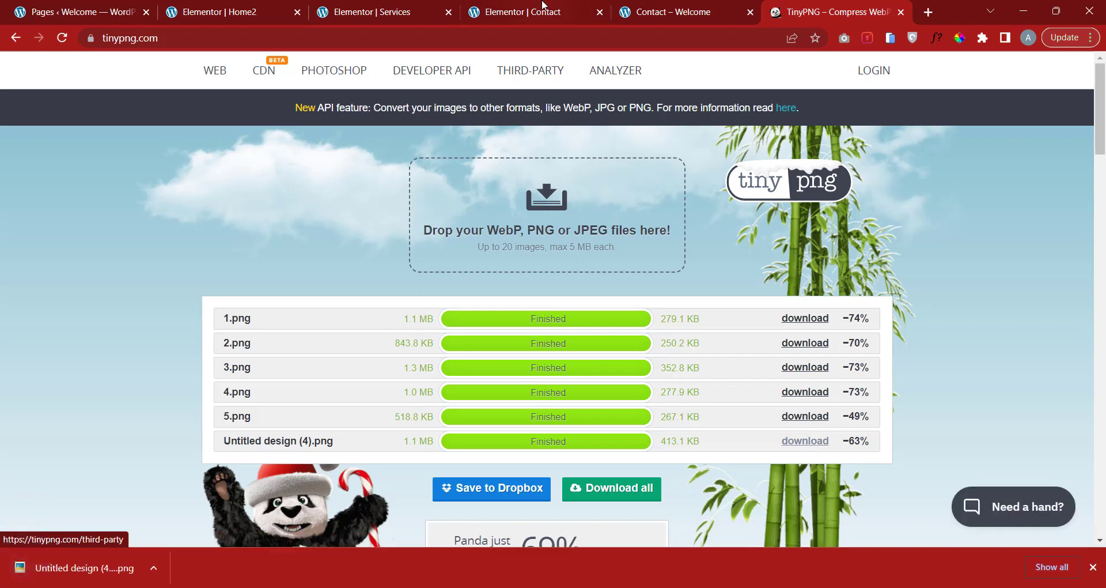
In the Contact page's Elementor editor, replace the "contact us" banner section's background image with the uploaded "Untitled design (4) (1).png".
{"action": "left_click", "coordinate": [670, 9]}
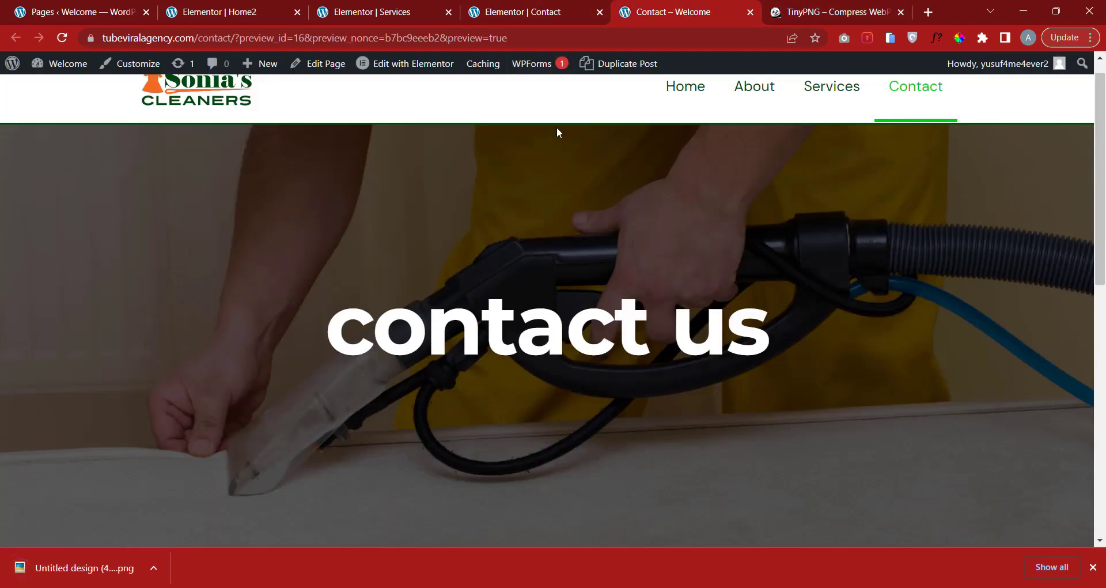
{"action": "left_click", "coordinate": [536, 6]}
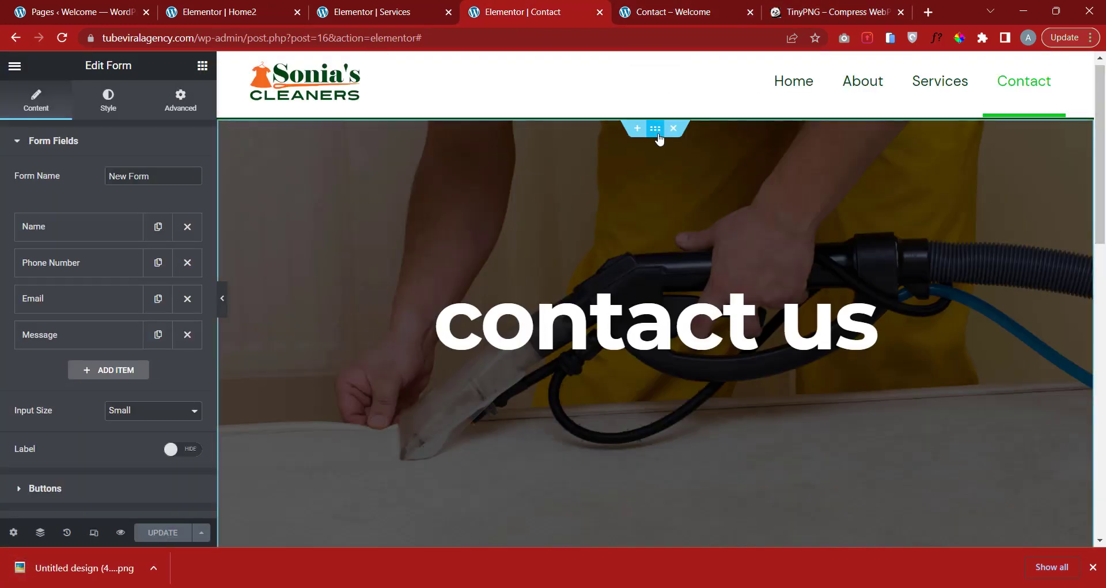
{"action": "left_click", "coordinate": [658, 134]}
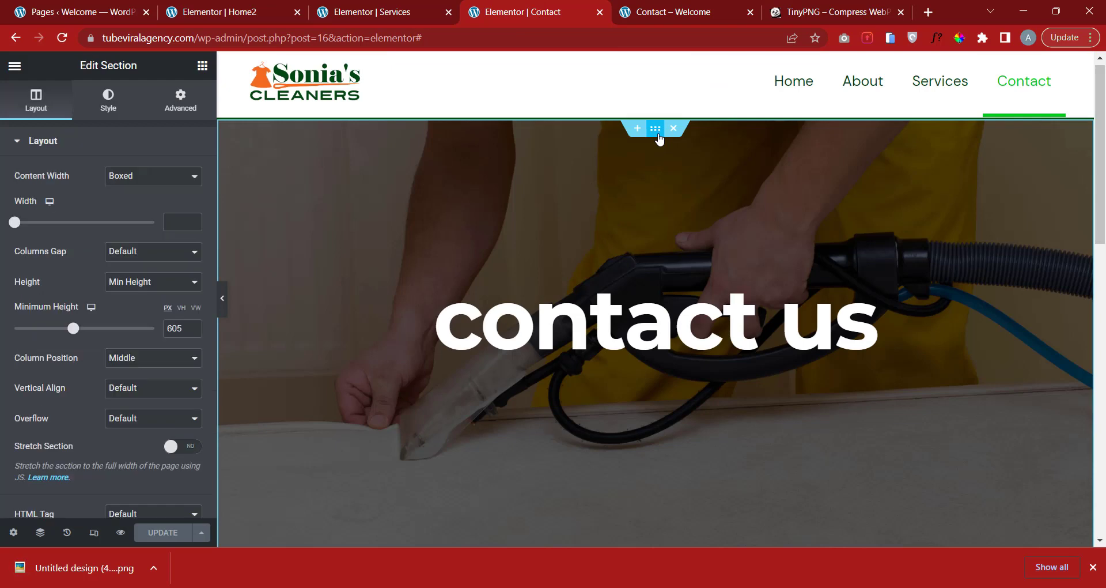
{"action": "left_click", "coordinate": [114, 104]}
{"action": "left_click", "coordinate": [97, 347]}
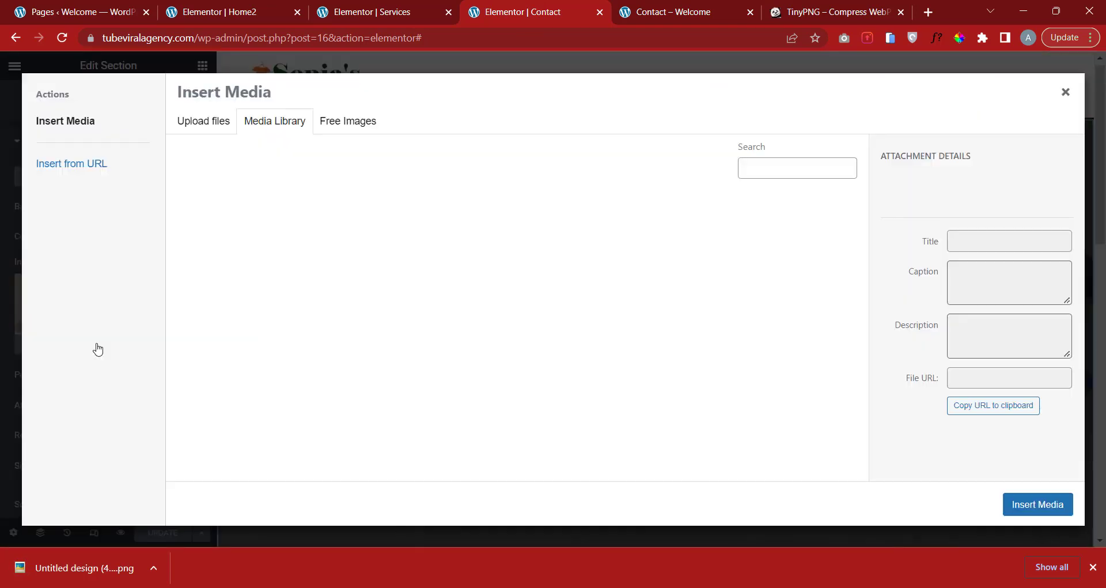
{"action": "left_click_drag", "start_coordinate": [79, 572], "coordinate": [346, 320]}
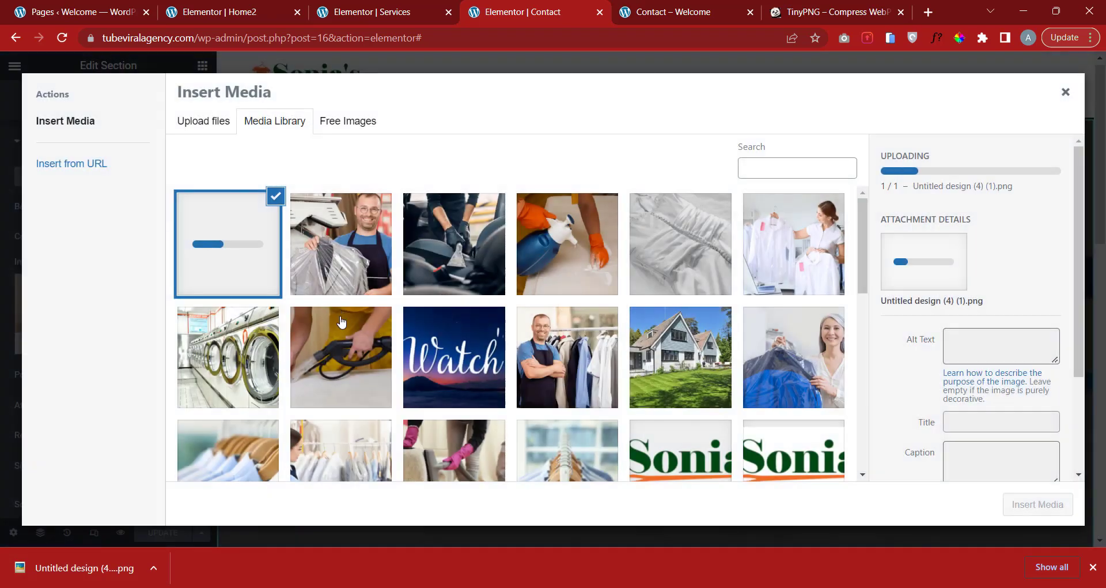
{"action": "left_click", "coordinate": [1030, 512]}
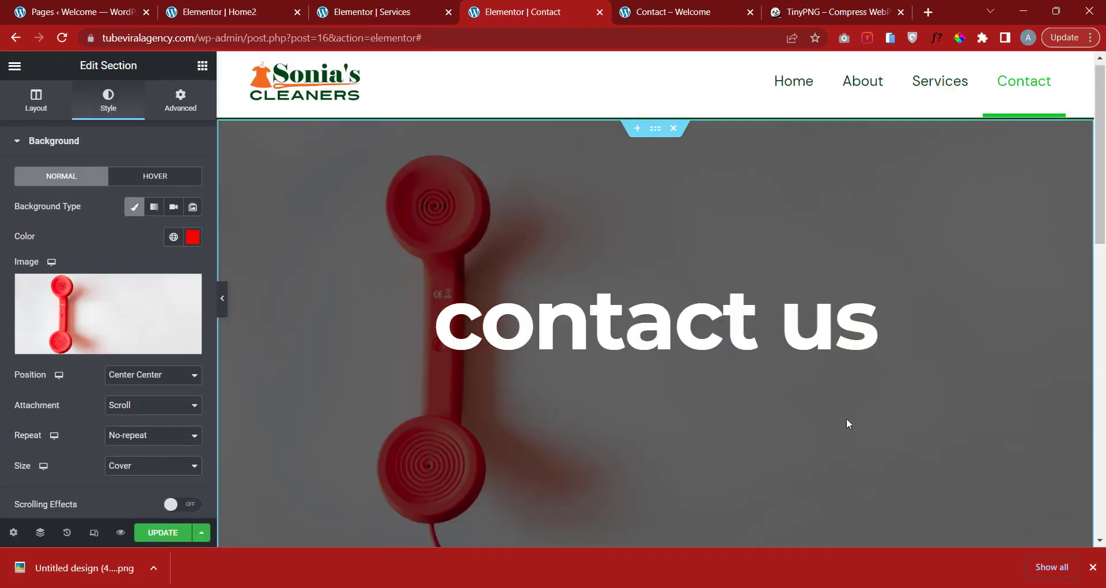
{"action": "scroll", "coordinate": [846, 423], "scroll_direction": "down", "scroll_amount": 2}
{"action": "scroll", "coordinate": [963, 444], "scroll_direction": "up", "scroll_amount": 3}
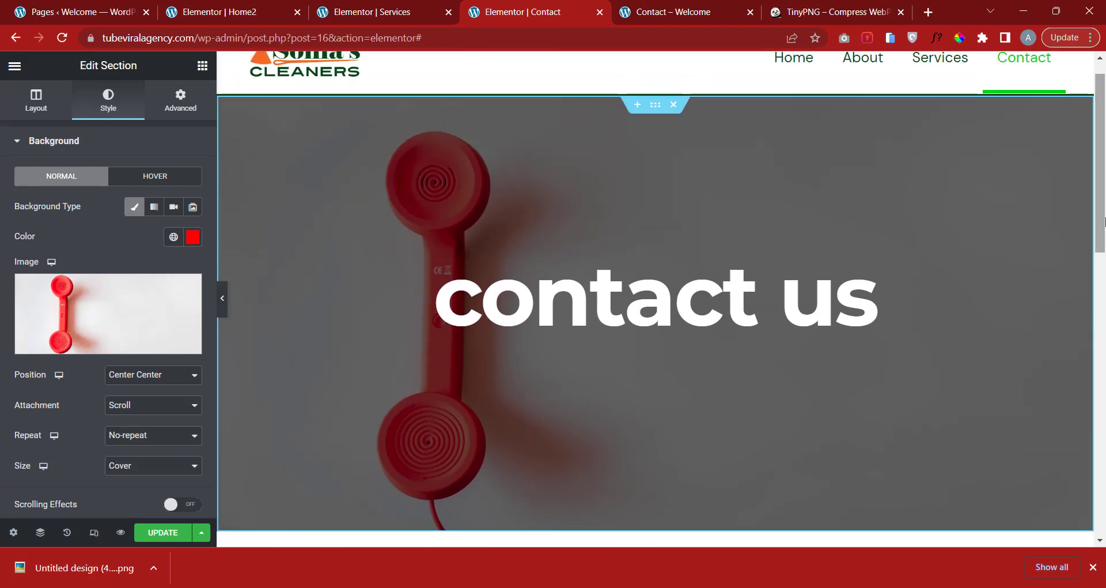
{"action": "scroll", "coordinate": [783, 317], "scroll_direction": "down", "scroll_amount": 3}
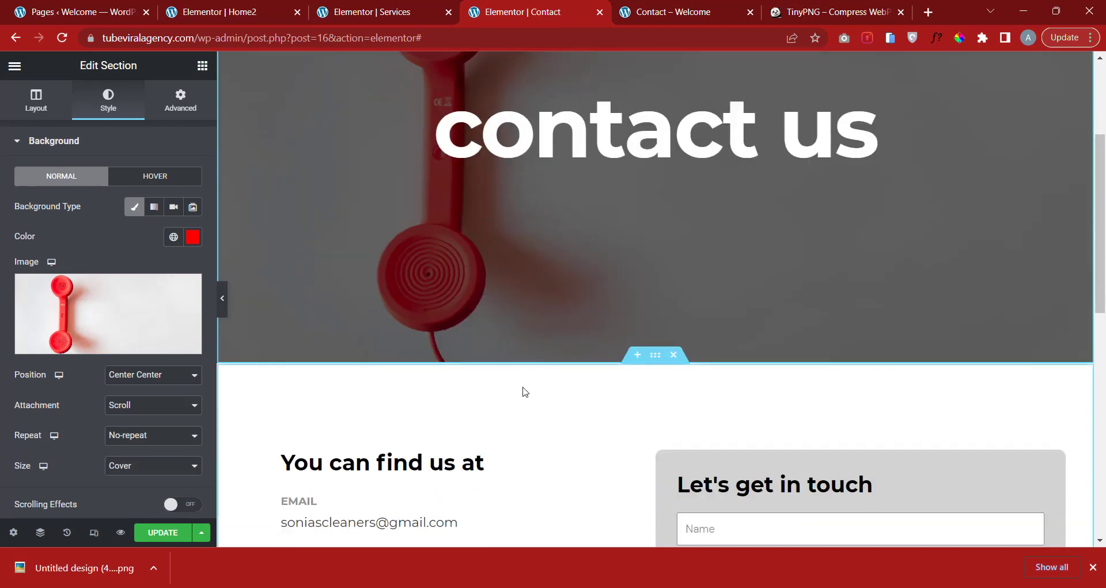
Save the updated Contact page in Elementor and dismiss the browser's download bar.
{"action": "scroll", "coordinate": [783, 398], "scroll_direction": "down", "scroll_amount": 5}
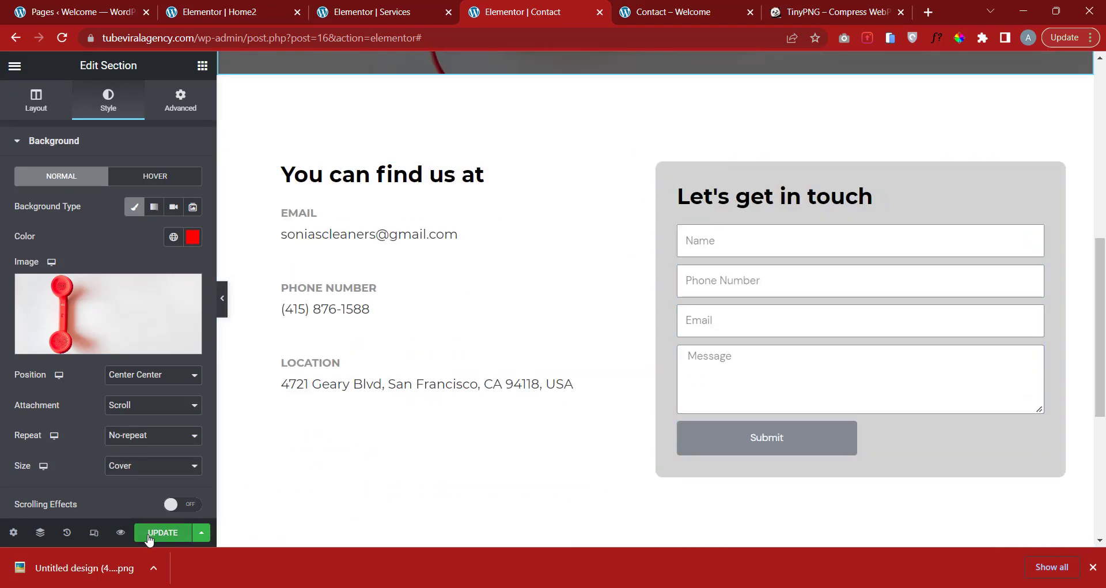
{"action": "left_click", "coordinate": [148, 535]}
{"action": "left_click", "coordinate": [1094, 568]}
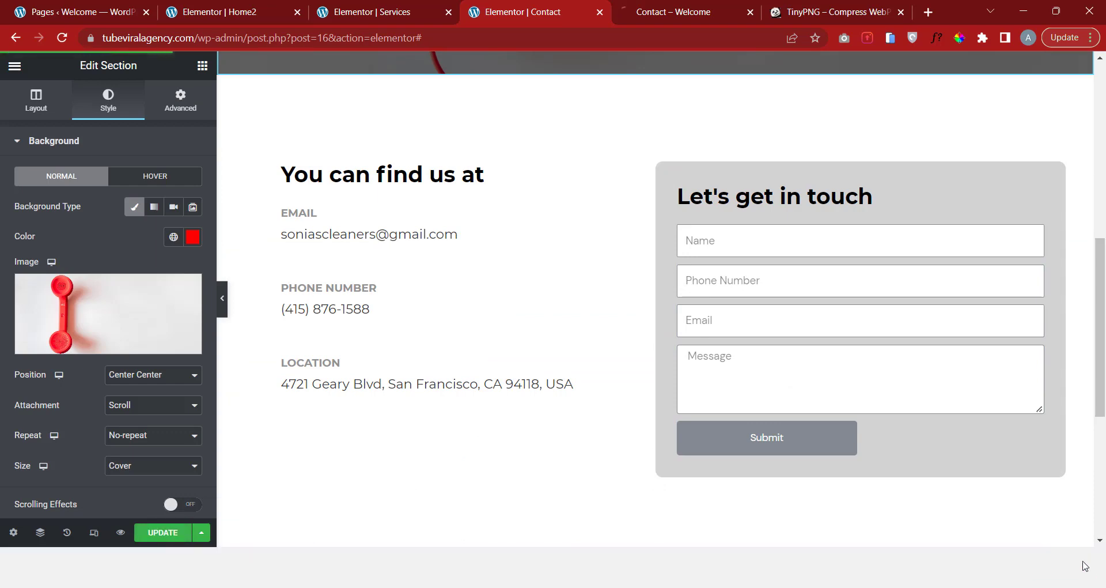
Review the Contact page from the "contact us" banner through the contact details and form to the footer.
{"action": "scroll", "coordinate": [827, 444], "scroll_direction": "up", "scroll_amount": 8}
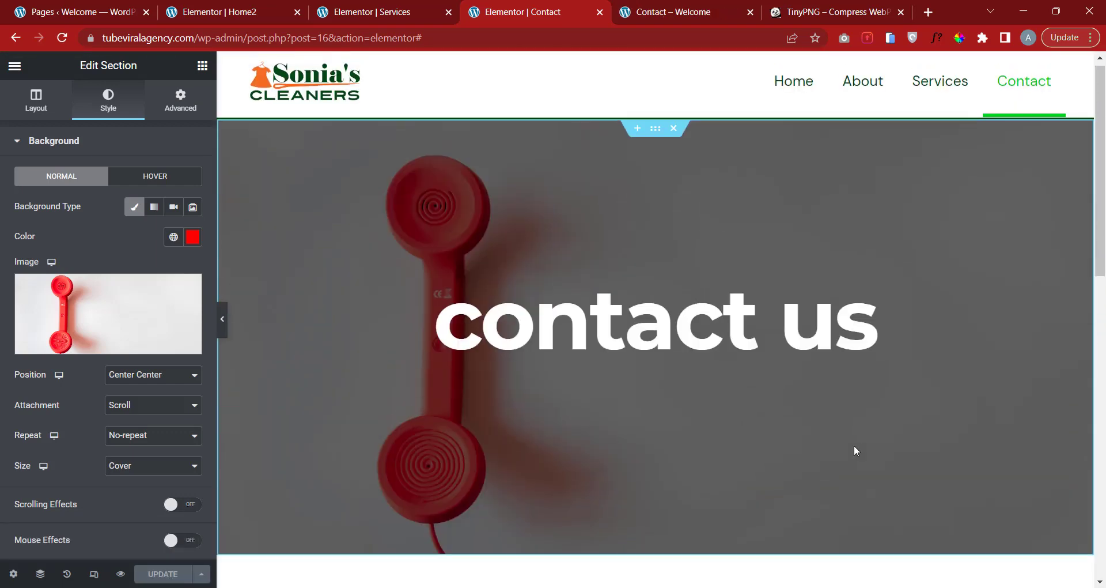
{"action": "scroll", "coordinate": [854, 444], "scroll_direction": "down", "scroll_amount": 8}
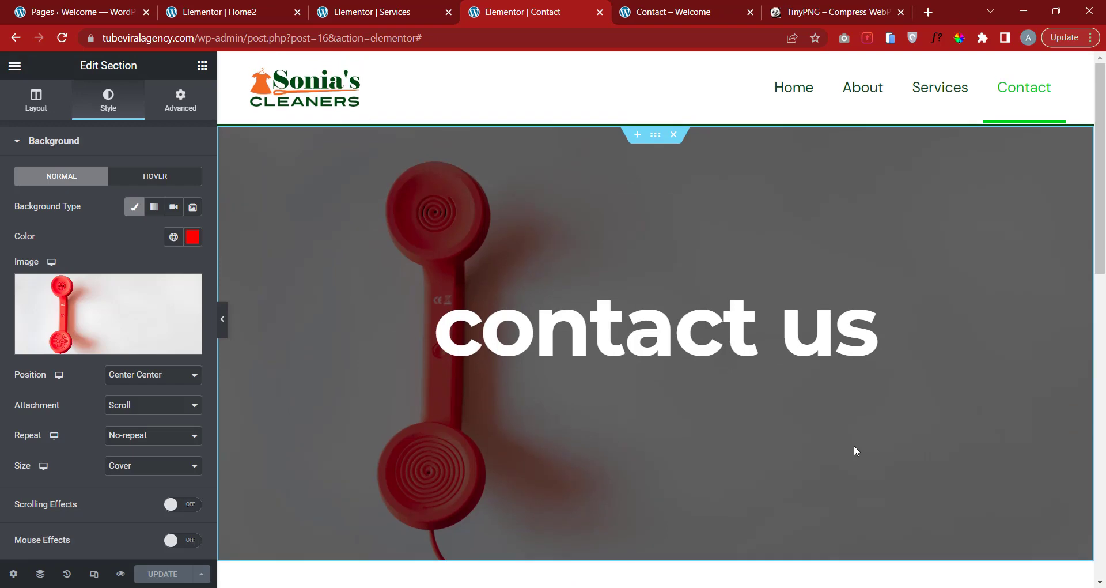
{"action": "scroll", "coordinate": [869, 450], "scroll_direction": "down", "scroll_amount": 4}
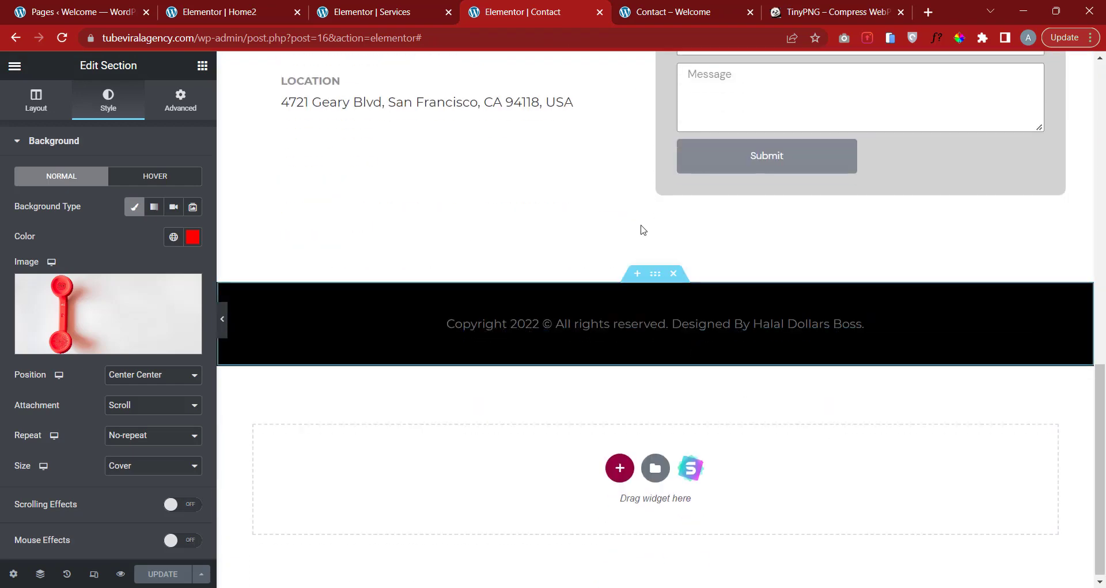
{"action": "scroll", "coordinate": [624, 173], "scroll_direction": "up", "scroll_amount": 3}
{"action": "scroll", "coordinate": [595, 212], "scroll_direction": "up", "scroll_amount": 3}
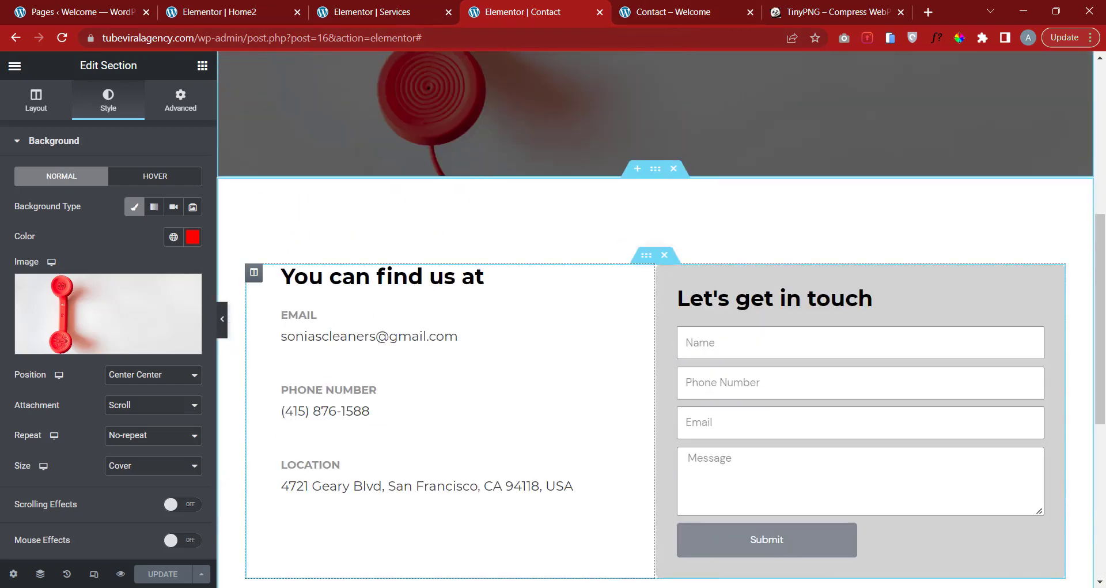
Switch to "Untitled document.docx" in Word, check the Contact us, Location and Our team content, and return to the Contact page.
{"action": "key", "text": "alt+Tab"}
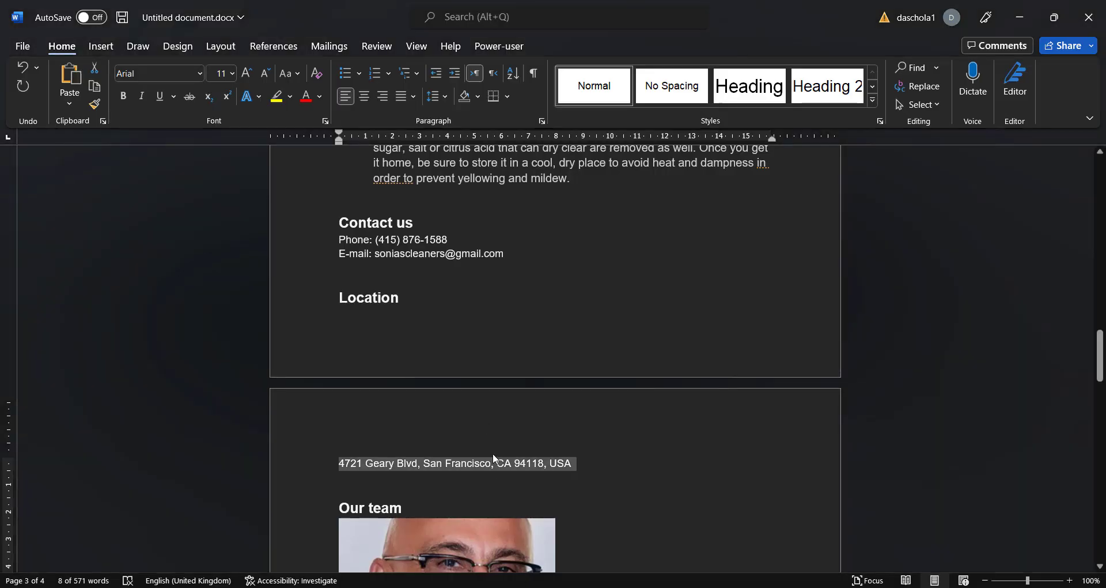
{"action": "left_click", "coordinate": [475, 347]}
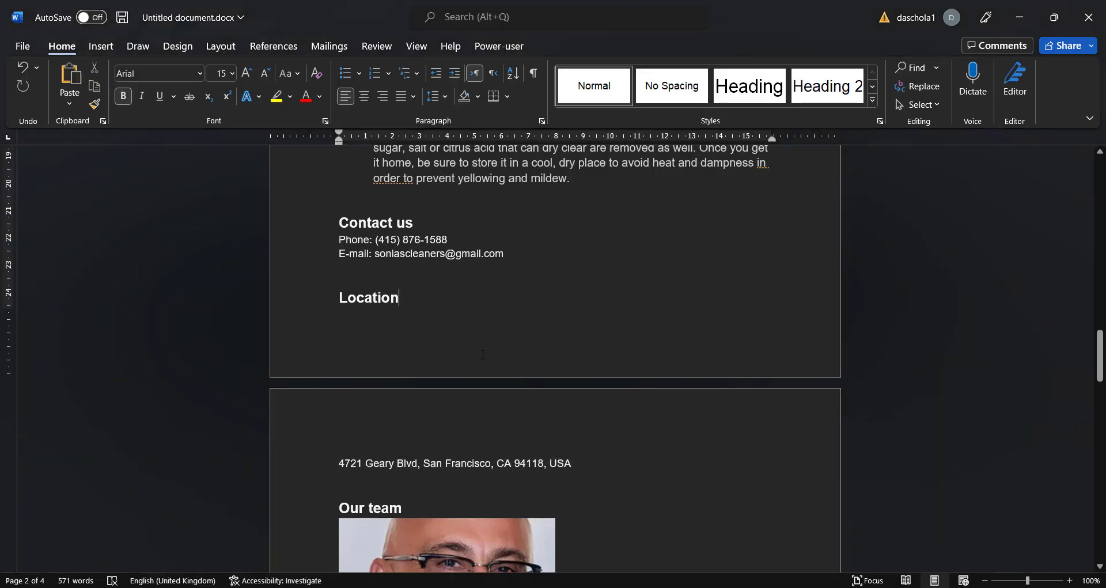
{"action": "scroll", "coordinate": [418, 255], "scroll_direction": "down", "scroll_amount": 2}
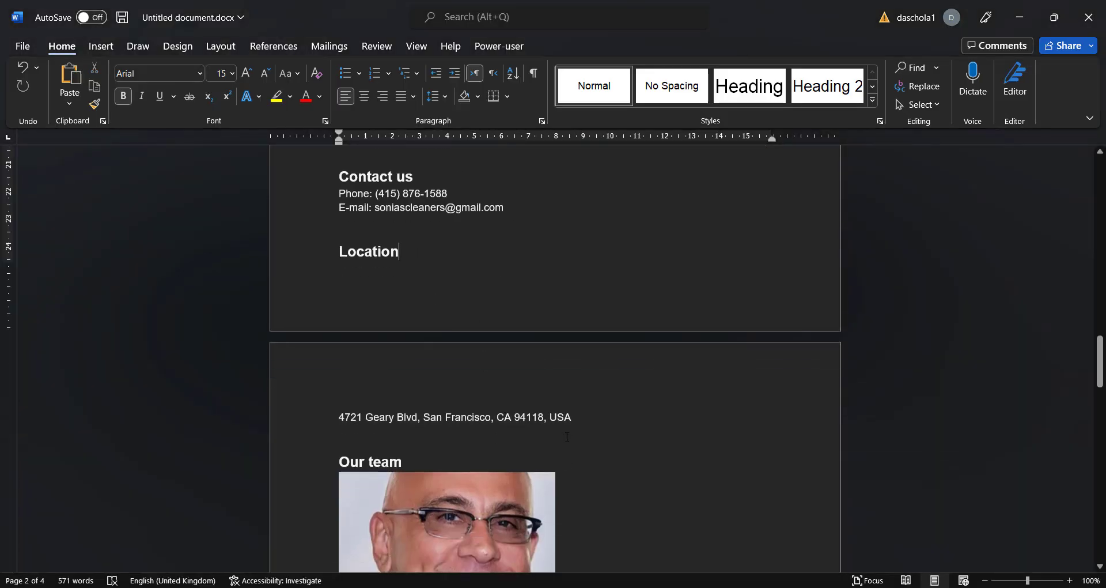
{"action": "scroll", "coordinate": [567, 437], "scroll_direction": "down", "scroll_amount": 5}
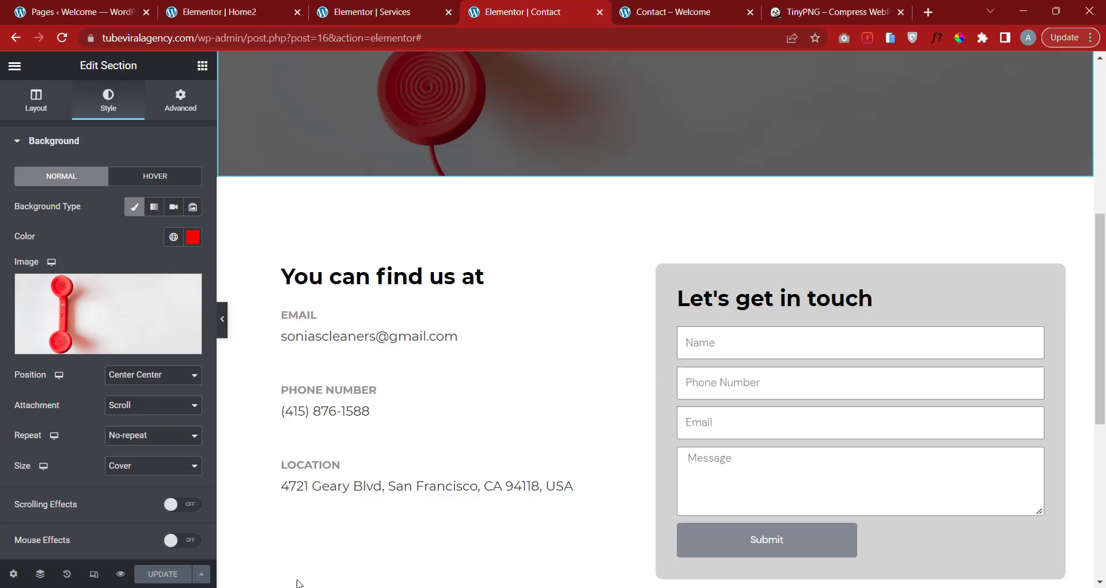
{"action": "scroll", "coordinate": [607, 365], "scroll_direction": "up", "scroll_amount": 5}
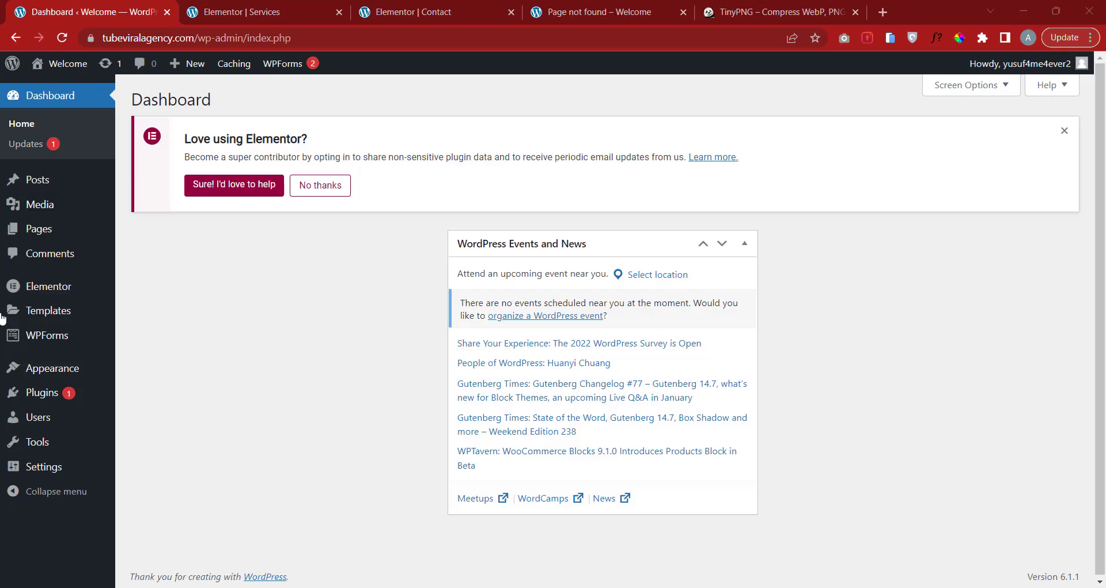
Open the list of all WordPress pages and view the front page "Home" in a new browser tab.
{"action": "mouse_move", "coordinate": [57, 237]}
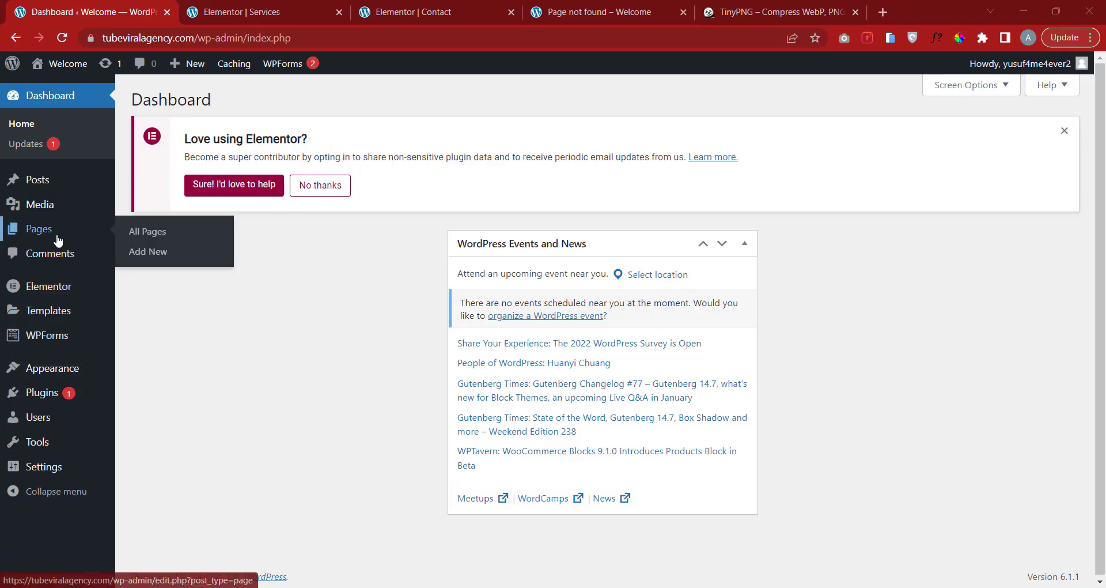
{"action": "left_click", "coordinate": [143, 236]}
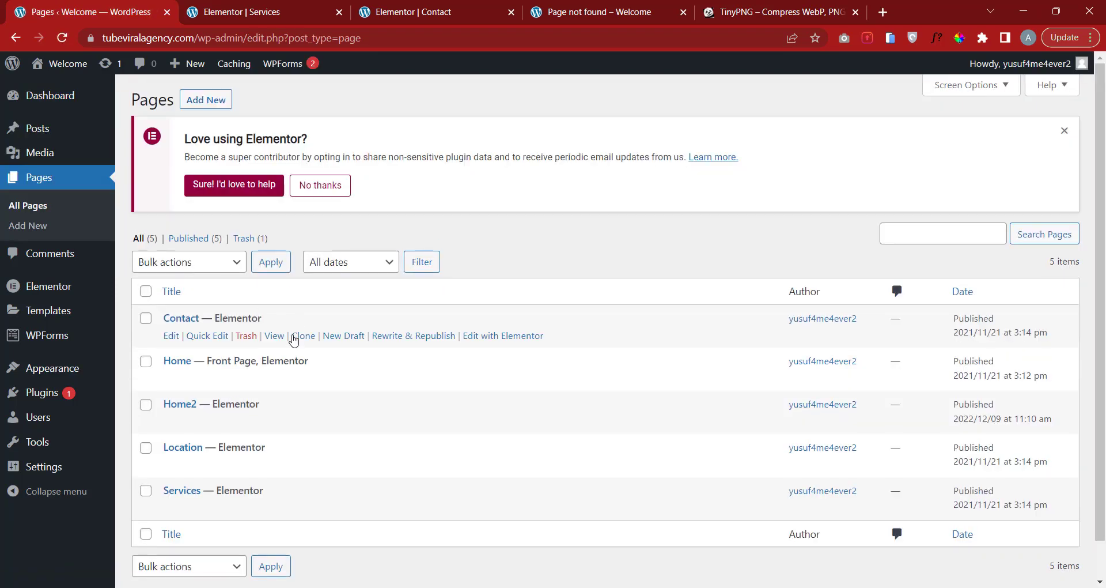
{"action": "scroll", "coordinate": [264, 364], "scroll_direction": "down", "scroll_amount": 1}
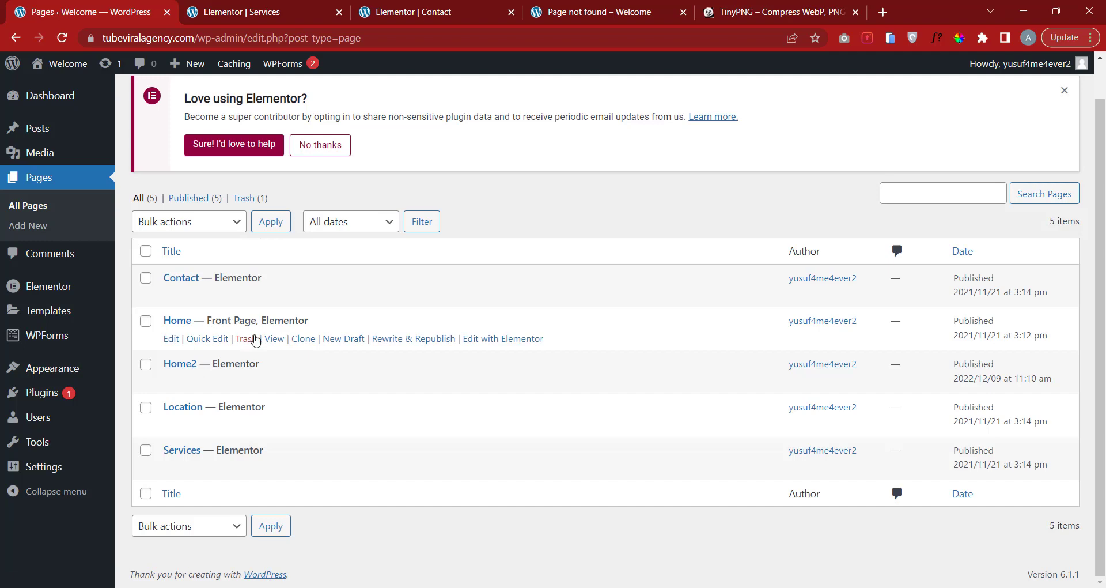
{"action": "right_click", "coordinate": [275, 338]}
{"action": "left_click", "coordinate": [306, 348]}
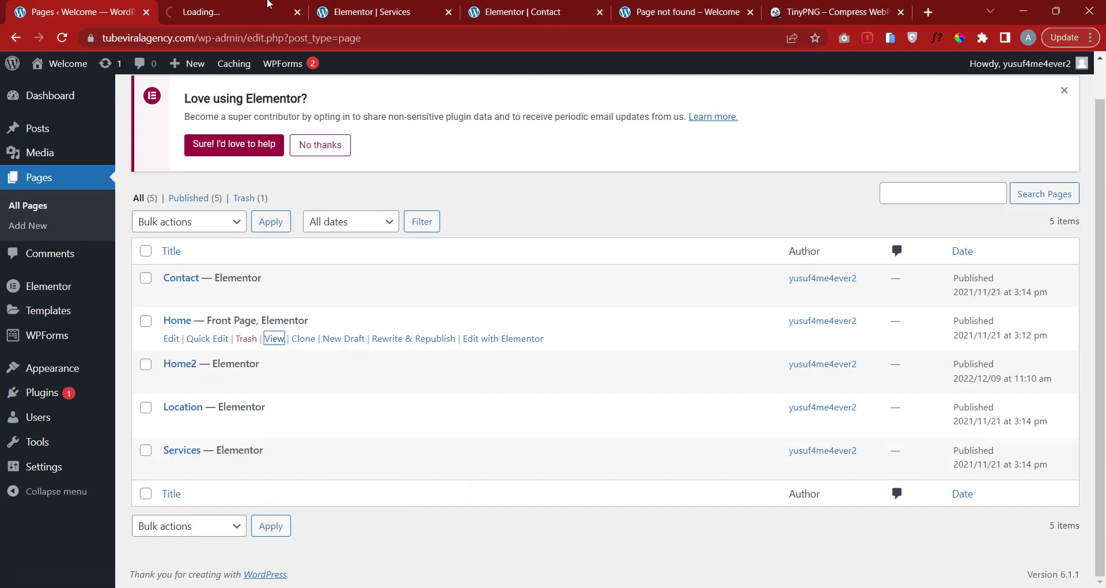
{"action": "left_click", "coordinate": [225, 9]}
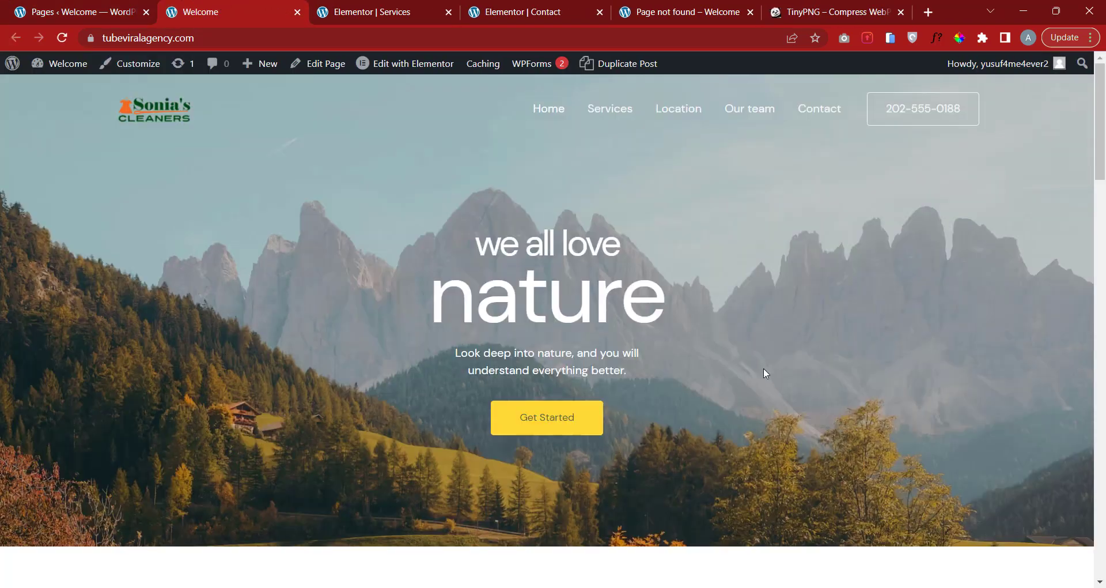
{"action": "scroll", "coordinate": [701, 372], "scroll_direction": "down", "scroll_amount": 2}
{"action": "scroll", "coordinate": [702, 371], "scroll_direction": "up", "scroll_amount": 2}
View the "Home2" page in a new browser tab, and close both page previews.
{"action": "left_click", "coordinate": [103, 7]}
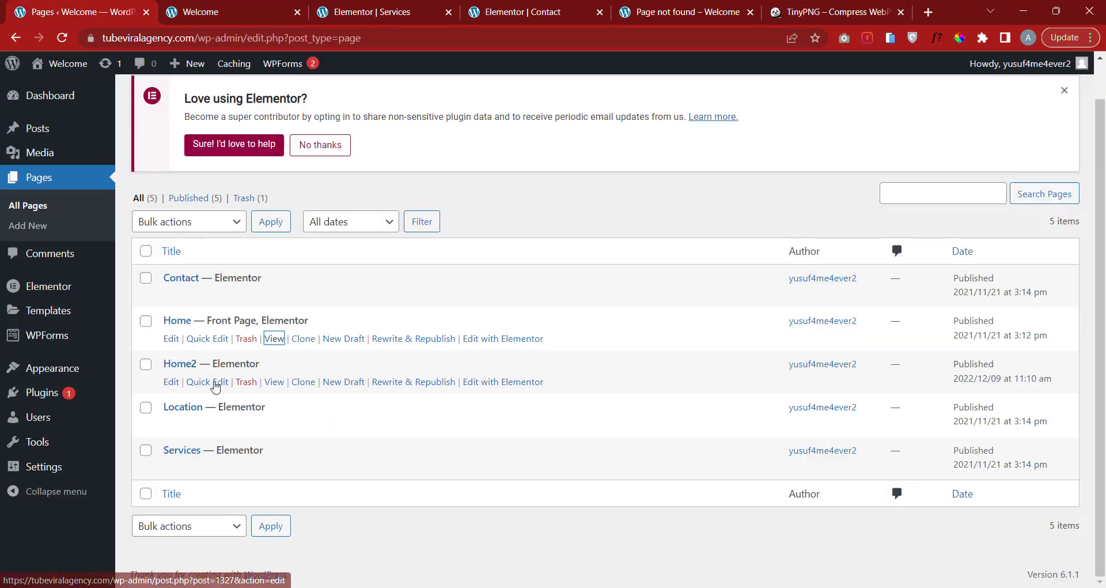
{"action": "right_click", "coordinate": [270, 384]}
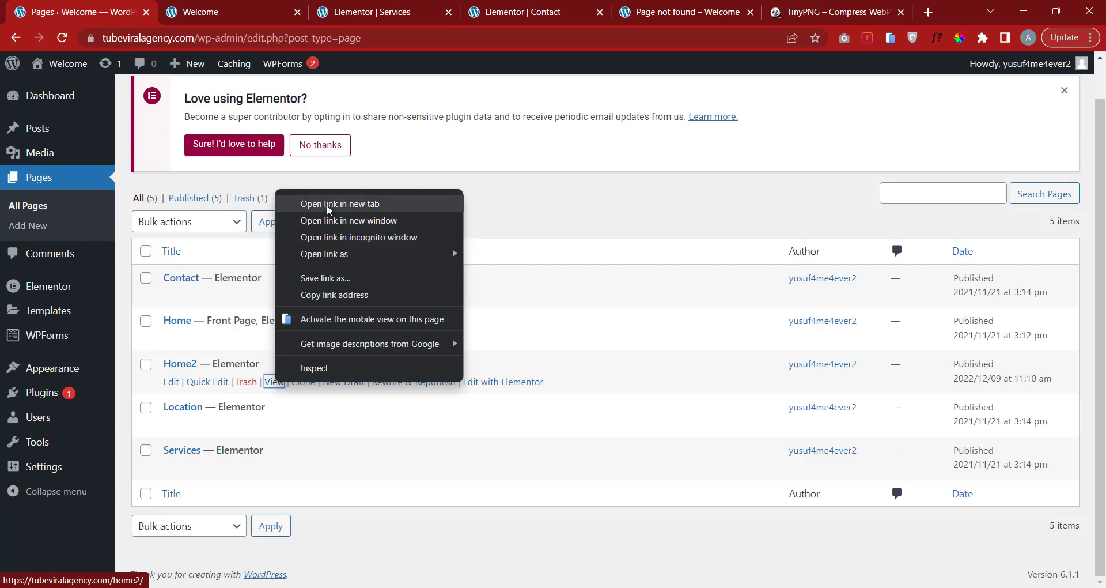
{"action": "left_click", "coordinate": [329, 209]}
{"action": "left_click", "coordinate": [335, 13]}
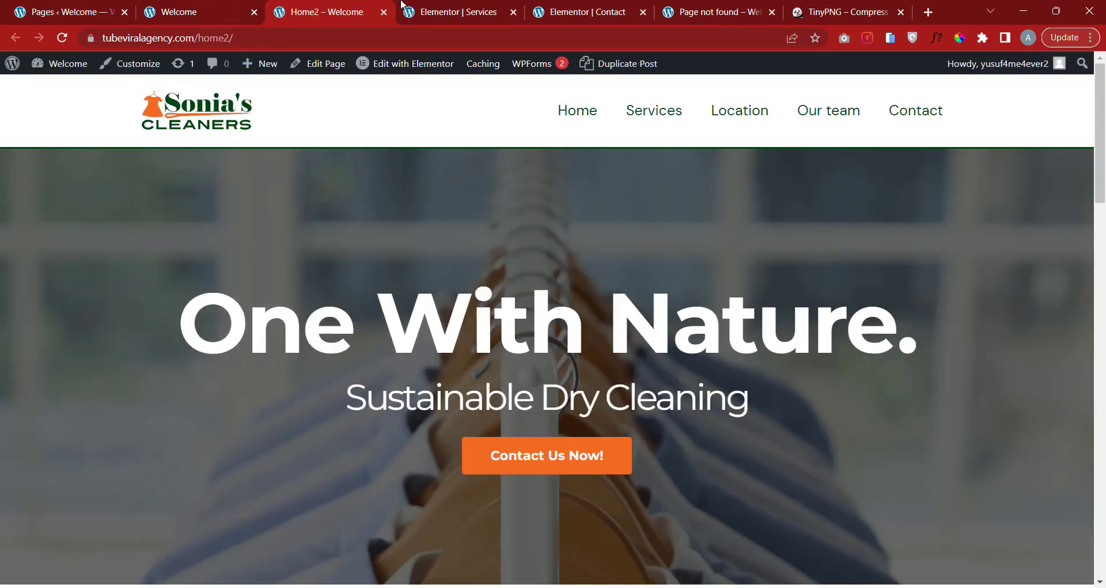
{"action": "left_click", "coordinate": [383, 12]}
{"action": "key", "text": "ctrl+w"}
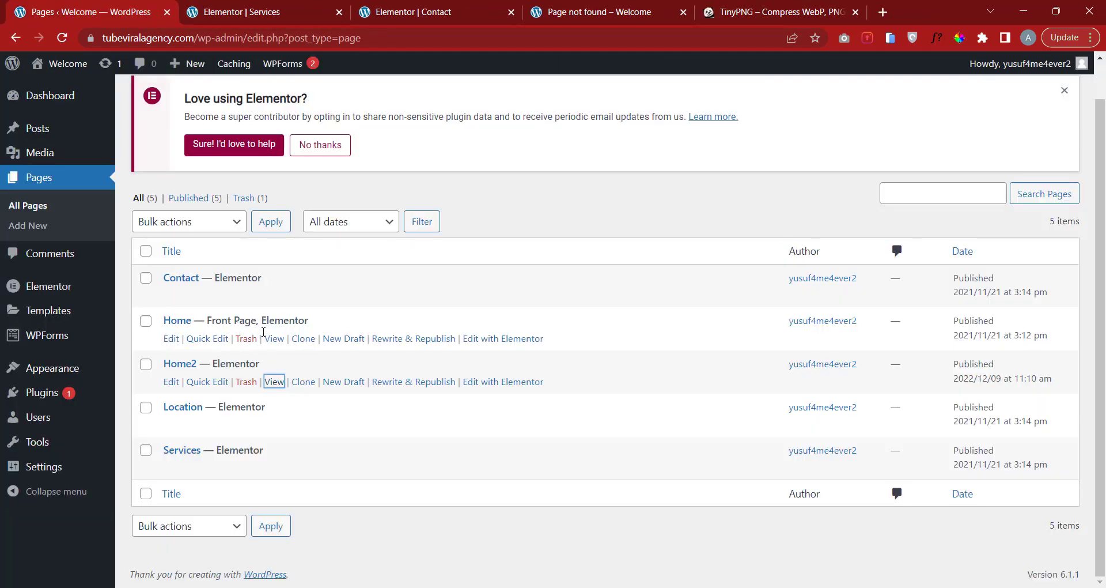
Move the old front page "Home" to the trash, and quick-edit "Home2" to the title "Home" with its old slug cleared.
{"action": "left_click", "coordinate": [247, 341]}
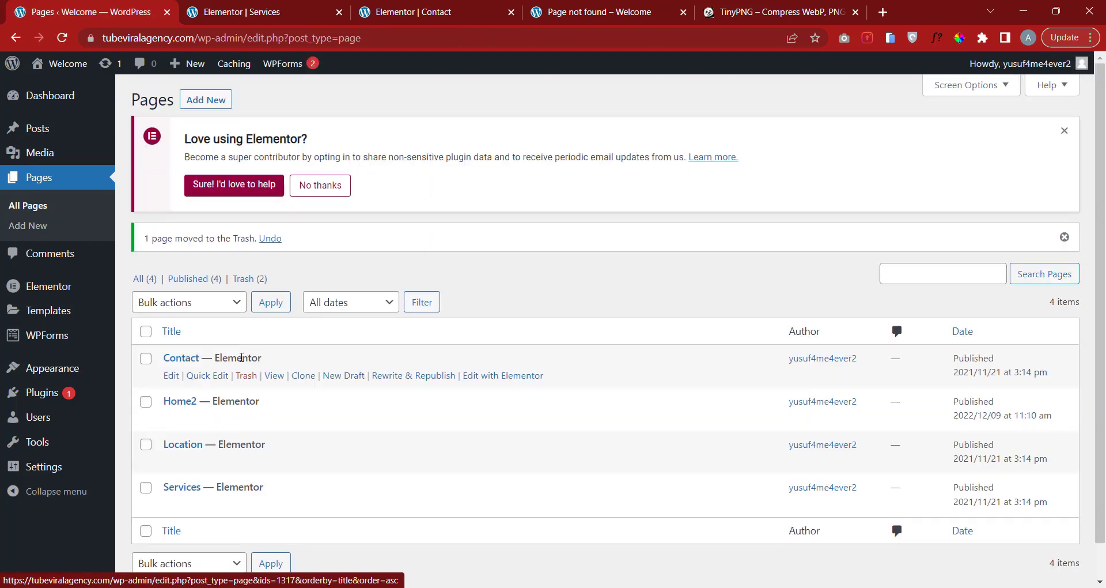
{"action": "left_click", "coordinate": [205, 382]}
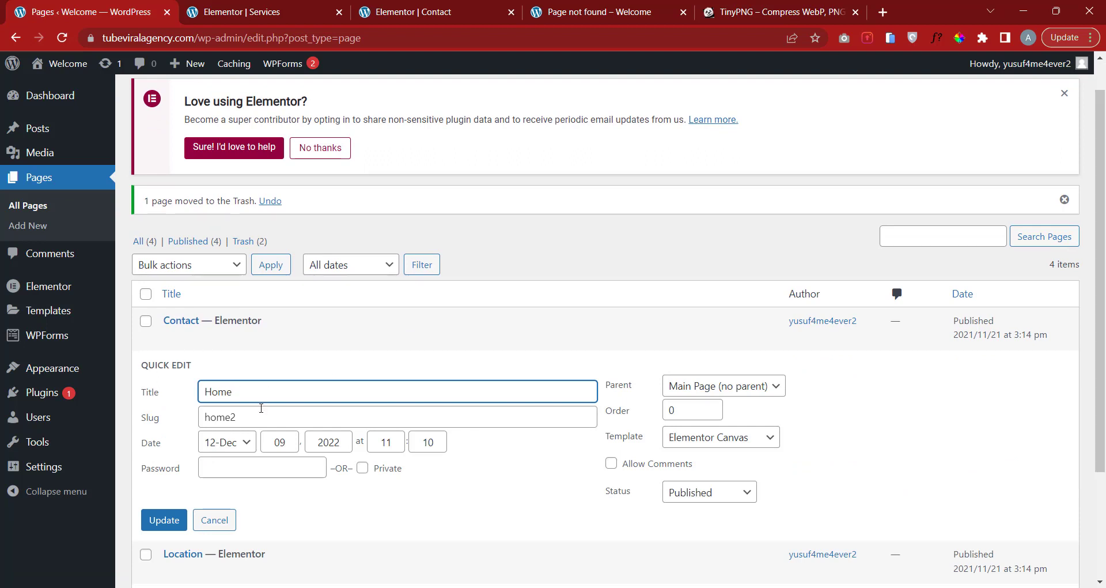
{"action": "key", "text": "Tab"}
{"action": "key", "text": "BackSpace"}
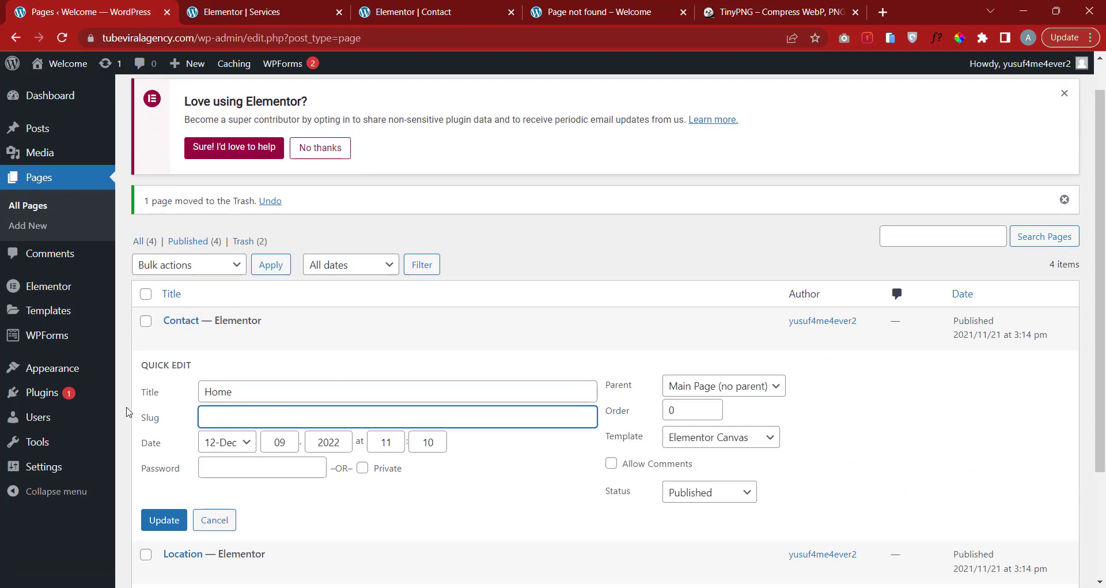
{"action": "left_click", "coordinate": [155, 521]}
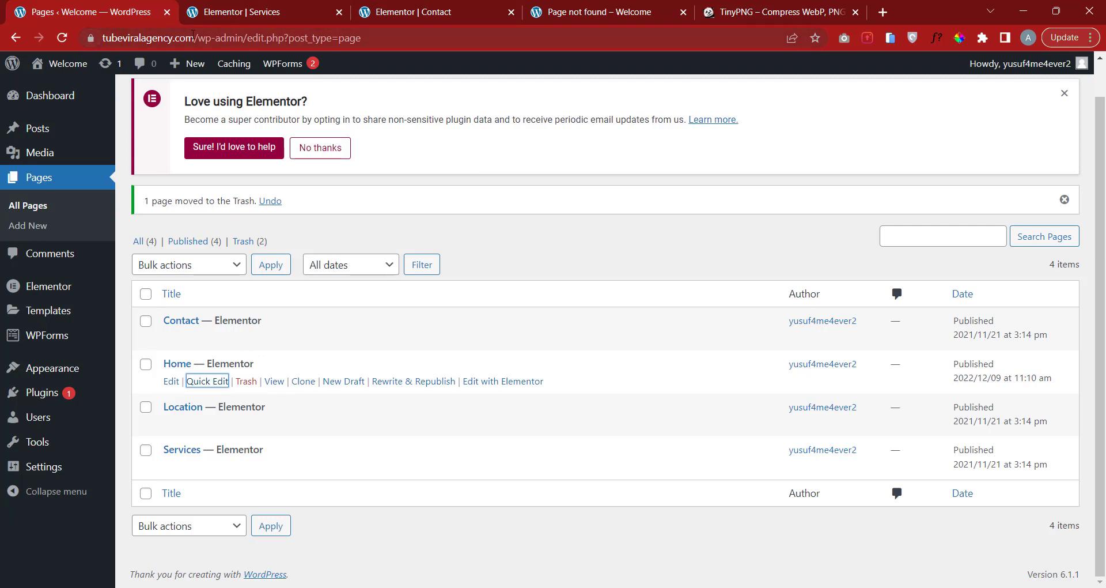
Load the site's root address, tubeviralagency.com, in a new browser tab to check the live homepage, and close that tab.
{"action": "left_click_drag", "start_coordinate": [196, 36], "coordinate": [122, 40]}
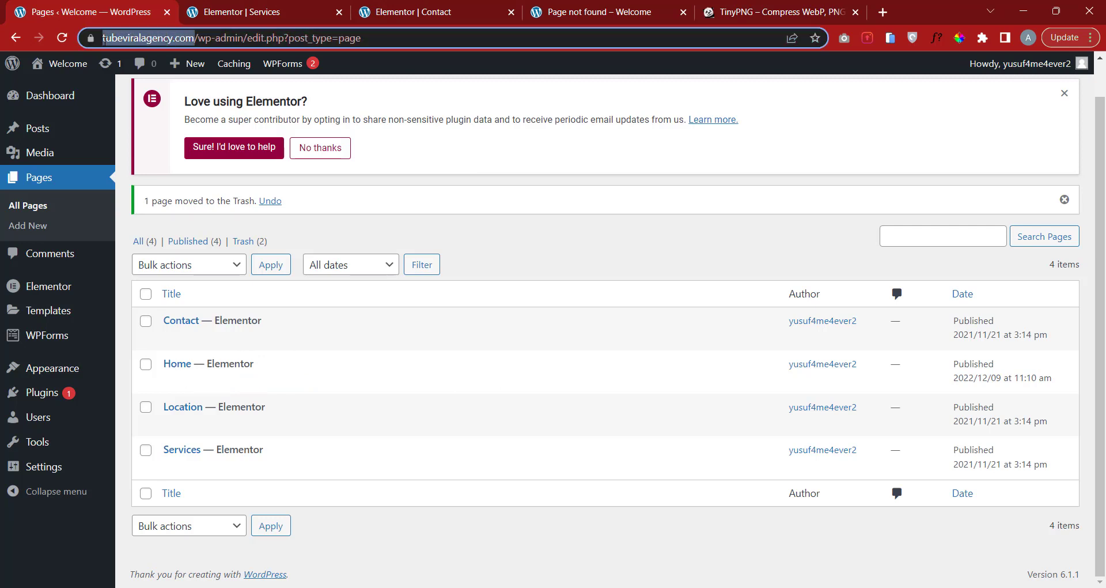
{"action": "right_click", "coordinate": [133, 39]}
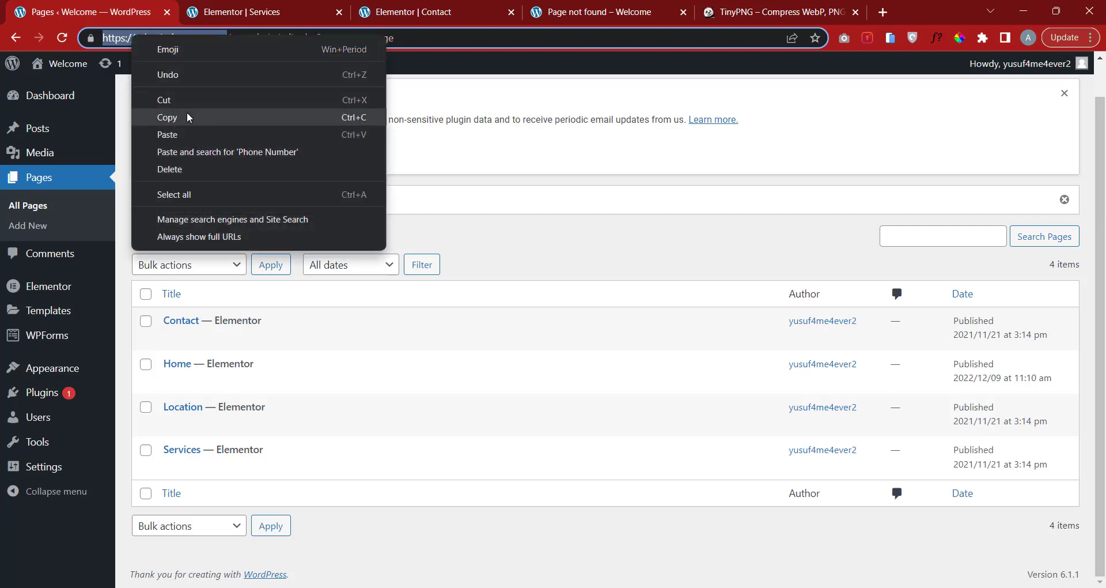
{"action": "left_click", "coordinate": [189, 117]}
{"action": "left_click", "coordinate": [882, 11]}
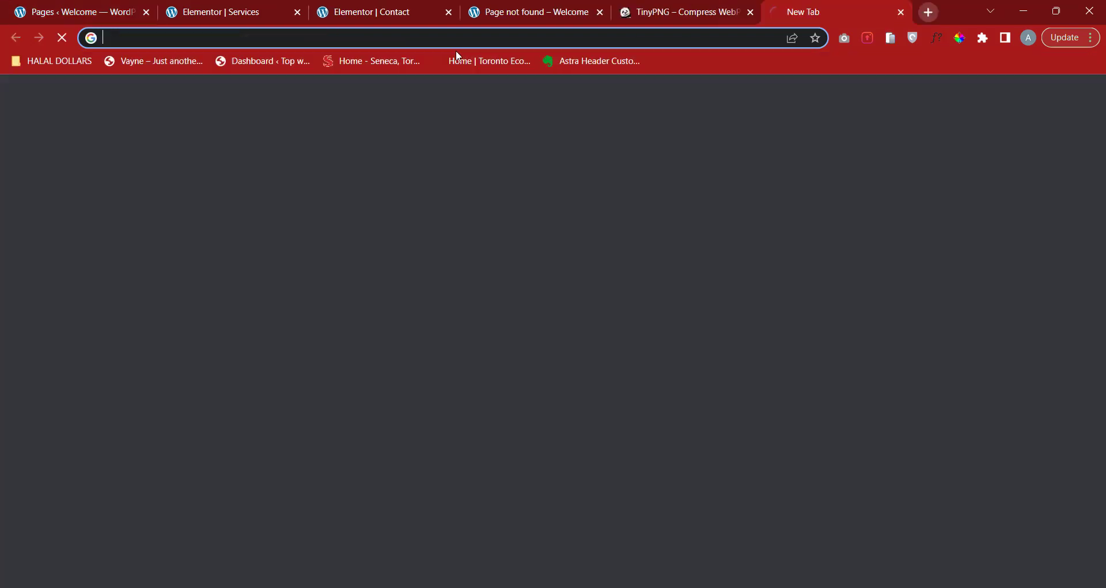
{"action": "right_click", "coordinate": [437, 36]}
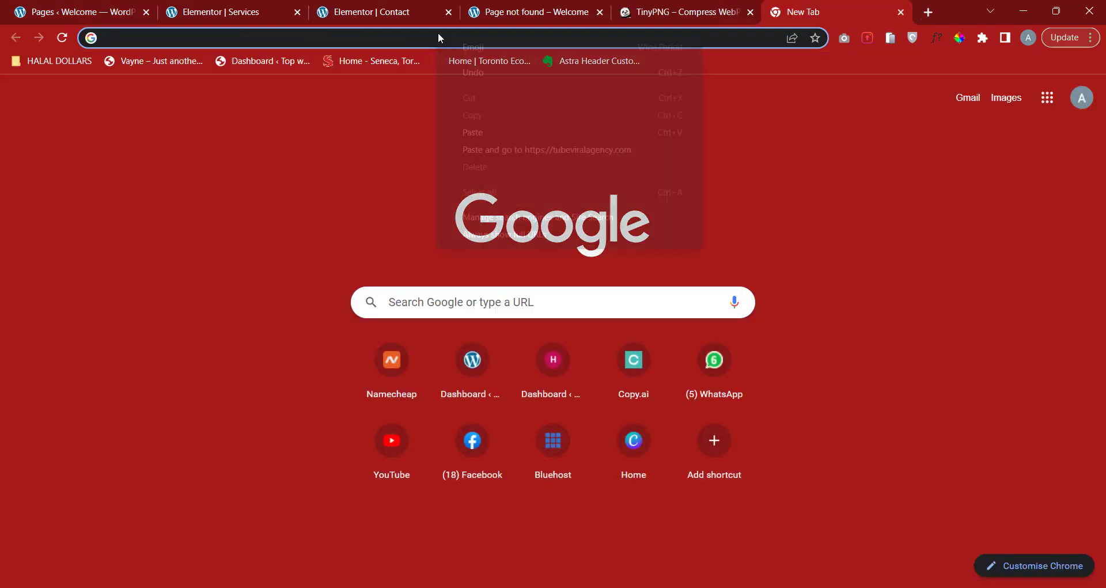
{"action": "left_click", "coordinate": [504, 133]}
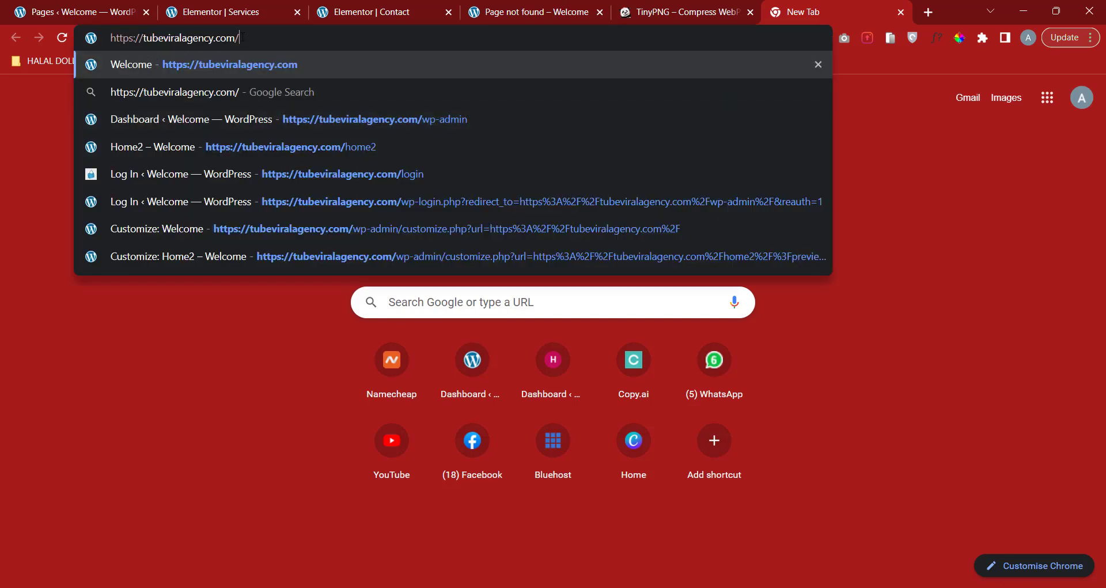
{"action": "key", "text": "Return"}
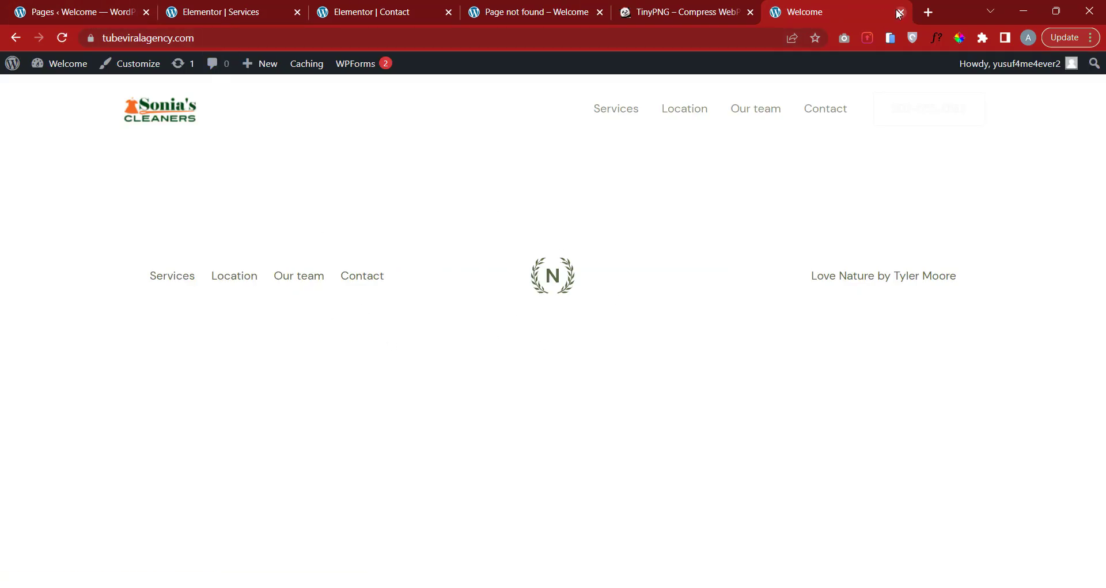
{"action": "left_click", "coordinate": [901, 13]}
Open the theme Customizer in a new browser tab and go to its Homepage Settings.
{"action": "mouse_move", "coordinate": [178, 387]}
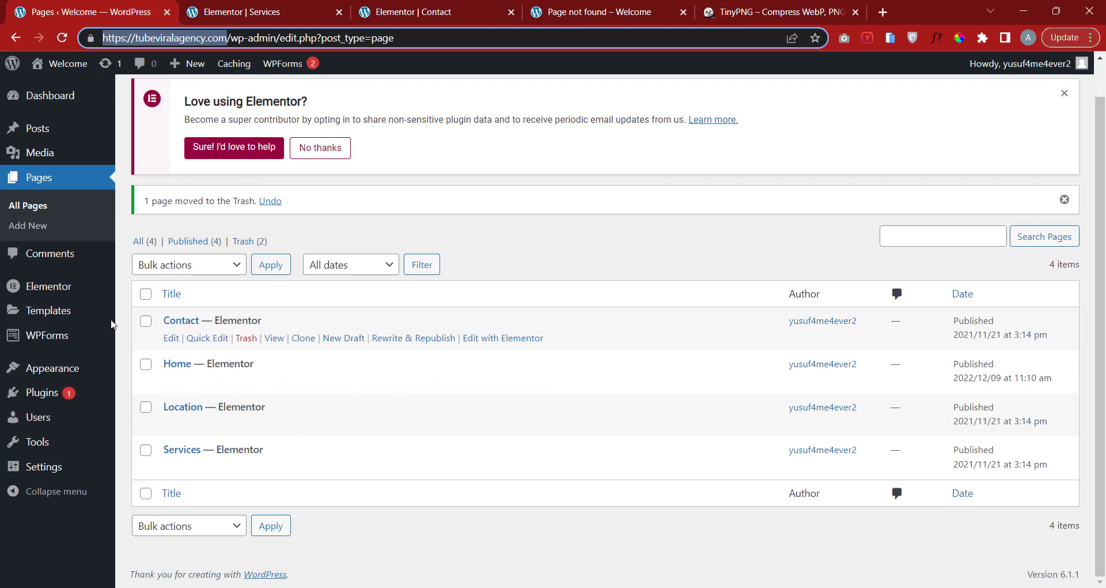
{"action": "mouse_move", "coordinate": [49, 373]}
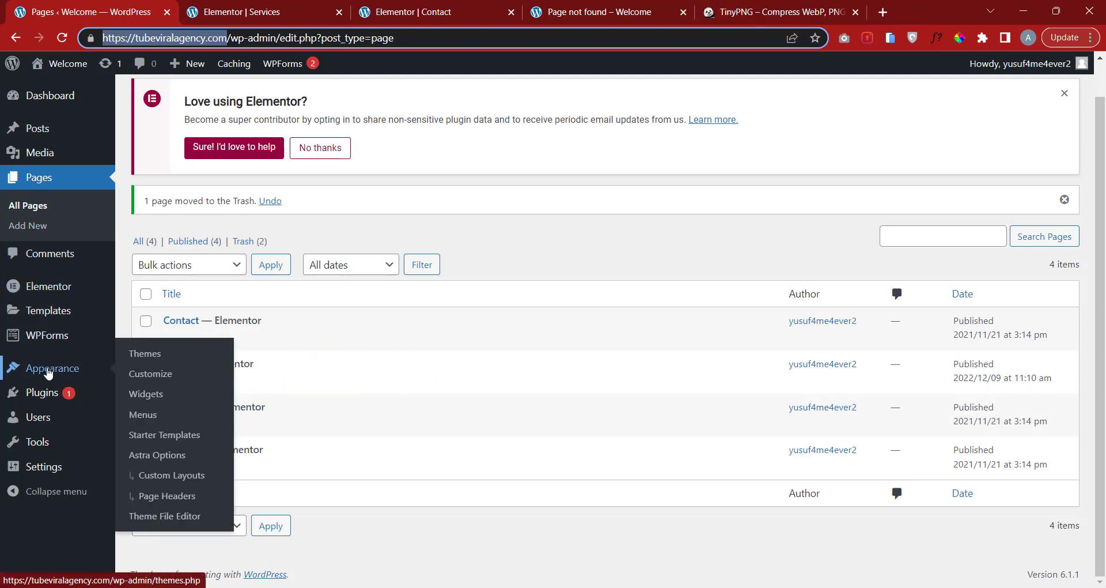
{"action": "right_click", "coordinate": [153, 376]}
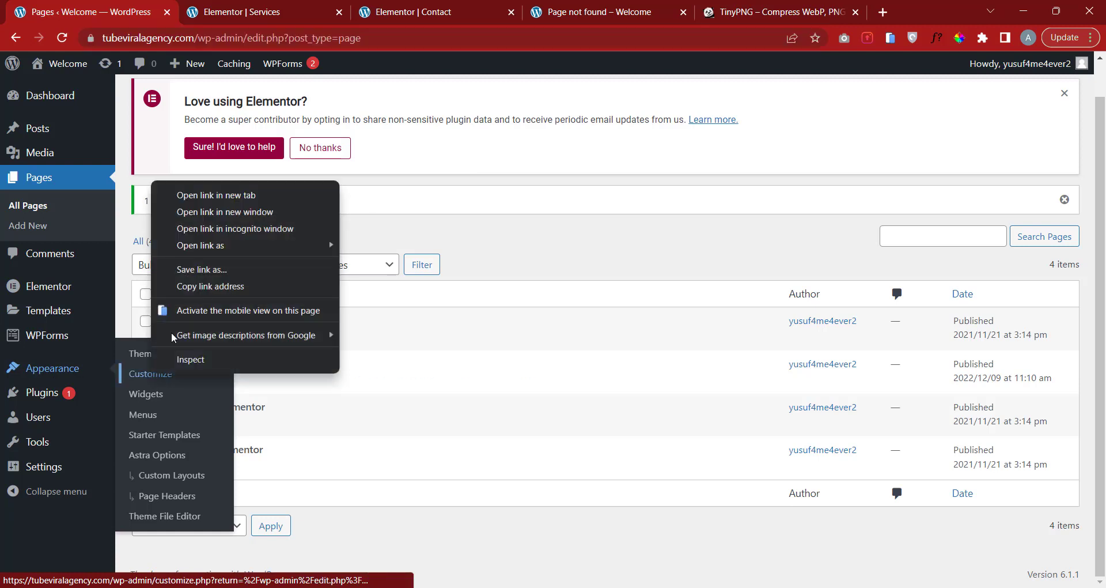
{"action": "left_click", "coordinate": [224, 196]}
{"action": "left_click", "coordinate": [243, 5]}
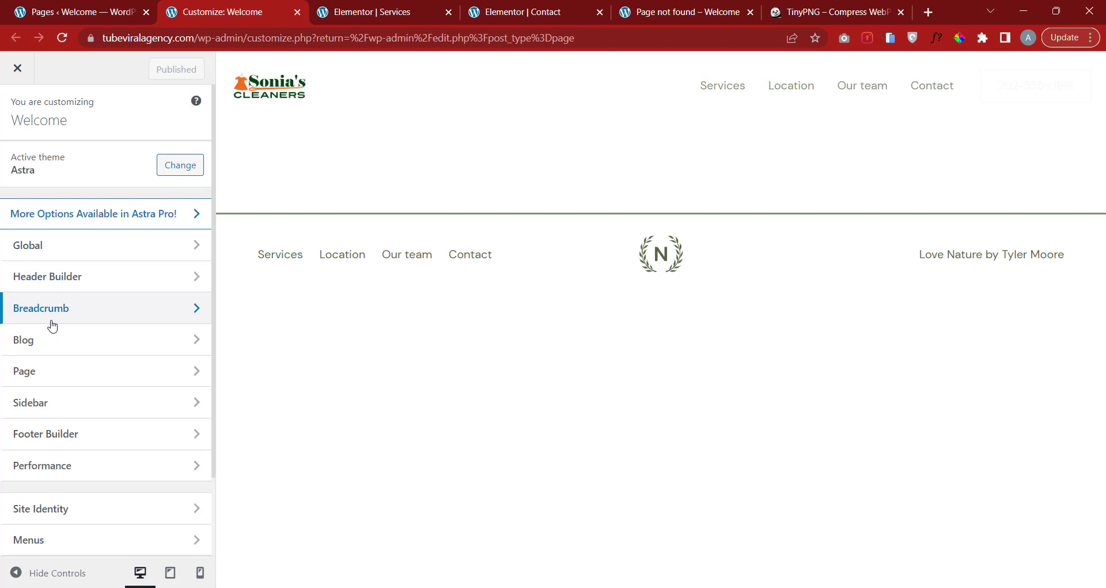
{"action": "scroll", "coordinate": [61, 340], "scroll_direction": "down", "scroll_amount": 2}
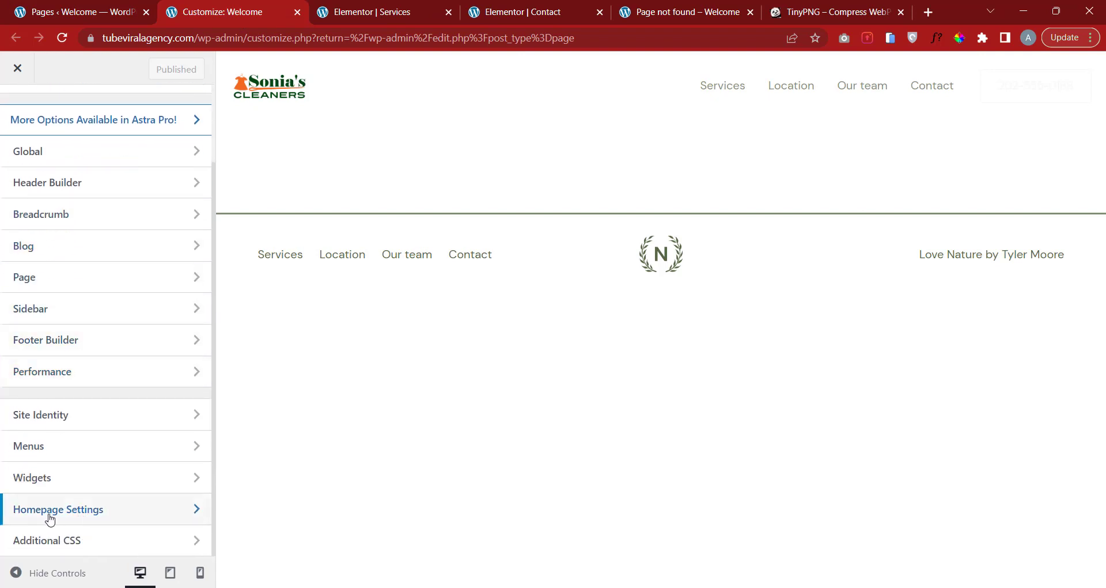
{"action": "left_click", "coordinate": [49, 510]}
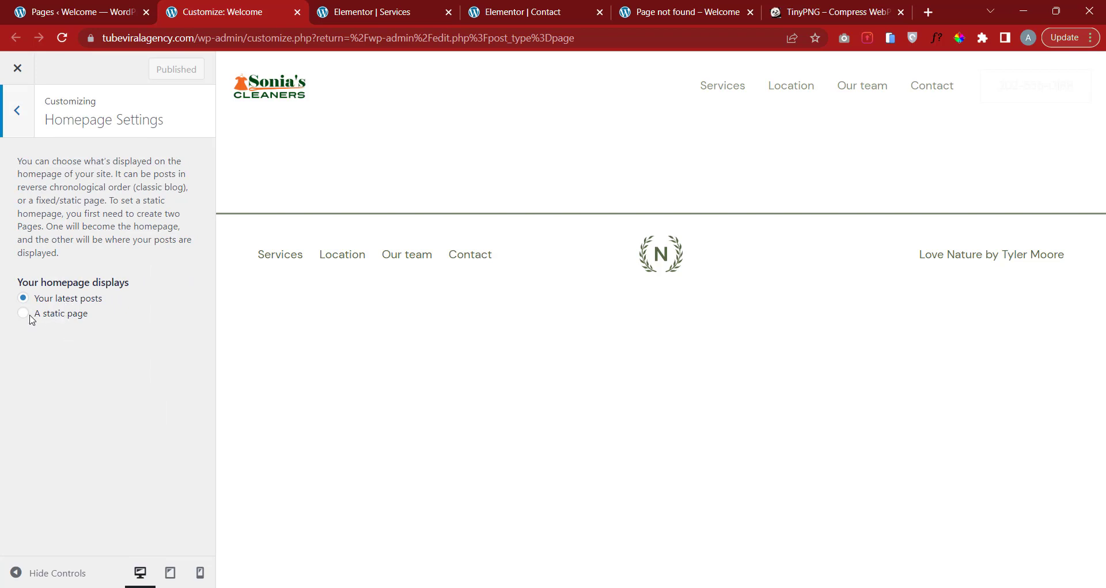
Make the homepage display a static page, choose "Home" as that page, and publish the change.
{"action": "left_click", "coordinate": [69, 315]}
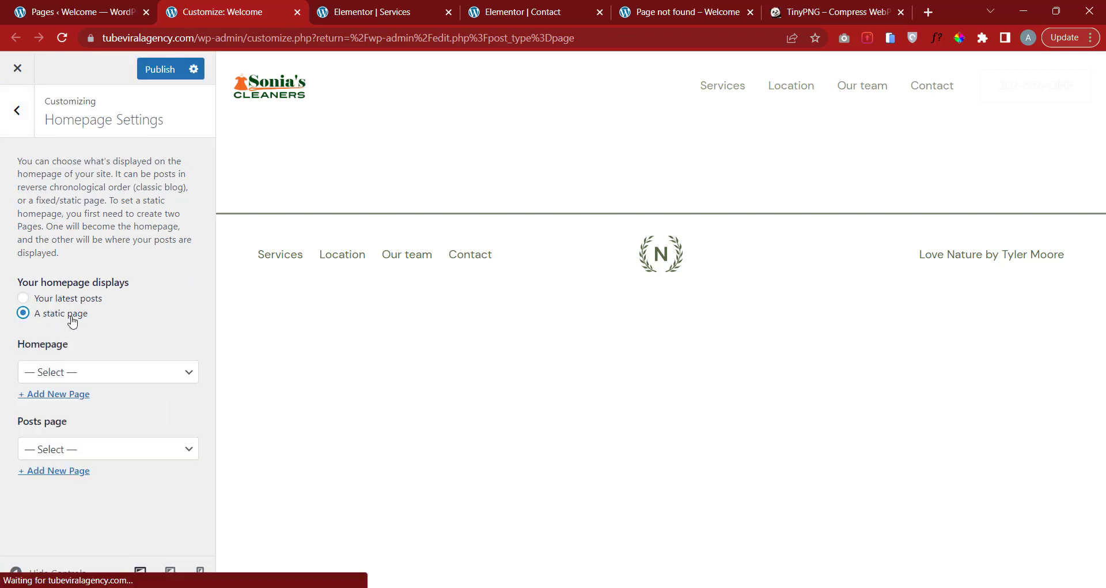
{"action": "left_click", "coordinate": [63, 375]}
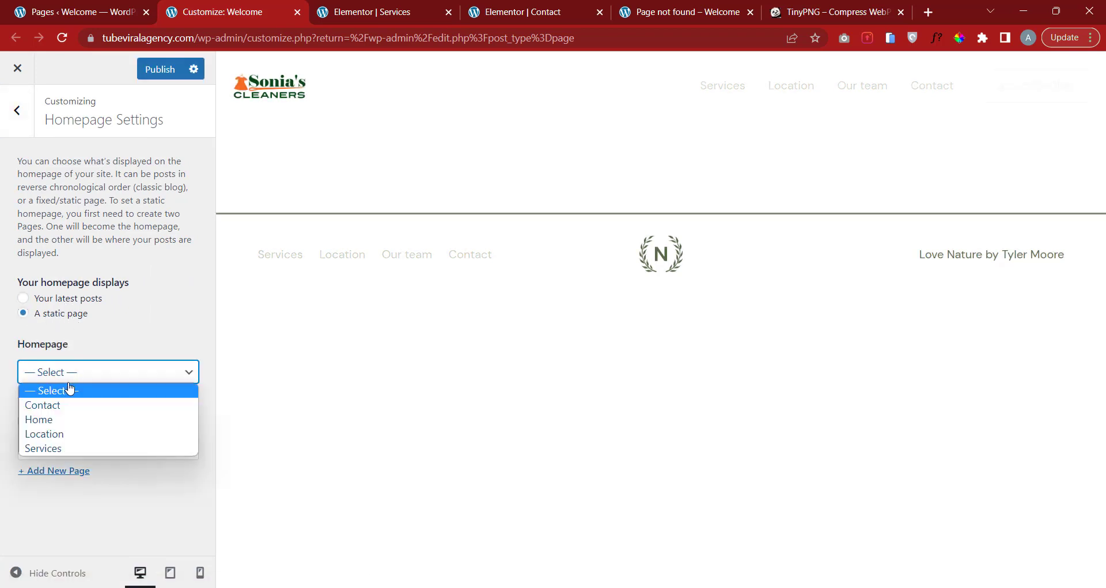
{"action": "left_click", "coordinate": [67, 420]}
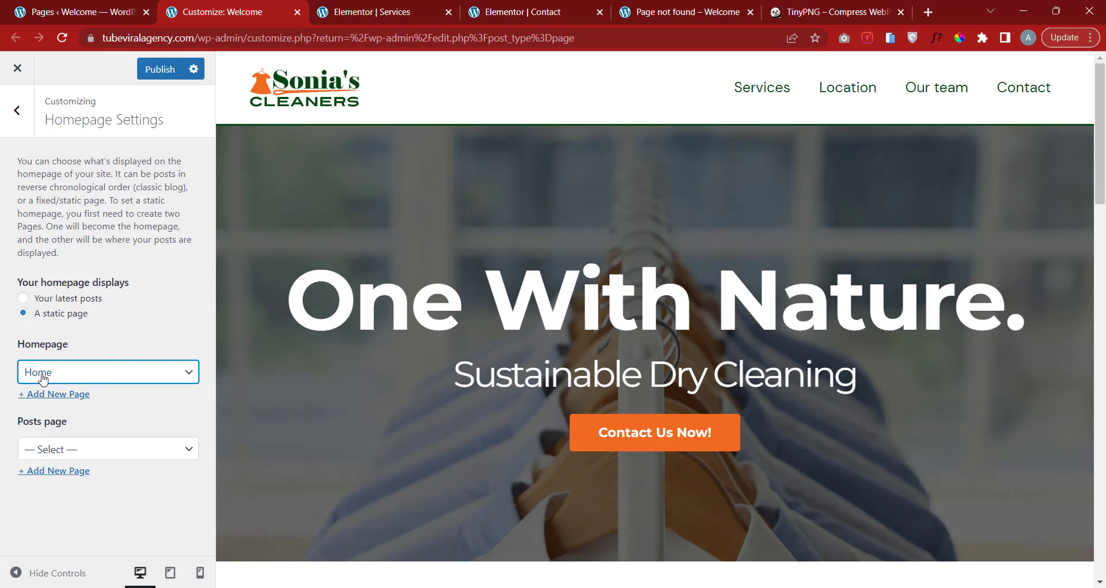
{"action": "left_click", "coordinate": [155, 70]}
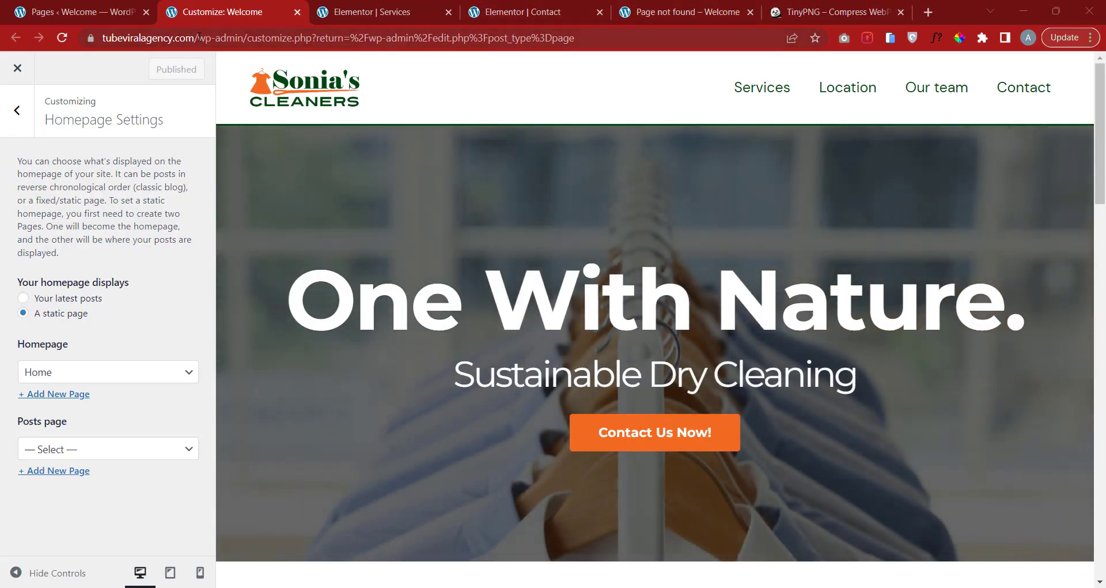
{"action": "left_click_drag", "start_coordinate": [199, 37], "coordinate": [102, 38]}
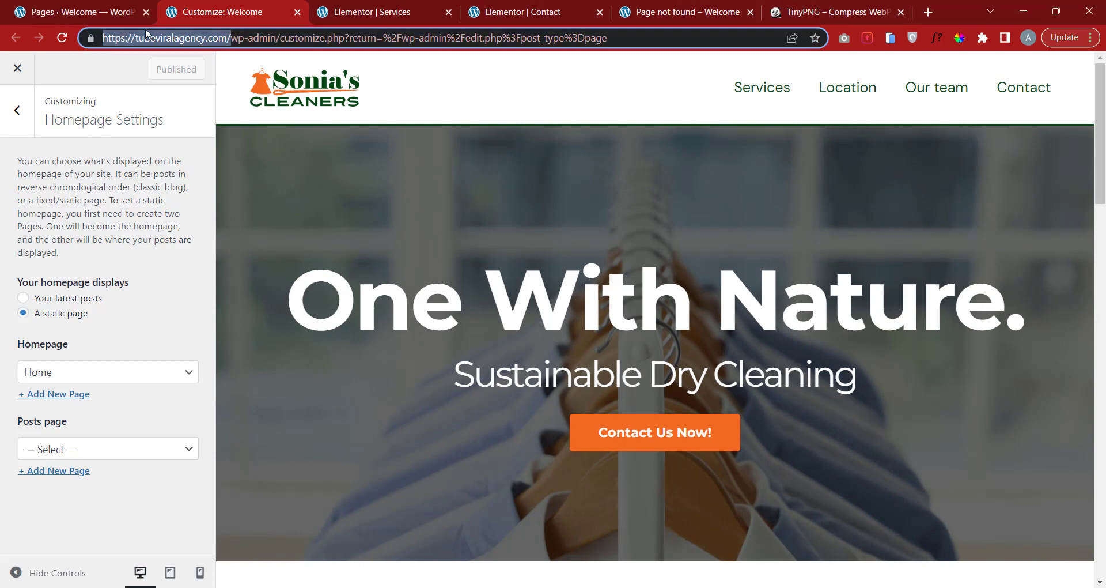
{"action": "right_click", "coordinate": [146, 35]}
{"action": "left_click", "coordinate": [196, 112]}
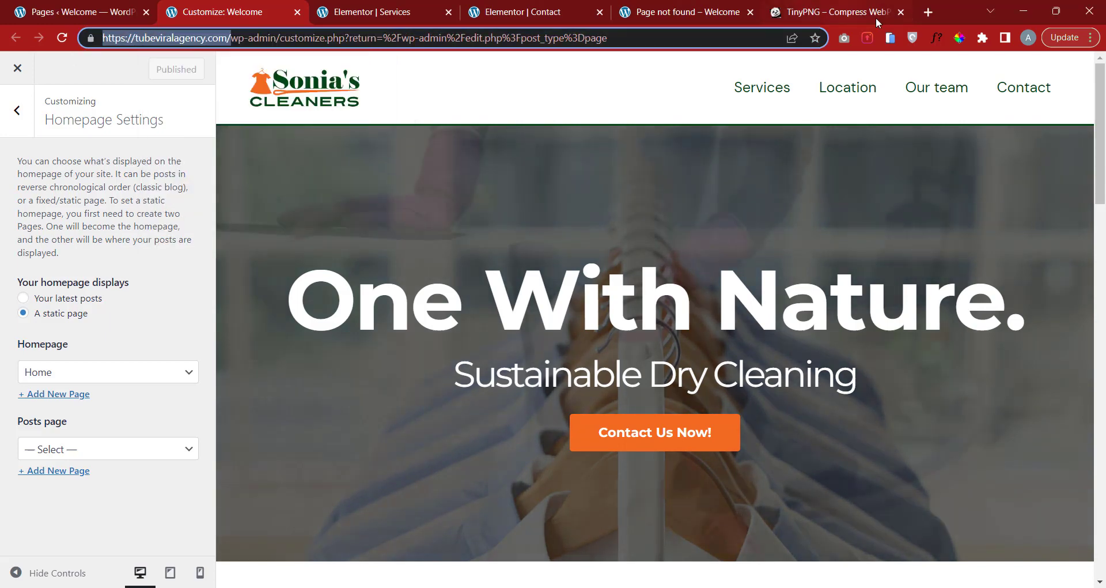
{"action": "left_click", "coordinate": [928, 12]}
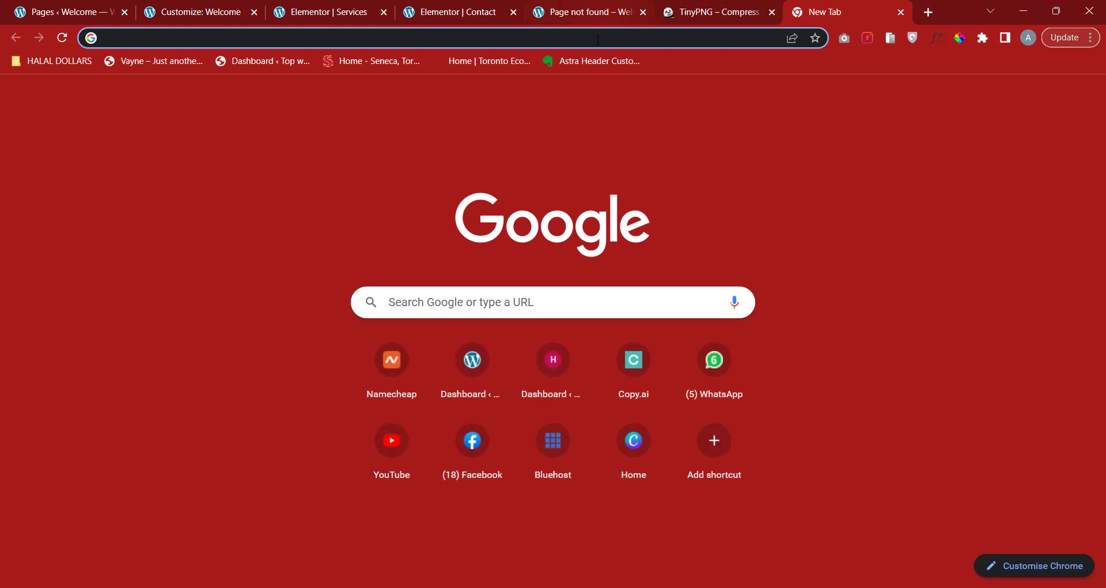
{"action": "right_click", "coordinate": [598, 40]}
{"action": "left_click", "coordinate": [660, 139]}
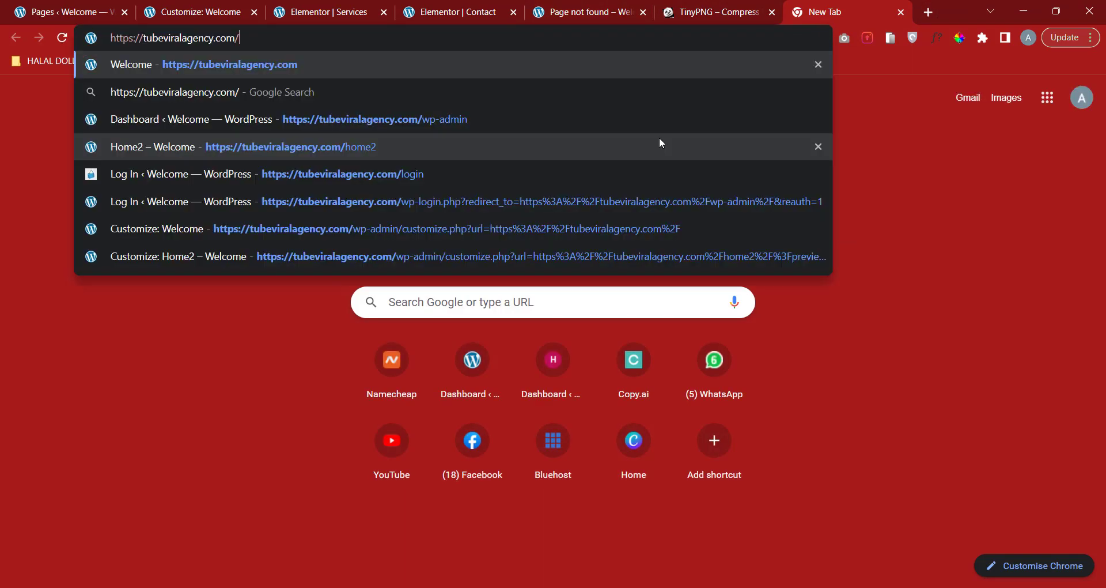
{"action": "key", "text": "Return"}
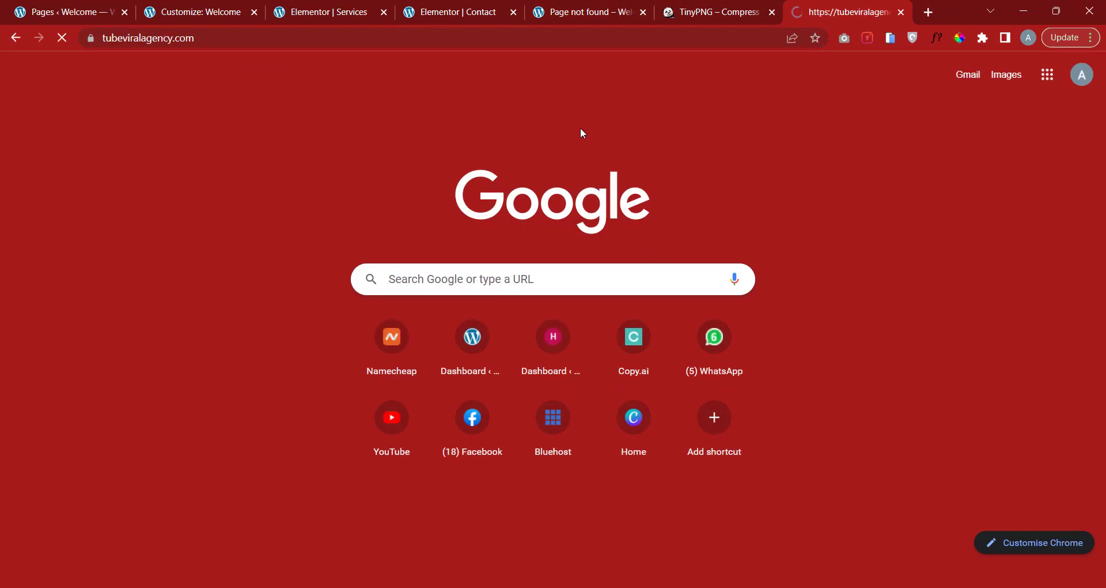
{"action": "scroll", "coordinate": [420, 349], "scroll_direction": "down", "scroll_amount": 3}
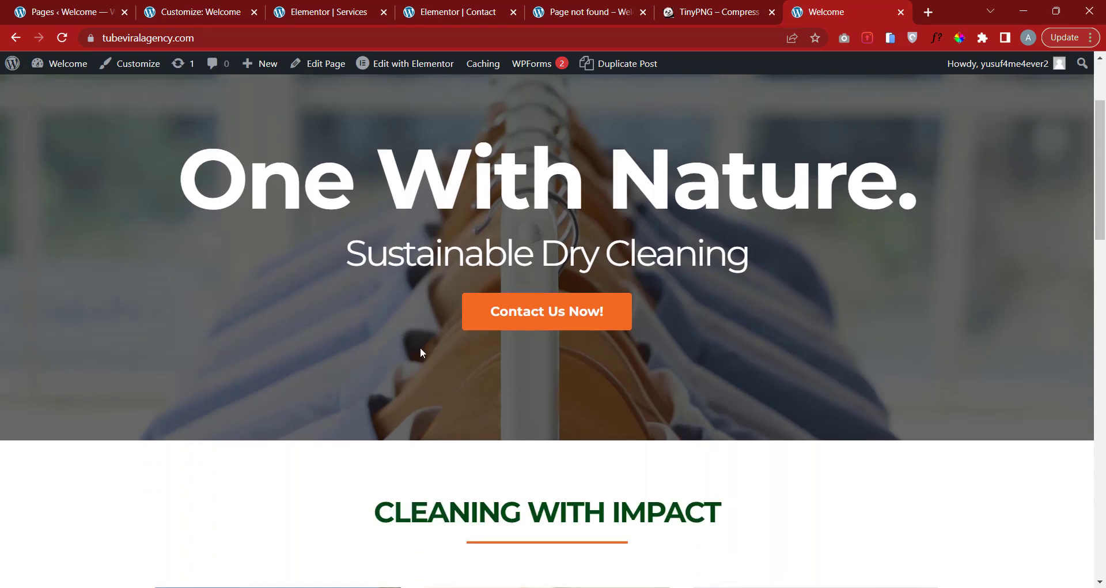
{"action": "scroll", "coordinate": [427, 343], "scroll_direction": "up", "scroll_amount": 3}
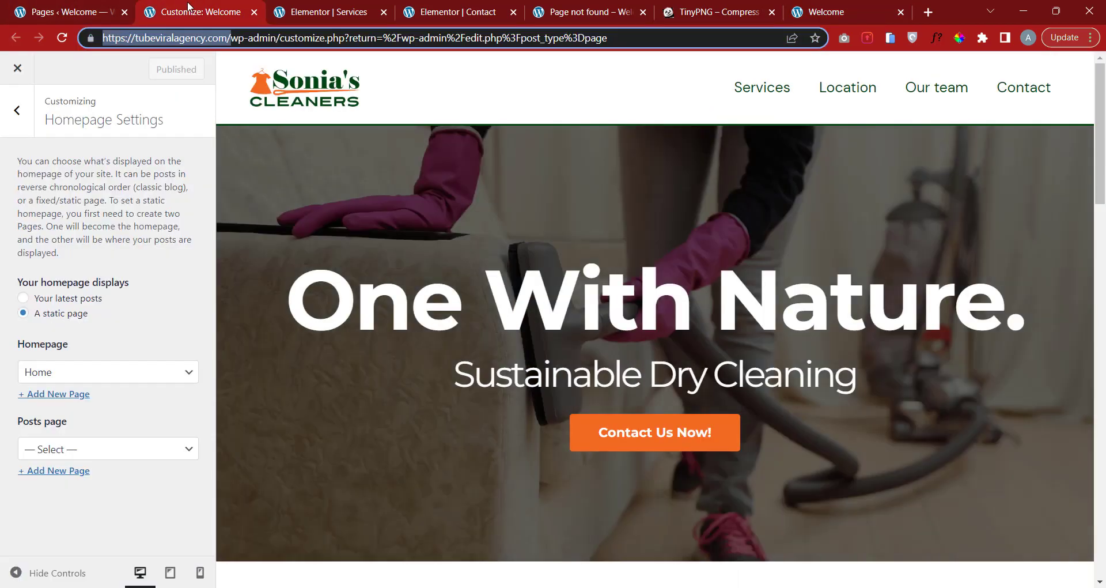
Publish "Contact" as the static homepage in the Customizer, and reload the live site to check it.
{"action": "left_click", "coordinate": [190, 9]}
{"action": "left_click", "coordinate": [60, 379]}
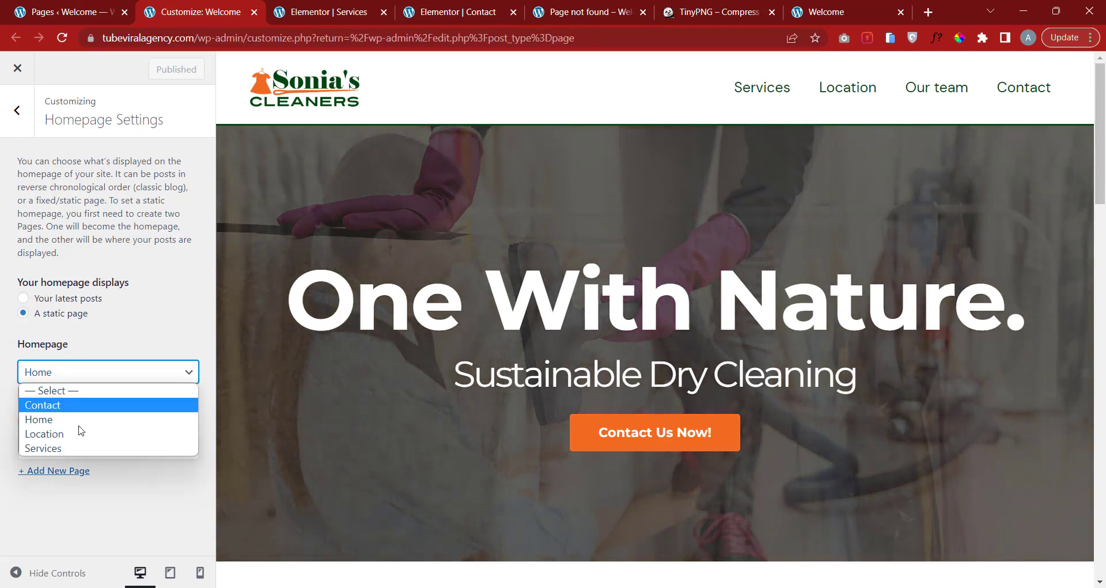
{"action": "left_click", "coordinate": [68, 406]}
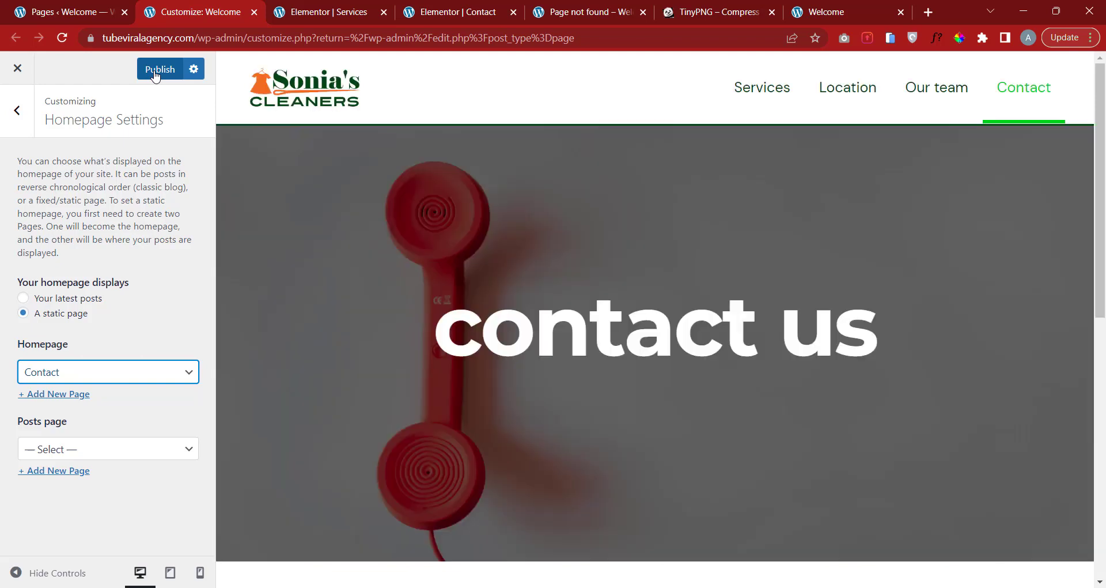
{"action": "left_click", "coordinate": [154, 70]}
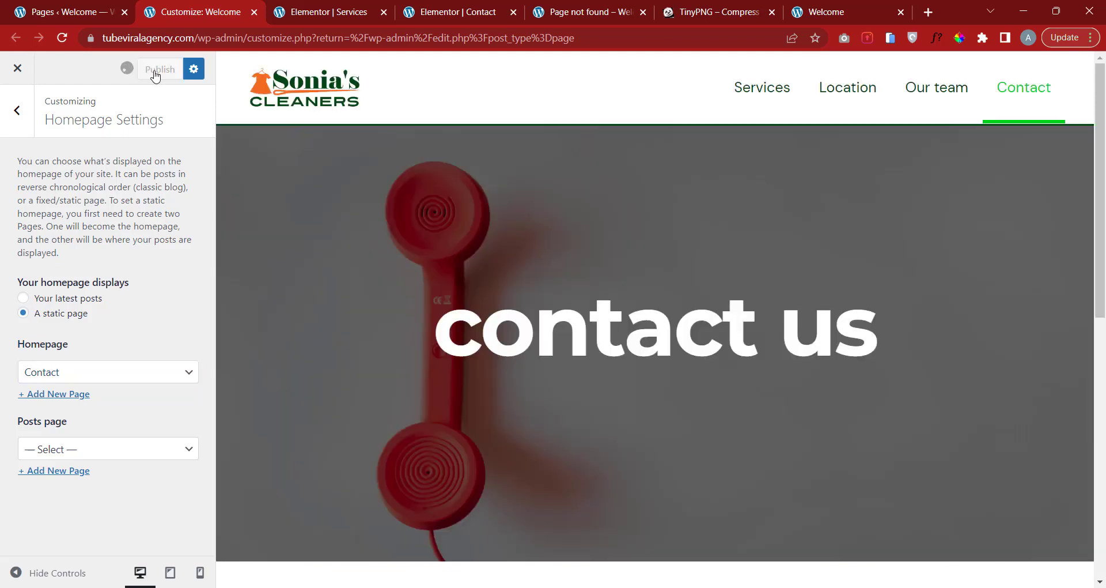
{"action": "left_click", "coordinate": [828, 14]}
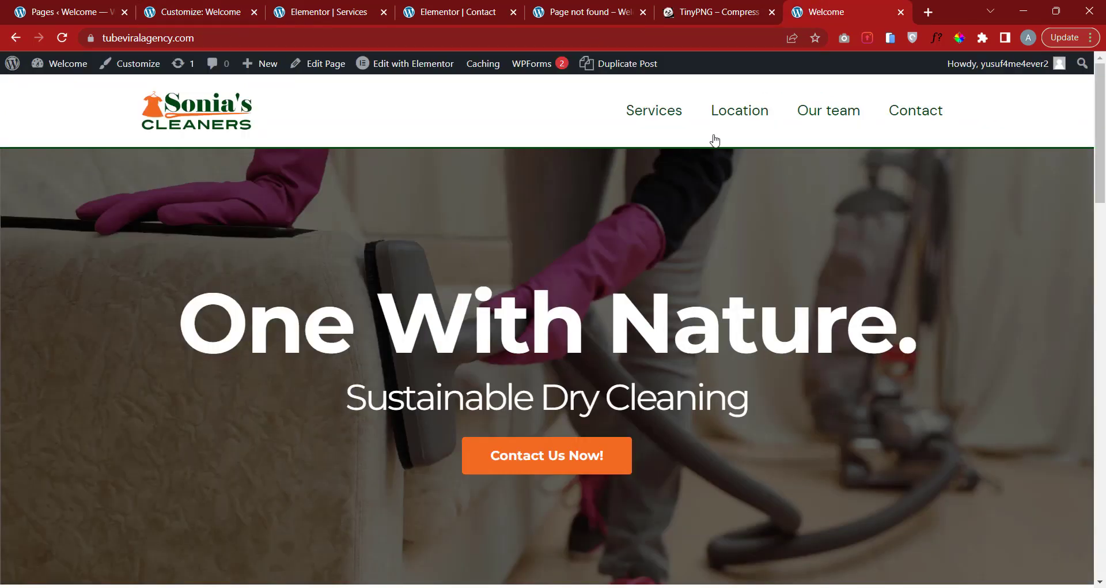
{"action": "left_click", "coordinate": [62, 38]}
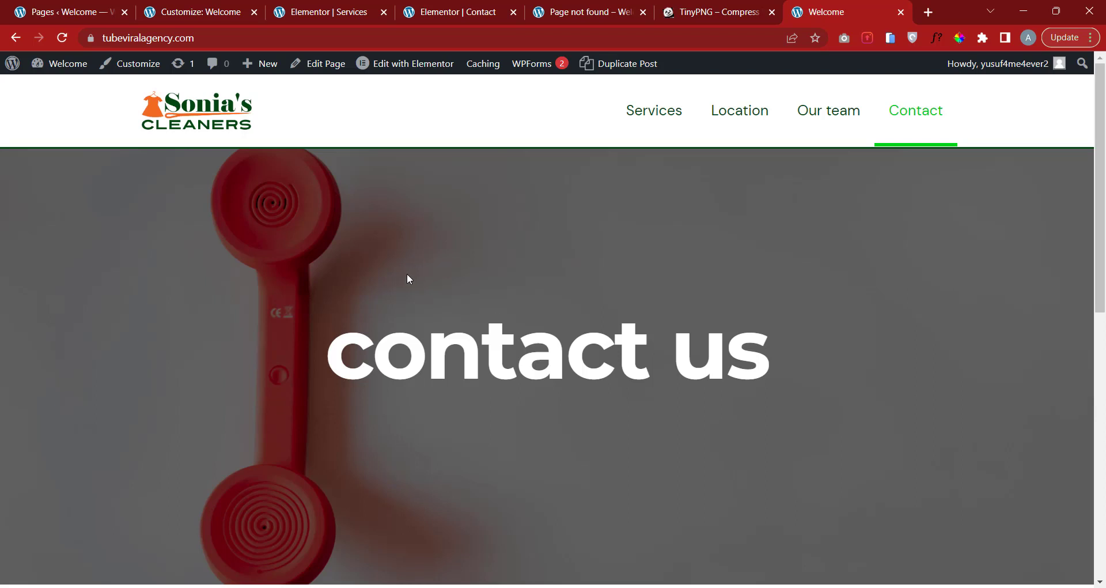
Set the static homepage back to "Home" in the Customizer and publish the change.
{"action": "left_click", "coordinate": [171, 16]}
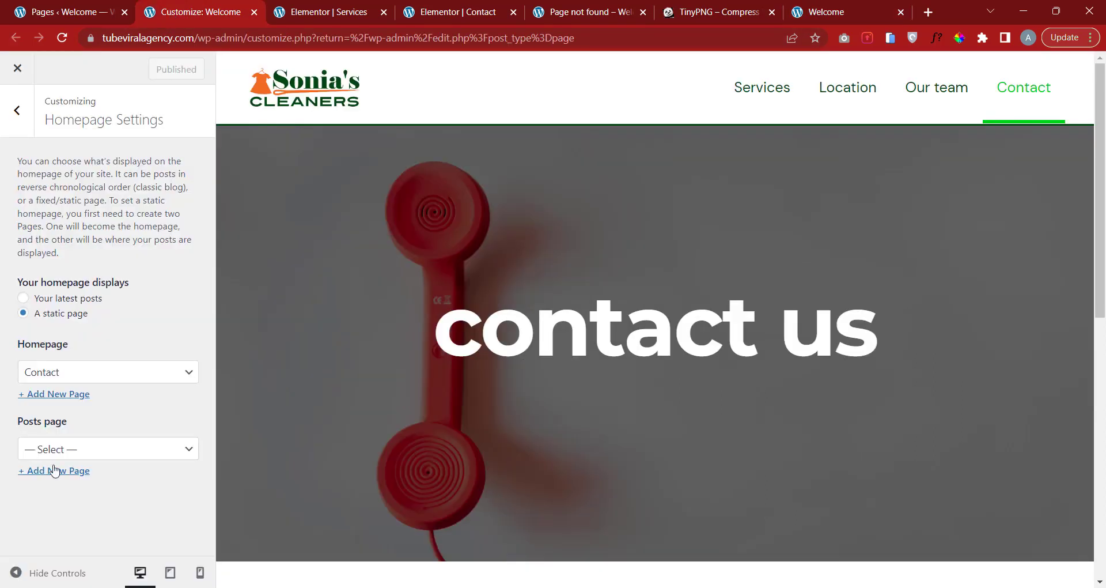
{"action": "left_click", "coordinate": [65, 374]}
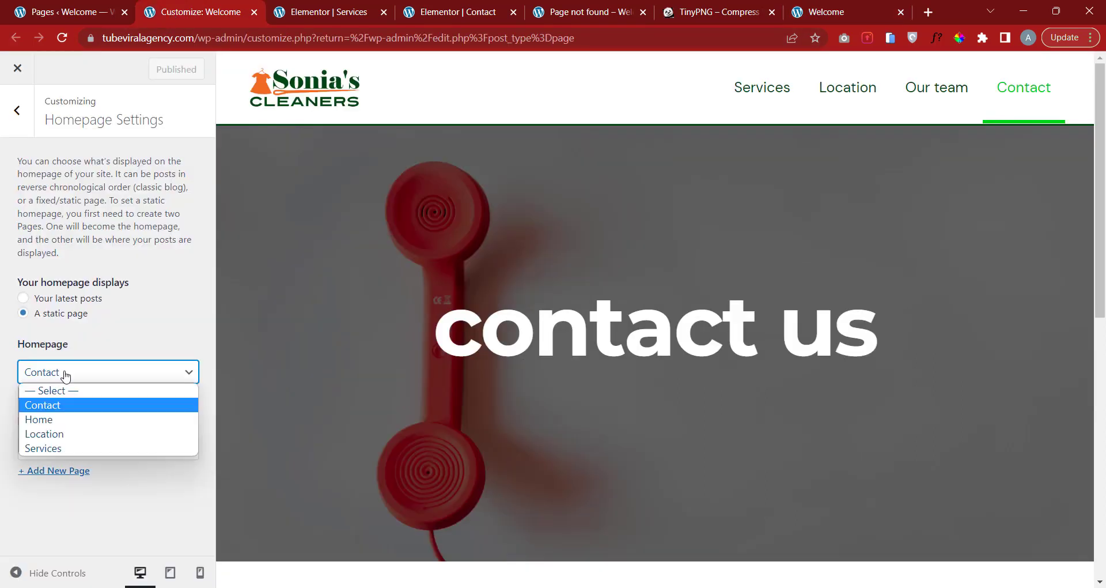
{"action": "left_click", "coordinate": [80, 419]}
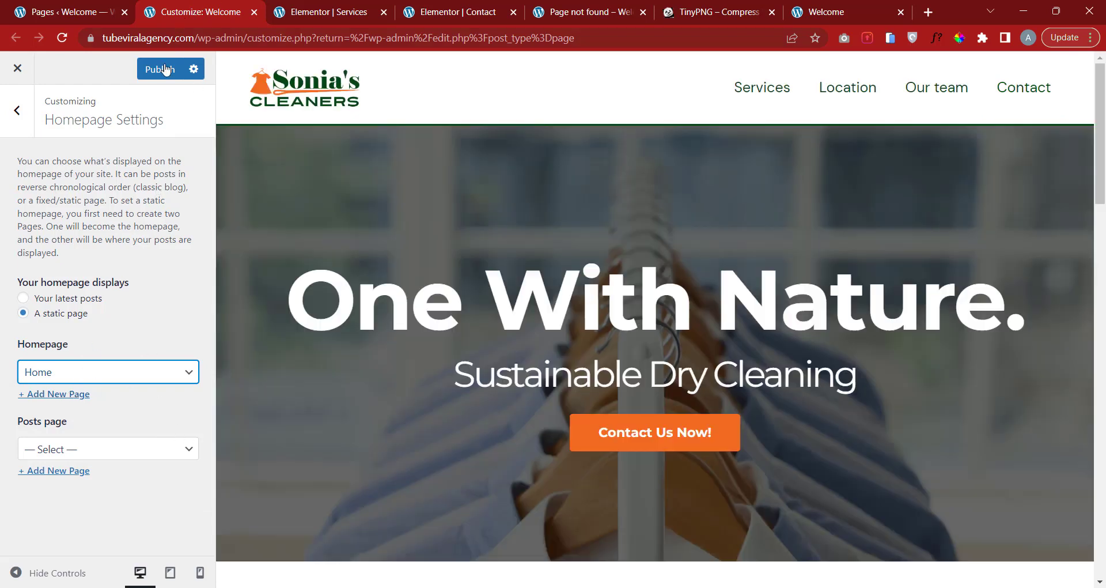
{"action": "left_click", "coordinate": [165, 69]}
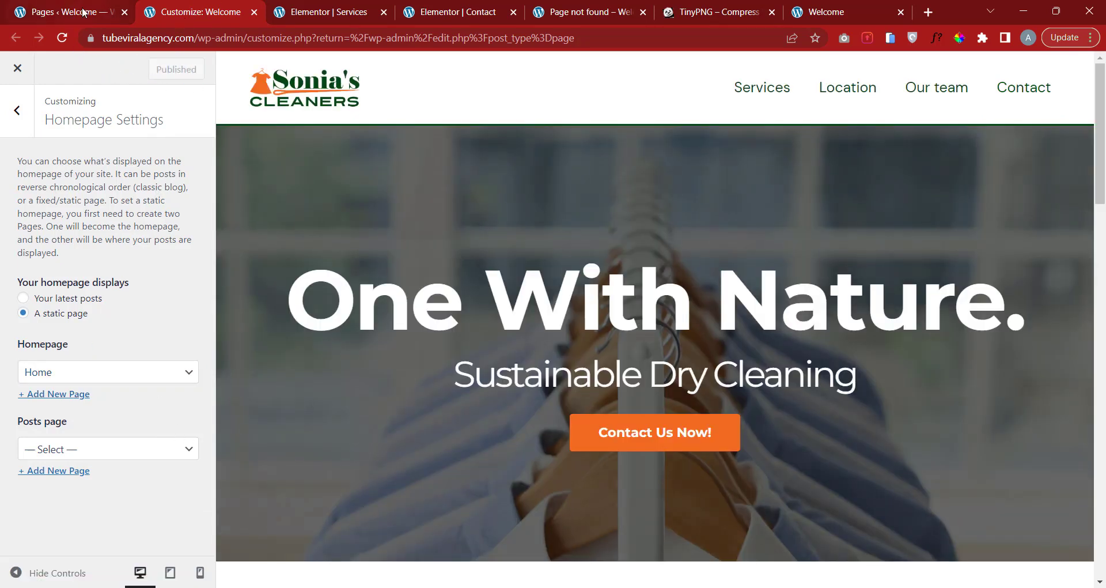
Return to the WordPress list of pages and clone the "Home" page.
{"action": "left_click", "coordinate": [84, 12]}
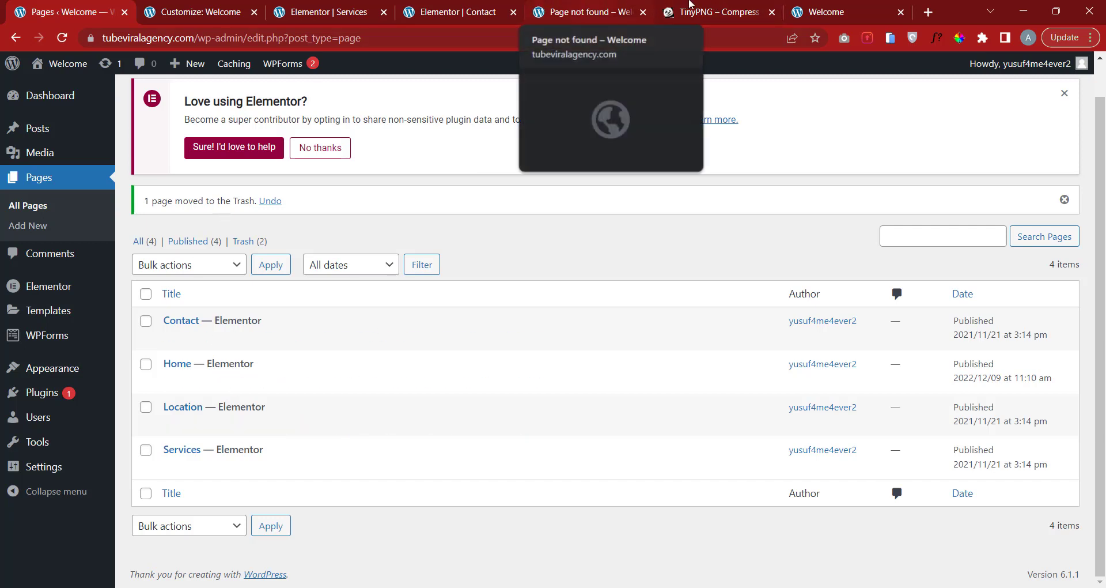
{"action": "left_click", "coordinate": [818, 9]}
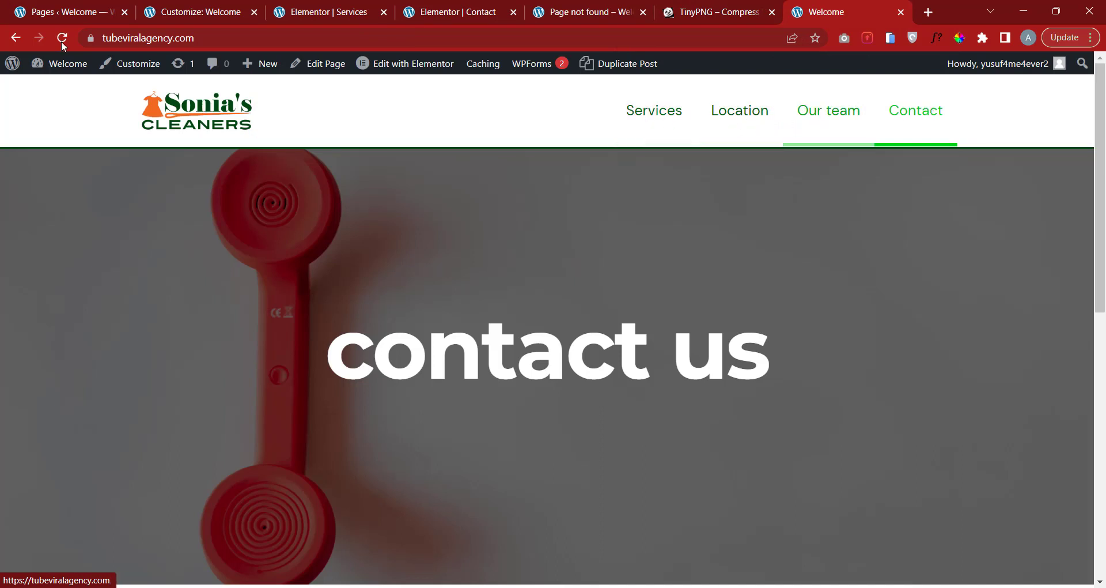
{"action": "left_click", "coordinate": [58, 11]}
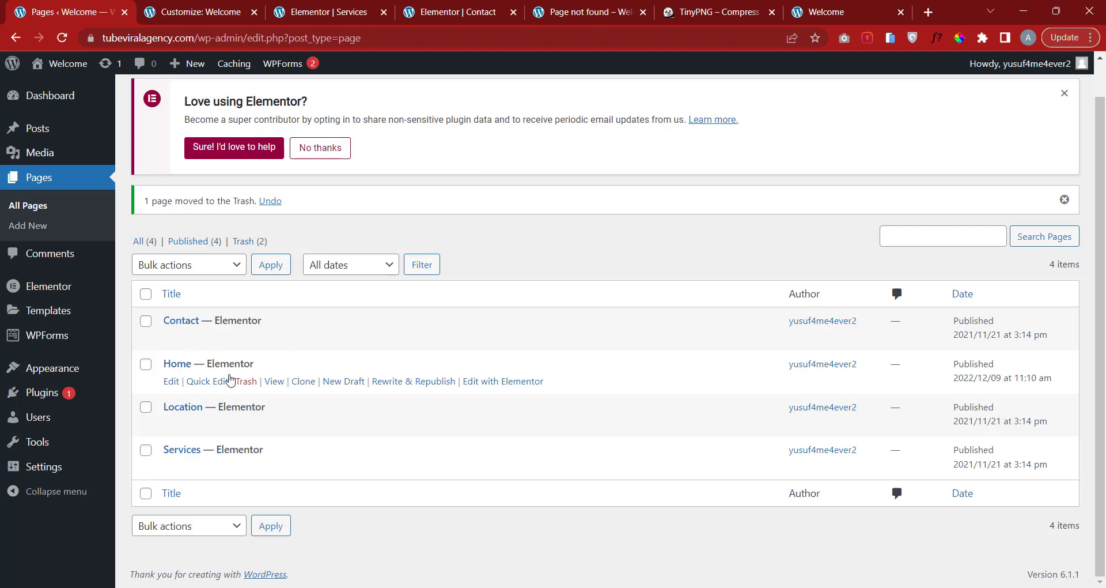
{"action": "left_click", "coordinate": [303, 382]}
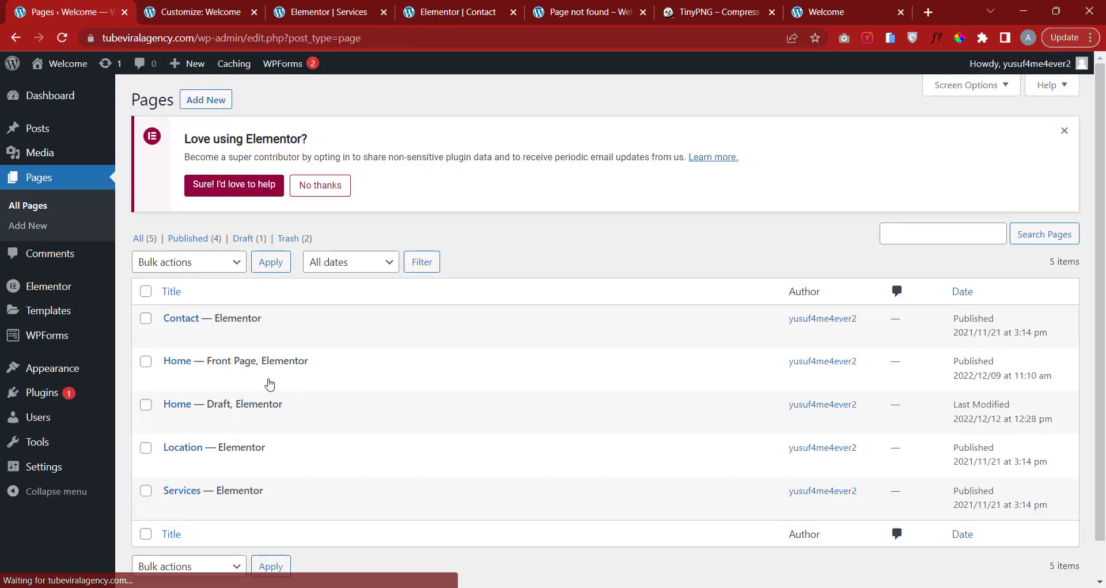
Quick-edit the draft "Home" clone, setting its title to "Our team" and its slug to "team".
{"action": "left_click", "coordinate": [206, 423]}
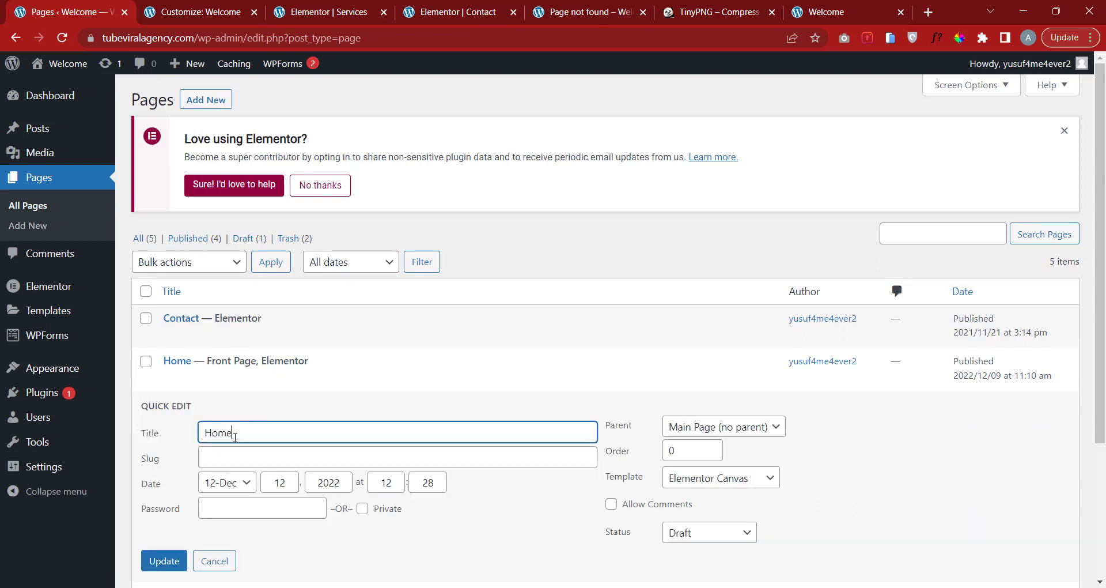
{"action": "left_click_drag", "start_coordinate": [259, 432], "coordinate": [120, 428]}
{"action": "type", "text": "Our team"}
{"action": "left_click", "coordinate": [214, 458]}
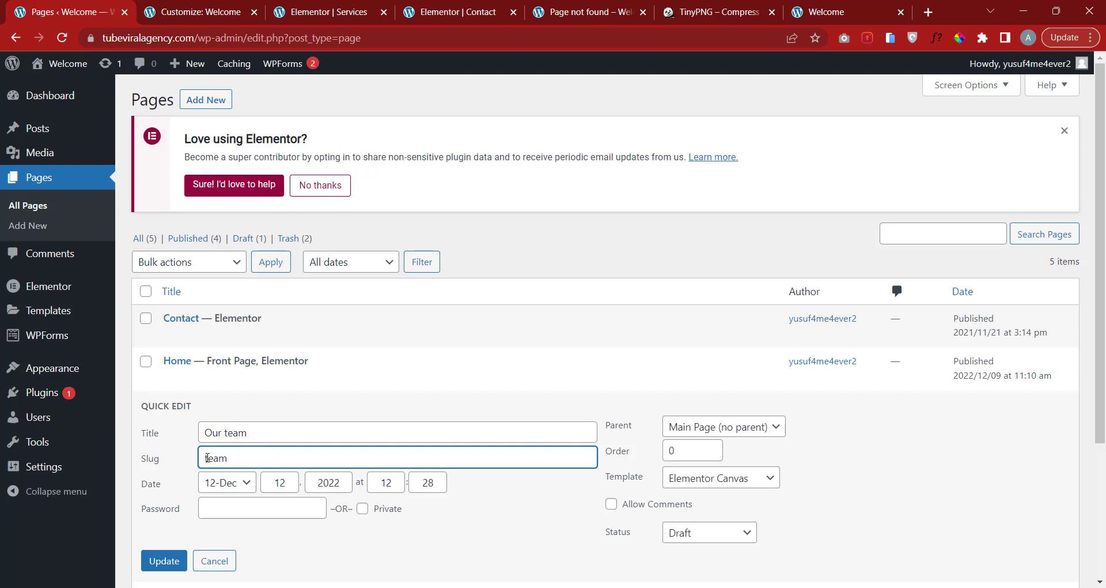
{"action": "scroll", "coordinate": [518, 430], "scroll_direction": "down", "scroll_amount": 1}
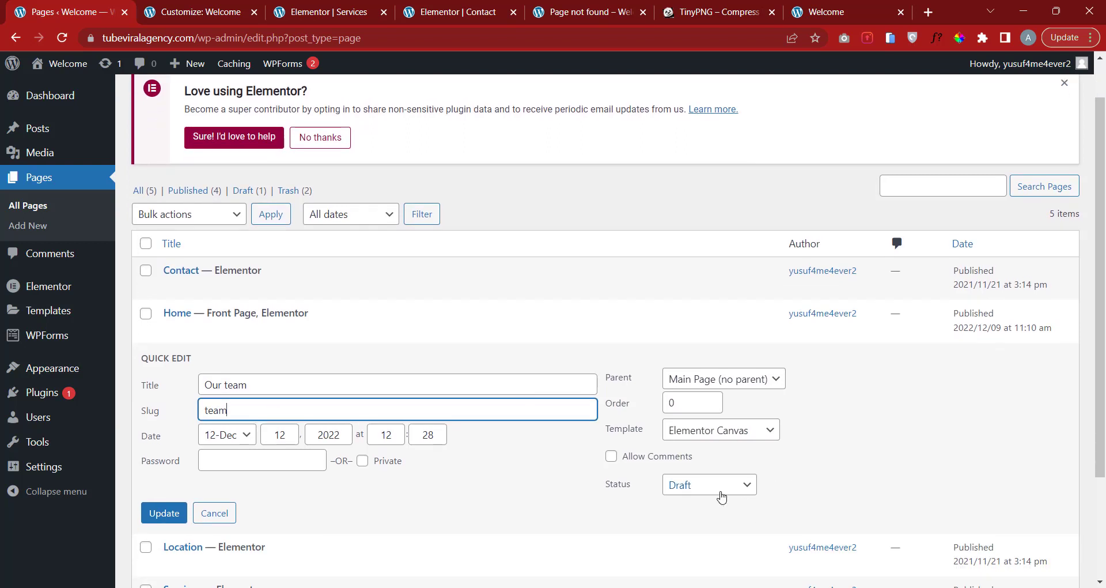
Set the "Our team" page's status to Published and update the page.
{"action": "left_click", "coordinate": [720, 486]}
{"action": "left_click", "coordinate": [709, 503]}
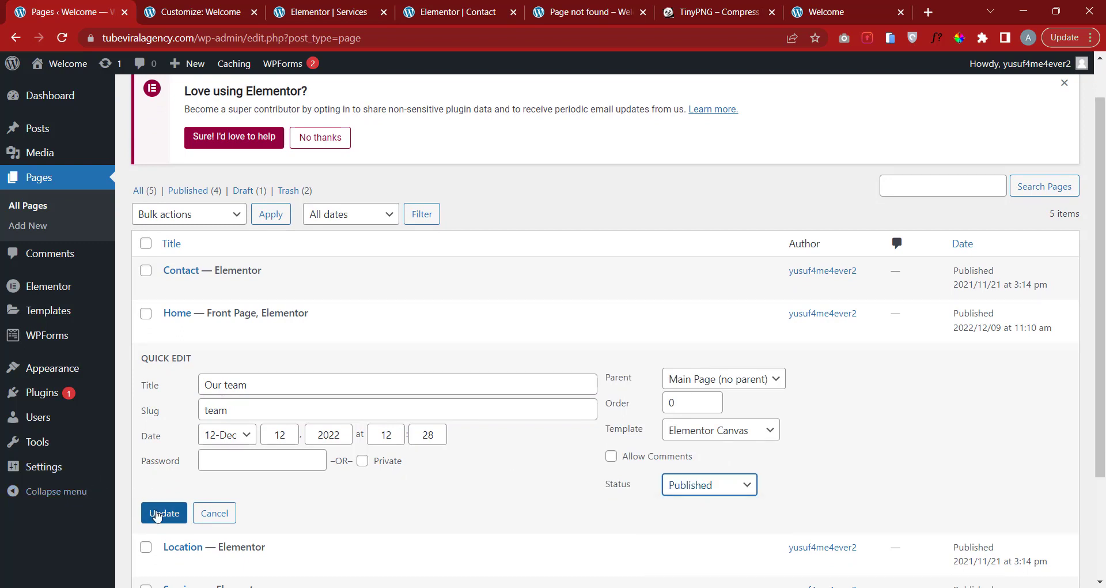
{"action": "left_click", "coordinate": [225, 413]}
{"action": "double_click", "coordinate": [225, 412]}
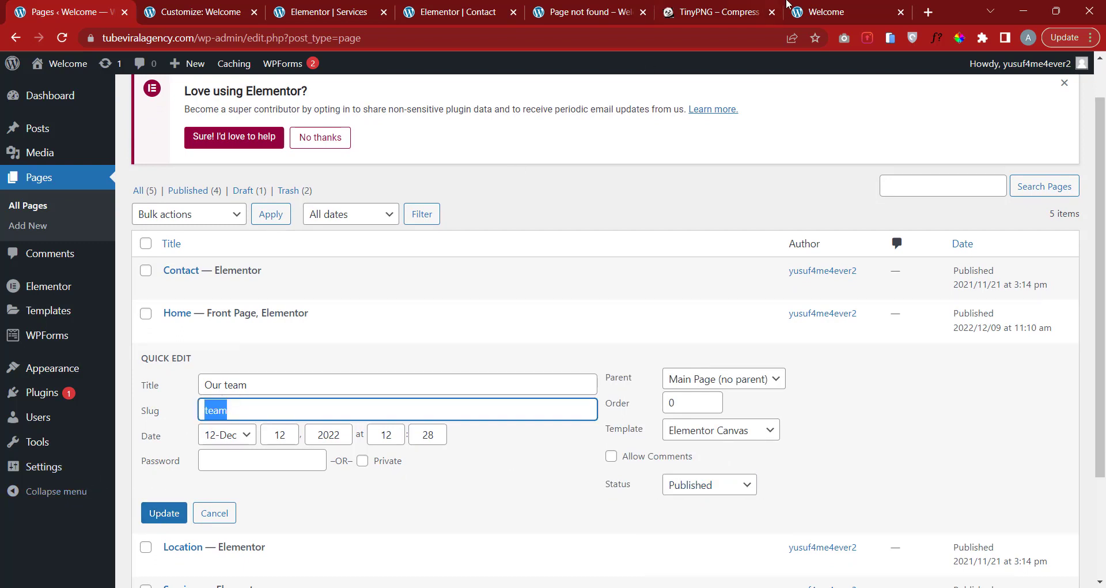
{"action": "left_click", "coordinate": [840, 11]}
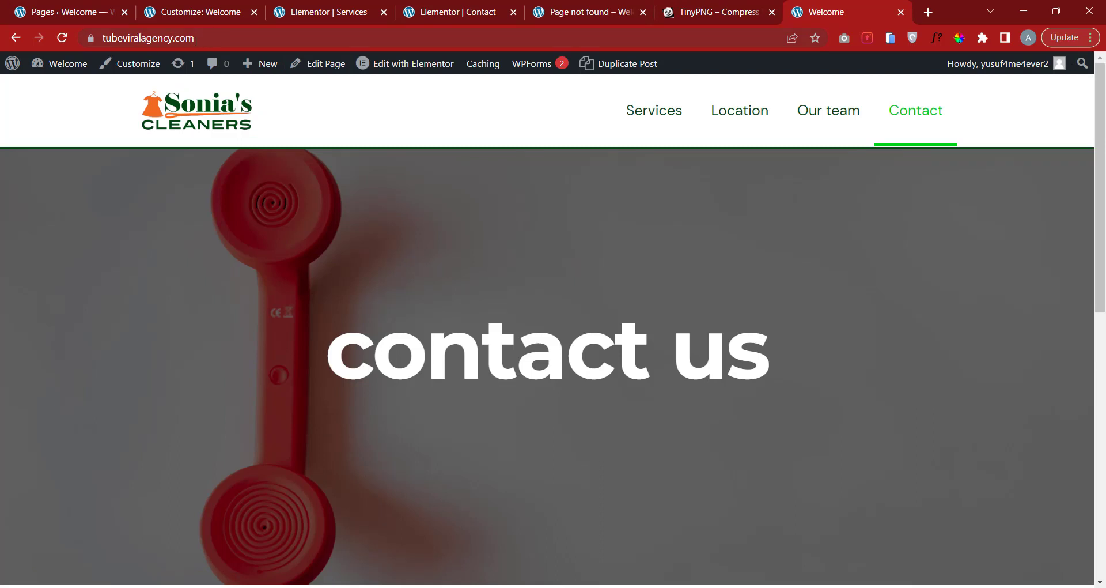
{"action": "left_click", "coordinate": [187, 9]}
{"action": "left_click", "coordinate": [80, 8]}
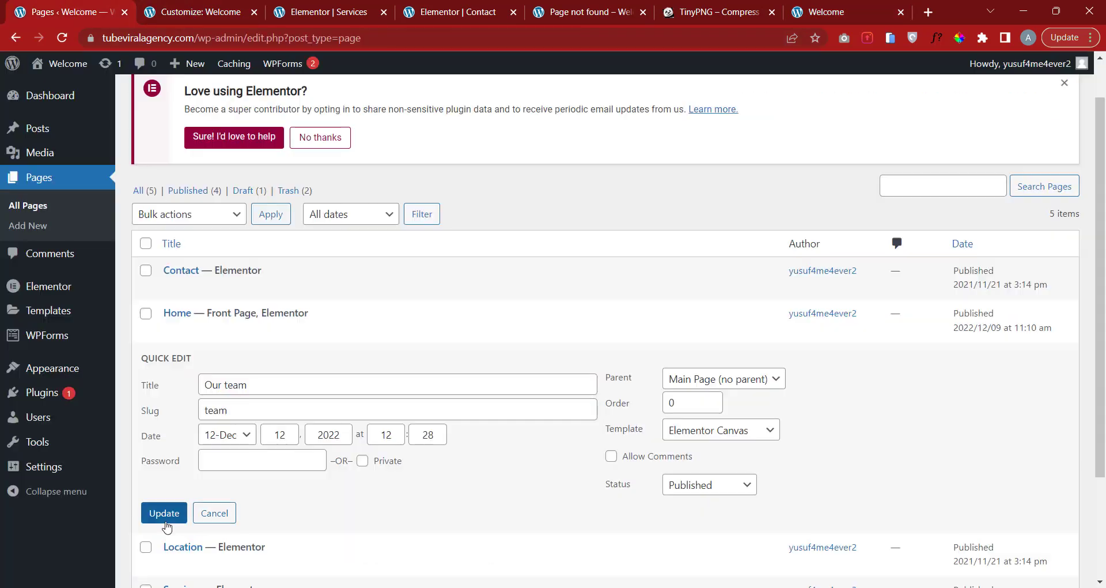
{"action": "left_click", "coordinate": [167, 520]}
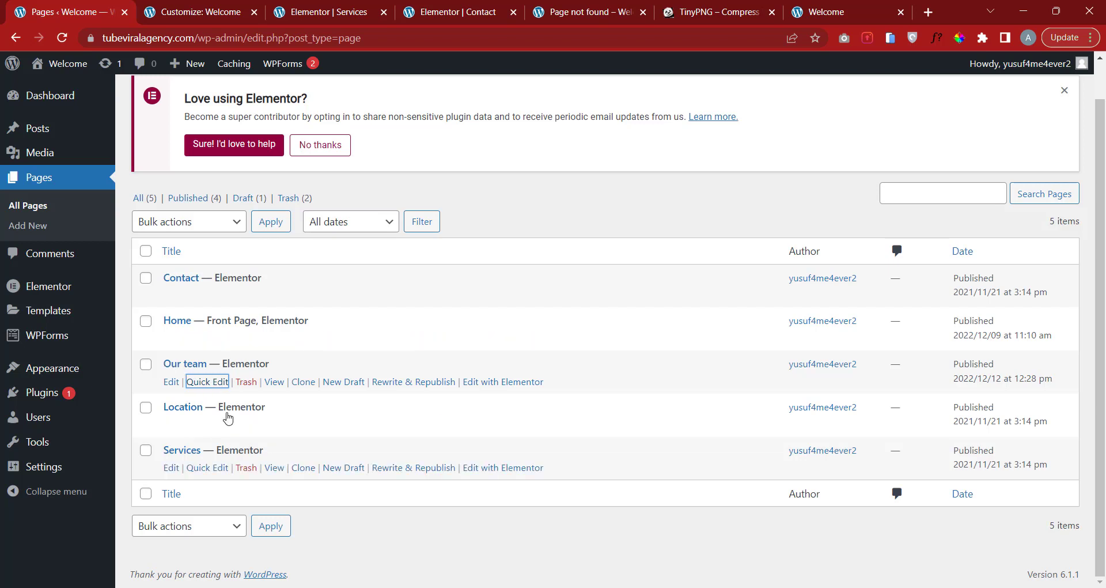
Open the WordPress menu editor and remove the invalid "Home" item from Main Menu.
{"action": "left_click", "coordinate": [841, 11]}
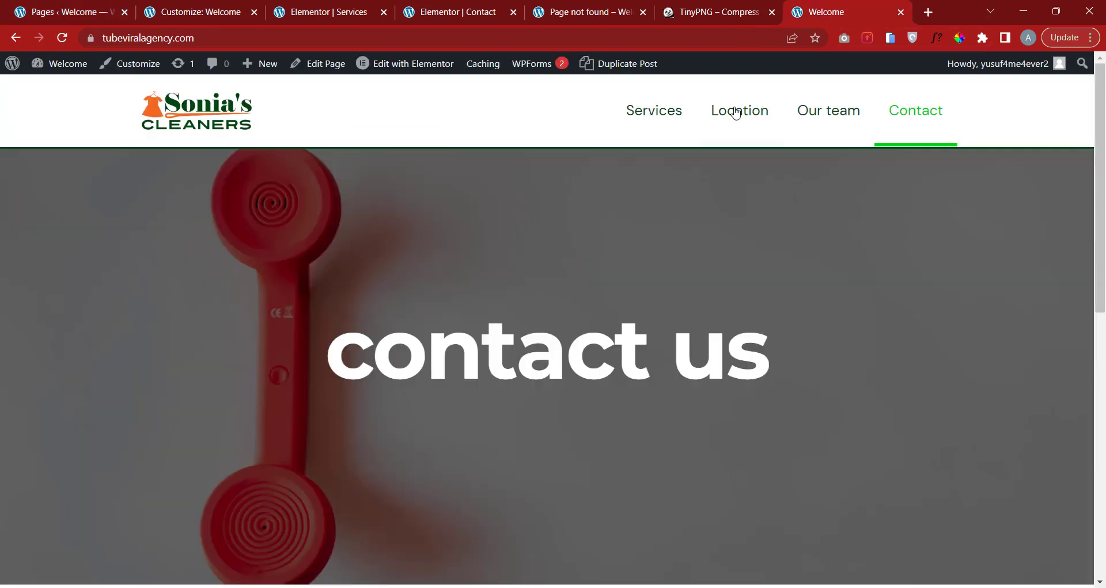
{"action": "left_click", "coordinate": [57, 5]}
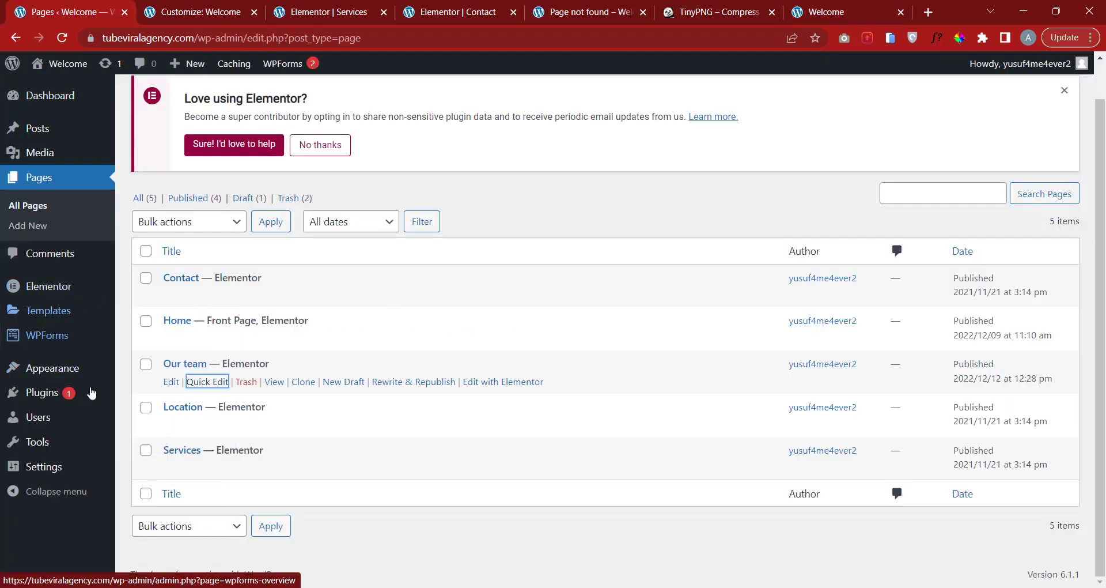
{"action": "mouse_move", "coordinate": [65, 381]}
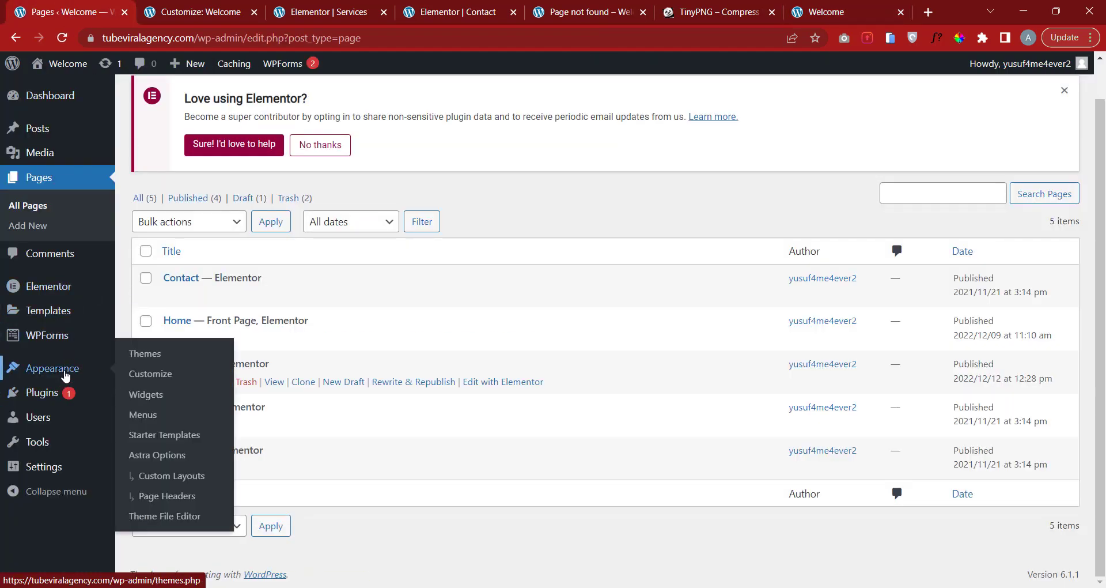
{"action": "left_click", "coordinate": [147, 414]}
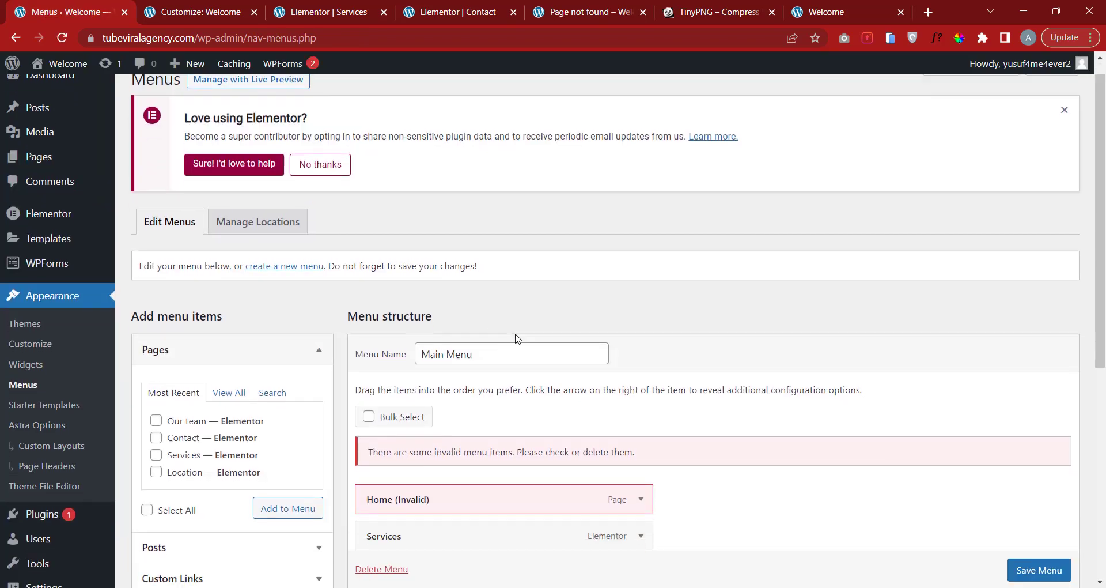
{"action": "scroll", "coordinate": [518, 337], "scroll_direction": "down", "scroll_amount": 1}
{"action": "scroll", "coordinate": [525, 334], "scroll_direction": "down", "scroll_amount": 1}
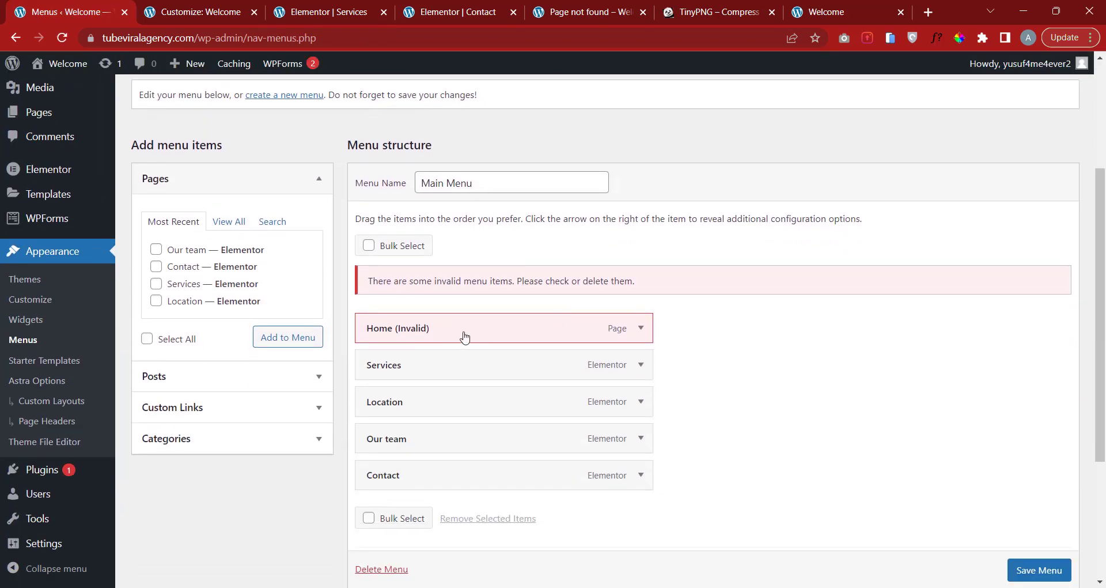
{"action": "left_click", "coordinate": [640, 328]}
{"action": "scroll", "coordinate": [397, 445], "scroll_direction": "down", "scroll_amount": 1}
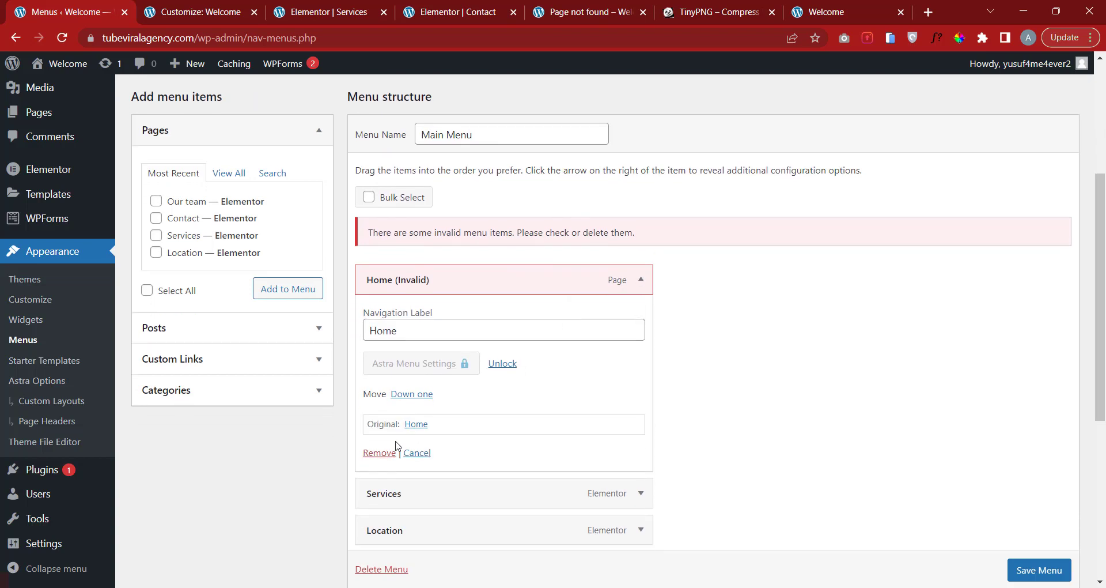
{"action": "left_click", "coordinate": [378, 453]}
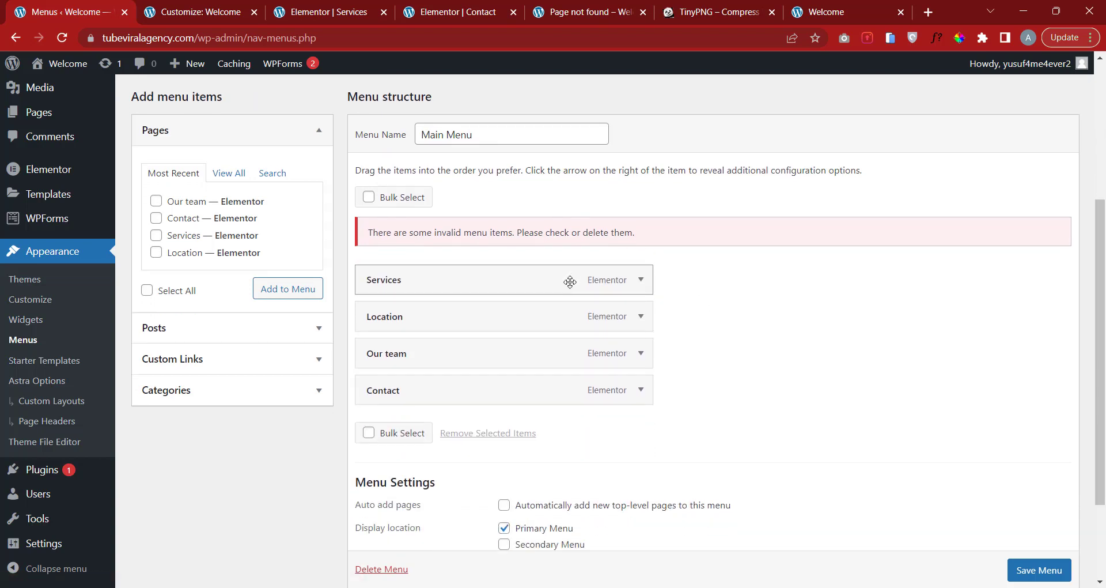
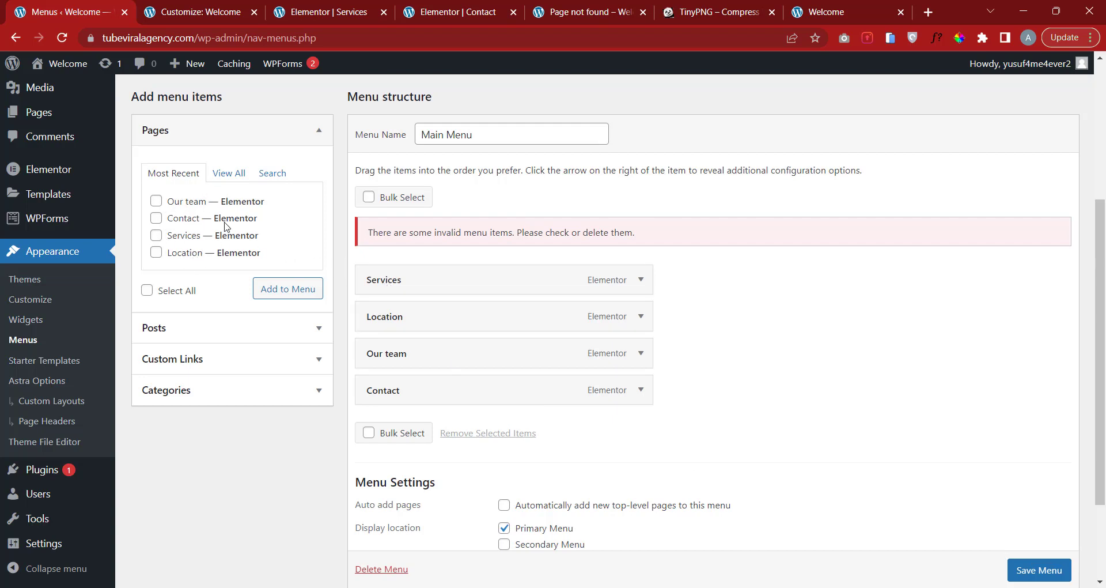
Add the "Home" front page to Main Menu as its first item.
{"action": "left_click", "coordinate": [235, 179]}
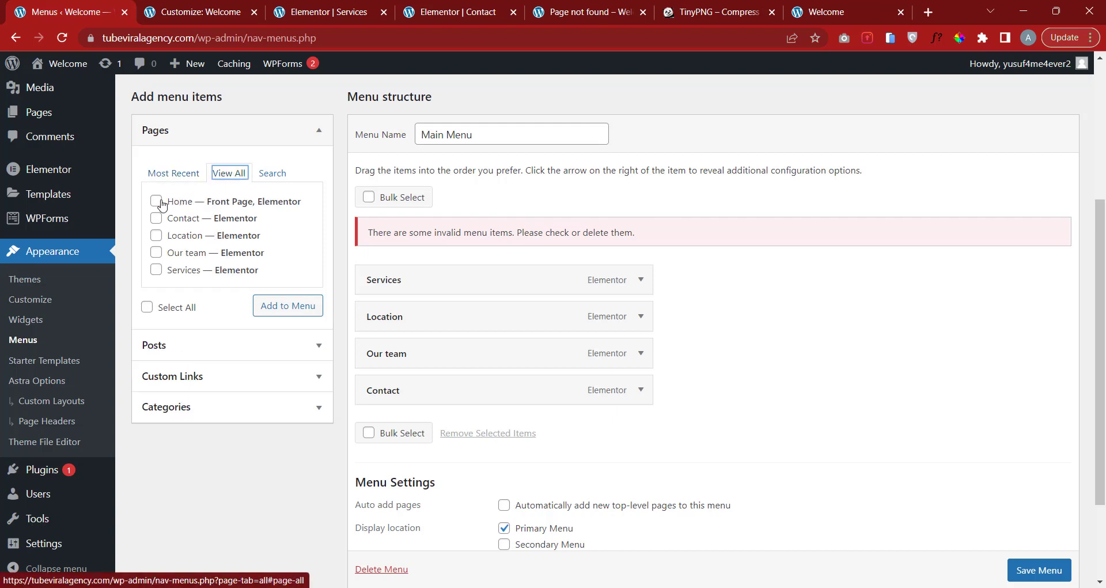
{"action": "left_click", "coordinate": [159, 202]}
{"action": "left_click", "coordinate": [294, 310]}
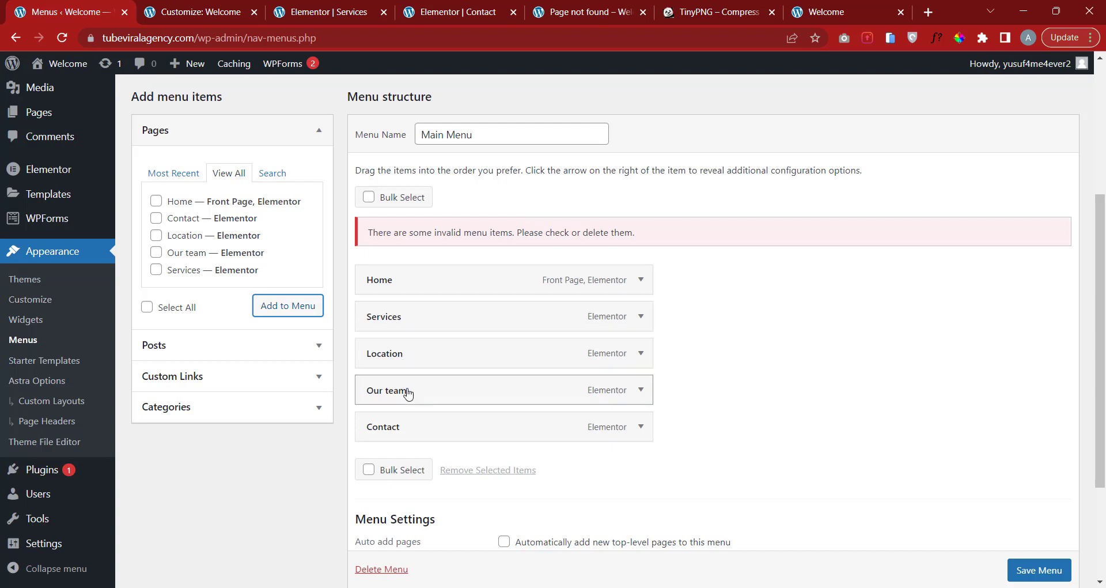
Move "Our team" above "Location" in Main Menu, save the menu, and reload the live site to check it.
{"action": "left_click_drag", "start_coordinate": [407, 390], "coordinate": [403, 354]}
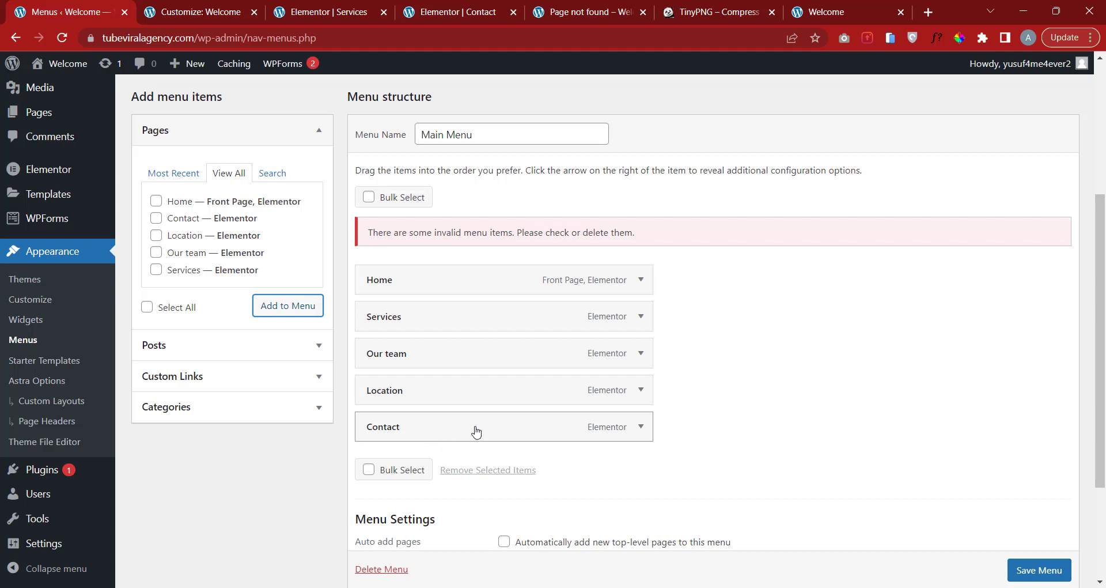
{"action": "scroll", "coordinate": [1031, 578], "scroll_direction": "down", "scroll_amount": 1}
{"action": "left_click", "coordinate": [1031, 570]}
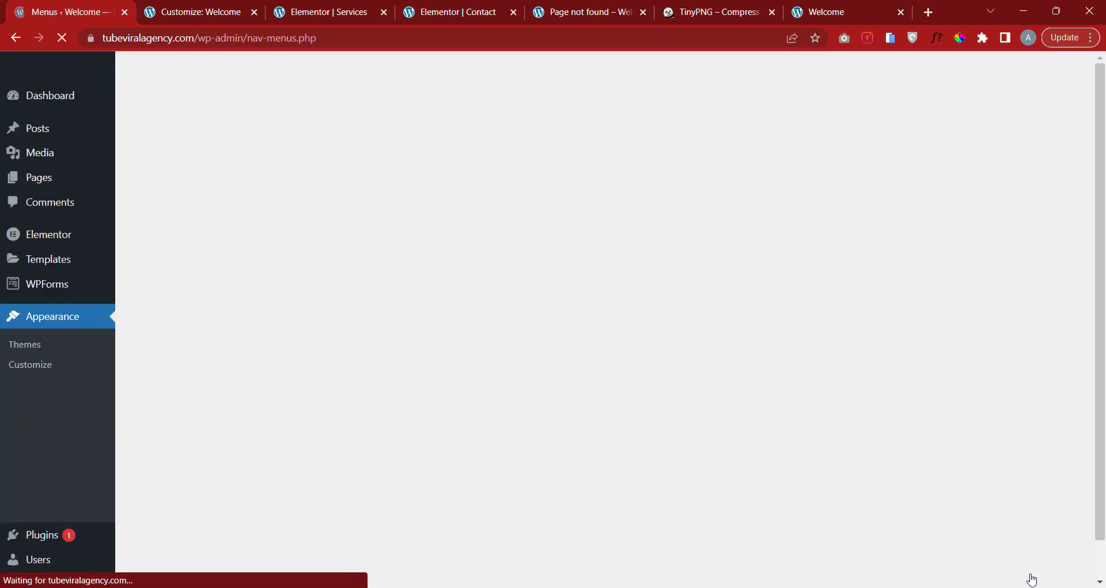
{"action": "scroll", "coordinate": [802, 441], "scroll_direction": "down", "scroll_amount": 2}
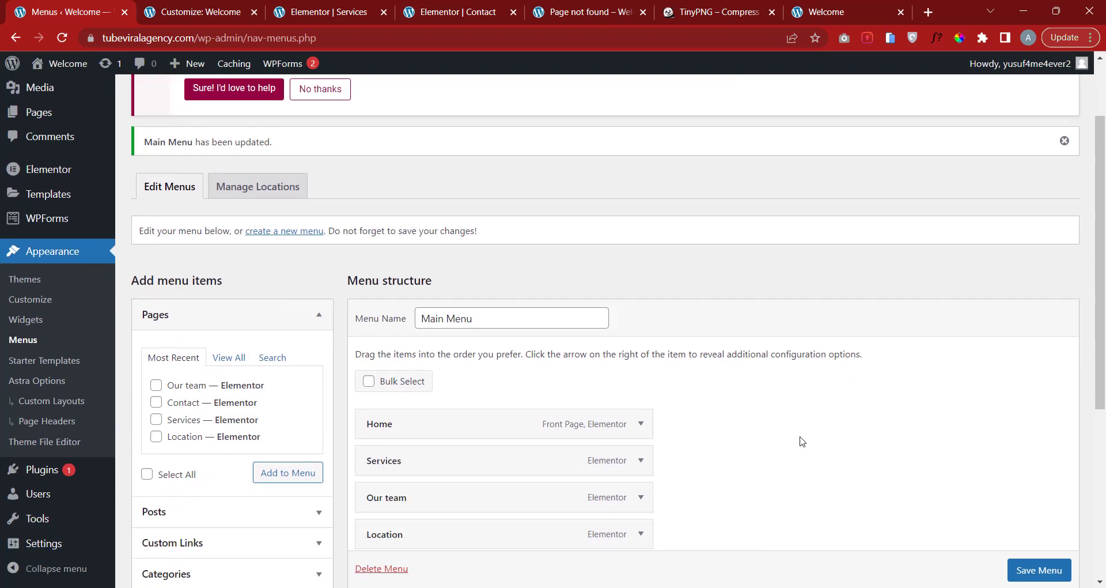
{"action": "left_click", "coordinate": [830, 4]}
{"action": "left_click", "coordinate": [63, 38]}
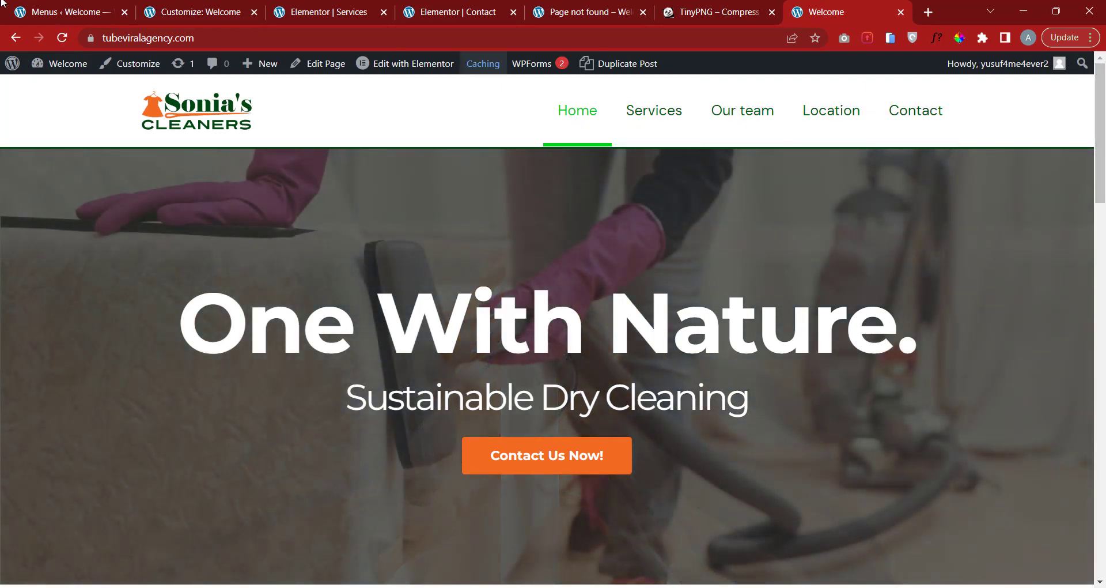
Move "Contact" directly below "Services" in Main Menu, save it, and reload the live site.
{"action": "left_click", "coordinate": [50, 7]}
{"action": "scroll", "coordinate": [466, 328], "scroll_direction": "down", "scroll_amount": 2}
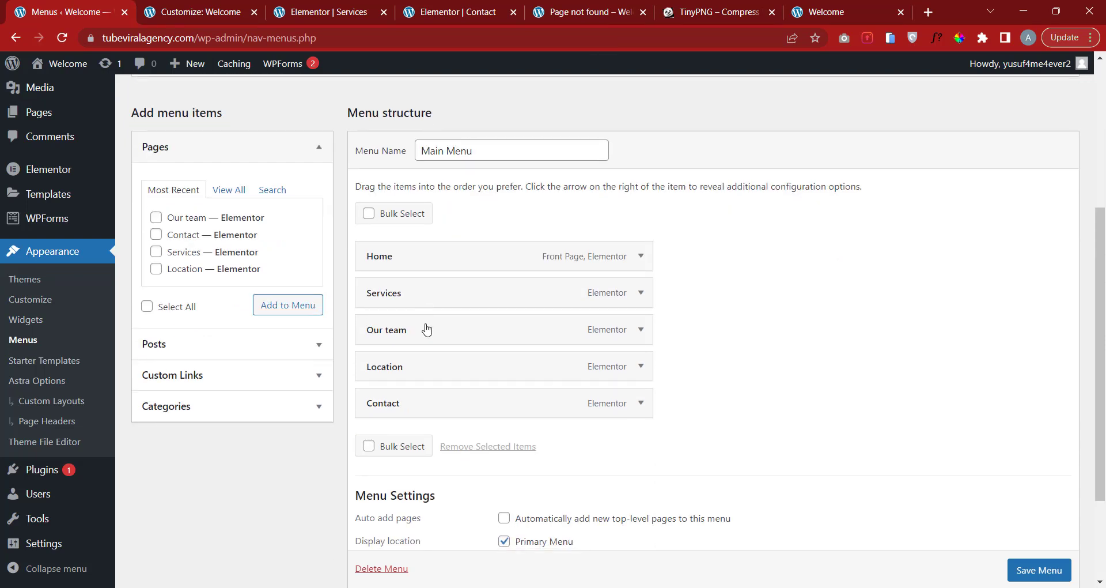
{"action": "left_click_drag", "start_coordinate": [387, 406], "coordinate": [363, 328]}
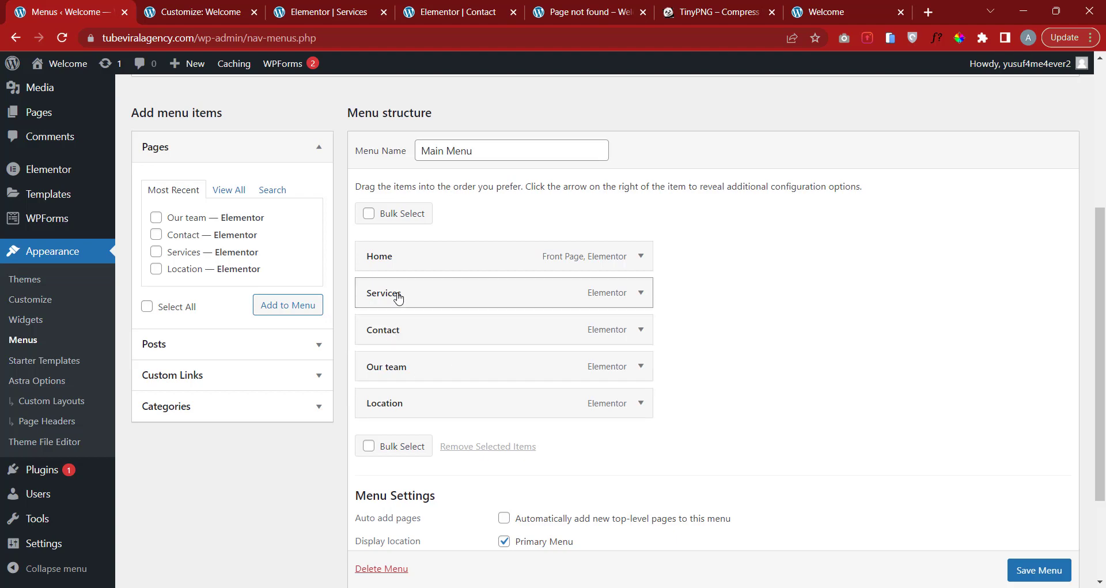
{"action": "scroll", "coordinate": [1020, 570], "scroll_direction": "down", "scroll_amount": 1}
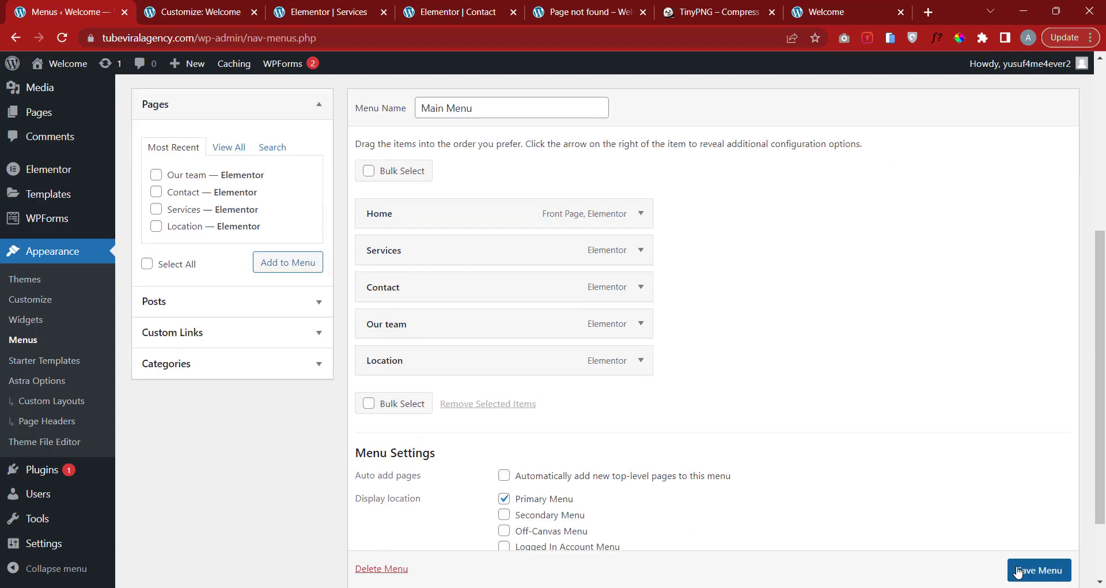
{"action": "left_click", "coordinate": [1016, 570]}
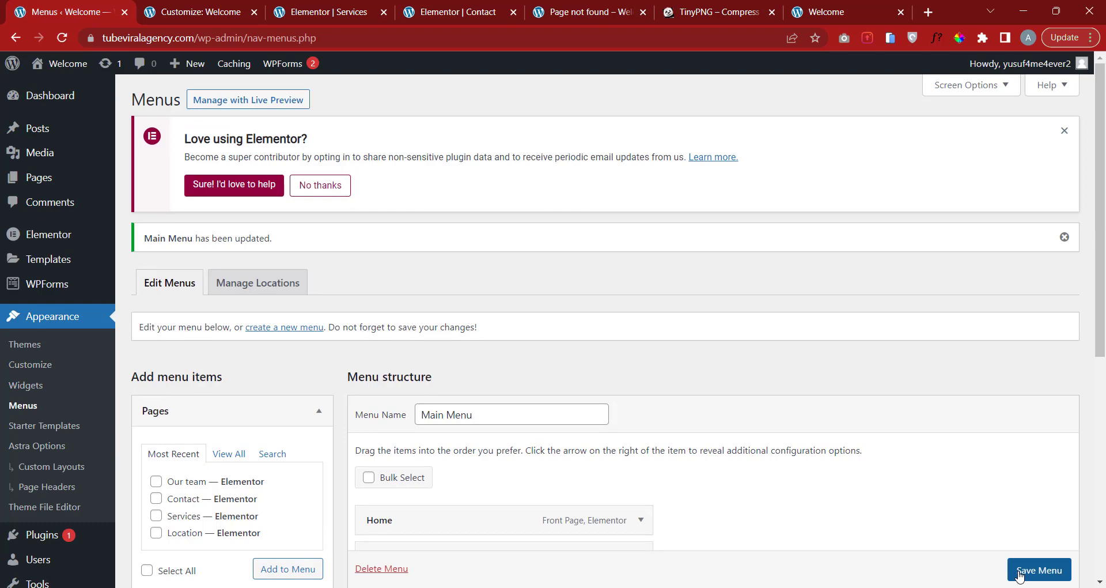
{"action": "left_click", "coordinate": [824, 11]}
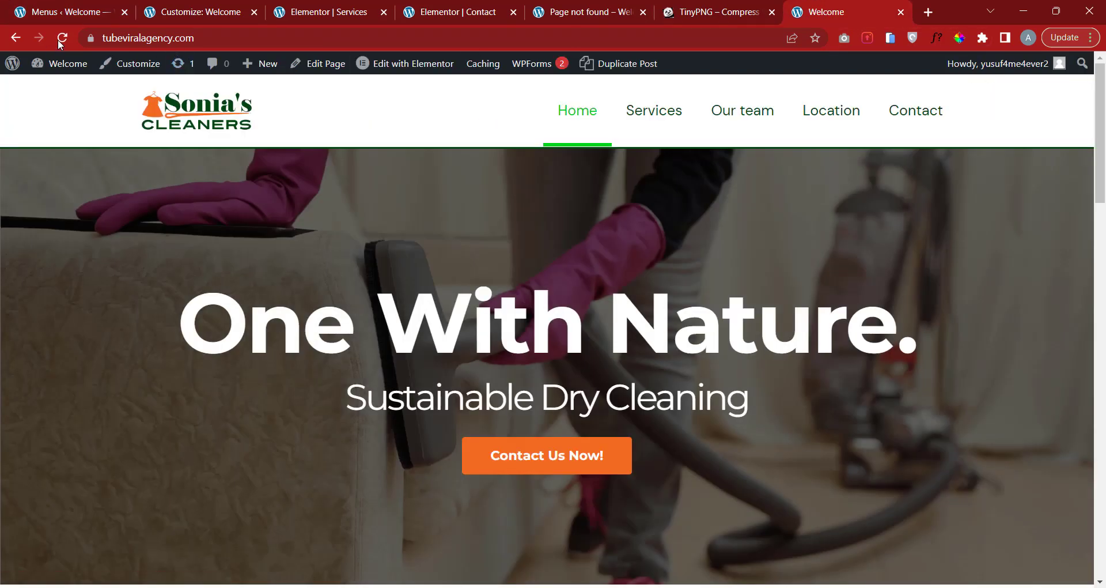
{"action": "key", "text": "F5"}
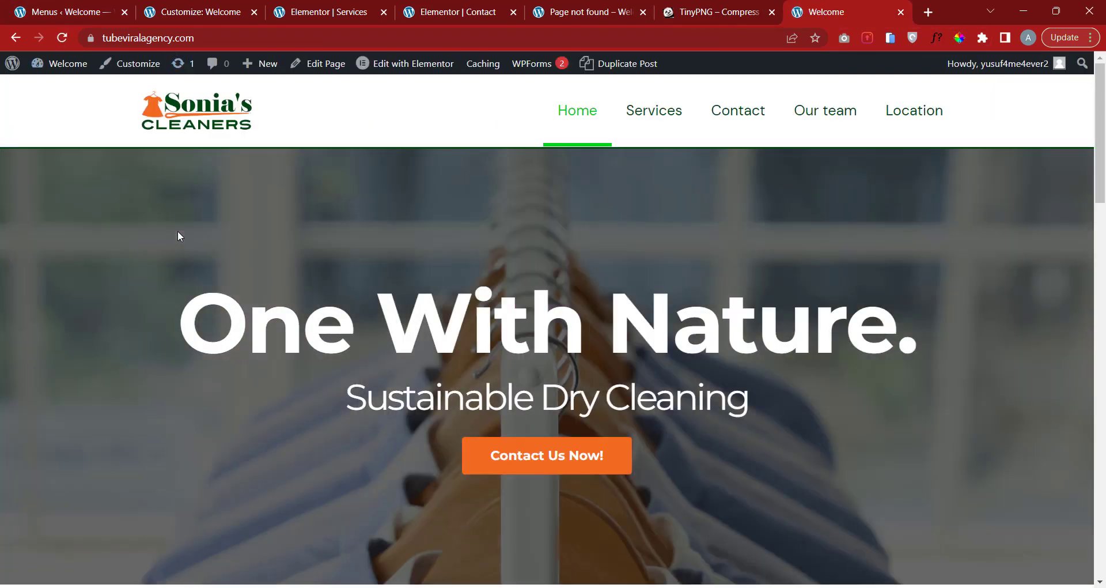
Nest "Contact" as a sub item under "Location" in Main Menu, save it, and reload the live site.
{"action": "left_click", "coordinate": [72, 7]}
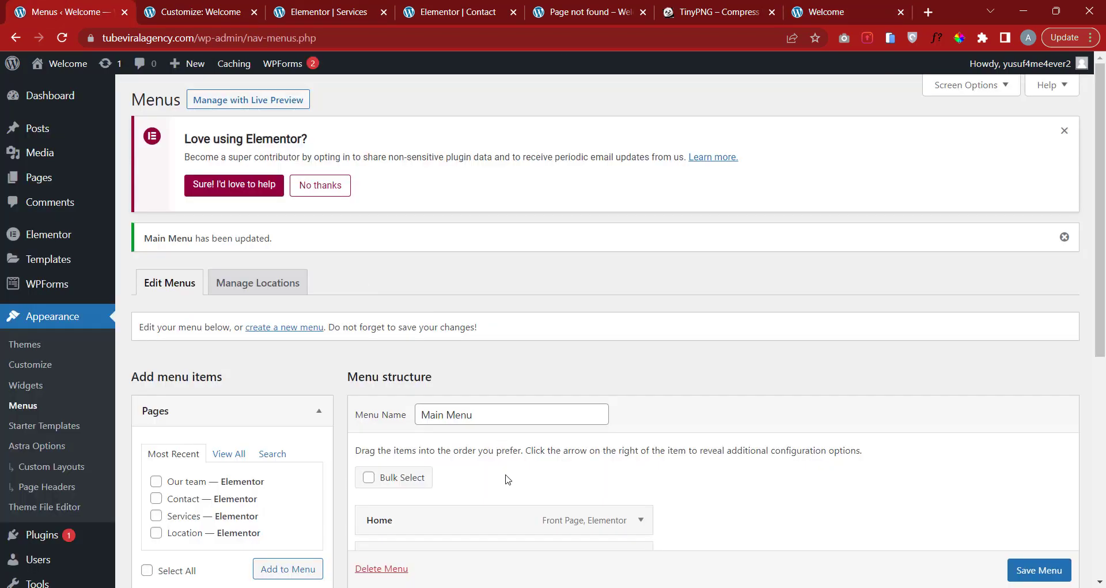
{"action": "scroll", "coordinate": [486, 438], "scroll_direction": "down", "scroll_amount": 3}
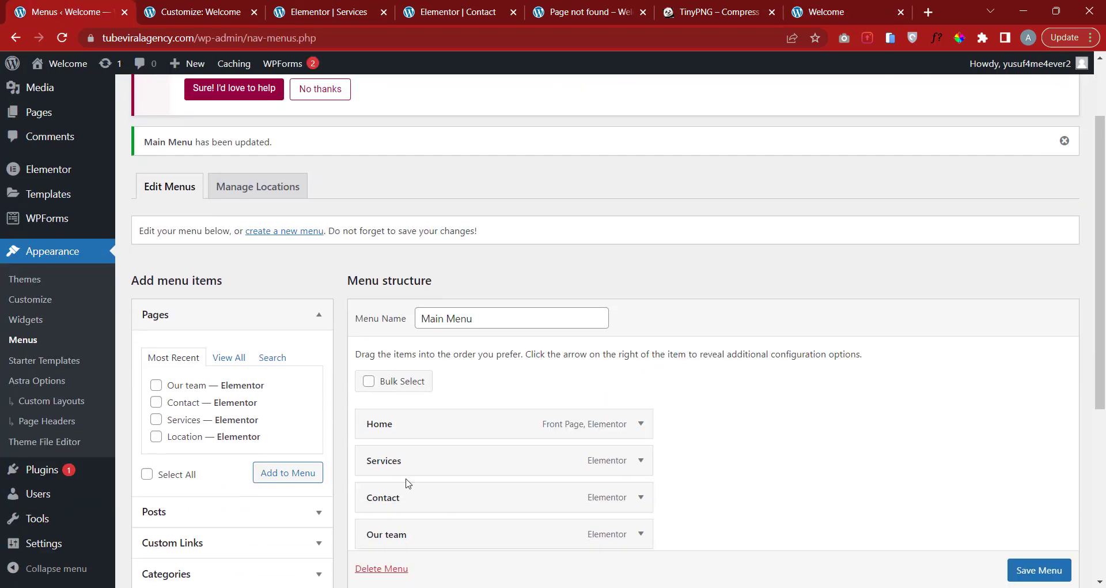
{"action": "left_click", "coordinate": [841, 9]}
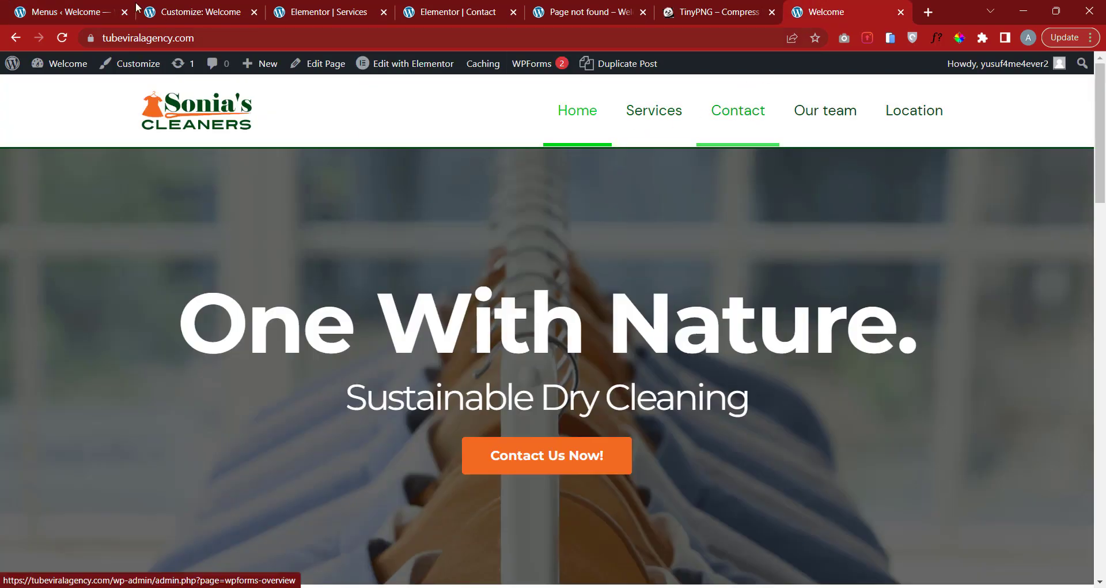
{"action": "left_click", "coordinate": [63, 12]}
{"action": "scroll", "coordinate": [449, 357], "scroll_direction": "down", "scroll_amount": 3}
{"action": "left_click_drag", "start_coordinate": [449, 358], "coordinate": [461, 436]}
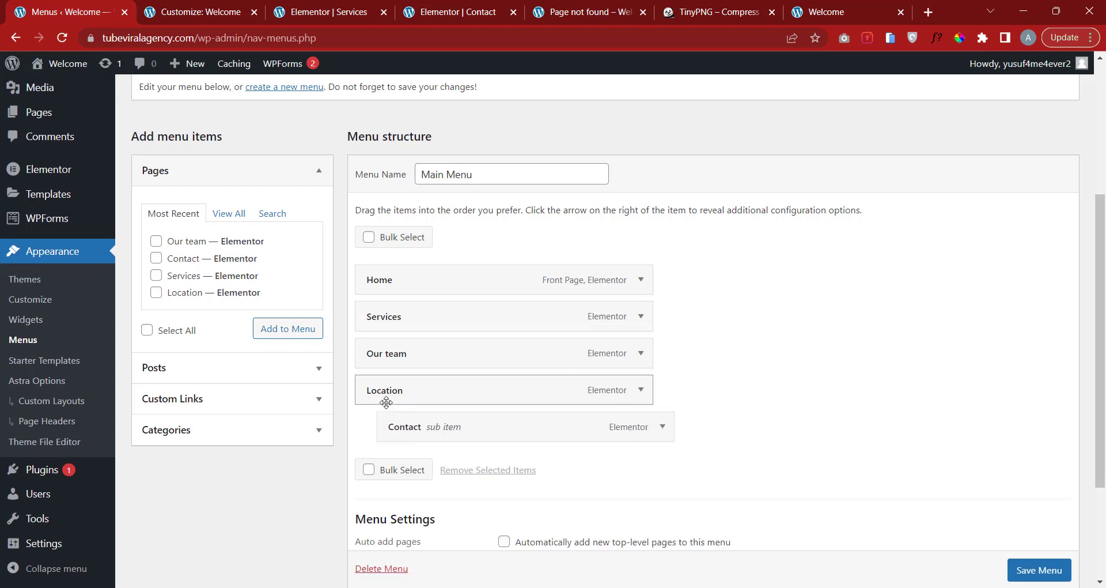
{"action": "scroll", "coordinate": [1026, 562], "scroll_direction": "down", "scroll_amount": 1}
{"action": "left_click", "coordinate": [1035, 571]}
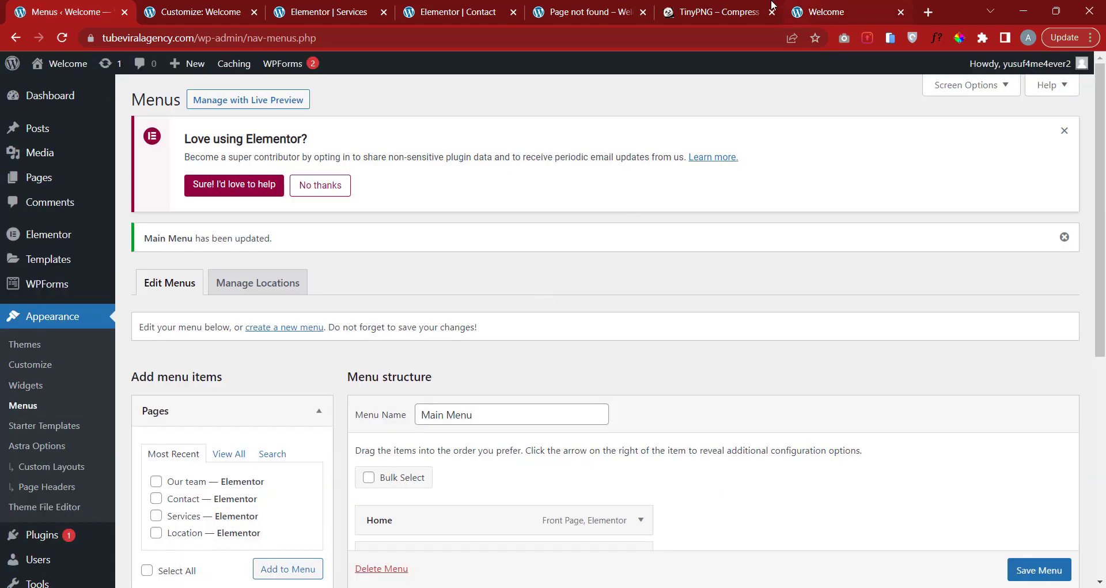
{"action": "left_click", "coordinate": [845, 11]}
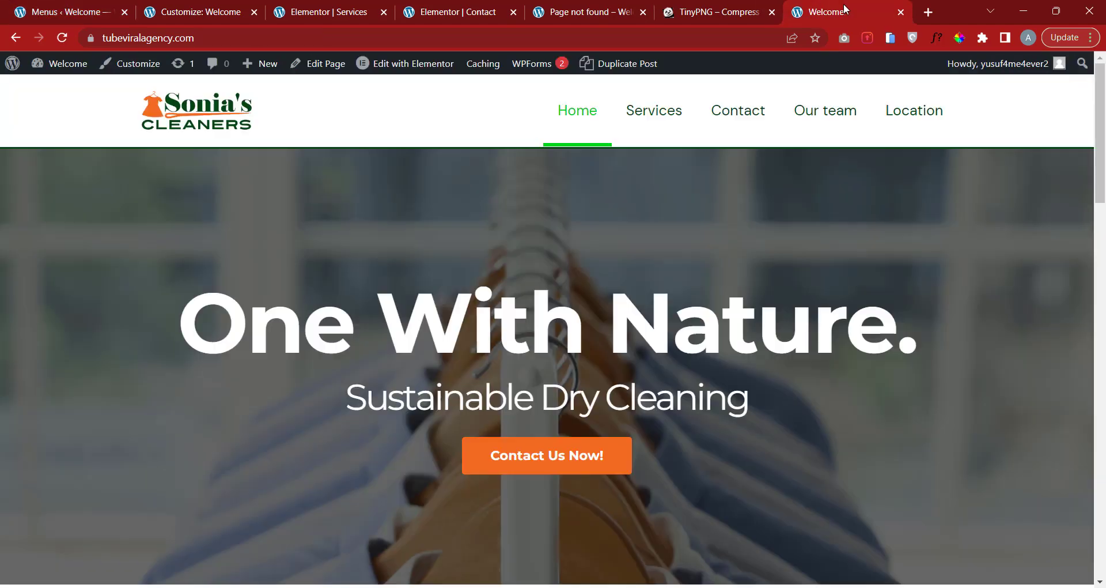
{"action": "left_click", "coordinate": [62, 39]}
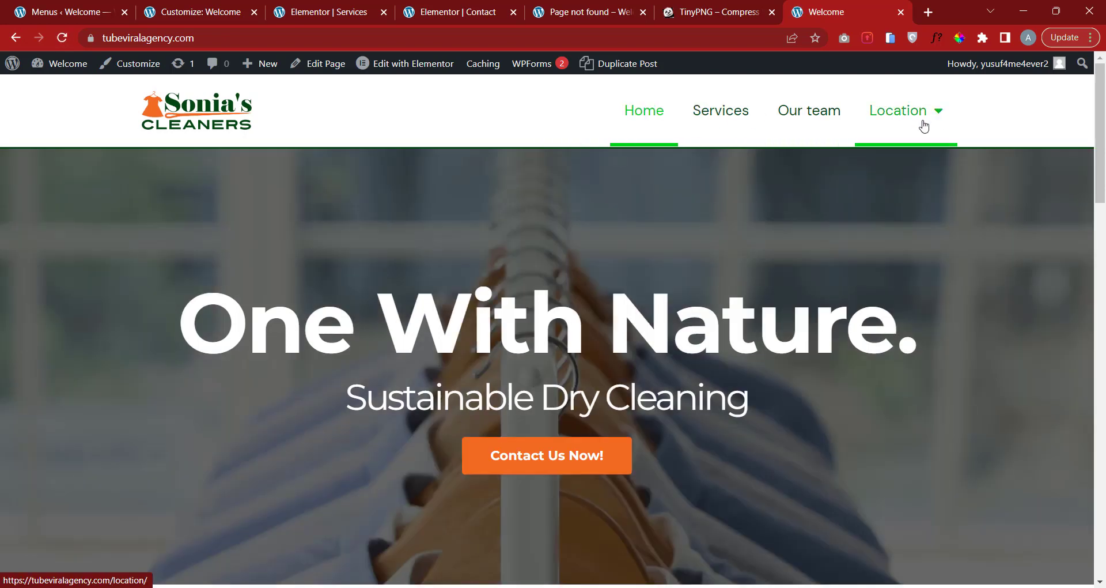
Move "Contact" out from under "Location" to the top level of Main Menu, save the menu, and reload the live site.
{"action": "mouse_move", "coordinate": [942, 118]}
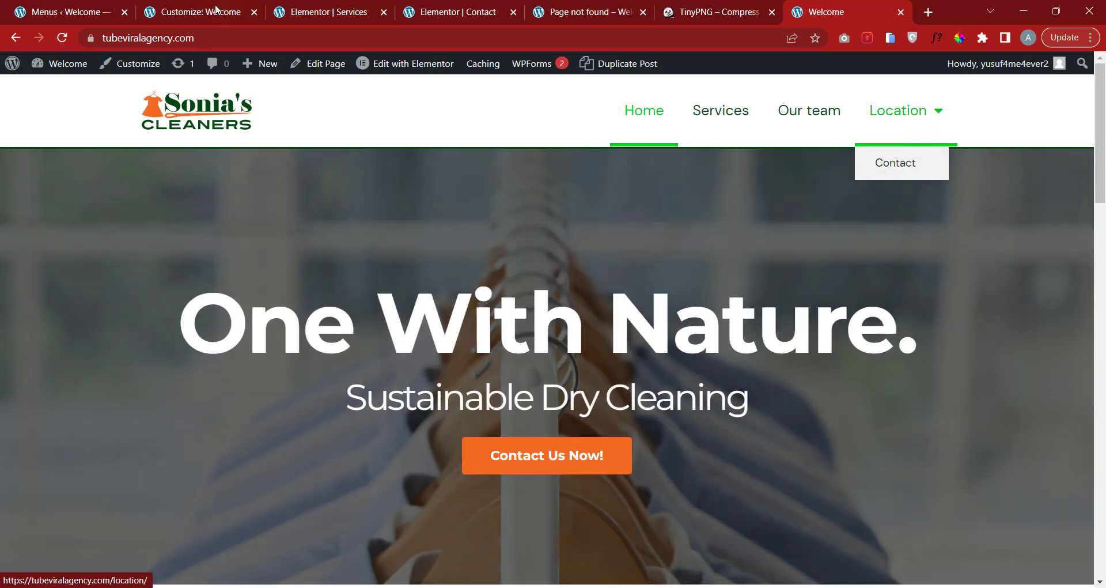
{"action": "left_click", "coordinate": [63, 12]}
{"action": "scroll", "coordinate": [523, 444], "scroll_direction": "down", "scroll_amount": 4}
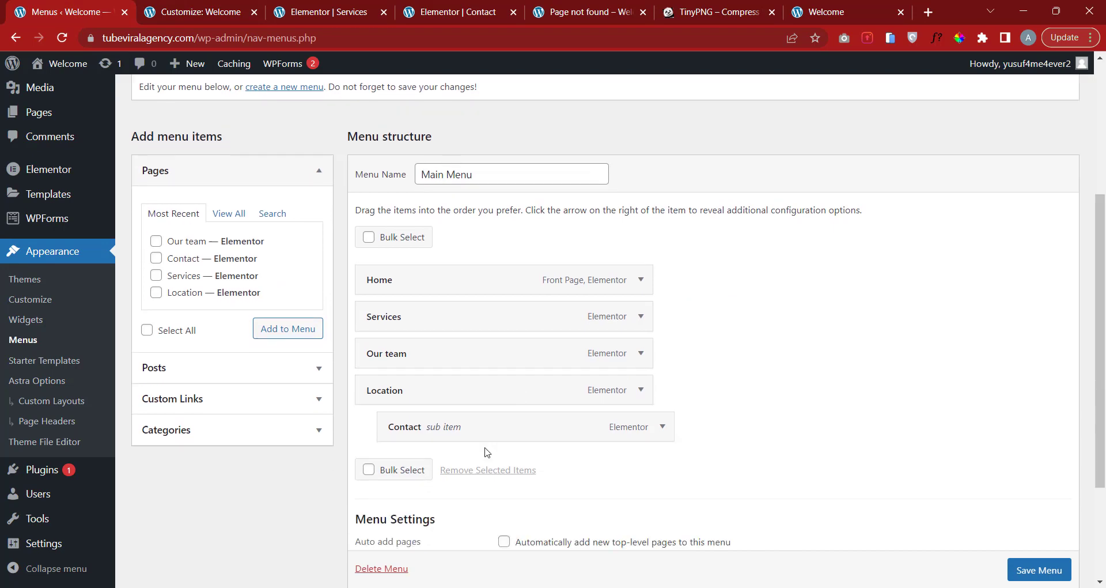
{"action": "left_click_drag", "start_coordinate": [449, 432], "coordinate": [415, 432]}
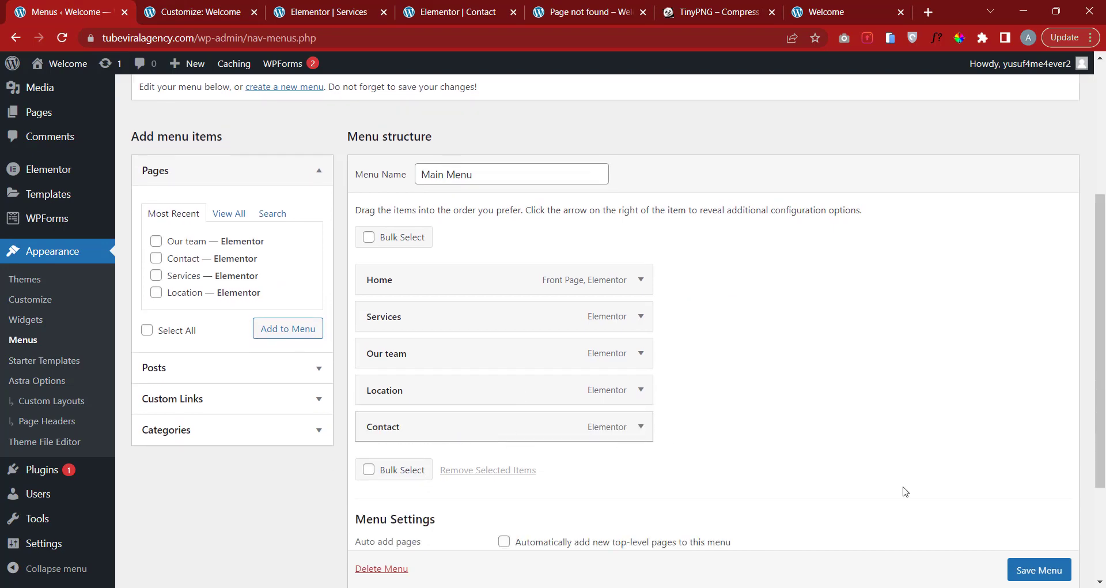
{"action": "left_click", "coordinate": [1037, 567]}
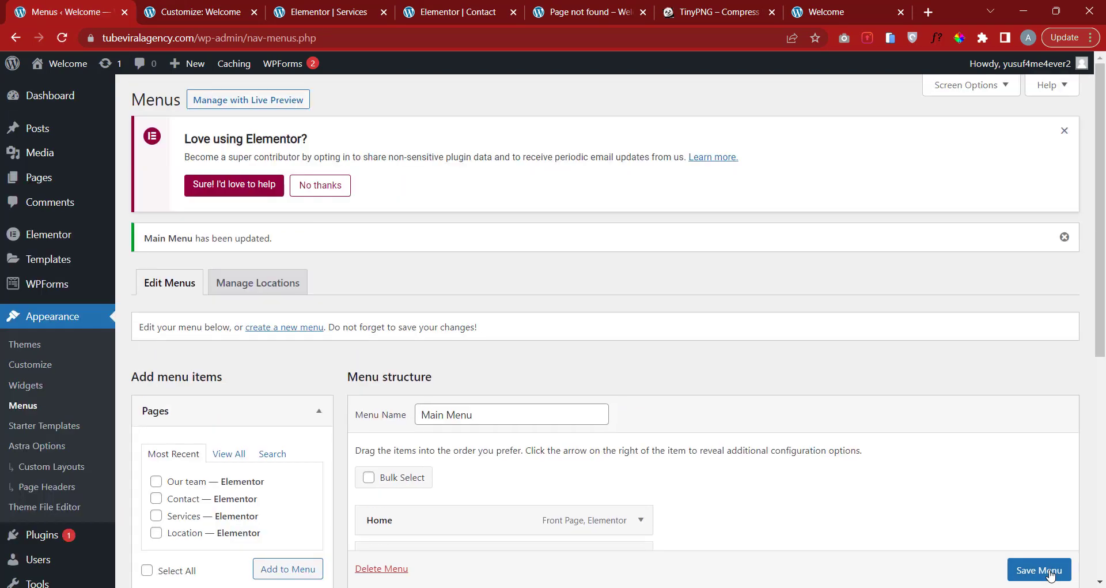
{"action": "scroll", "coordinate": [751, 383], "scroll_direction": "down", "scroll_amount": 5}
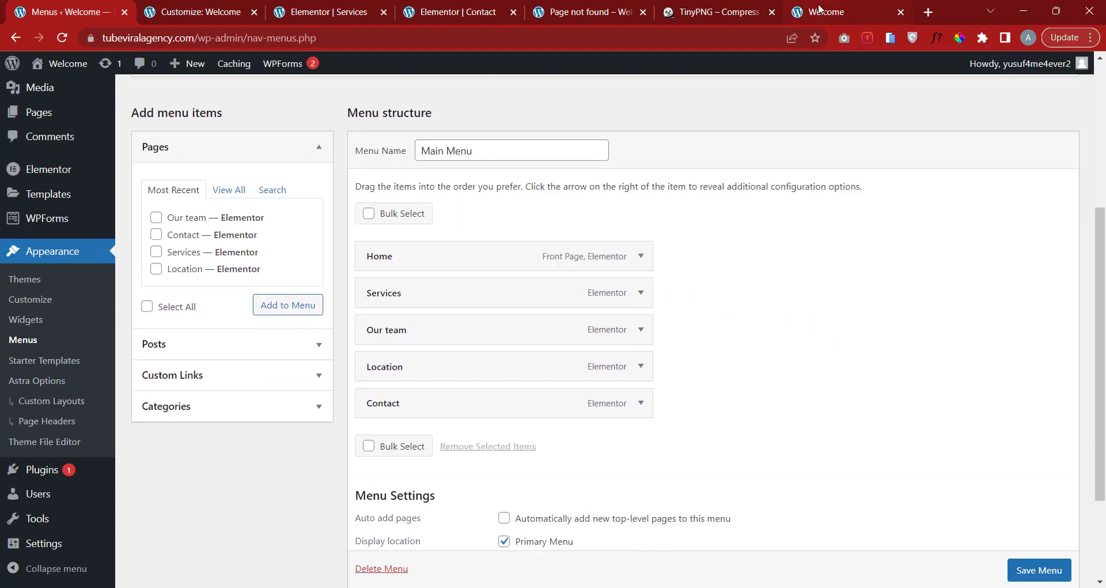
{"action": "left_click", "coordinate": [819, 8]}
{"action": "left_click", "coordinate": [63, 64]}
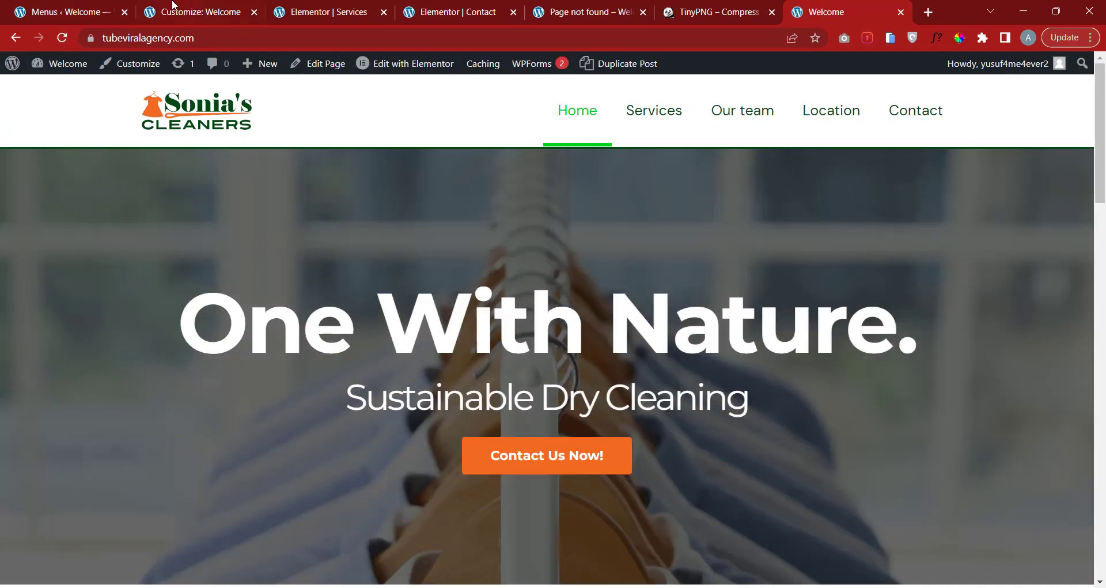
Examine which pages, posts, custom links and categories can be added as menu items to Main Menu.
{"action": "left_click", "coordinate": [69, 7]}
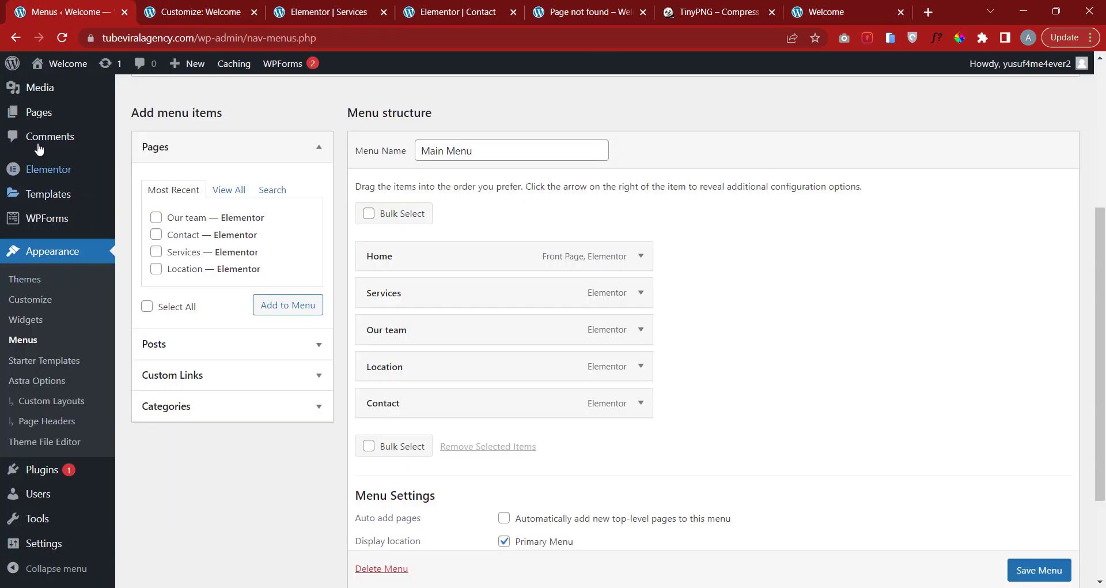
{"action": "scroll", "coordinate": [43, 141], "scroll_direction": "up", "scroll_amount": 1}
{"action": "mouse_move", "coordinate": [133, 161]}
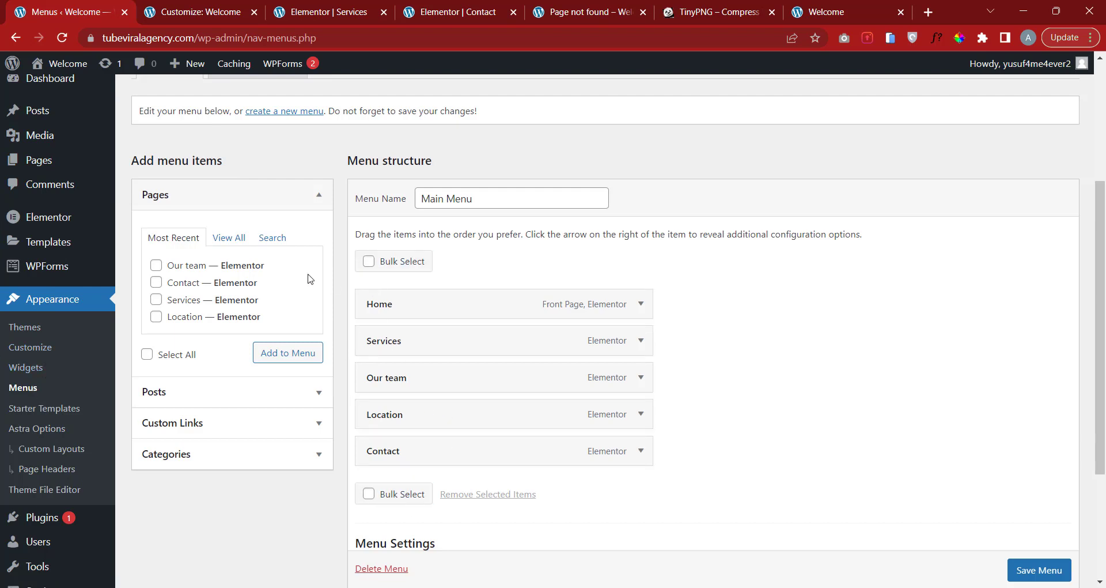
{"action": "left_click", "coordinate": [223, 239]}
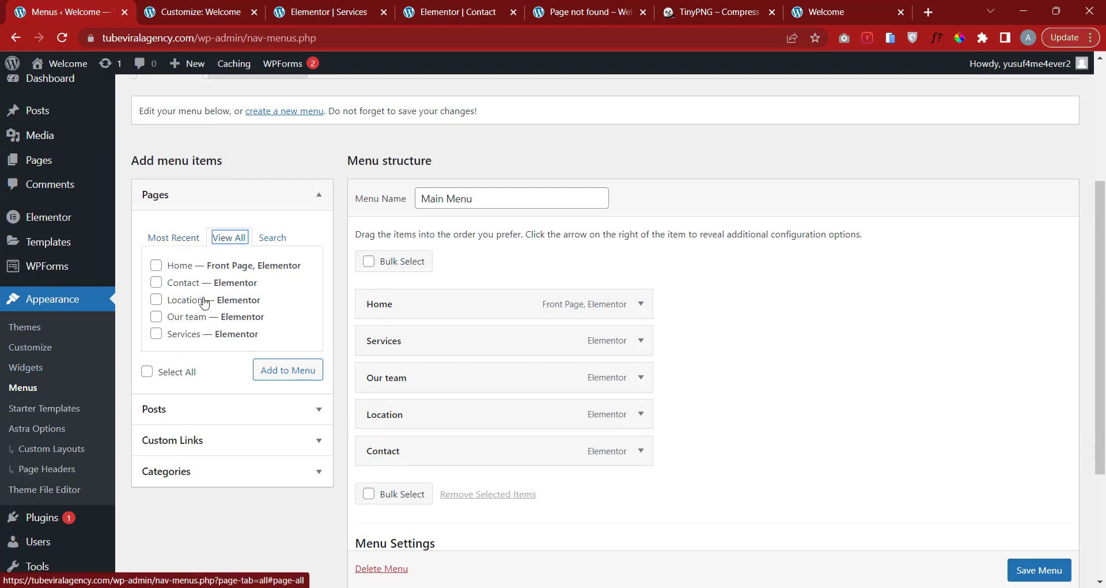
{"action": "scroll", "coordinate": [196, 299], "scroll_direction": "down", "scroll_amount": 1}
{"action": "left_click", "coordinate": [175, 166]}
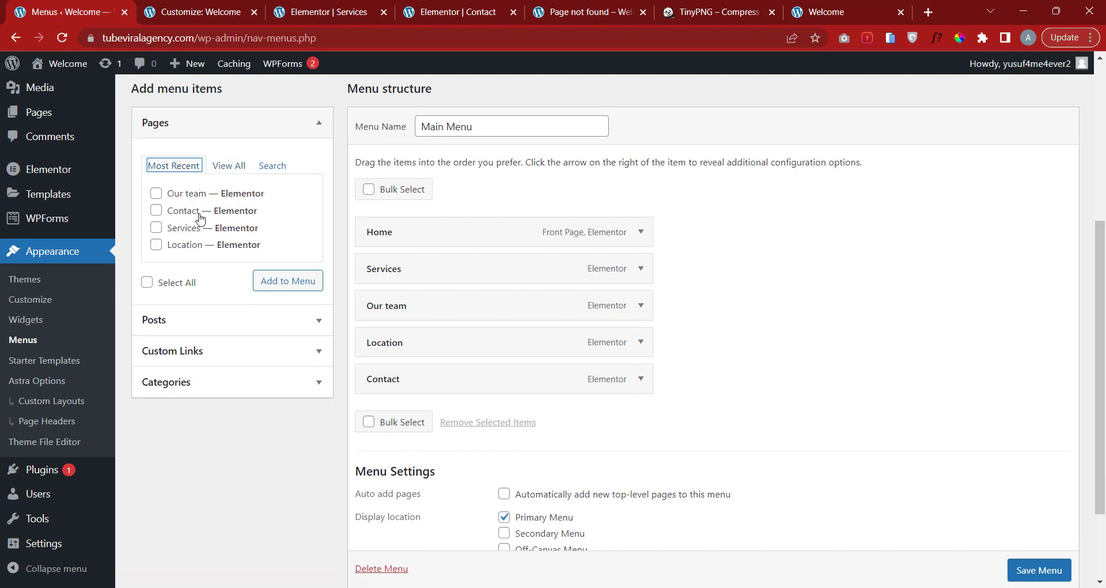
{"action": "left_click", "coordinate": [217, 167]}
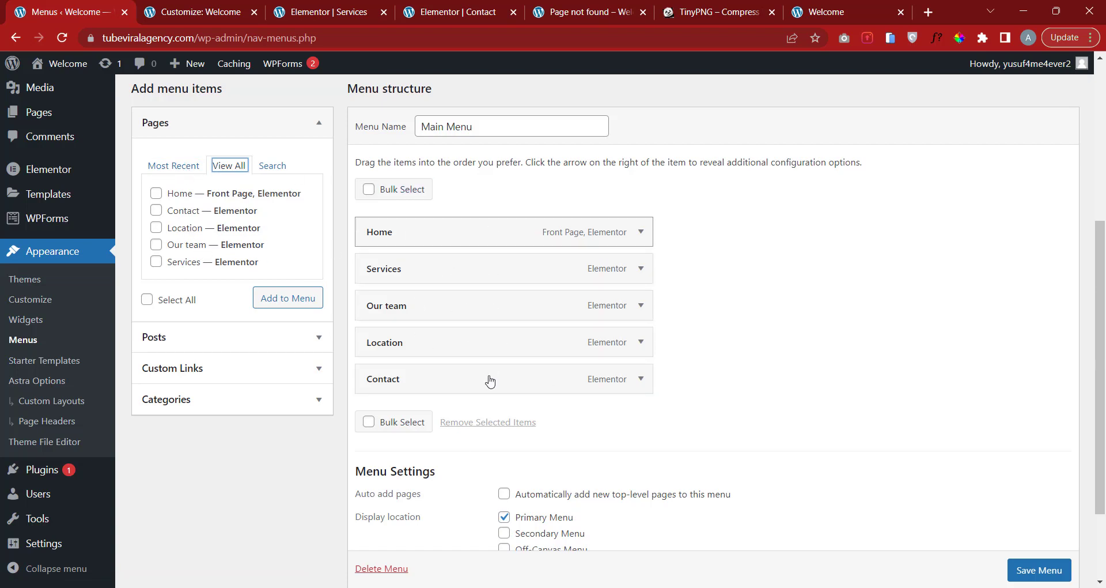
{"action": "left_click", "coordinate": [272, 344]}
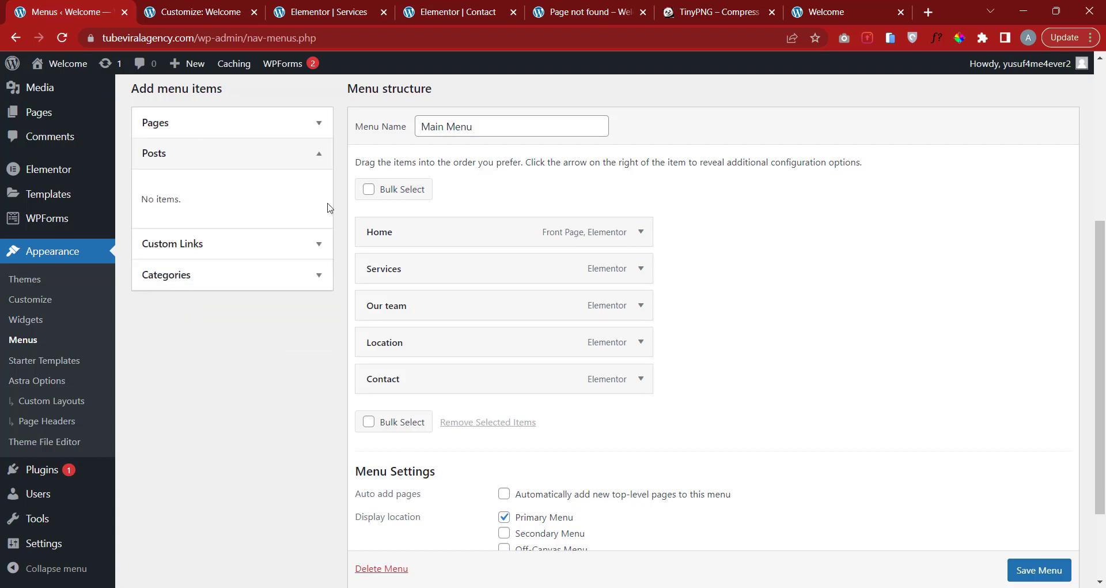
{"action": "left_click", "coordinate": [185, 243]}
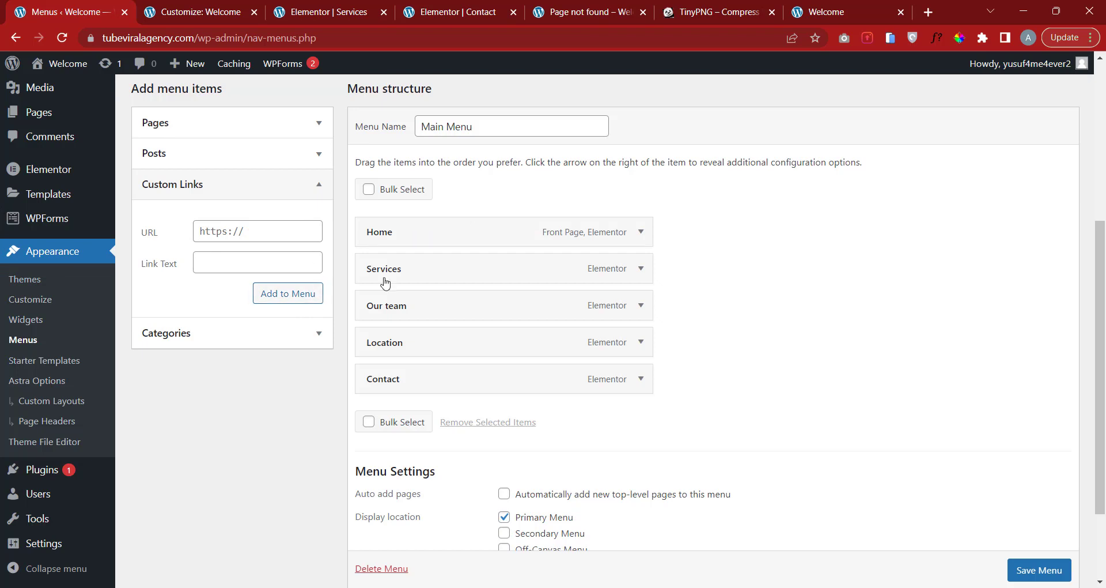
{"action": "left_click", "coordinate": [217, 338]}
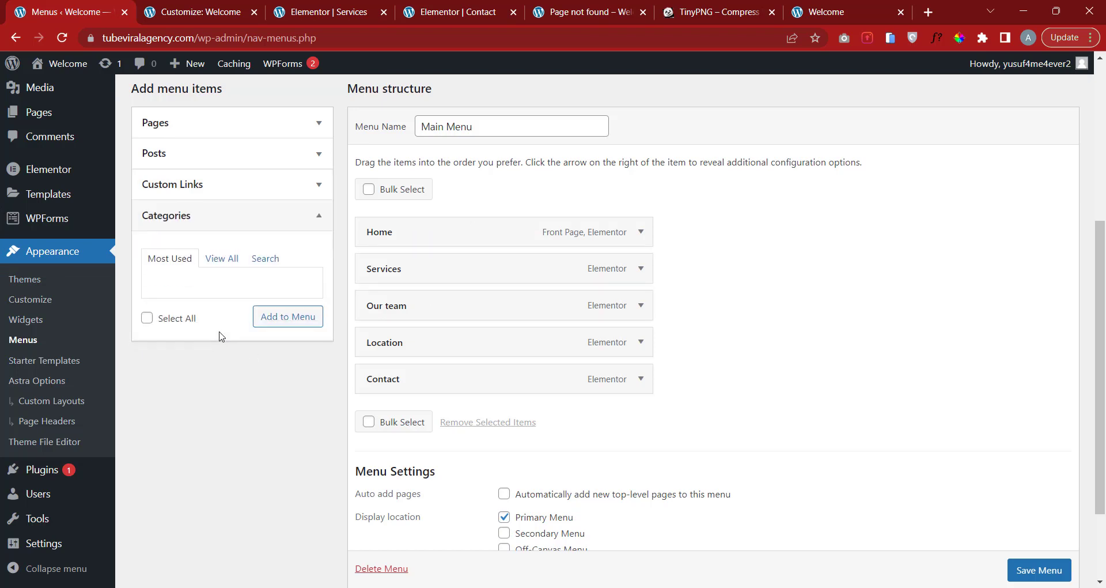
{"action": "left_click", "coordinate": [241, 219]}
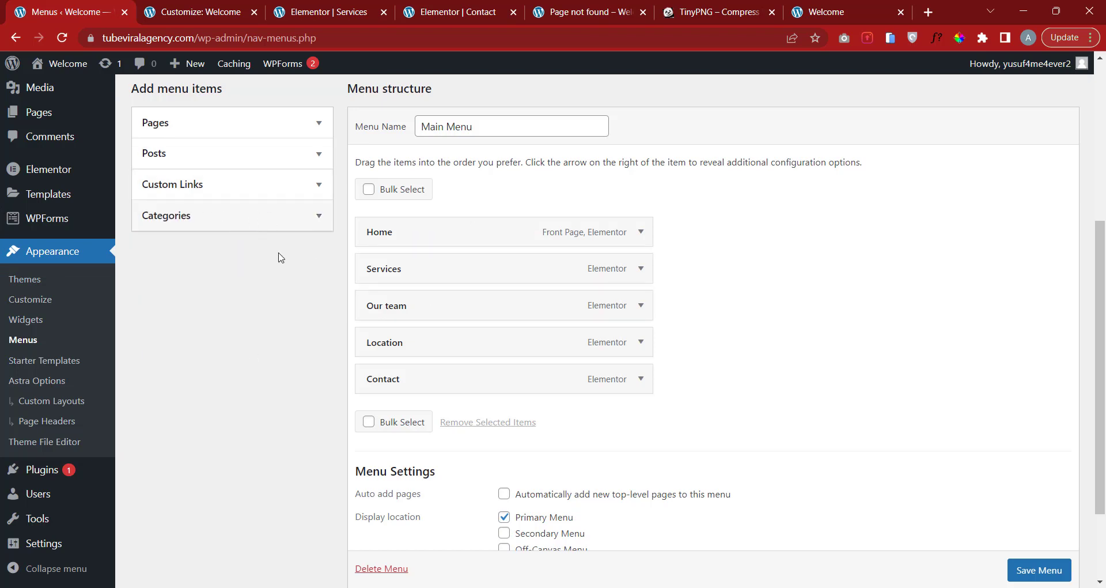
Save Main Menu and review the Home and Services pages on the live site.
{"action": "scroll", "coordinate": [278, 257], "scroll_direction": "up", "scroll_amount": 1}
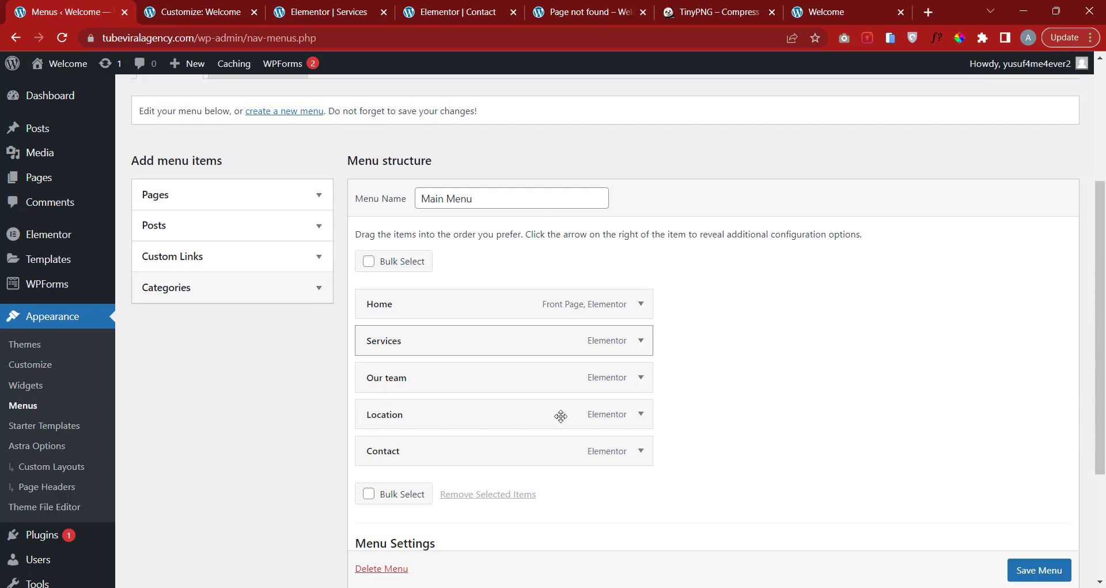
{"action": "scroll", "coordinate": [449, 321], "scroll_direction": "down", "scroll_amount": 1}
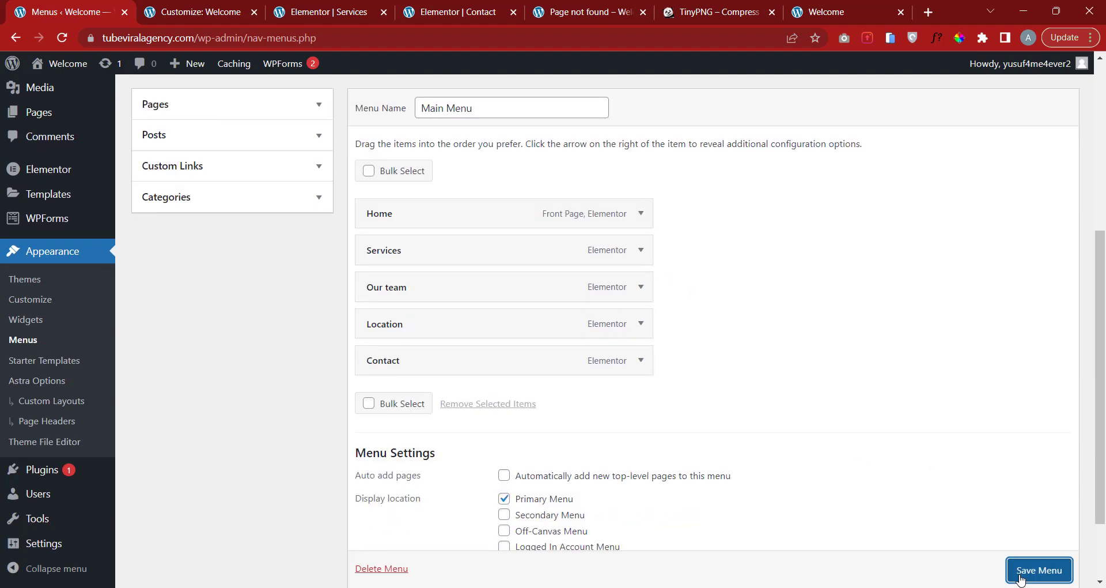
{"action": "left_click", "coordinate": [1020, 571]}
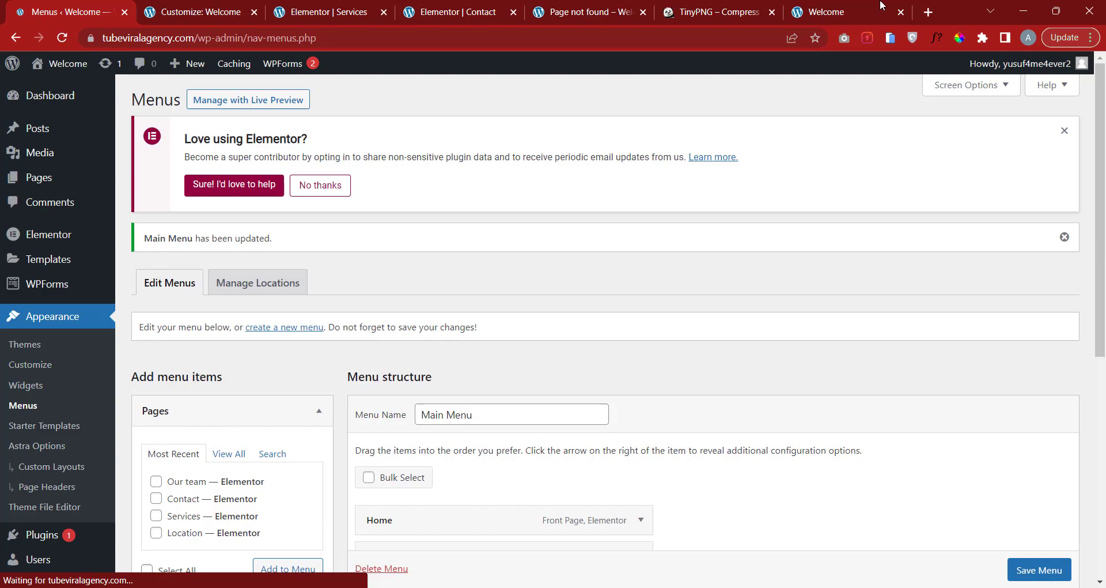
{"action": "left_click", "coordinate": [880, 6]}
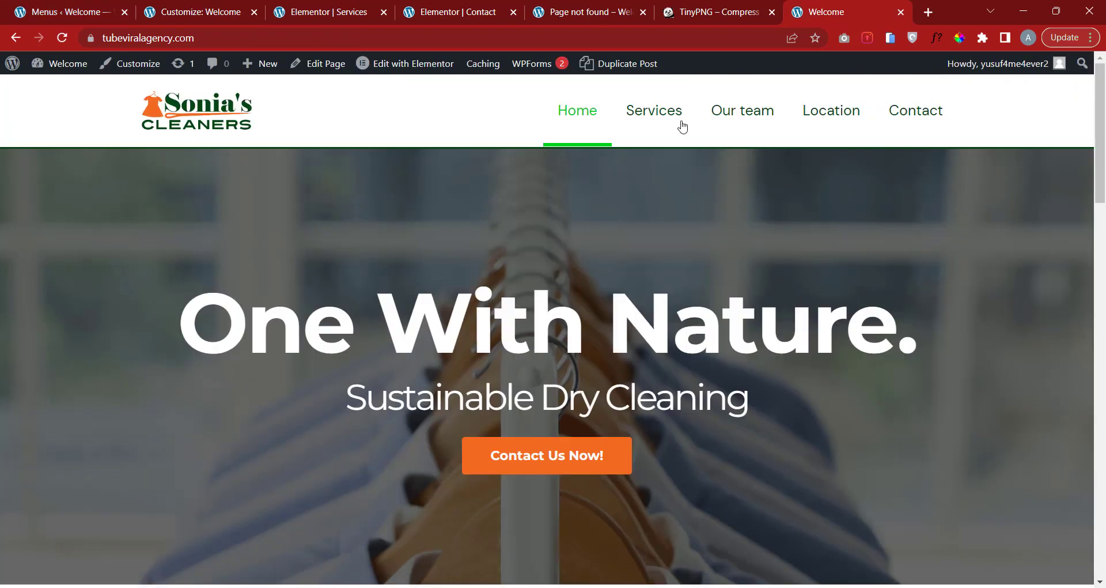
{"action": "scroll", "coordinate": [712, 230], "scroll_direction": "down", "scroll_amount": 10}
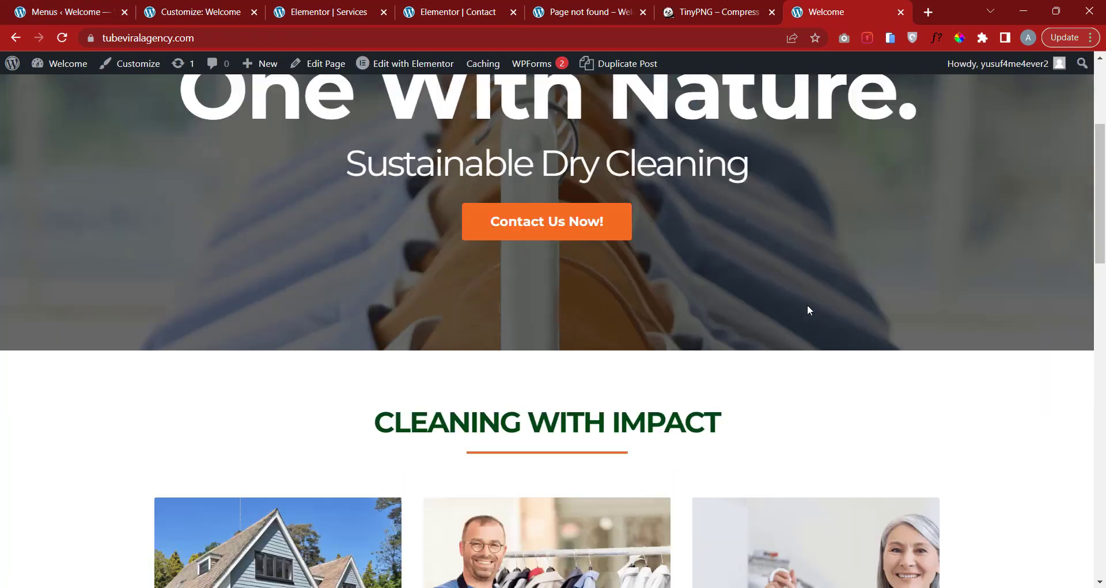
{"action": "scroll", "coordinate": [956, 331], "scroll_direction": "down", "scroll_amount": 15}
{"action": "key", "text": "F5"}
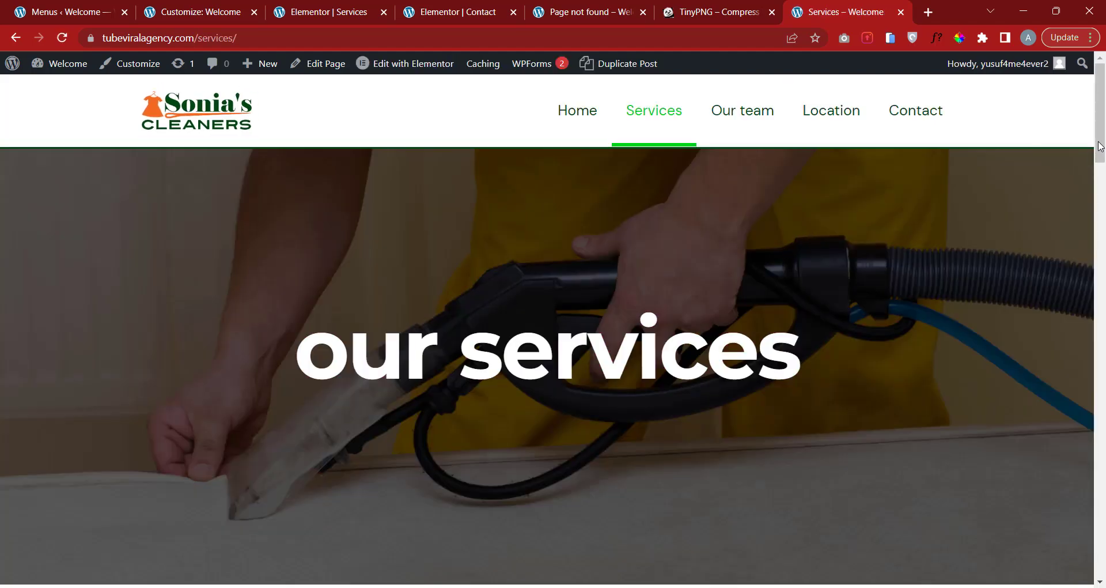
{"action": "left_click_drag", "start_coordinate": [1100, 146], "coordinate": [1095, 60]}
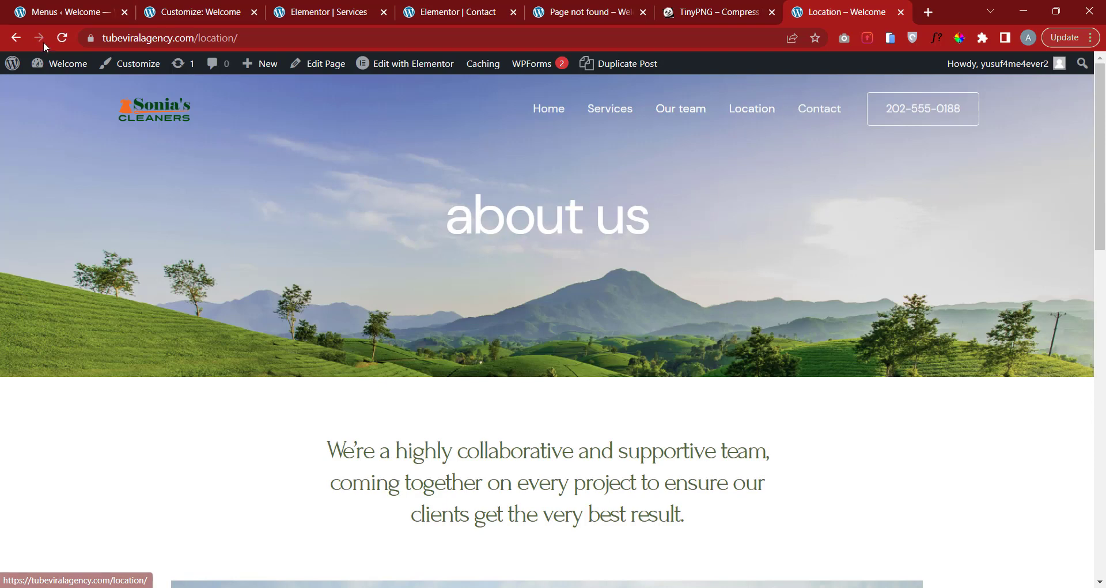
Visit the Services, Location and Contact pages from the live site's navigation and compare the slugs in their web addresses.
{"action": "left_click", "coordinate": [15, 37]}
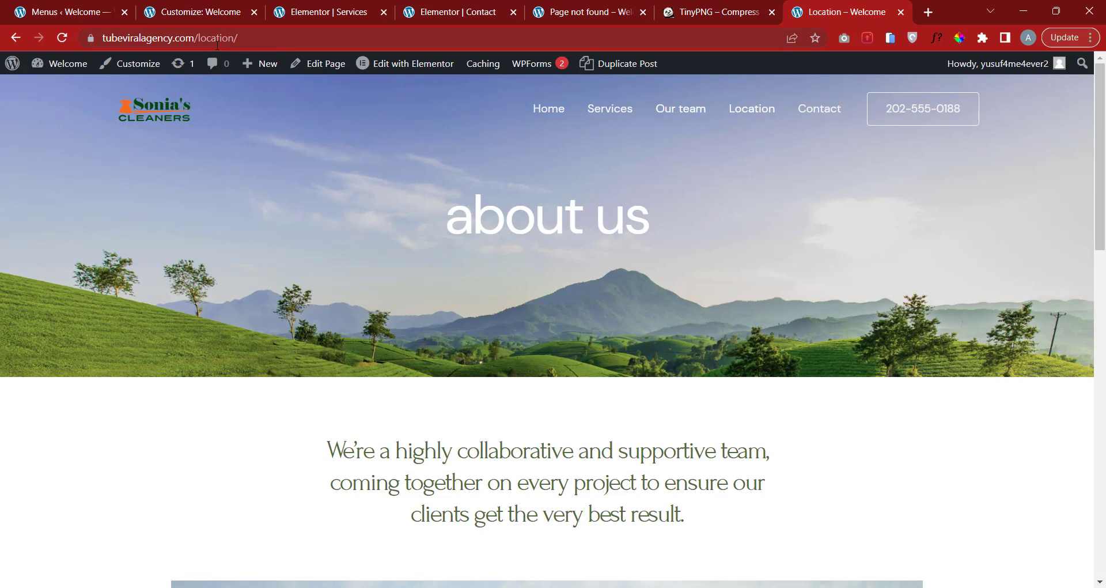
{"action": "left_click", "coordinate": [16, 37]}
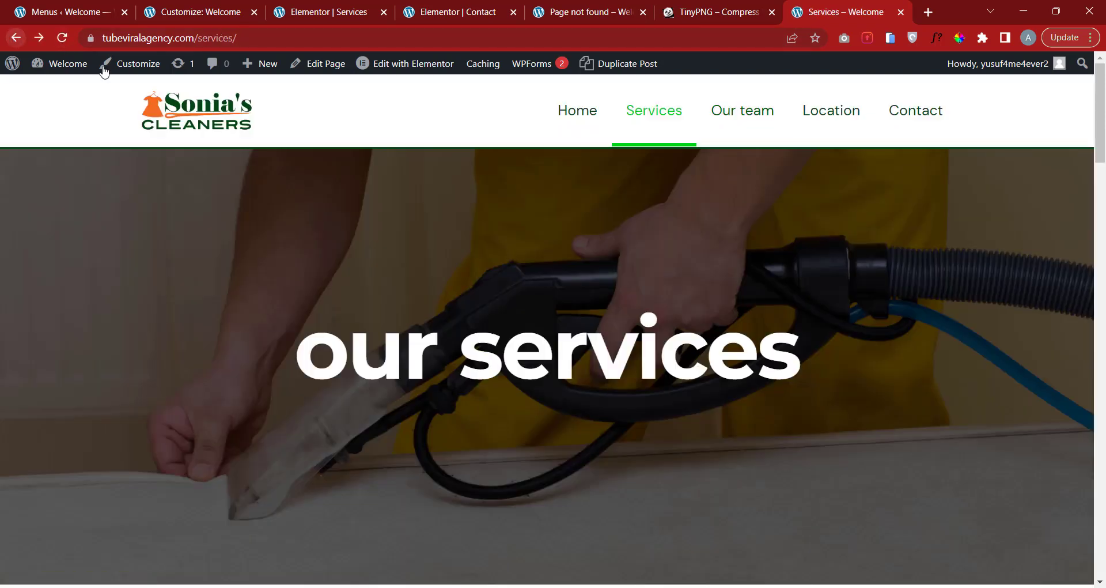
{"action": "left_click", "coordinate": [831, 113]}
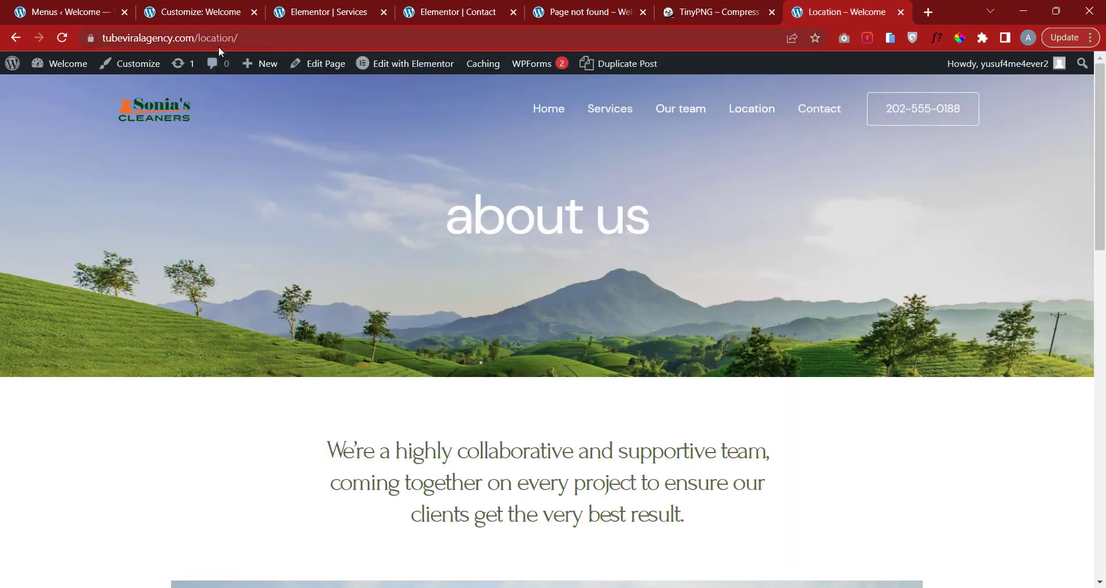
{"action": "left_click", "coordinate": [15, 37]}
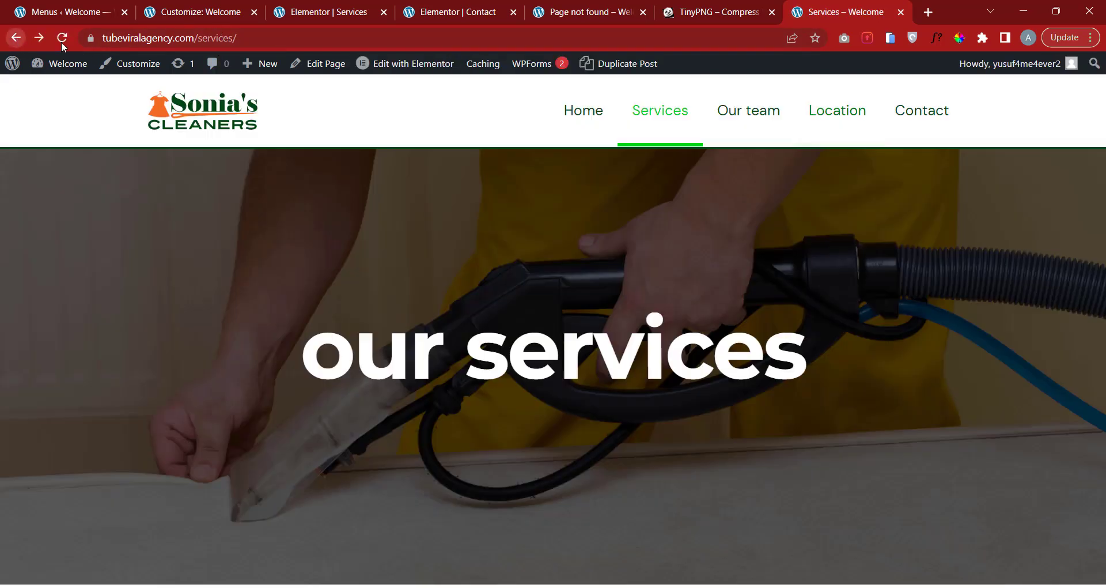
{"action": "left_click", "coordinate": [926, 123]}
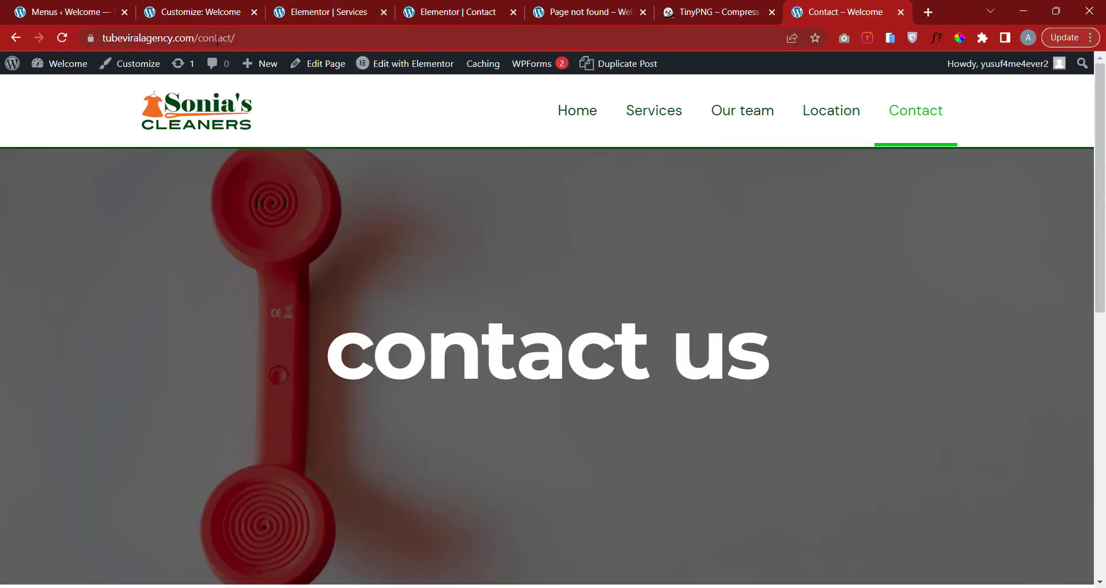
{"action": "left_click", "coordinate": [198, 38]}
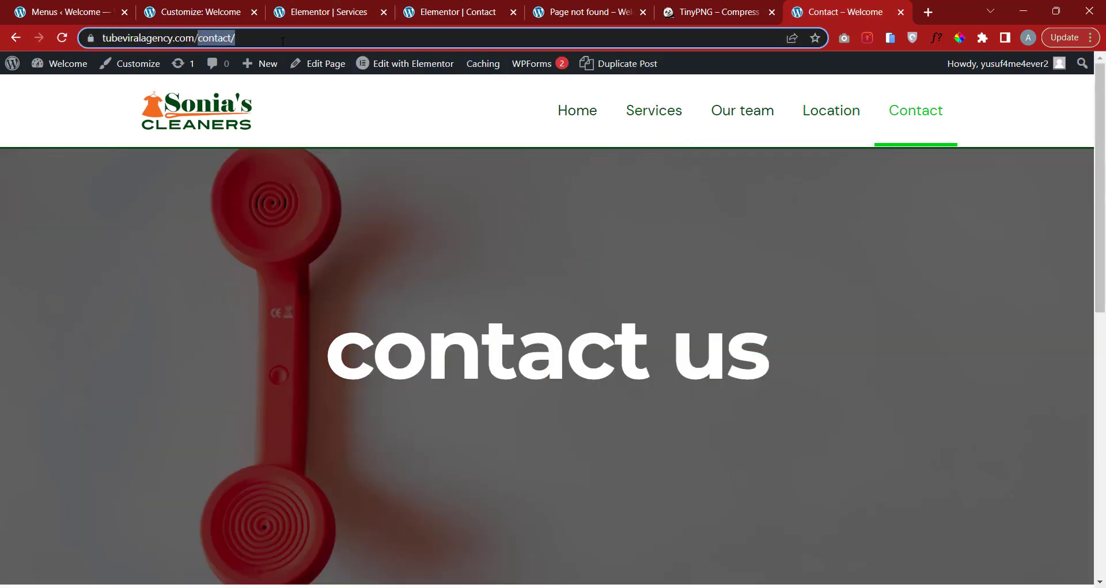
{"action": "left_click_drag", "start_coordinate": [231, 38], "coordinate": [268, 38]}
{"action": "left_click", "coordinate": [800, 165]}
{"action": "left_click", "coordinate": [834, 113]}
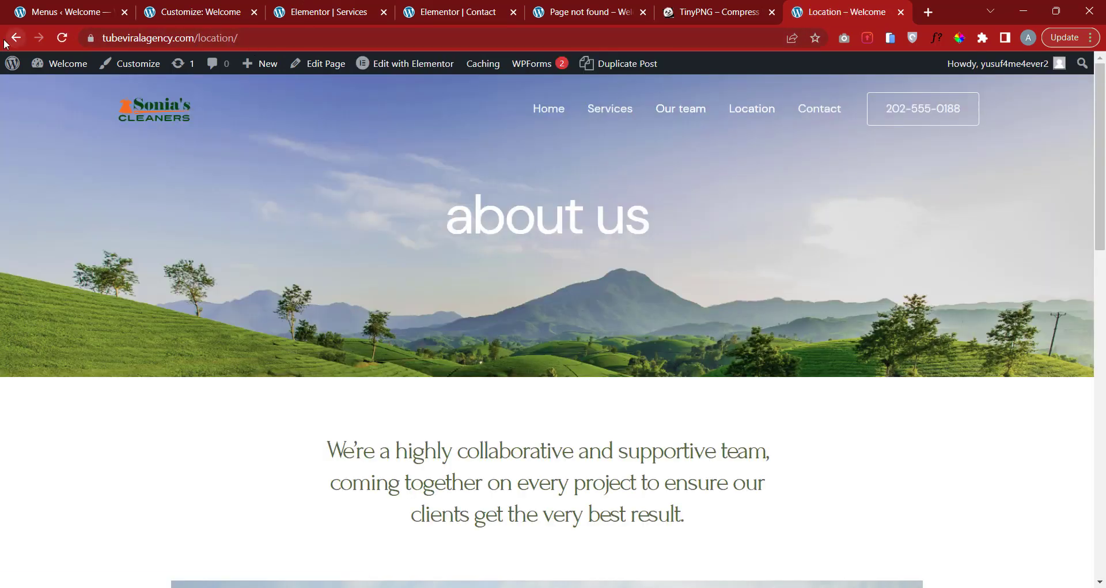
{"action": "left_click", "coordinate": [5, 42]}
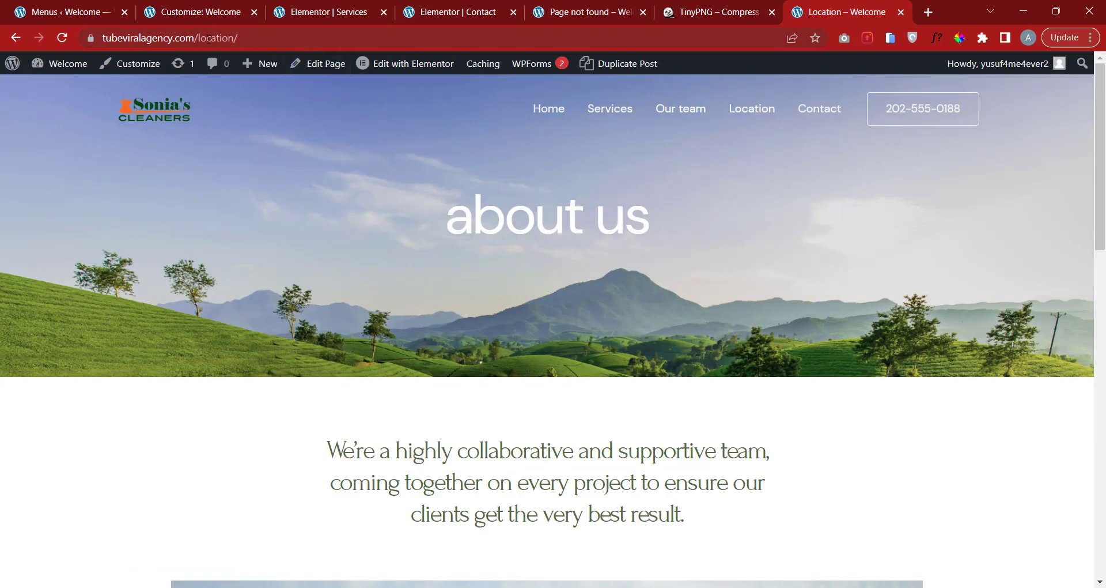
From the all-pages list, quick-edit the "Our team" page and update it with the slug "team".
{"action": "left_click", "coordinate": [85, 10]}
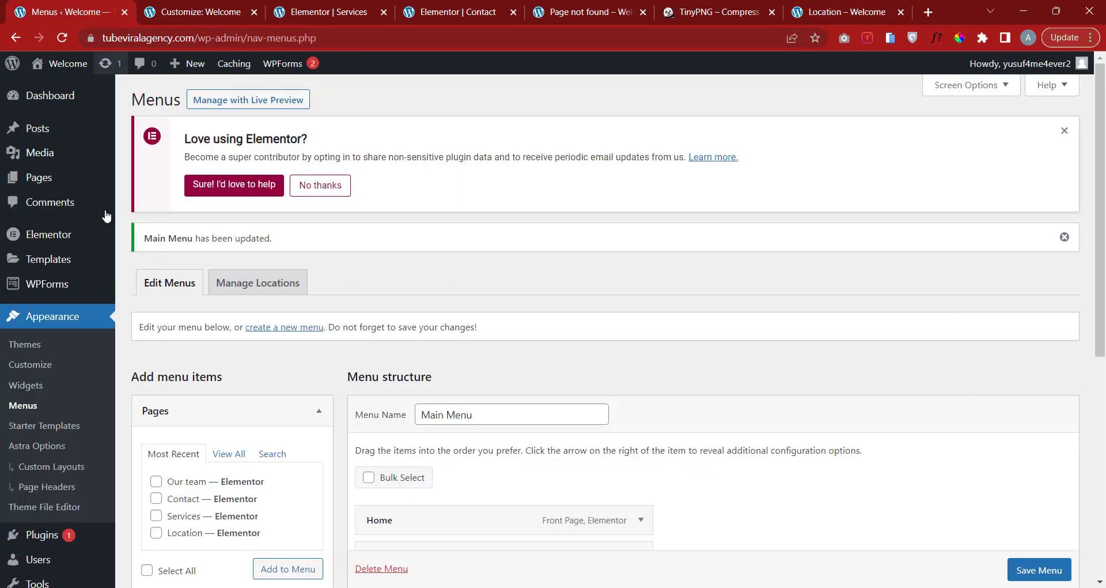
{"action": "mouse_move", "coordinate": [39, 179]}
{"action": "mouse_move", "coordinate": [45, 159]}
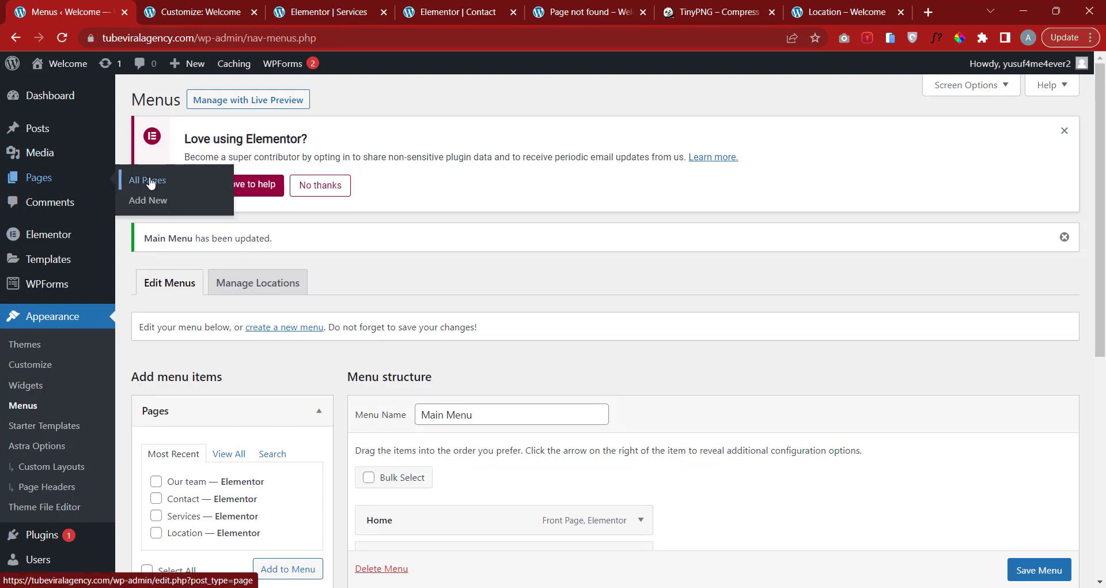
{"action": "left_click", "coordinate": [151, 183]}
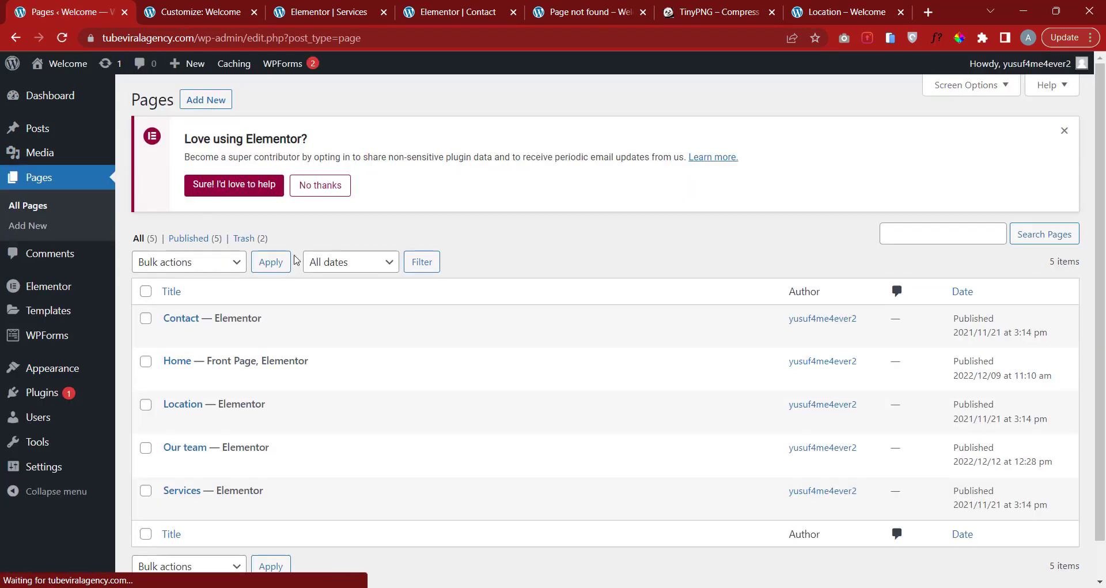
{"action": "scroll", "coordinate": [233, 346], "scroll_direction": "down", "scroll_amount": 1}
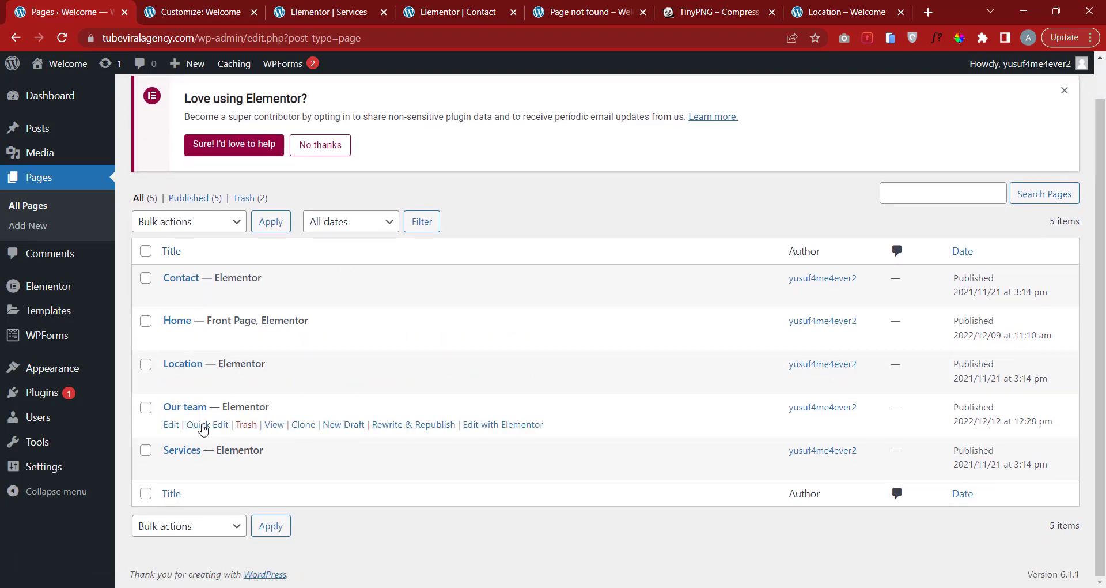
{"action": "left_click", "coordinate": [203, 426]}
{"action": "scroll", "coordinate": [259, 392], "scroll_direction": "down", "scroll_amount": 2}
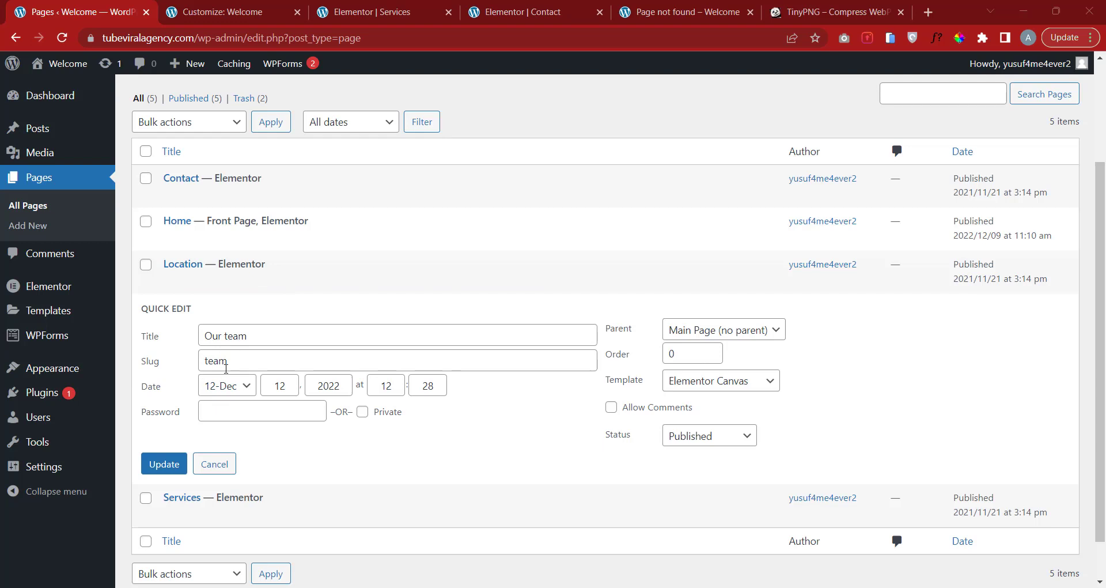
{"action": "left_click", "coordinate": [164, 464]}
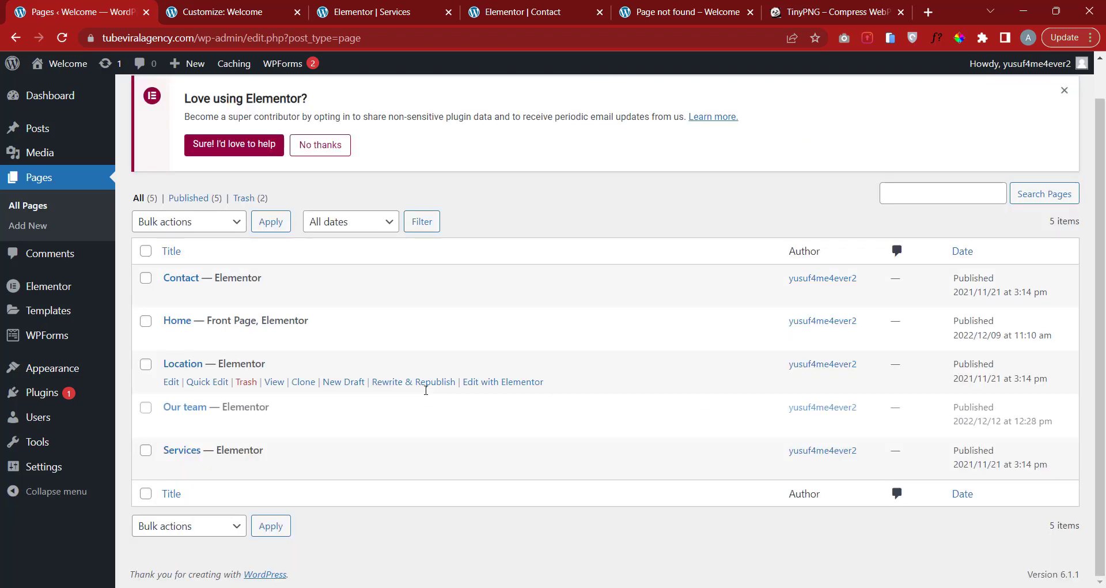
Remove the "Our team" item that points to the Location page from Main Menu.
{"action": "mouse_move", "coordinate": [54, 369]}
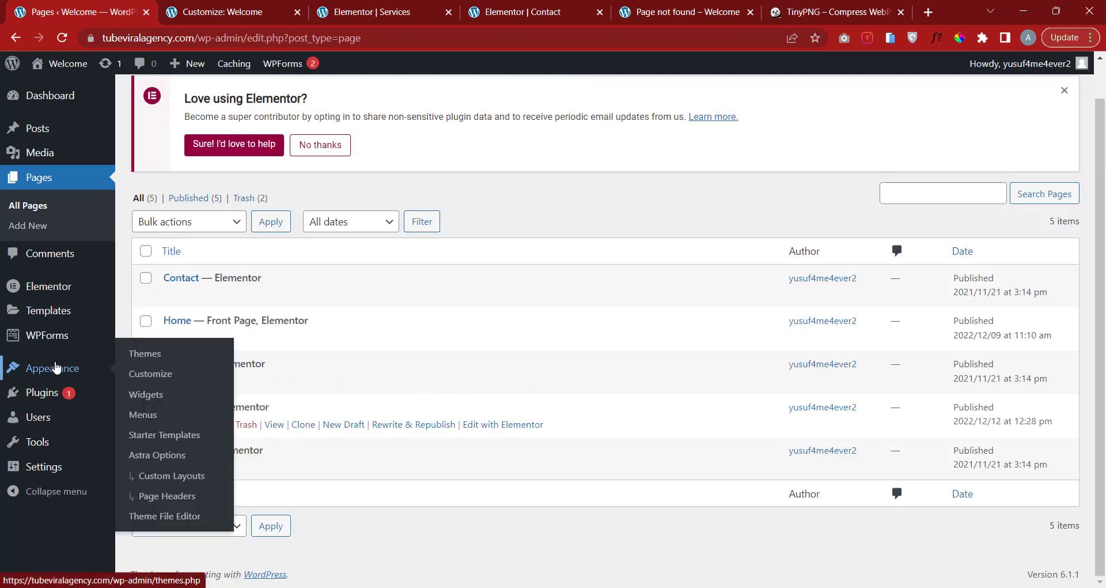
{"action": "left_click", "coordinate": [143, 415]}
{"action": "scroll", "coordinate": [443, 359], "scroll_direction": "down", "scroll_amount": 1}
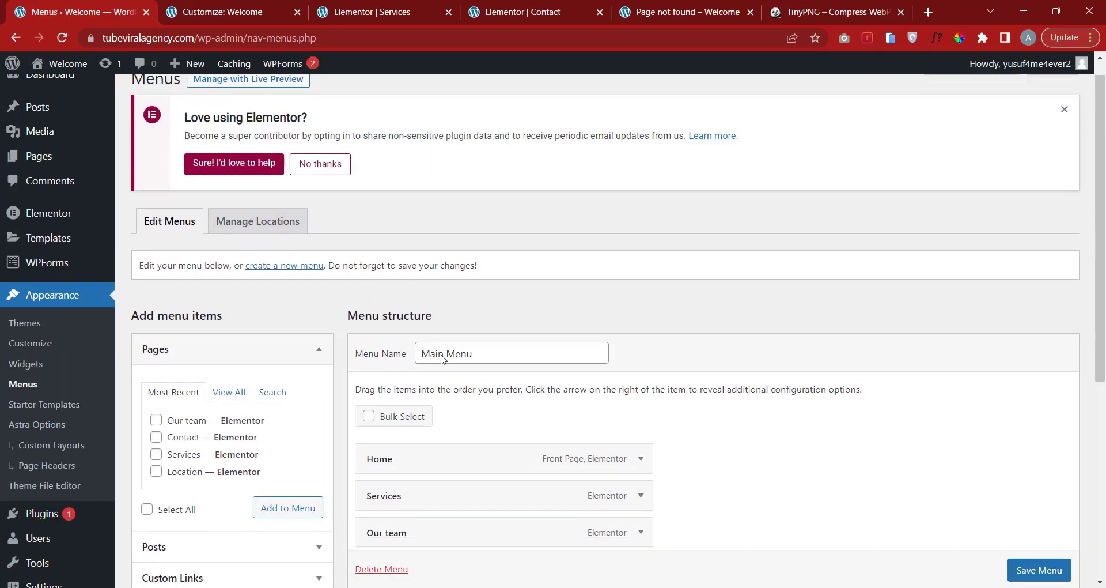
{"action": "scroll", "coordinate": [444, 359], "scroll_direction": "down", "scroll_amount": 3}
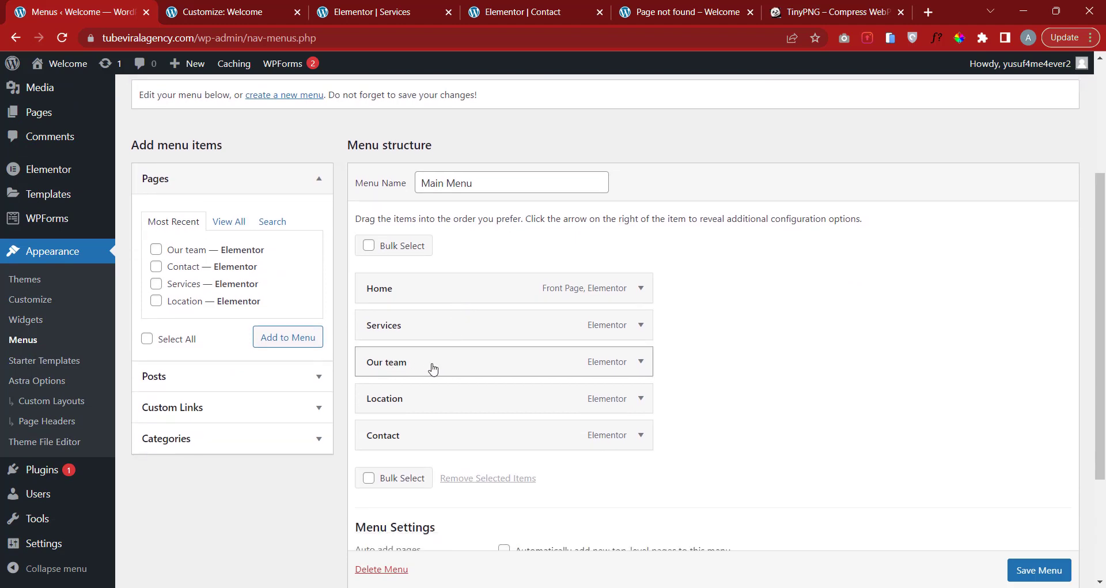
{"action": "left_click", "coordinate": [641, 362]}
{"action": "scroll", "coordinate": [383, 427], "scroll_direction": "down", "scroll_amount": 3}
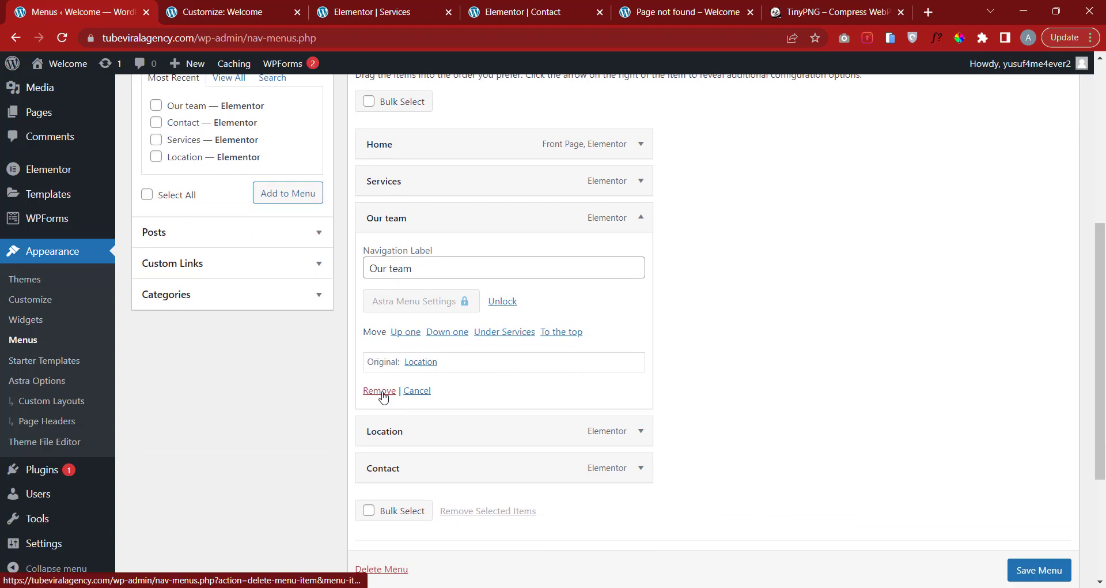
{"action": "left_click", "coordinate": [382, 394]}
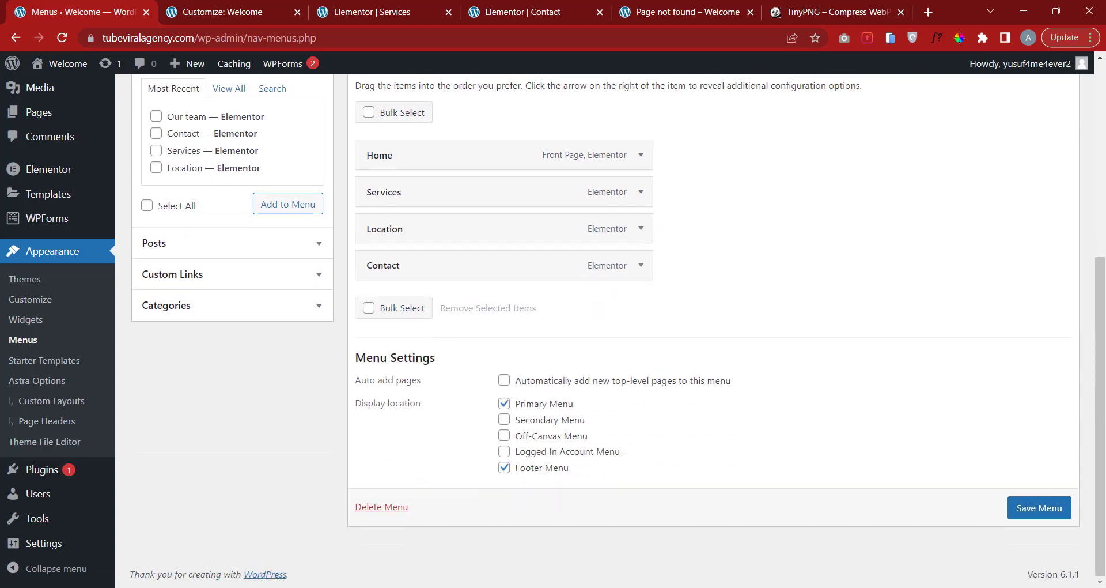
Add the "Our team" page to Main Menu, place it between Services and Location, and save the menu.
{"action": "scroll", "coordinate": [242, 230], "scroll_direction": "up", "scroll_amount": 2}
{"action": "left_click", "coordinate": [237, 185]}
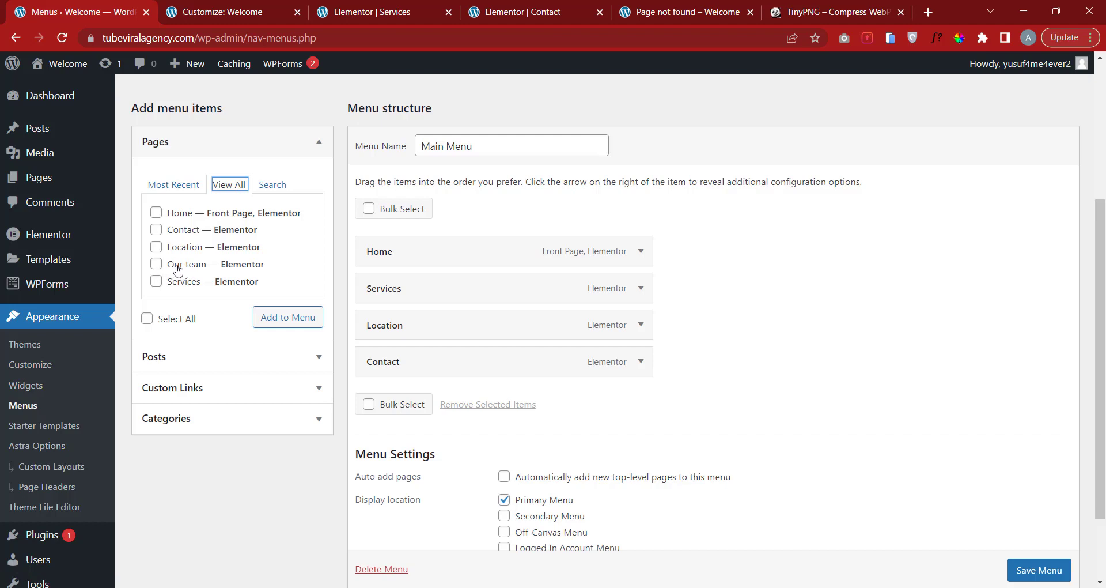
{"action": "left_click", "coordinate": [274, 324]}
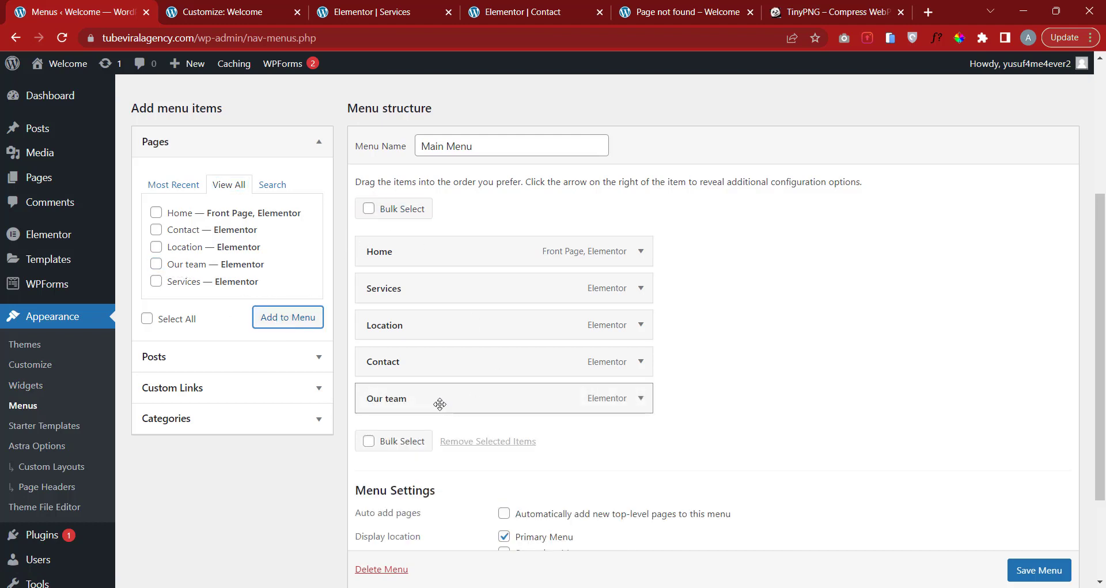
{"action": "left_click_drag", "start_coordinate": [439, 404], "coordinate": [372, 326]}
{"action": "left_click", "coordinate": [1037, 570]}
{"action": "scroll", "coordinate": [797, 476], "scroll_direction": "down", "scroll_amount": 1}
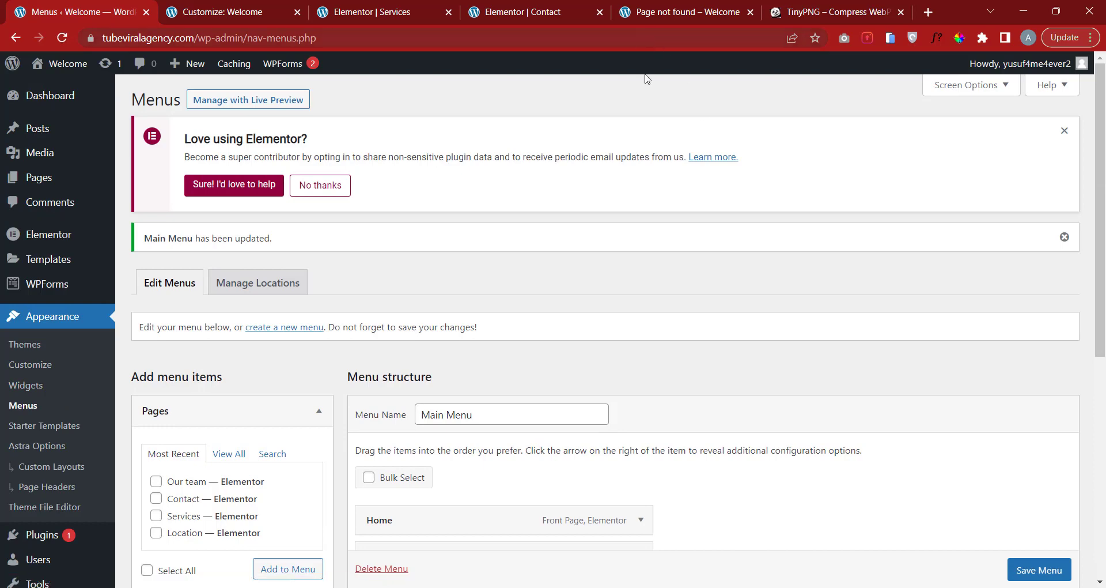
{"action": "left_click", "coordinate": [824, 12]}
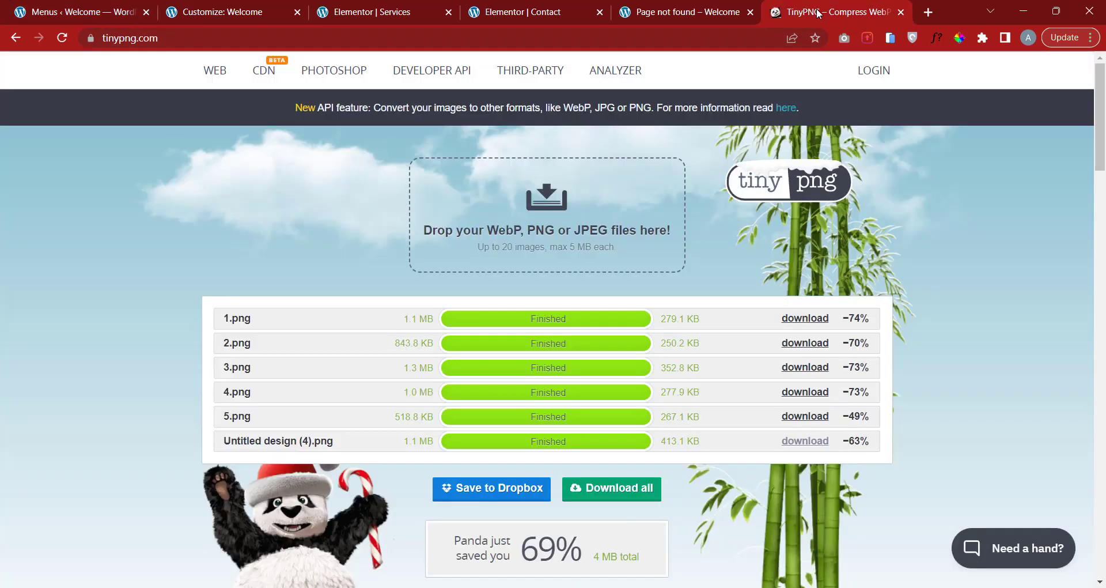
{"action": "left_click", "coordinate": [665, 10]}
{"action": "left_click", "coordinate": [481, 7]}
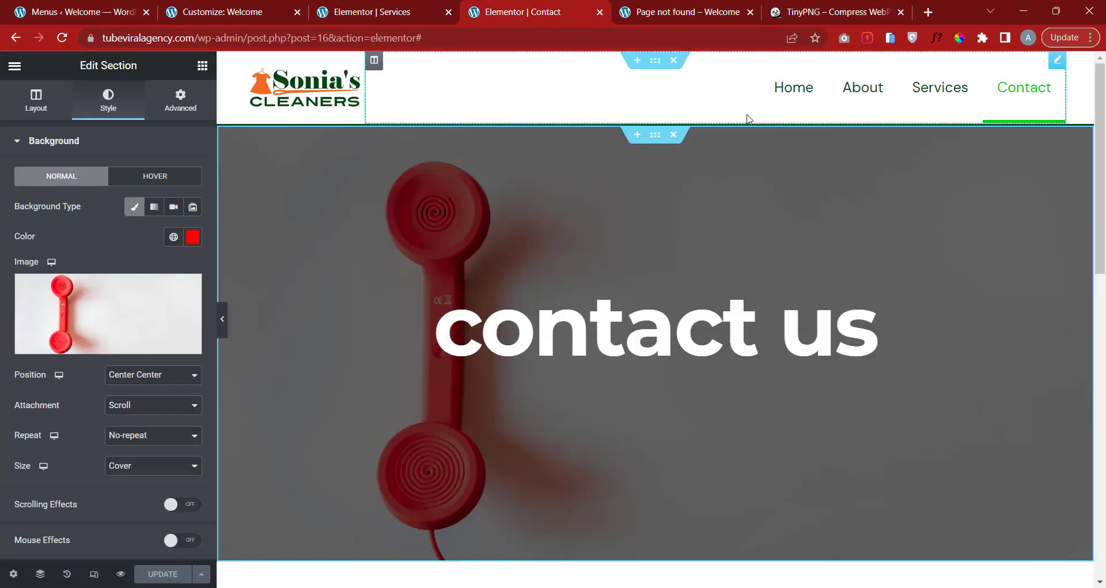
{"action": "left_click", "coordinate": [215, 4]}
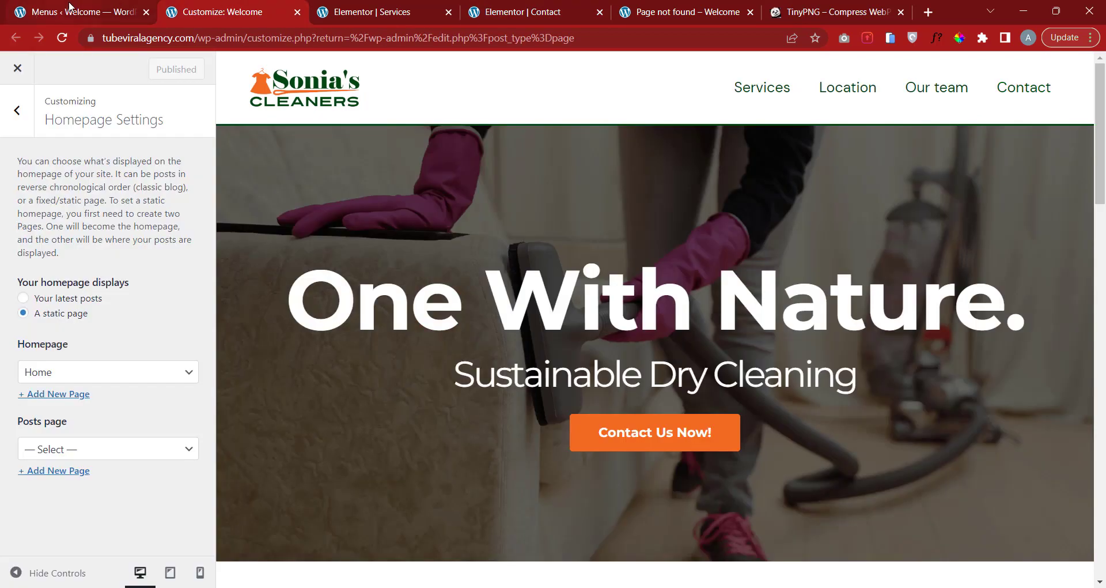
{"action": "left_click", "coordinate": [69, 7]}
Return to the all-pages list and open the live view of the Home page in a new browser tab.
{"action": "scroll", "coordinate": [426, 313], "scroll_direction": "down", "scroll_amount": 5}
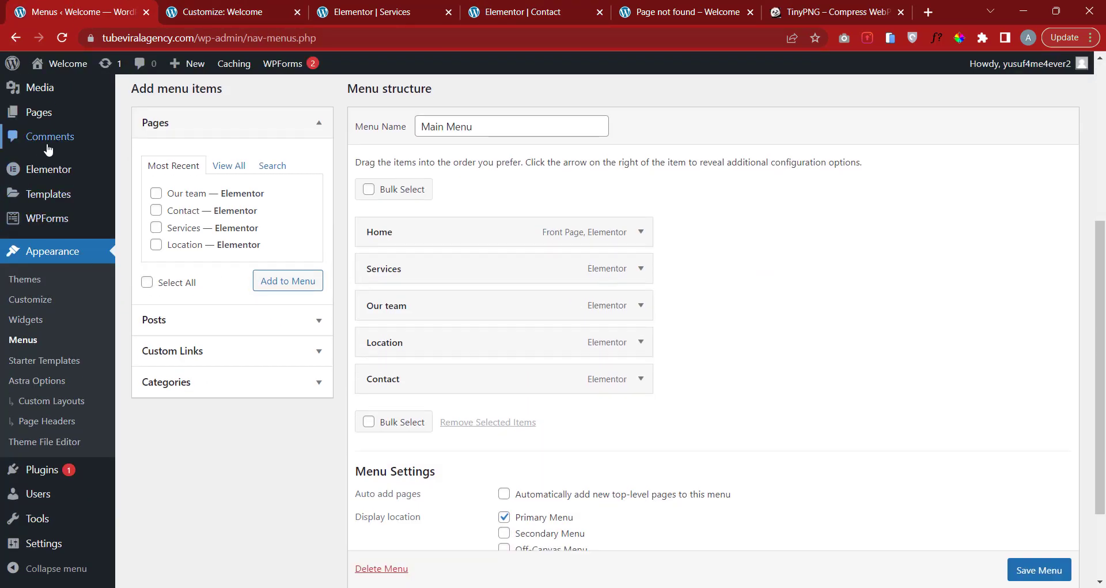
{"action": "scroll", "coordinate": [48, 150], "scroll_direction": "up", "scroll_amount": 2}
{"action": "mouse_move", "coordinate": [68, 183]}
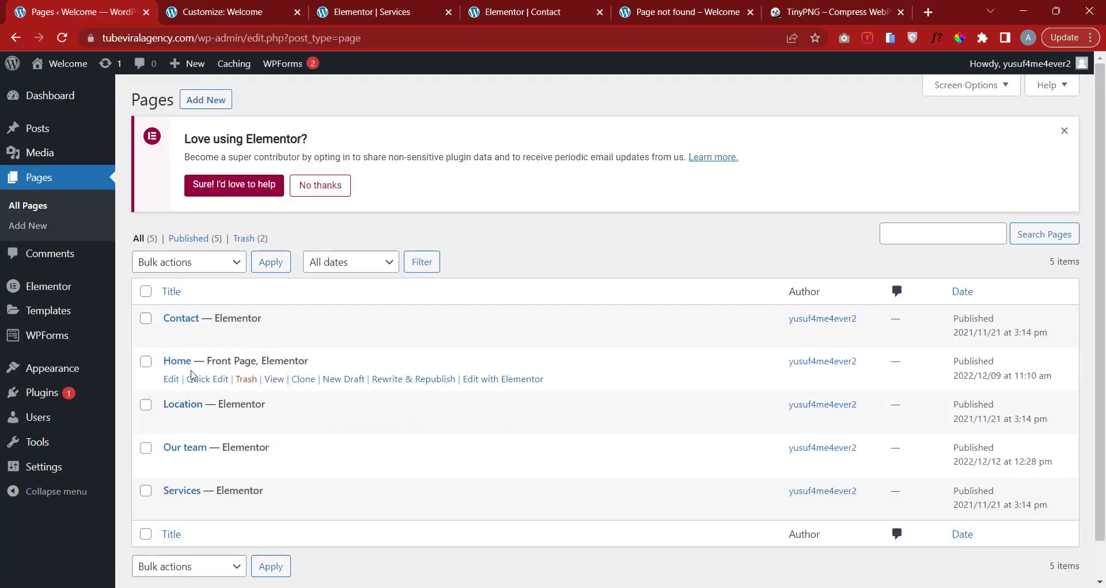
{"action": "right_click", "coordinate": [275, 379]}
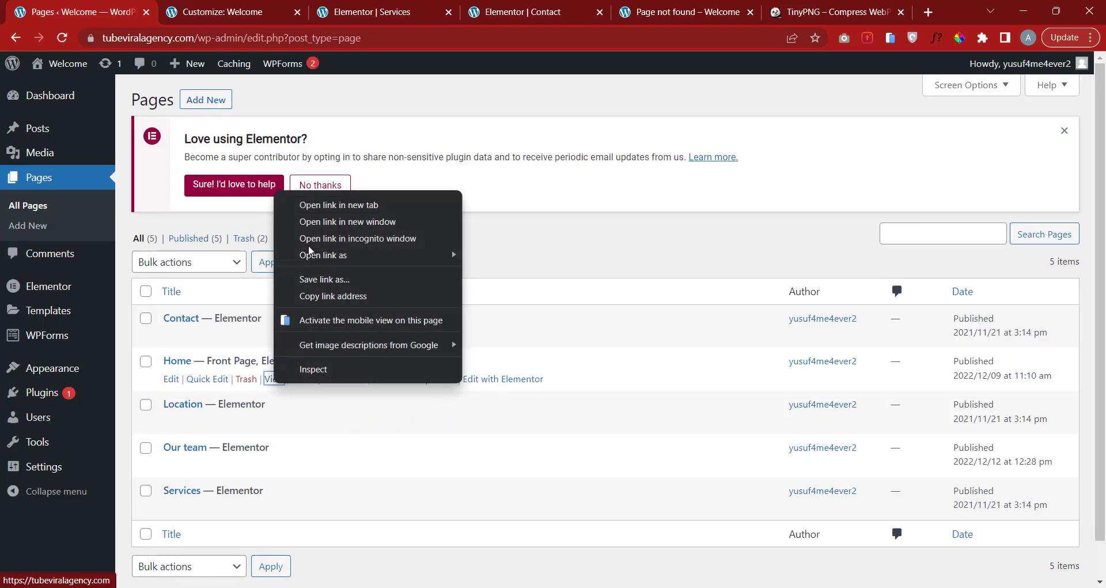
{"action": "left_click", "coordinate": [318, 207]}
{"action": "left_click", "coordinate": [195, 6]}
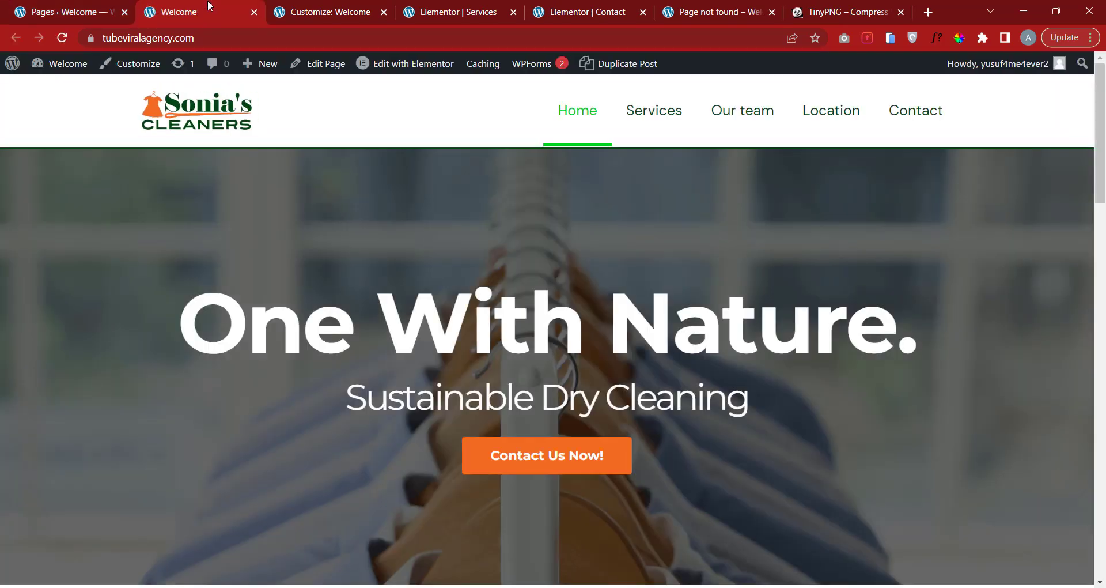
Visit Our team, Location, Contact and Services from the live navigation, check each page's web address, and close that browser tab.
{"action": "left_click", "coordinate": [743, 114]}
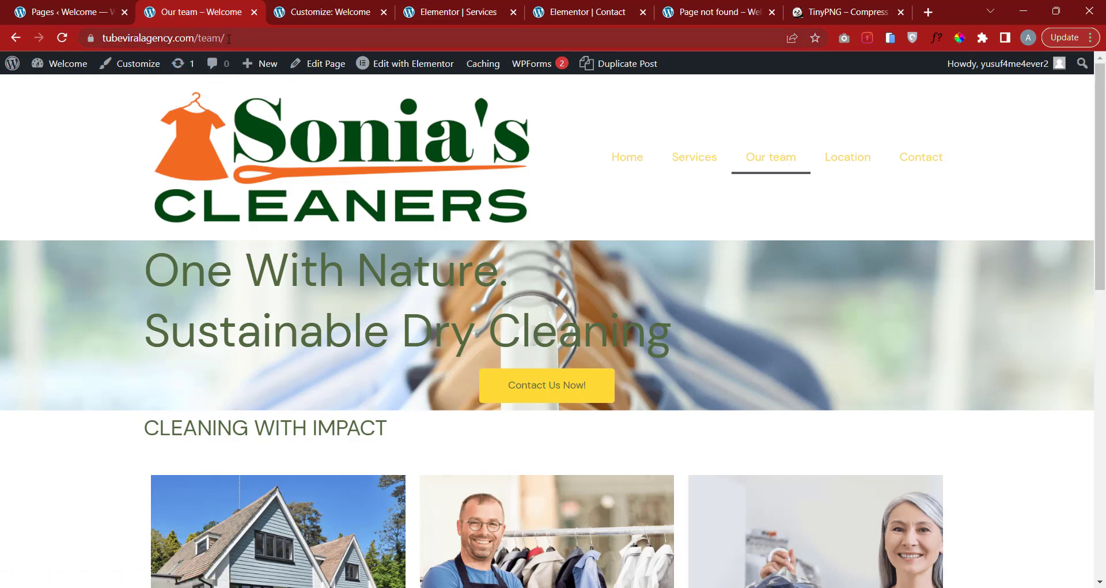
{"action": "left_click", "coordinate": [15, 38]}
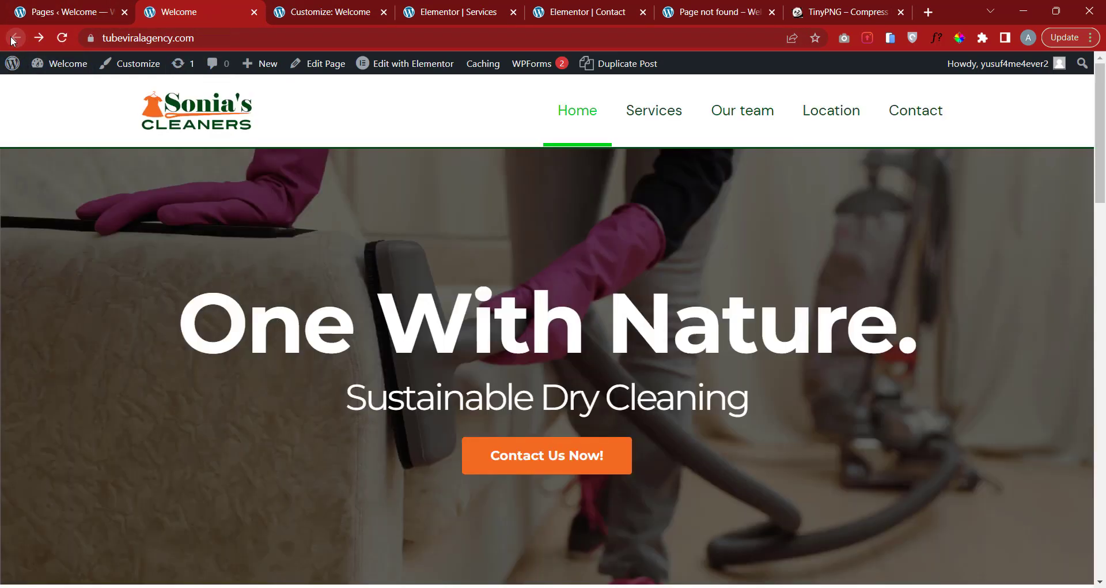
{"action": "left_click", "coordinate": [832, 117]}
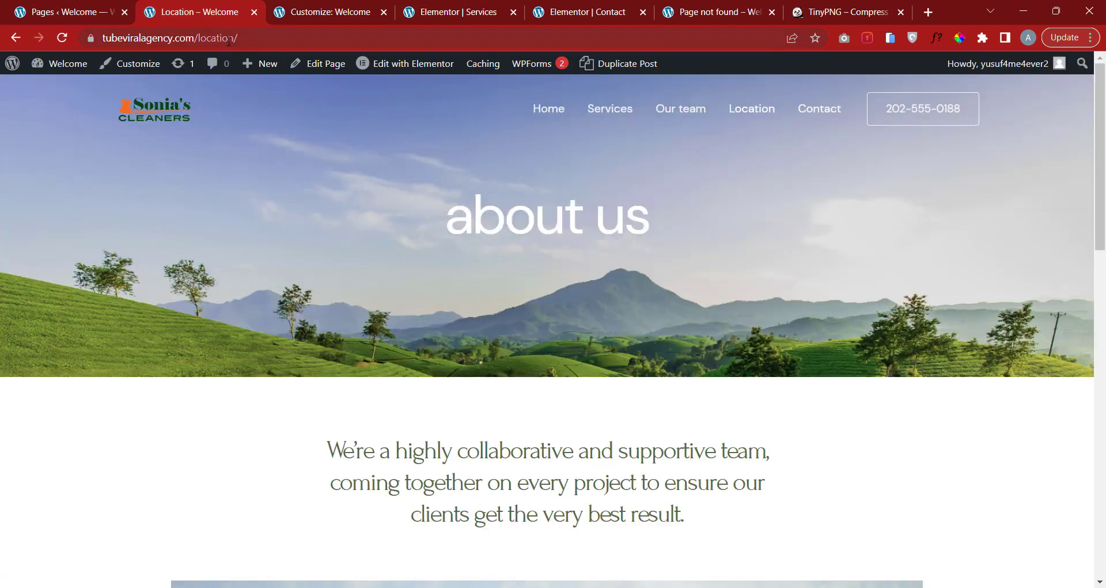
{"action": "left_click", "coordinate": [22, 40]}
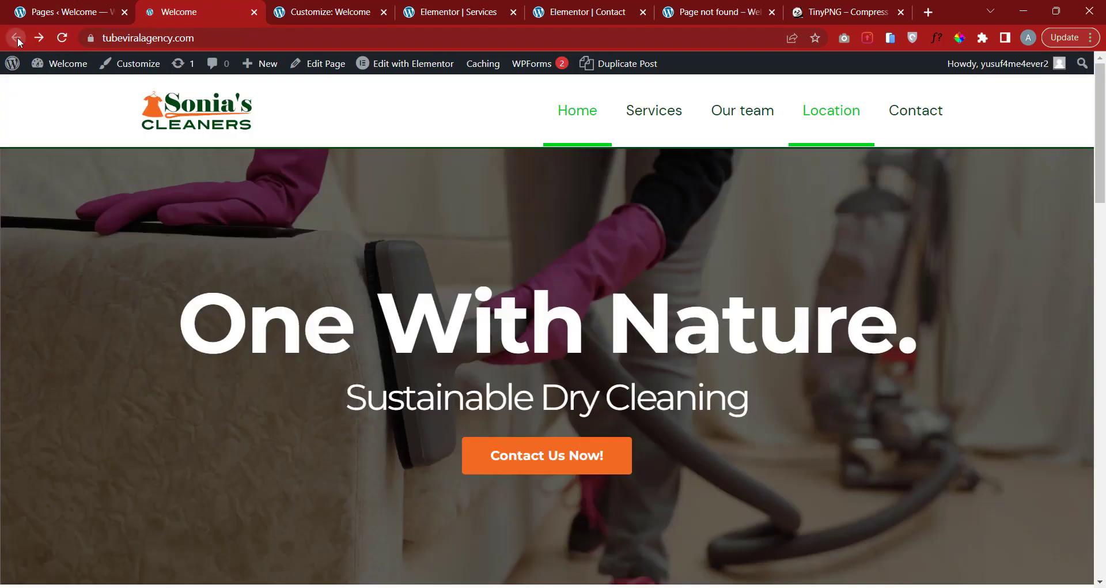
{"action": "left_click", "coordinate": [919, 118]}
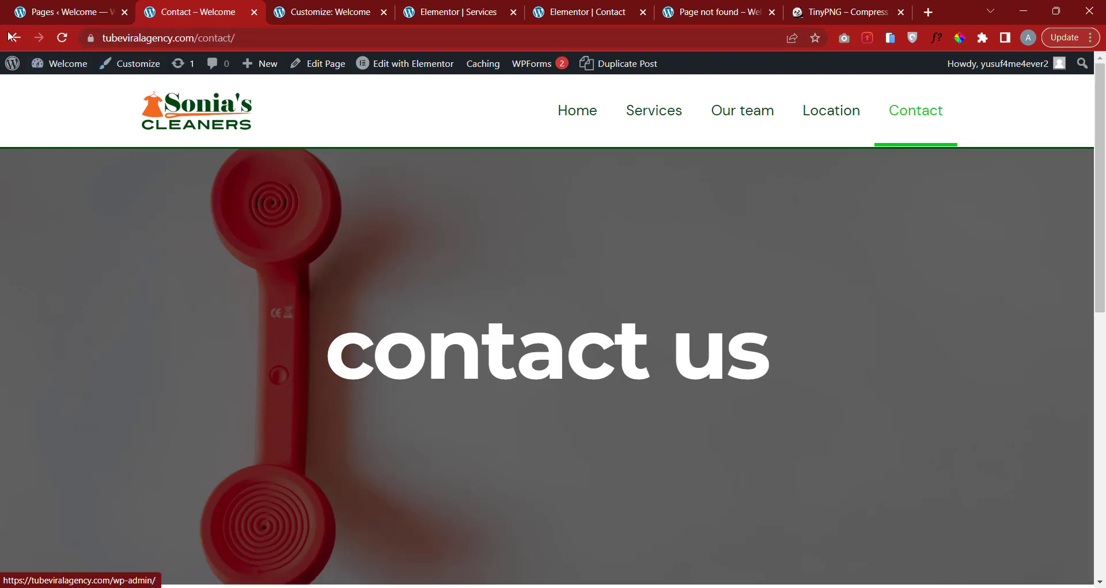
{"action": "left_click", "coordinate": [13, 38]}
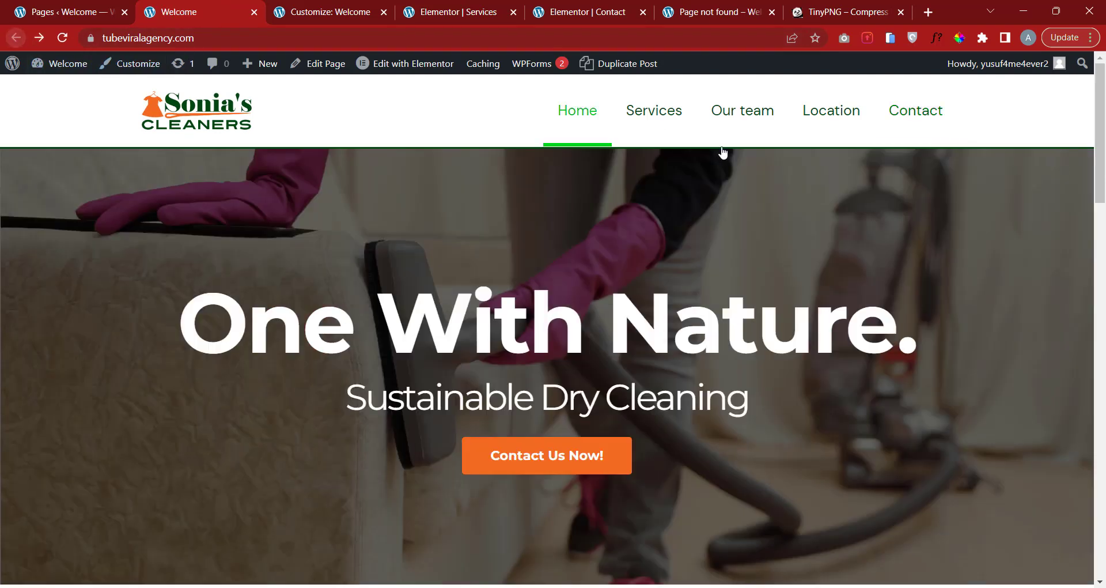
{"action": "left_click", "coordinate": [658, 116]}
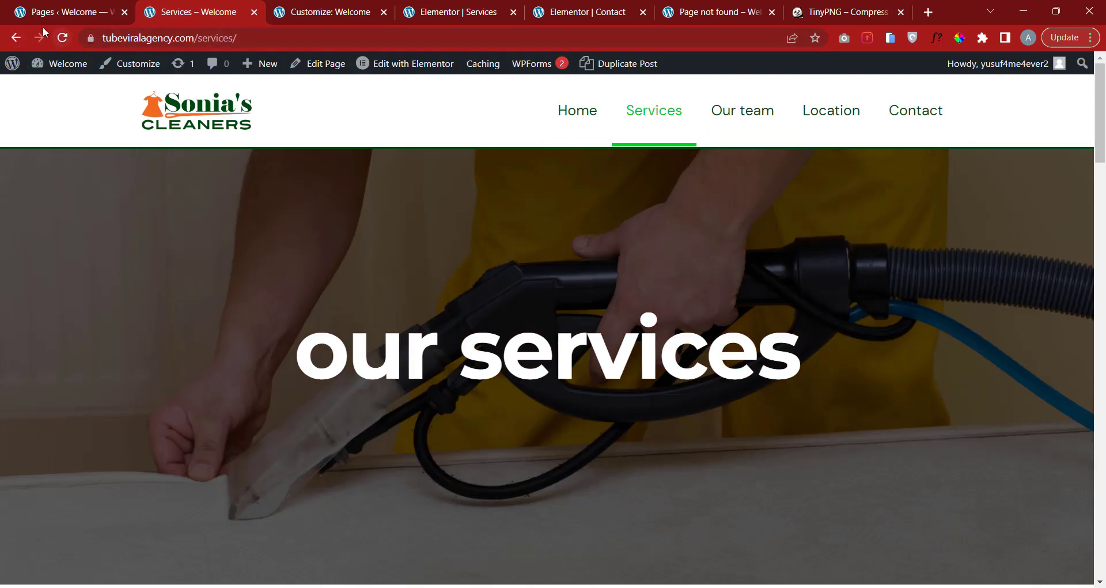
{"action": "left_click", "coordinate": [254, 12]}
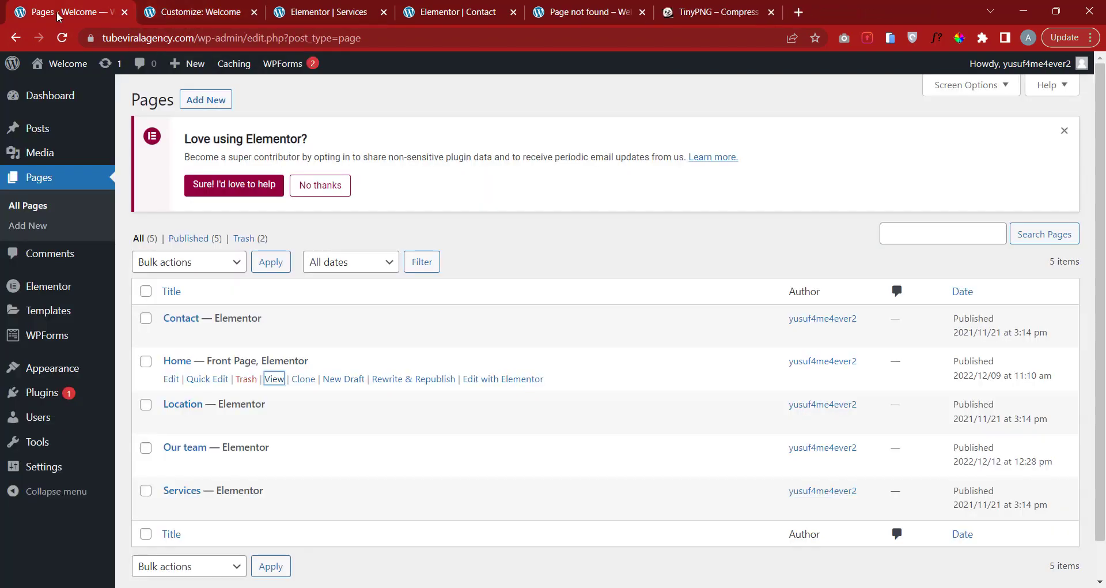
Open the live site in a new browser tab from the WordPress dashboard and switch to it.
{"action": "left_click", "coordinate": [26, 551]}
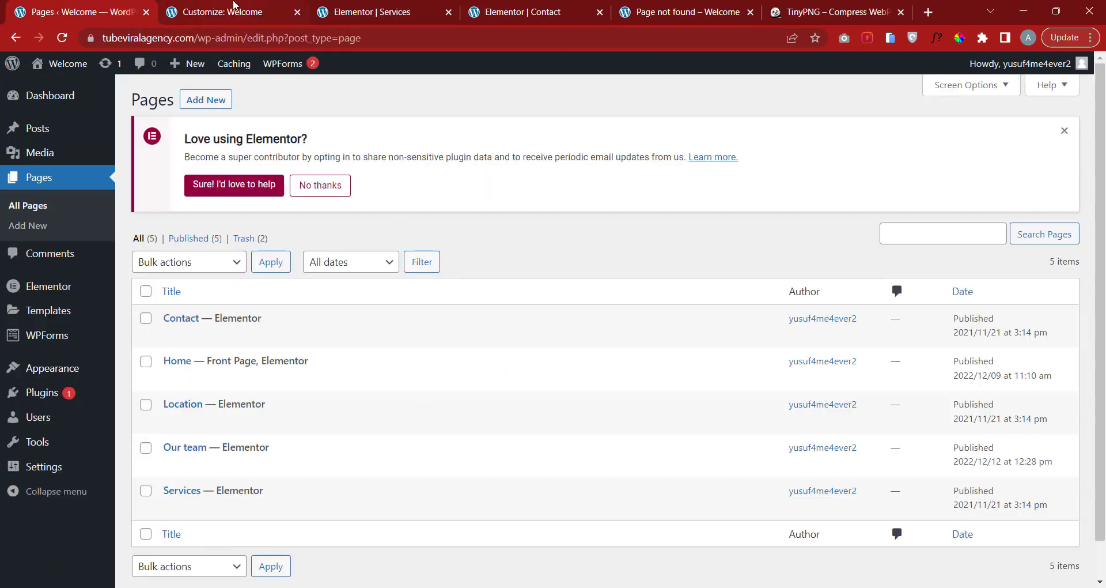
{"action": "mouse_move", "coordinate": [65, 70]}
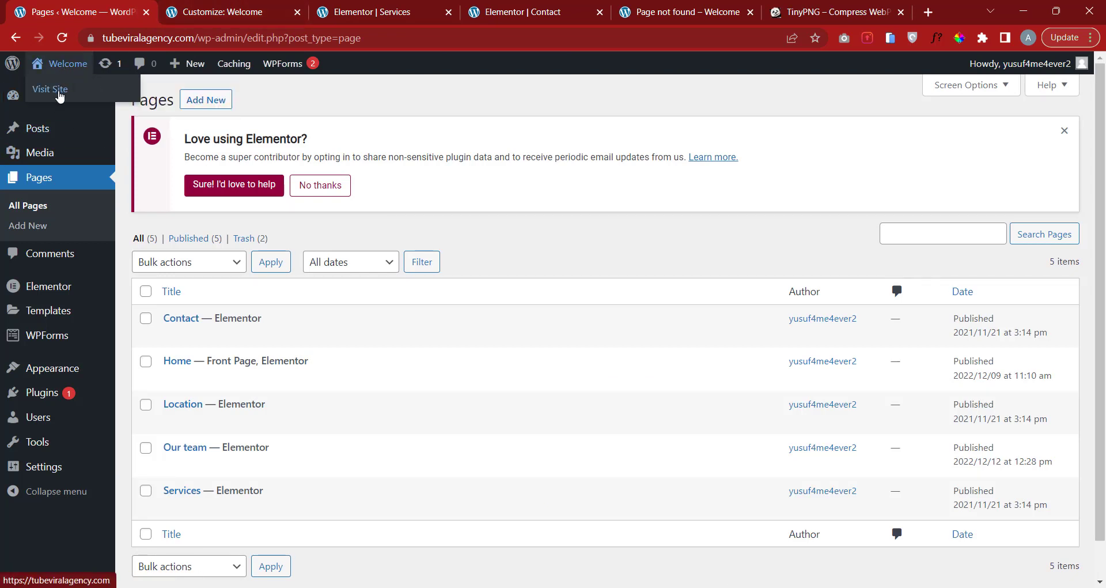
{"action": "right_click", "coordinate": [59, 93]}
{"action": "left_click", "coordinate": [92, 104]}
{"action": "left_click", "coordinate": [190, 11]}
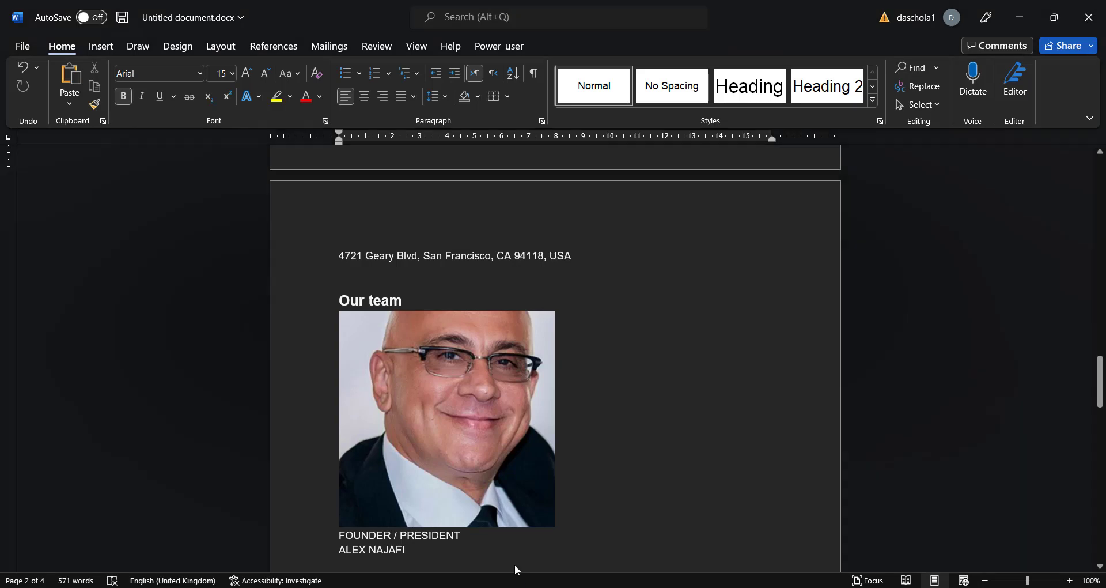
Review the location address and "Our team" content in the Word document, and open the live site's Location page in Chrome.
{"action": "scroll", "coordinate": [464, 346], "scroll_direction": "down", "scroll_amount": 1}
{"action": "scroll", "coordinate": [464, 346], "scroll_direction": "up", "scroll_amount": 3}
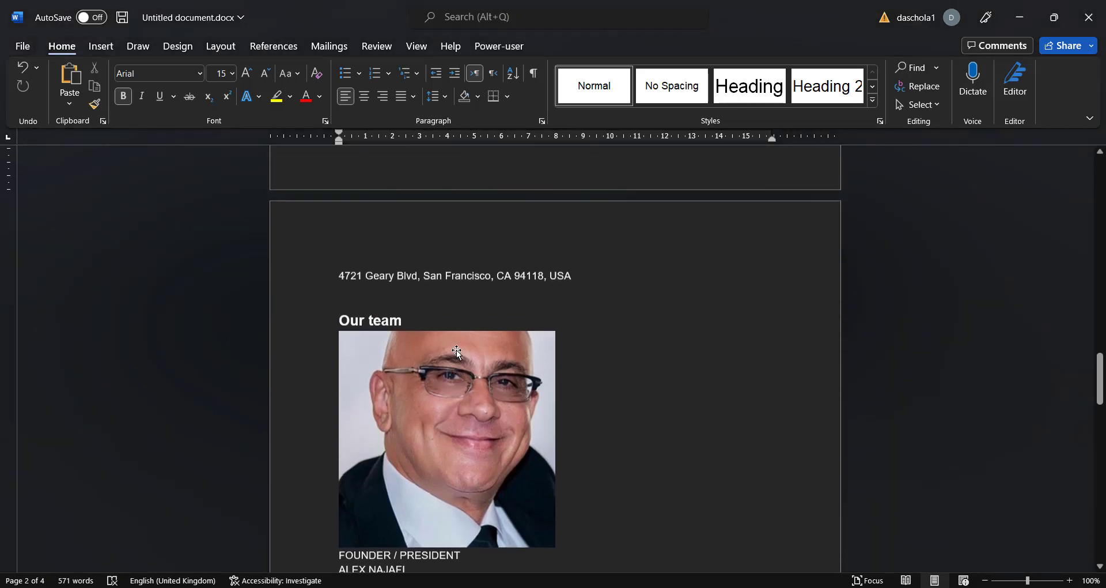
{"action": "scroll", "coordinate": [464, 346], "scroll_direction": "up", "scroll_amount": 1}
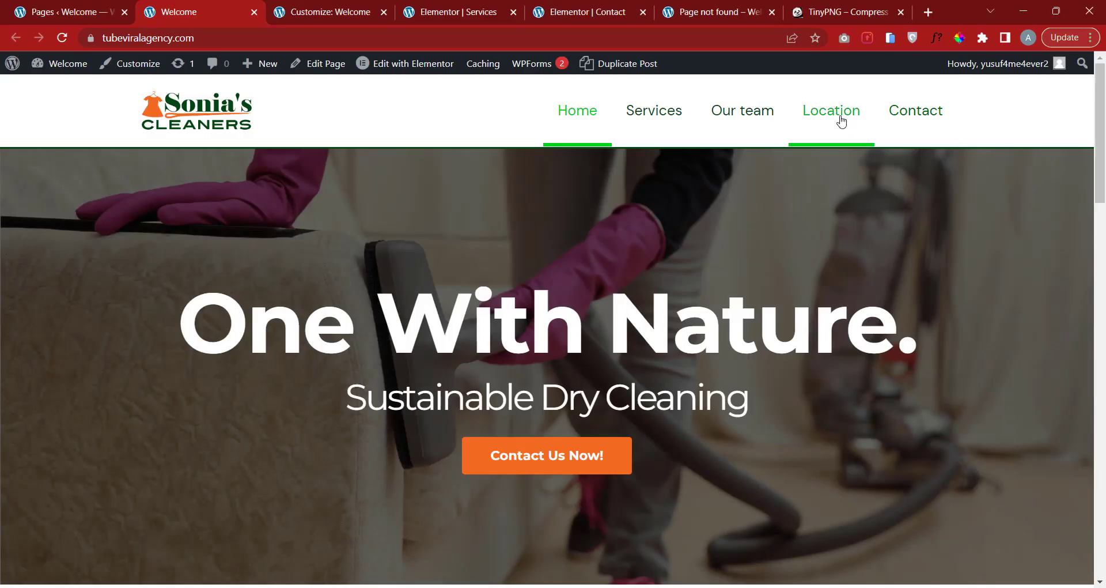
{"action": "left_click", "coordinate": [841, 119]}
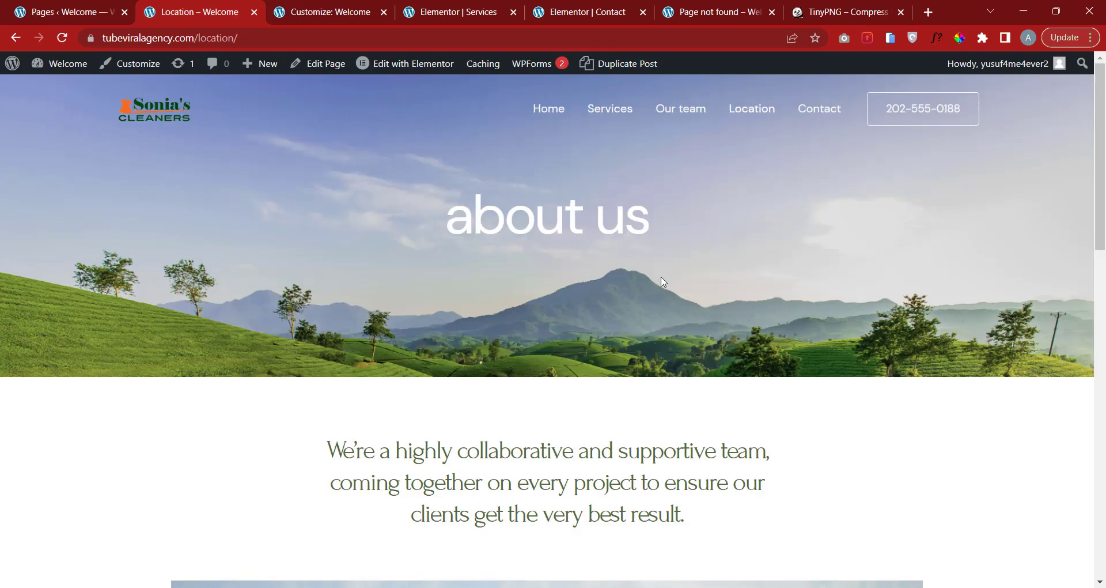
Open the Location page in Elementor and compare it with the top of the Services page in its editor.
{"action": "left_click", "coordinate": [413, 65]}
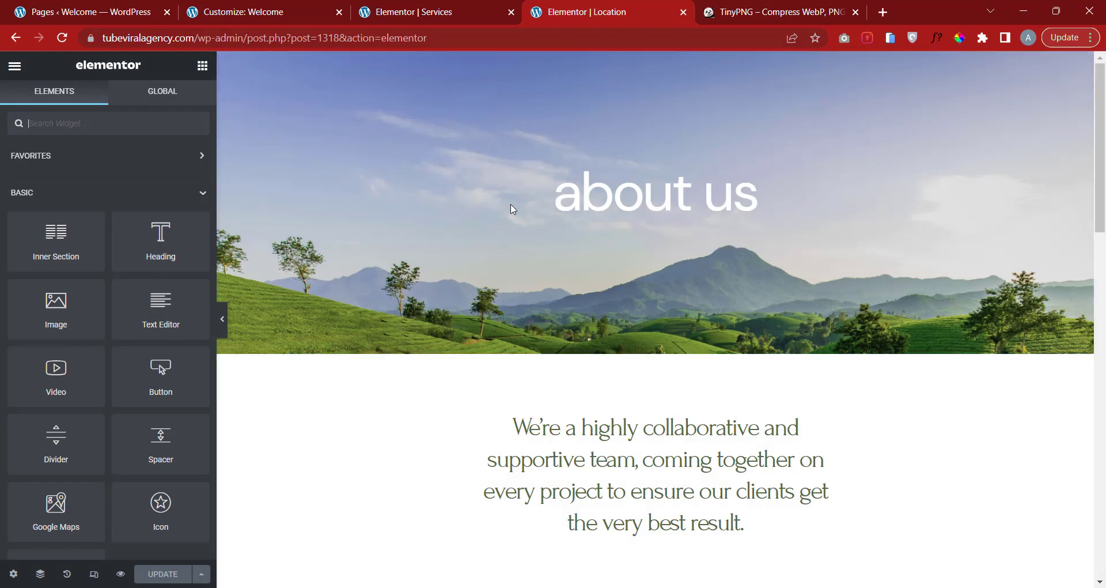
{"action": "left_click", "coordinate": [423, 12]}
{"action": "scroll", "coordinate": [621, 195], "scroll_direction": "up", "scroll_amount": 15}
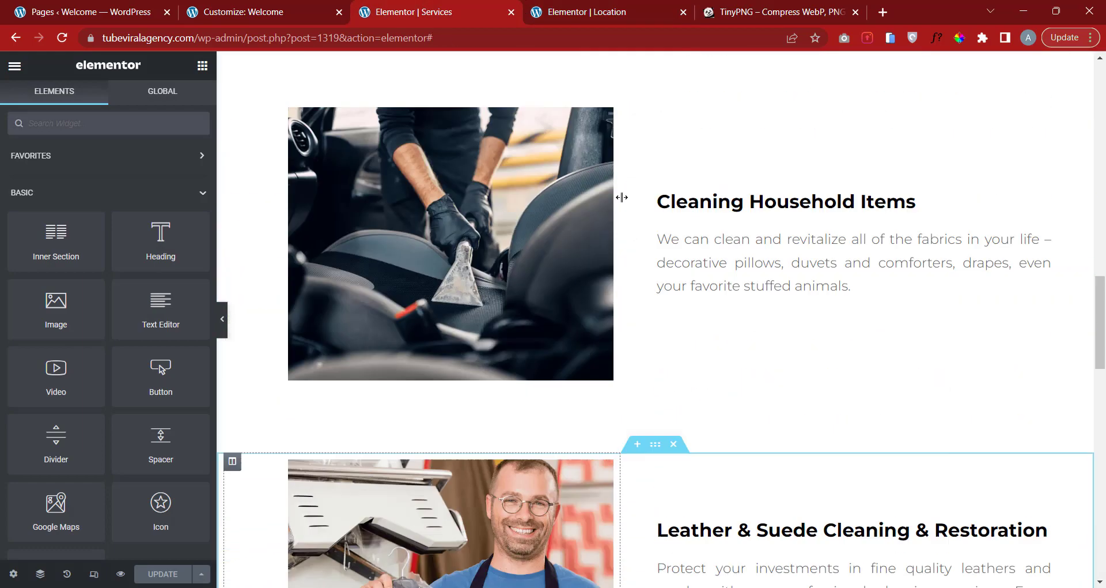
{"action": "scroll", "coordinate": [622, 201], "scroll_direction": "up", "scroll_amount": 10}
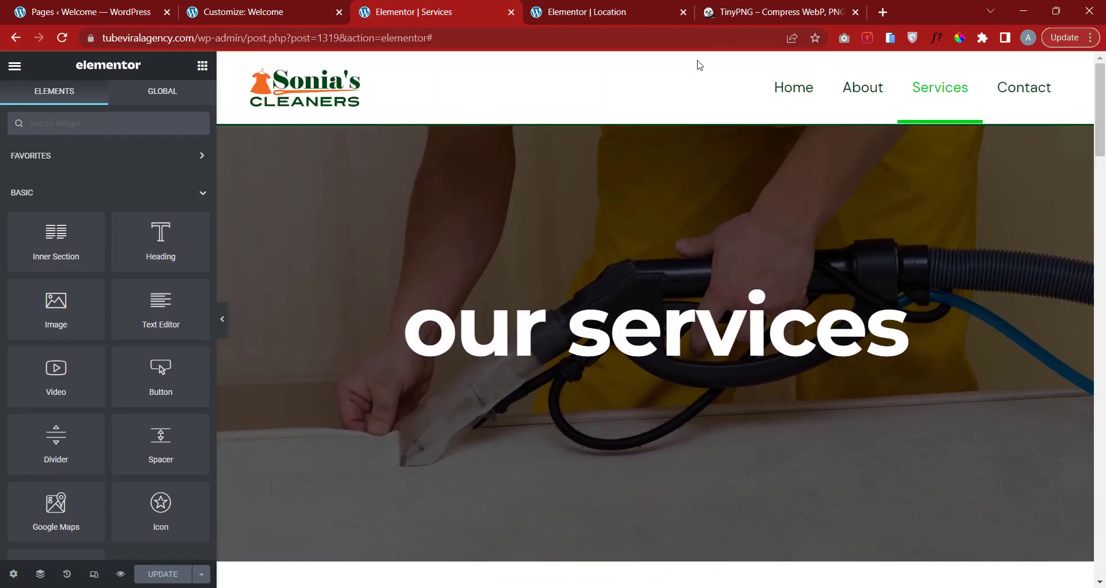
{"action": "left_click", "coordinate": [628, 14]}
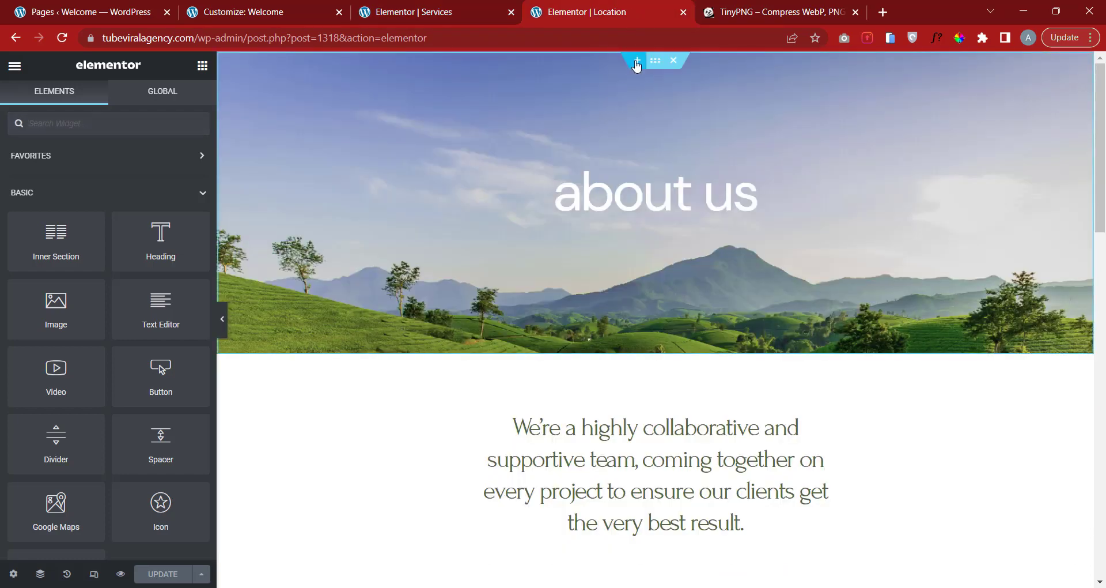
Insert the saved "my header" template above the "about us" hero section on the Location page.
{"action": "scroll", "coordinate": [636, 64], "scroll_direction": "up", "scroll_amount": 1}
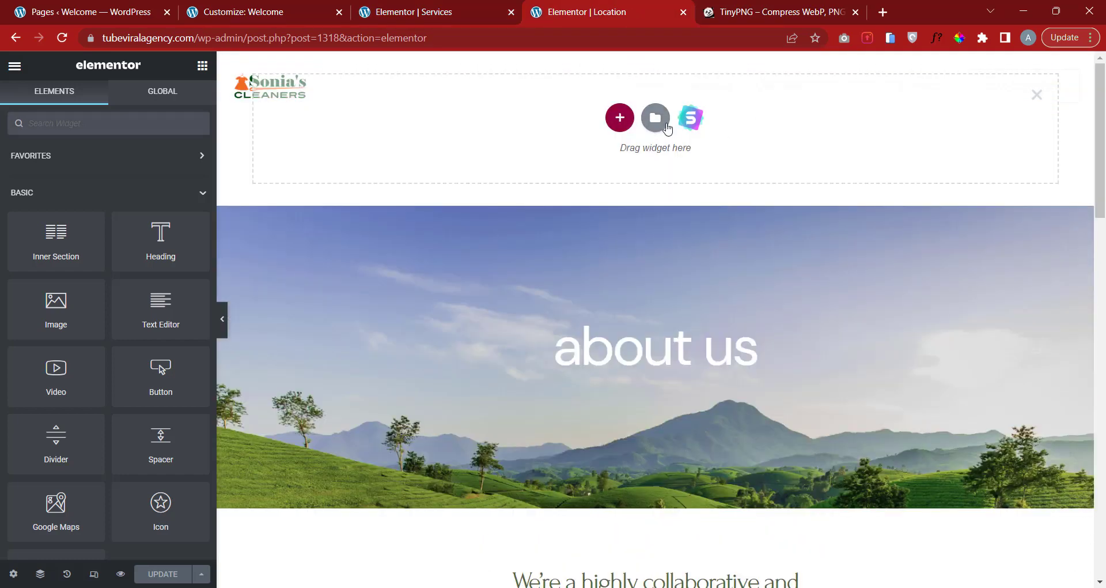
{"action": "left_click", "coordinate": [655, 121]}
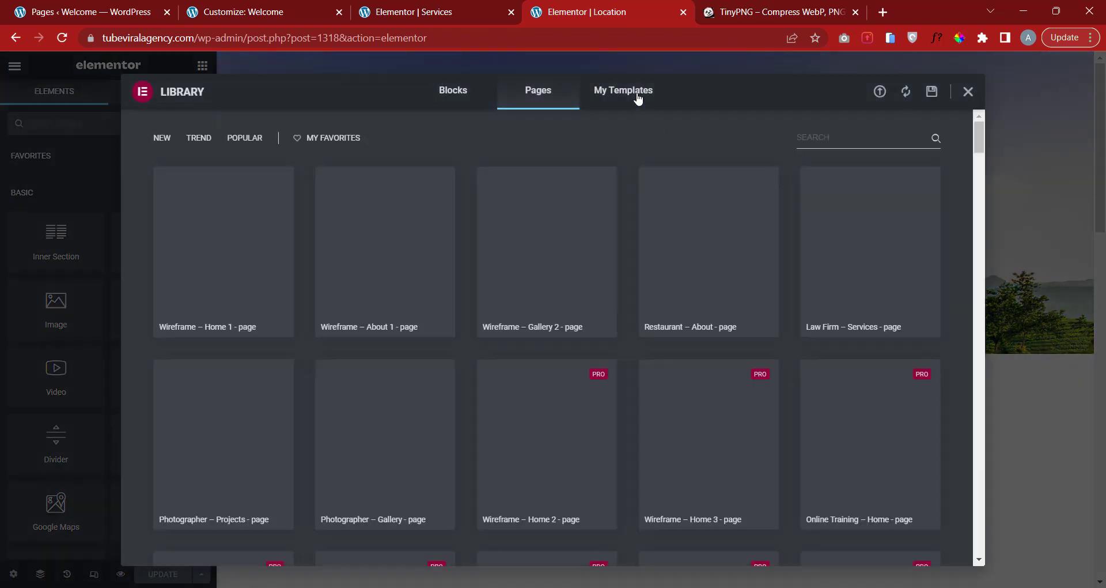
{"action": "left_click", "coordinate": [638, 99]}
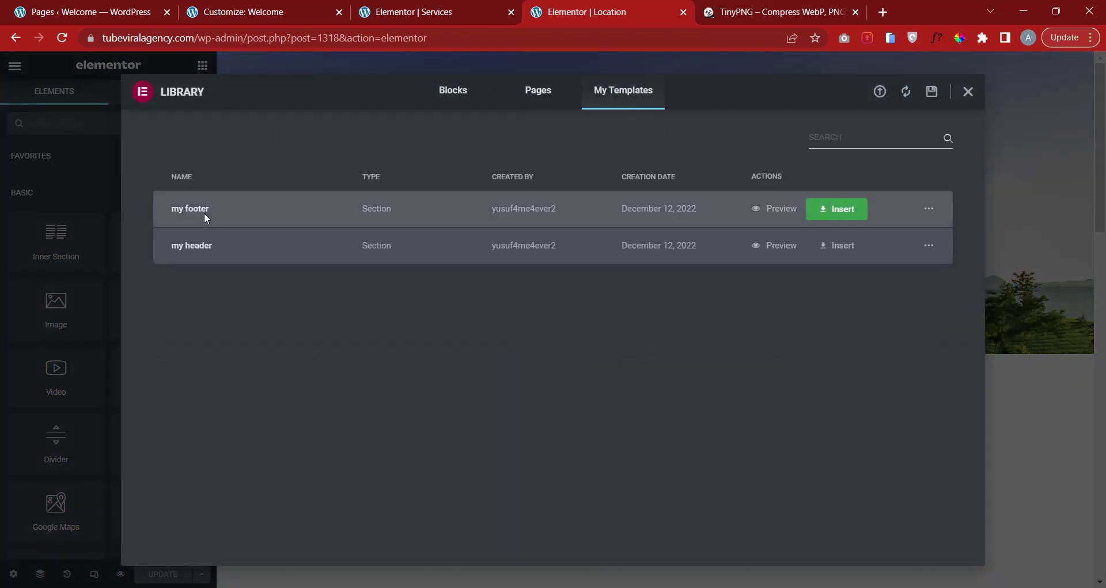
{"action": "left_click", "coordinate": [838, 247]}
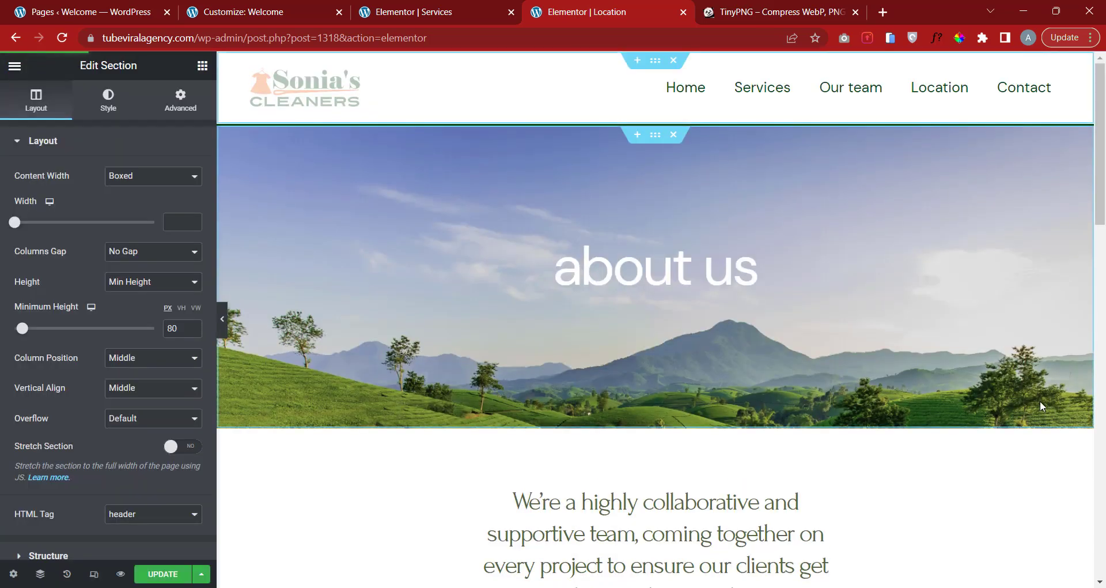
{"action": "left_click", "coordinate": [739, 102]}
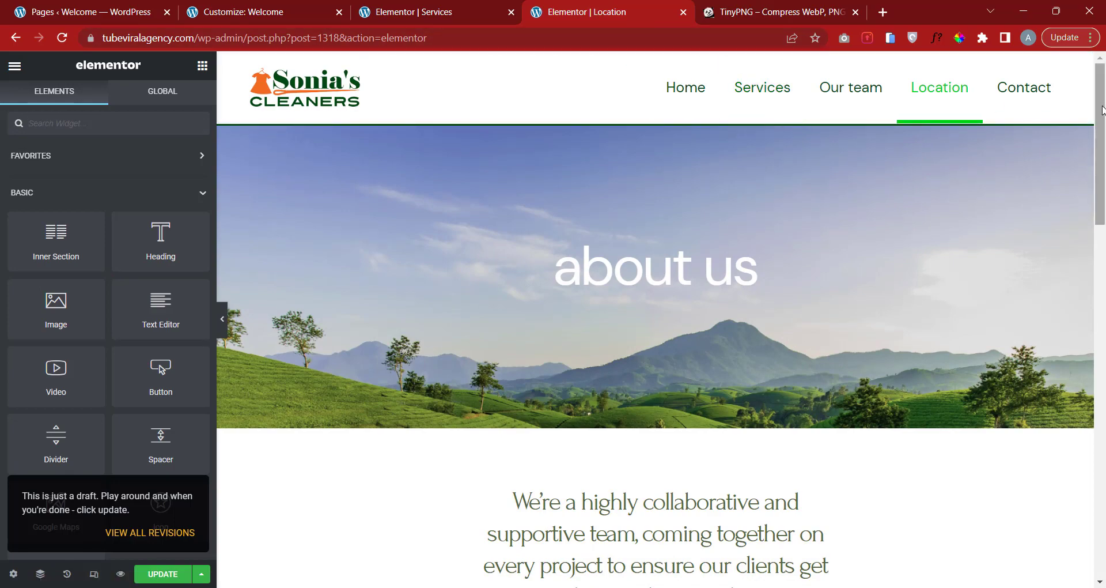
Insert the saved "my footer" template in the empty area at the end of the Location page.
{"action": "left_click_drag", "start_coordinate": [1102, 108], "coordinate": [1078, 482]}
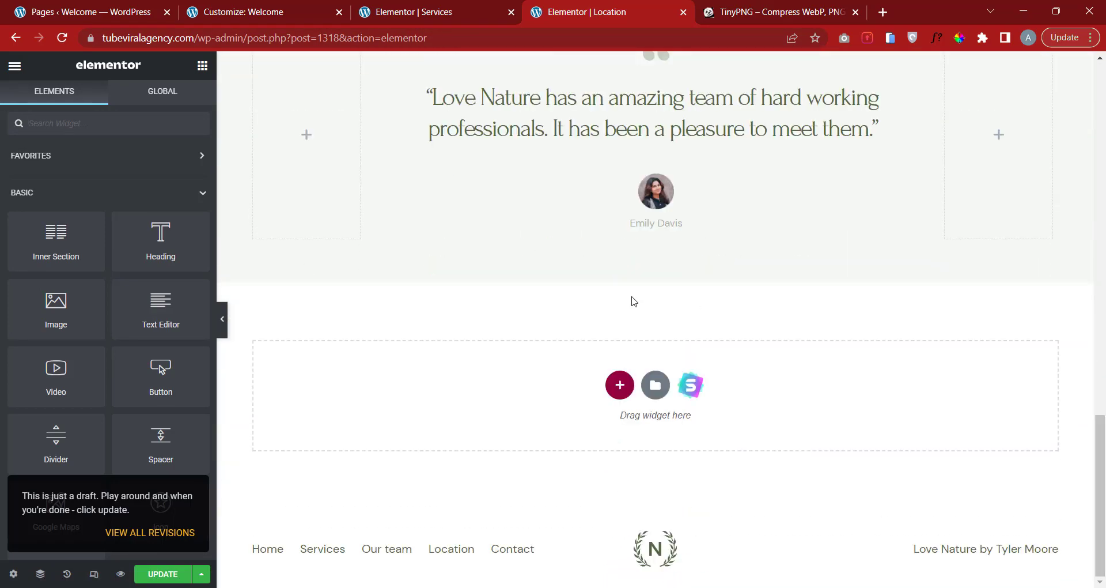
{"action": "left_click", "coordinate": [620, 385]}
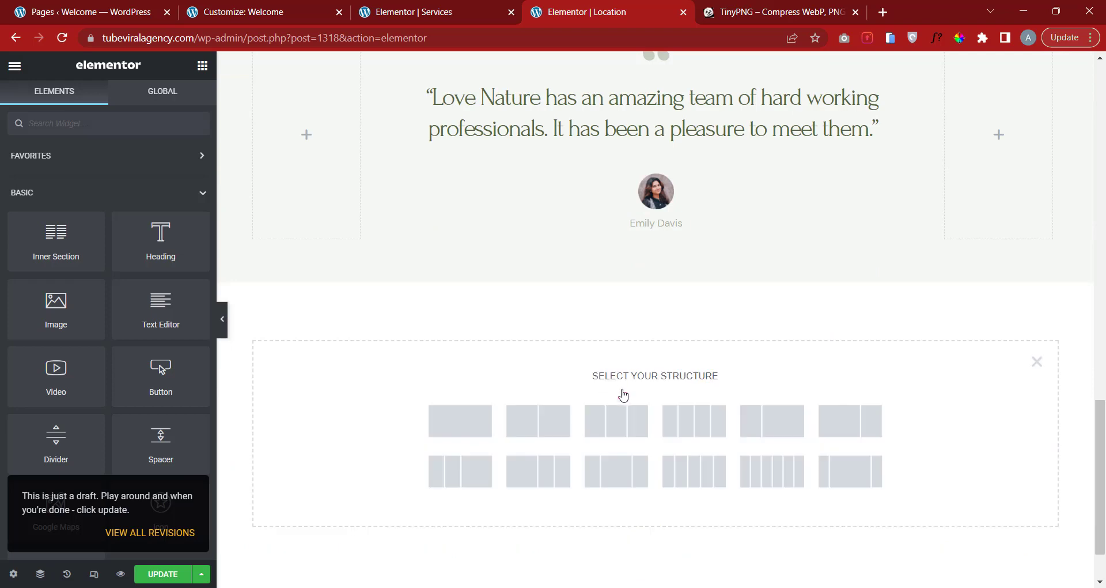
{"action": "left_click", "coordinate": [1035, 365]}
{"action": "left_click", "coordinate": [655, 385]}
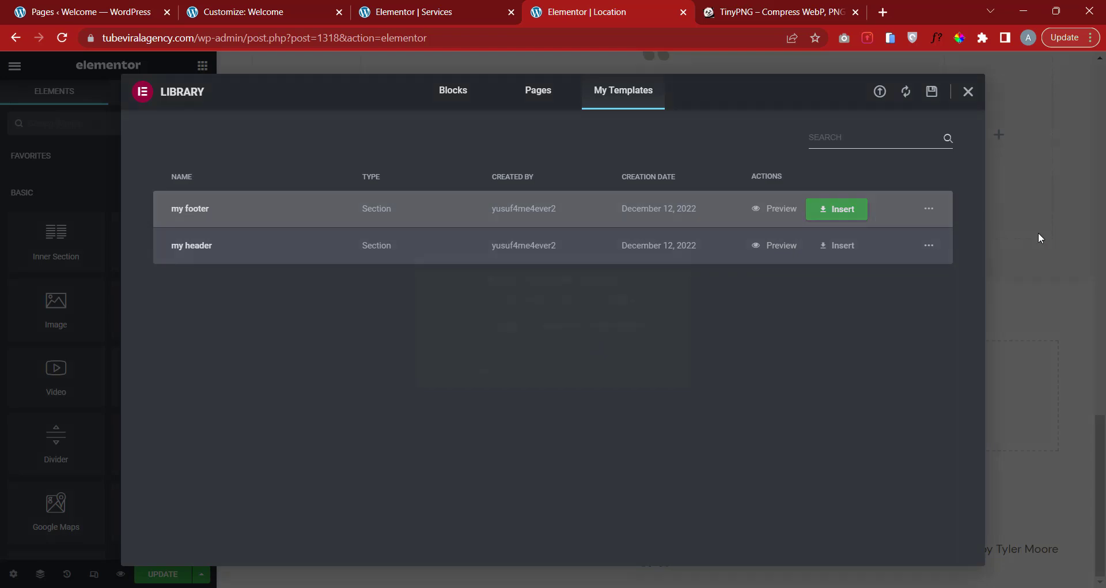
{"action": "left_click", "coordinate": [837, 208]}
{"action": "left_click", "coordinate": [633, 376]}
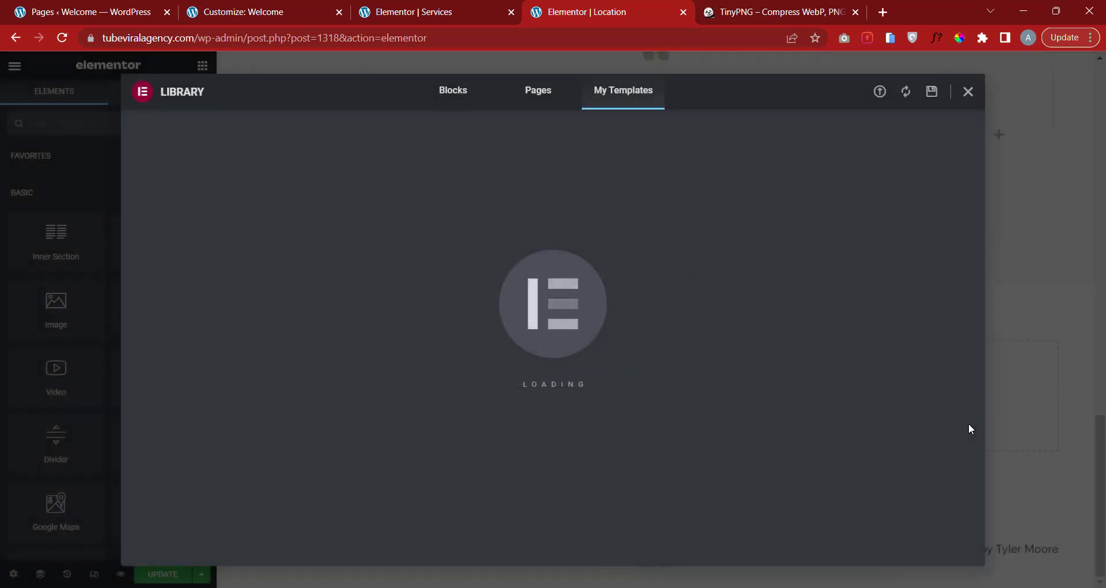
Set the Location page's layout to Elementor Canvas and update the page.
{"action": "scroll", "coordinate": [662, 321], "scroll_direction": "up", "scroll_amount": 8}
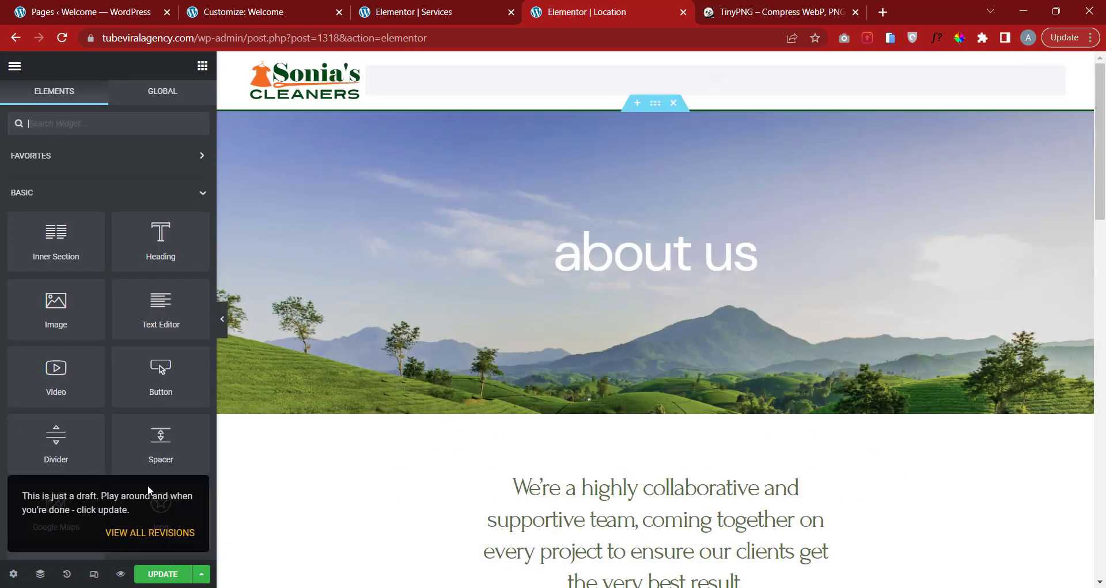
{"action": "left_click", "coordinate": [13, 573]}
{"action": "left_click", "coordinate": [133, 416]}
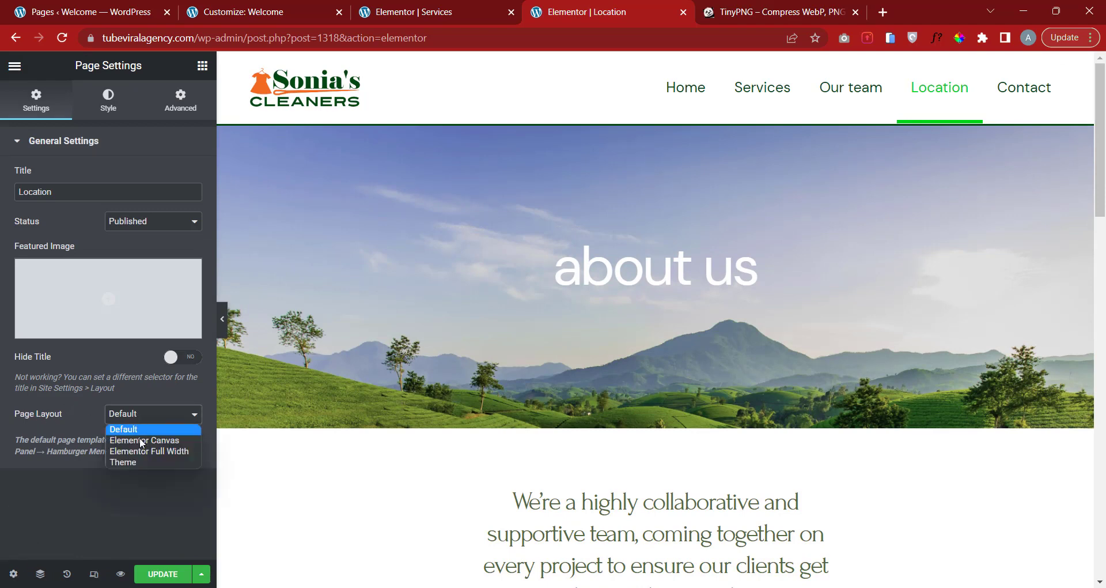
{"action": "left_click", "coordinate": [141, 439]}
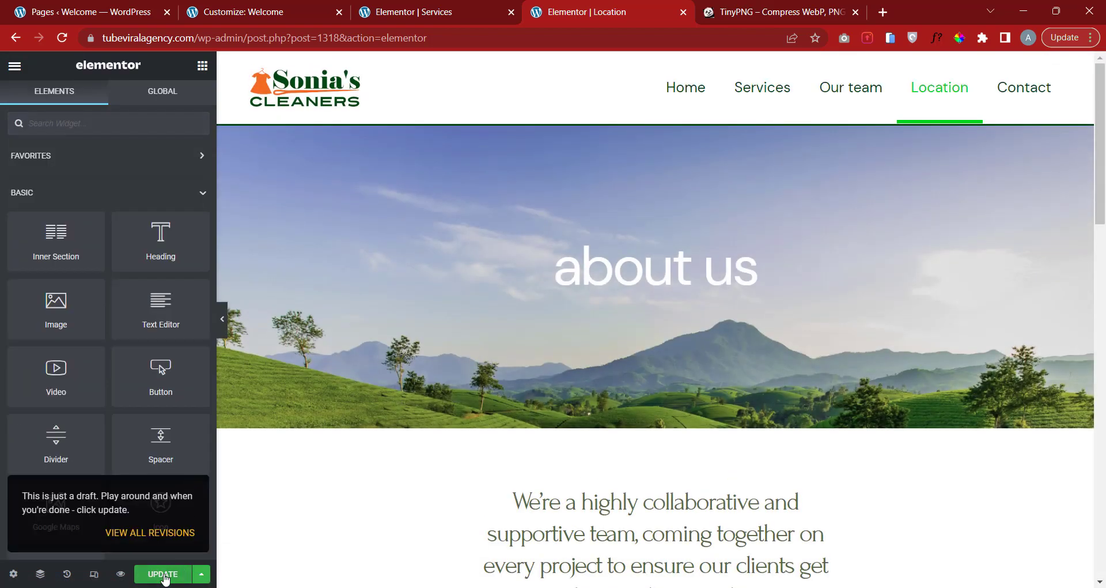
{"action": "left_click", "coordinate": [188, 574]}
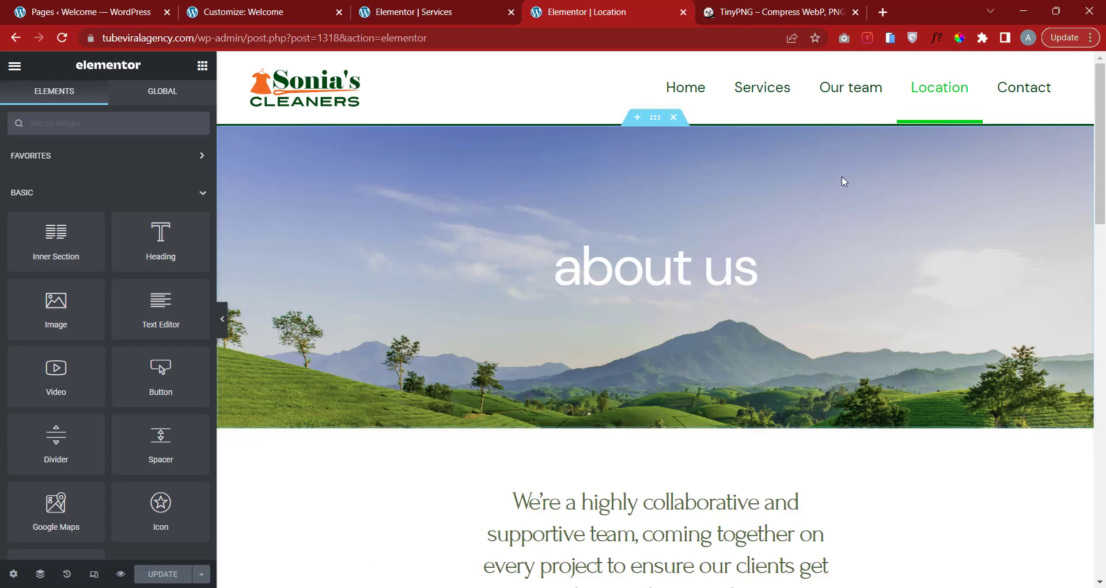
Change the hero heading to "Our Location" and check the Location section in the Word document.
{"action": "left_click", "coordinate": [668, 259]}
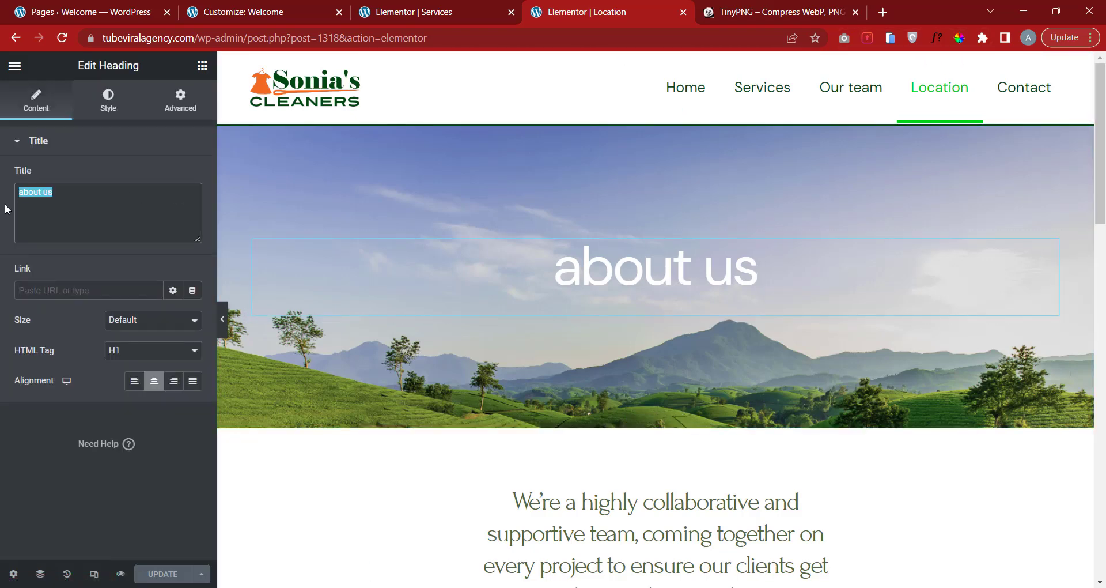
{"action": "type", "text": "Out"}
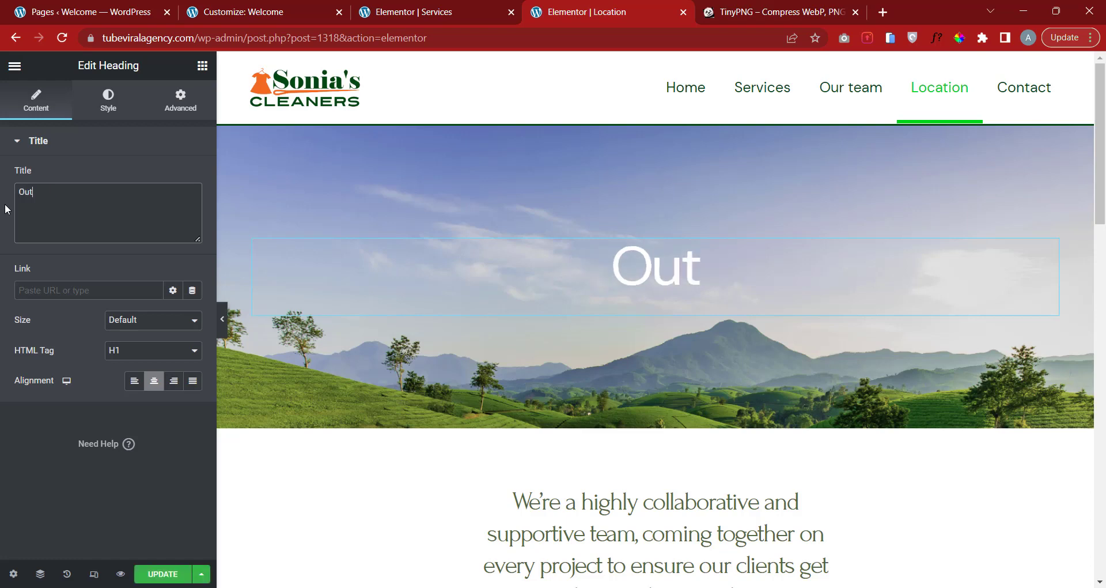
{"action": "key", "text": "BackSpace"}
{"action": "type", "text": "r "}
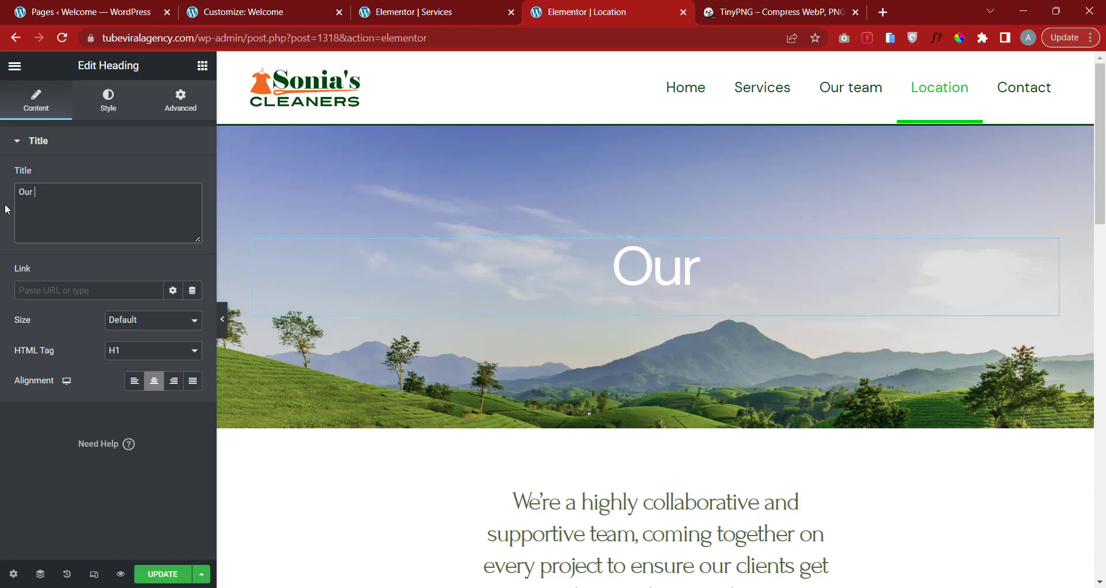
{"action": "type", "text": "Lo"}
{"action": "type", "text": "cation"}
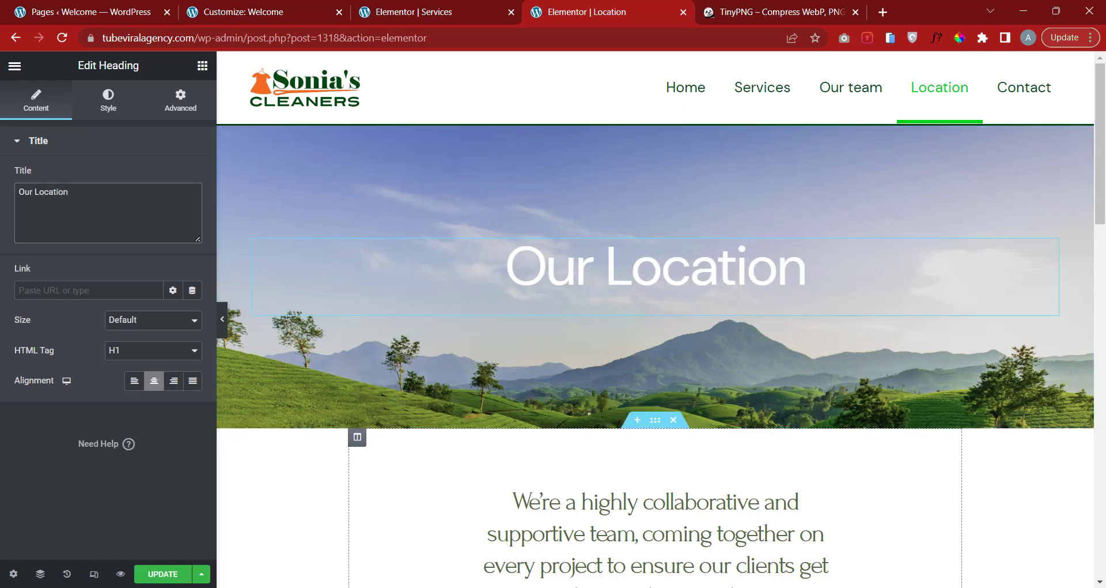
{"action": "key", "text": "alt+Tab"}
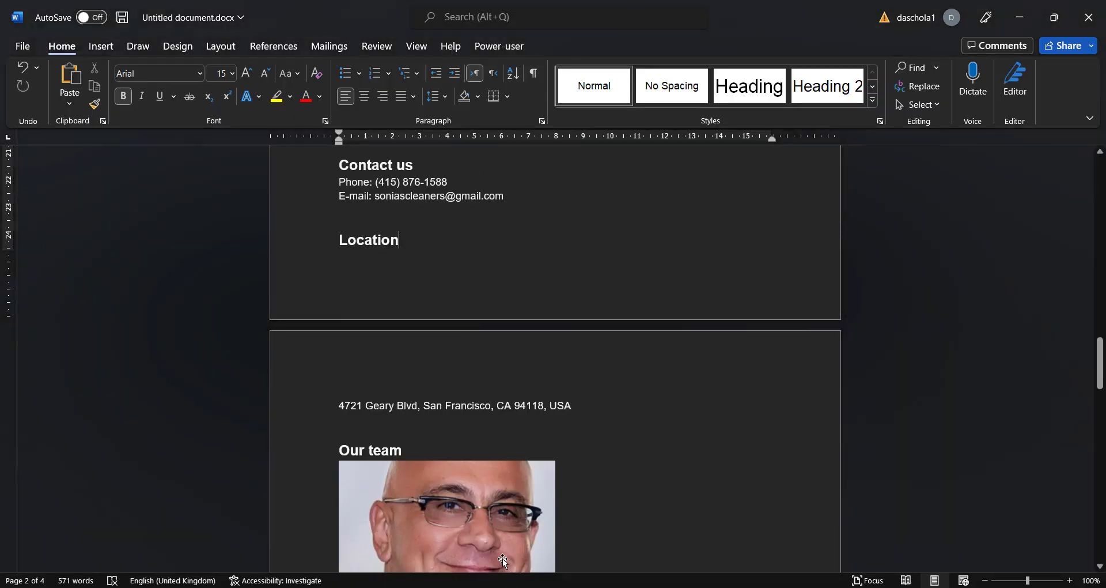
{"action": "key", "text": "alt+Tab"}
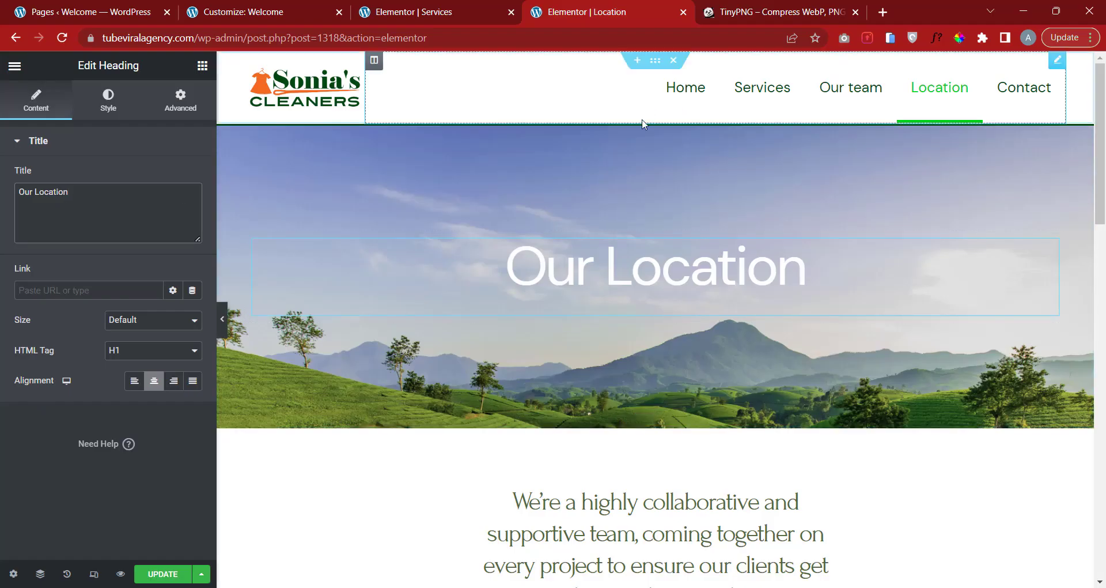
Copy the "our services" hero section from the Services page and paste its style onto the Location page's hero section.
{"action": "left_click", "coordinate": [432, 18]}
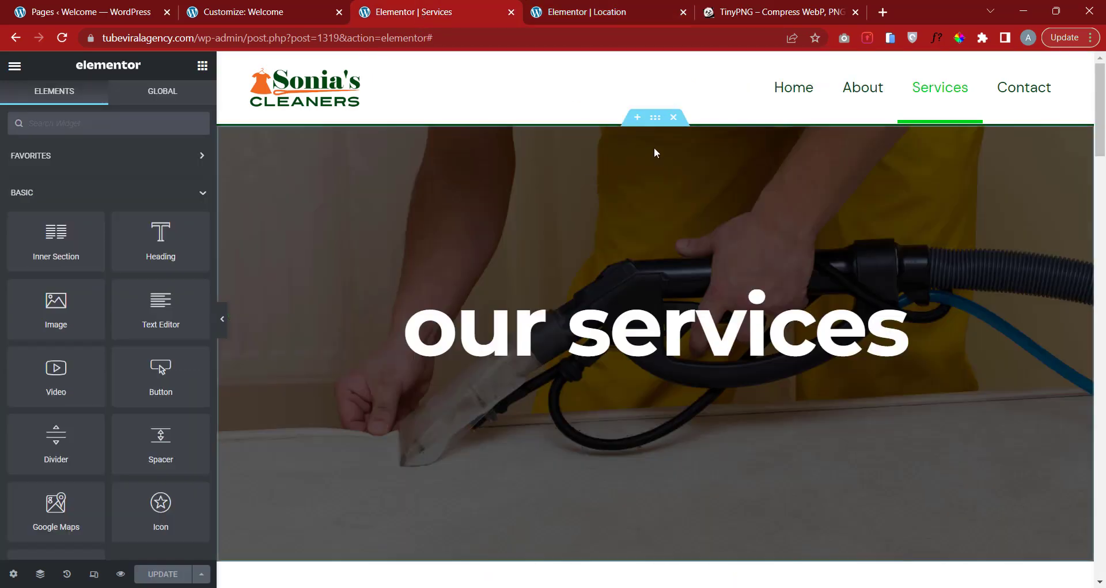
{"action": "right_click", "coordinate": [655, 118]}
{"action": "left_click", "coordinate": [689, 181]}
{"action": "left_click", "coordinate": [579, 7]}
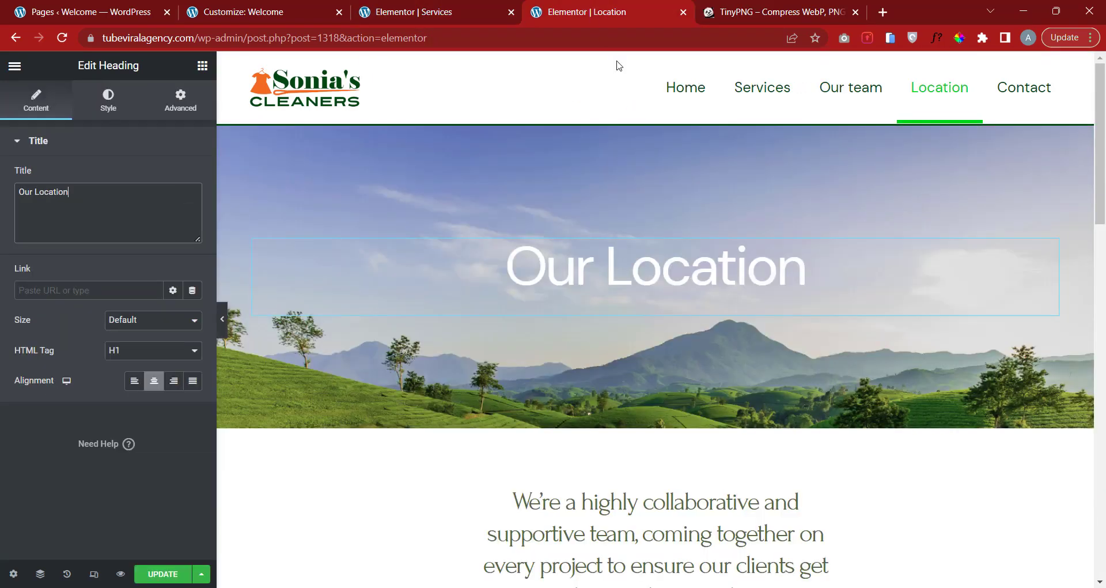
{"action": "right_click", "coordinate": [655, 118]}
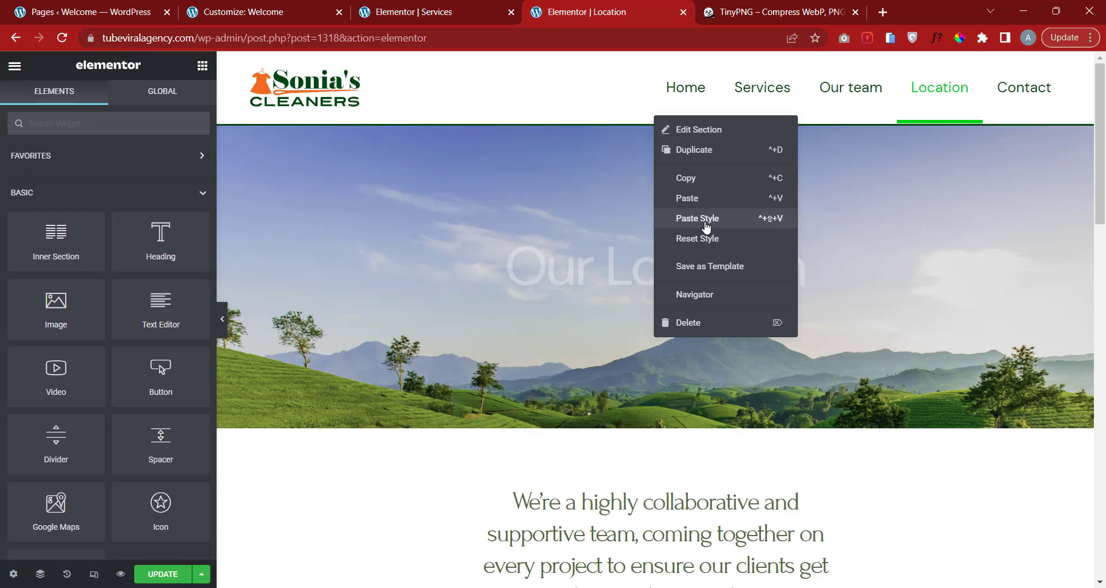
{"action": "left_click", "coordinate": [704, 219]}
{"action": "scroll", "coordinate": [1033, 319], "scroll_direction": "down", "scroll_amount": 1}
{"action": "scroll", "coordinate": [691, 321], "scroll_direction": "down", "scroll_amount": 1}
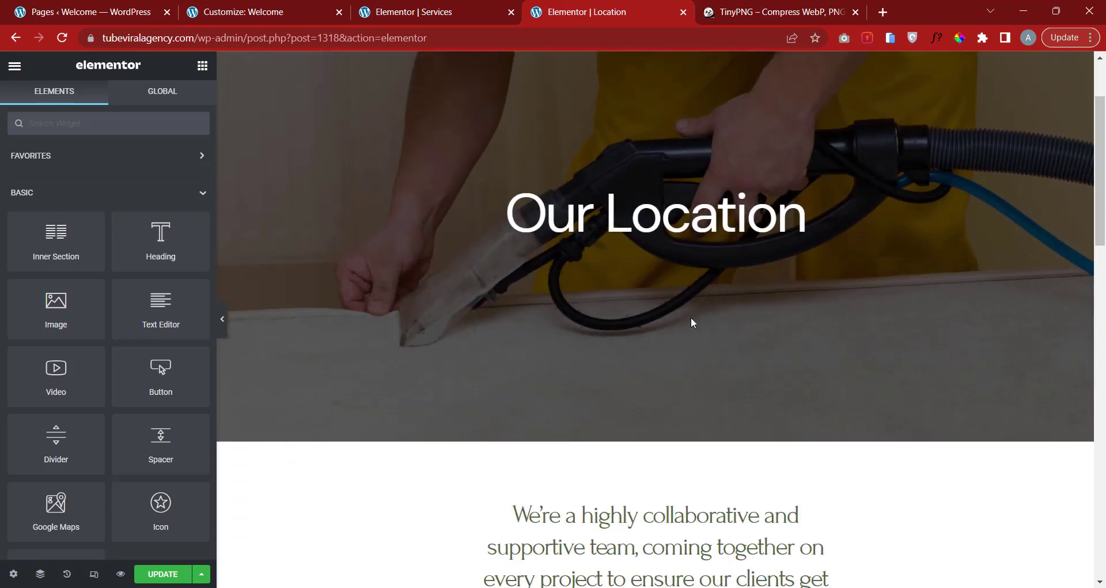
{"action": "scroll", "coordinate": [864, 259], "scroll_direction": "up", "scroll_amount": 2}
{"action": "scroll", "coordinate": [822, 267], "scroll_direction": "down", "scroll_amount": 3}
{"action": "scroll", "coordinate": [739, 303], "scroll_direction": "up", "scroll_amount": 1}
{"action": "scroll", "coordinate": [739, 304], "scroll_direction": "up", "scroll_amount": 1}
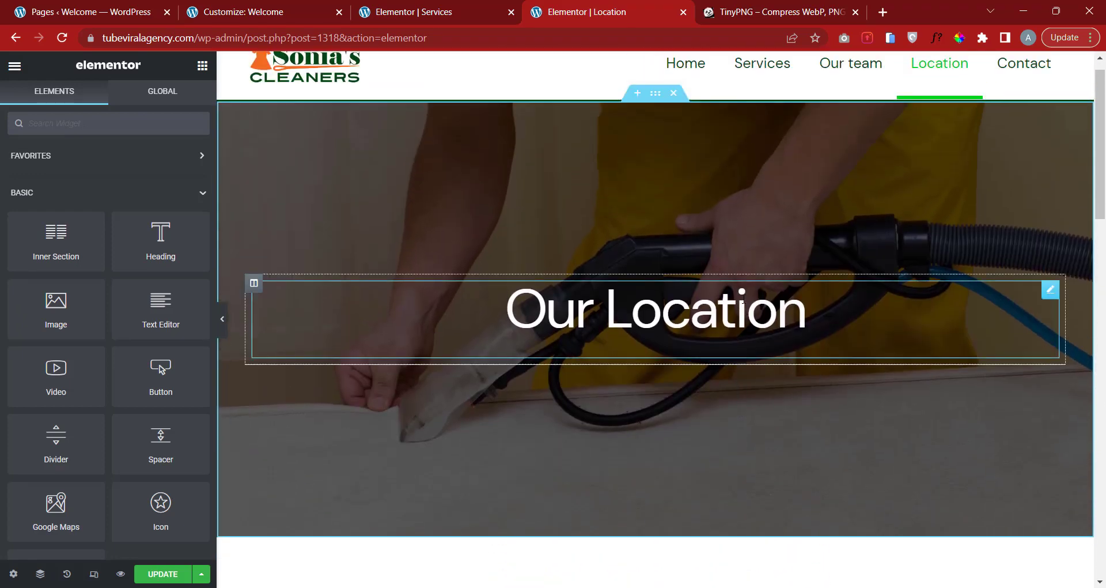
Delete the testimonial quote section above the footer of the Location page.
{"action": "scroll", "coordinate": [1060, 278], "scroll_direction": "down", "scroll_amount": 5}
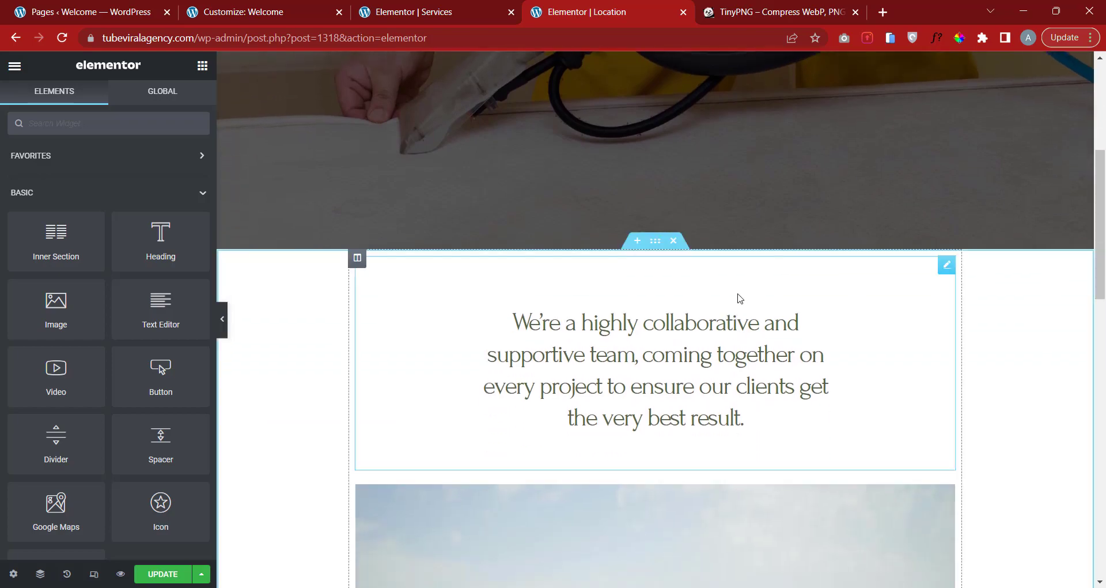
{"action": "scroll", "coordinate": [778, 291], "scroll_direction": "up", "scroll_amount": 3}
{"action": "scroll", "coordinate": [788, 286], "scroll_direction": "down", "scroll_amount": 9}
{"action": "scroll", "coordinate": [993, 288], "scroll_direction": "down", "scroll_amount": 8}
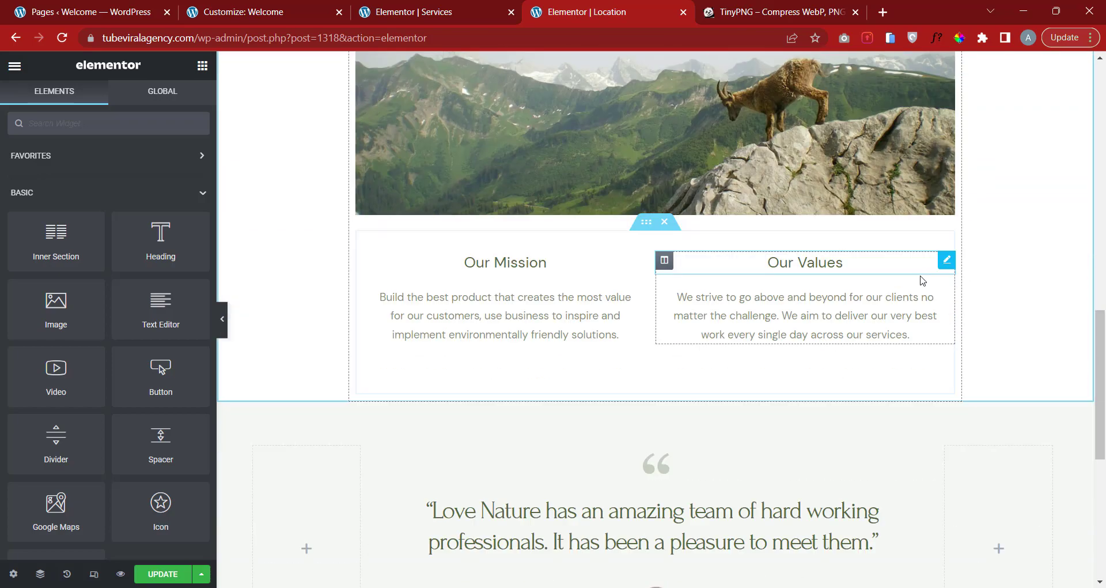
{"action": "scroll", "coordinate": [634, 242], "scroll_direction": "up", "scroll_amount": 2}
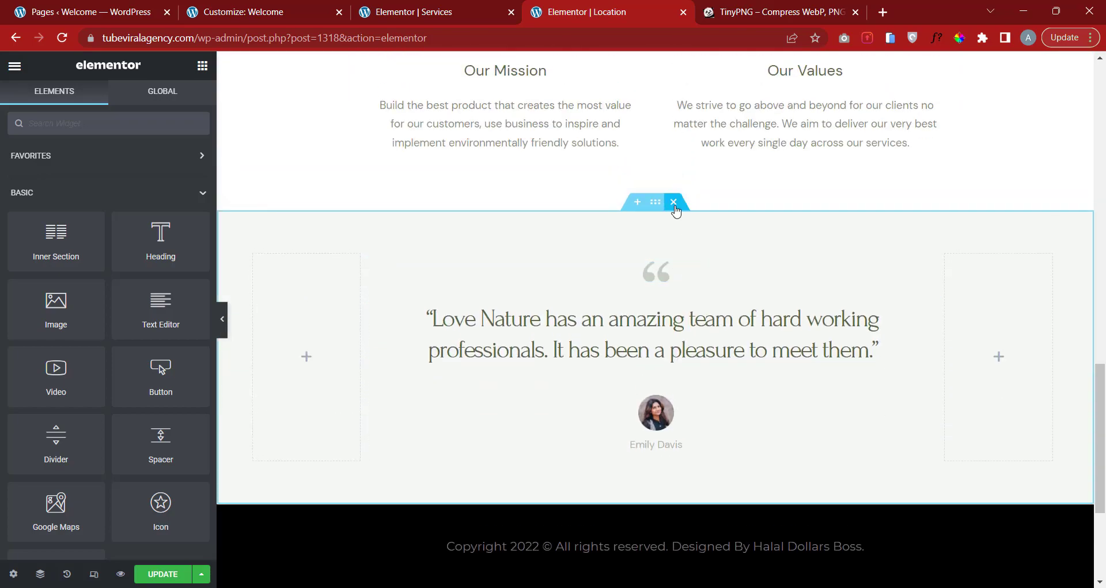
{"action": "left_click", "coordinate": [674, 202]}
Delete the inner section with "Our Mission" and "Our Values" below the mountain goat image.
{"action": "scroll", "coordinate": [830, 323], "scroll_direction": "up", "scroll_amount": 8}
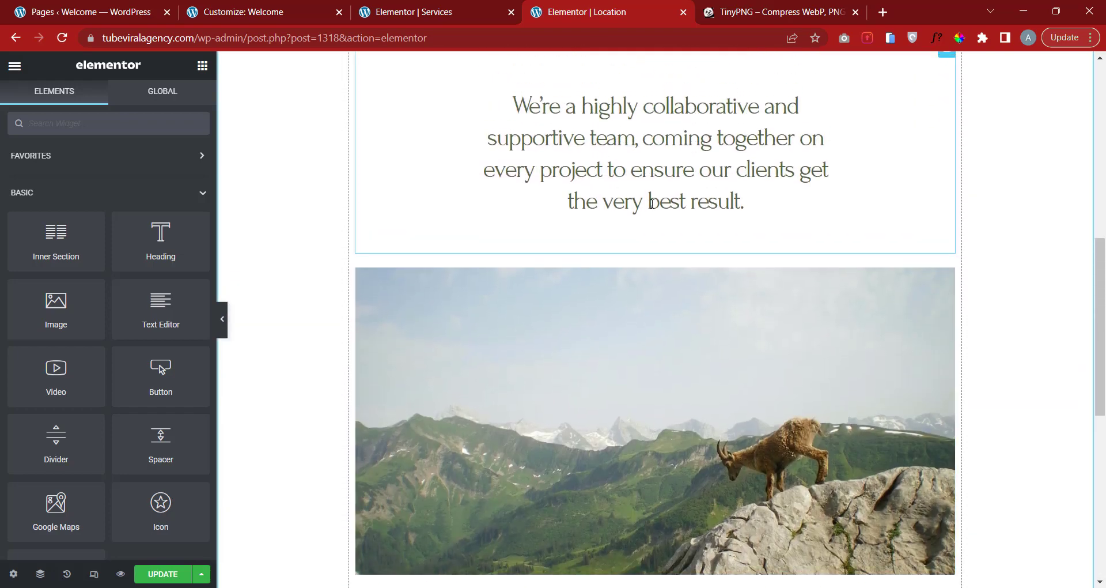
{"action": "scroll", "coordinate": [790, 245], "scroll_direction": "up", "scroll_amount": 2}
{"action": "left_click", "coordinate": [660, 228]}
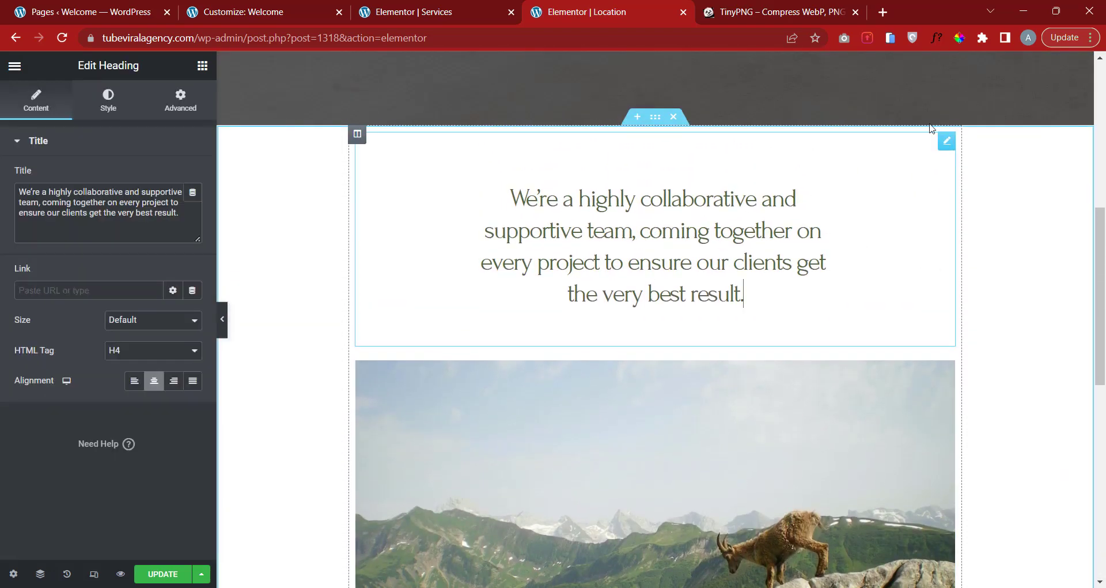
{"action": "scroll", "coordinate": [896, 227], "scroll_direction": "down", "scroll_amount": 3}
{"action": "scroll", "coordinate": [751, 203], "scroll_direction": "up", "scroll_amount": 2}
{"action": "scroll", "coordinate": [701, 233], "scroll_direction": "down", "scroll_amount": 6}
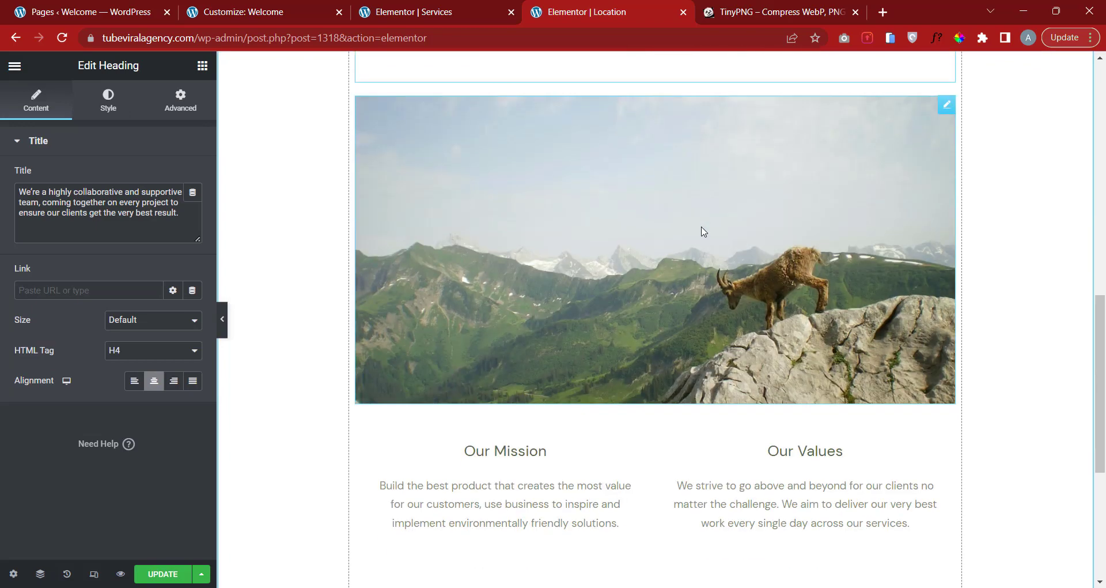
{"action": "left_click", "coordinate": [665, 219]}
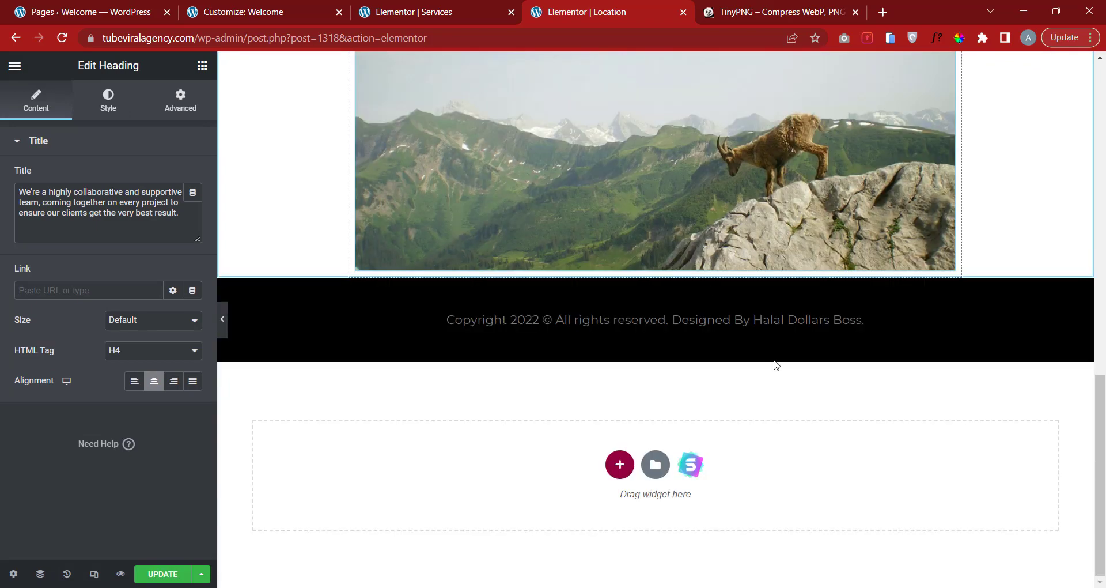
Delete the mountain goat image below the "We're a highly collaborative and supportive team" heading on the Location page.
{"action": "scroll", "coordinate": [637, 372], "scroll_direction": "up", "scroll_amount": 5}
{"action": "scroll", "coordinate": [573, 234], "scroll_direction": "up", "scroll_amount": 3}
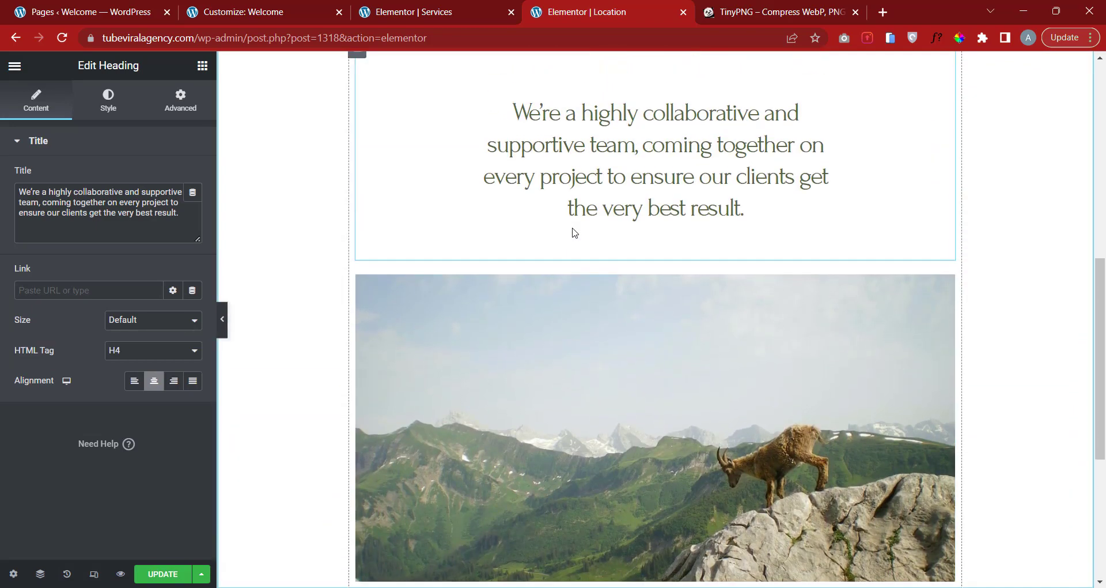
{"action": "scroll", "coordinate": [719, 302], "scroll_direction": "down", "scroll_amount": 2}
{"action": "scroll", "coordinate": [895, 316], "scroll_direction": "down", "scroll_amount": 2}
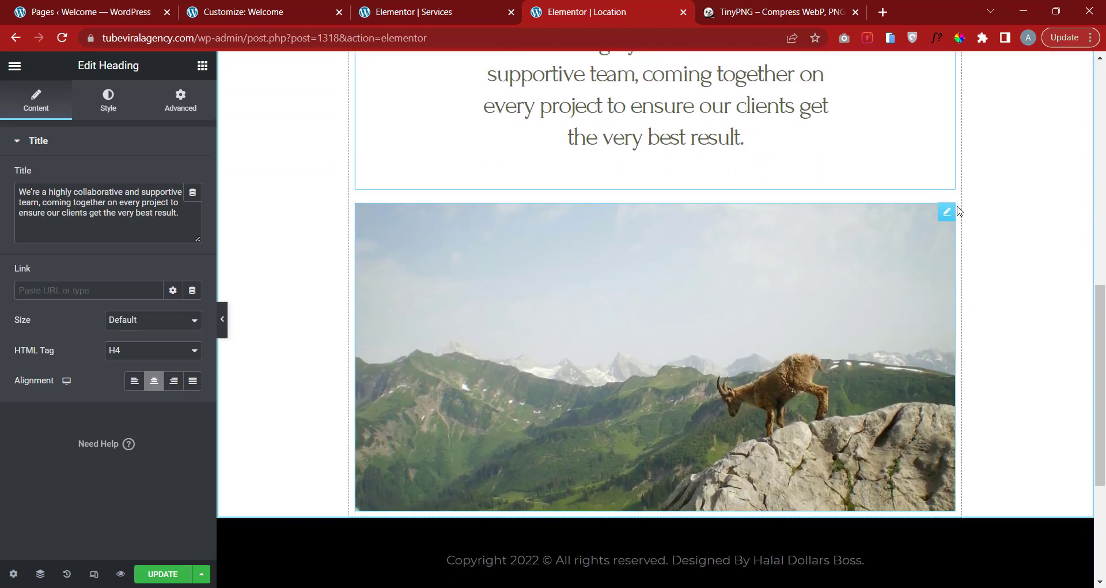
{"action": "right_click", "coordinate": [949, 214]}
{"action": "left_click", "coordinate": [955, 427]}
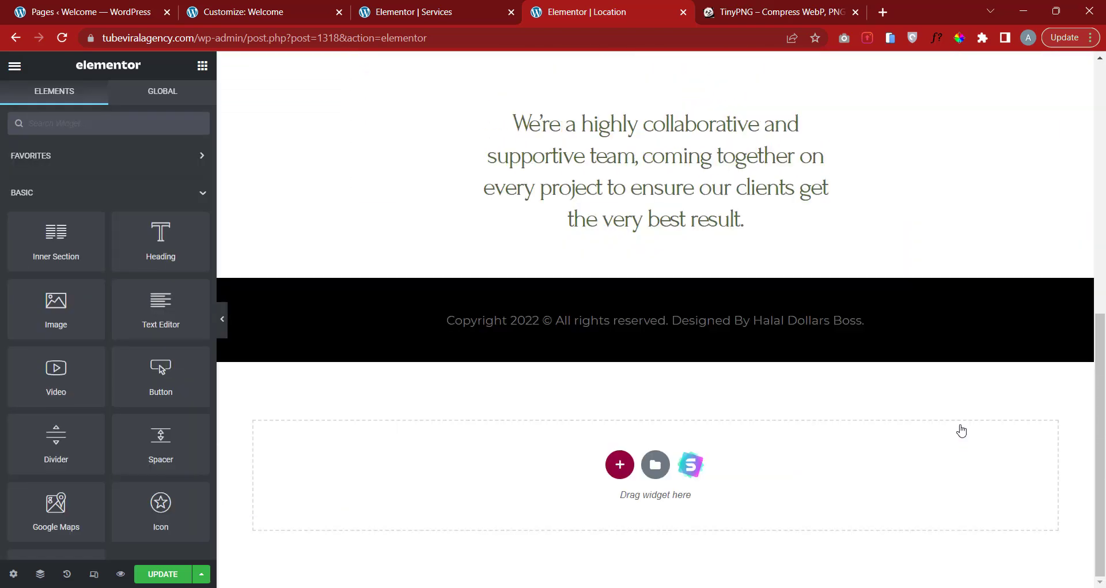
Add a Google Maps widget directly below the "We're a highly collaborative and supportive team" heading on the Location page.
{"action": "scroll", "coordinate": [634, 317], "scroll_direction": "up", "scroll_amount": 3}
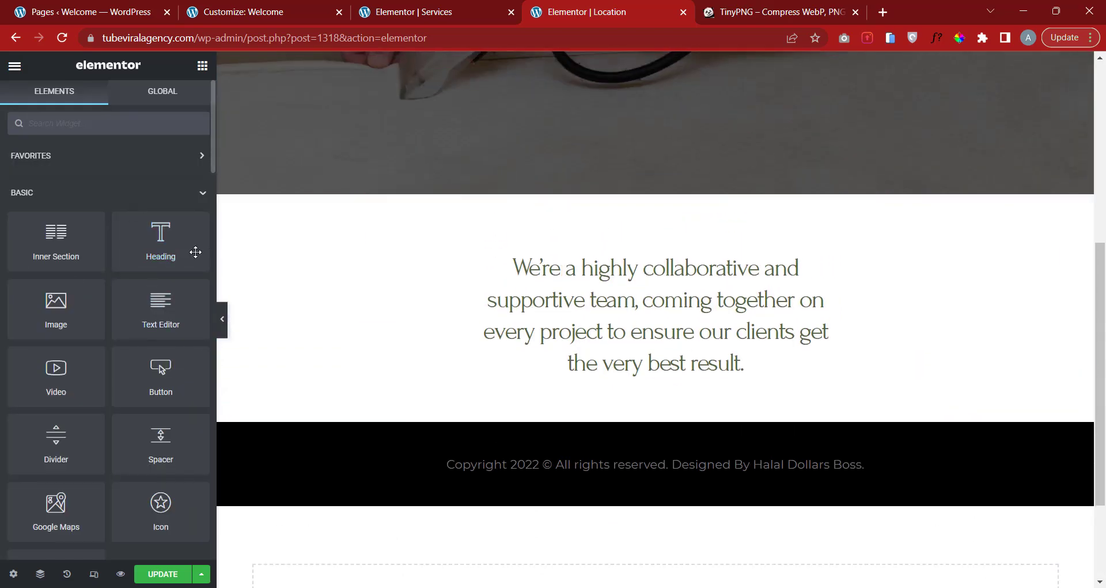
{"action": "scroll", "coordinate": [84, 327], "scroll_direction": "down", "scroll_amount": 1}
{"action": "scroll", "coordinate": [112, 300], "scroll_direction": "up", "scroll_amount": 1}
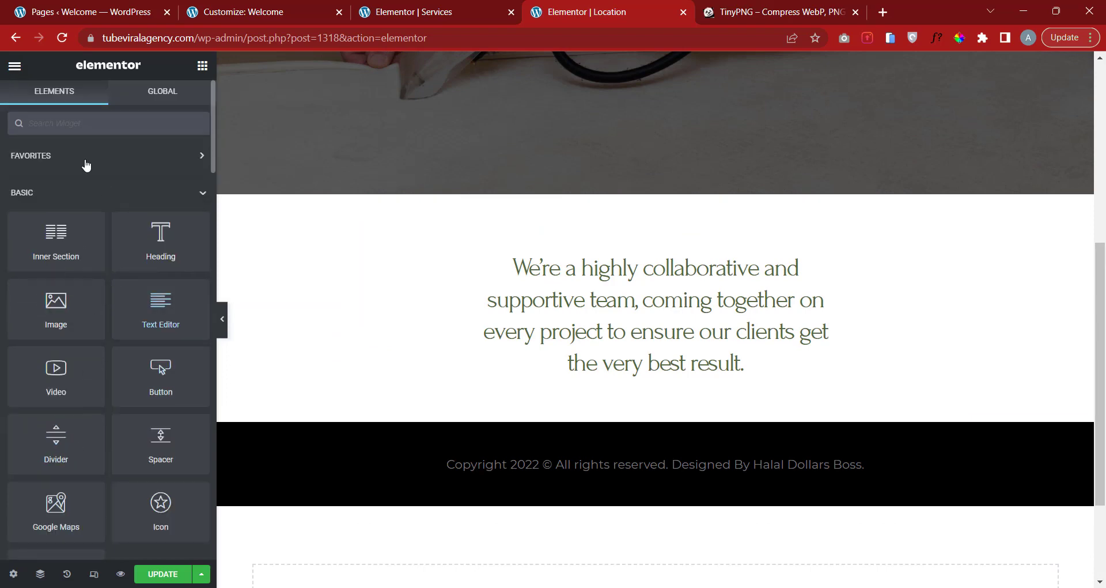
{"action": "scroll", "coordinate": [69, 426], "scroll_direction": "down", "scroll_amount": 3}
{"action": "left_click_drag", "start_coordinate": [53, 367], "coordinate": [610, 410]}
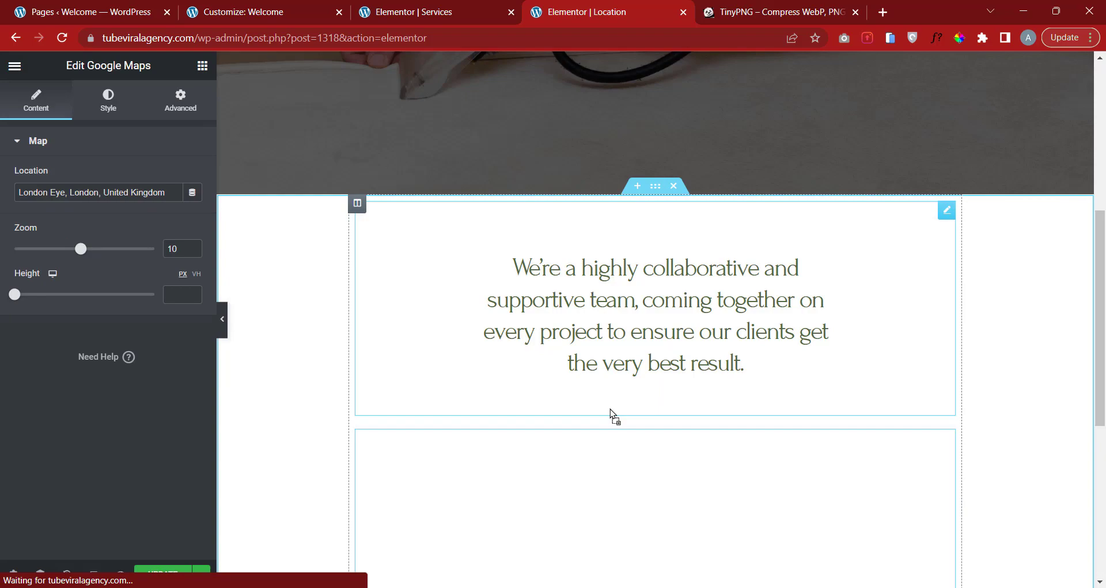
{"action": "scroll", "coordinate": [707, 254], "scroll_direction": "down", "scroll_amount": 4}
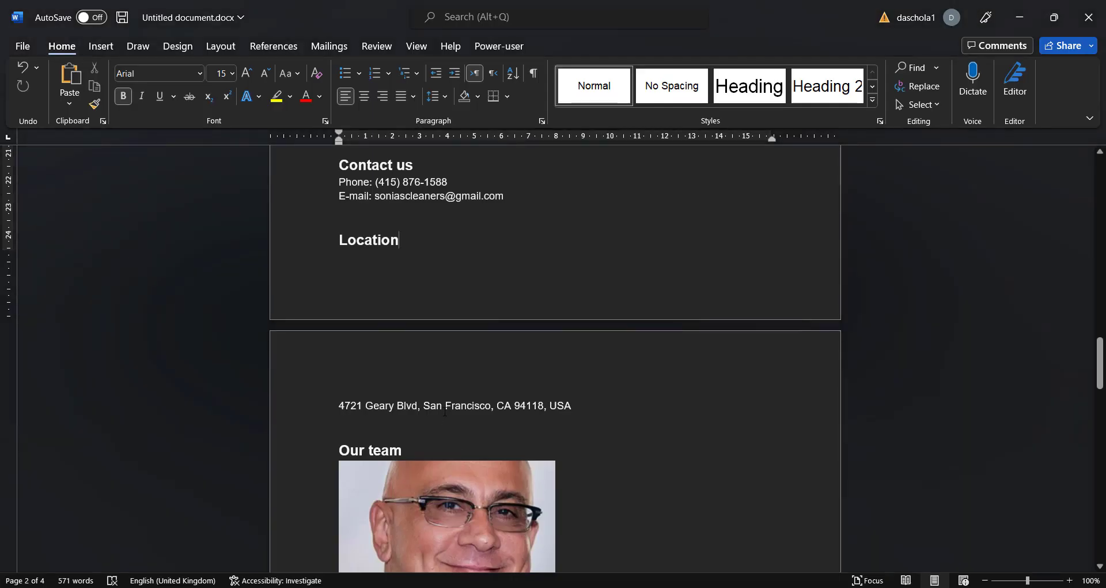
Copy the business address from the Word document and replace the Google Maps widget's location with it in Elementor.
{"action": "triple_click", "coordinate": [445, 406]}
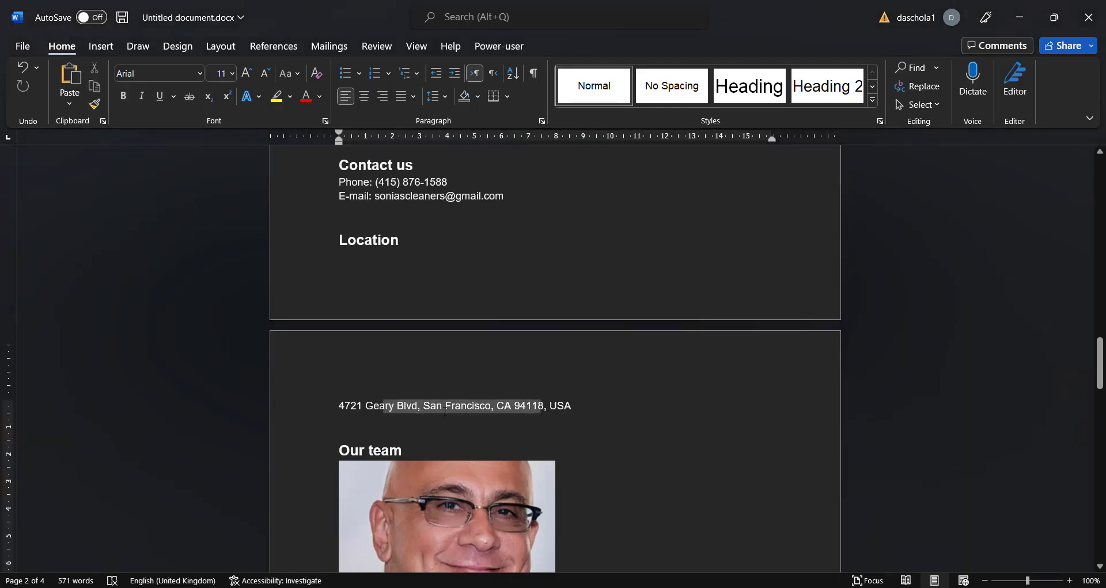
{"action": "right_click", "coordinate": [445, 404]}
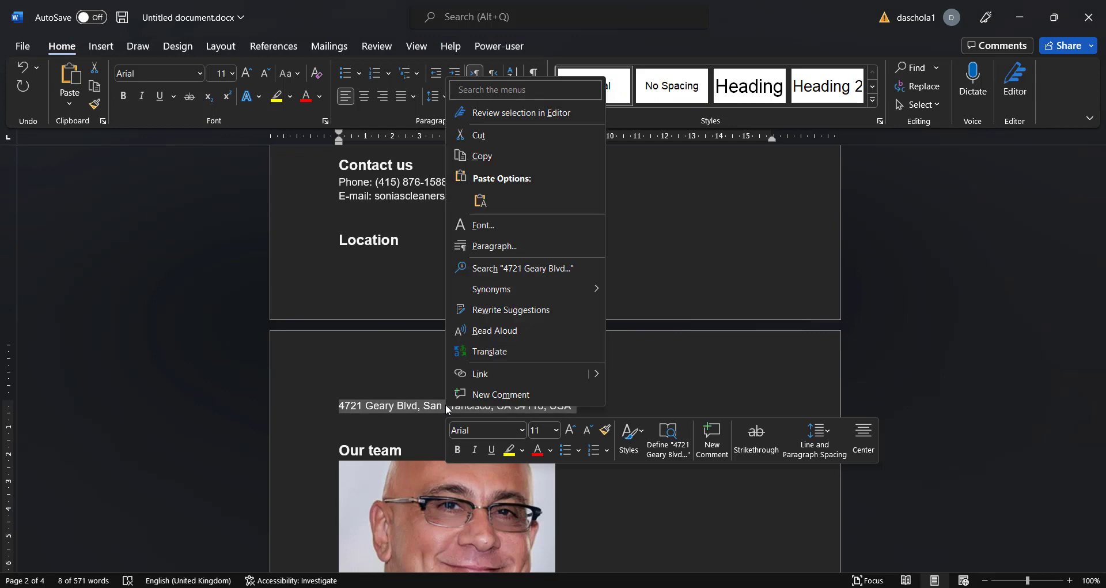
{"action": "left_click", "coordinate": [499, 163]}
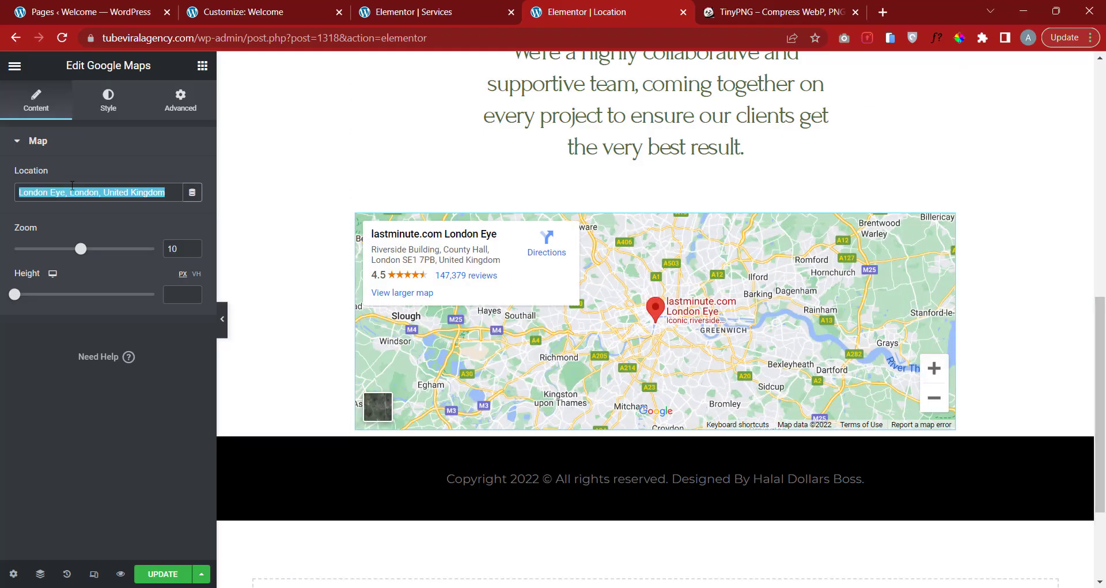
{"action": "key", "text": "BackSpace"}
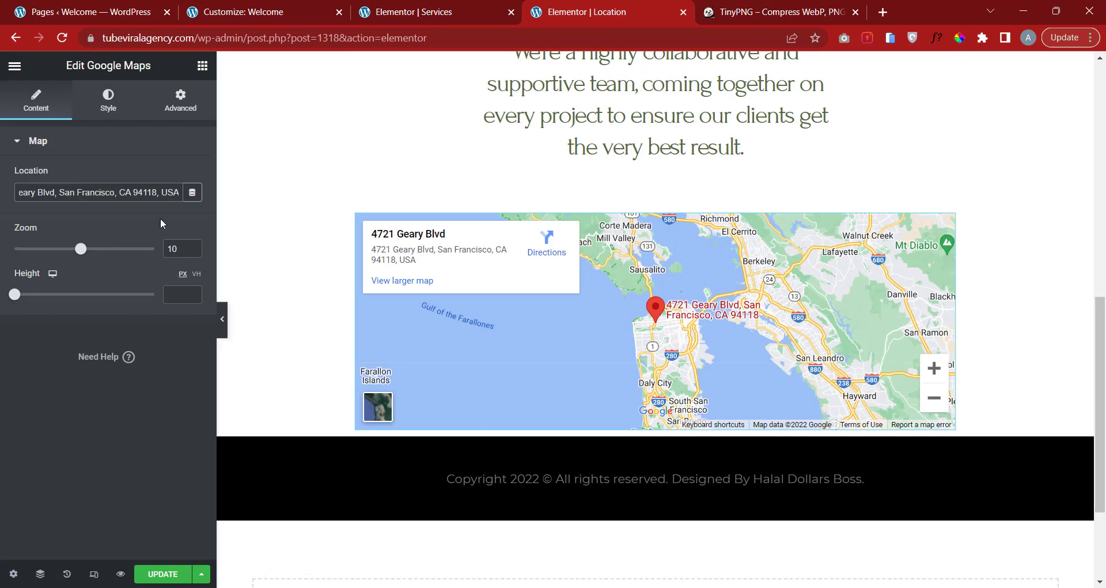
Set the map's height to 537 px and view its style options.
{"action": "left_click_drag", "start_coordinate": [97, 249], "coordinate": [109, 249]}
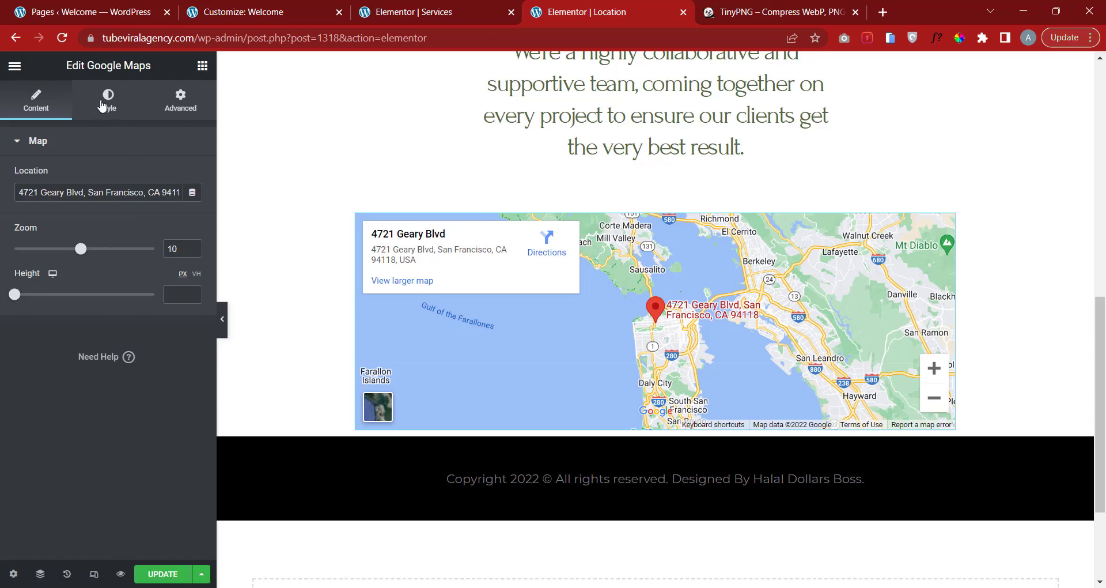
{"action": "left_click_drag", "start_coordinate": [15, 294], "coordinate": [64, 296]}
{"action": "scroll", "coordinate": [864, 300], "scroll_direction": "down", "scroll_amount": 2}
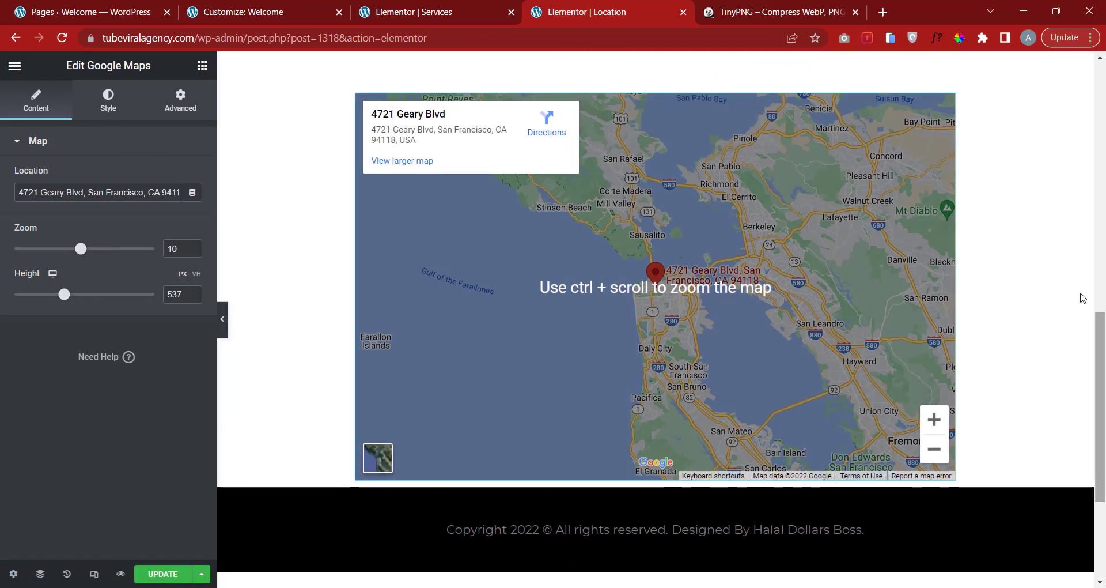
{"action": "scroll", "coordinate": [462, 309], "scroll_direction": "up", "scroll_amount": 2}
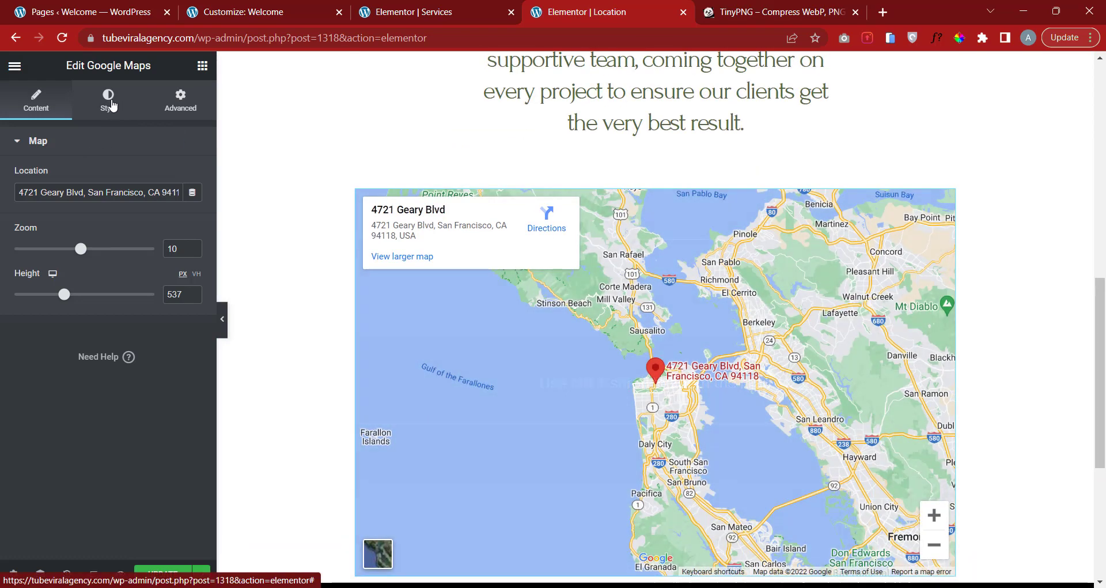
{"action": "left_click", "coordinate": [112, 106]}
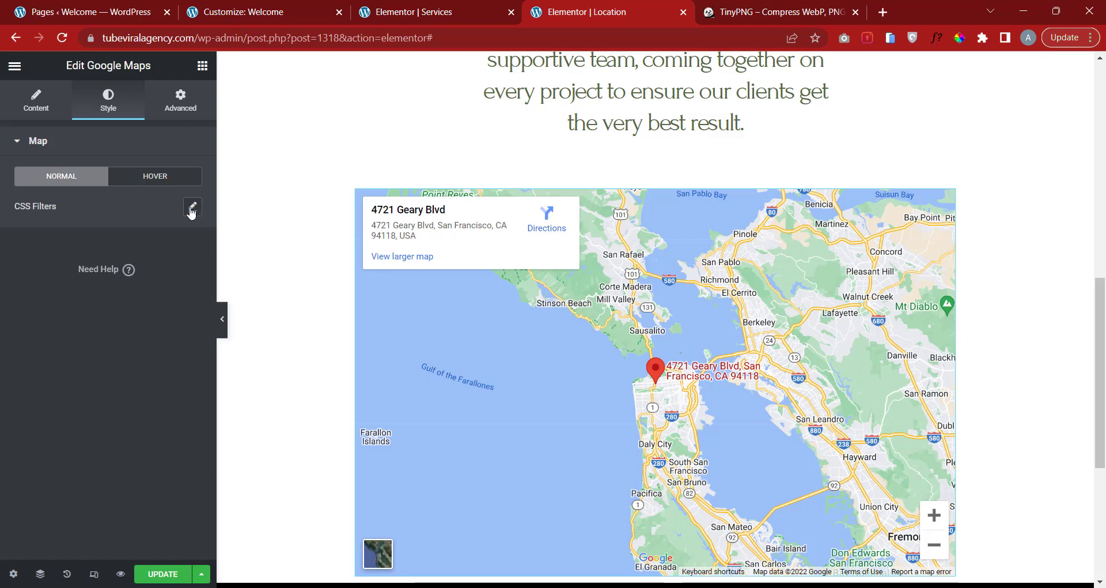
{"action": "left_click", "coordinate": [44, 107]}
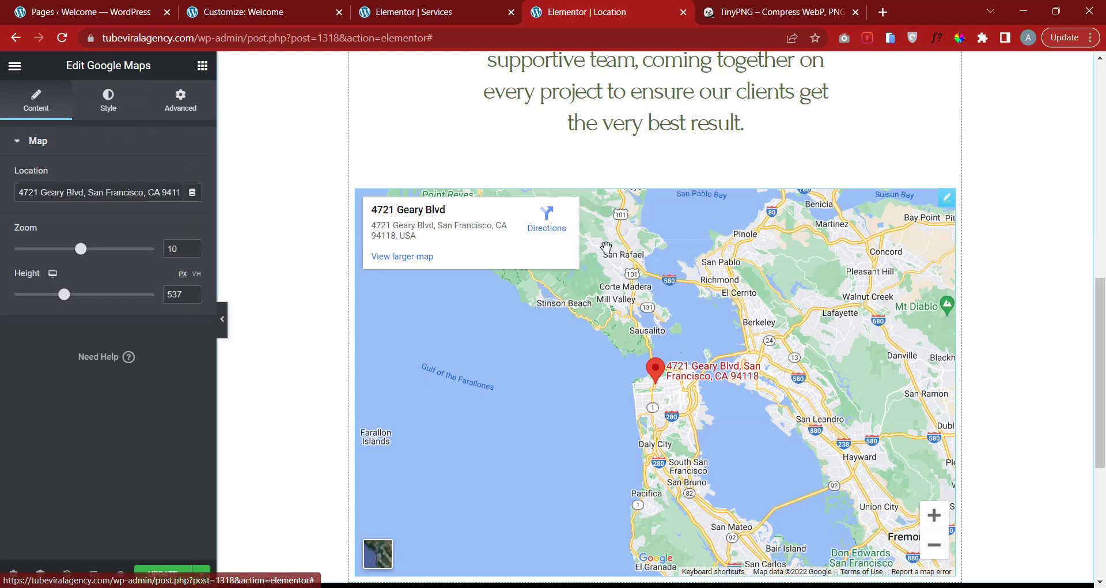
Replace the text of the heading above the map with the copied business address.
{"action": "scroll", "coordinate": [711, 181], "scroll_direction": "up", "scroll_amount": 3}
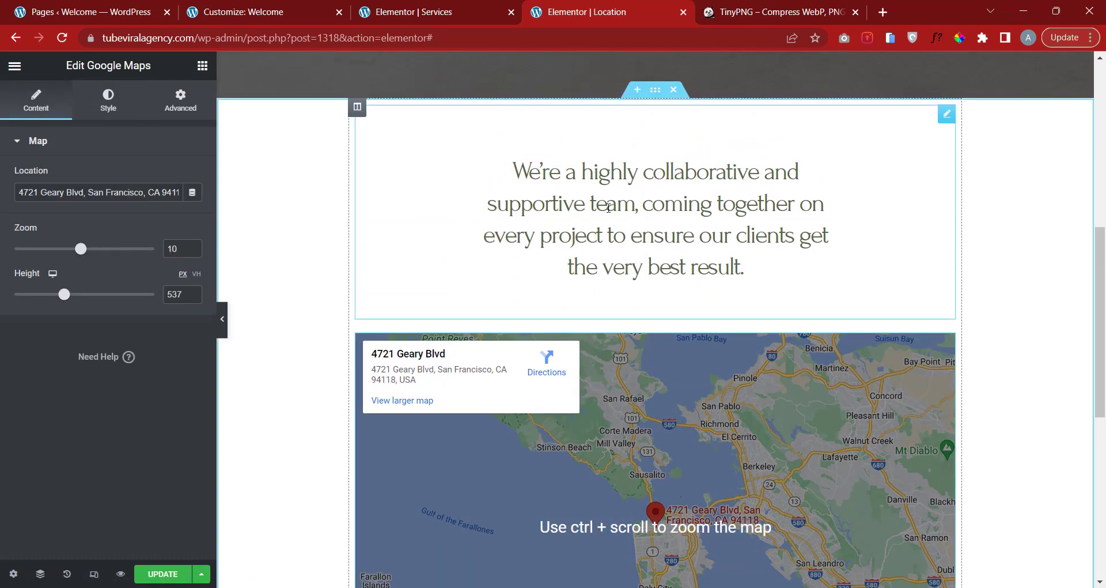
{"action": "left_click", "coordinate": [619, 225]}
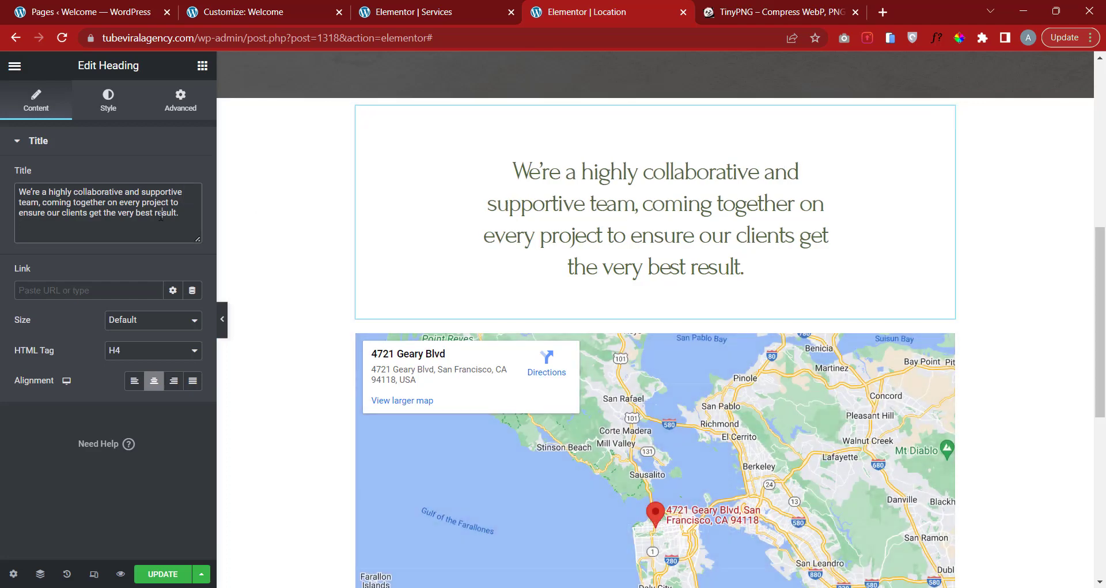
{"action": "left_click", "coordinate": [165, 211]}
{"action": "key", "text": "ctrl+a"}
{"action": "key", "text": "ctrl+v"}
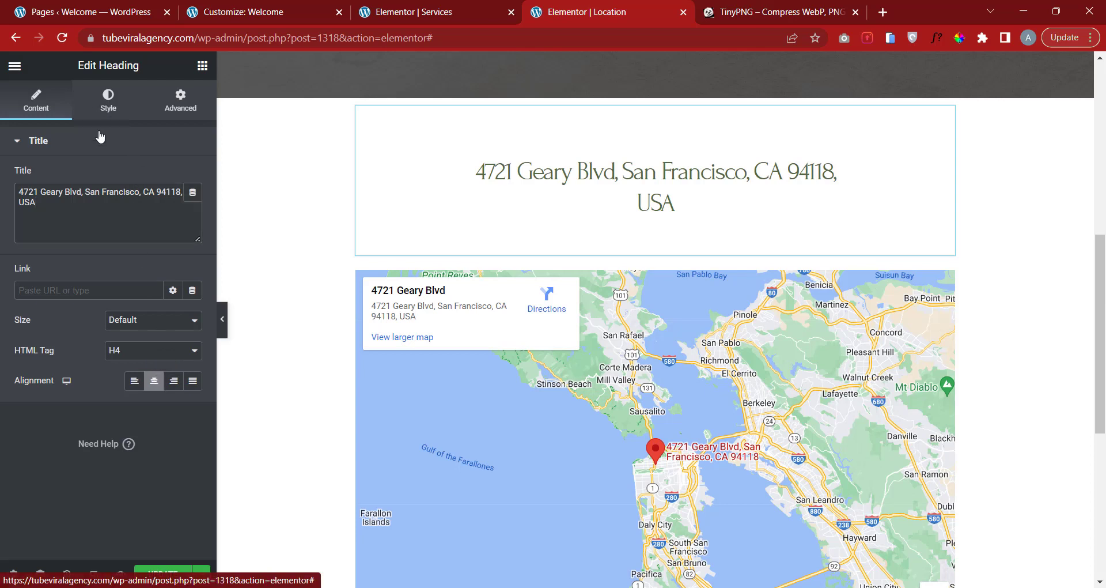
Set the address heading's font family to Montserrat and slightly reduce its font size.
{"action": "left_click", "coordinate": [107, 99]}
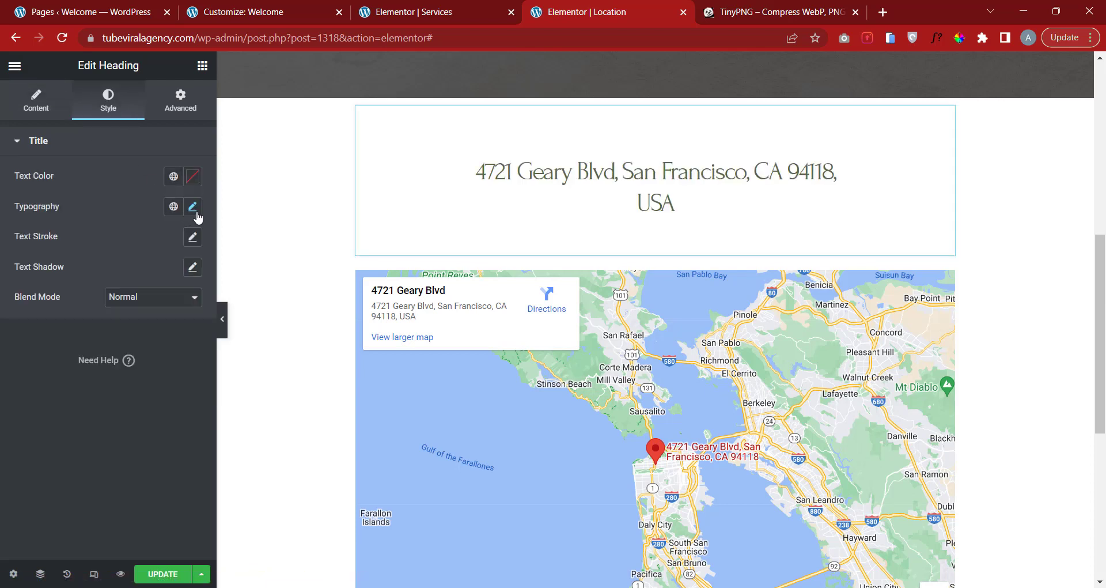
{"action": "left_click", "coordinate": [193, 207]}
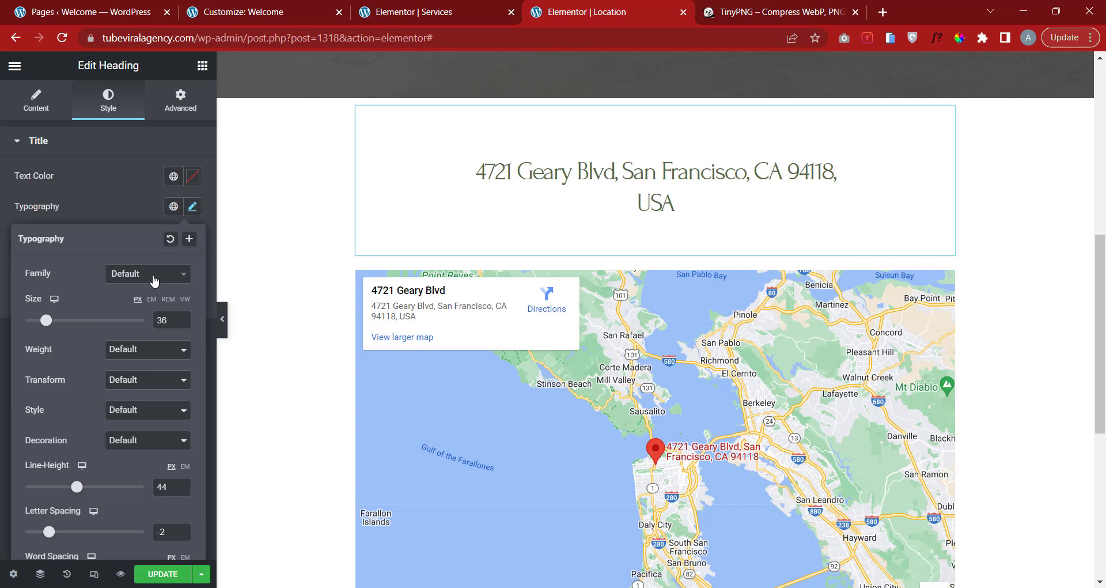
{"action": "left_click", "coordinate": [126, 276]}
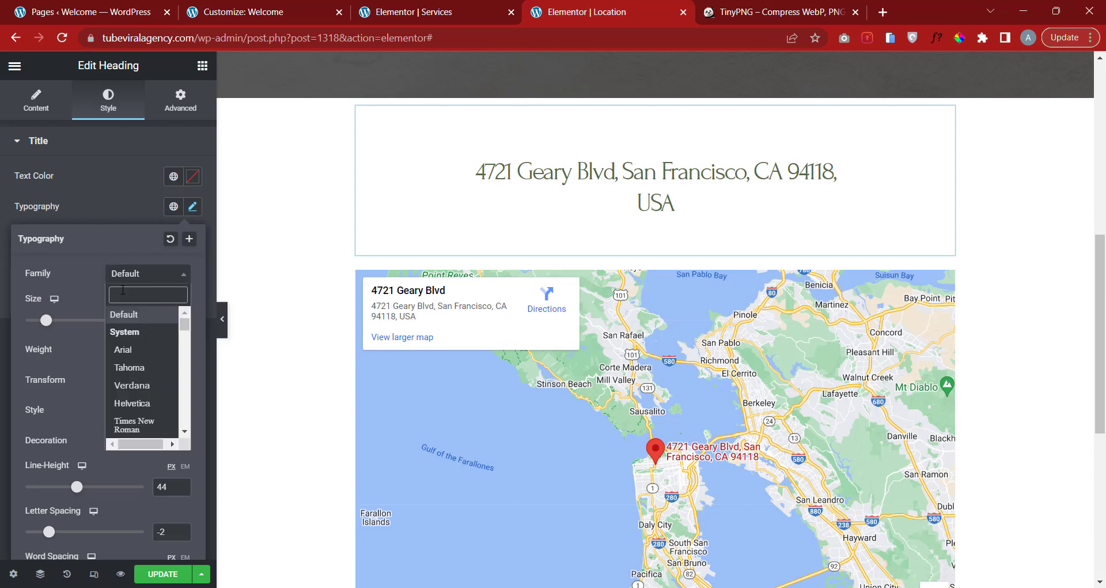
{"action": "type", "text": "montse"}
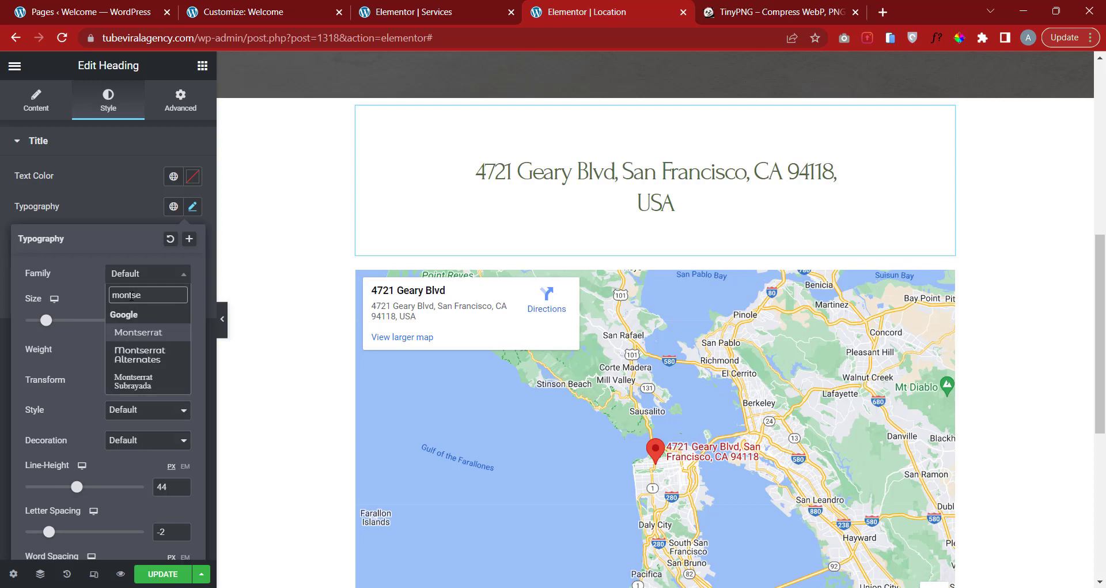
{"action": "left_click", "coordinate": [154, 333]}
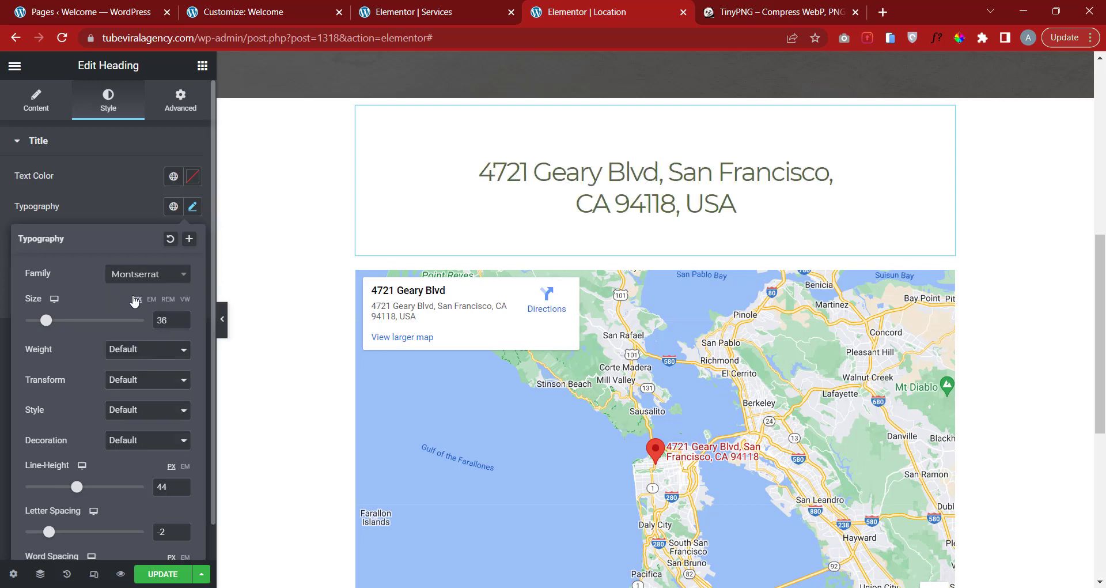
{"action": "left_click_drag", "start_coordinate": [182, 324], "coordinate": [181, 316]}
{"action": "left_click", "coordinate": [182, 324]}
{"action": "left_click", "coordinate": [2, 222]}
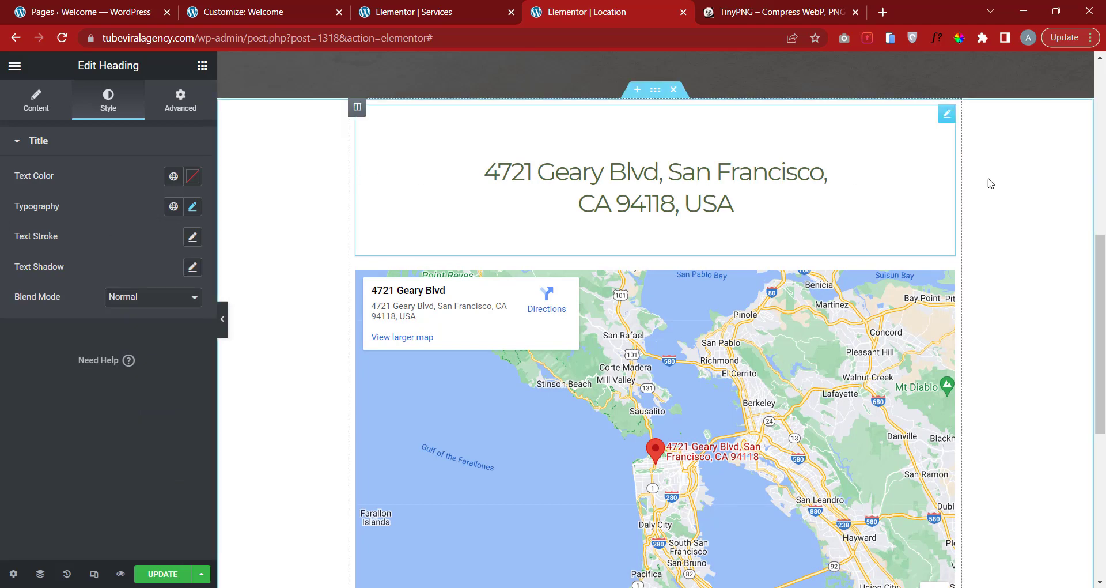
Set the address heading's padding to 0 on all sides with the values linked.
{"action": "left_click", "coordinate": [183, 112]}
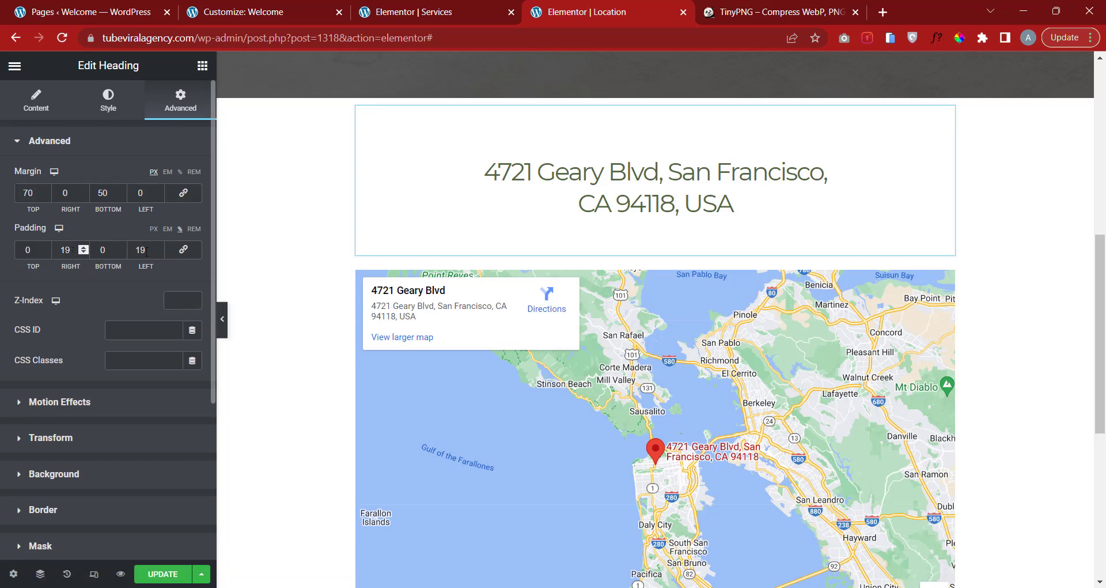
{"action": "left_click", "coordinate": [184, 251]}
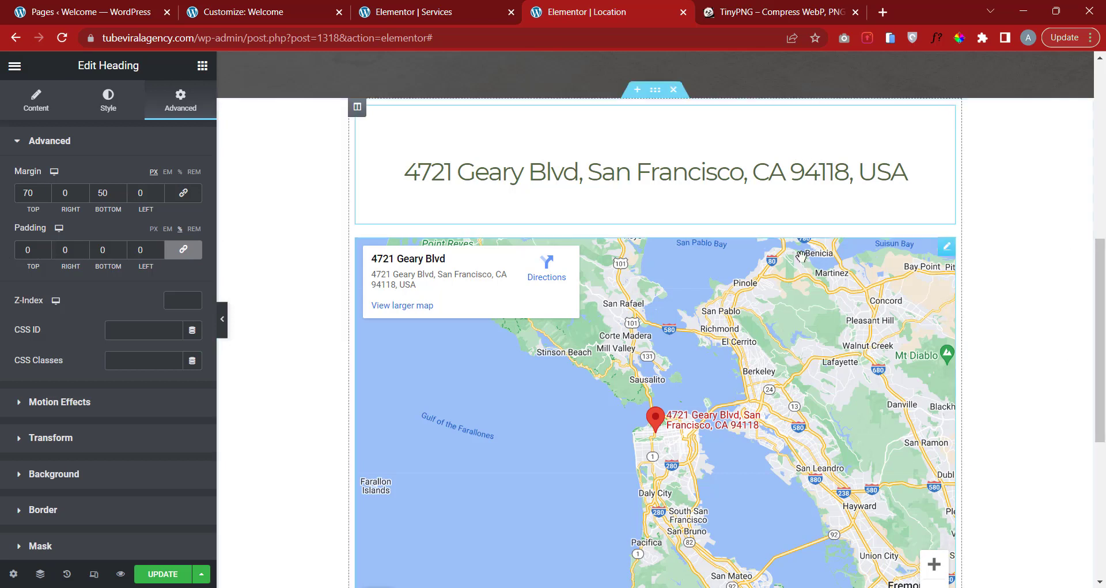
{"action": "scroll", "coordinate": [692, 222], "scroll_direction": "up", "scroll_amount": 1}
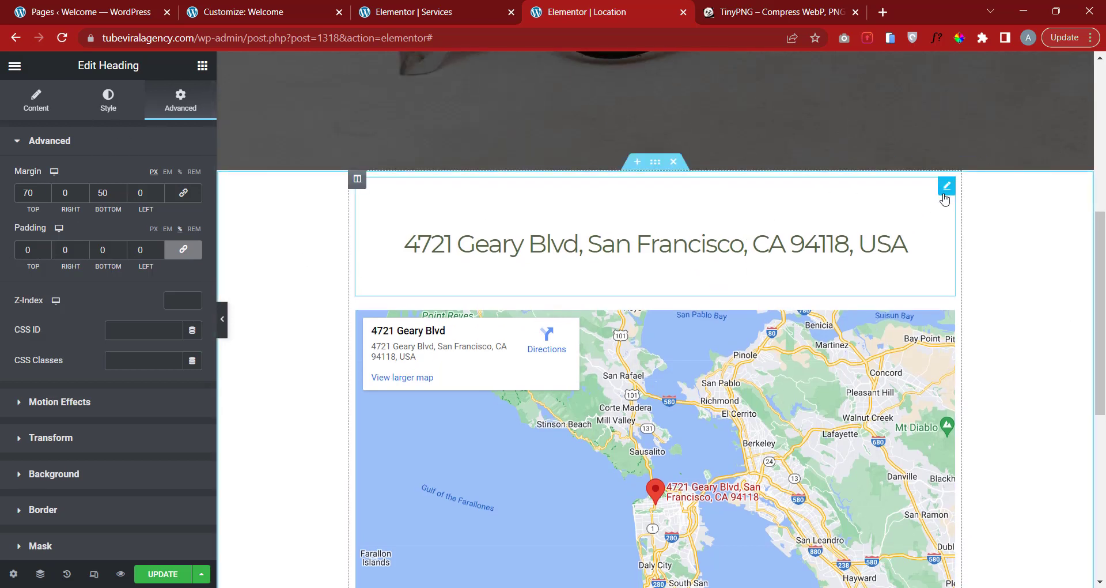
Set the address heading's text color to the gray #737373.
{"action": "left_click", "coordinate": [108, 101]}
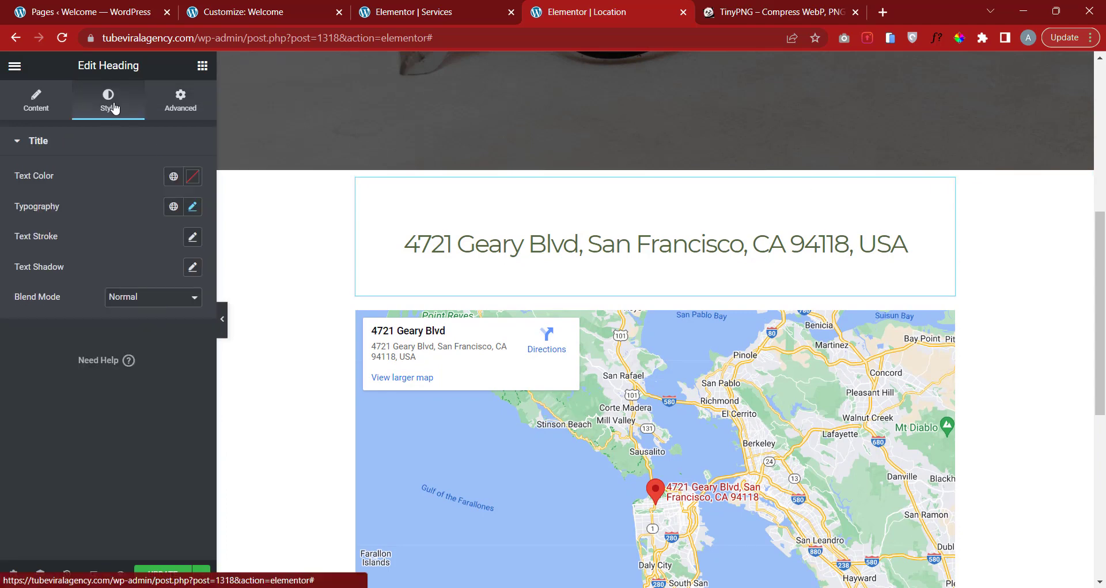
{"action": "left_click", "coordinate": [193, 182]}
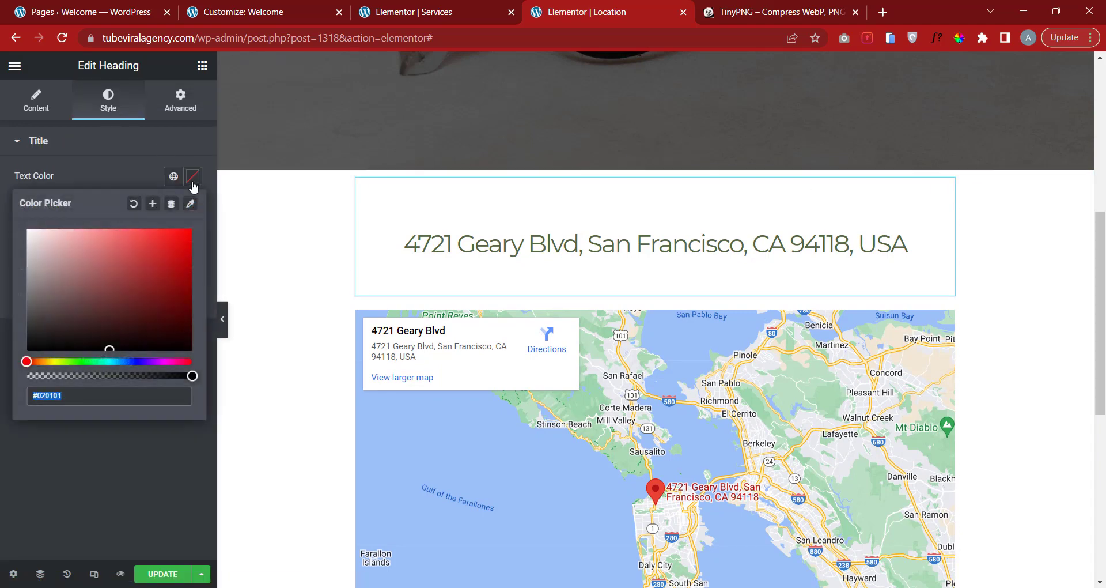
{"action": "left_click_drag", "start_coordinate": [52, 271], "coordinate": [21, 300]}
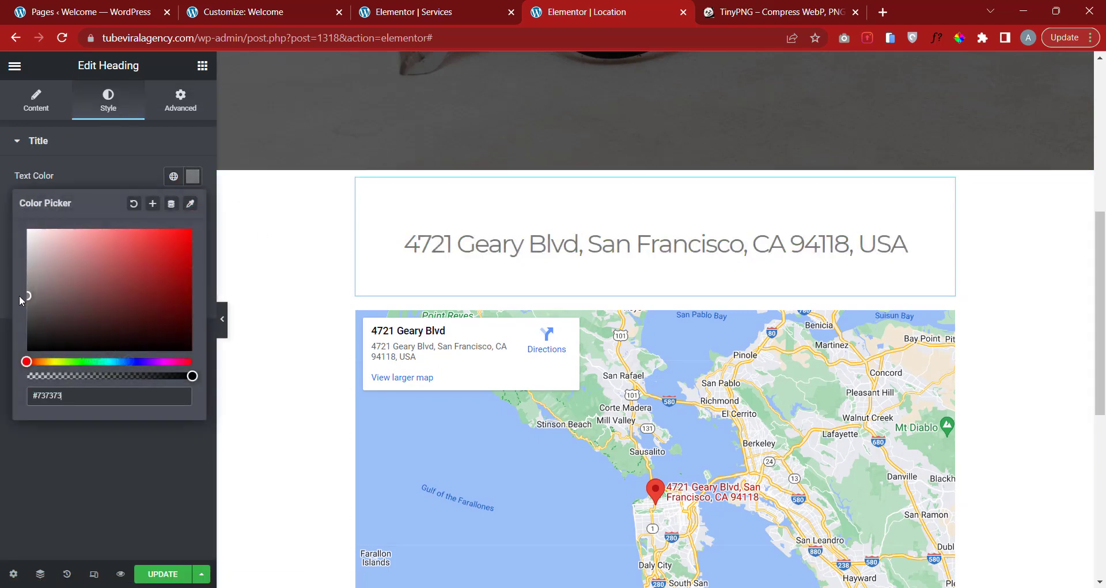
{"action": "left_click", "coordinate": [1, 303]}
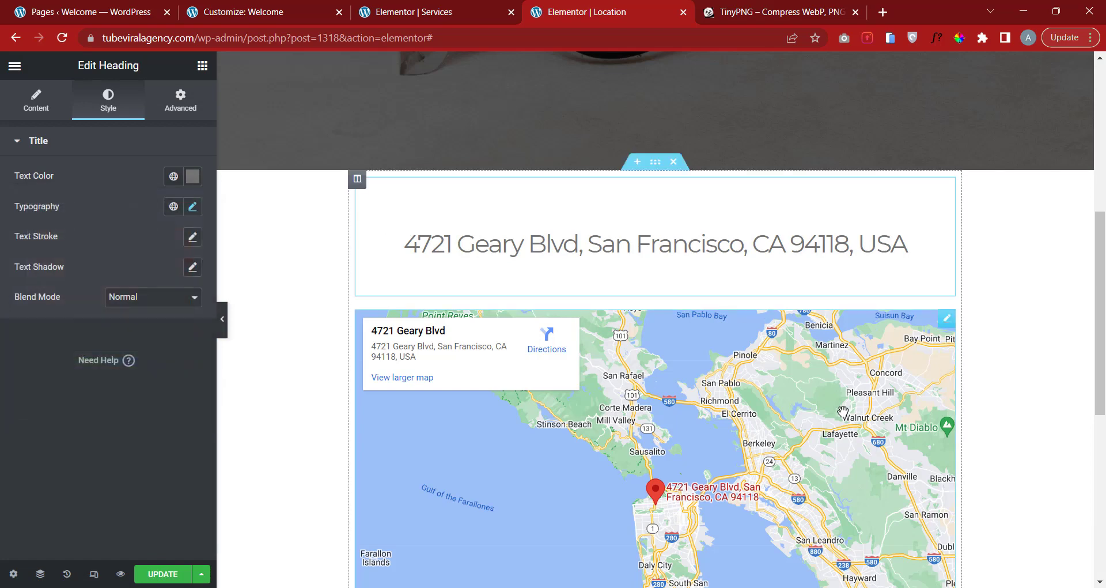
Preview the address heading and map at full page width, then return to editing.
{"action": "scroll", "coordinate": [489, 392], "scroll_direction": "up", "scroll_amount": 1}
{"action": "left_click", "coordinate": [226, 328]}
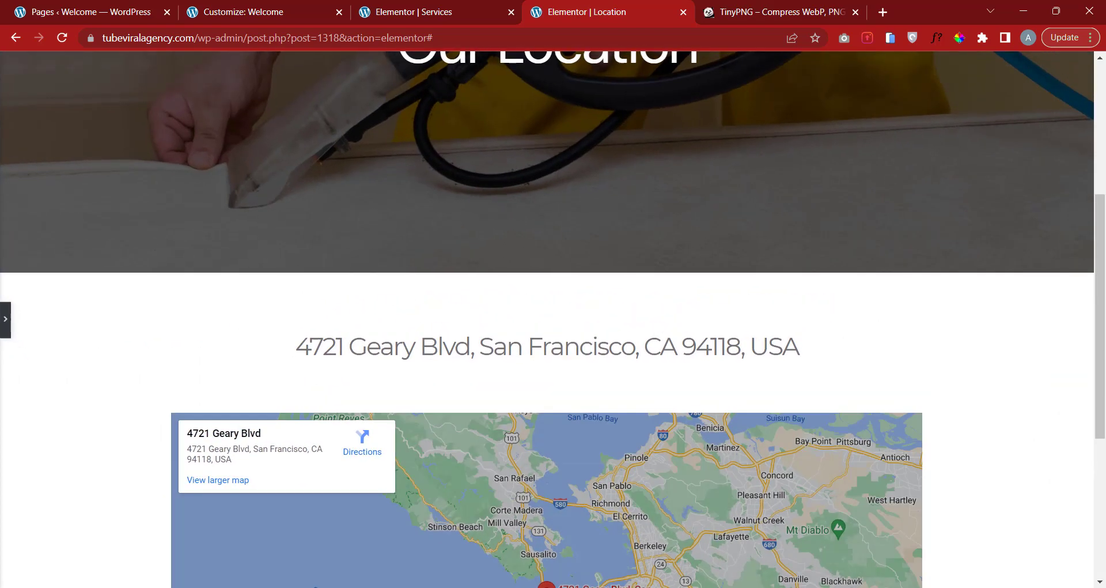
{"action": "scroll", "coordinate": [228, 330], "scroll_direction": "down", "scroll_amount": 5}
{"action": "scroll", "coordinate": [4, 321], "scroll_direction": "up", "scroll_amount": 3}
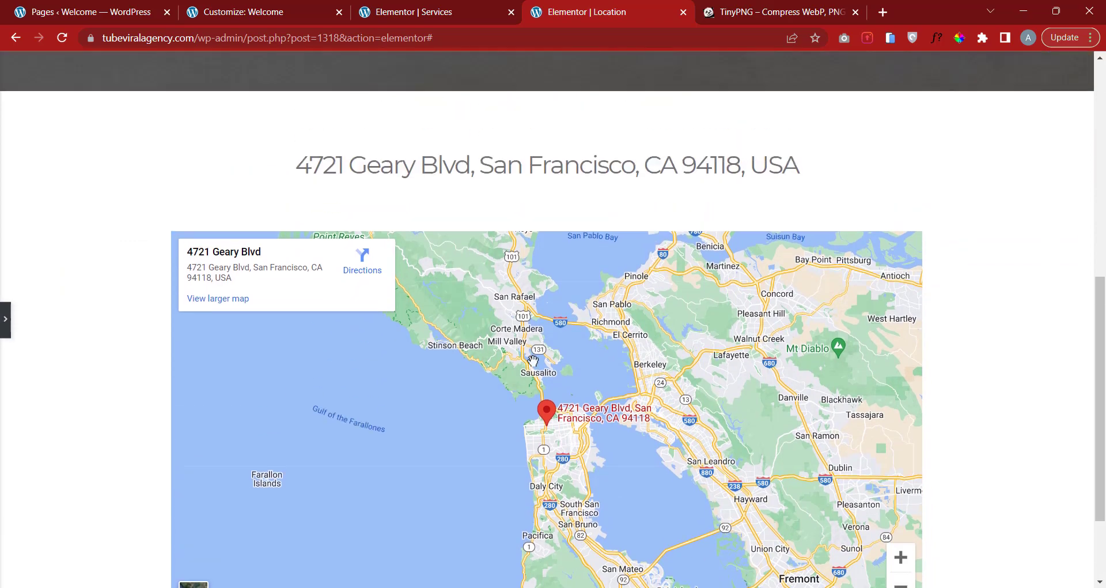
{"action": "scroll", "coordinate": [610, 364], "scroll_direction": "down", "scroll_amount": 3}
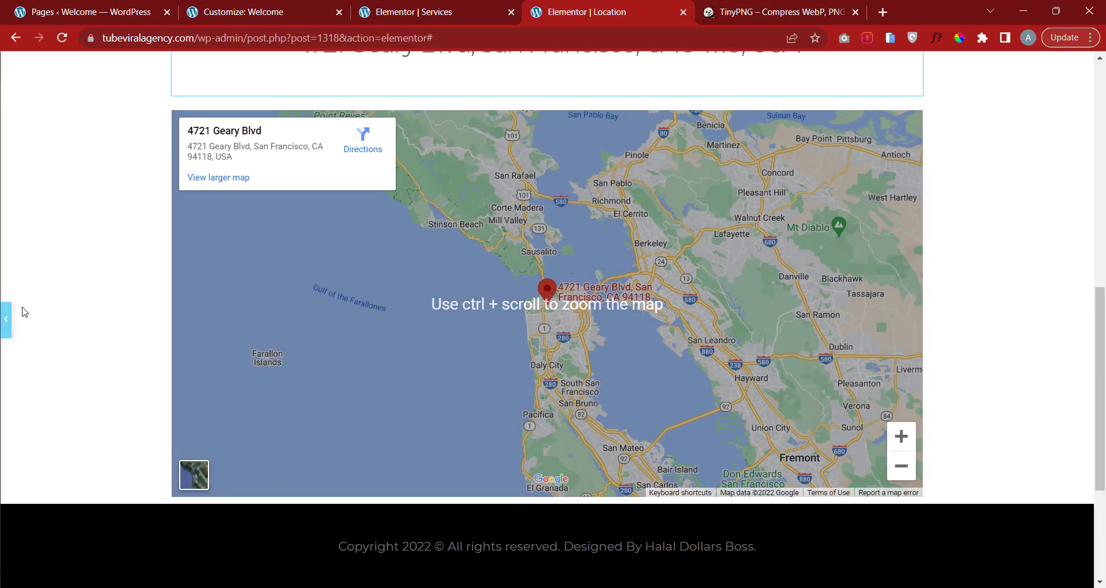
{"action": "left_click", "coordinate": [7, 316]}
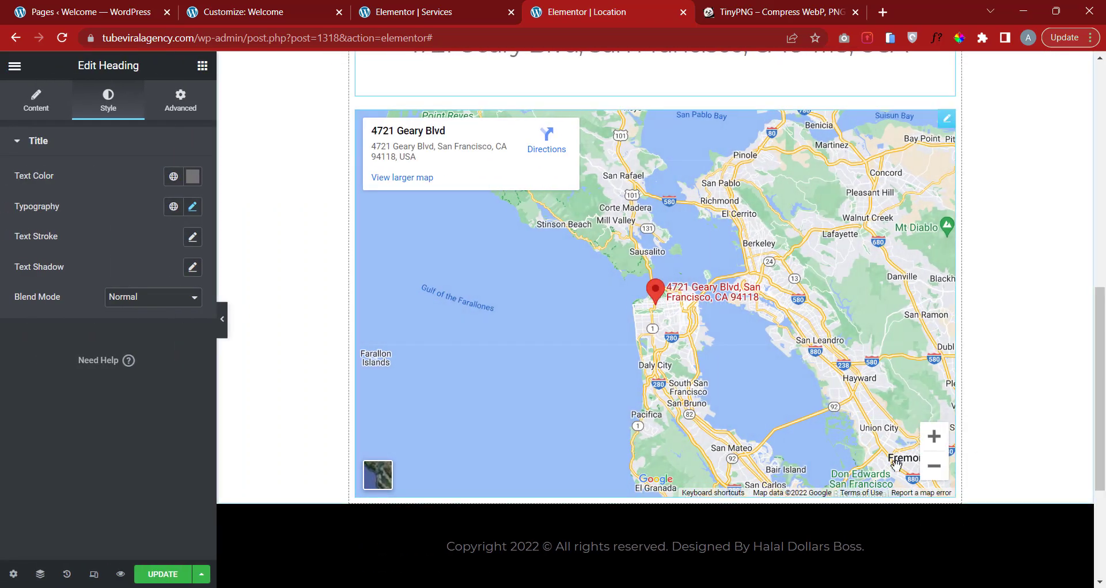
Set the padding of the column holding the heading and map to 150 px at the bottom and 0 on the other sides.
{"action": "scroll", "coordinate": [376, 447], "scroll_direction": "up", "scroll_amount": 5}
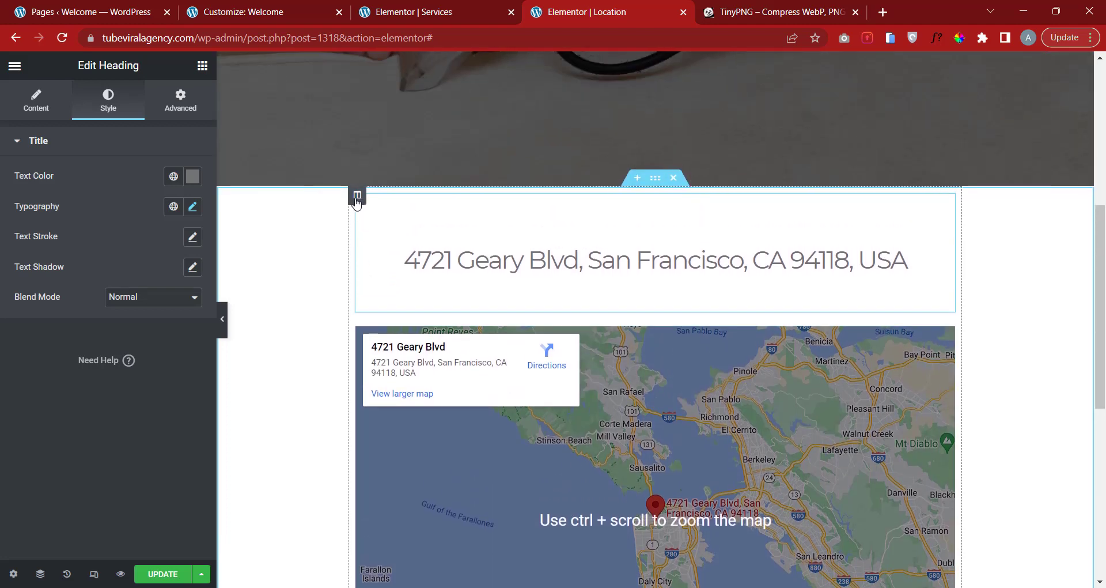
{"action": "left_click", "coordinate": [357, 196]}
{"action": "left_click", "coordinate": [180, 110]}
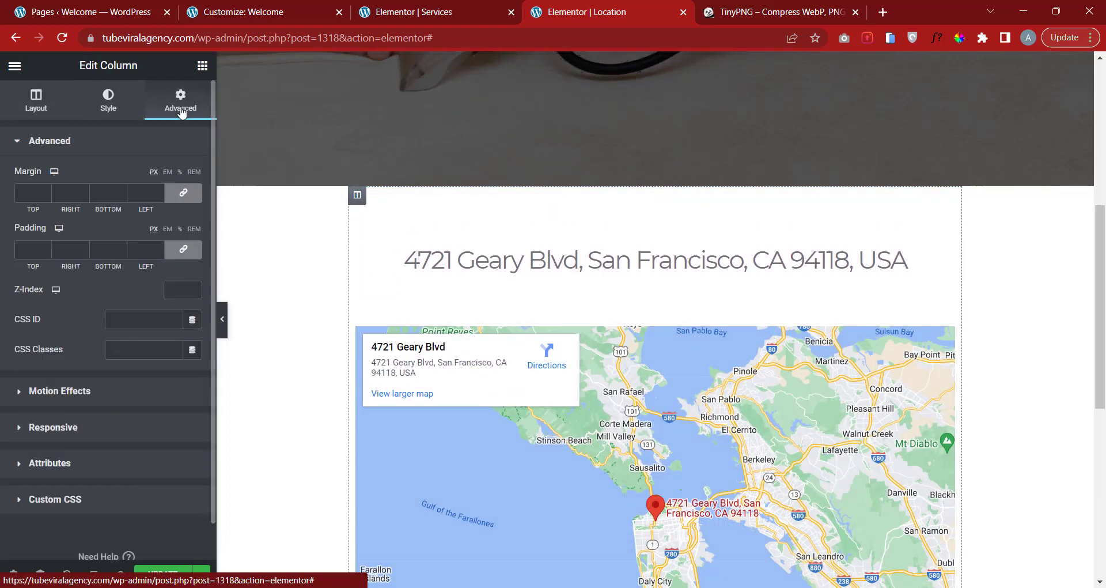
{"action": "left_click", "coordinate": [181, 250]}
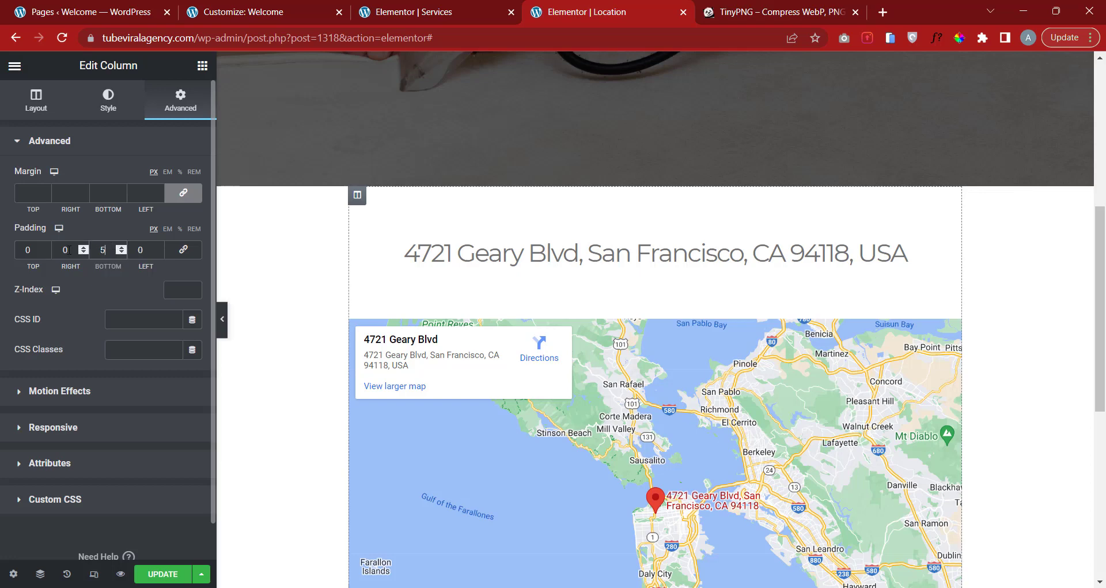
{"action": "scroll", "coordinate": [548, 372], "scroll_direction": "down", "scroll_amount": 8}
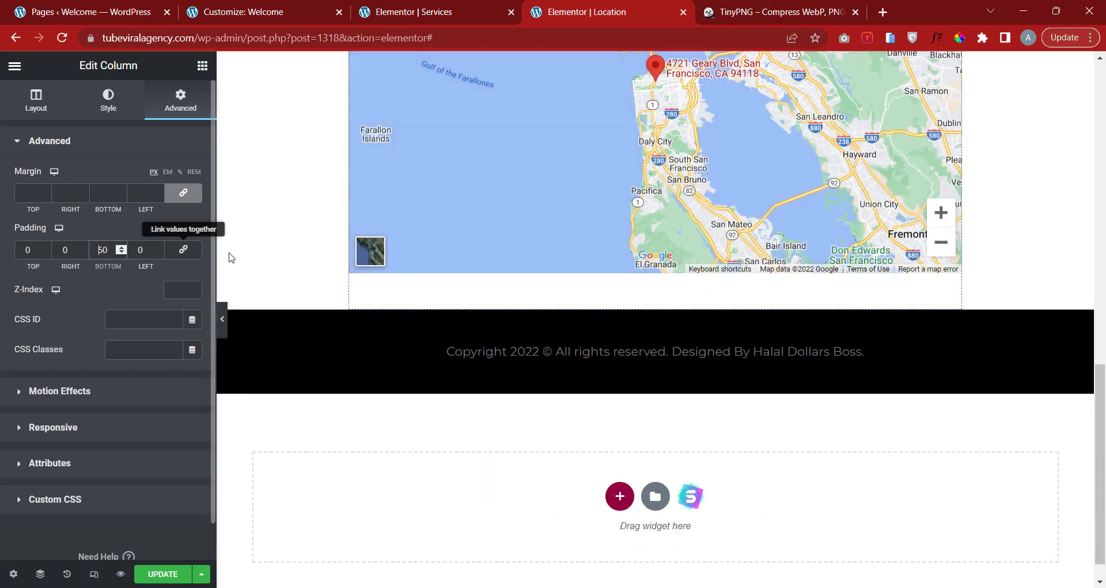
{"action": "type", "text": "1"}
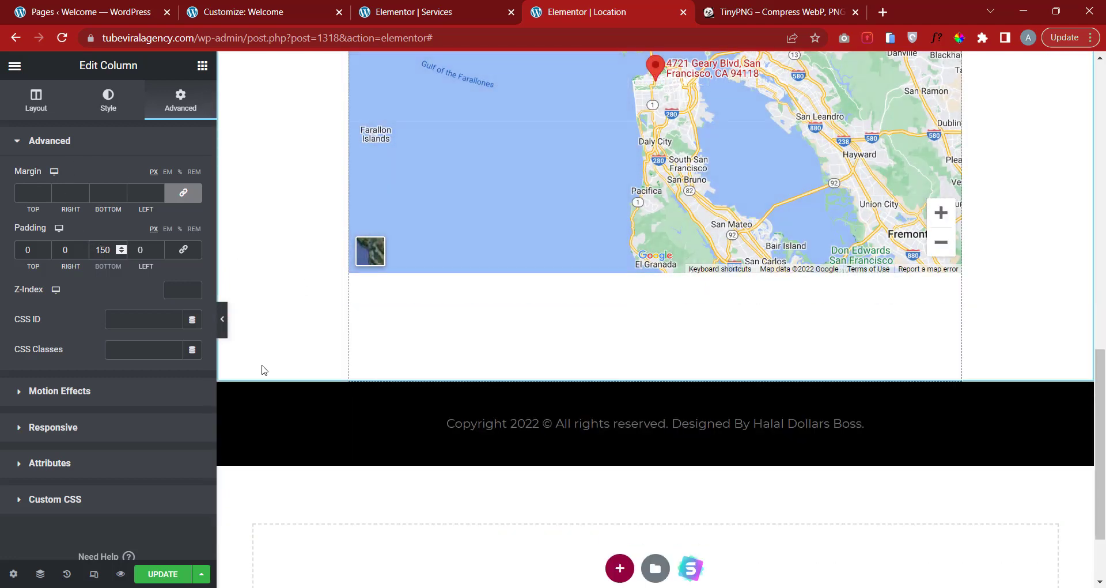
Preview the location page at full width to check the spacing around the map.
{"action": "scroll", "coordinate": [223, 319], "scroll_direction": "up", "scroll_amount": 2}
{"action": "left_click", "coordinate": [221, 319]}
{"action": "scroll", "coordinate": [949, 374], "scroll_direction": "up", "scroll_amount": 3}
{"action": "scroll", "coordinate": [948, 375], "scroll_direction": "up", "scroll_amount": 3}
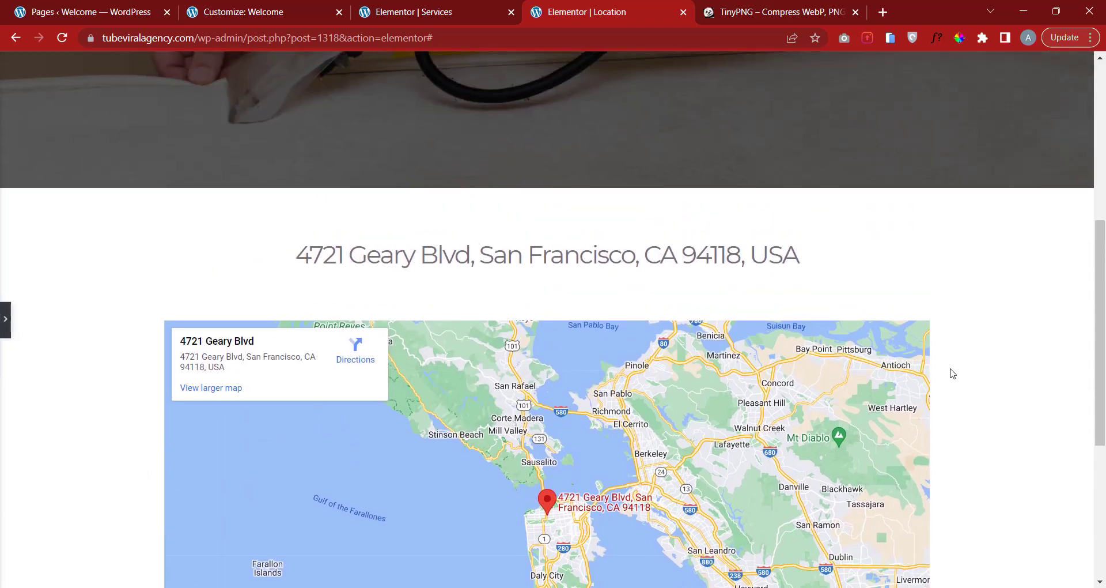
Set the top padding of the column holding the address heading and map to 50 px.
{"action": "scroll", "coordinate": [576, 346], "scroll_direction": "down", "scroll_amount": 5}
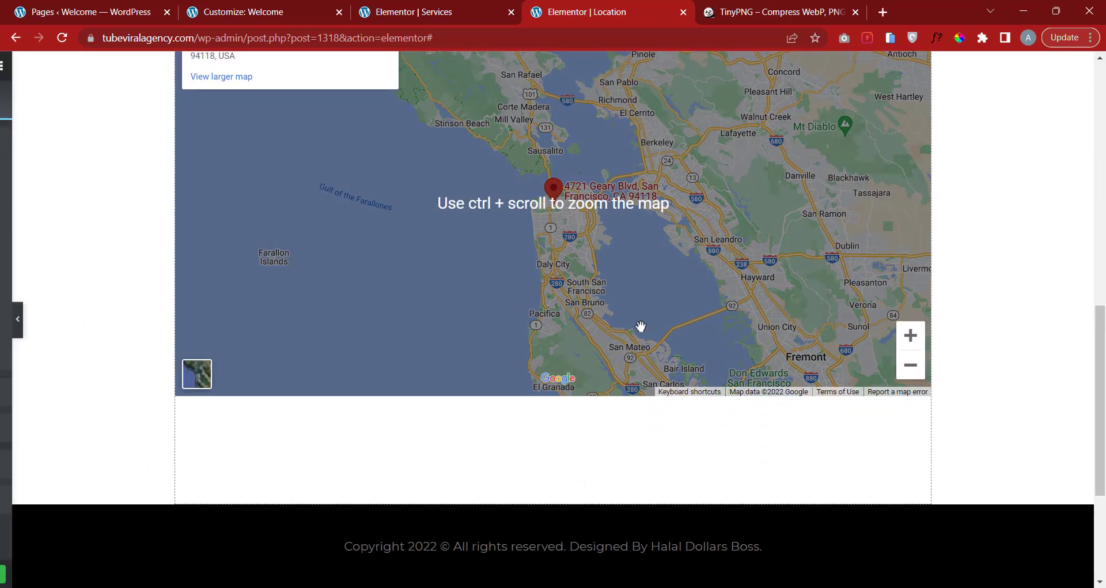
{"action": "left_click", "coordinate": [5, 320]}
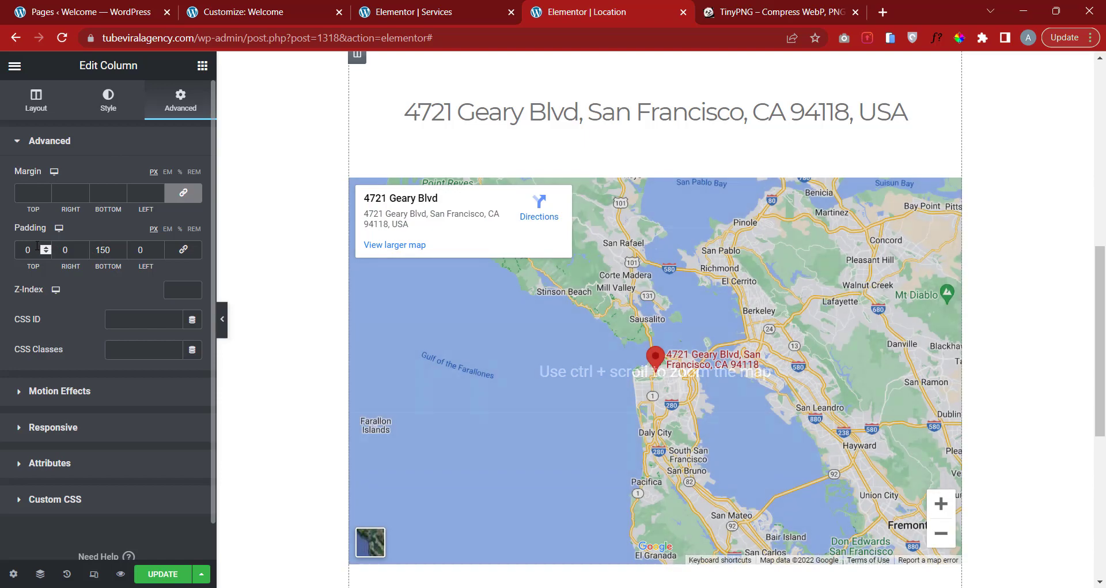
{"action": "left_click_drag", "start_coordinate": [34, 250], "coordinate": [2, 247]}
{"action": "type", "text": "50"}
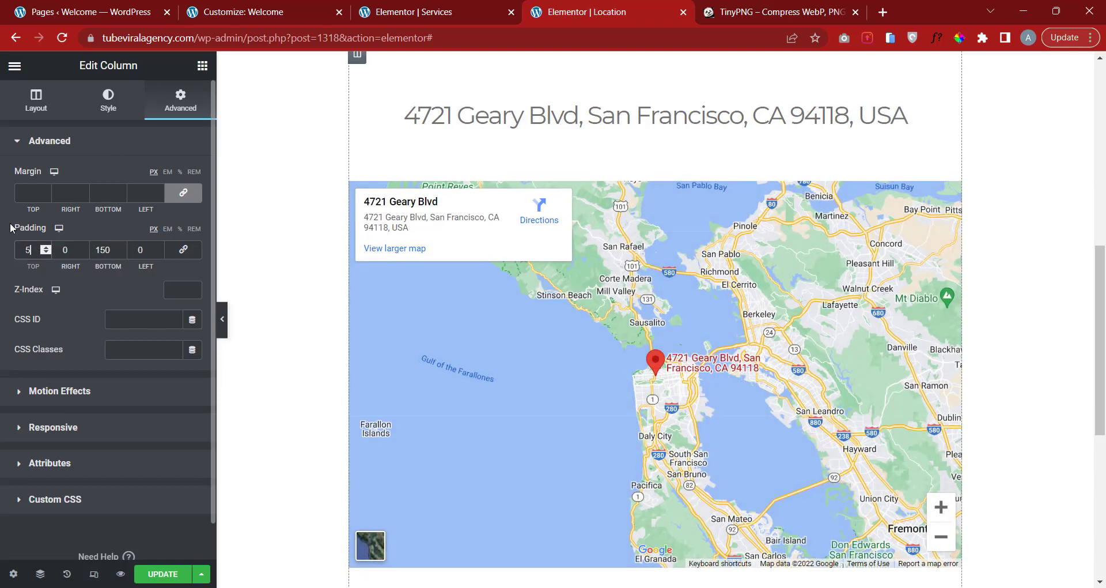
Preview the location page at full width to check the new spacing, then save the page update.
{"action": "left_click", "coordinate": [223, 319]}
{"action": "scroll", "coordinate": [1105, 292], "scroll_direction": "down", "scroll_amount": 2}
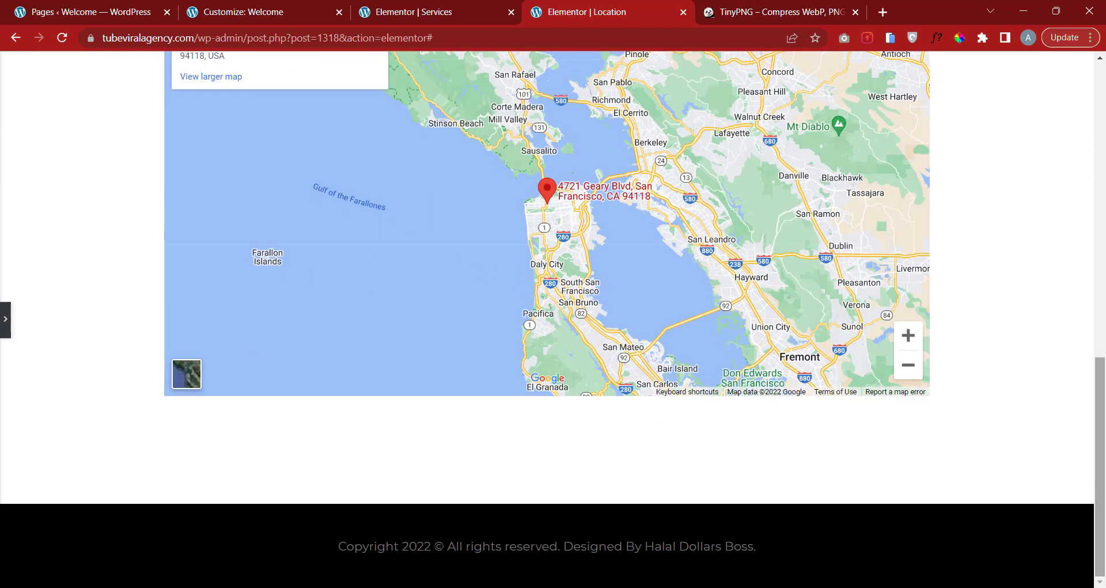
{"action": "scroll", "coordinate": [1105, 292], "scroll_direction": "up", "scroll_amount": 9}
{"action": "scroll", "coordinate": [1104, 292], "scroll_direction": "down", "scroll_amount": 8}
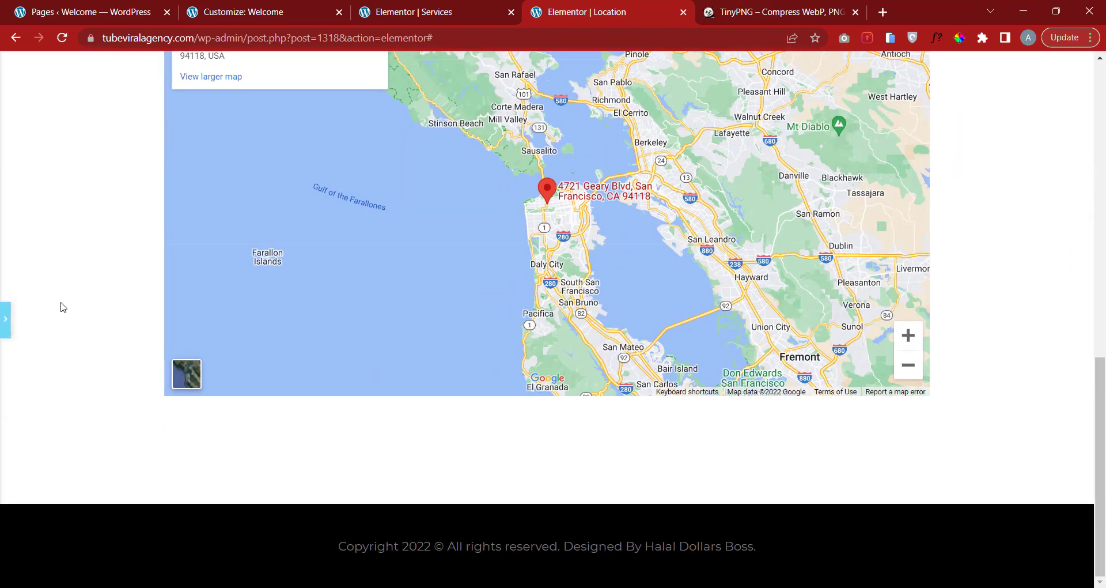
{"action": "left_click", "coordinate": [5, 319]}
{"action": "left_click", "coordinate": [163, 577]}
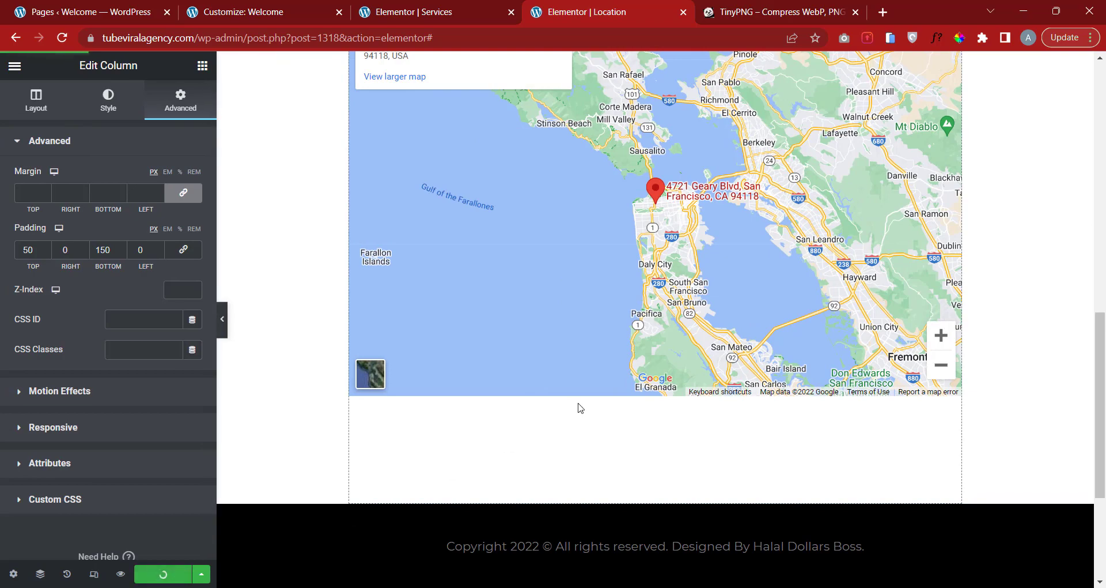
{"action": "scroll", "coordinate": [723, 355], "scroll_direction": "up", "scroll_amount": 3}
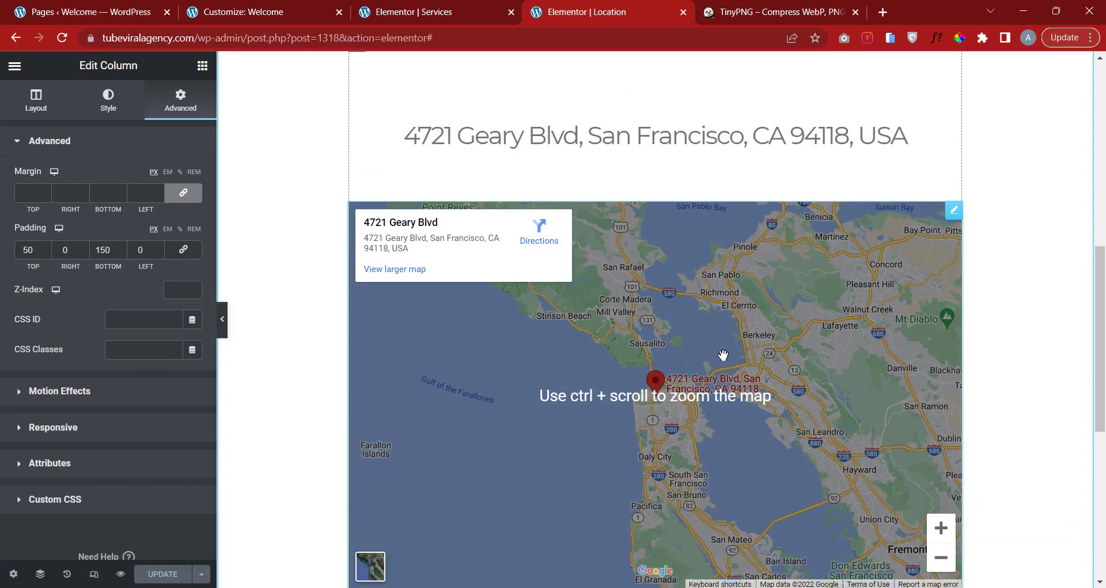
{"action": "scroll", "coordinate": [723, 354], "scroll_direction": "up", "scroll_amount": 8}
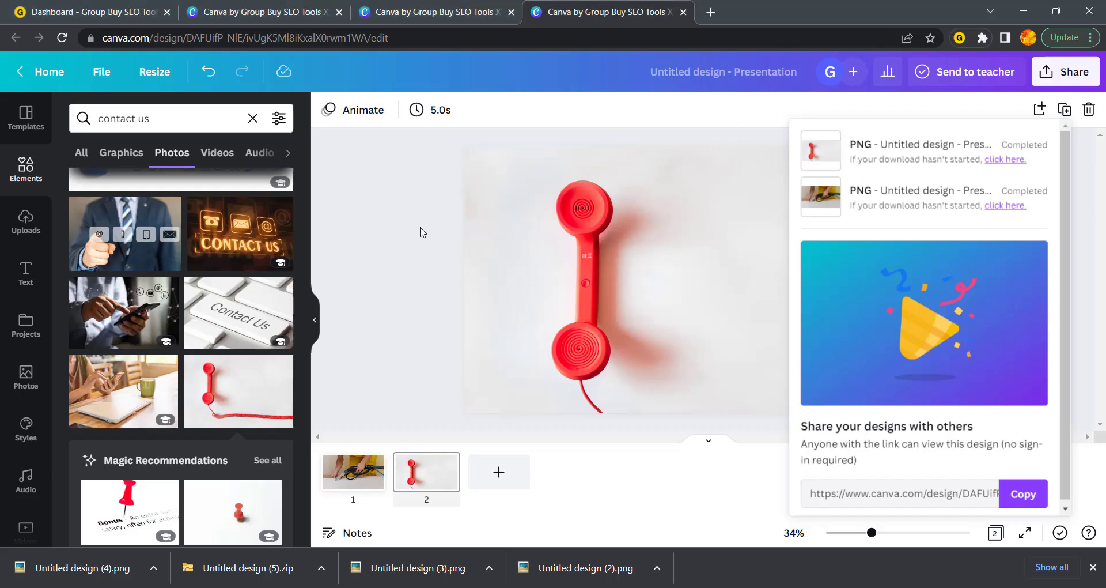
In the Canva presentation, add a third page, search photos for "dry cleaner" and insert the one of a woman behind a counter.
{"action": "left_click", "coordinate": [493, 199]}
{"action": "left_click", "coordinate": [503, 476]}
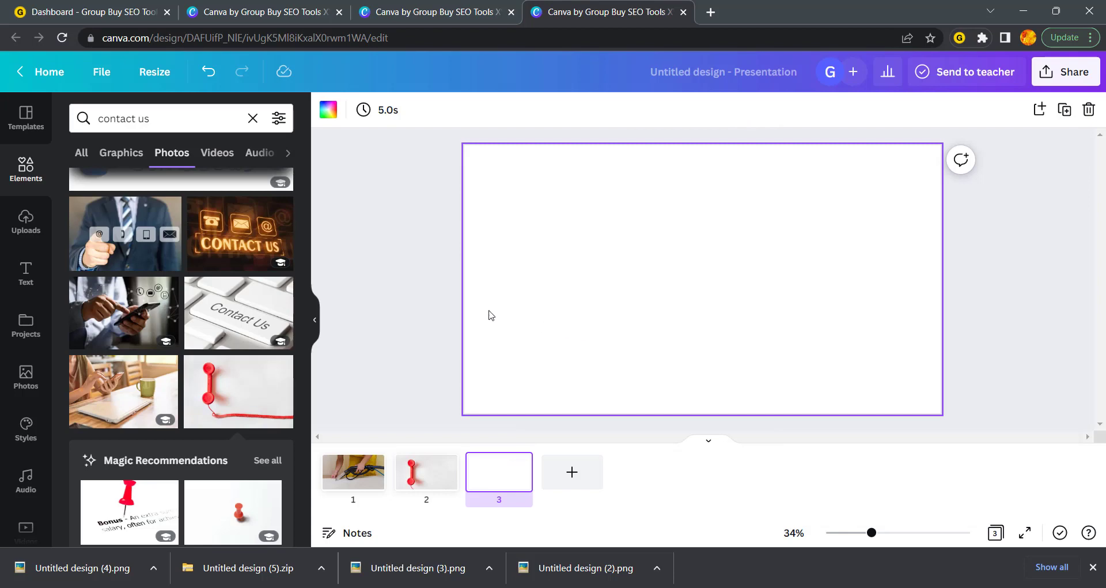
{"action": "left_click", "coordinate": [25, 168]}
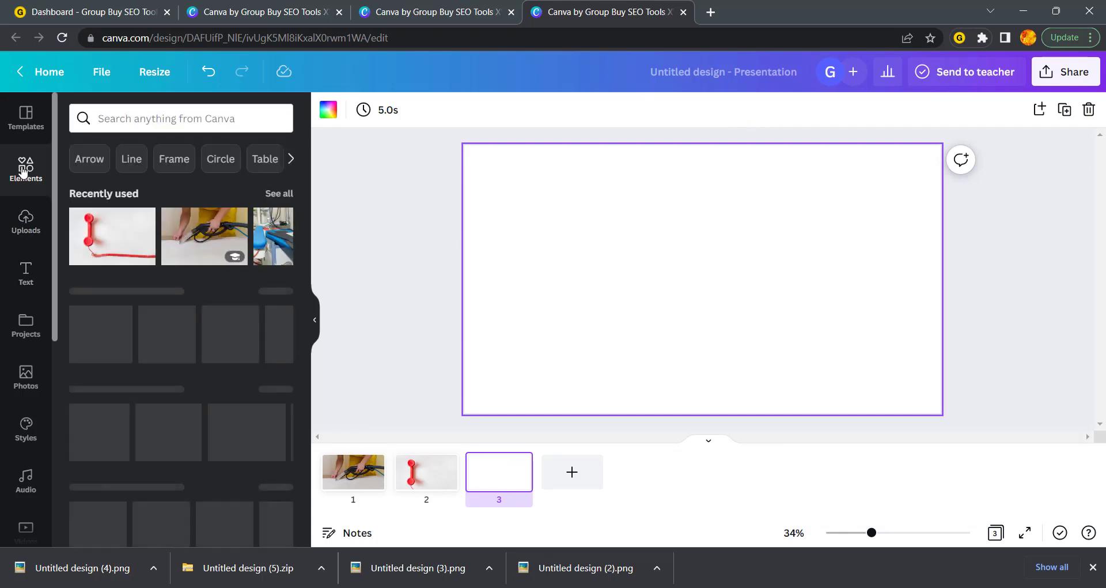
{"action": "scroll", "coordinate": [237, 250], "scroll_direction": "down", "scroll_amount": 5}
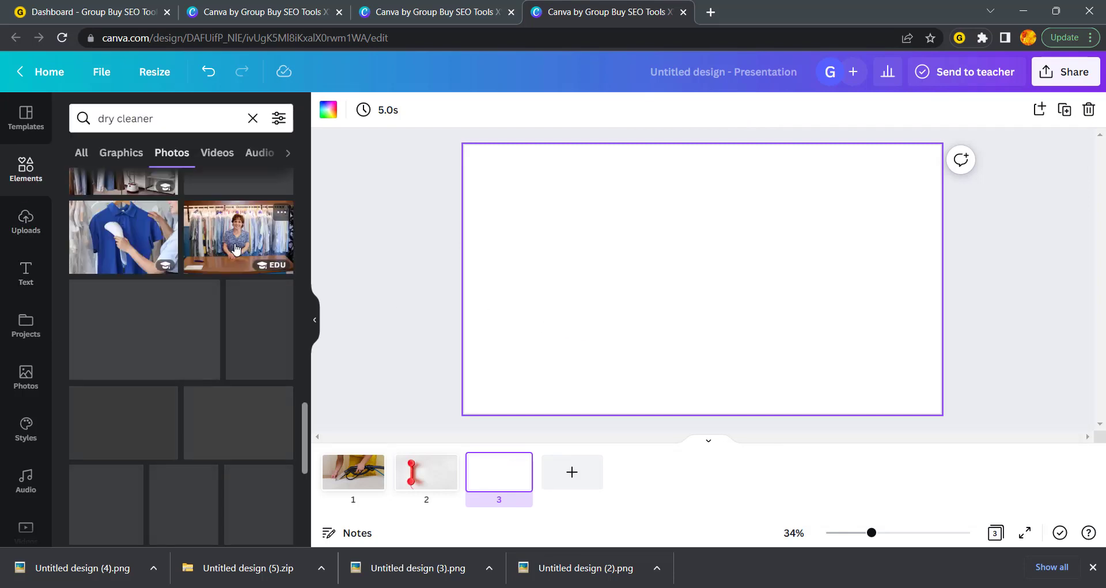
{"action": "left_click", "coordinate": [235, 249]}
Move the woman's photo to the page's upper-left corner and enlarge it past the edges until it covers the whole page.
{"action": "left_click_drag", "start_coordinate": [779, 300], "coordinate": [699, 274]}
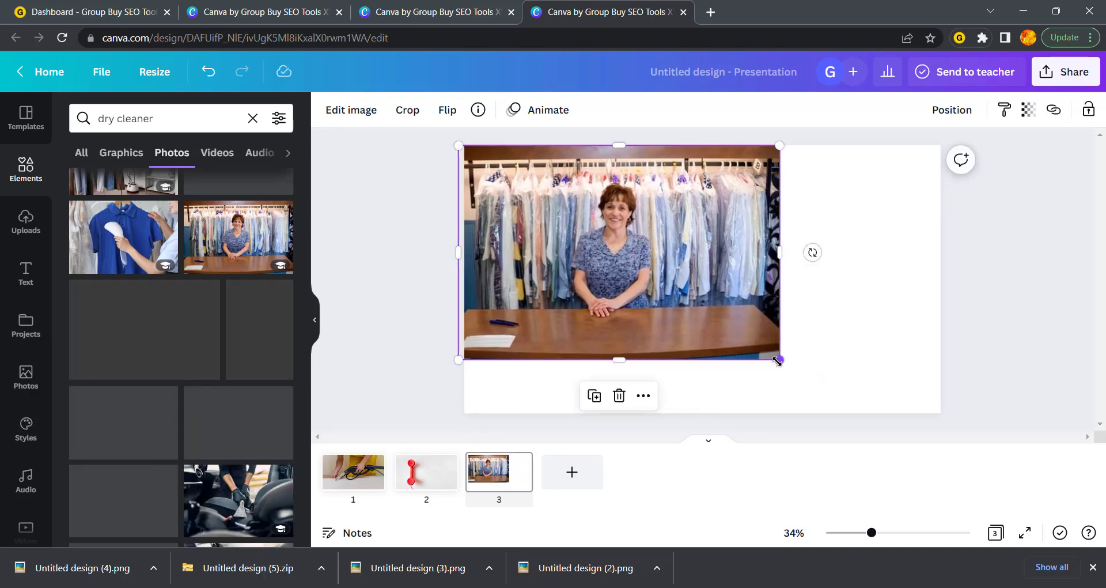
{"action": "left_click_drag", "start_coordinate": [778, 361], "coordinate": [974, 472]}
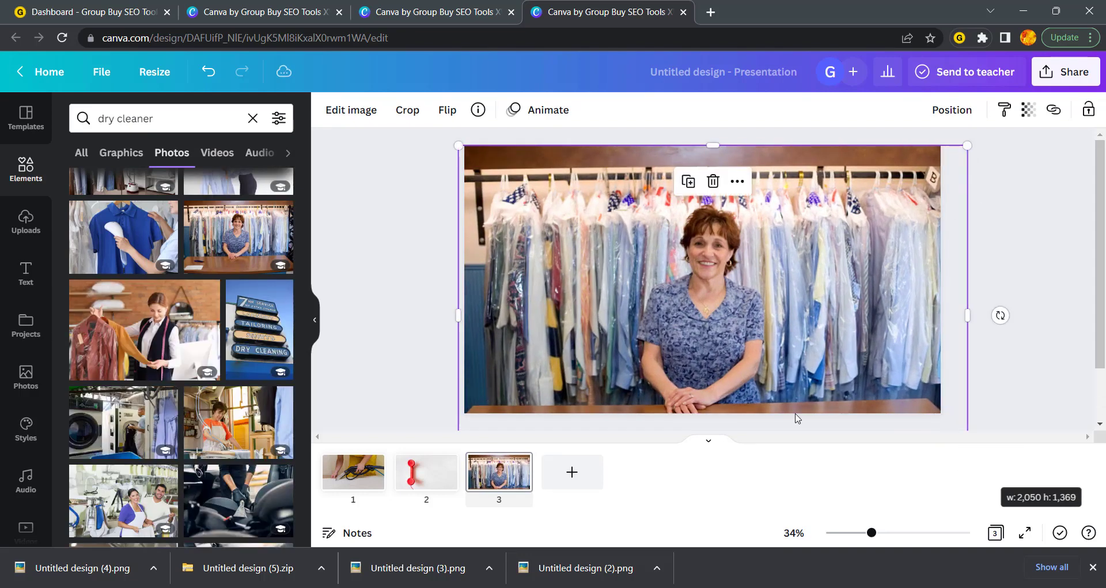
{"action": "left_click_drag", "start_coordinate": [458, 144], "coordinate": [412, 115]}
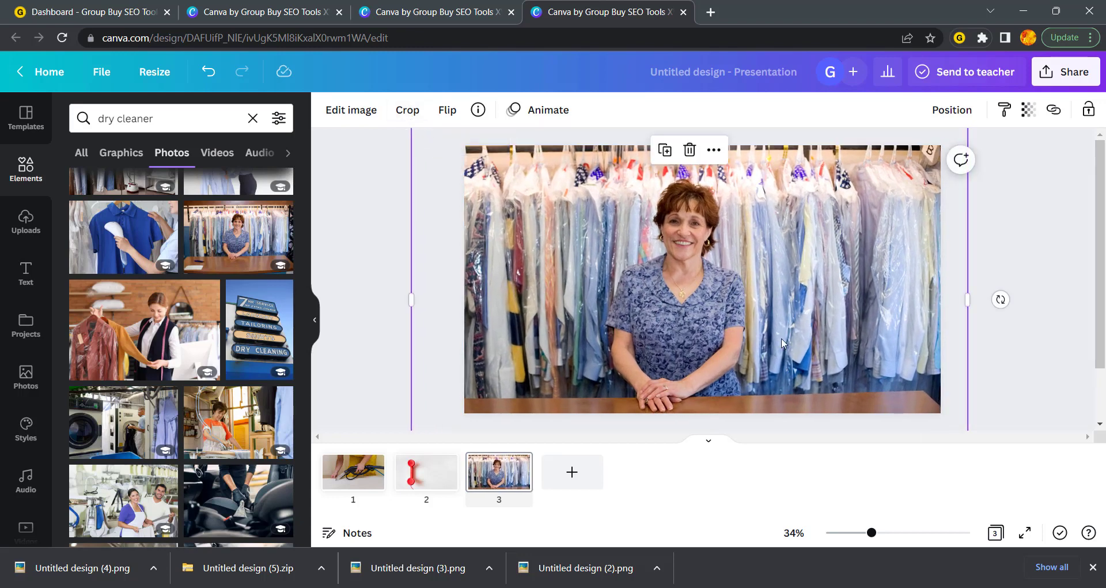
{"action": "scroll", "coordinate": [782, 343], "scroll_direction": "down", "scroll_amount": 1}
{"action": "left_click_drag", "start_coordinate": [968, 420], "coordinate": [1032, 481]}
{"action": "scroll", "coordinate": [986, 310], "scroll_direction": "up", "scroll_amount": 1}
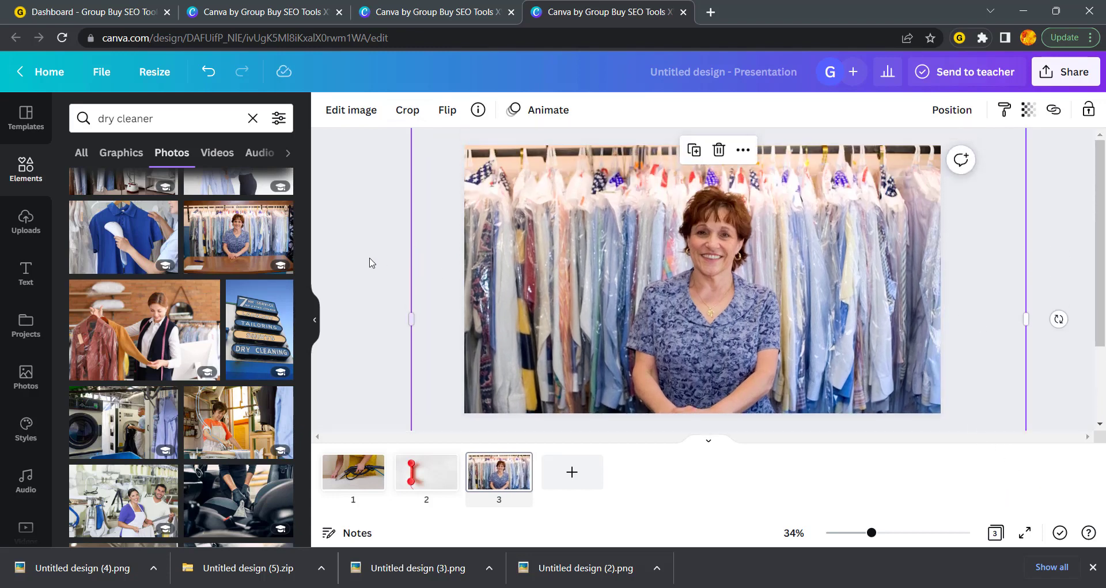
{"action": "left_click", "coordinate": [372, 264]}
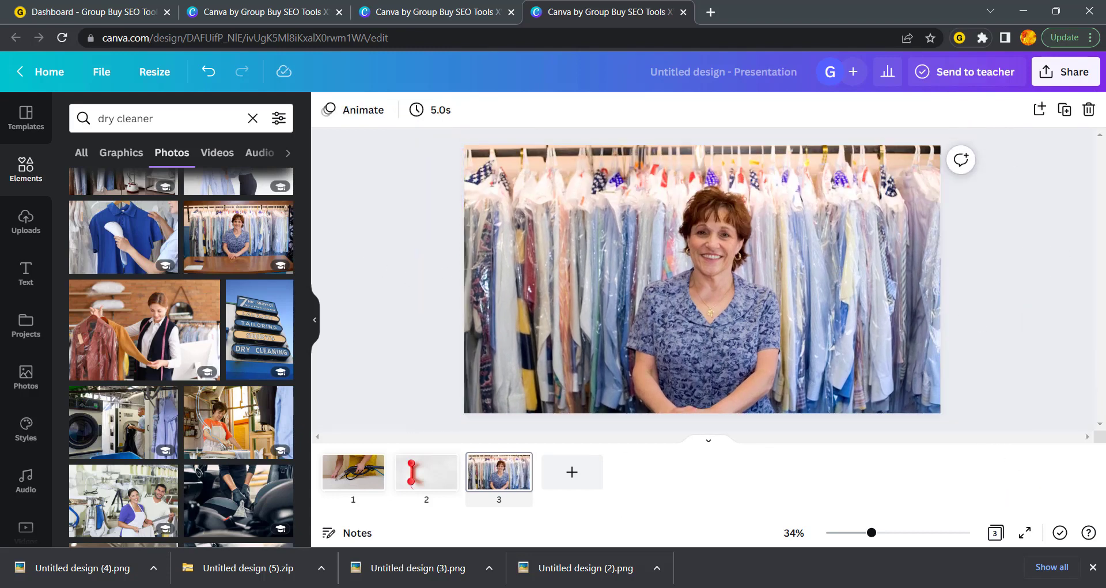
Download only page 3 of the design as a PNG at size 1, excluding pages 1 and 2.
{"action": "left_click", "coordinate": [1079, 73]}
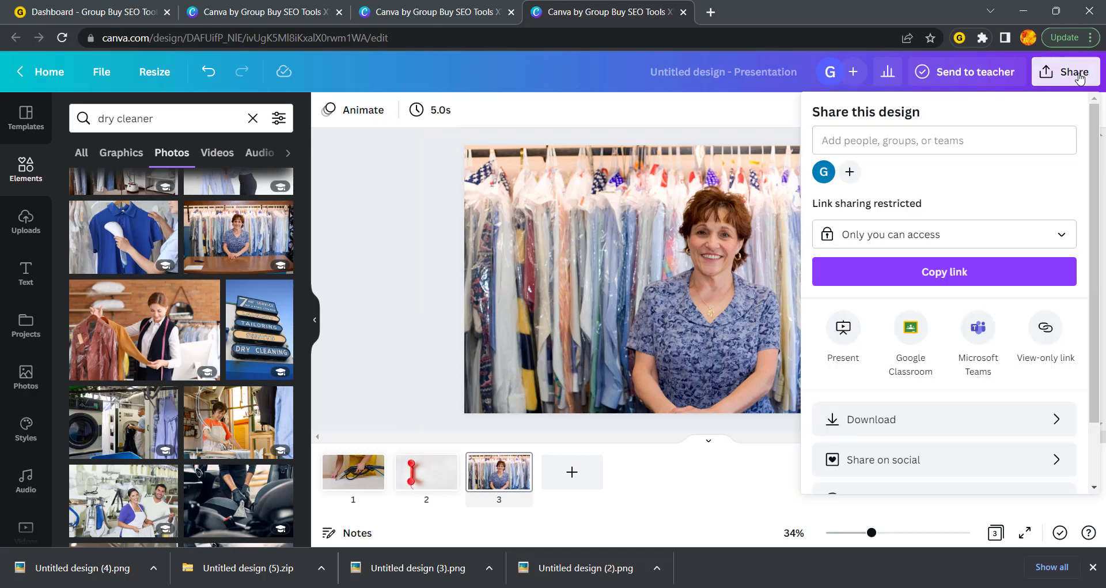
{"action": "left_click", "coordinate": [951, 420]}
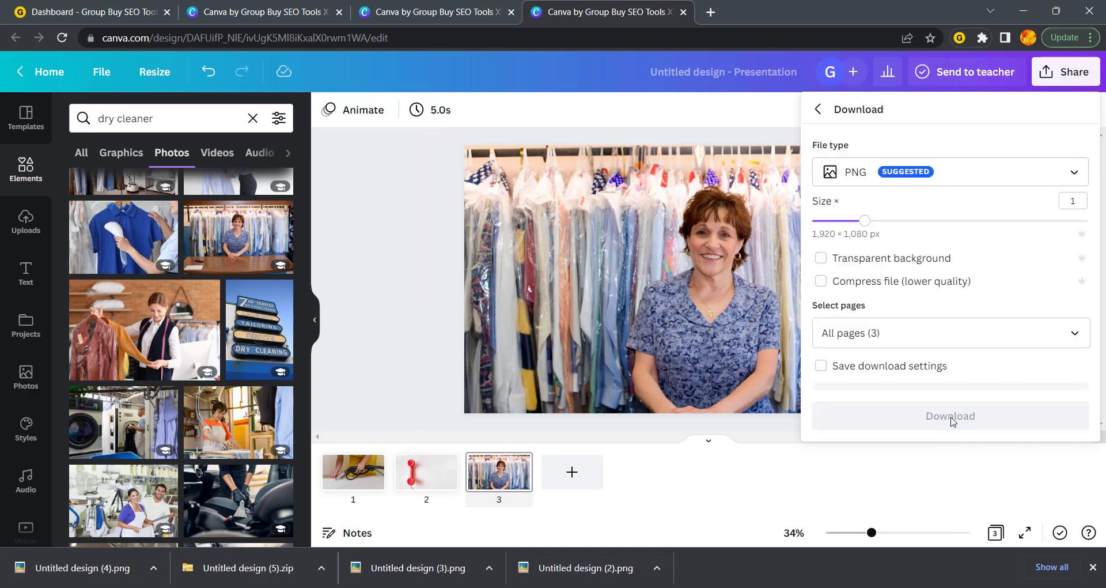
{"action": "left_click", "coordinate": [902, 336]}
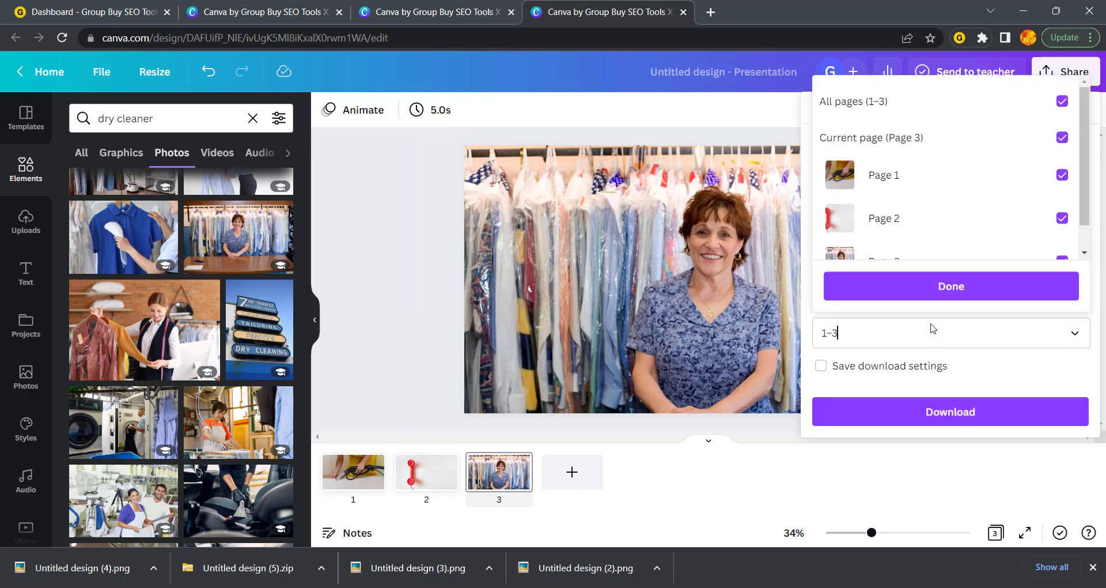
{"action": "left_click", "coordinate": [1063, 174]}
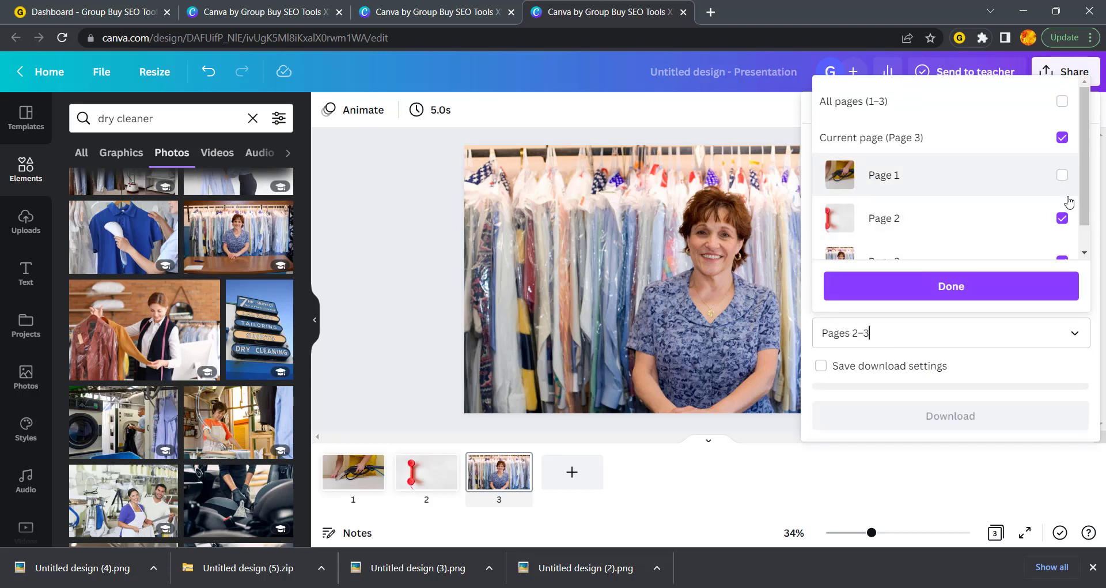
{"action": "left_click", "coordinate": [1063, 219]}
{"action": "scroll", "coordinate": [1042, 233], "scroll_direction": "down", "scroll_amount": 1}
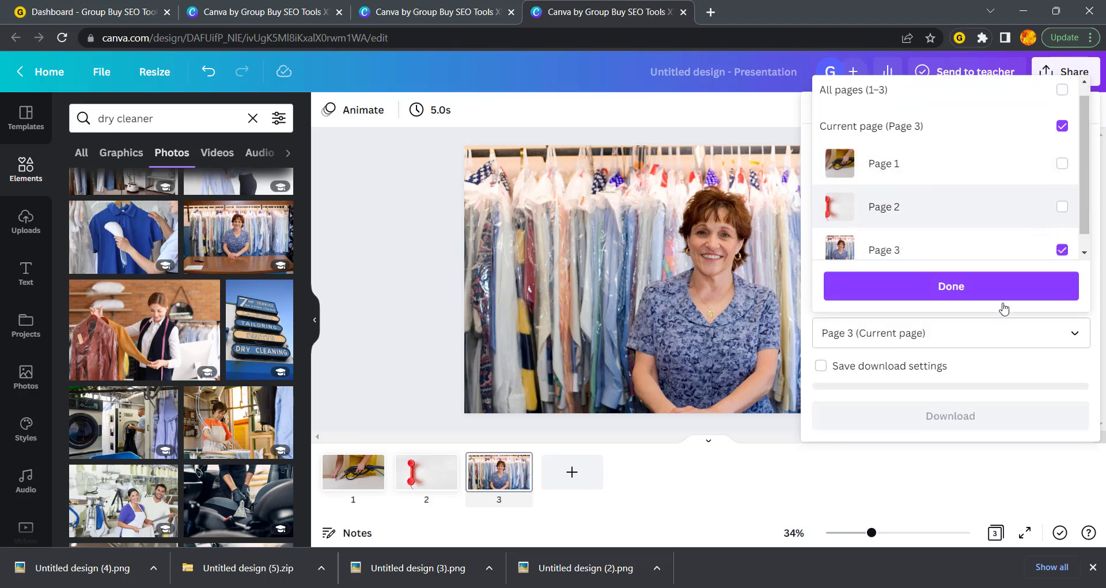
{"action": "left_click", "coordinate": [993, 289]}
{"action": "left_click", "coordinate": [905, 413]}
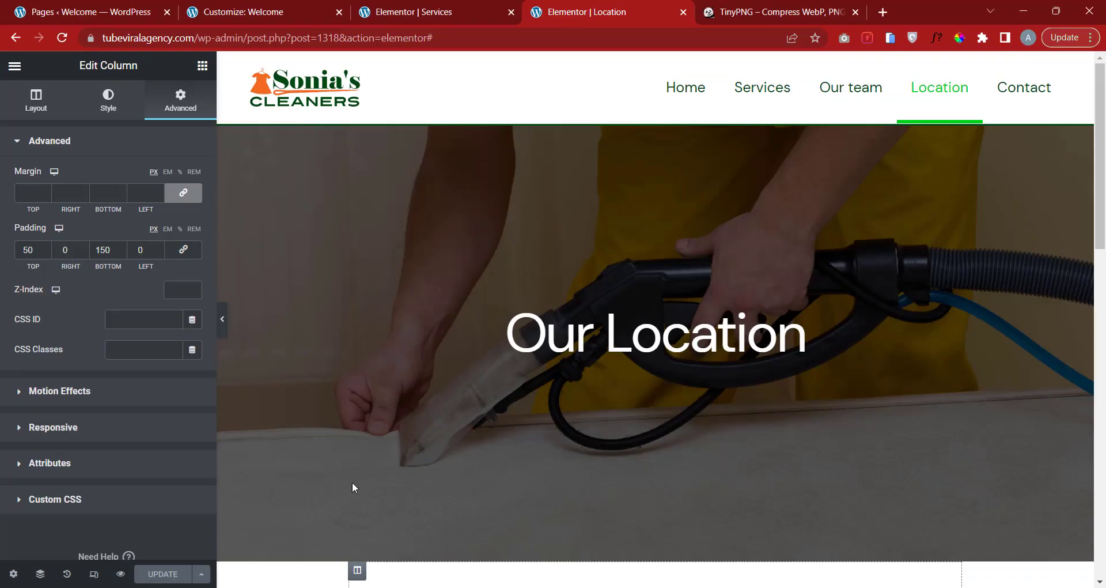
Compress Untitled design (5).png from the Downloads folder with TinyPNG and download the compressed version.
{"action": "left_click", "coordinate": [763, 12]}
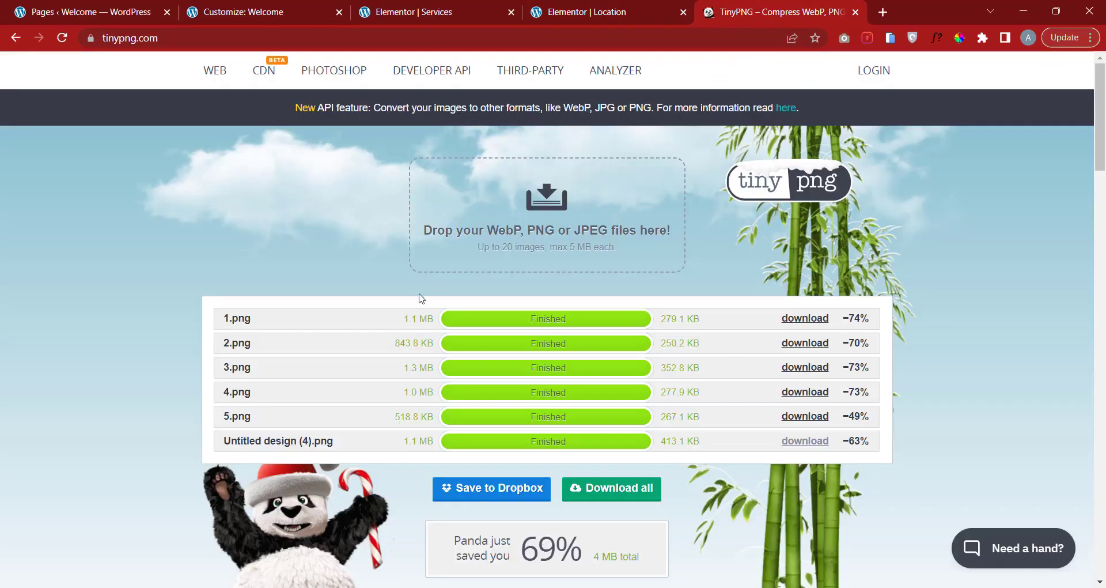
{"action": "left_click", "coordinate": [574, 215]}
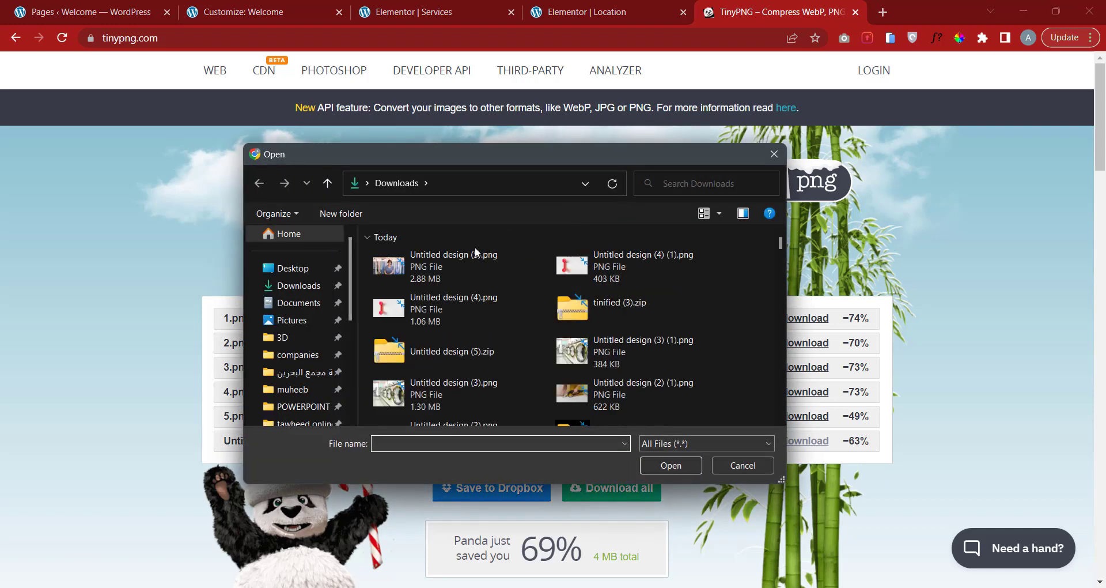
{"action": "left_click", "coordinate": [444, 267]}
{"action": "left_click", "coordinate": [699, 467]}
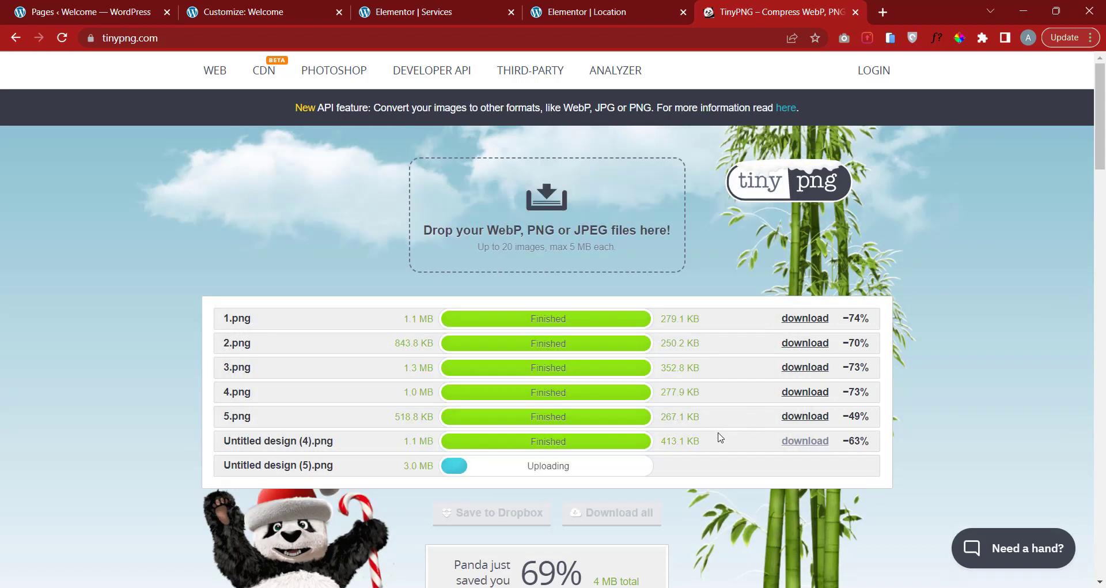
{"action": "scroll", "coordinate": [829, 435], "scroll_direction": "down", "scroll_amount": 1}
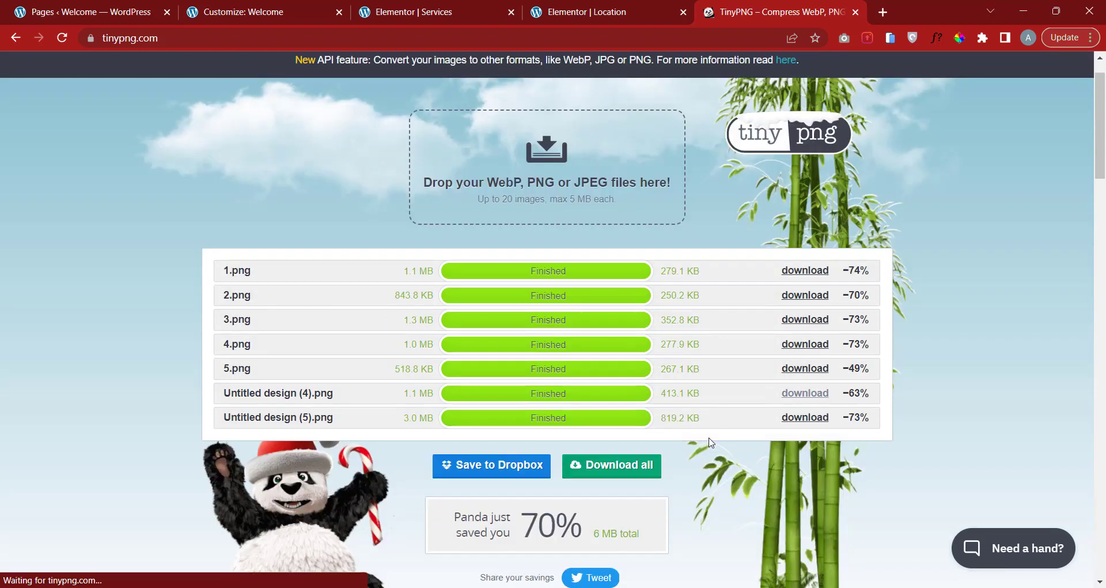
{"action": "left_click", "coordinate": [804, 422]}
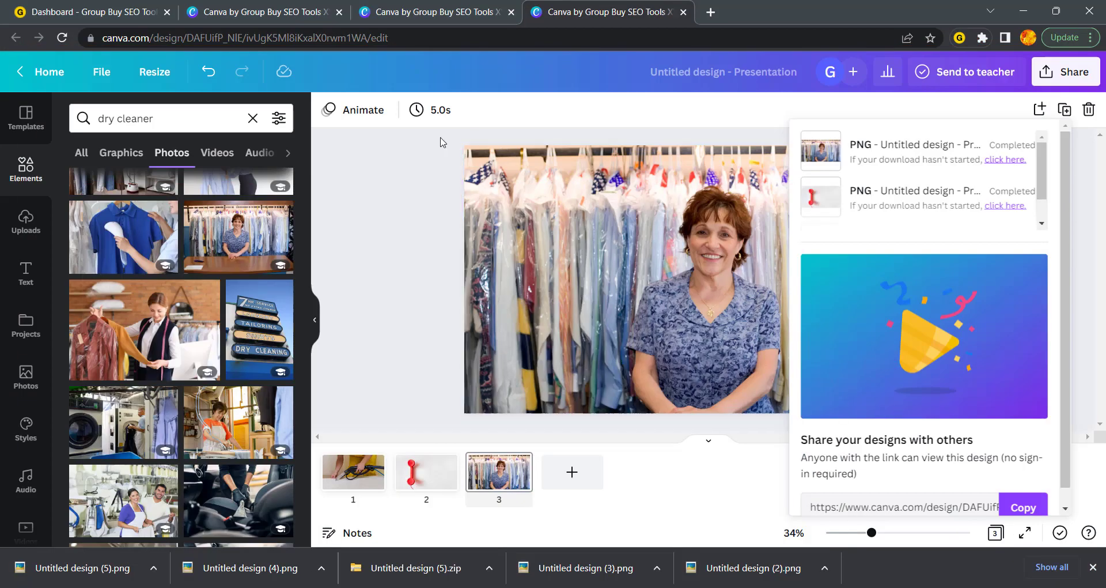
Back in the Elementor Location page, replace the "Our Location" section's background image with the compressed Untitled design (5) photo.
{"action": "left_click", "coordinate": [429, 587]}
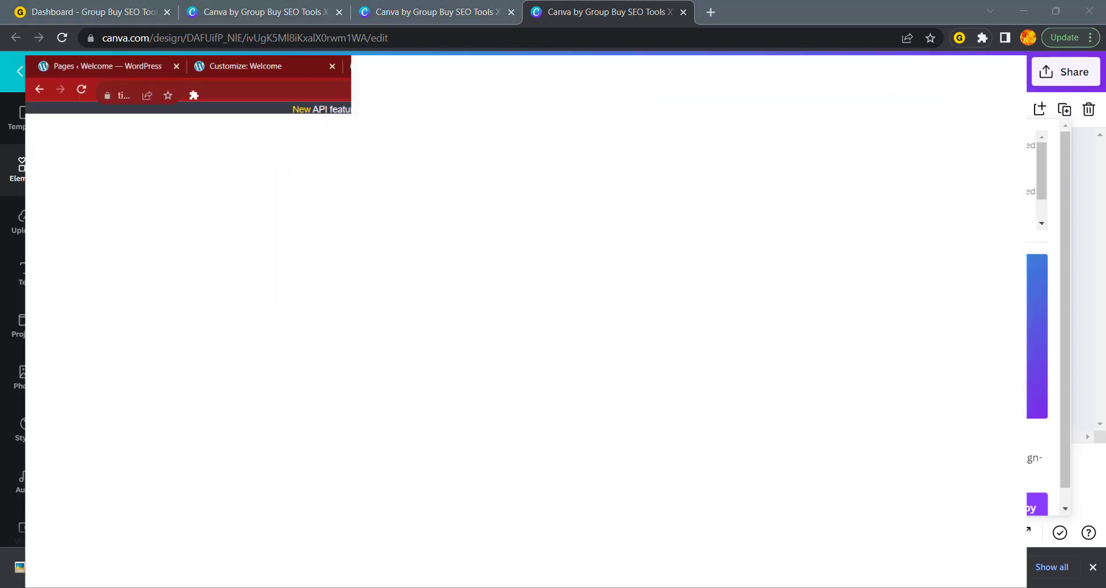
{"action": "left_click", "coordinate": [437, 8]}
{"action": "left_click", "coordinate": [587, 12]}
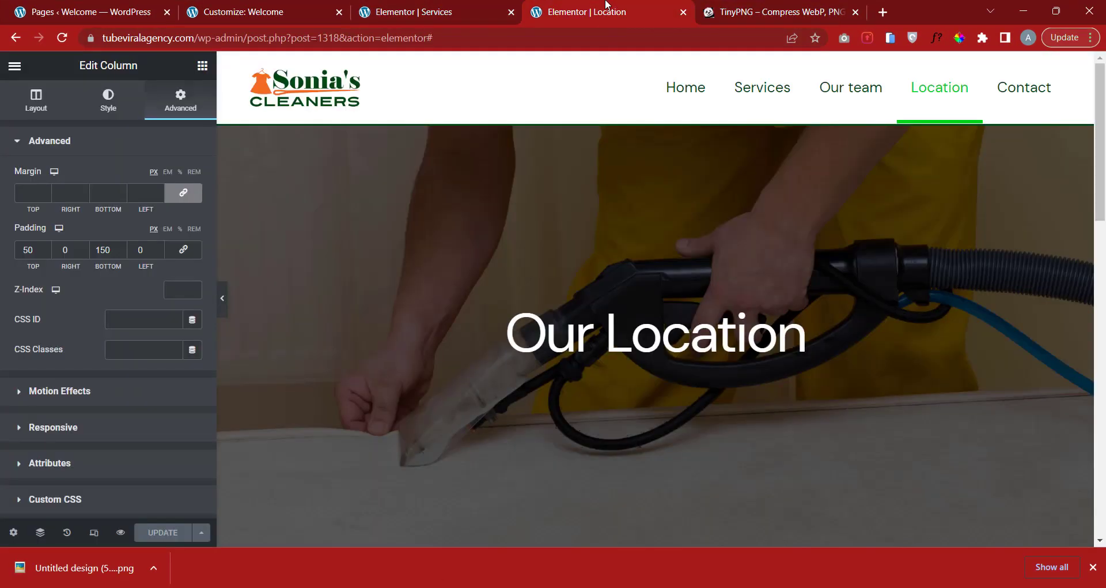
{"action": "left_click", "coordinate": [659, 121]}
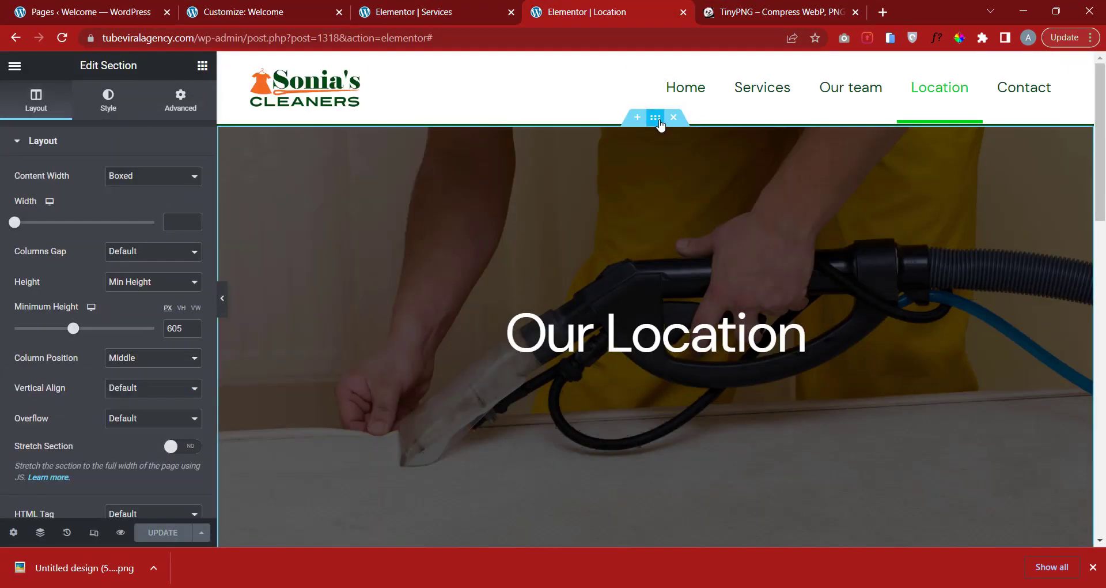
{"action": "left_click", "coordinate": [114, 107]}
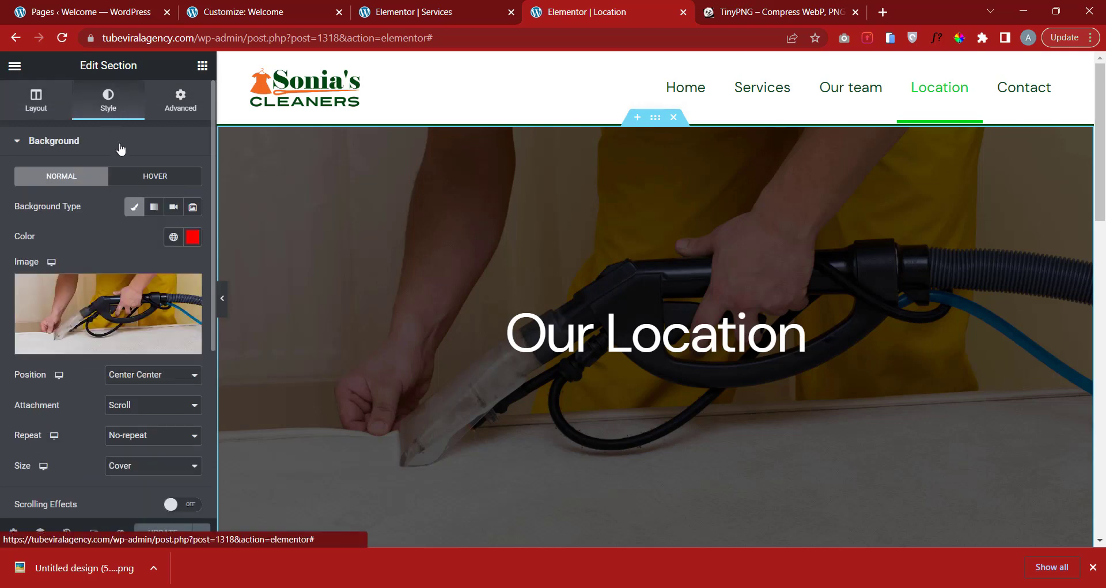
{"action": "left_click", "coordinate": [109, 349]}
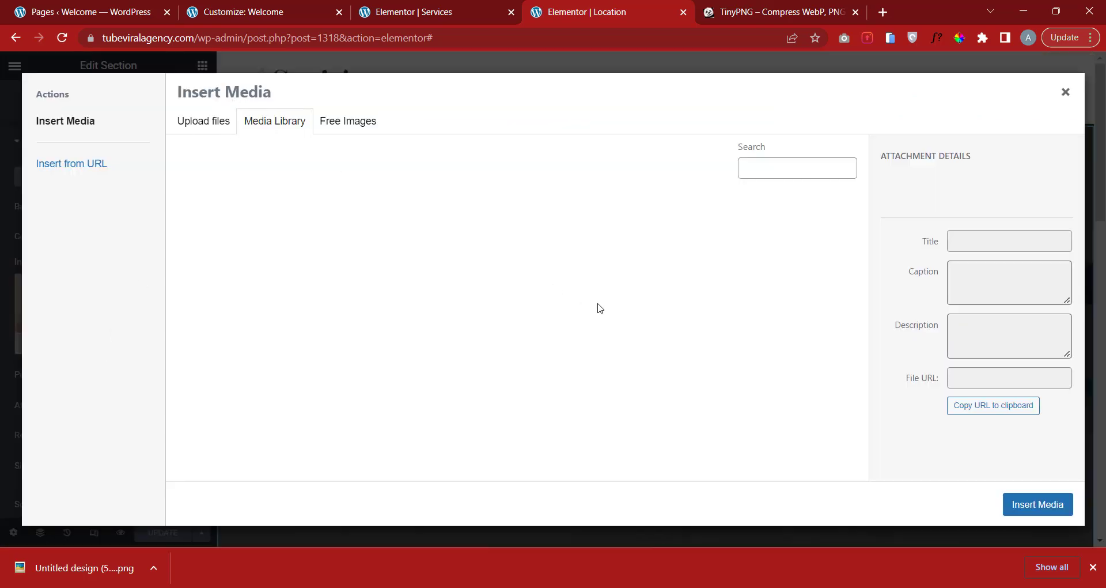
{"action": "left_click_drag", "start_coordinate": [87, 567], "coordinate": [345, 288]}
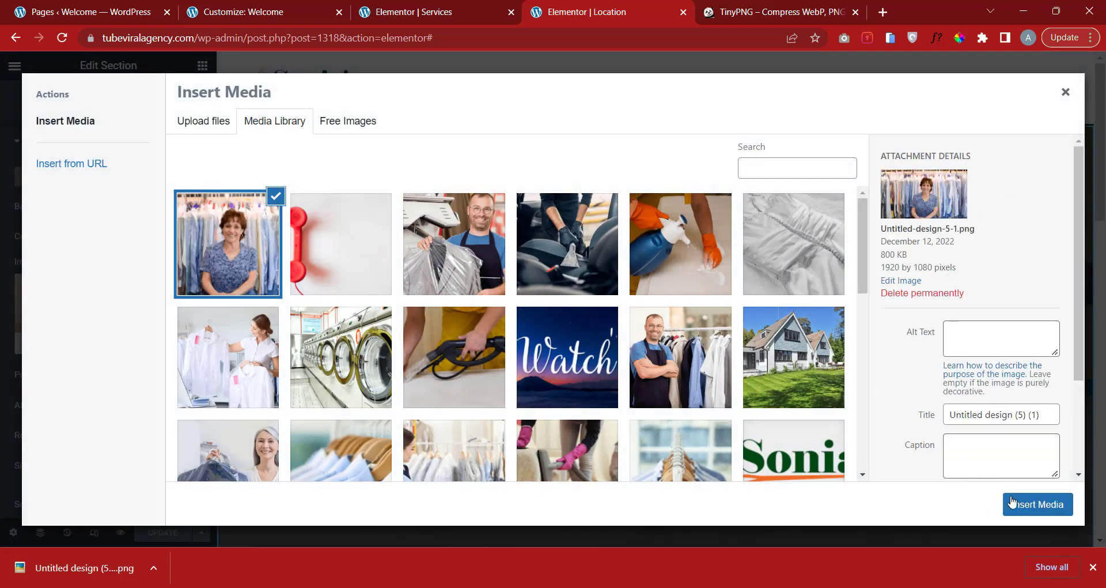
{"action": "left_click", "coordinate": [1021, 512]}
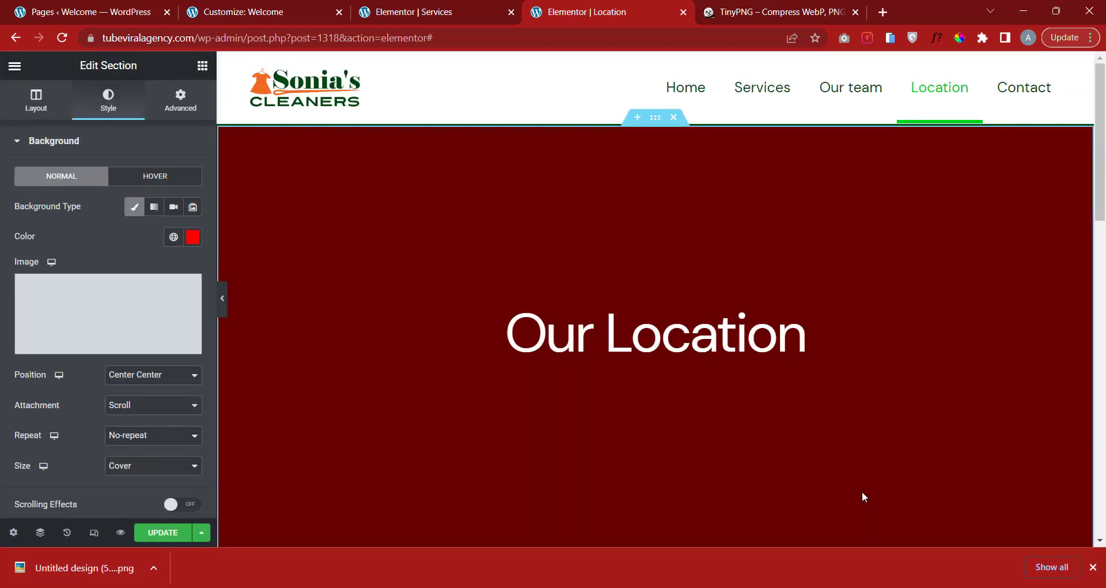
{"action": "scroll", "coordinate": [876, 468], "scroll_direction": "down", "scroll_amount": 2}
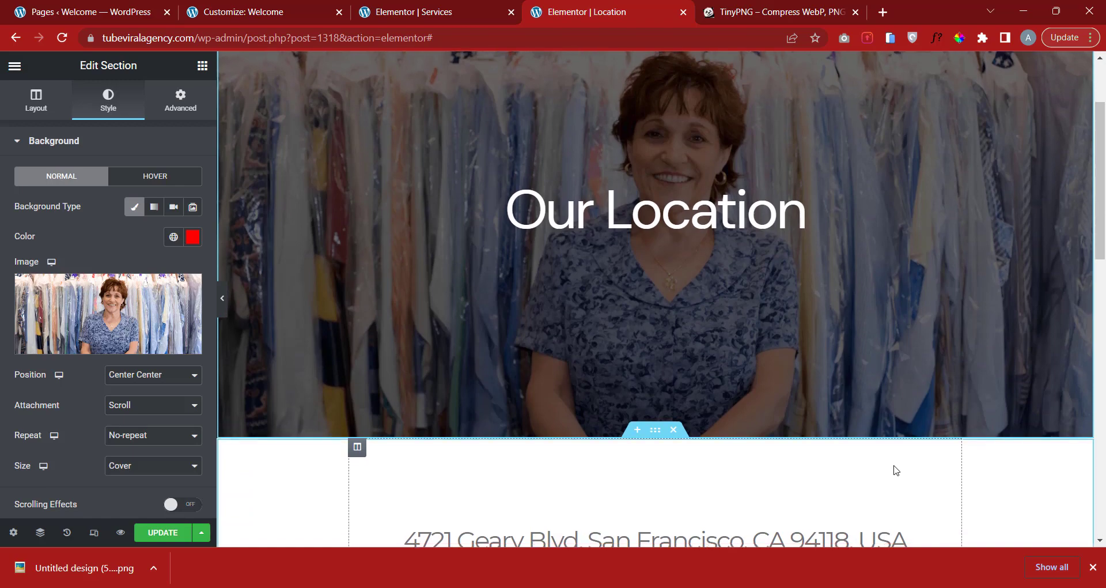
Update the Location page, check its hero, address and map, and preview the page in a new tab.
{"action": "scroll", "coordinate": [890, 461], "scroll_direction": "down", "scroll_amount": 3}
{"action": "scroll", "coordinate": [890, 459], "scroll_direction": "down", "scroll_amount": 5}
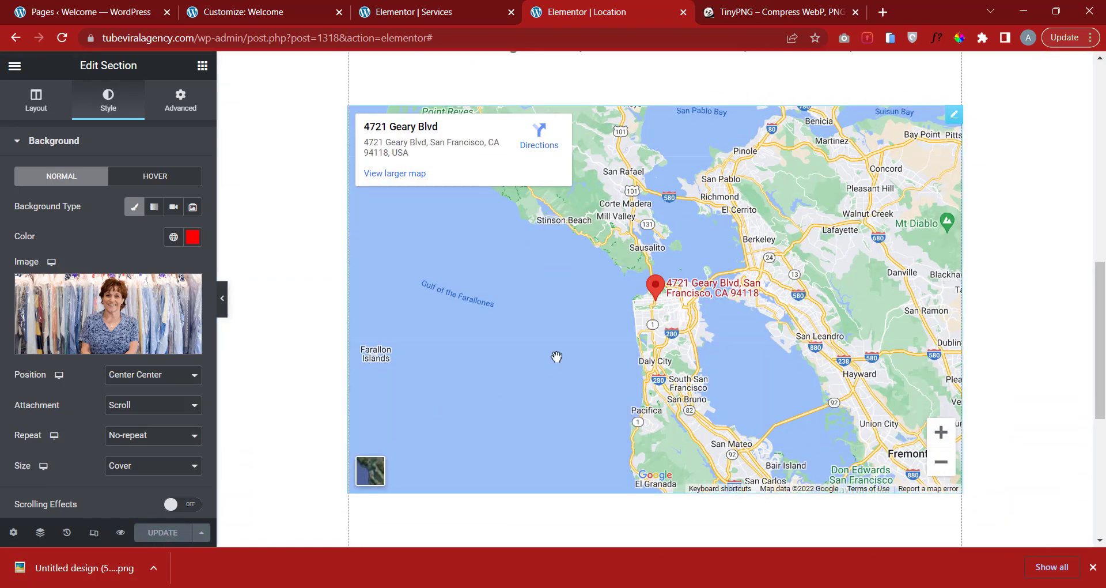
{"action": "scroll", "coordinate": [555, 357], "scroll_direction": "up", "scroll_amount": 8}
{"action": "scroll", "coordinate": [555, 357], "scroll_direction": "up", "scroll_amount": 2}
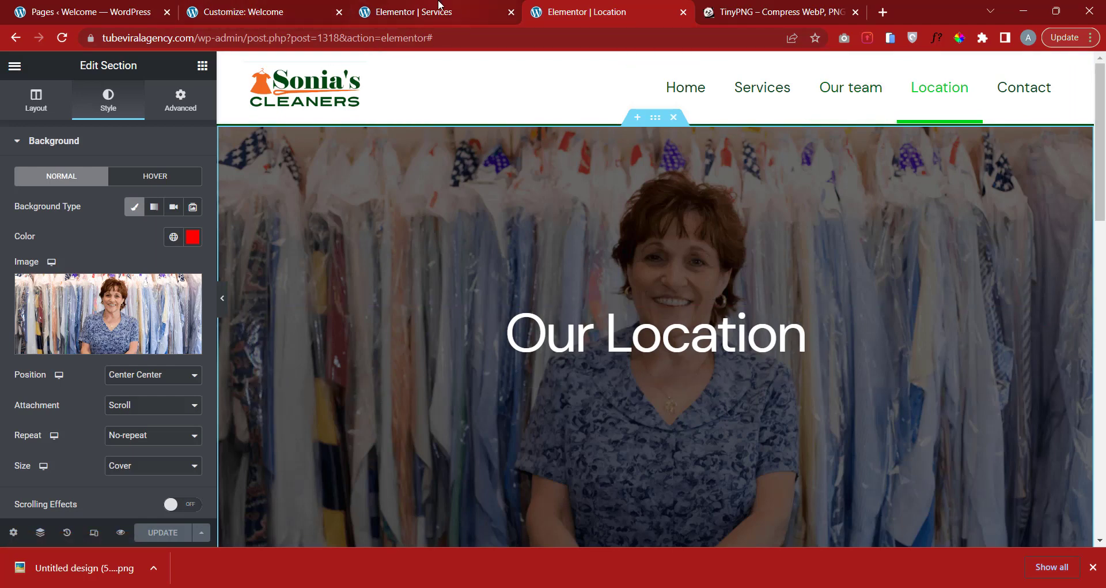
{"action": "left_click", "coordinate": [117, 535]}
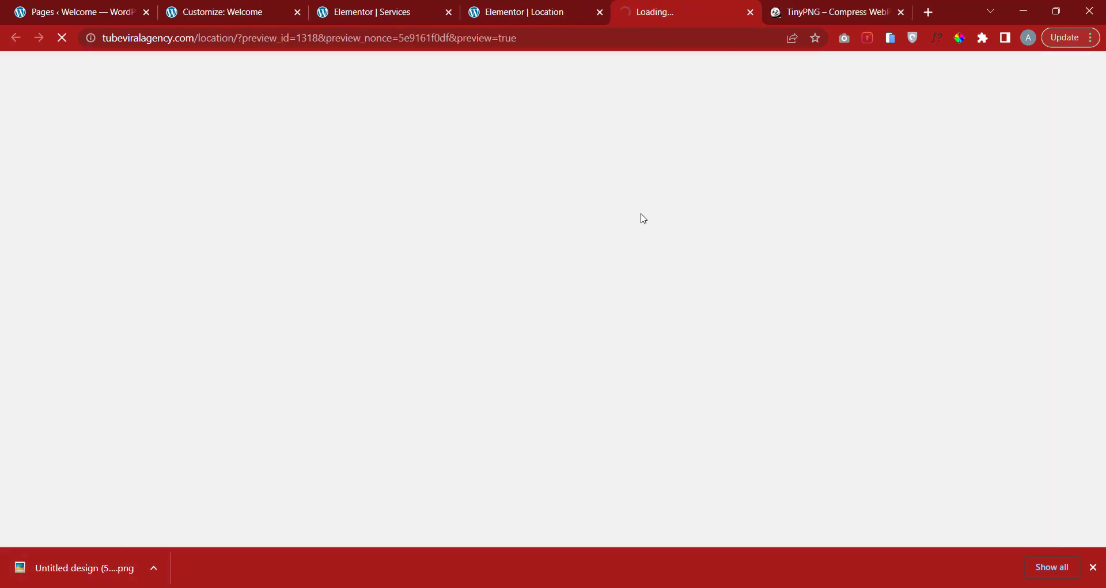
{"action": "scroll", "coordinate": [775, 281], "scroll_direction": "down", "scroll_amount": 15}
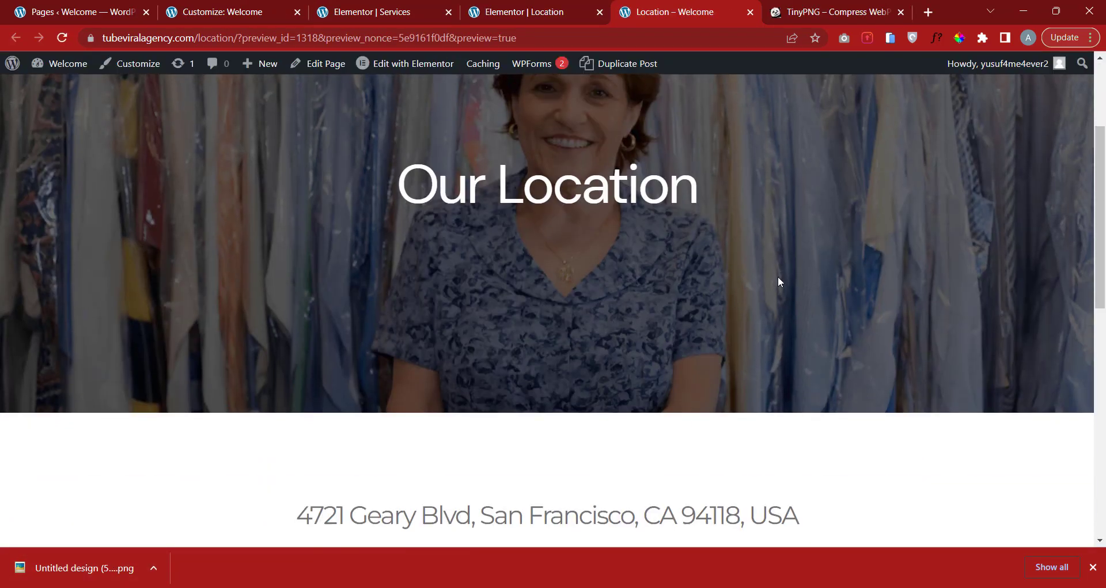
{"action": "scroll", "coordinate": [780, 277], "scroll_direction": "up", "scroll_amount": 15}
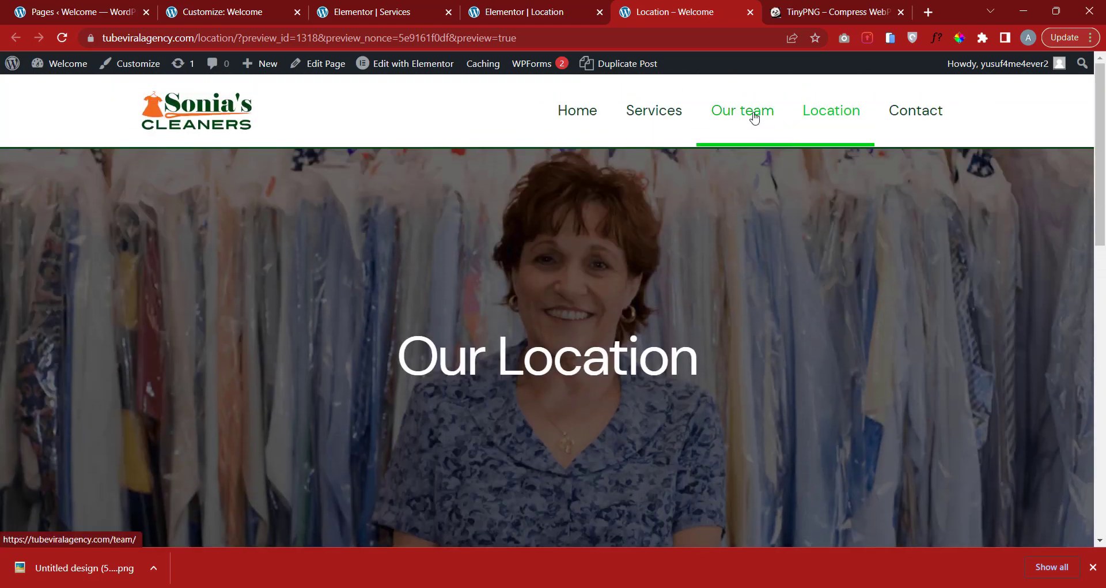
Go to the site's Our team page from the preview and open it for editing with Elementor.
{"action": "left_click", "coordinate": [755, 117]}
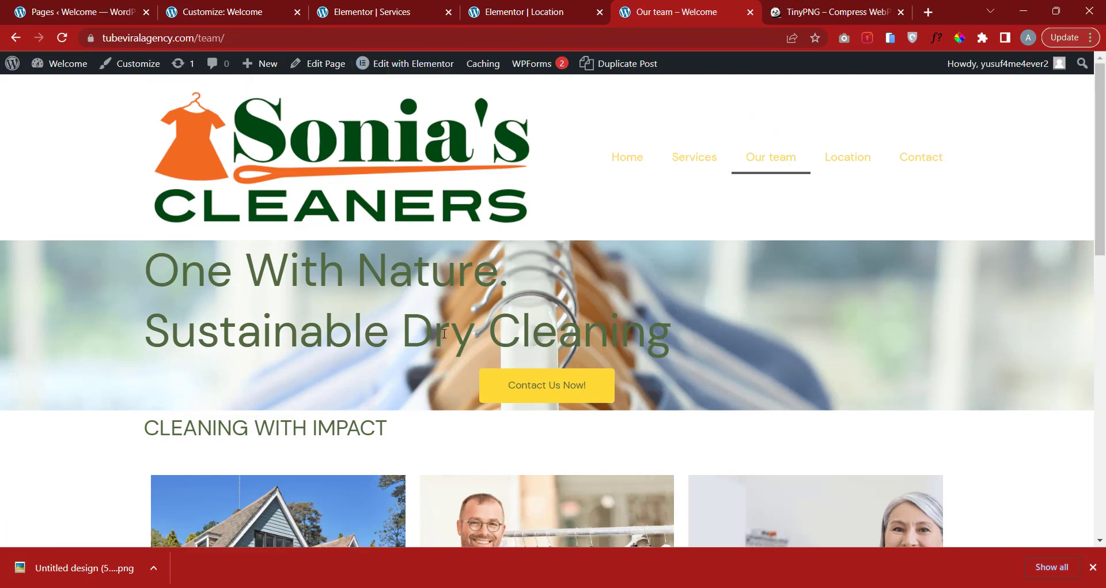
{"action": "scroll", "coordinate": [387, 107], "scroll_direction": "down", "scroll_amount": 6}
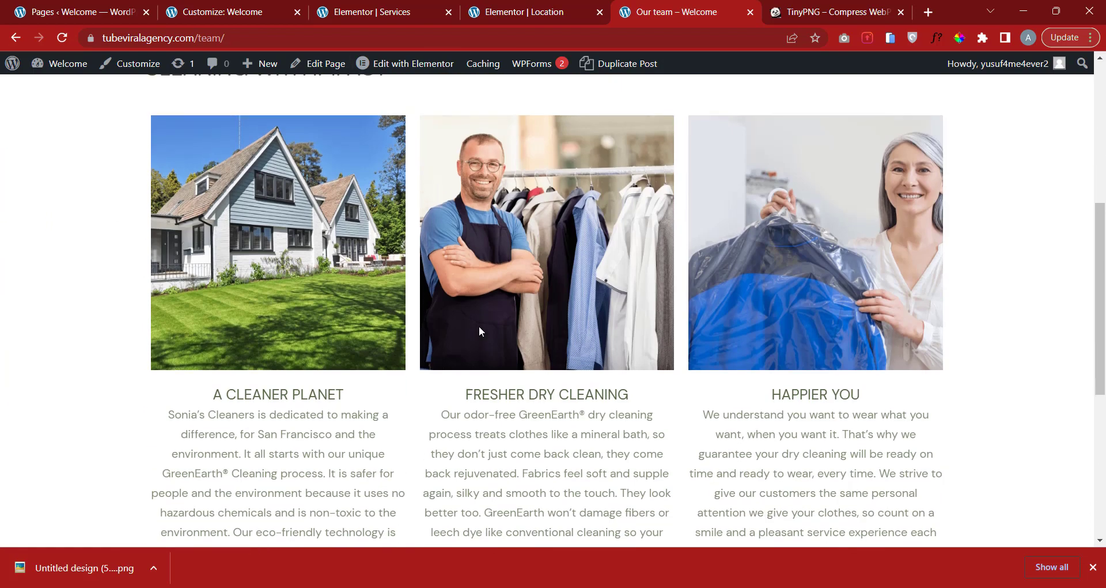
{"action": "scroll", "coordinate": [478, 326], "scroll_direction": "up", "scroll_amount": 6}
{"action": "mouse_move", "coordinate": [408, 63]}
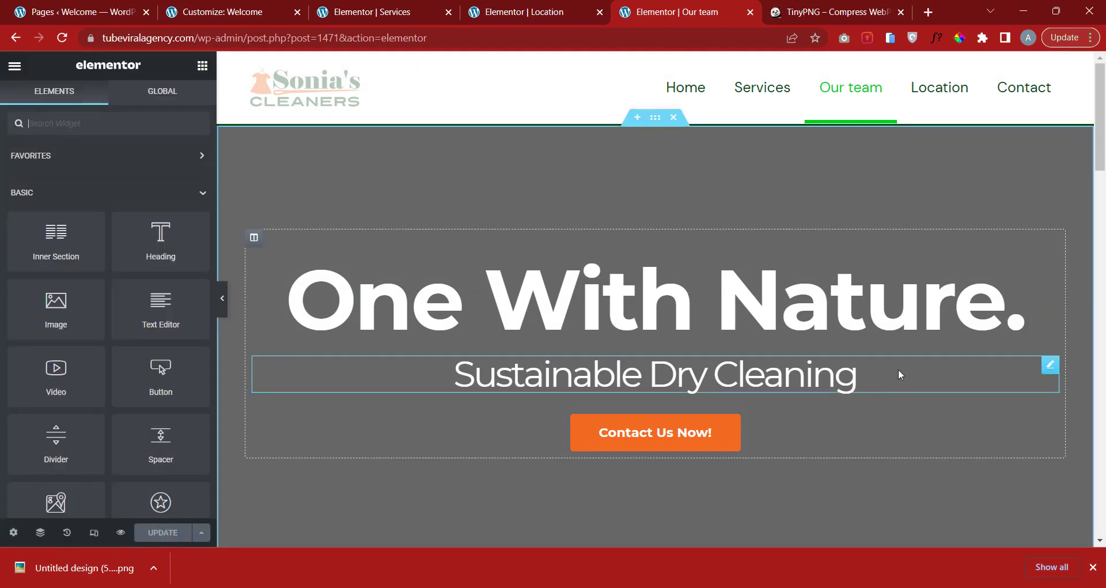
Select the "Sustainable Dry Cleaning" heading, update the Our team page, and preview its hero section in a new tab.
{"action": "left_click", "coordinate": [864, 379]}
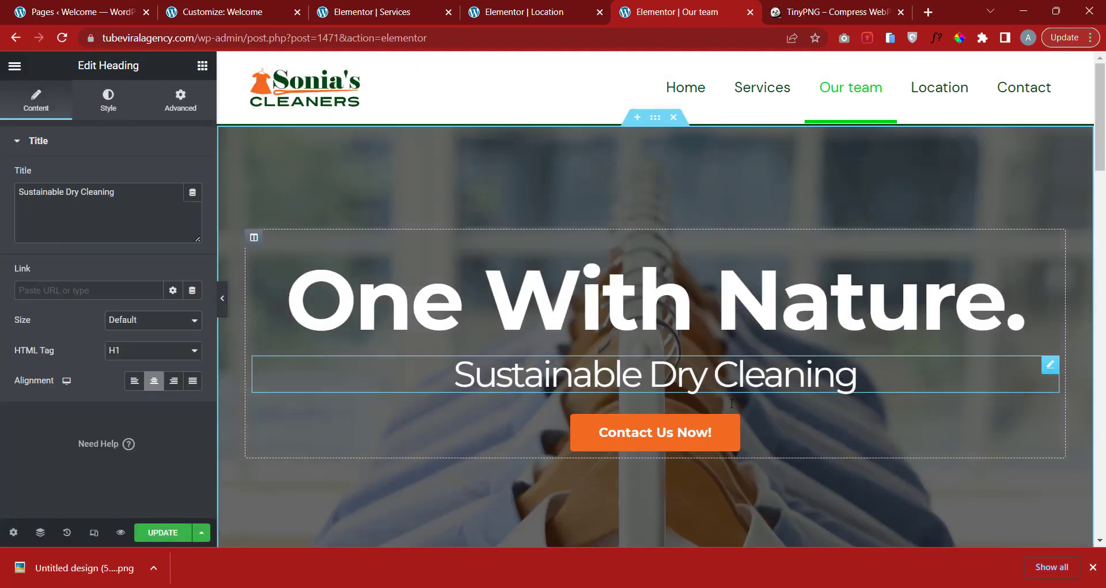
{"action": "left_click", "coordinate": [167, 537]}
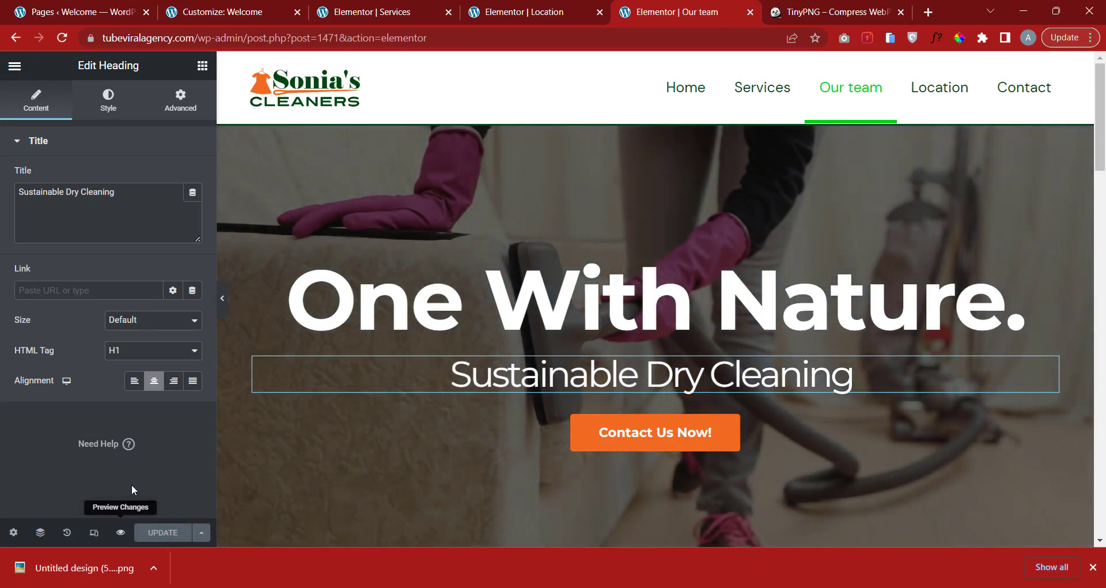
{"action": "left_click", "coordinate": [121, 532]}
{"action": "scroll", "coordinate": [832, 316], "scroll_direction": "down", "scroll_amount": 3}
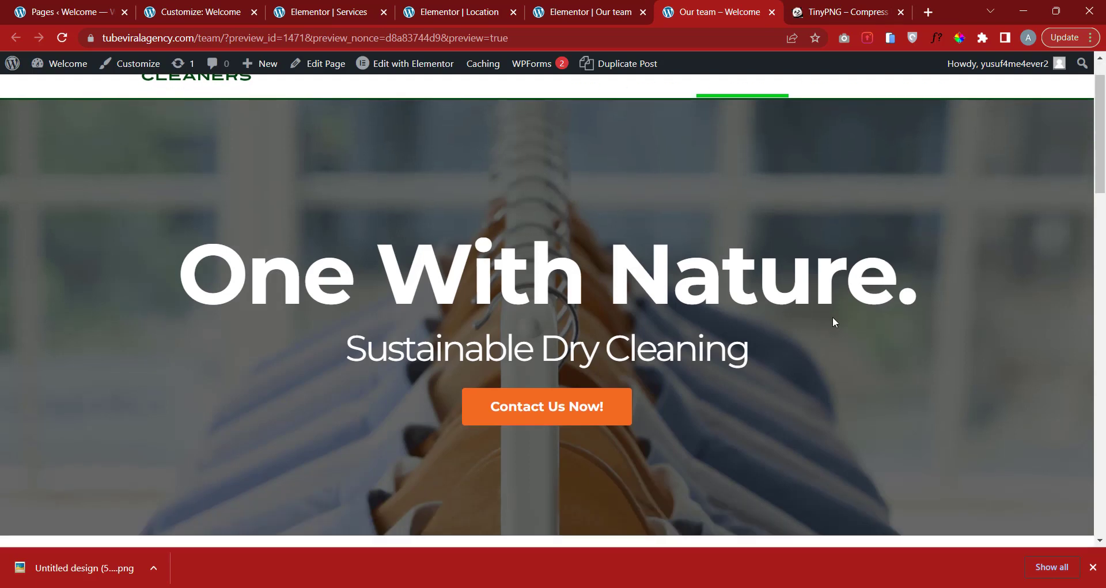
{"action": "left_click", "coordinate": [1093, 567]}
{"action": "scroll", "coordinate": [736, 319], "scroll_direction": "up", "scroll_amount": 3}
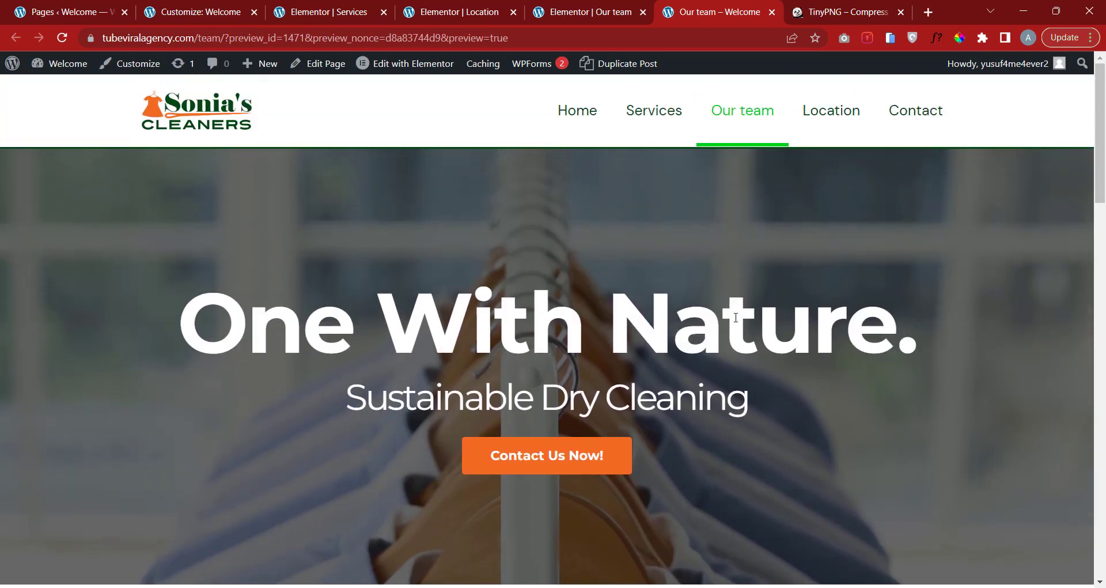
{"action": "scroll", "coordinate": [662, 211], "scroll_direction": "down", "scroll_amount": 2}
{"action": "scroll", "coordinate": [662, 211], "scroll_direction": "up", "scroll_amount": 2}
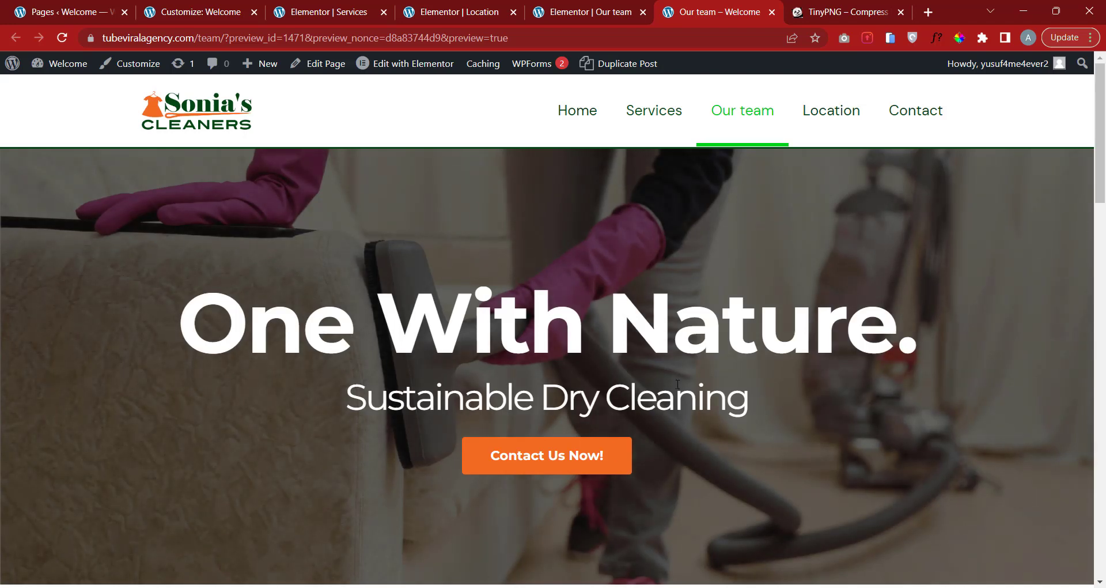
Back in the Our team editor, add an empty section above the "One With Nature." hero and open the template library for it.
{"action": "left_click", "coordinate": [588, 15]}
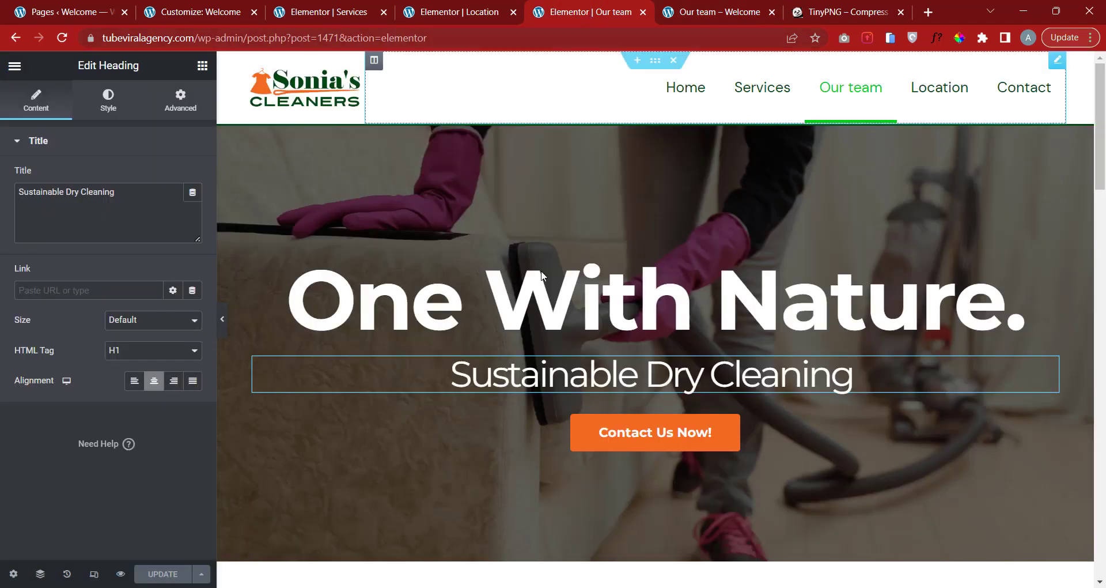
{"action": "scroll", "coordinate": [775, 499], "scroll_direction": "down", "scroll_amount": 3}
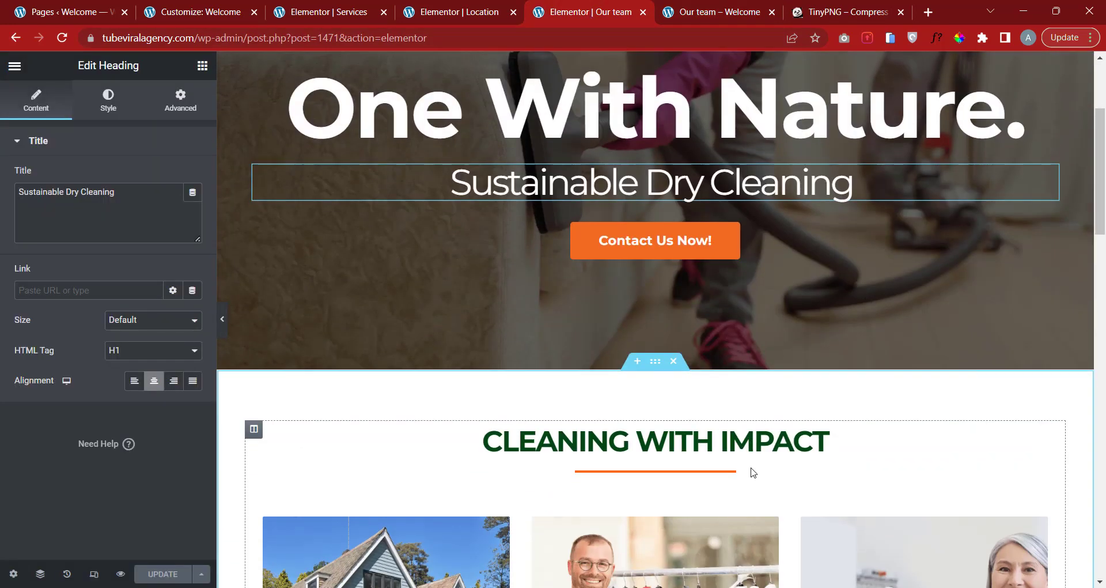
{"action": "scroll", "coordinate": [753, 469], "scroll_direction": "up", "scroll_amount": 3}
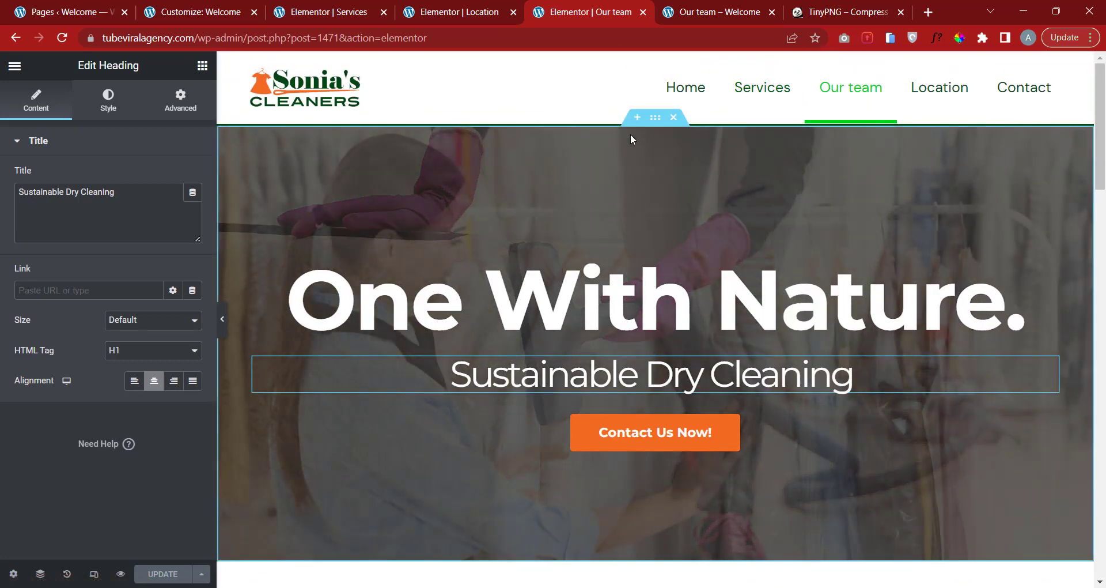
{"action": "left_click", "coordinate": [637, 118]}
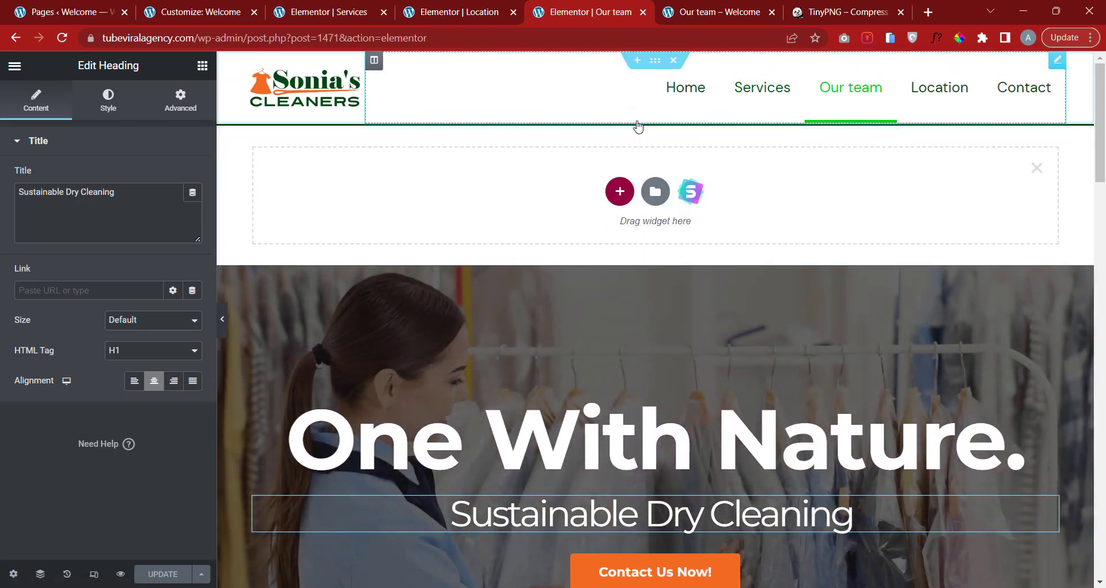
{"action": "left_click", "coordinate": [655, 192]}
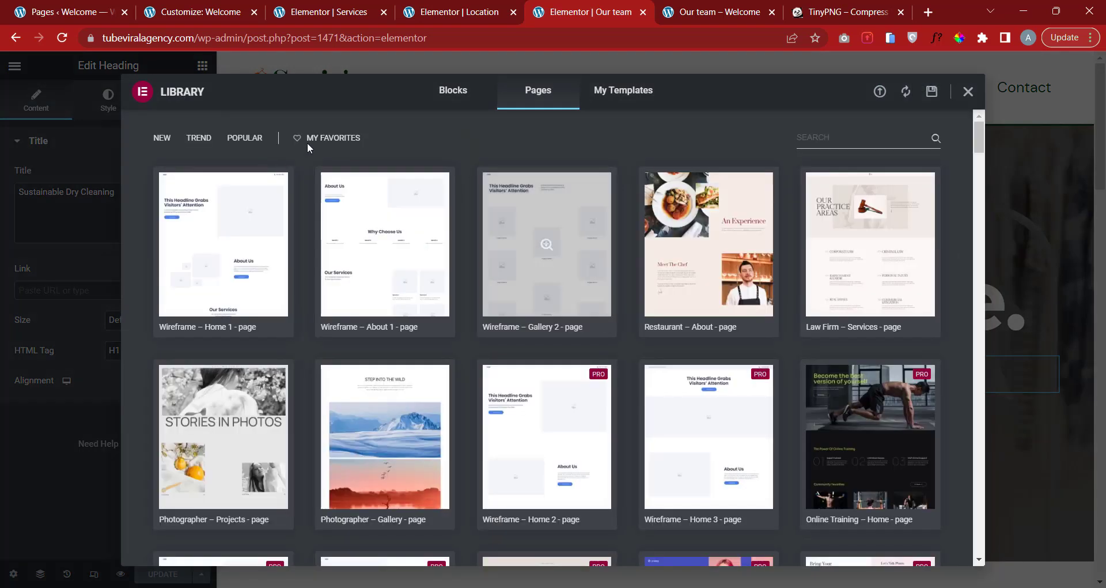
Show the library's block templates and filter them to the Team category.
{"action": "left_click", "coordinate": [454, 93]}
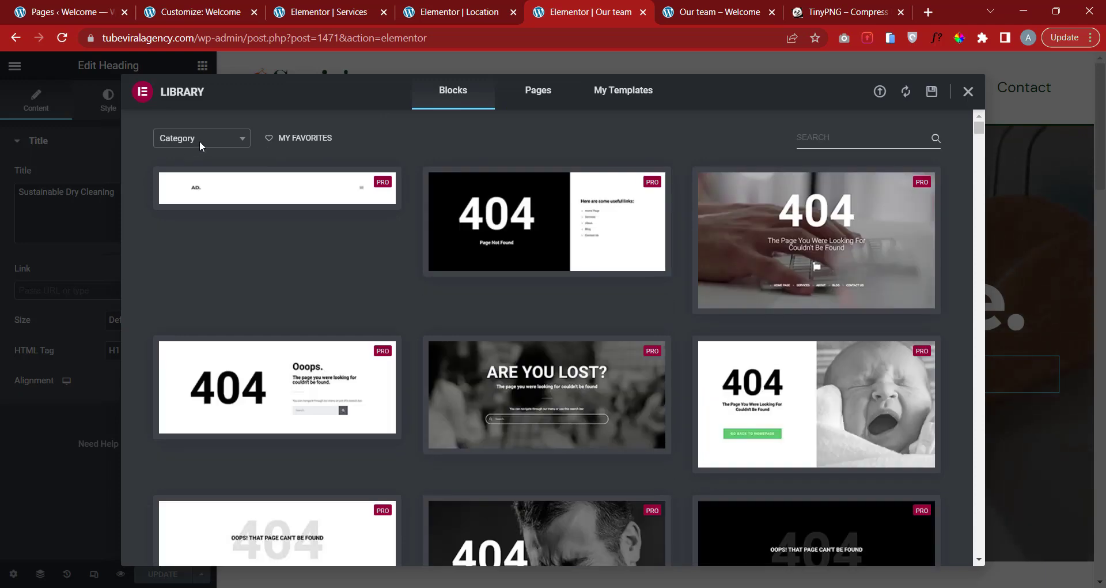
{"action": "left_click", "coordinate": [200, 140]}
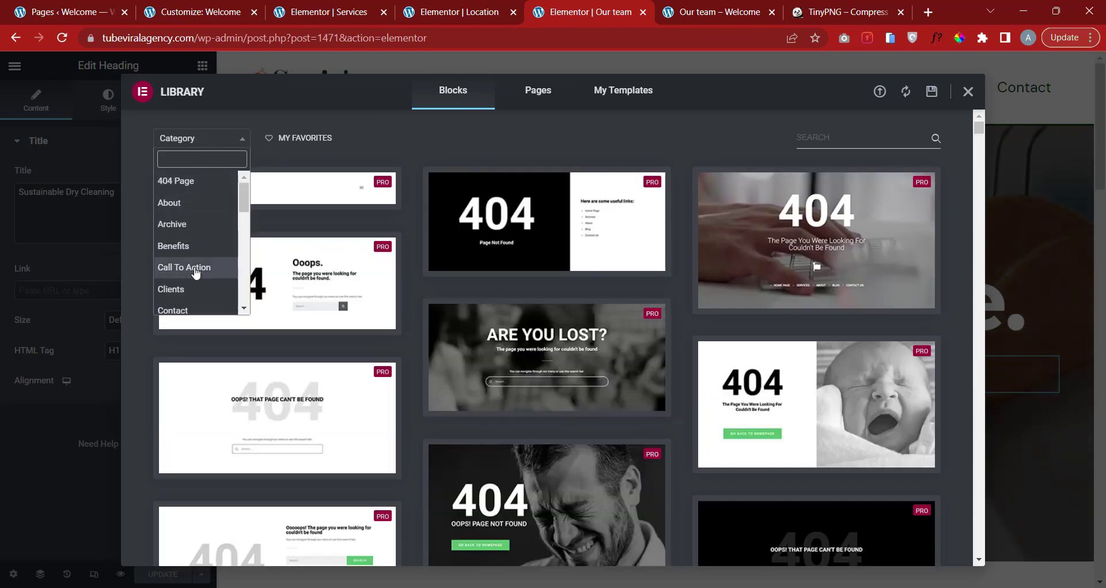
{"action": "scroll", "coordinate": [197, 272], "scroll_direction": "down", "scroll_amount": 4}
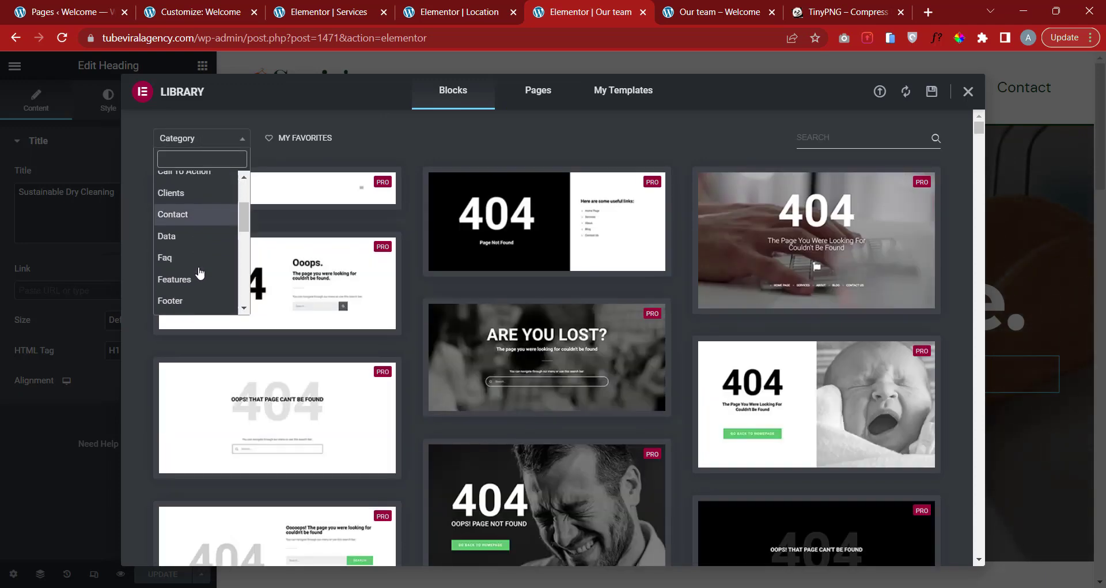
{"action": "scroll", "coordinate": [200, 273], "scroll_direction": "down", "scroll_amount": 5}
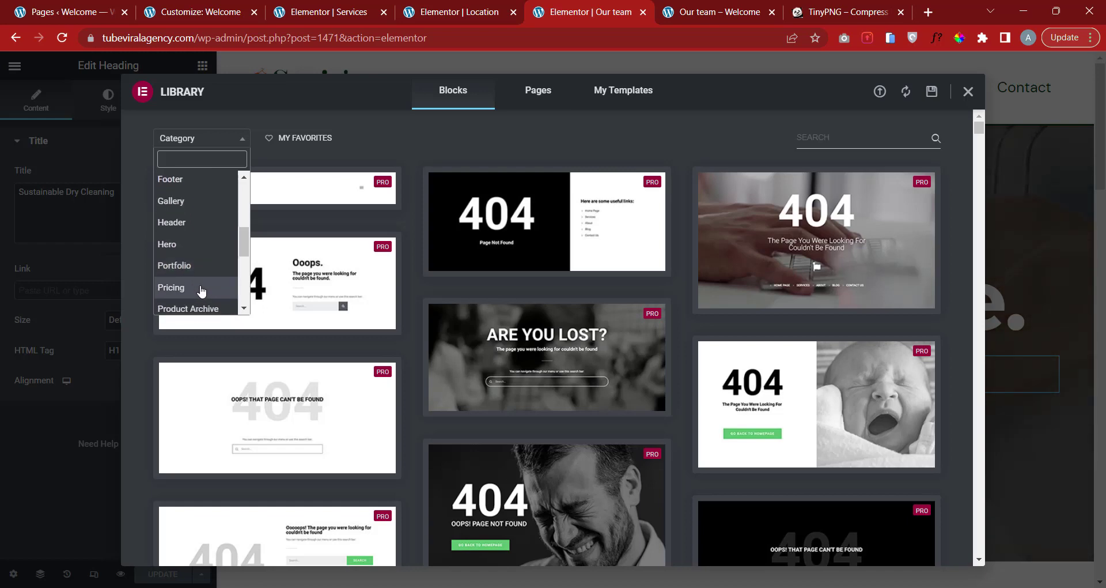
{"action": "scroll", "coordinate": [201, 291], "scroll_direction": "down", "scroll_amount": 5}
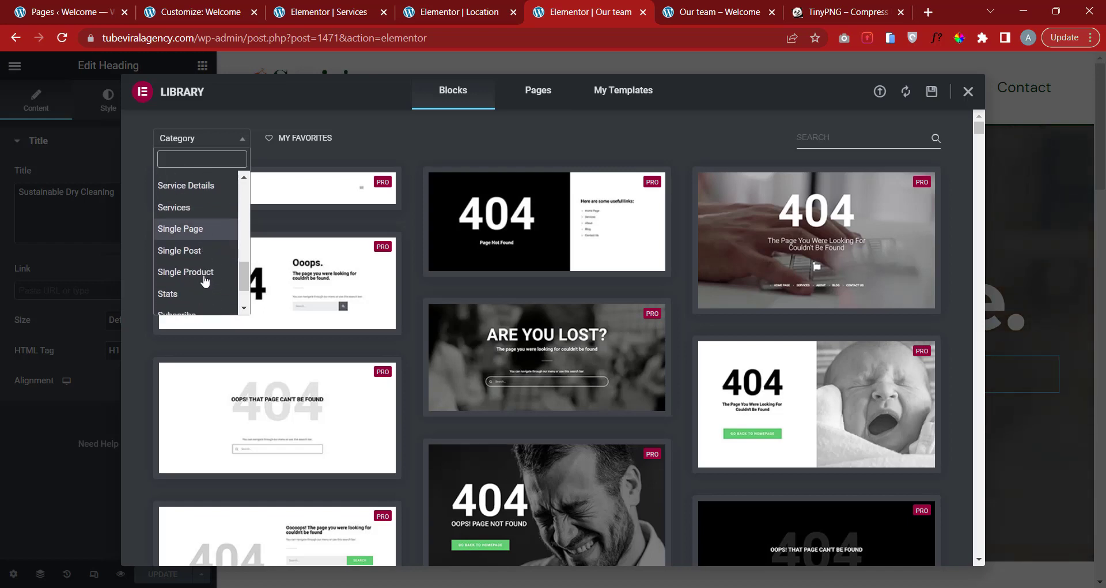
{"action": "scroll", "coordinate": [202, 282], "scroll_direction": "down", "scroll_amount": 2}
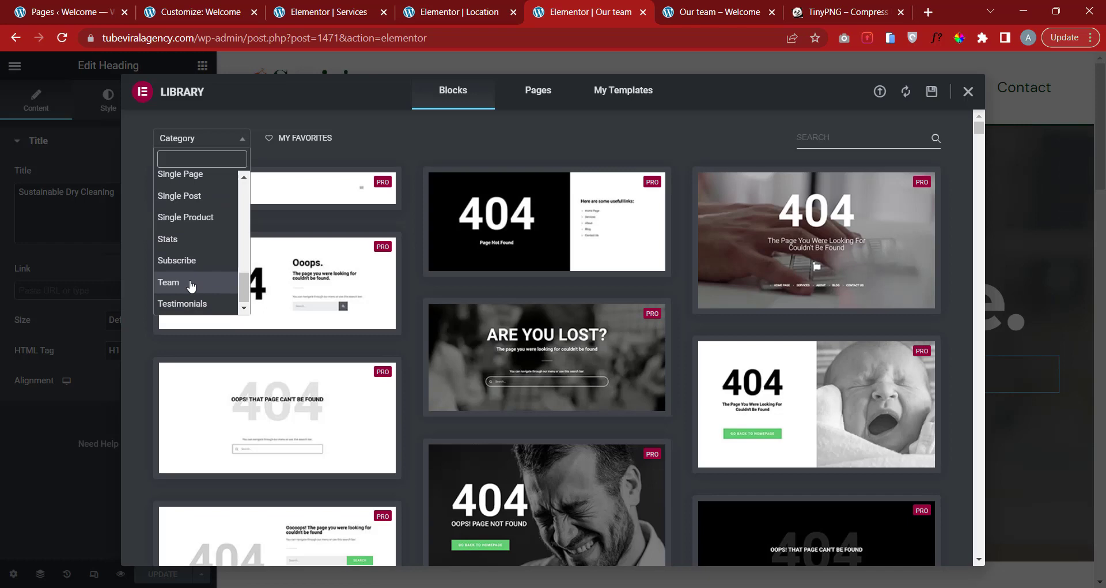
{"action": "left_click", "coordinate": [192, 284]}
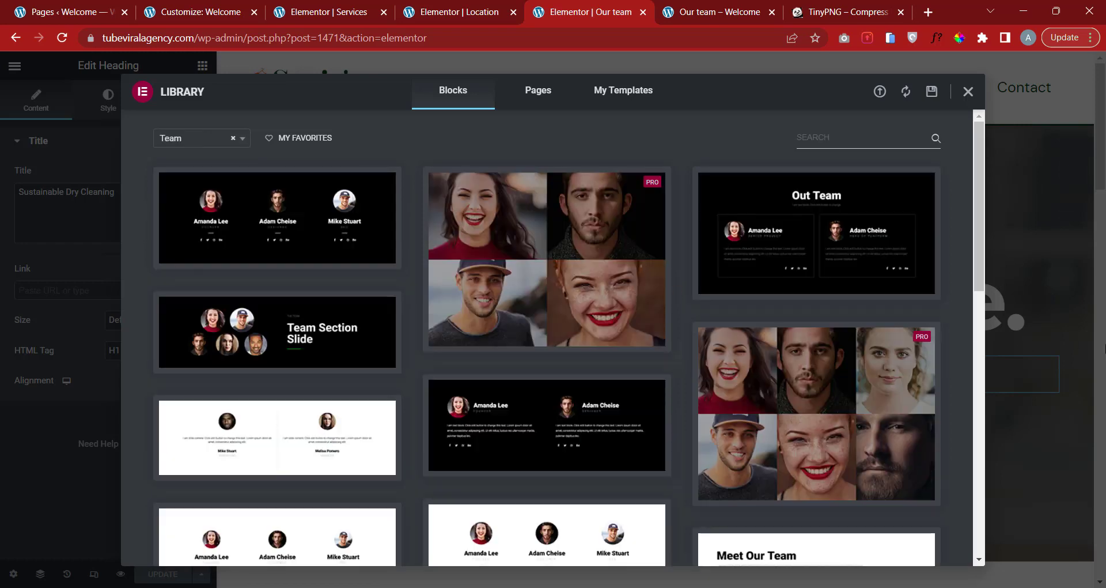
Review the Team block templates and check the Our team photos, titles and names in the Word document.
{"action": "scroll", "coordinate": [841, 329], "scroll_direction": "down", "scroll_amount": 3}
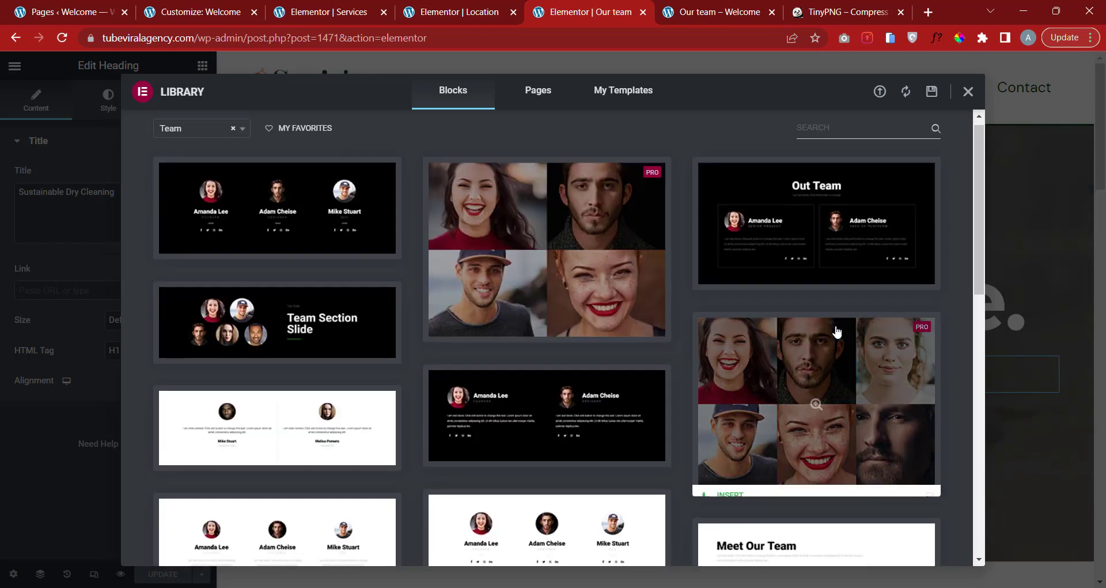
{"action": "scroll", "coordinate": [887, 324], "scroll_direction": "down", "scroll_amount": 2}
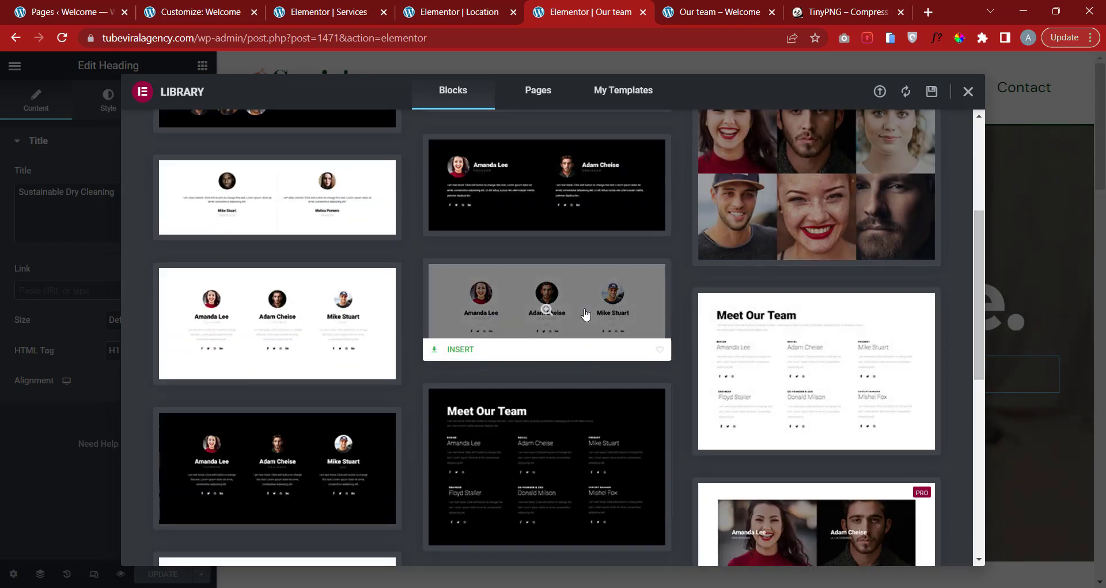
{"action": "scroll", "coordinate": [585, 308], "scroll_direction": "down", "scroll_amount": 3}
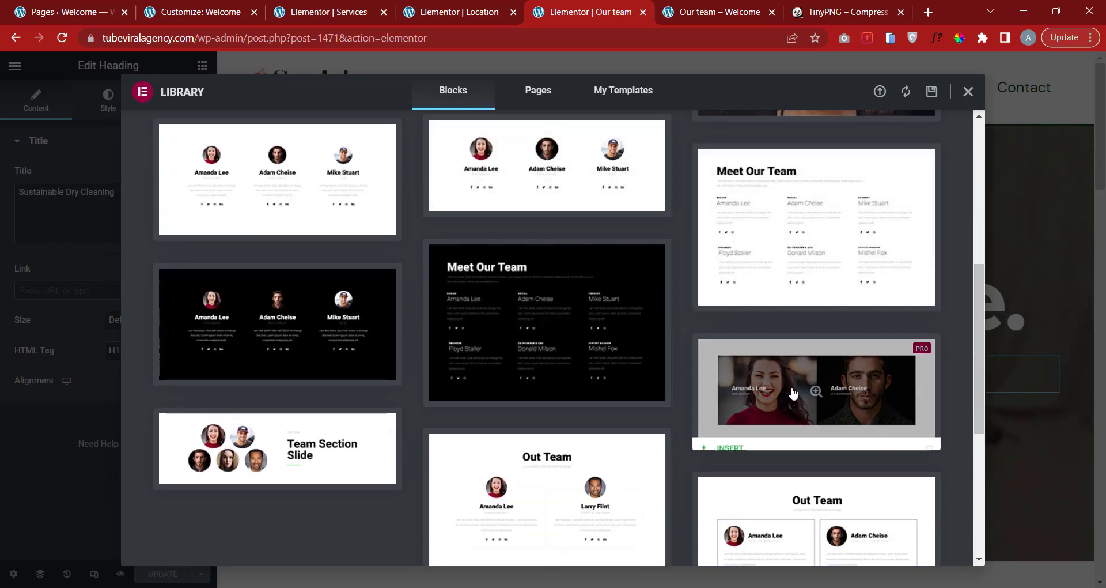
{"action": "scroll", "coordinate": [928, 369], "scroll_direction": "down", "scroll_amount": 3}
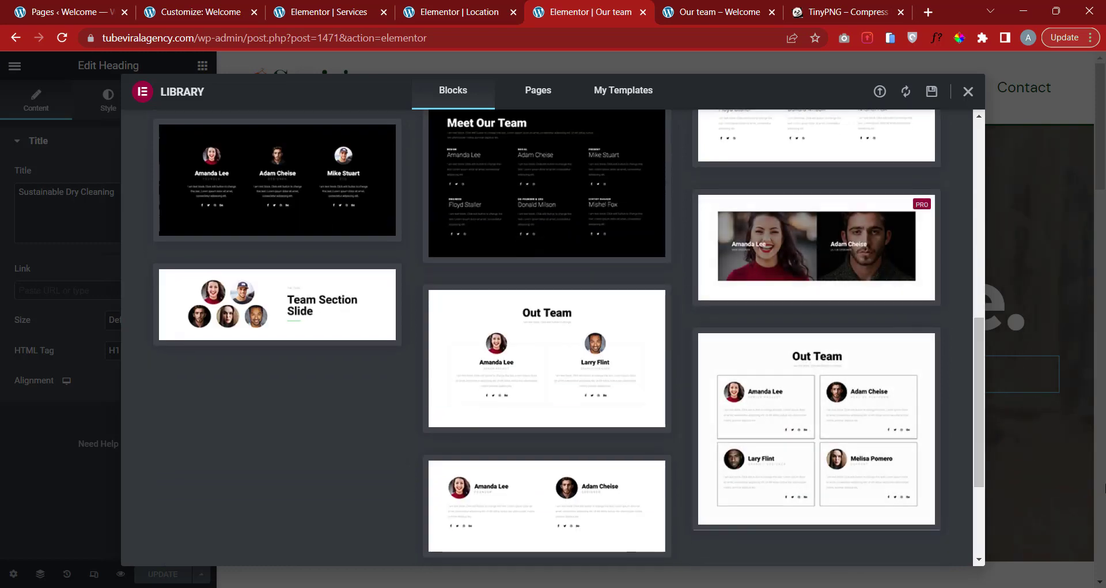
{"action": "scroll", "coordinate": [817, 417], "scroll_direction": "up", "scroll_amount": 2}
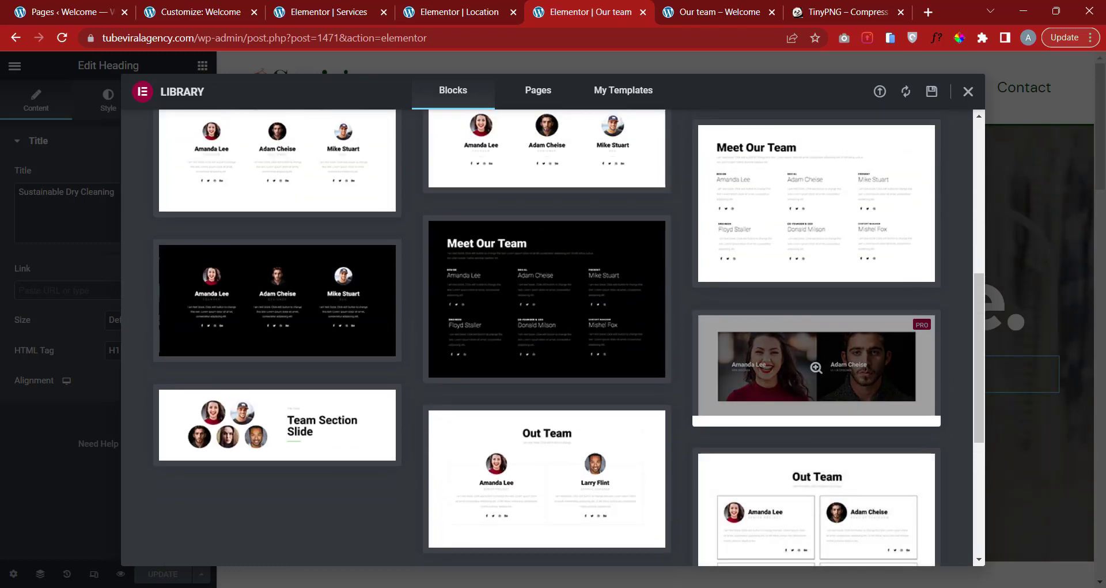
{"action": "key", "text": "alt+Tab"}
{"action": "scroll", "coordinate": [459, 428], "scroll_direction": "down", "scroll_amount": 7}
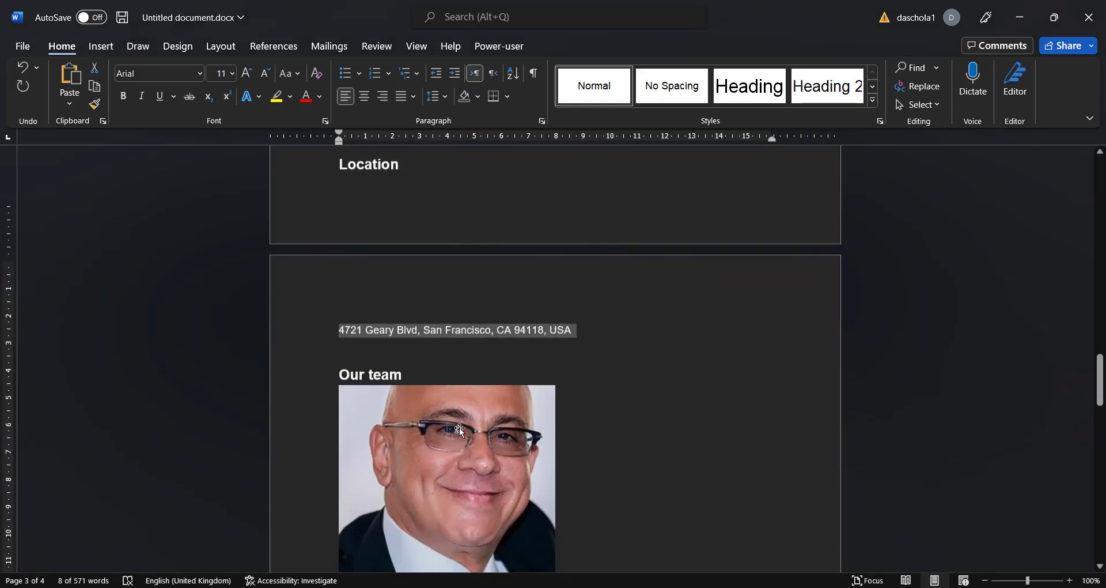
{"action": "scroll", "coordinate": [463, 429], "scroll_direction": "down", "scroll_amount": 10}
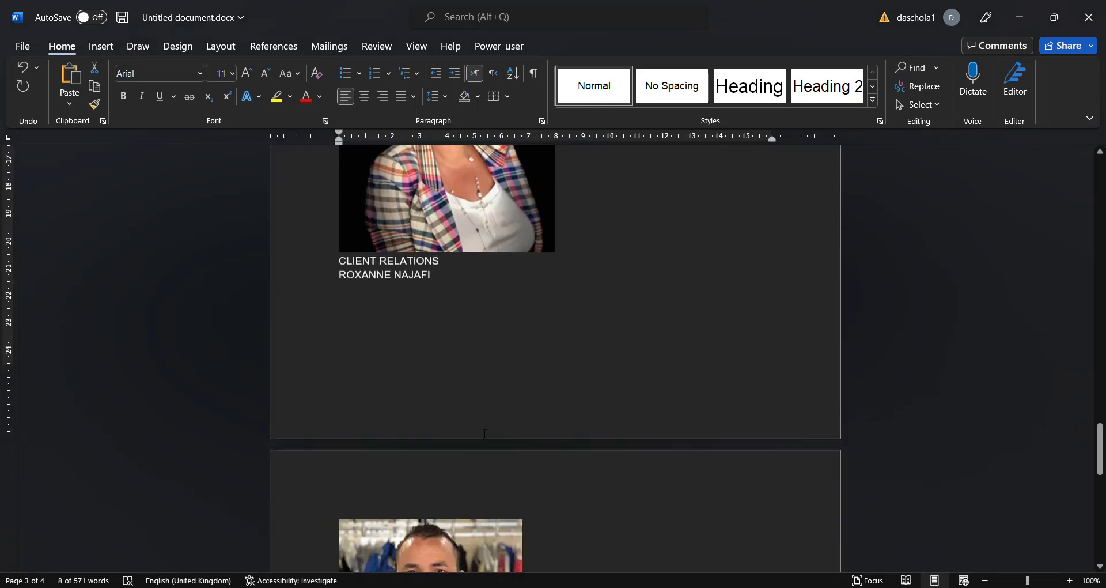
{"action": "key", "text": "alt+Tab"}
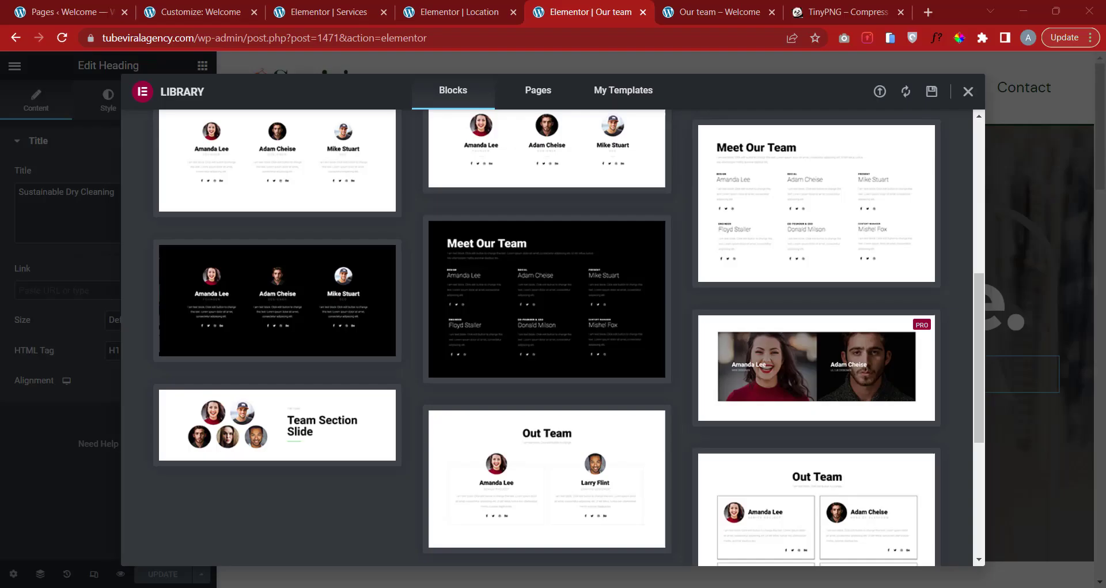
Compare the Team block layouts in the Elementor library with the last team member's entry in the Word document.
{"action": "scroll", "coordinate": [901, 420], "scroll_direction": "down", "scroll_amount": 2}
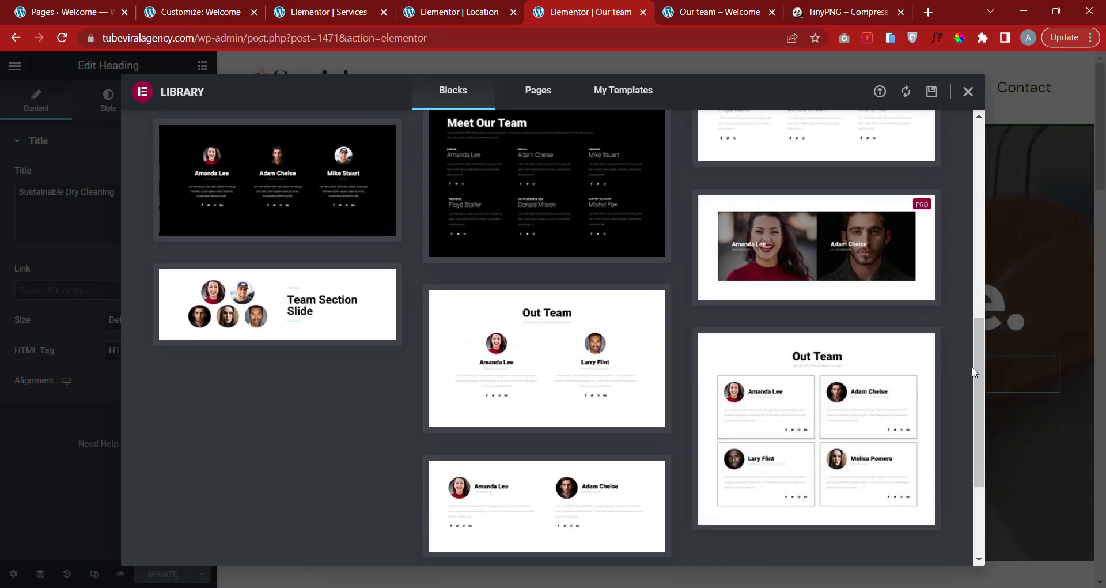
{"action": "scroll", "coordinate": [974, 372], "scroll_direction": "down", "scroll_amount": 1}
{"action": "scroll", "coordinate": [733, 365], "scroll_direction": "up", "scroll_amount": 5}
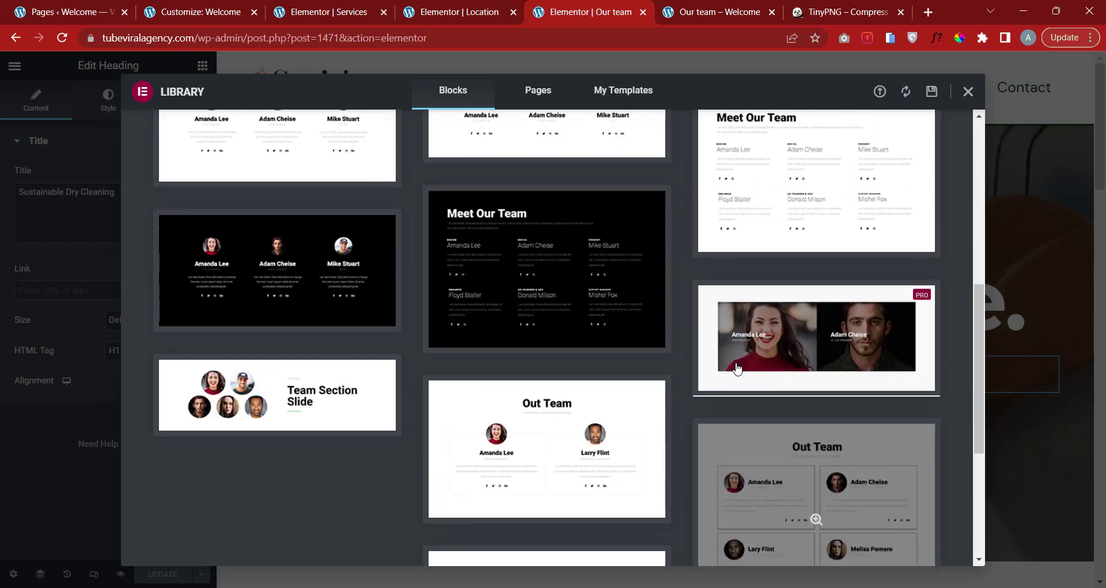
{"action": "scroll", "coordinate": [740, 368], "scroll_direction": "up", "scroll_amount": 1}
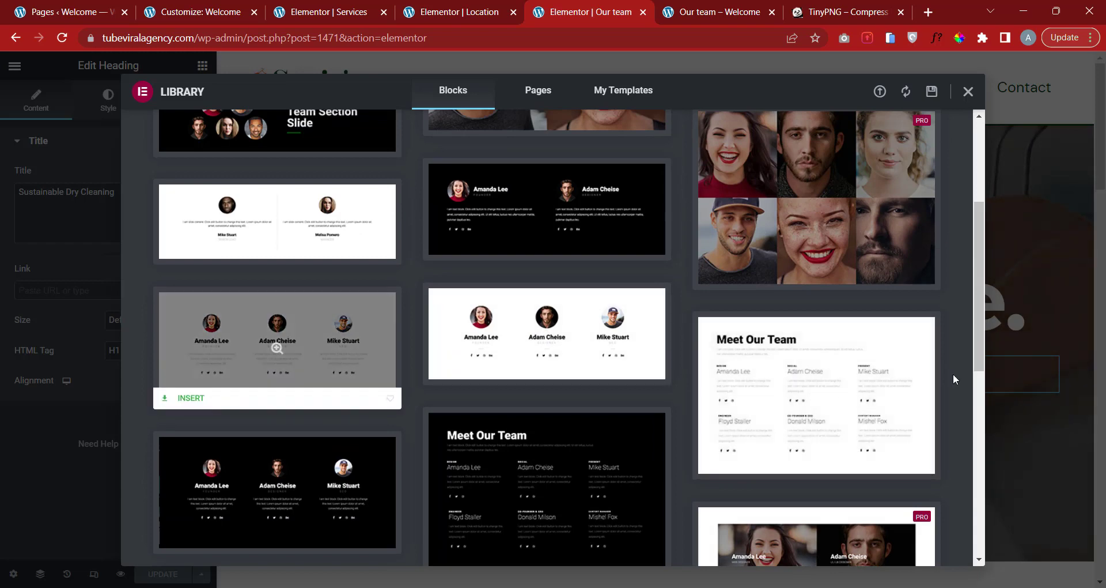
{"action": "scroll", "coordinate": [922, 385], "scroll_direction": "up", "scroll_amount": 2}
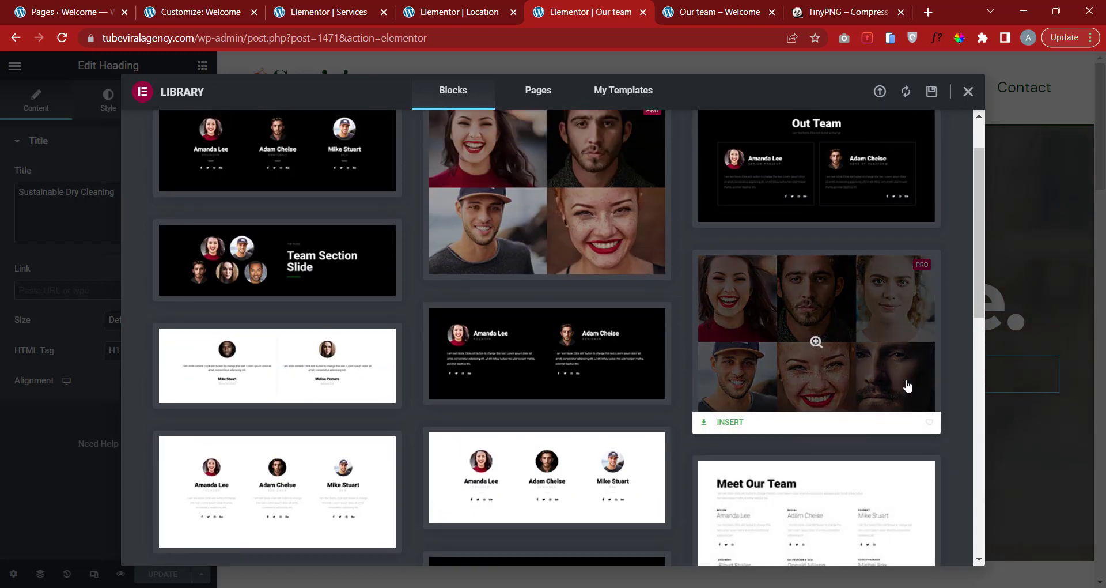
{"action": "scroll", "coordinate": [908, 386], "scroll_direction": "up", "scroll_amount": 1}
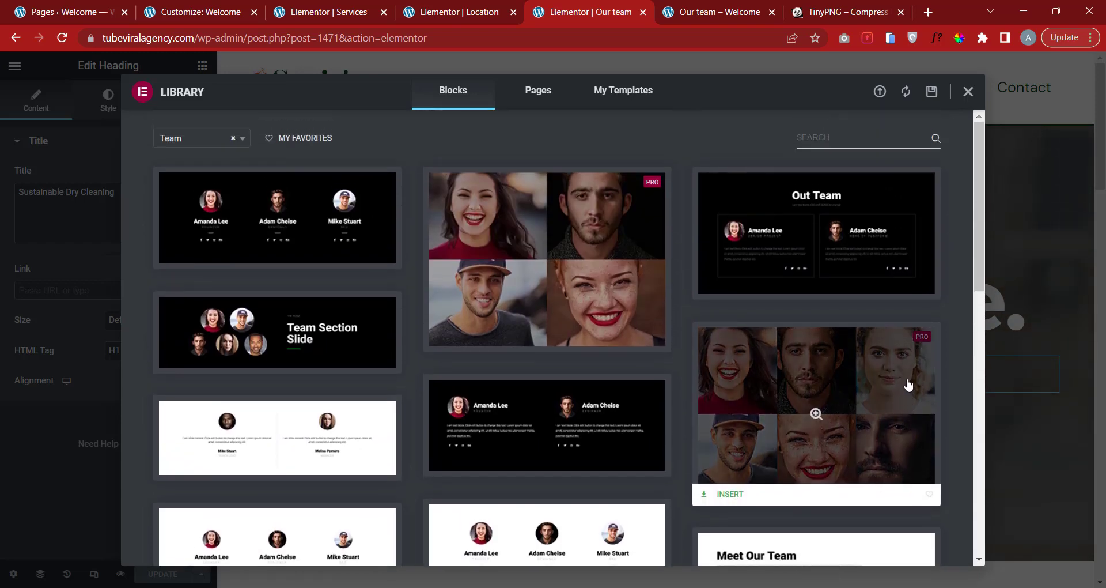
{"action": "scroll", "coordinate": [908, 384], "scroll_direction": "down", "scroll_amount": 6}
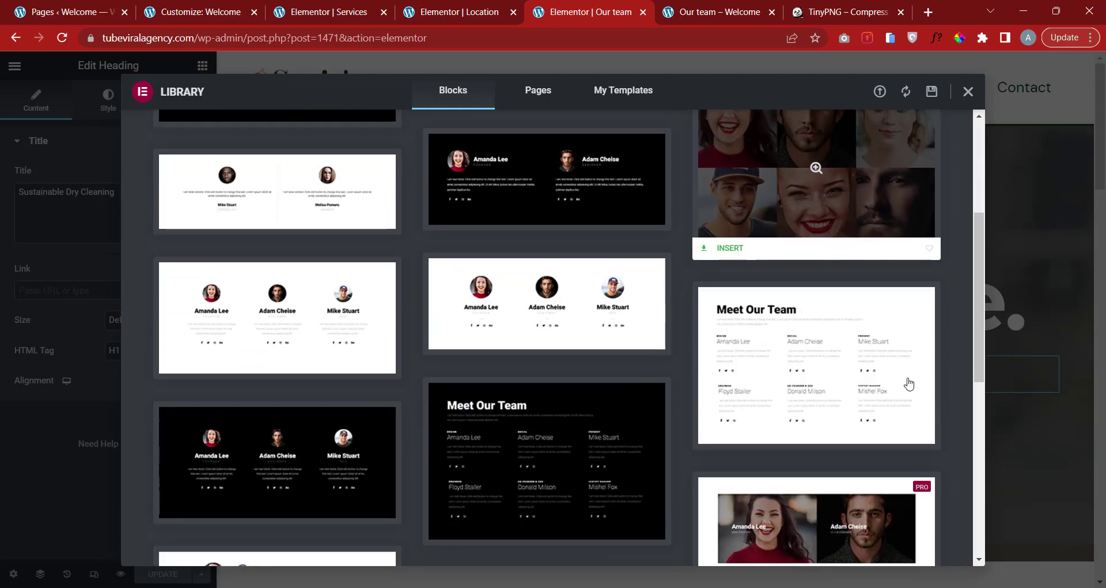
{"action": "key", "text": "alt+Tab"}
{"action": "scroll", "coordinate": [455, 443], "scroll_direction": "down", "scroll_amount": 1}
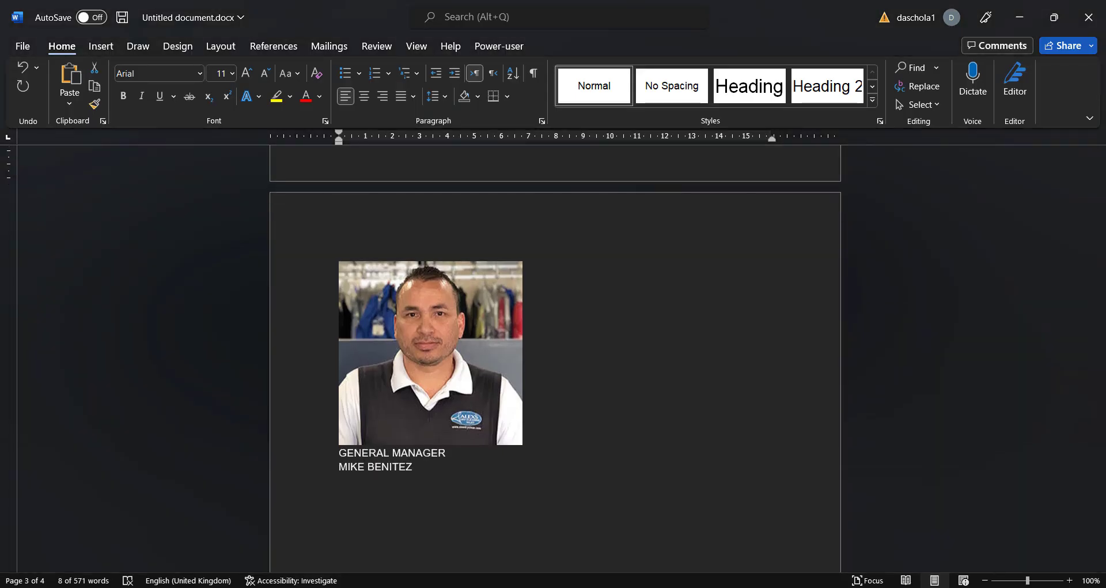
{"action": "key", "text": "alt+Tab"}
Back in the Elementor library, try to insert the white three-member Team block without description text.
{"action": "scroll", "coordinate": [563, 312], "scroll_direction": "down", "scroll_amount": 4}
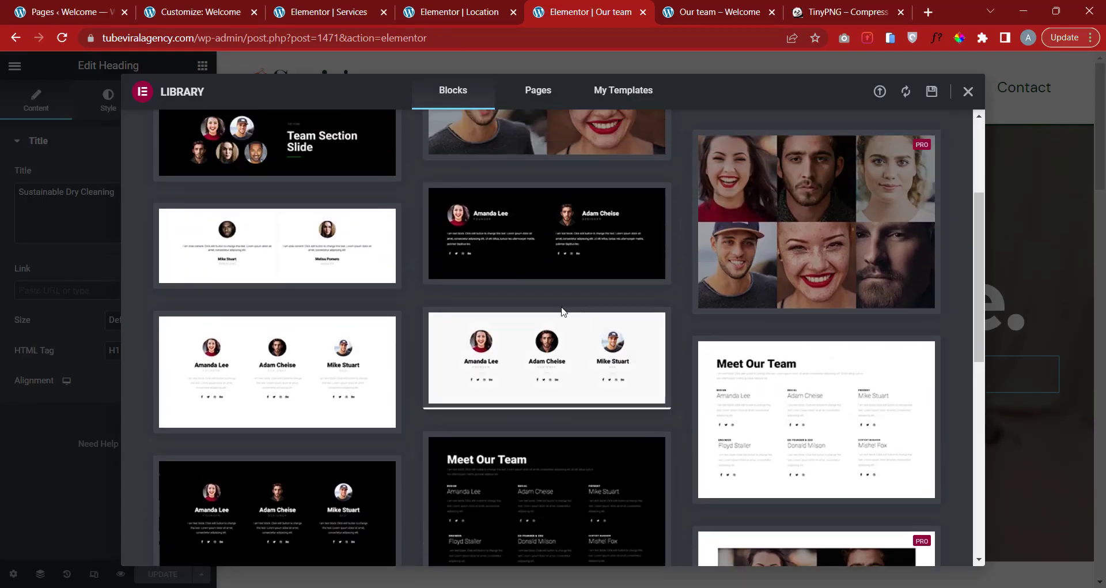
{"action": "scroll", "coordinate": [546, 284], "scroll_direction": "up", "scroll_amount": 2}
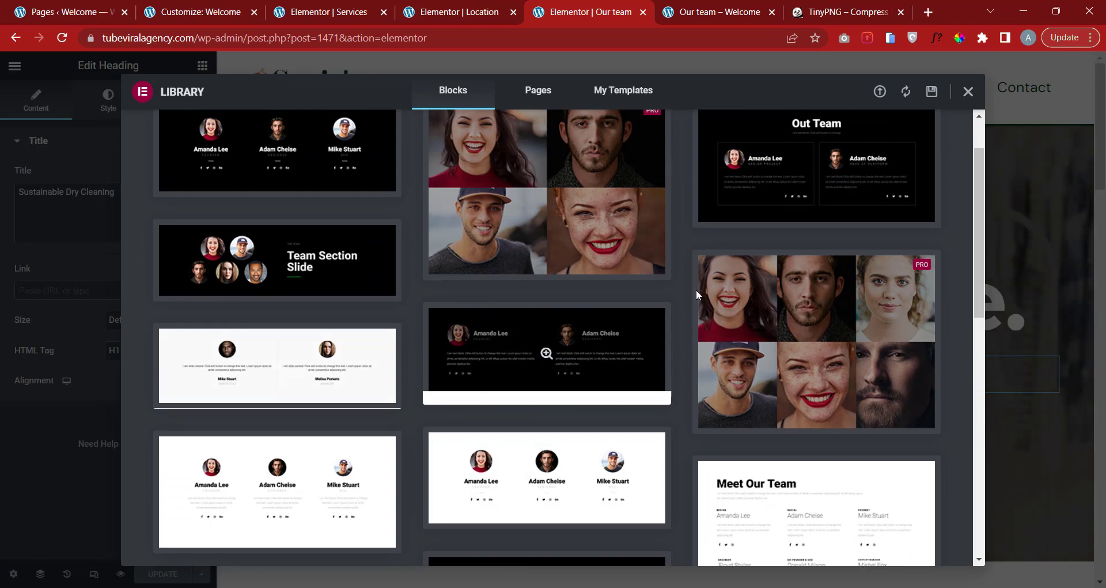
{"action": "scroll", "coordinate": [758, 385], "scroll_direction": "up", "scroll_amount": 2}
{"action": "scroll", "coordinate": [759, 387], "scroll_direction": "down", "scroll_amount": 8}
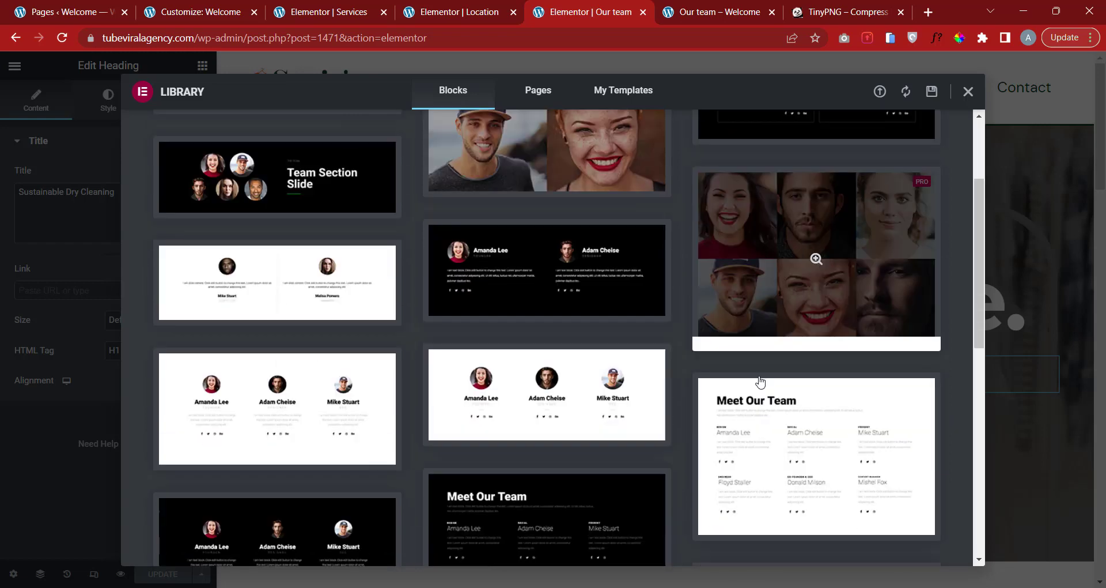
{"action": "scroll", "coordinate": [540, 462], "scroll_direction": "down", "scroll_amount": 2}
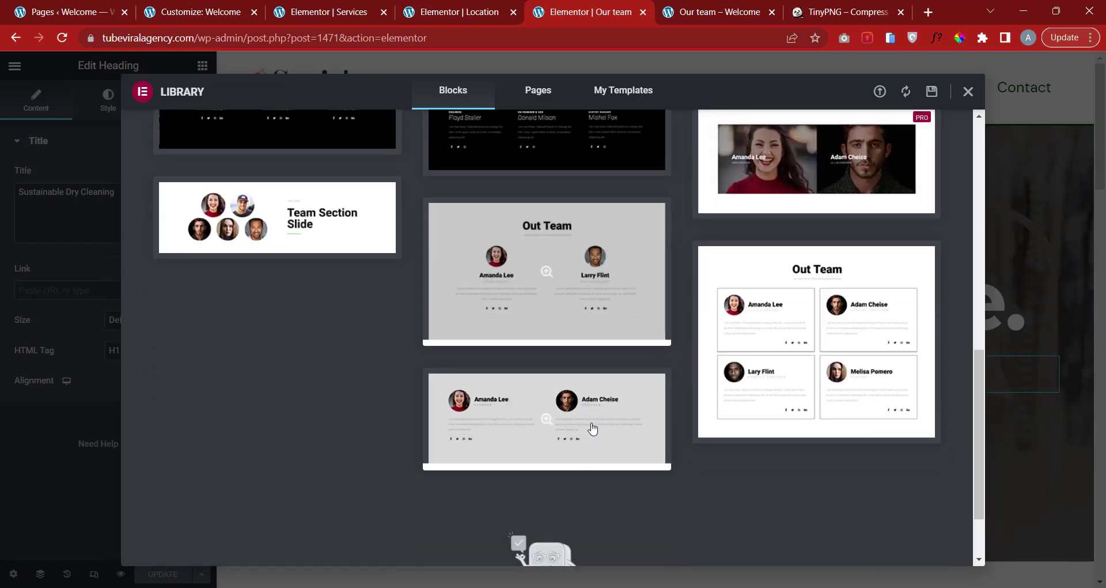
{"action": "scroll", "coordinate": [741, 298], "scroll_direction": "up", "scroll_amount": 5}
{"action": "scroll", "coordinate": [740, 298], "scroll_direction": "up", "scroll_amount": 2}
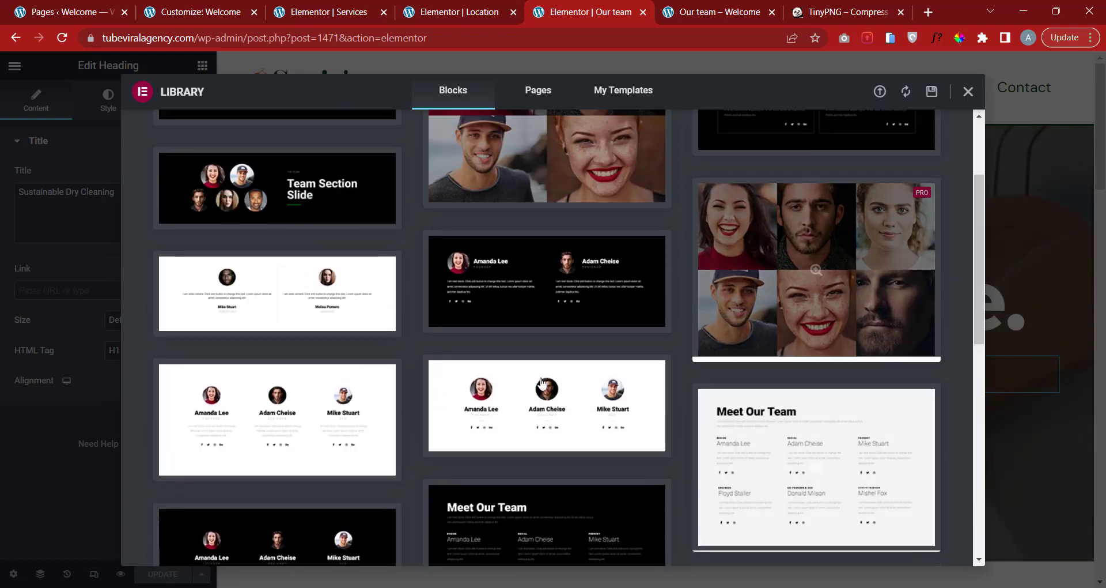
{"action": "left_click", "coordinate": [461, 446]}
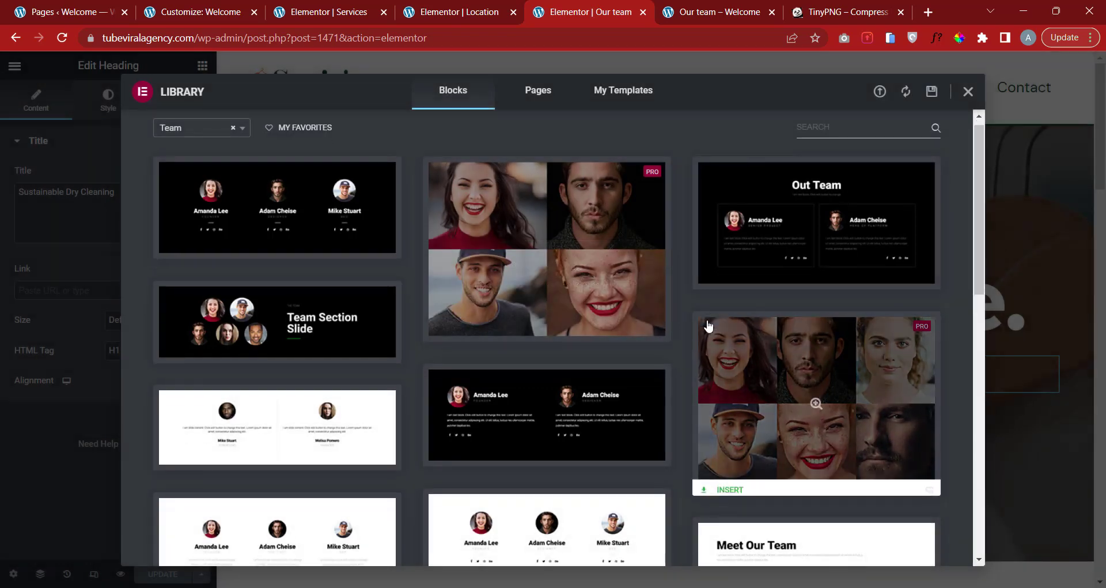
Try to insert the white three-member Team block with description text under each name.
{"action": "scroll", "coordinate": [706, 323], "scroll_direction": "down", "scroll_amount": 4}
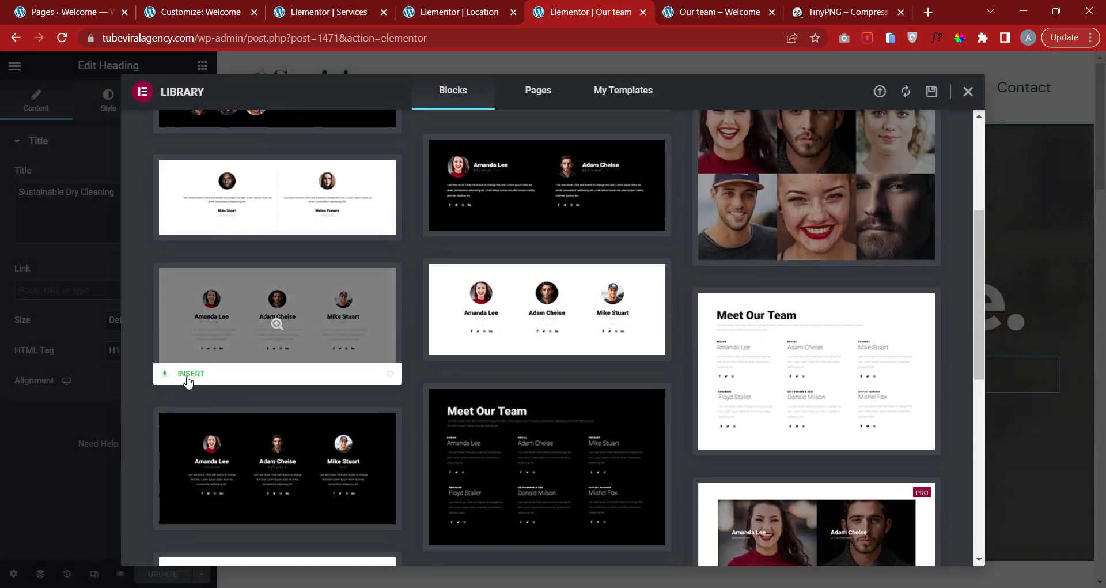
{"action": "left_click", "coordinate": [188, 375]}
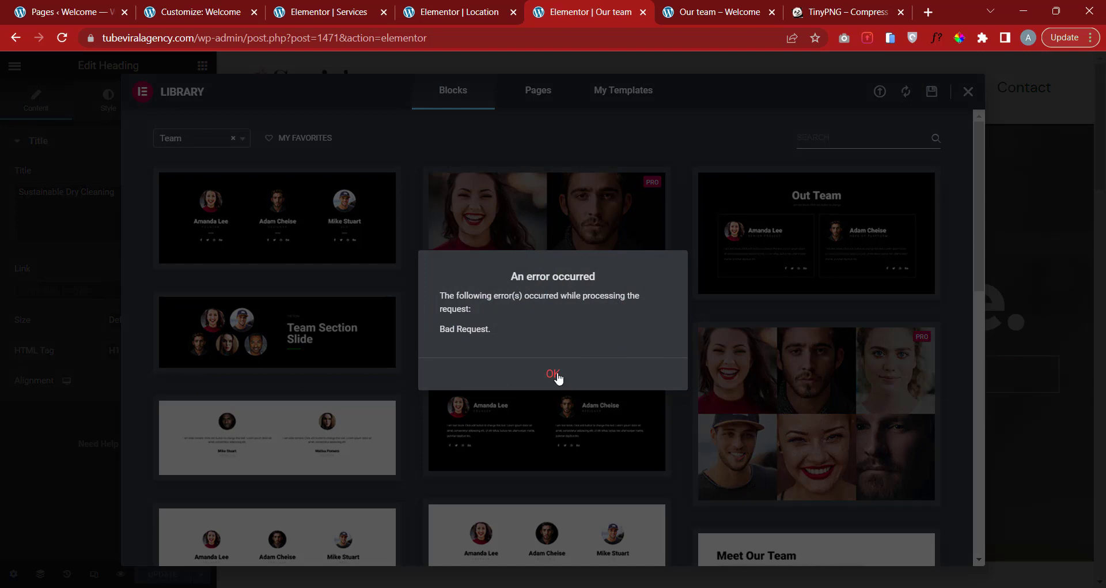
{"action": "left_click", "coordinate": [569, 378]}
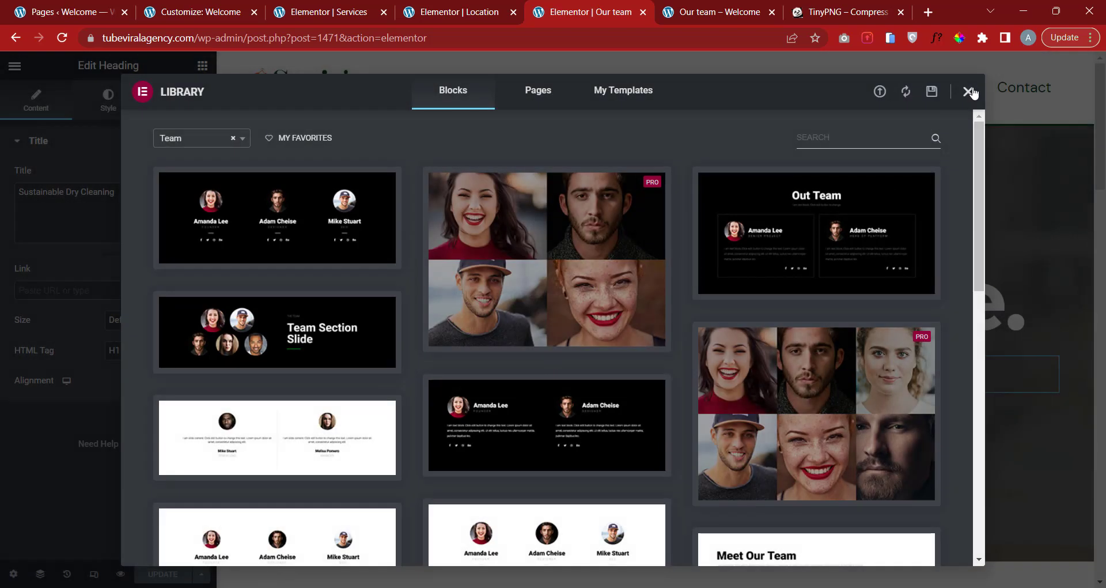
Reload the Our team editor and open the template library for a new empty section above the "One With Nature." hero.
{"action": "left_click", "coordinate": [968, 91]}
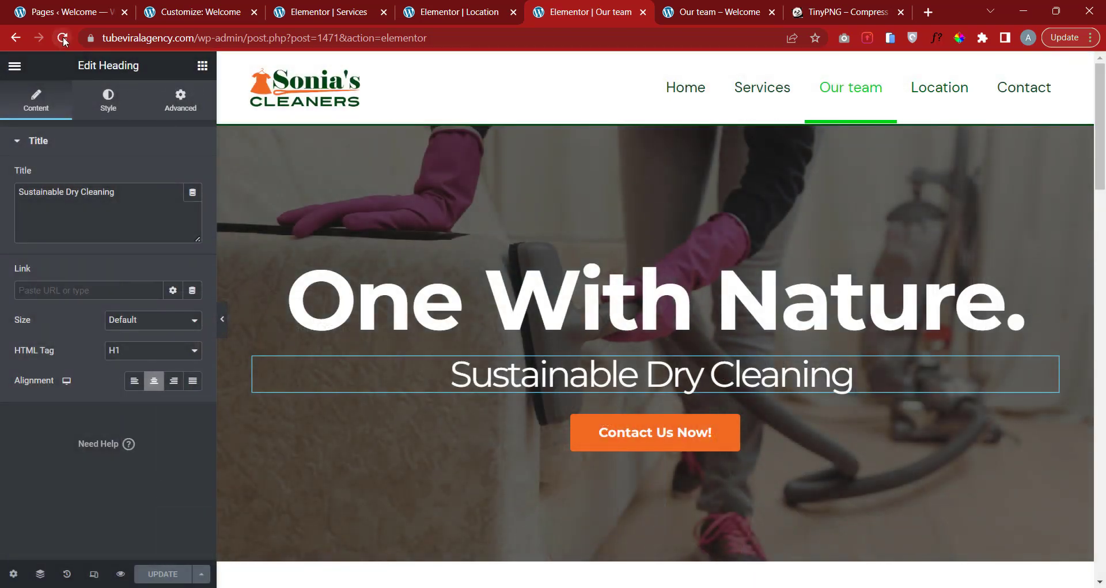
{"action": "left_click", "coordinate": [63, 38]}
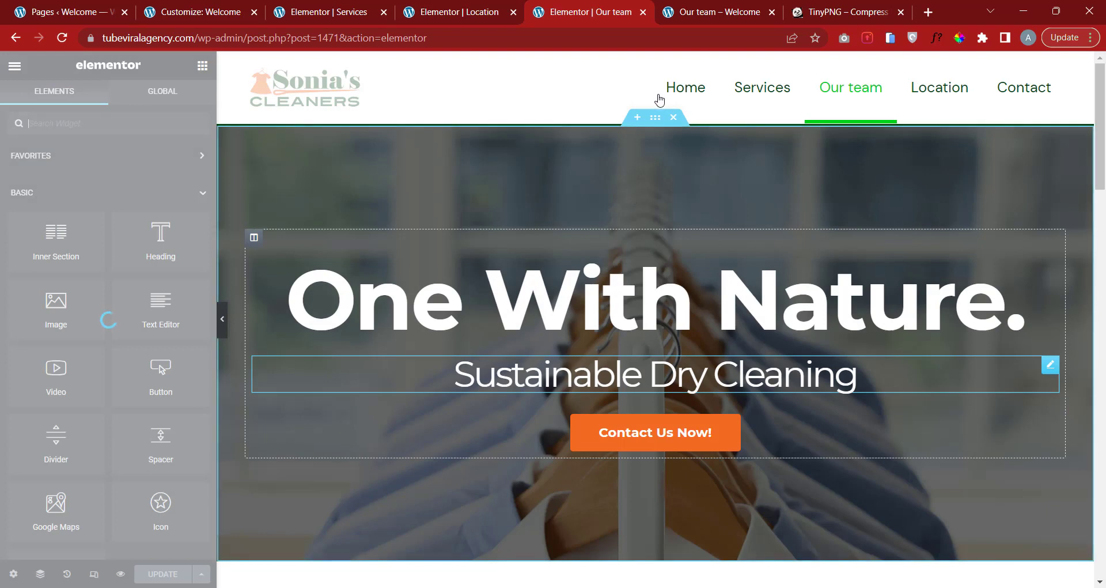
{"action": "left_click", "coordinate": [634, 127]}
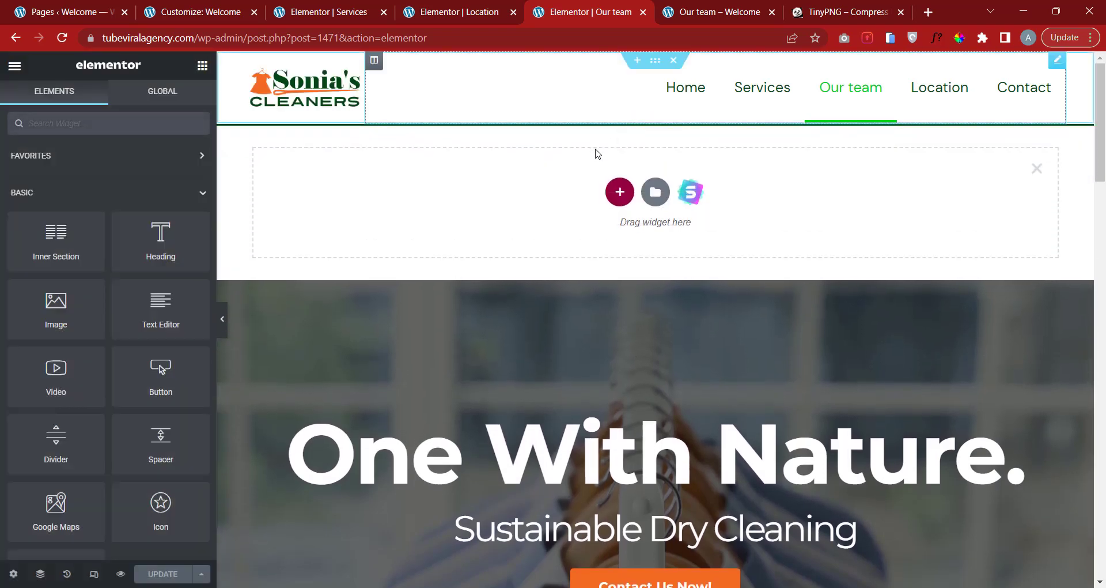
{"action": "left_click", "coordinate": [655, 198]}
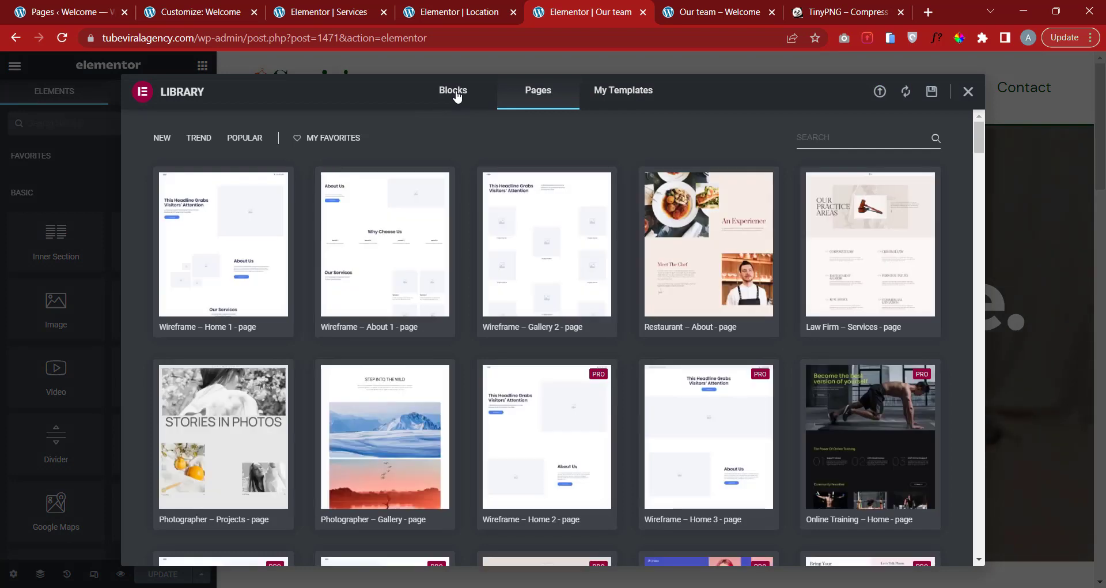
Show the library's block templates and filter them to the Team category.
{"action": "left_click", "coordinate": [455, 92]}
{"action": "left_click", "coordinate": [198, 141]}
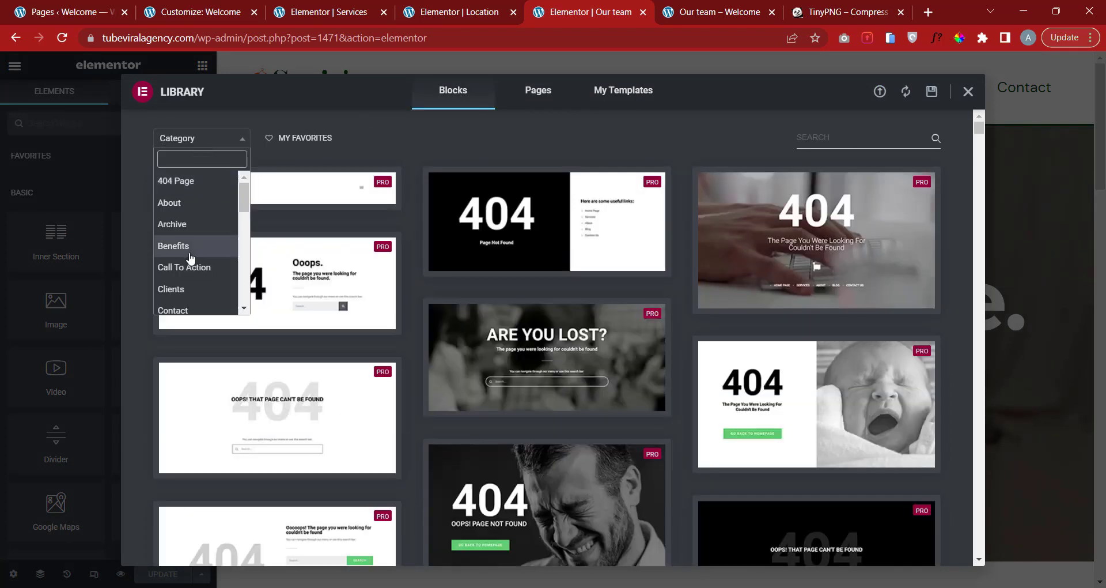
{"action": "scroll", "coordinate": [198, 262], "scroll_direction": "down", "scroll_amount": 7}
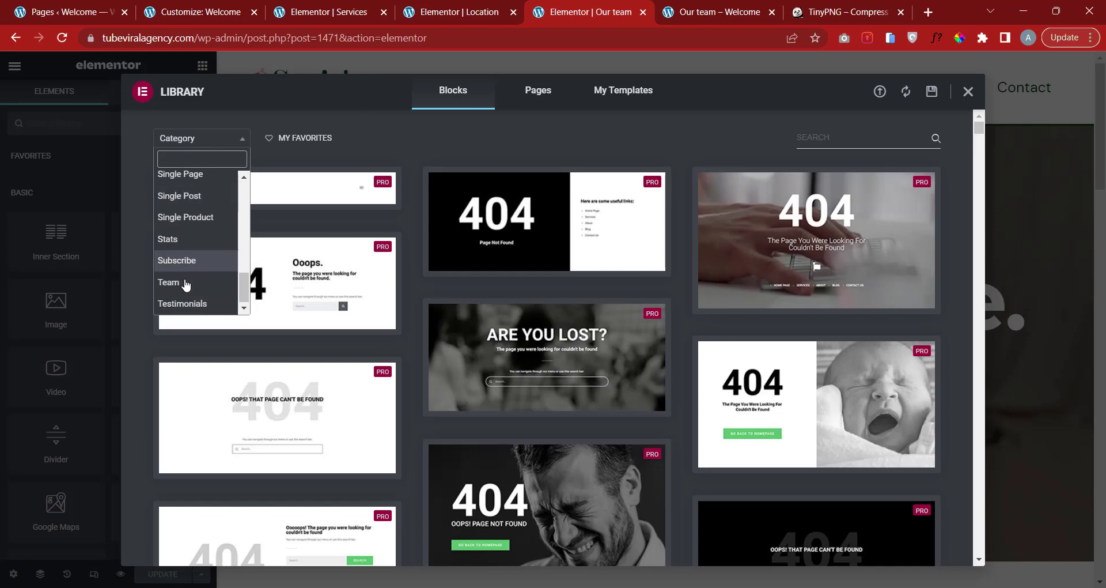
{"action": "left_click", "coordinate": [188, 288]}
Try again to insert the white three-member Team block without description text.
{"action": "scroll", "coordinate": [569, 337], "scroll_direction": "down", "scroll_amount": 2}
{"action": "scroll", "coordinate": [569, 337], "scroll_direction": "down", "scroll_amount": 3}
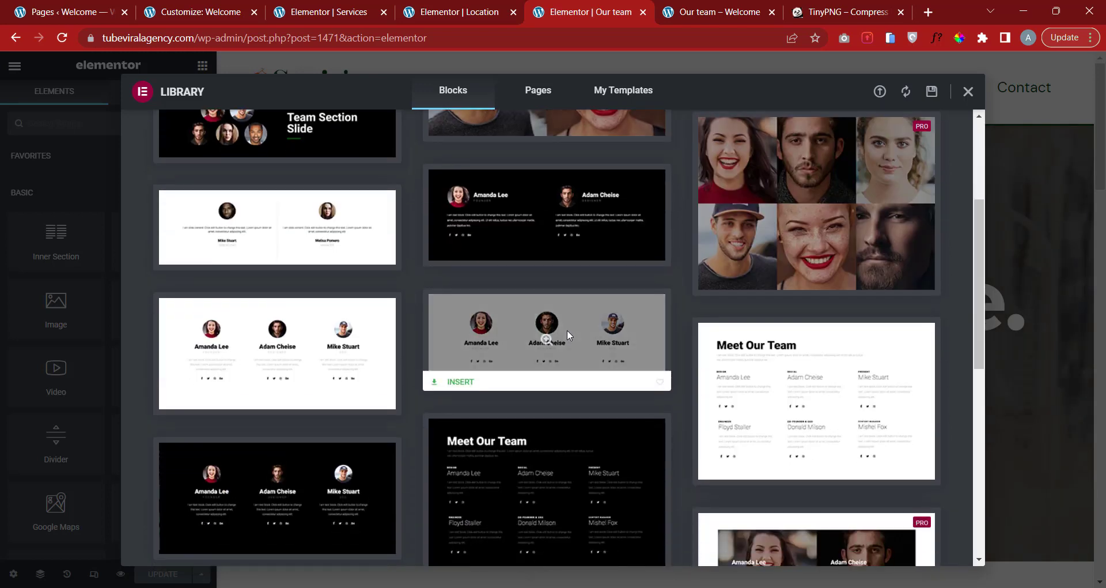
{"action": "scroll", "coordinate": [460, 329], "scroll_direction": "down", "scroll_amount": 1}
{"action": "left_click", "coordinate": [459, 328]}
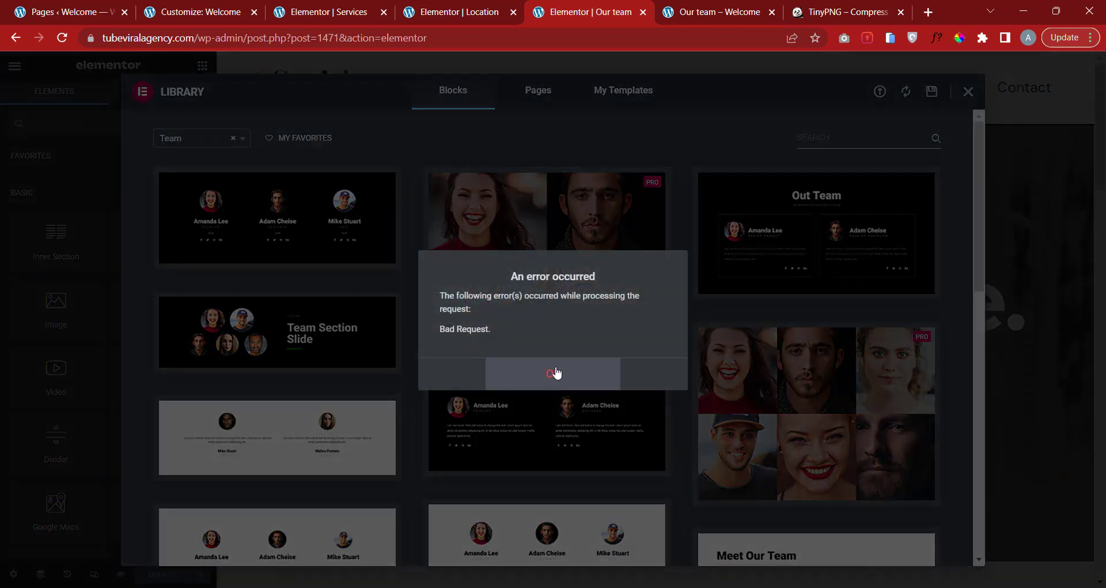
{"action": "left_click", "coordinate": [557, 374]}
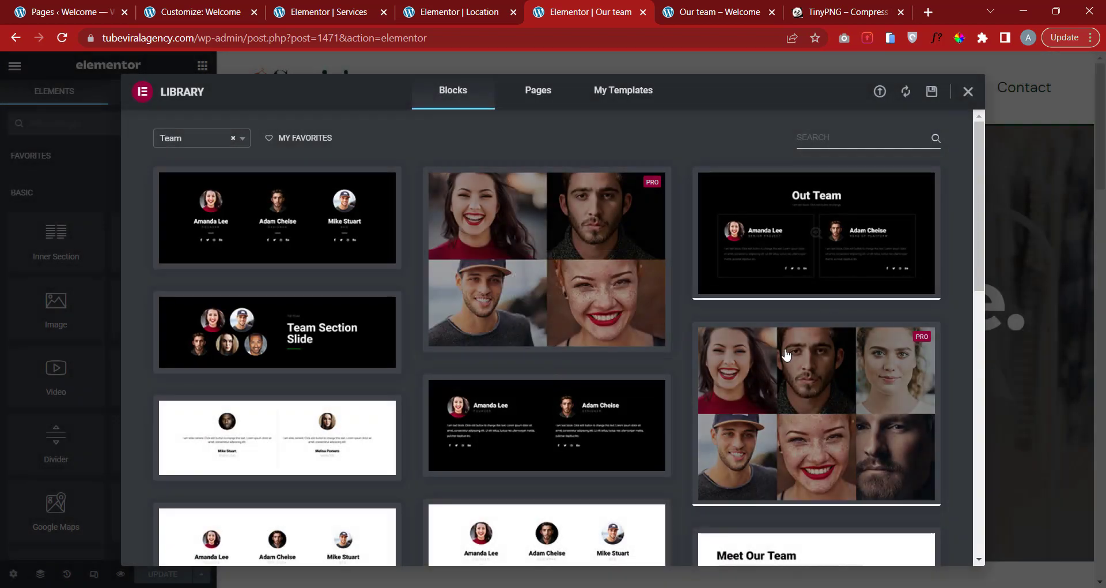
Insert the white "Out Team" block with four bordered member cards above the hero section.
{"action": "scroll", "coordinate": [806, 345], "scroll_direction": "down", "scroll_amount": 10}
{"action": "scroll", "coordinate": [847, 379], "scroll_direction": "down", "scroll_amount": 1}
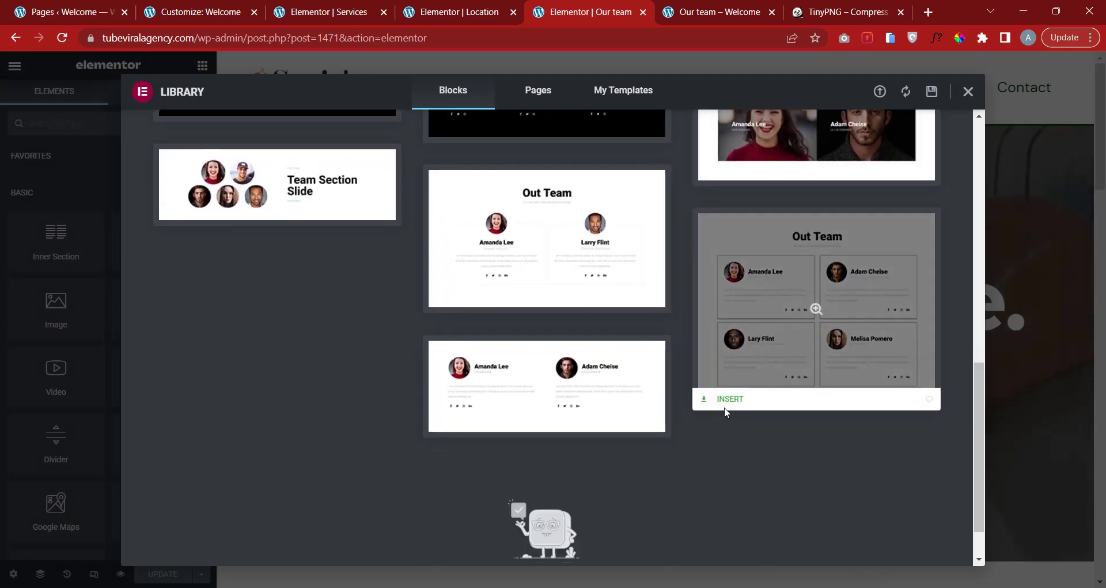
{"action": "left_click", "coordinate": [727, 399]}
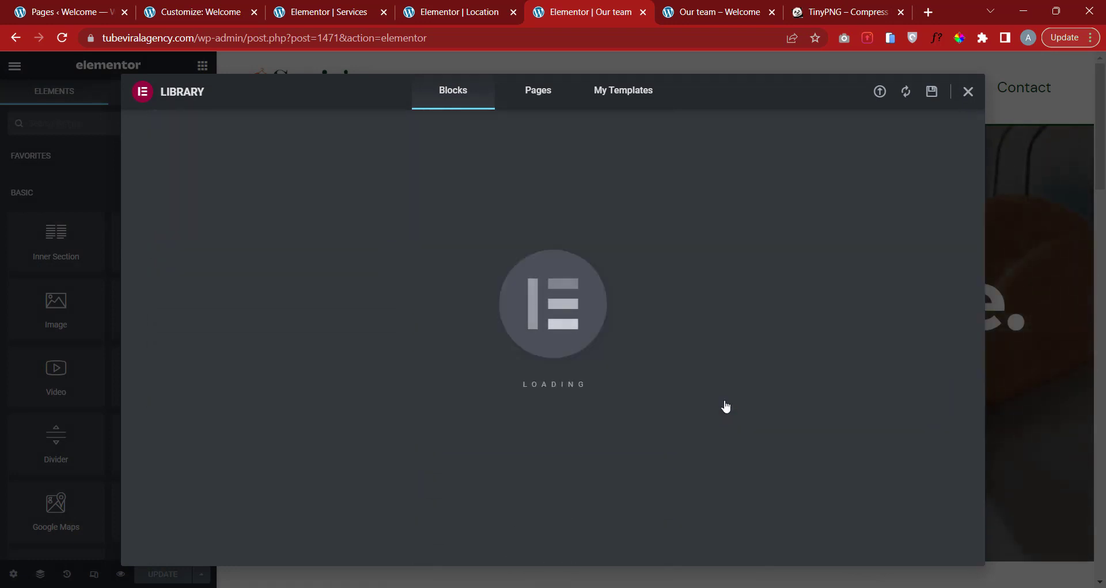
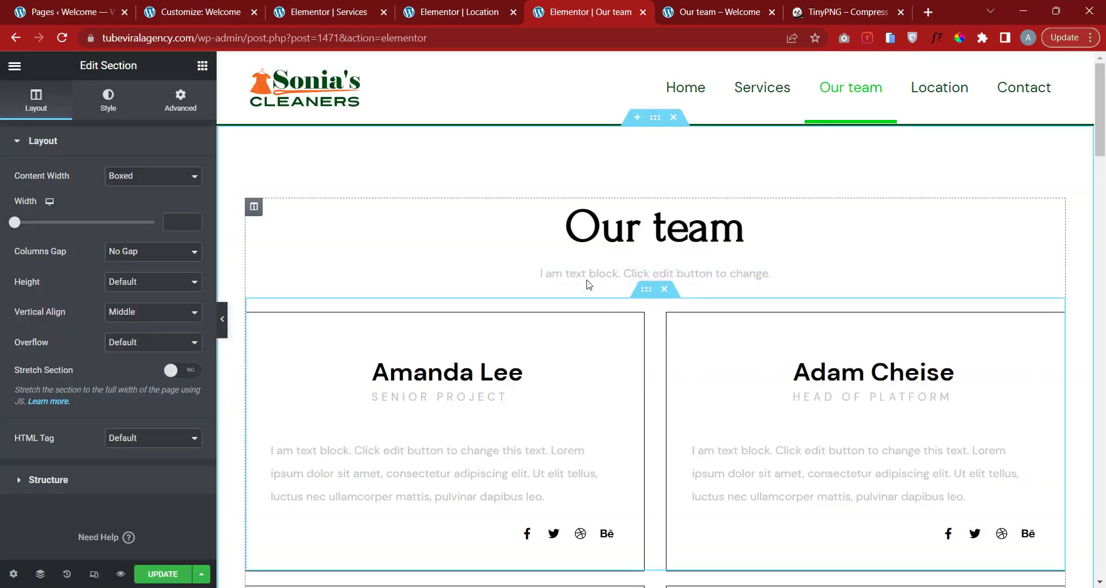
Move the inserted team section below the "One With Nature." hero section.
{"action": "scroll", "coordinate": [605, 501], "scroll_direction": "down", "scroll_amount": 2}
{"action": "scroll", "coordinate": [659, 395], "scroll_direction": "up", "scroll_amount": 2}
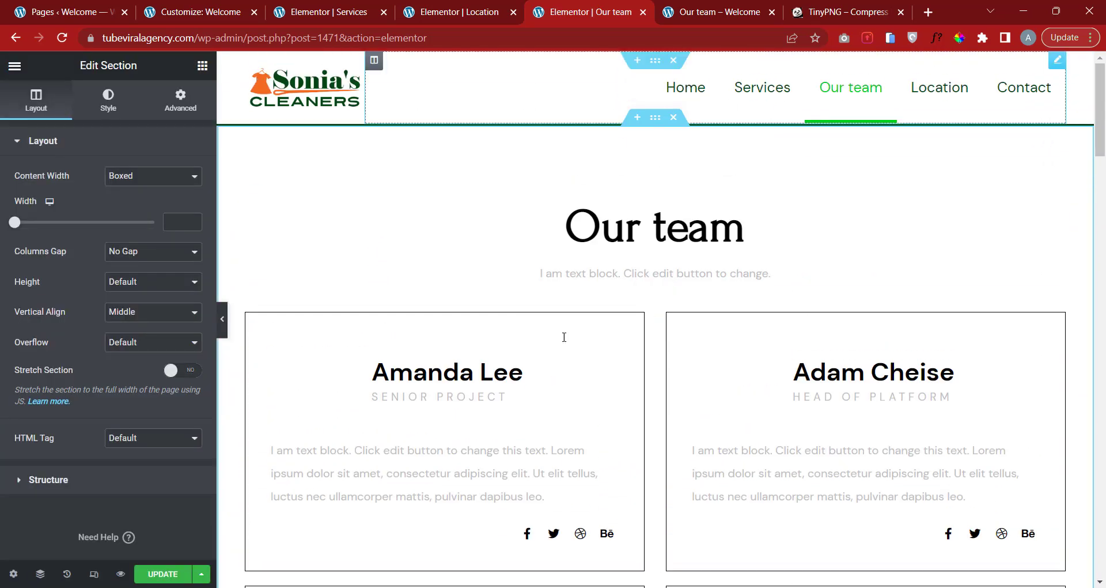
{"action": "scroll", "coordinate": [564, 337], "scroll_direction": "down", "scroll_amount": 14}
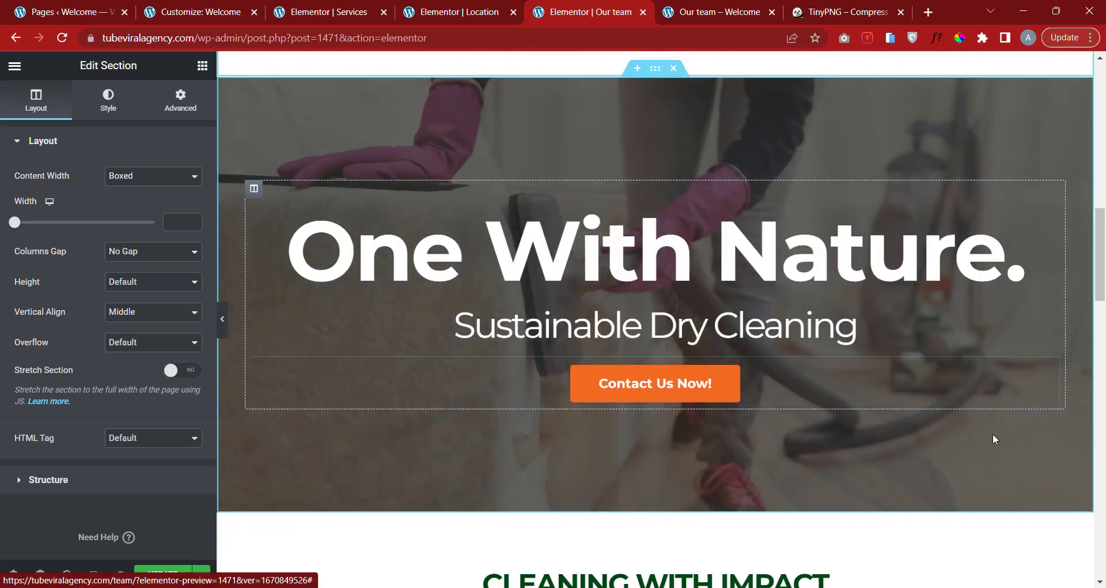
{"action": "scroll", "coordinate": [734, 323], "scroll_direction": "up", "scroll_amount": 13}
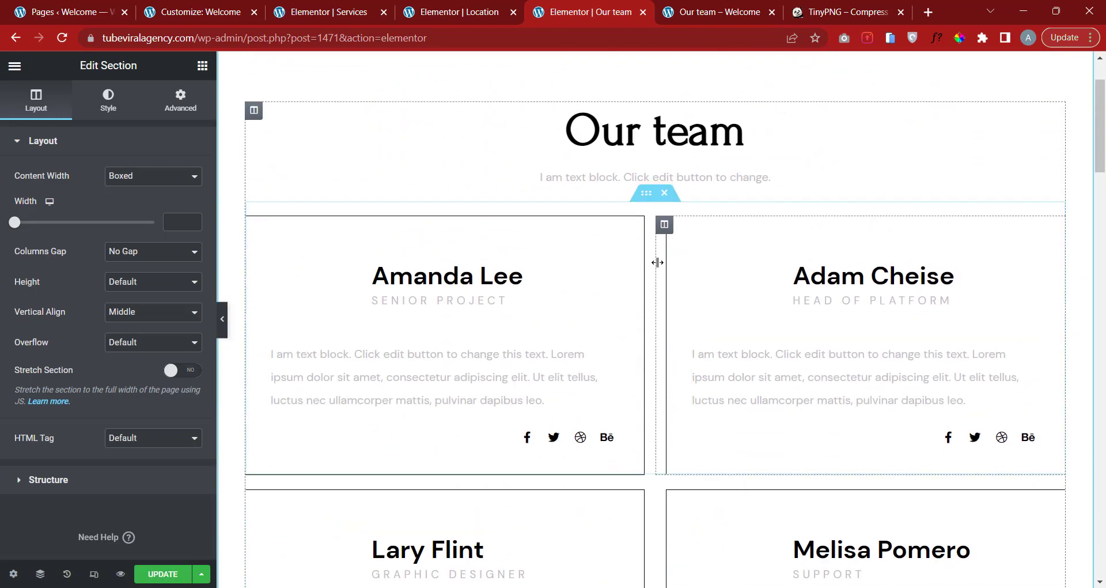
{"action": "scroll", "coordinate": [640, 148], "scroll_direction": "up", "scroll_amount": 2}
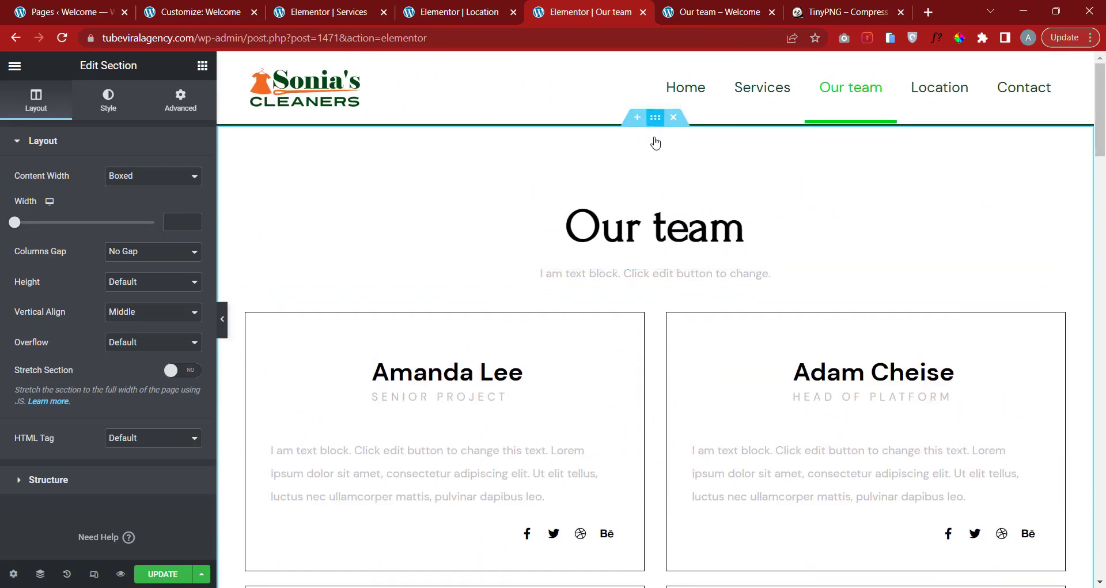
{"action": "left_click_drag", "start_coordinate": [655, 117], "coordinate": [648, 488]}
{"action": "scroll", "coordinate": [676, 410], "scroll_direction": "down", "scroll_amount": 6}
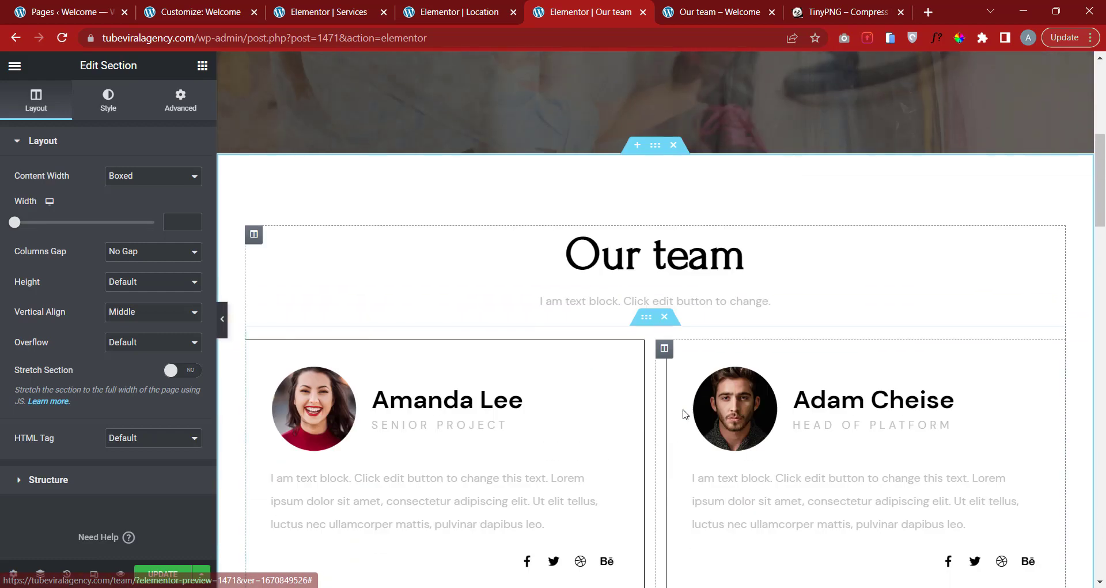
Change the hero heading's title to "Our Team".
{"action": "scroll", "coordinate": [685, 408], "scroll_direction": "up", "scroll_amount": 1}
{"action": "scroll", "coordinate": [686, 412], "scroll_direction": "up", "scroll_amount": 6}
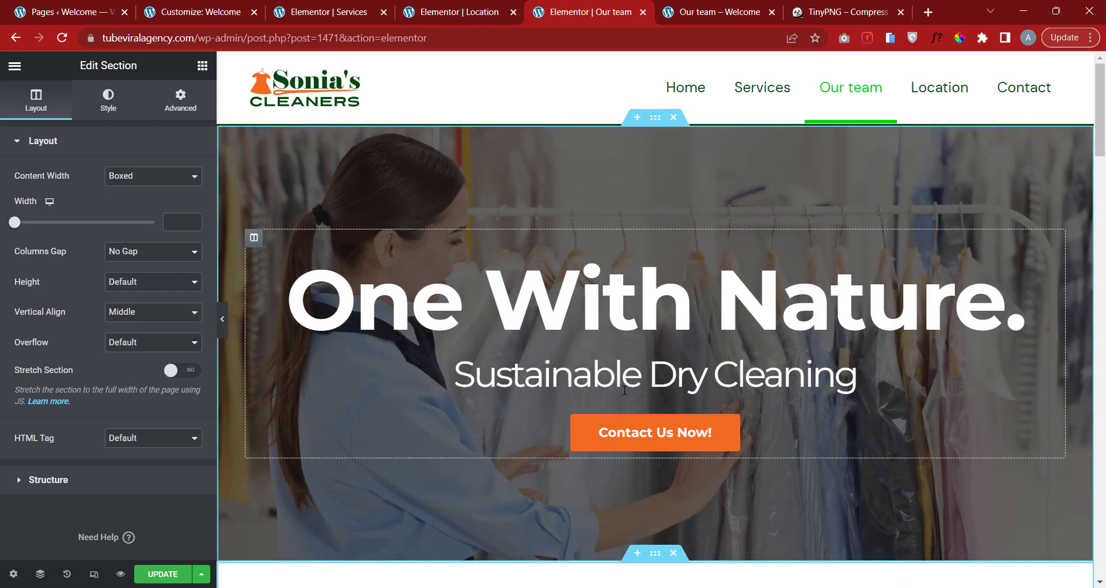
{"action": "left_click", "coordinate": [613, 303]}
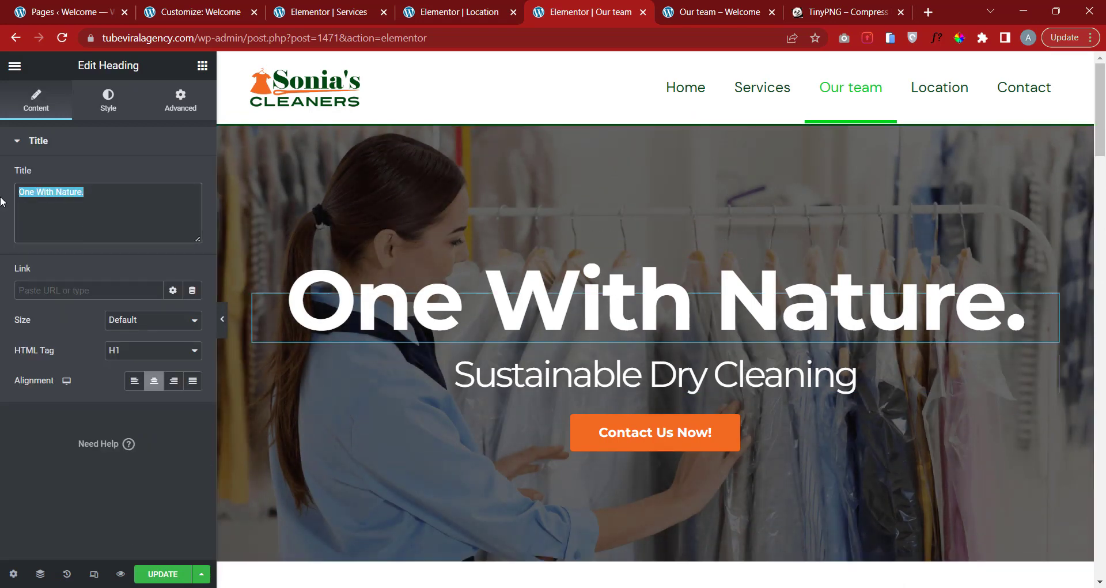
{"action": "type", "text": "OU"}
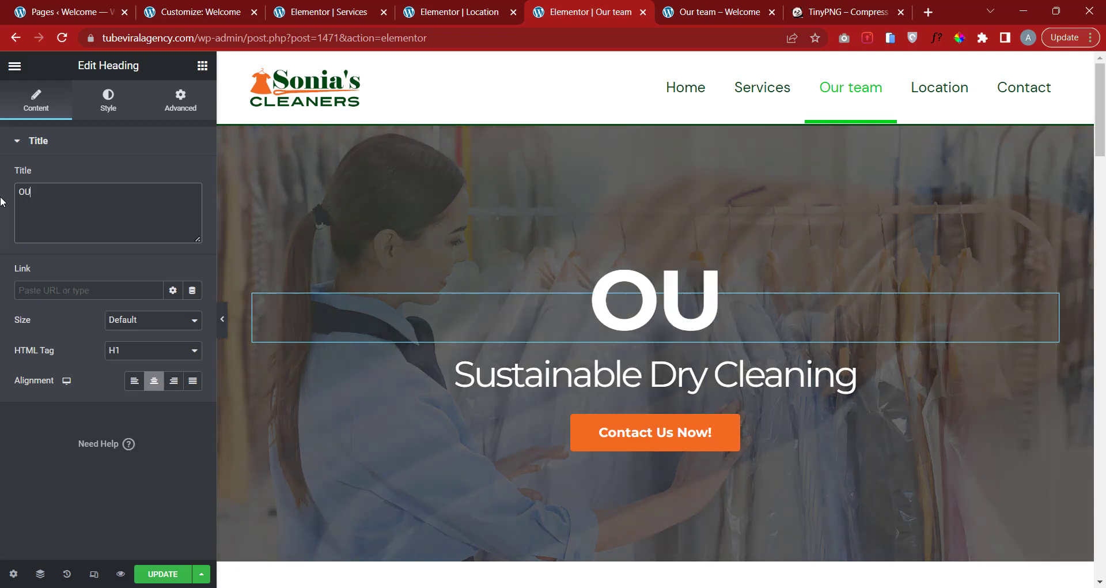
{"action": "type", "text": "r"}
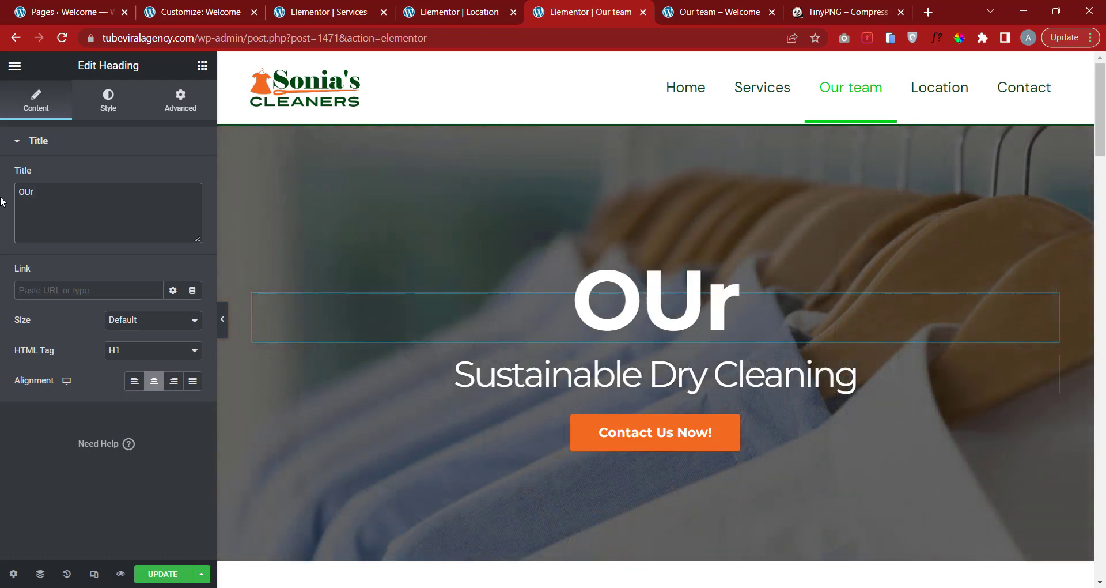
{"action": "key", "text": "BackSpace"}
{"action": "key", "text": "BackSpace"}
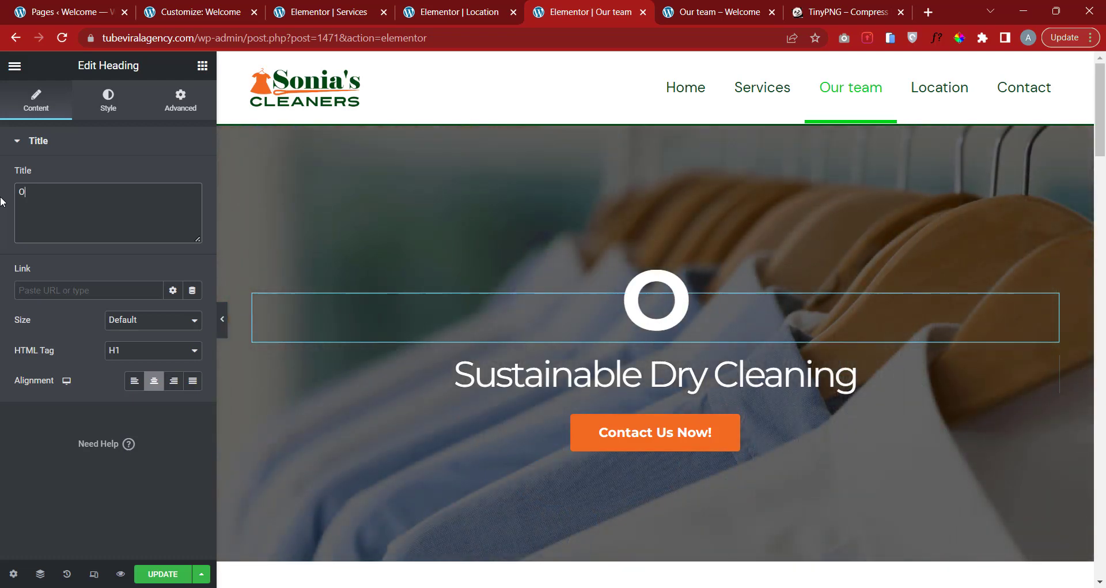
{"action": "type", "text": "ur "}
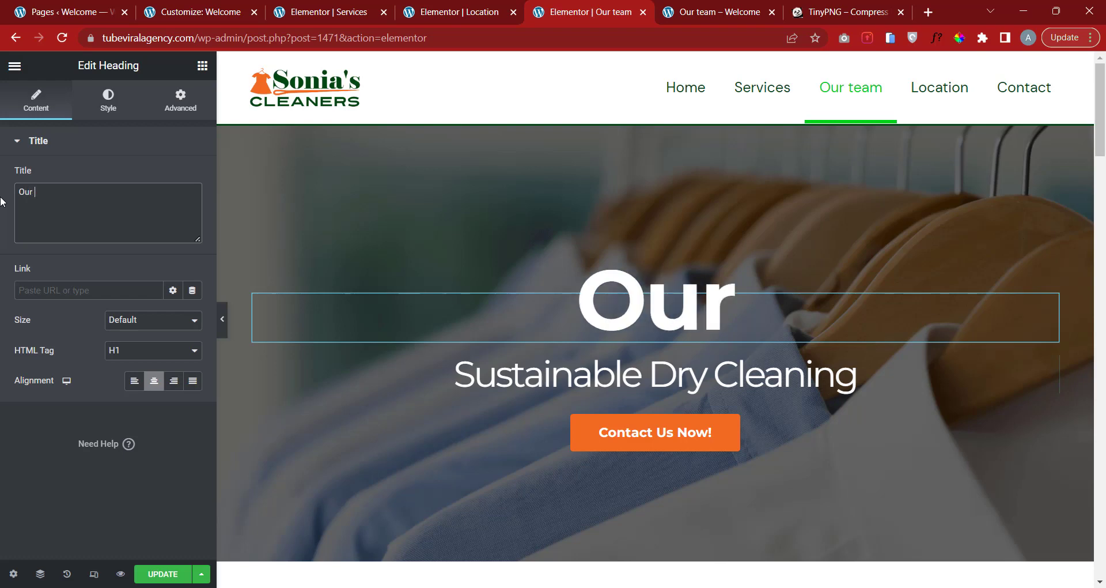
{"action": "type", "text": "Team"}
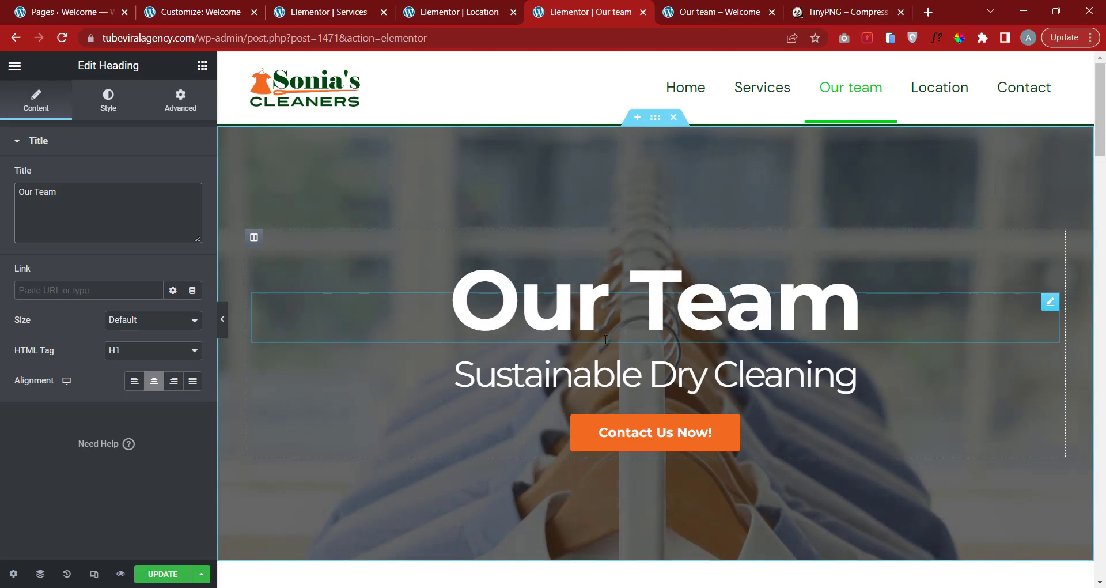
Delete the "Sustainable Dry Cleaning" subheading and the "Contact Us Now!" button from the hero section.
{"action": "left_click", "coordinate": [1031, 377]}
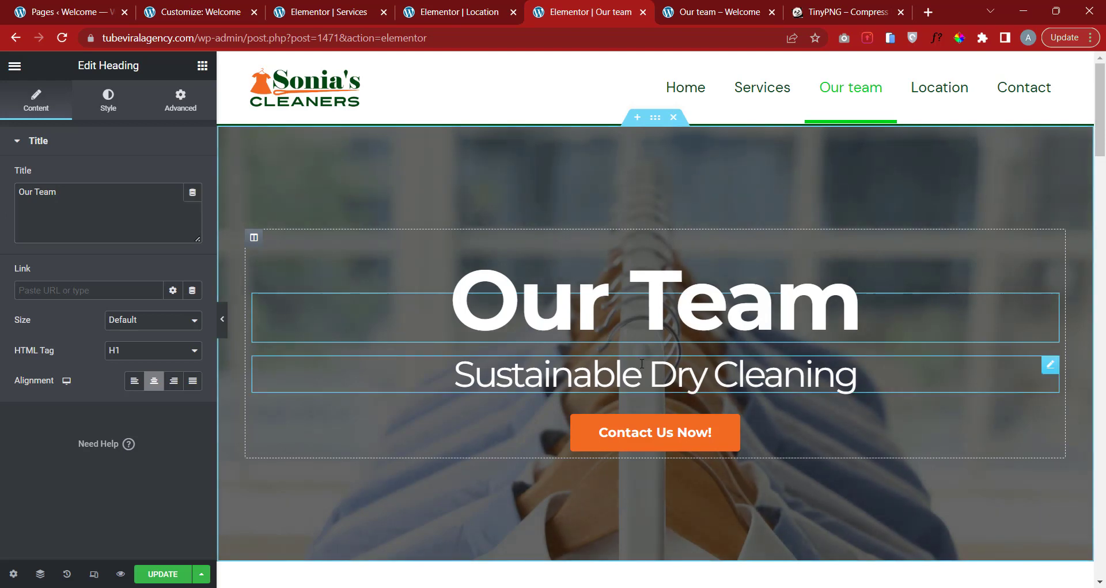
{"action": "right_click", "coordinate": [1040, 372]}
{"action": "left_click", "coordinate": [1025, 573]}
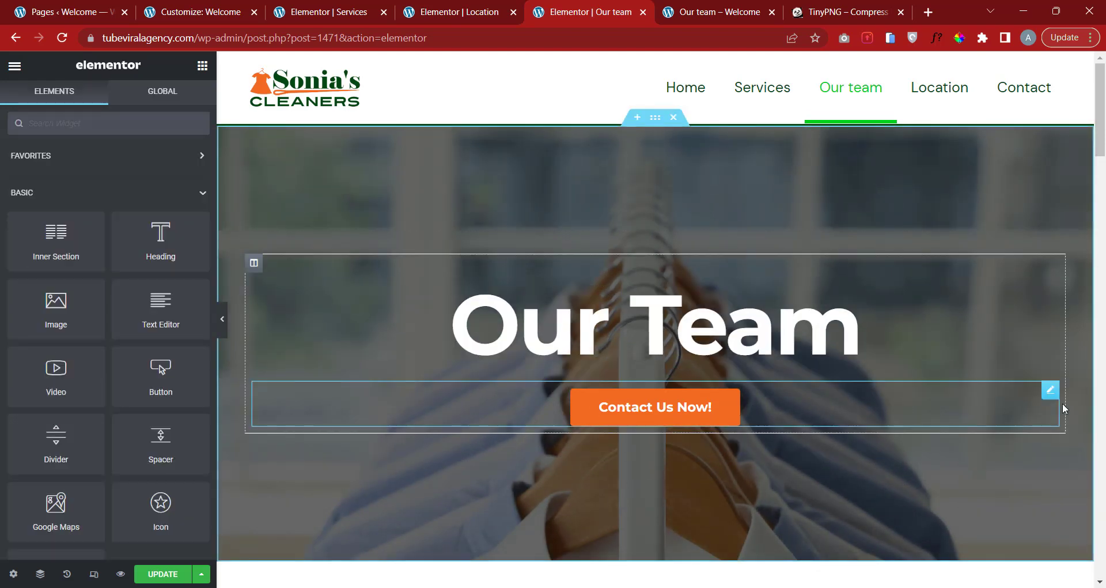
{"action": "right_click", "coordinate": [1049, 397]}
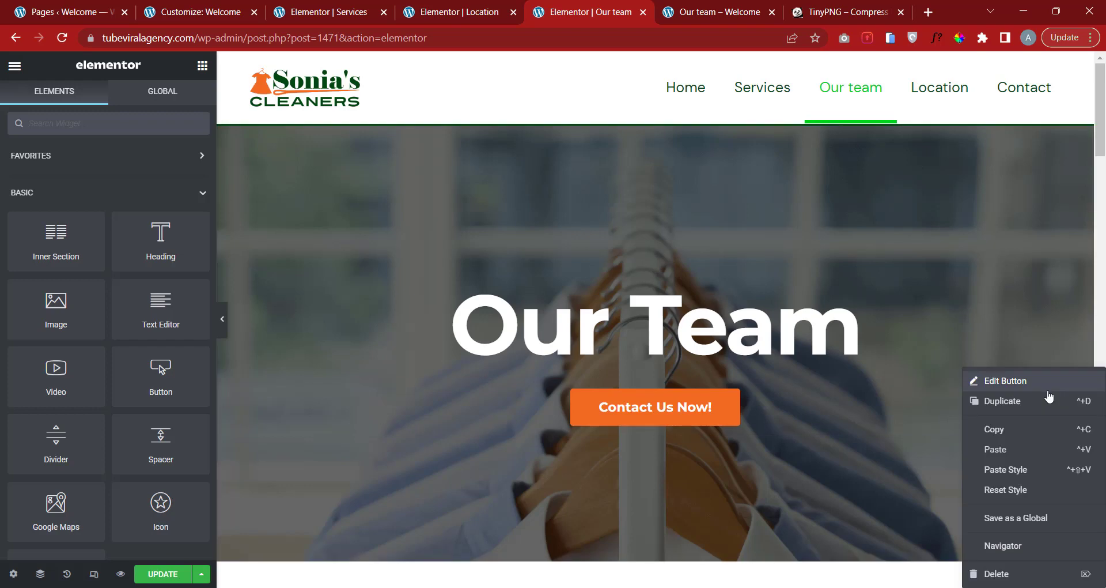
{"action": "left_click", "coordinate": [1008, 573]}
Set the hero section's boxed content width to 732 and its minimum height to 400 px.
{"action": "scroll", "coordinate": [629, 109], "scroll_direction": "up", "scroll_amount": 2}
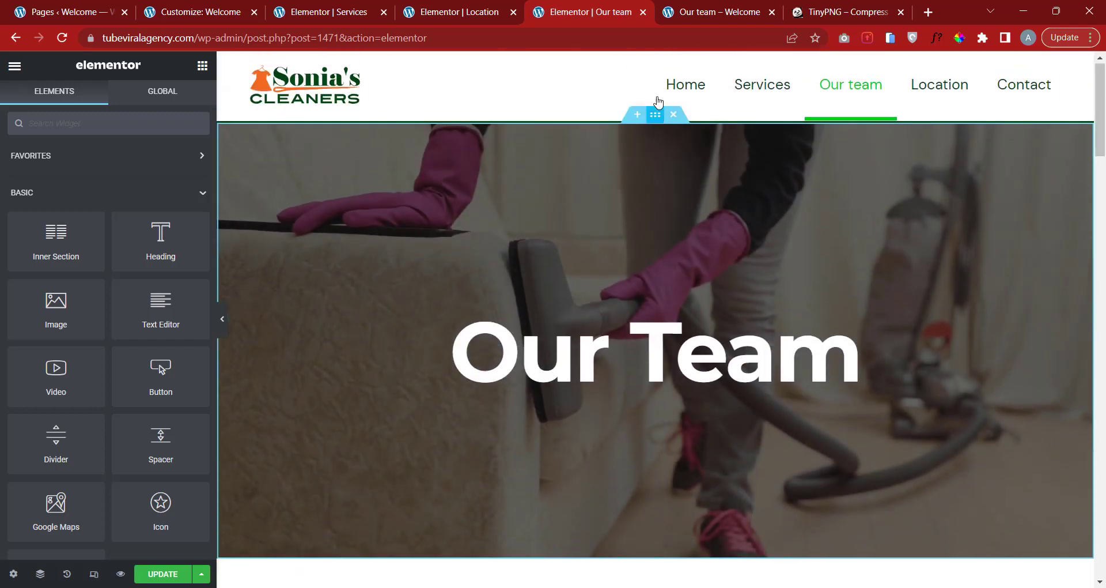
{"action": "left_click", "coordinate": [653, 120]}
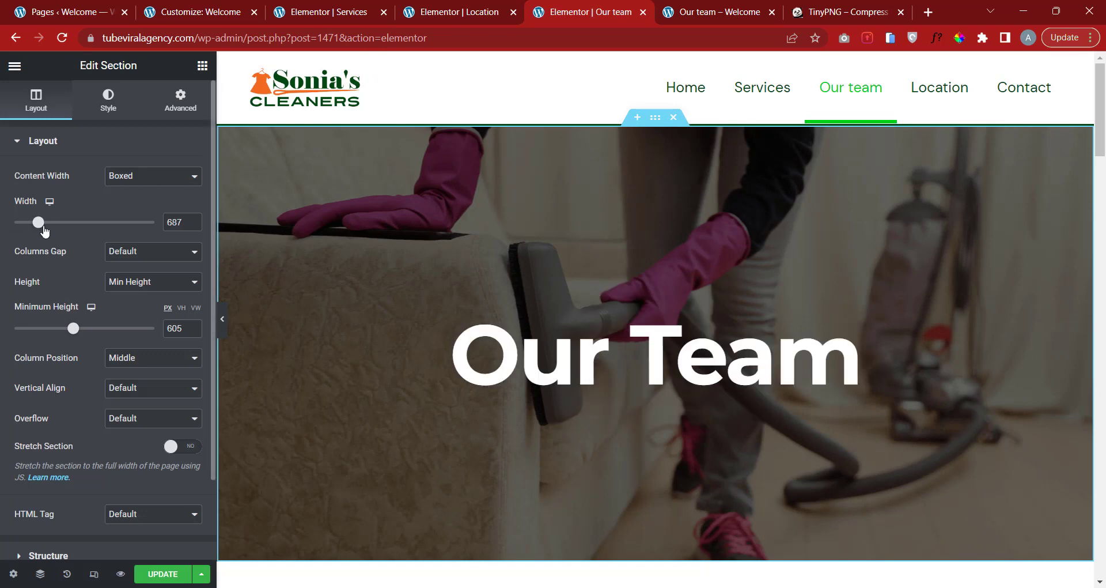
{"action": "mouse_move", "coordinate": [43, 229]}
{"action": "left_mouse_down"}
{"action": "mouse_move", "coordinate": [1, 229]}
{"action": "mouse_move", "coordinate": [44, 225]}
{"action": "left_mouse_up"}
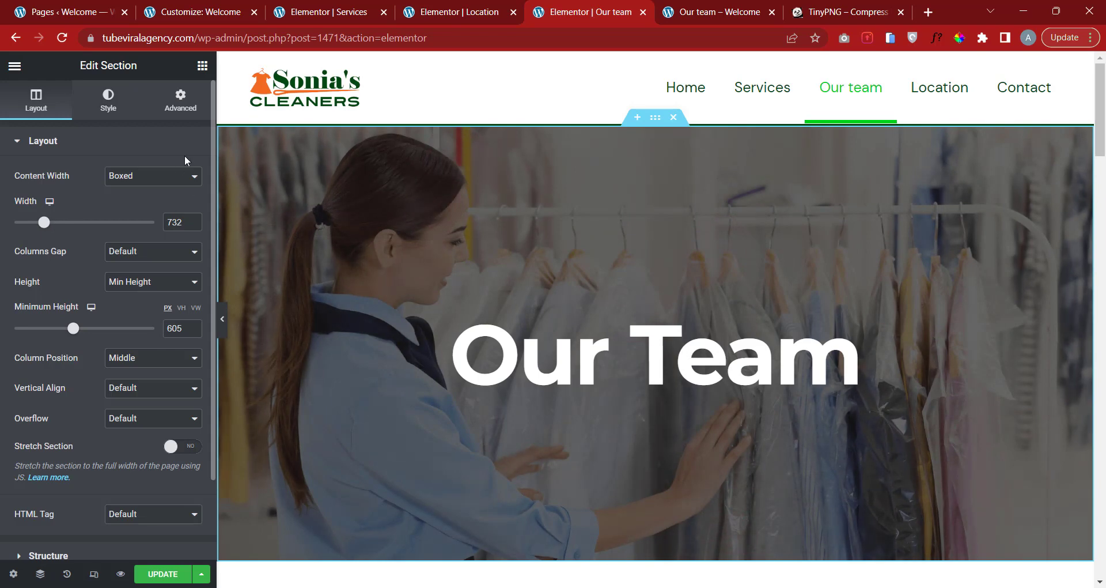
{"action": "mouse_move", "coordinate": [73, 329]}
{"action": "left_mouse_down"}
{"action": "mouse_move", "coordinate": [46, 329]}
{"action": "mouse_move", "coordinate": [61, 332]}
{"action": "left_mouse_up"}
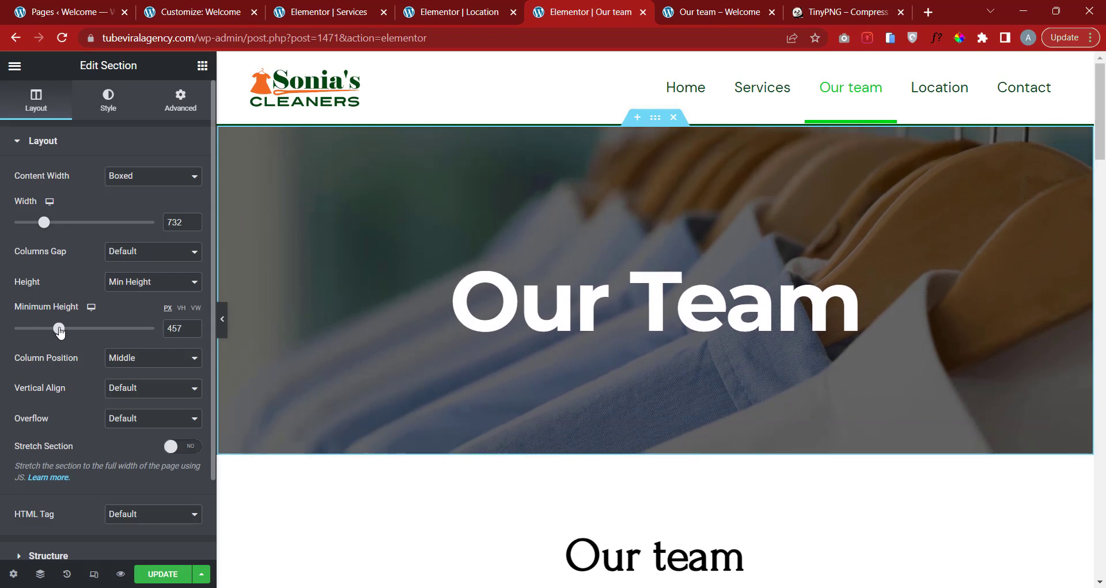
{"action": "left_click", "coordinate": [190, 325]}
{"action": "left_click", "coordinate": [191, 326]}
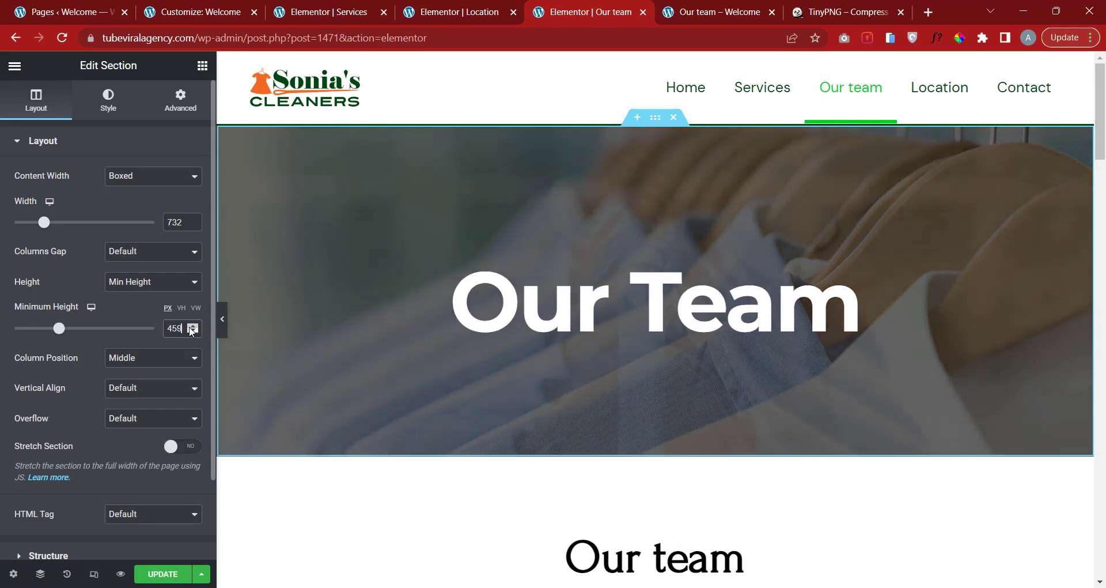
{"action": "left_click", "coordinate": [190, 326]}
{"action": "left_click", "coordinate": [193, 332]}
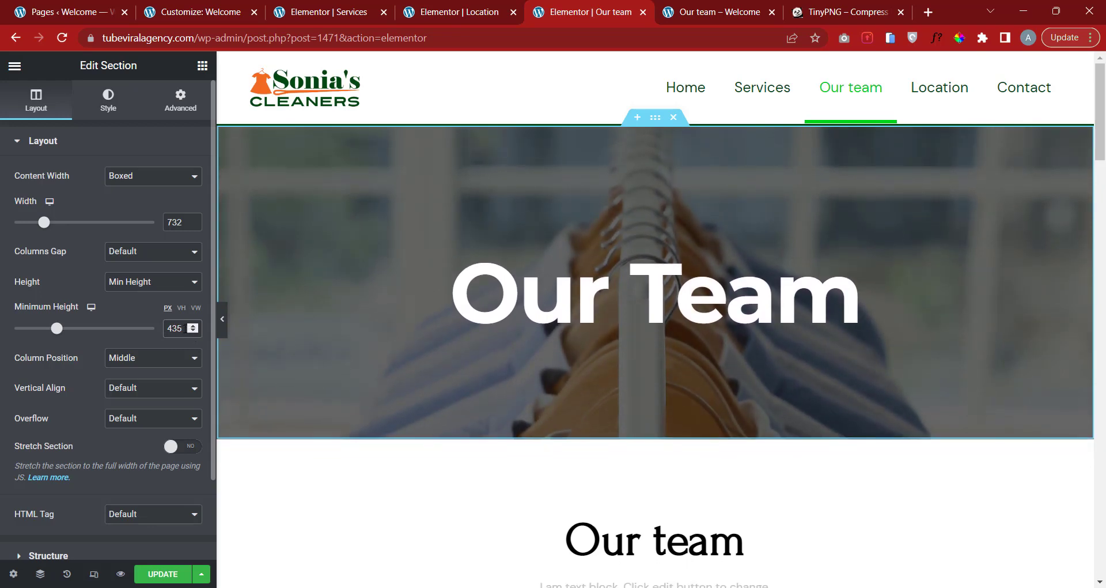
{"action": "key", "text": "BackSpace"}
{"action": "key", "text": "BackSpace"}
{"action": "type", "text": "00"}
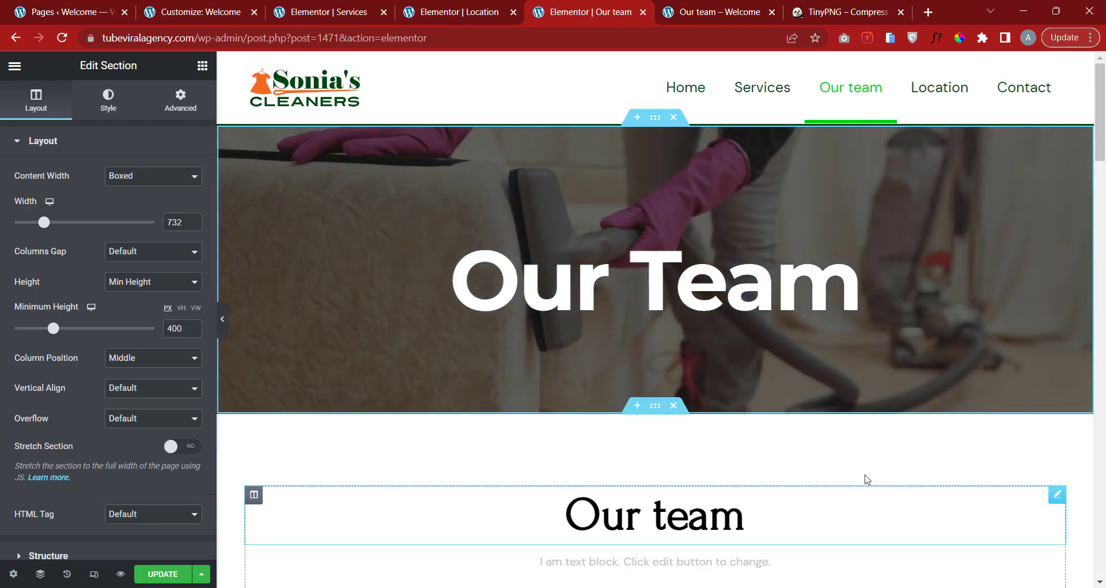
Delete the "Our team" heading and the placeholder text line above the team member cards.
{"action": "scroll", "coordinate": [766, 433], "scroll_direction": "down", "scroll_amount": 5}
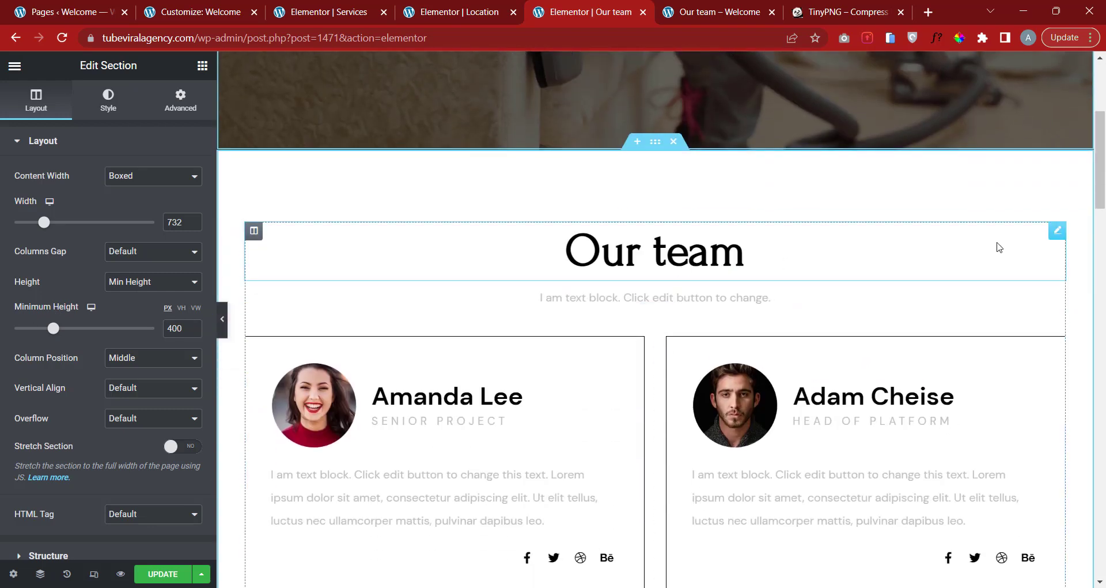
{"action": "right_click", "coordinate": [1056, 238]}
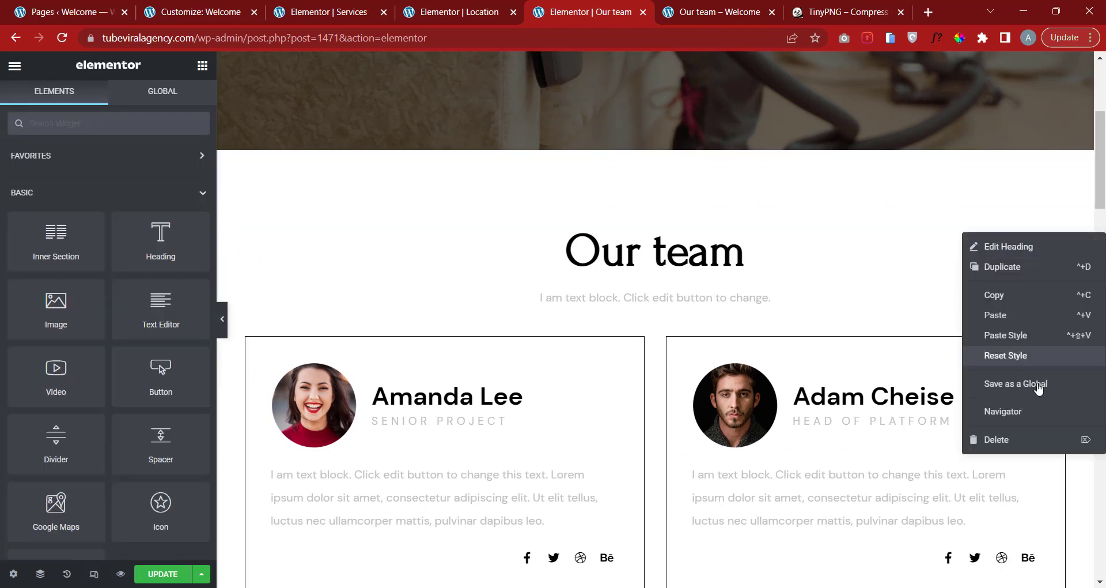
{"action": "left_click", "coordinate": [1006, 440]}
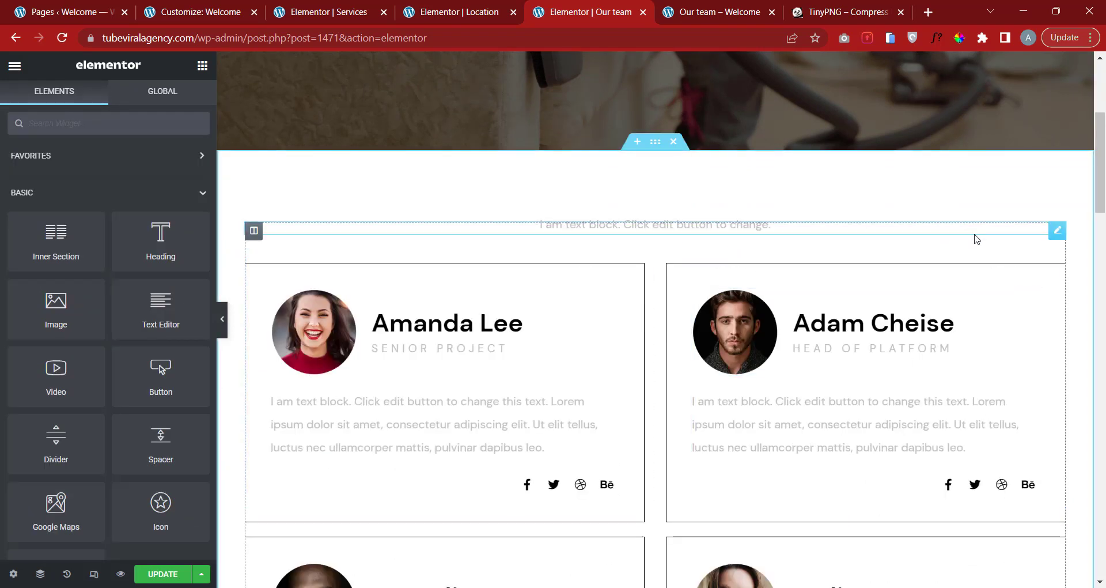
{"action": "right_click", "coordinate": [1056, 235]}
{"action": "left_click", "coordinate": [1006, 438]}
Duplicate the Head of Platform card to form a three-card row, and delete the two-card row below it.
{"action": "scroll", "coordinate": [633, 288], "scroll_direction": "down", "scroll_amount": 2}
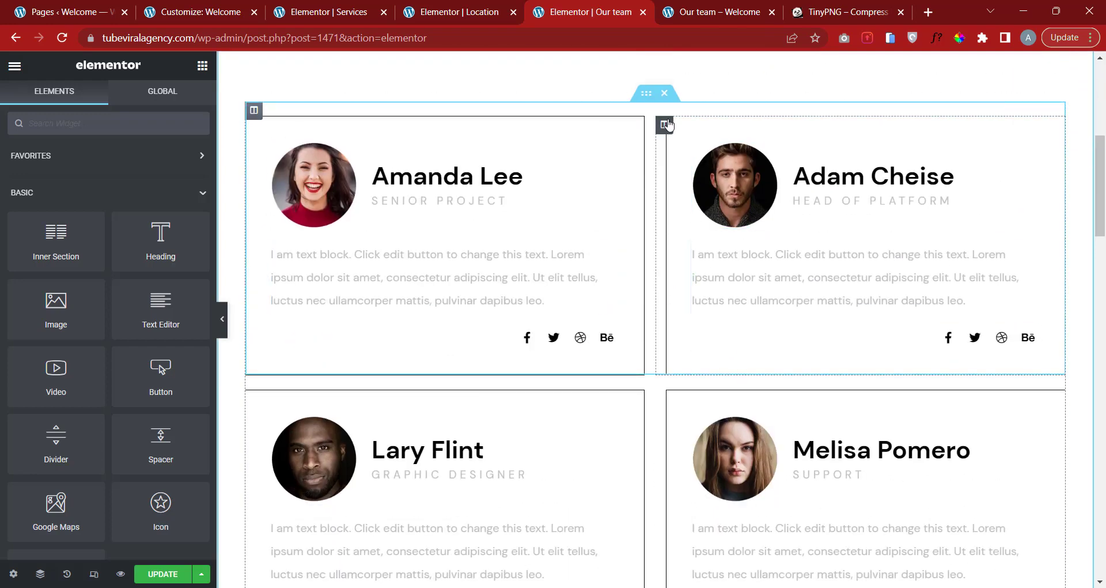
{"action": "right_click", "coordinate": [666, 125]}
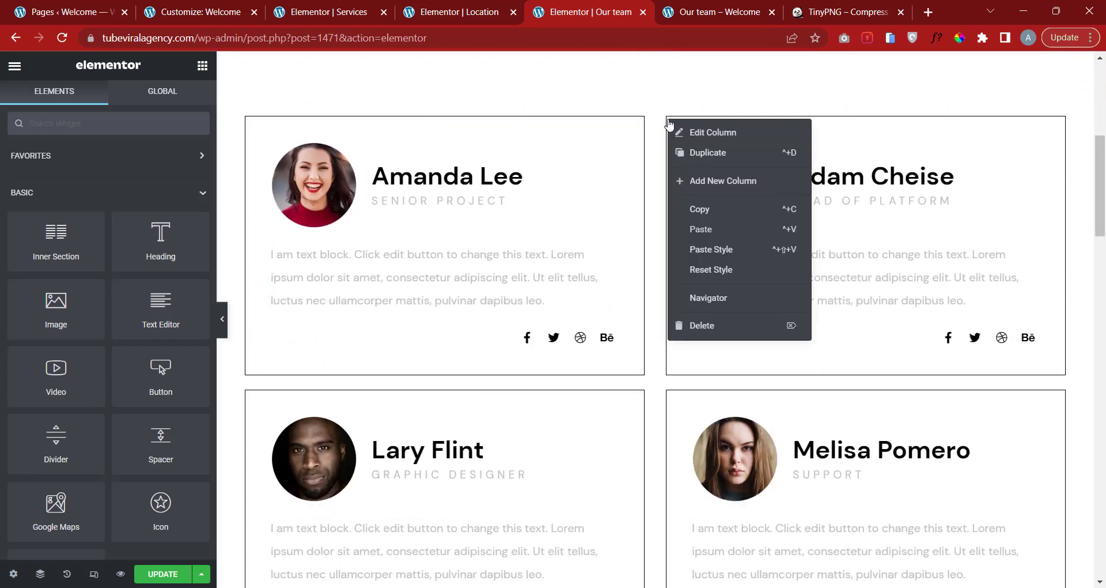
{"action": "left_click", "coordinate": [731, 153]}
{"action": "scroll", "coordinate": [751, 376], "scroll_direction": "up", "scroll_amount": 1}
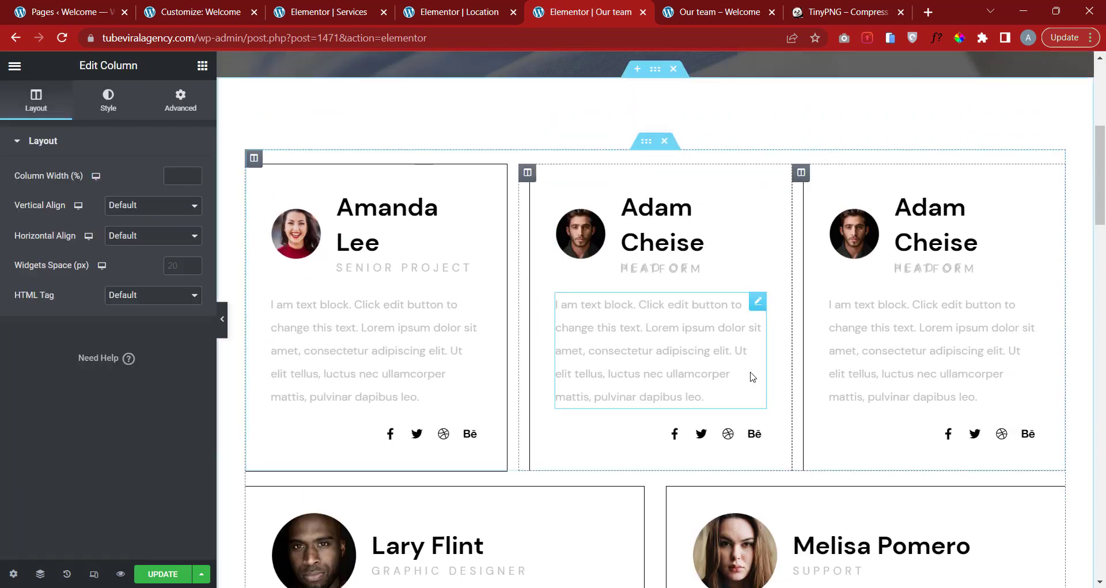
{"action": "scroll", "coordinate": [917, 277], "scroll_direction": "down", "scroll_amount": 4}
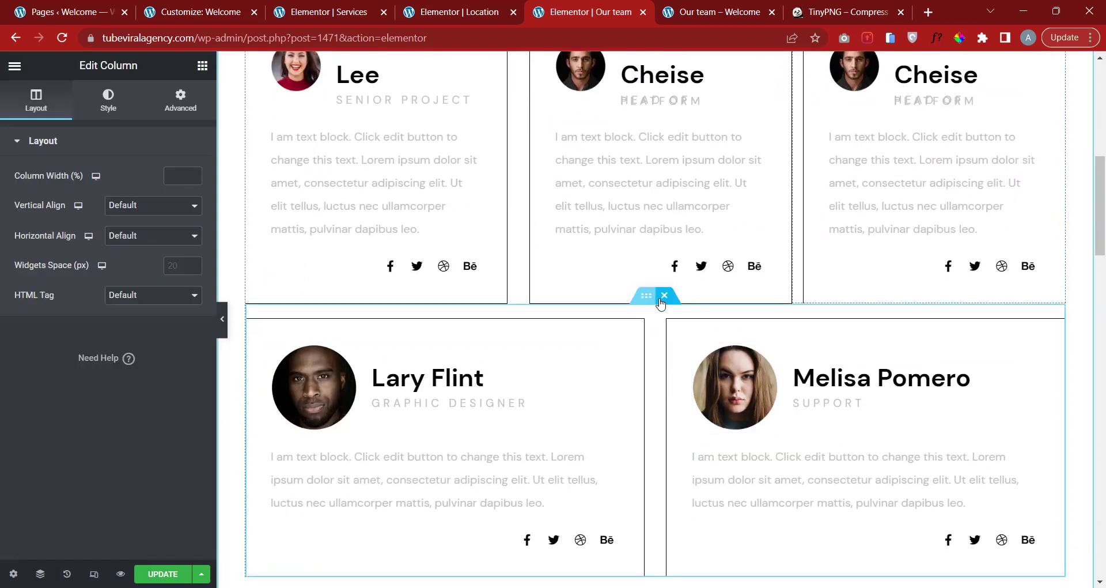
{"action": "left_click", "coordinate": [666, 296]}
Delete the "Cleaning With Impact", "GreenEarth is Different, see how" and newsletter sign-up sections below the team cards.
{"action": "scroll", "coordinate": [751, 401], "scroll_direction": "down", "scroll_amount": 4}
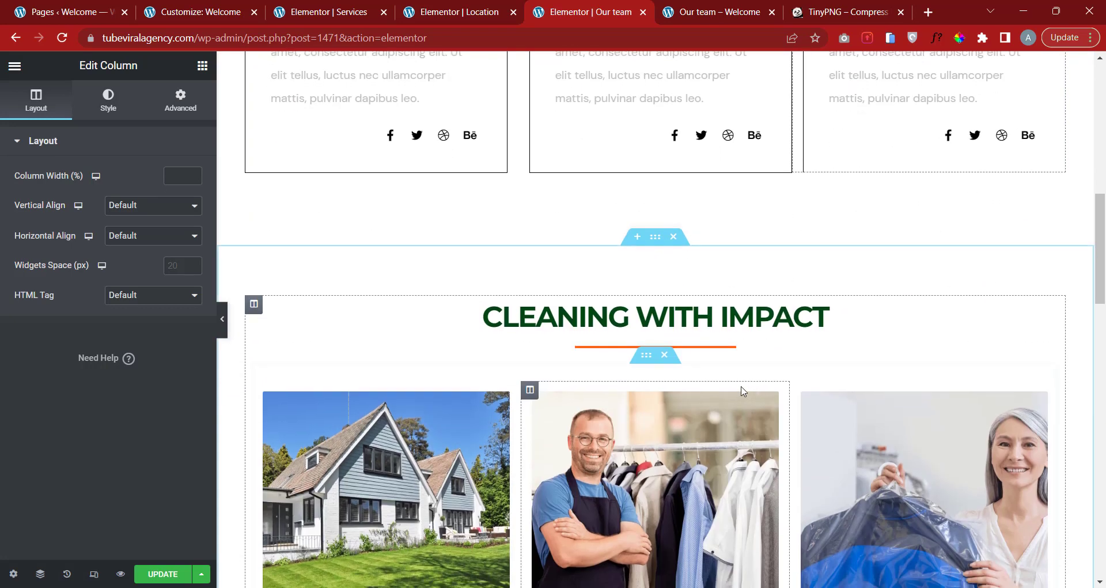
{"action": "scroll", "coordinate": [652, 249], "scroll_direction": "up", "scroll_amount": 1}
{"action": "left_click", "coordinate": [673, 248]}
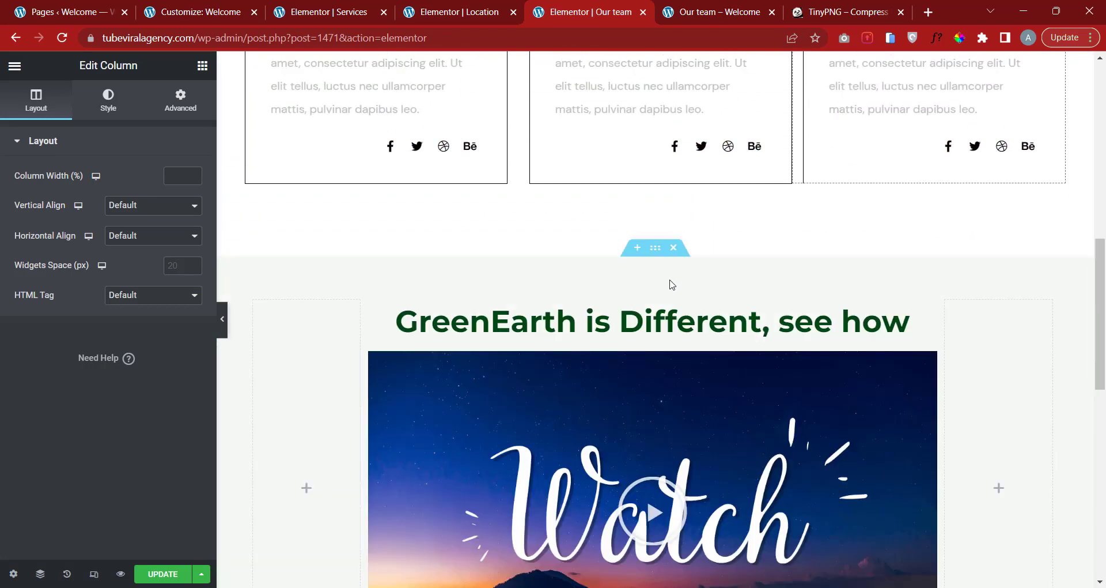
{"action": "left_click", "coordinate": [673, 248]}
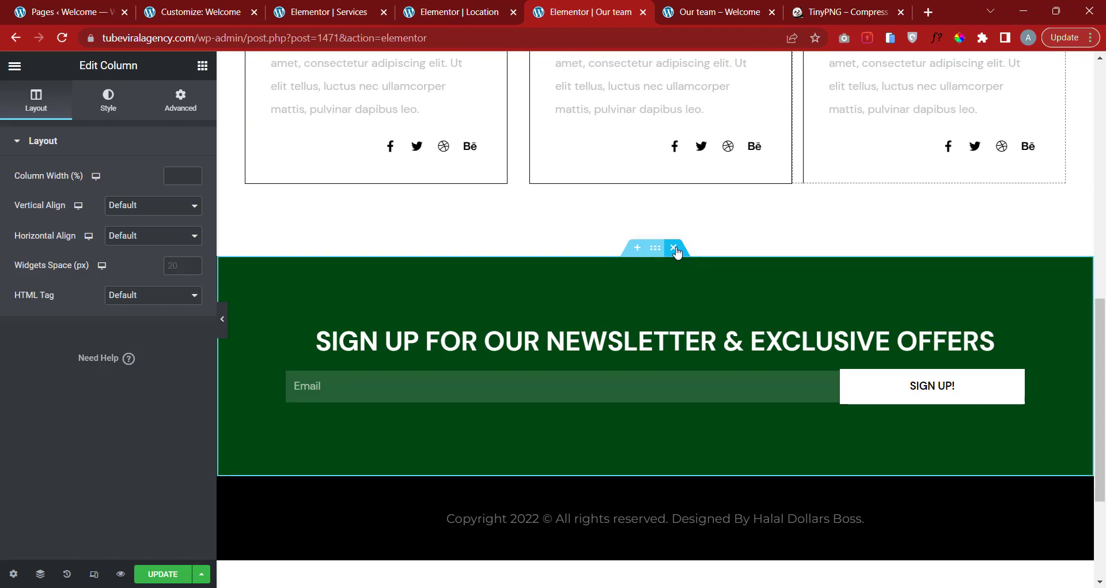
{"action": "left_click", "coordinate": [674, 249]}
Delete the placeholder text block and the social icons from the first team member card.
{"action": "scroll", "coordinate": [658, 410], "scroll_direction": "up", "scroll_amount": 5}
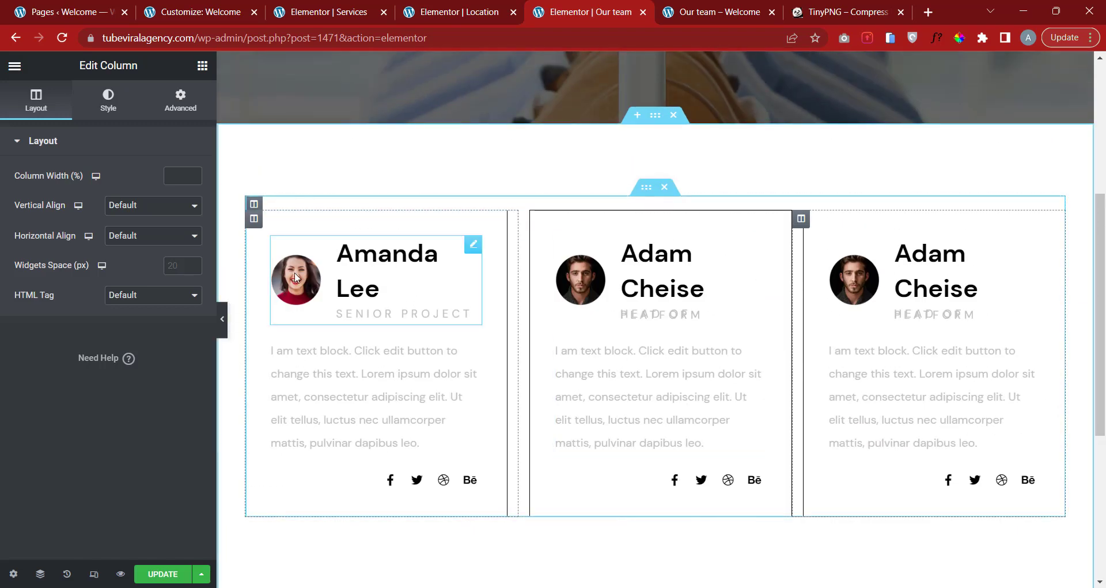
{"action": "left_click", "coordinate": [296, 280]}
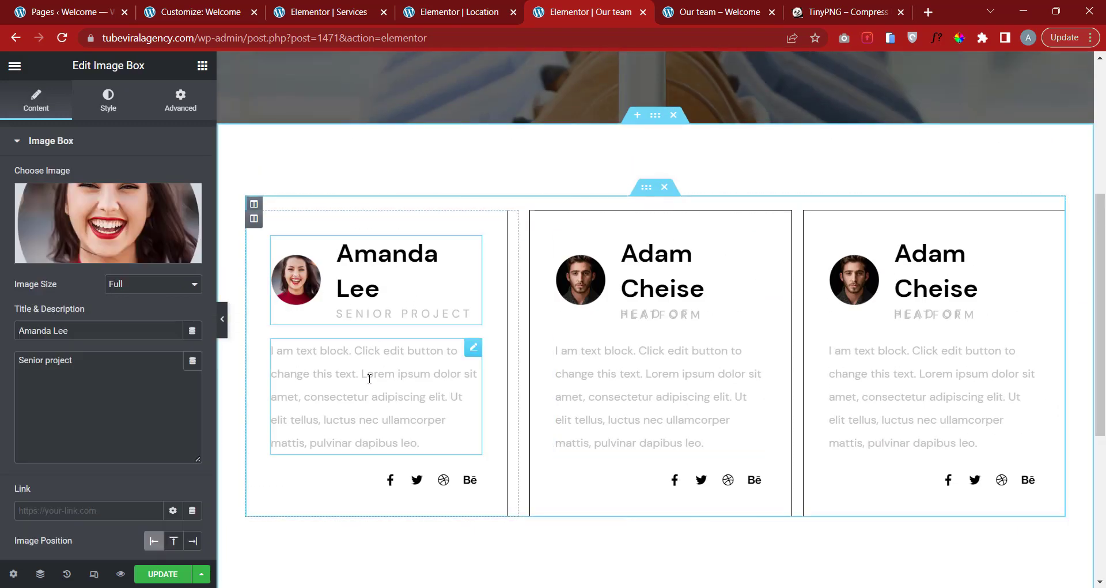
{"action": "right_click", "coordinate": [473, 350]}
{"action": "left_click", "coordinate": [491, 554]}
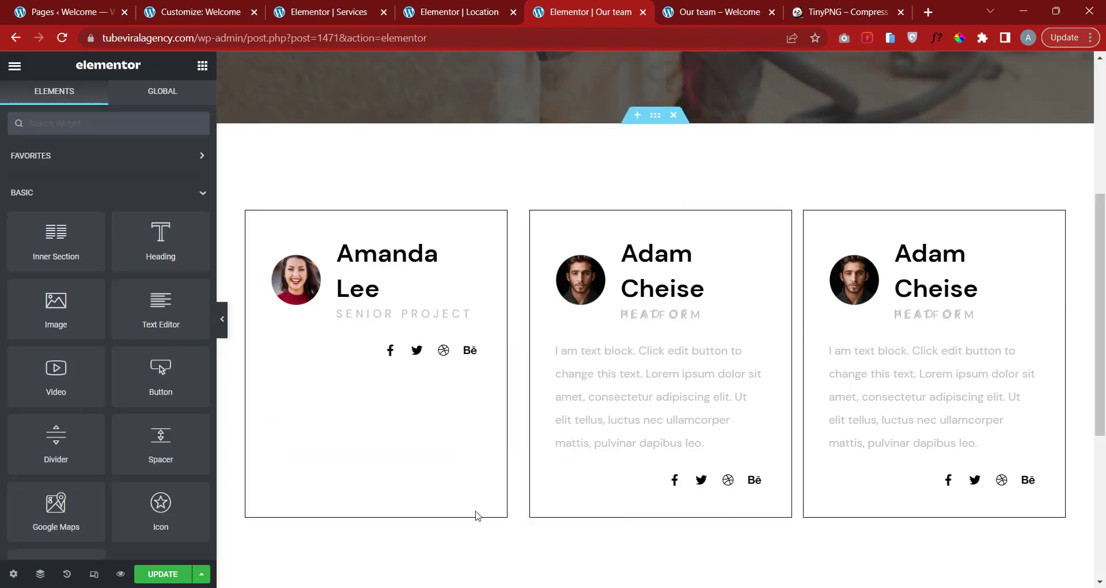
{"action": "right_click", "coordinate": [473, 351]}
{"action": "left_click", "coordinate": [491, 554]}
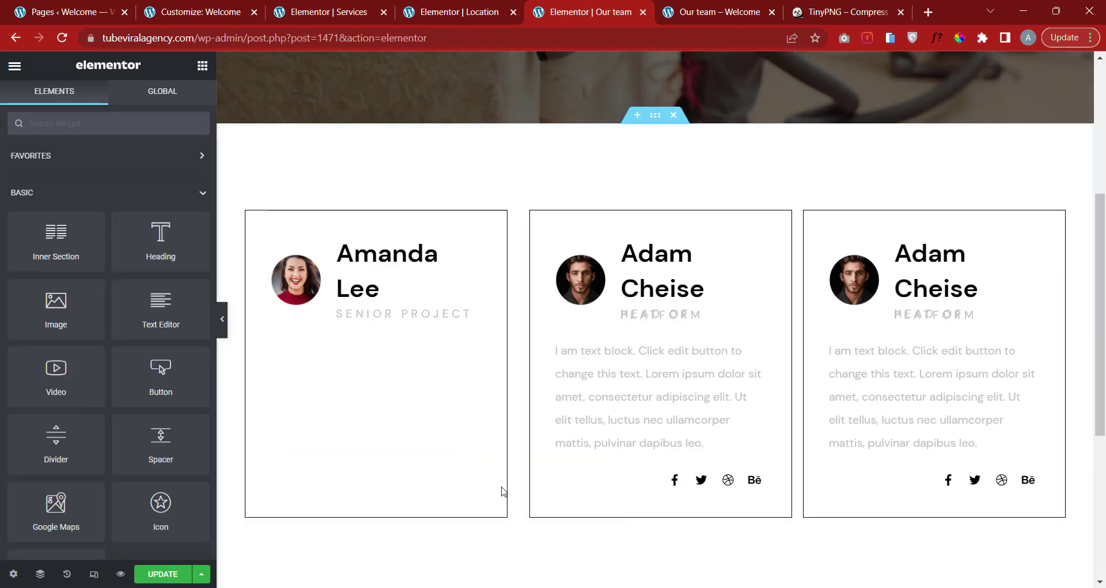
Delete the placeholder text blocks and the social icons from the second and third team member cards.
{"action": "right_click", "coordinate": [758, 348]}
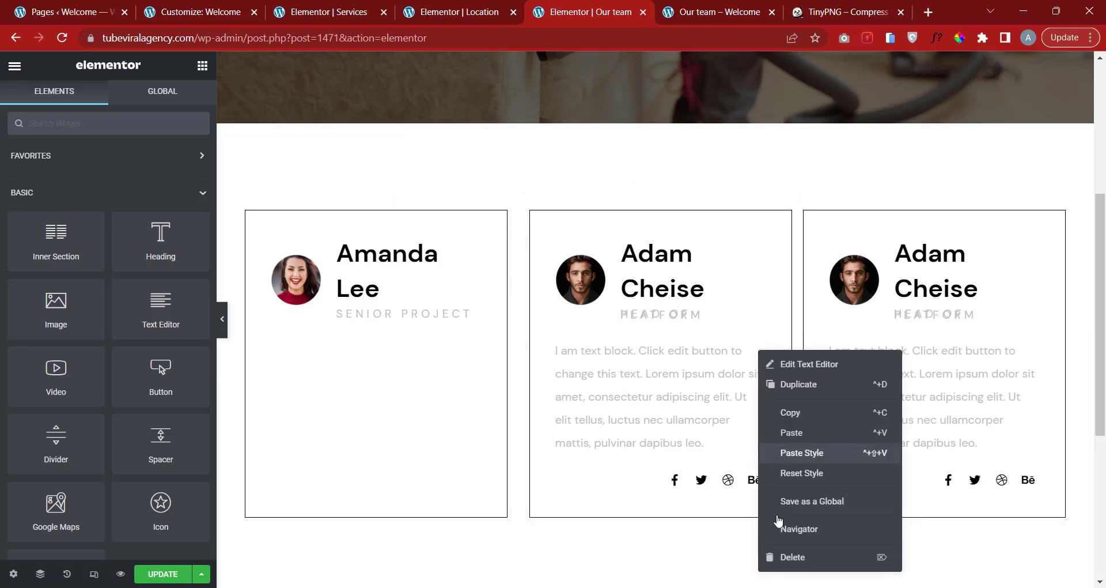
{"action": "left_click", "coordinate": [774, 558]}
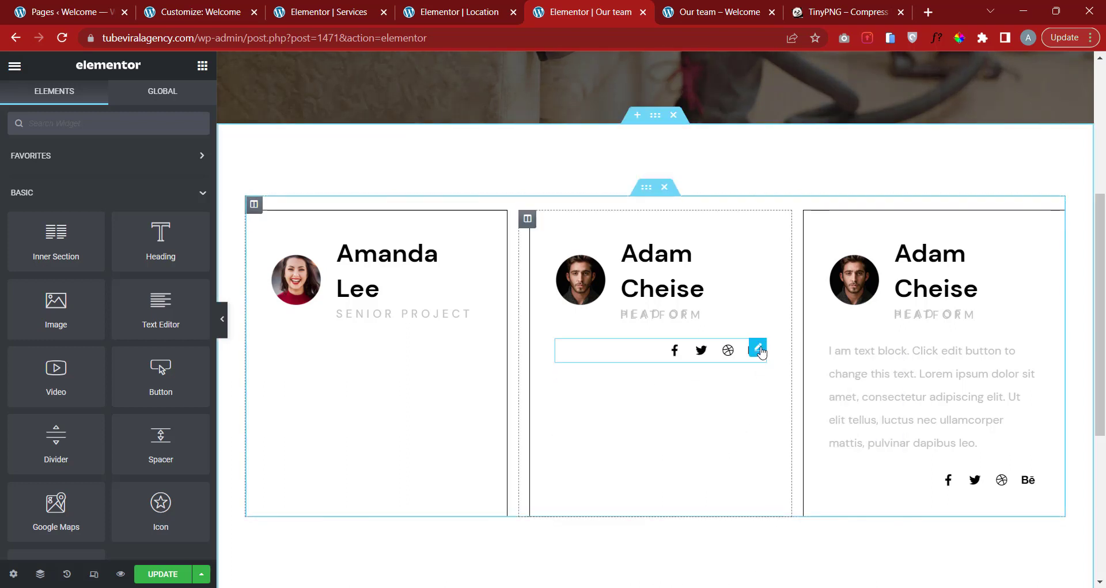
{"action": "right_click", "coordinate": [765, 350]}
{"action": "left_click", "coordinate": [799, 557]}
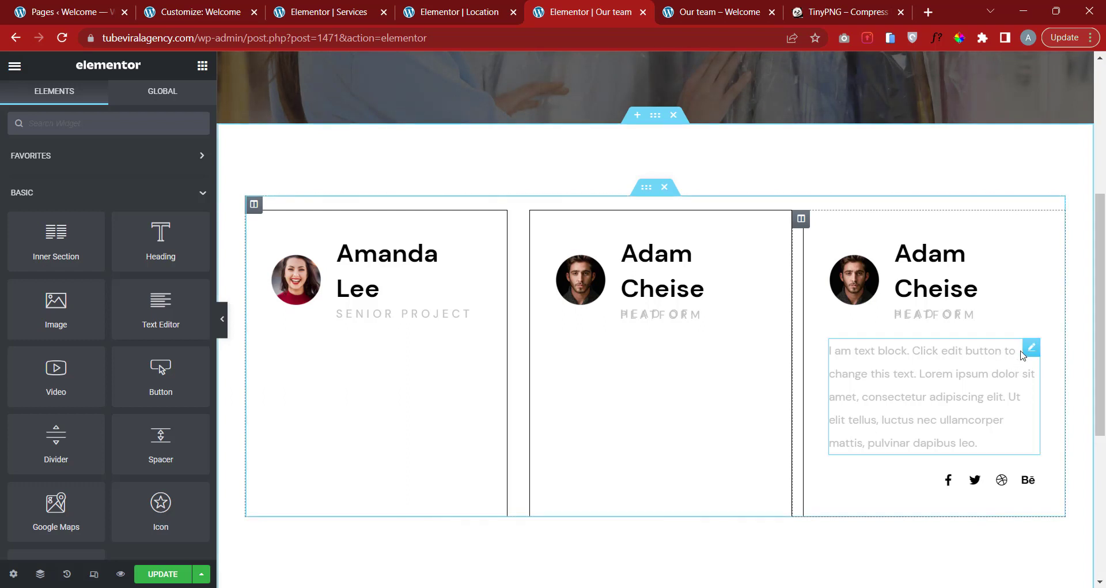
{"action": "right_click", "coordinate": [1029, 352]}
{"action": "left_click", "coordinate": [988, 553]}
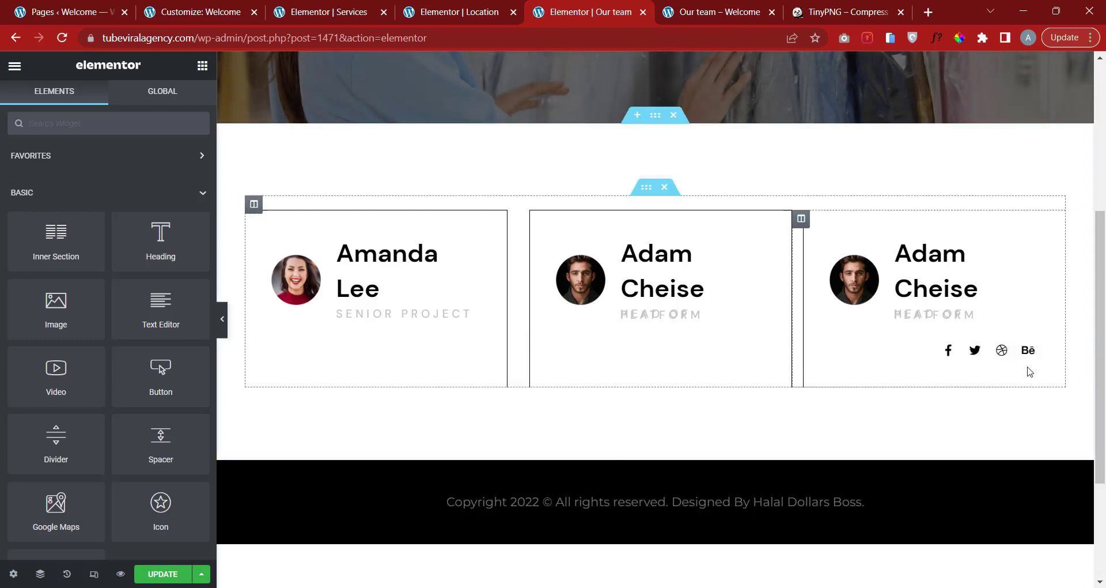
{"action": "right_click", "coordinate": [1036, 352]}
{"action": "left_click", "coordinate": [987, 553]}
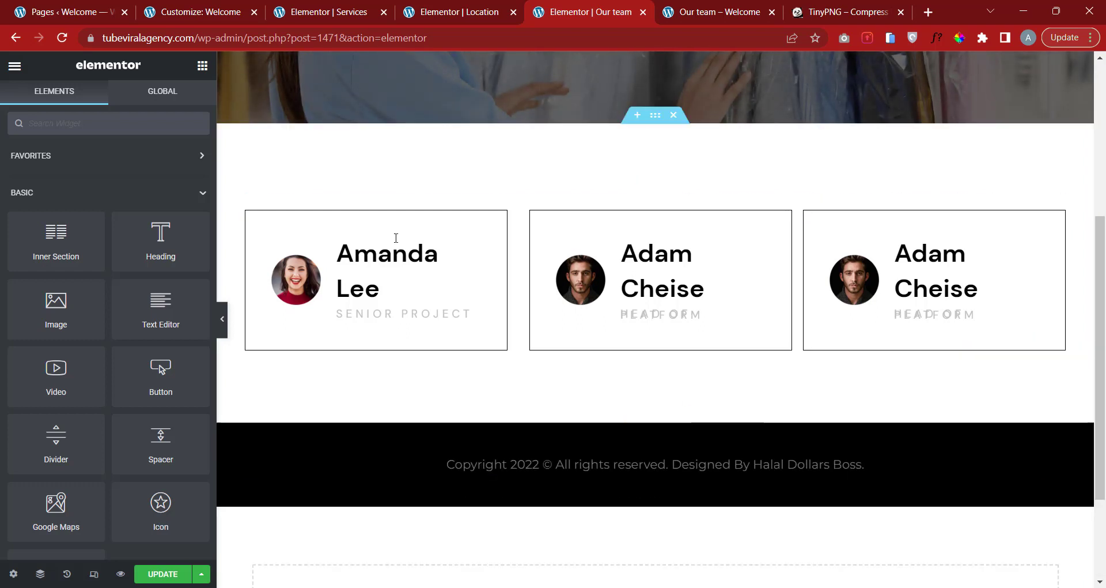
Set the image position of the first card's image box to top, so the photo sits above the name.
{"action": "left_click", "coordinate": [473, 246]}
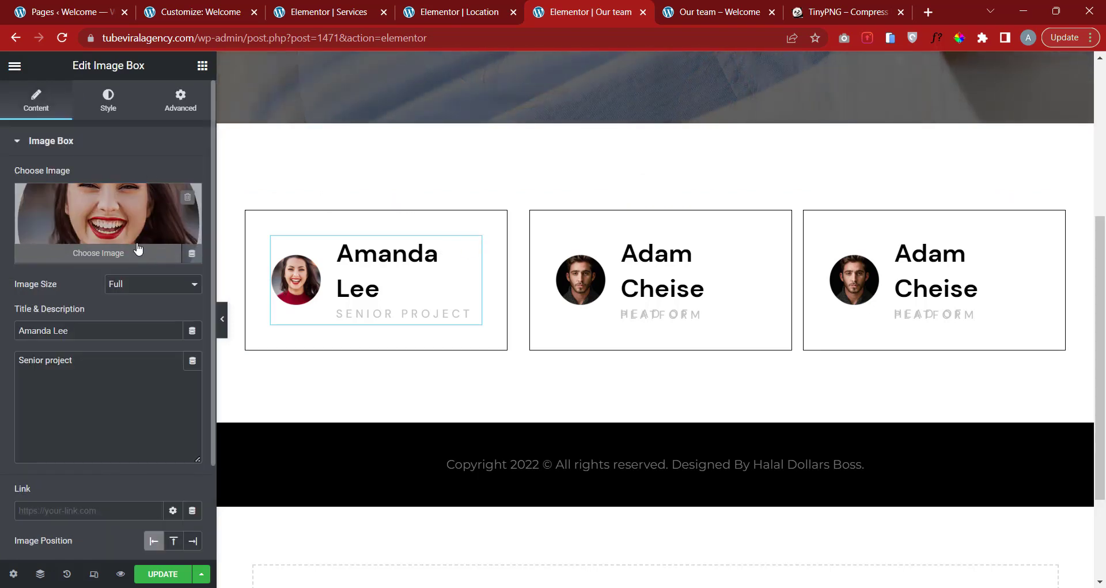
{"action": "scroll", "coordinate": [201, 409], "scroll_direction": "down", "scroll_amount": 2}
{"action": "left_click", "coordinate": [174, 427]}
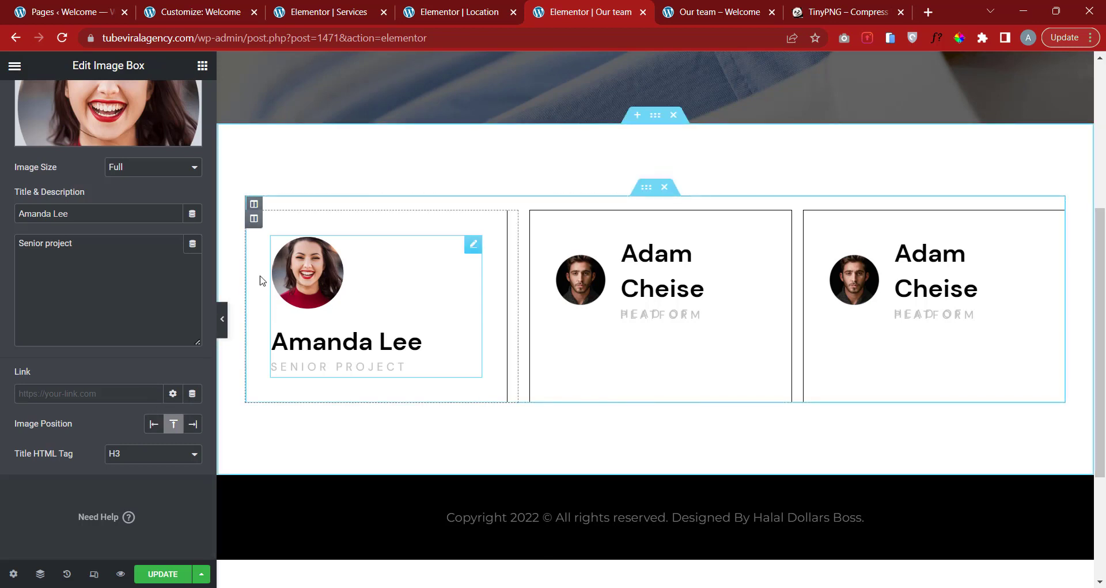
{"action": "scroll", "coordinate": [130, 233], "scroll_direction": "up", "scroll_amount": 2}
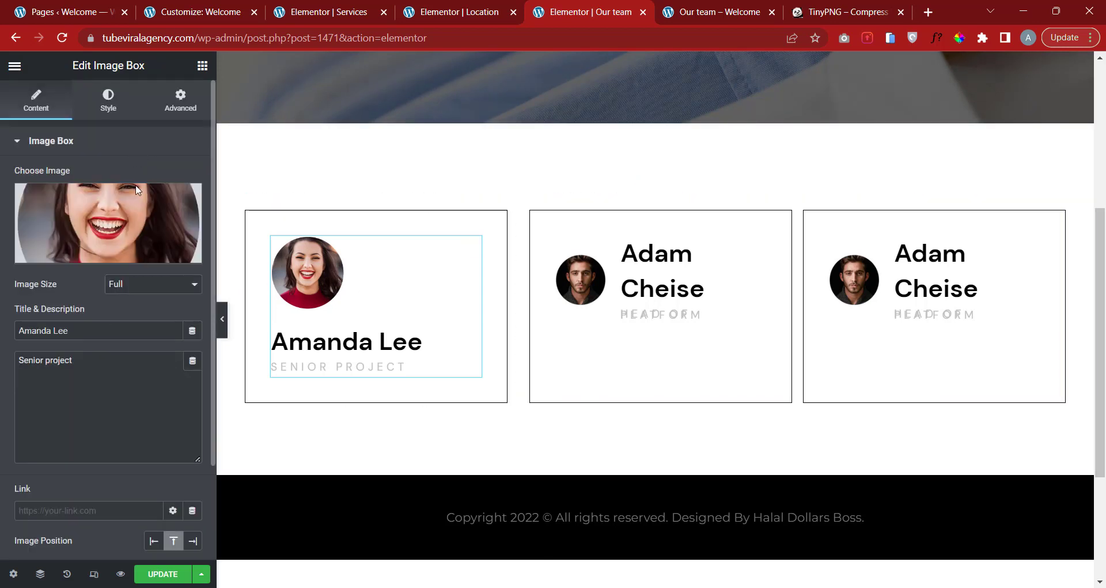
{"action": "left_click", "coordinate": [99, 141]}
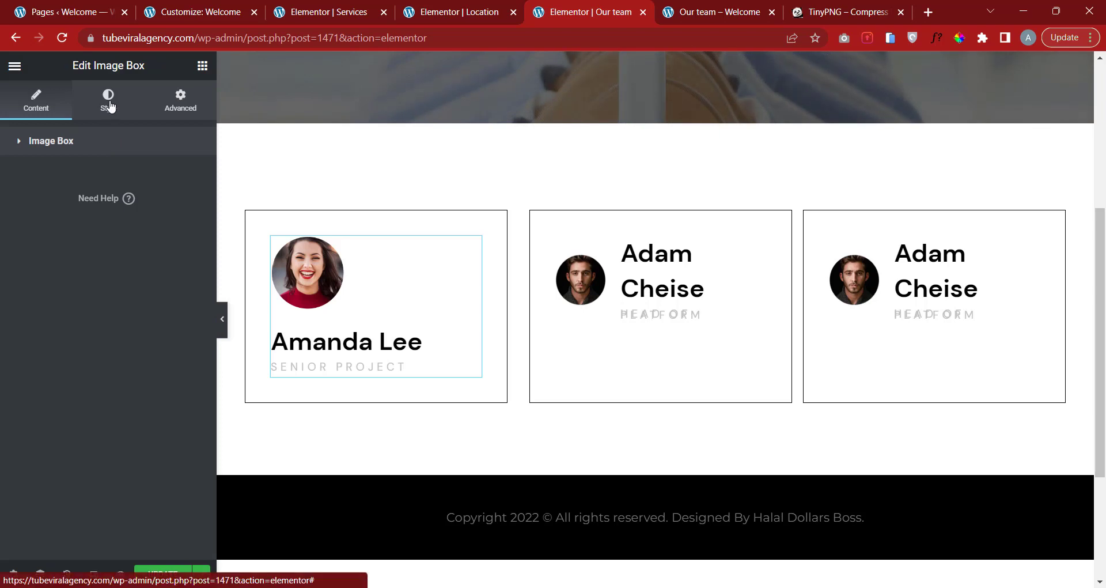
{"action": "left_click", "coordinate": [106, 104]}
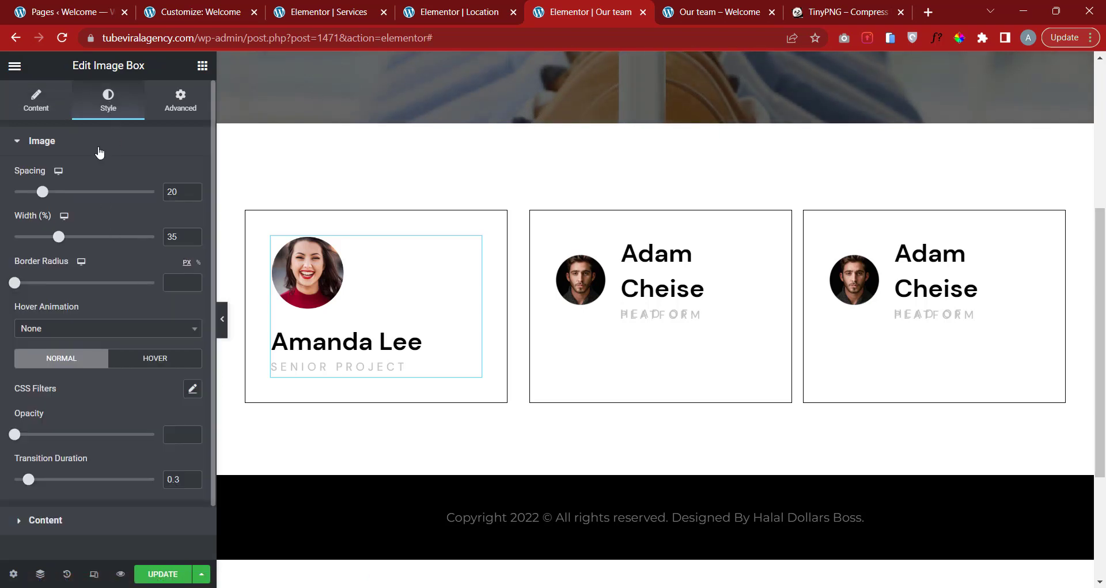
{"action": "left_click", "coordinate": [100, 145]}
{"action": "left_click", "coordinate": [100, 144]}
{"action": "scroll", "coordinate": [109, 425], "scroll_direction": "down", "scroll_amount": 1}
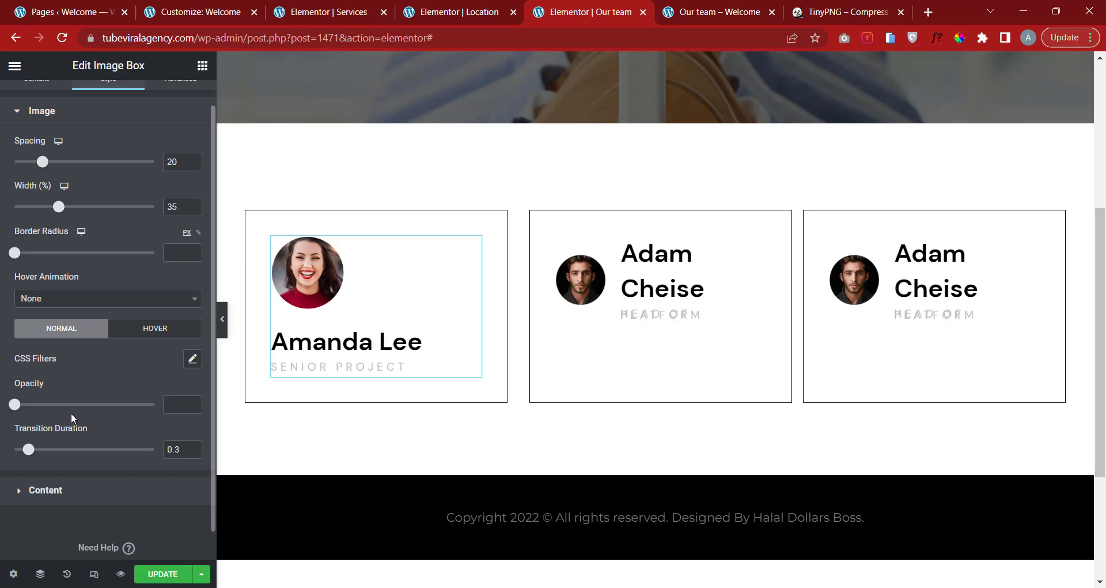
{"action": "scroll", "coordinate": [113, 316], "scroll_direction": "up", "scroll_amount": 1}
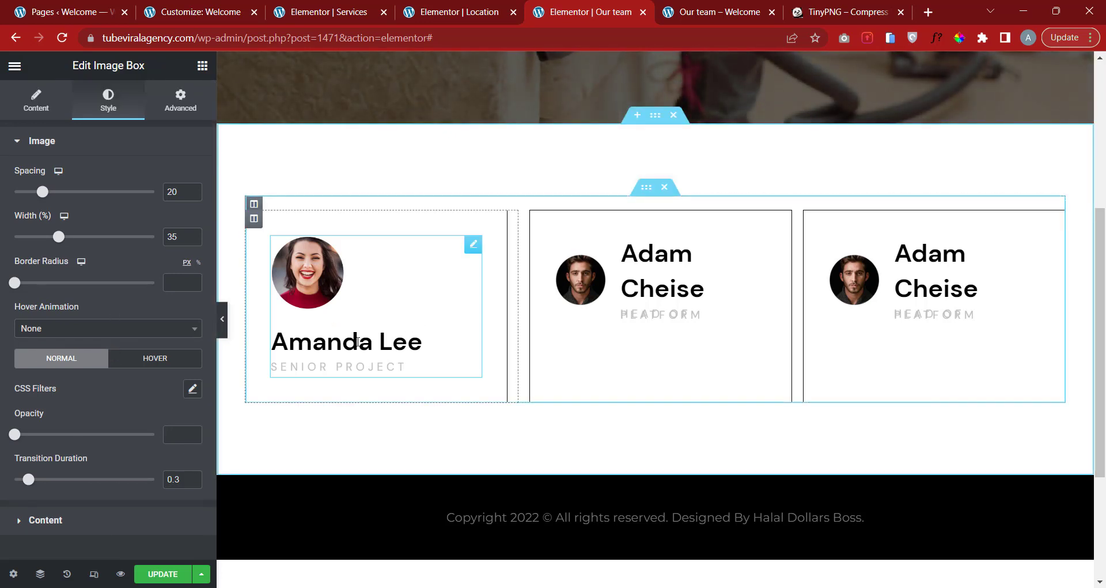
Delete the second and third team member cards, keeping only the restyled first card.
{"action": "left_click", "coordinate": [432, 316]}
{"action": "right_click", "coordinate": [528, 219]}
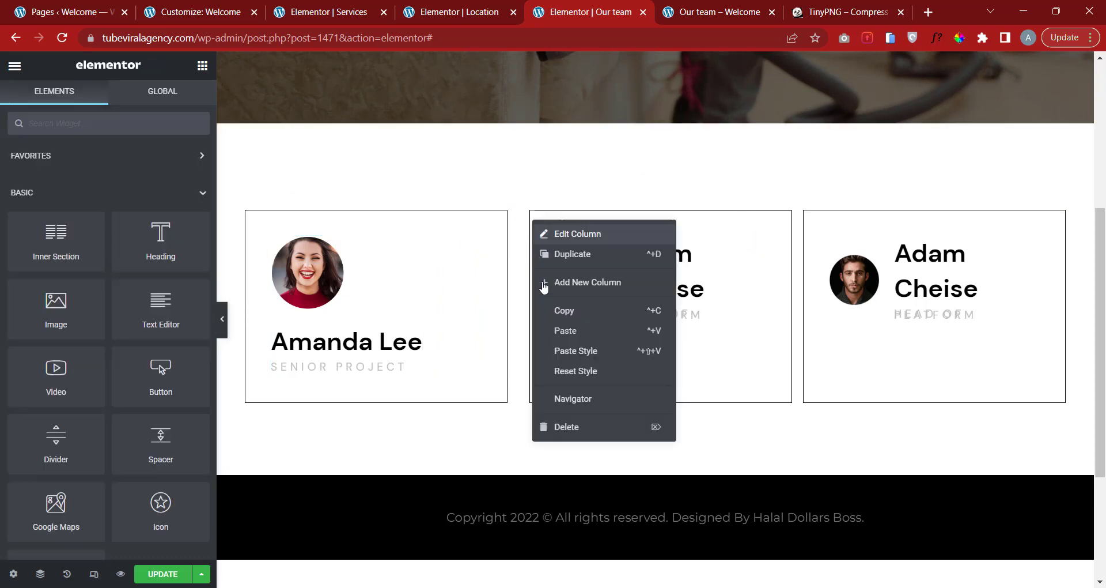
{"action": "left_click", "coordinate": [563, 425]}
{"action": "right_click", "coordinate": [666, 220]}
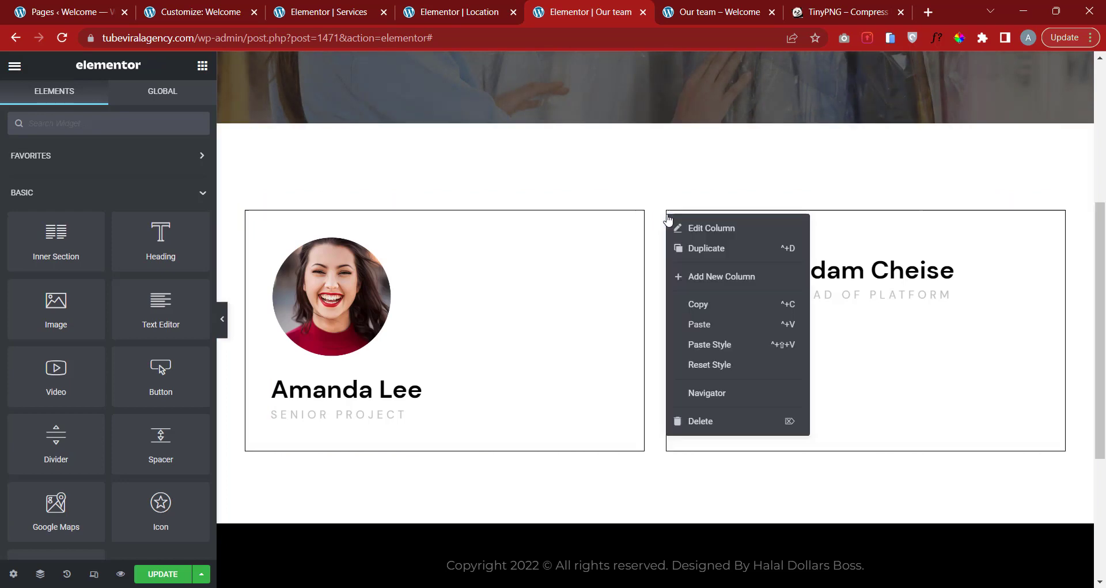
{"action": "left_click", "coordinate": [685, 421]}
{"action": "left_click", "coordinate": [471, 342]}
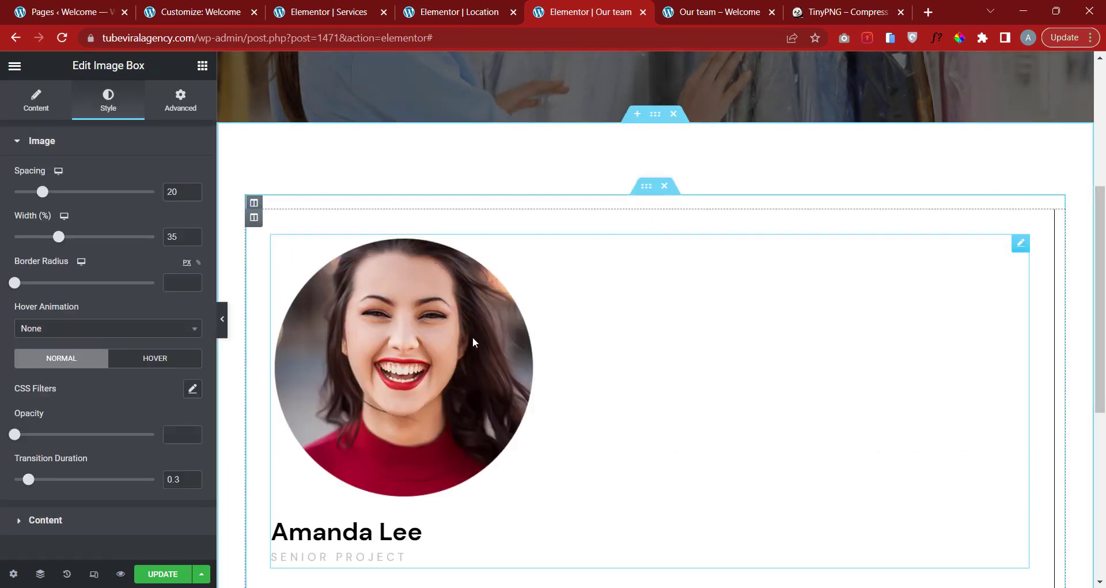
Duplicate the remaining team member card twice to form a row of three matching cards.
{"action": "scroll", "coordinate": [375, 247], "scroll_direction": "down", "scroll_amount": 1}
{"action": "right_click", "coordinate": [254, 170]}
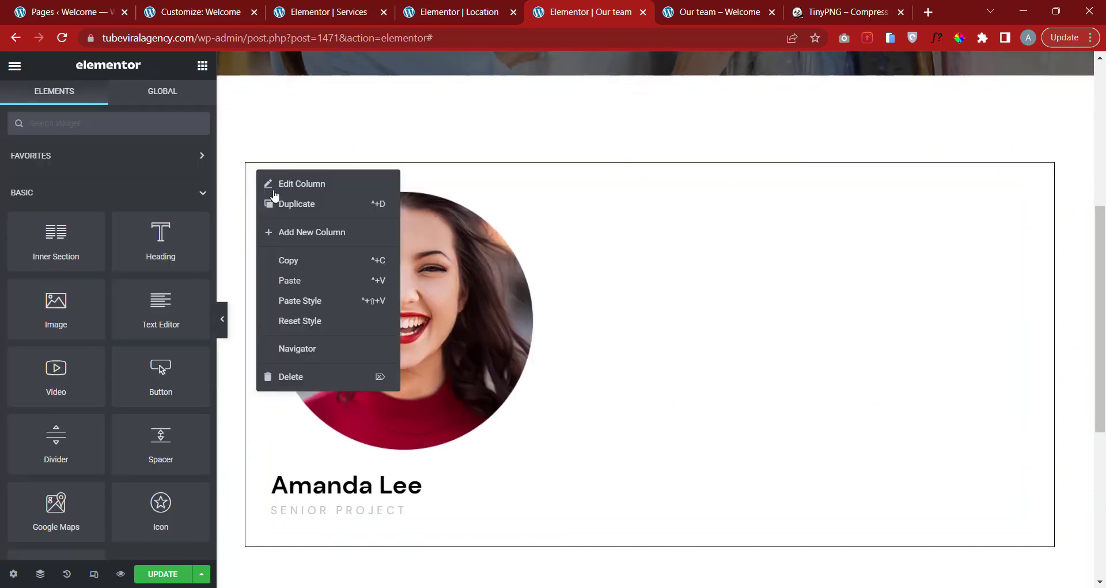
{"action": "left_click", "coordinate": [308, 204]}
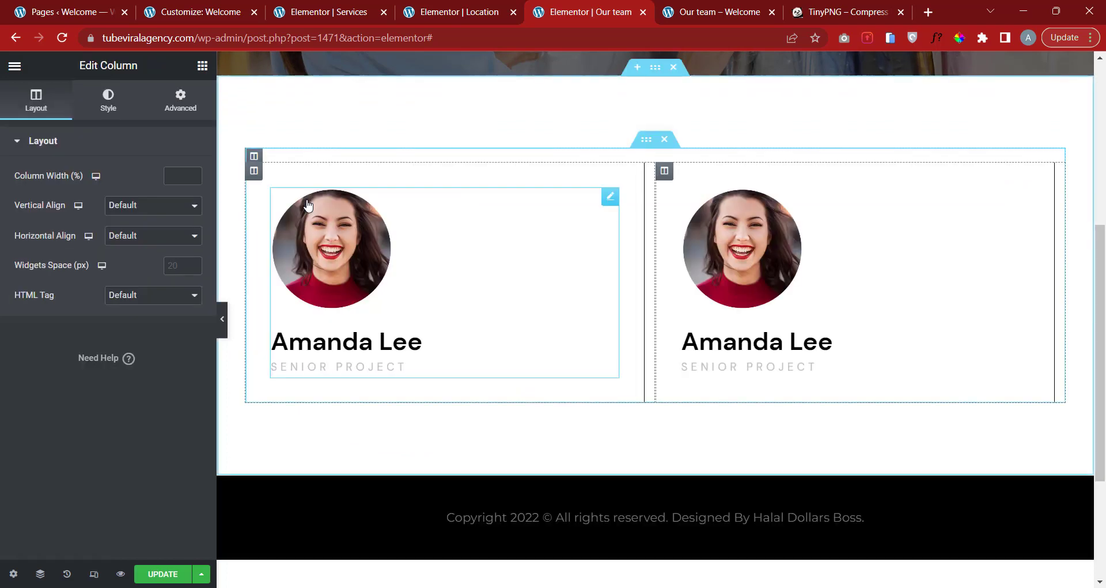
{"action": "right_click", "coordinate": [252, 182]}
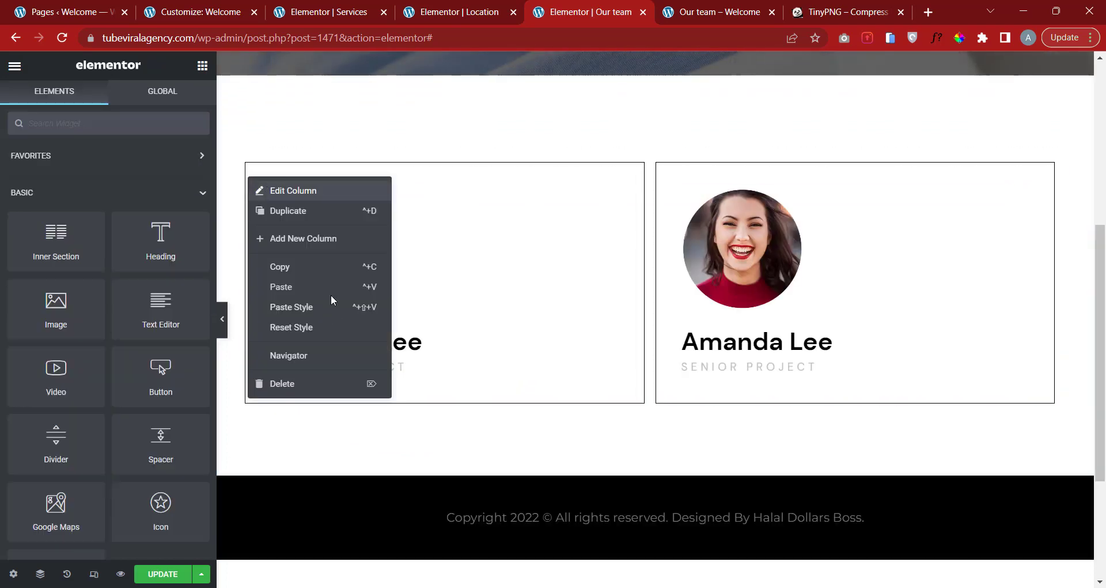
{"action": "left_click", "coordinate": [288, 211]}
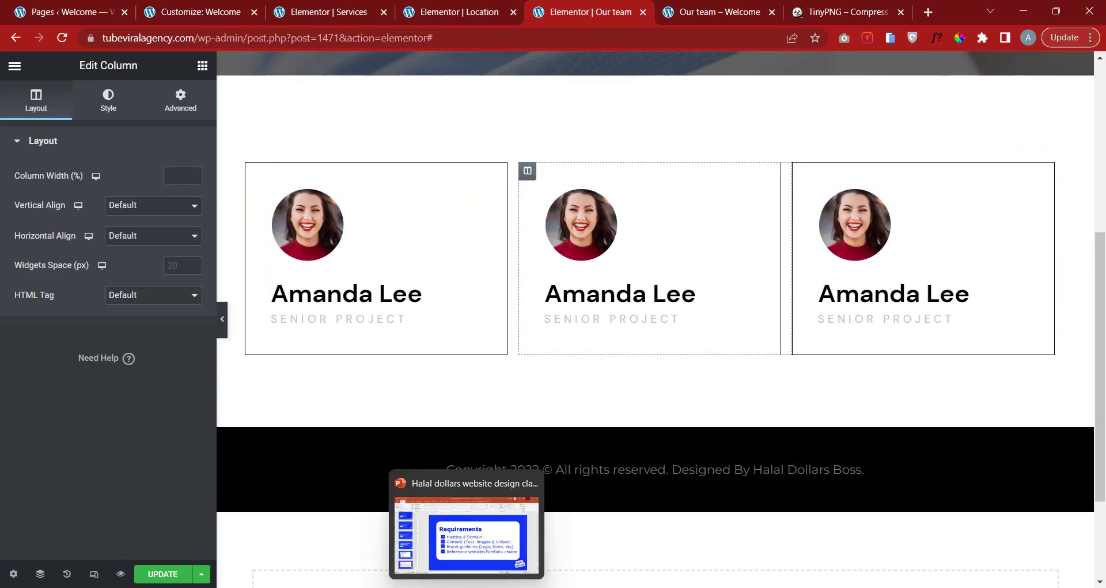
Switch to the Word document and copy the founder's name from the Our team section.
{"action": "left_click", "coordinate": [468, 587]}
{"action": "scroll", "coordinate": [469, 380], "scroll_direction": "up", "scroll_amount": 1}
{"action": "scroll", "coordinate": [468, 381], "scroll_direction": "up", "scroll_amount": 6}
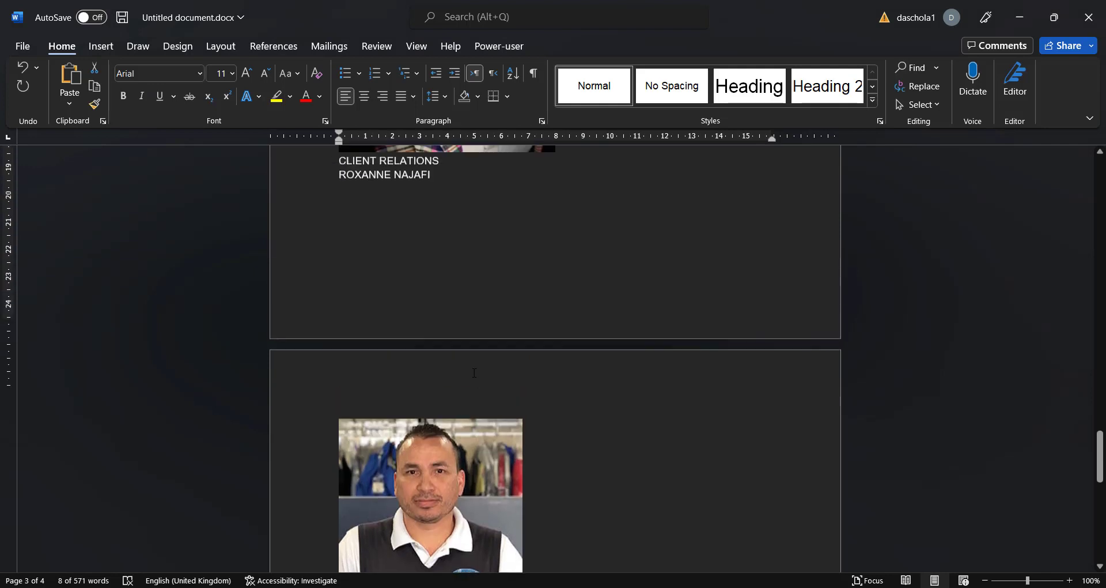
{"action": "scroll", "coordinate": [478, 368], "scroll_direction": "up", "scroll_amount": 4}
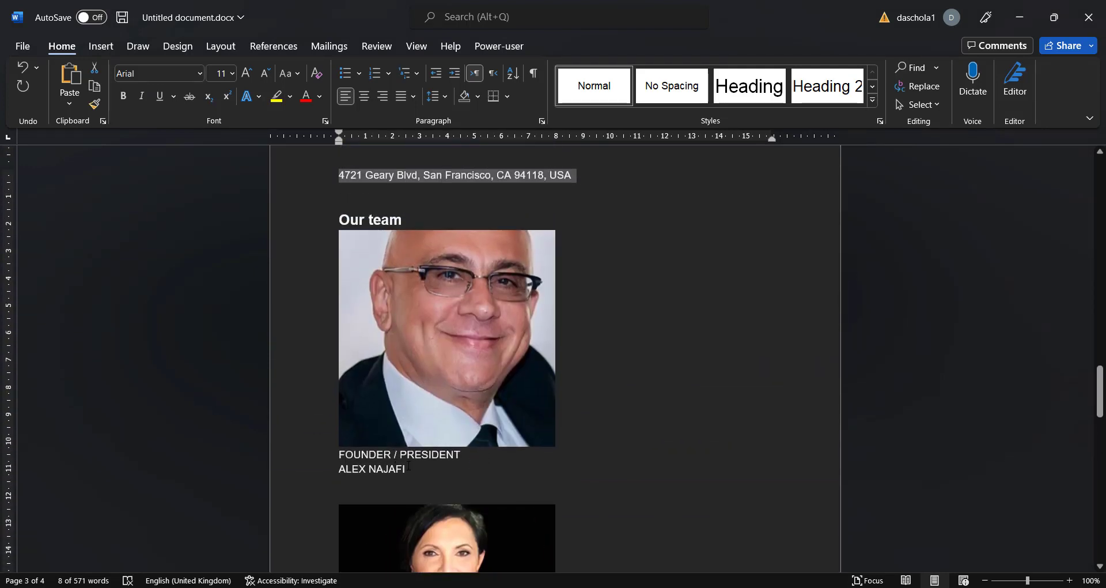
{"action": "left_click_drag", "start_coordinate": [414, 469], "coordinate": [358, 470]}
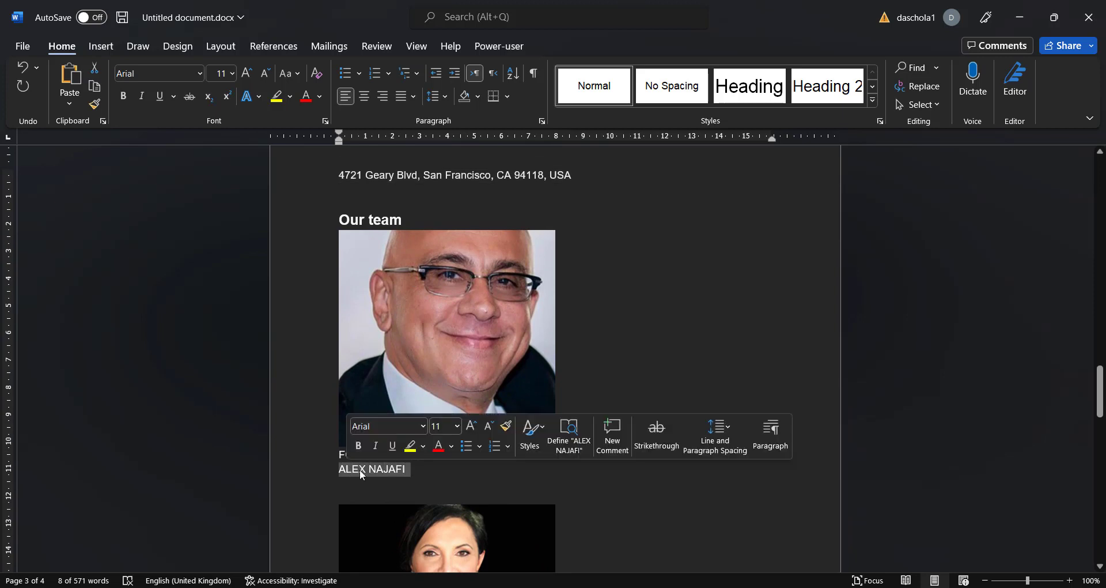
{"action": "right_click", "coordinate": [358, 470]}
{"action": "left_click", "coordinate": [414, 220]}
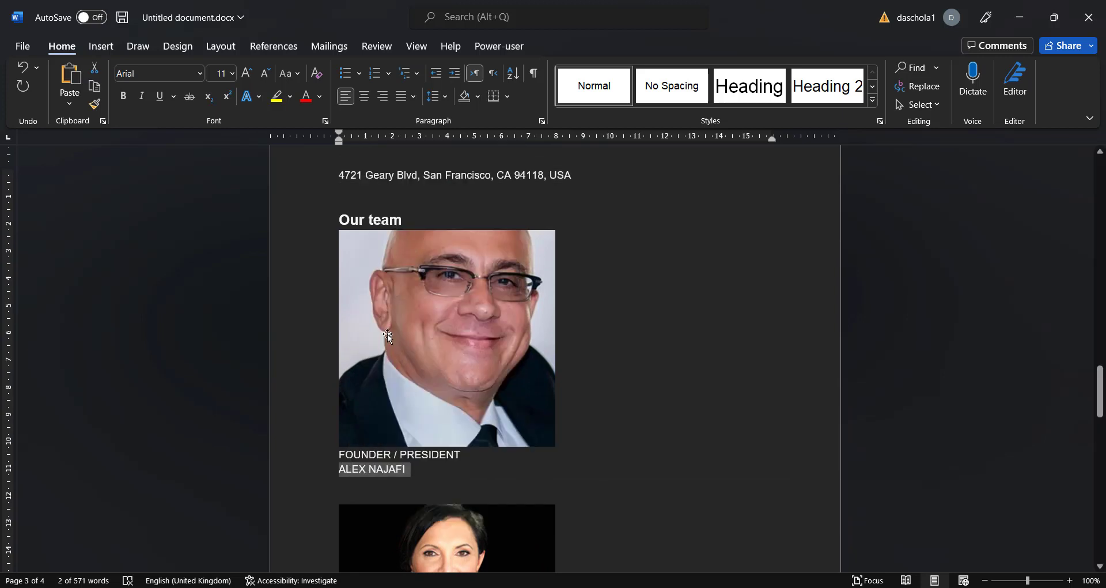
Return to the Elementor page and replace the first card's title with the copied founder's name.
{"action": "key", "text": "alt+Tab"}
{"action": "left_click", "coordinate": [366, 305]}
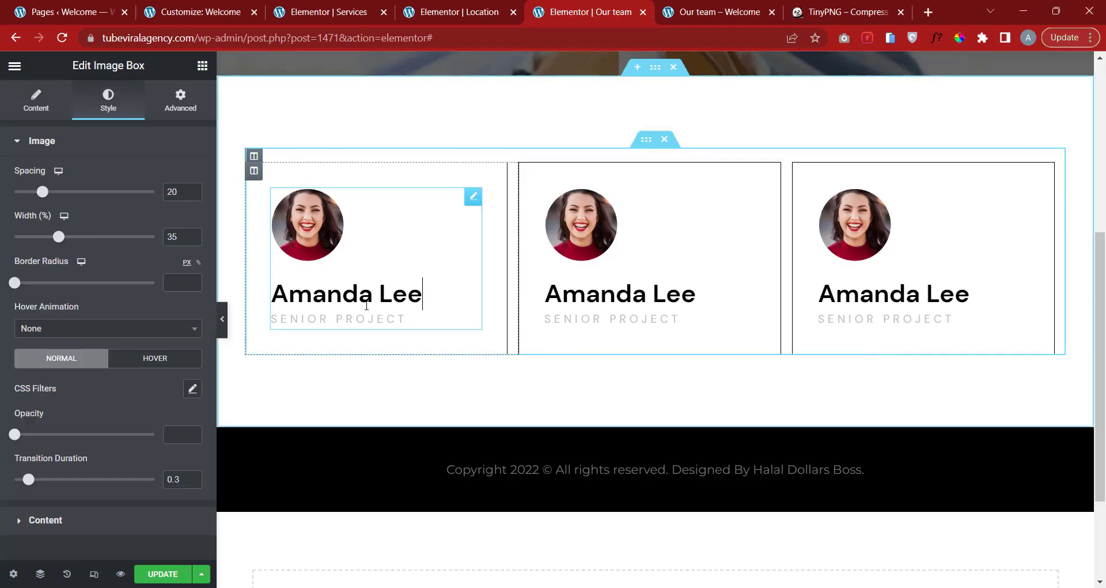
{"action": "left_click", "coordinate": [38, 118]}
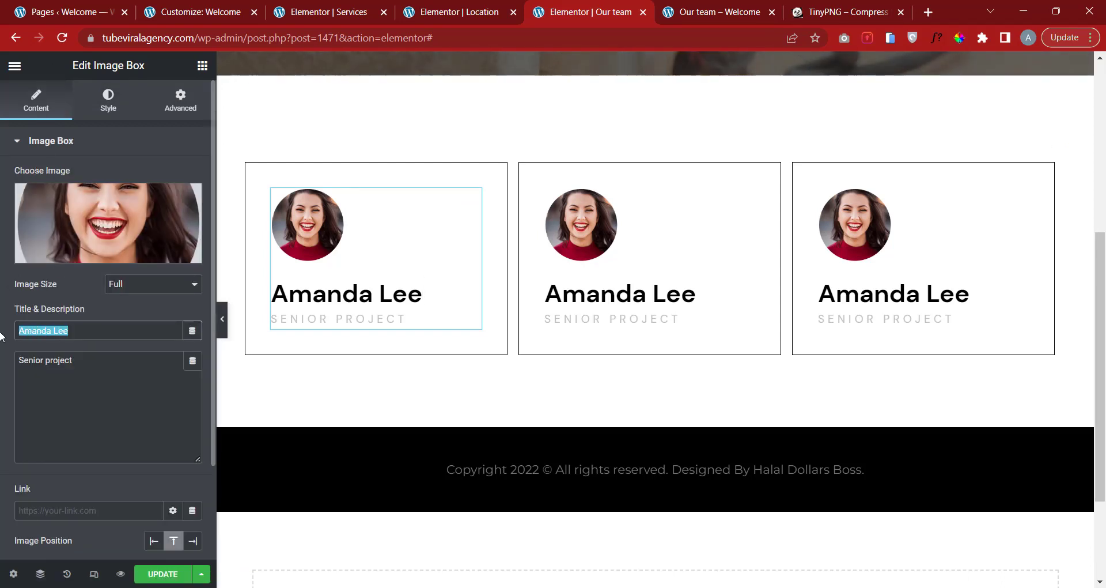
{"action": "key", "text": "ctrl+v"}
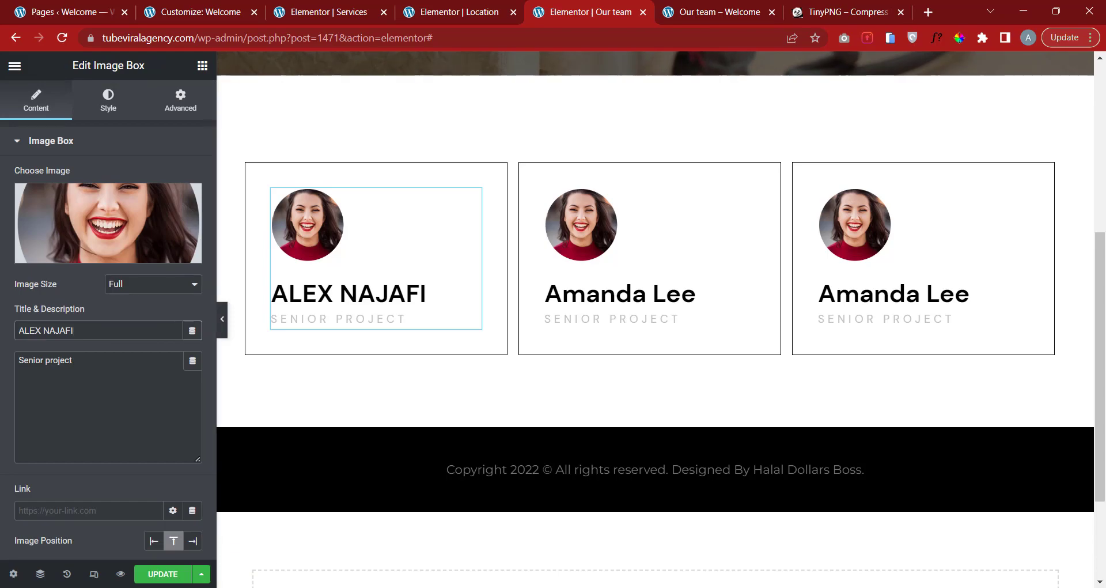
Copy "FOUNDER / PRESIDENT" from the Word document and use it as the first card's description in Elementor.
{"action": "left_click", "coordinate": [506, 551]}
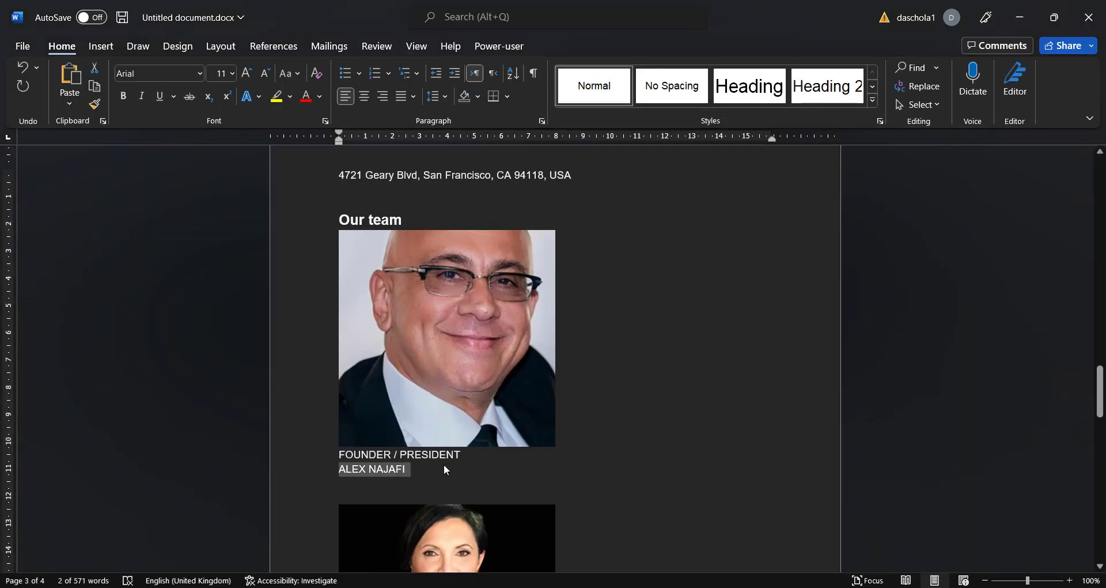
{"action": "left_click", "coordinate": [444, 469]}
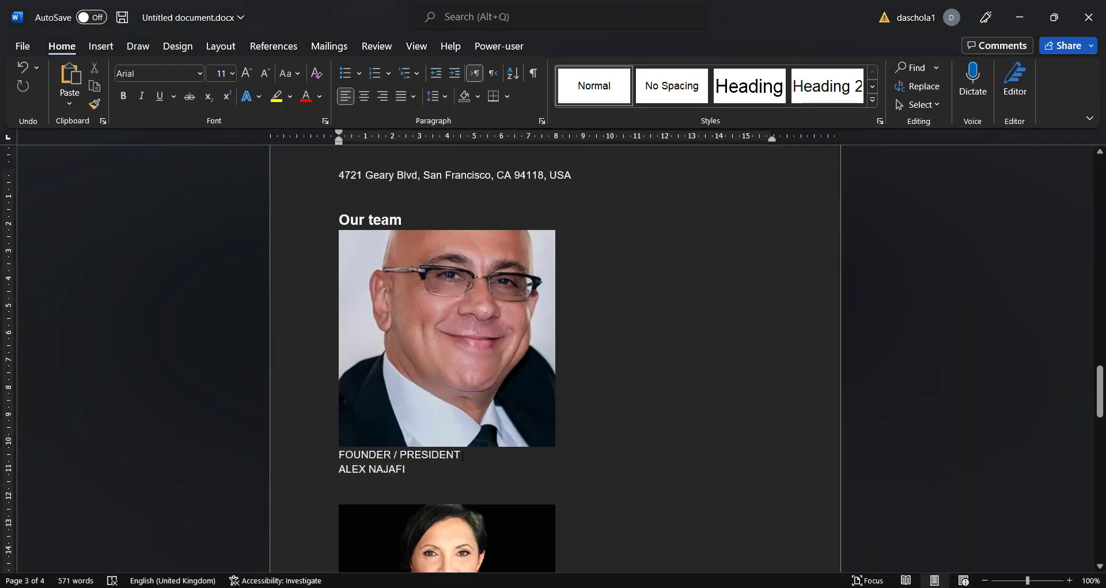
{"action": "right_click", "coordinate": [350, 455]}
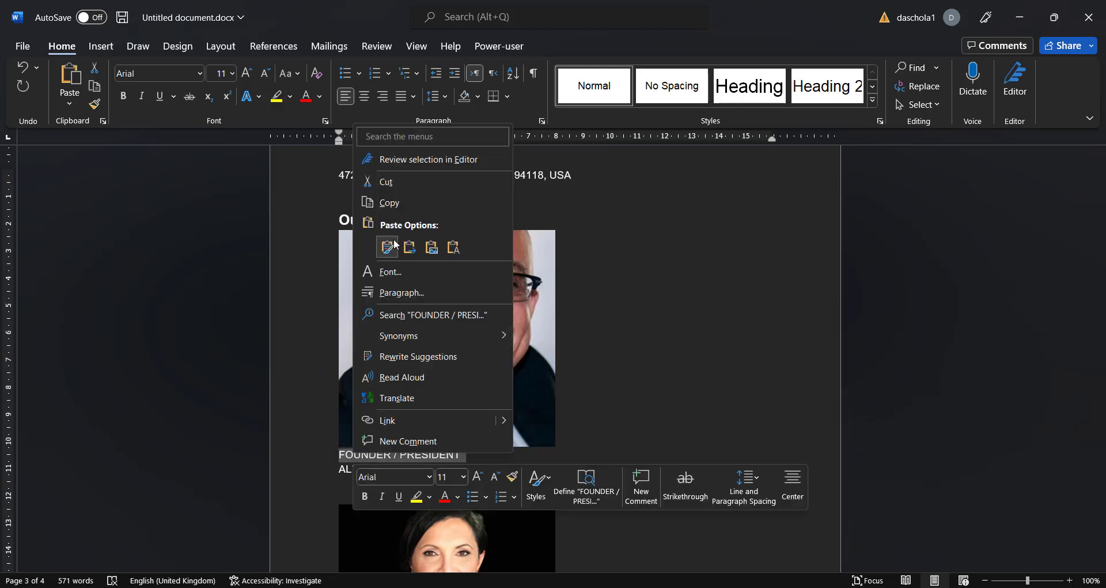
{"action": "left_click", "coordinate": [403, 202]}
{"action": "key", "text": "alt+Tab"}
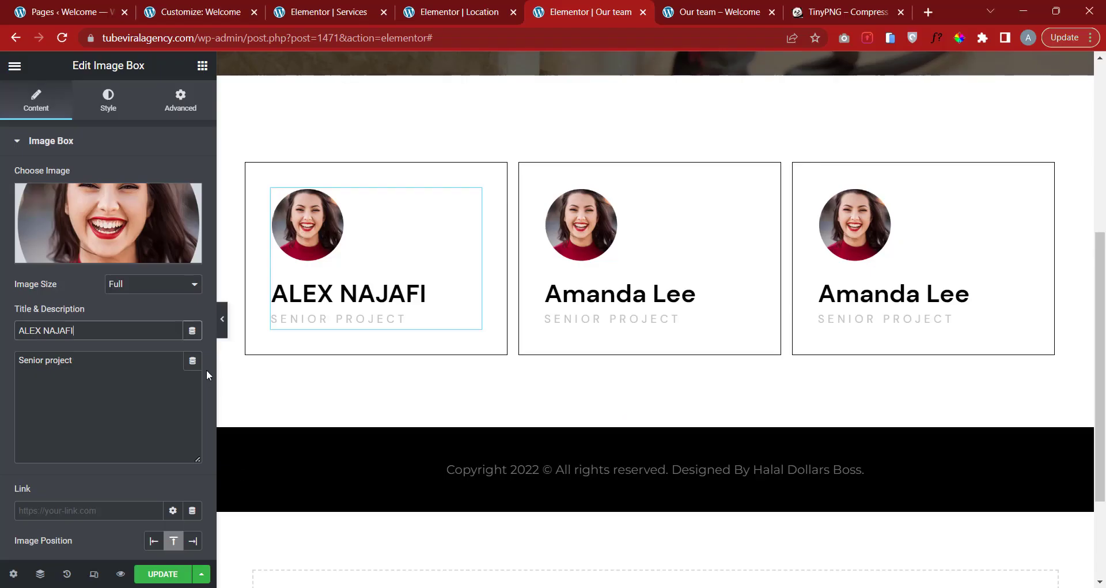
{"action": "key", "text": "ctrl+v"}
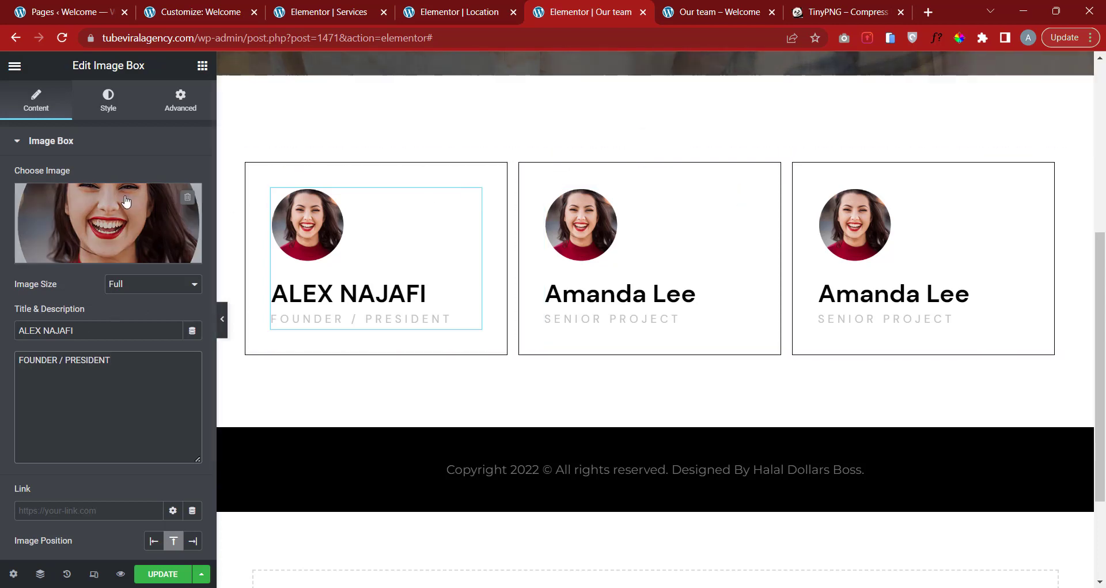
Open the first card's image selection, switch to the Word document, and save the founder's photo to Downloads as PNG file q1.
{"action": "left_click", "coordinate": [109, 254]}
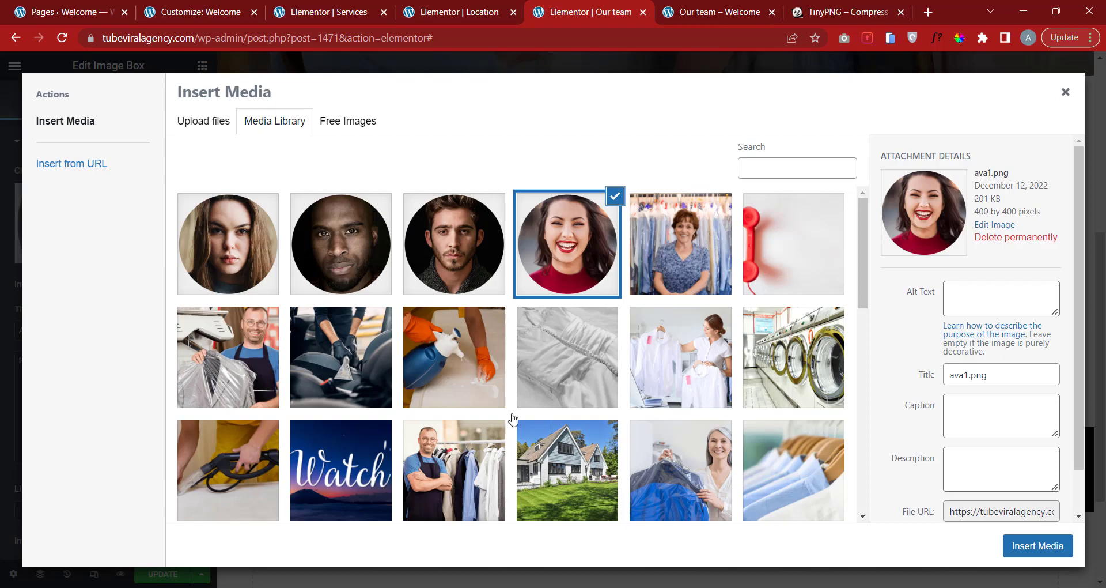
{"action": "key", "text": "alt+Tab"}
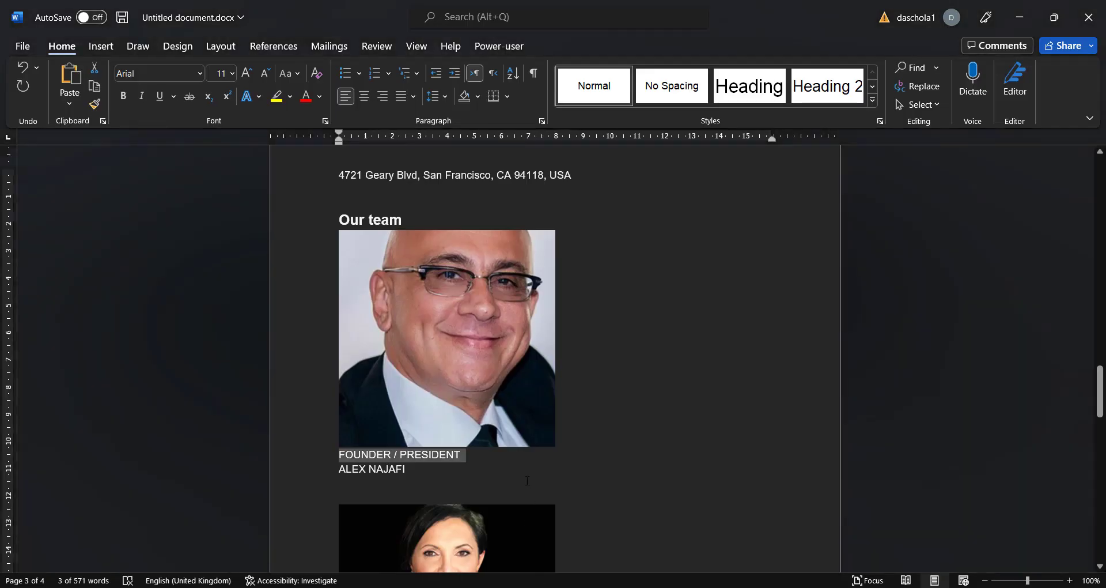
{"action": "left_click", "coordinate": [639, 371]}
{"action": "scroll", "coordinate": [414, 322], "scroll_direction": "down", "scroll_amount": 1}
{"action": "right_click", "coordinate": [412, 322]}
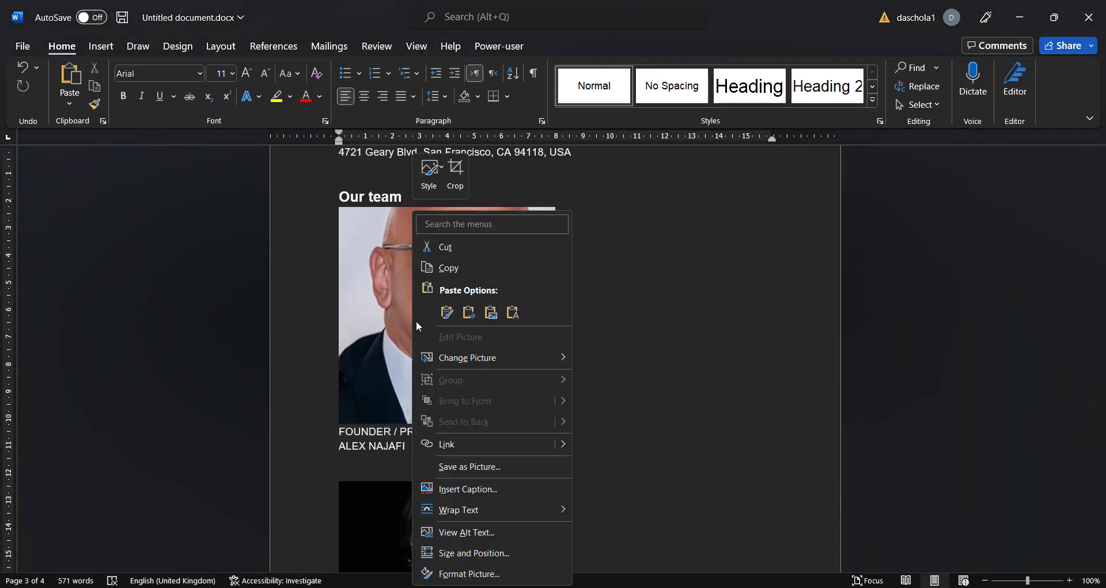
{"action": "left_click", "coordinate": [488, 465]}
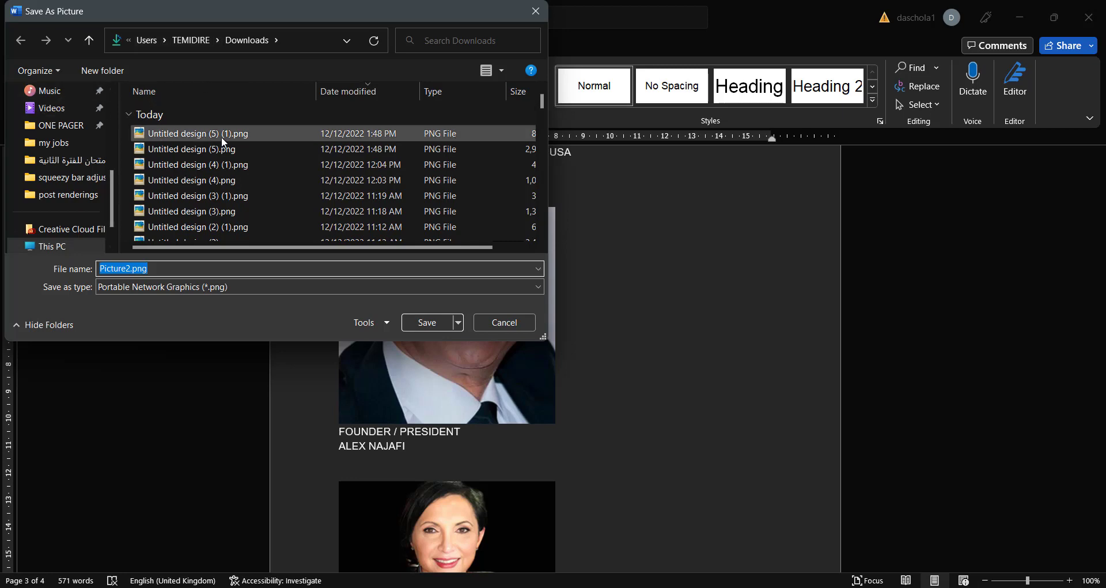
{"action": "type", "text": "q1"}
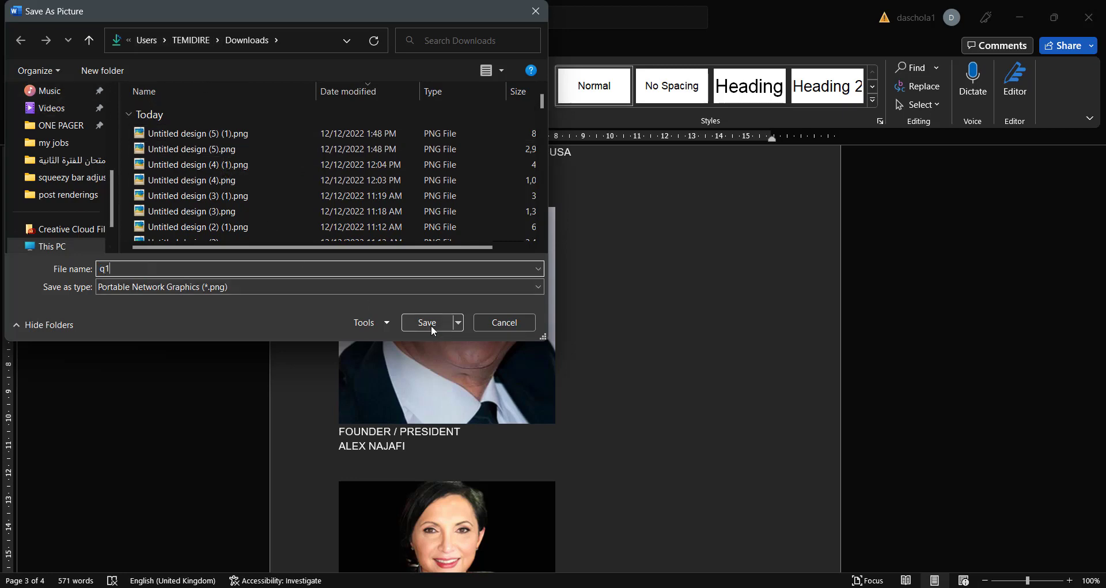
{"action": "left_click", "coordinate": [434, 328]}
Save the client relations member's photo from the Word document to Downloads as PNG file q2.
{"action": "scroll", "coordinate": [458, 375], "scroll_direction": "down", "scroll_amount": 2}
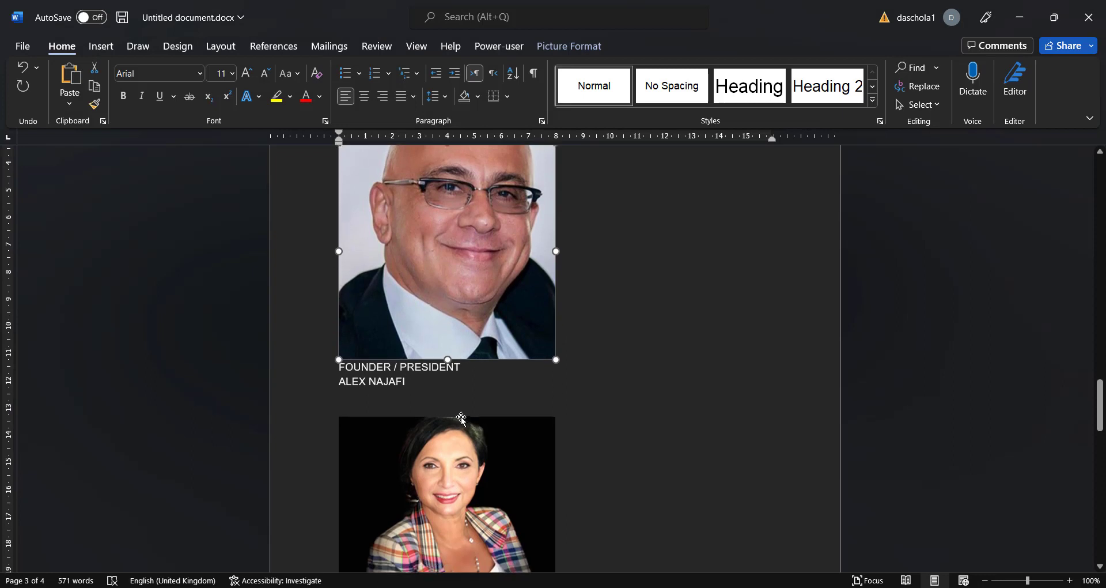
{"action": "scroll", "coordinate": [461, 418], "scroll_direction": "down", "scroll_amount": 1}
{"action": "left_click", "coordinate": [465, 434]}
{"action": "right_click", "coordinate": [465, 434]}
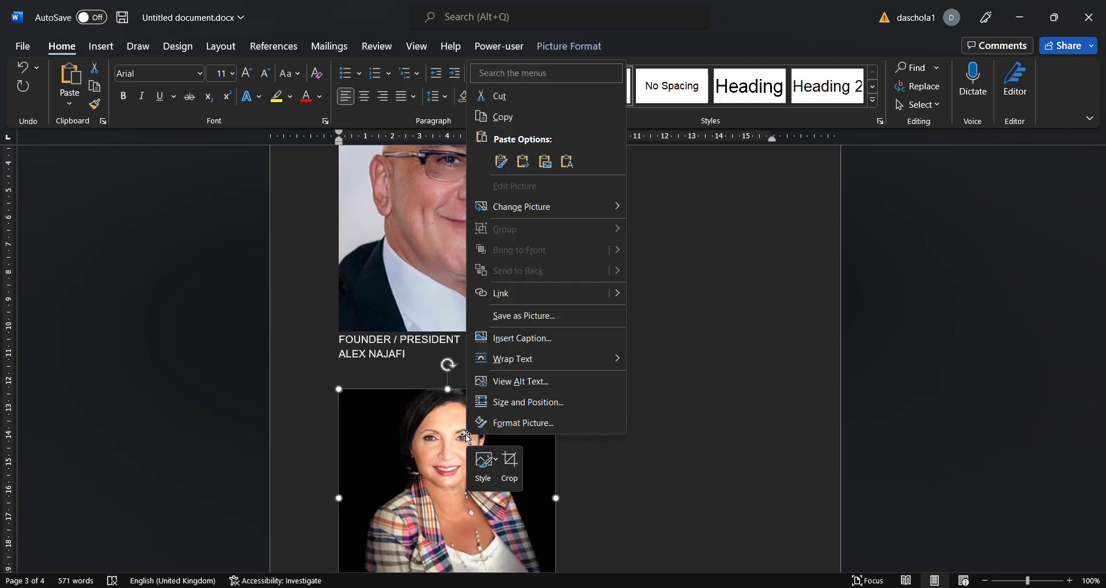
{"action": "left_click", "coordinate": [521, 318]}
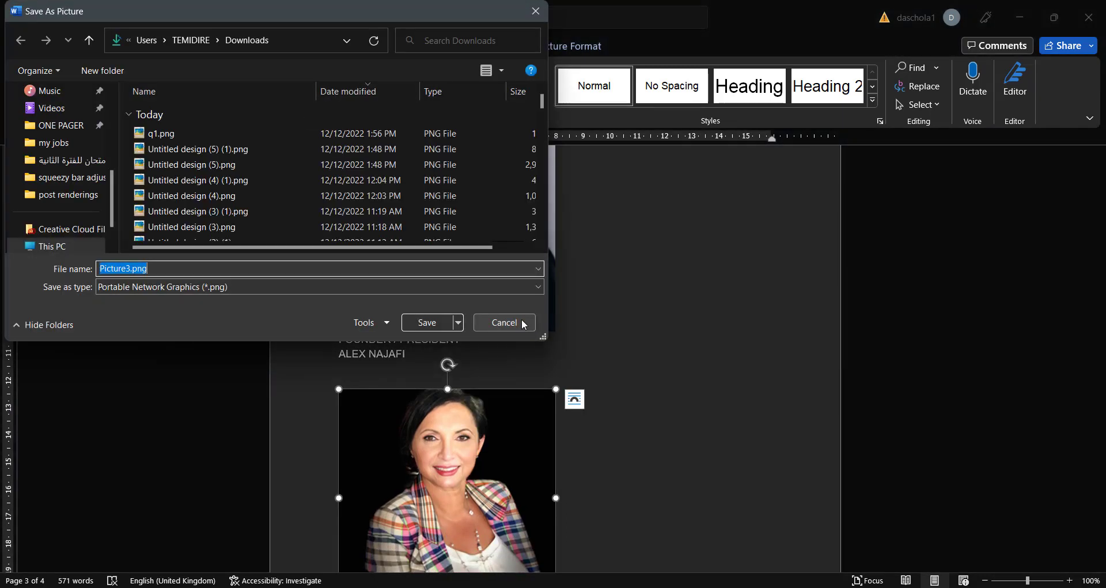
{"action": "type", "text": "q2"}
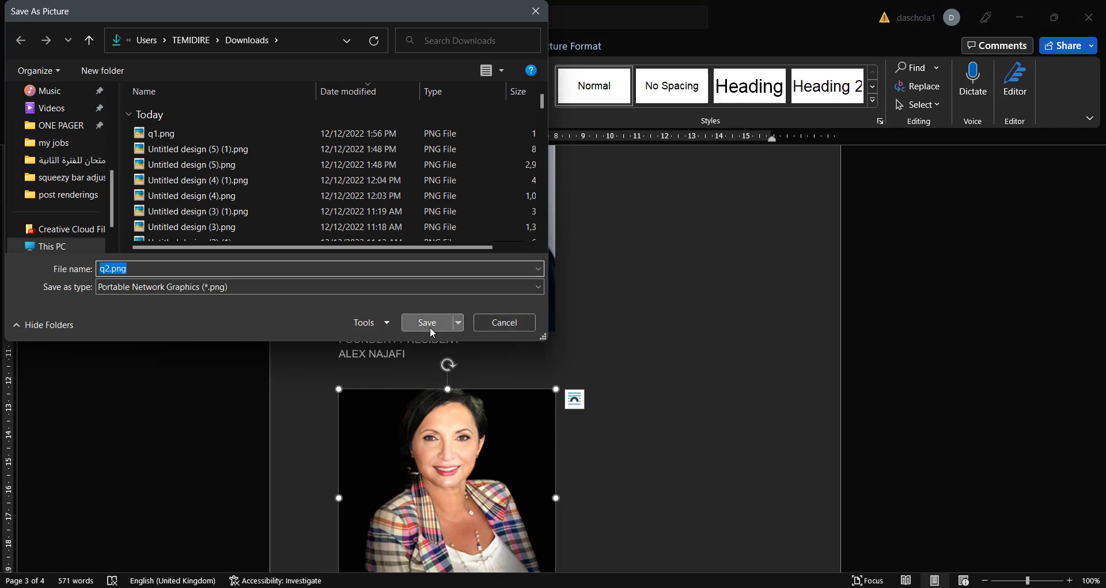
{"action": "left_click", "coordinate": [427, 322]}
Save the general manager's photo on the document's last page to Downloads as PNG file q3.
{"action": "scroll", "coordinate": [491, 323], "scroll_direction": "down", "scroll_amount": 6}
{"action": "scroll", "coordinate": [492, 323], "scroll_direction": "down", "scroll_amount": 6}
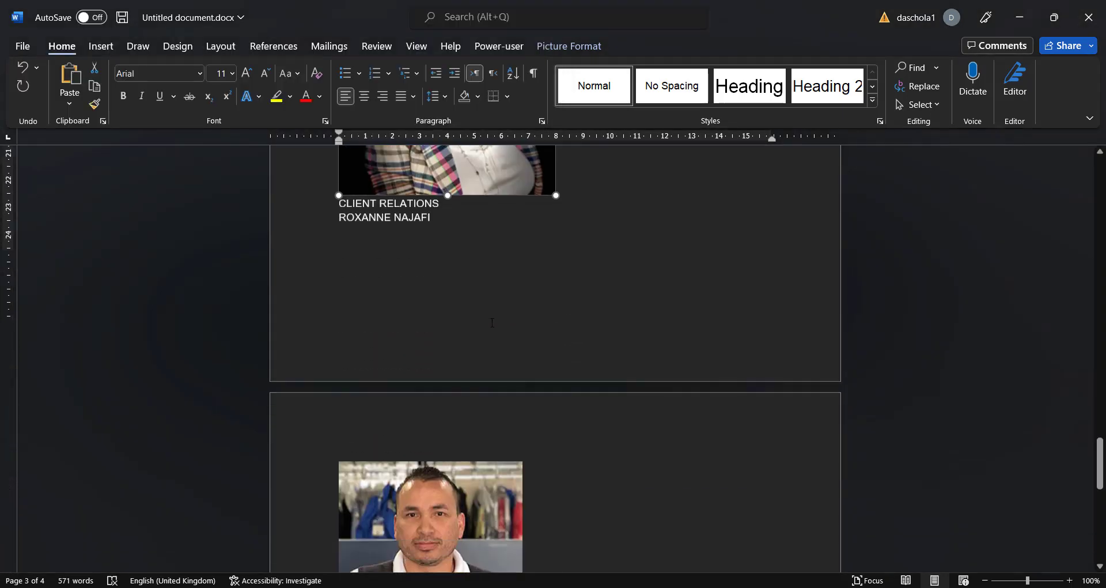
{"action": "left_click", "coordinate": [451, 392]}
{"action": "right_click", "coordinate": [452, 392]}
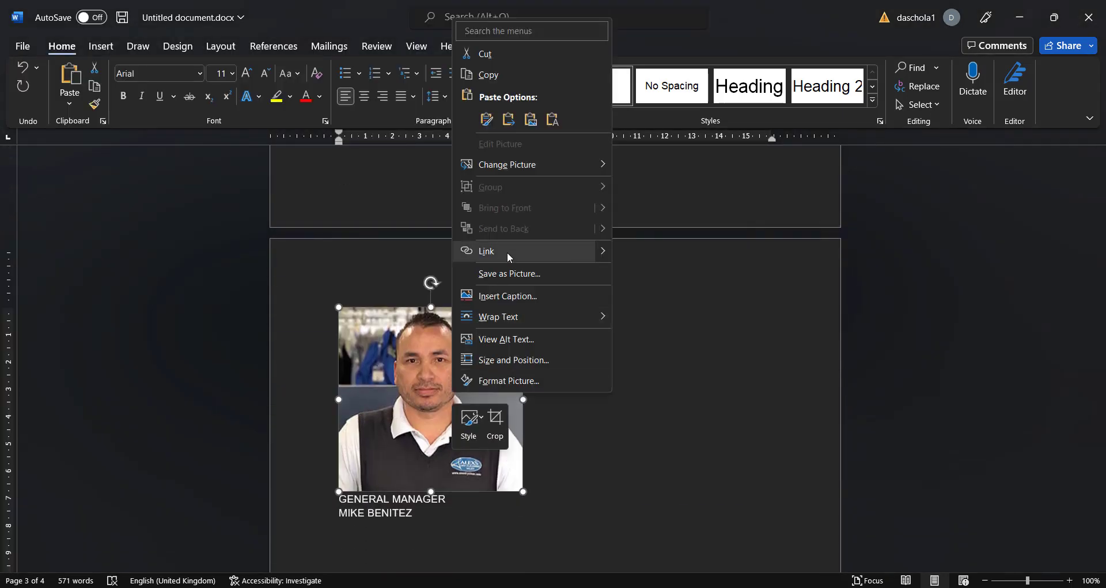
{"action": "left_click", "coordinate": [510, 274]}
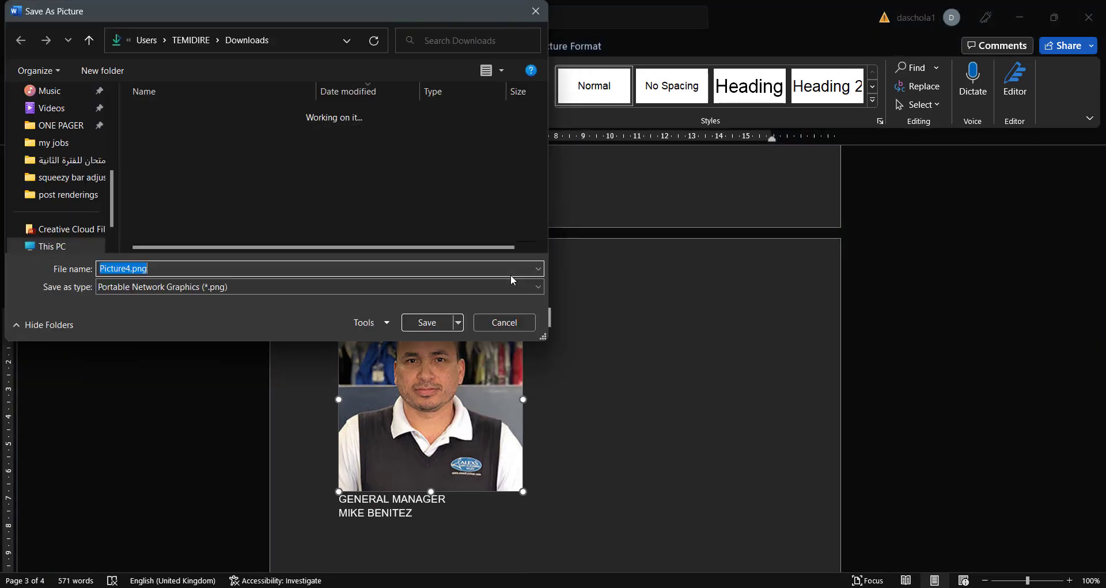
{"action": "type", "text": "a"}
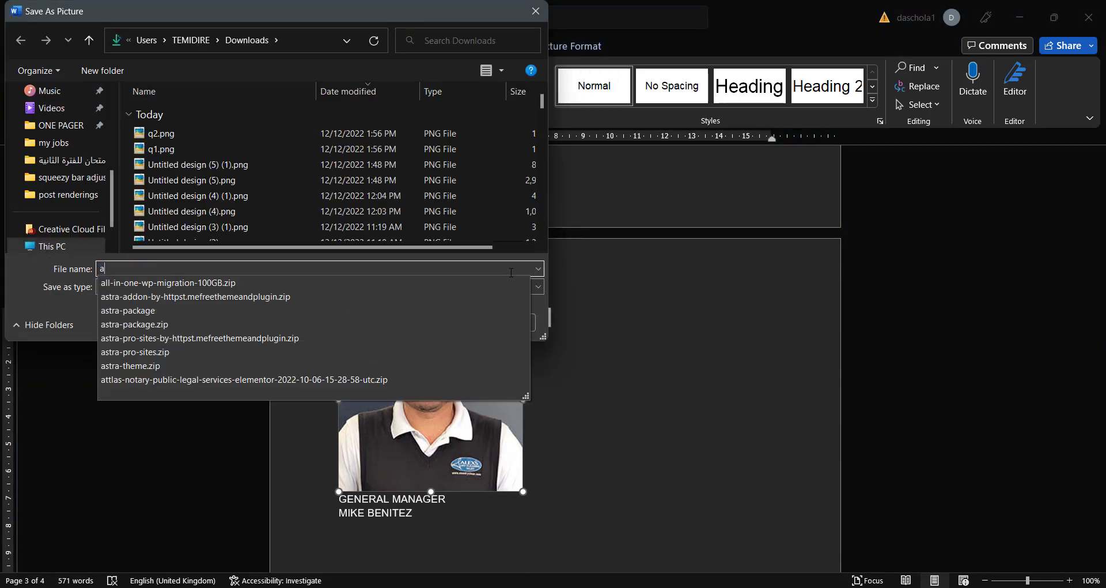
{"action": "key", "text": "BackSpace"}
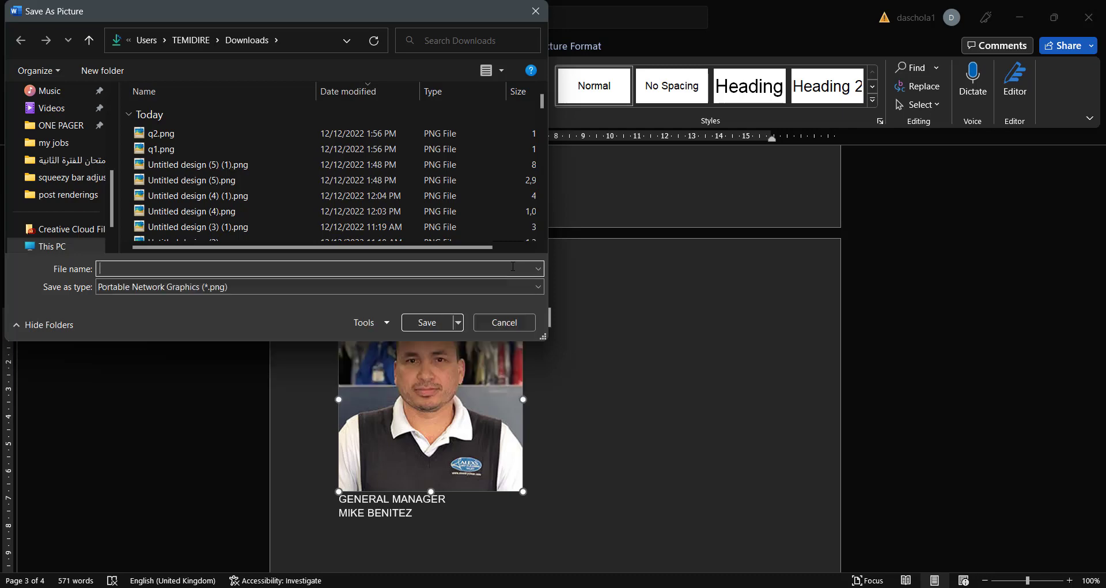
{"action": "type", "text": "q3"}
{"action": "left_click", "coordinate": [416, 324]}
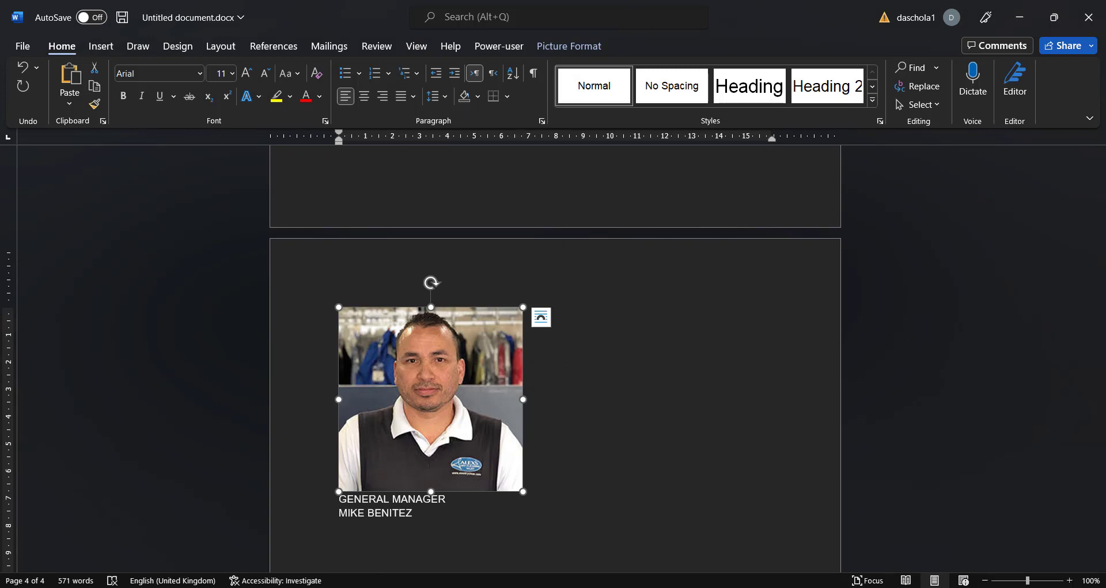
Switch to Canva, search the home page for "istagram", create a blank Instagram Post (Square) design, and accept all cookies.
{"action": "key", "text": "alt+Tab"}
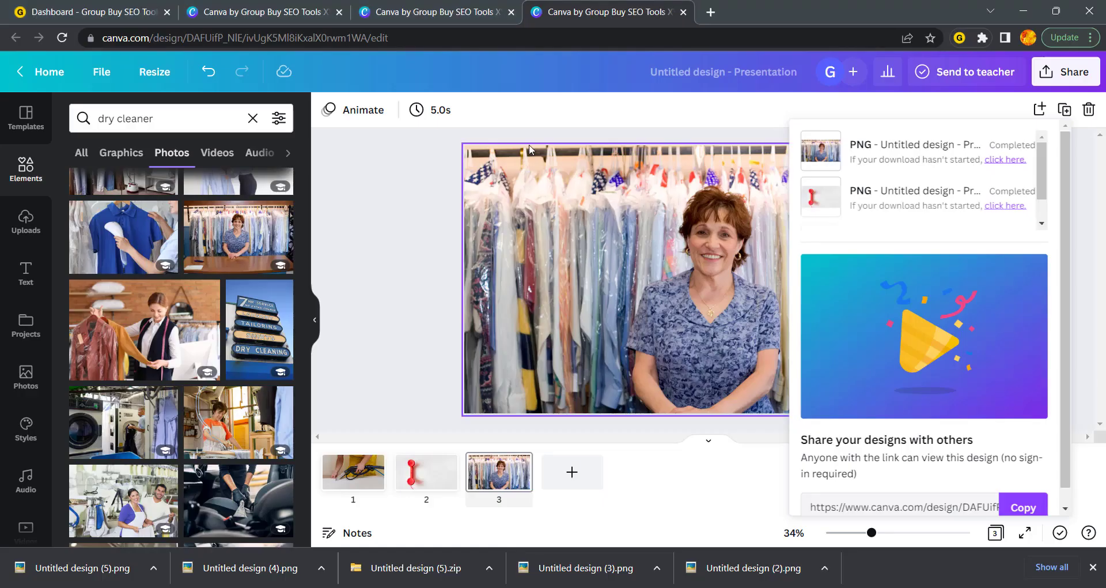
{"action": "left_click", "coordinate": [415, 198]}
{"action": "left_click", "coordinate": [276, 15]}
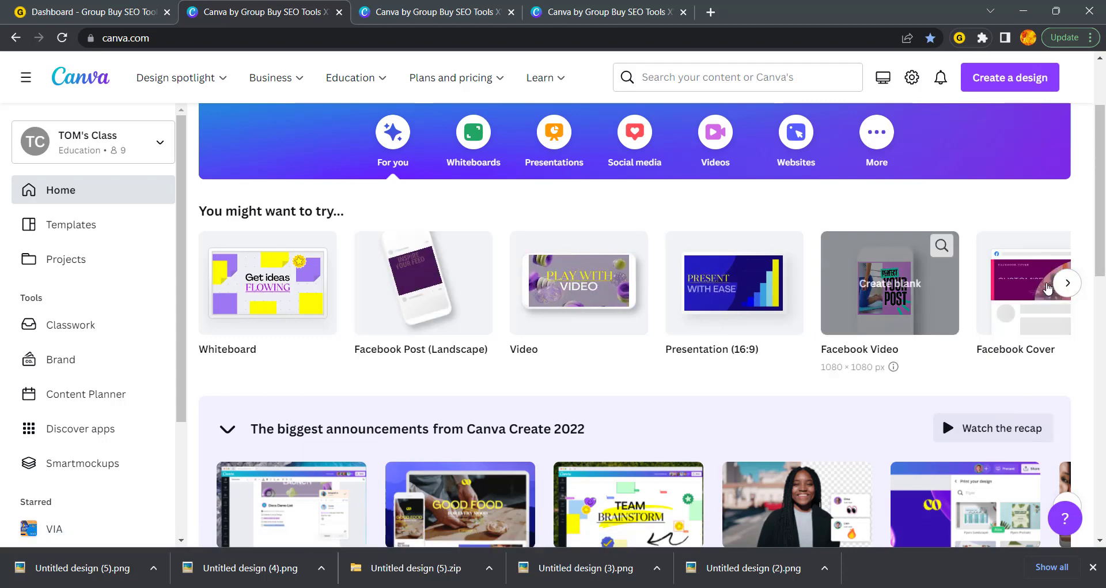
{"action": "left_click", "coordinate": [1066, 283]}
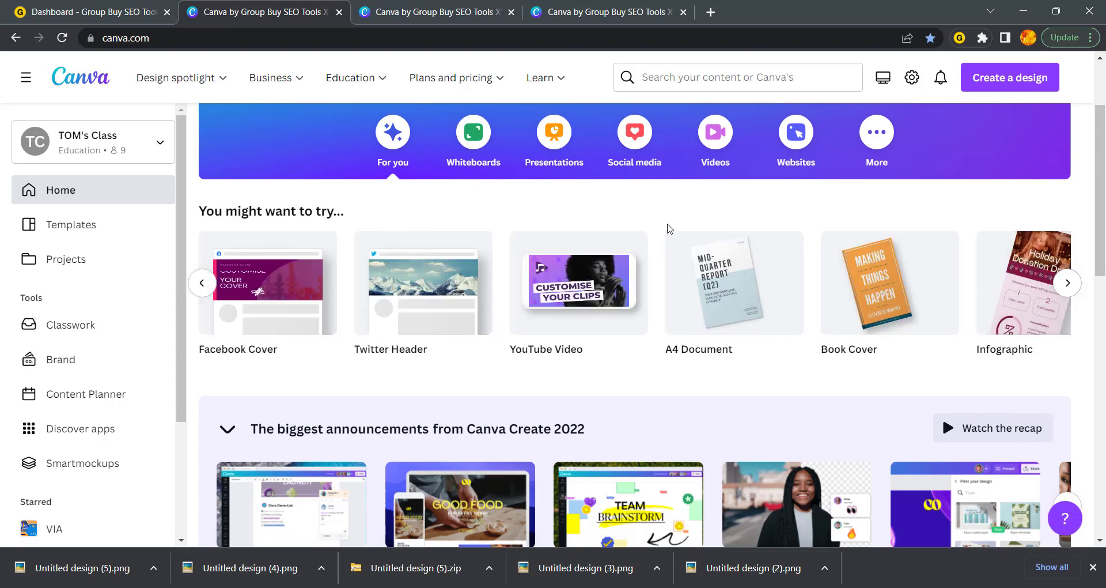
{"action": "scroll", "coordinate": [666, 227], "scroll_direction": "up", "scroll_amount": 2}
{"action": "left_click", "coordinate": [737, 201]}
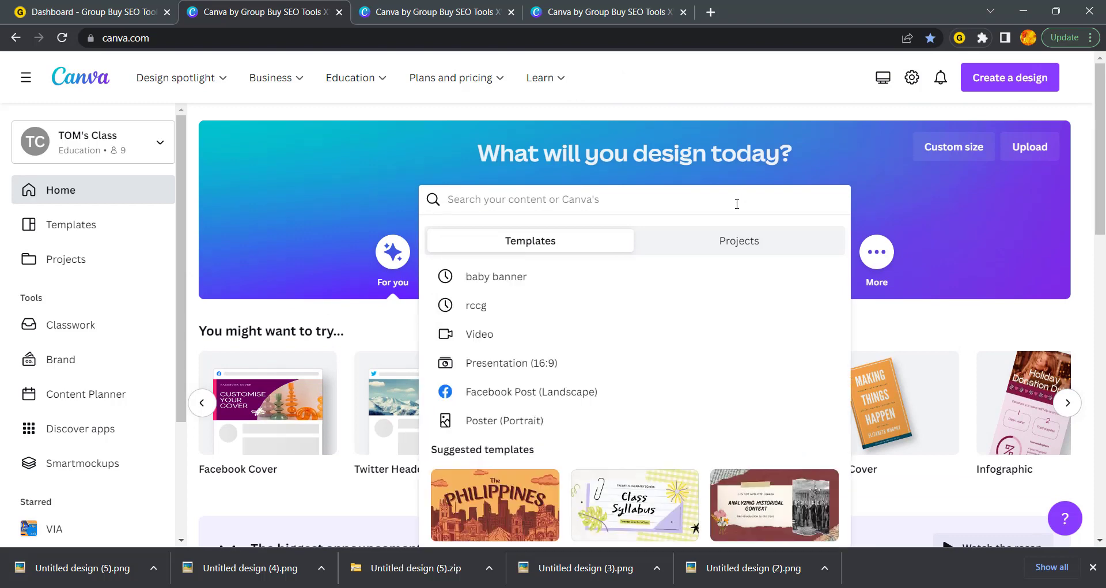
{"action": "type", "text": "istag"}
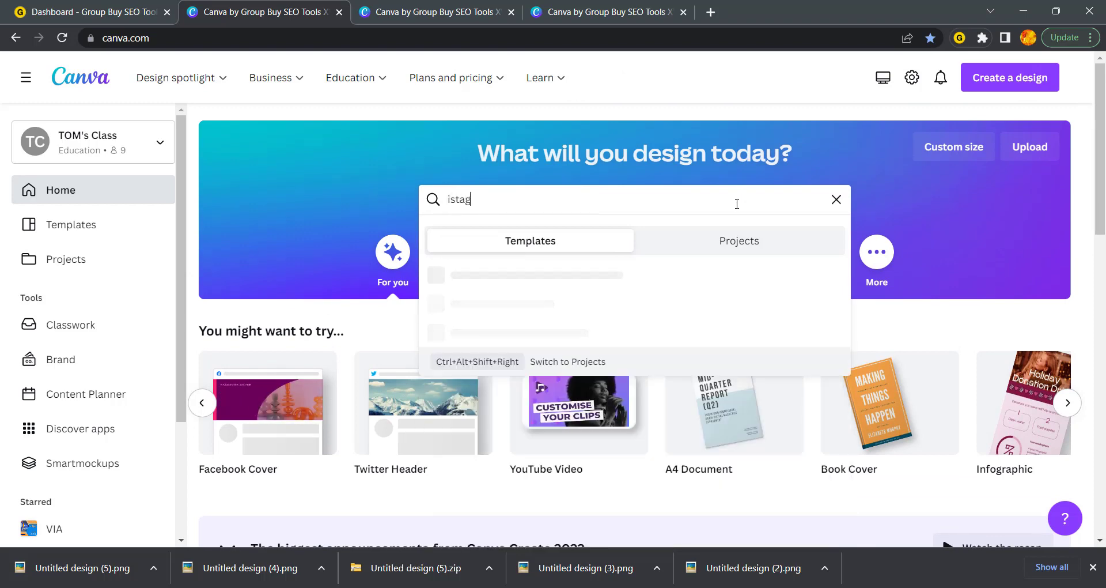
{"action": "type", "text": "ram"}
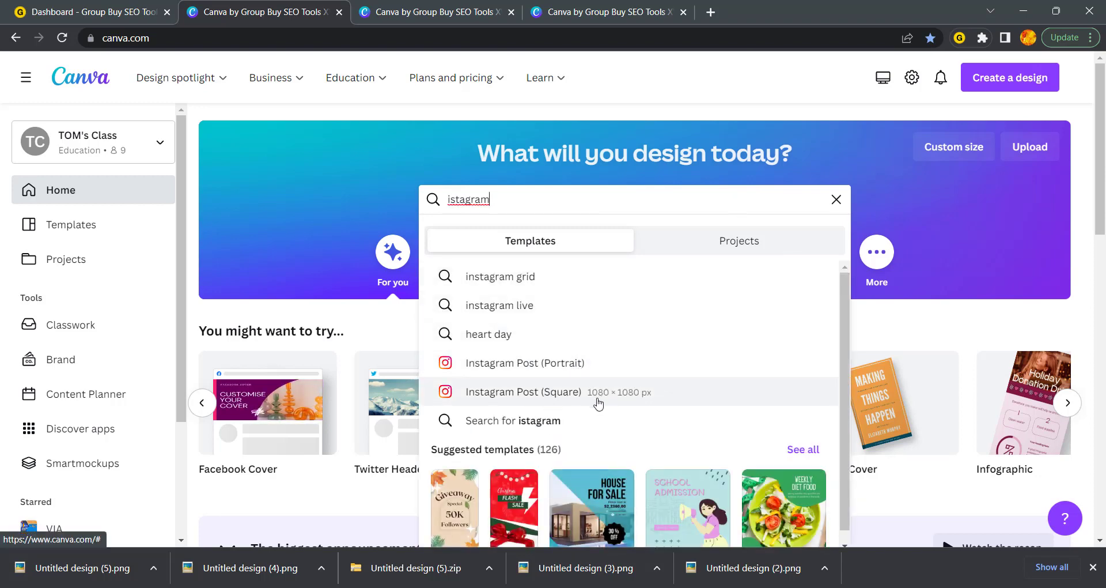
{"action": "left_click", "coordinate": [640, 397]}
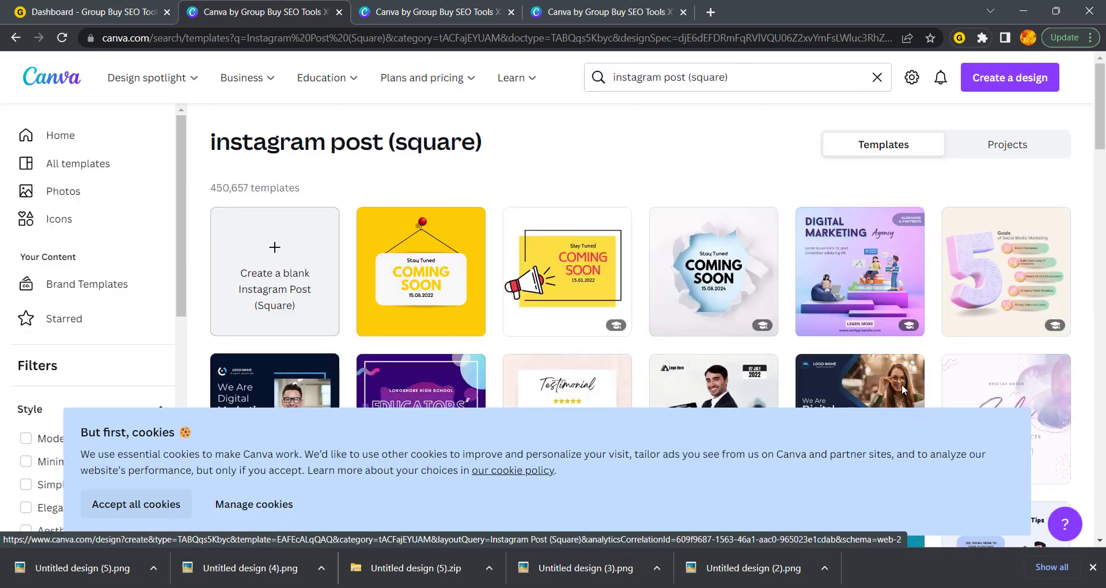
{"action": "left_click", "coordinate": [302, 259]}
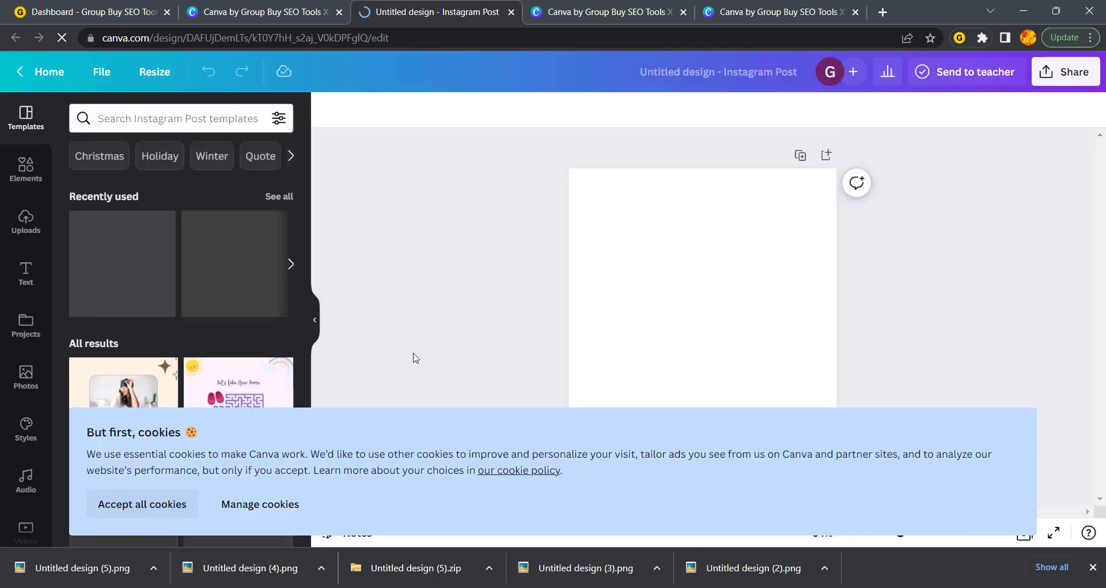
{"action": "left_click", "coordinate": [160, 509]}
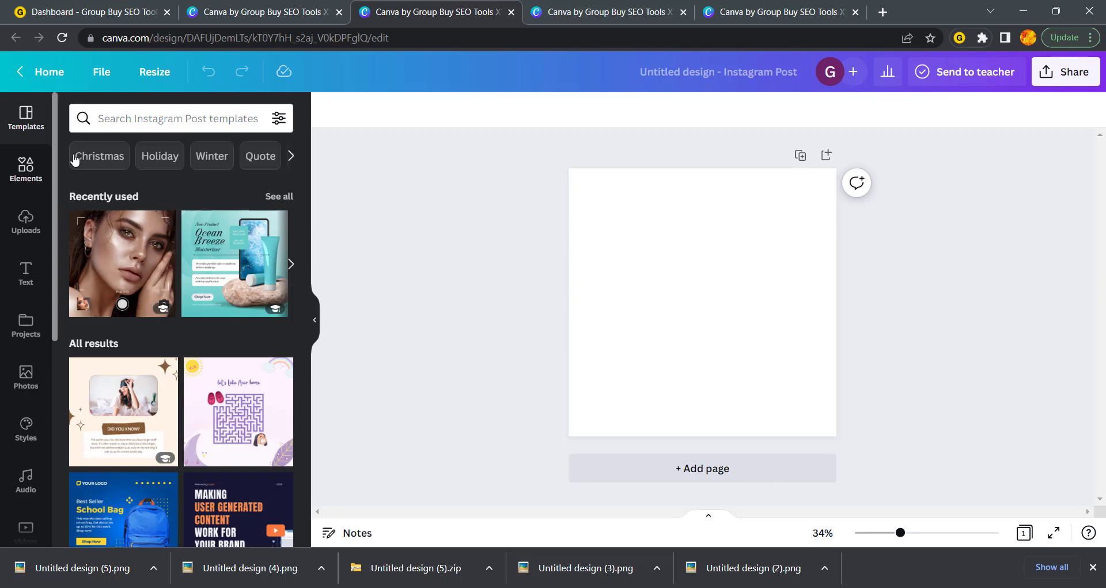
Search the design elements for "circle frame".
{"action": "left_click", "coordinate": [27, 173]}
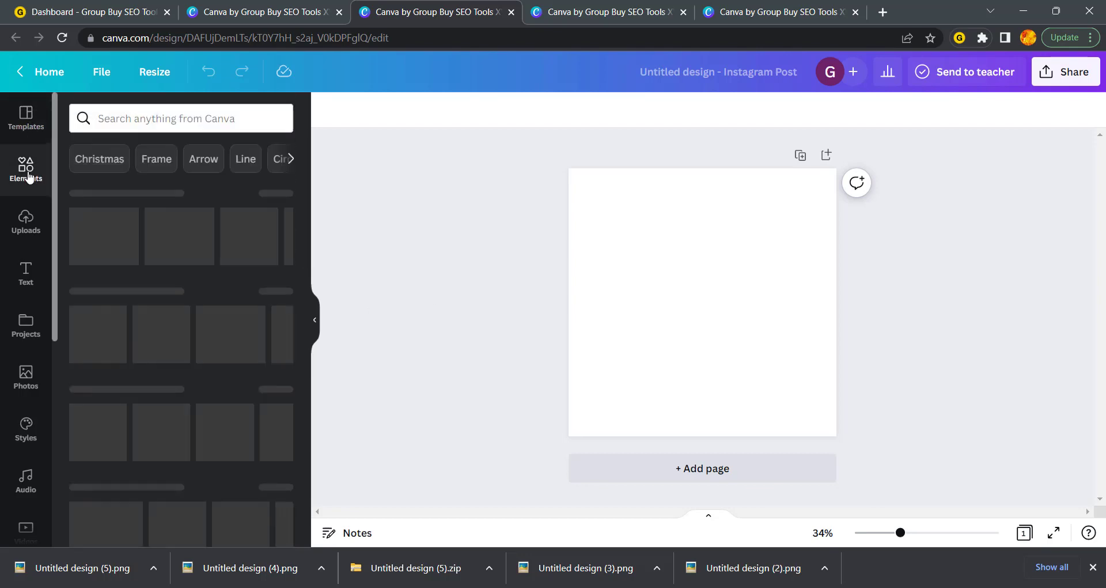
{"action": "left_click", "coordinate": [147, 112]}
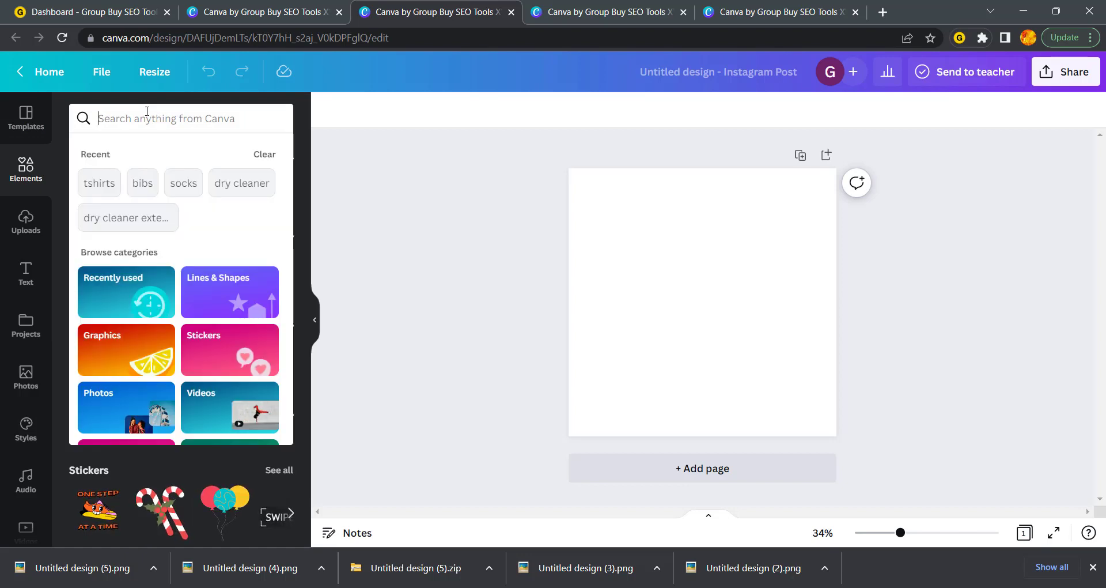
{"action": "type", "text": "fram"}
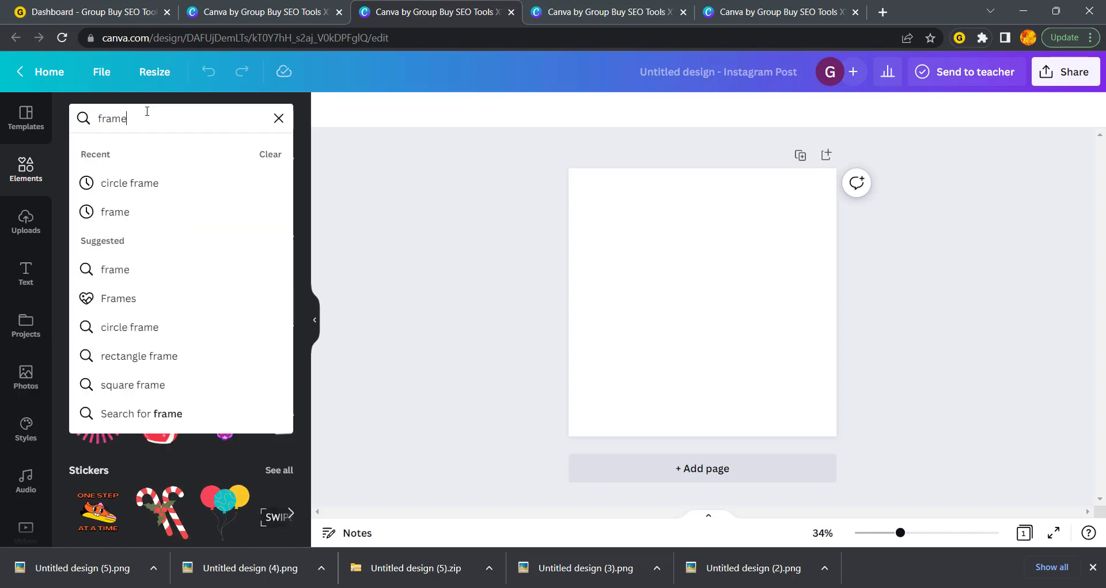
{"action": "type", "text": "e"}
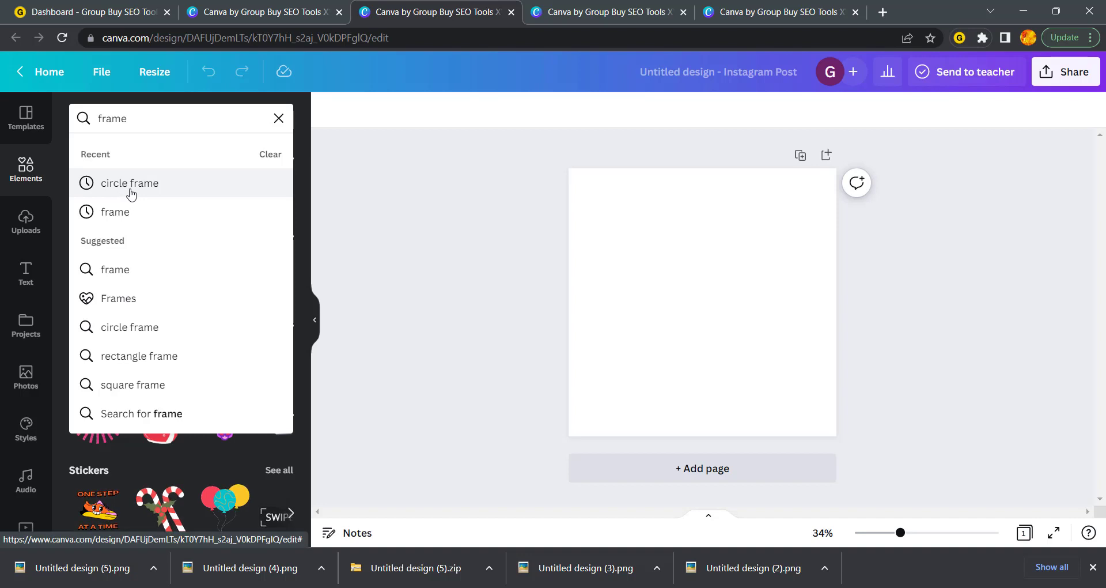
{"action": "left_click", "coordinate": [129, 185]}
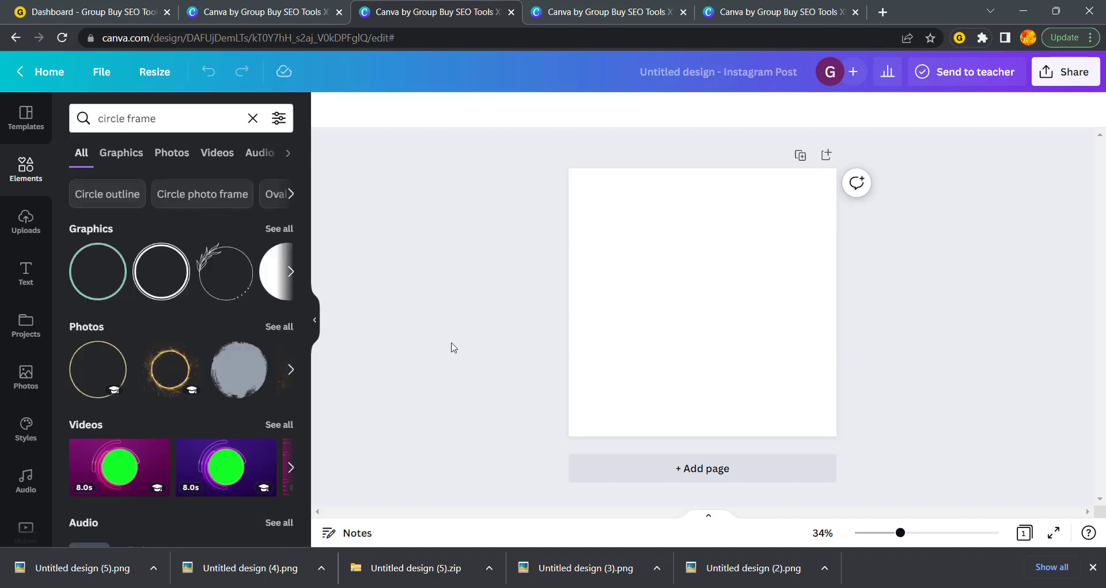
Add the golden sparkling circle photo to the blank page and enlarge it to fill the whole page.
{"action": "scroll", "coordinate": [222, 328], "scroll_direction": "down", "scroll_amount": 1}
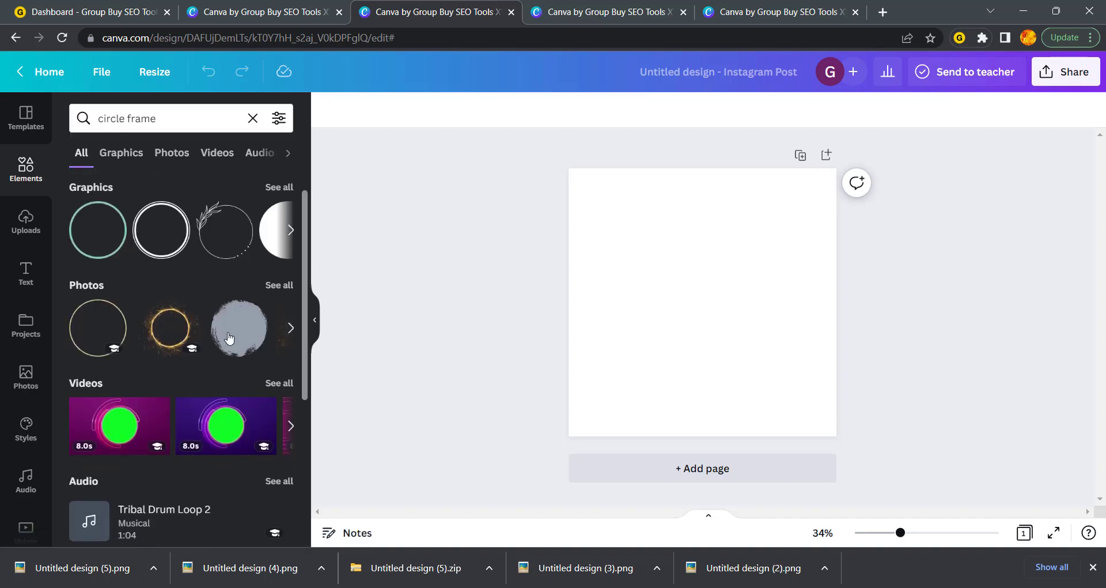
{"action": "left_click", "coordinate": [170, 320]}
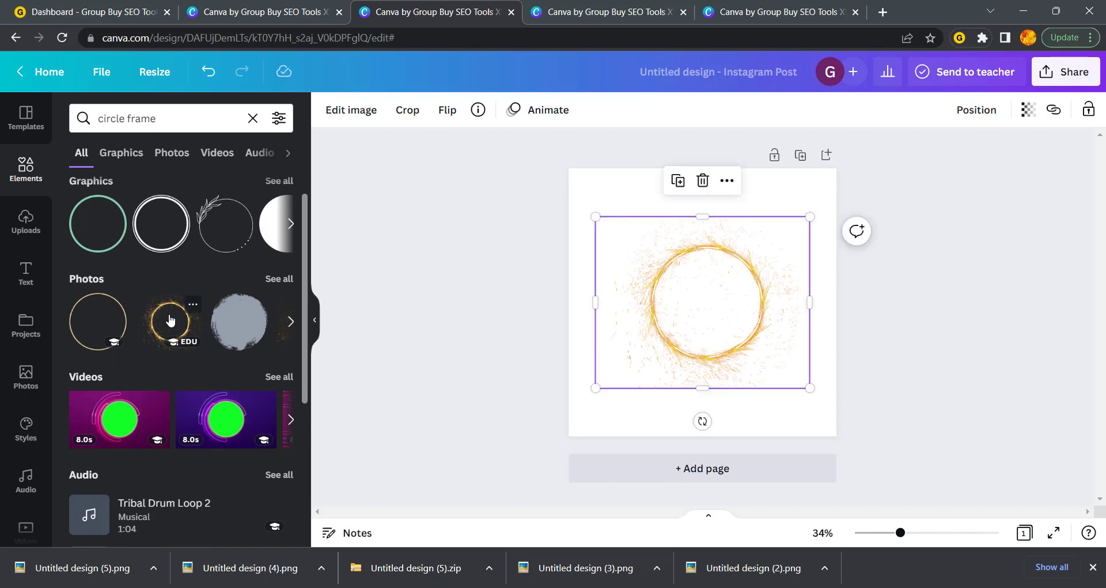
{"action": "left_click_drag", "start_coordinate": [595, 215], "coordinate": [568, 195]}
{"action": "left_click_drag", "start_coordinate": [811, 195], "coordinate": [836, 173]}
{"action": "left_click_drag", "start_coordinate": [704, 388], "coordinate": [703, 436]}
{"action": "left_click", "coordinate": [997, 389]}
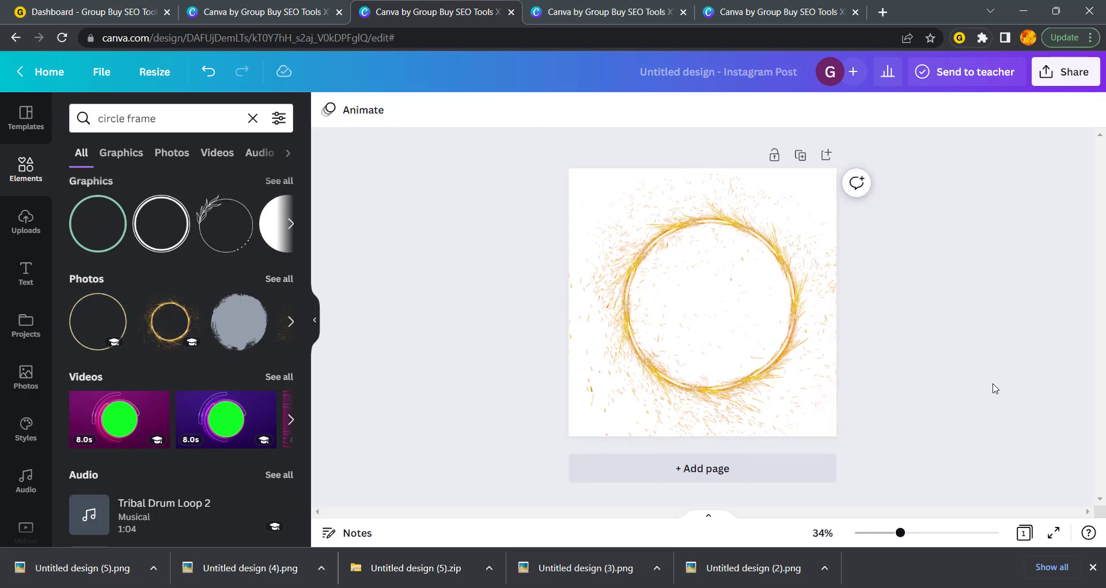
Browse the circle frame results for frames and add the circular frame with the thin gold border to the page.
{"action": "scroll", "coordinate": [178, 299], "scroll_direction": "down", "scroll_amount": 5}
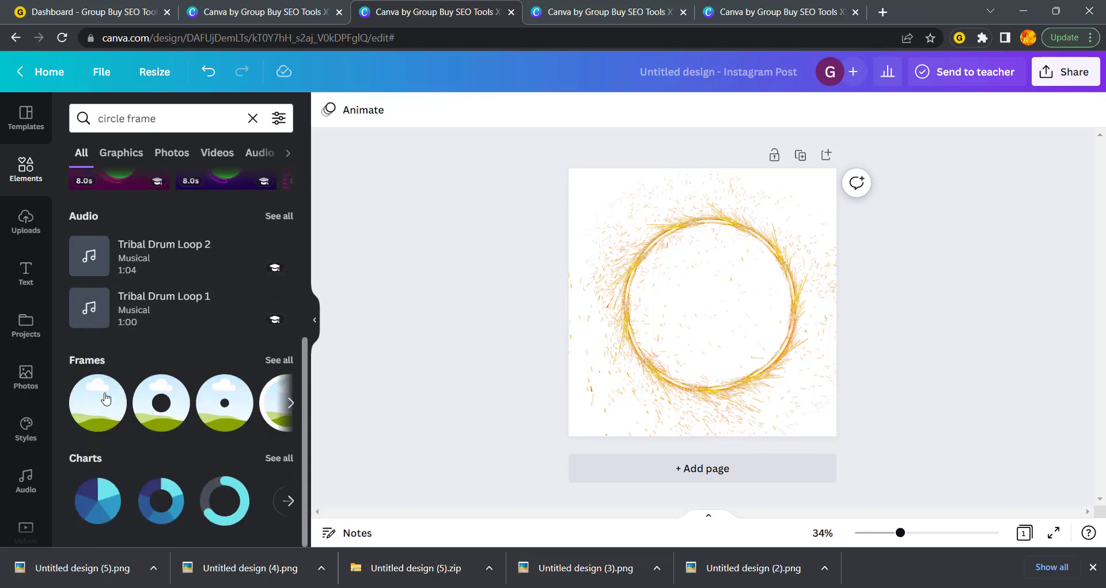
{"action": "left_click", "coordinate": [281, 362]}
{"action": "scroll", "coordinate": [182, 362], "scroll_direction": "down", "scroll_amount": 1}
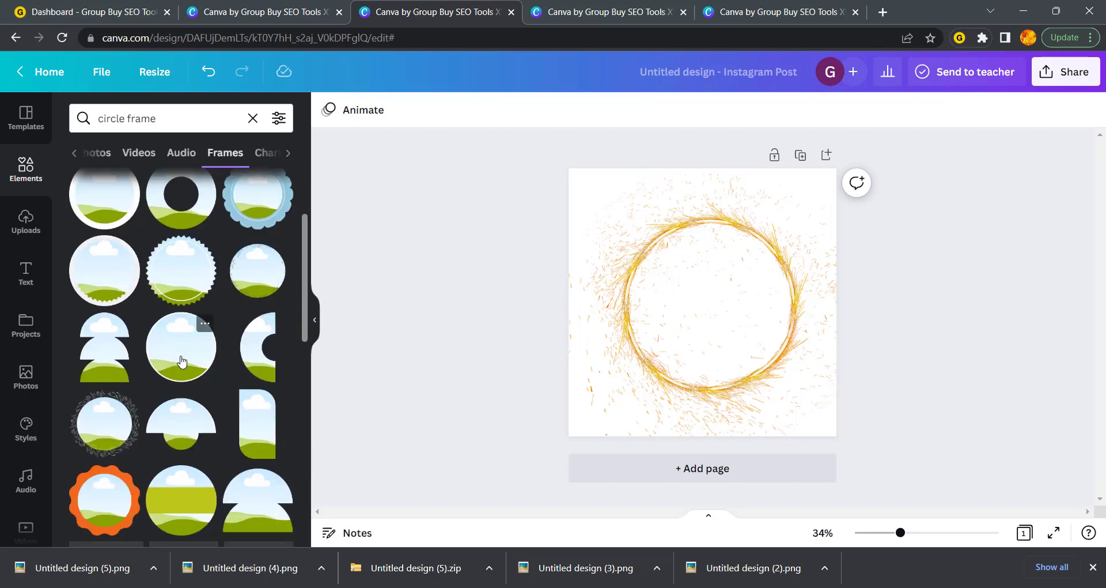
{"action": "scroll", "coordinate": [182, 362], "scroll_direction": "down", "scroll_amount": 5}
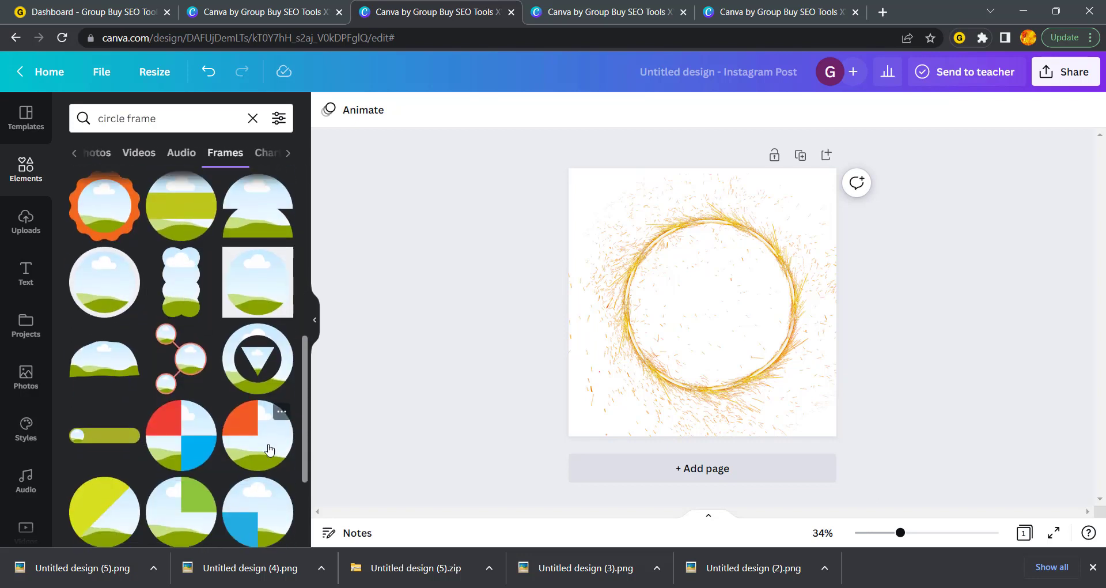
{"action": "scroll", "coordinate": [270, 450], "scroll_direction": "down", "scroll_amount": 6}
{"action": "scroll", "coordinate": [196, 415], "scroll_direction": "down", "scroll_amount": 2}
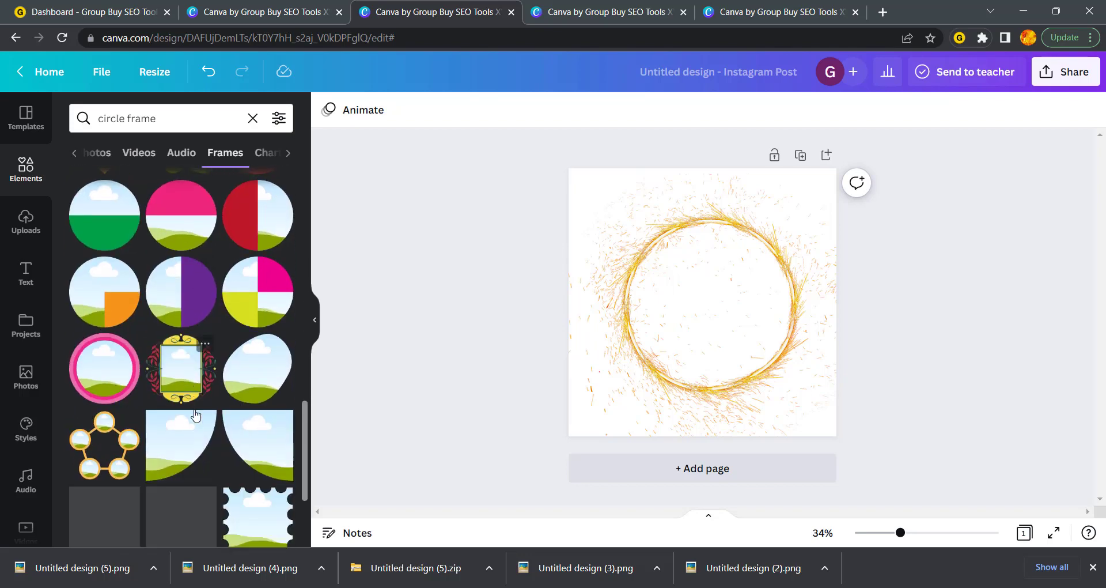
{"action": "scroll", "coordinate": [196, 415], "scroll_direction": "down", "scroll_amount": 3}
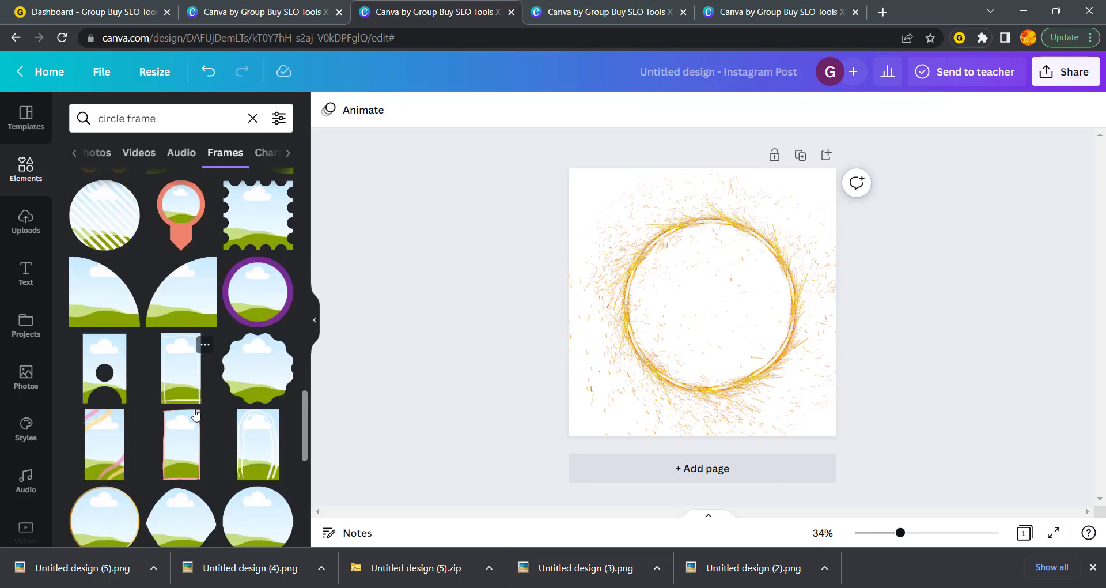
{"action": "scroll", "coordinate": [196, 414], "scroll_direction": "down", "scroll_amount": 2}
{"action": "left_click", "coordinate": [108, 417]}
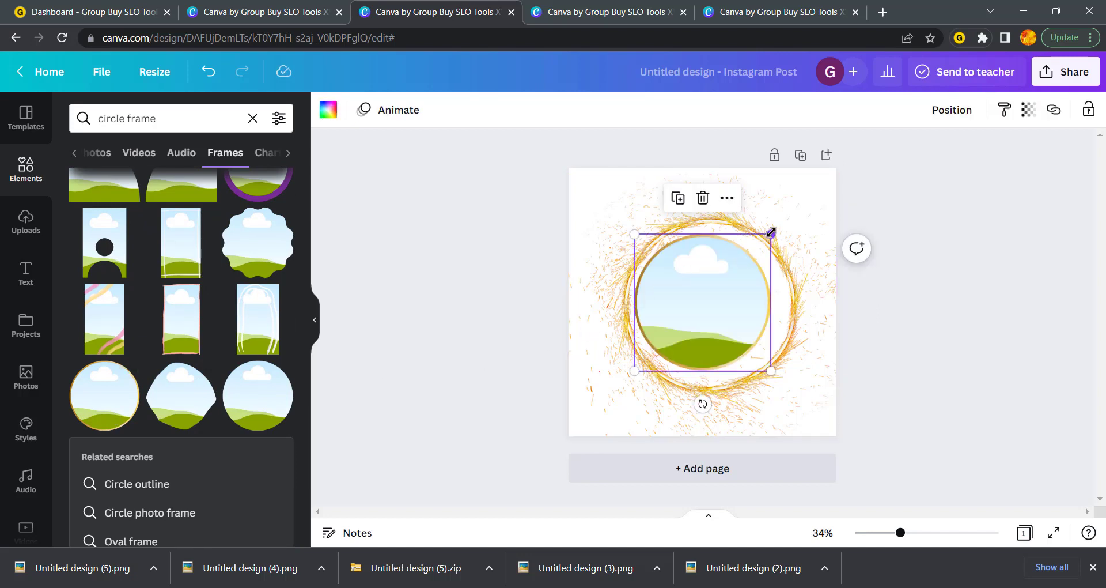
Enlarge and align the gold-bordered circular frame so it fits over the golden sparkling ring.
{"action": "left_click_drag", "start_coordinate": [771, 234], "coordinate": [783, 221]}
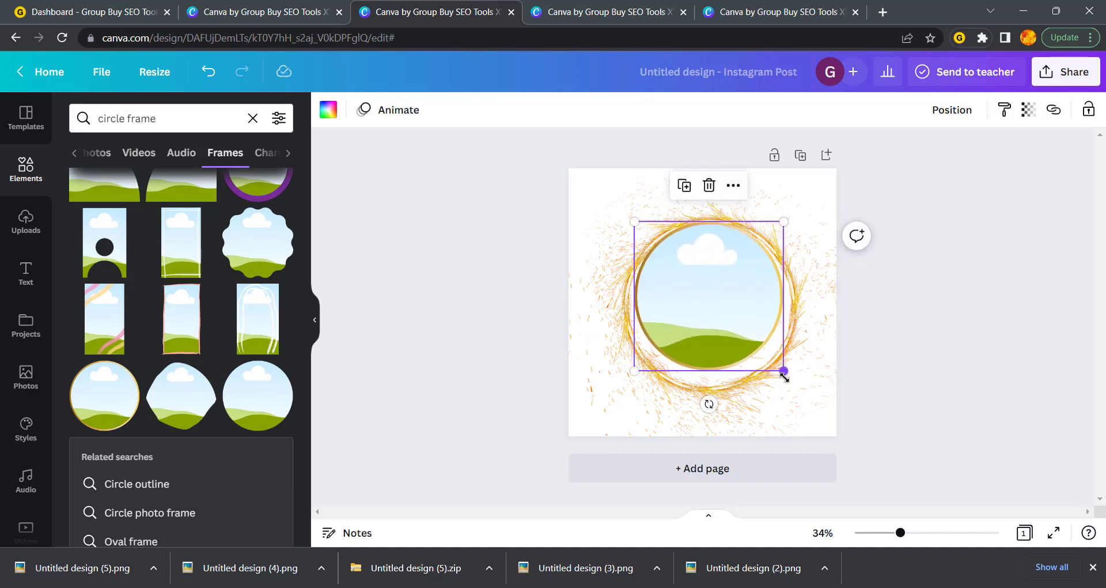
{"action": "left_click_drag", "start_coordinate": [785, 377], "coordinate": [794, 383]}
{"action": "left_click_drag", "start_coordinate": [635, 378], "coordinate": [623, 393]}
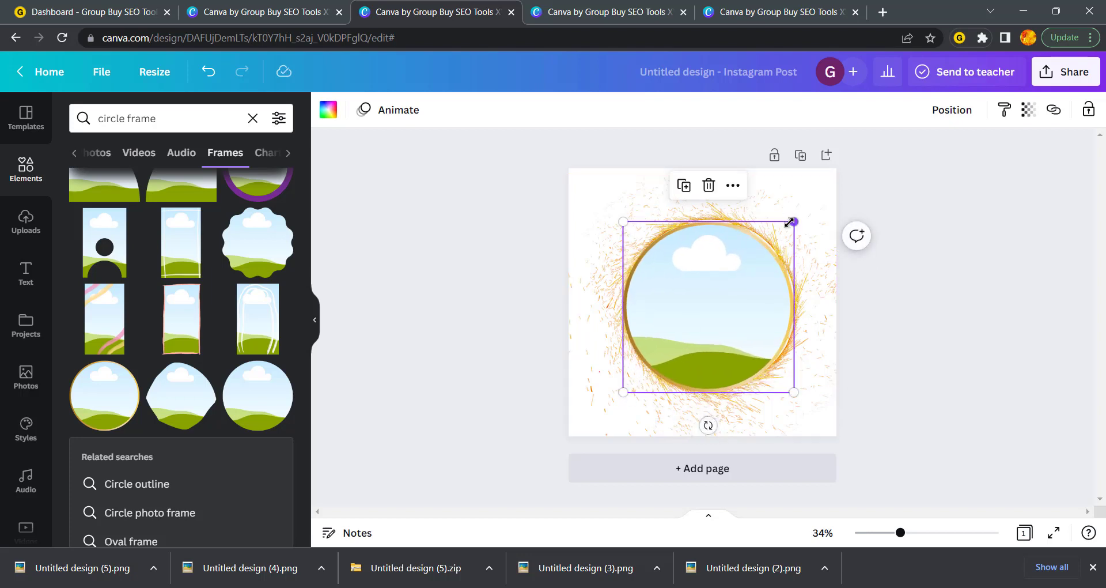
{"action": "left_click_drag", "start_coordinate": [789, 222], "coordinate": [790, 218]}
{"action": "left_click", "coordinate": [457, 304]}
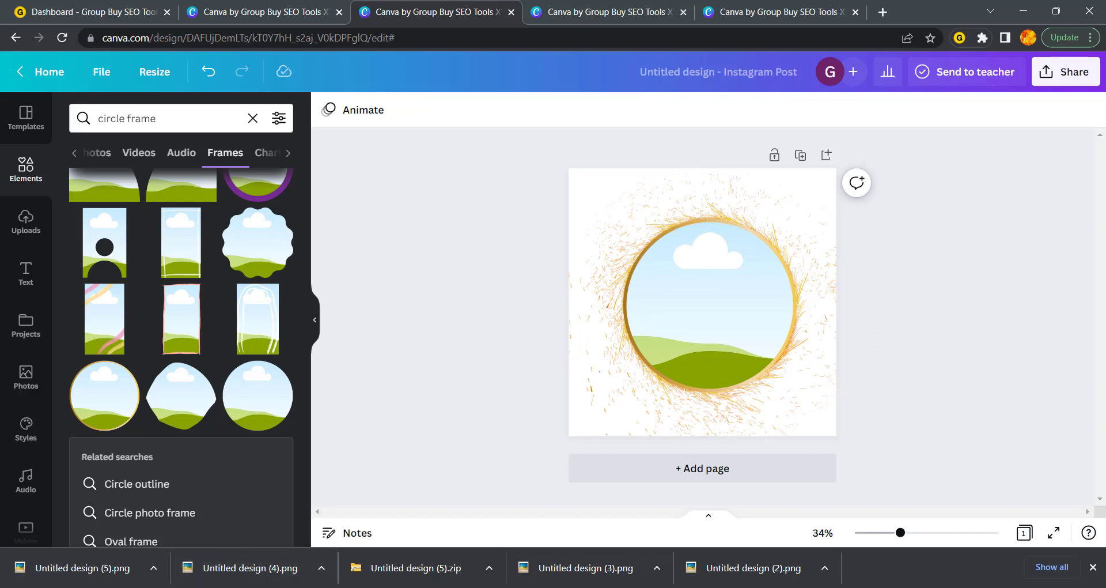
Upload the staff photos q1.png, q2.png and q3.png from the Downloads folder to the Canva uploads.
{"action": "left_click", "coordinate": [561, 587]}
{"action": "left_click", "coordinate": [597, 545]}
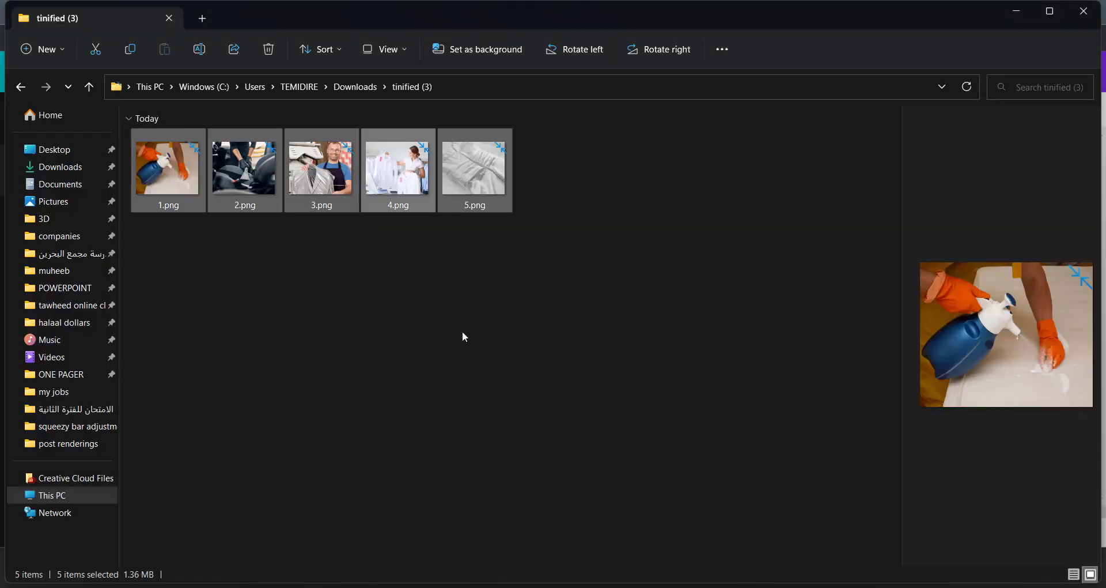
{"action": "left_click", "coordinate": [79, 171]}
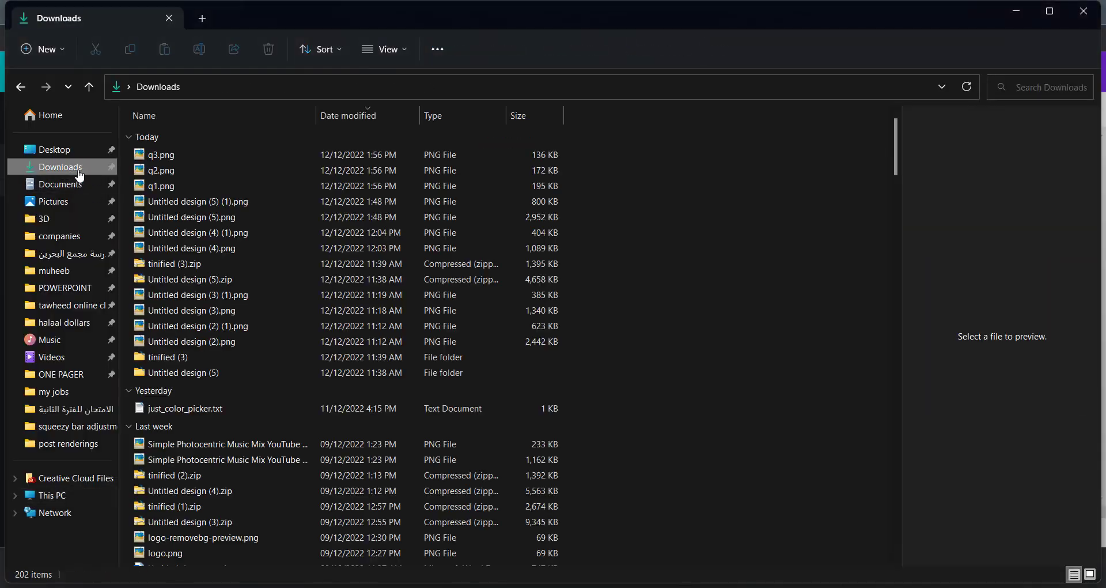
{"action": "left_click_drag", "start_coordinate": [609, 149], "coordinate": [444, 257]}
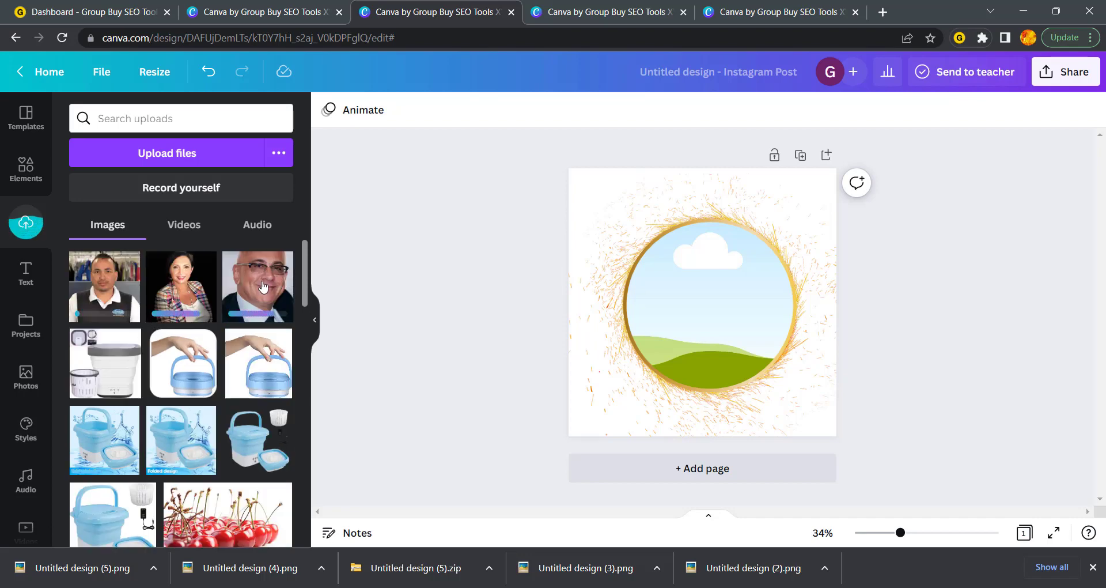
Fill the circular frame with the uploaded photo of the man wearing glasses.
{"action": "left_click", "coordinate": [263, 287]}
{"action": "left_click_drag", "start_coordinate": [701, 317], "coordinate": [729, 324]}
{"action": "left_click", "coordinate": [718, 302]}
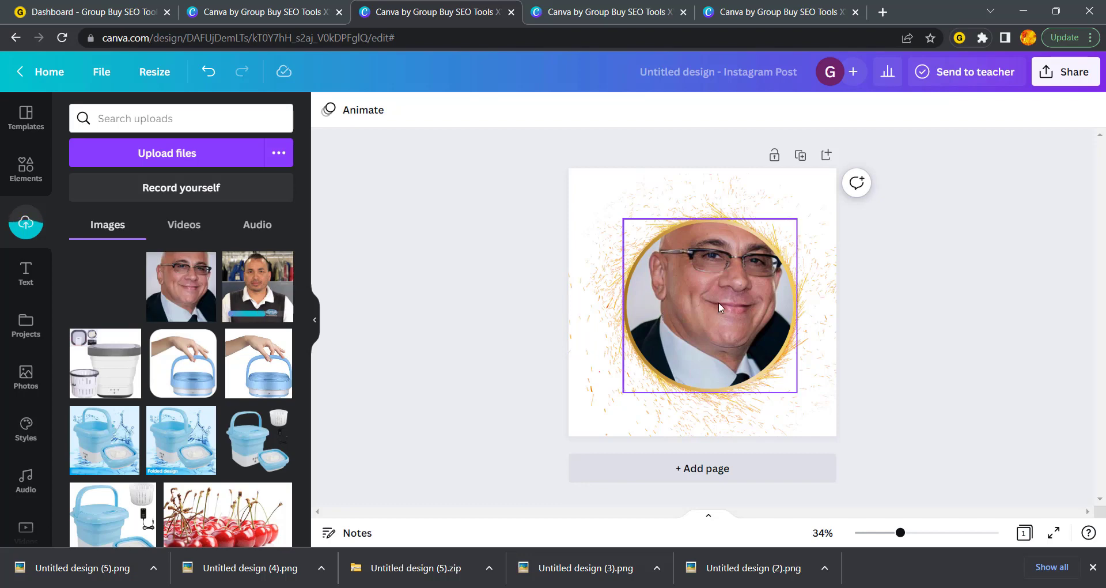
Adjust the photo's crop inside the frame so the man's face and shirt collar fill the circle.
{"action": "double_click", "coordinate": [718, 302]}
{"action": "left_click_drag", "start_coordinate": [620, 391], "coordinate": [575, 432]}
{"action": "left_click", "coordinate": [388, 390]}
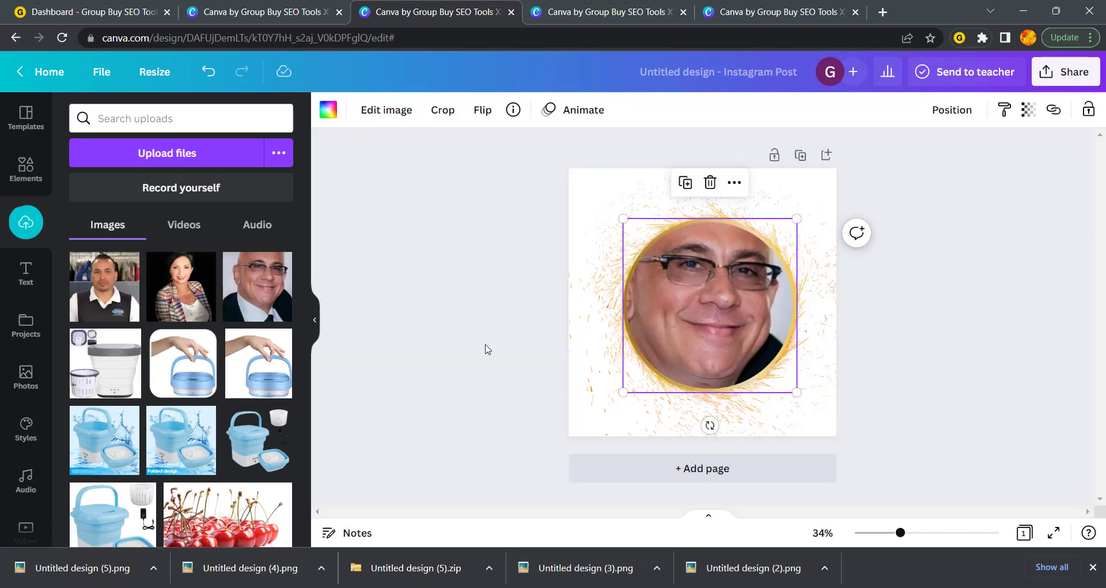
{"action": "double_click", "coordinate": [672, 347]}
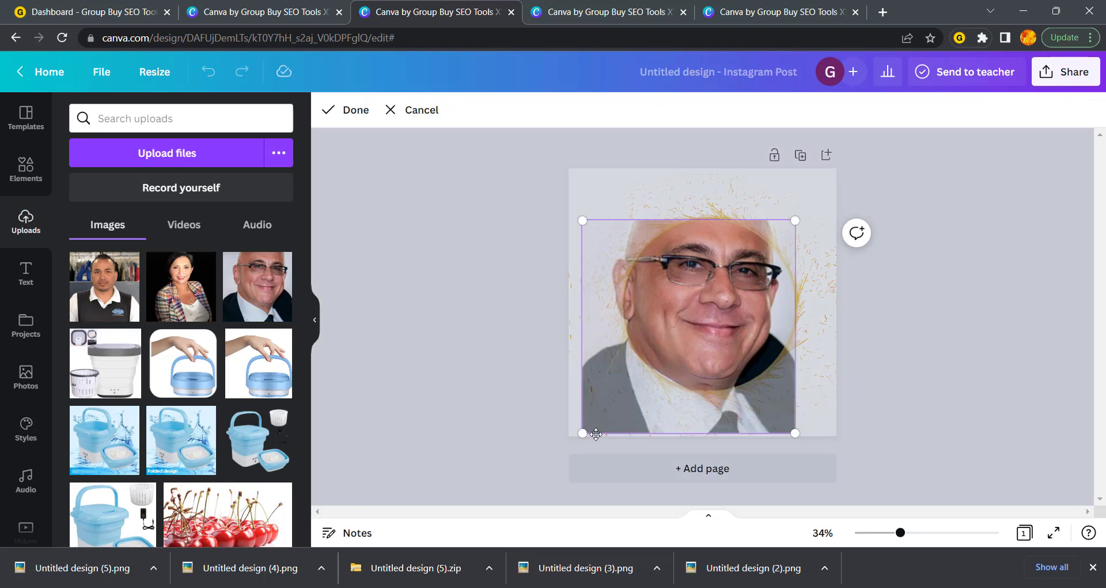
{"action": "left_click_drag", "start_coordinate": [583, 434], "coordinate": [616, 420]}
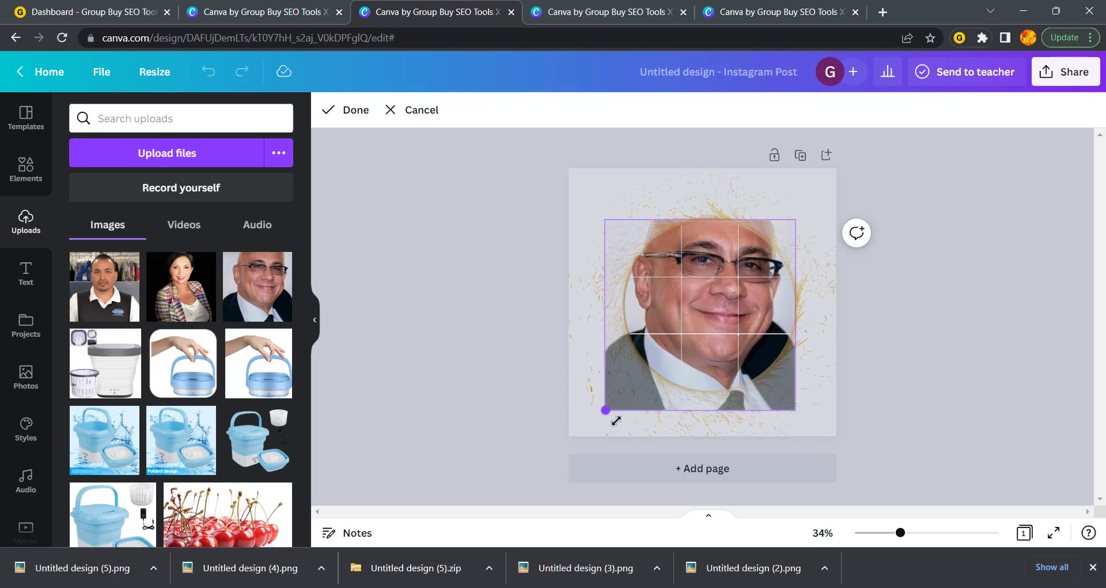
{"action": "left_click", "coordinate": [516, 427]}
{"action": "left_click", "coordinate": [514, 425]}
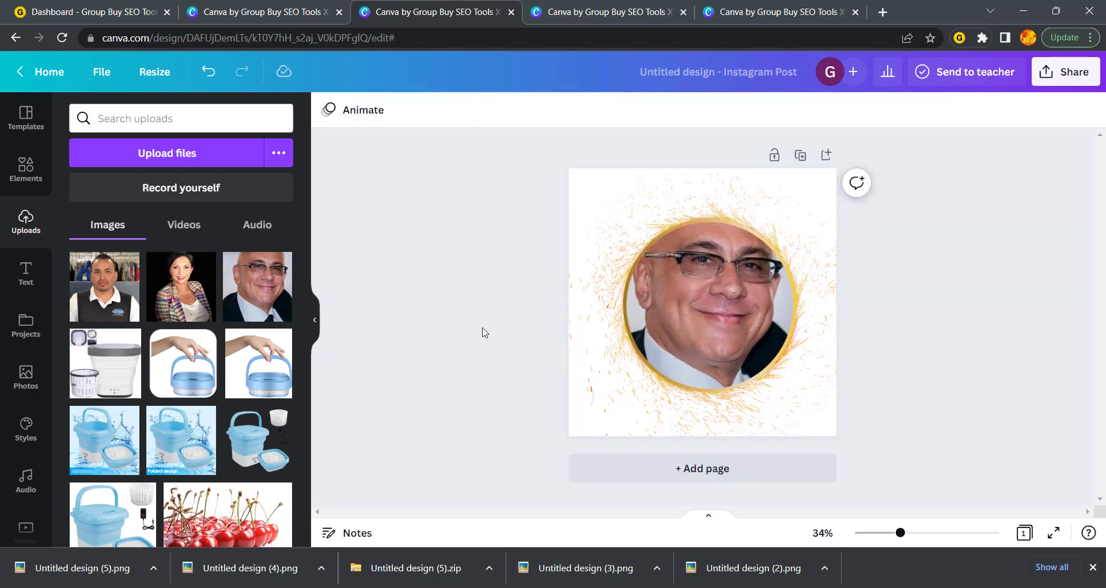
Enlarge the framed photo to about 722 × 722 px so it covers the golden ring behind it.
{"action": "left_click", "coordinate": [730, 189]}
{"action": "left_click", "coordinate": [705, 171]}
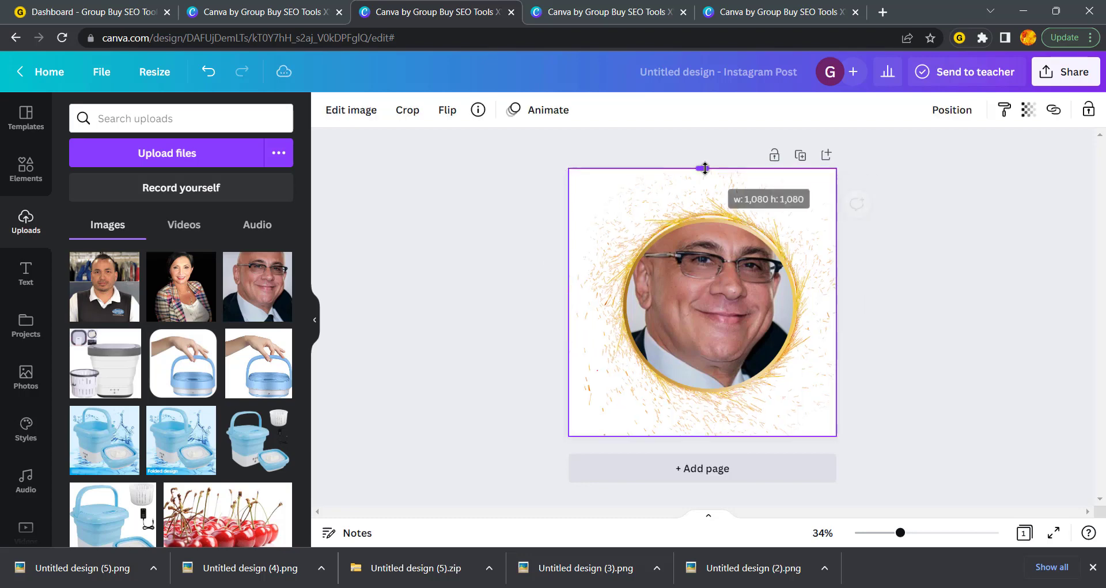
{"action": "left_click", "coordinate": [704, 297]}
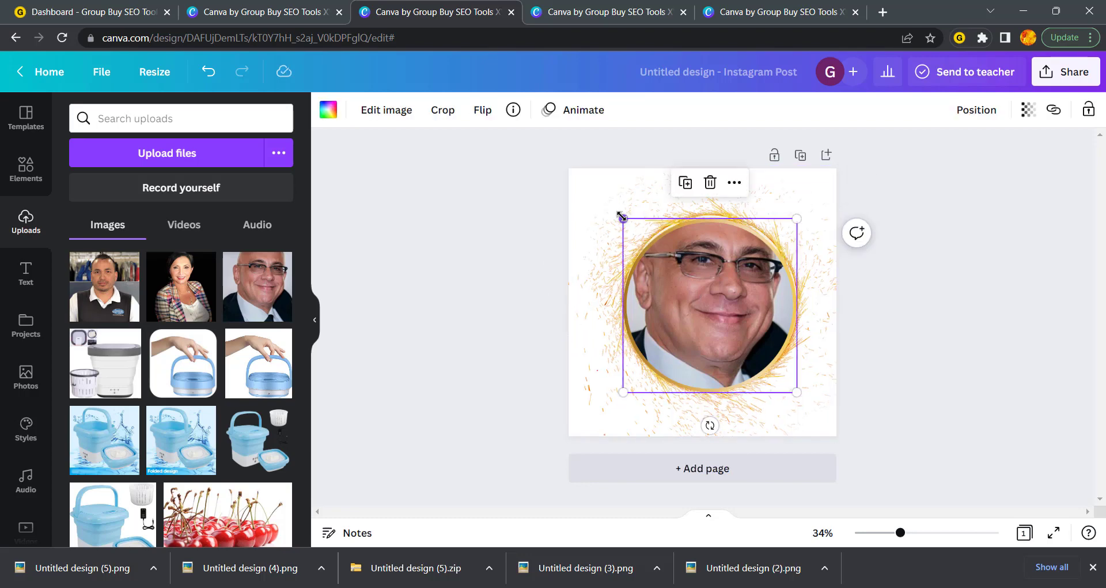
{"action": "left_click", "coordinate": [621, 216]}
{"action": "left_click", "coordinate": [485, 270]}
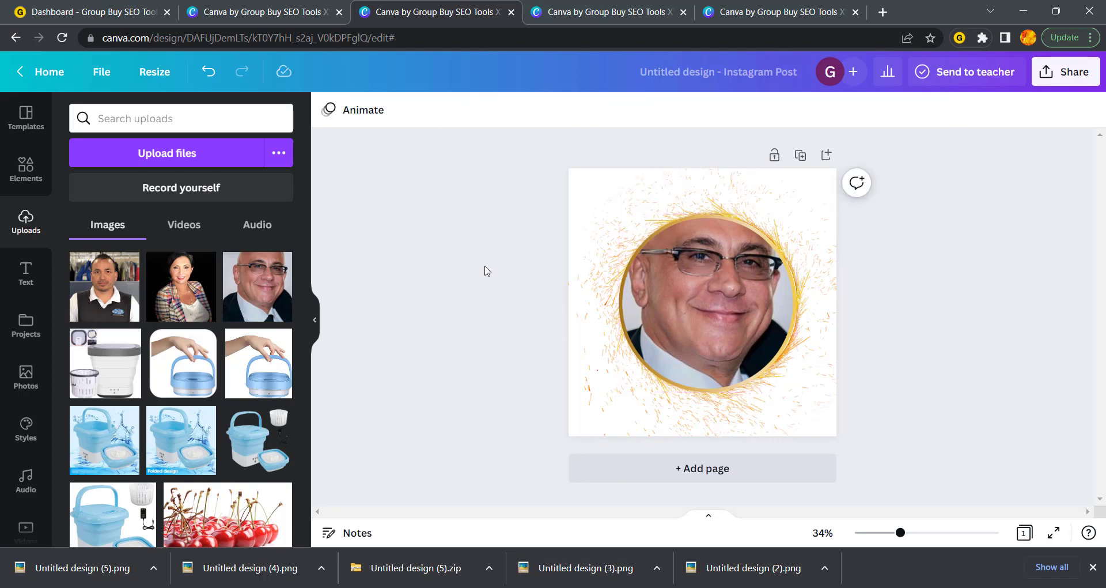
{"action": "left_click", "coordinate": [727, 300]}
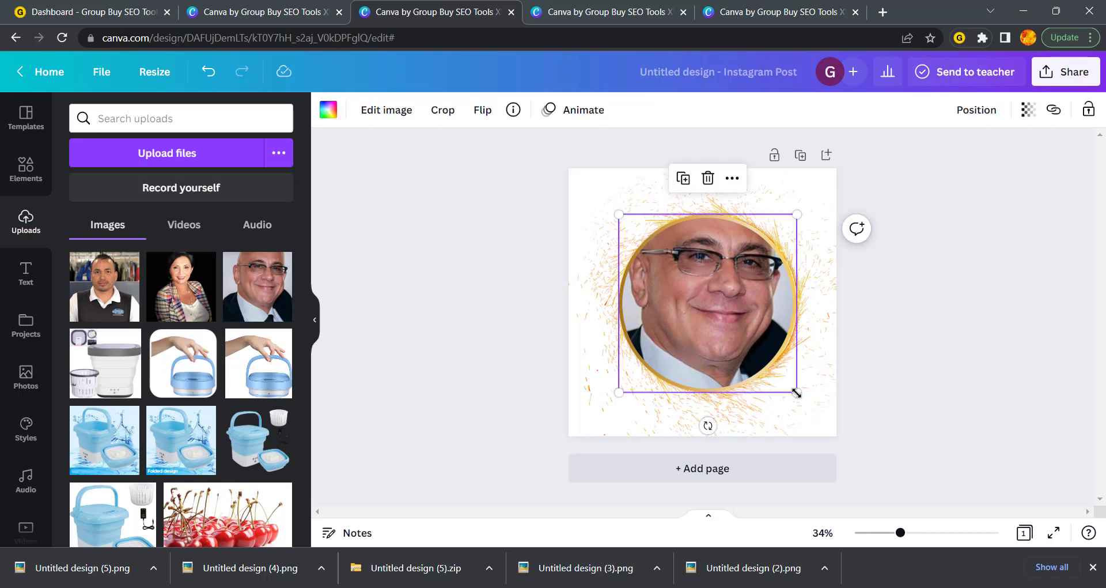
{"action": "left_click_drag", "start_coordinate": [798, 394], "coordinate": [798, 393]}
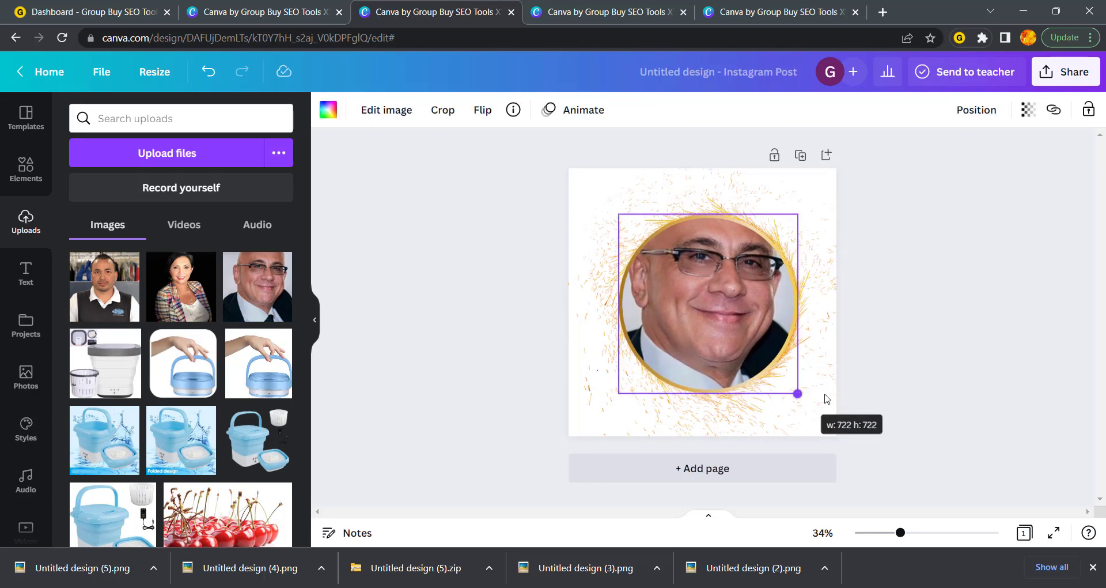
{"action": "left_click", "coordinate": [938, 374]}
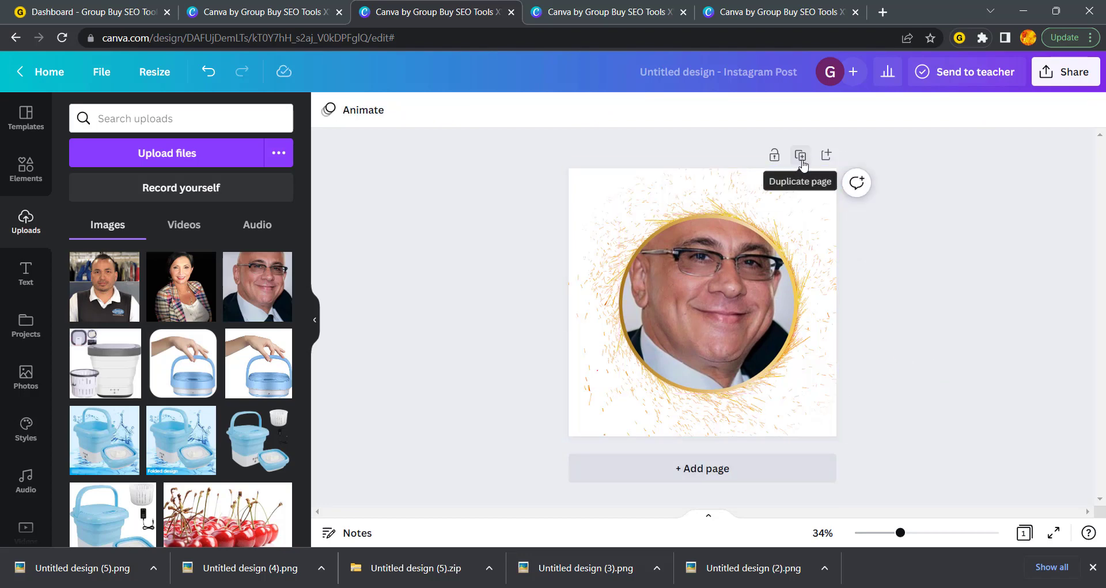
Duplicate page 1 and replace the framed photo on the copy with the woman's photo.
{"action": "left_click", "coordinate": [800, 156]}
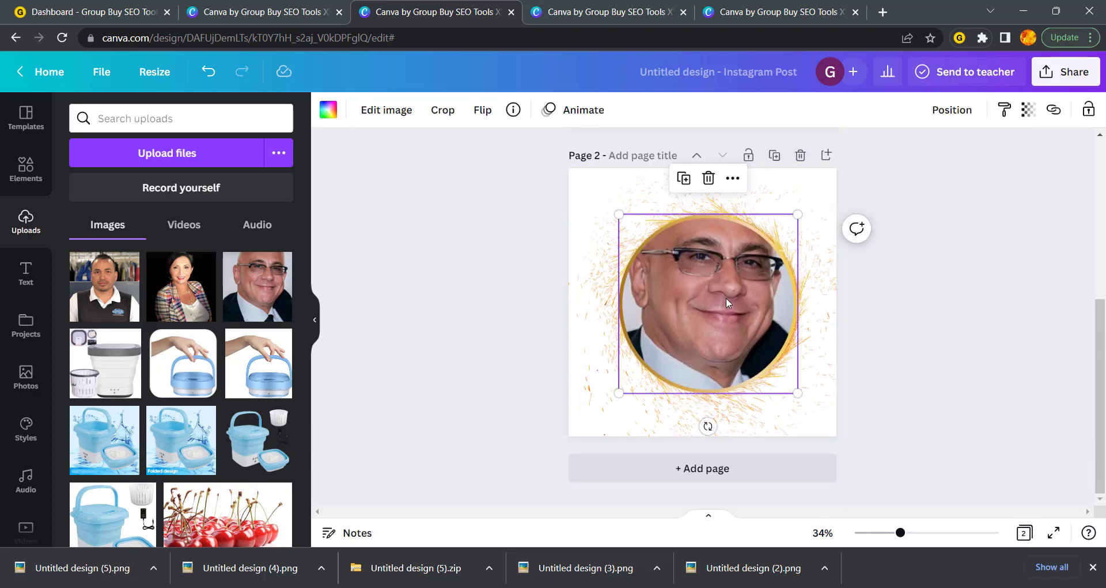
{"action": "key", "text": "Delete"}
{"action": "left_click_drag", "start_coordinate": [176, 299], "coordinate": [724, 290]}
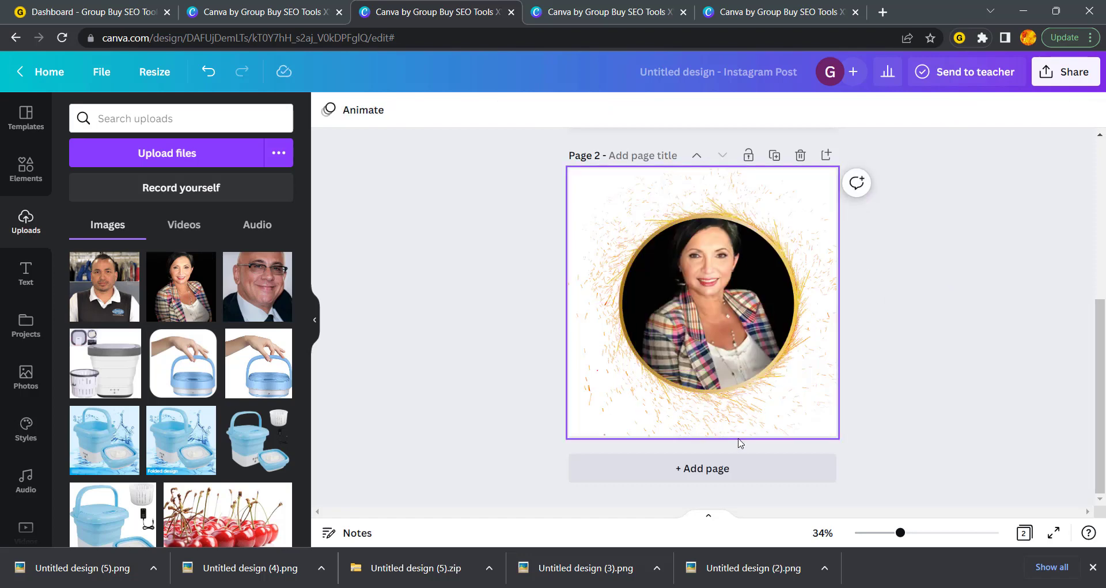
Duplicate page 2 and replace the framed photo on the copy with the photo of the man in the black vest.
{"action": "left_click", "coordinate": [774, 155]}
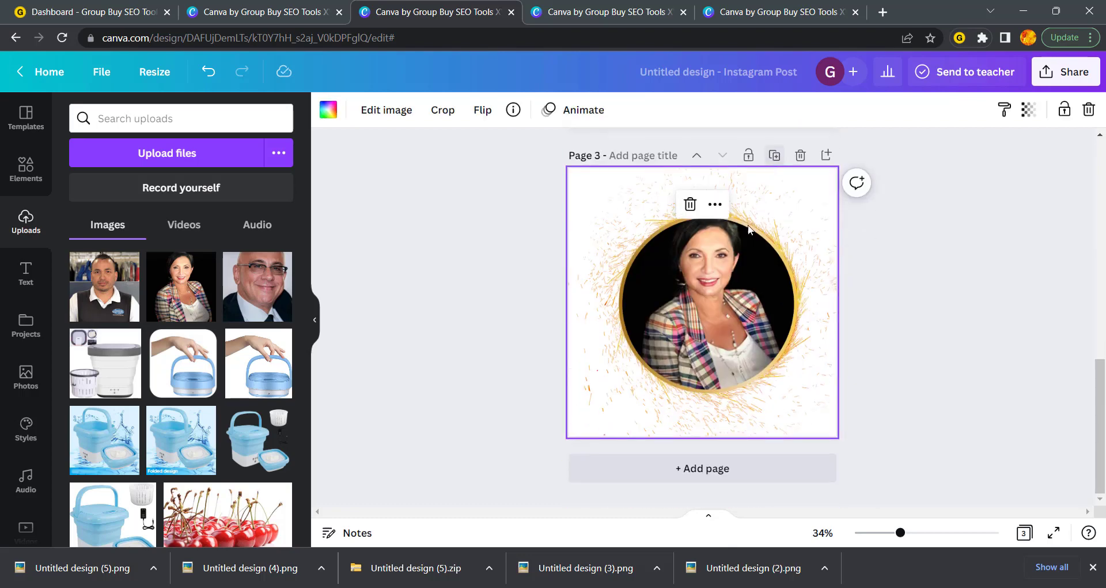
{"action": "left_click", "coordinate": [730, 304]}
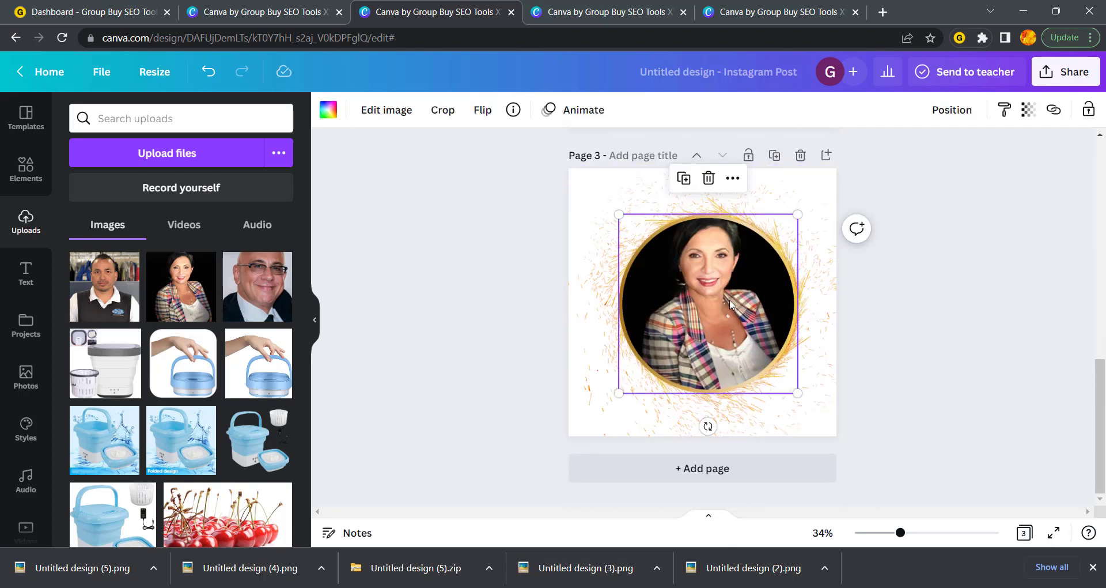
{"action": "key", "text": "alt+Tab"}
{"action": "key", "text": "ctrl+a"}
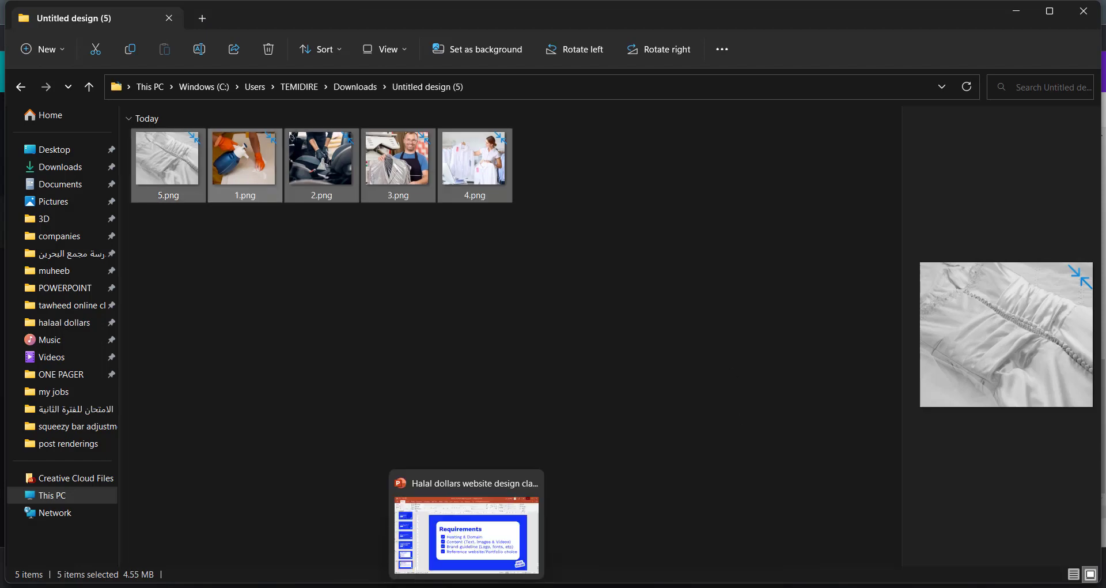
{"action": "left_click", "coordinate": [438, 586]}
{"action": "left_click", "coordinate": [442, 308]}
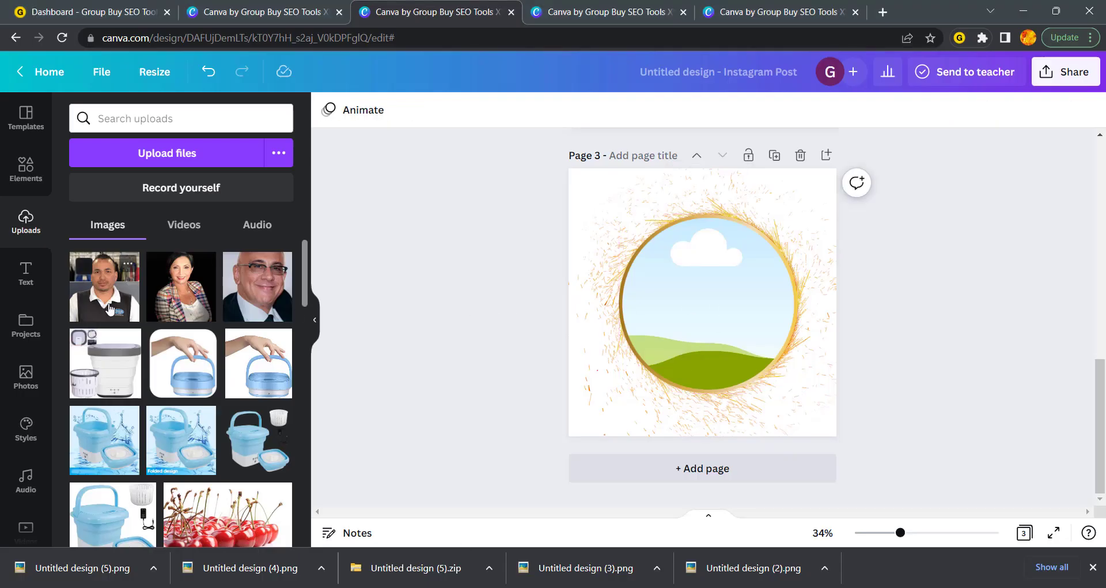
{"action": "left_click_drag", "start_coordinate": [104, 287], "coordinate": [675, 318]}
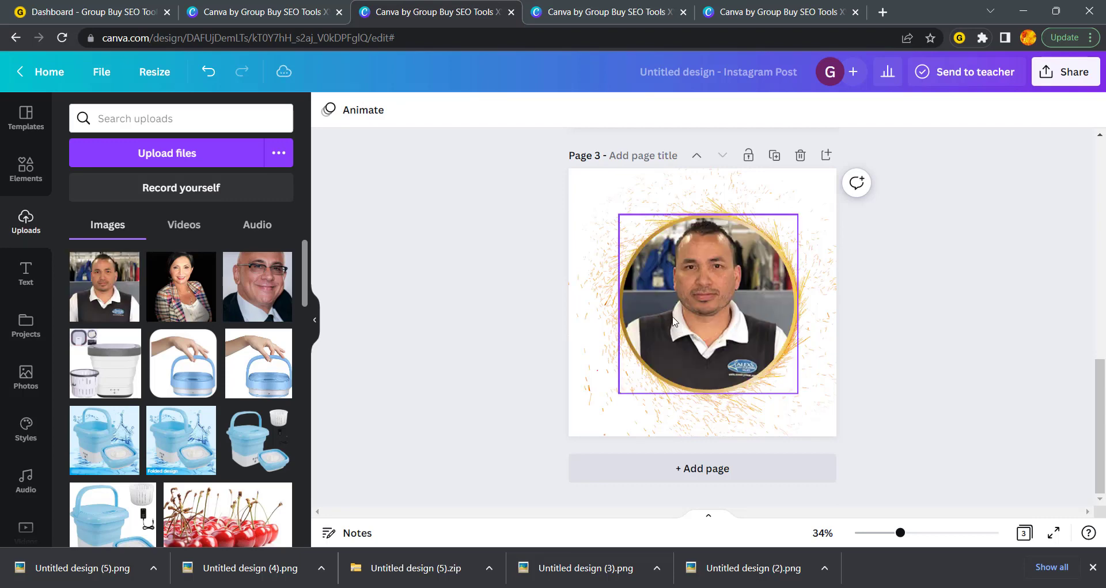
Review the three framed photo pages and download them all as PNG with a transparent background.
{"action": "scroll", "coordinate": [720, 334], "scroll_direction": "up", "scroll_amount": 3}
{"action": "scroll", "coordinate": [720, 334], "scroll_direction": "up", "scroll_amount": 8}
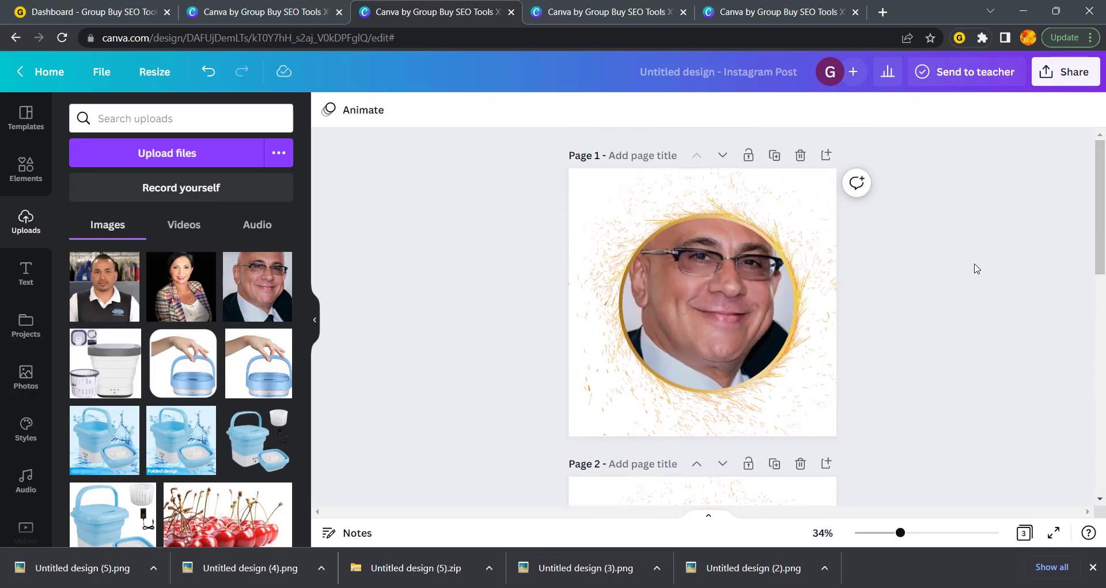
{"action": "scroll", "coordinate": [980, 268], "scroll_direction": "down", "scroll_amount": 8}
{"action": "scroll", "coordinate": [991, 266], "scroll_direction": "down", "scroll_amount": 2}
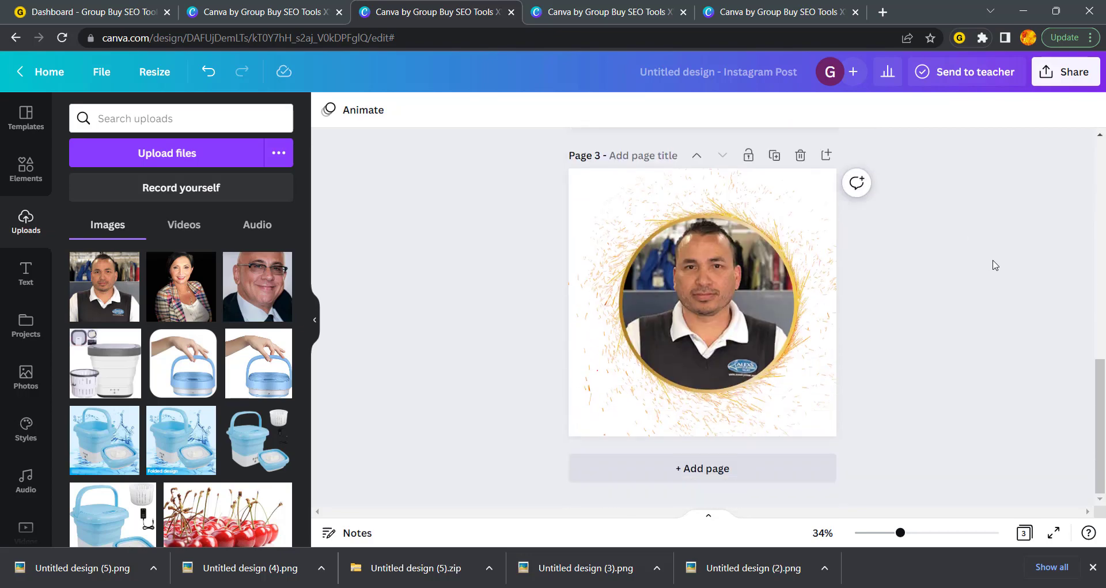
{"action": "left_click", "coordinate": [1069, 83]}
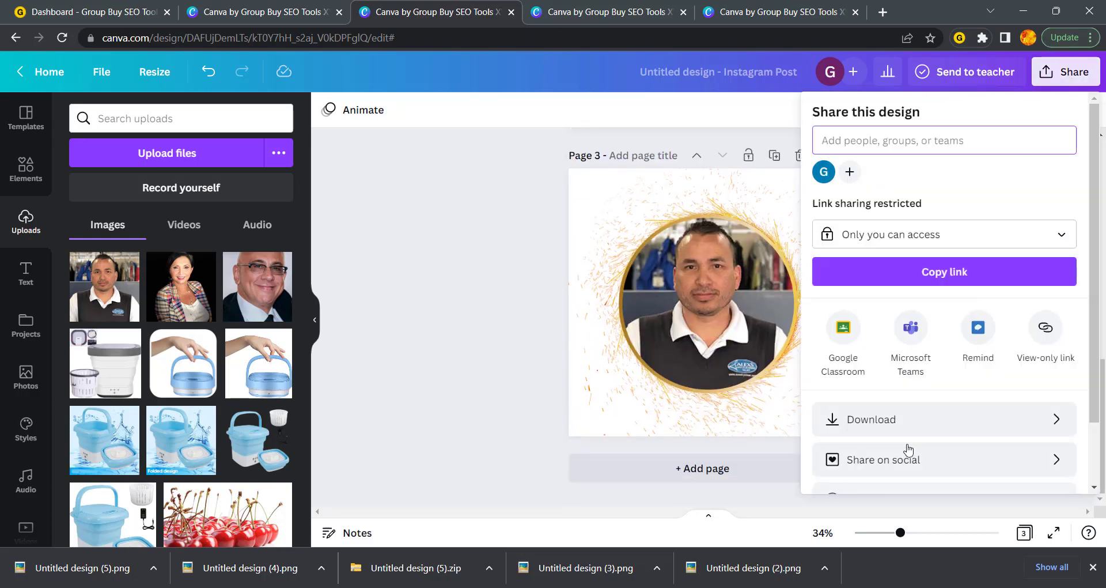
{"action": "scroll", "coordinate": [908, 412], "scroll_direction": "down", "scroll_amount": 1}
{"action": "scroll", "coordinate": [909, 412], "scroll_direction": "down", "scroll_amount": 1}
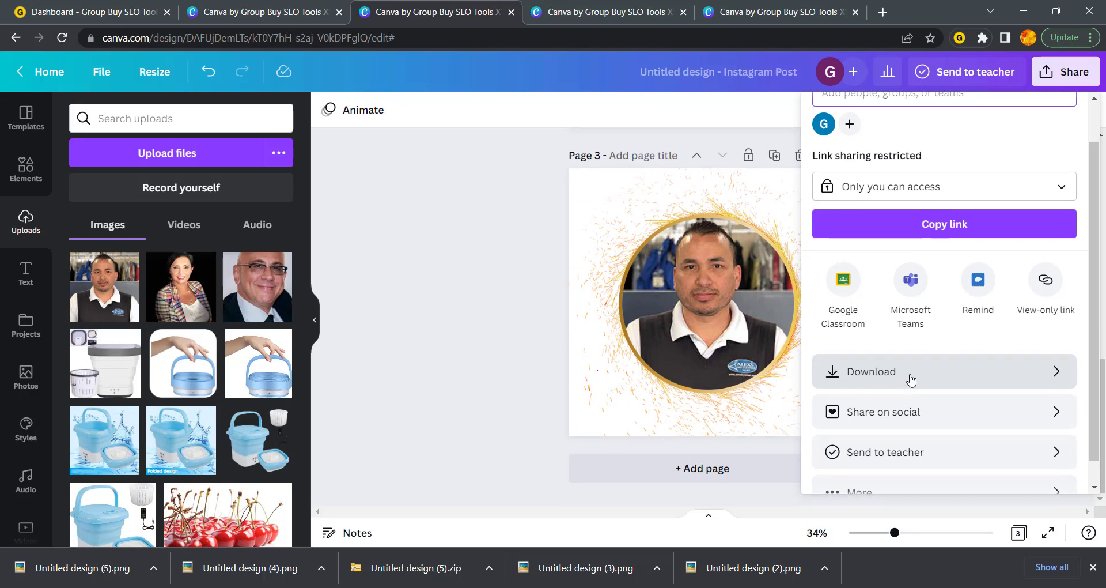
{"action": "left_click", "coordinate": [910, 376]}
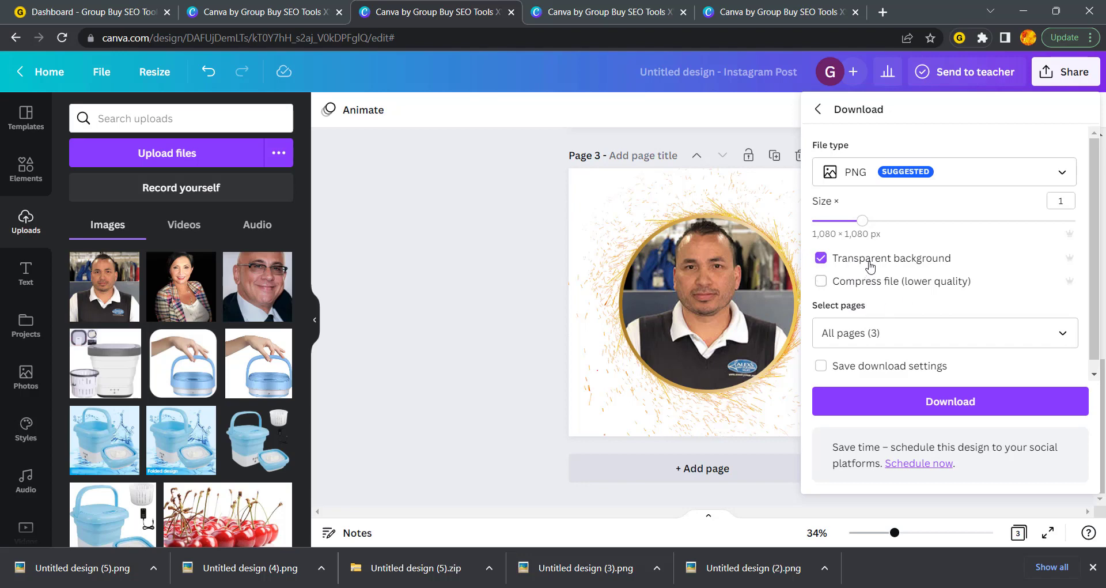
{"action": "left_click", "coordinate": [883, 400]}
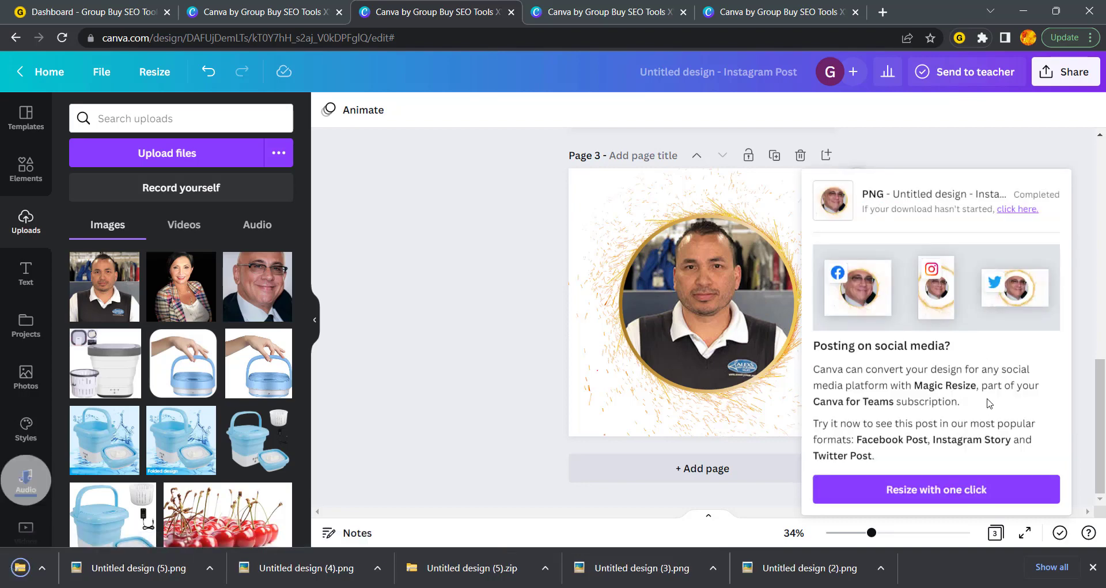
Extract Untitled design (6).zip in the Downloads folder and show the extracted images as large icons.
{"action": "right_click", "coordinate": [118, 565]}
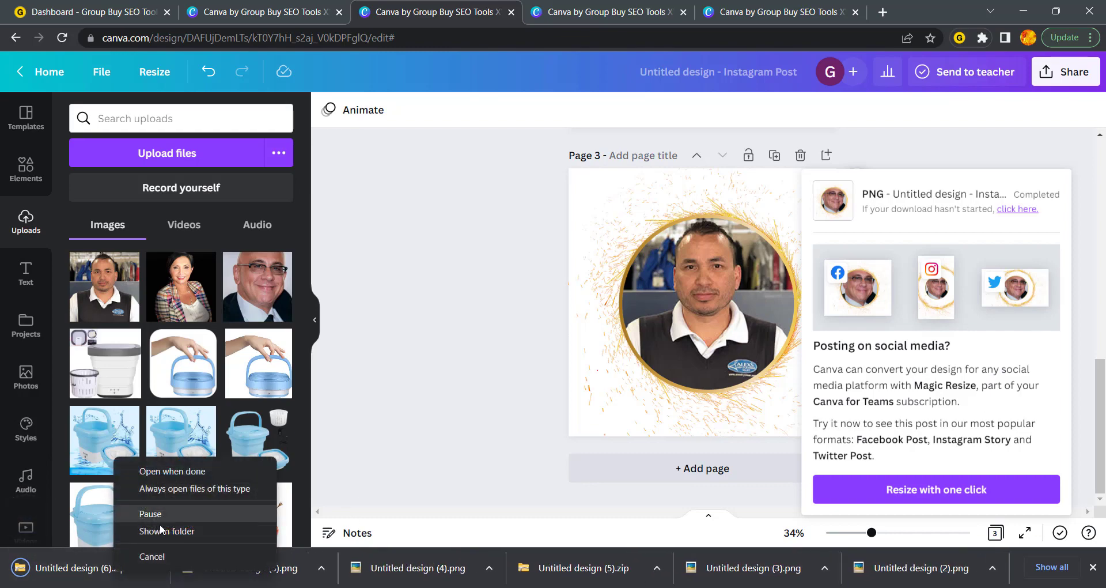
{"action": "left_click", "coordinate": [163, 539]}
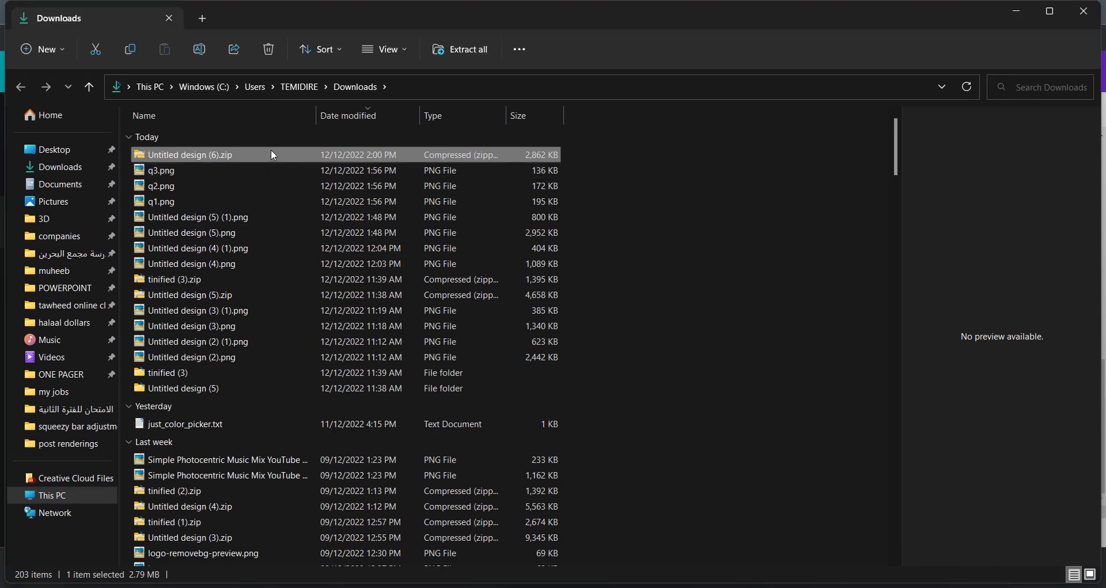
{"action": "right_click", "coordinate": [268, 157]}
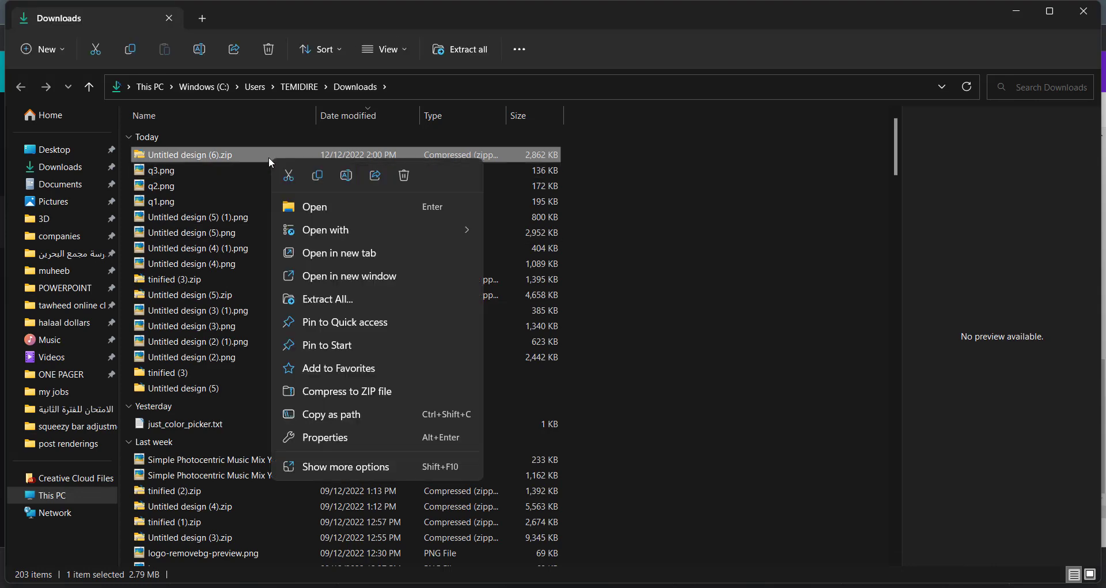
{"action": "left_click", "coordinate": [356, 304]}
{"action": "left_click", "coordinate": [680, 451]}
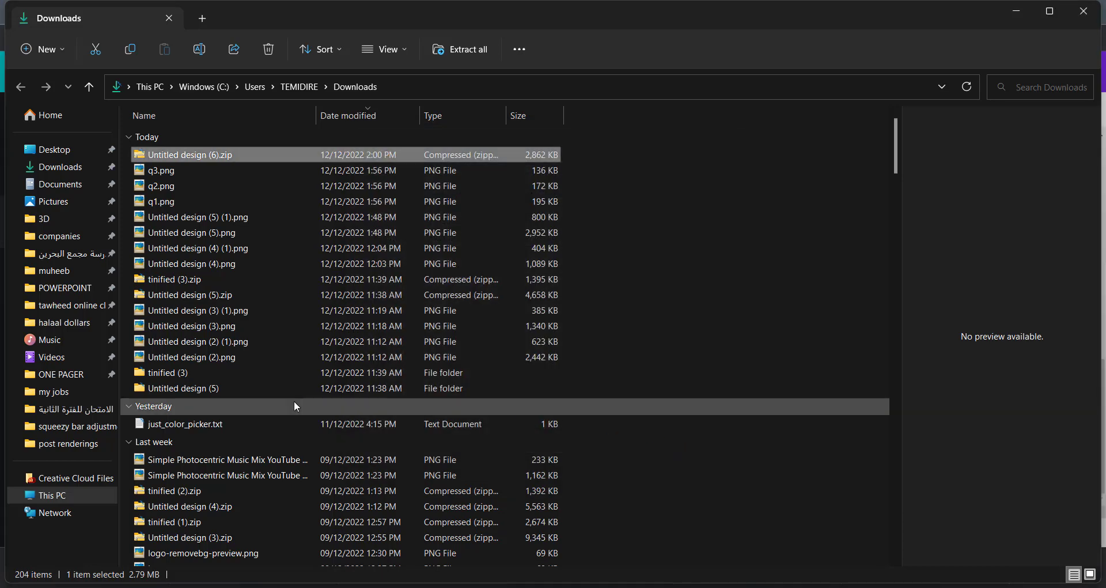
{"action": "double_click", "coordinate": [233, 374]}
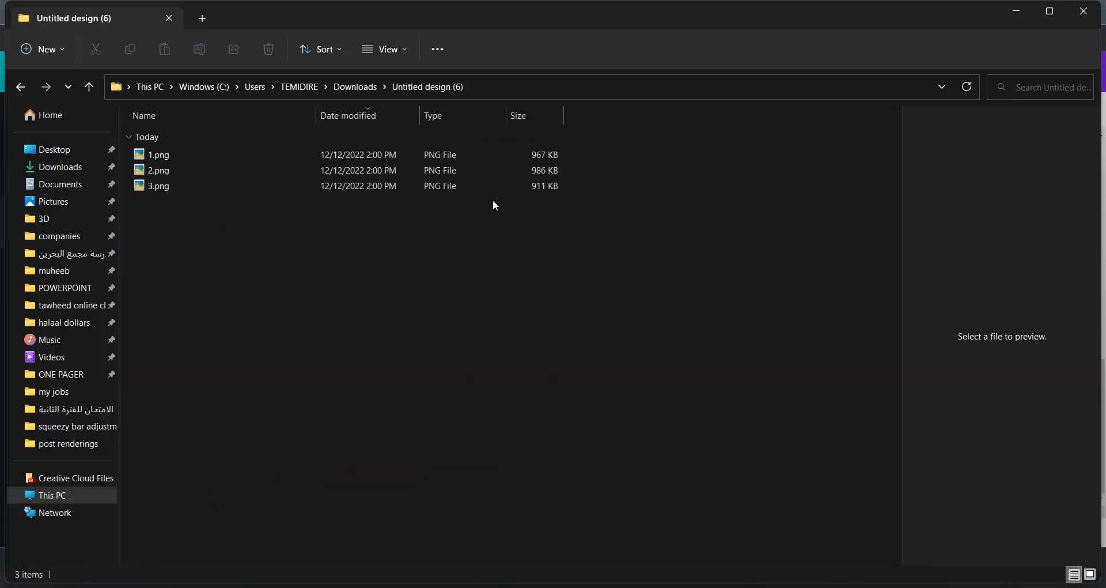
{"action": "right_click", "coordinate": [675, 178]}
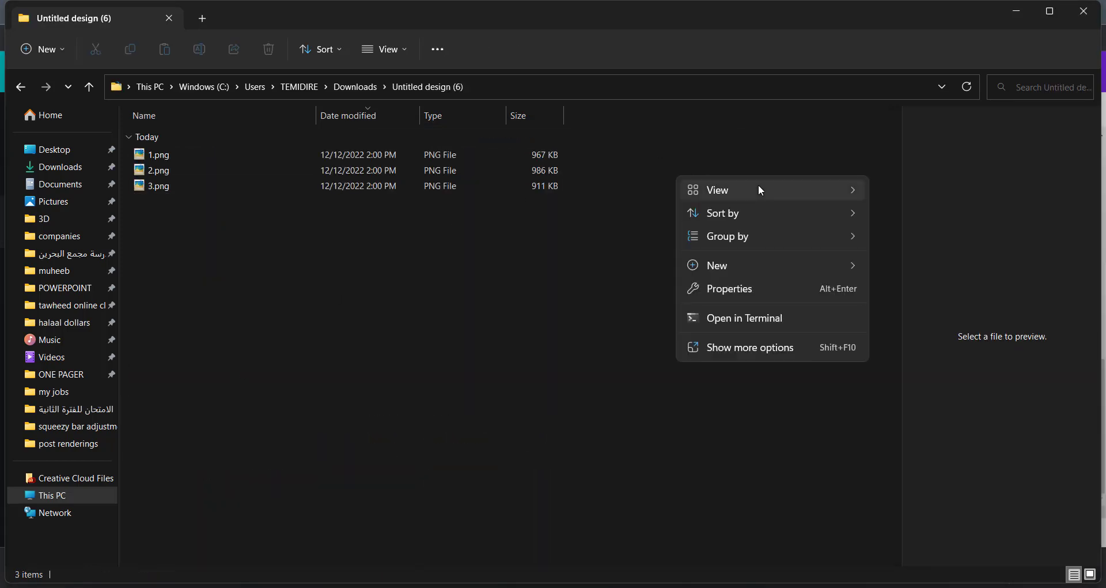
{"action": "mouse_move", "coordinate": [758, 185]}
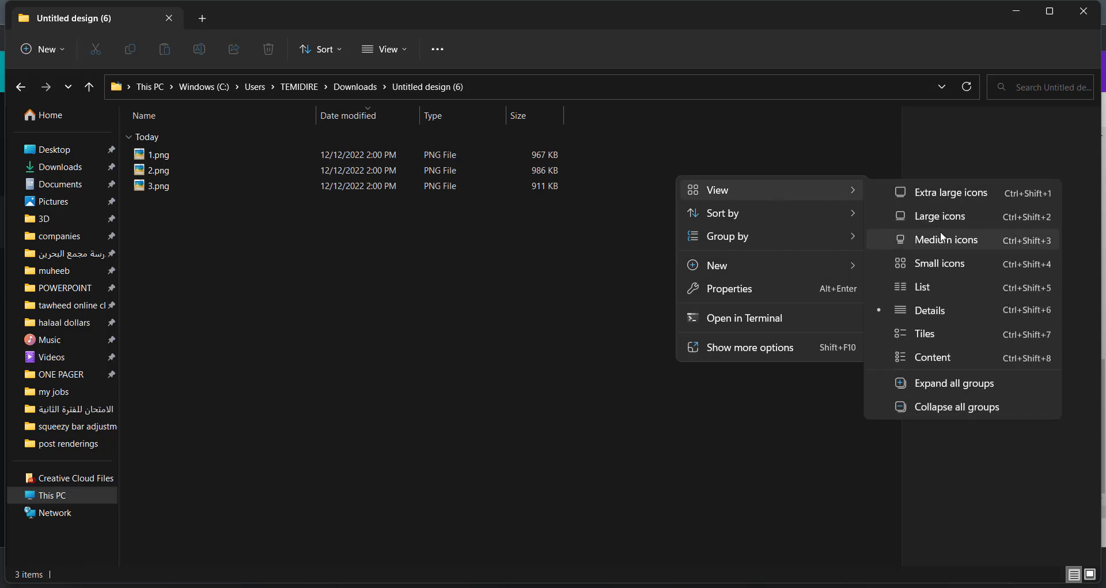
{"action": "left_click", "coordinate": [939, 217]}
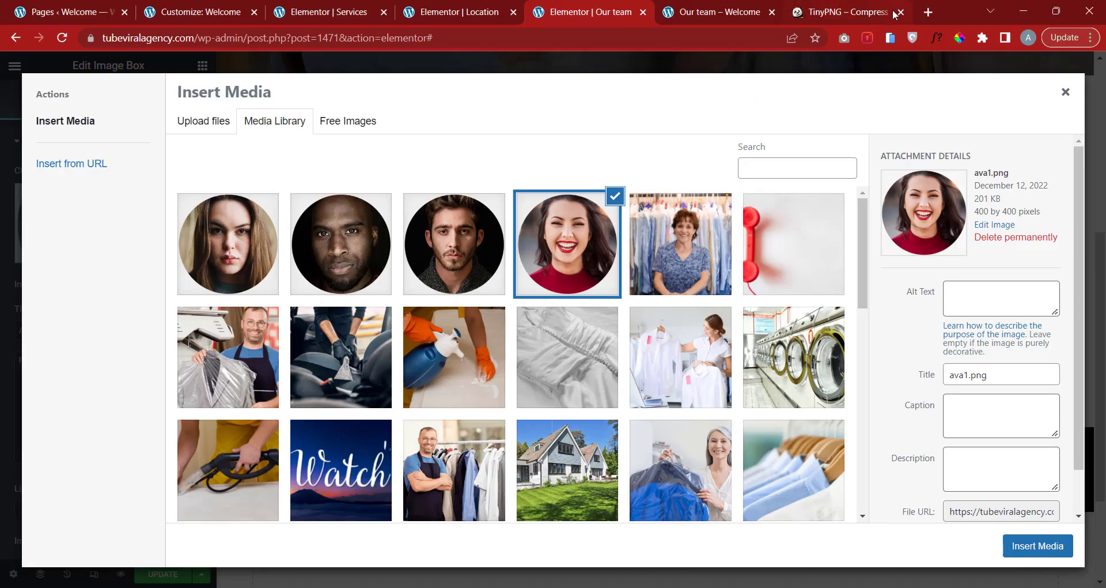
Switch to TinyPNG, compress 1.png, 2.png and 3.png from the Untitled design (6) folder, and download all results.
{"action": "left_click", "coordinate": [867, 15]}
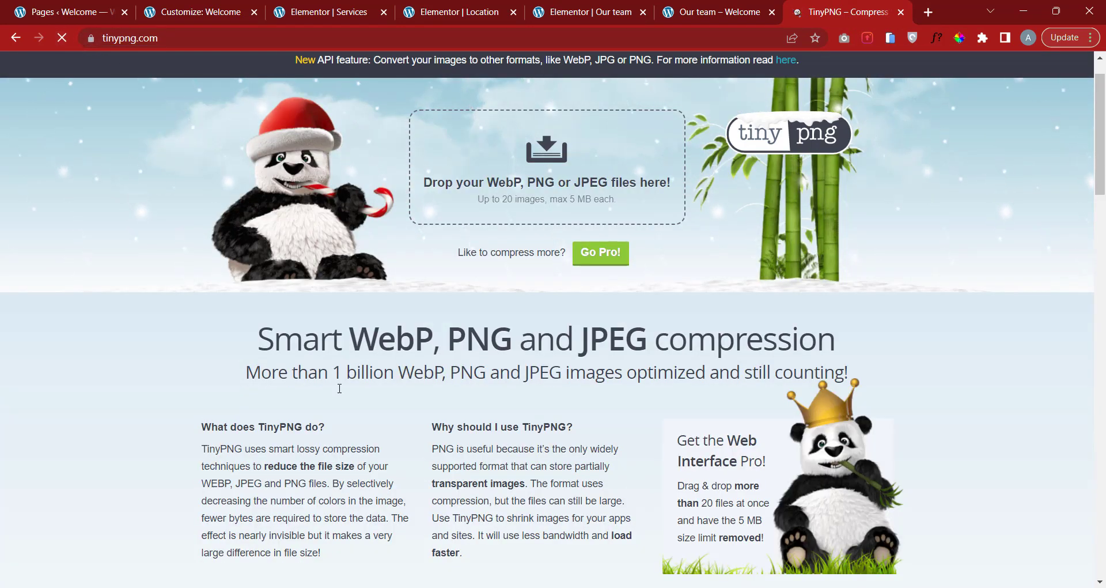
{"action": "left_click", "coordinate": [561, 587]}
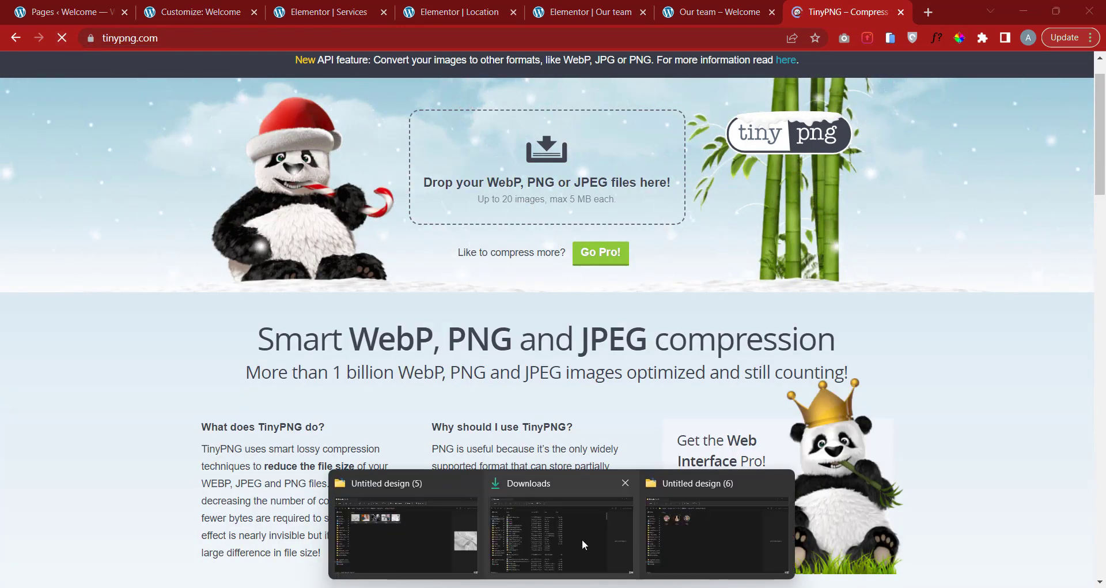
{"action": "left_click", "coordinate": [703, 521]}
{"action": "left_click_drag", "start_coordinate": [511, 154], "coordinate": [148, 222]}
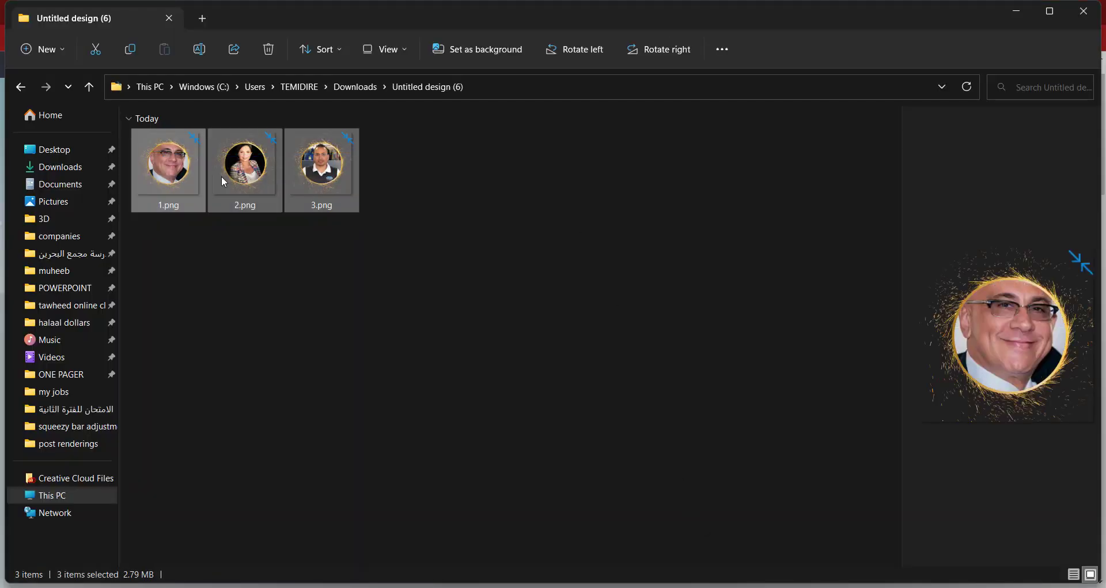
{"action": "left_click_drag", "start_coordinate": [221, 175], "coordinate": [573, 158]}
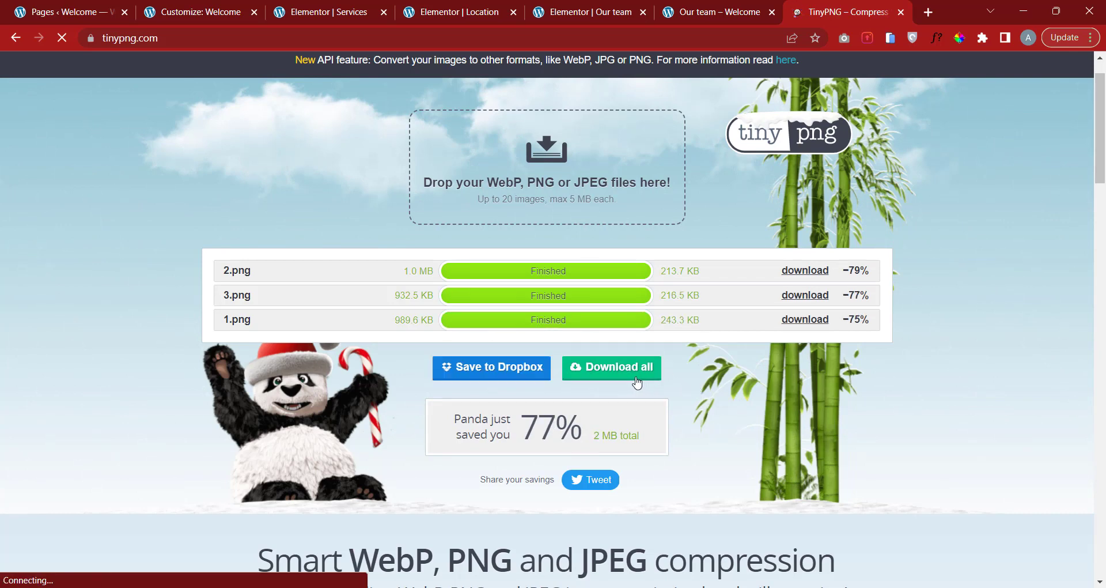
{"action": "left_click", "coordinate": [636, 378]}
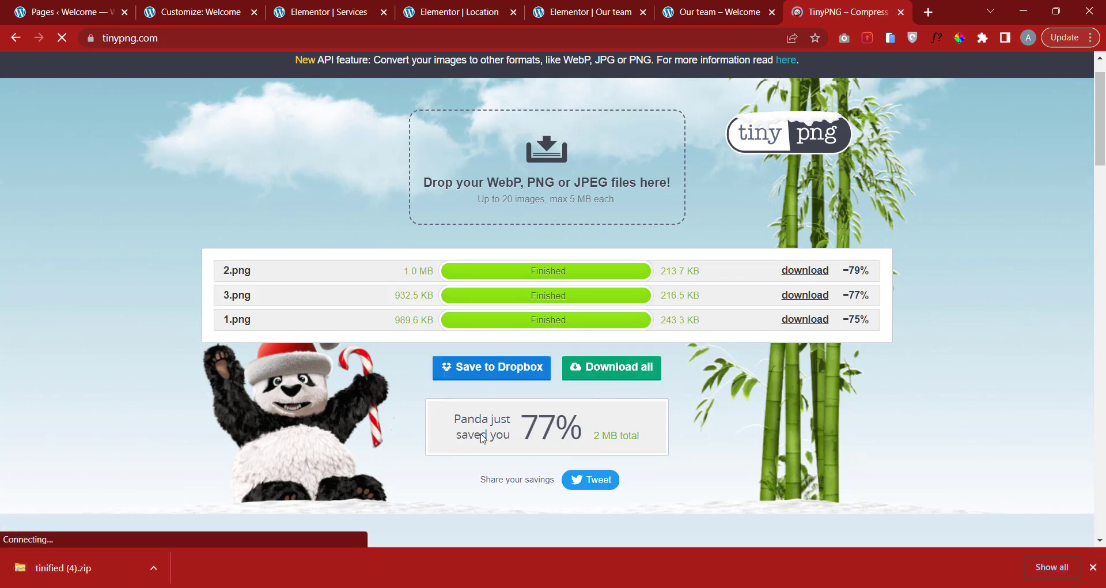
Extract tinified (4).zip in the Downloads folder and show the compressed images as large icons.
{"action": "right_click", "coordinate": [75, 571]}
{"action": "left_click", "coordinate": [114, 530]}
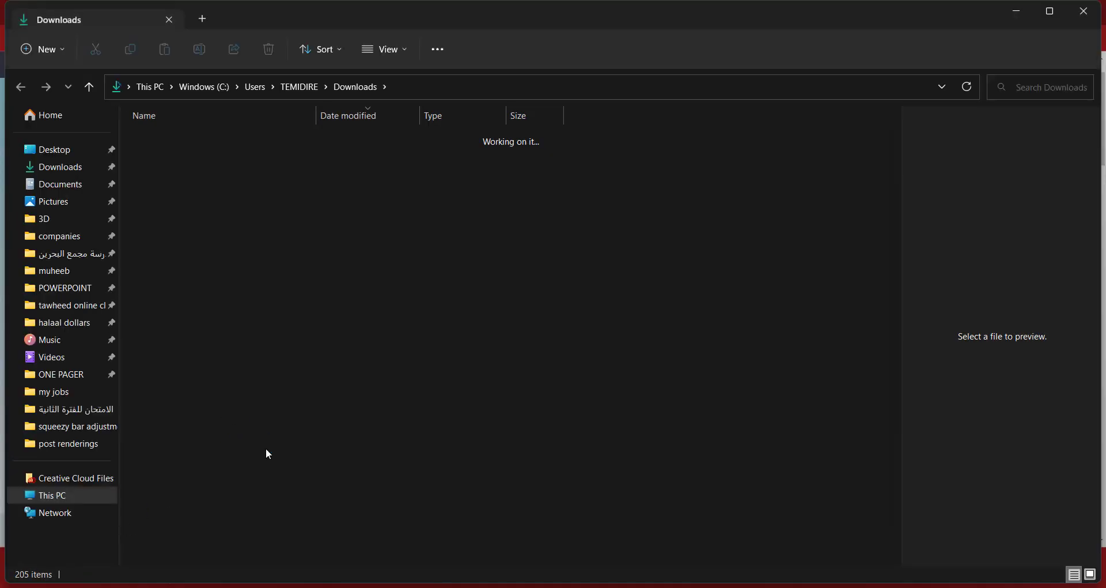
{"action": "right_click", "coordinate": [209, 155]}
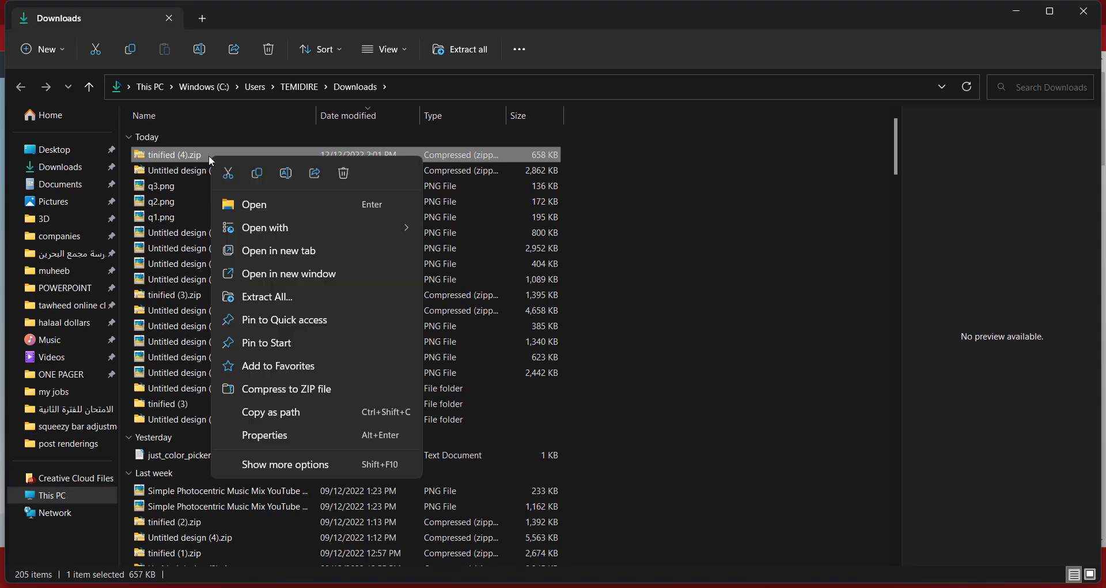
{"action": "left_click", "coordinate": [297, 299]}
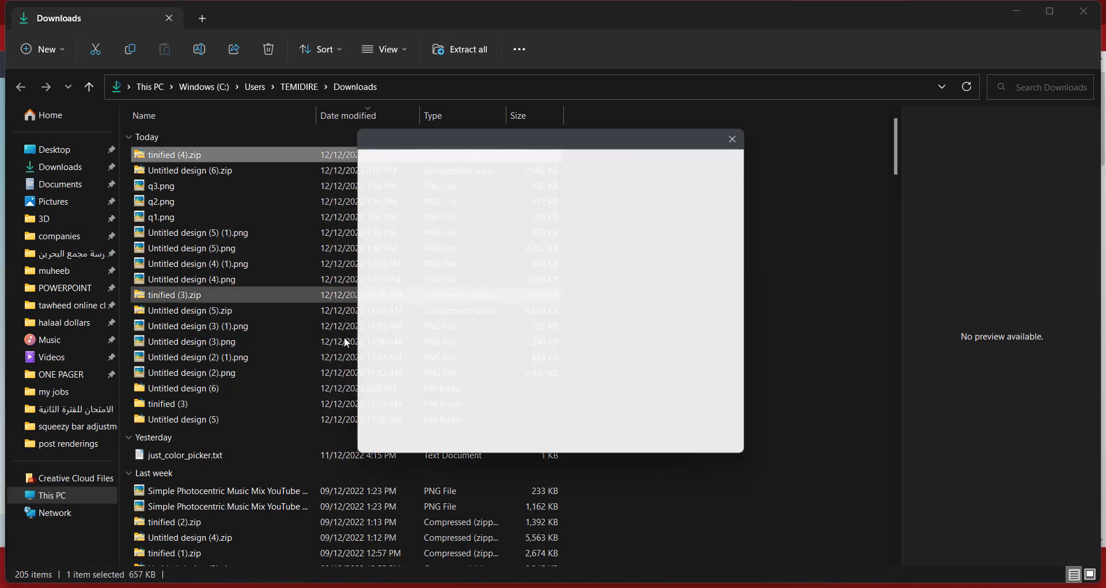
{"action": "left_click", "coordinate": [670, 451]}
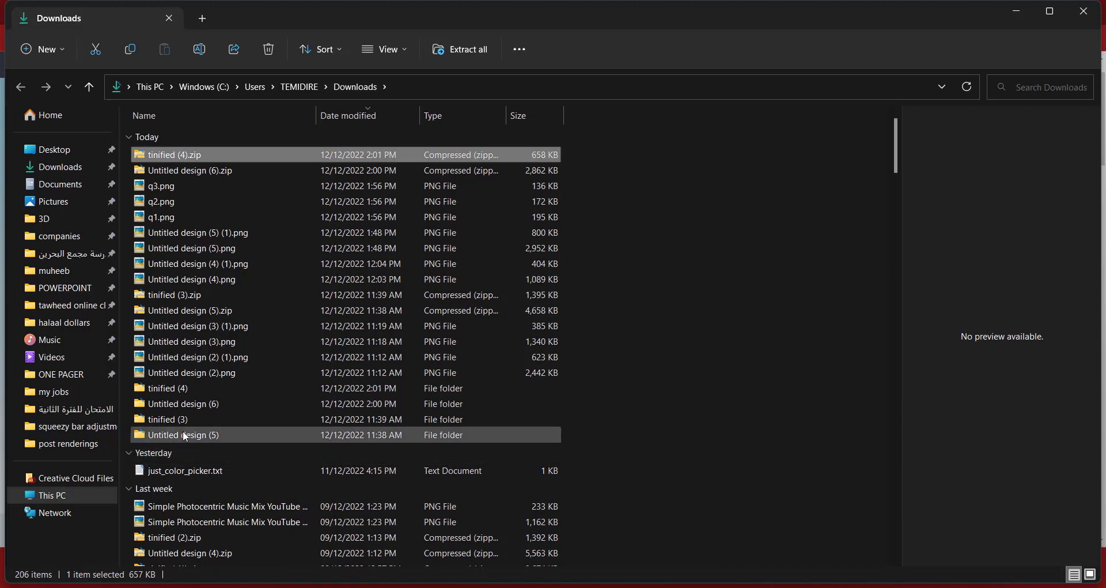
{"action": "left_click", "coordinate": [199, 387]}
{"action": "double_click", "coordinate": [199, 386]}
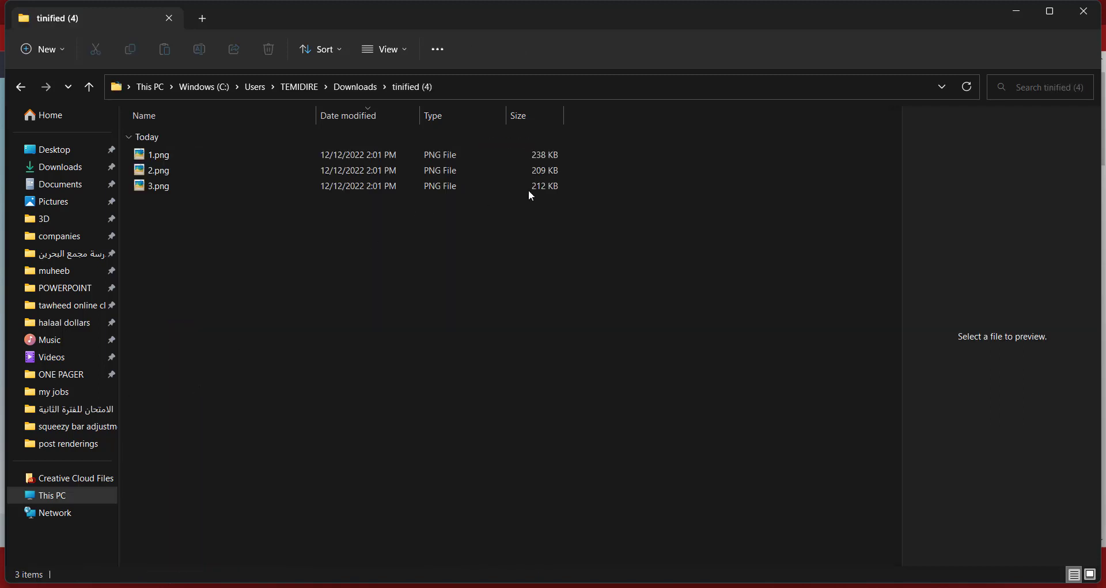
{"action": "right_click", "coordinate": [668, 154]}
{"action": "mouse_move", "coordinate": [764, 164]}
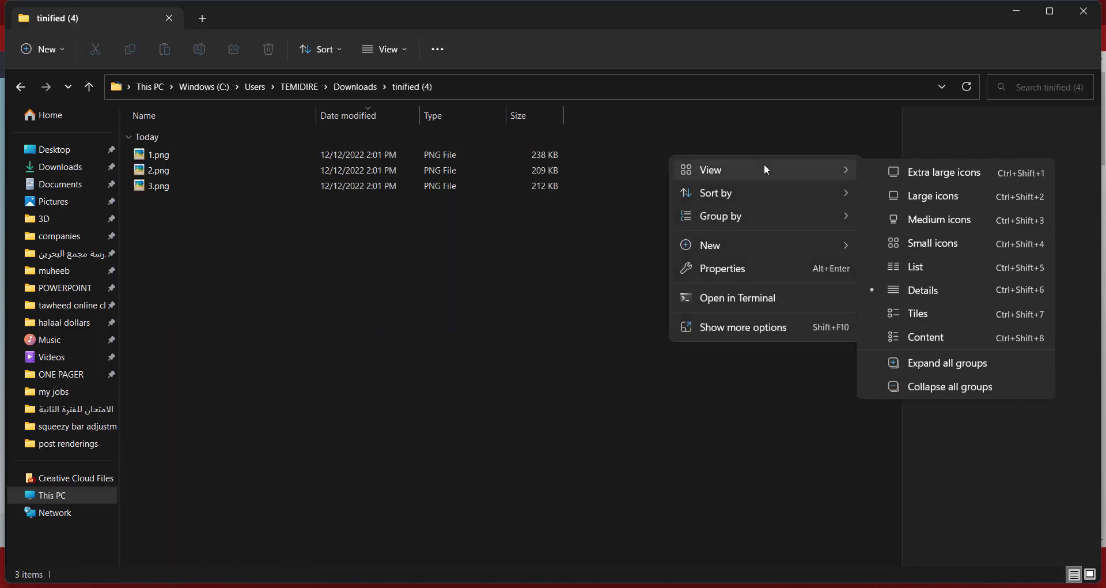
{"action": "left_click", "coordinate": [914, 199]}
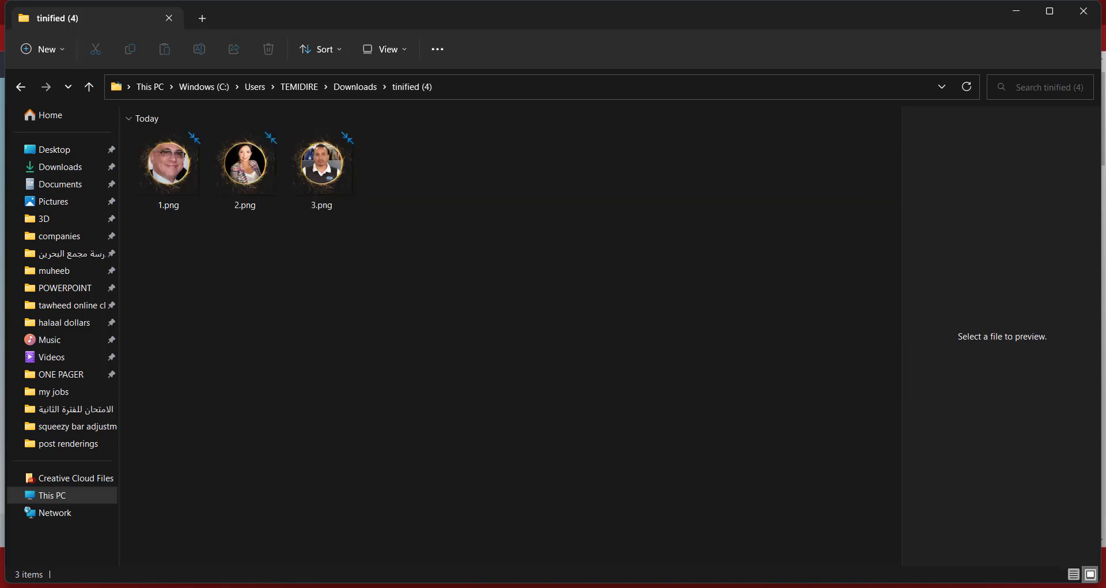
Upload the three compressed PNGs to the Our team page's media library and insert the photo of the man with glasses into the first card.
{"action": "left_click", "coordinate": [300, 587]}
{"action": "left_click", "coordinate": [714, 8]}
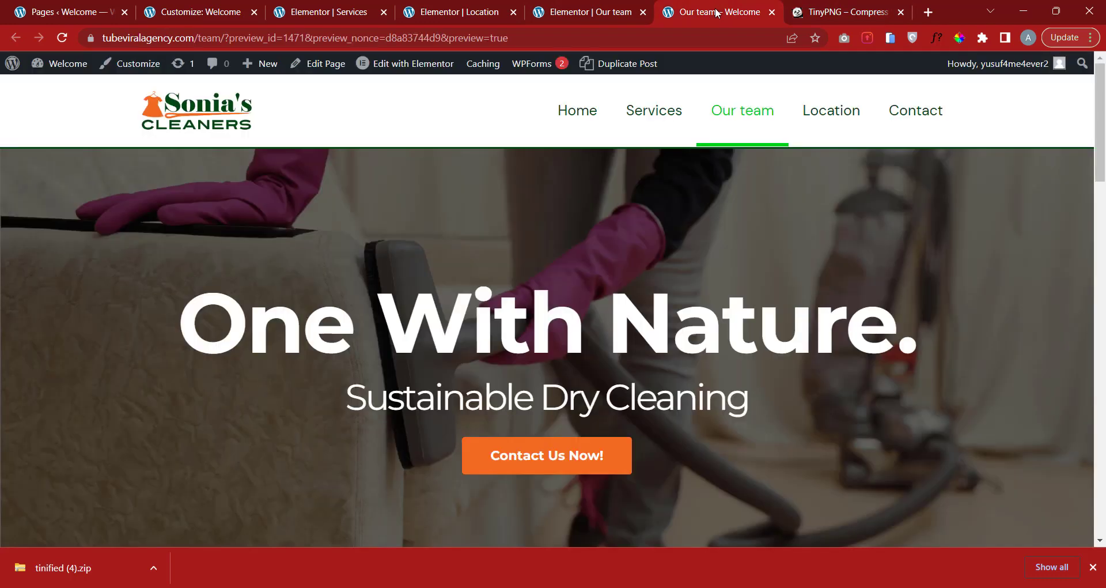
{"action": "left_click", "coordinate": [586, 15]}
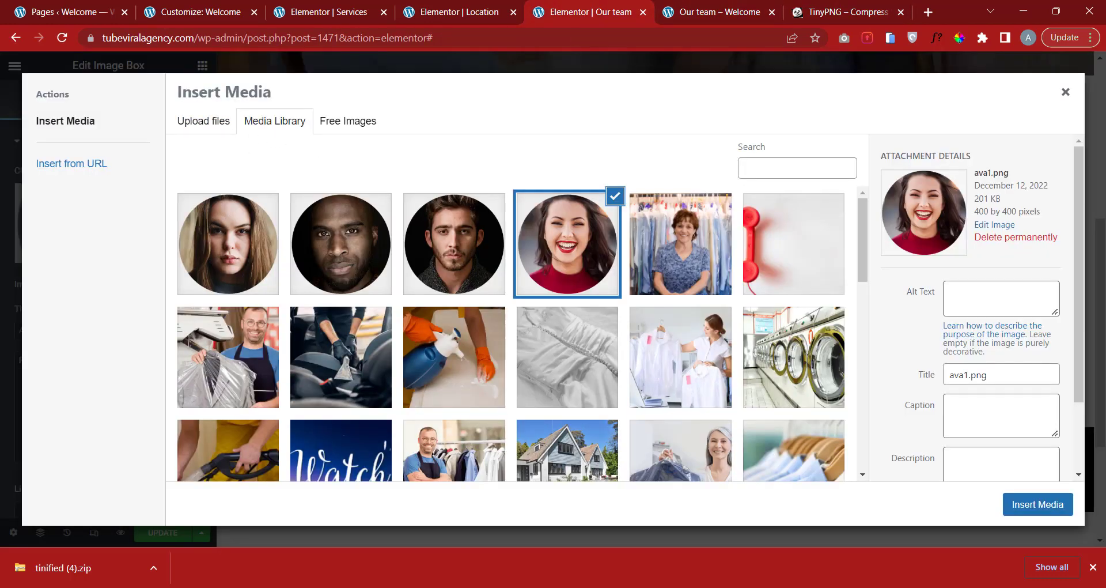
{"action": "left_click", "coordinate": [790, 523]}
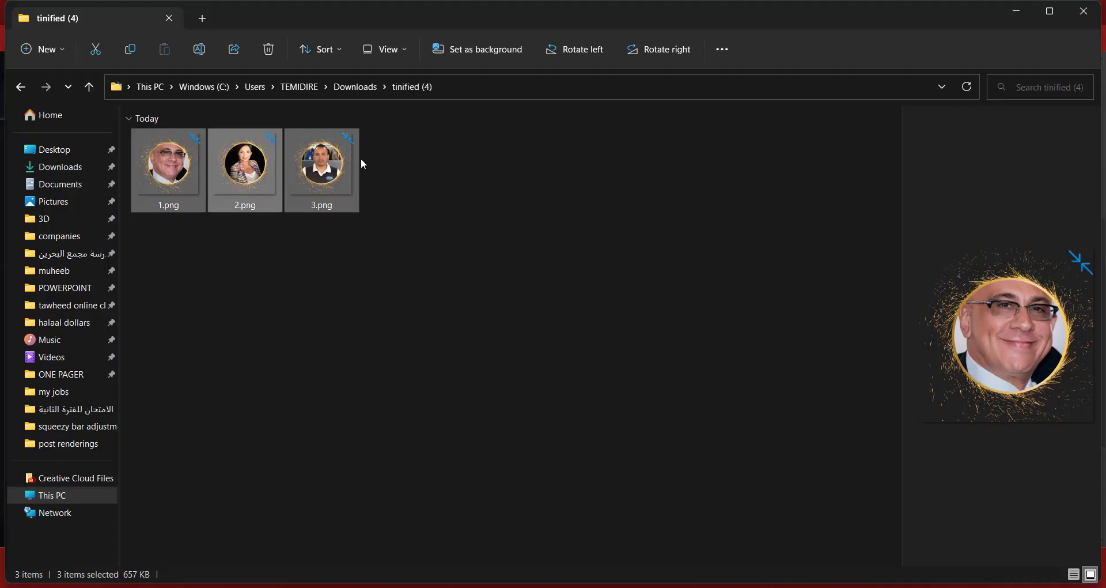
{"action": "left_click_drag", "start_coordinate": [321, 167], "coordinate": [333, 344]}
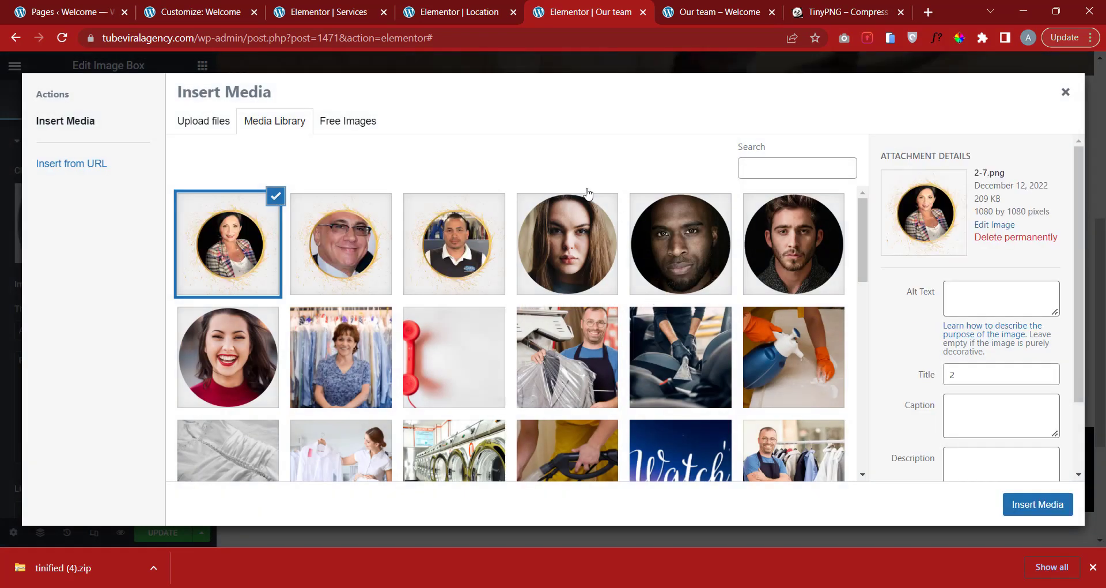
{"action": "left_click", "coordinate": [354, 248]}
{"action": "left_click", "coordinate": [1007, 511]}
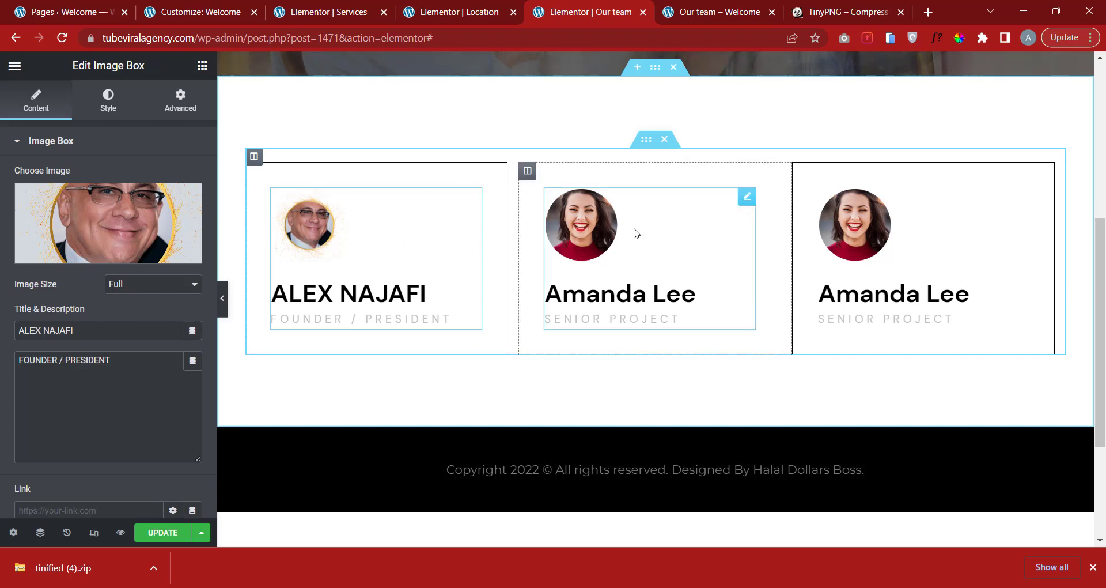
Check the staff order in Untitled document.docx in Word, and replace the second card's image with the gold-framed photo of the woman in the plaid jacket.
{"action": "left_click", "coordinate": [747, 198]}
{"action": "mouse_move", "coordinate": [530, 583]}
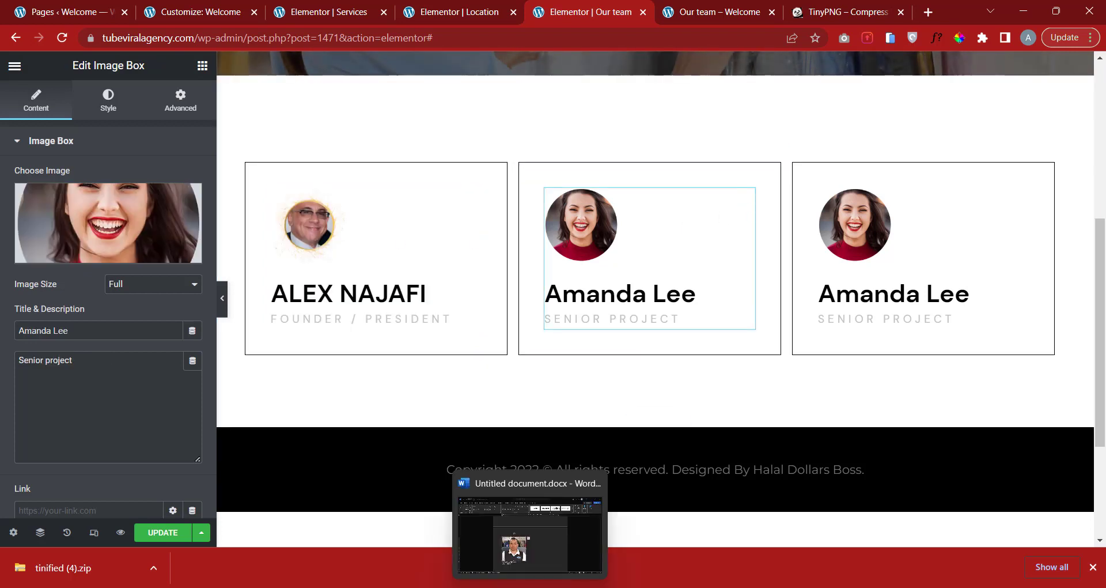
{"action": "left_click", "coordinate": [530, 535]}
{"action": "scroll", "coordinate": [516, 437], "scroll_direction": "up", "scroll_amount": 5}
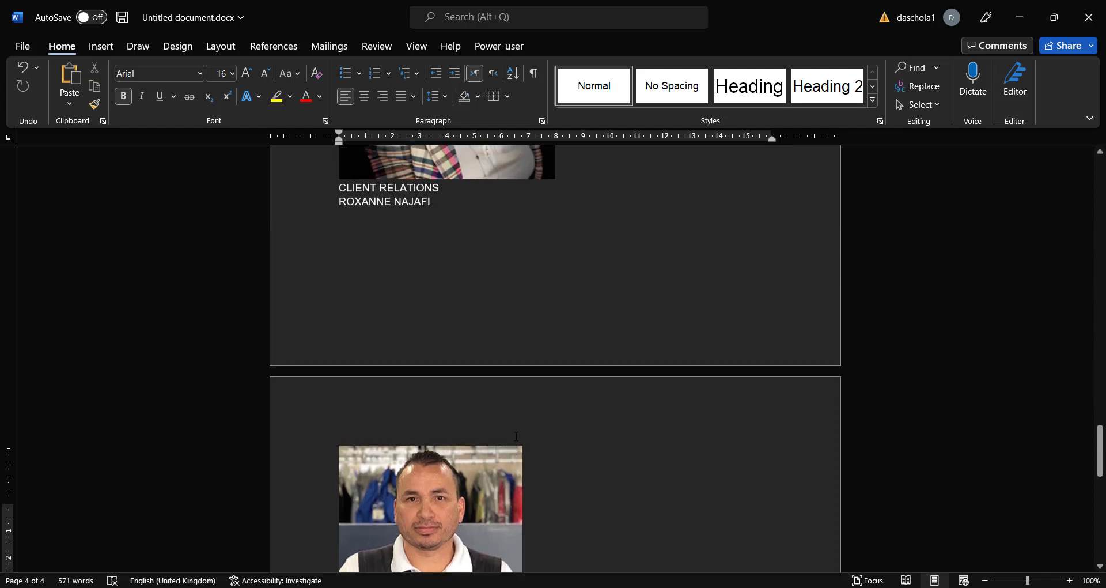
{"action": "scroll", "coordinate": [516, 436], "scroll_direction": "up", "scroll_amount": 5}
{"action": "left_click", "coordinate": [466, 587]}
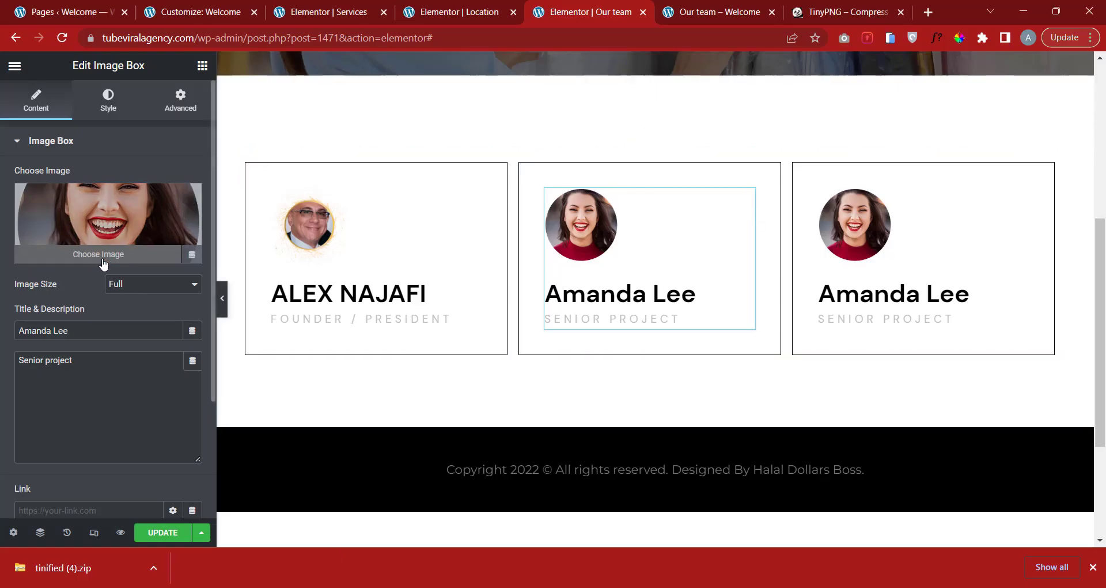
{"action": "left_click", "coordinate": [101, 255]}
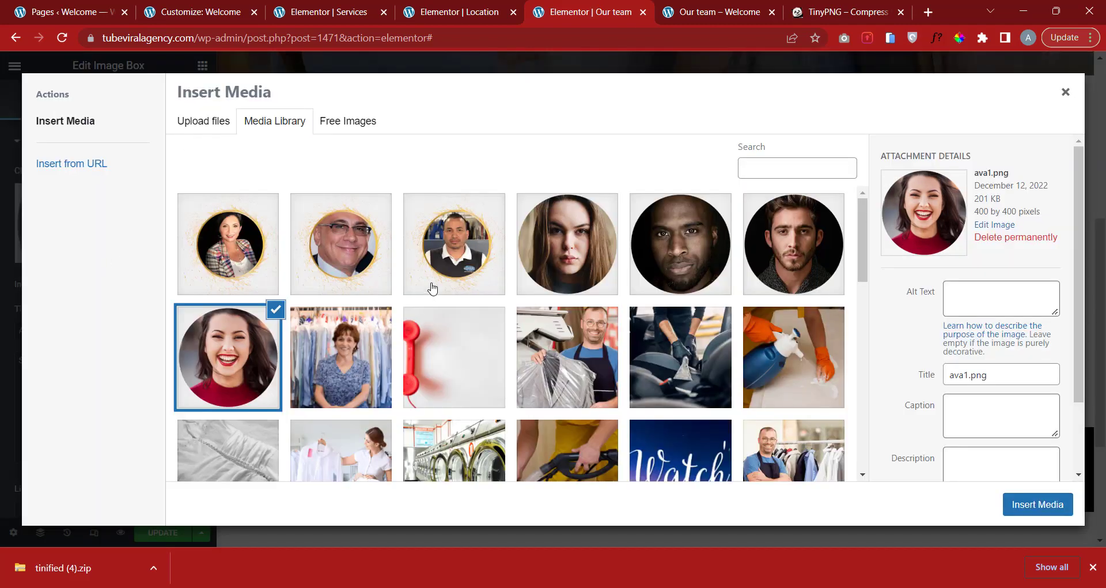
{"action": "left_click", "coordinate": [236, 271]}
{"action": "left_click", "coordinate": [1021, 497]}
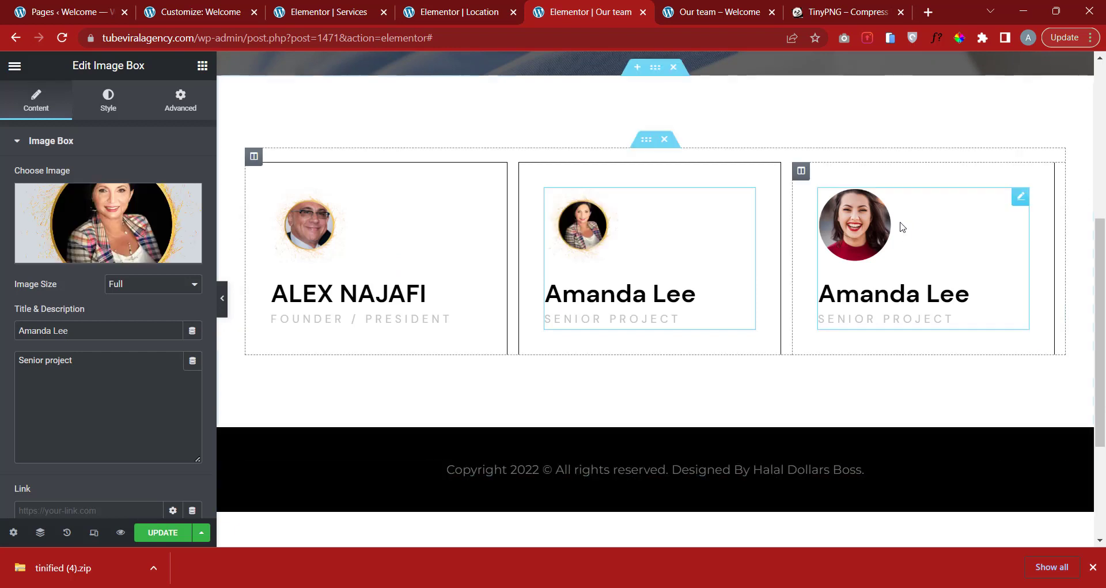
Replace the third card's image with the gold-framed photo of the man in the dark vest from the media library.
{"action": "left_click", "coordinate": [1019, 201]}
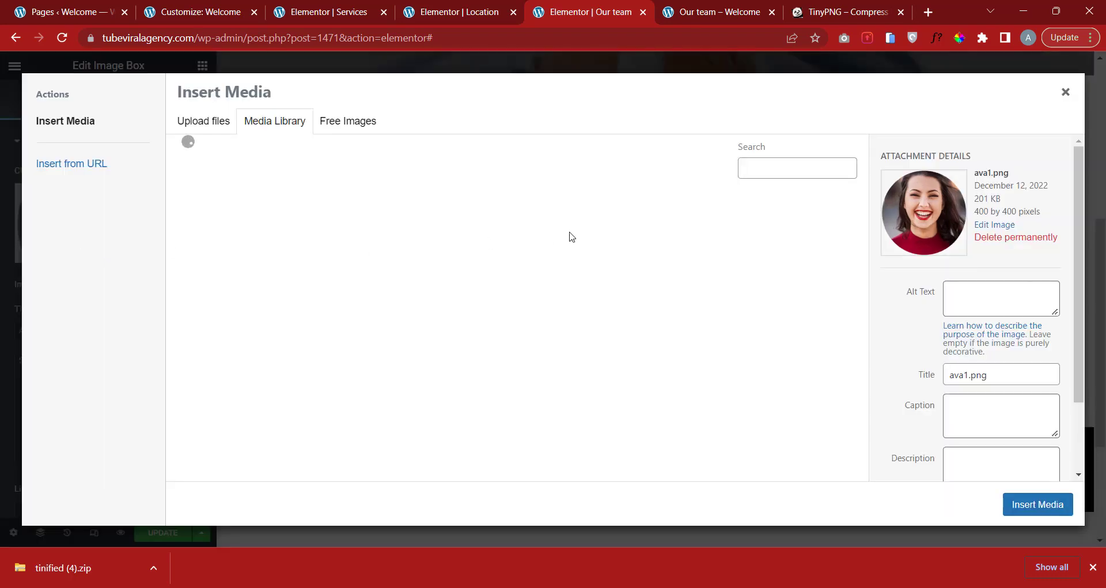
{"action": "left_click", "coordinate": [487, 252]}
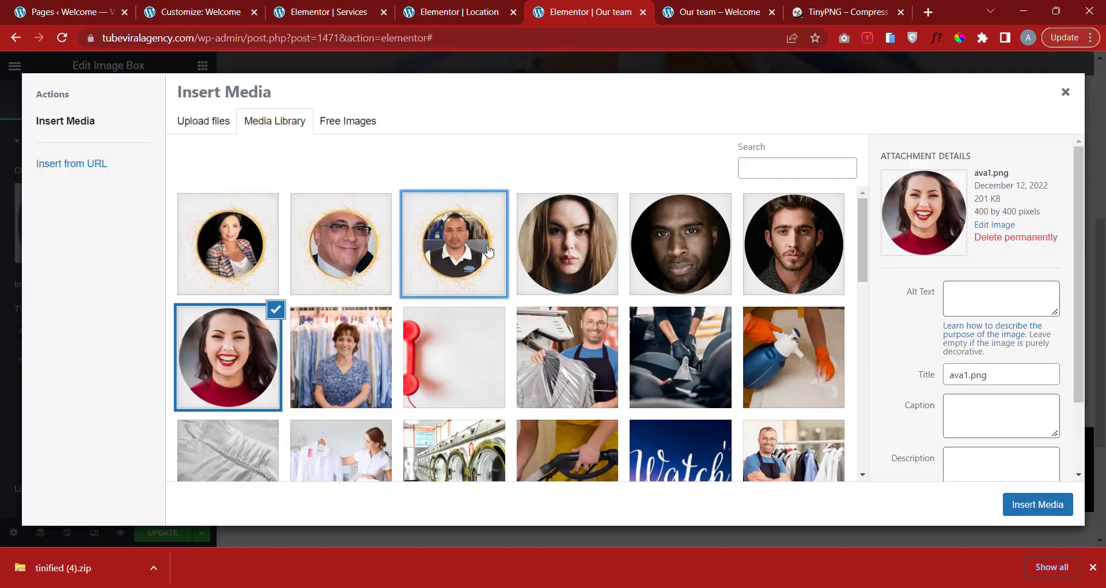
{"action": "left_click", "coordinate": [1022, 515]}
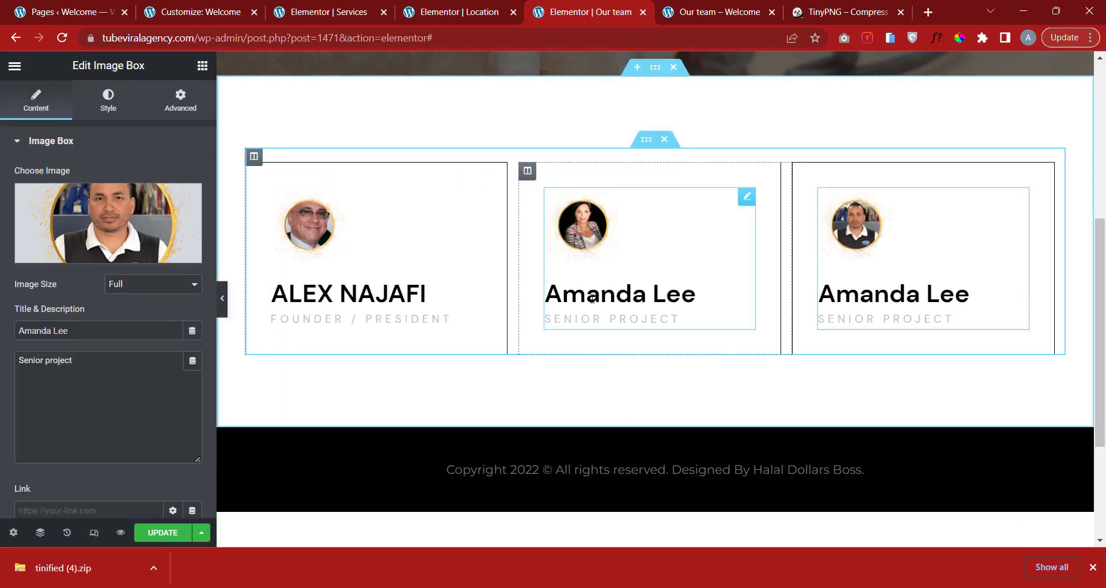
Copy the woman's full name from the Word document and paste it as the second card's title in Elementor.
{"action": "left_click", "coordinate": [560, 306]}
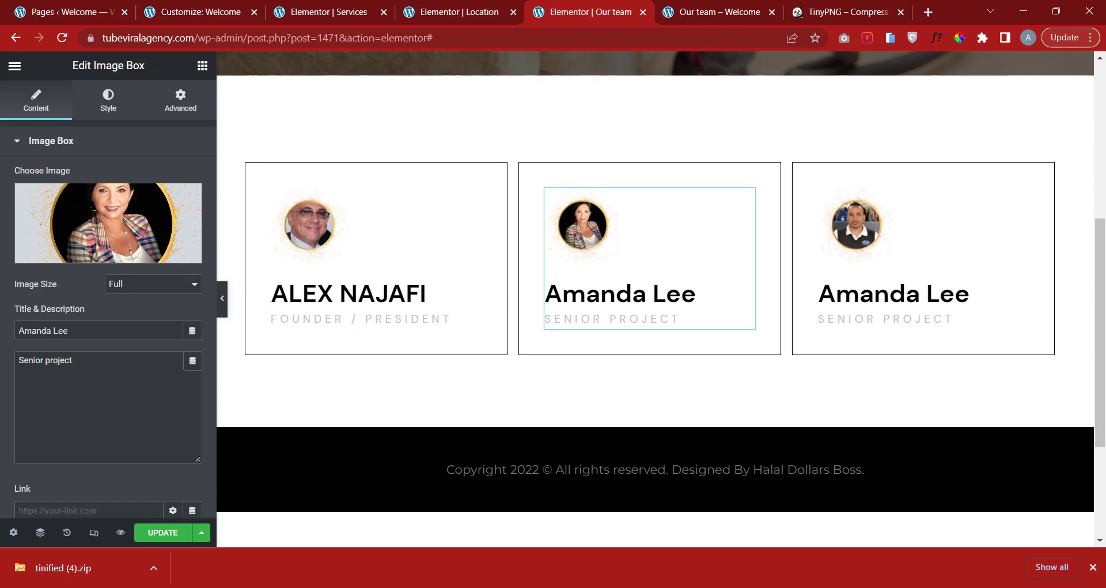
{"action": "key", "text": "alt+Tab"}
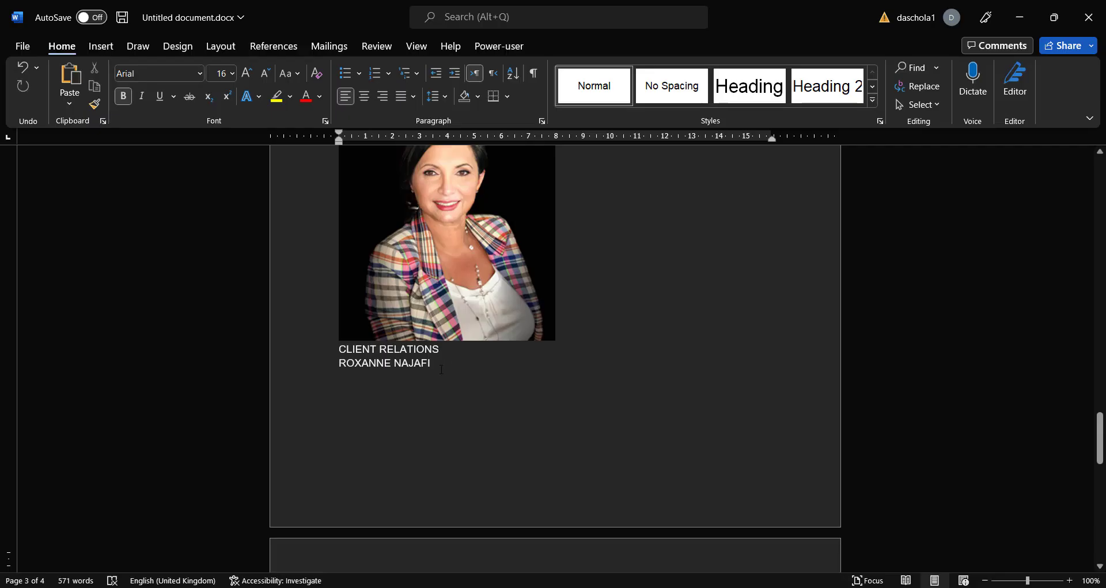
{"action": "left_click_drag", "start_coordinate": [406, 363], "coordinate": [340, 362]}
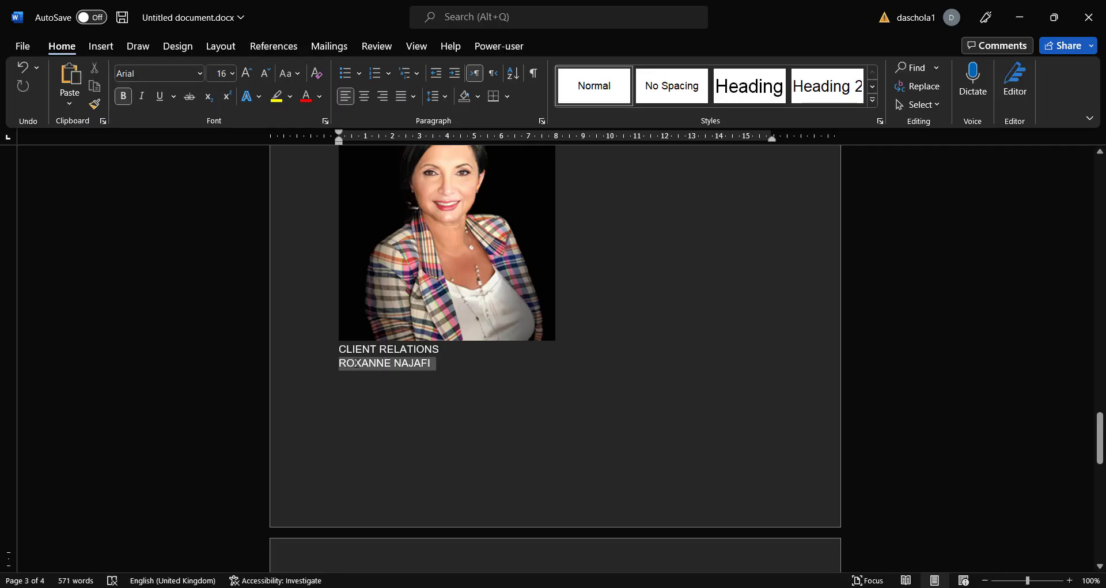
{"action": "right_click", "coordinate": [356, 362]}
{"action": "left_click", "coordinate": [391, 110]}
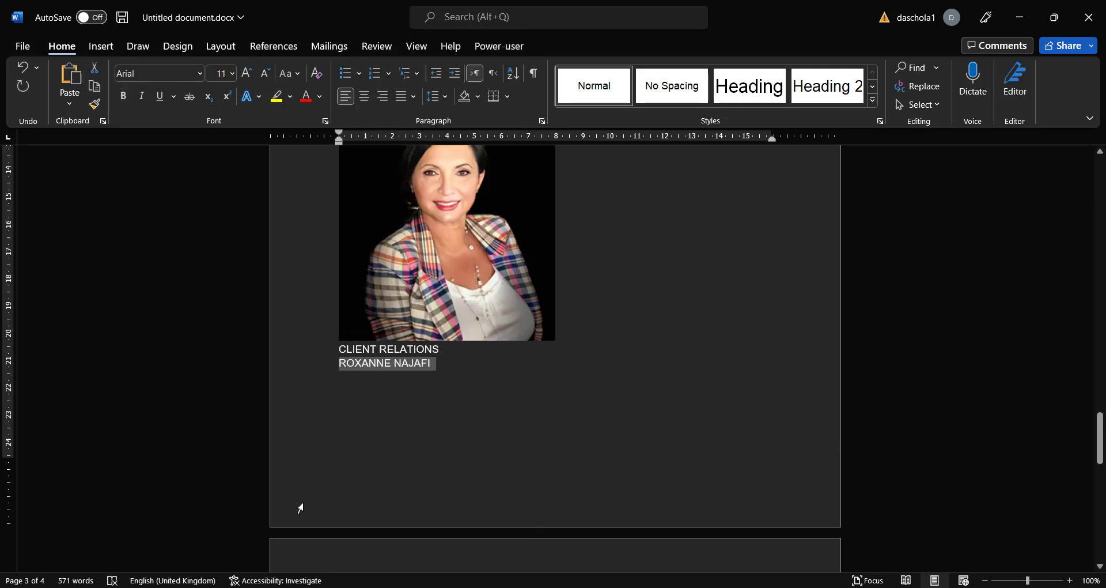
{"action": "left_click", "coordinate": [308, 587]}
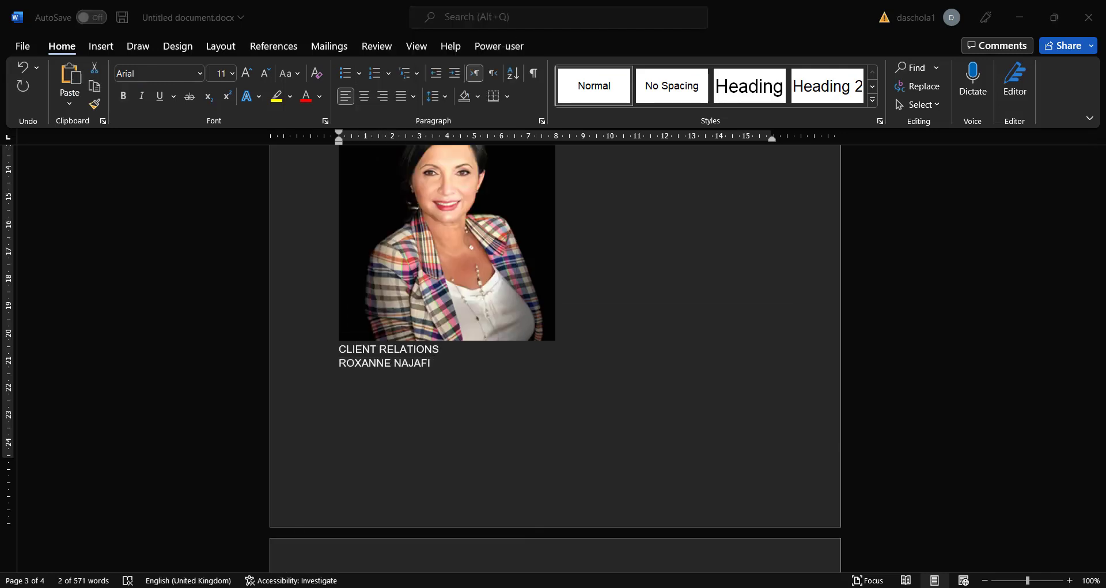
{"action": "left_click", "coordinate": [309, 587]}
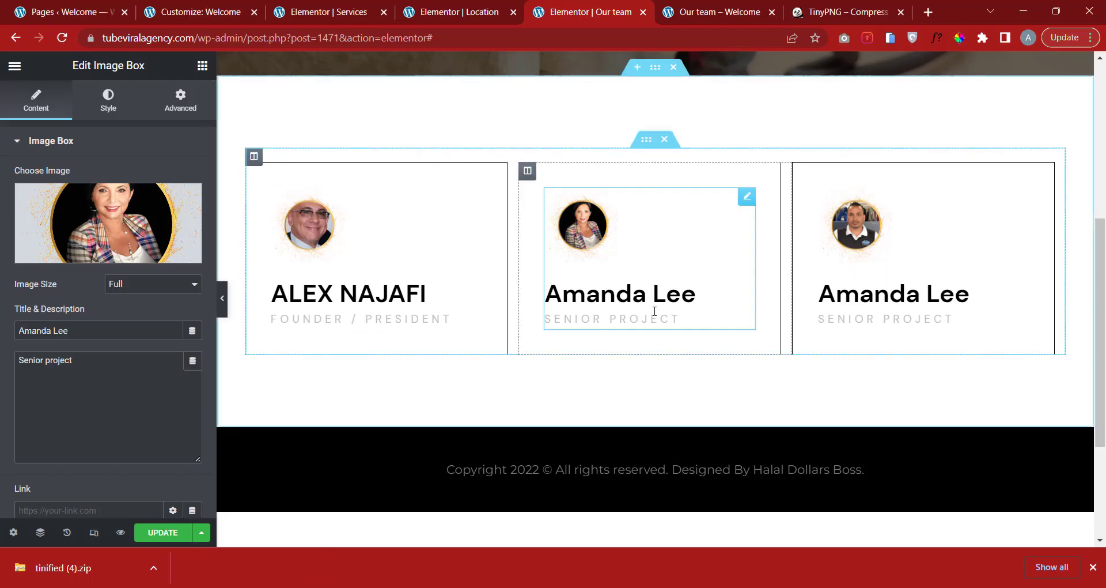
{"action": "key", "text": "ctrl+a"}
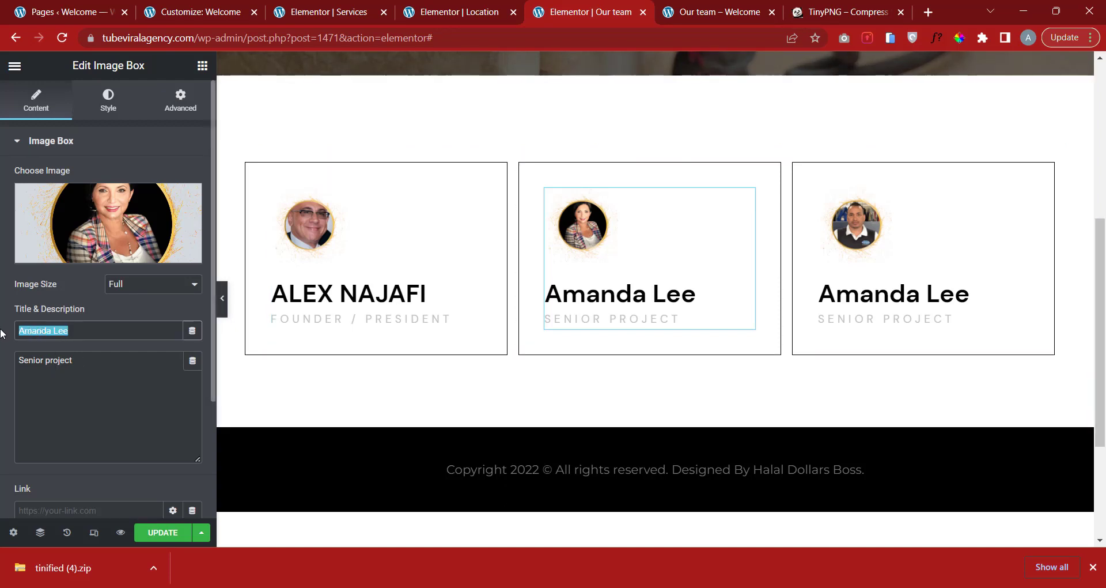
{"action": "key", "text": "ctrl+v"}
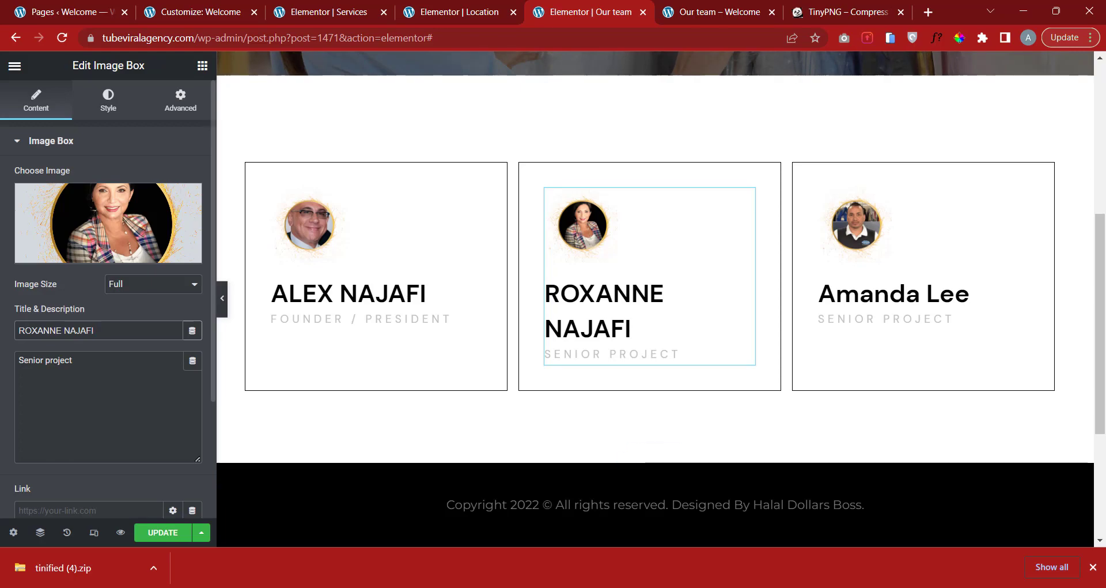
Copy the role CLIENT RELATIONS from the Word document and paste it over the second card's description in Elementor.
{"action": "key", "text": "alt+Tab"}
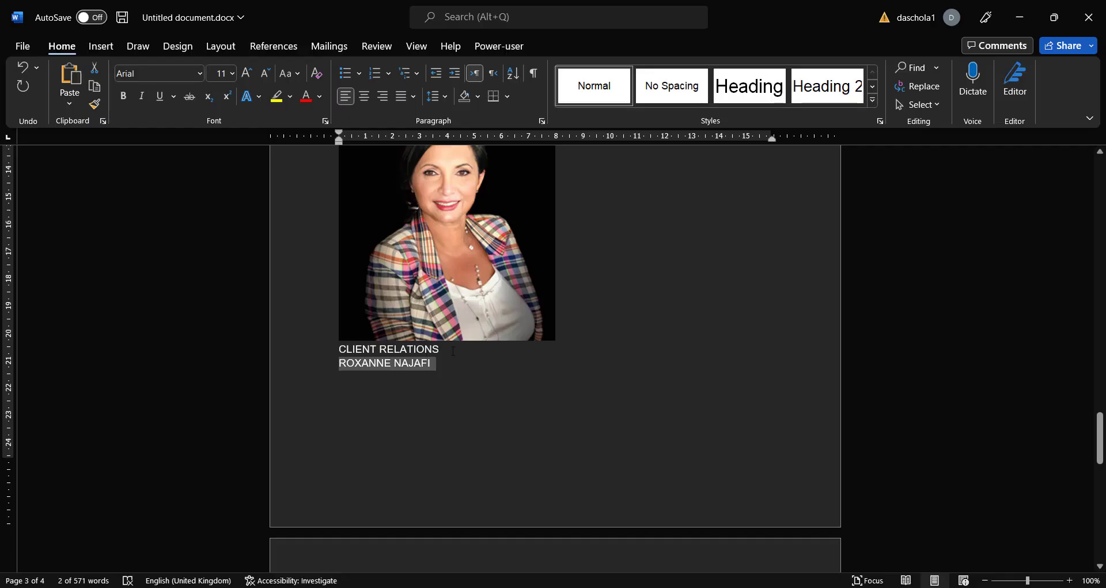
{"action": "left_click_drag", "start_coordinate": [453, 350], "coordinate": [340, 350]}
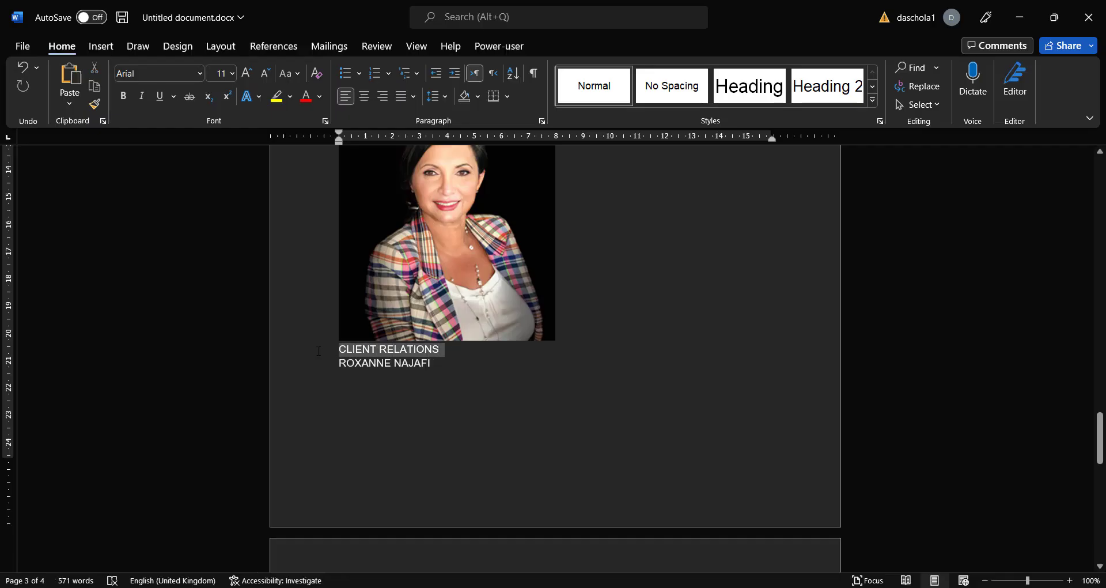
{"action": "right_click", "coordinate": [369, 357]}
{"action": "left_click", "coordinate": [427, 102]}
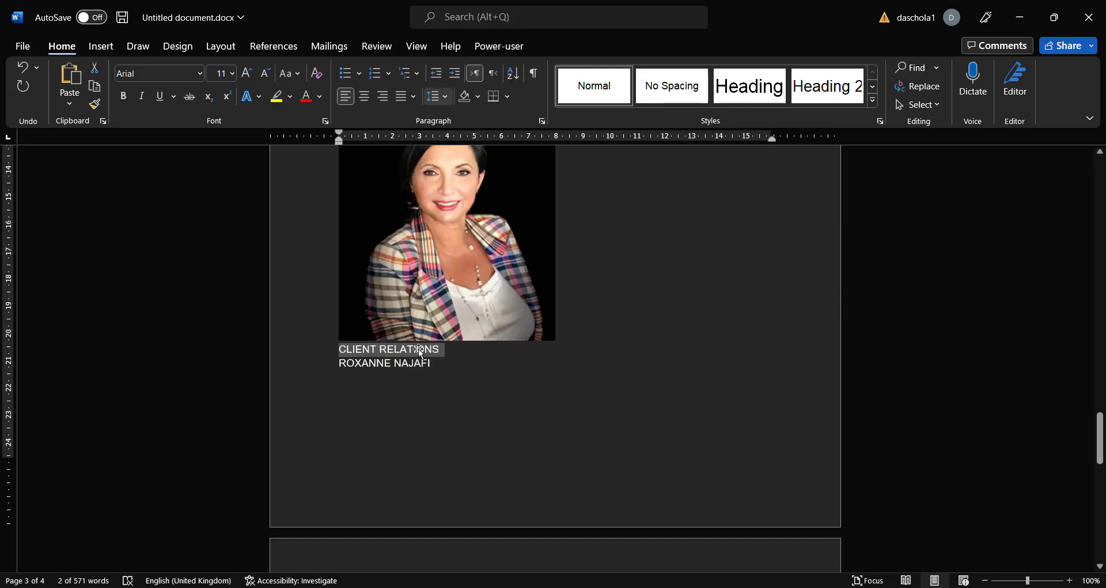
{"action": "key", "text": "alt+Tab"}
{"action": "key", "text": "ctrl+a"}
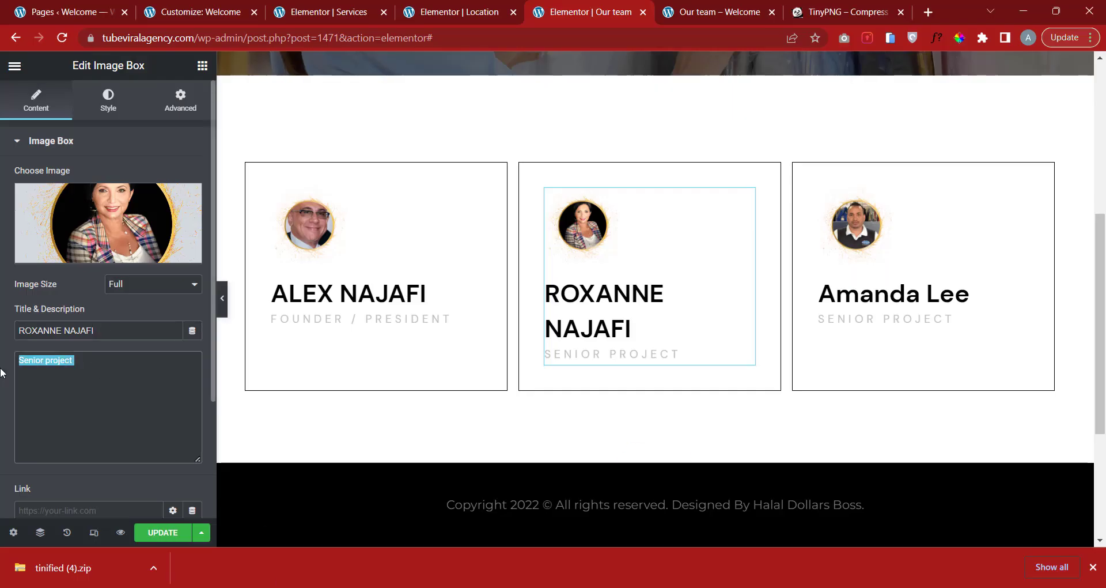
{"action": "key", "text": "ctrl+v"}
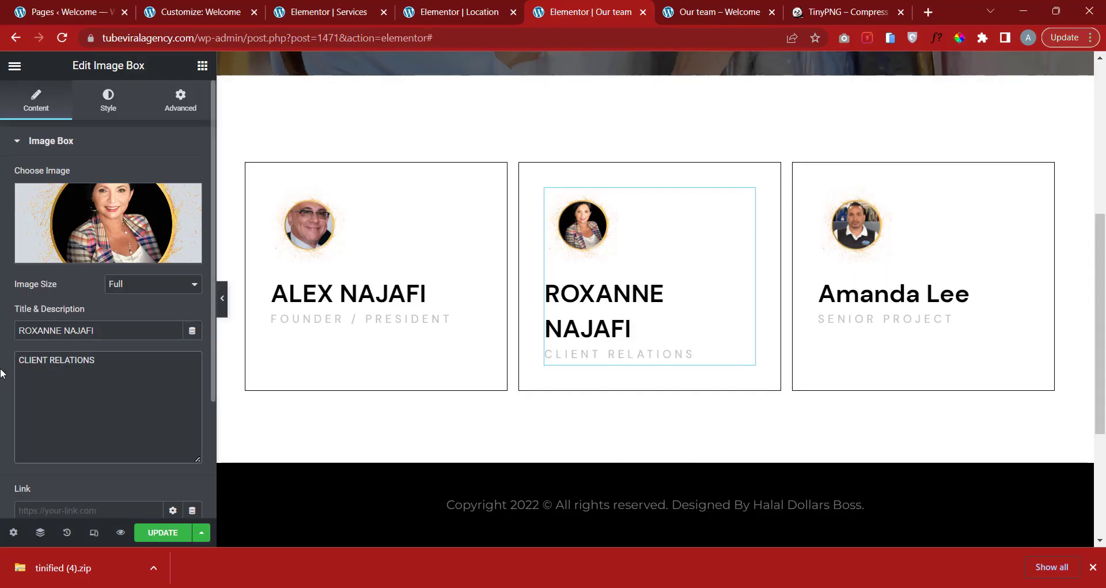
Copy the general manager's full name from the Word document and paste it as the third card's title in Elementor.
{"action": "left_click", "coordinate": [901, 284]}
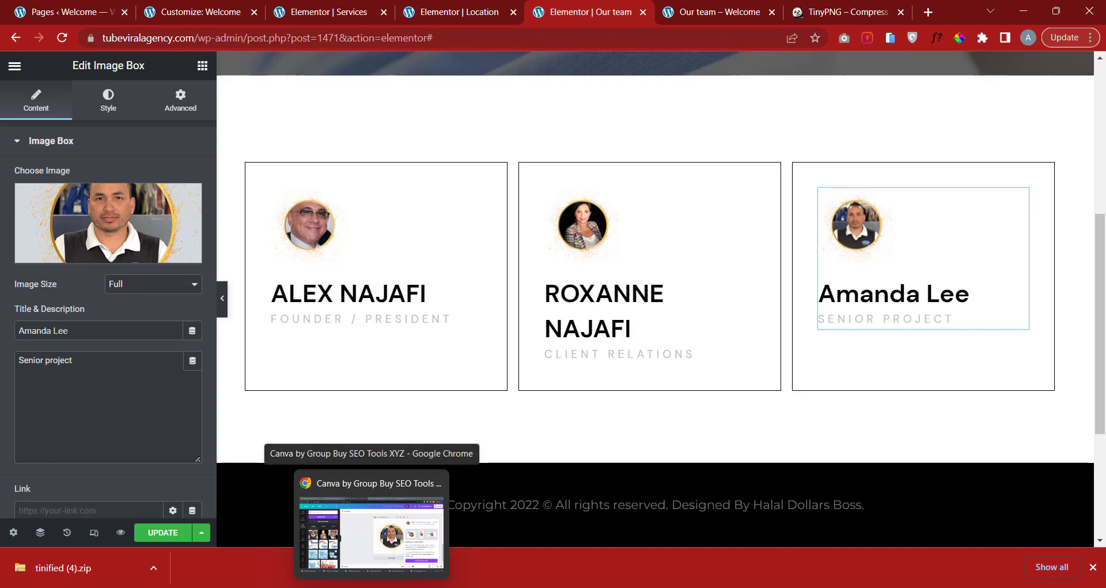
{"action": "left_click", "coordinate": [526, 583]}
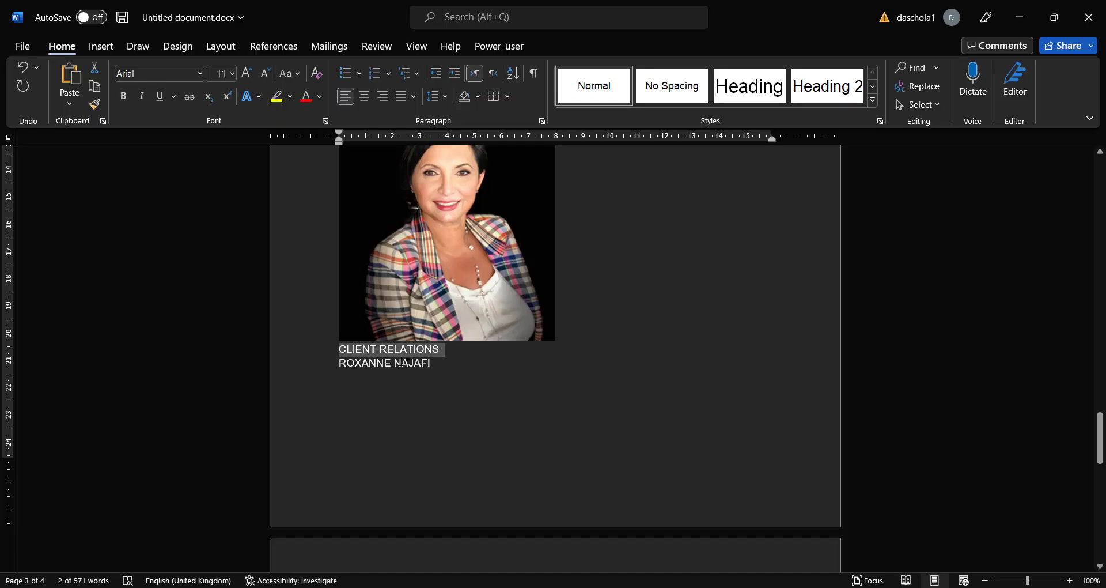
{"action": "scroll", "coordinate": [404, 362], "scroll_direction": "down", "scroll_amount": 10}
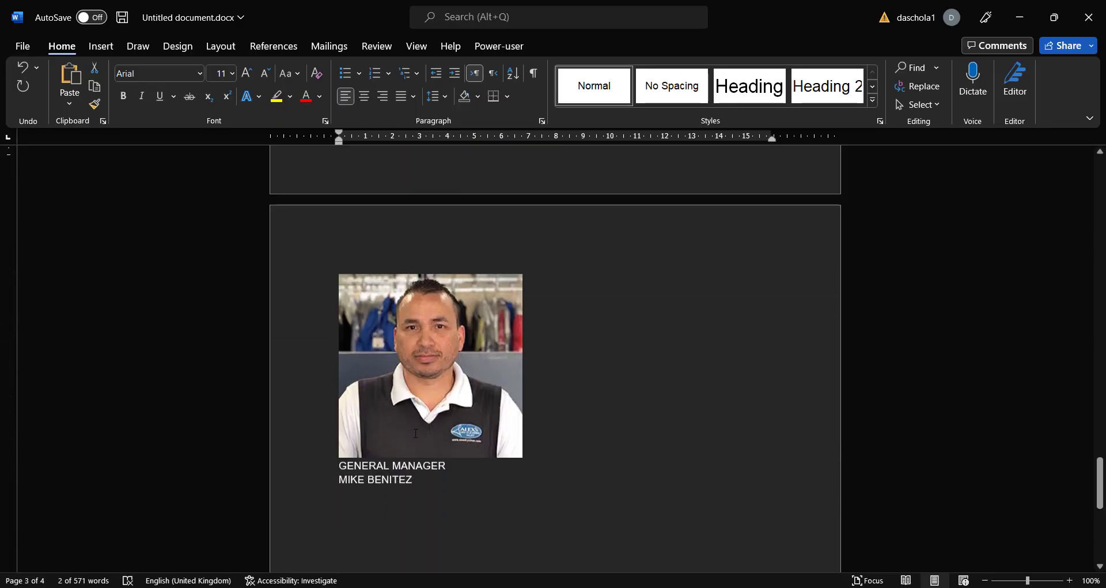
{"action": "scroll", "coordinate": [416, 434], "scroll_direction": "down", "scroll_amount": 1}
{"action": "triple_click", "coordinate": [395, 443]}
{"action": "key", "text": "ctrl+c"}
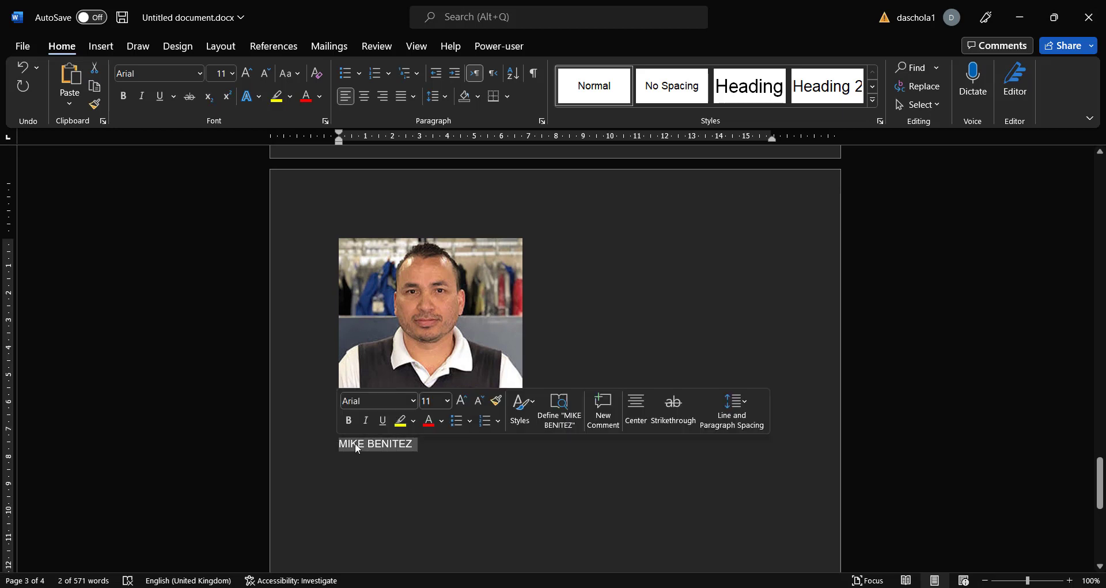
{"action": "right_click", "coordinate": [356, 444]}
{"action": "left_click", "coordinate": [392, 193]}
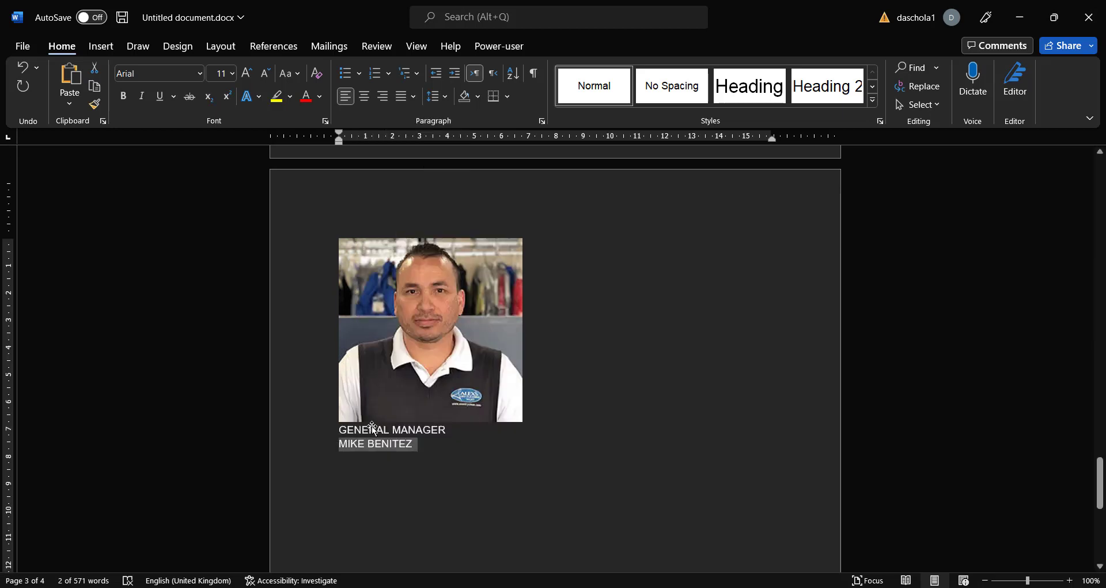
{"action": "key", "text": "alt+Tab"}
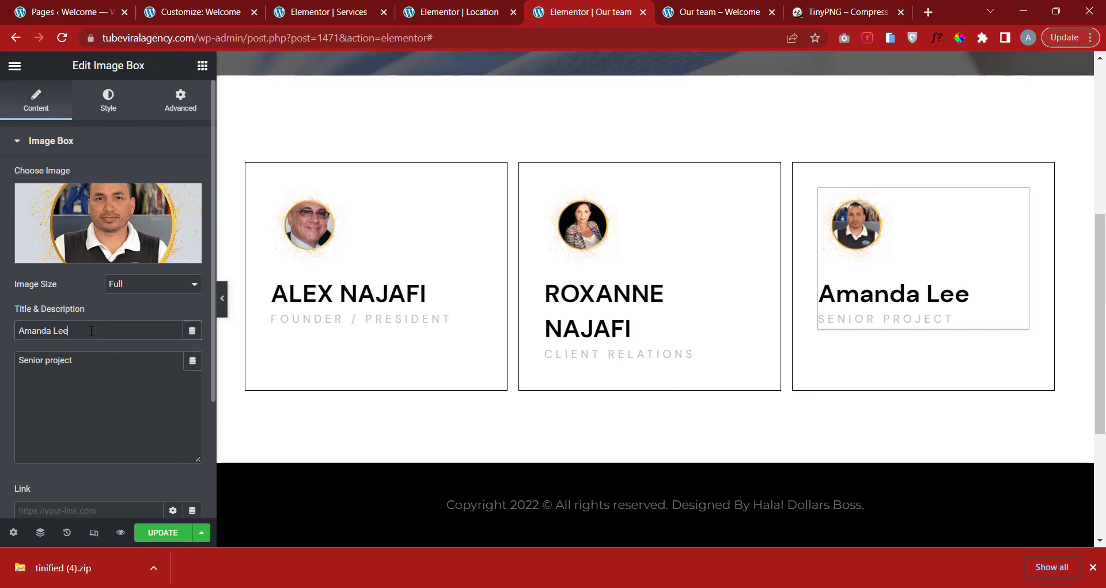
{"action": "triple_click", "coordinate": [91, 330]}
{"action": "key", "text": "ctrl+v"}
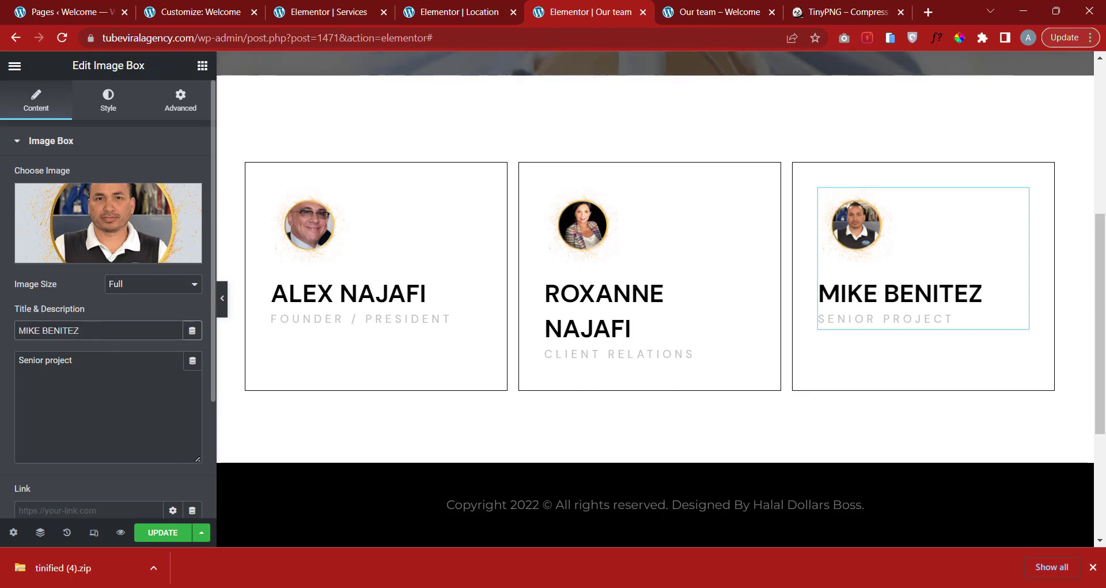
Copy the role GENERAL MANAGER from the Word document and paste it over the third card's description in Elementor.
{"action": "key", "text": "alt+Tab"}
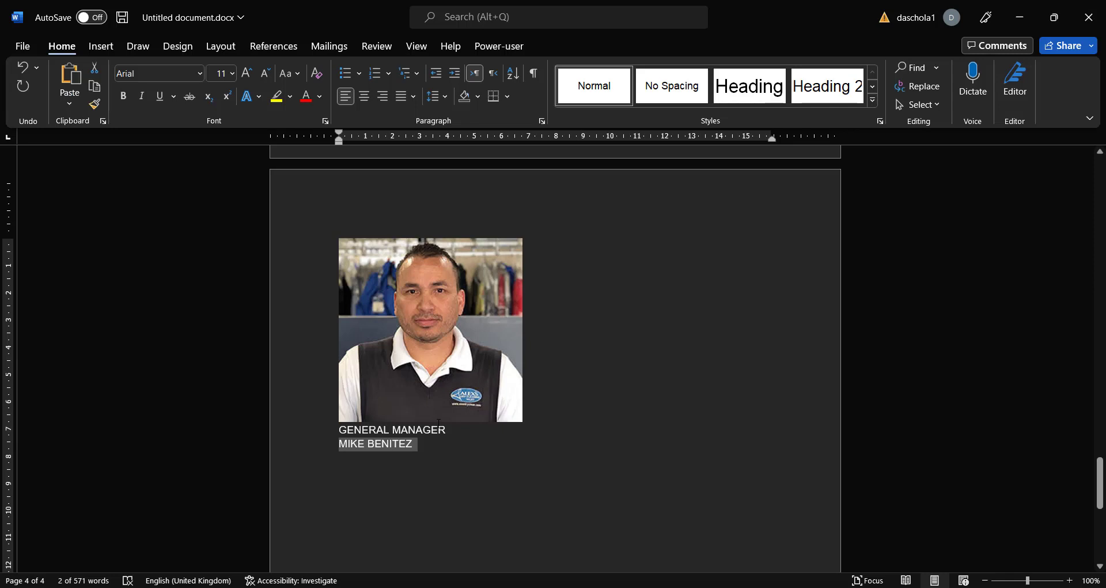
{"action": "left_click", "coordinate": [322, 429]}
{"action": "key", "text": "ctrl+c"}
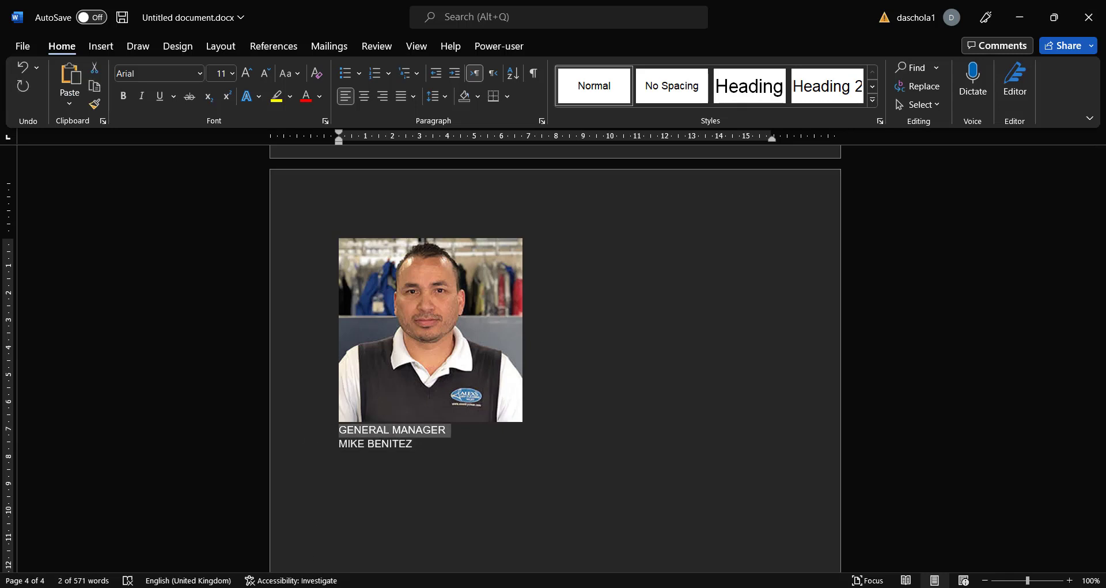
{"action": "key", "text": "alt+Tab"}
{"action": "left_click_drag", "start_coordinate": [75, 360], "coordinate": [1, 369]}
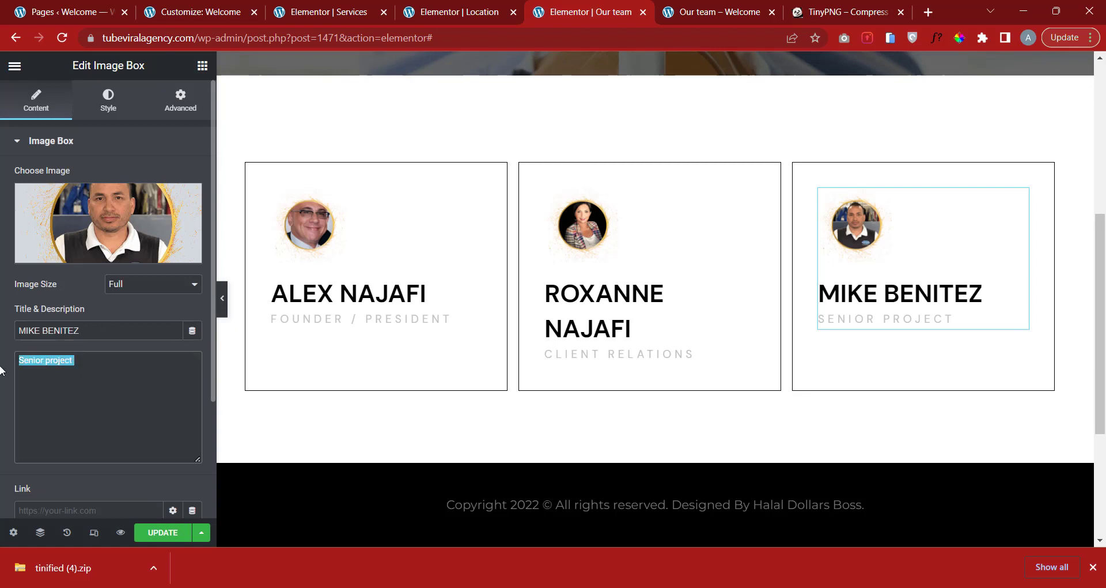
{"action": "key", "text": "ctrl+v"}
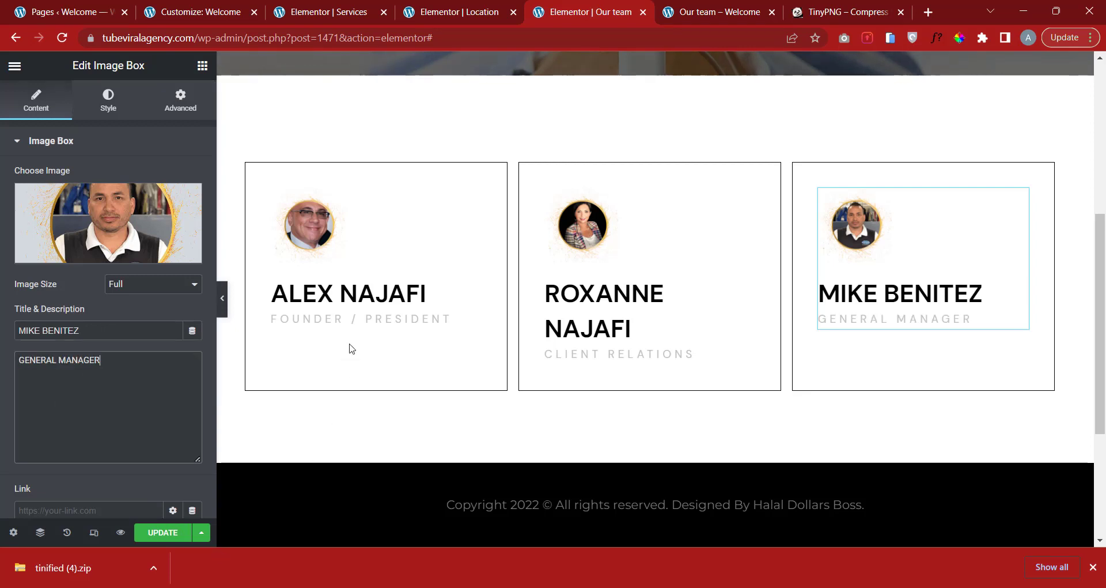
Update the Our team page and preview its three staff cards, closing the browser's download bar.
{"action": "left_click", "coordinate": [163, 533]}
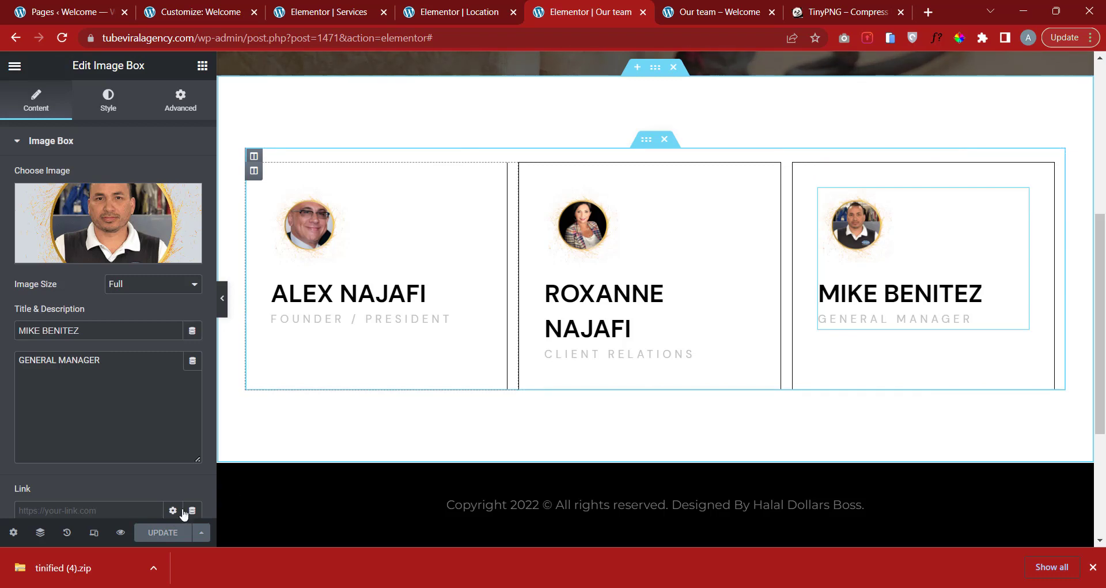
{"action": "left_click", "coordinate": [122, 533]}
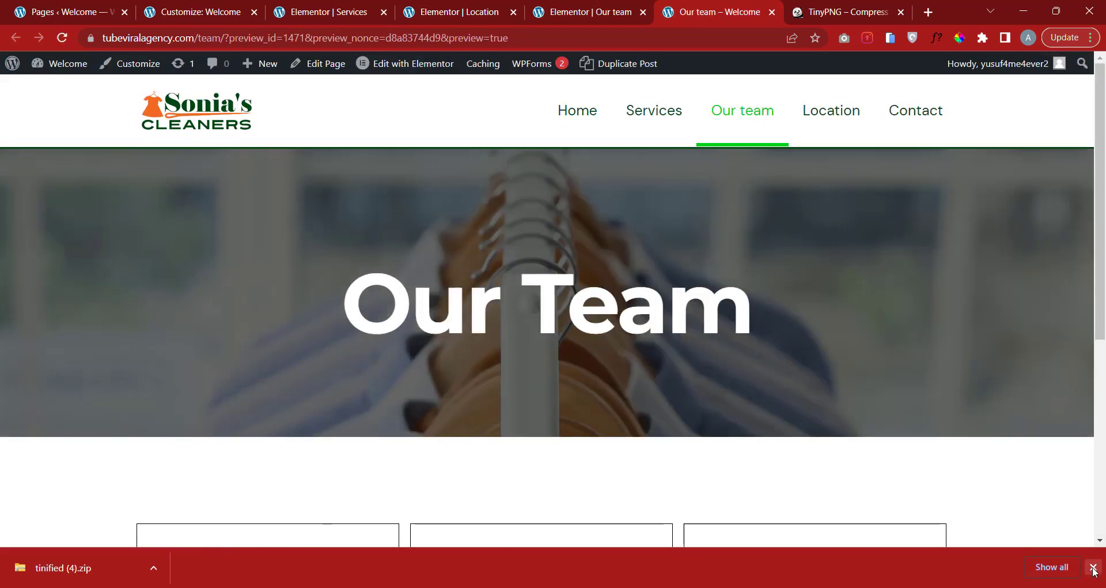
{"action": "left_click", "coordinate": [1092, 567]}
{"action": "scroll", "coordinate": [972, 455], "scroll_direction": "down", "scroll_amount": 5}
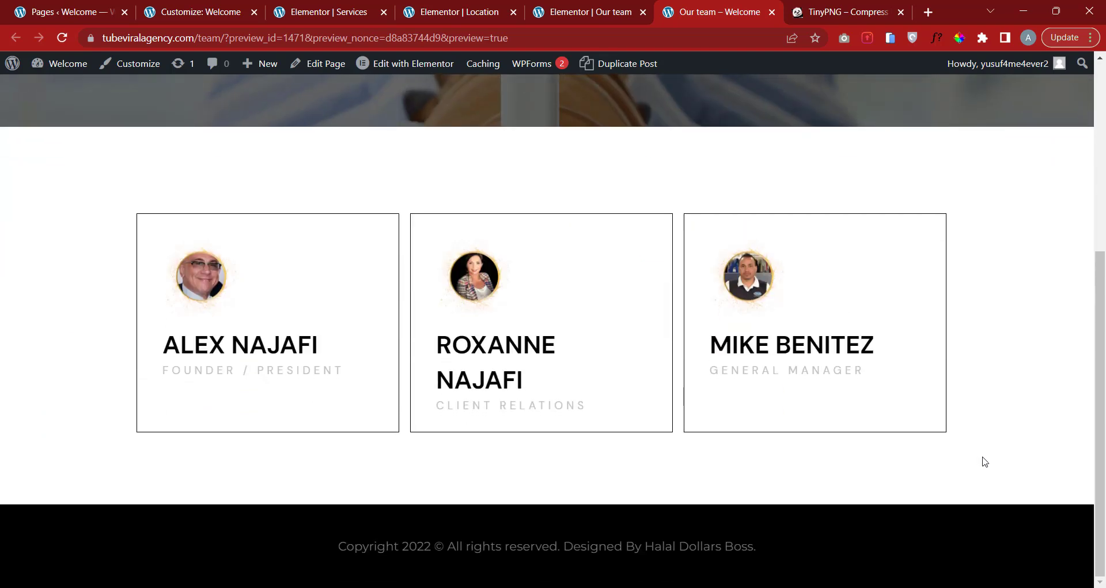
Return from the preview to the Our team page's Elementor editor and set the first staff card's image width to 80%.
{"action": "scroll", "coordinate": [986, 462], "scroll_direction": "up", "scroll_amount": 3}
{"action": "scroll", "coordinate": [986, 461], "scroll_direction": "down", "scroll_amount": 3}
{"action": "scroll", "coordinate": [990, 461], "scroll_direction": "up", "scroll_amount": 1}
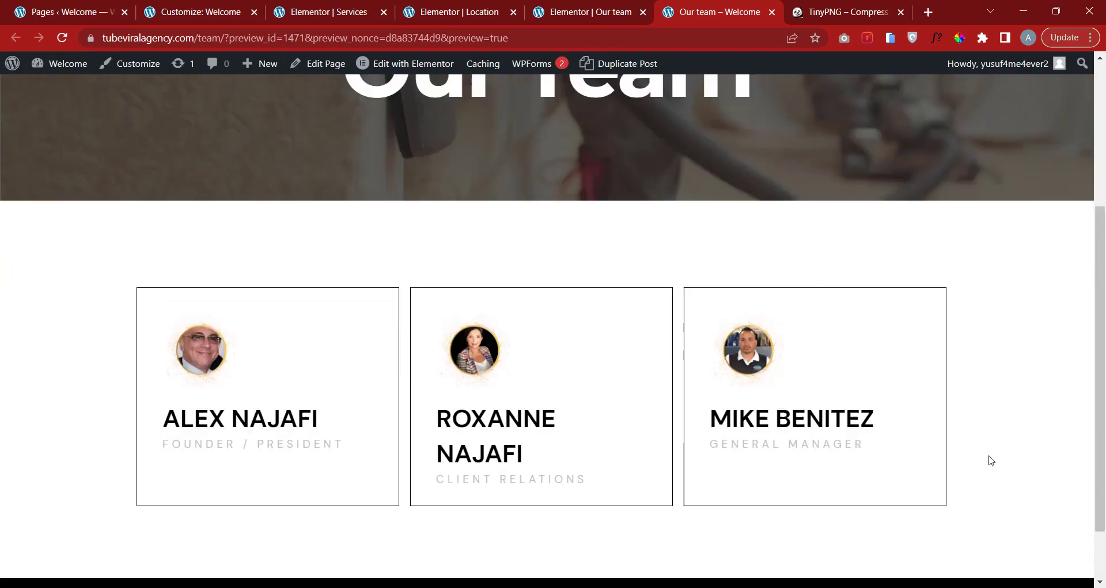
{"action": "scroll", "coordinate": [991, 460], "scroll_direction": "up", "scroll_amount": 4}
{"action": "scroll", "coordinate": [570, 366], "scroll_direction": "down", "scroll_amount": 5}
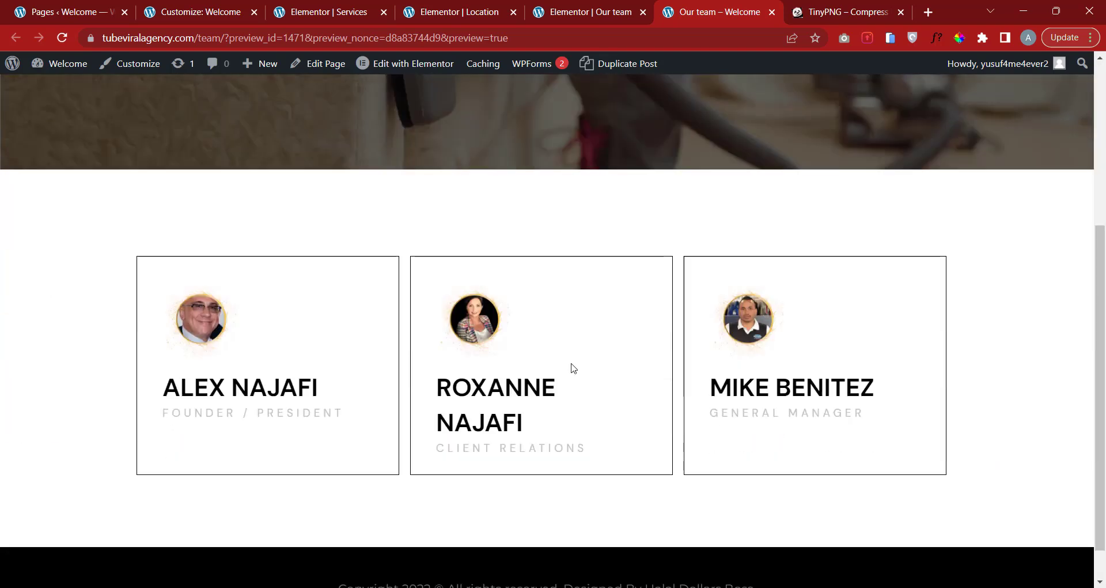
{"action": "left_click", "coordinate": [596, 18]}
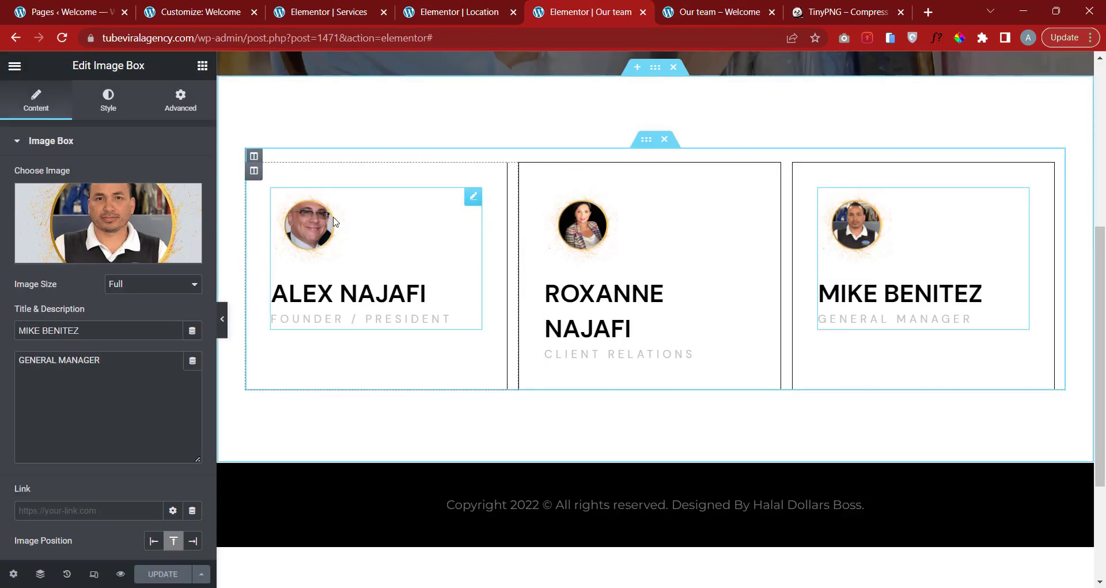
{"action": "left_click", "coordinate": [472, 199]}
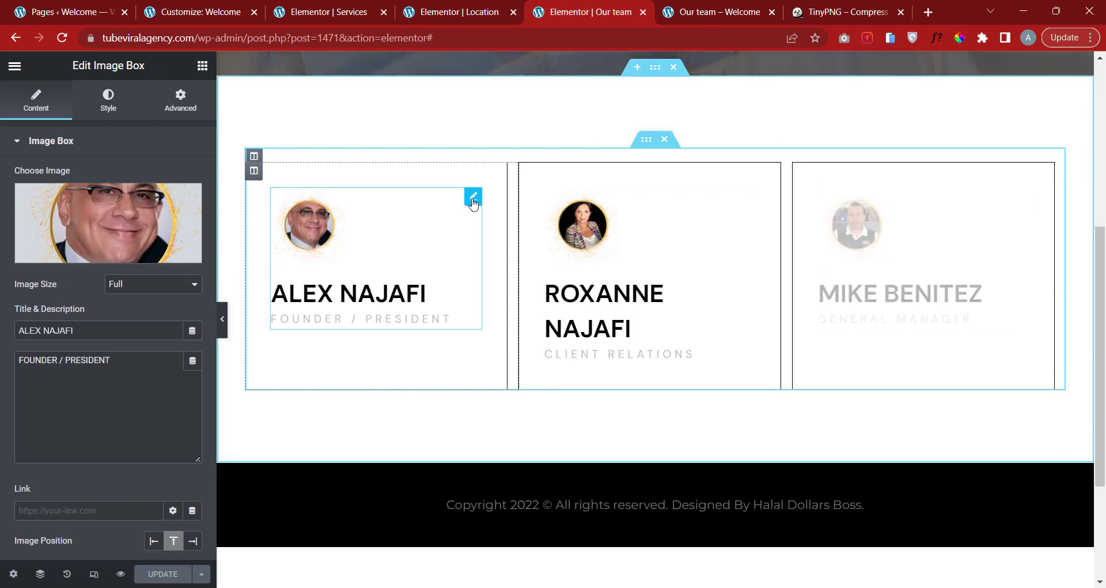
{"action": "left_click", "coordinate": [106, 143]}
{"action": "left_click", "coordinate": [123, 107]}
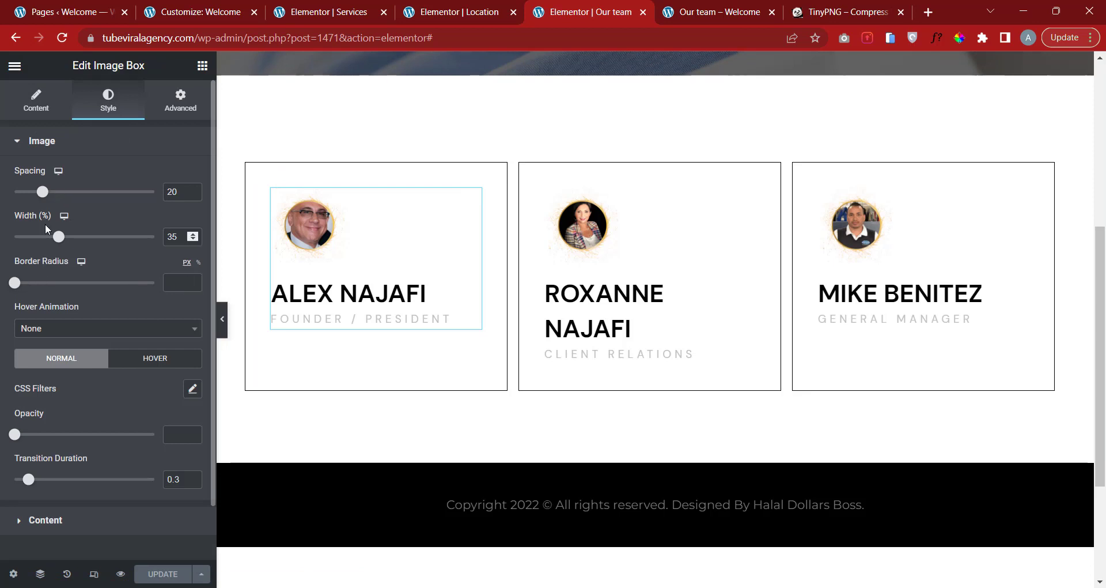
{"action": "left_click_drag", "start_coordinate": [68, 241], "coordinate": [118, 240]}
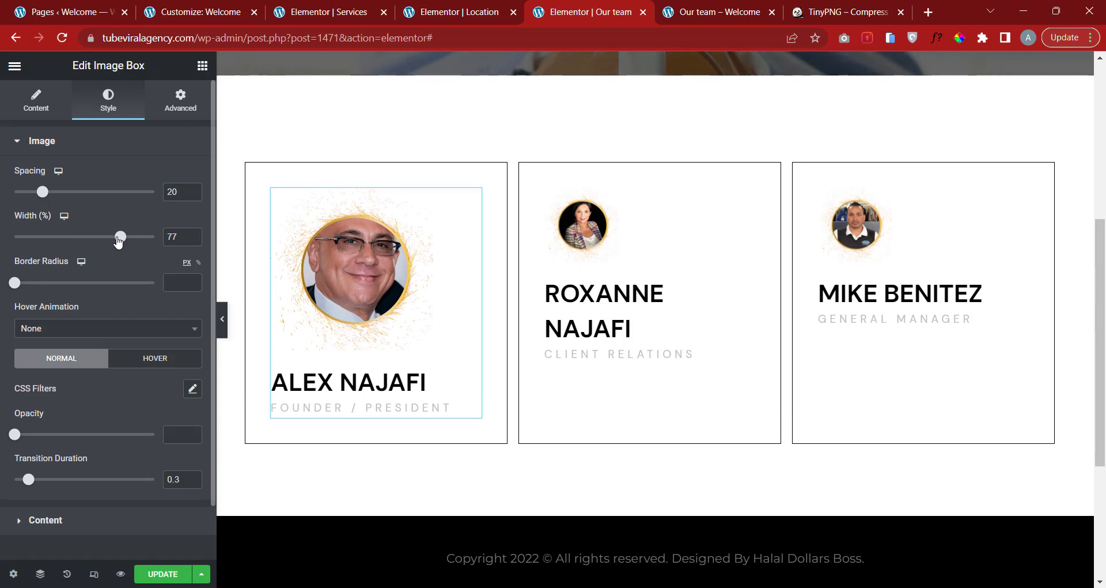
{"action": "left_click_drag", "start_coordinate": [120, 241], "coordinate": [122, 241]}
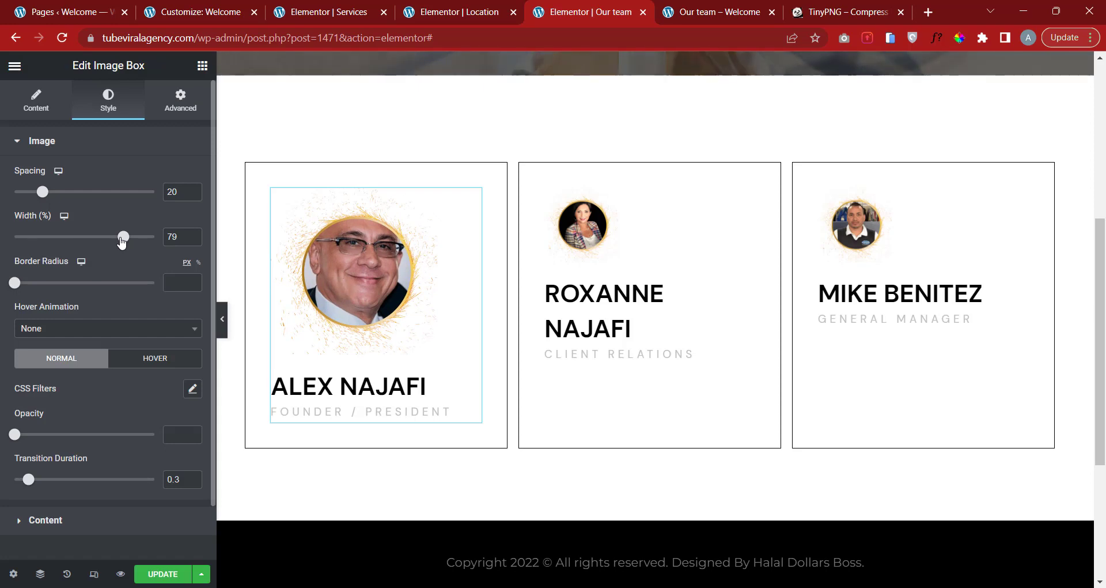
{"action": "left_click", "coordinate": [193, 235]}
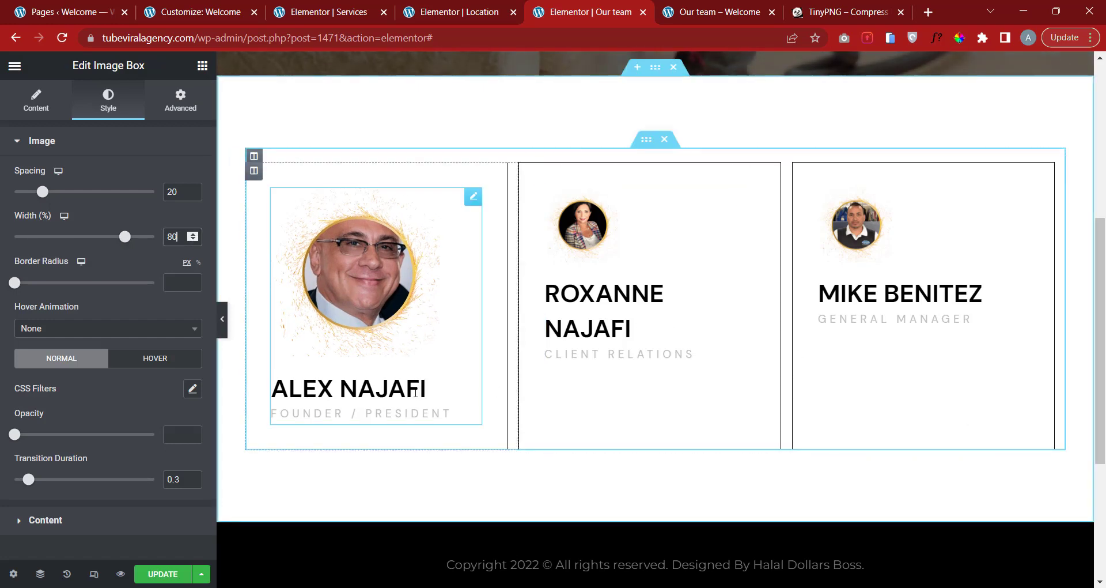
Set the first staff card's title typography size to 30 px.
{"action": "left_click", "coordinate": [78, 150]}
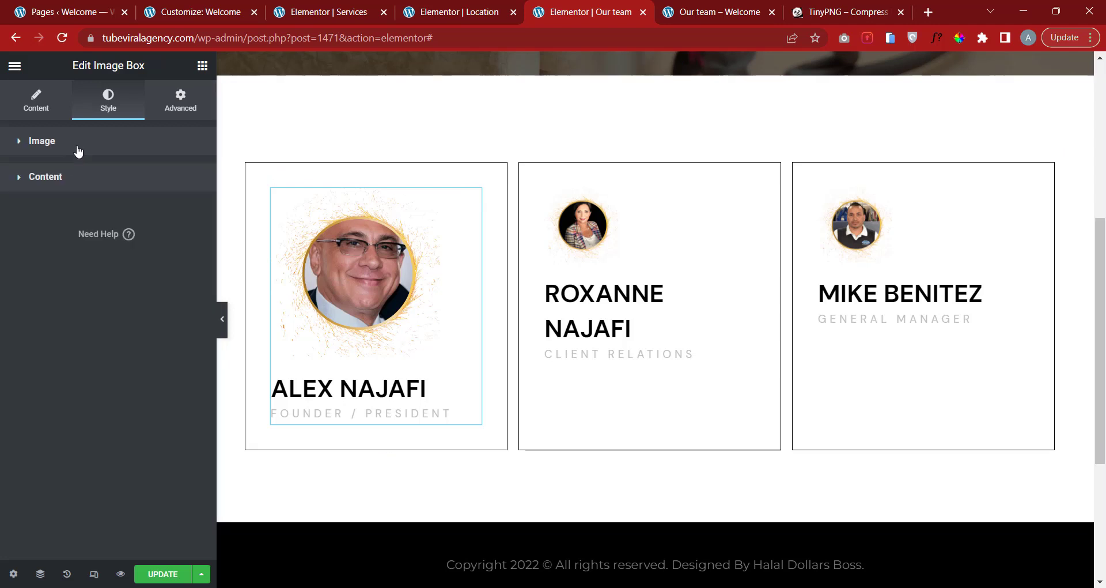
{"action": "left_click", "coordinate": [91, 180]}
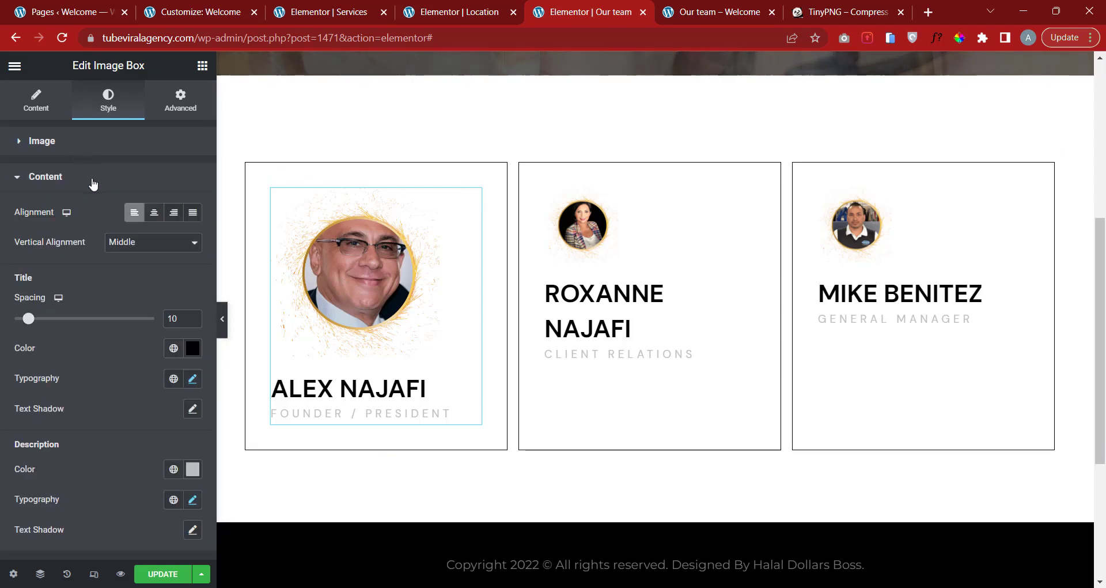
{"action": "left_click", "coordinate": [193, 379]}
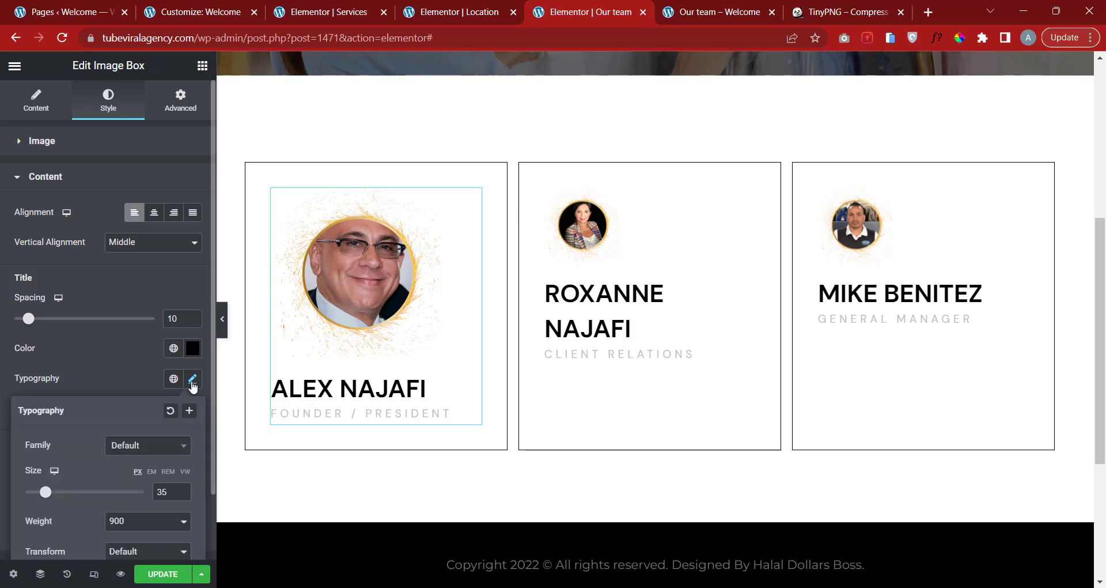
{"action": "left_click", "coordinate": [184, 493]}
{"action": "left_click", "coordinate": [183, 494]}
{"action": "left_click", "coordinate": [184, 494]}
{"action": "left_click", "coordinate": [183, 494]}
{"action": "left_click", "coordinate": [183, 494]}
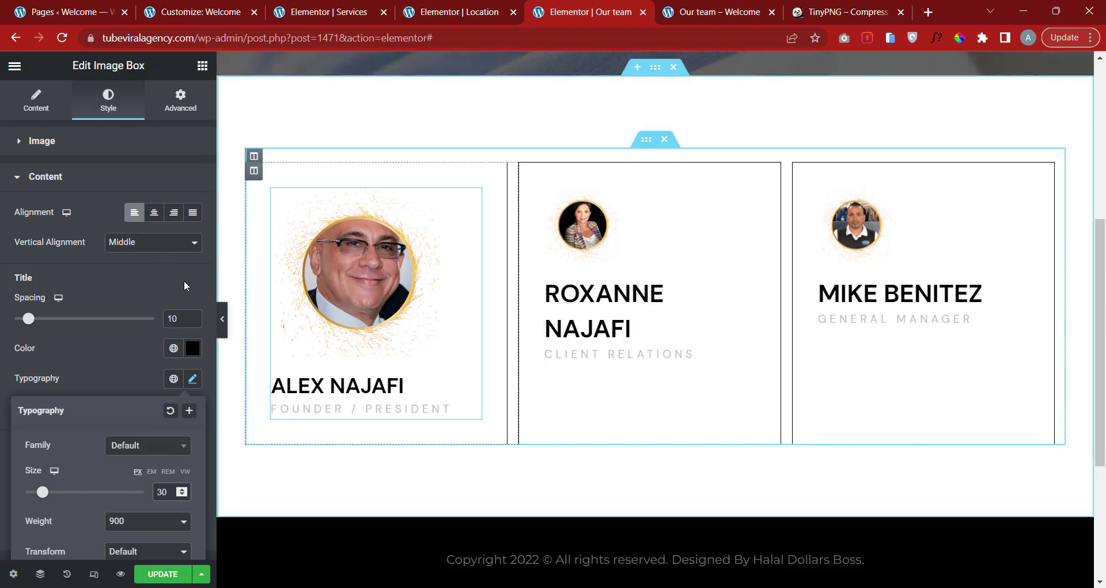
{"action": "left_click", "coordinate": [525, 214]}
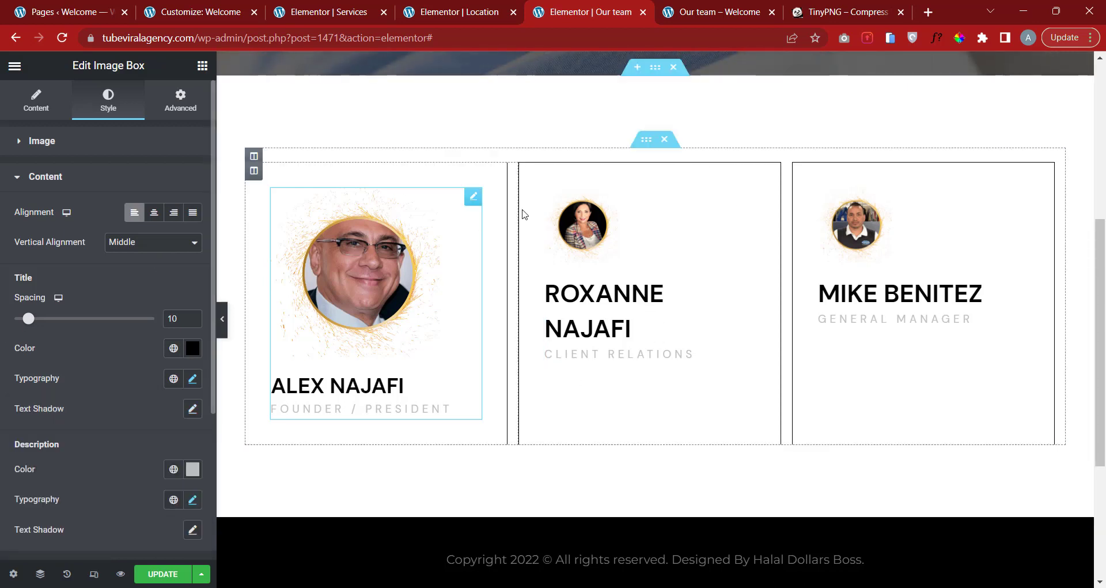
Copy the first staff card and paste its style onto the second and third cards, then update the Our team page.
{"action": "right_click", "coordinate": [473, 199]}
{"action": "left_click", "coordinate": [502, 262]}
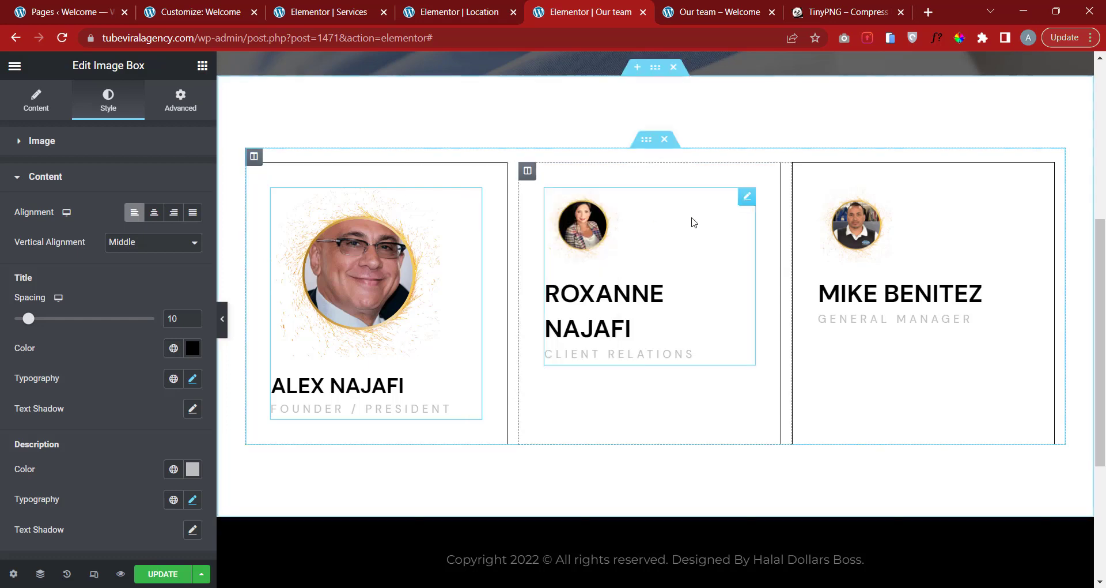
{"action": "right_click", "coordinate": [747, 203]}
{"action": "left_click", "coordinate": [786, 299]}
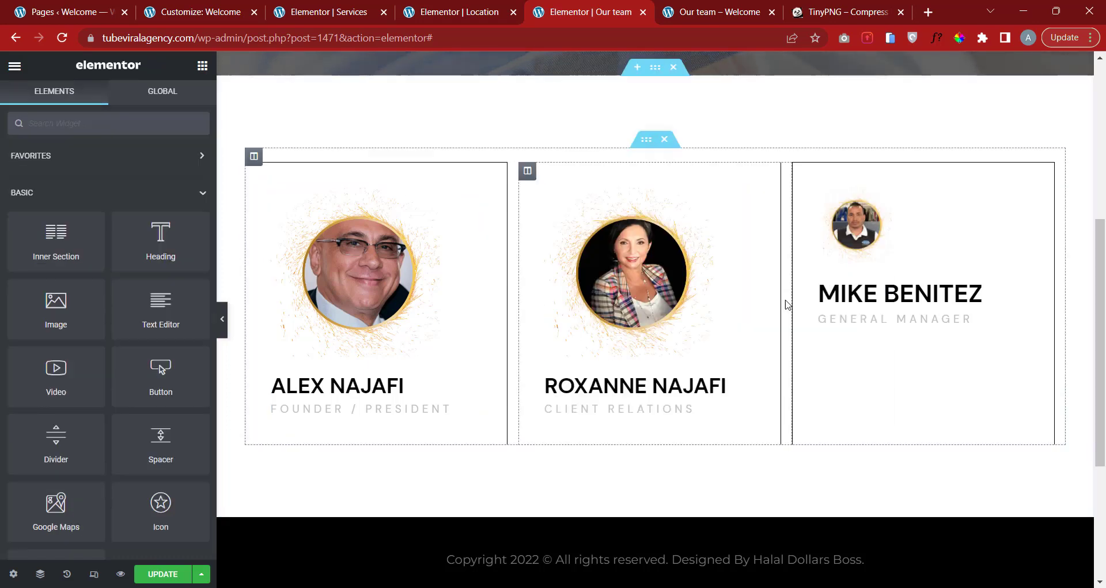
{"action": "right_click", "coordinate": [1021, 201]}
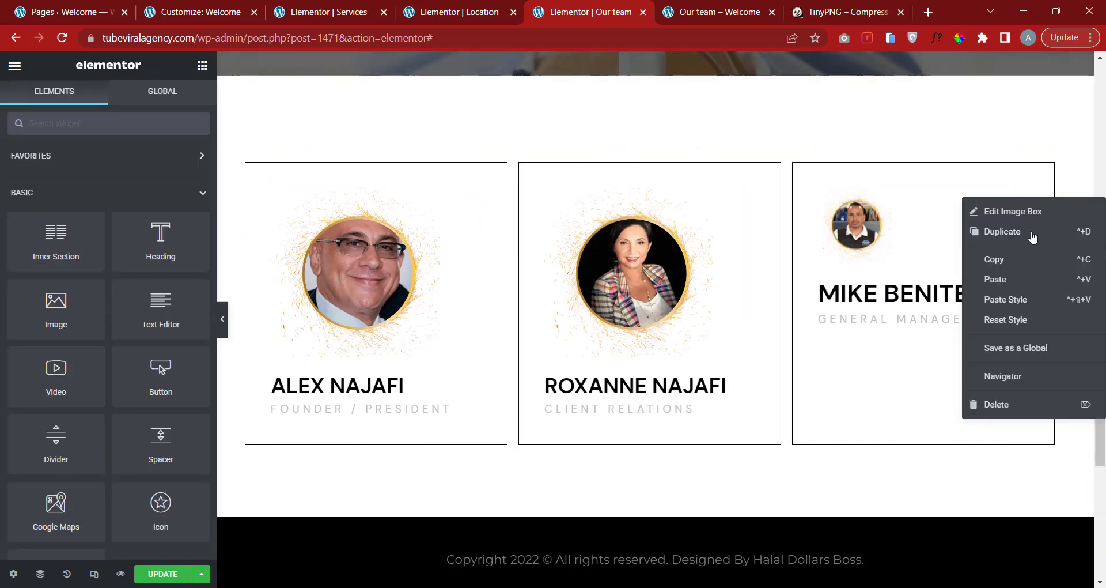
{"action": "left_click", "coordinate": [1039, 299]}
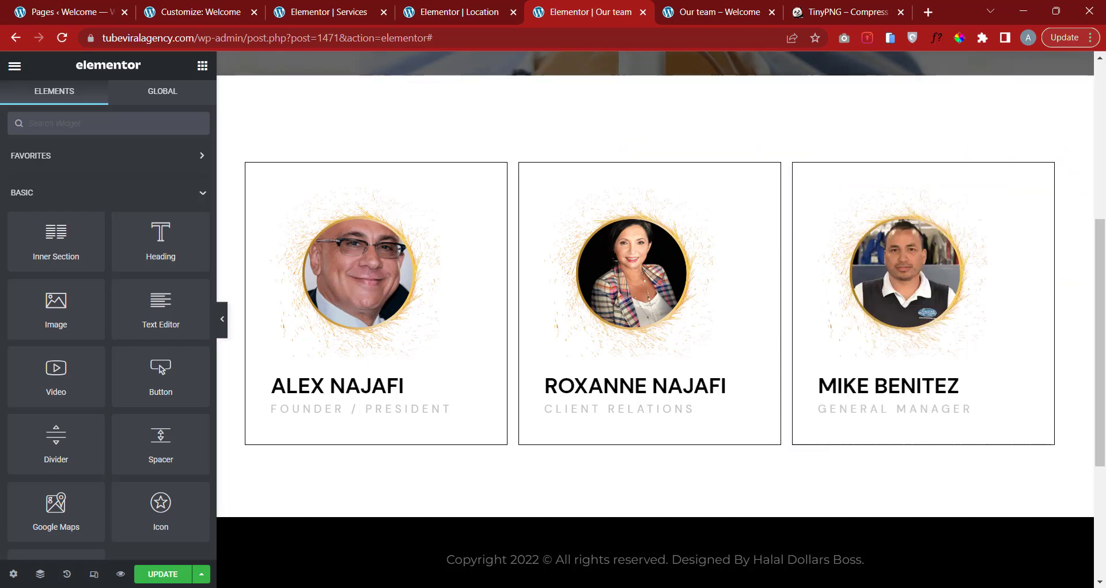
{"action": "left_click", "coordinate": [161, 576]}
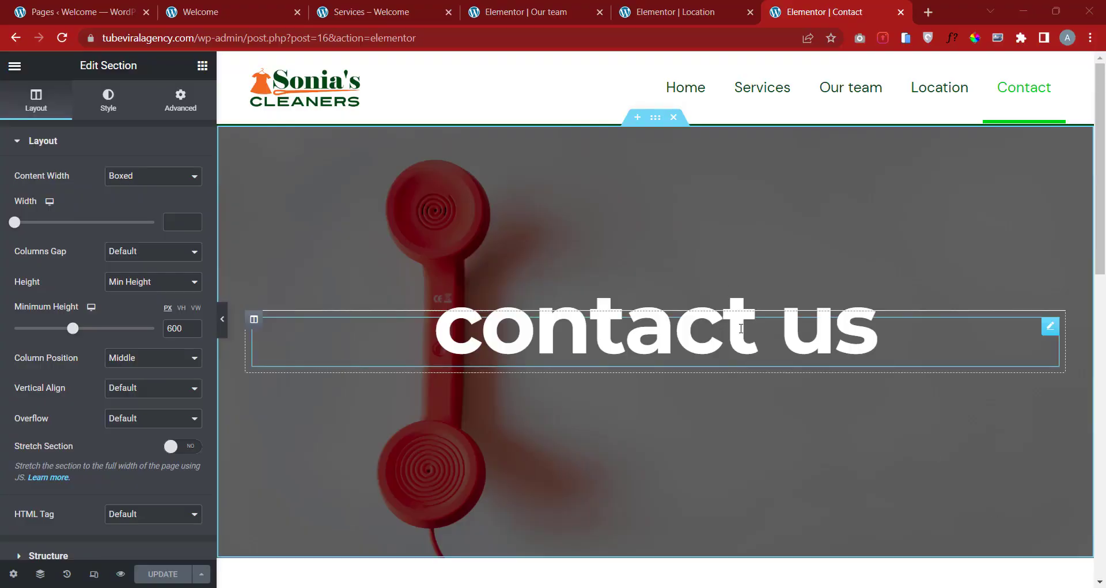
Review the layout of the Home, Services and Our team pages from banner to lower sections.
{"action": "left_click", "coordinate": [207, 5]}
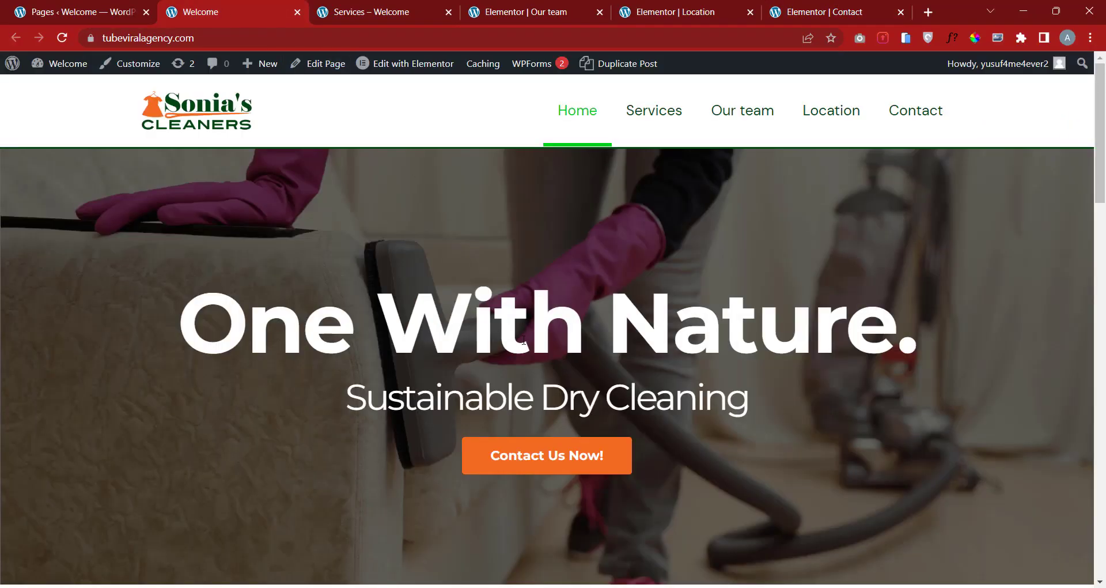
{"action": "scroll", "coordinate": [530, 323], "scroll_direction": "down", "scroll_amount": 12}
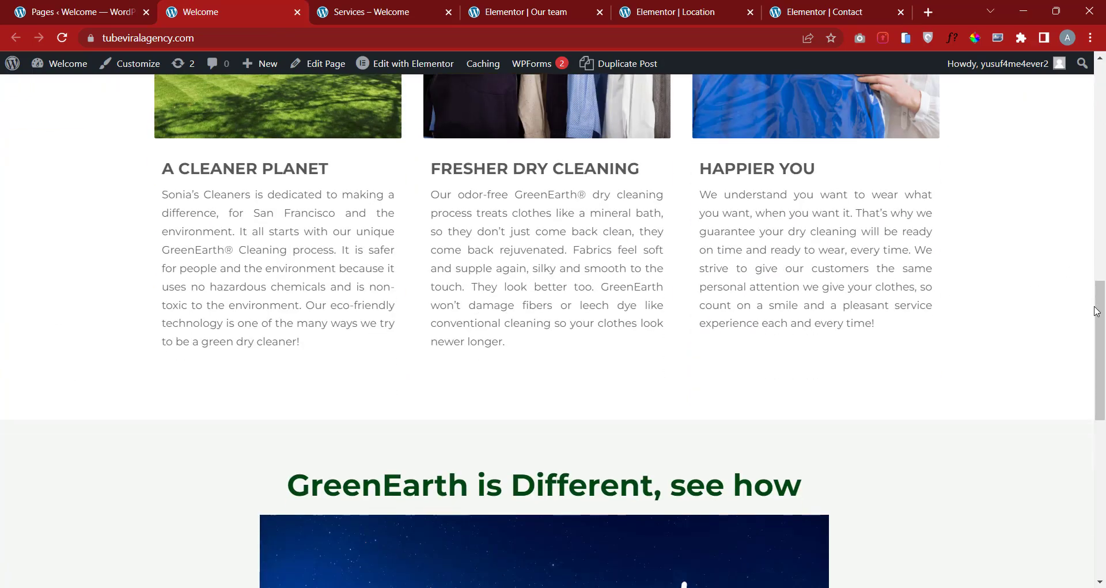
{"action": "left_click_drag", "start_coordinate": [1096, 311], "coordinate": [1071, 75]}
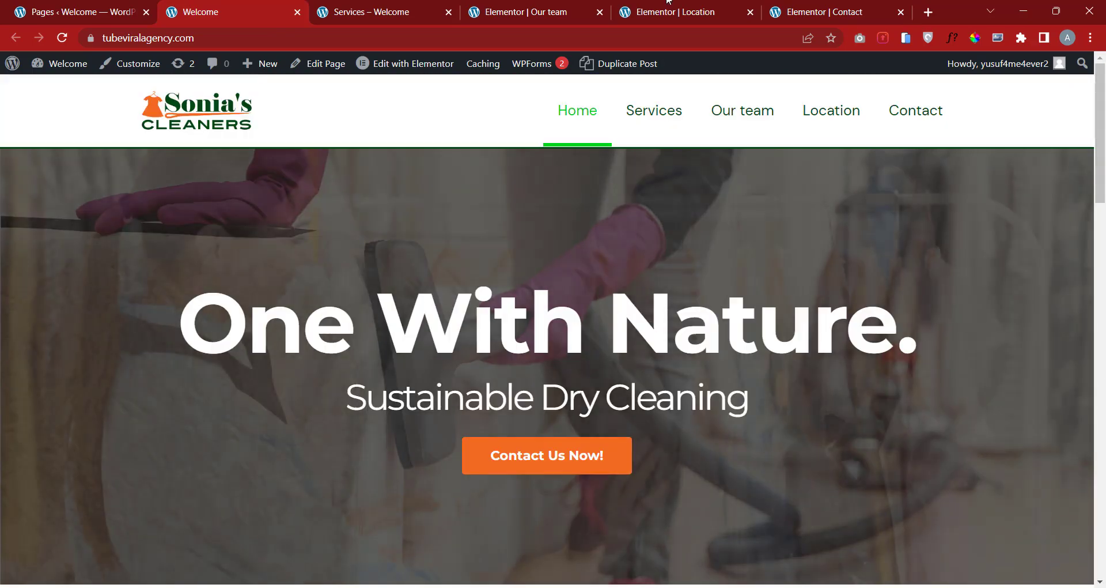
{"action": "left_click", "coordinate": [398, 10]}
{"action": "left_click_drag", "start_coordinate": [1100, 154], "coordinate": [1101, 115]}
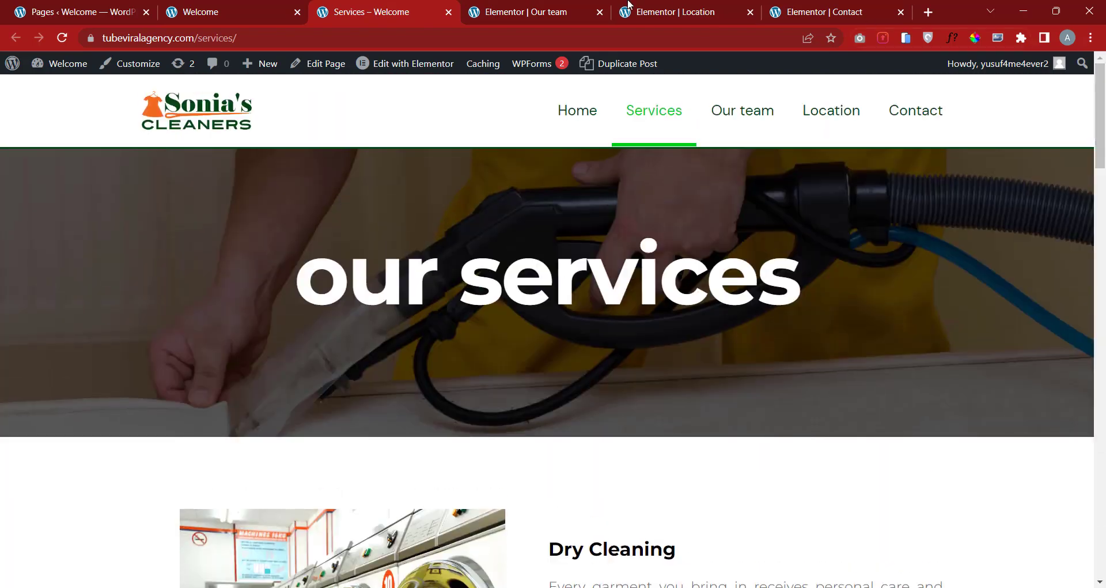
{"action": "left_click", "coordinate": [530, 15]}
{"action": "left_click_drag", "start_coordinate": [1102, 242], "coordinate": [1102, 507]}
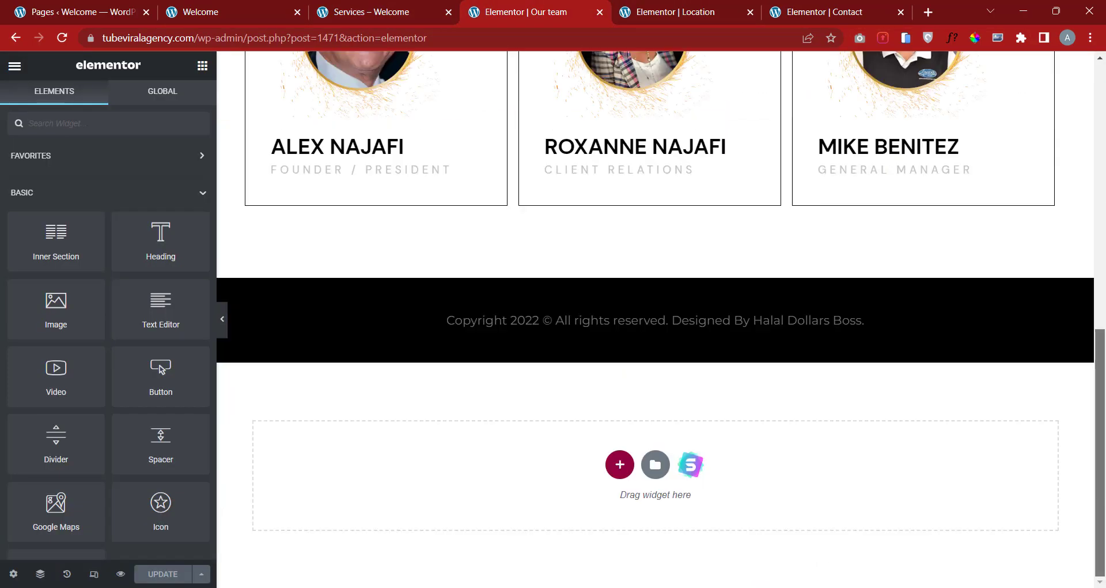
{"action": "left_click_drag", "start_coordinate": [1102, 431], "coordinate": [1102, 86]}
On the Location page, set the minimum height of the Our Location banner section to 420 px.
{"action": "left_click", "coordinate": [677, 11]}
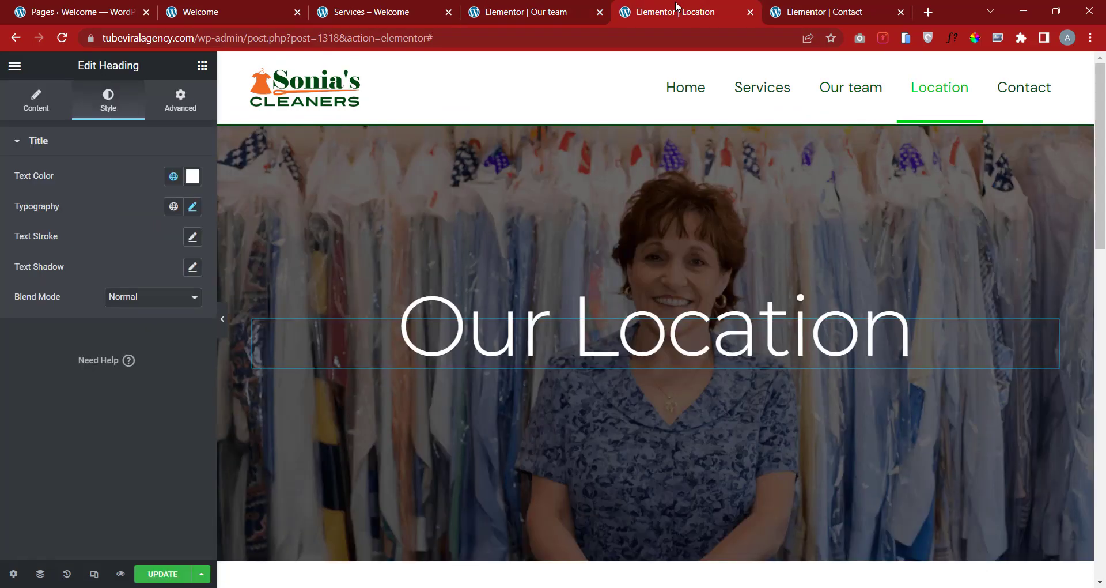
{"action": "left_click_drag", "start_coordinate": [1097, 211], "coordinate": [1100, 144]}
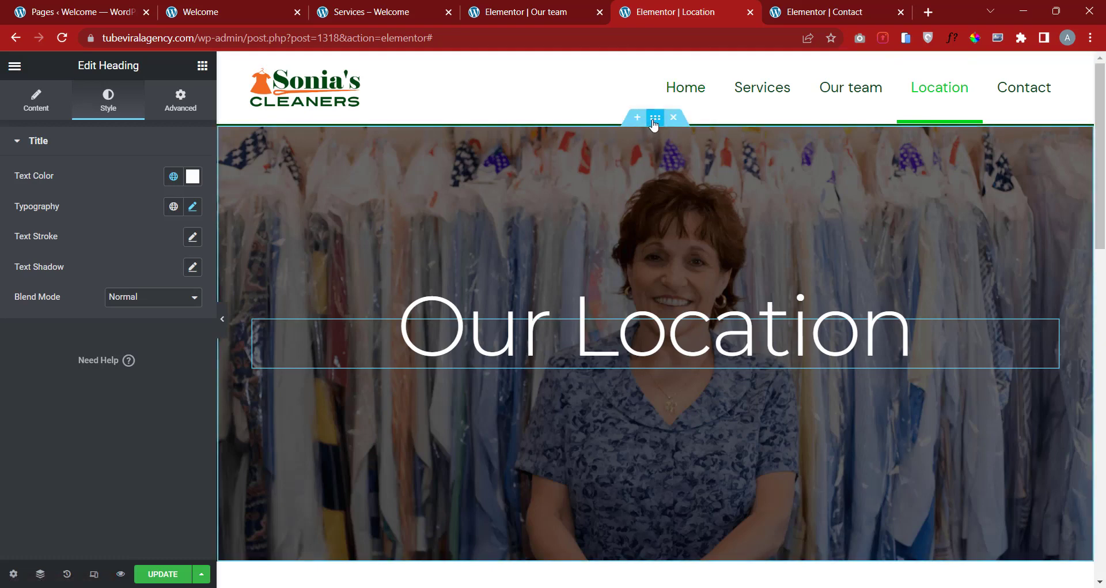
{"action": "left_click", "coordinate": [655, 119]}
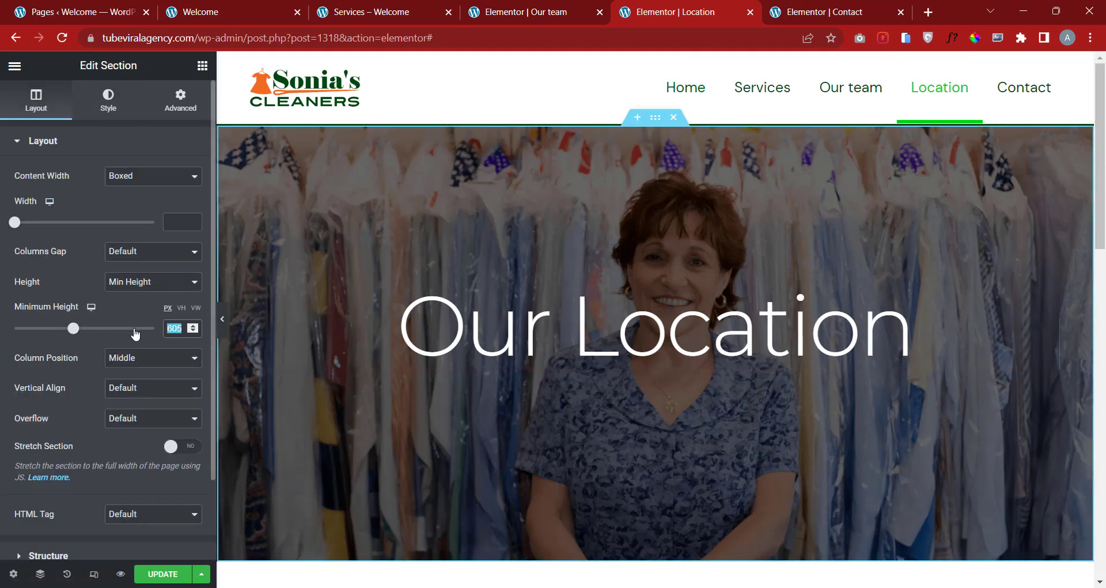
{"action": "type", "text": "420"}
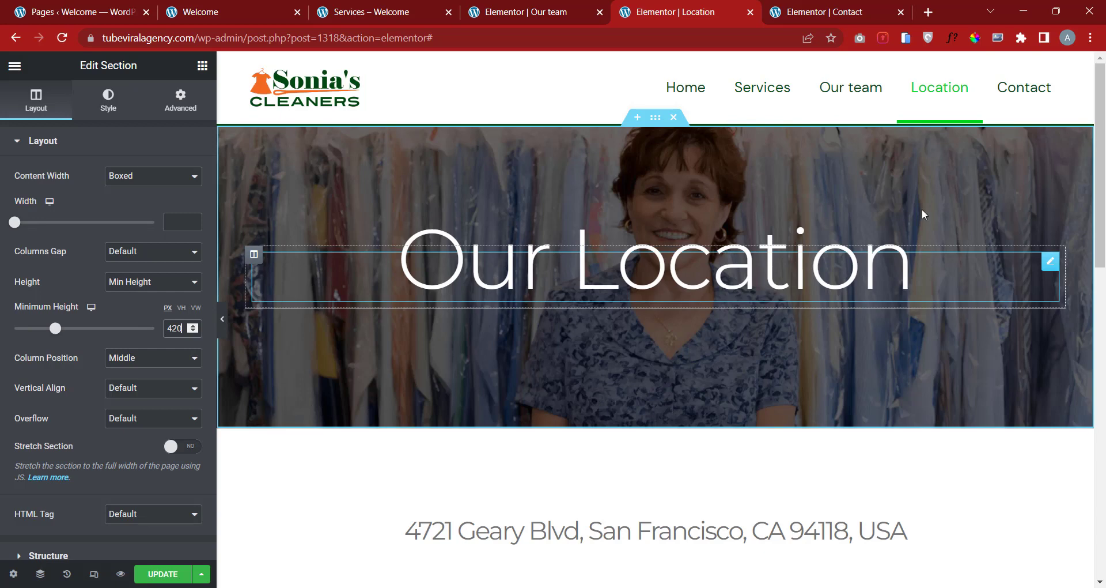
Copy the Contact page's banner heading, paste its style onto the Our Location heading, and update the Location page.
{"action": "left_click", "coordinate": [847, 13]}
{"action": "right_click", "coordinate": [1048, 332]}
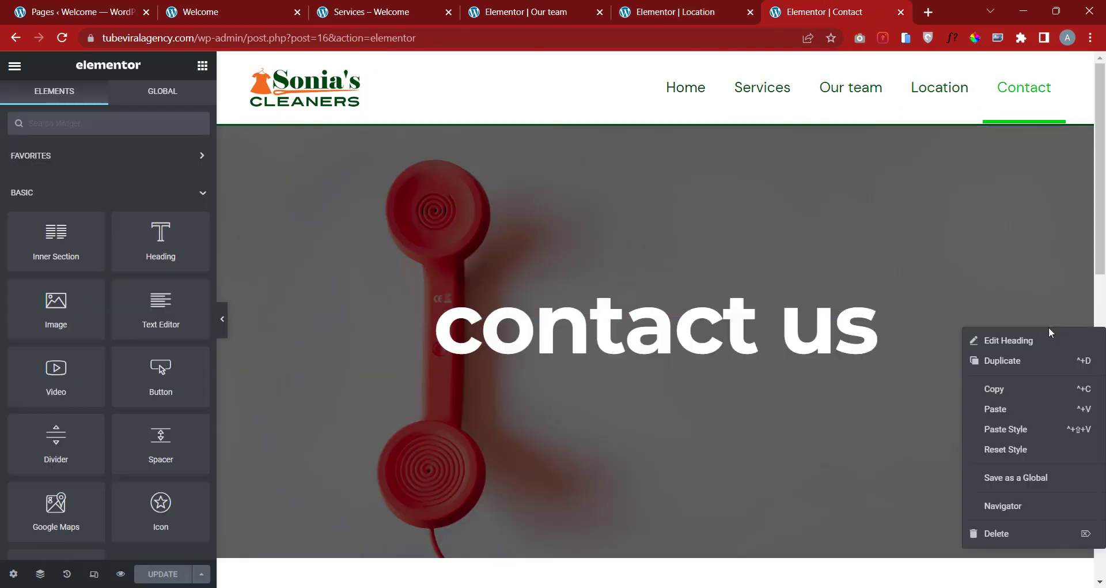
{"action": "left_click", "coordinate": [1017, 389]}
{"action": "key", "text": "ctrl+shift+Tab"}
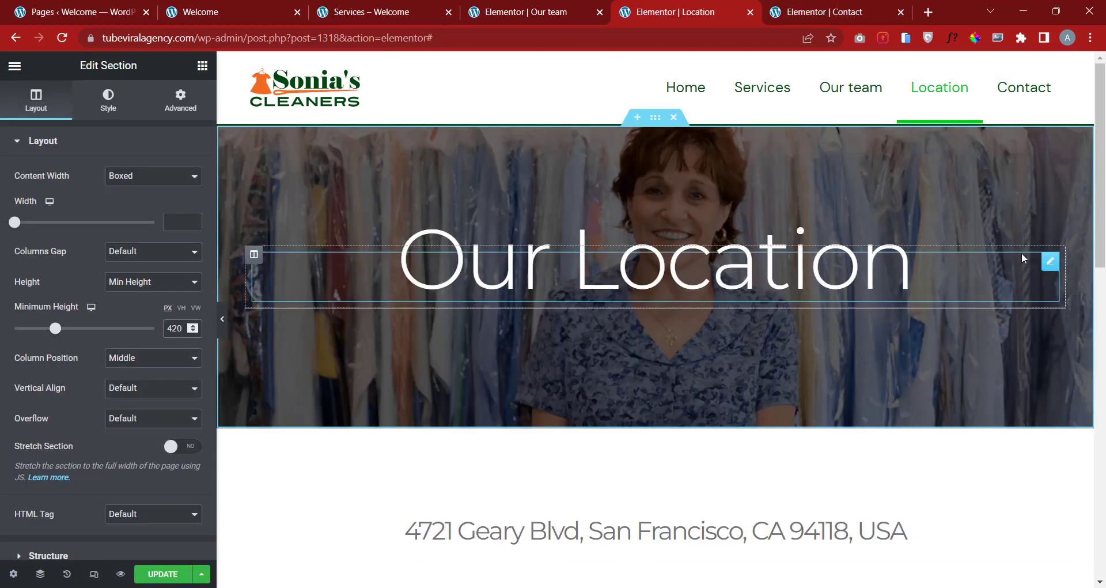
{"action": "right_click", "coordinate": [1050, 274]}
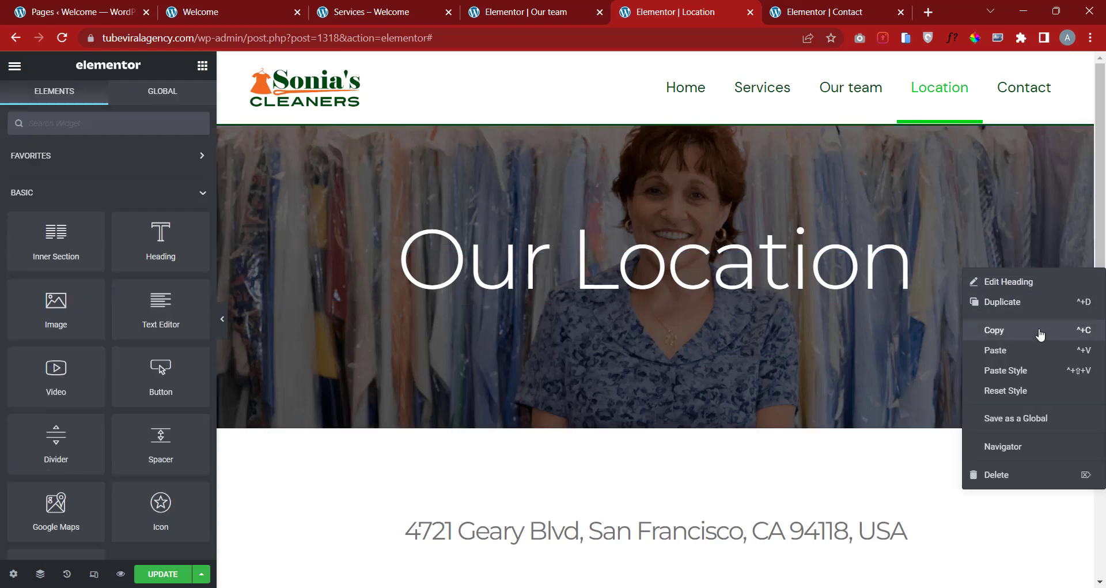
{"action": "left_click", "coordinate": [1035, 372]}
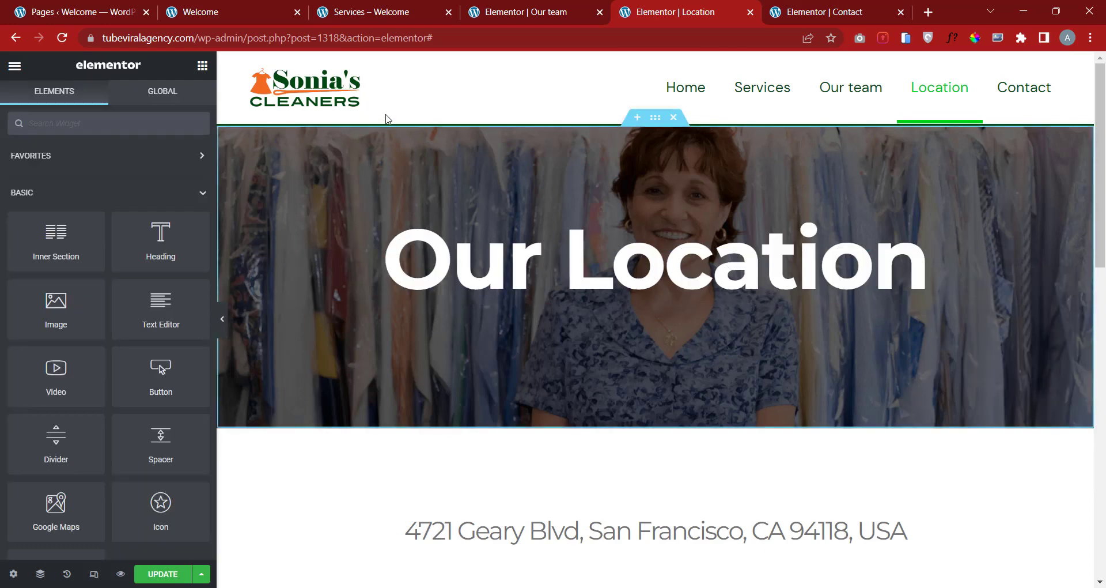
{"action": "left_click", "coordinate": [165, 579]}
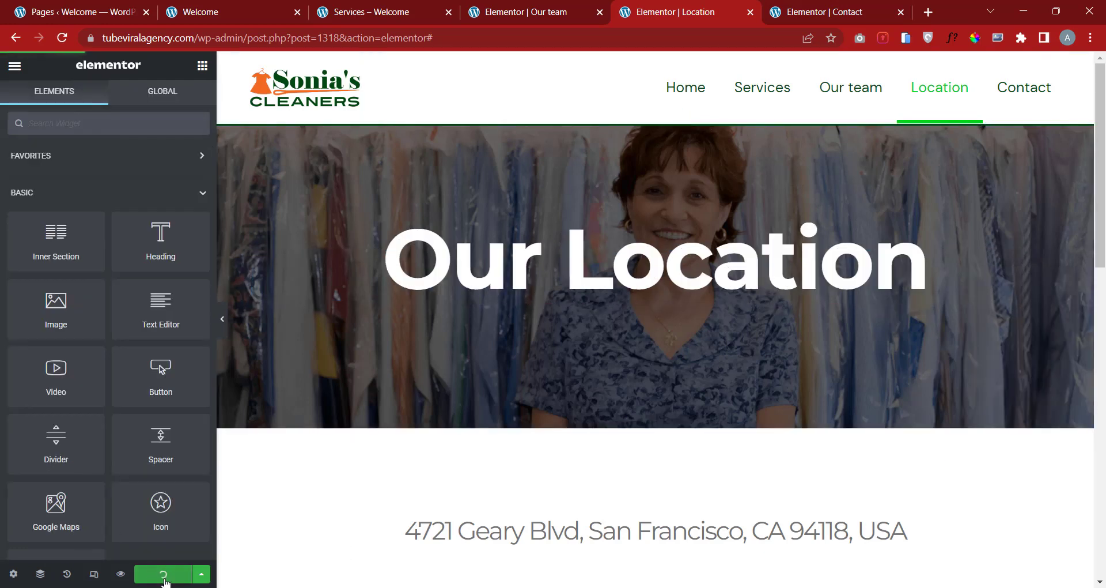
On the Contact page, set the banner section's minimum height to 420 px and update the page.
{"action": "left_click", "coordinate": [820, 7]}
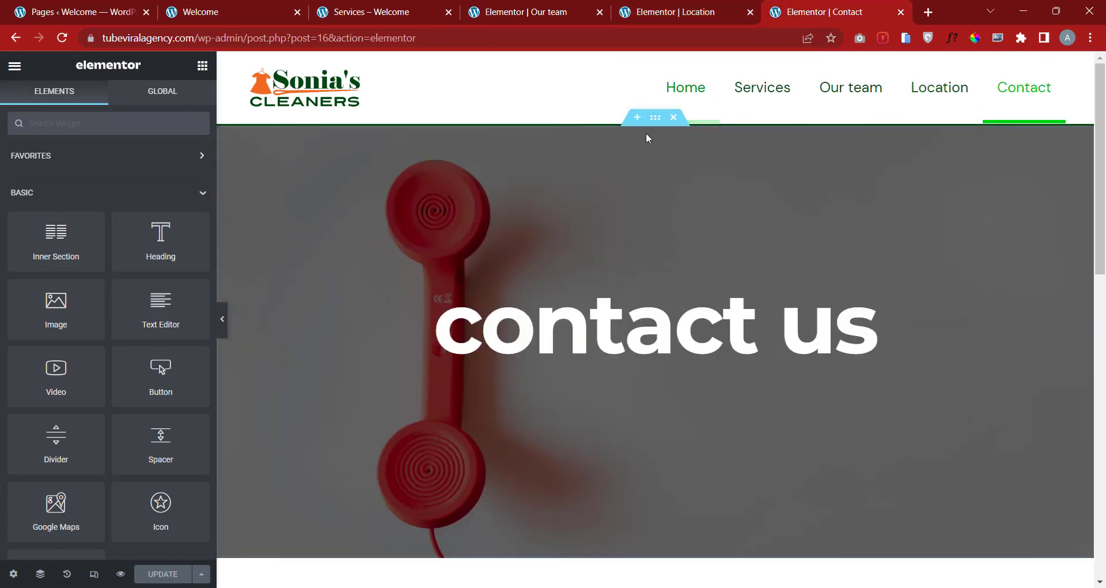
{"action": "left_click", "coordinate": [652, 124]}
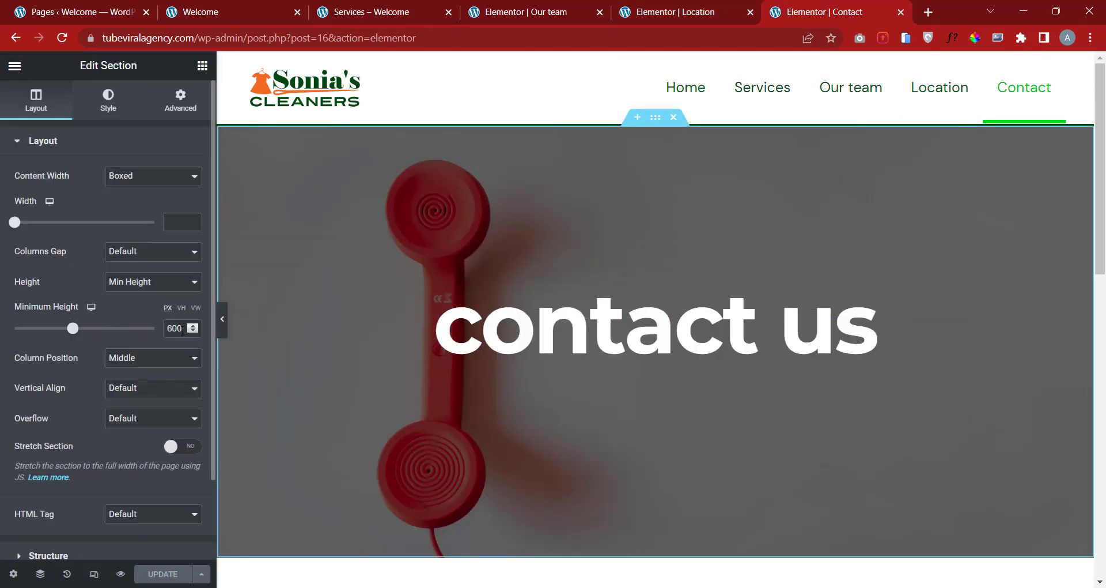
{"action": "key", "text": "BackSpace"}
{"action": "key", "text": "BackSpace"}
{"action": "key", "text": "BackSpace"}
{"action": "type", "text": "4"}
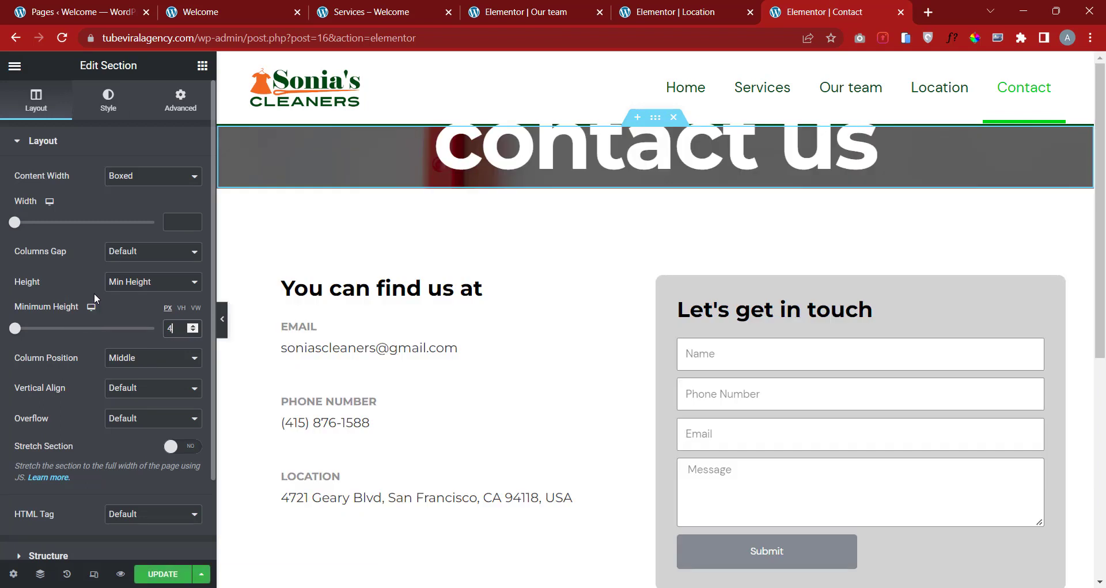
{"action": "type", "text": "20"}
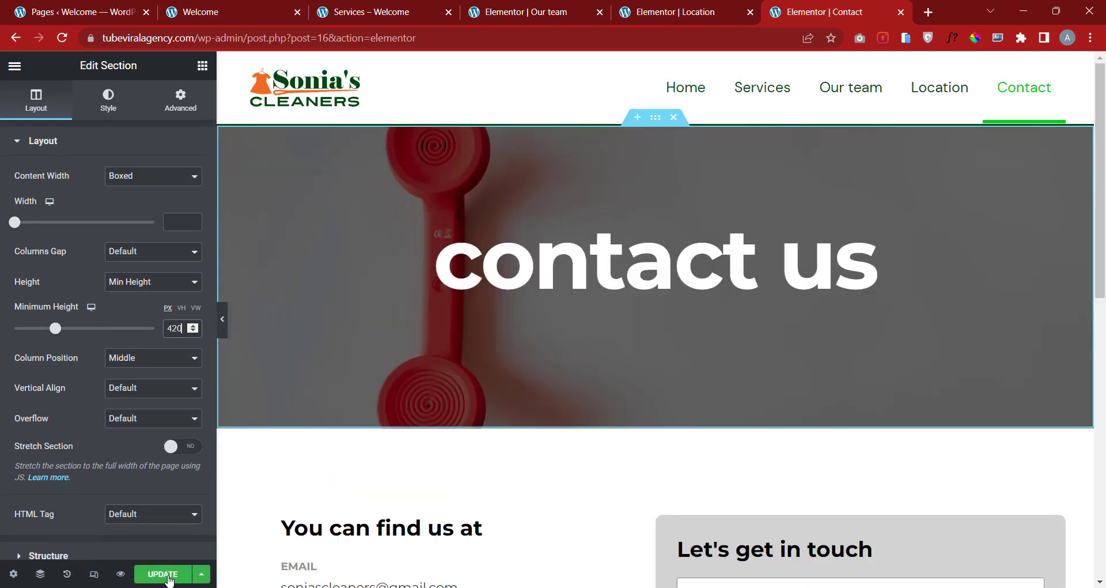
{"action": "left_click", "coordinate": [162, 573]}
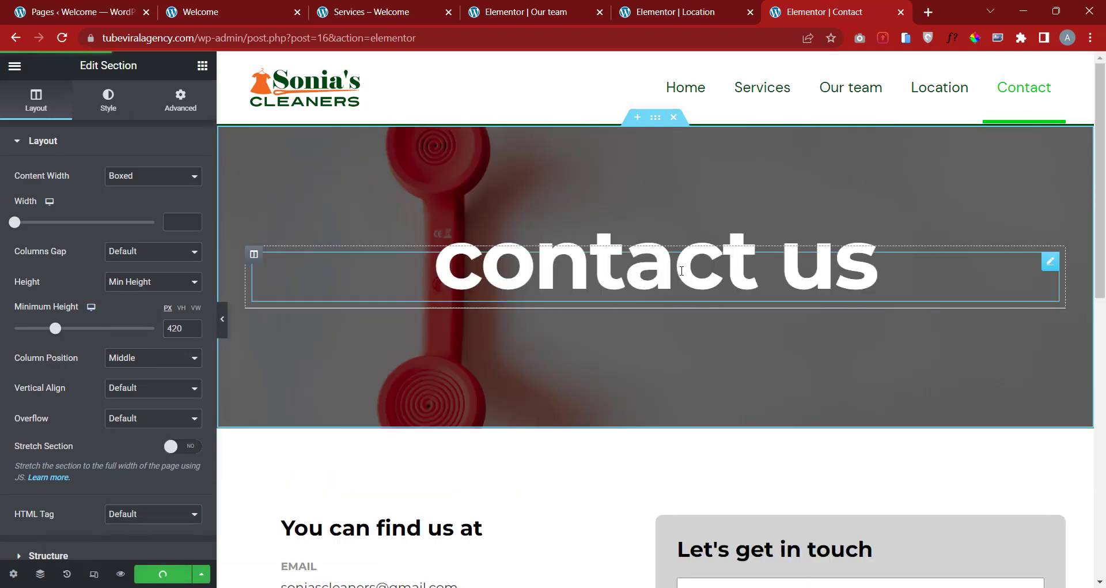
Check the live Home page down to the newsletter section and open the page for editing with Elementor.
{"action": "left_click", "coordinate": [231, 12]}
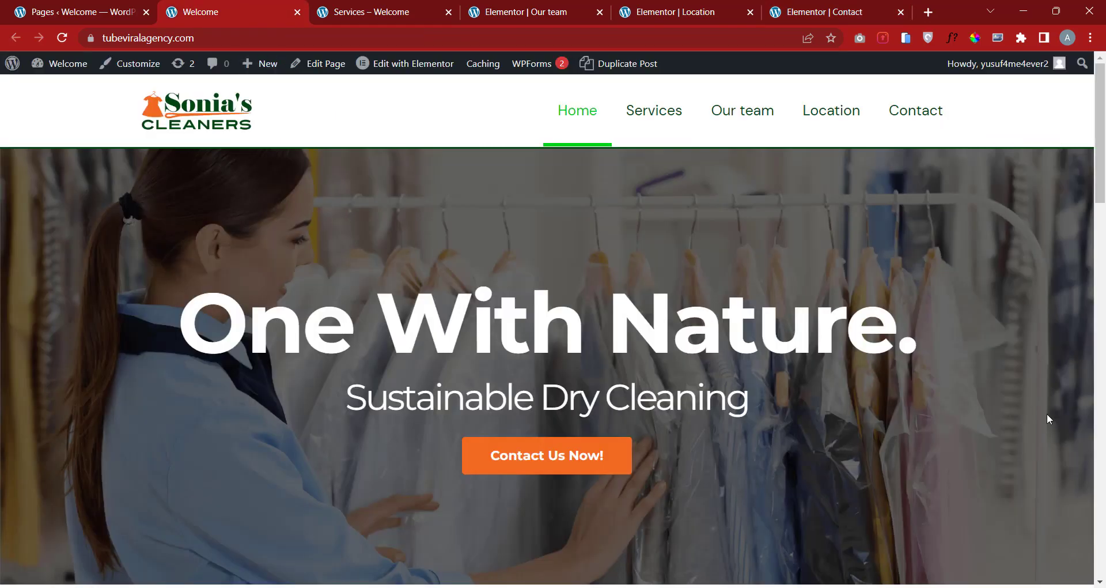
{"action": "left_click_drag", "start_coordinate": [1101, 155], "coordinate": [1101, 536]}
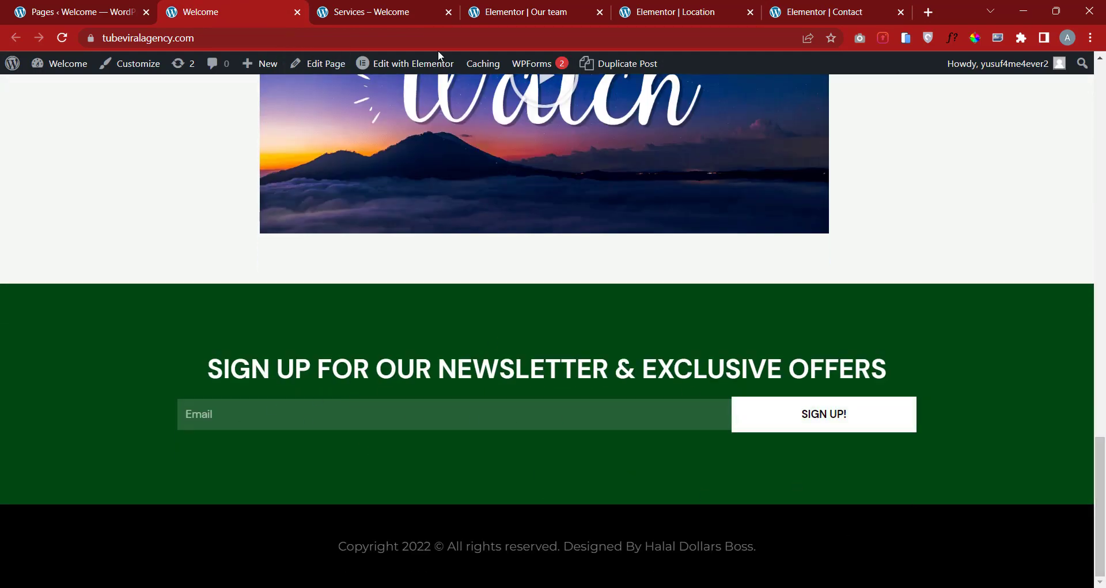
{"action": "left_click", "coordinate": [408, 64]}
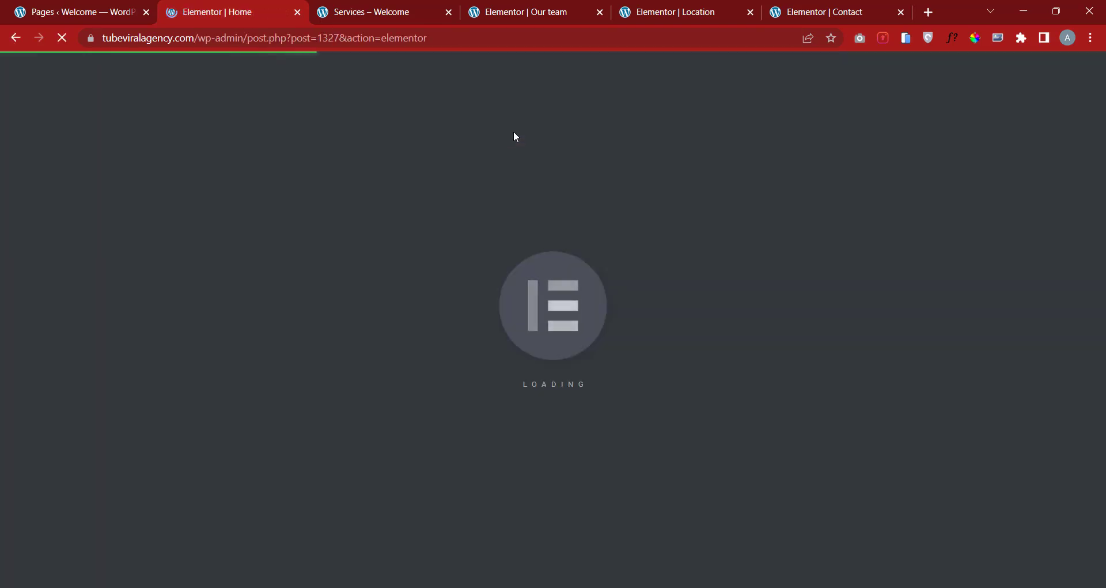
Review the Contact page's banner, contact details and Let's get in touch form.
{"action": "left_click", "coordinate": [822, 12]}
{"action": "scroll", "coordinate": [752, 429], "scroll_direction": "down", "scroll_amount": 3}
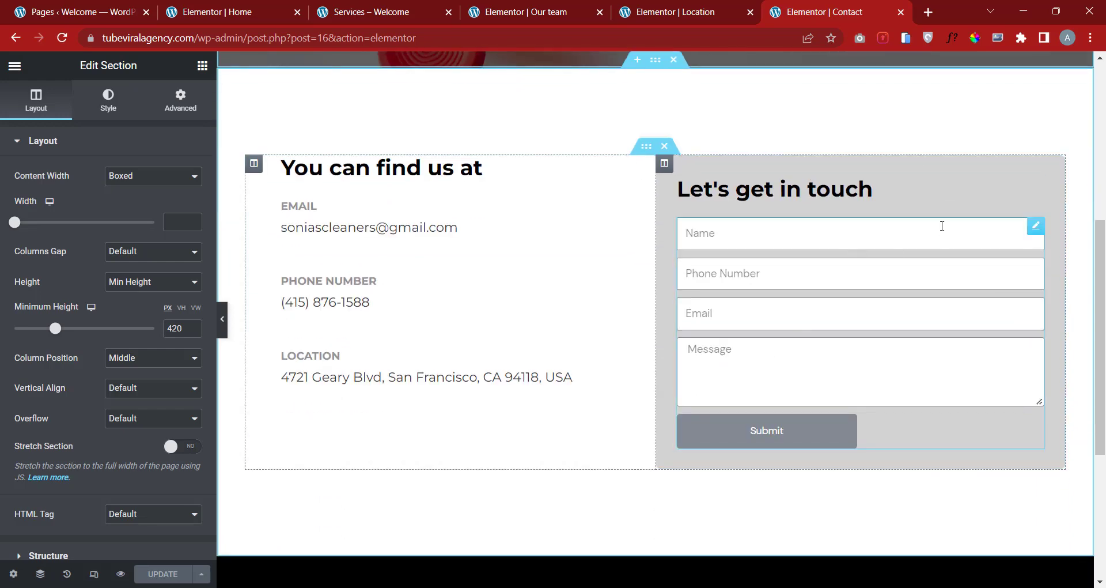
{"action": "scroll", "coordinate": [878, 326], "scroll_direction": "up", "scroll_amount": 5}
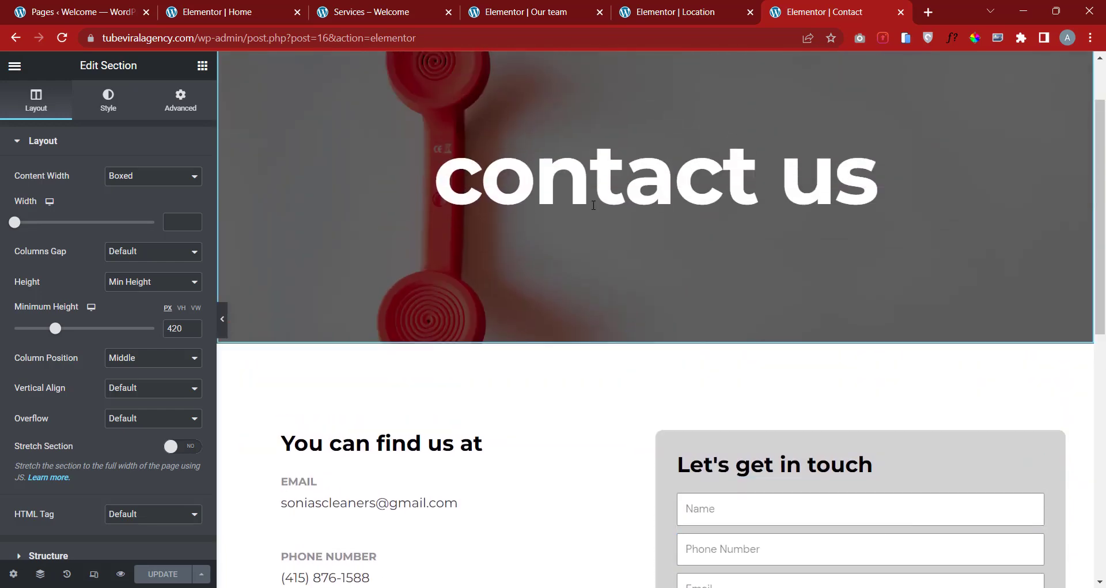
{"action": "scroll", "coordinate": [873, 326], "scroll_direction": "down", "scroll_amount": 3}
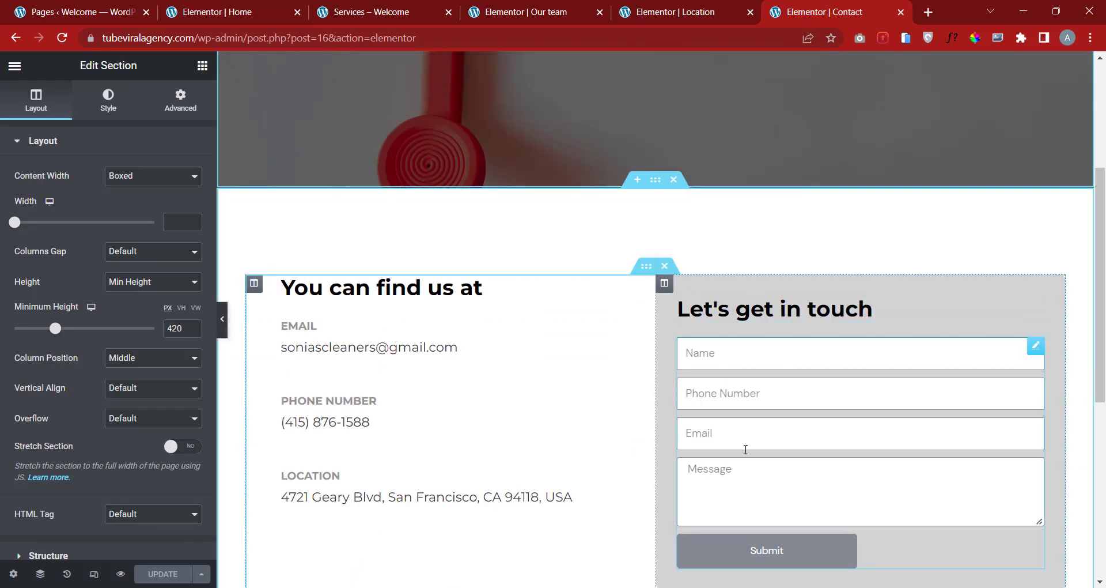
{"action": "scroll", "coordinate": [746, 449], "scroll_direction": "down", "scroll_amount": 2}
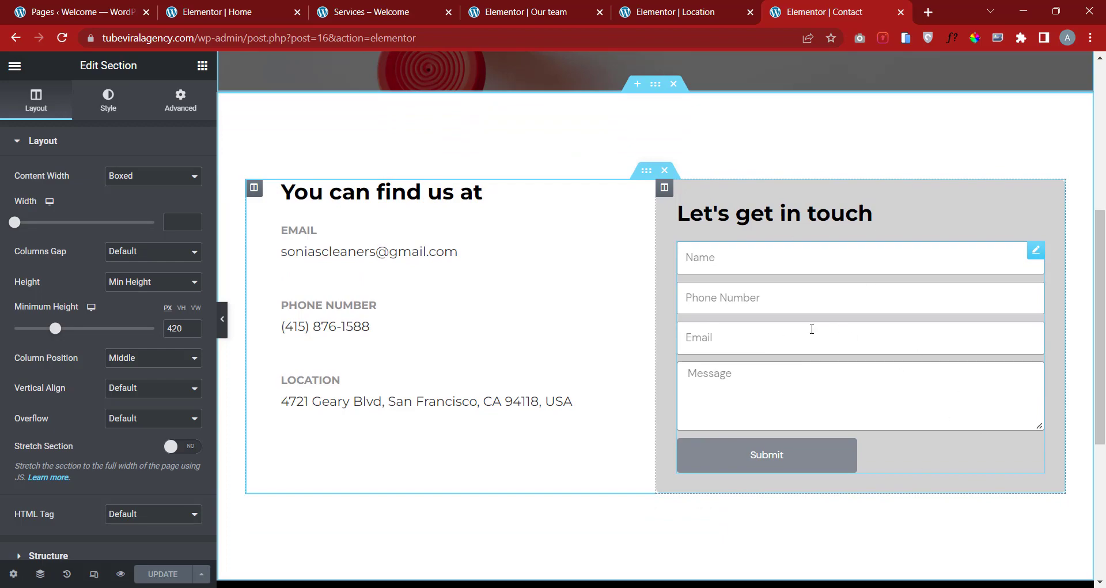
On the Home page, open the newsletter sign-up form's settings and collapse its form fields section.
{"action": "left_click", "coordinate": [220, 12]}
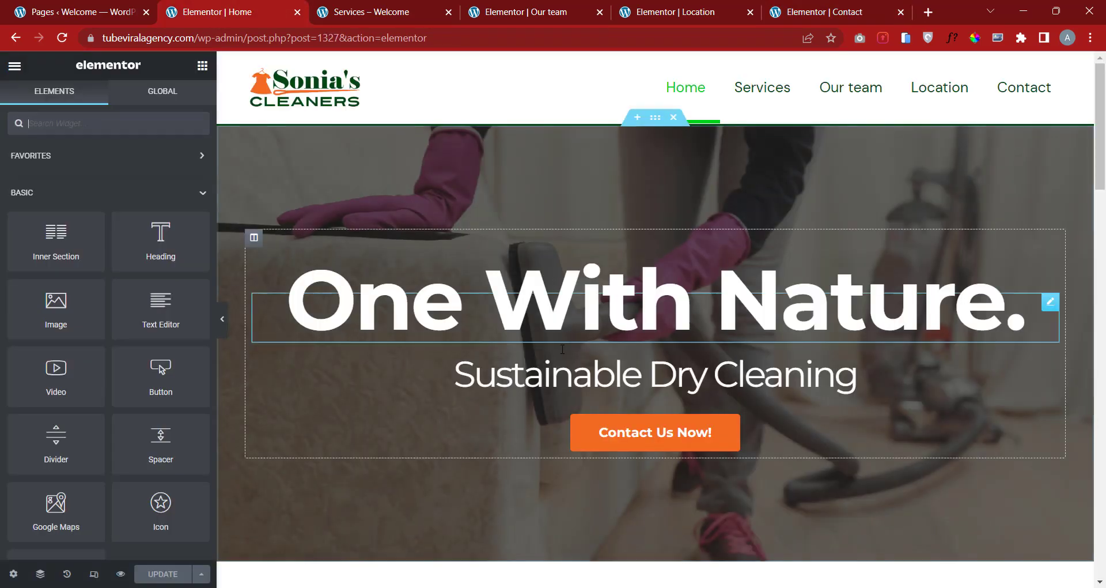
{"action": "scroll", "coordinate": [583, 331], "scroll_direction": "down", "scroll_amount": 3}
{"action": "scroll", "coordinate": [582, 330], "scroll_direction": "down", "scroll_amount": 10}
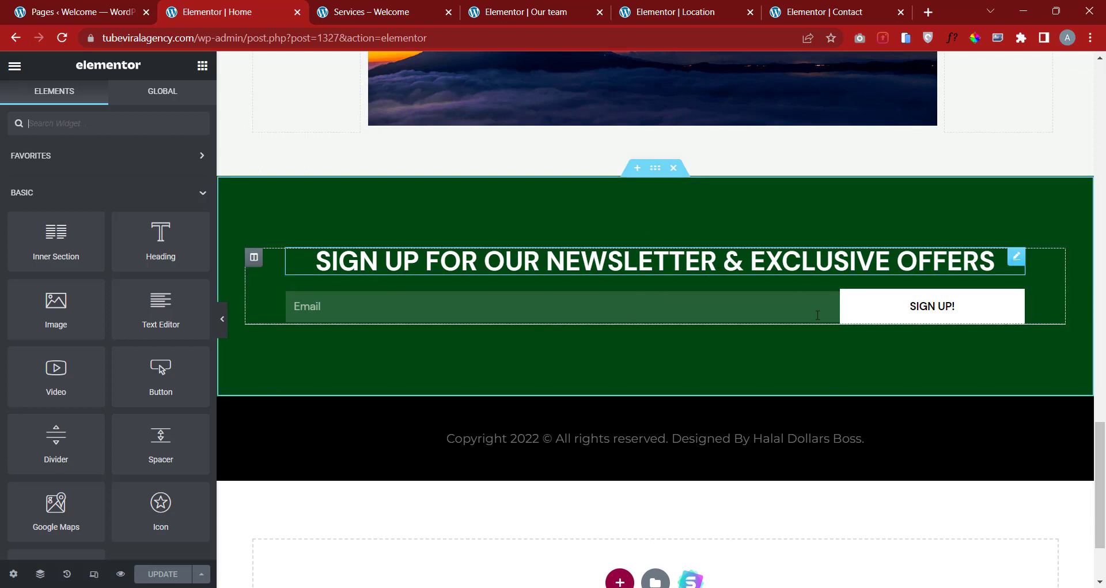
{"action": "left_click", "coordinate": [1011, 304]}
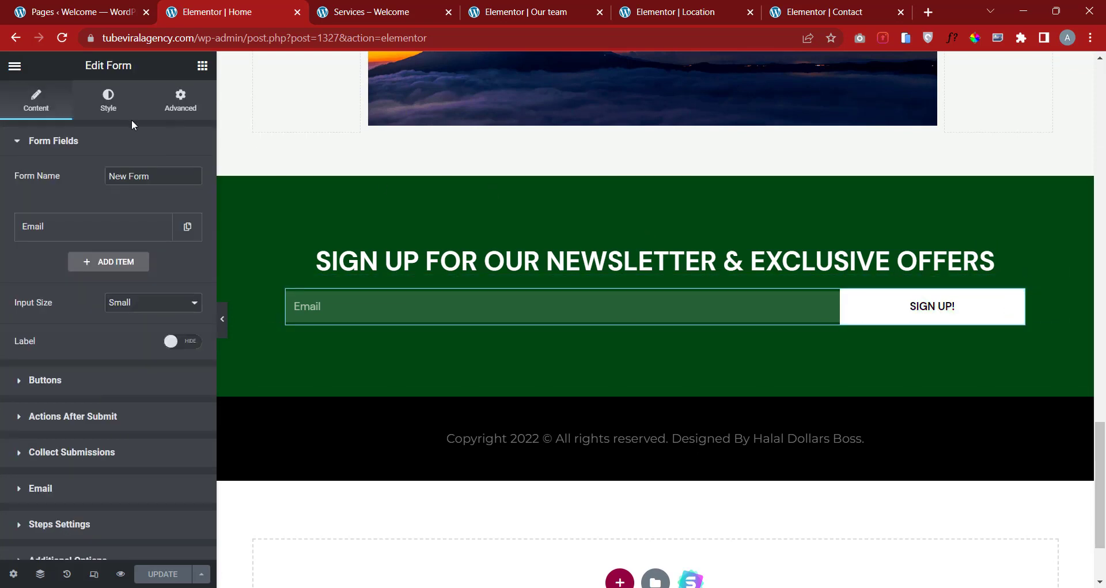
{"action": "left_click", "coordinate": [118, 141]}
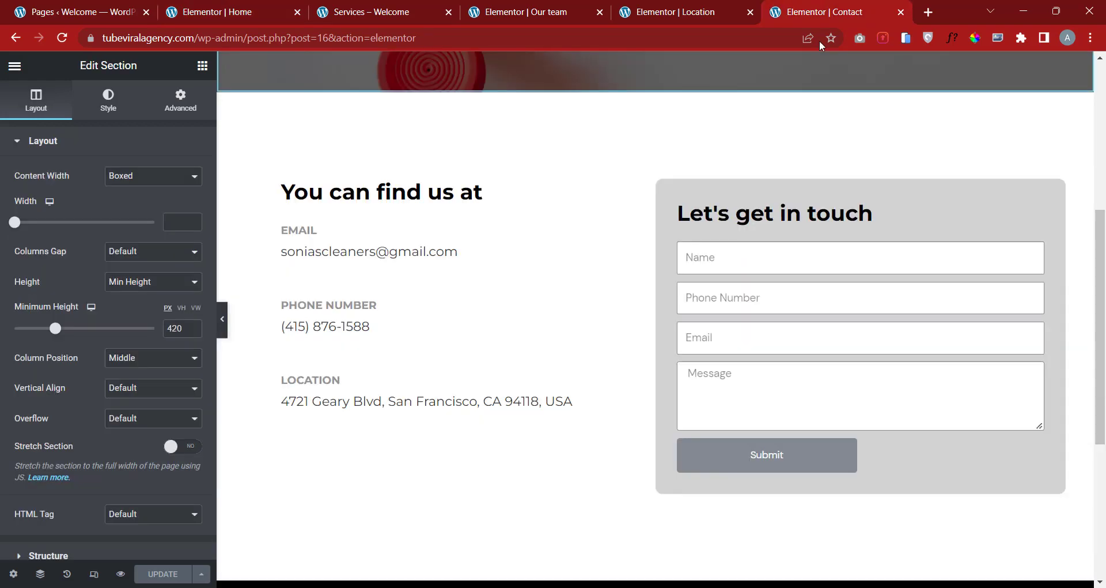
Compare the Contact page's form with the Home page's newsletter form, then return to the Home banner.
{"action": "left_click", "coordinate": [803, 8]}
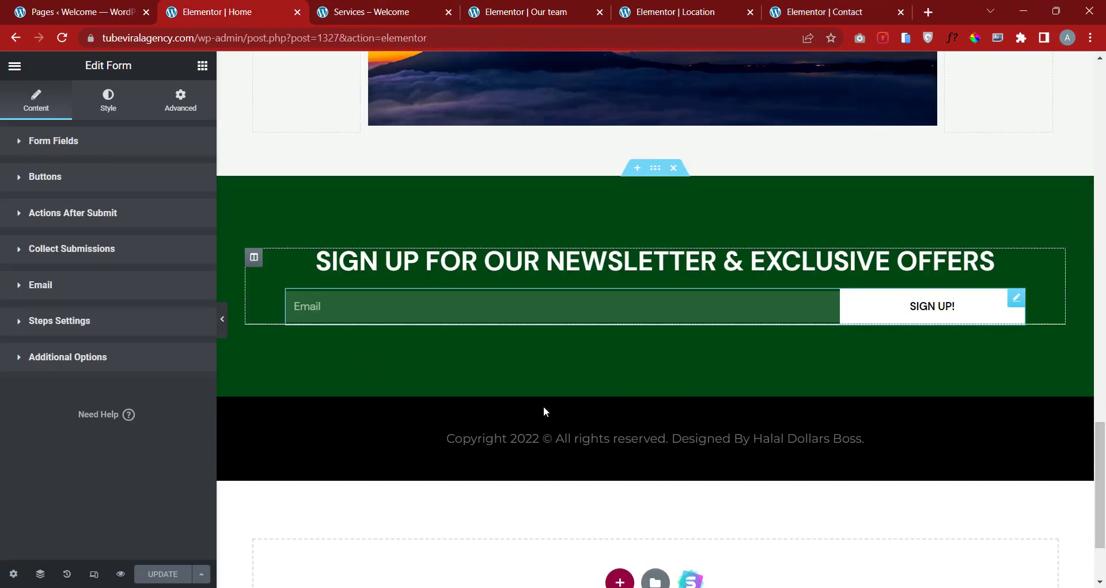
{"action": "left_click", "coordinate": [253, 9]}
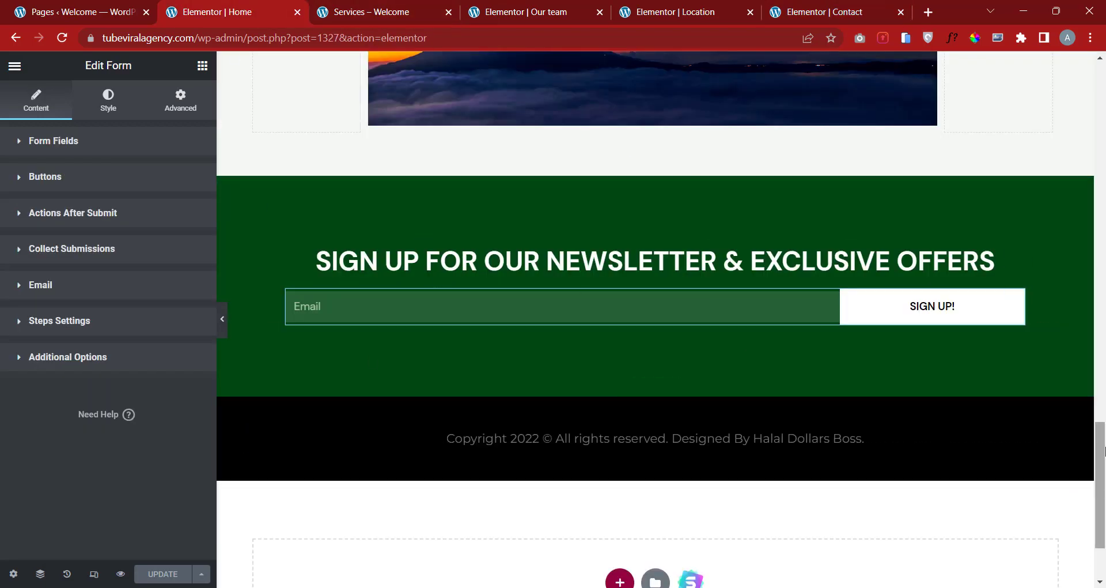
{"action": "left_click_drag", "start_coordinate": [1104, 451], "coordinate": [1104, 87]}
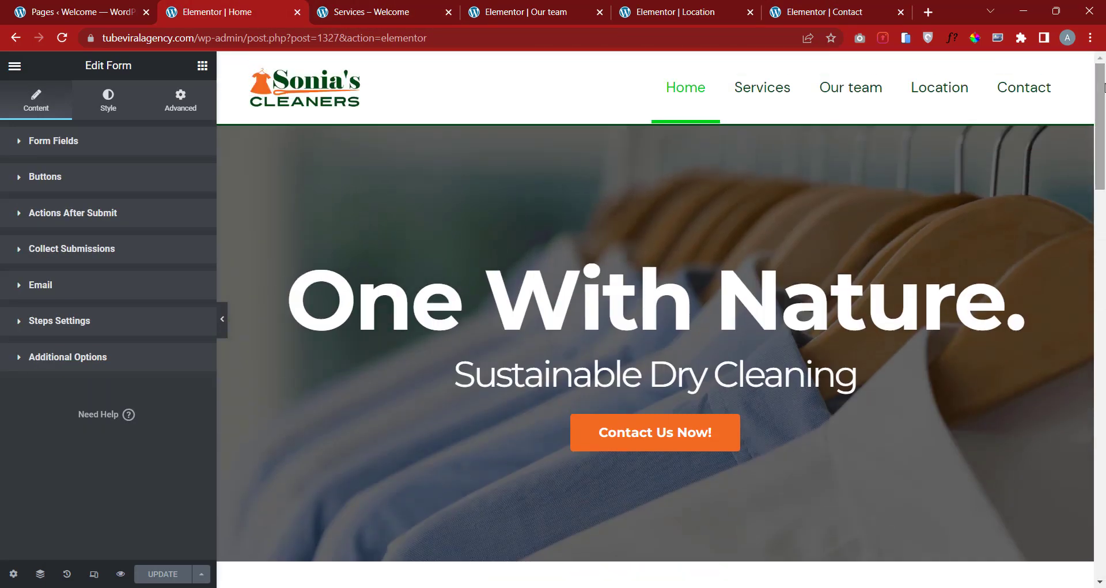